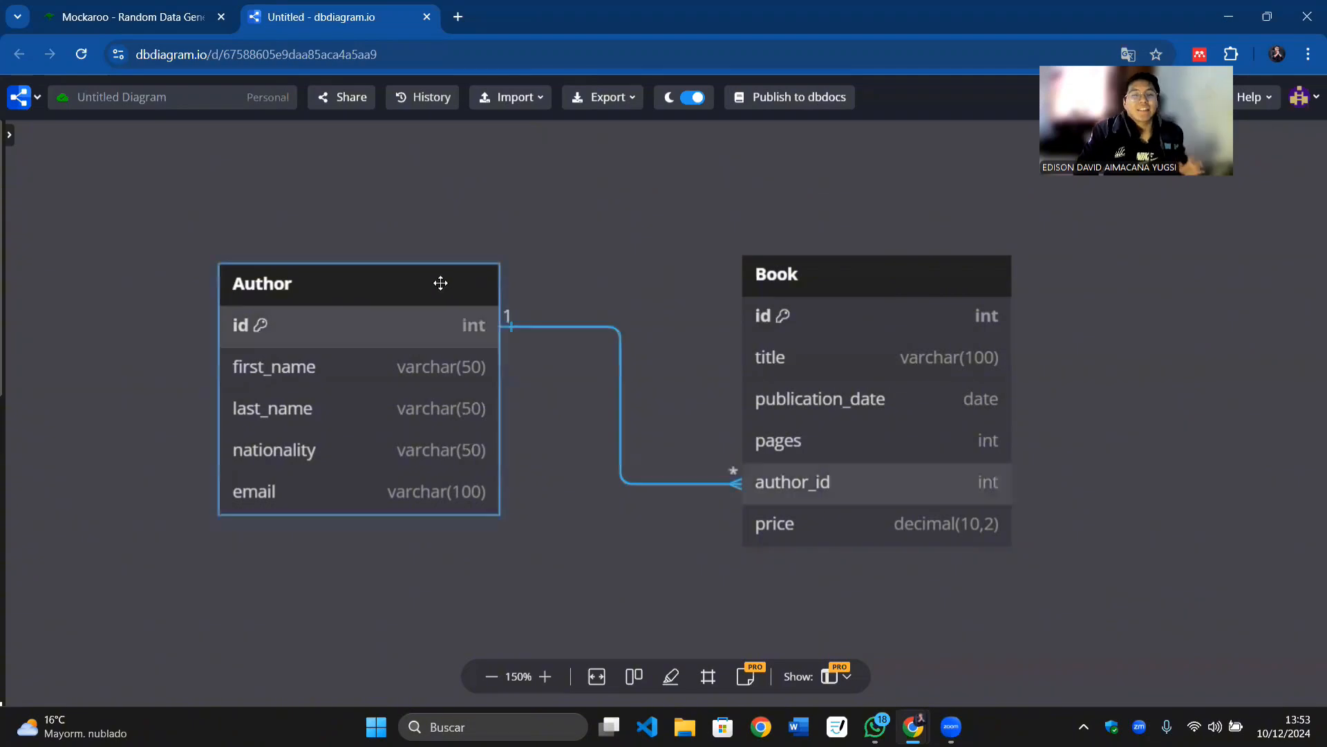
# Step: Switch to the Mockaroo schema page and review the field names and data types it defines
pyautogui.click(141, 15)
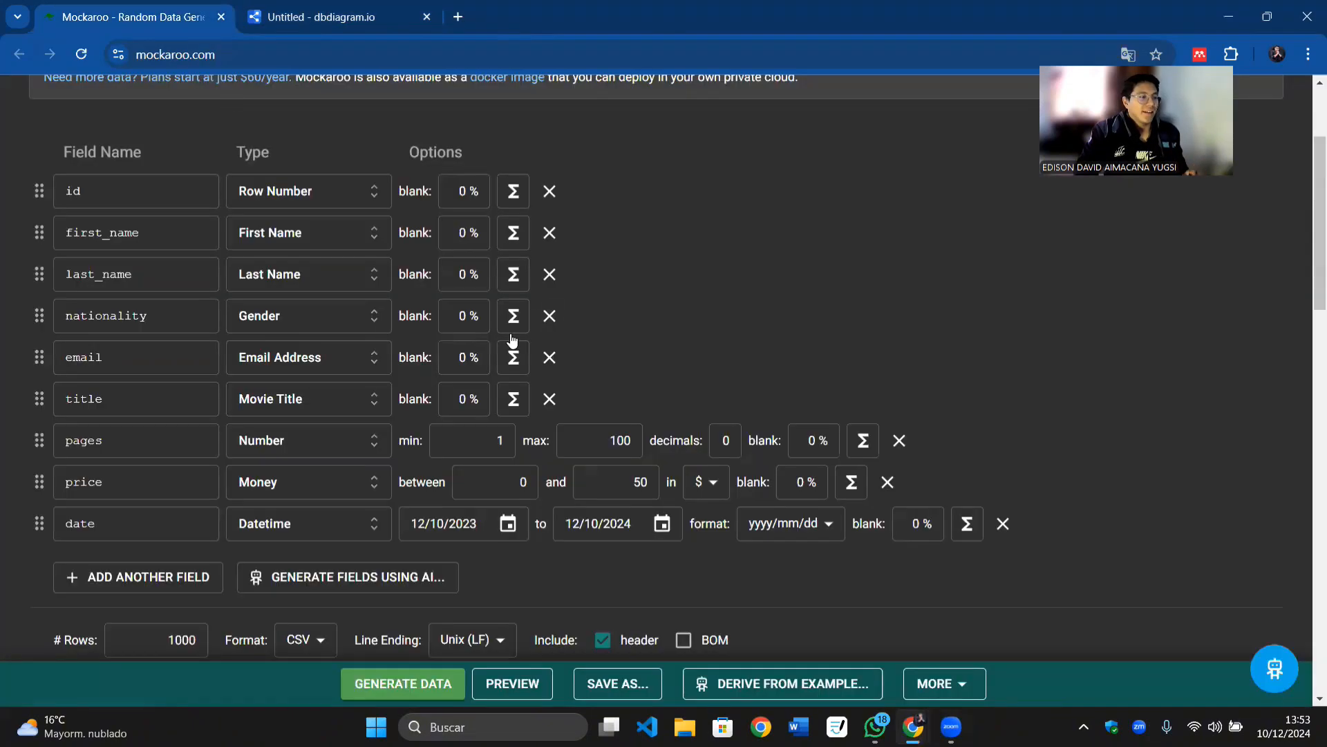
pyautogui.scroll(3, 267, 231)
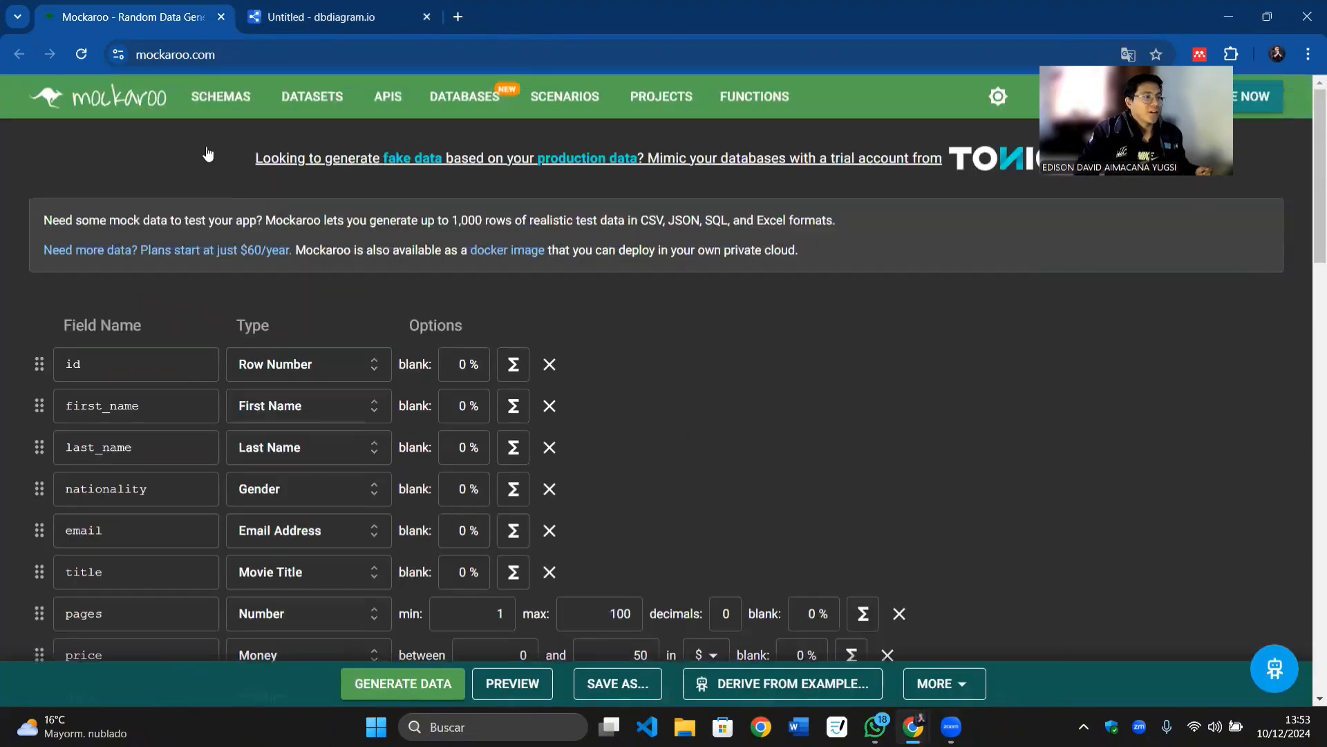
pyautogui.click(221, 55)
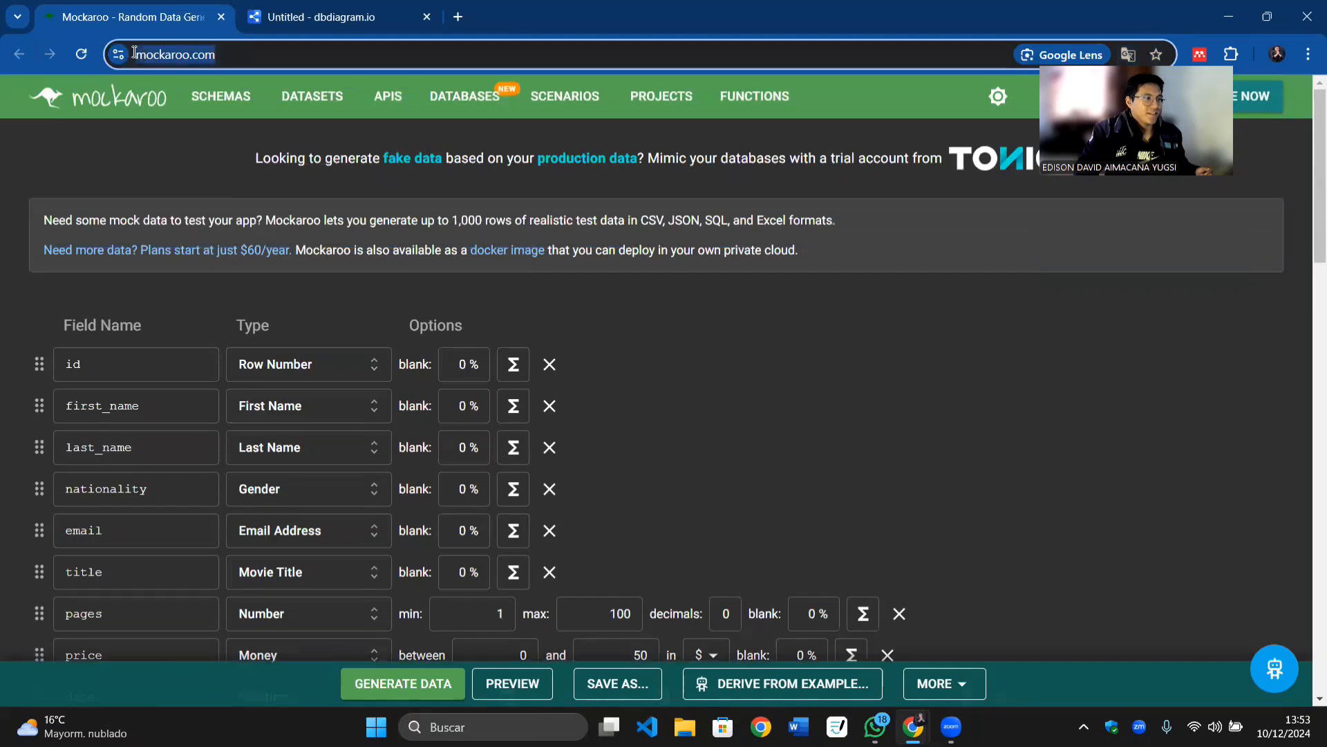
pyautogui.scroll(-1, 311, 364)
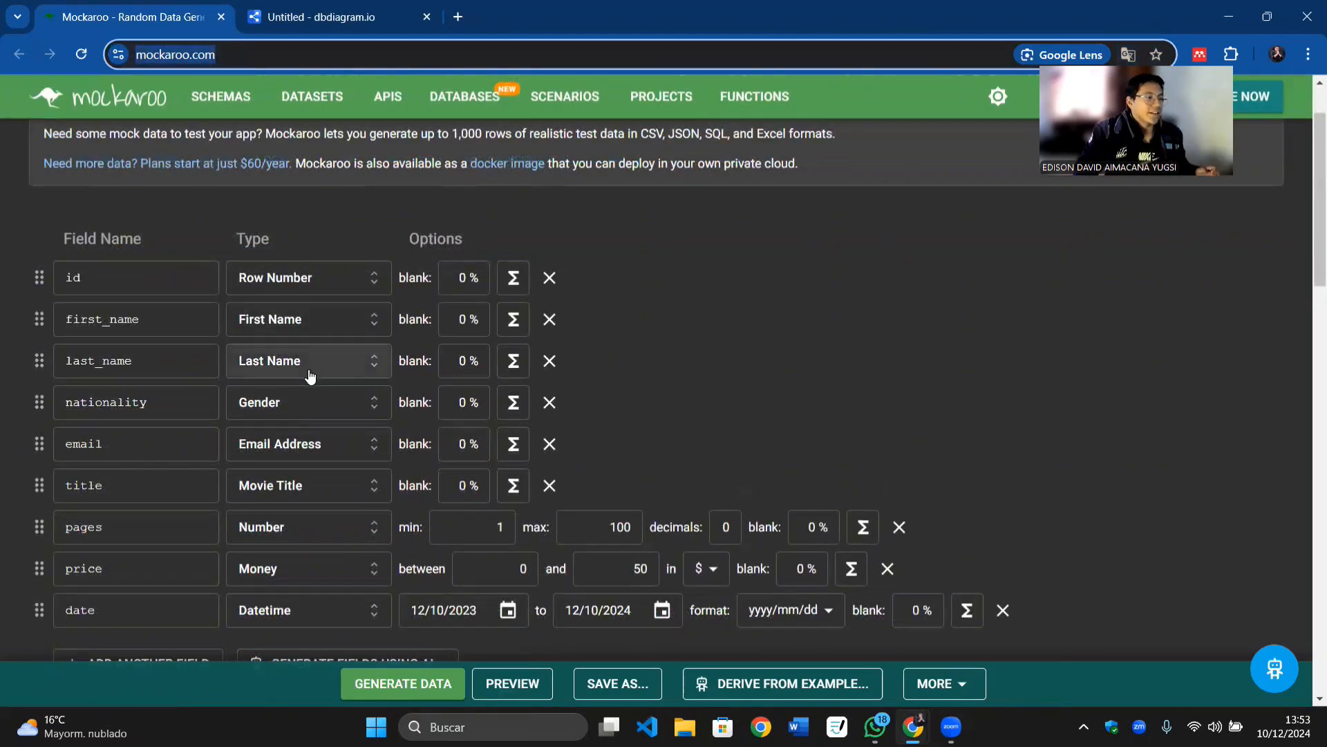
pyautogui.scroll(-1, 311, 376)
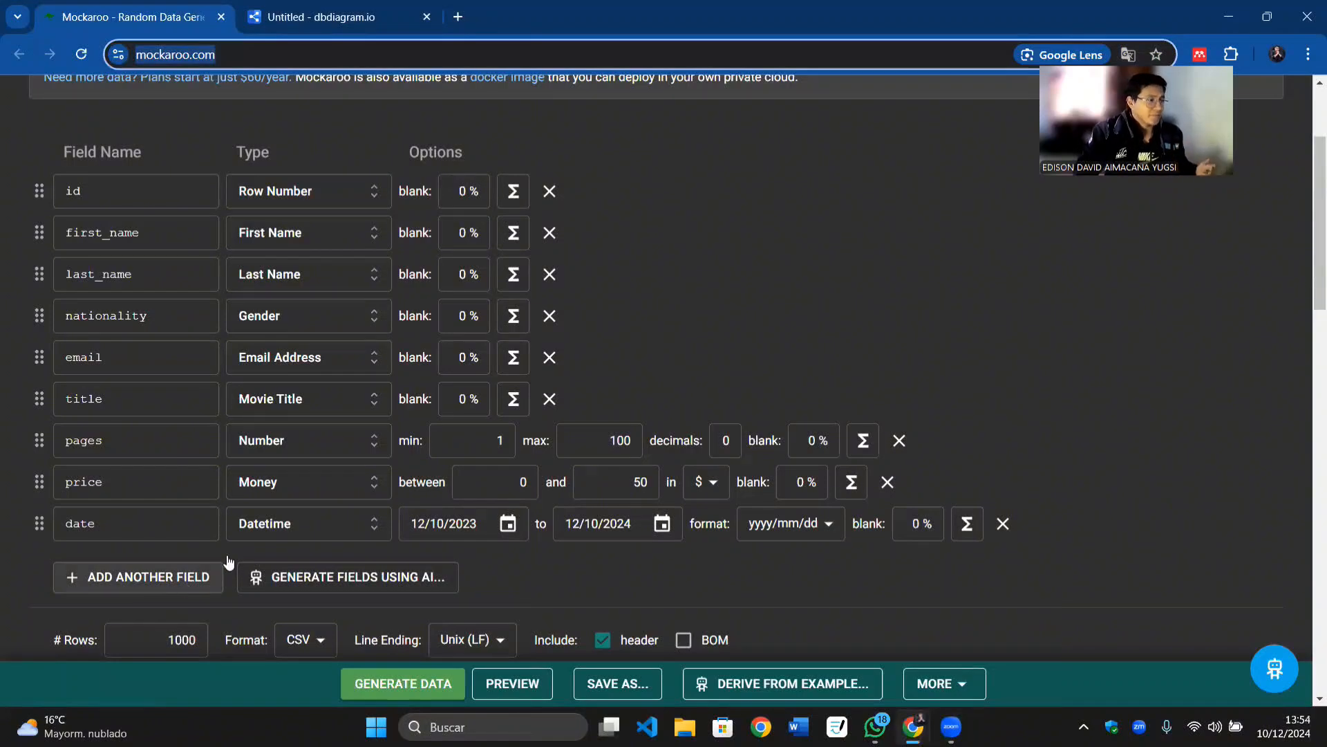
pyautogui.doubleClick(149, 230)
pyautogui.doubleClick(159, 280)
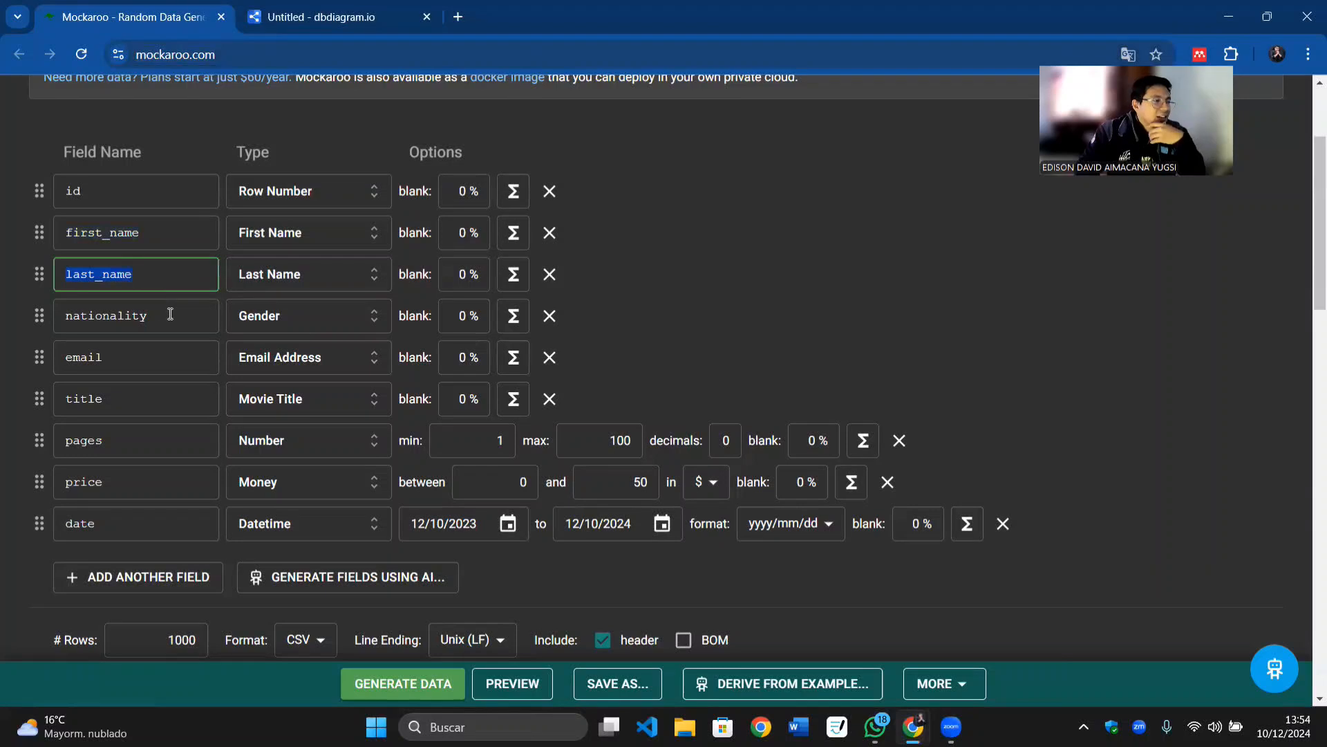
# Step: Change the nationality field's data type to Country
pyautogui.doubleClick(139, 318)
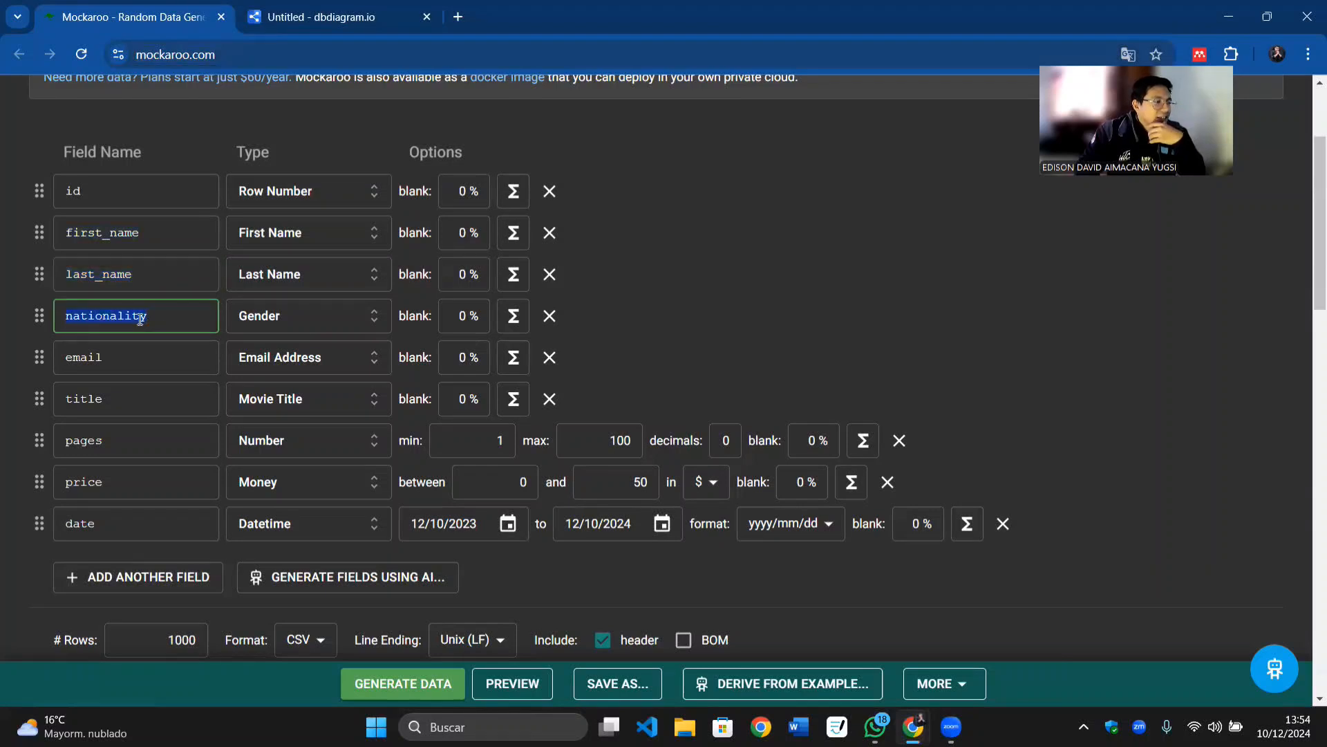
pyautogui.click(261, 320)
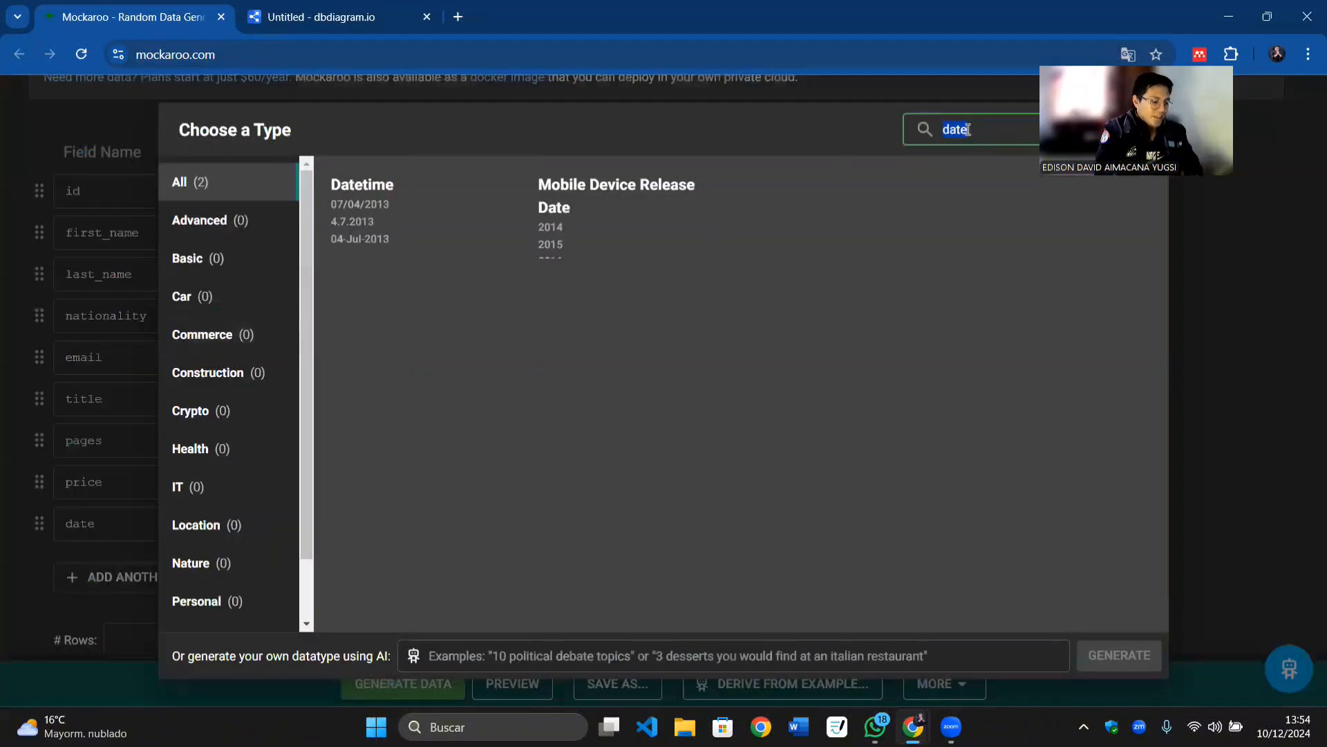
pyautogui.write('countr')
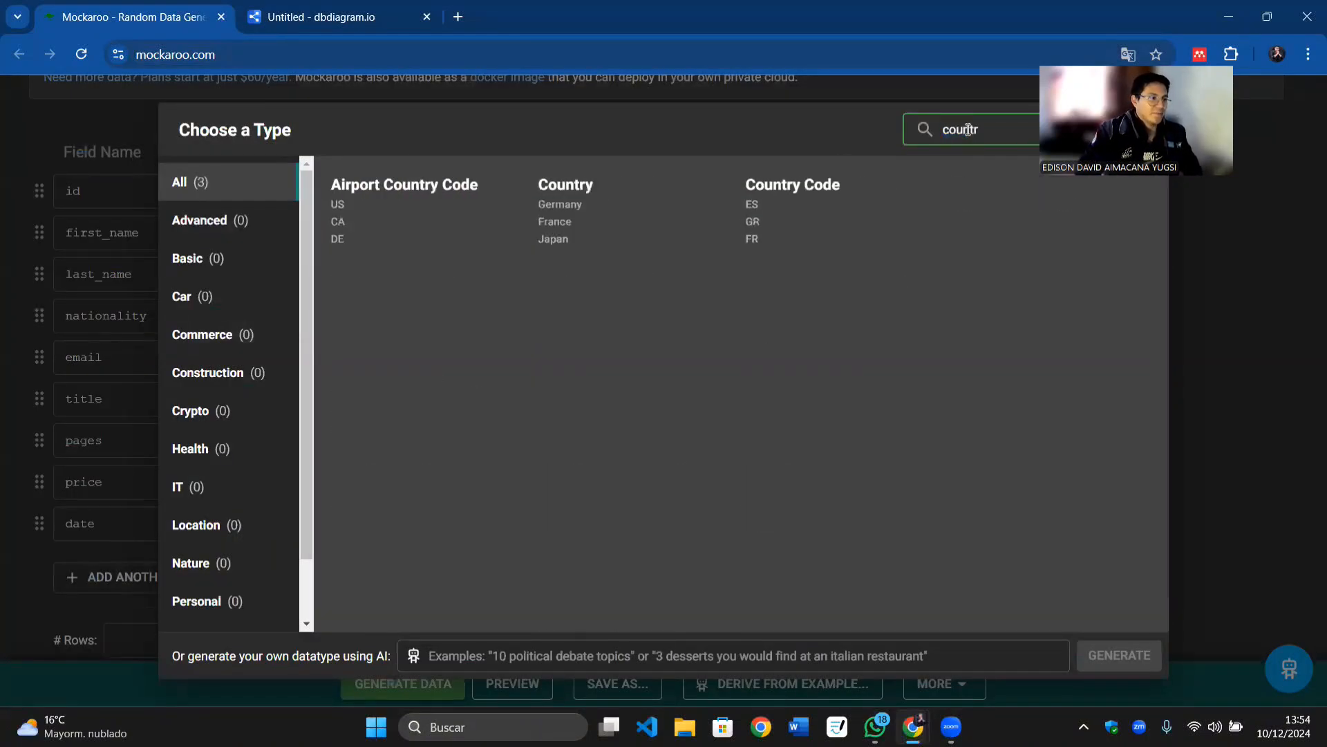
pyautogui.click(622, 211)
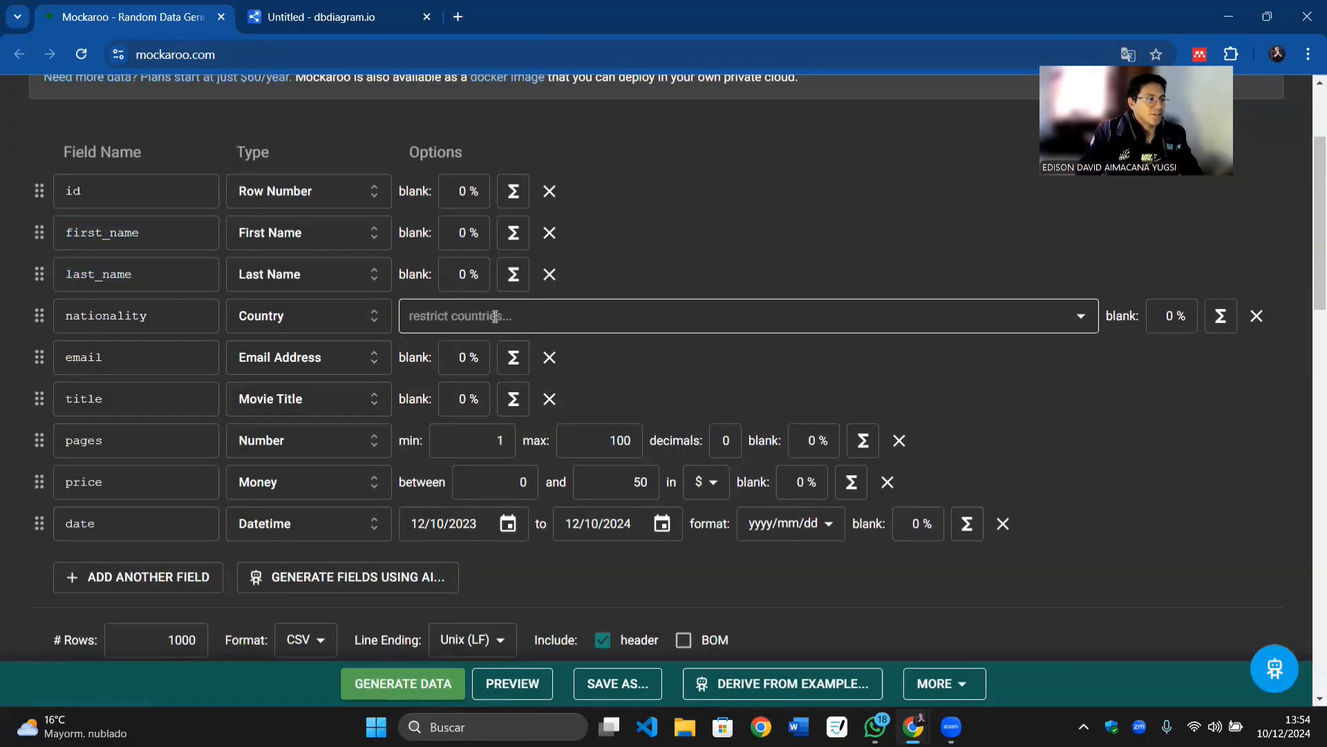
# Step: Check the email, pages, price and date field types and options, and consult the database diagram
pyautogui.click(320, 356)
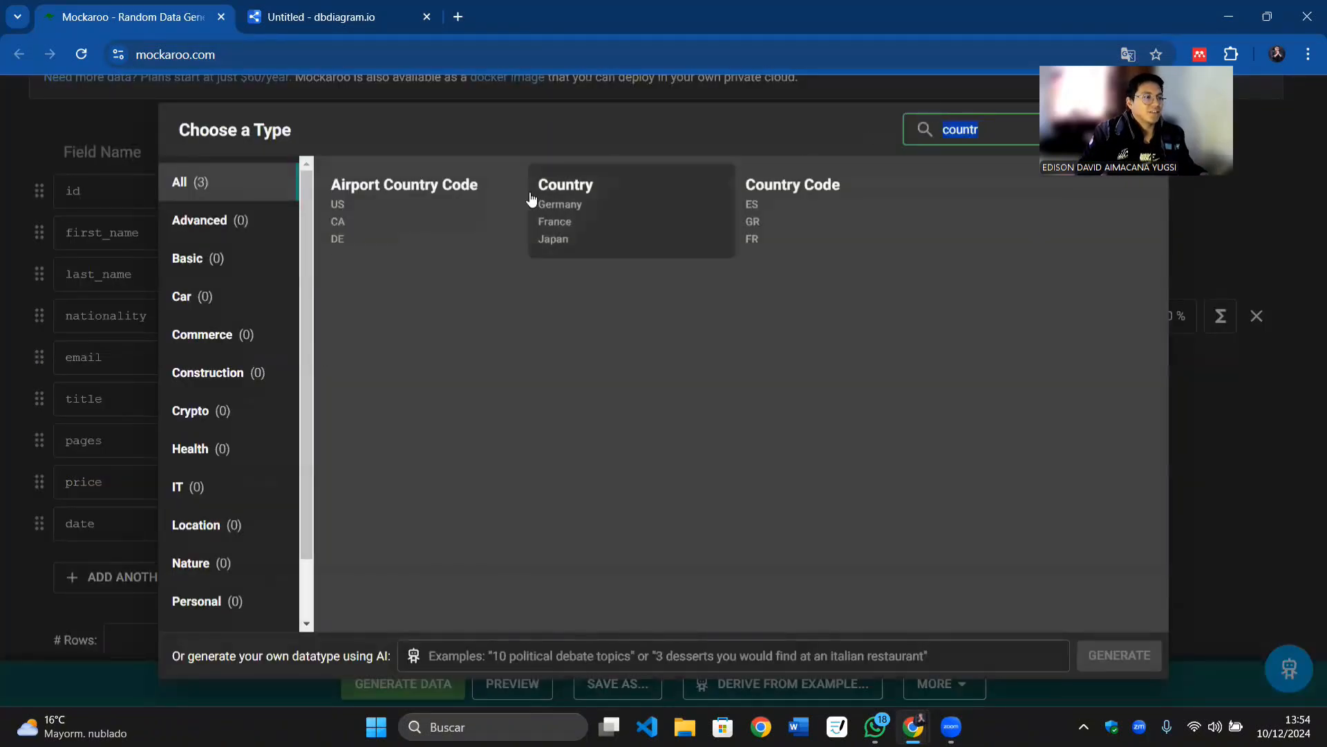
pyautogui.press('Escape')
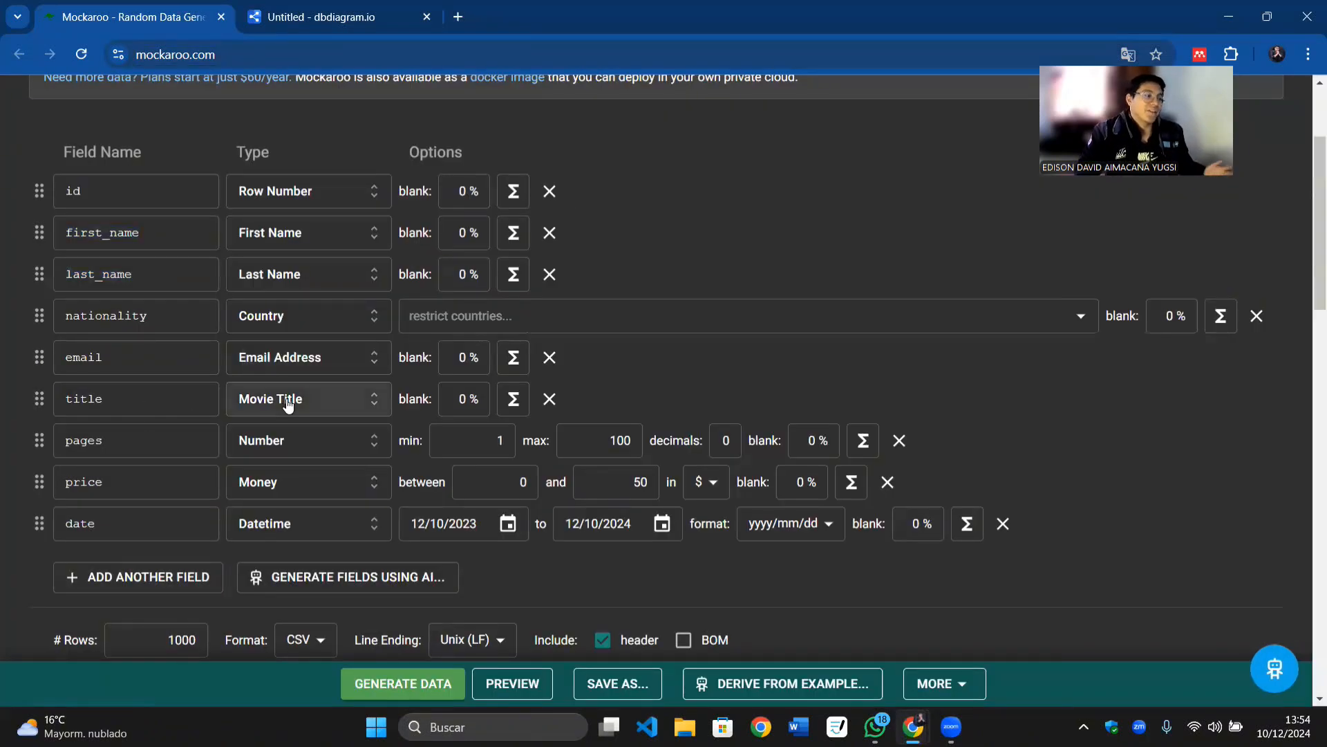
pyautogui.click(133, 448)
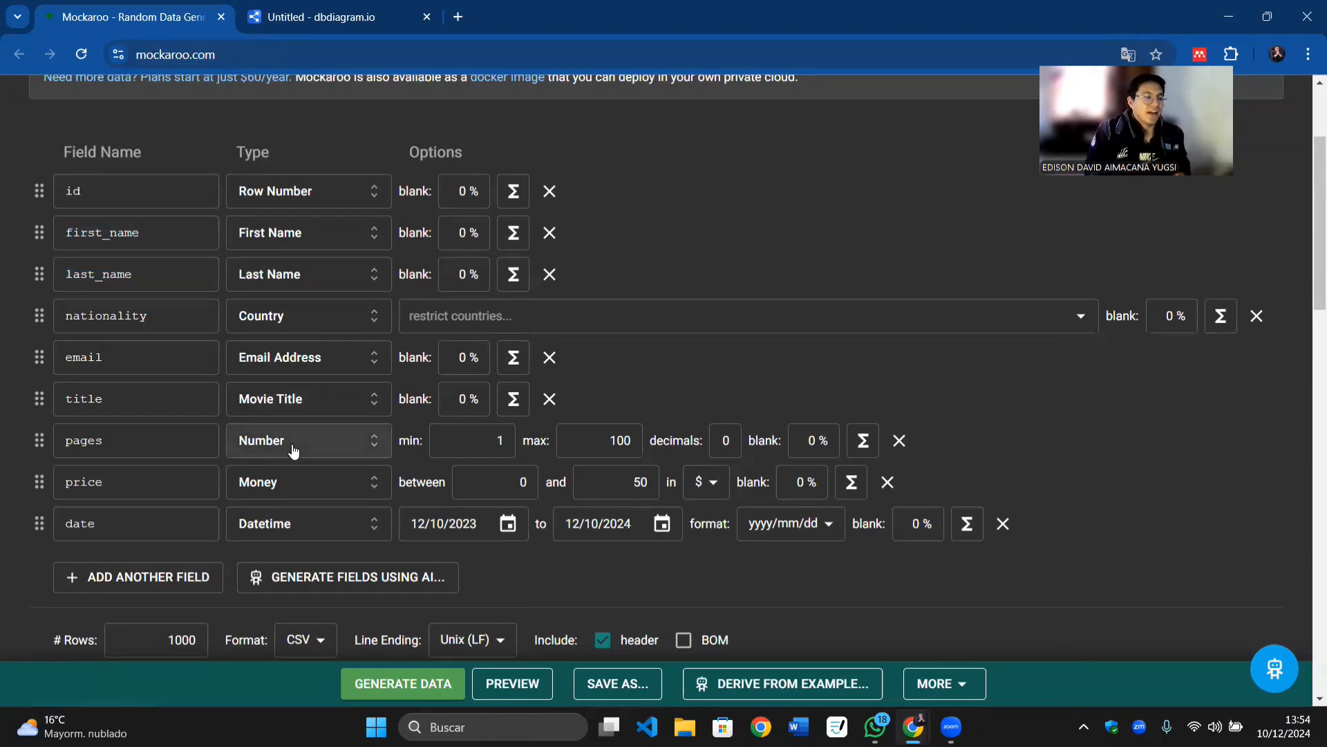
pyautogui.click(716, 439)
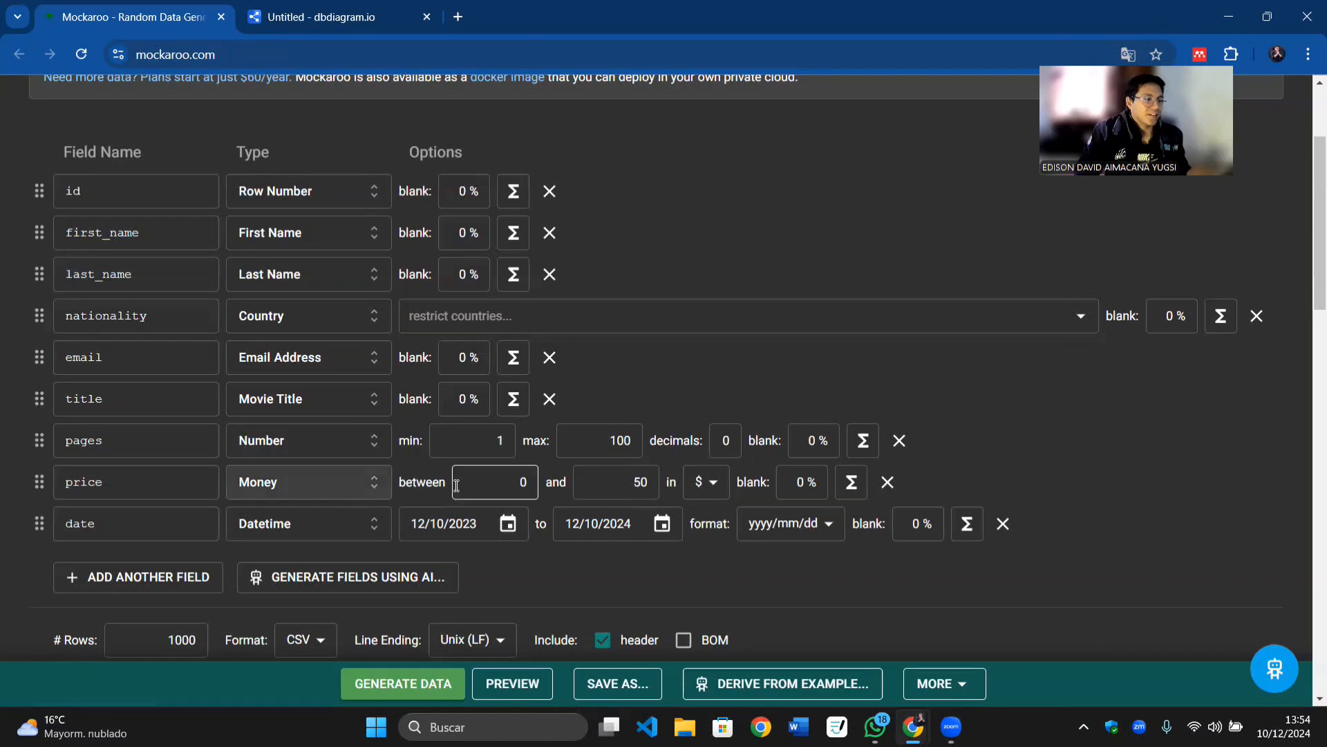
pyautogui.click(506, 484)
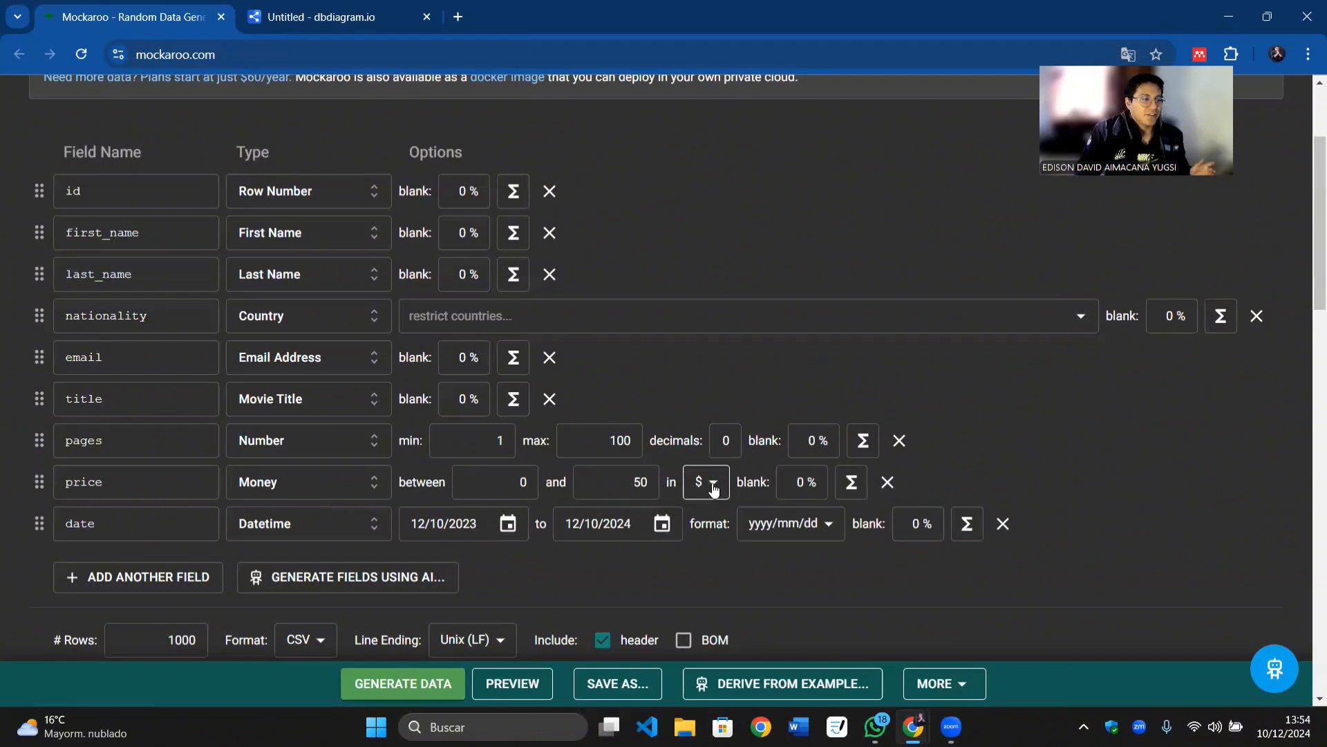
pyautogui.click(307, 526)
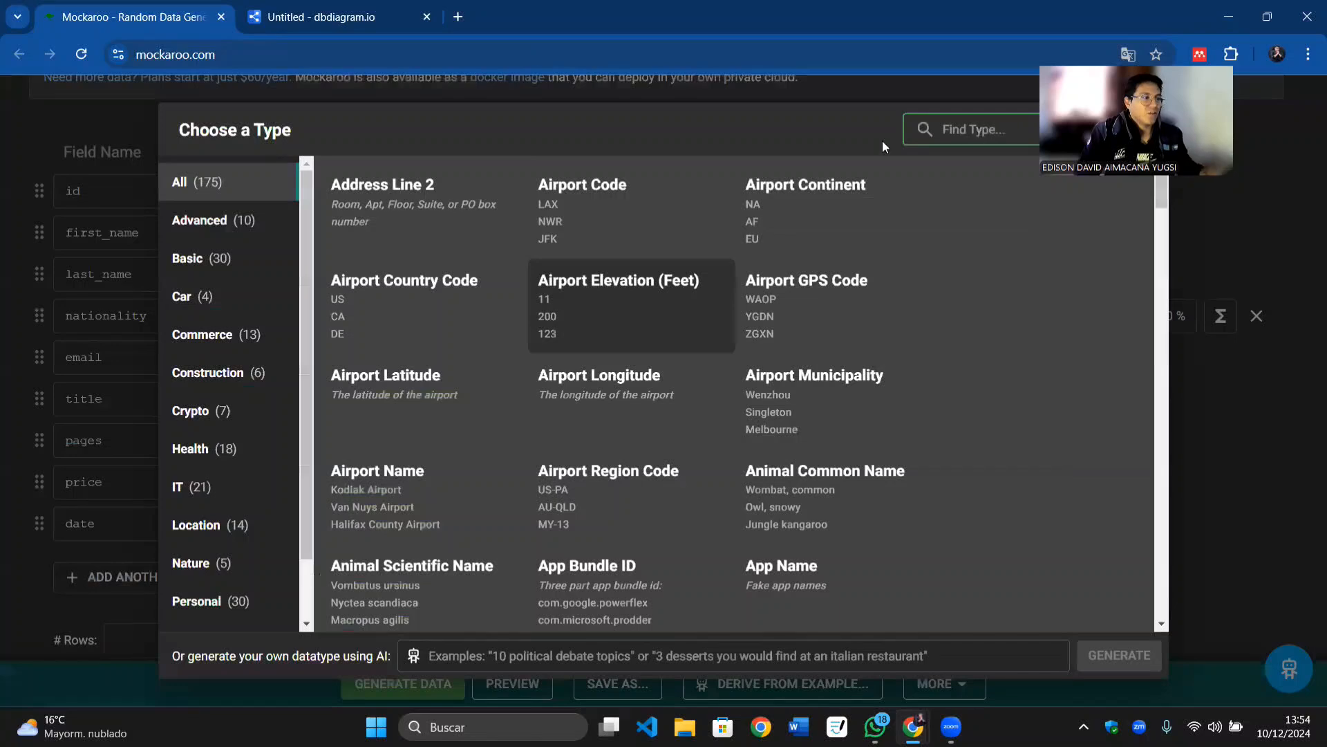
pyautogui.press('Escape')
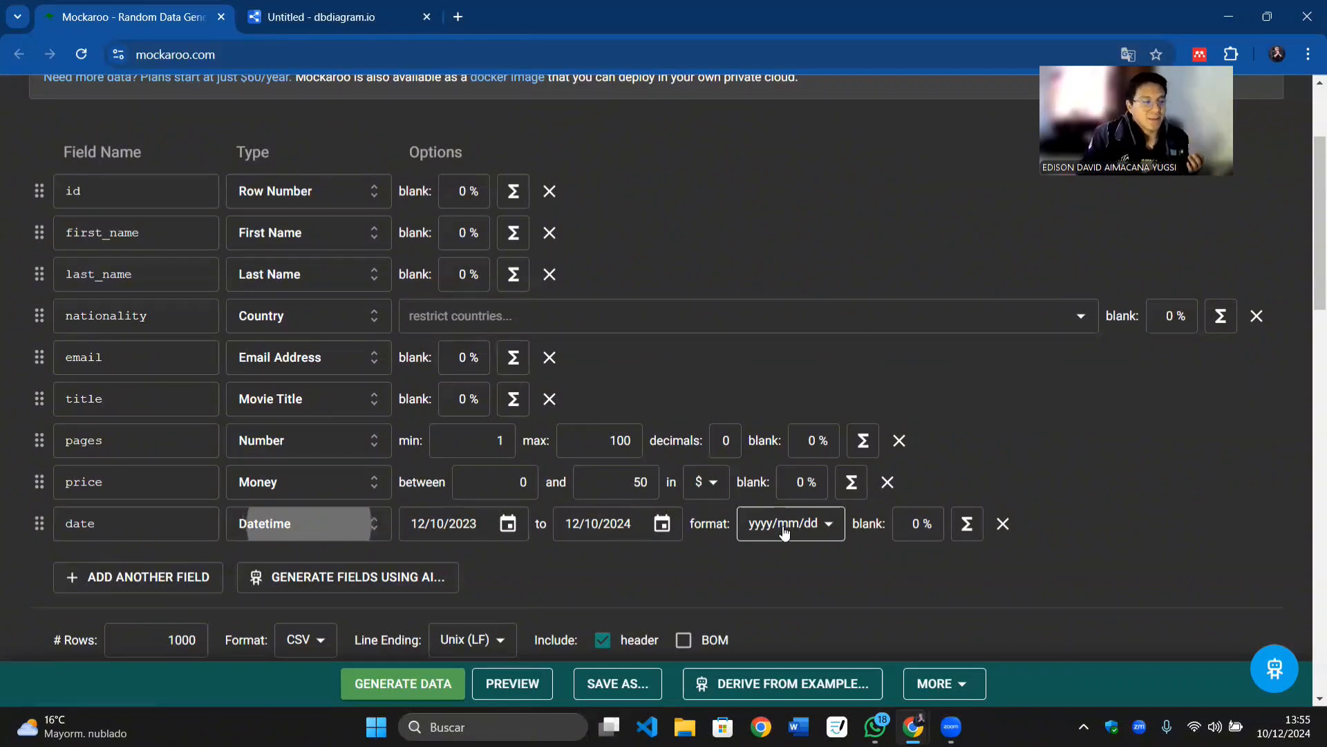
pyautogui.click(326, 16)
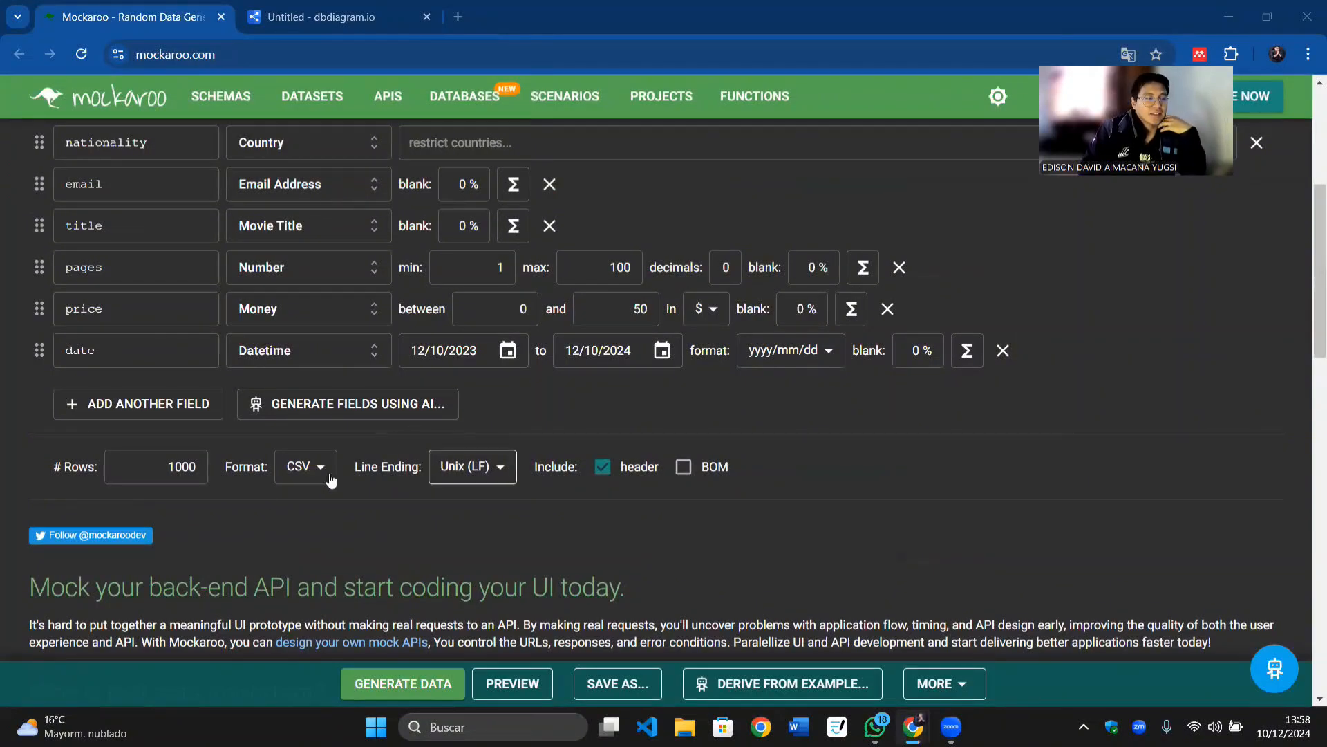
# Step: Preview the mock data and examine the sample rows in the table
pyautogui.scroll(-1, 322, 473)
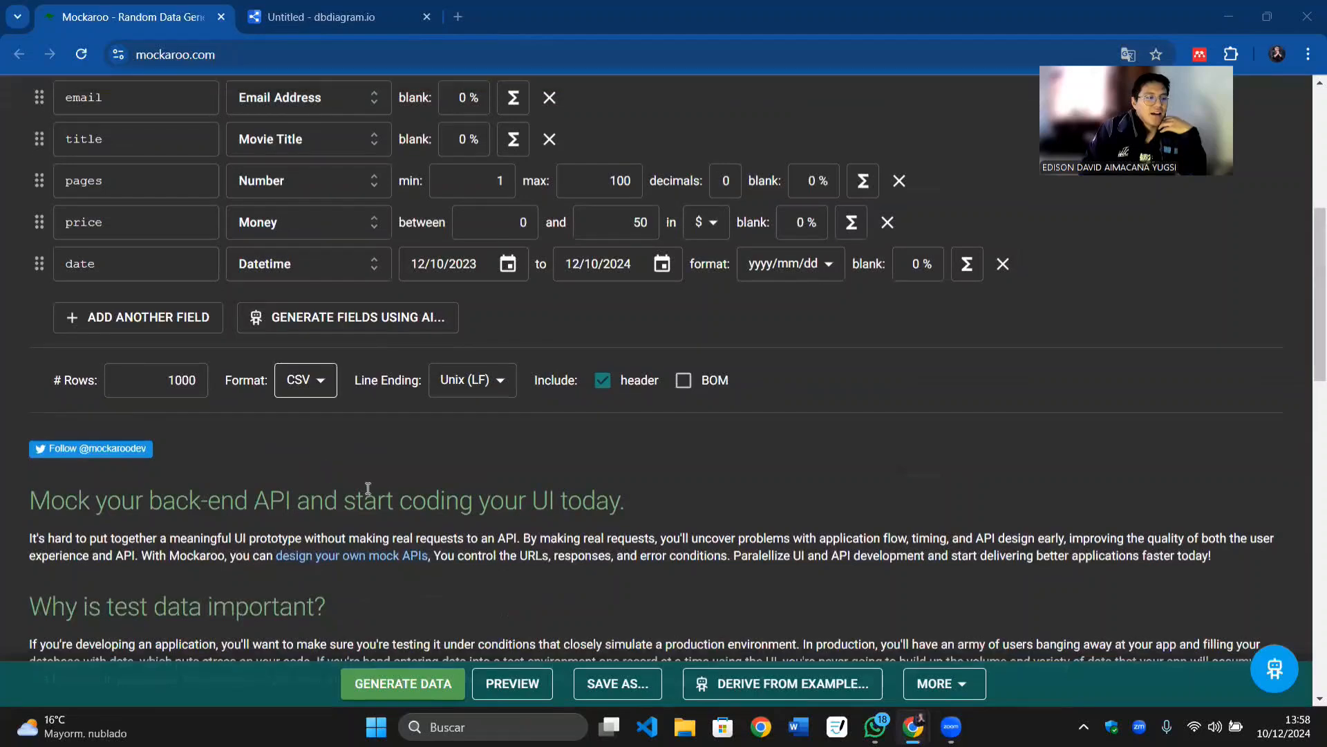
pyautogui.click(521, 685)
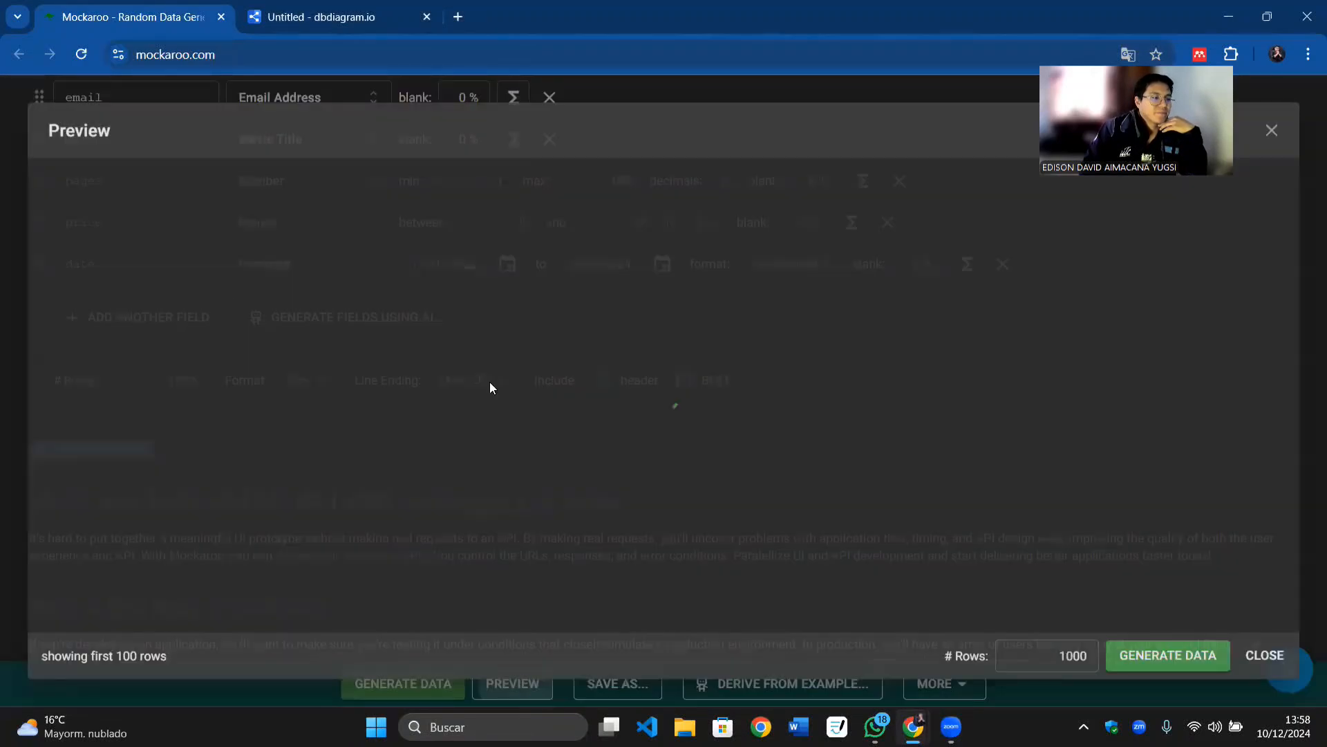
pyautogui.scroll(-15, 584, 350)
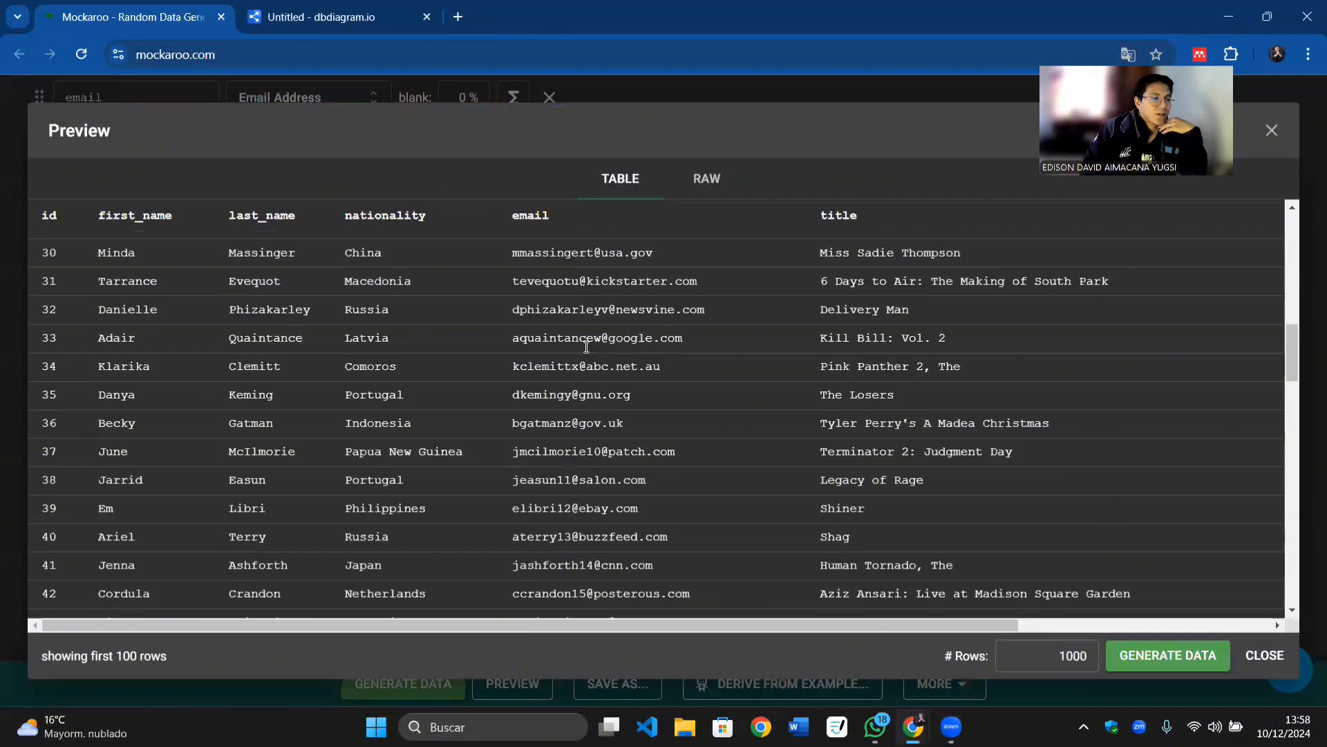
pyautogui.scroll(10, 585, 348)
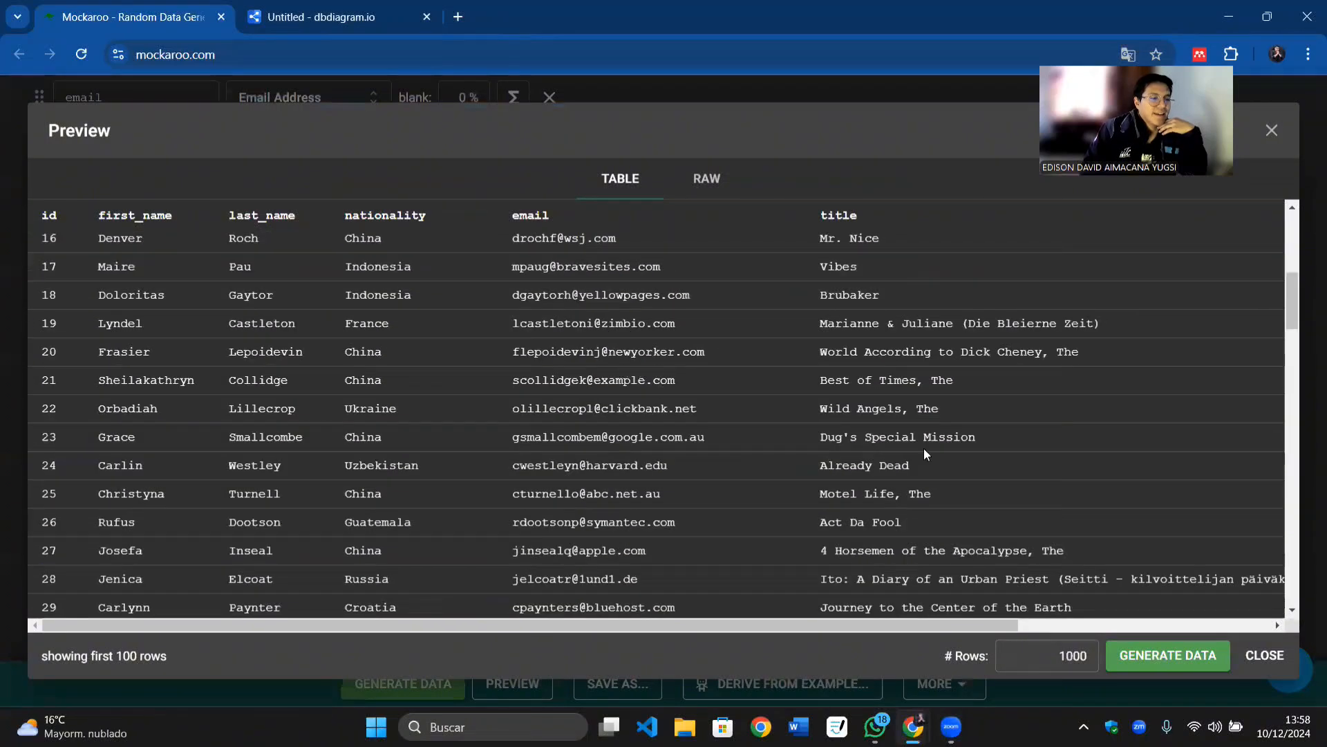
pyautogui.scroll(3, 925, 449)
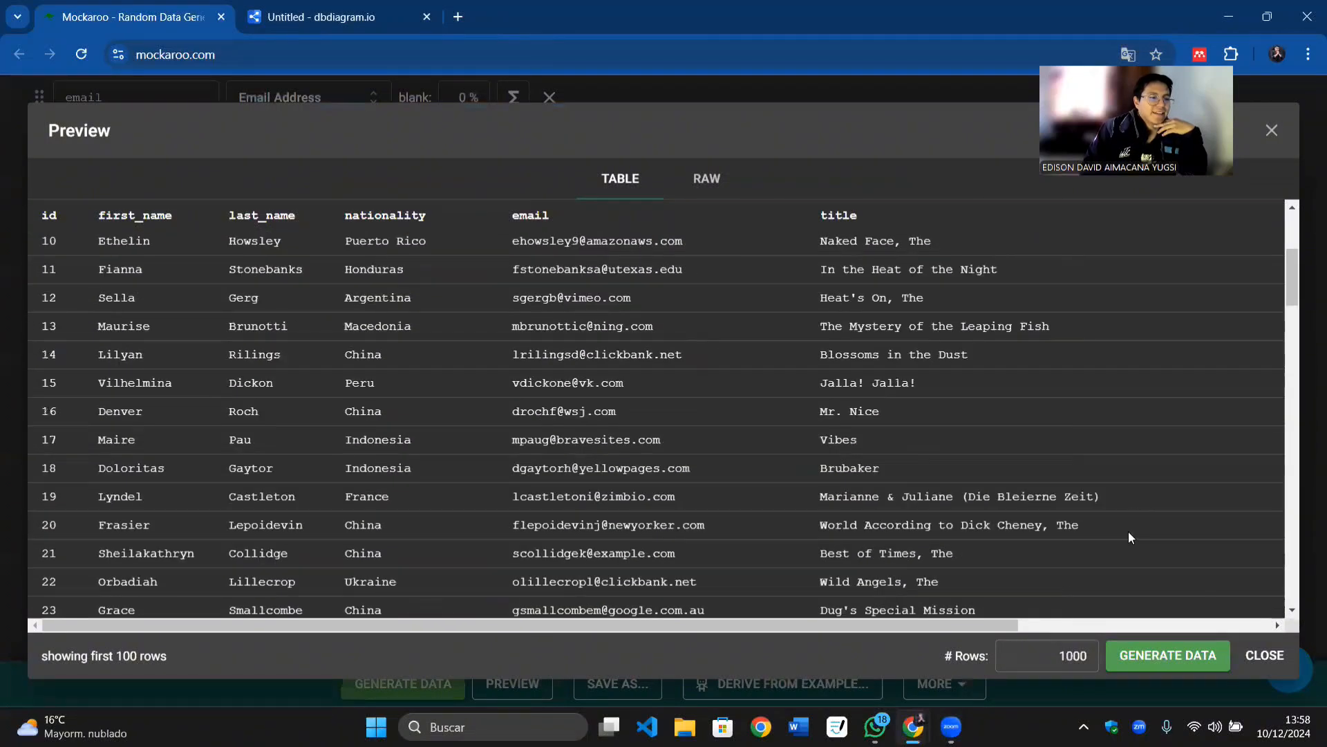
# Step: Generate the 1000-row CSV dataset and open the downloaded MOCK_DATA file in Excel
pyautogui.click(1178, 657)
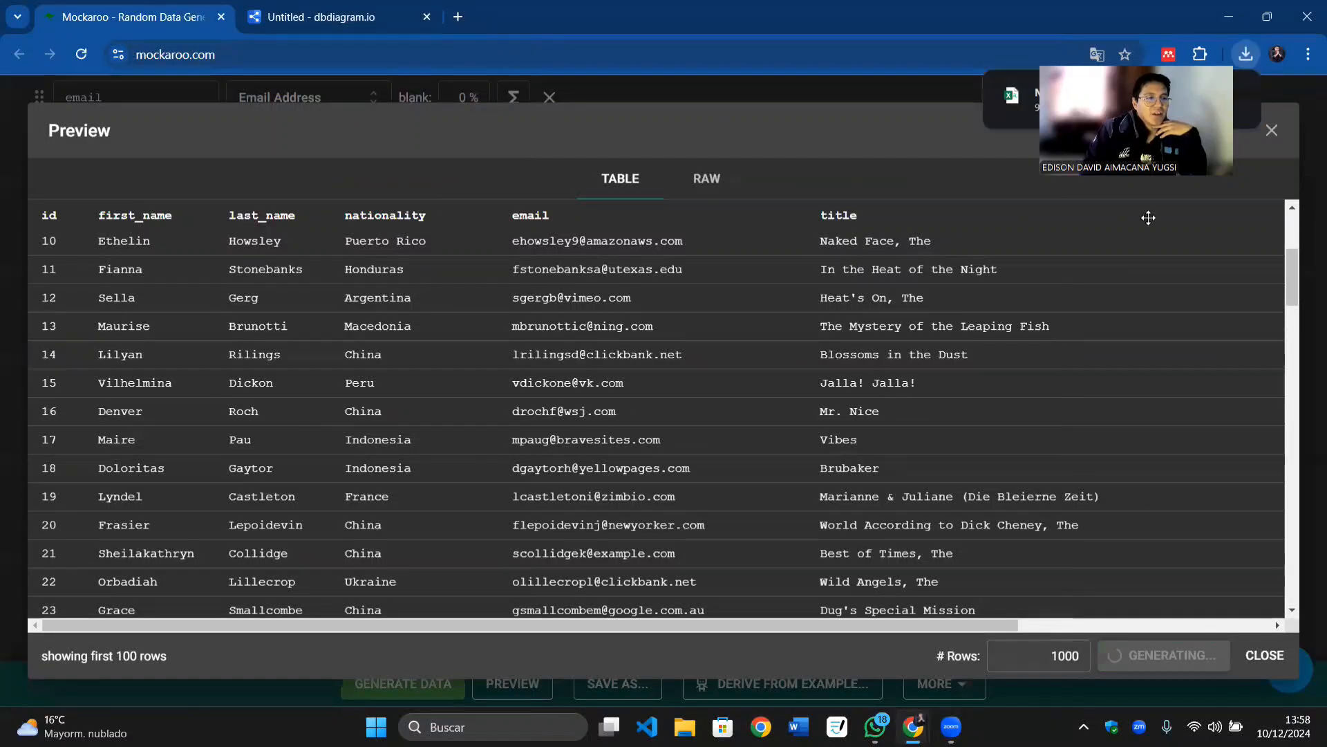
pyautogui.click(1245, 55)
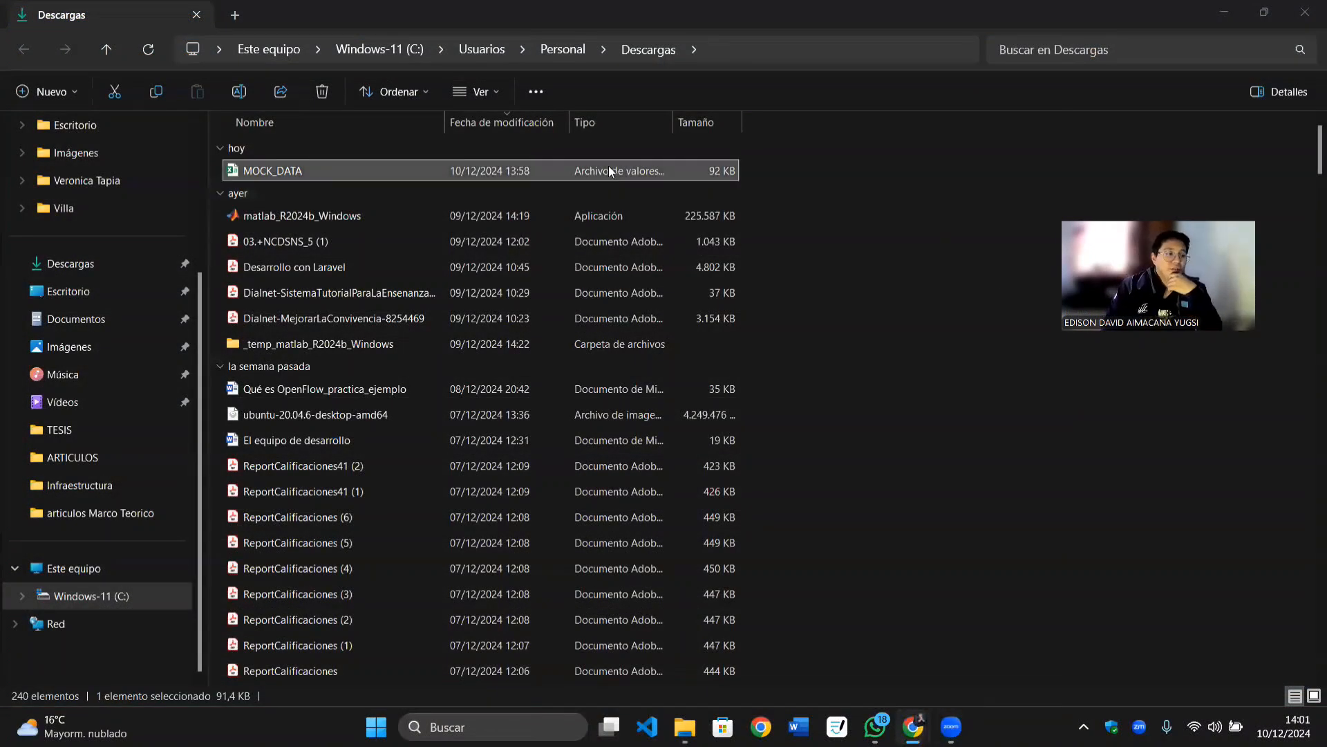
pyautogui.doubleClick(327, 170)
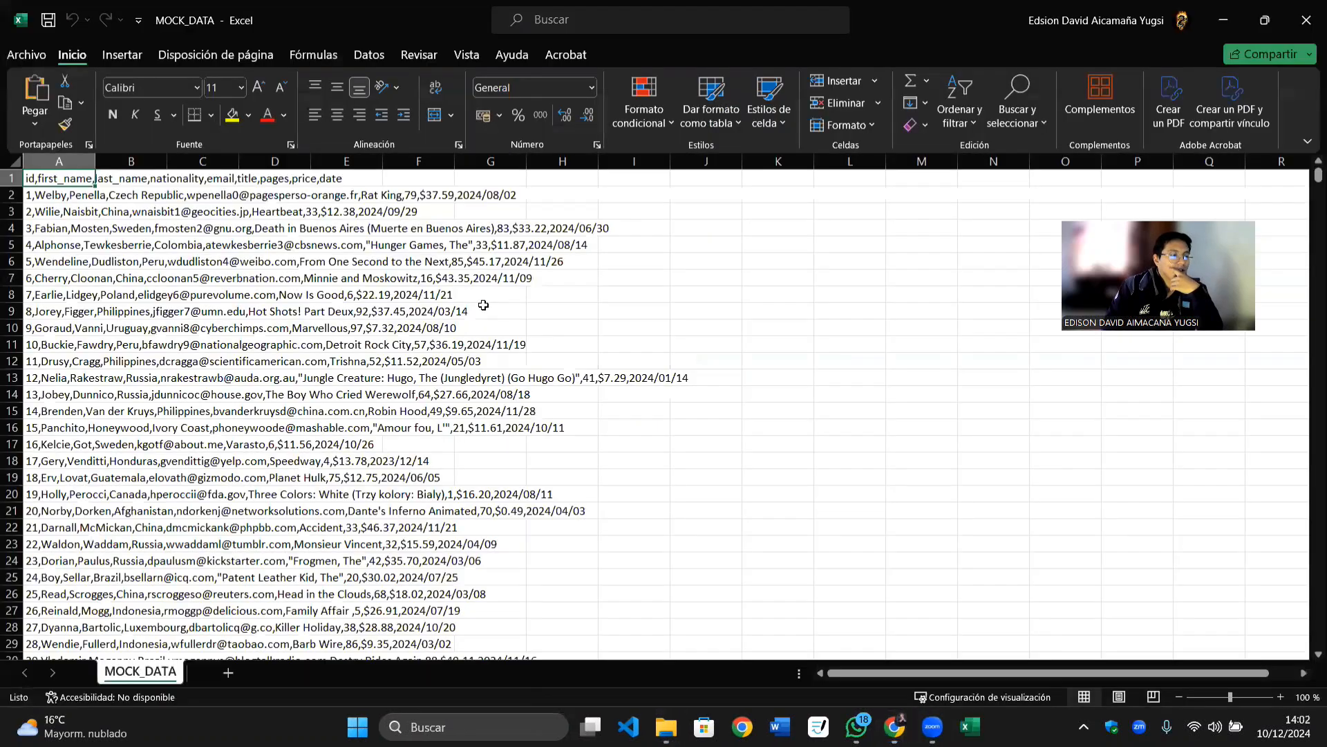
# Step: Split the comma-separated data in column A (A1 to row 1001) into columns, adding the comma as delimiter and keeping the General format
pyautogui.click(282, 315)
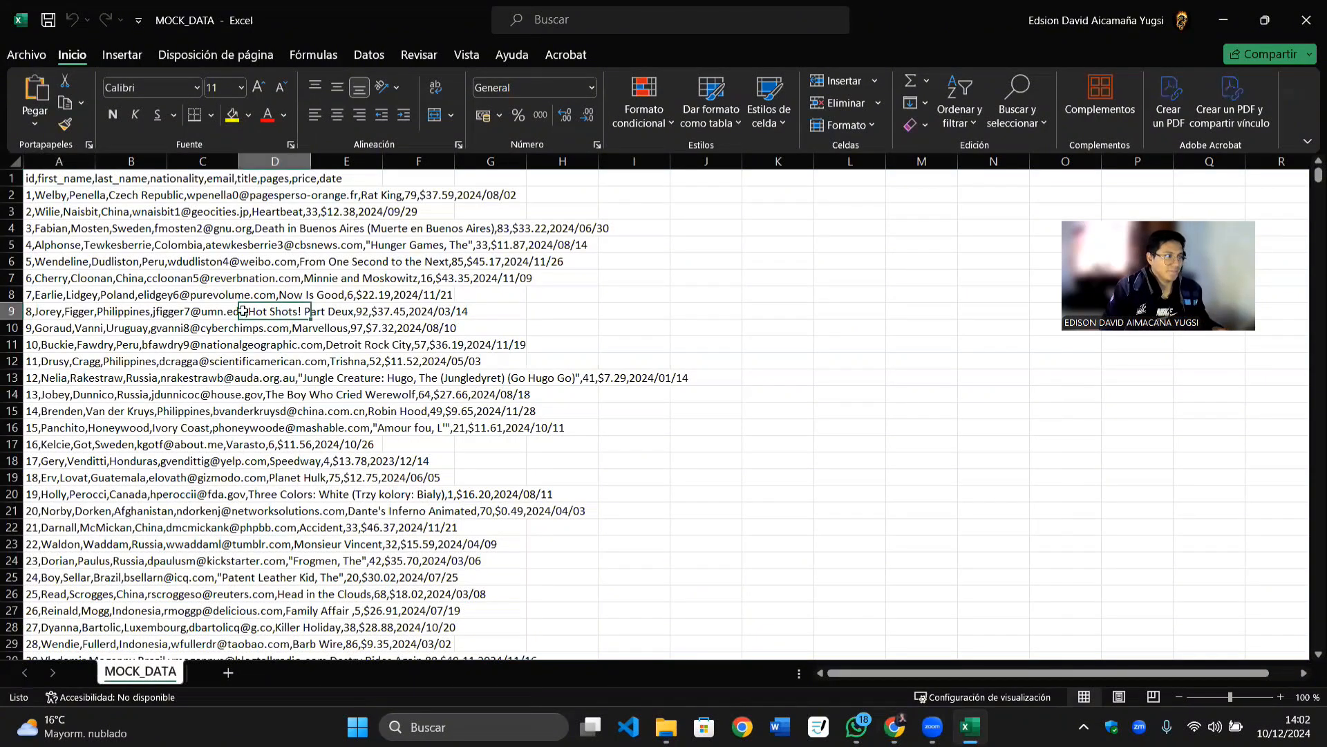
pyautogui.click(68, 161)
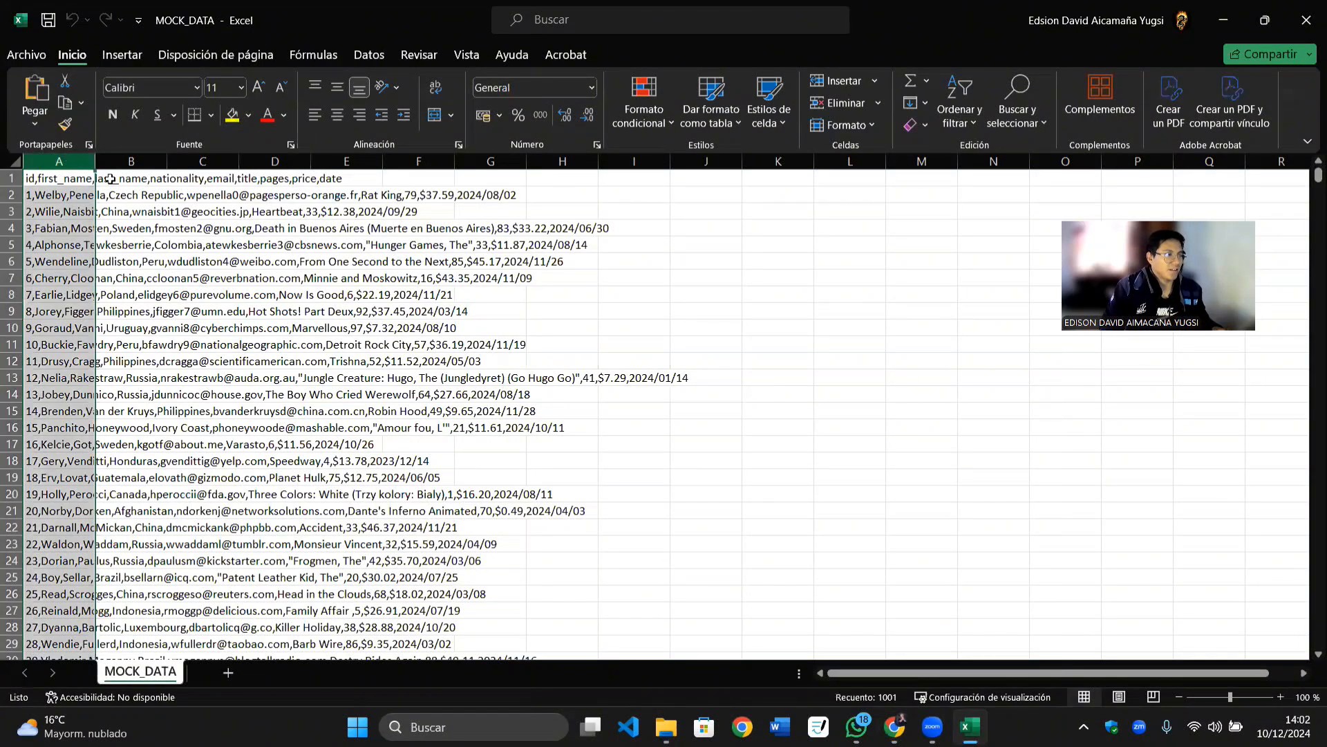
pyautogui.click(62, 177)
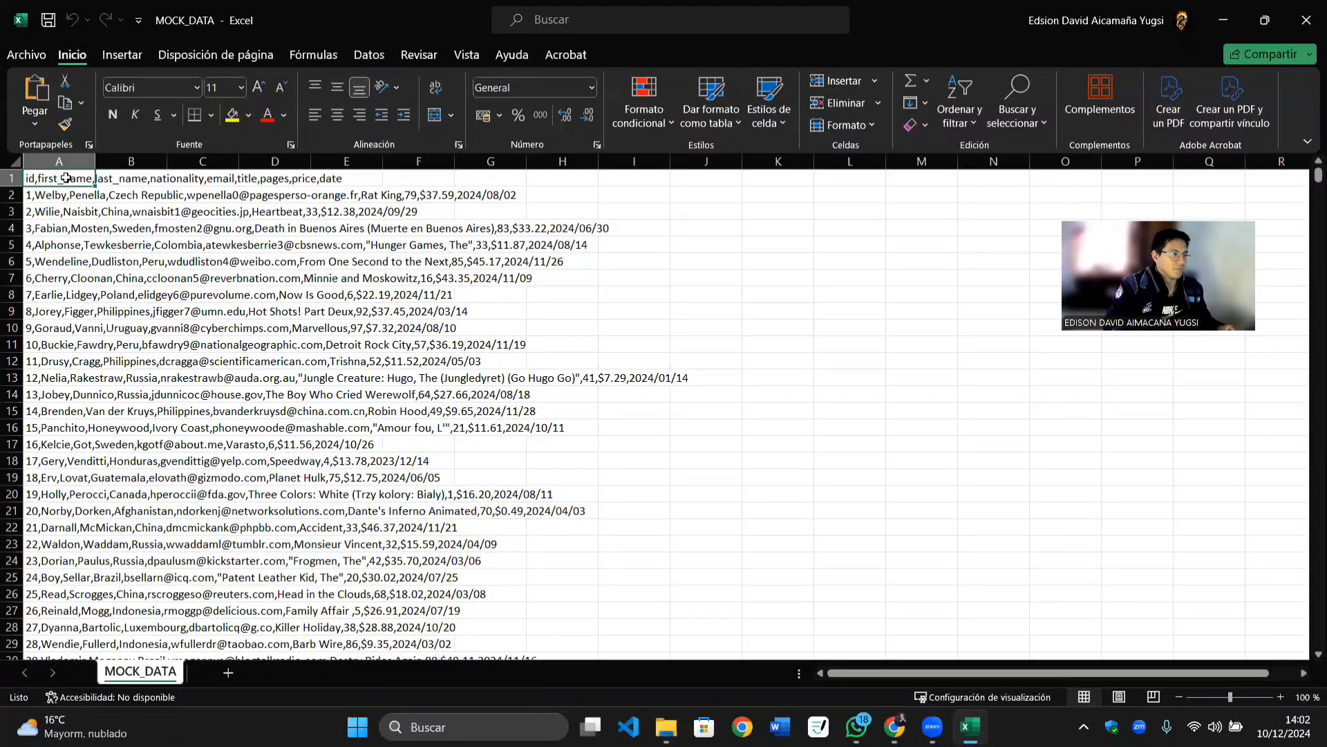
pyautogui.hotkey('ctrl', 'shift', 'Down')
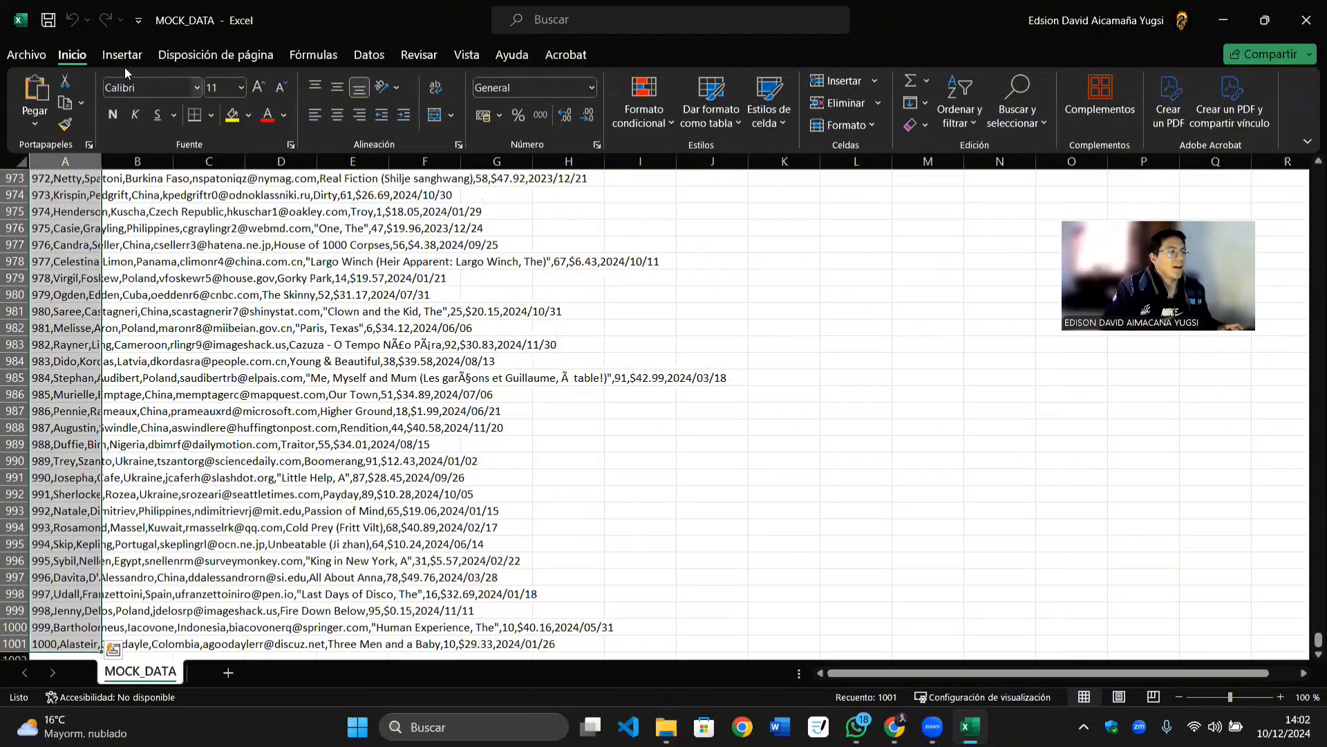
pyautogui.click(369, 55)
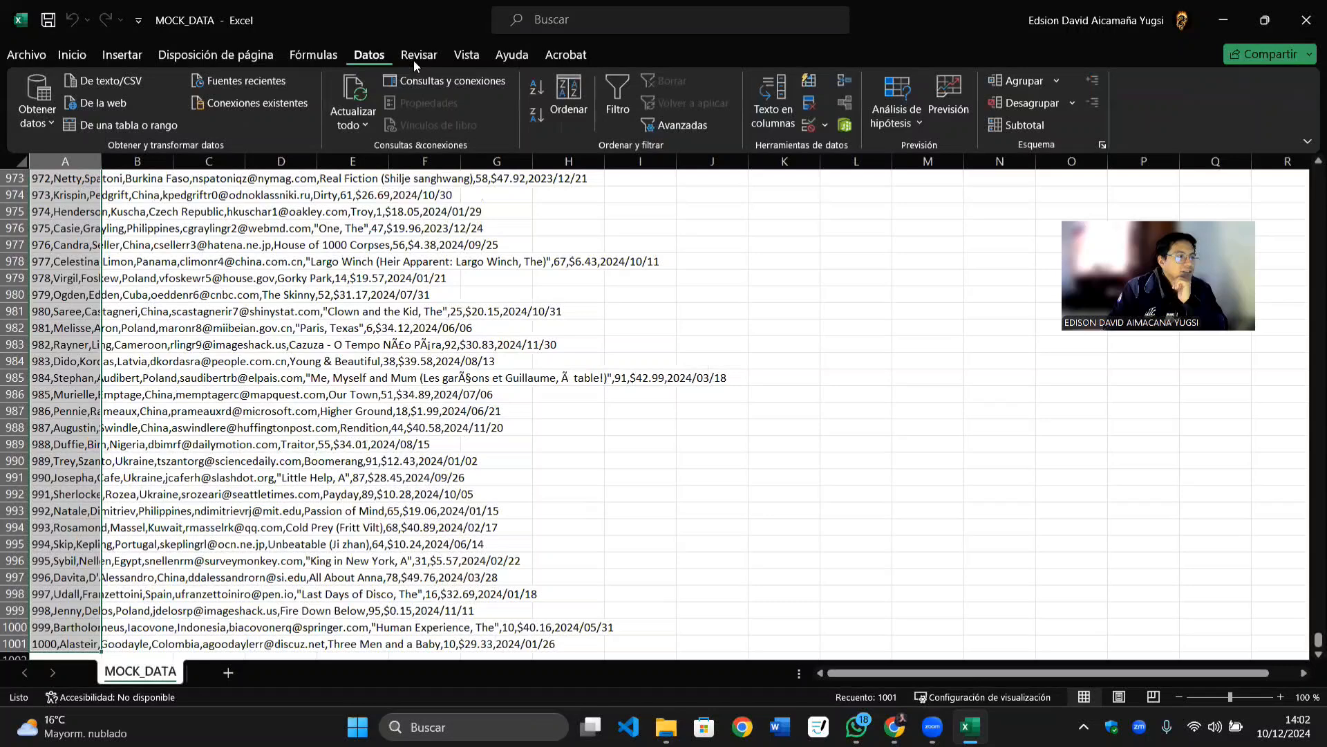
pyautogui.click(775, 112)
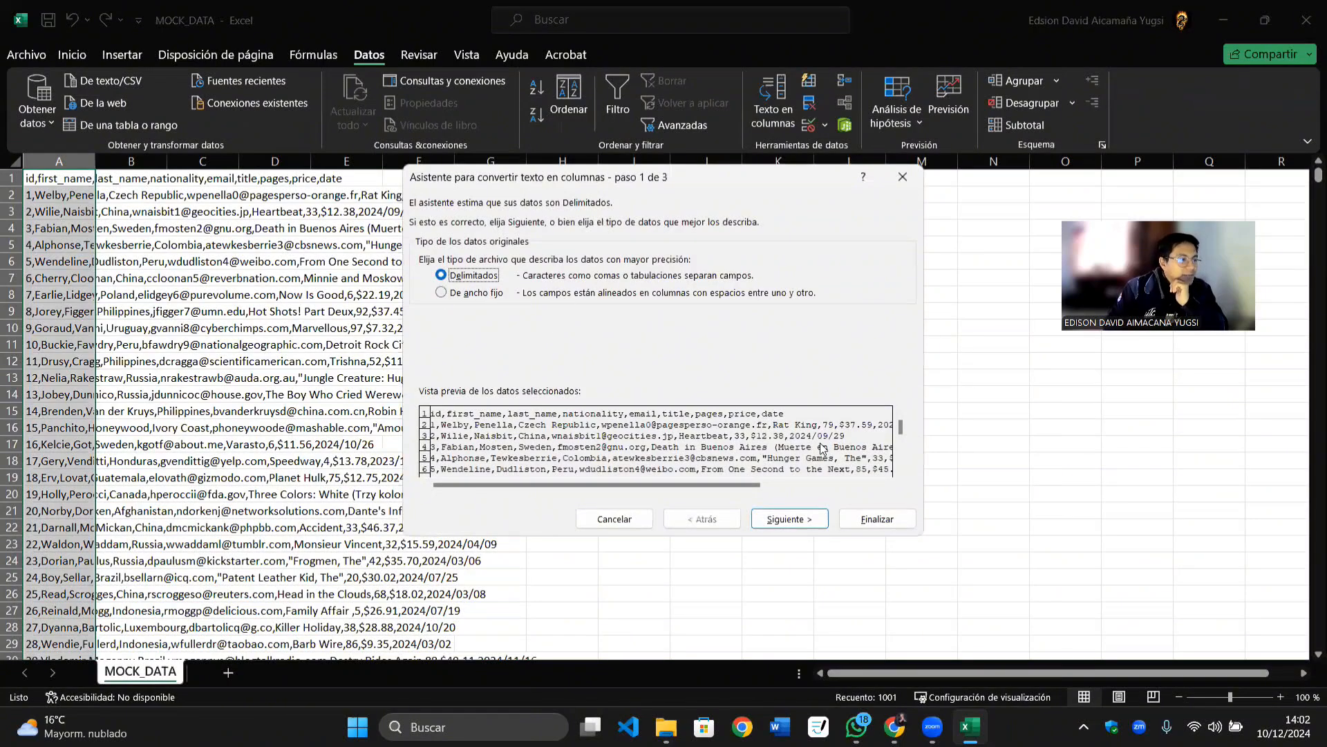
pyautogui.click(789, 520)
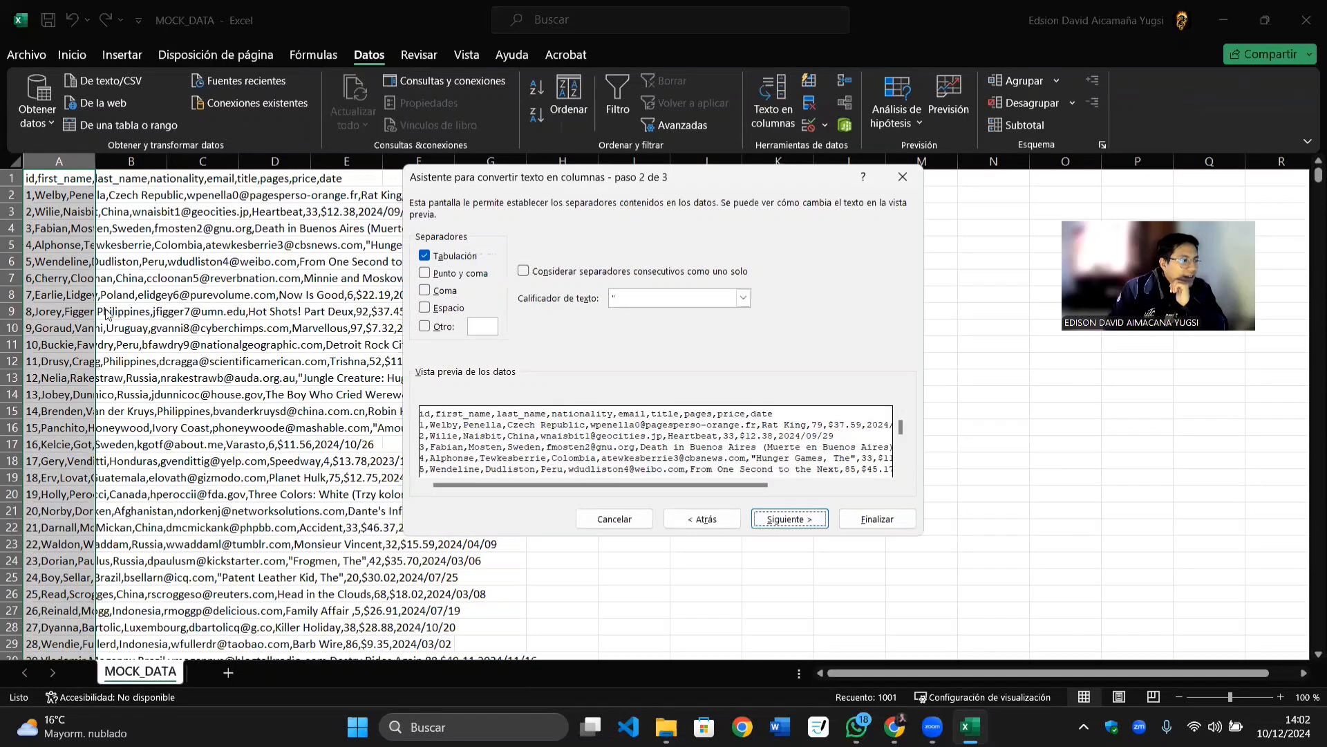
pyautogui.click(426, 291)
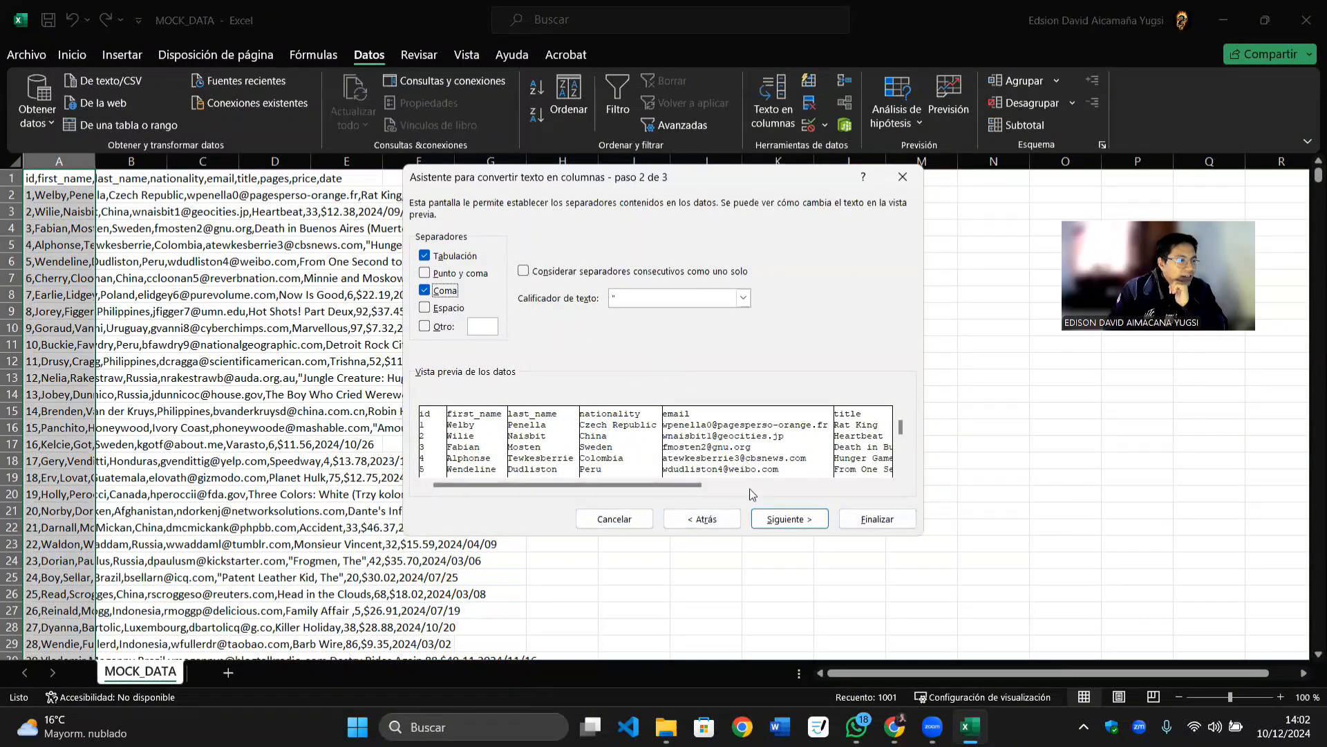
pyautogui.click(793, 520)
pyautogui.press('Return')
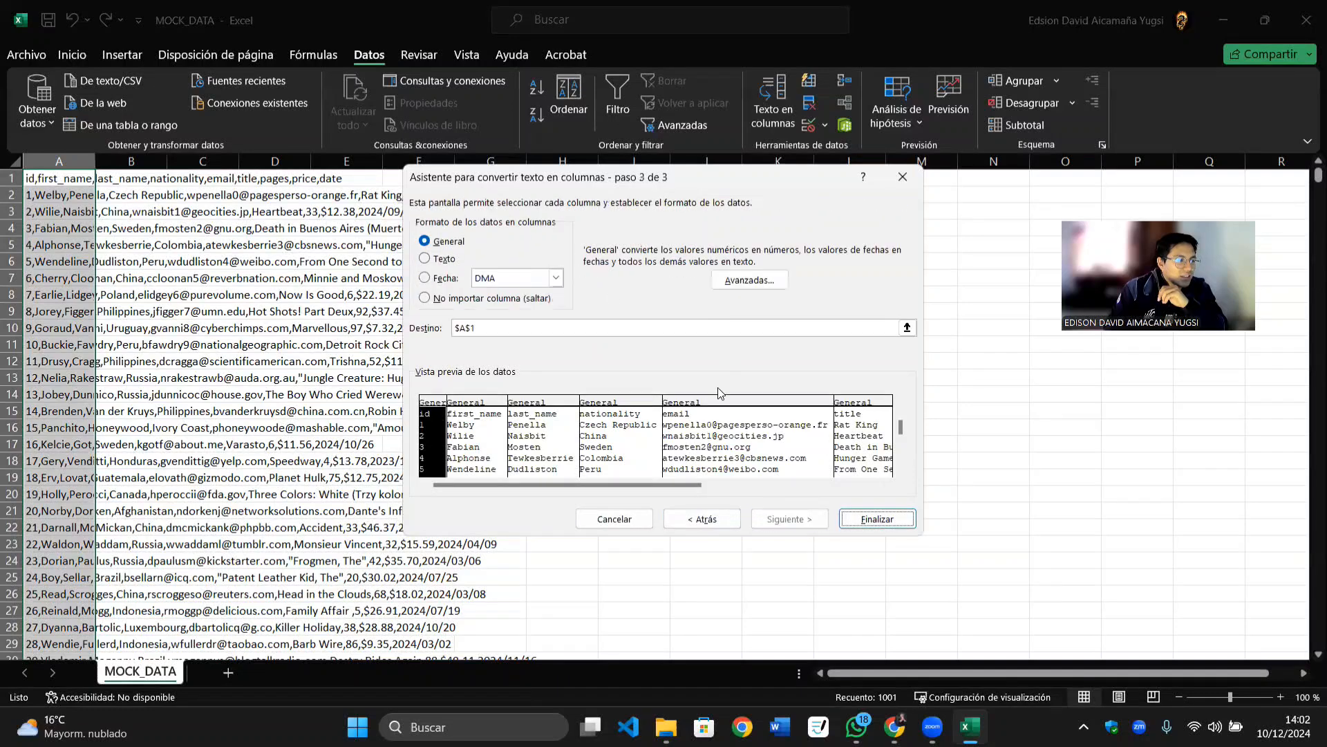
pyautogui.click(876, 519)
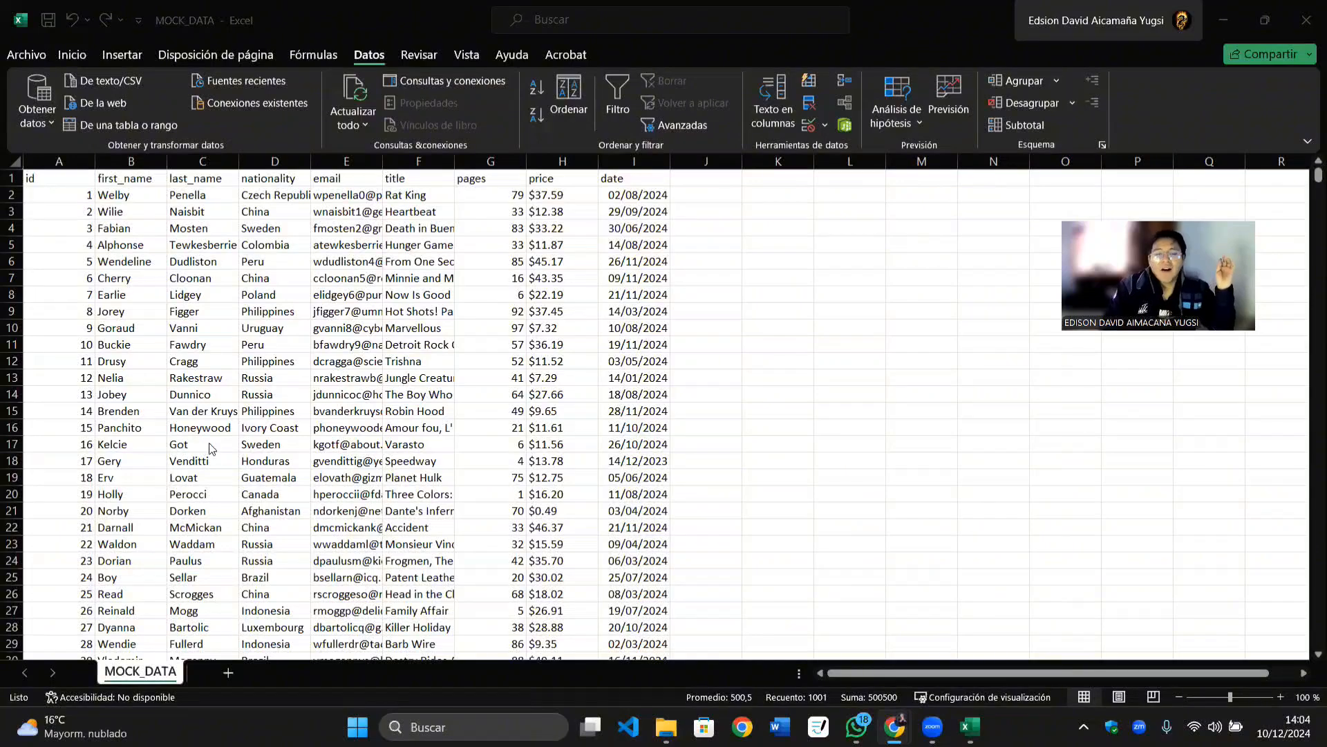
# Step: Save the file in the Descargas folder under the name books, as an Excel workbook (Libro de Excel)
pyautogui.scroll(-17, 204, 503)
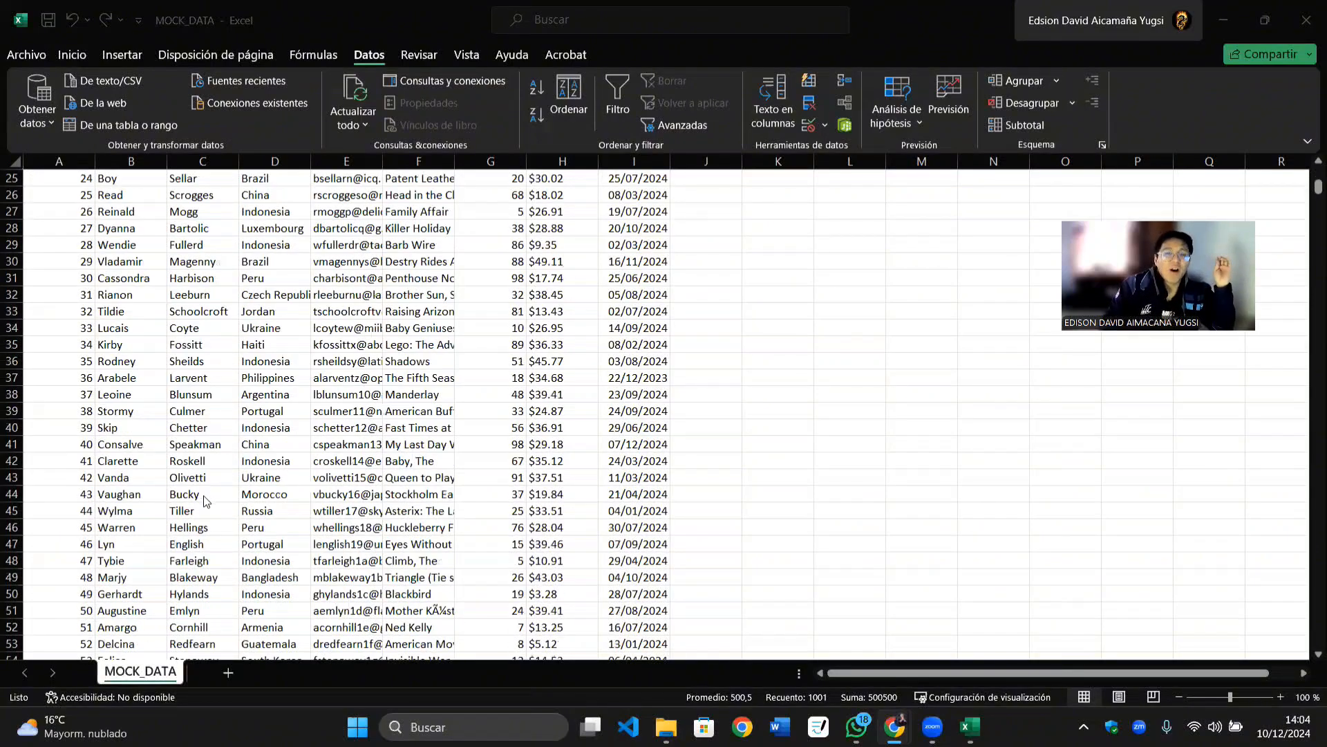
pyautogui.scroll(-20, 205, 505)
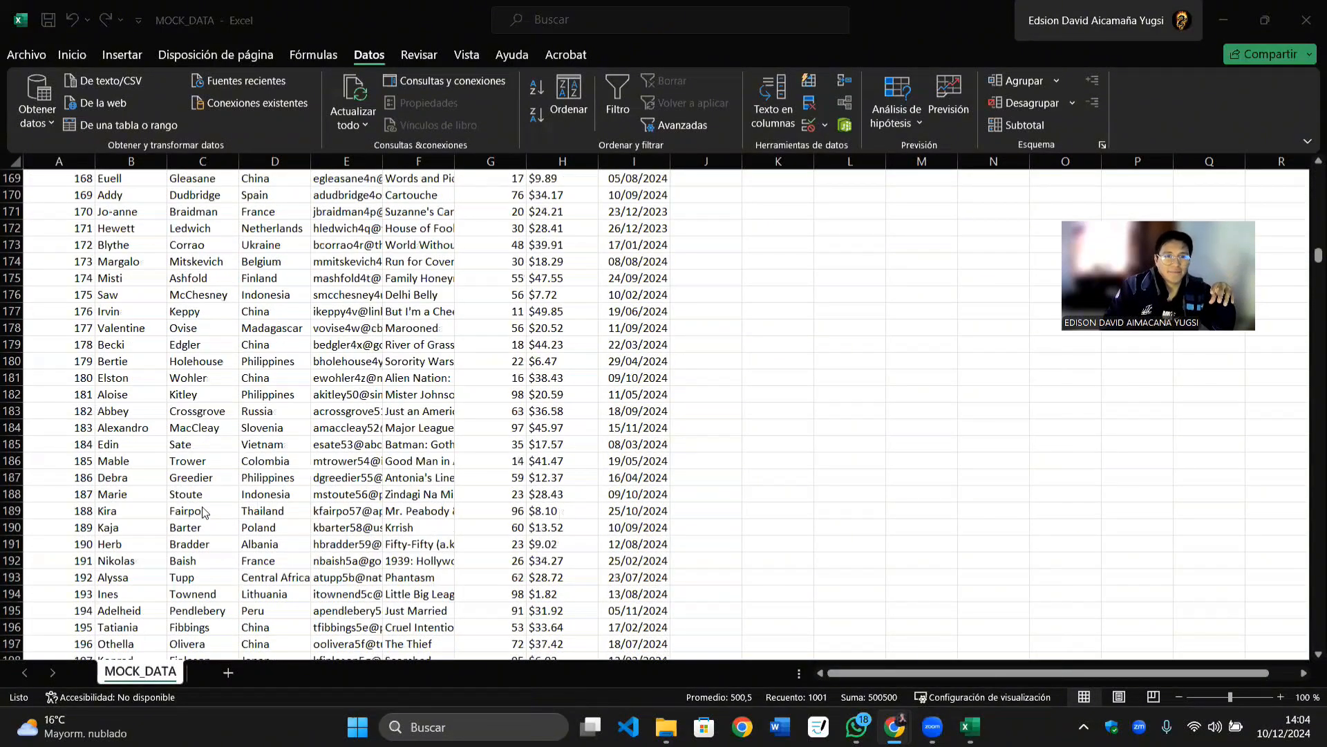
pyautogui.scroll(-20, 258, 402)
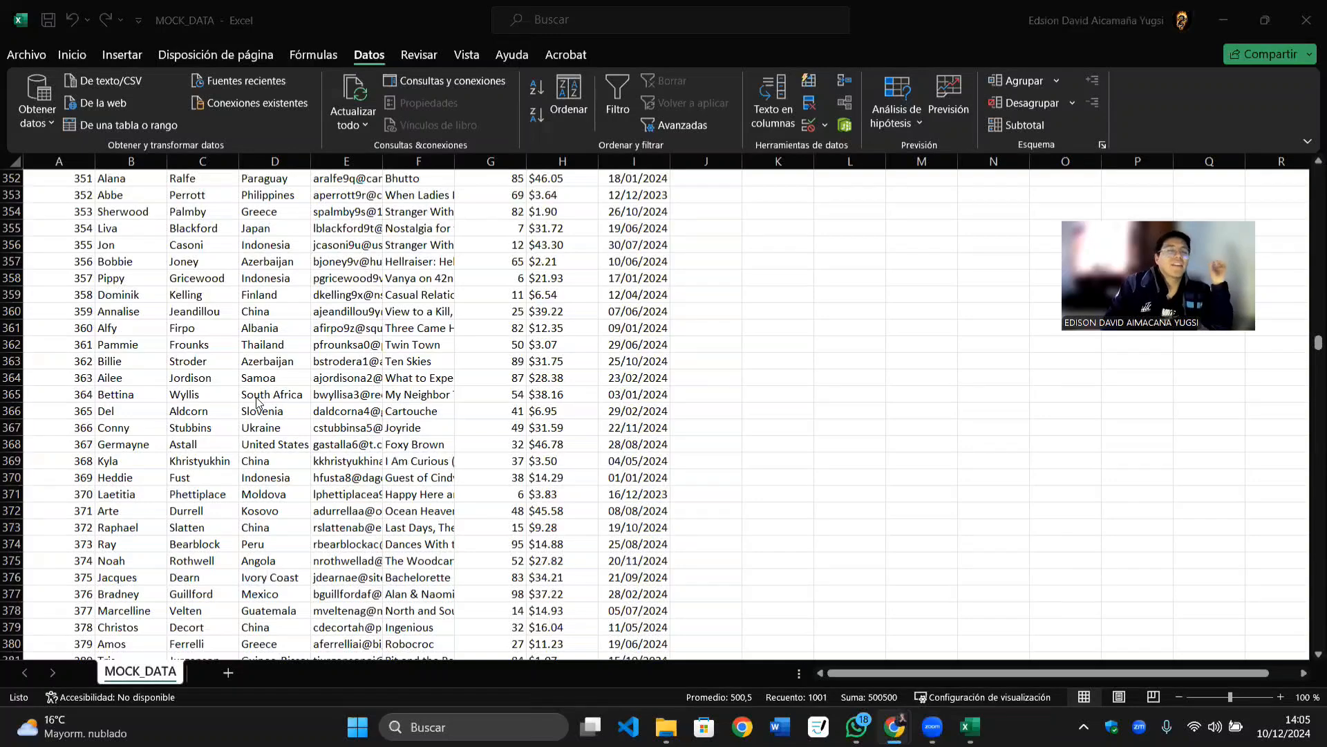
pyautogui.click(25, 56)
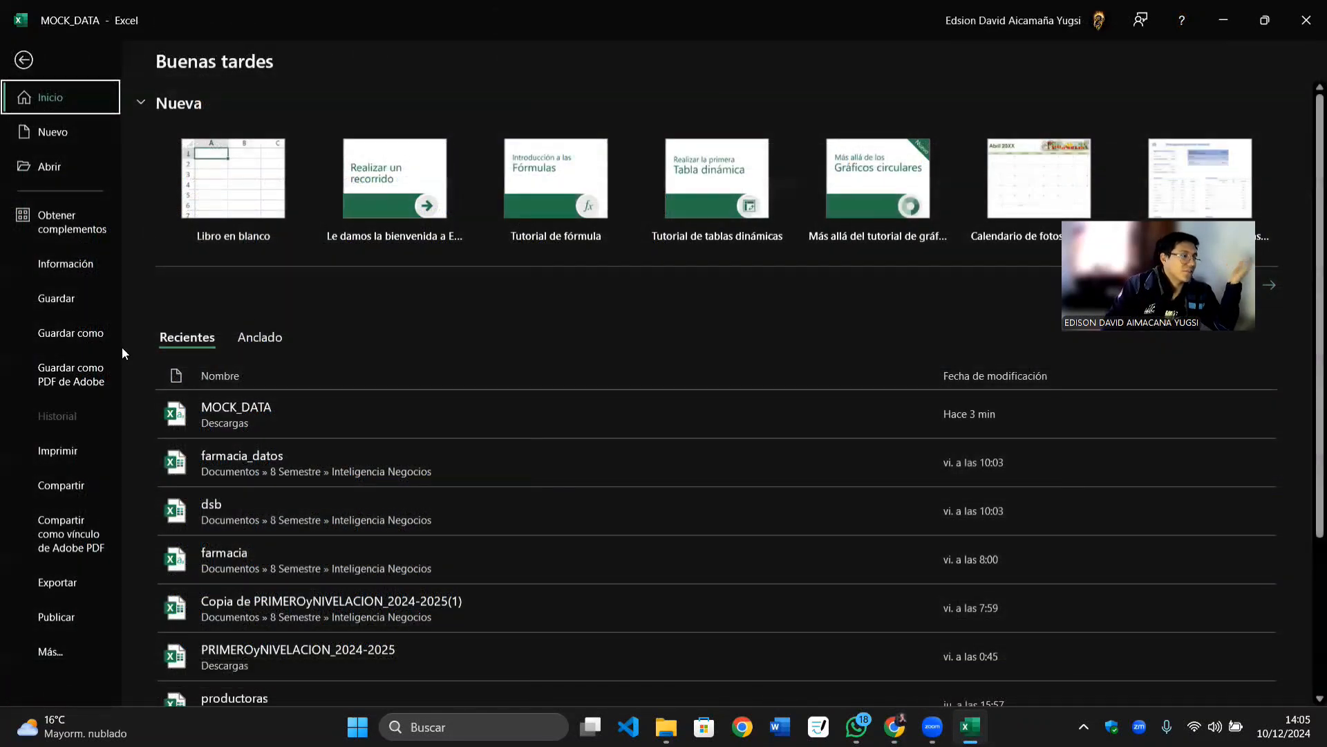
pyautogui.click(77, 333)
pyautogui.click(259, 349)
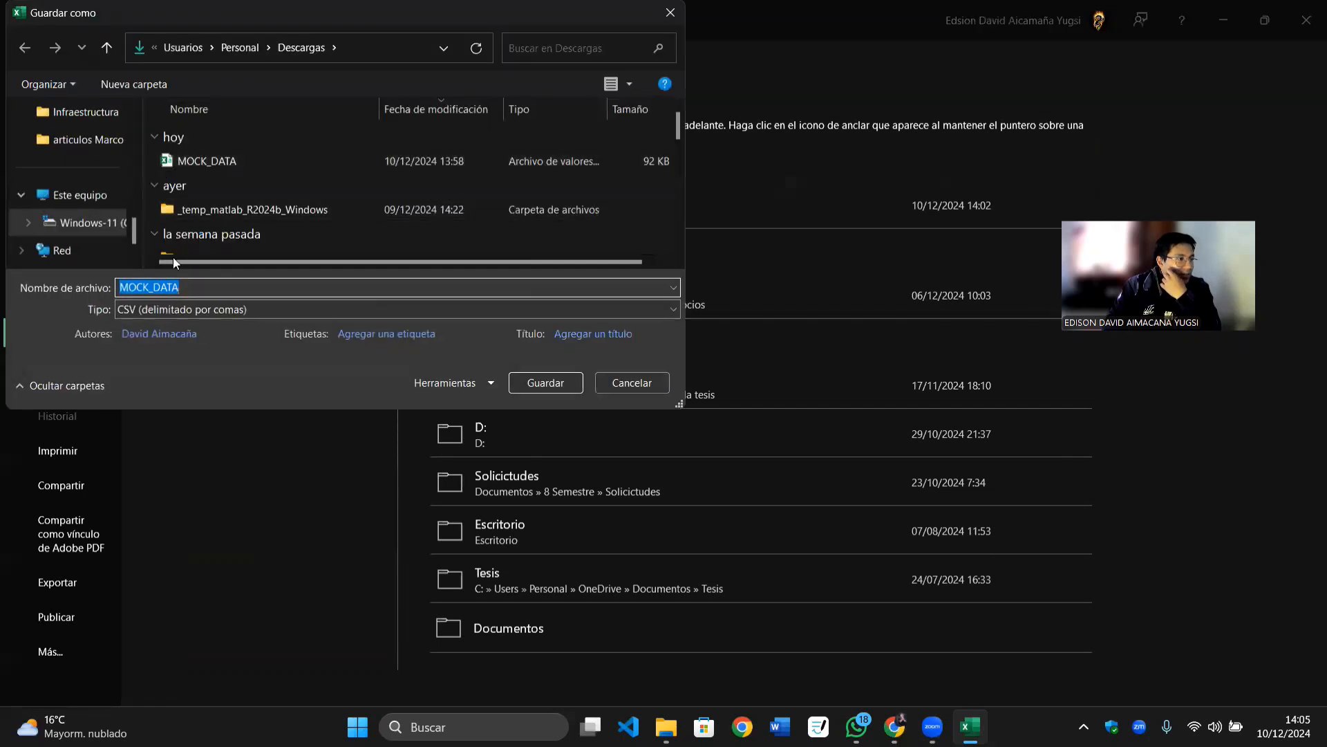
pyautogui.click(206, 290)
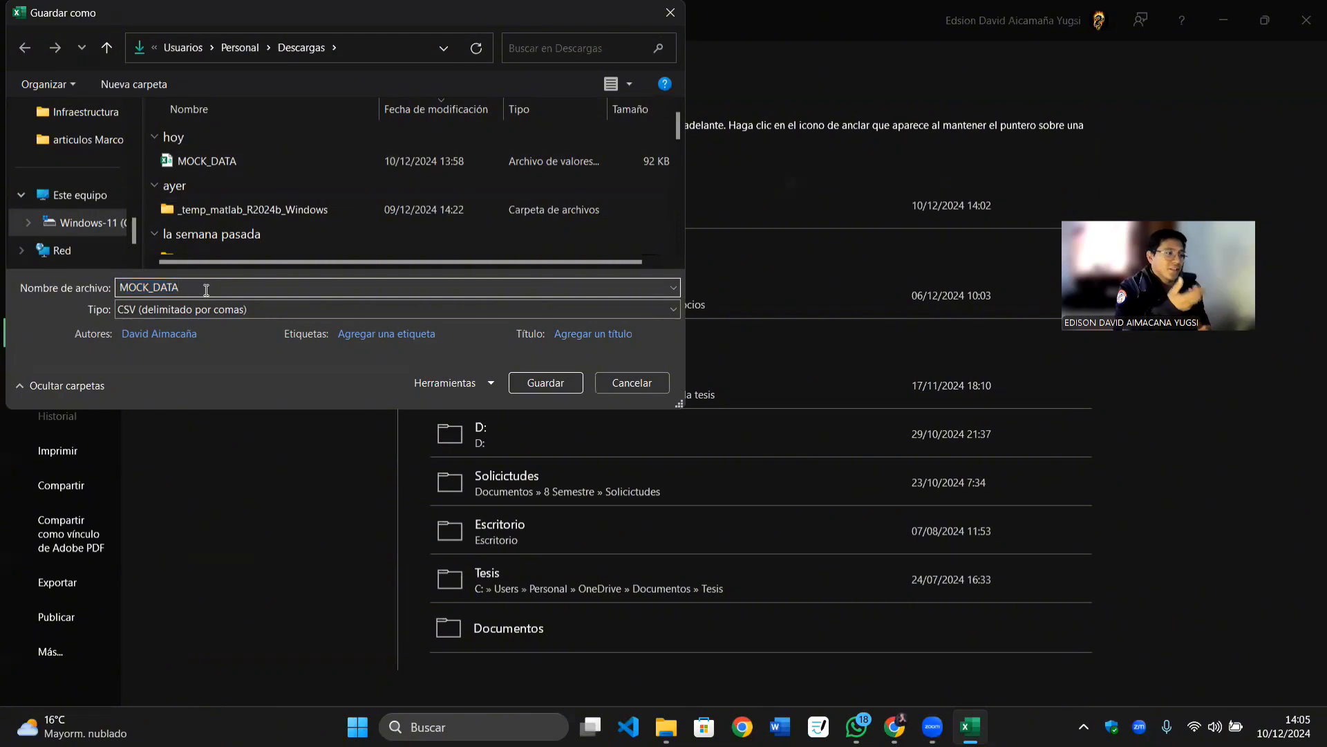
pyautogui.press('BackSpace')
pyautogui.press('BackSpace')
pyautogui.press('BackSpace')
pyautogui.press('BackSpace')
pyautogui.press('BackSpace')
pyautogui.press('BackSpace')
pyautogui.press('BackSpace')
pyautogui.press('BackSpace')
pyautogui.press('BackSpace')
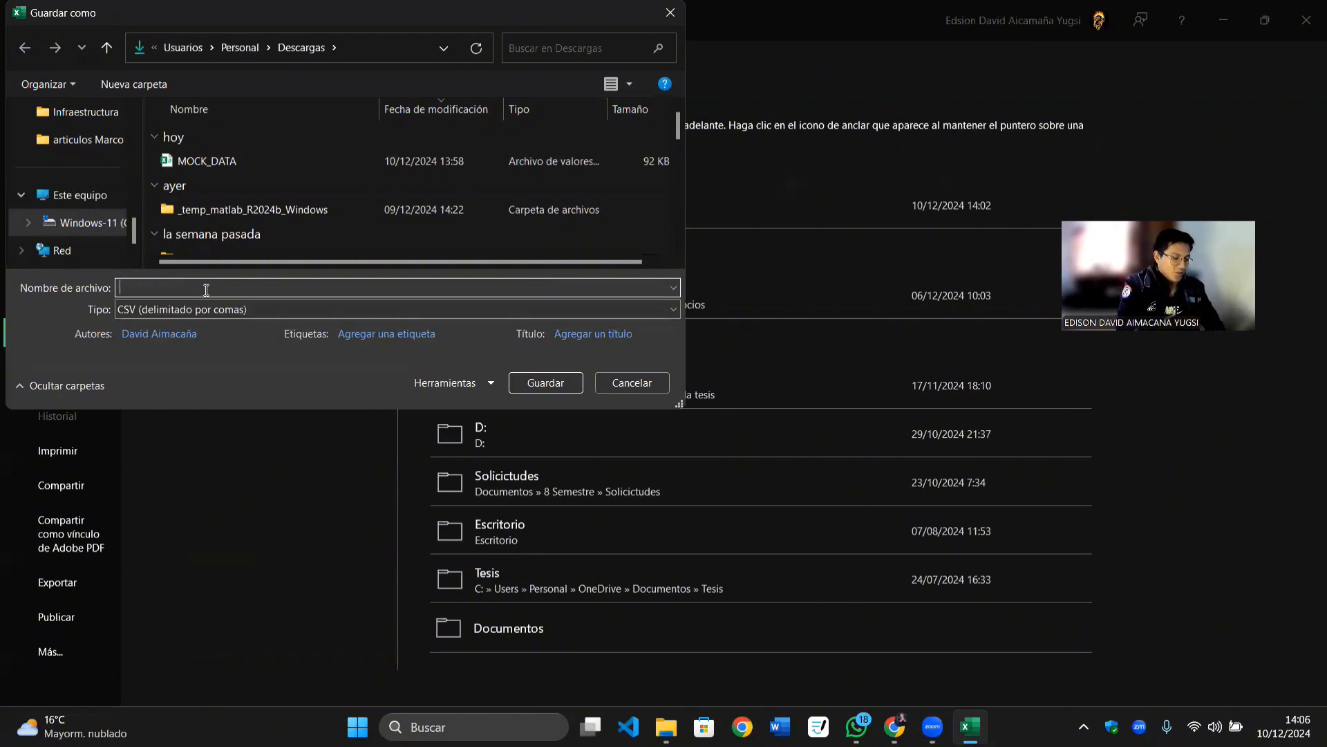
pyautogui.write('books')
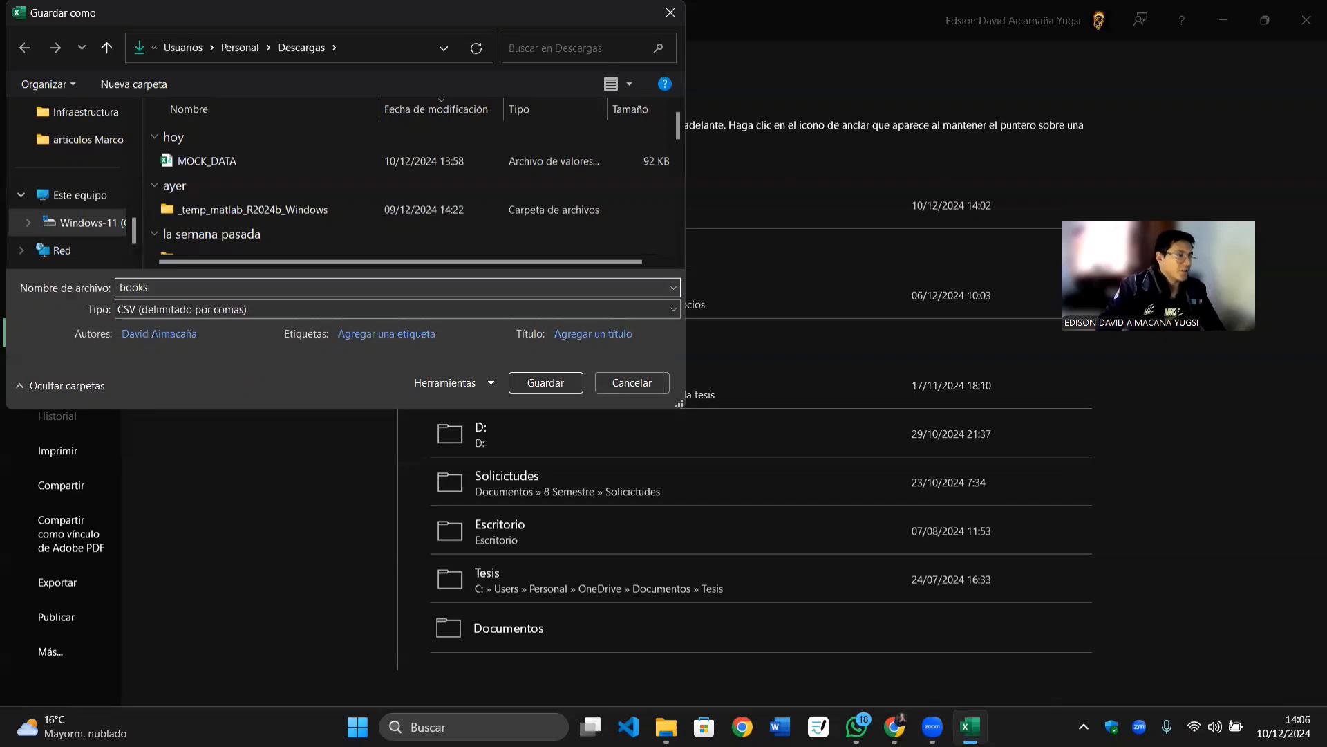
pyautogui.click(305, 315)
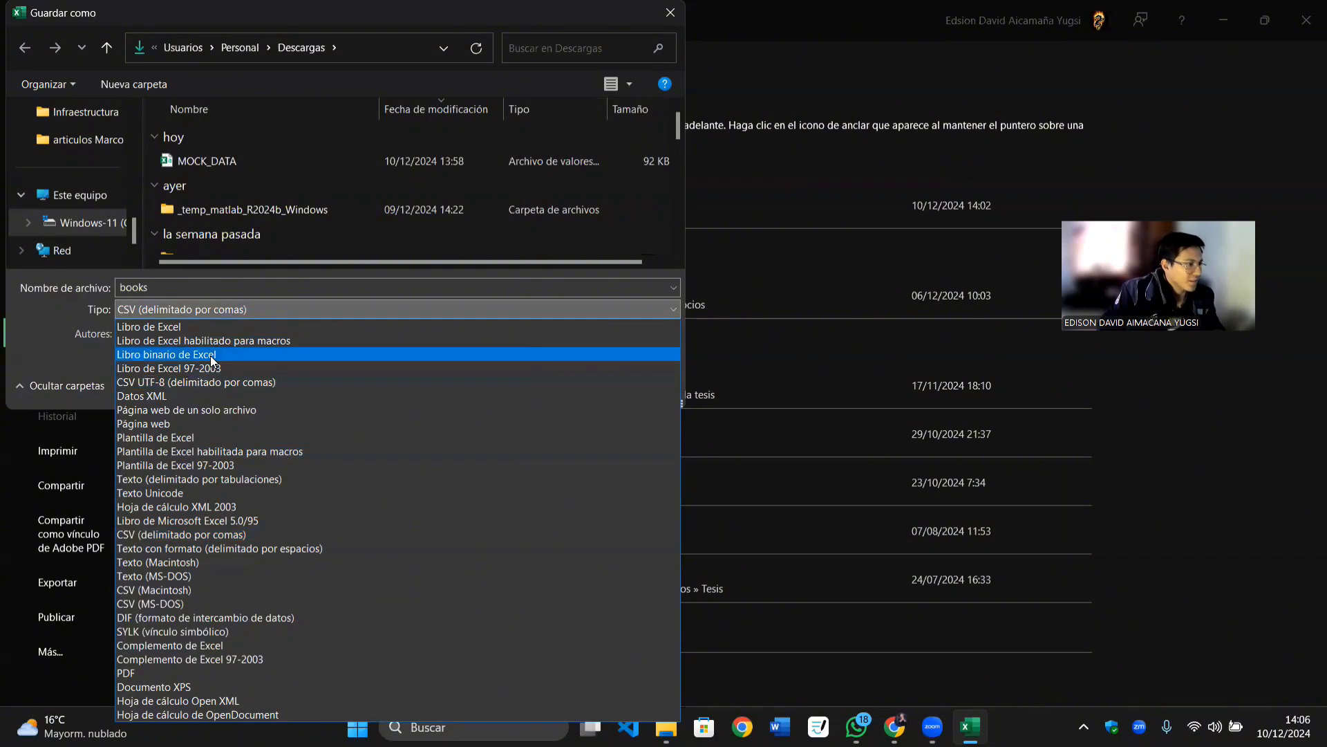
pyautogui.click(165, 326)
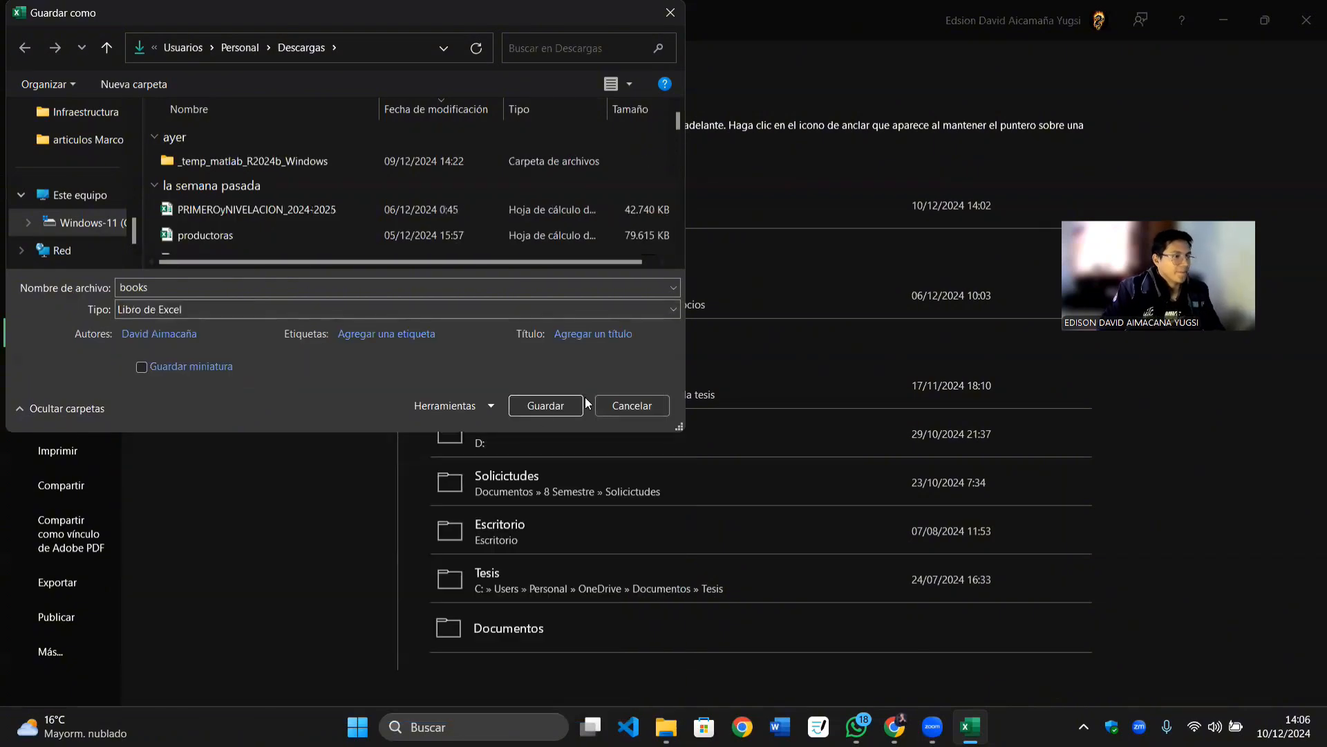
pyautogui.click(550, 405)
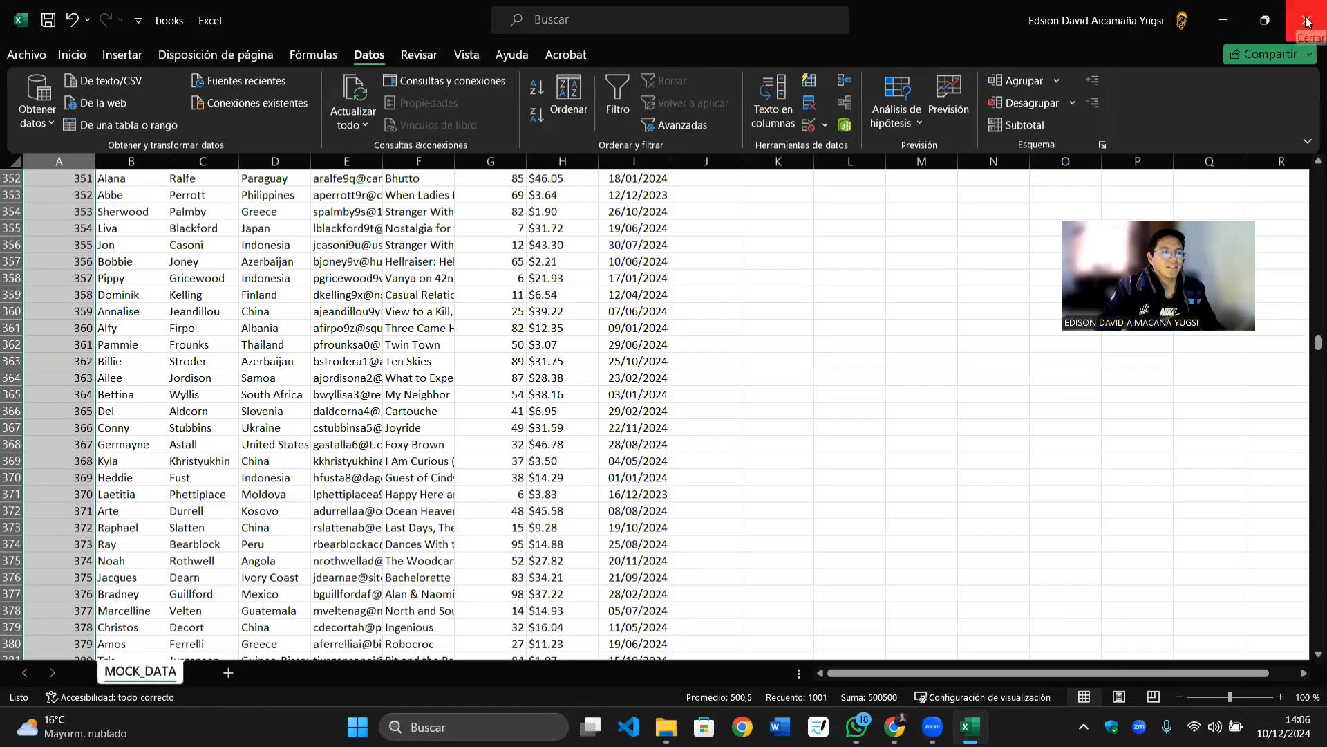
# Step: Close the workbook and reopen the saved books file from the Descargas folder
pyautogui.click(1307, 21)
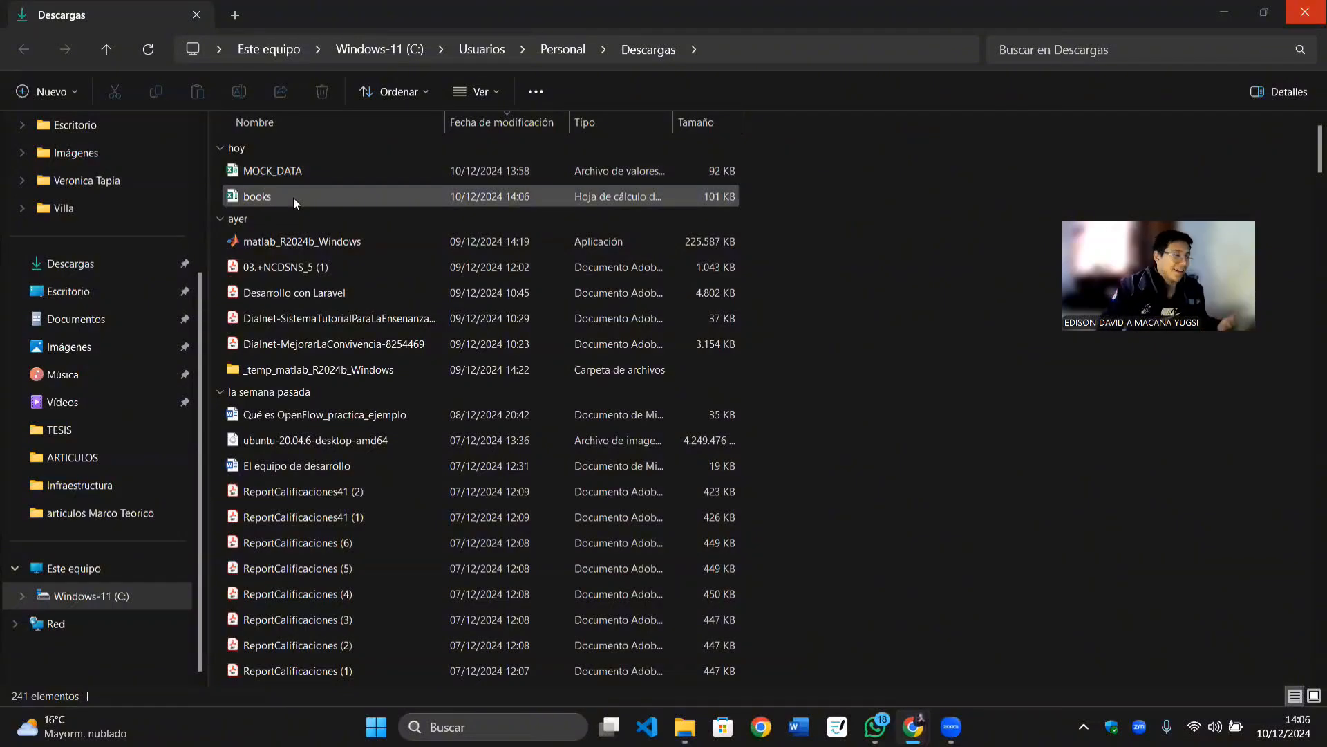
pyautogui.doubleClick(293, 197)
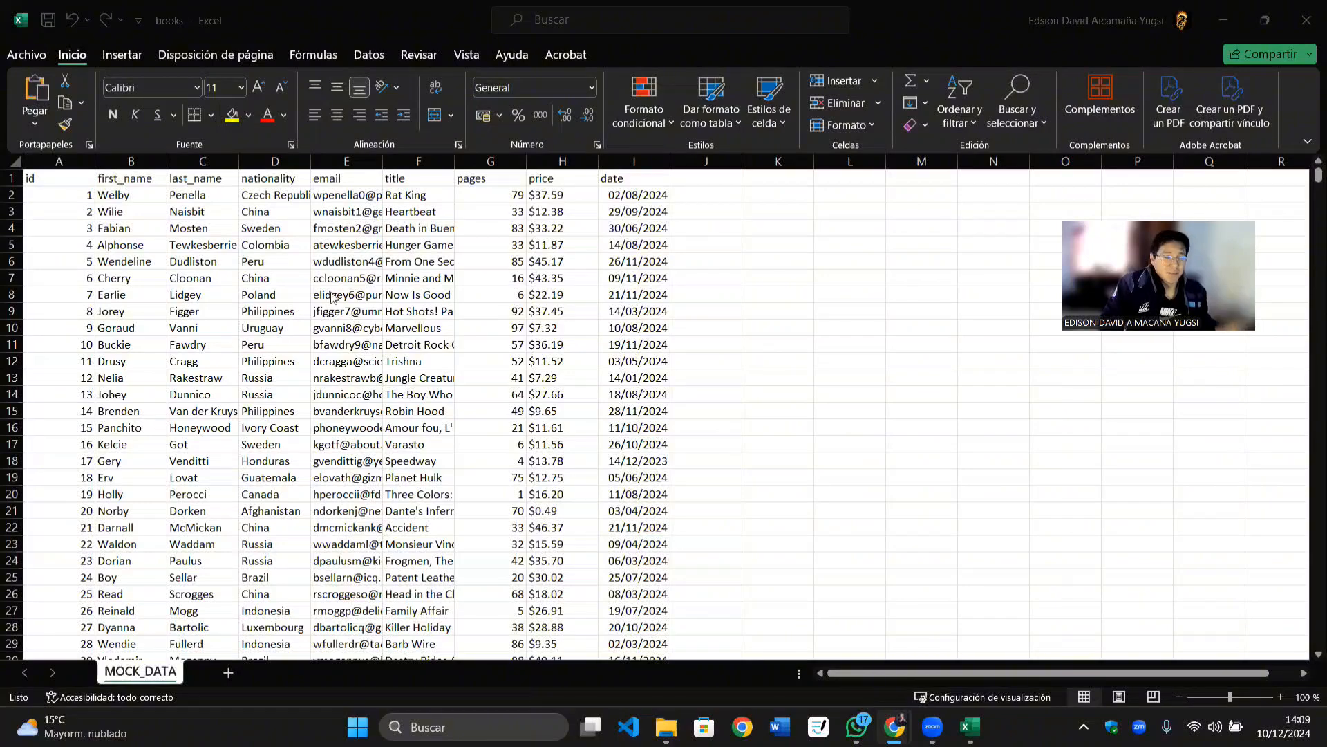
pyautogui.click(301, 245)
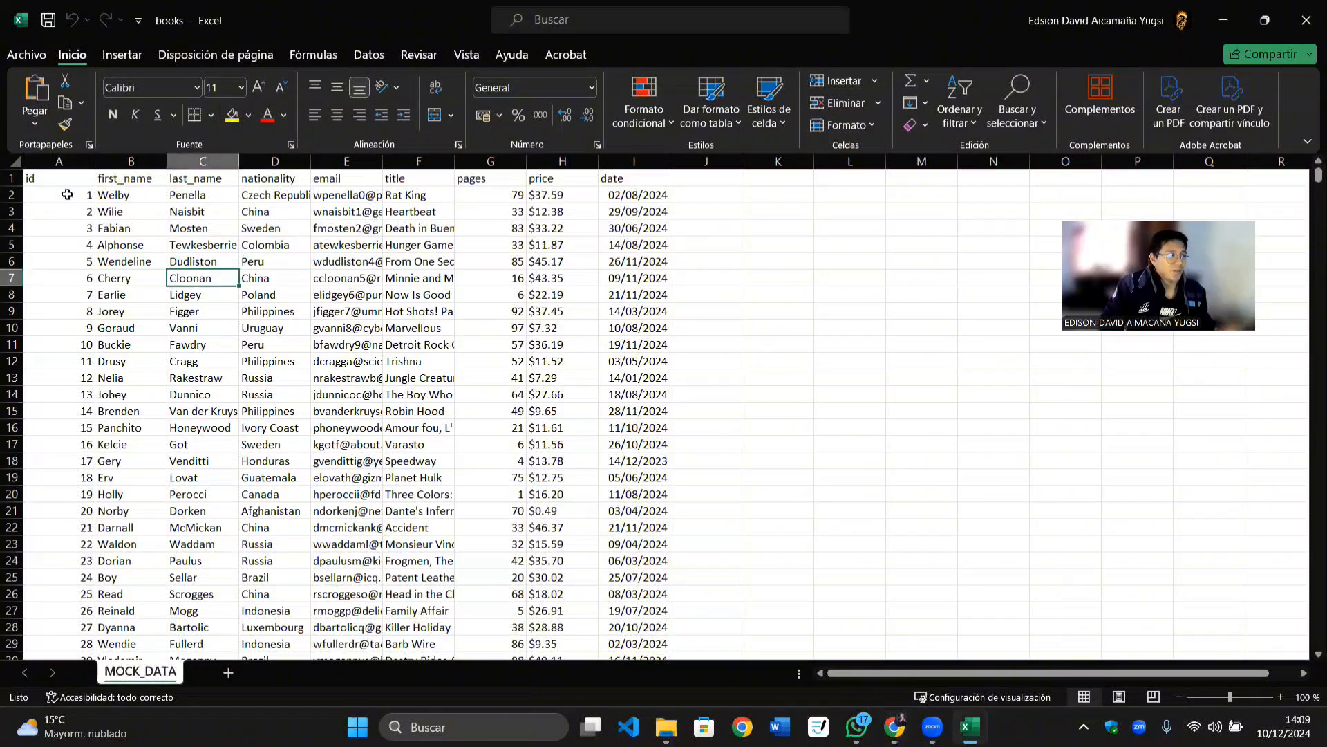
# Step: Format the range A1:I1001 as a table with headers in the blue style Azul, Estilo de tabla claro 9
pyautogui.moveTo(51, 180); pyautogui.dragTo(640, 195)
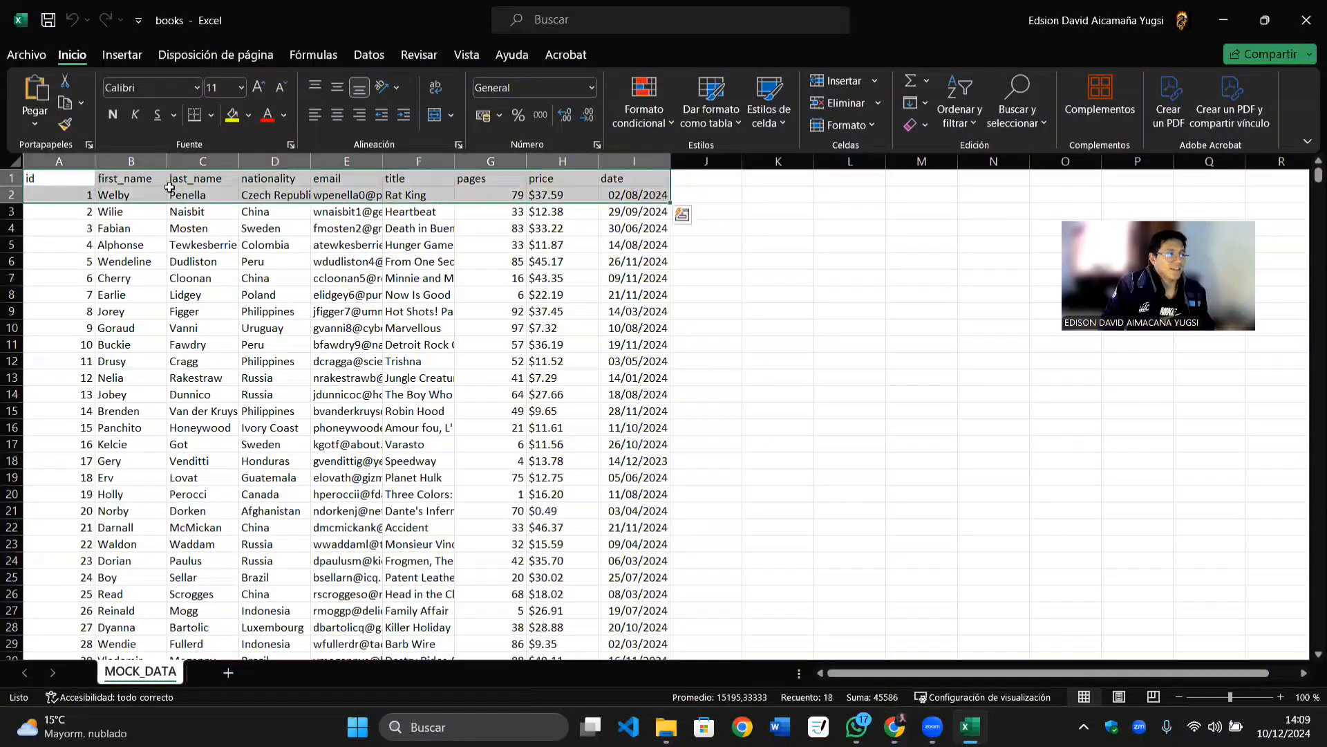
pyautogui.hotkey('ctrl', 'shift', 'Down')
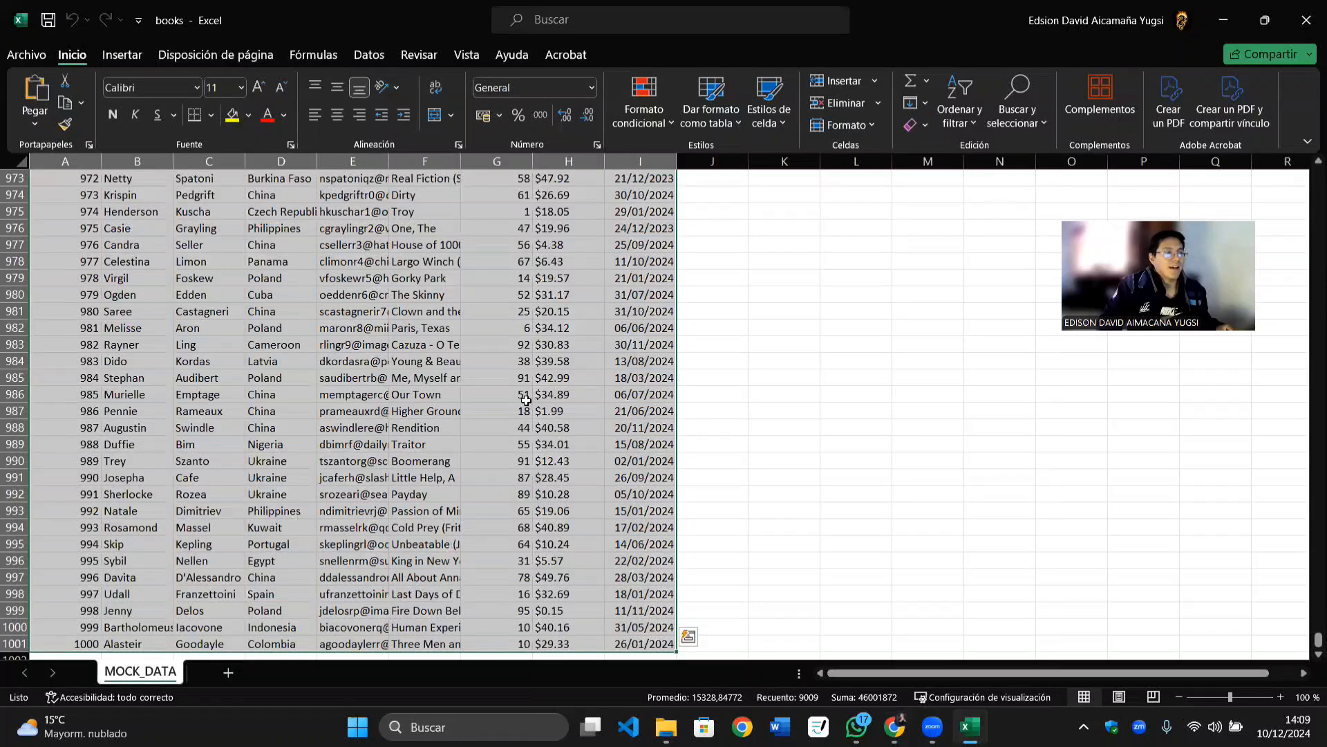
pyautogui.scroll(1, 526, 399)
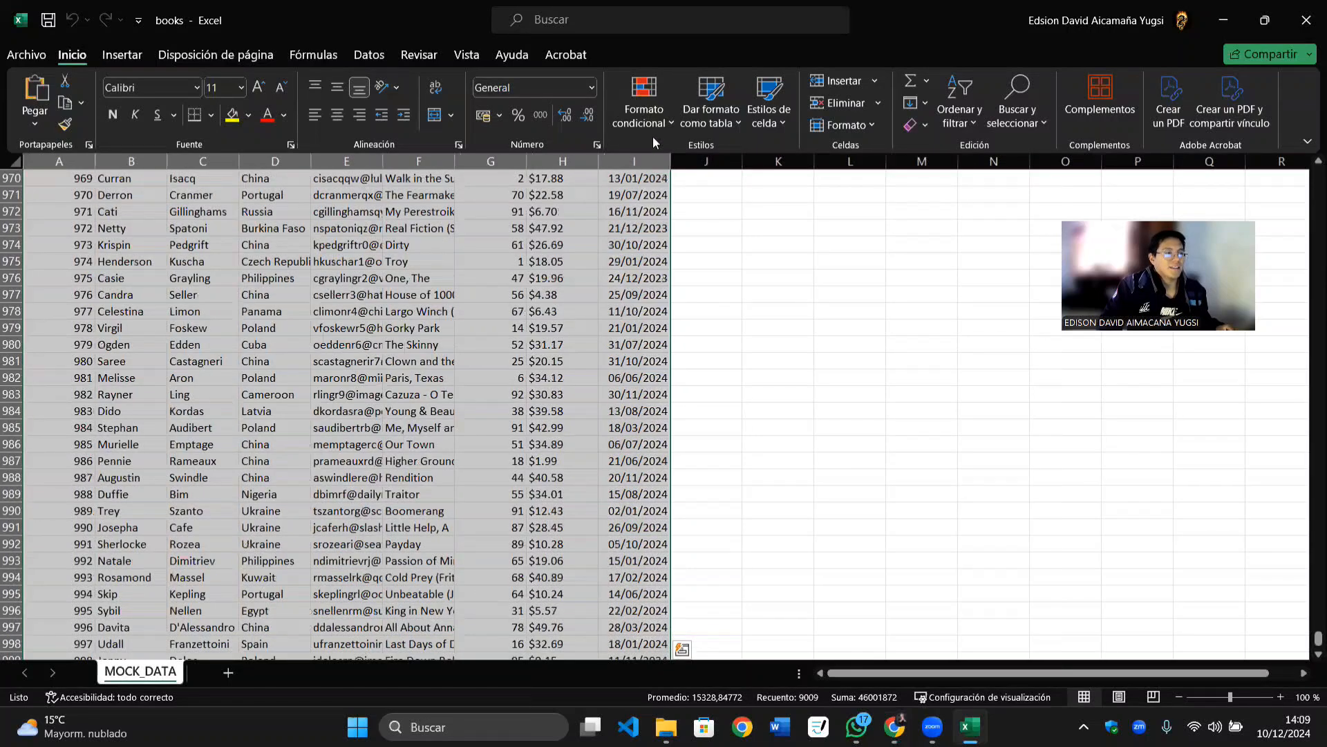
pyautogui.click(714, 93)
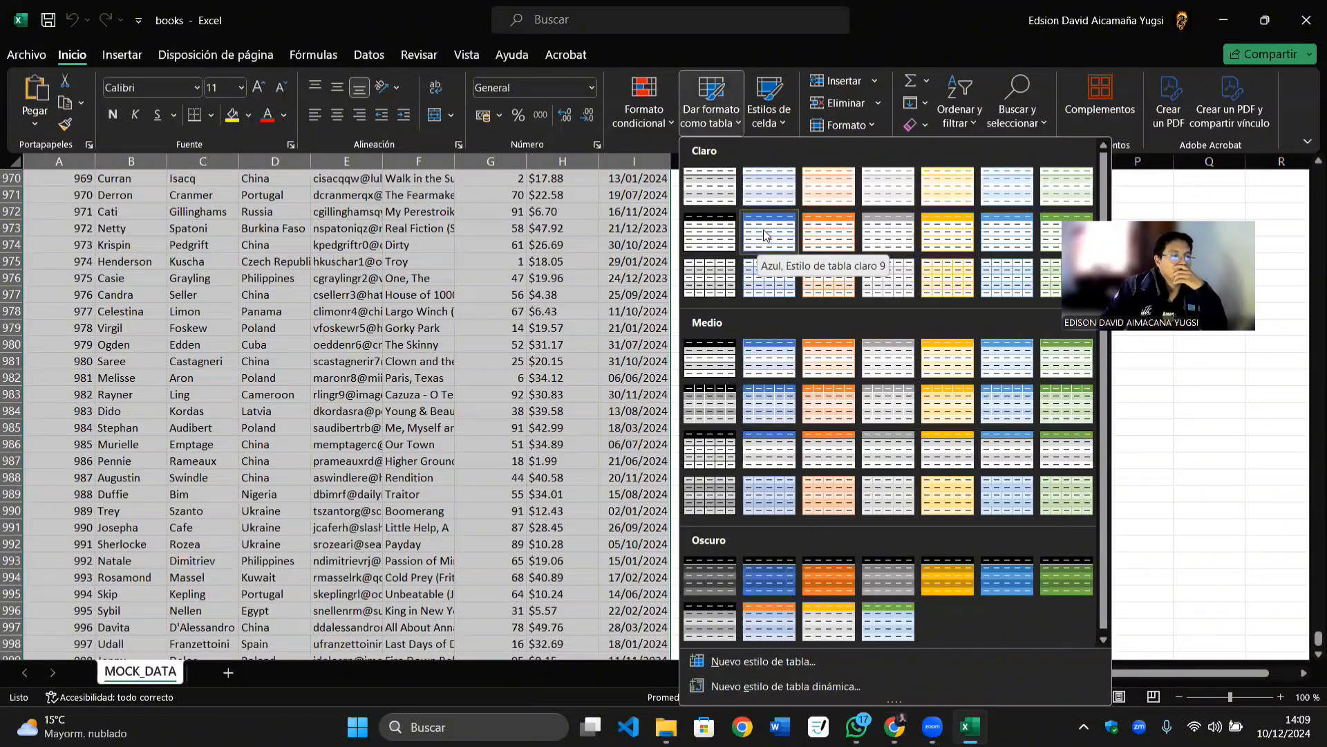
pyautogui.click(783, 236)
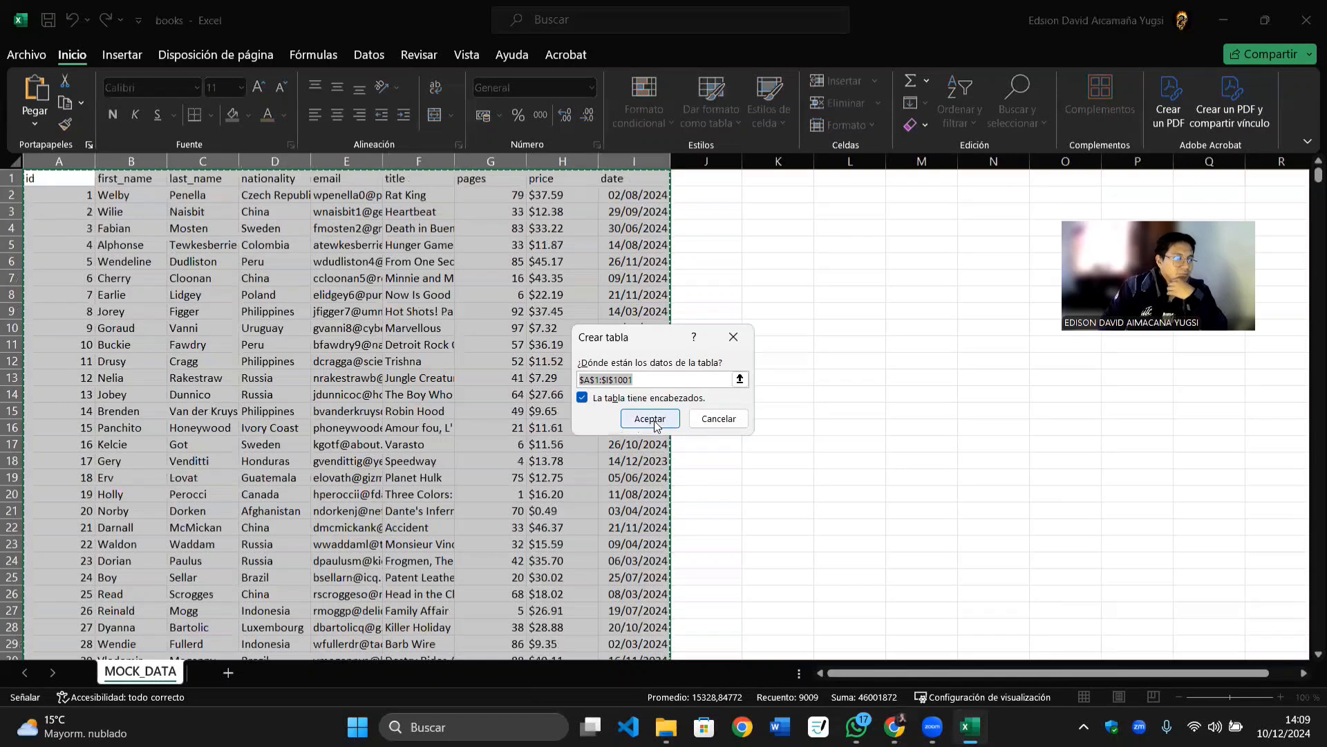
pyautogui.click(651, 420)
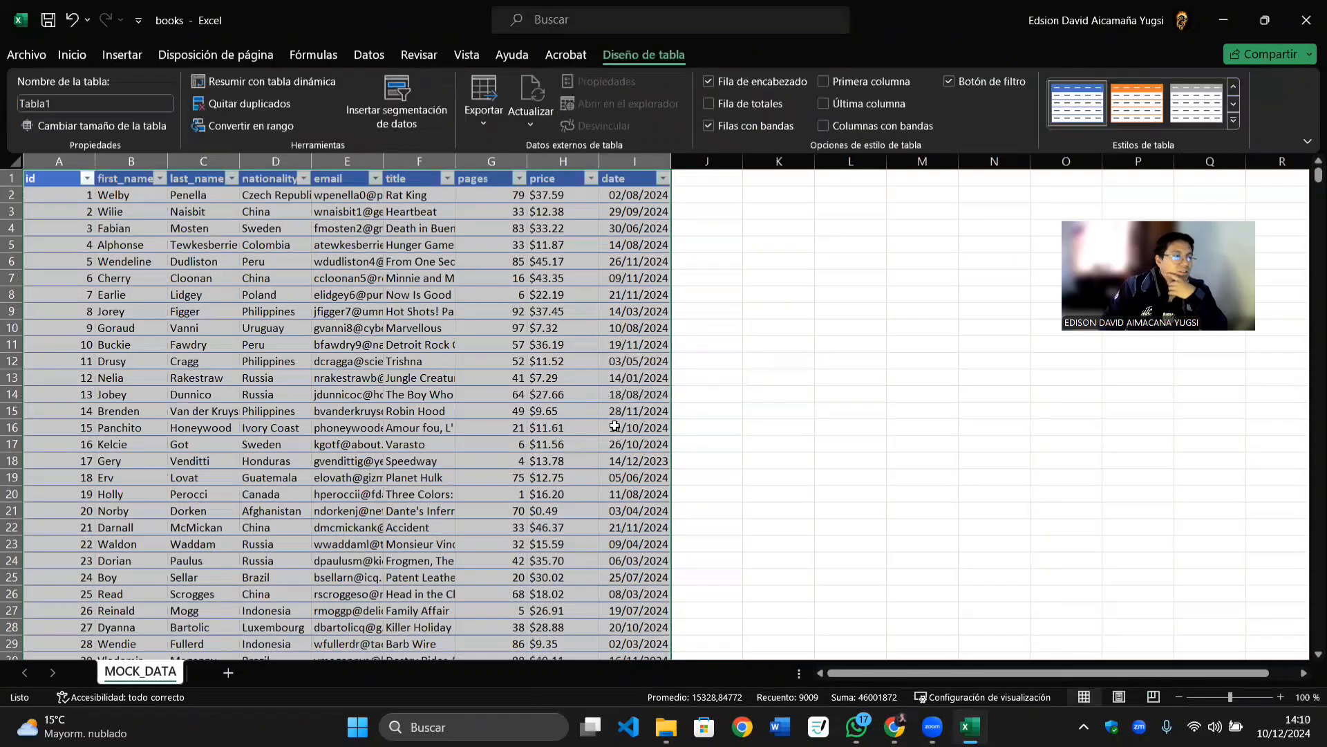
pyautogui.click(981, 311)
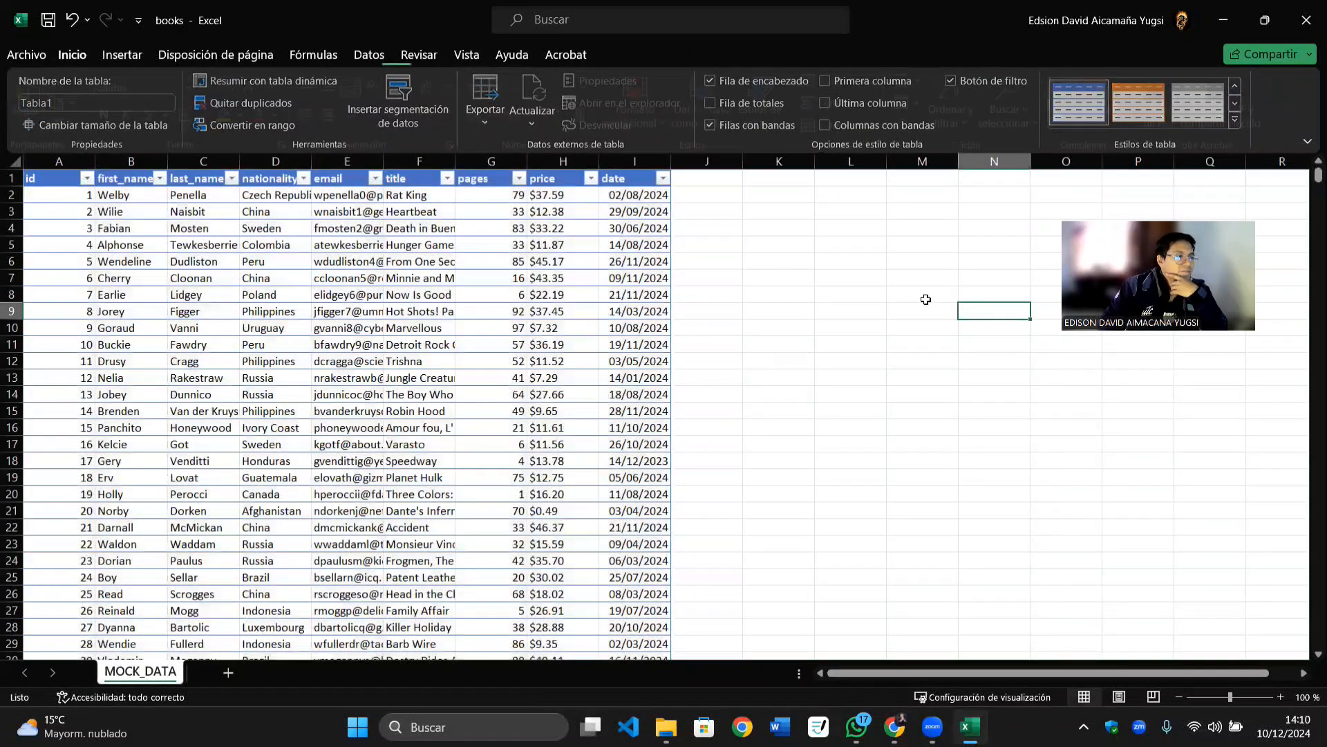
# Step: Select the whole table from the id header through row 1001 and start Remove Duplicates (Quitar duplicados)
pyautogui.click(31, 178)
pyautogui.click(881, 328)
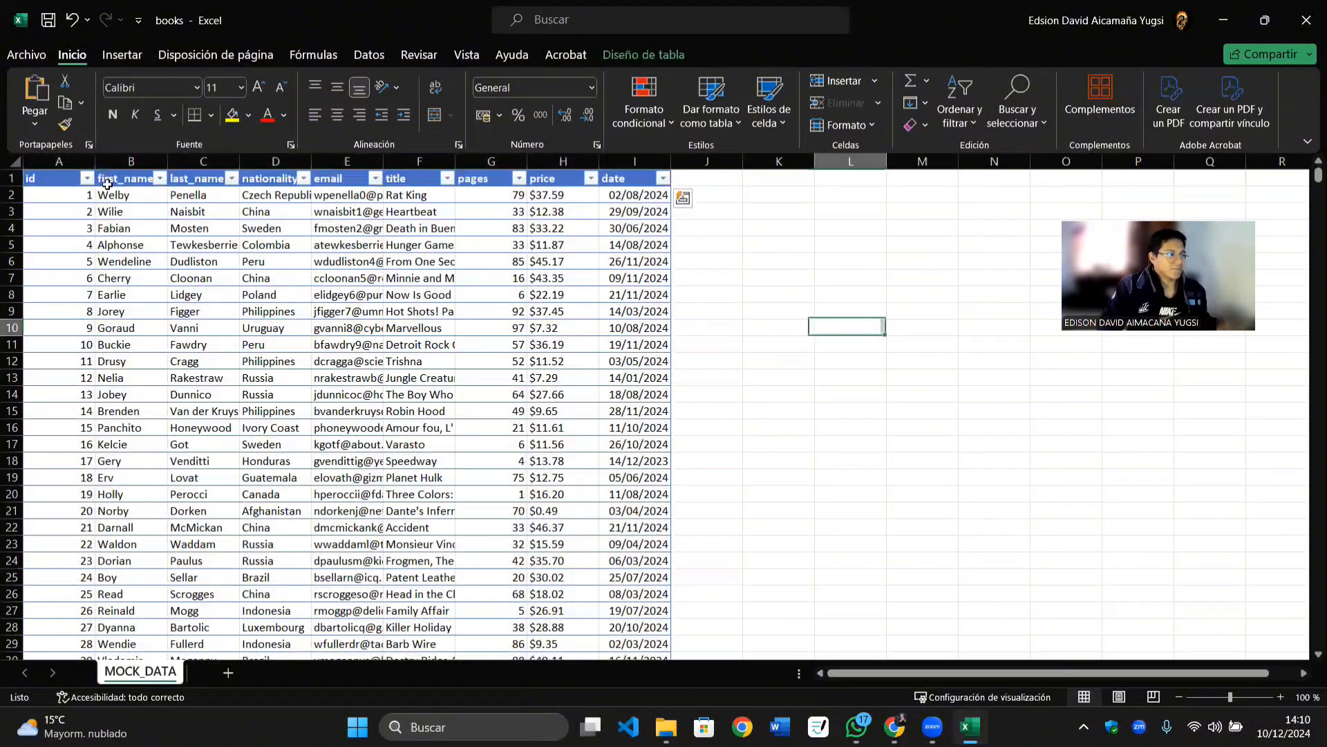
pyautogui.click(61, 179)
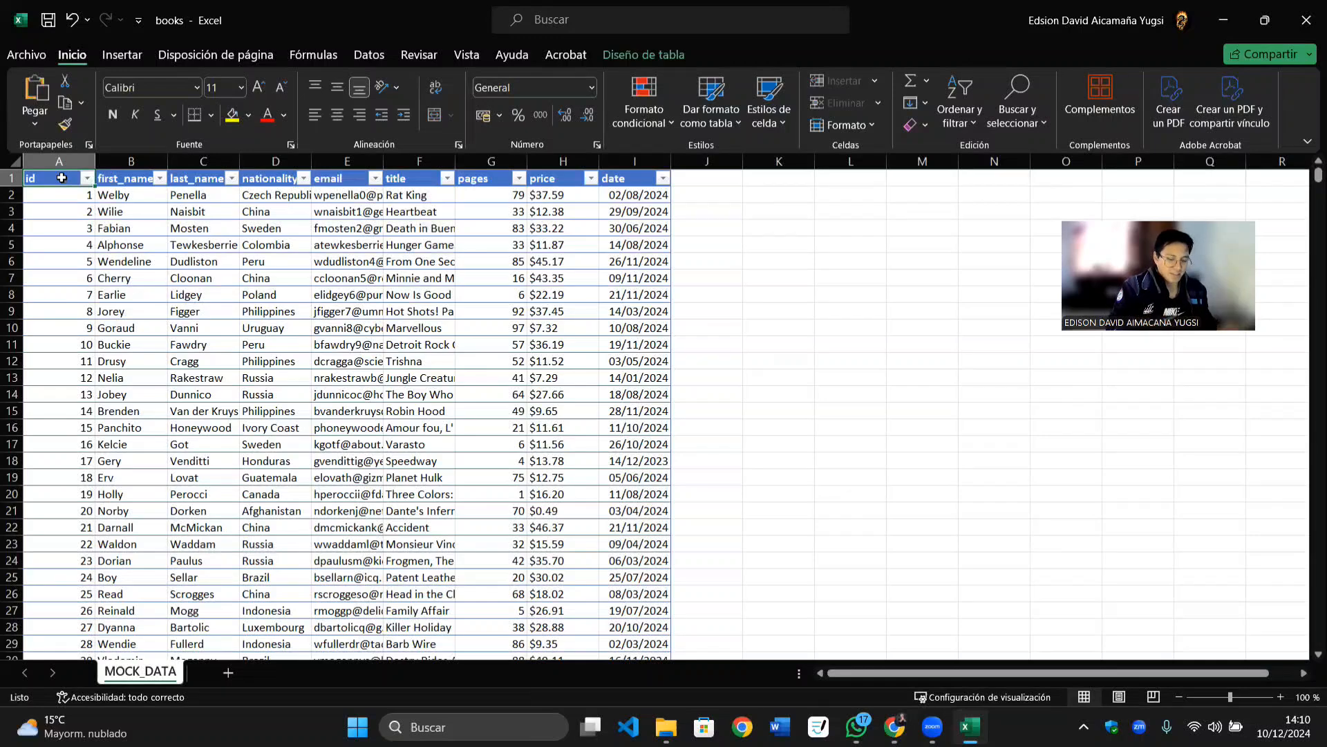
pyautogui.hotkey('ctrl', 'shift', 'Right')
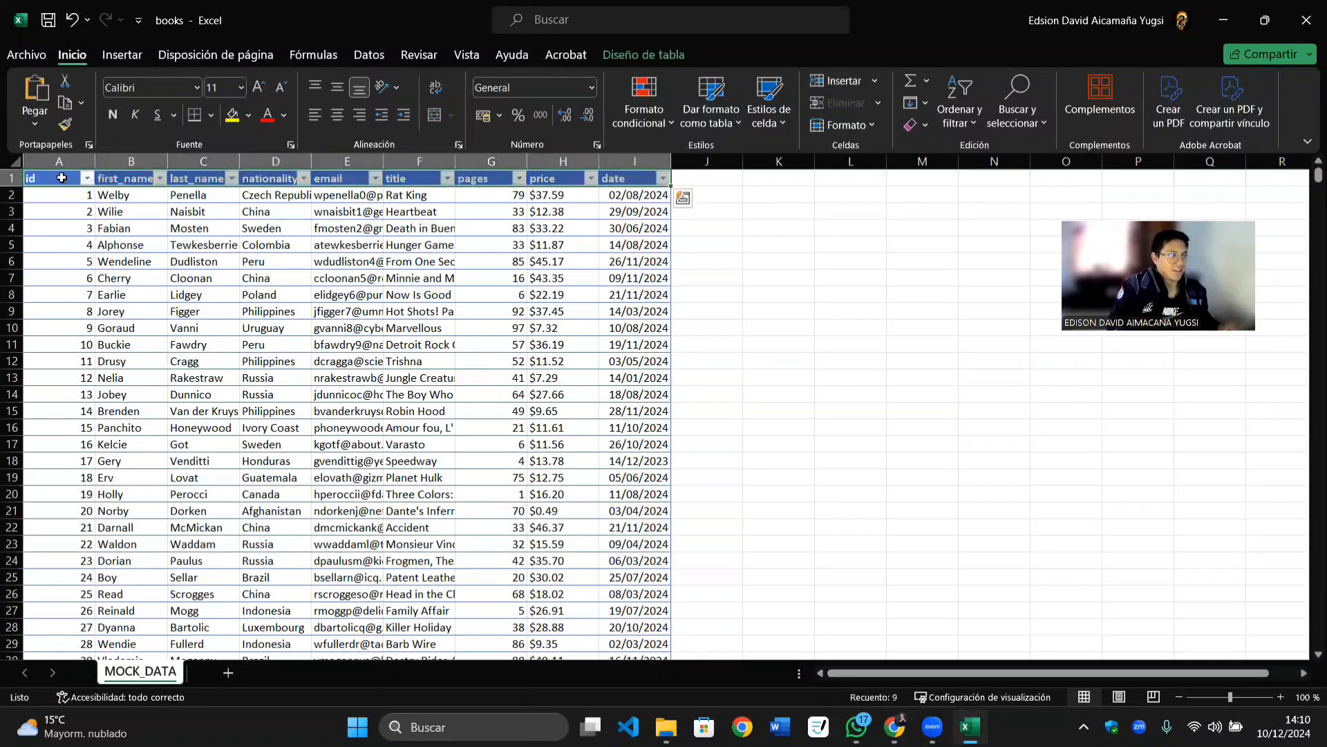
pyautogui.hotkey('ctrl', 'shift', 'Down')
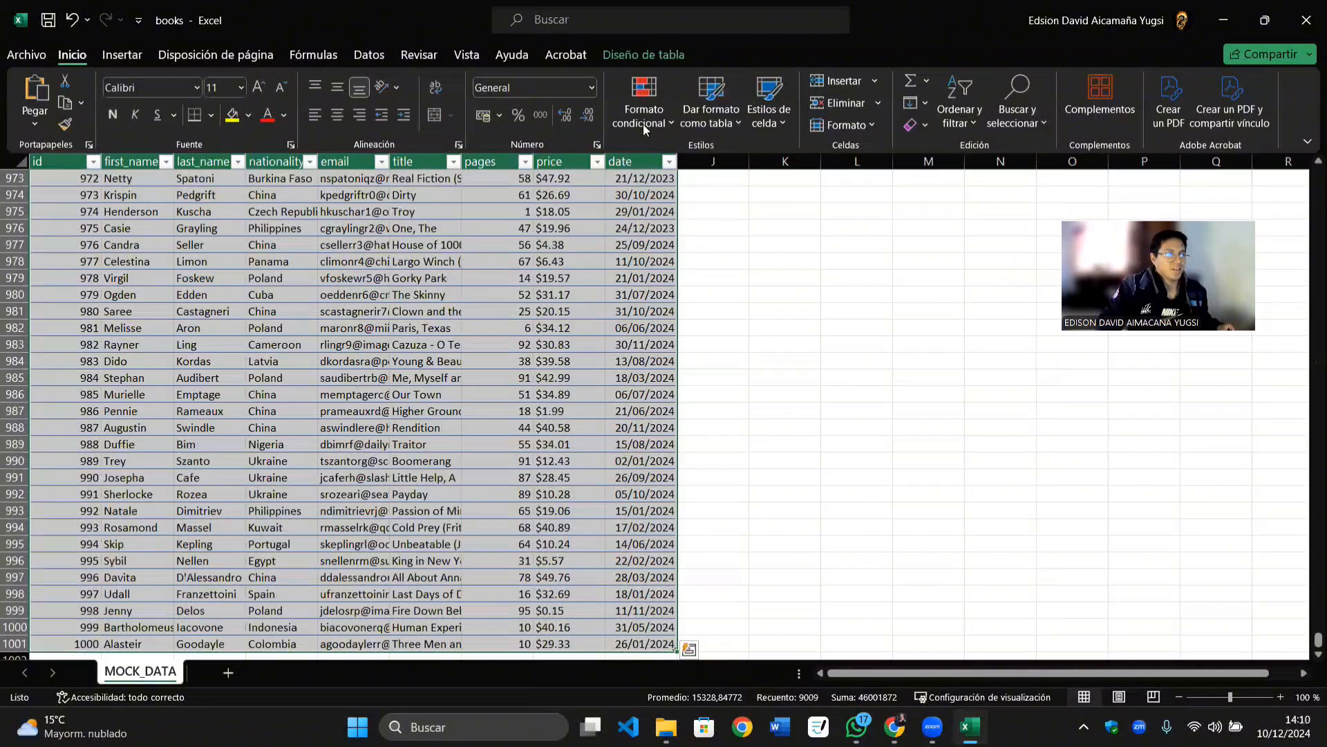
pyautogui.click(371, 56)
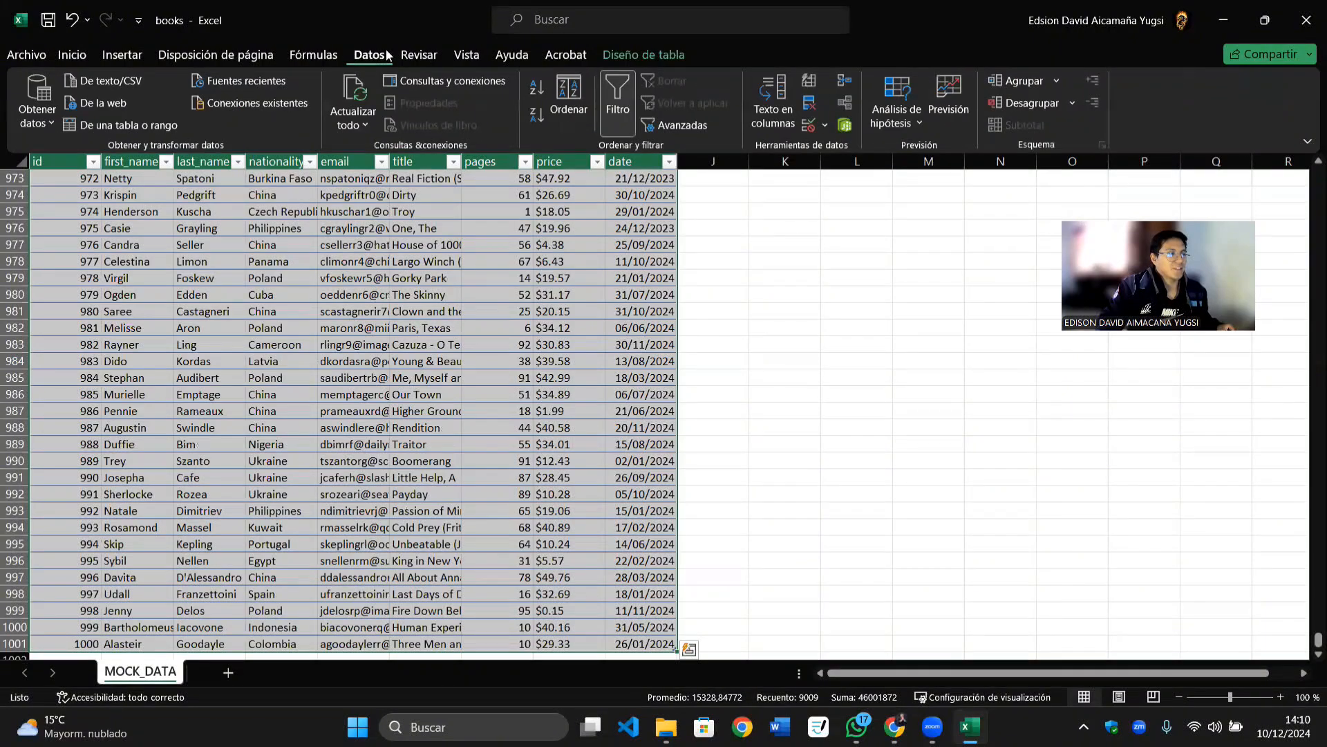
pyautogui.click(812, 105)
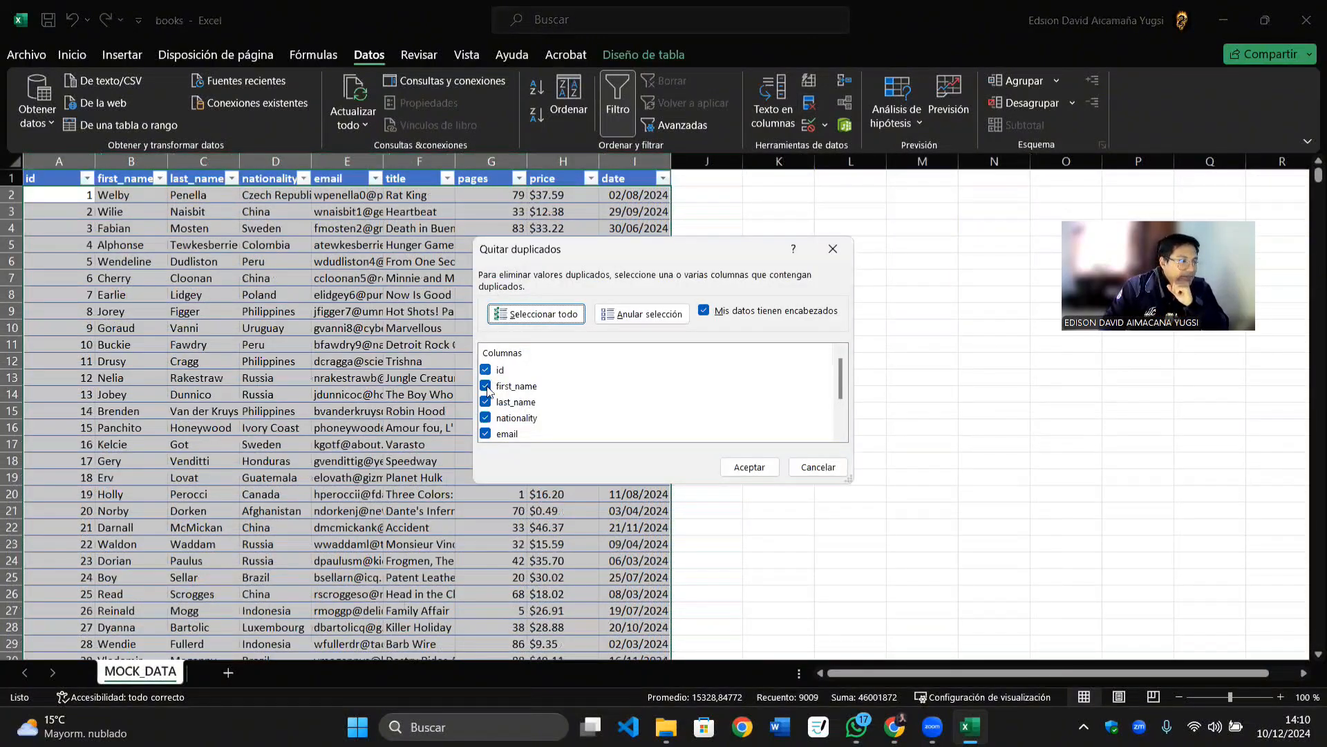
# Step: Remove duplicate rows by comparing only the first_name and last_name columns, with all other columns excluded
pyautogui.click(486, 387)
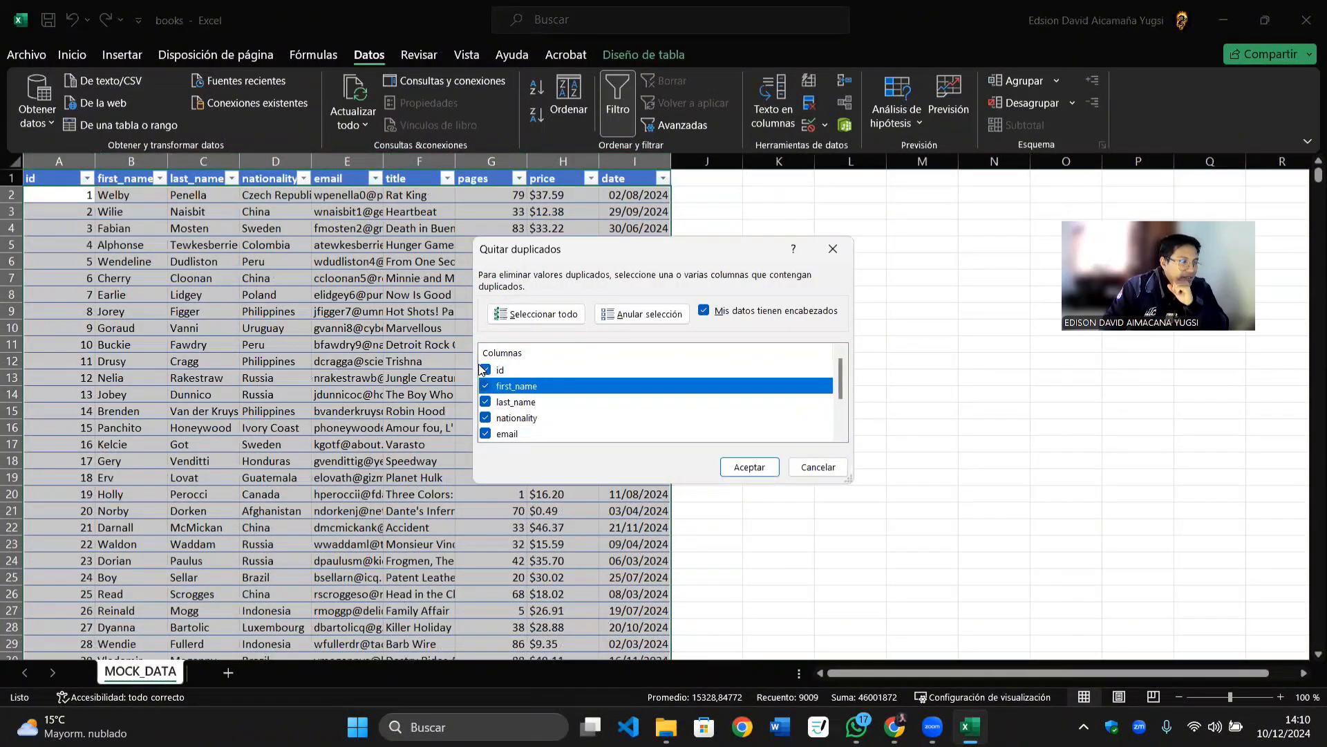
pyautogui.scroll(-2, 498, 393)
pyautogui.scroll(3, 508, 396)
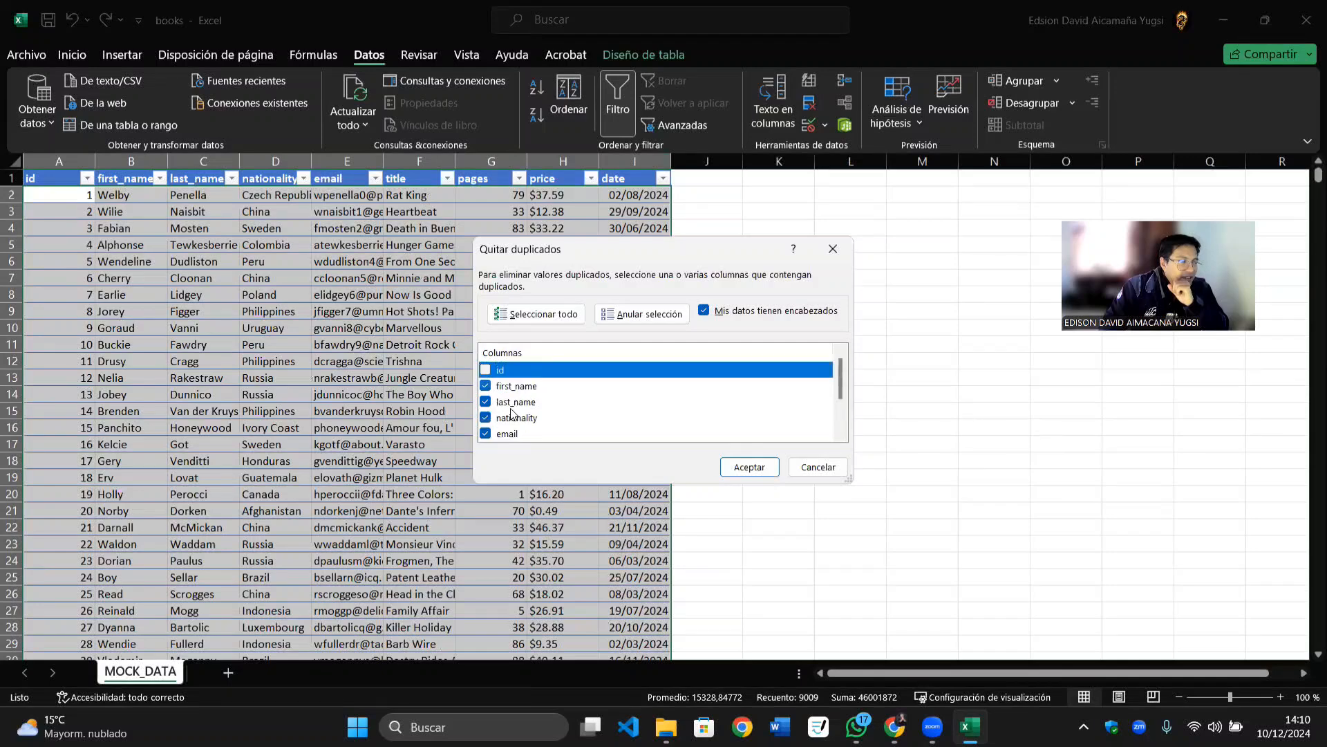
pyautogui.click(486, 417)
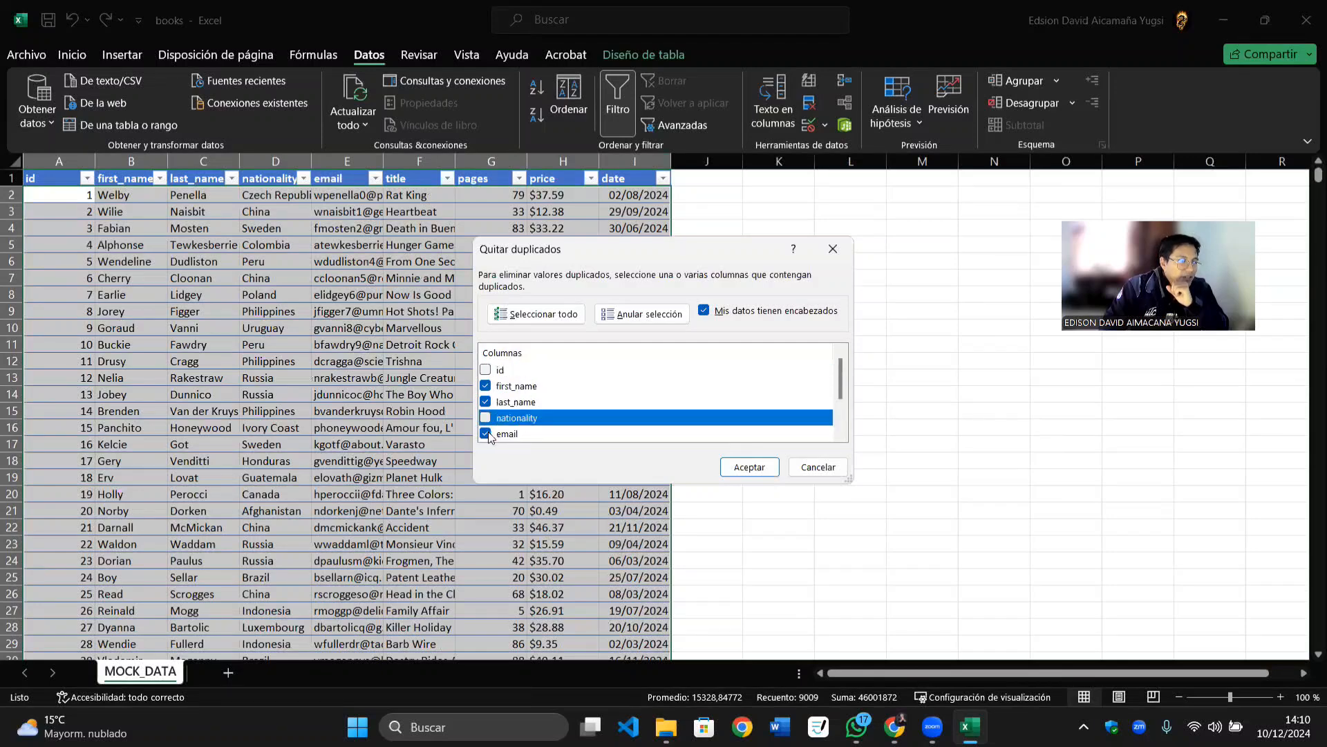
pyautogui.click(486, 433)
pyautogui.scroll(-2, 488, 422)
pyautogui.click(486, 408)
pyautogui.click(486, 424)
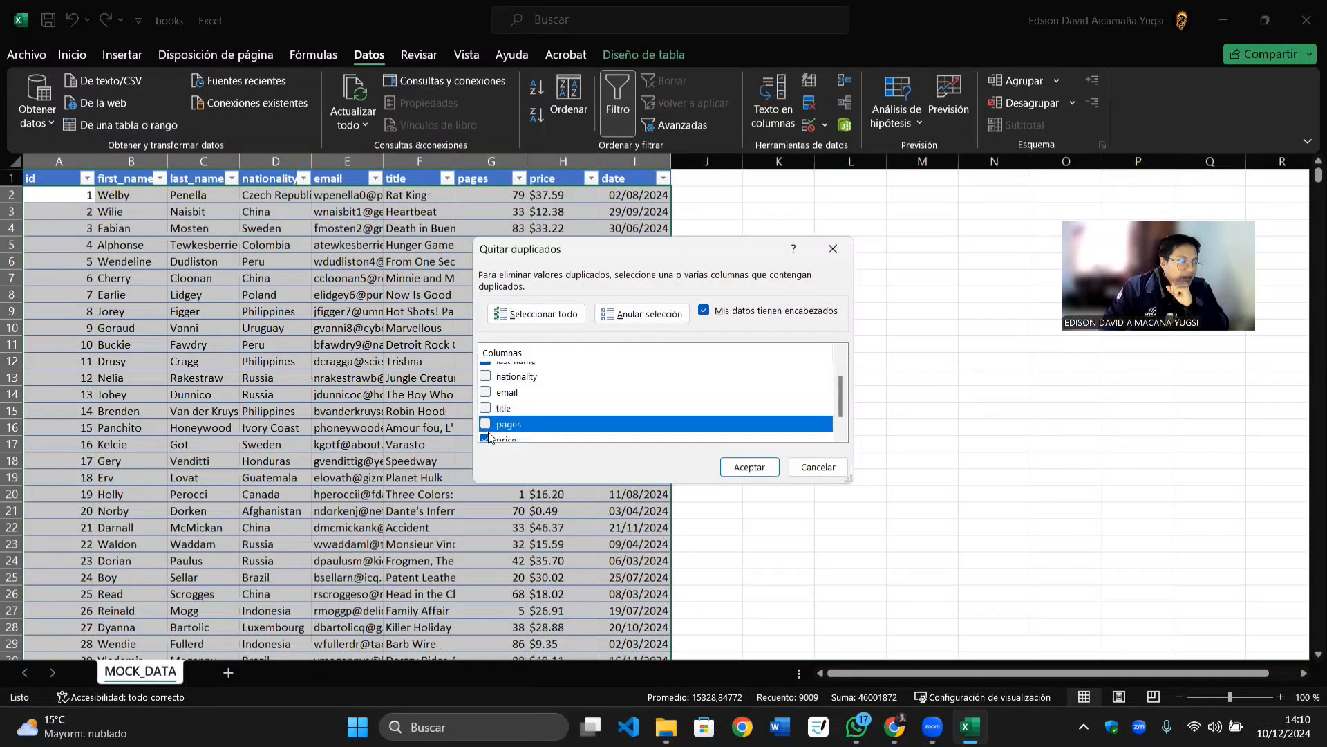
pyautogui.scroll(-1, 488, 419)
pyautogui.click(486, 418)
pyautogui.click(486, 433)
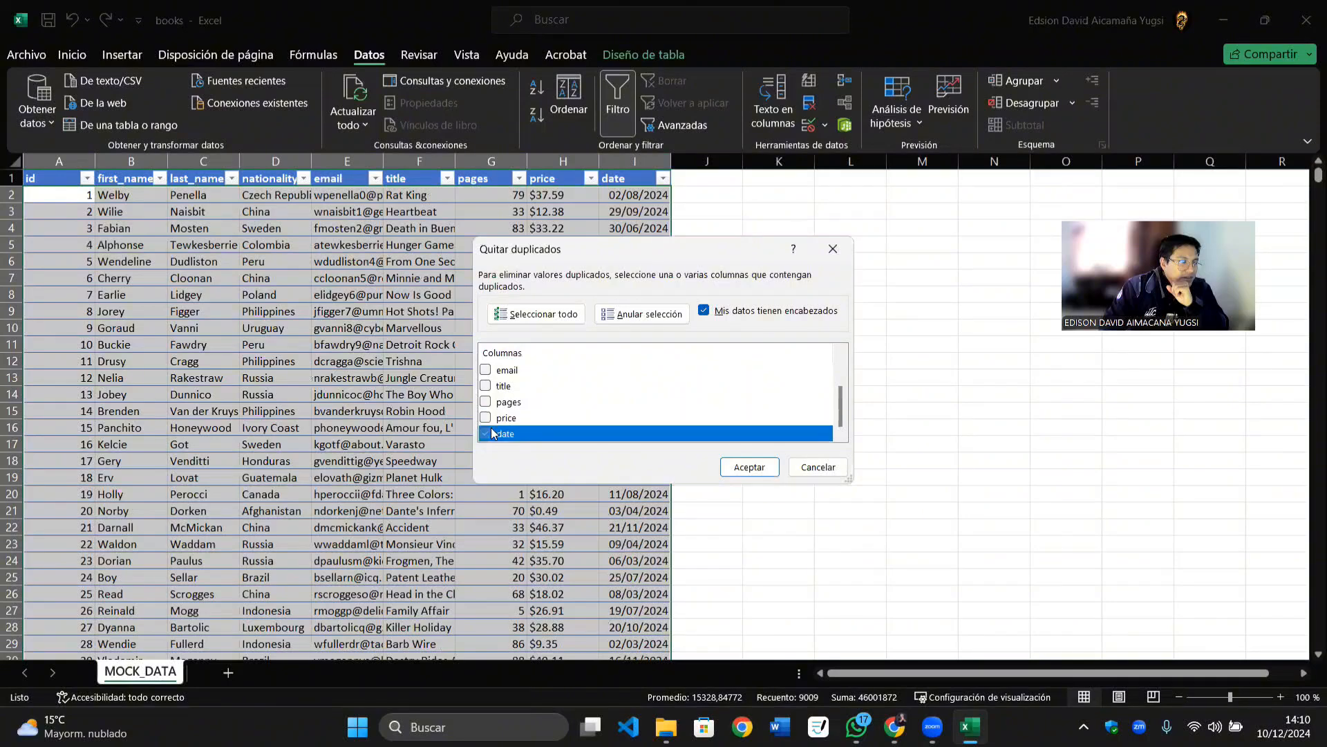
pyautogui.scroll(3, 513, 401)
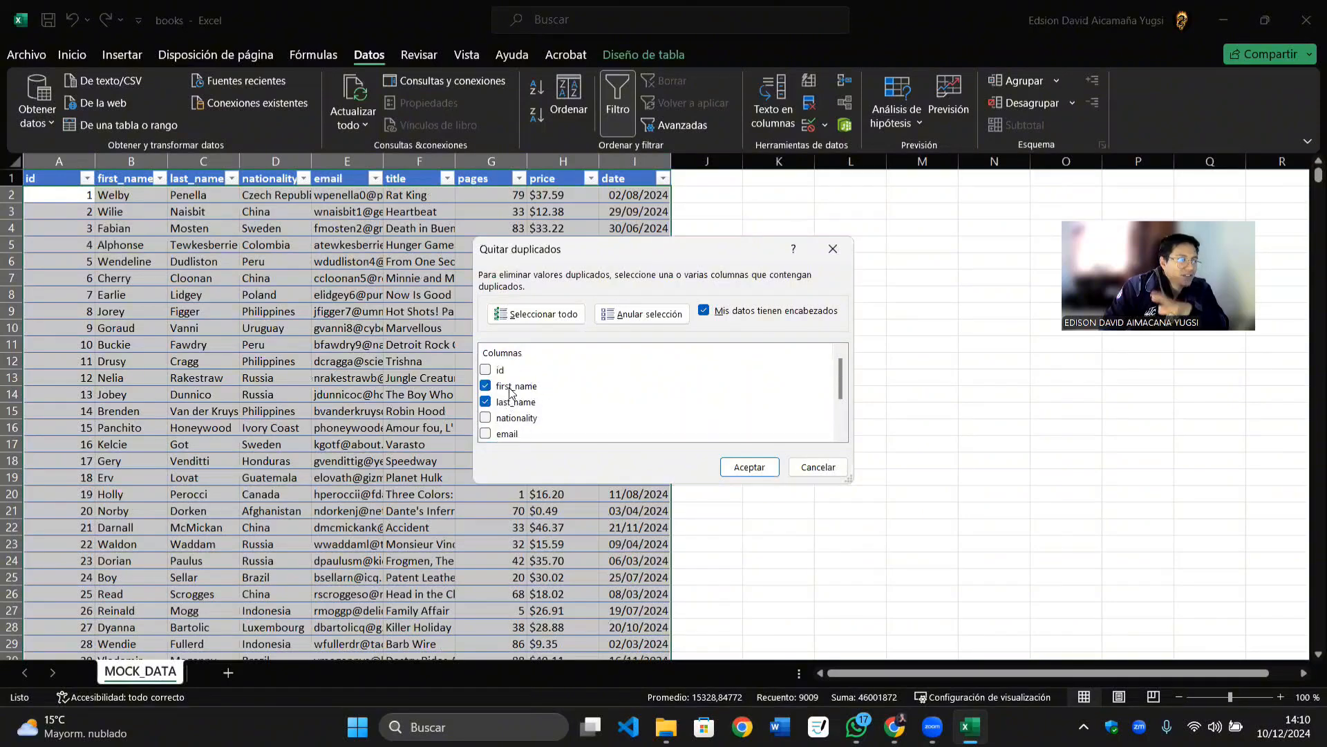
pyautogui.click(749, 468)
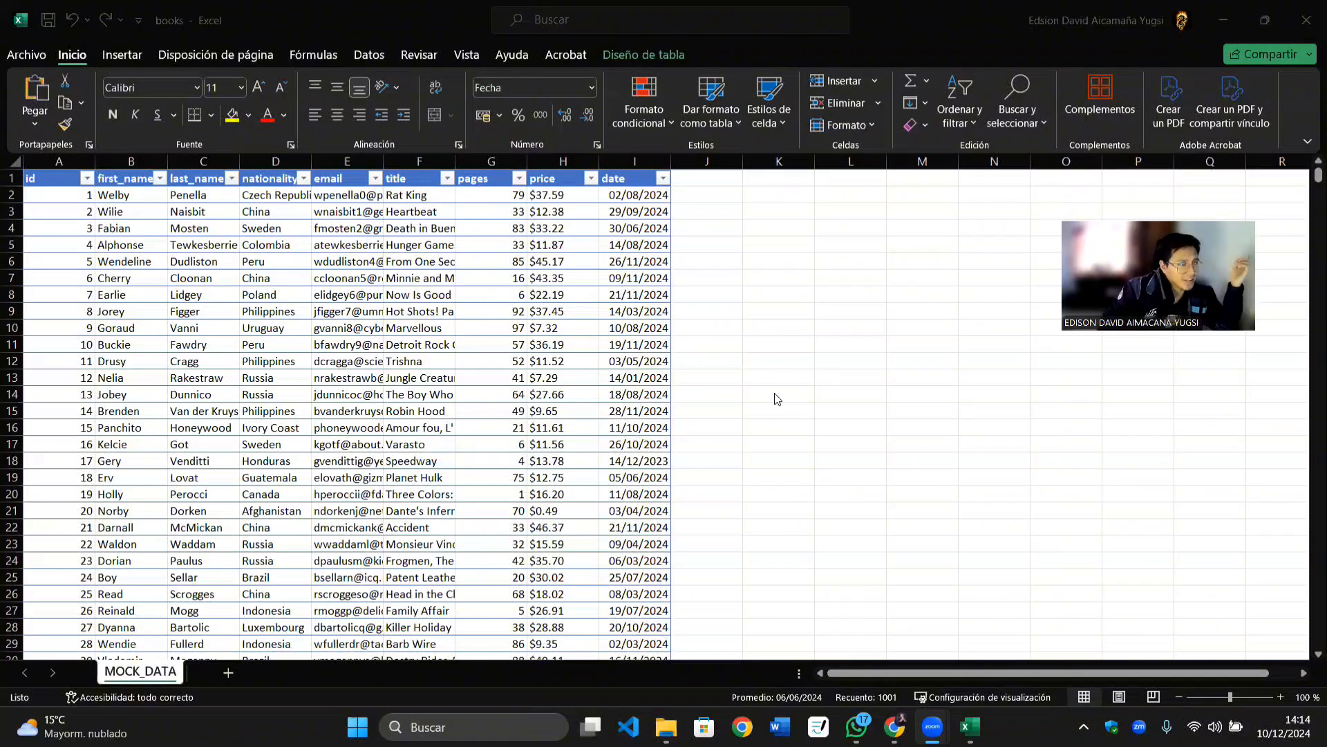
# Step: Format the date column down to row 1001 with the Fecha type 2012-03-14, keeping the Español (España) locale
pyautogui.click(623, 178)
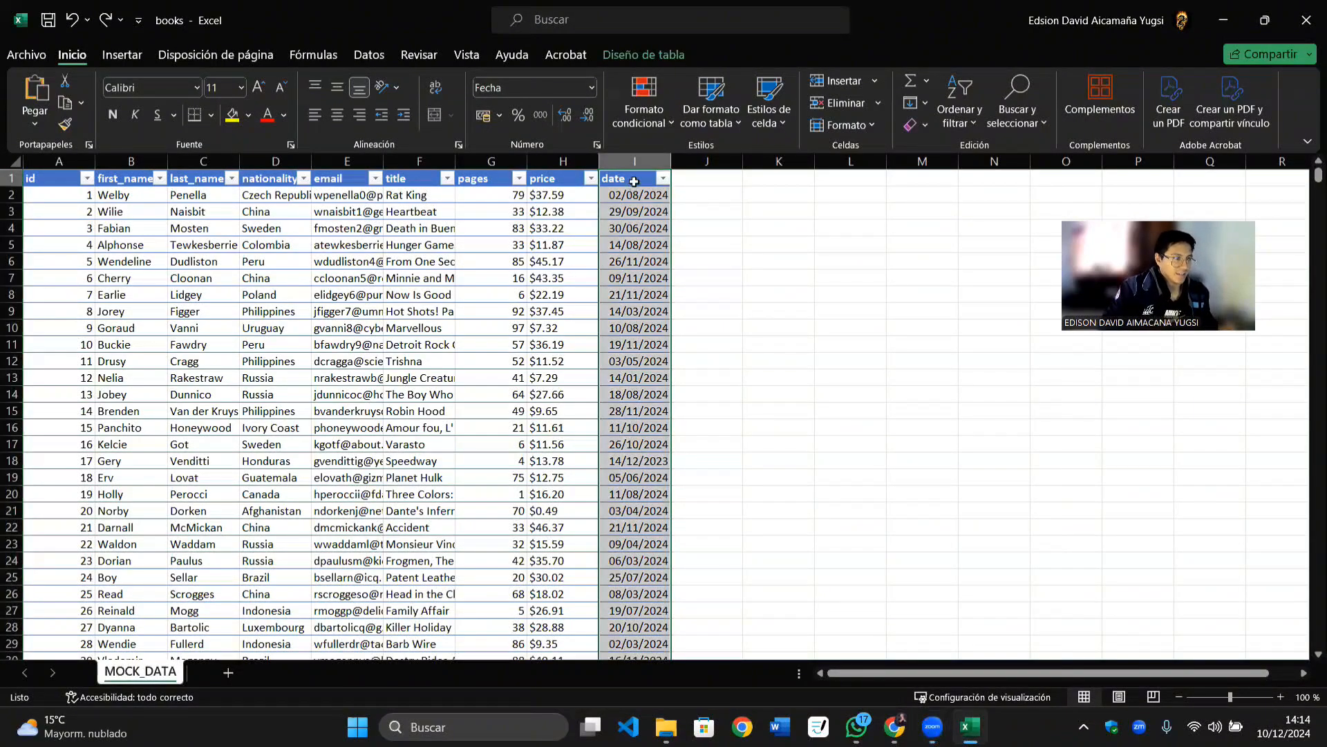
pyautogui.click(637, 178)
pyautogui.hotkey('ctrl', 'shift', 'Down')
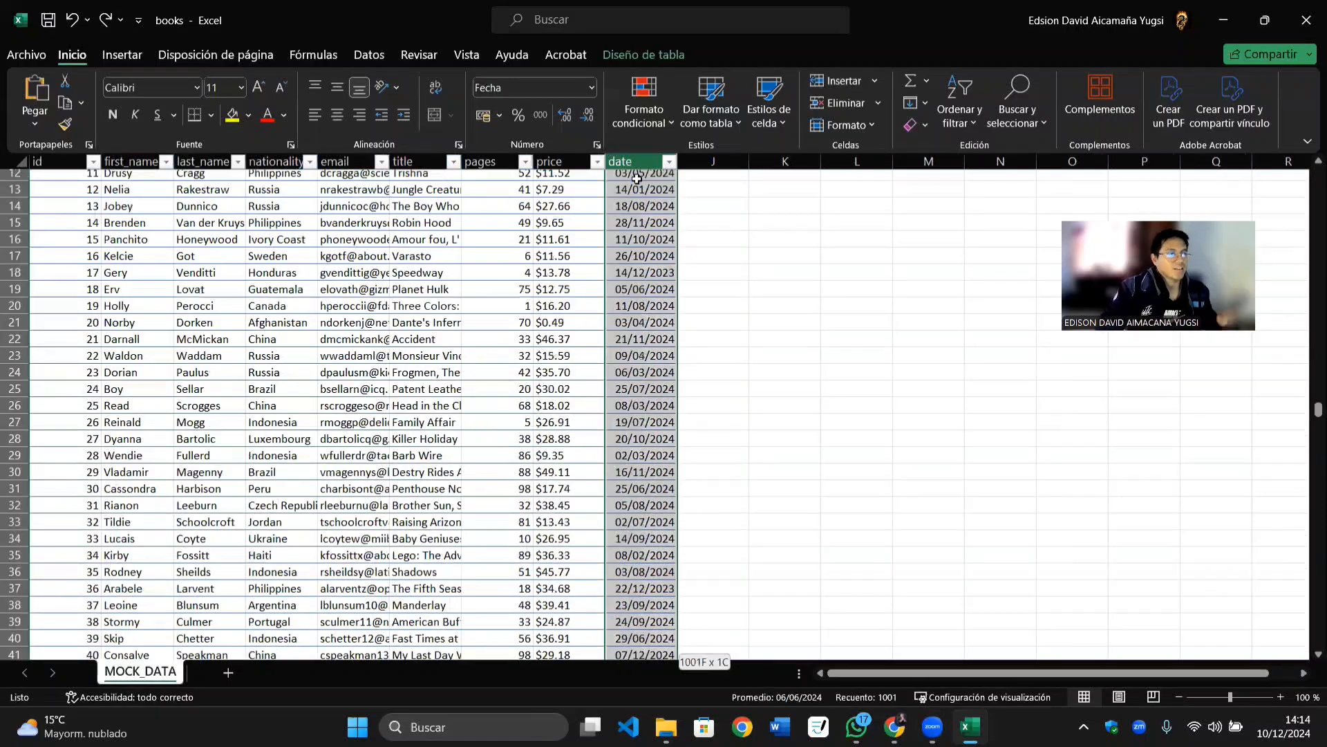
pyautogui.scroll(10, 644, 307)
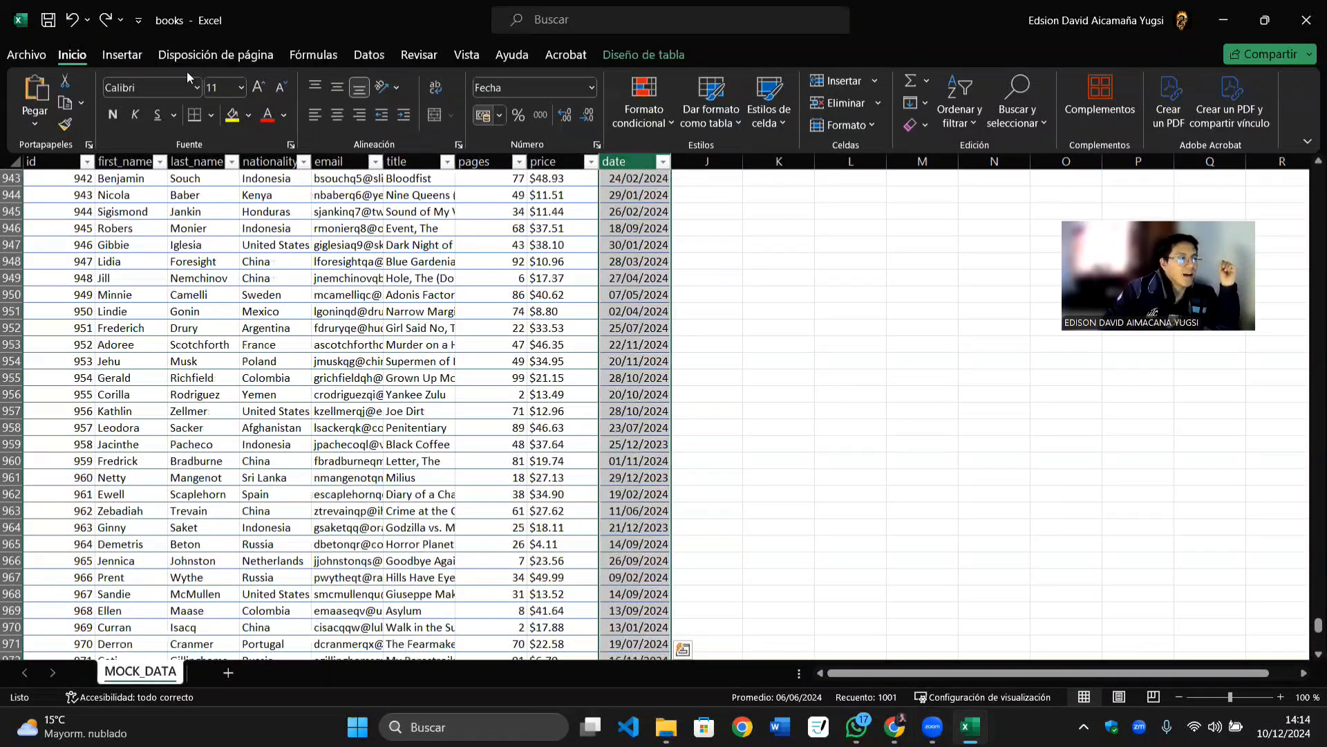
pyautogui.click(592, 88)
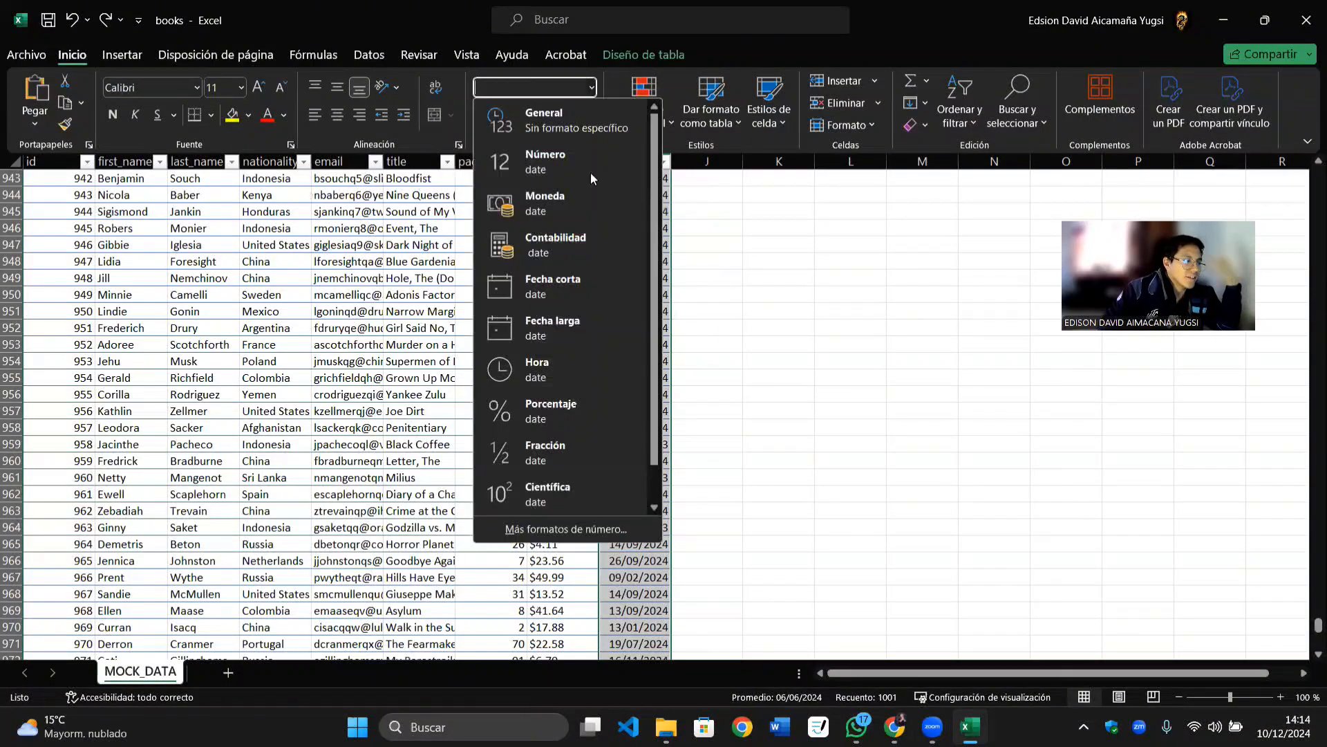
pyautogui.click(566, 530)
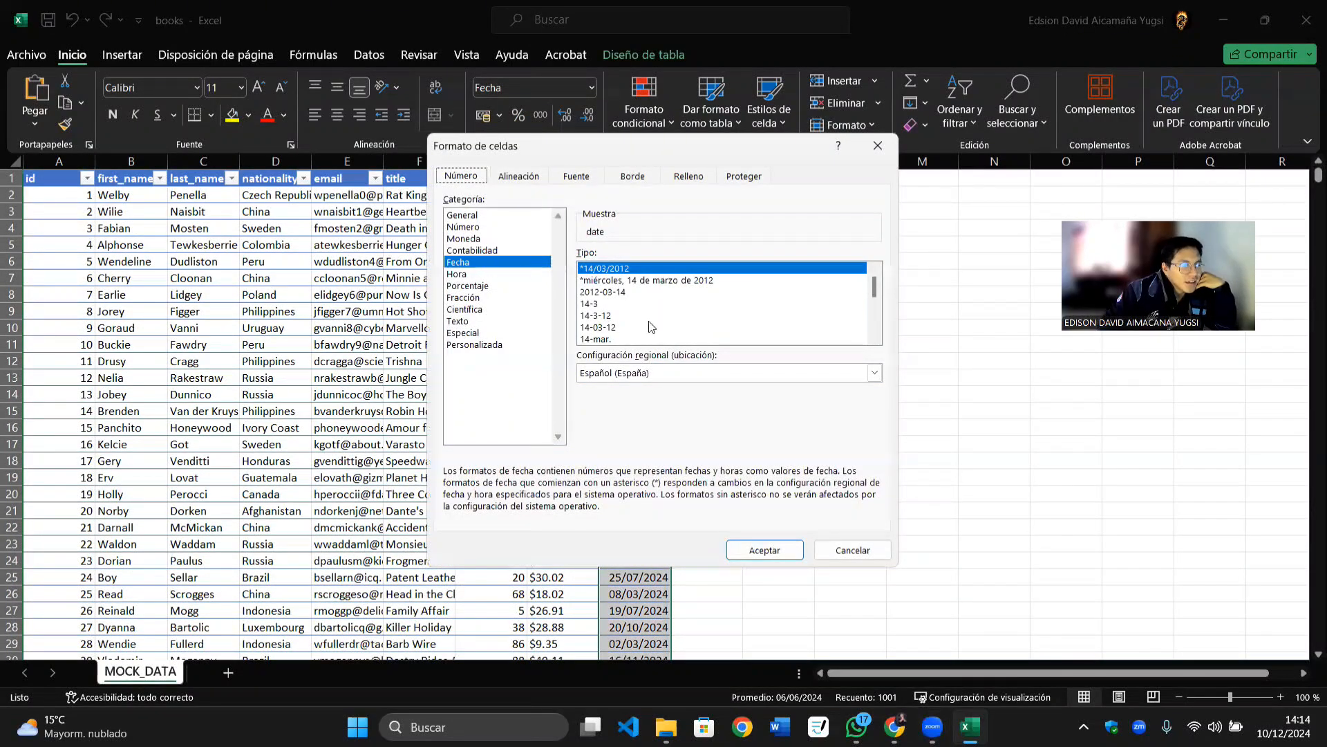
pyautogui.scroll(-1, 652, 329)
pyautogui.scroll(-1, 629, 310)
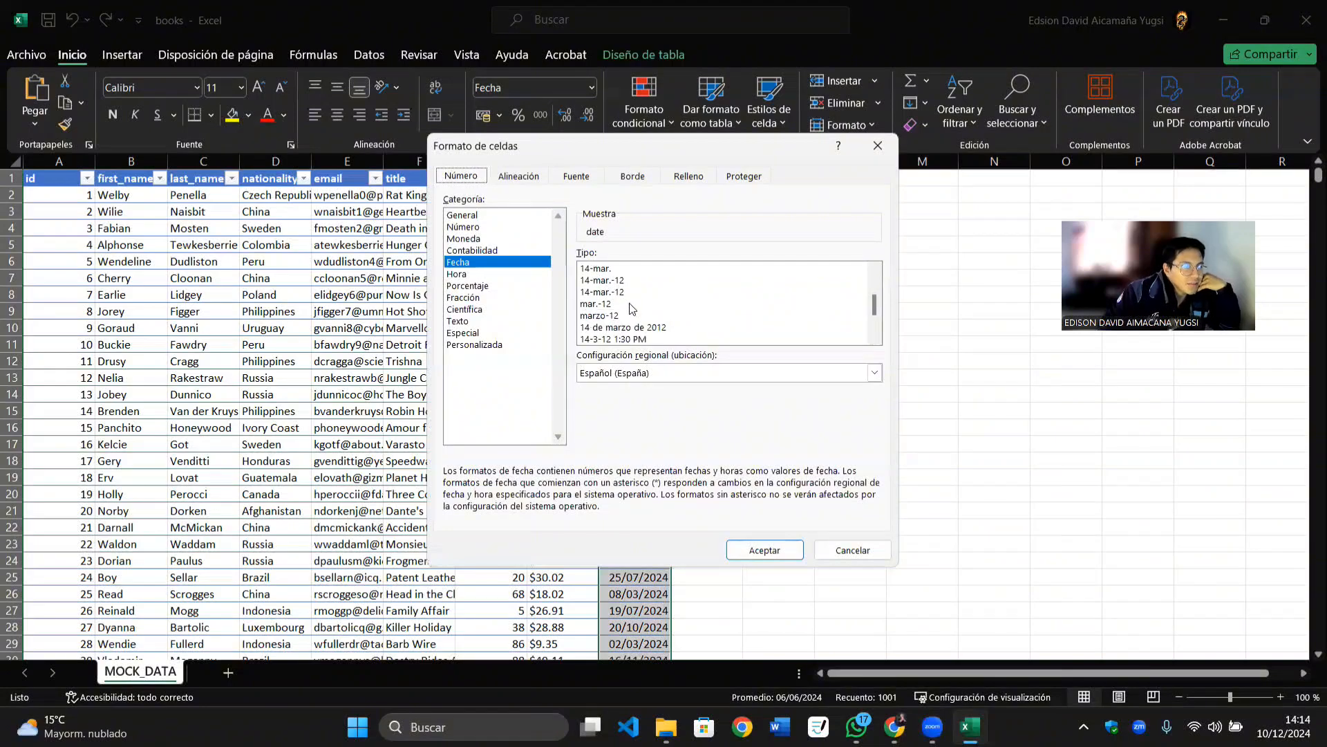
pyautogui.scroll(-1, 630, 308)
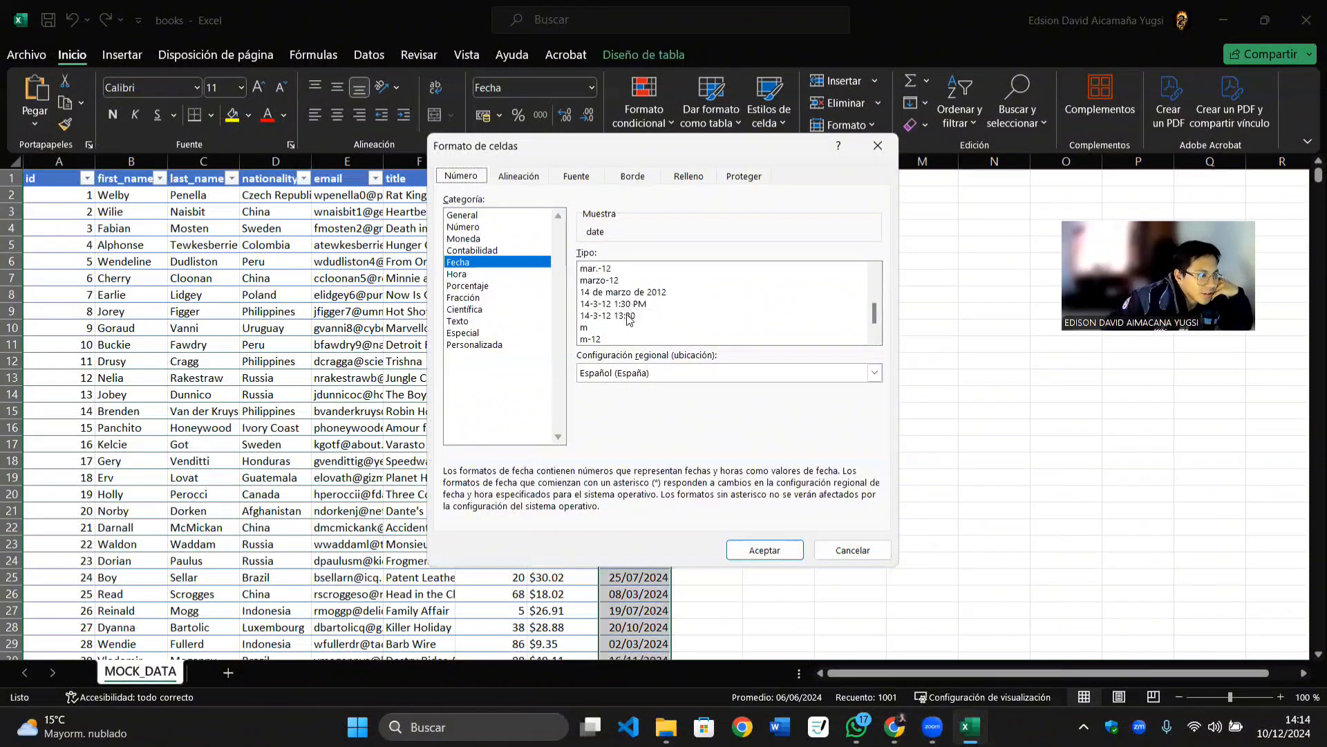
pyautogui.scroll(-1, 631, 319)
pyautogui.scroll(4, 647, 329)
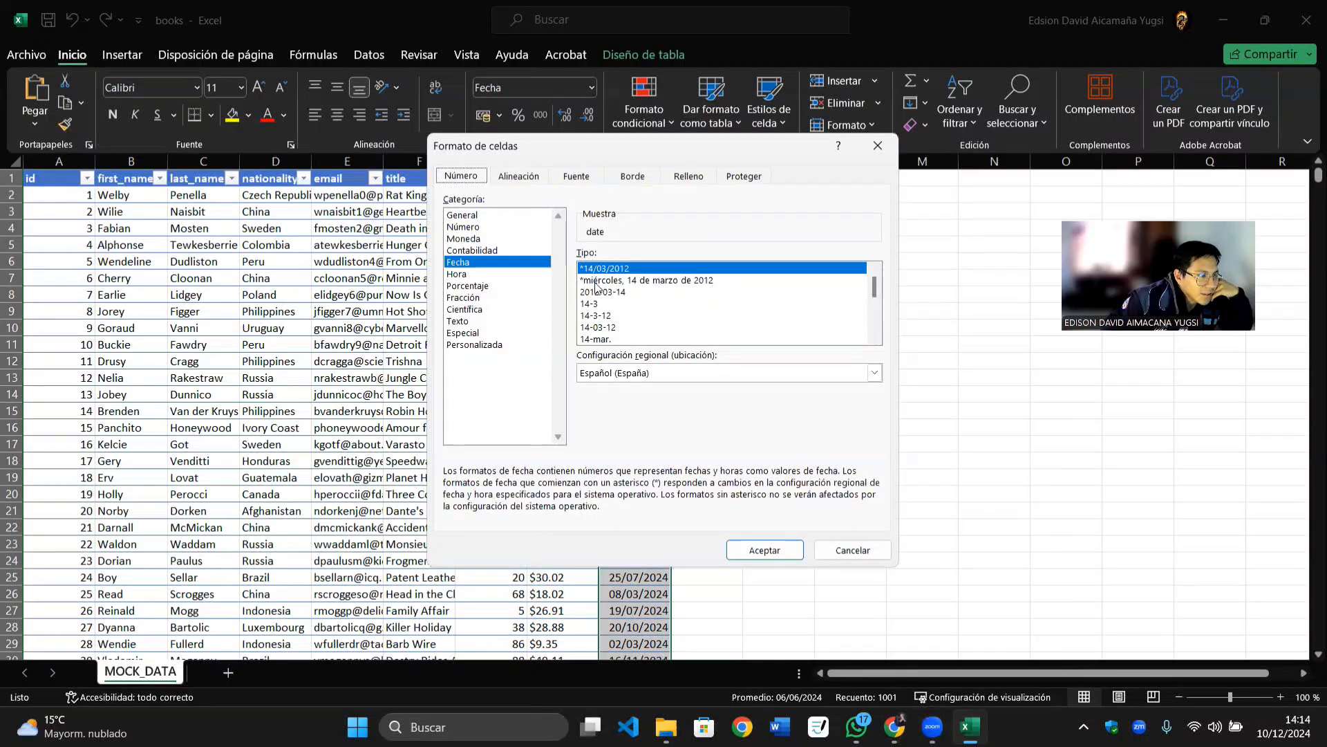
pyautogui.click(597, 291)
pyautogui.click(765, 549)
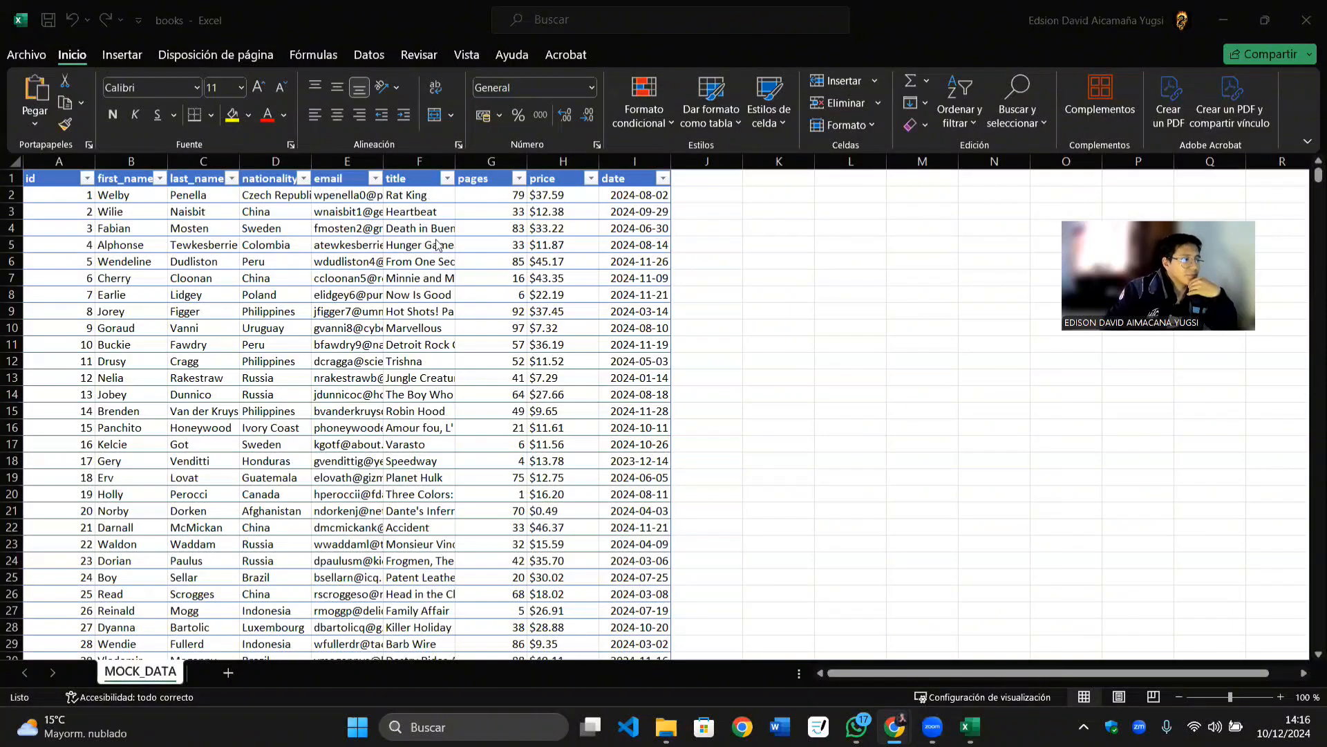
# Step: Widen the email and title columns to fit their contents and open the title "Amour fou, L'" in row 16 for editing
pyautogui.scroll(10, 381, 181)
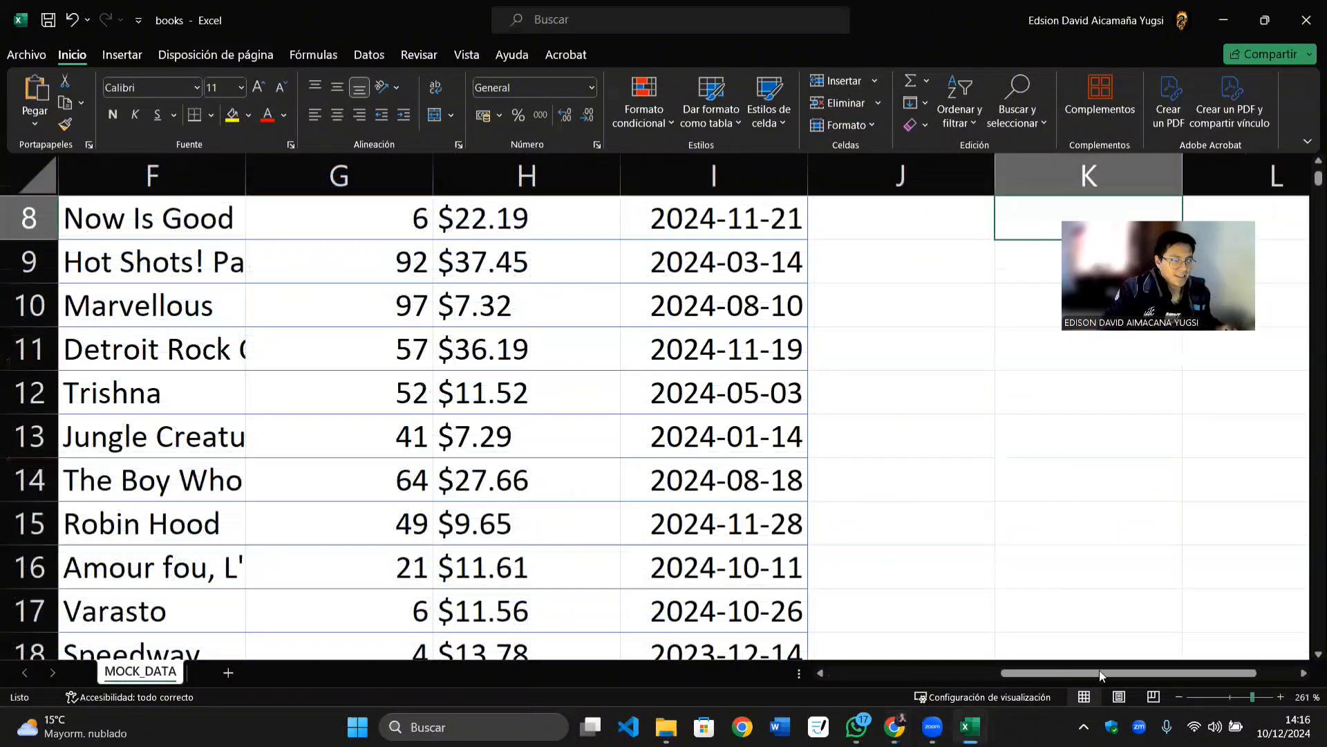
pyautogui.moveTo(1060, 676); pyautogui.dragTo(1008, 677)
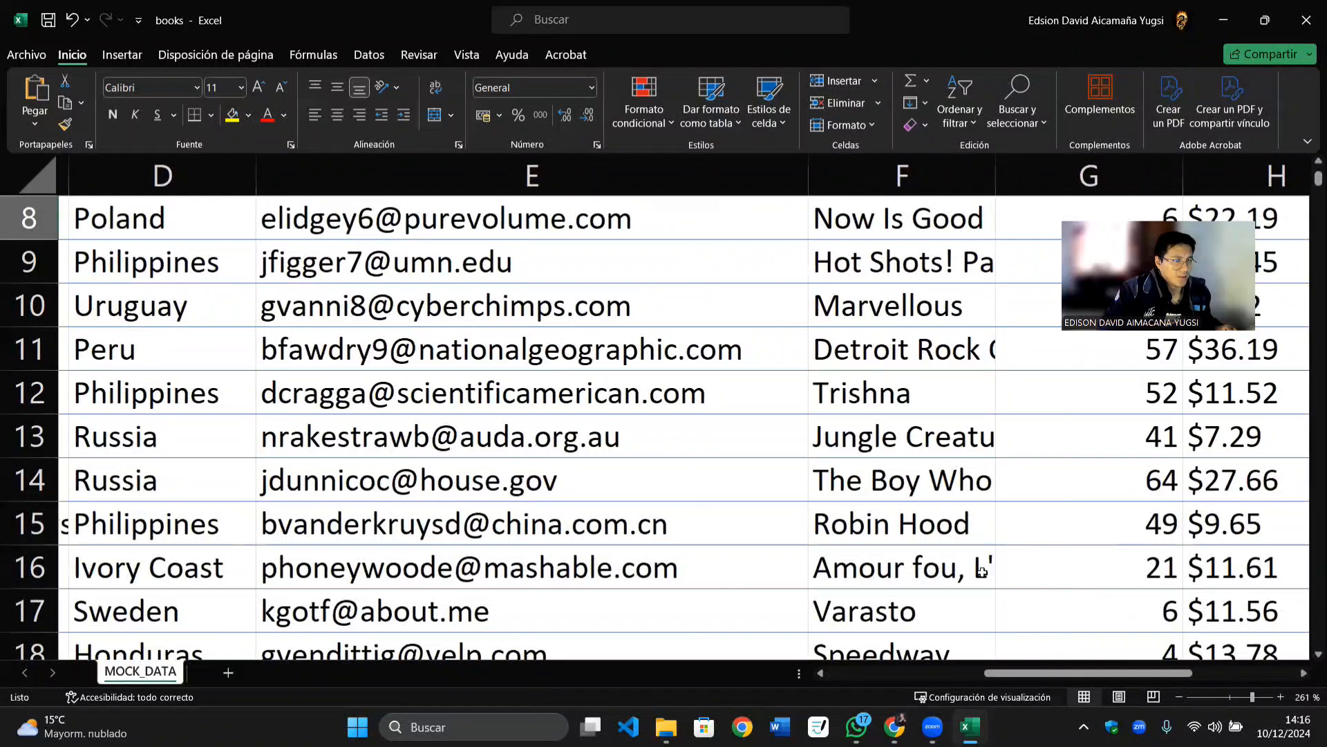
pyautogui.doubleClick(971, 561)
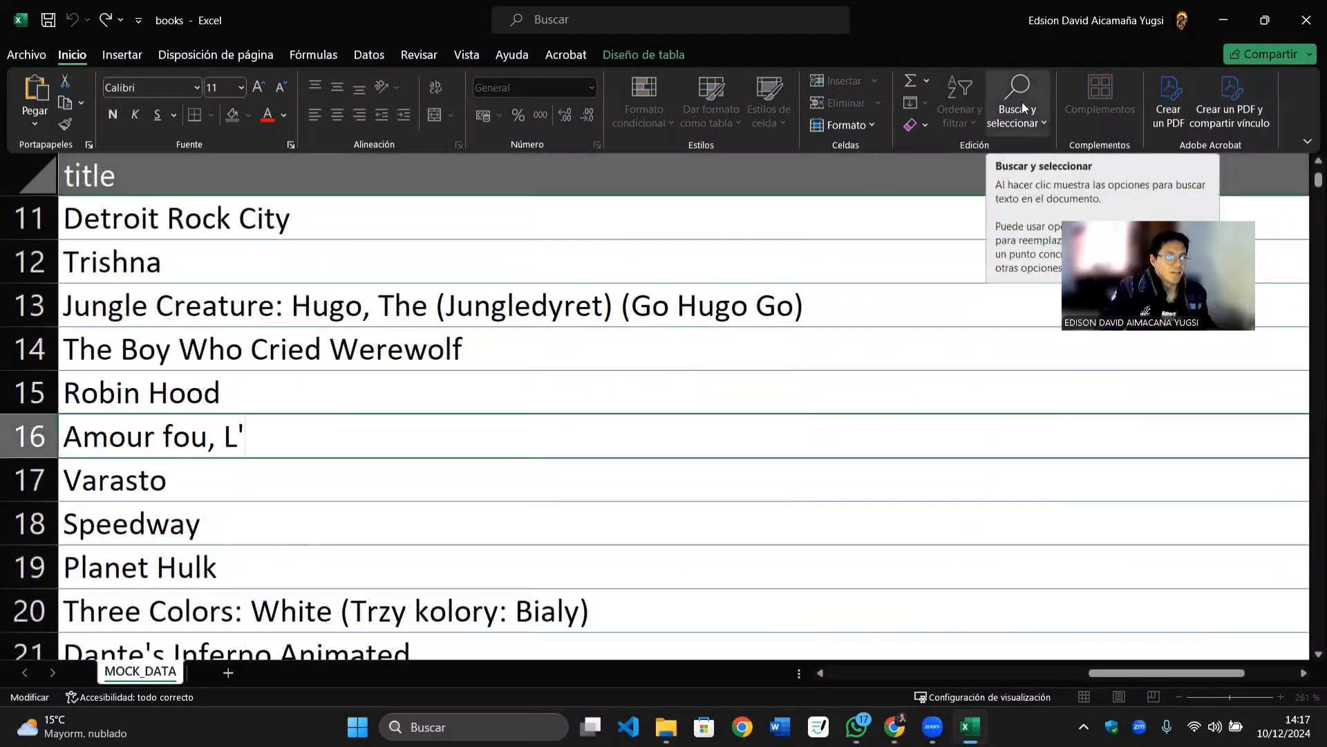
# Step: Remove all apostrophes (') from the sheet by replacing every occurrence with nothing
pyautogui.click(1024, 107)
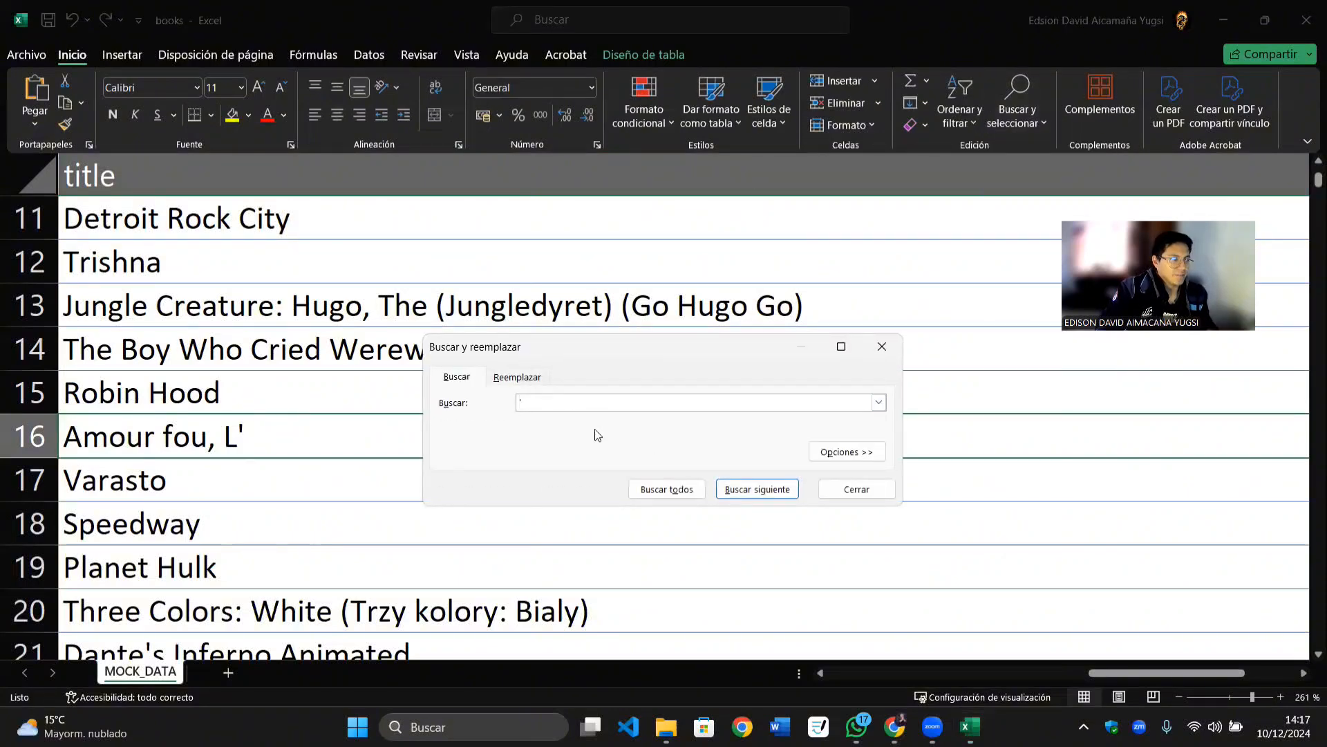
pyautogui.hotkey('ctrl', 'l')
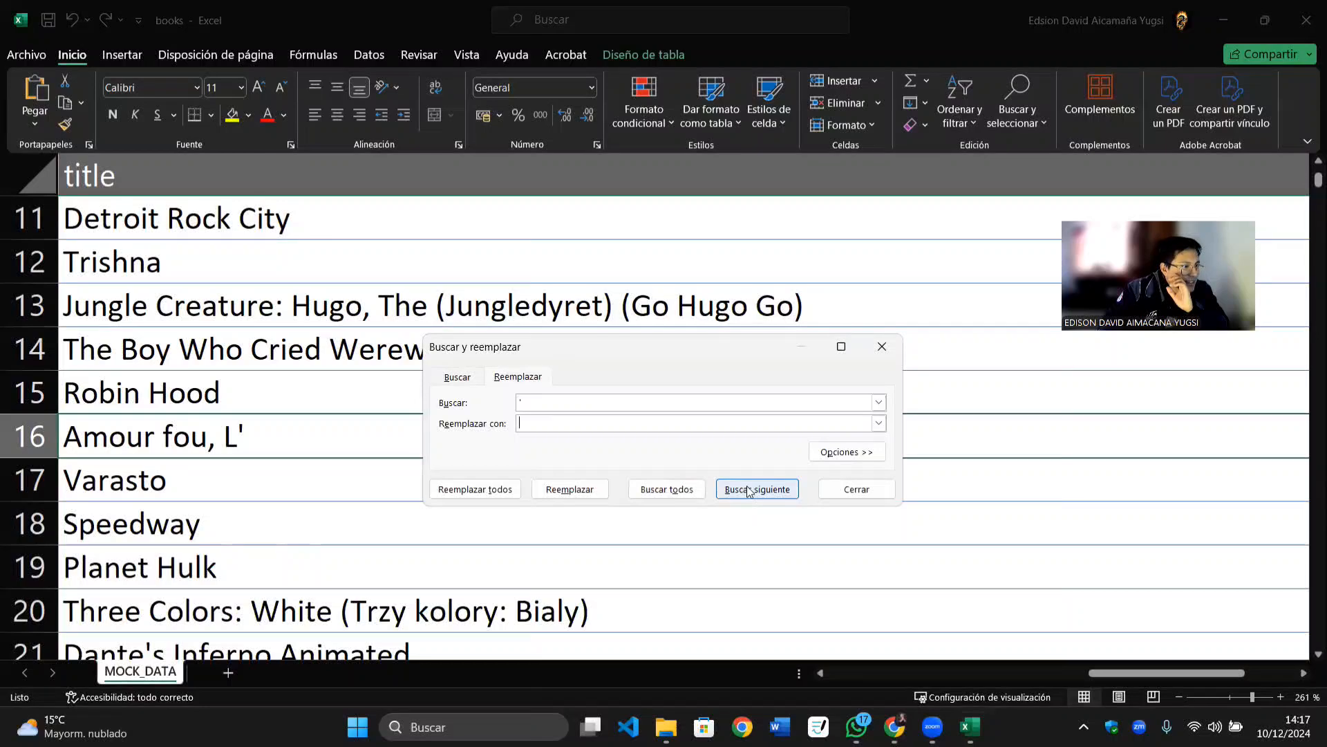
pyautogui.click(488, 491)
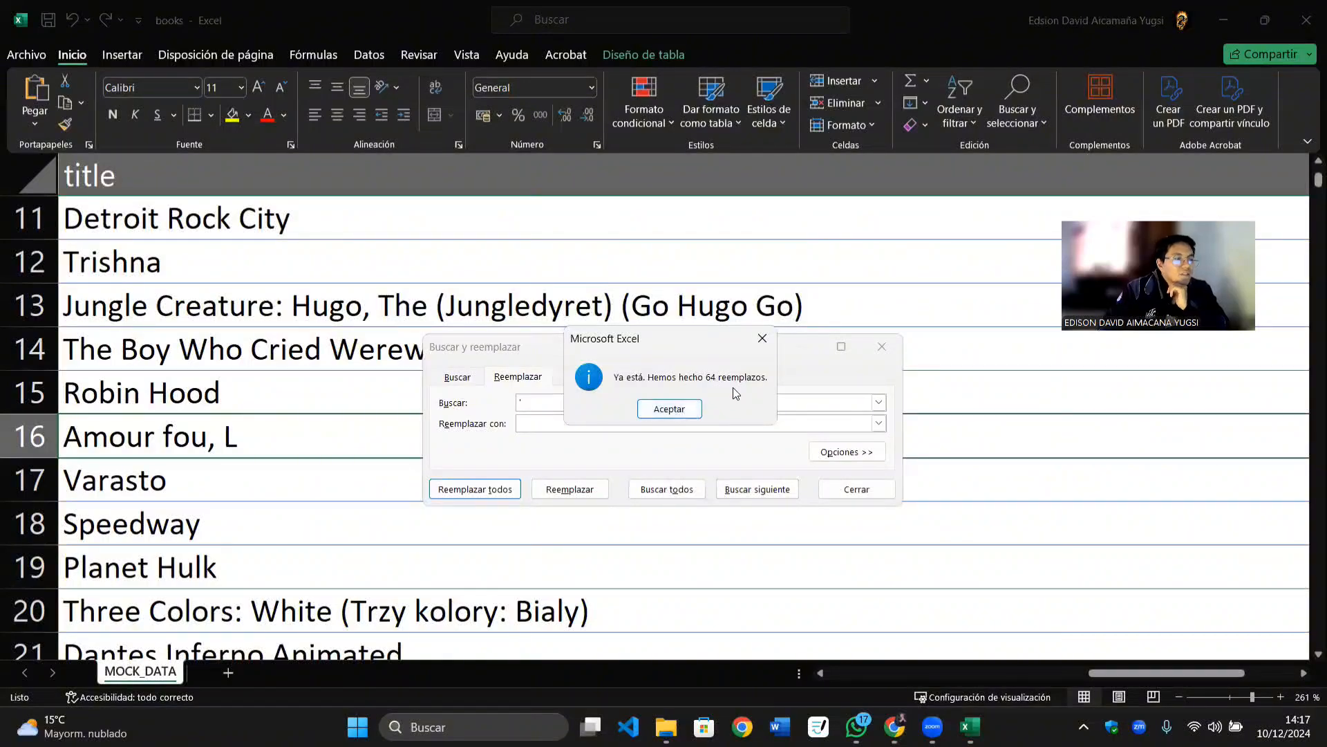
pyautogui.click(687, 410)
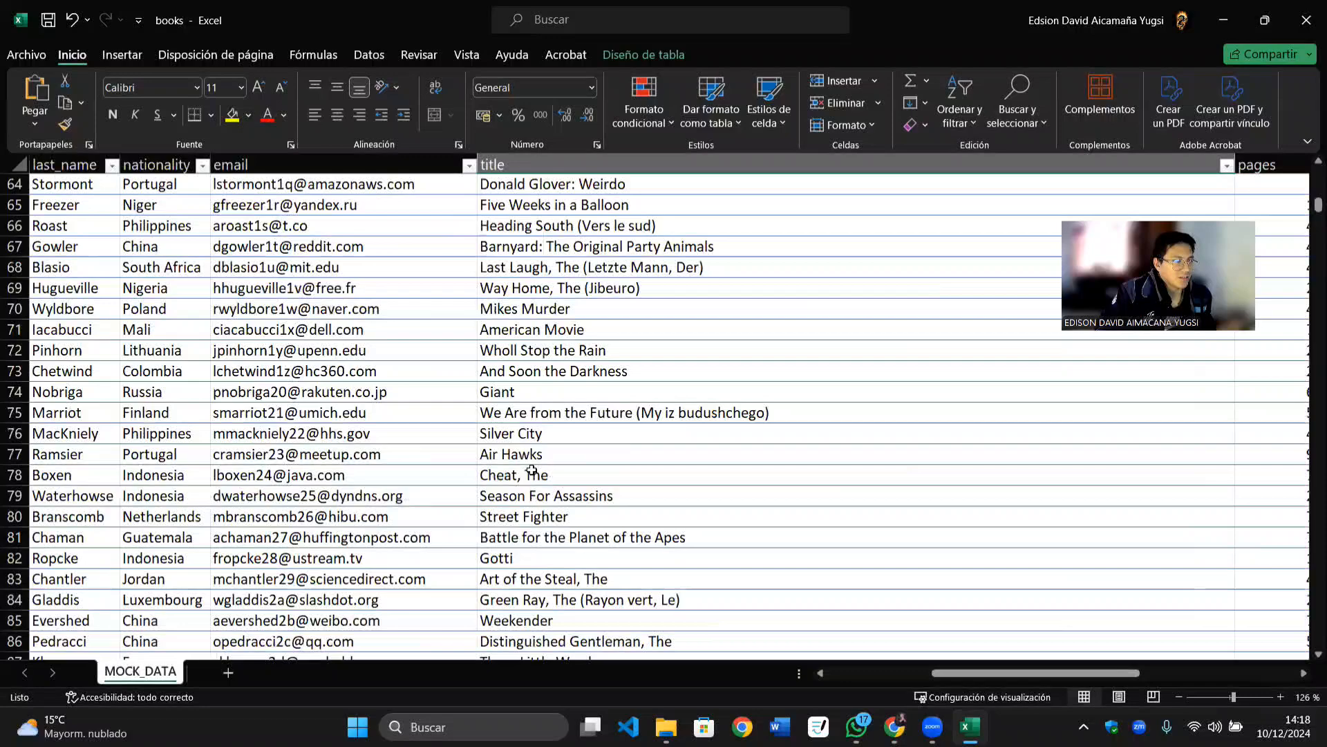
# Step: Look through the title column for apostrophes left after the replacement
pyautogui.scroll(-4, 532, 470)
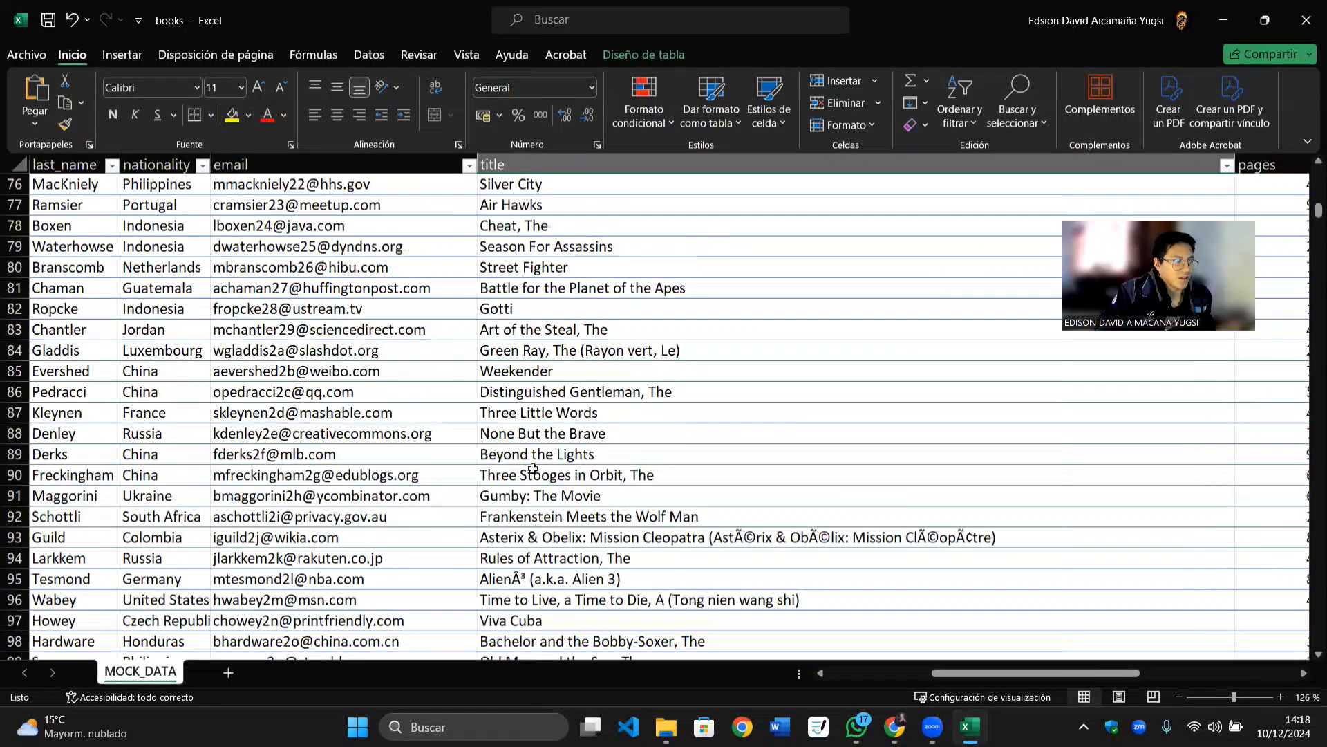
pyautogui.scroll(-11, 533, 470)
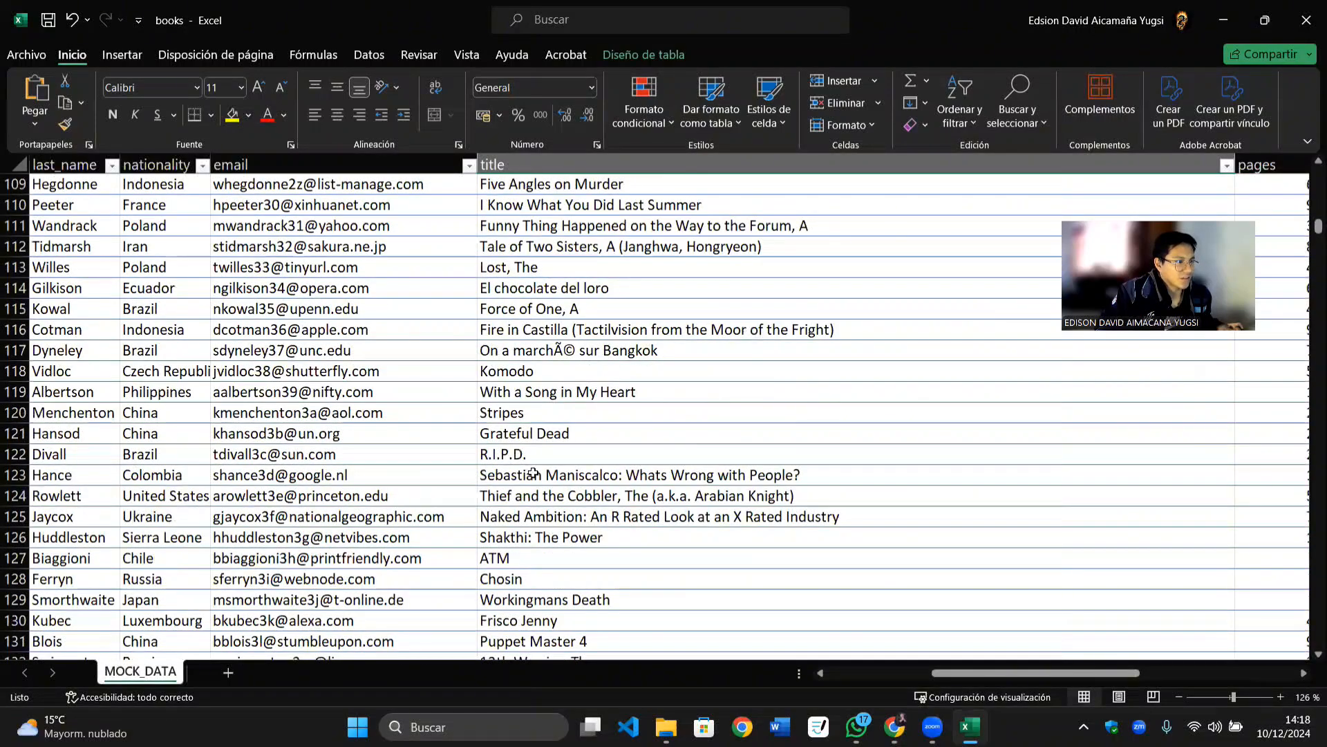
pyautogui.scroll(-5, 534, 470)
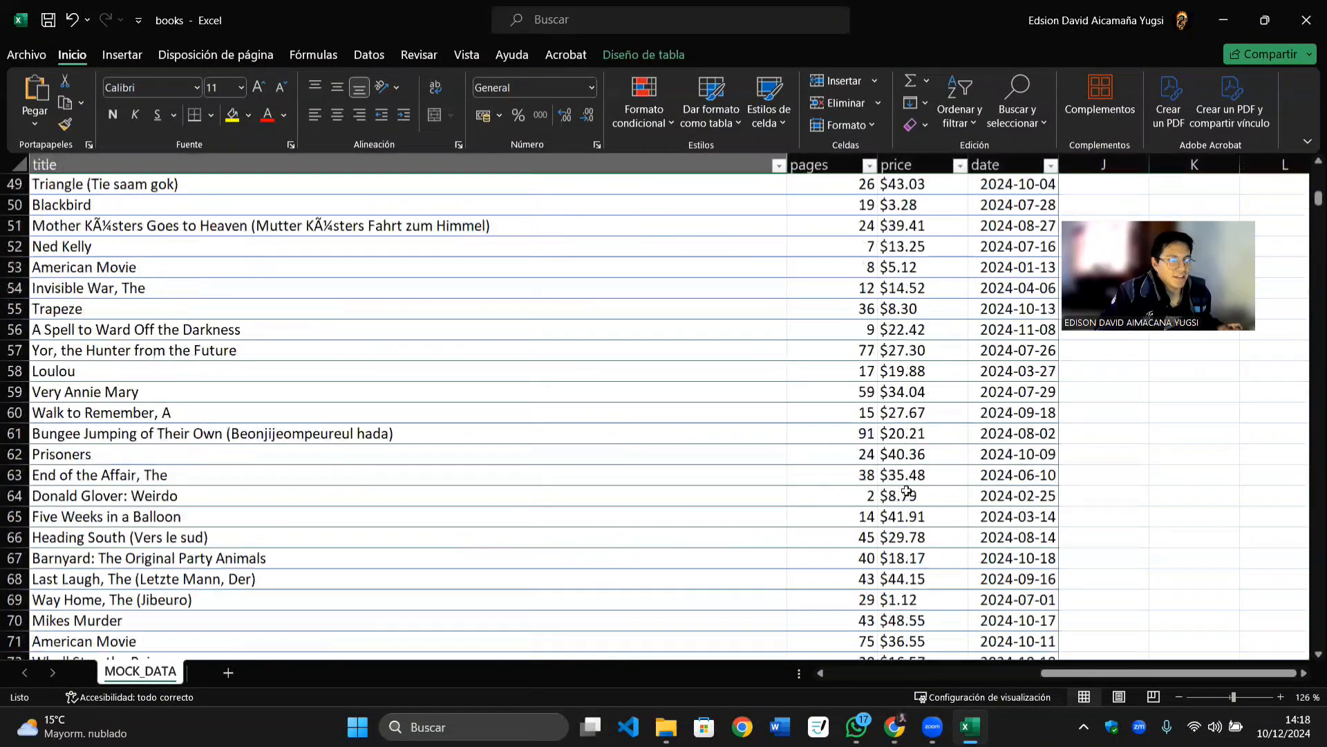
pyautogui.scroll(16, 906, 491)
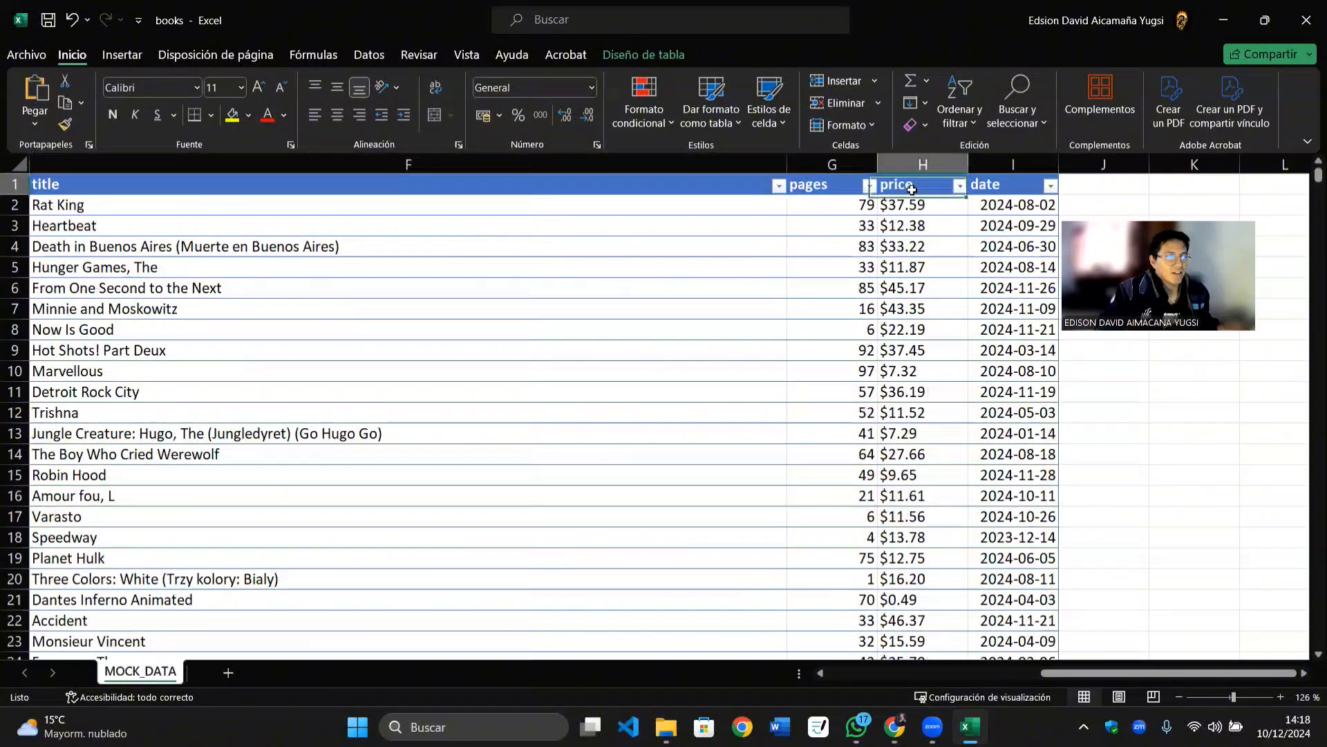
pyautogui.click(914, 188)
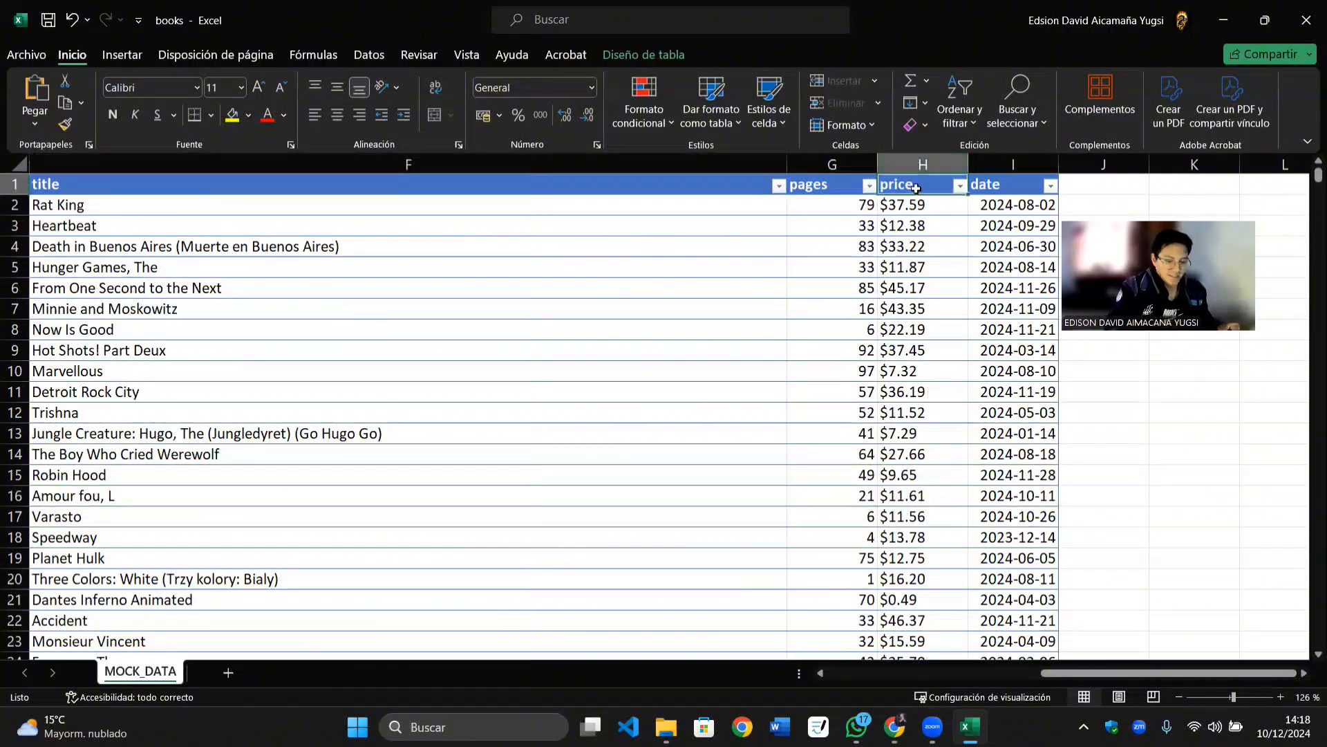
pyautogui.hotkey('ctrl', 'shift', 'Down')
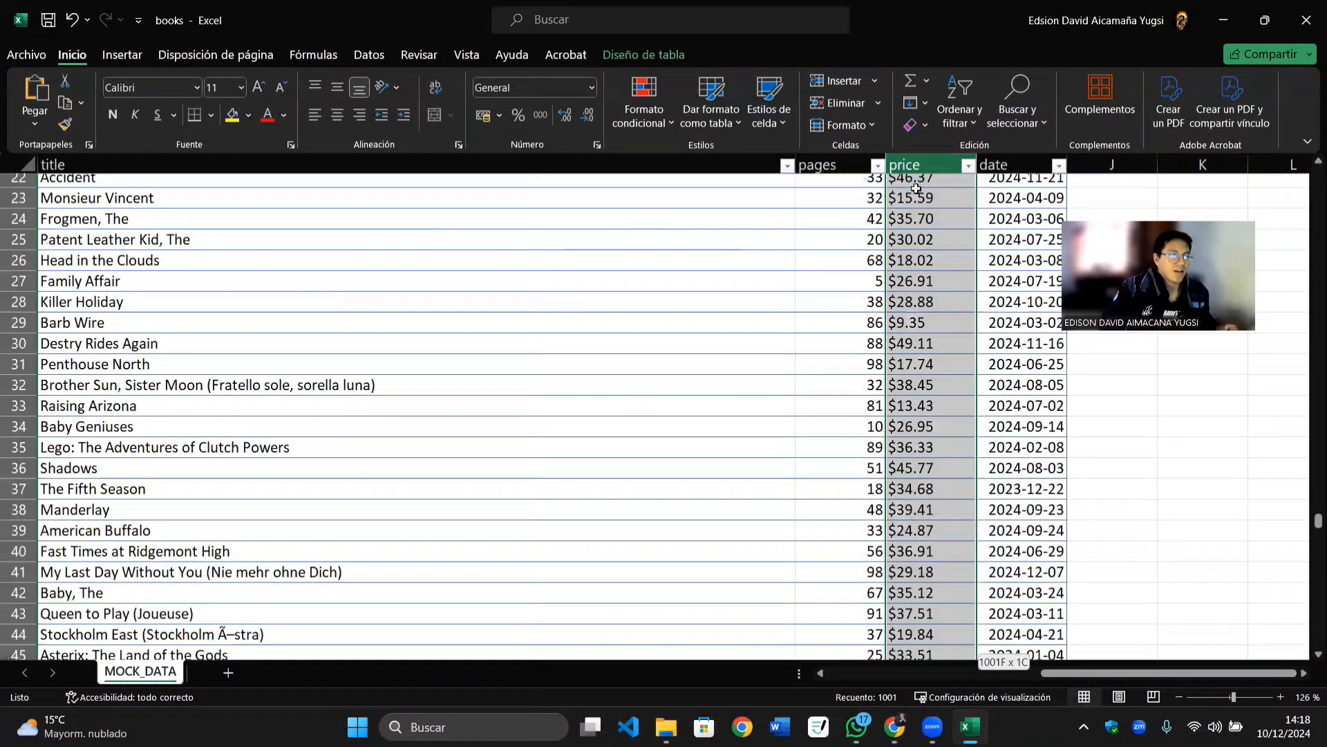
pyautogui.scroll(9, 905, 271)
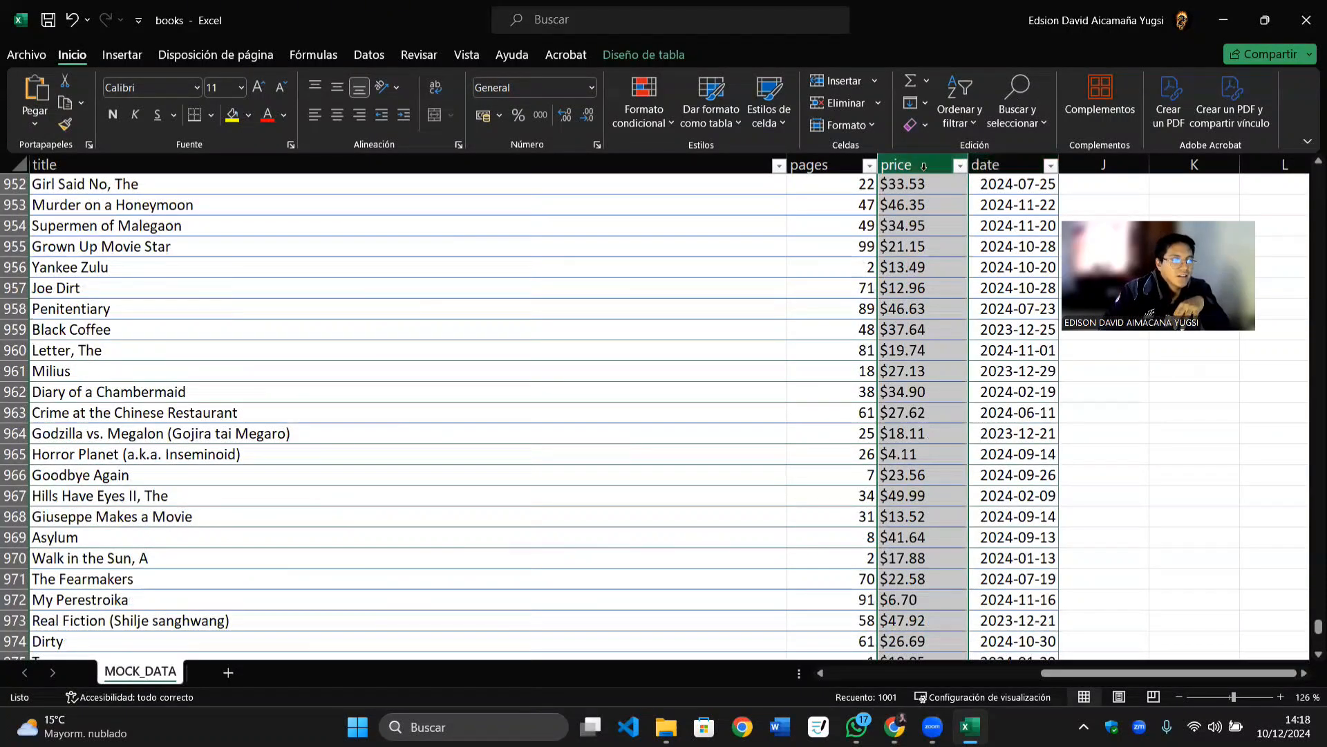
pyautogui.click(1027, 105)
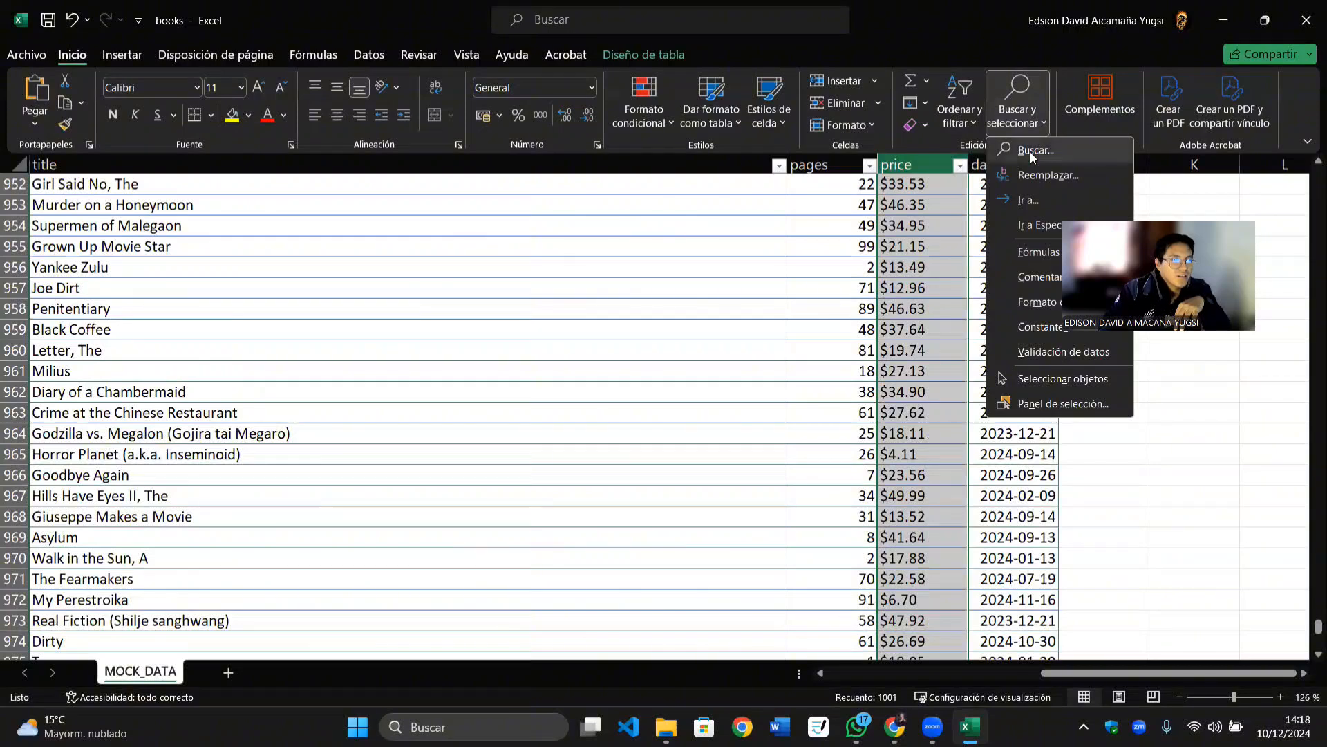
pyautogui.click(1030, 152)
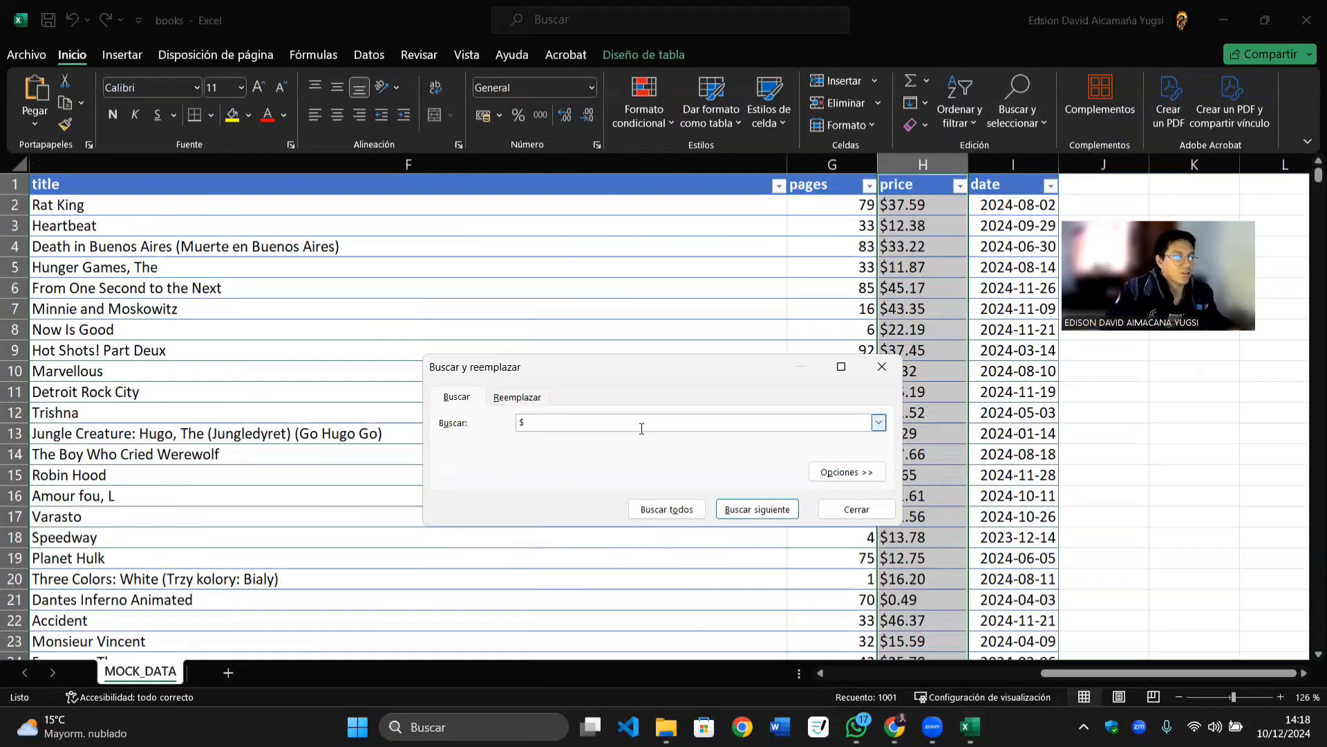
pyautogui.click(853, 515)
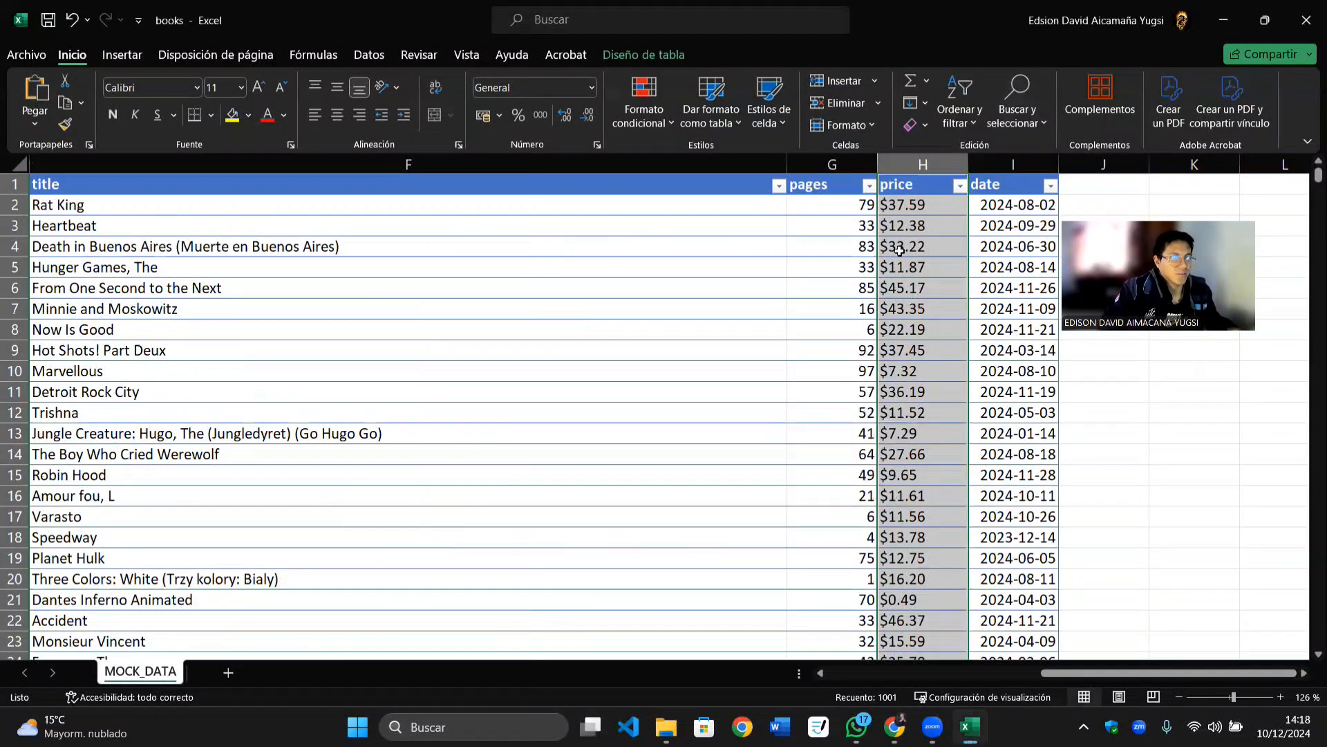
# Step: Use the first price cell to prepare a find-and-replace of the dollar sign ($)
pyautogui.click(890, 213)
pyautogui.doubleClick(886, 206)
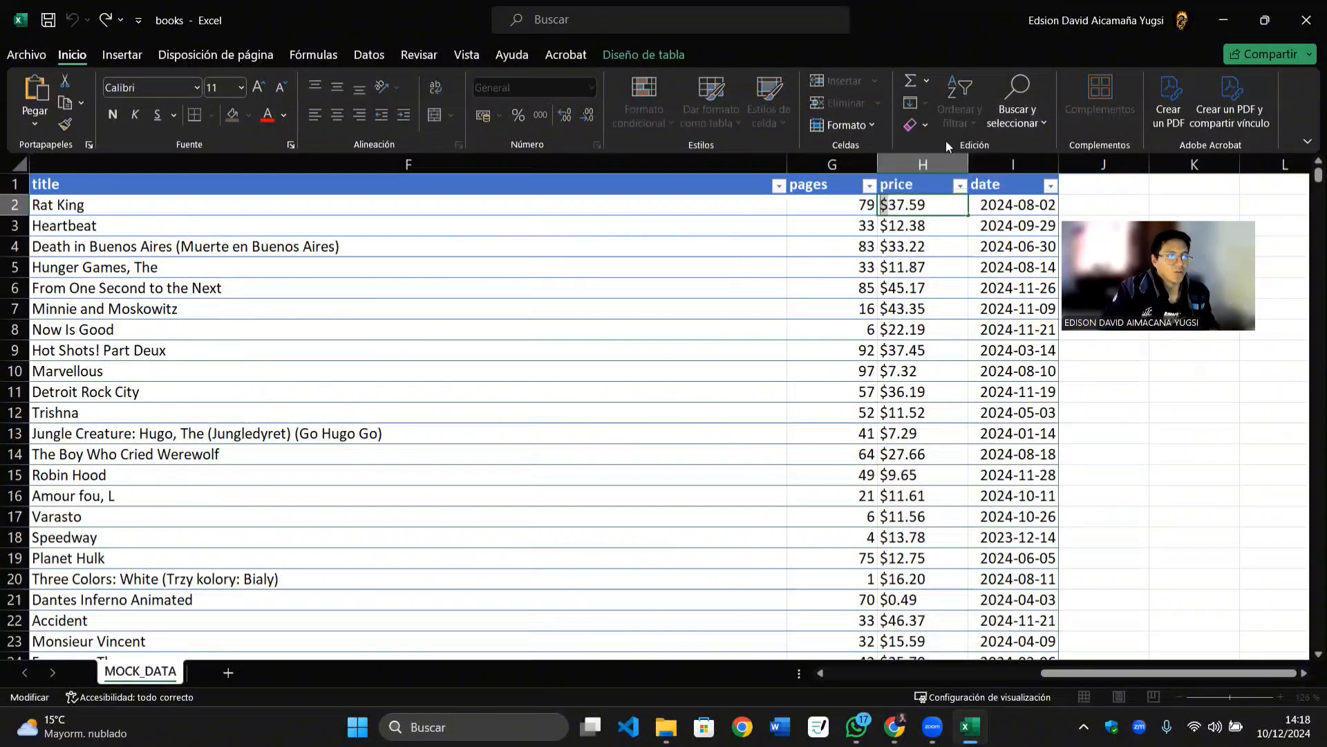
pyautogui.click(1011, 97)
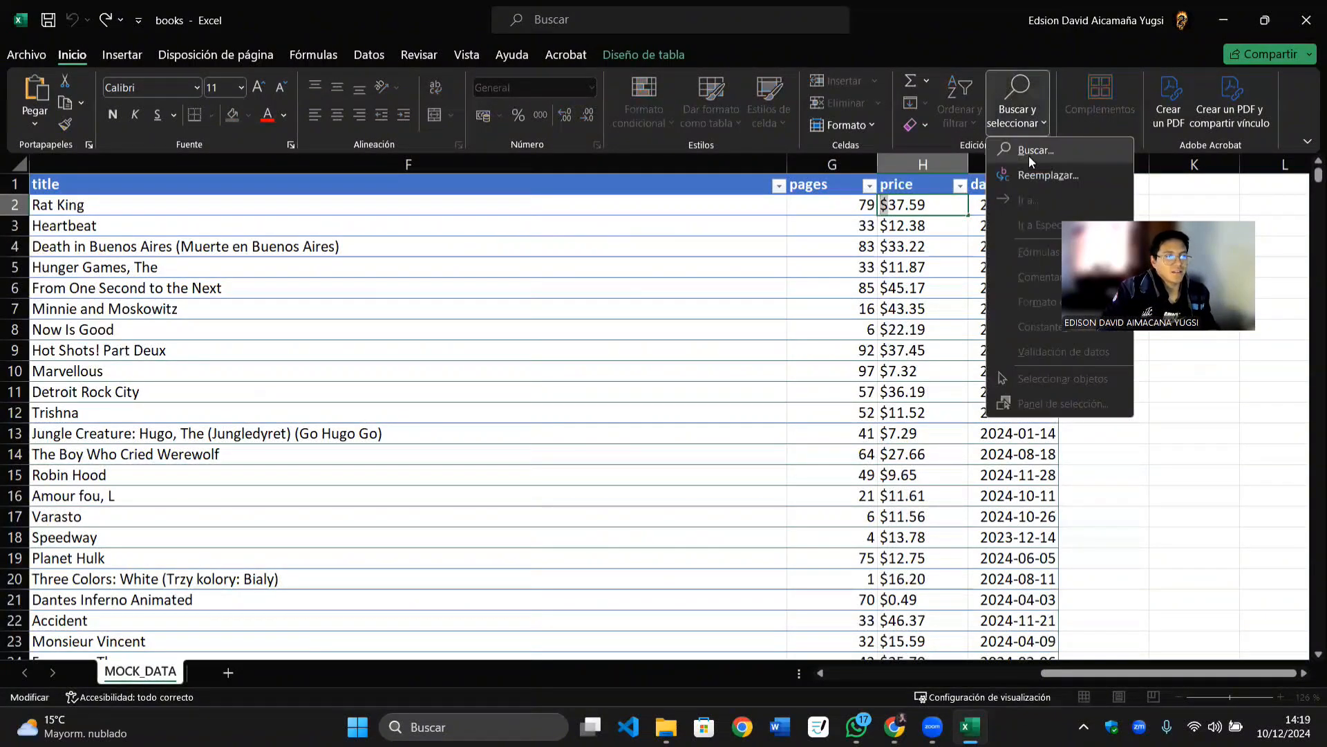
pyautogui.click(1034, 148)
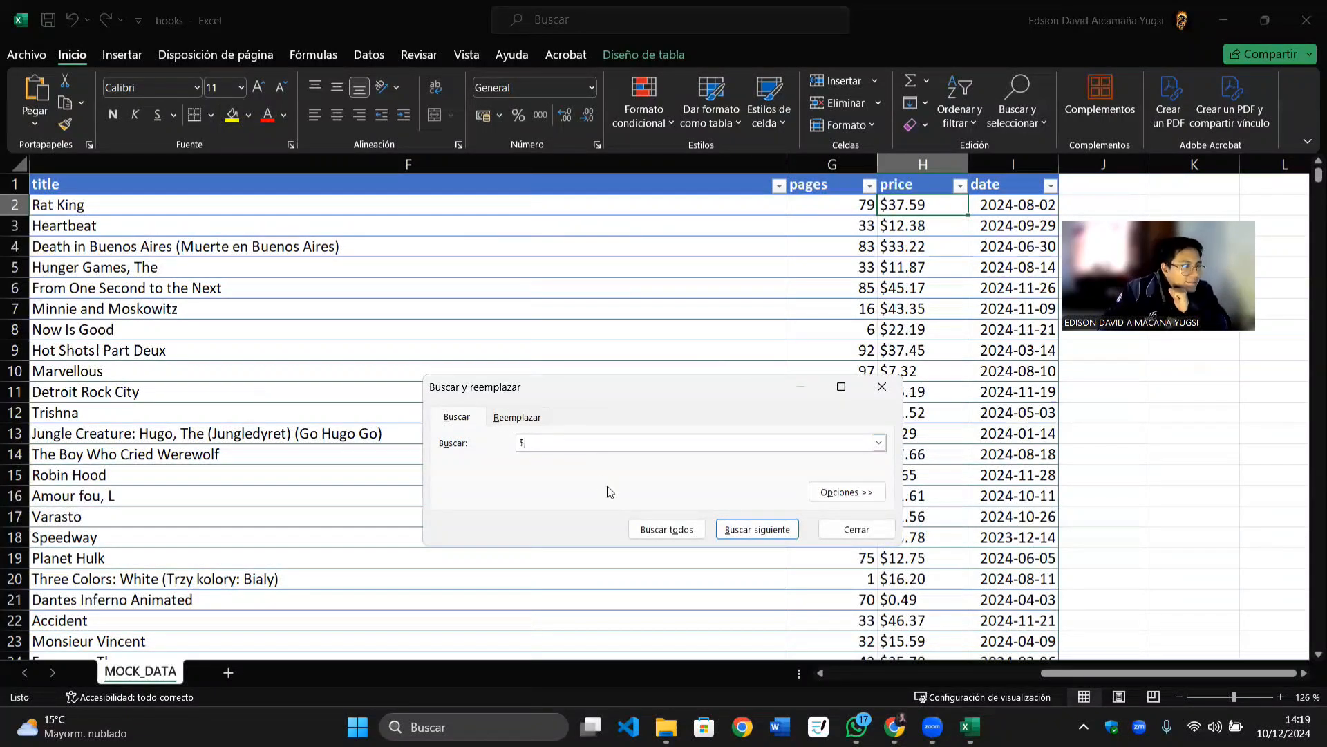
pyautogui.click(532, 418)
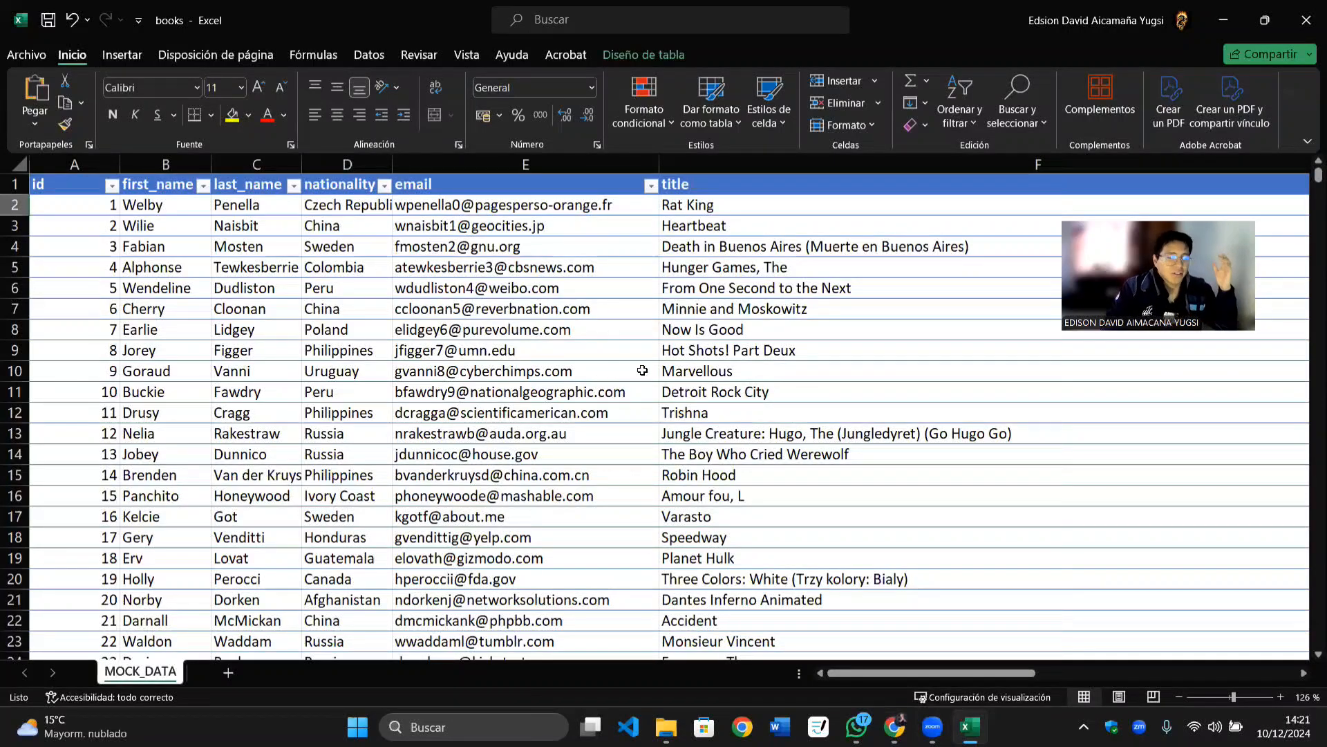
# Step: Launch XAMPP Control Panel and start the Apache and MySQL services
pyautogui.click(526, 725)
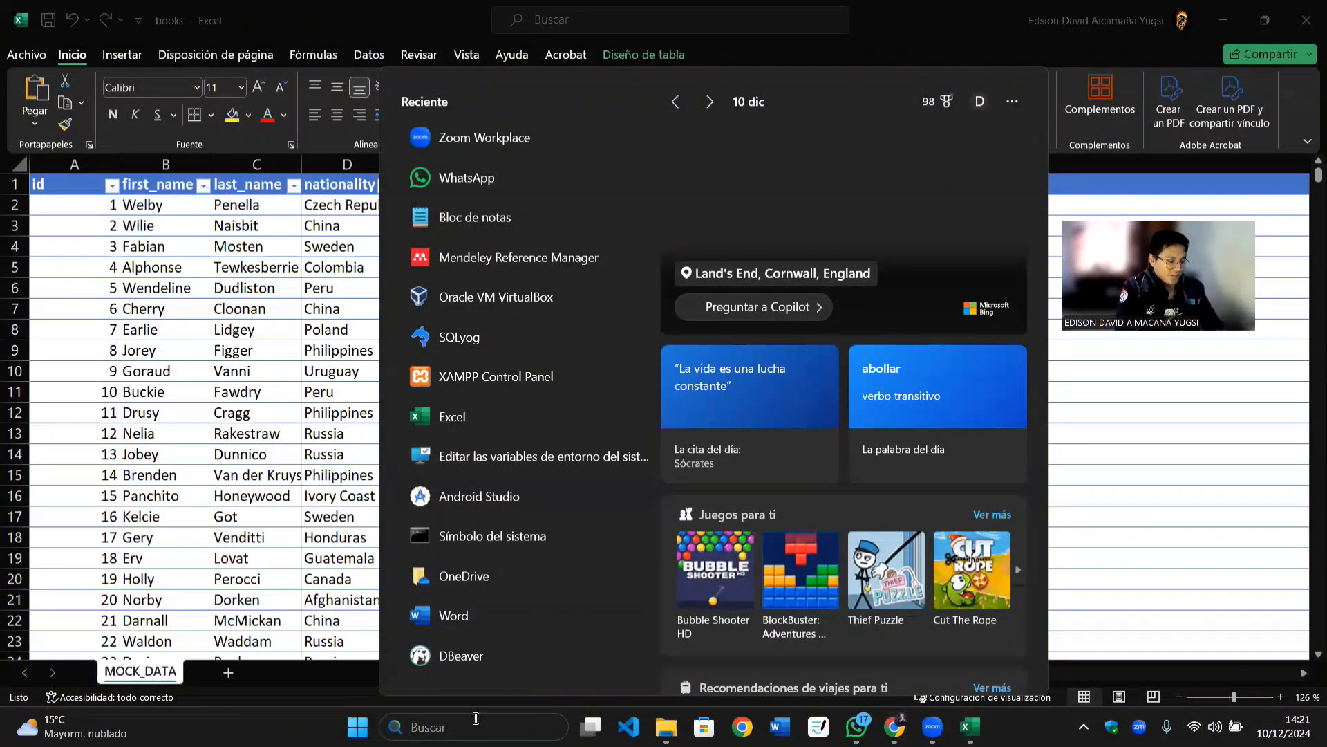
pyautogui.write('xam')
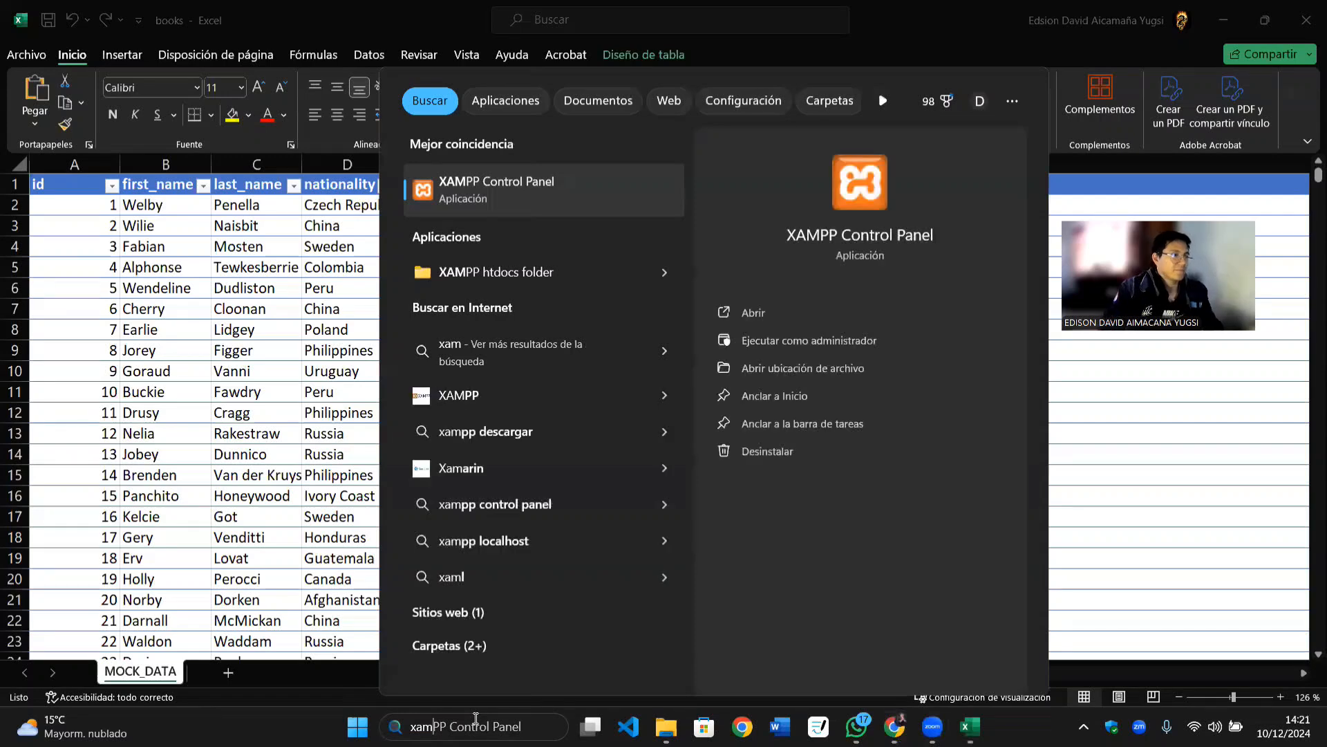
pyautogui.click(566, 188)
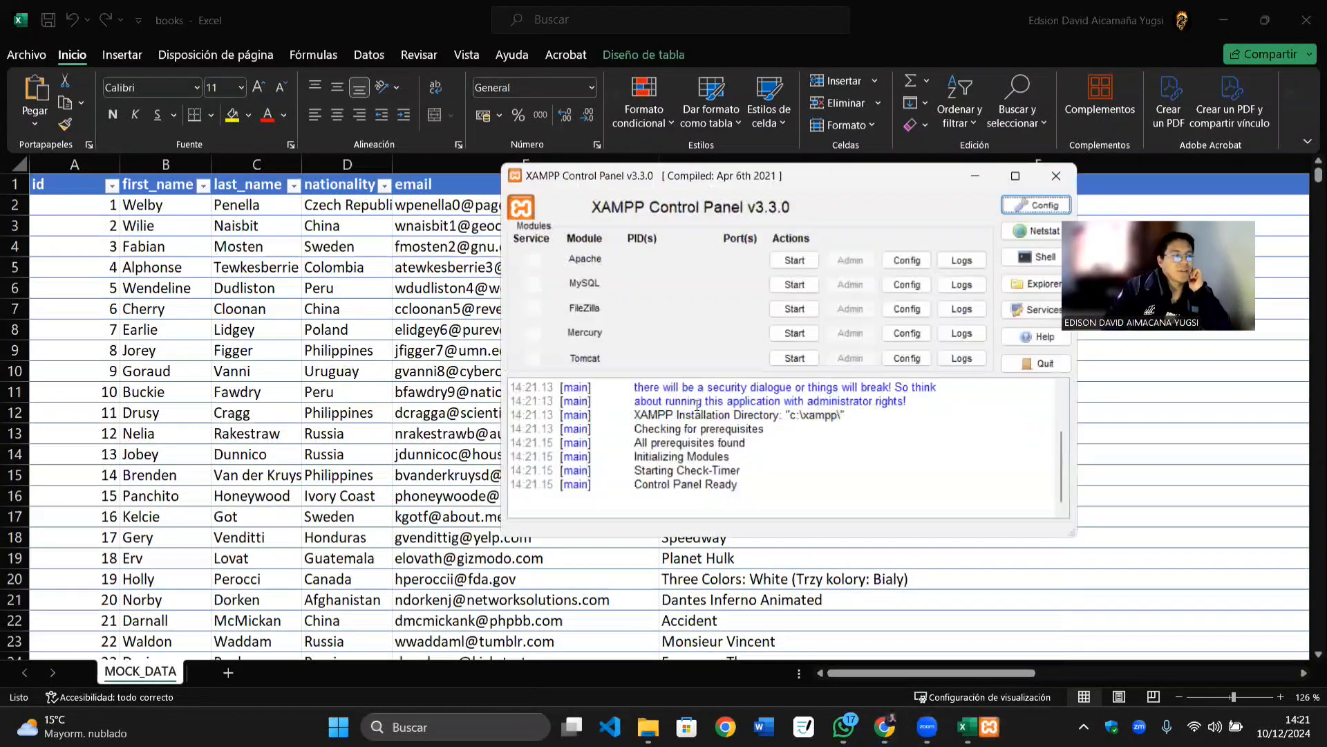
pyautogui.click(791, 262)
pyautogui.click(795, 288)
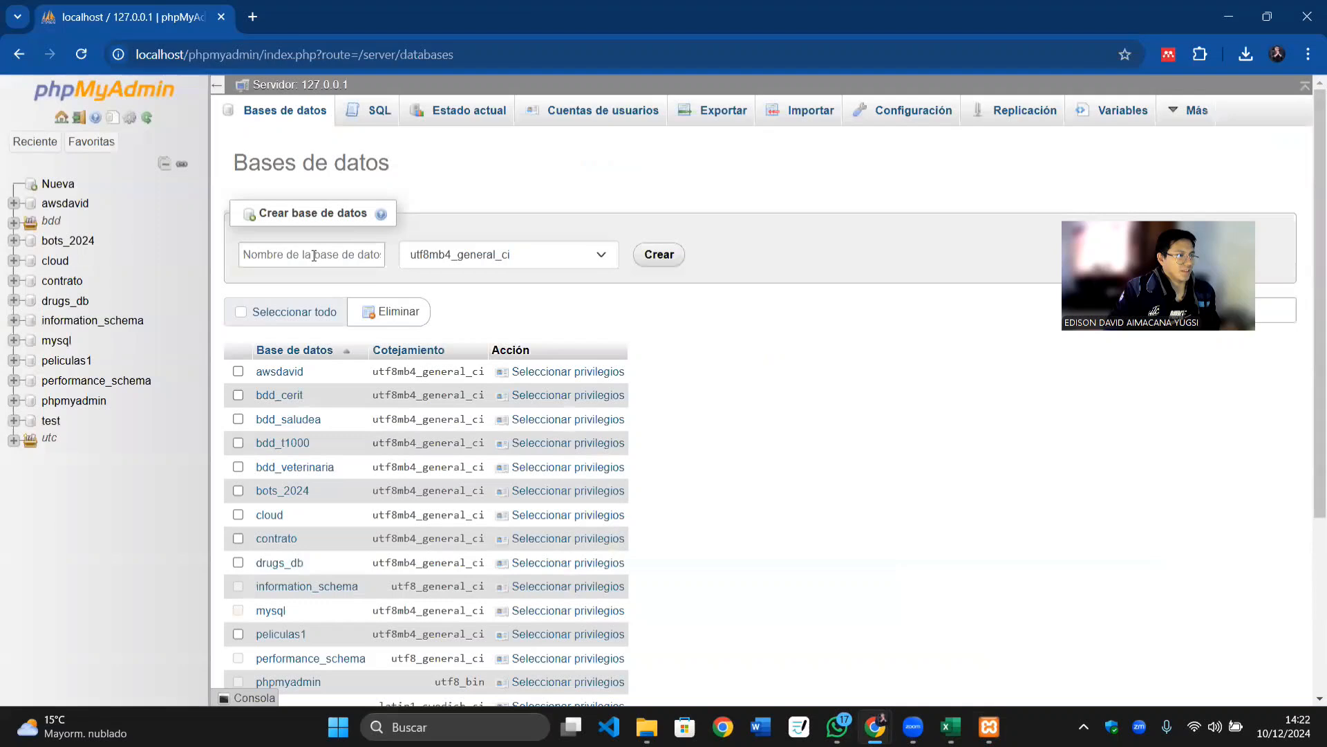
# Step: Create a database named books_db in phpMyAdmin with the utf8mb4_general_ci collation
pyautogui.click(314, 254)
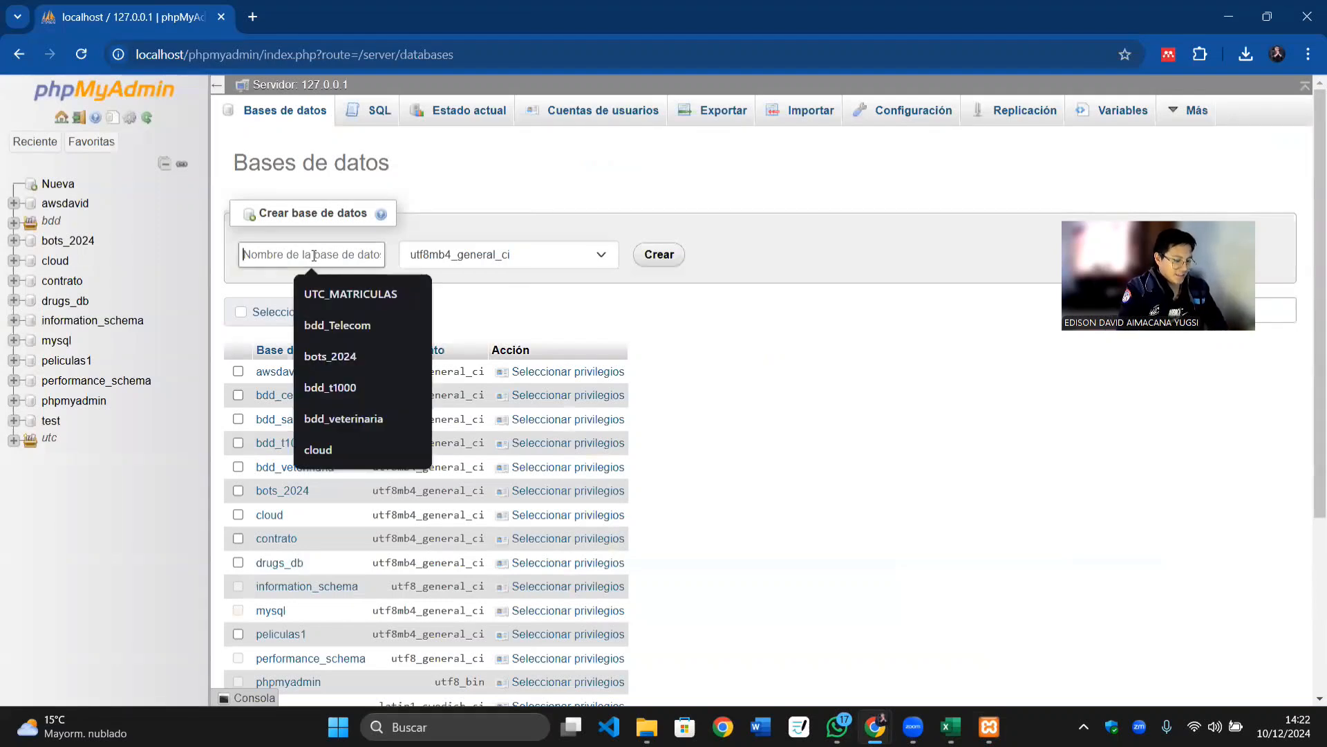
pyautogui.write('bo')
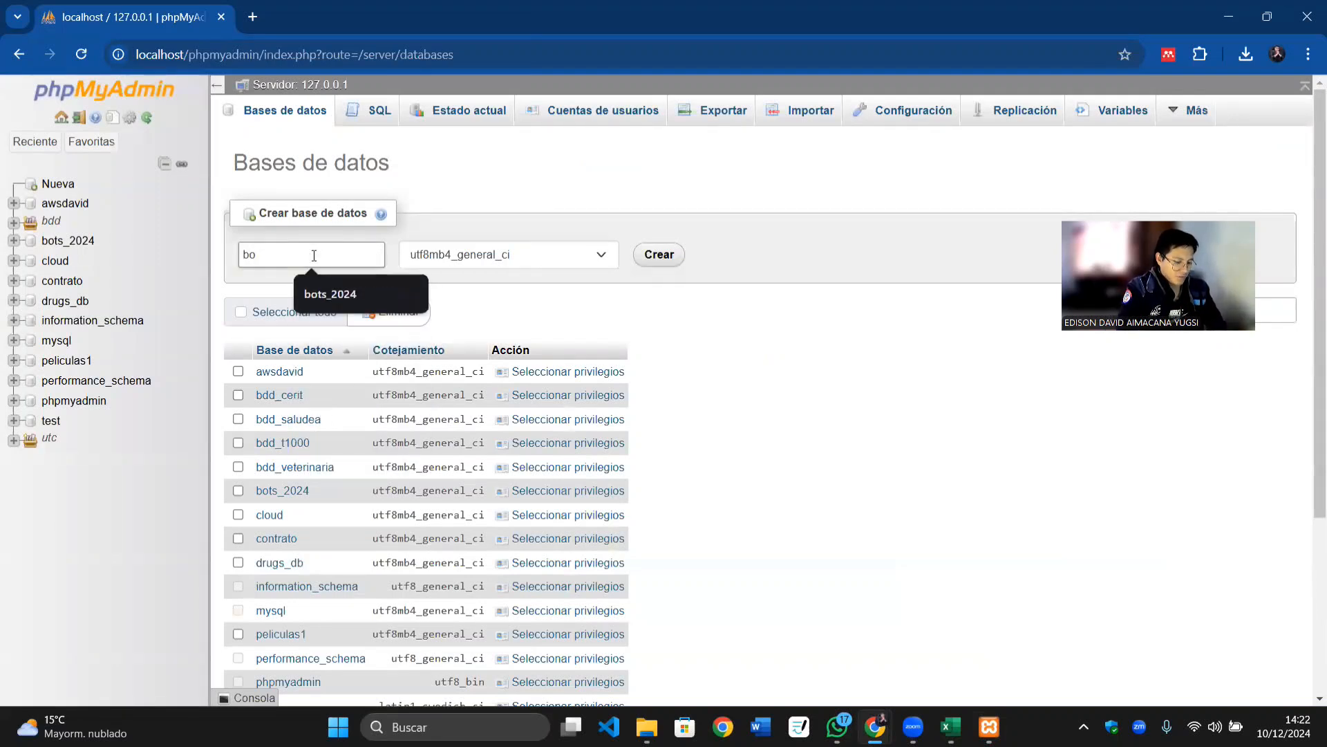
pyautogui.write('ok')
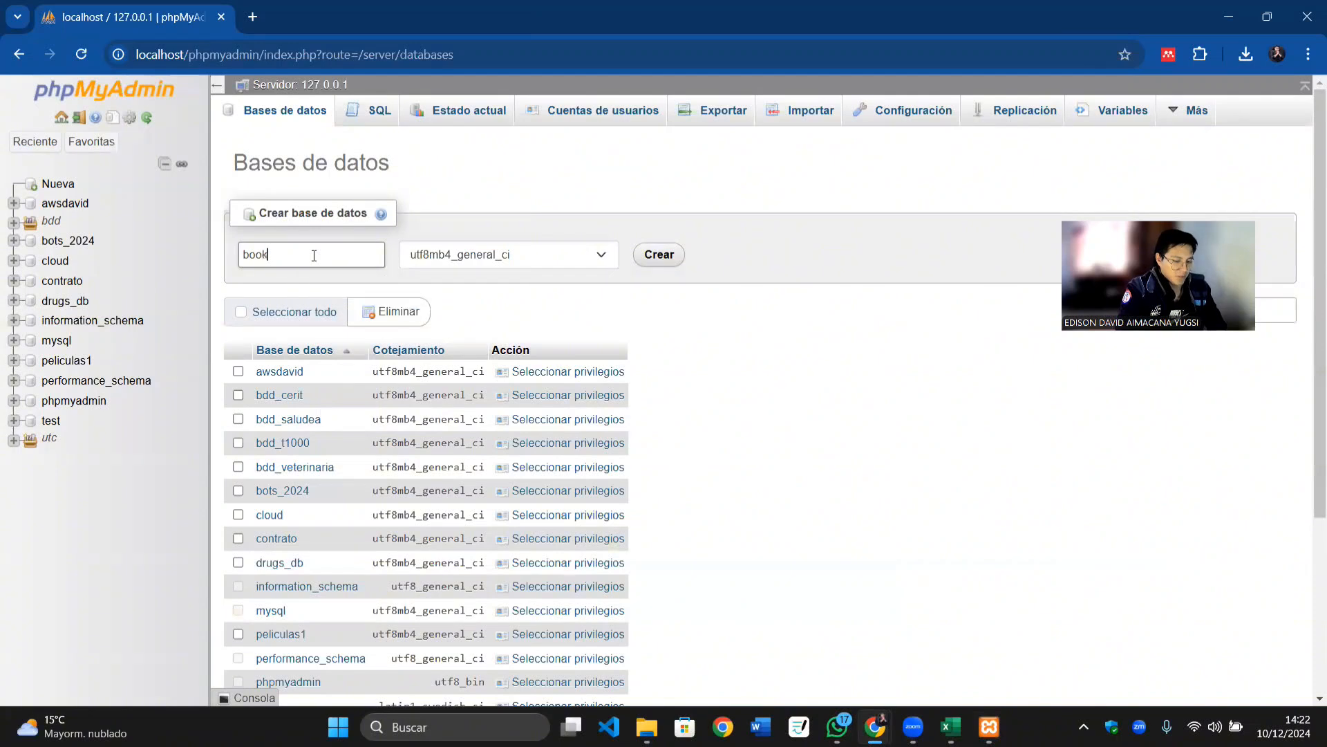
pyautogui.write('s')
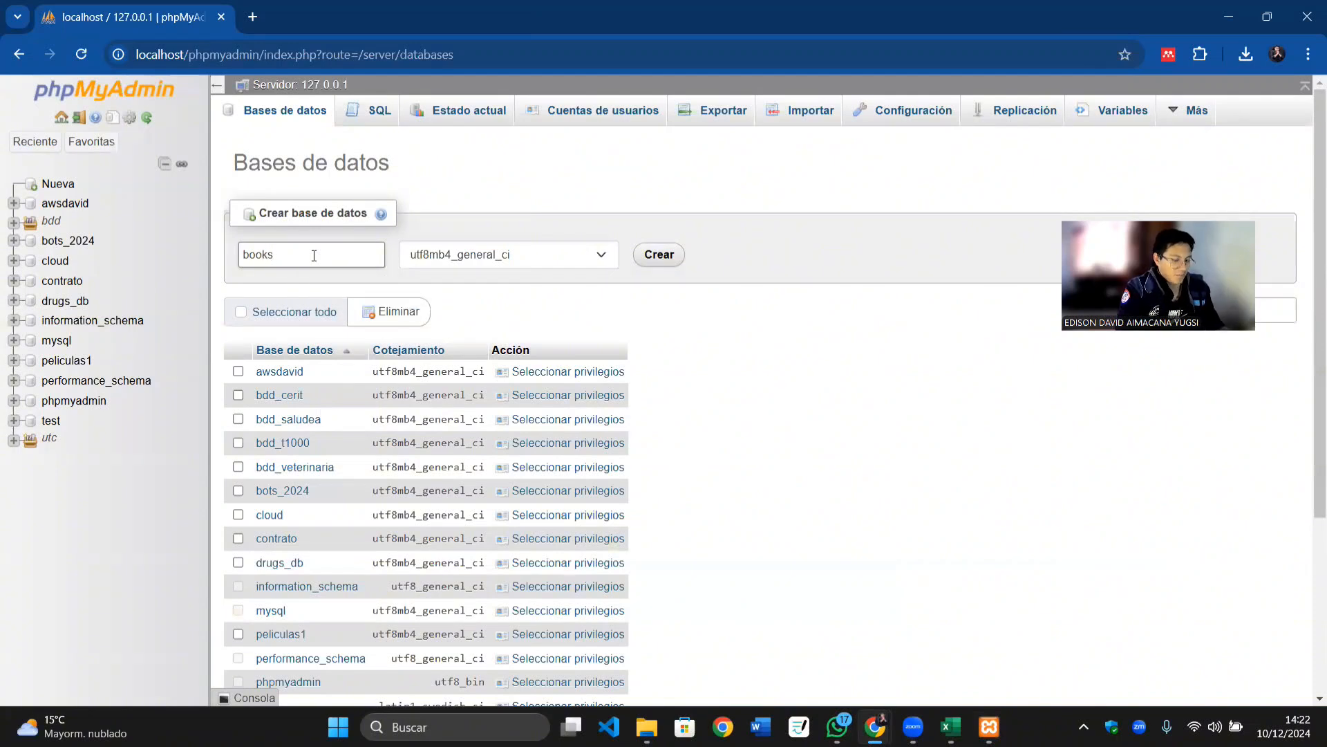
pyautogui.write('_db')
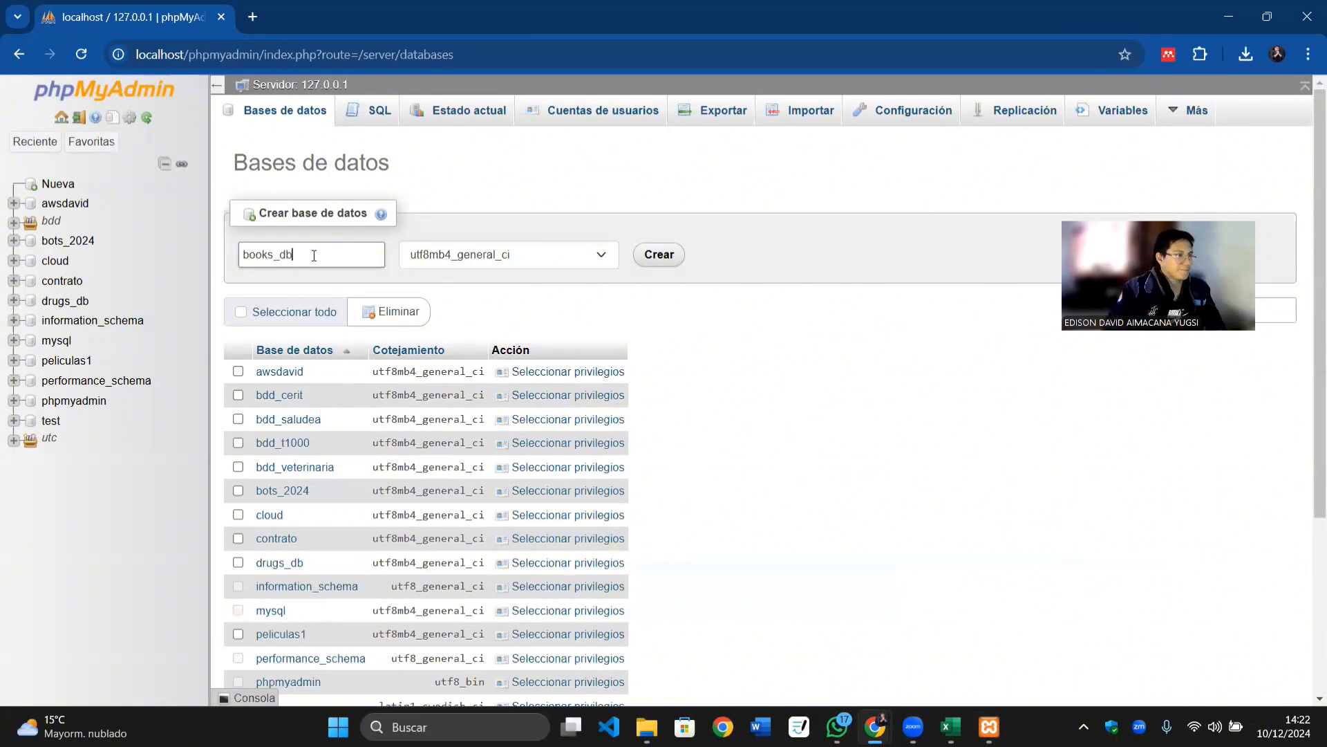
pyautogui.click(650, 254)
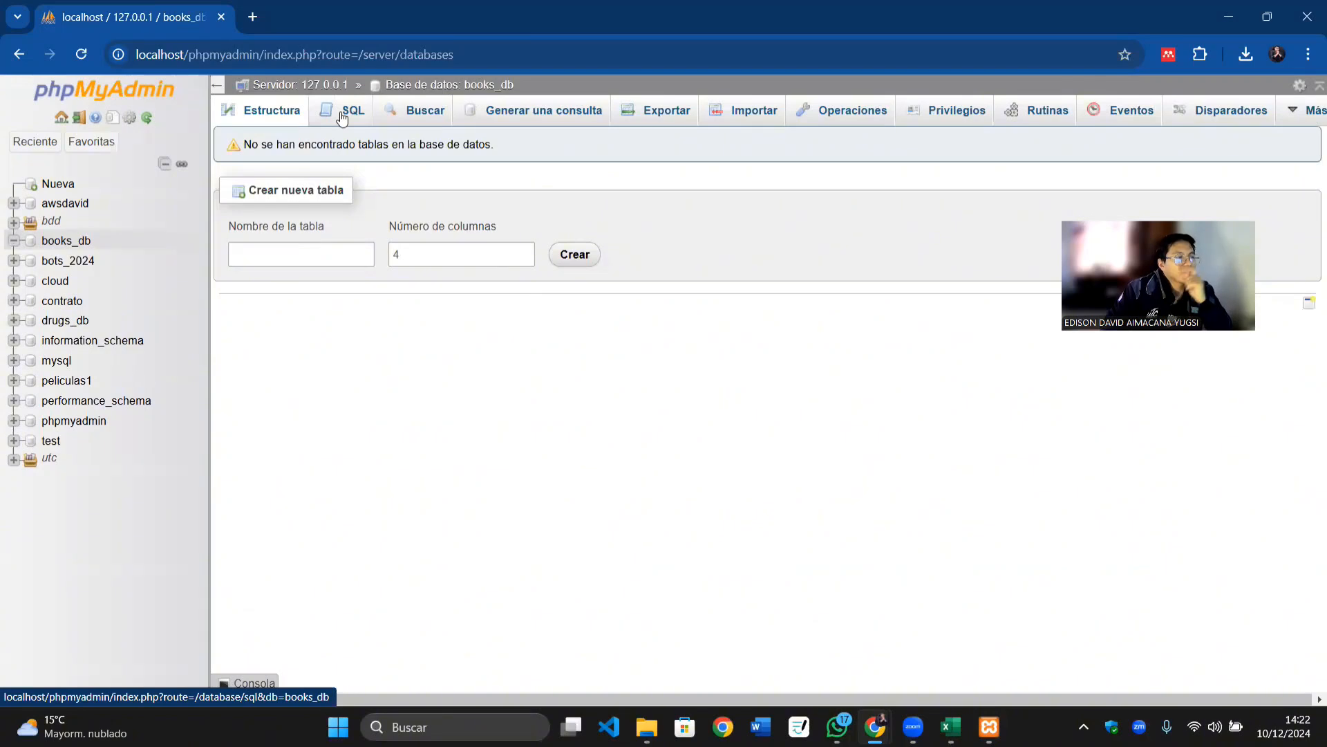
# Step: Start a "create table author (" statement in the SQL editor of books_db, with an empty line inside the parentheses
pyautogui.click(342, 119)
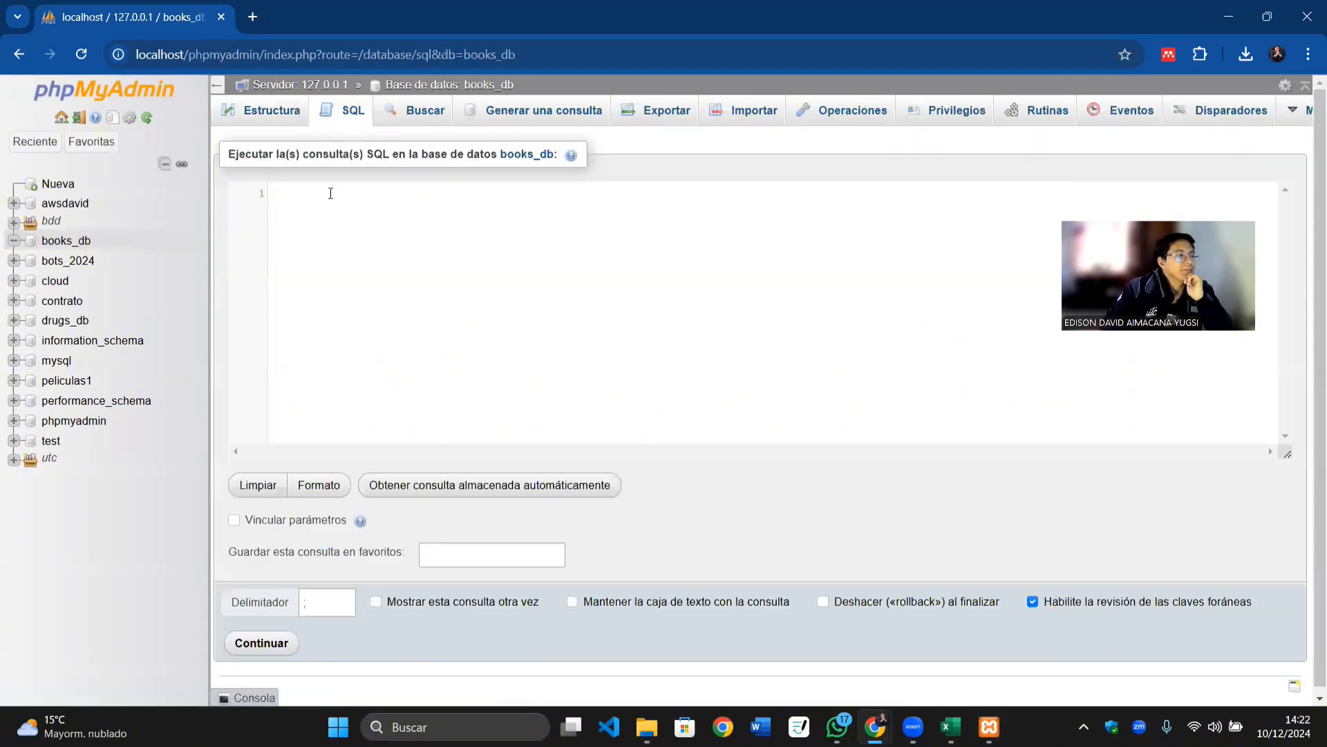
pyautogui.write('create')
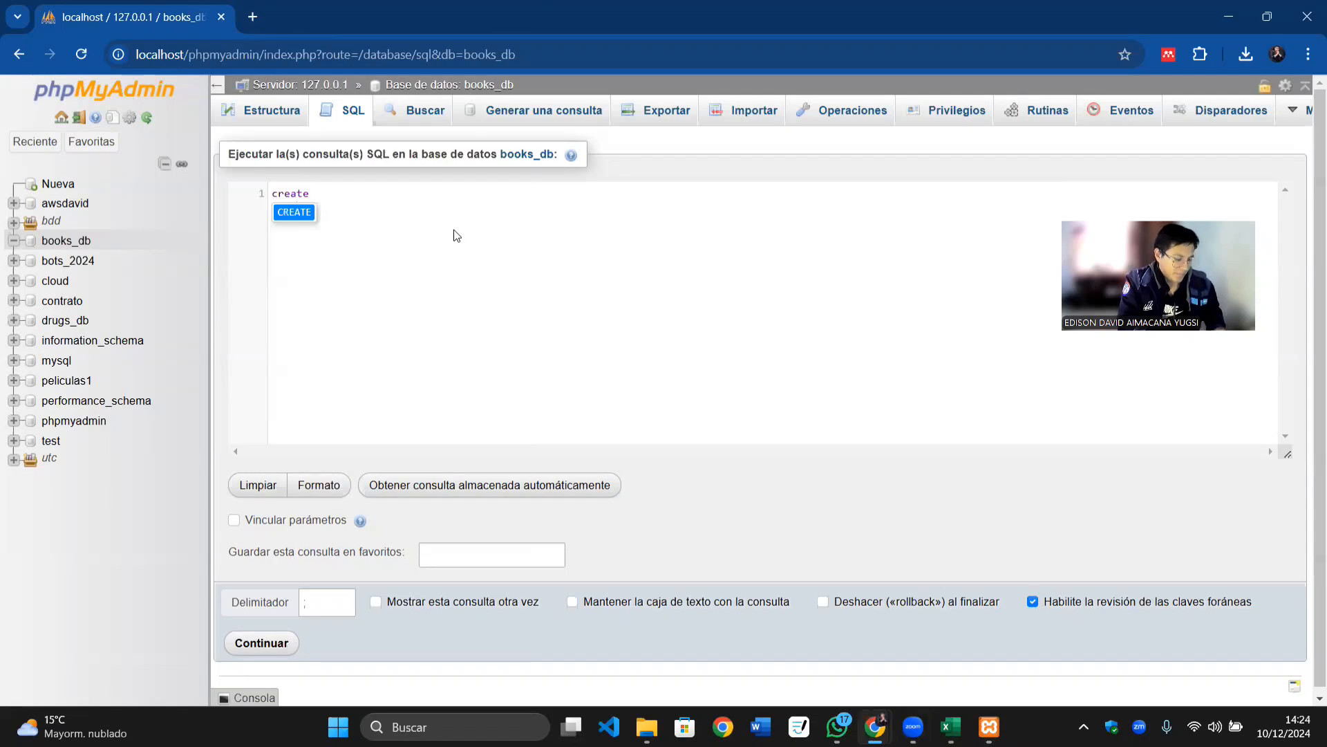
pyautogui.write(' table')
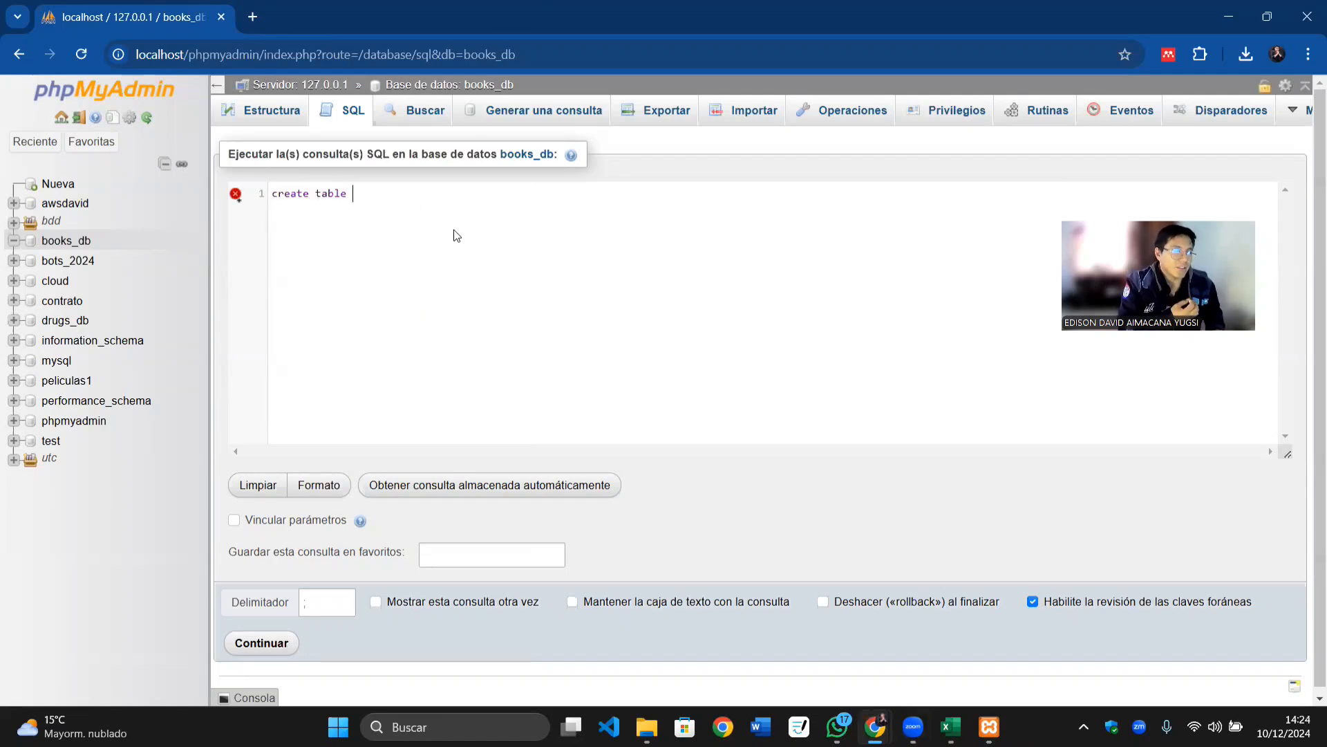
pyautogui.write('autho')
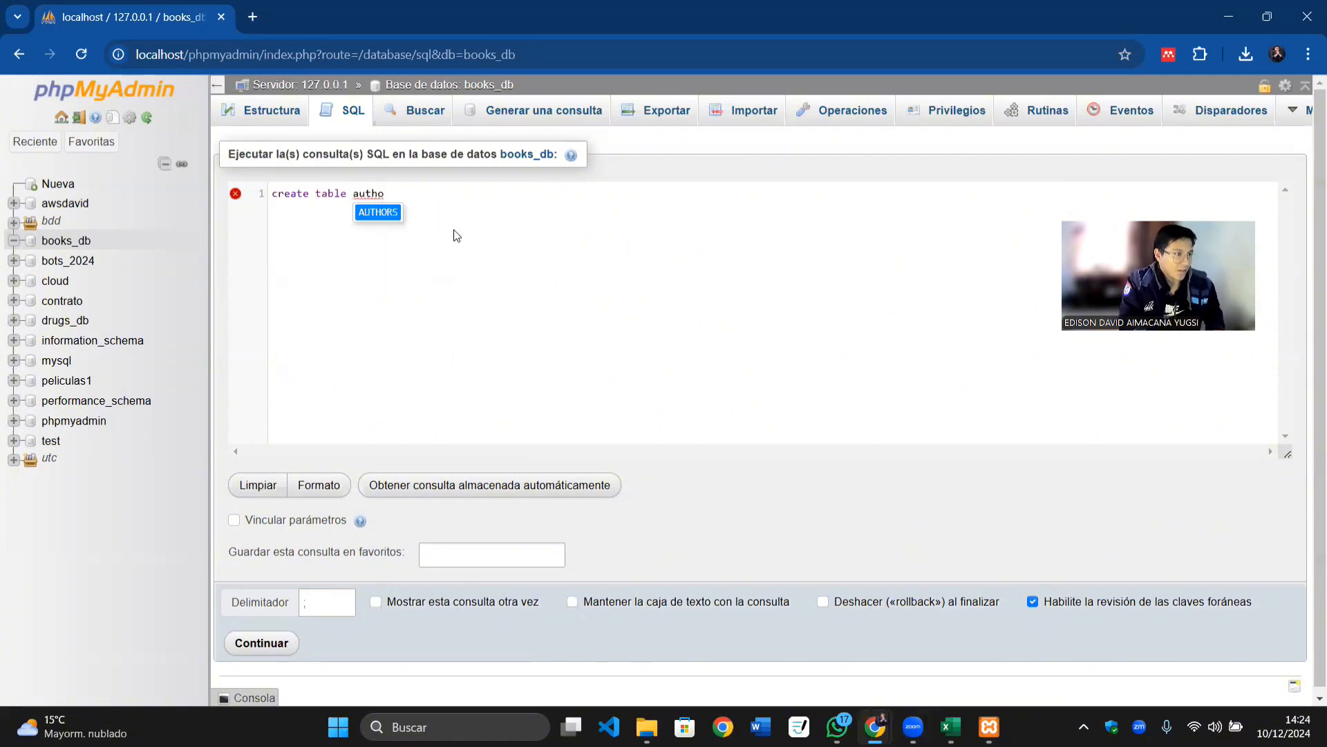
pyautogui.write('r (')
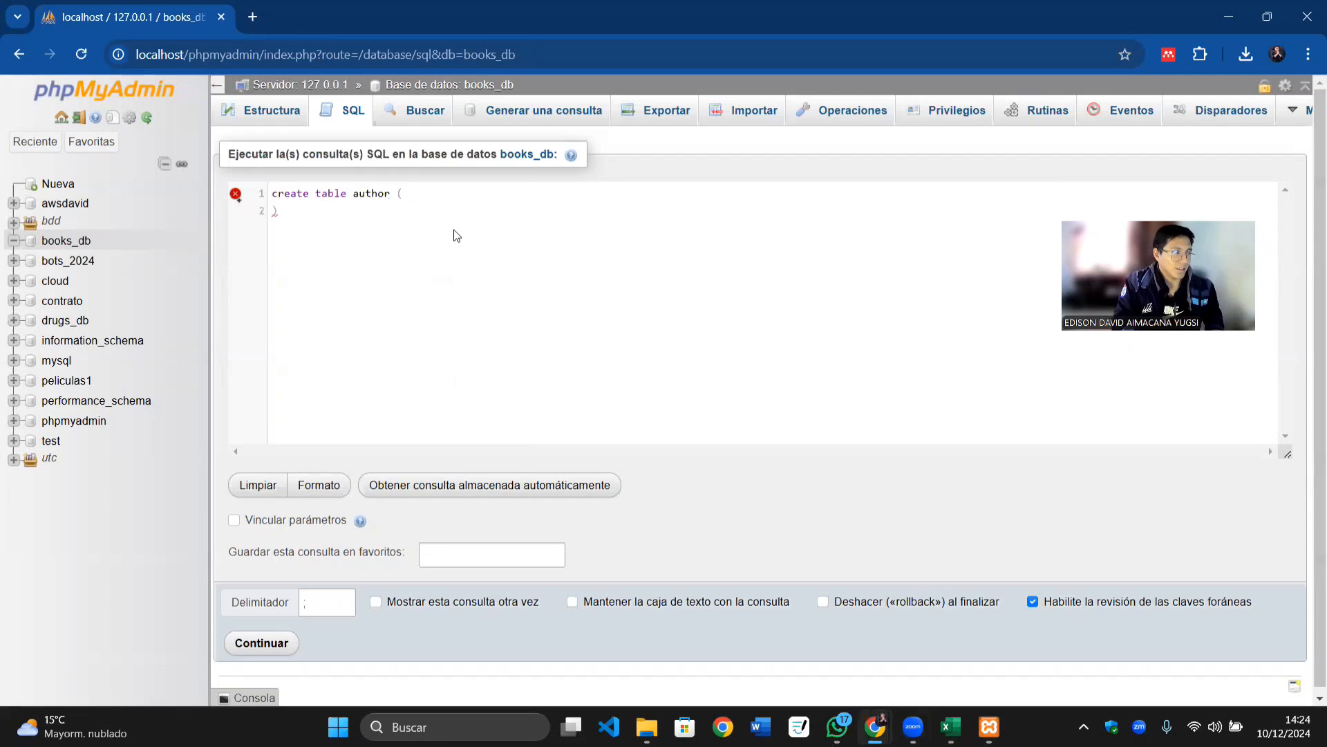
pyautogui.press('Return')
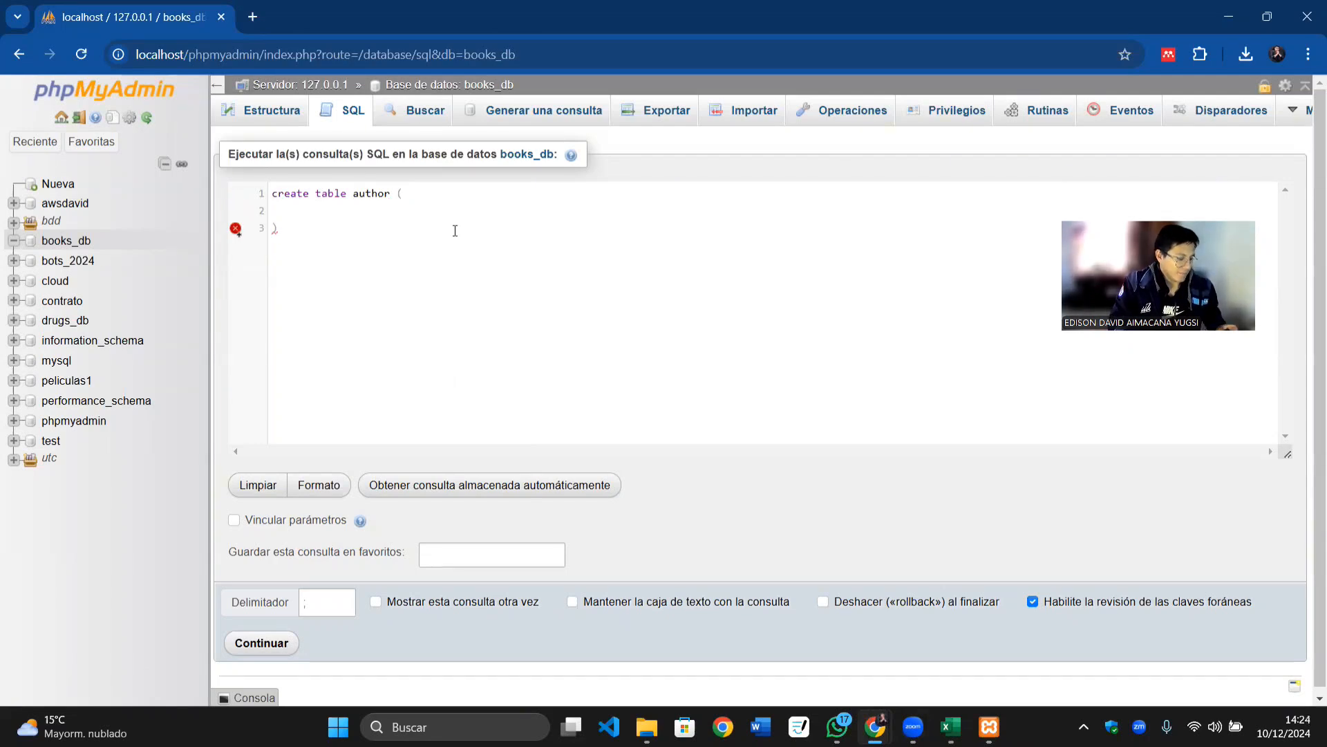
# Step: Define the author table's first column as id_aut int PRIMARY KEY AUTO_INCREMENT
pyautogui.write('id_a')
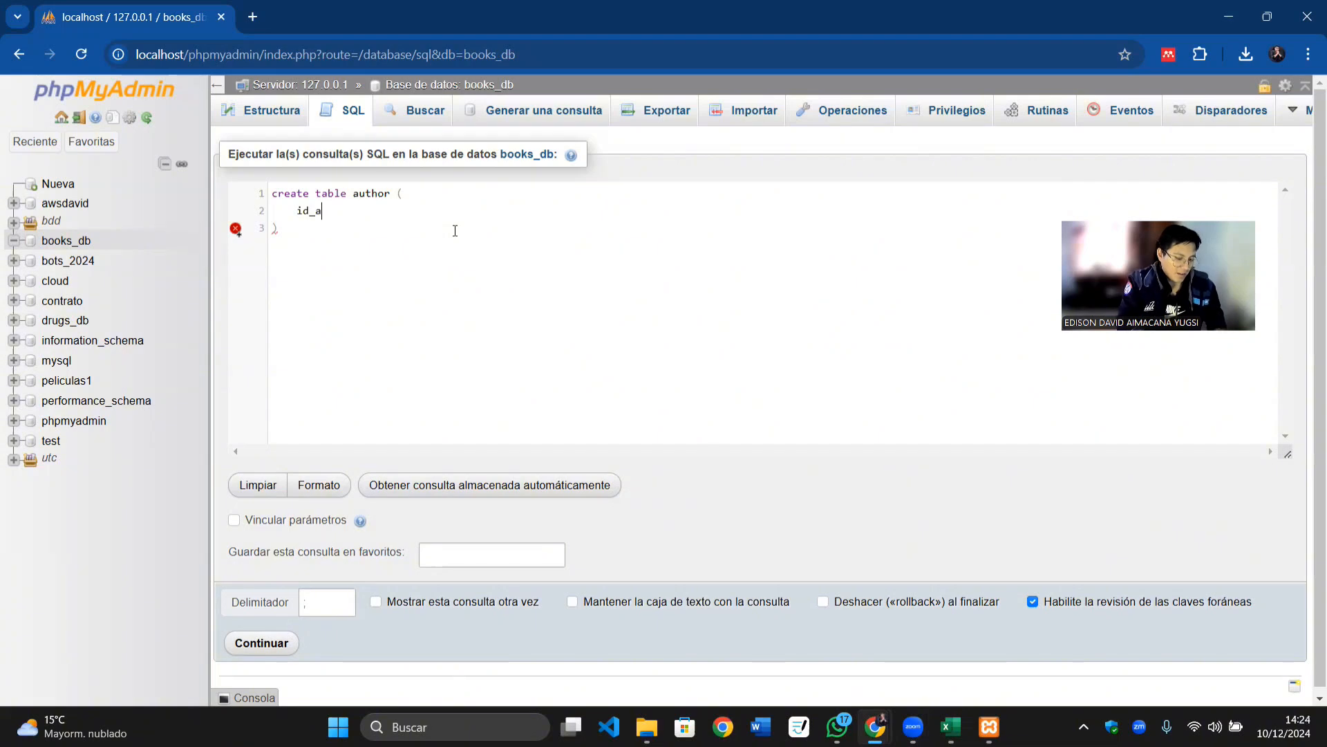
pyautogui.write('ut int pri')
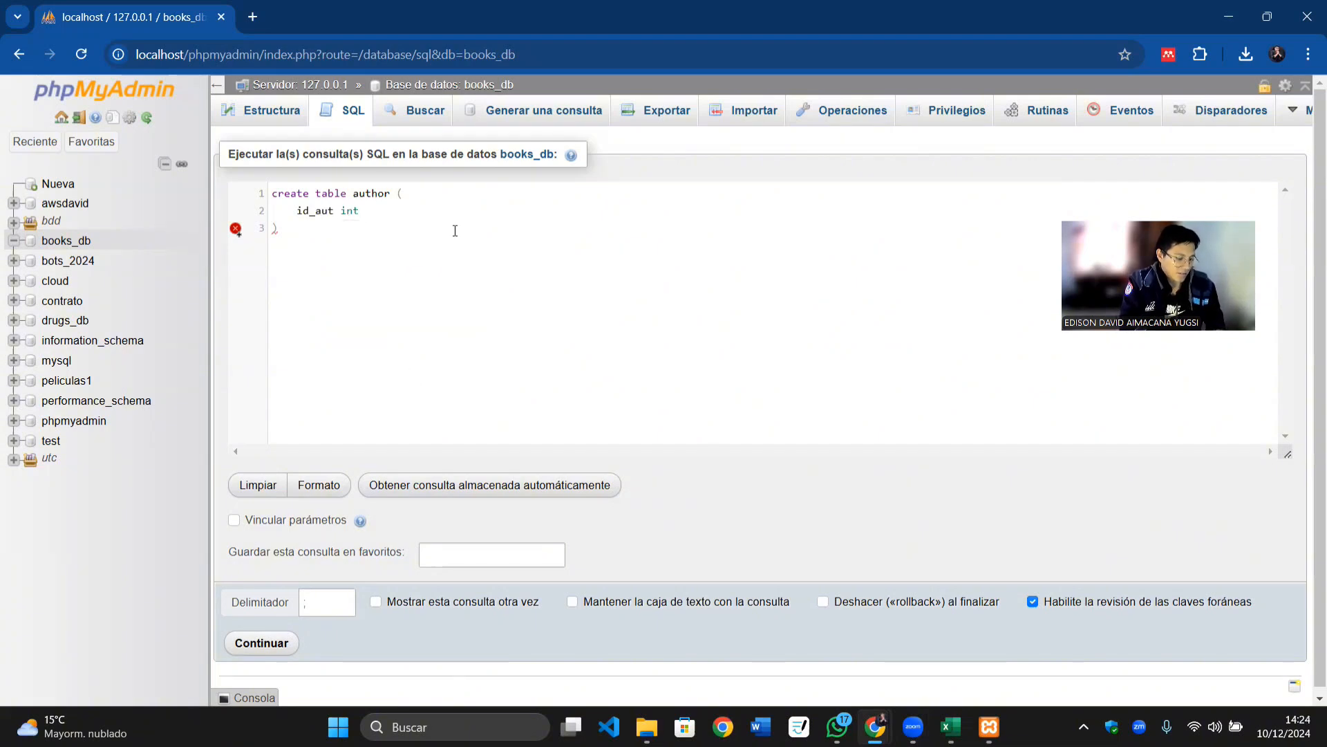
pyautogui.write('mar')
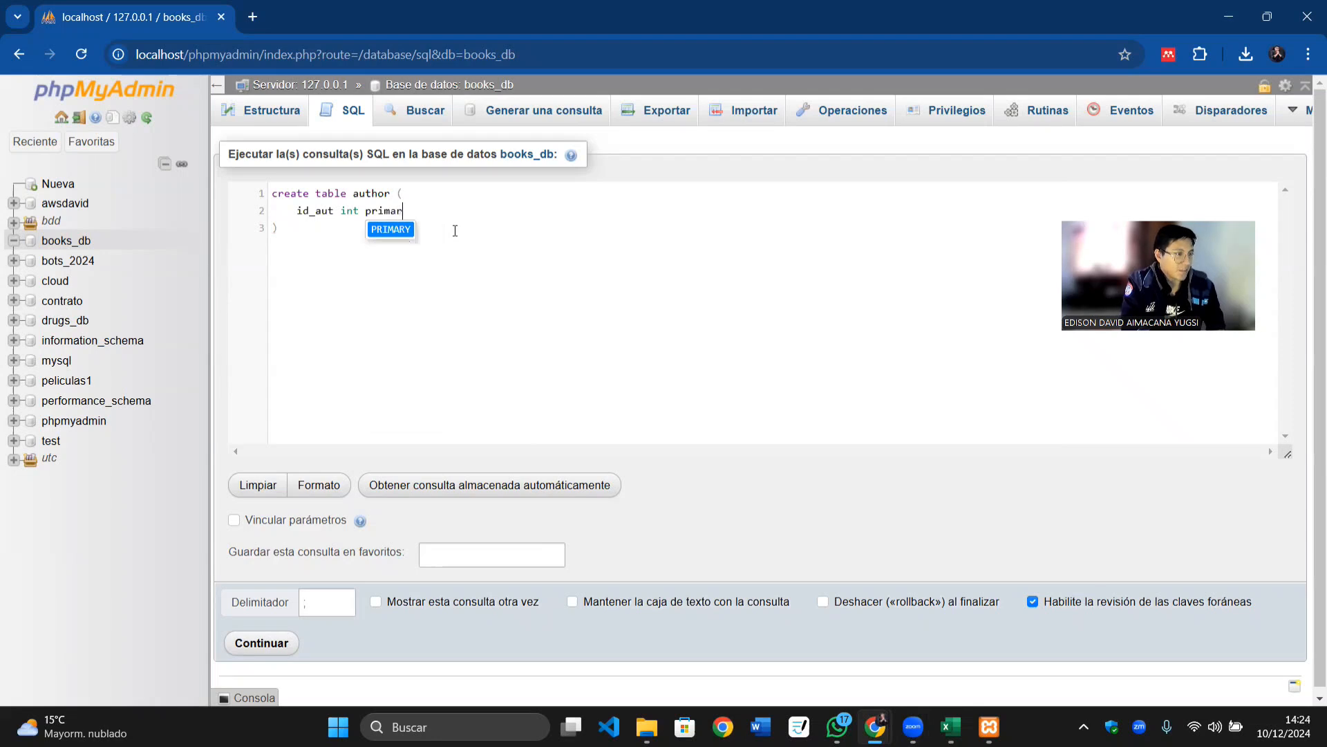
pyautogui.write('y')
pyautogui.press('Return')
pyautogui.write('ke')
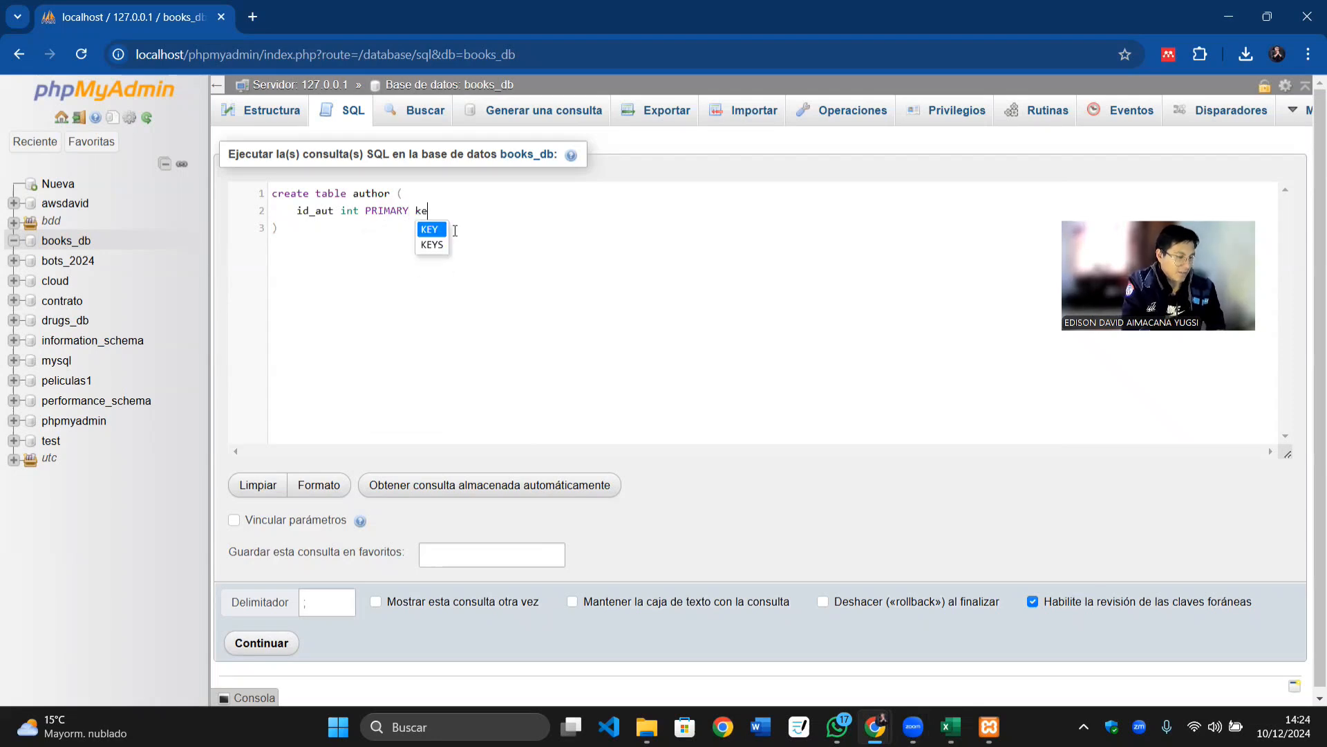
pyautogui.write('y')
pyautogui.press('Return')
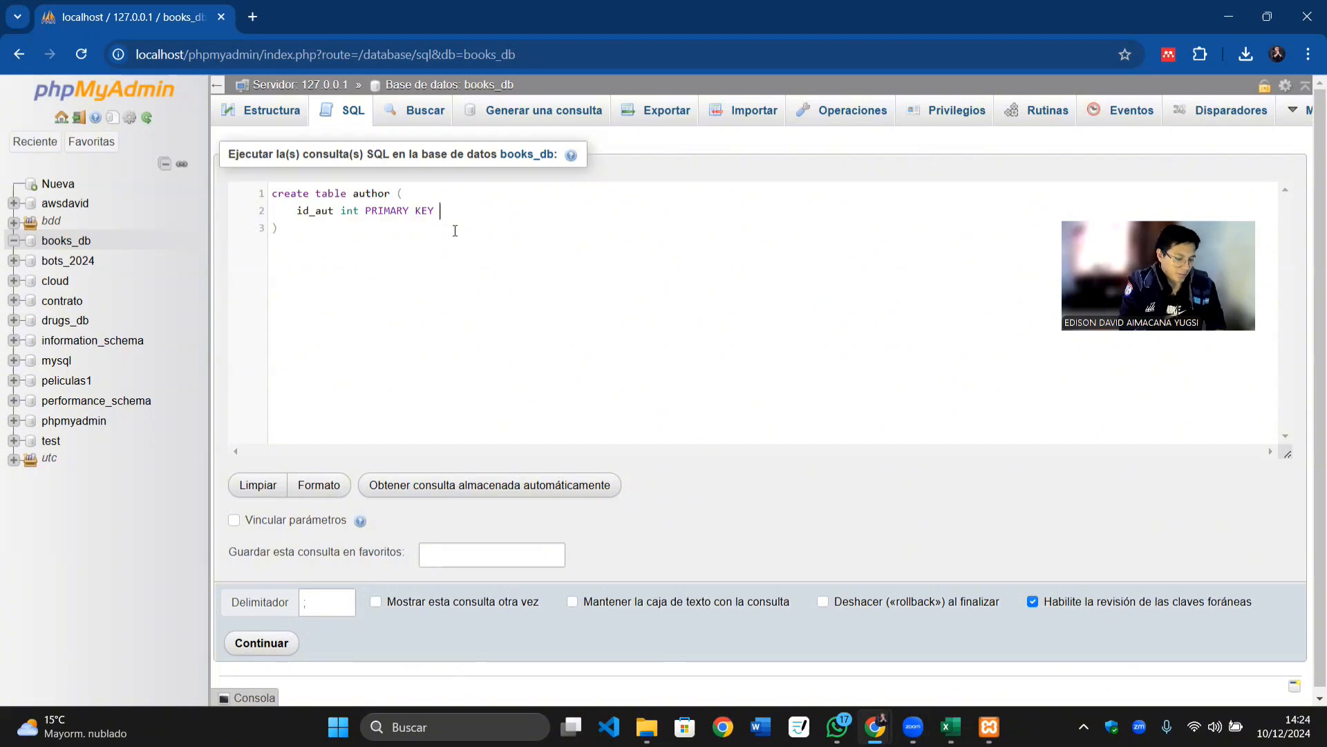
pyautogui.write('auto')
pyautogui.press('Return')
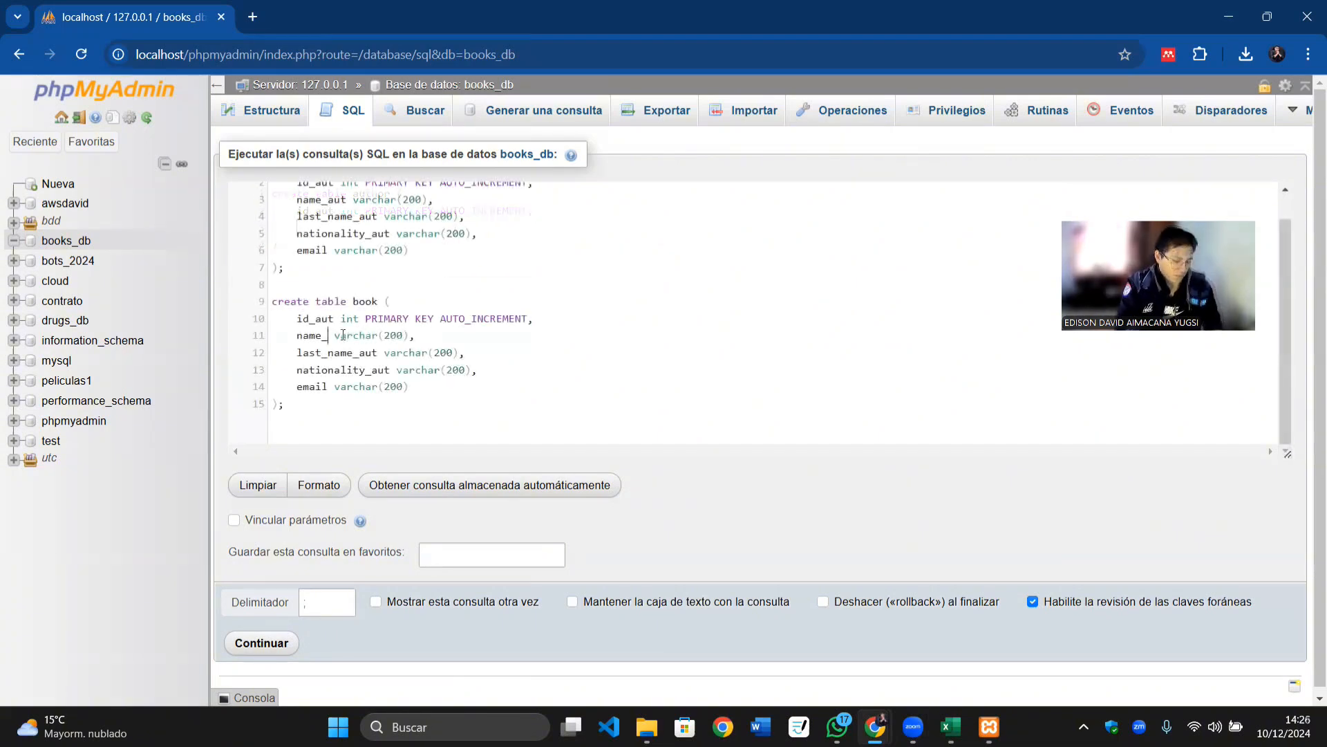
# Step: Rewrite the book table's columns as title_bok varchar(200), date_bok date, page_bok int and price_bok decimal(10,2), and open books_db
pyautogui.click(346, 335)
pyautogui.press('BackSpace')
pyautogui.press('BackSpace')
pyautogui.press('BackSpace')
pyautogui.write('bok decimal(10,2')
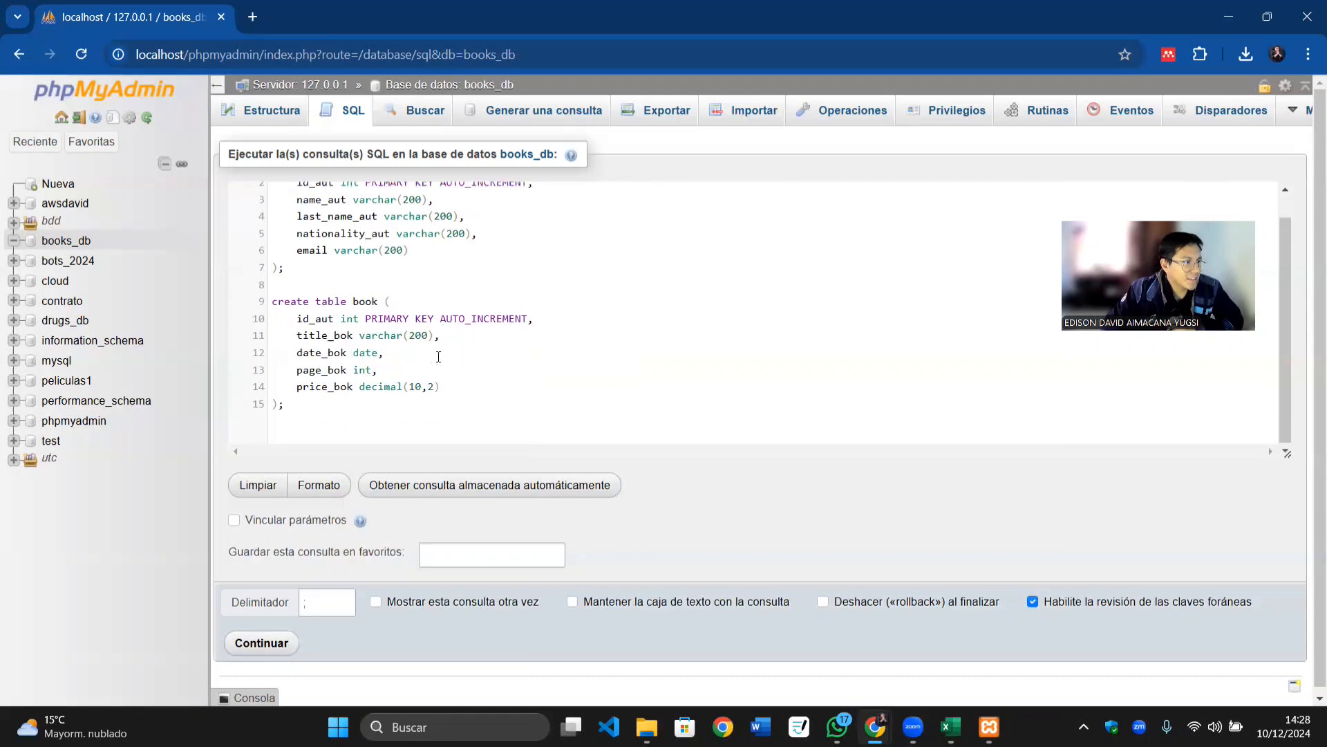
pyautogui.scroll(1, 429, 356)
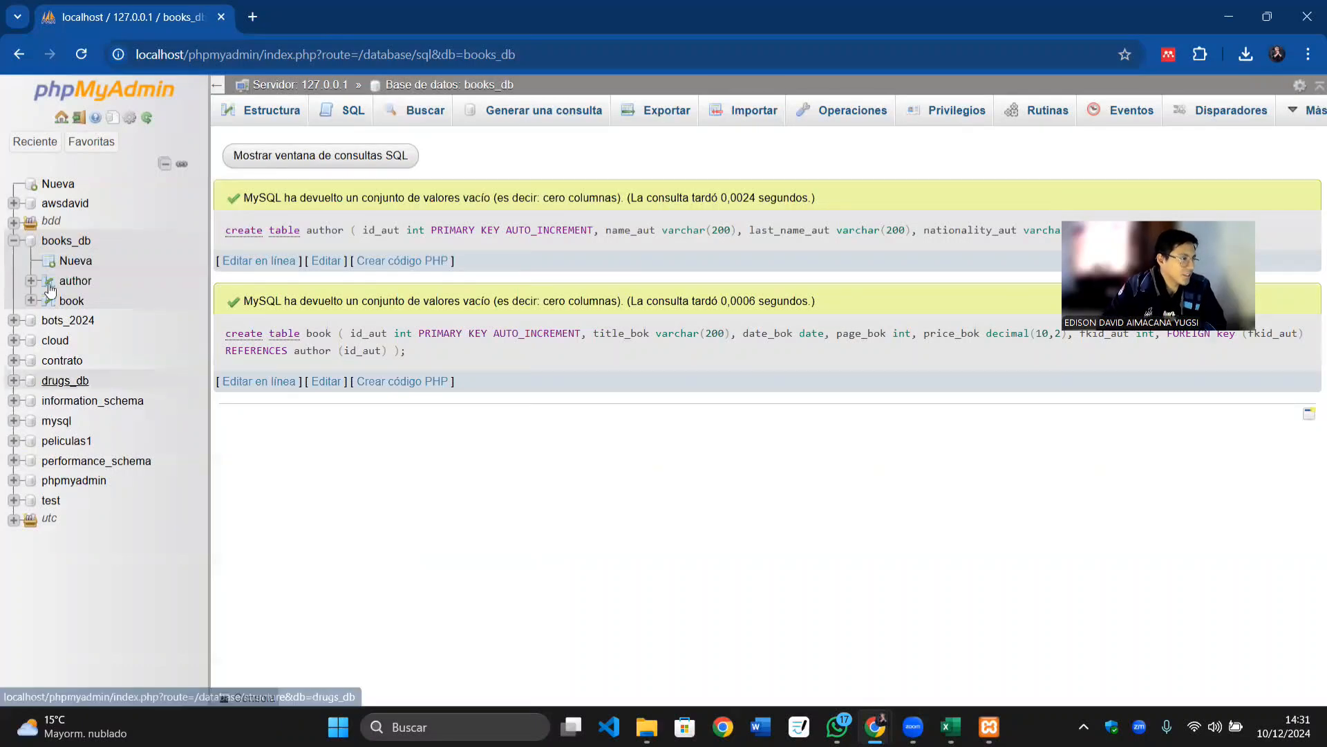
pyautogui.click(67, 241)
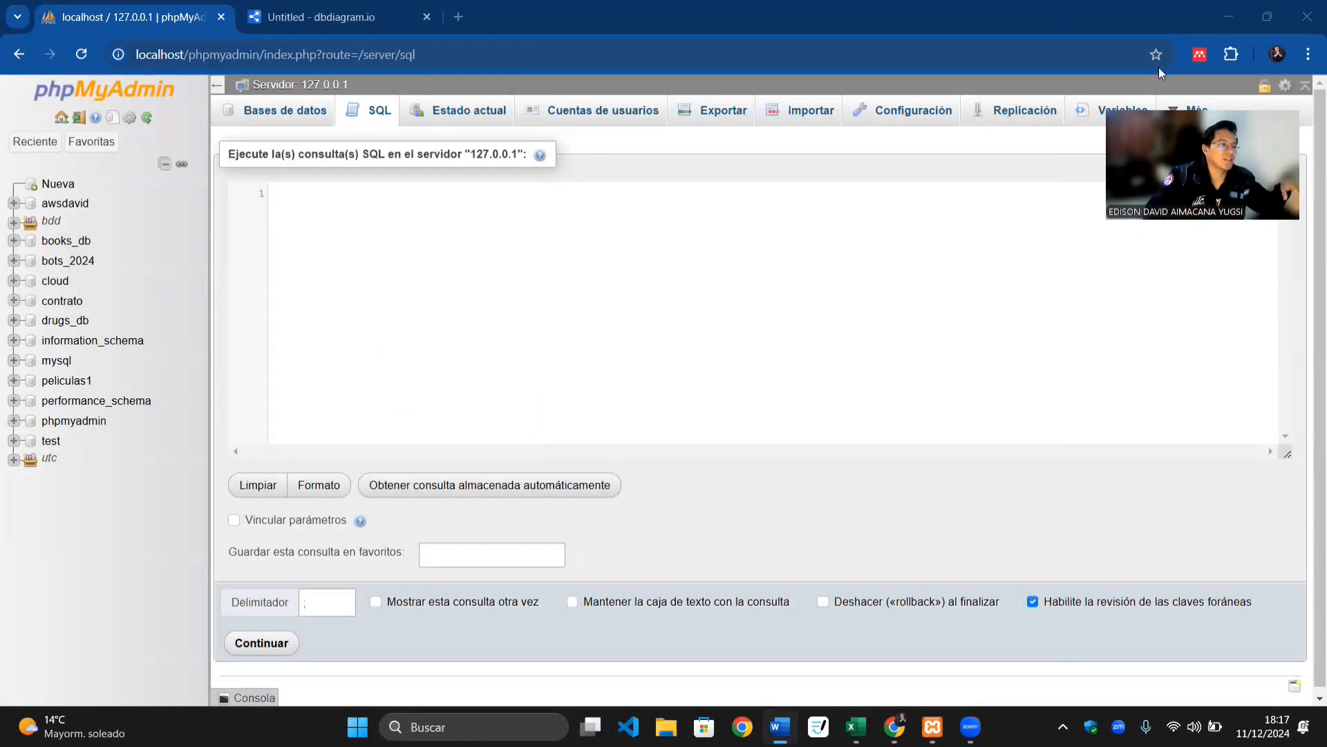
# Step: Start an "insert into author" statement in the server's SQL editor, checking the table name under books_db
pyautogui.click(372, 217)
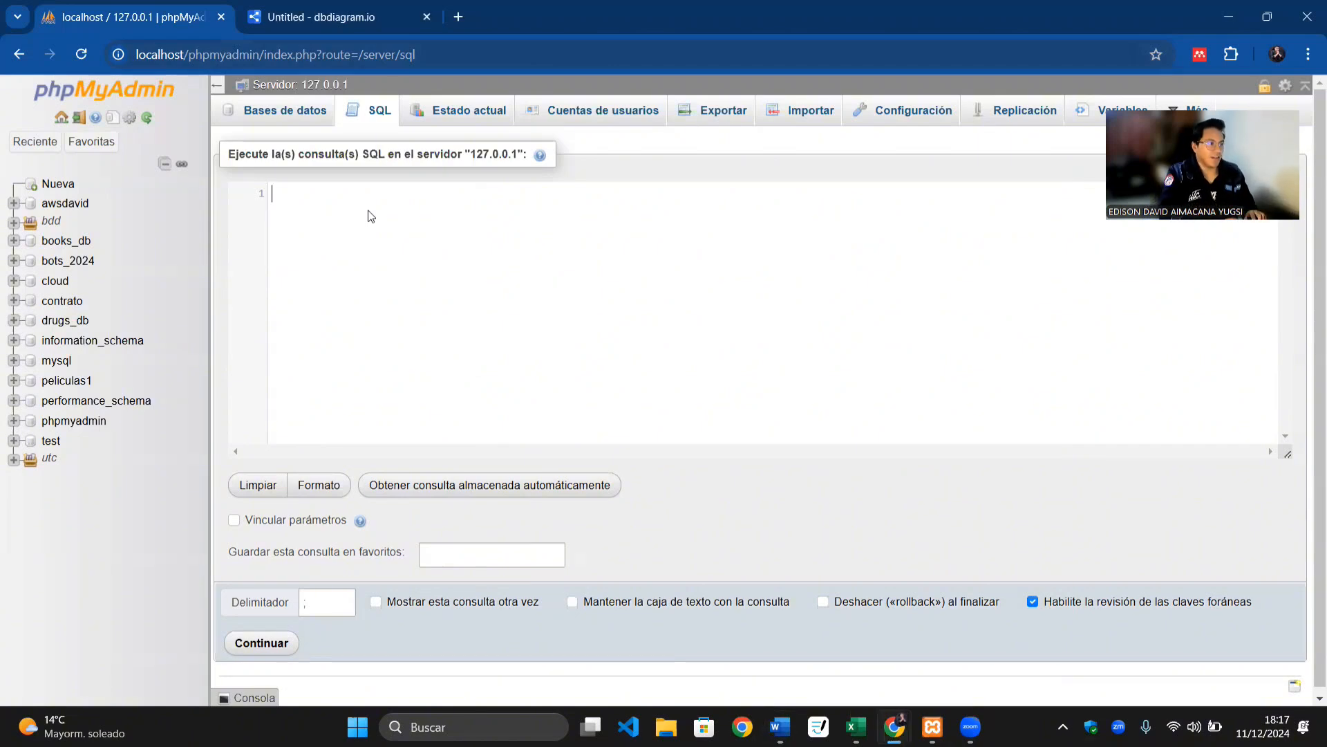
pyautogui.write('i')
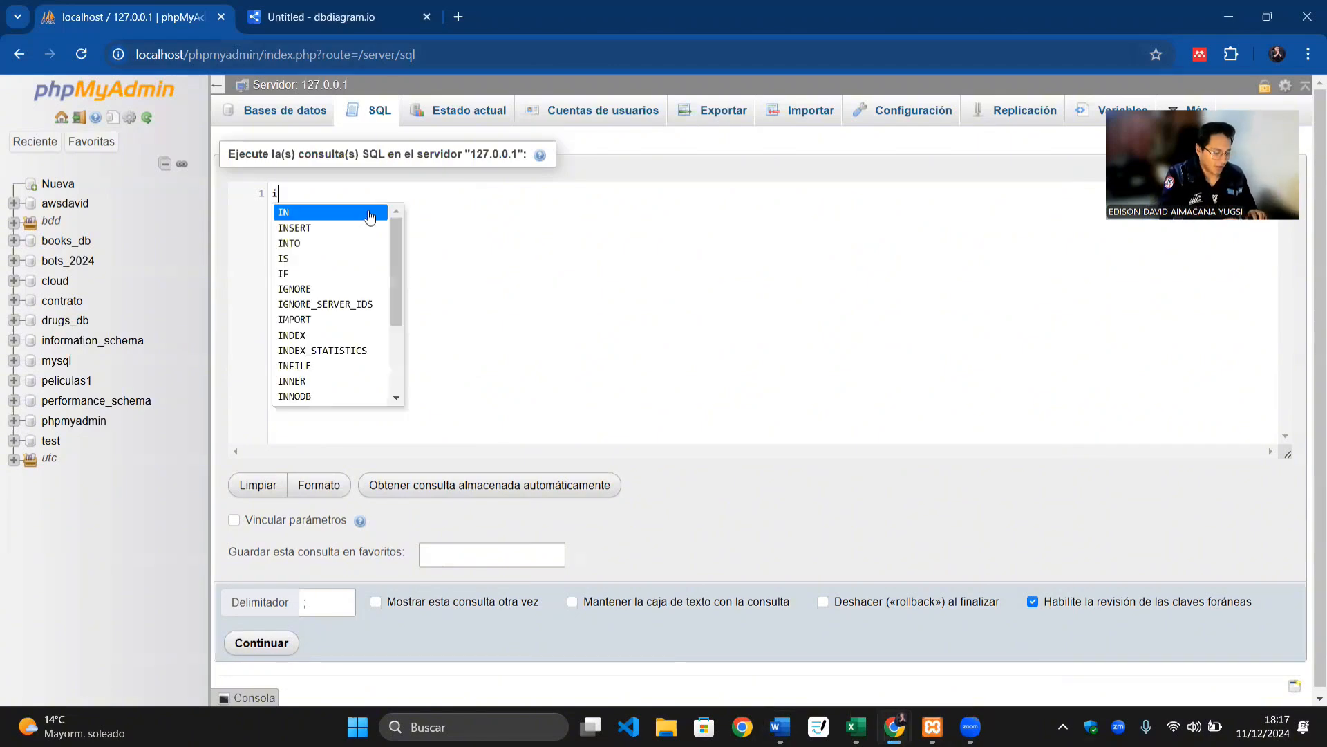
pyautogui.write('nsert i')
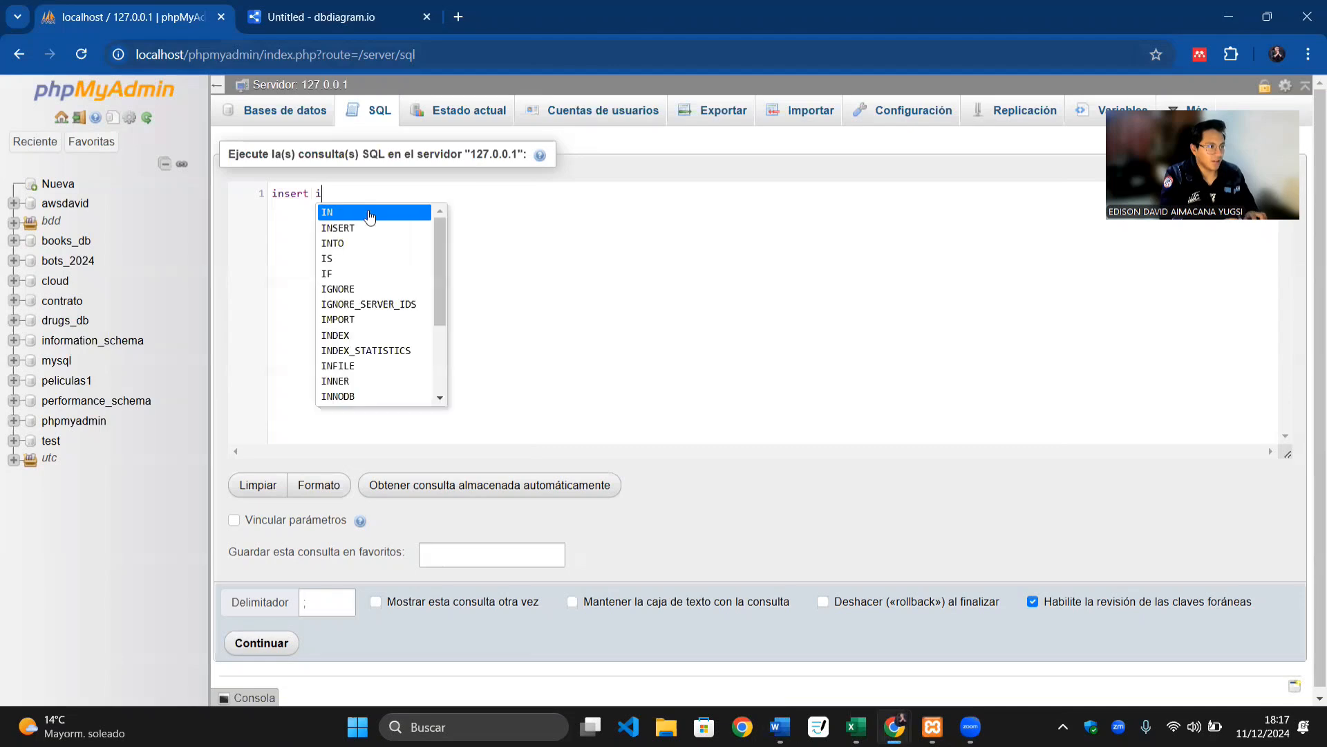
pyautogui.write('no')
pyautogui.press('BackSpace')
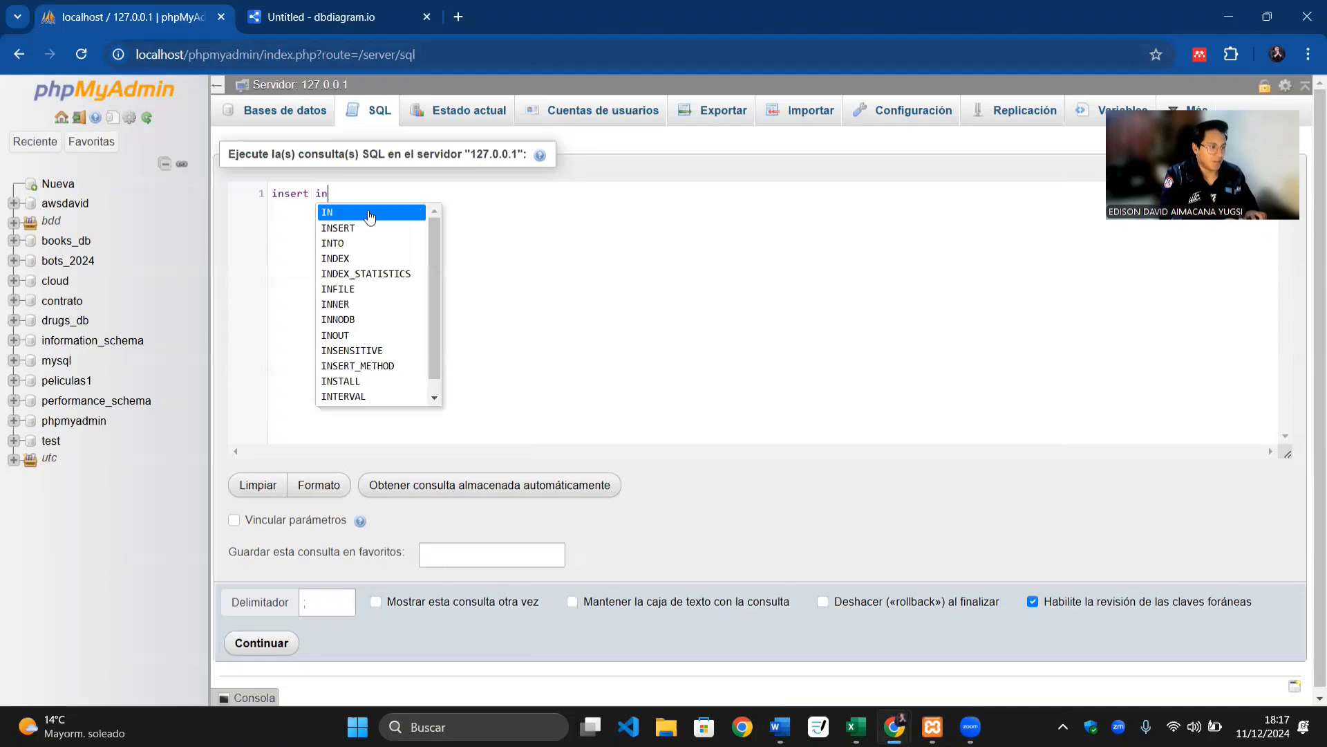
pyautogui.write('to ')
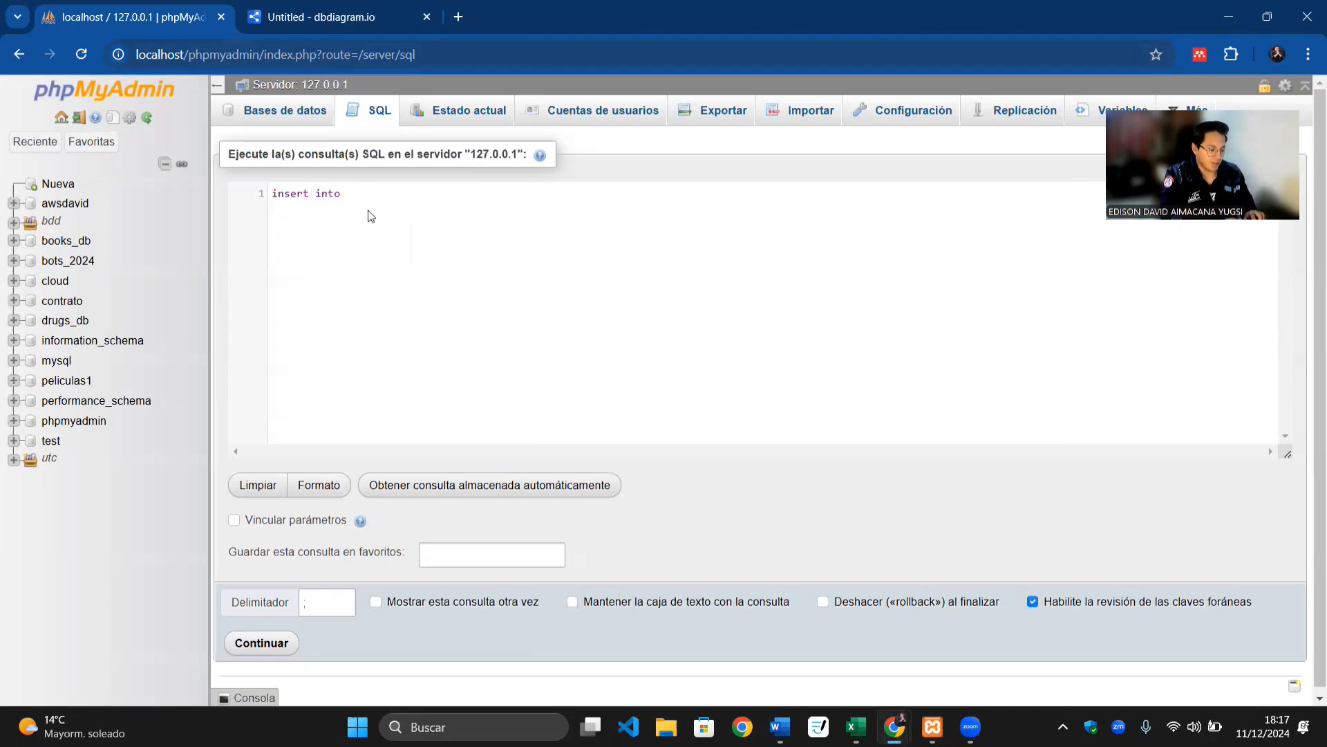
pyautogui.write('au')
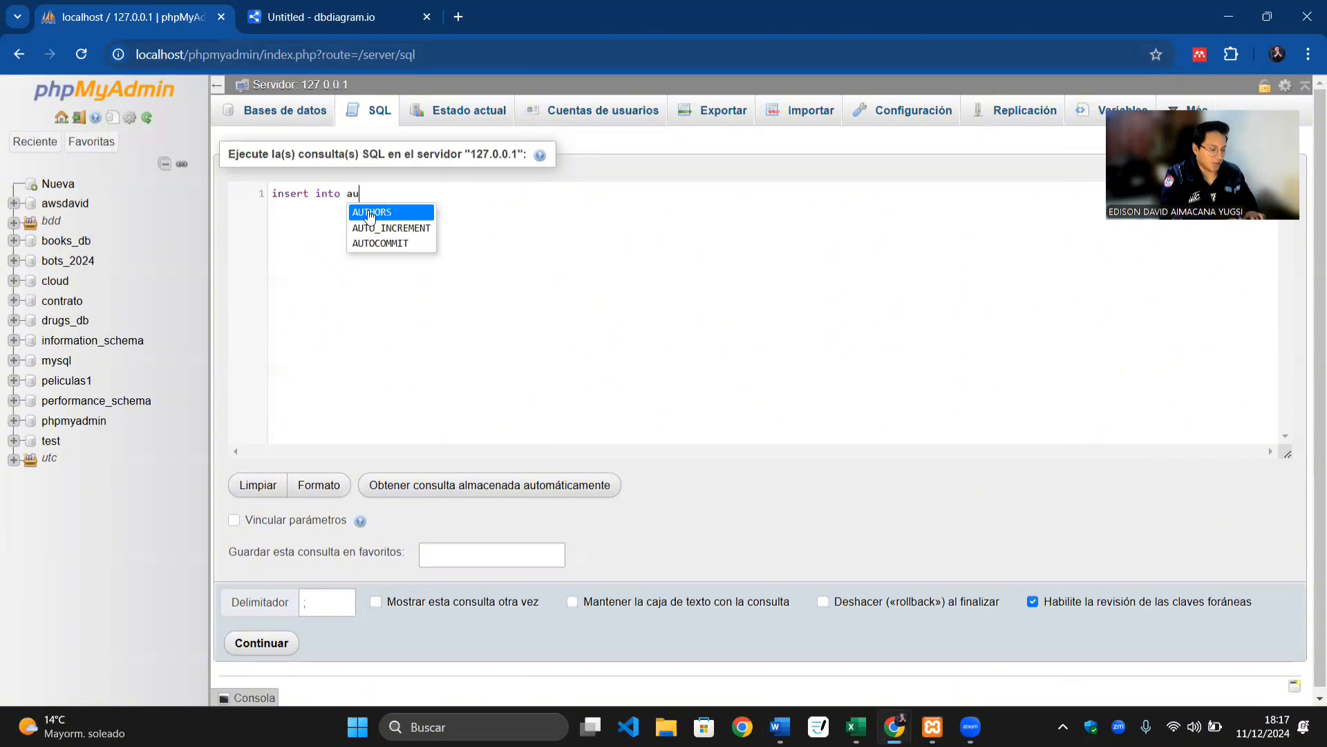
pyautogui.write('thot')
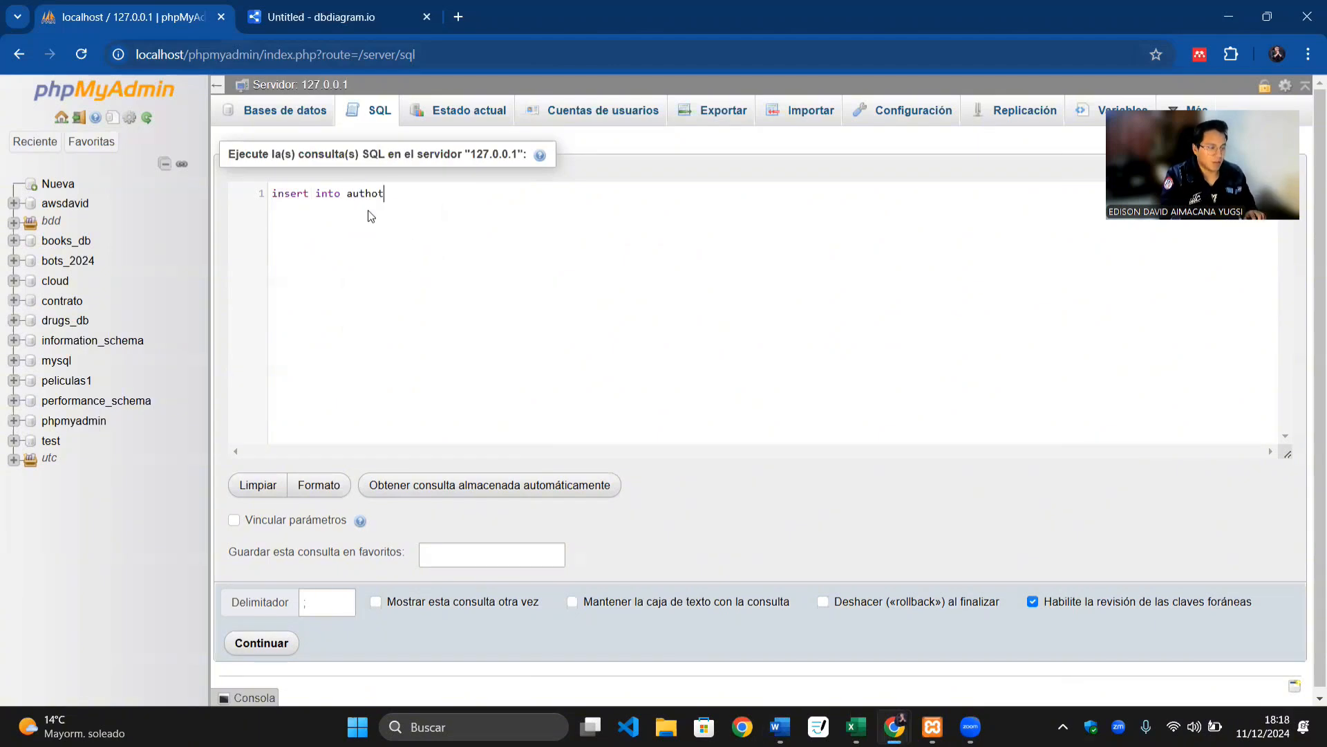
pyautogui.press('BackSpace')
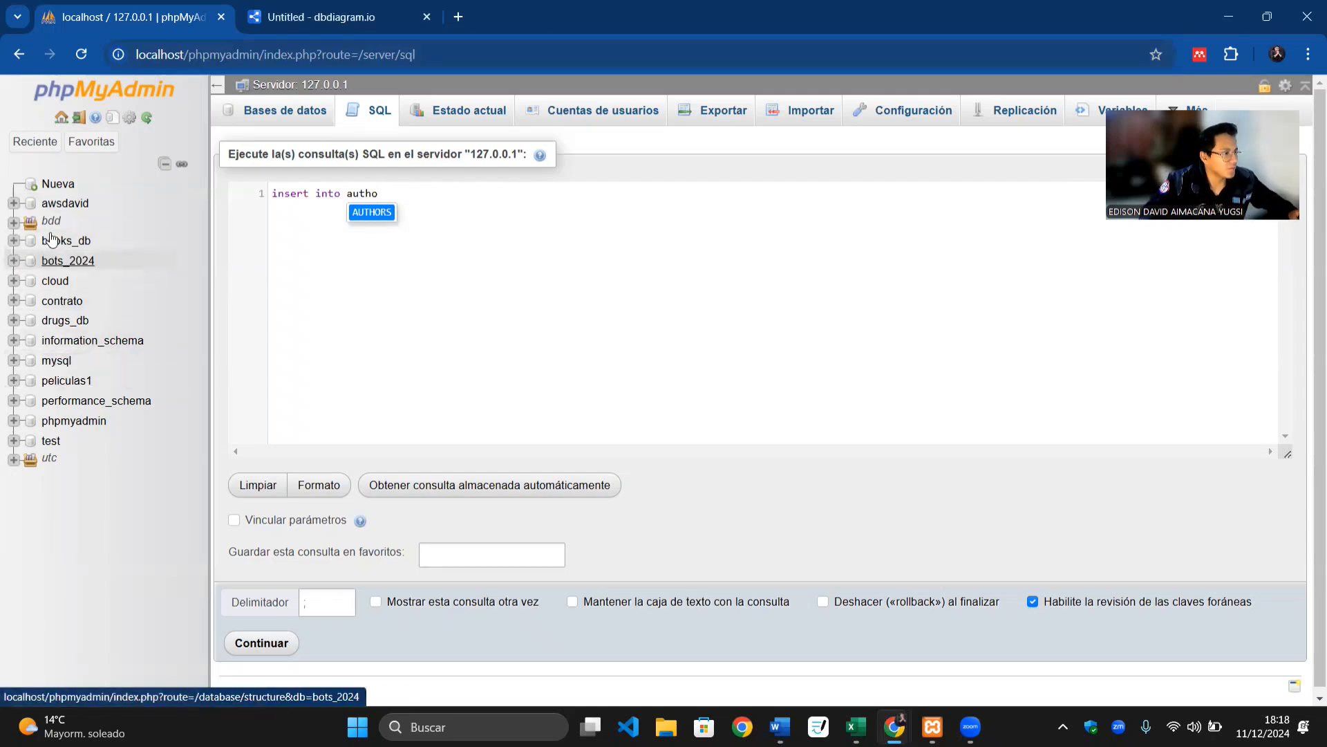
pyautogui.click(14, 240)
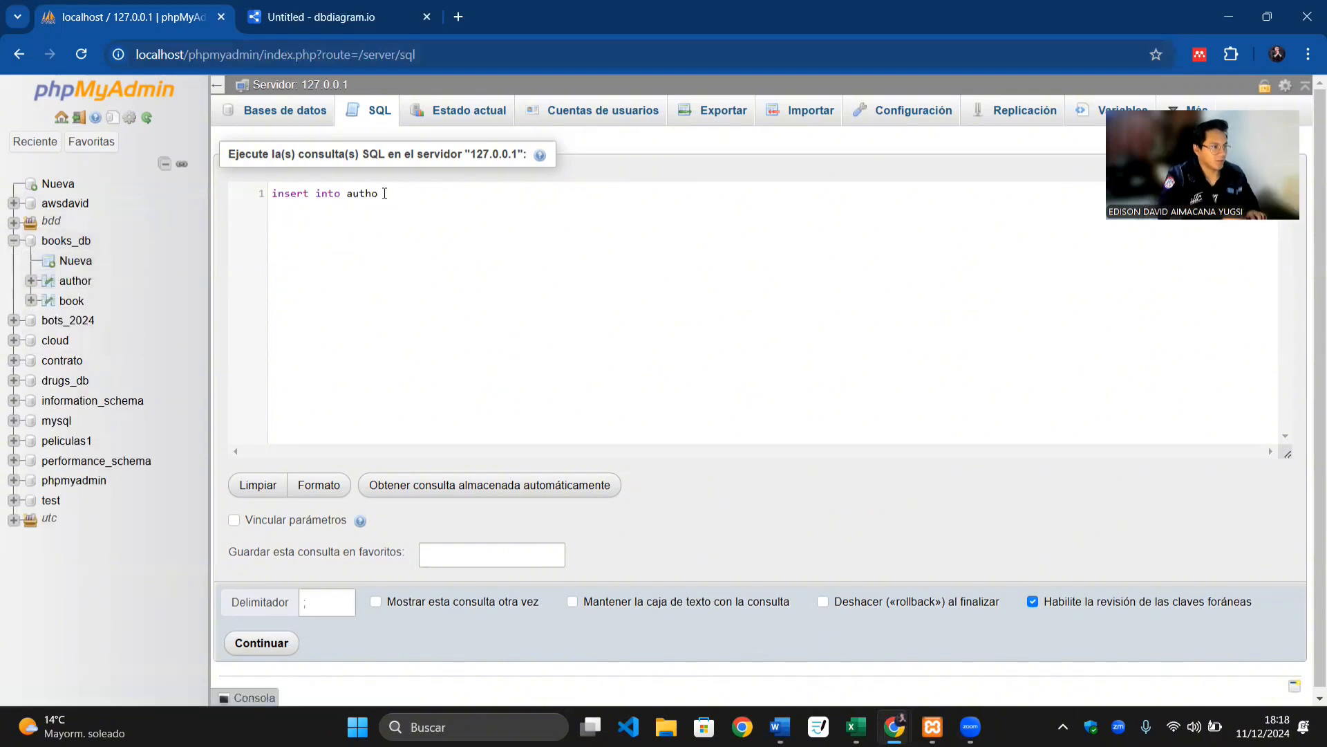
pyautogui.write('r')
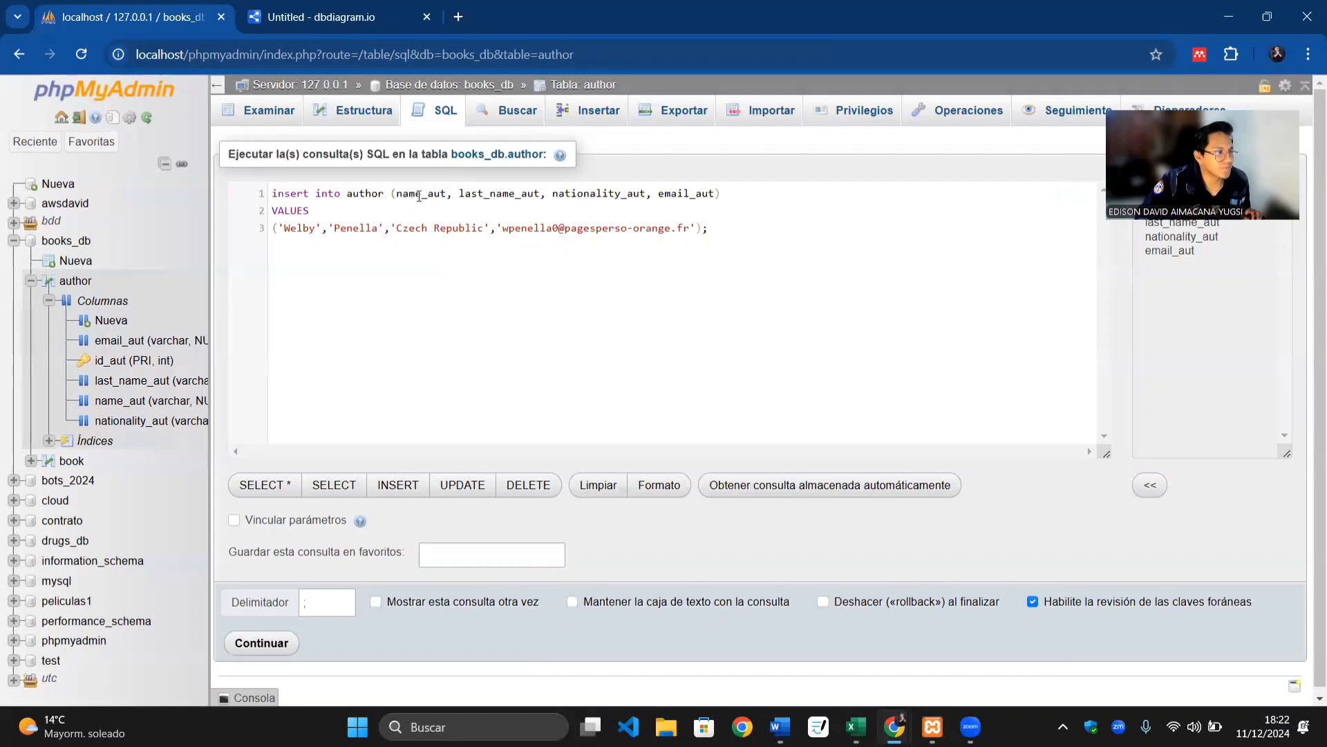
# Step: Remove the spaces before last_name_aut and nationality_aut in the insert statement's column list and select the VALUES clause with its row
pyautogui.click(462, 193)
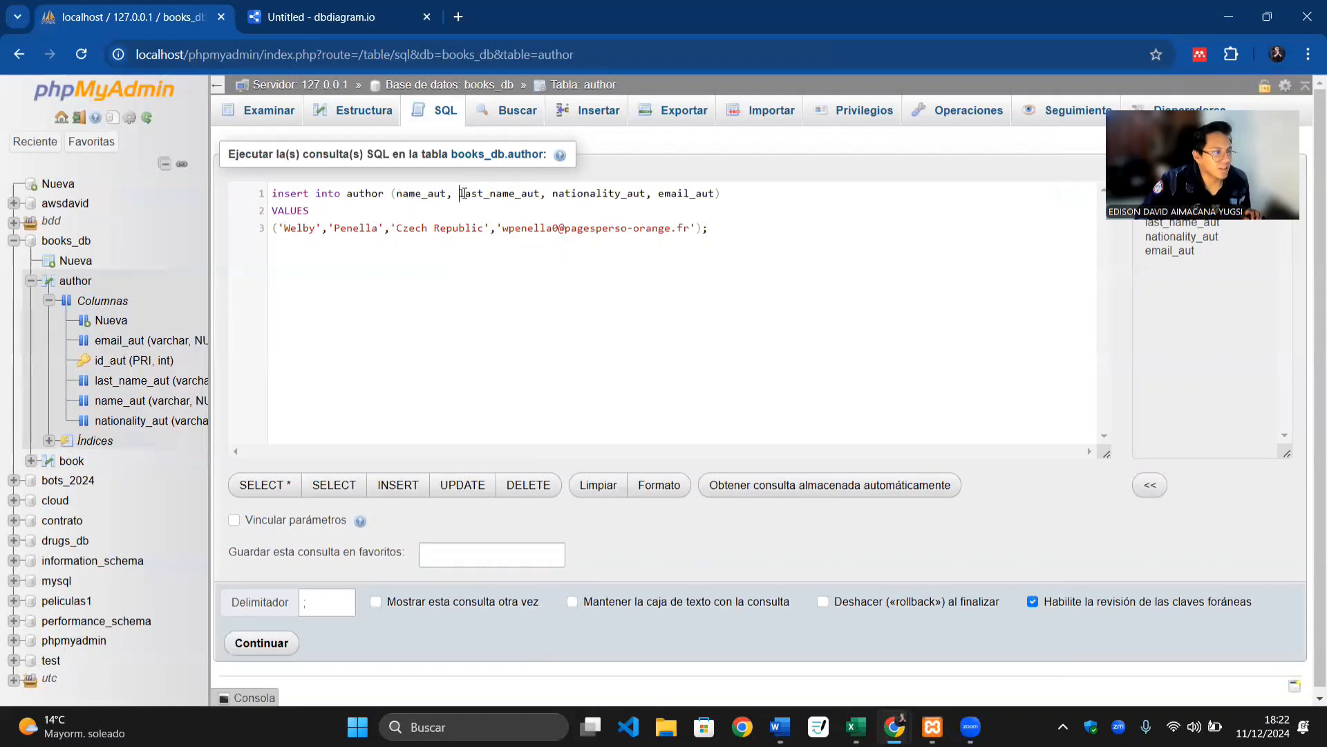
pyautogui.press('BackSpace')
pyautogui.click(543, 194)
pyautogui.press('BackSpace')
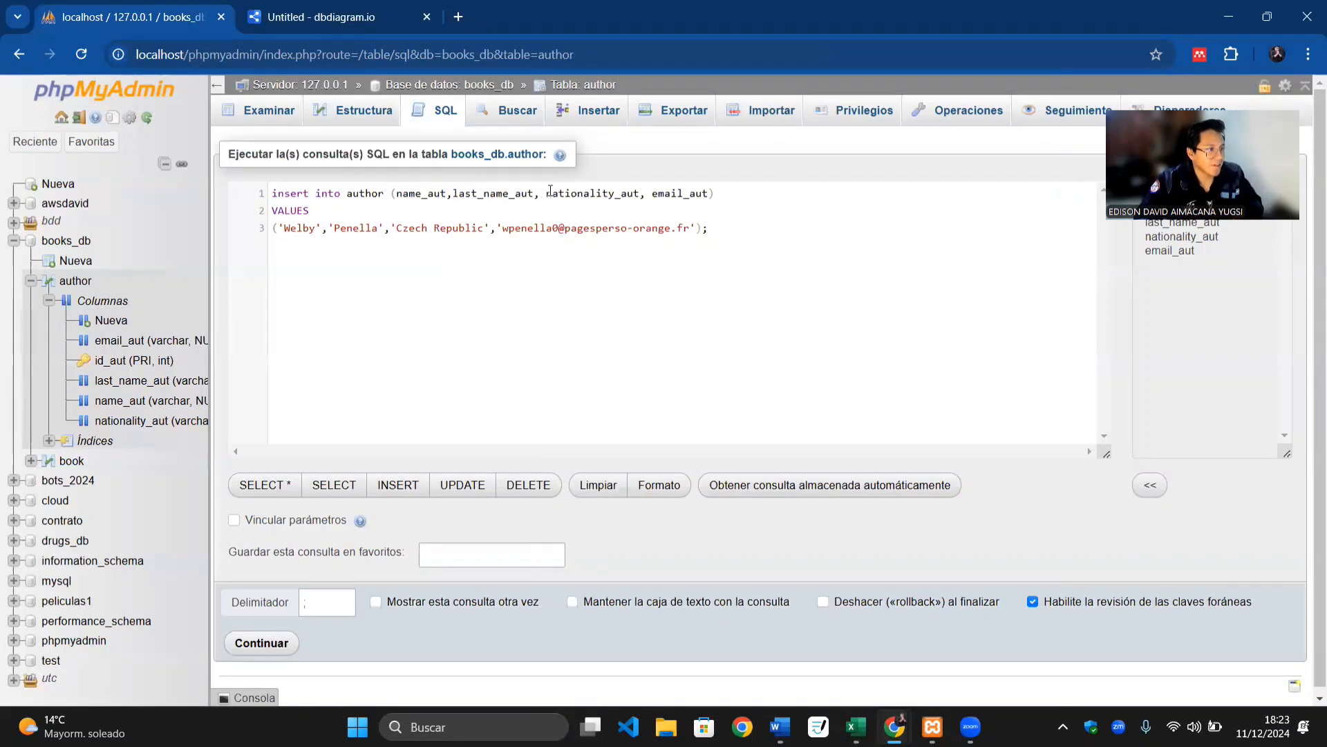
pyautogui.press('BackSpace')
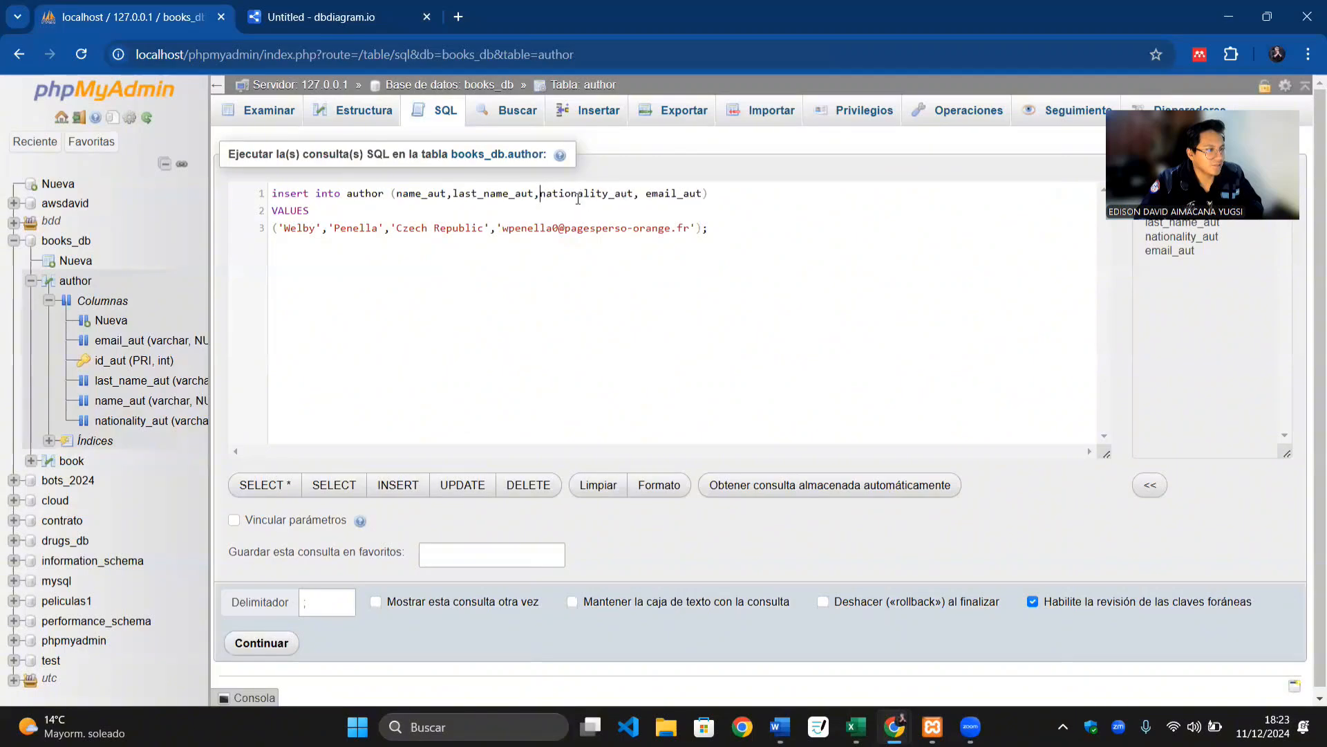
pyautogui.moveTo(735, 228); pyautogui.dragTo(271, 208)
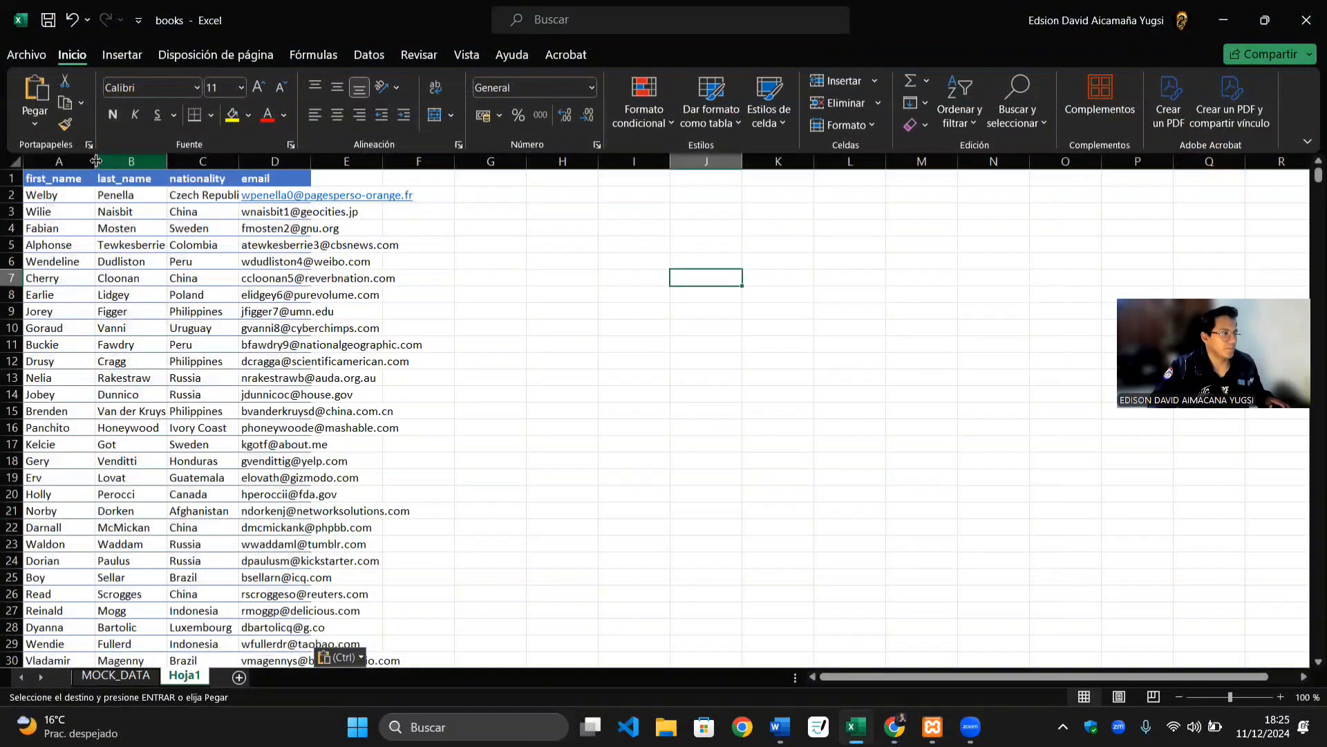
# Step: In the books workbook in Excel, autofit the first_name, last_name, nationality and email columns on sheet Hoja1
pyautogui.doubleClick(96, 162)
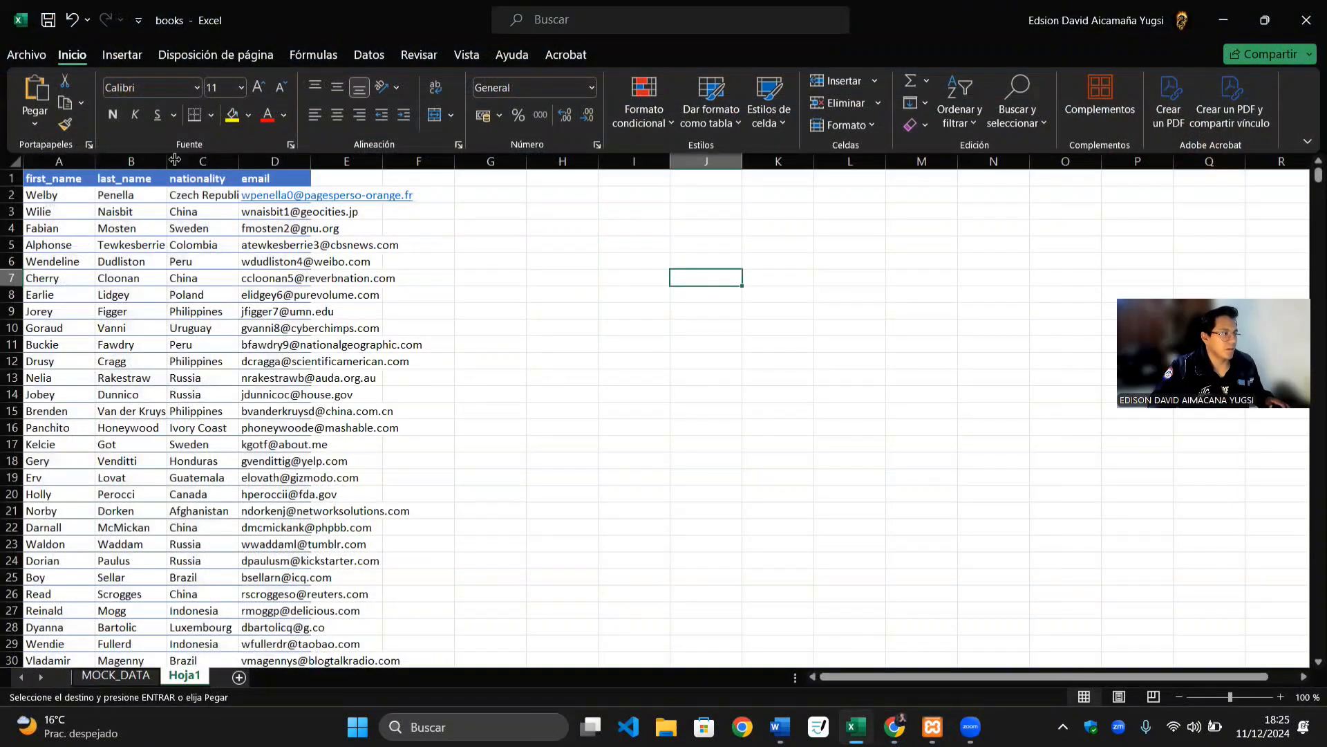
pyautogui.doubleClick(178, 161)
pyautogui.doubleClick(264, 161)
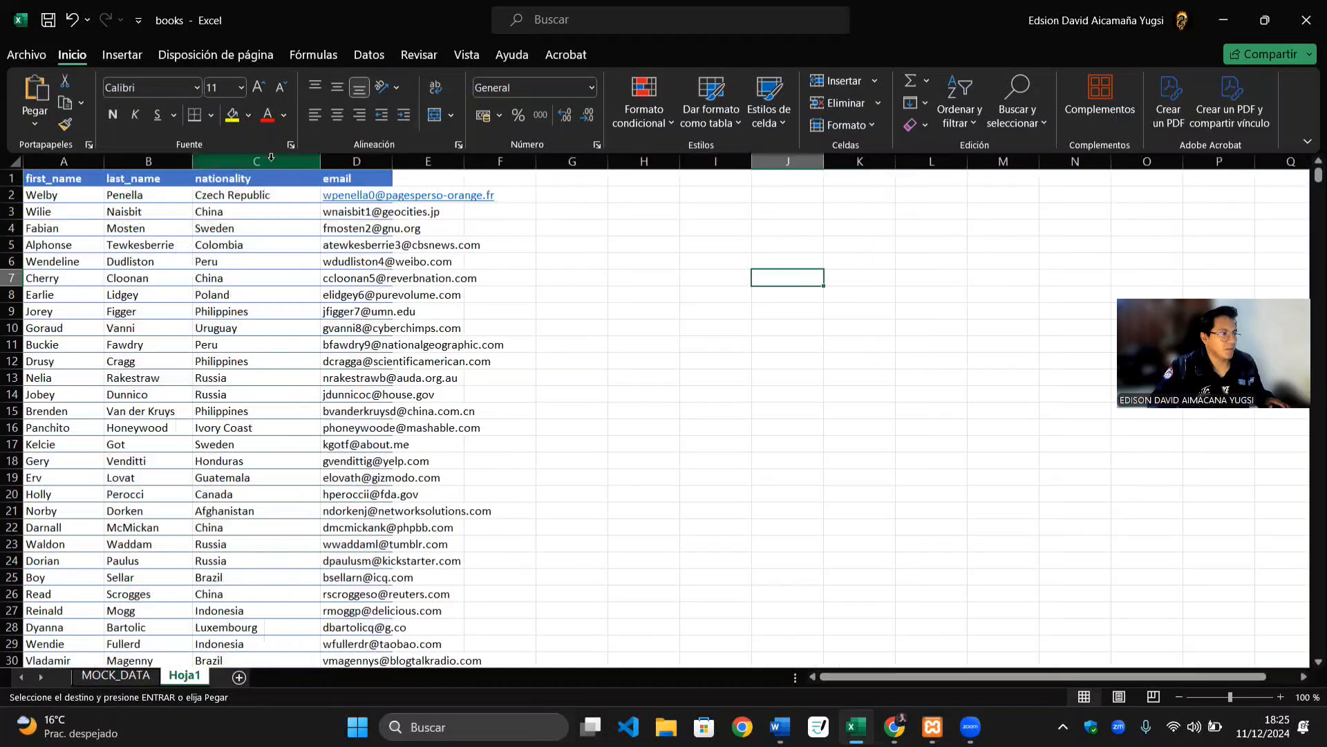
pyautogui.doubleClick(392, 160)
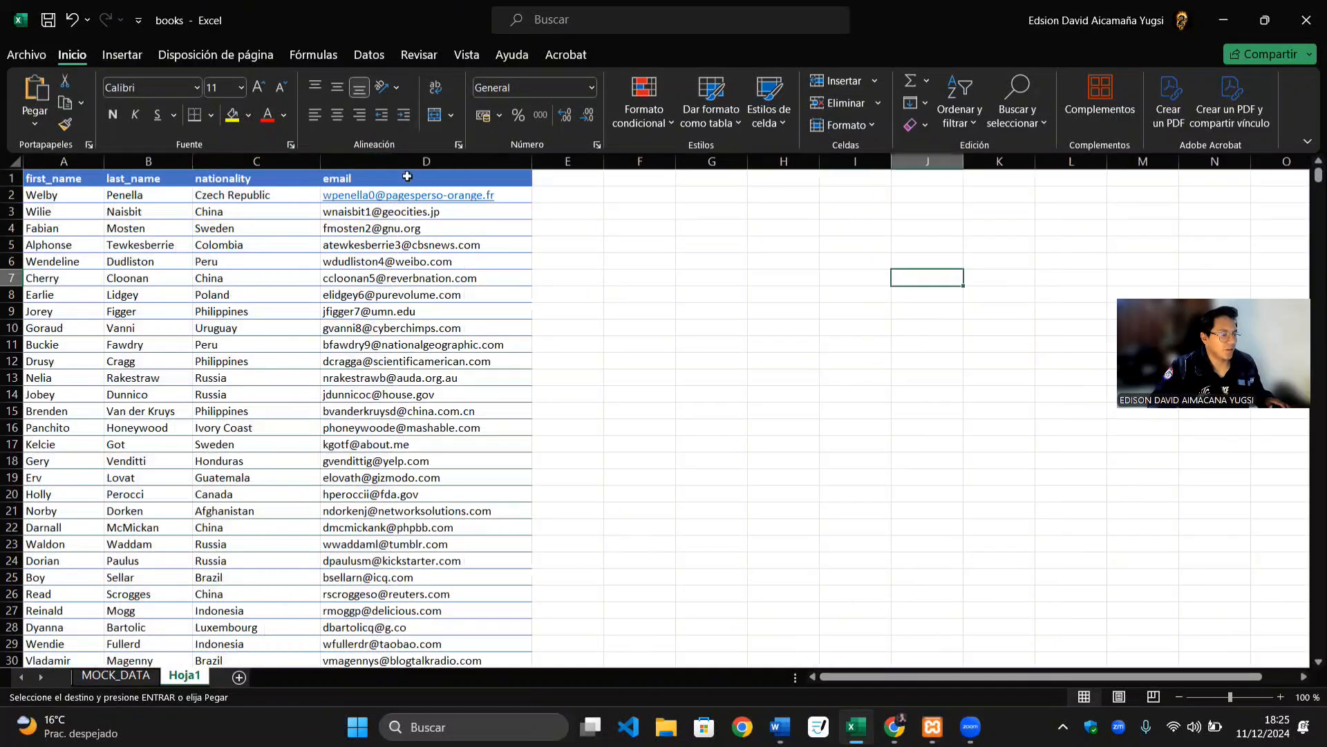
pyautogui.click(567, 193)
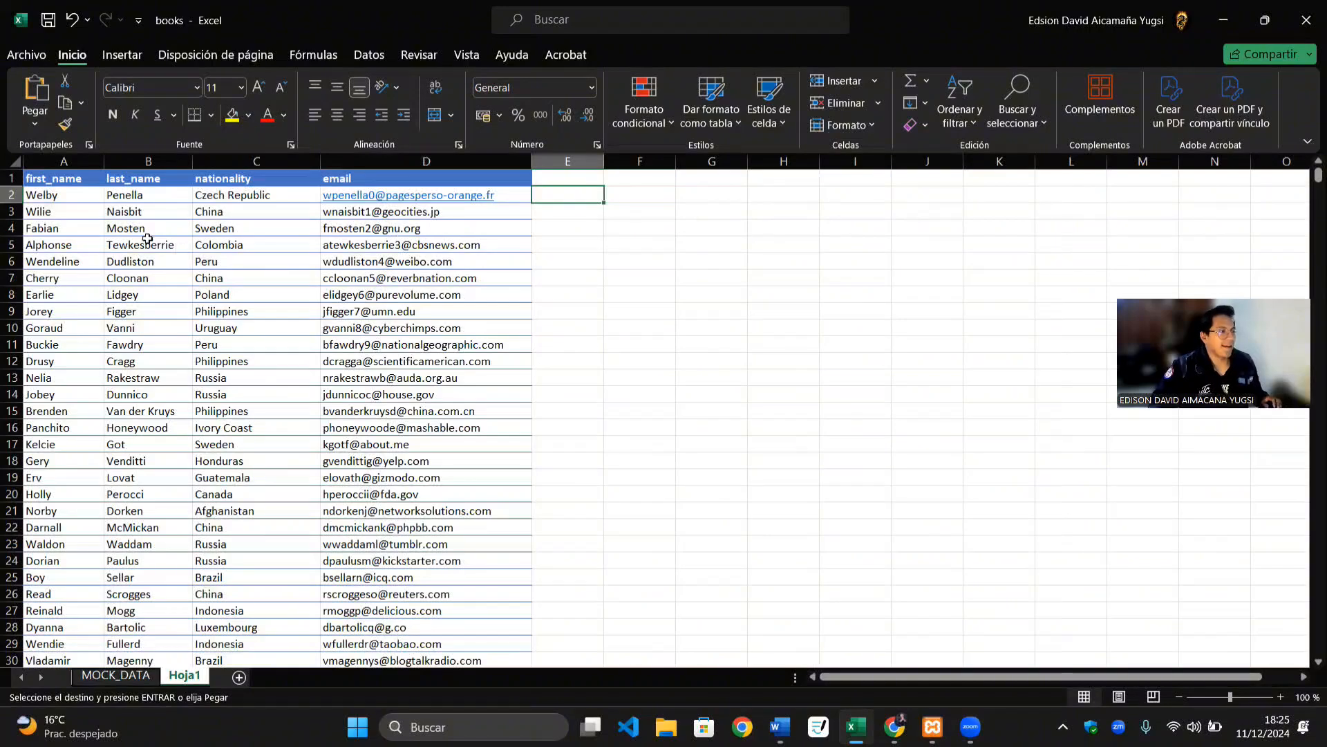
pyautogui.click(68, 161)
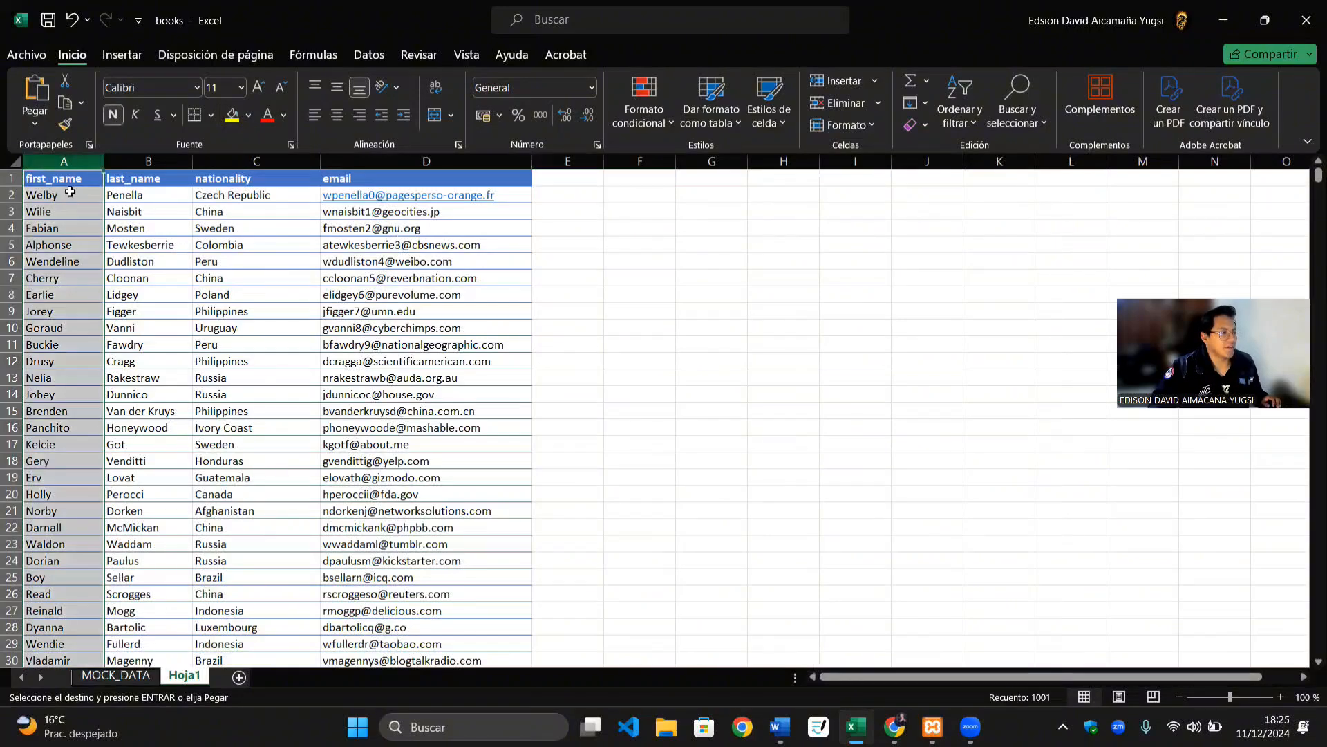
pyautogui.rightClick(76, 161)
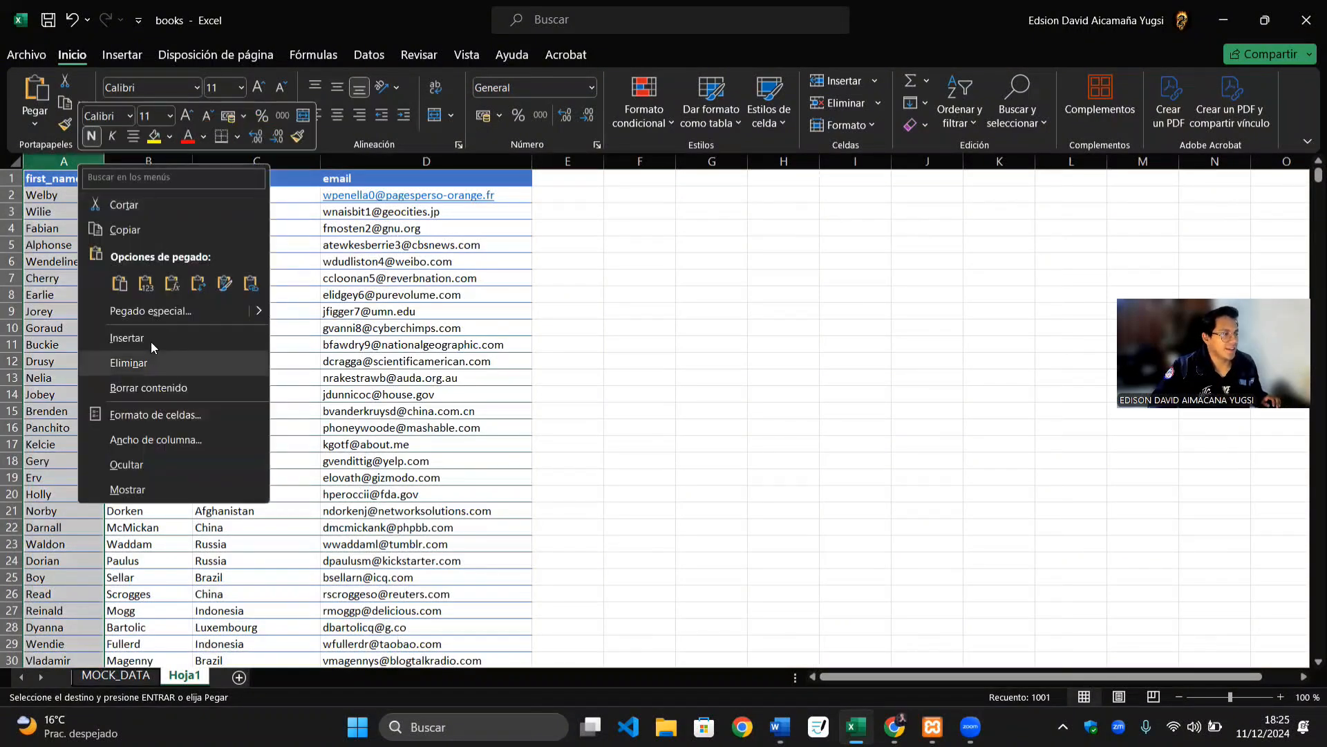
pyautogui.click(151, 342)
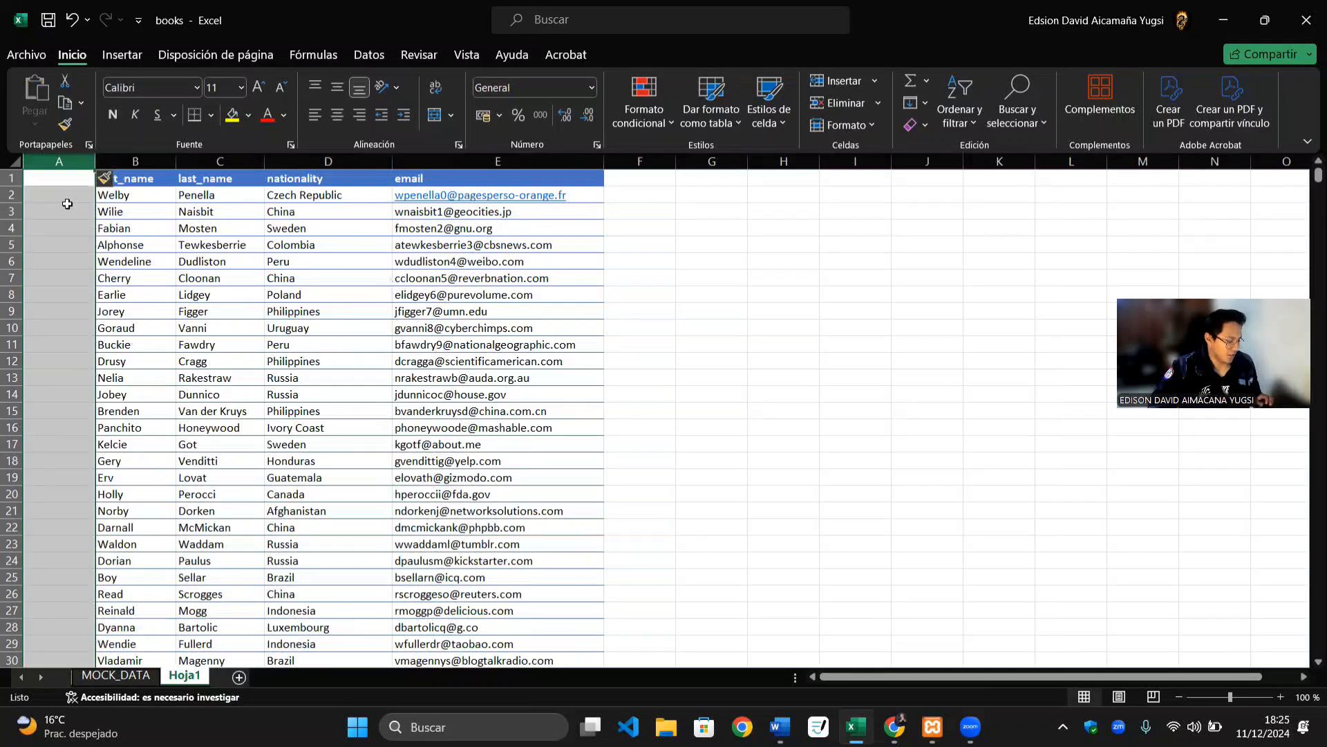
pyautogui.hotkey('ctrl', 'c')
pyautogui.hotkey('ctrl', 'z')
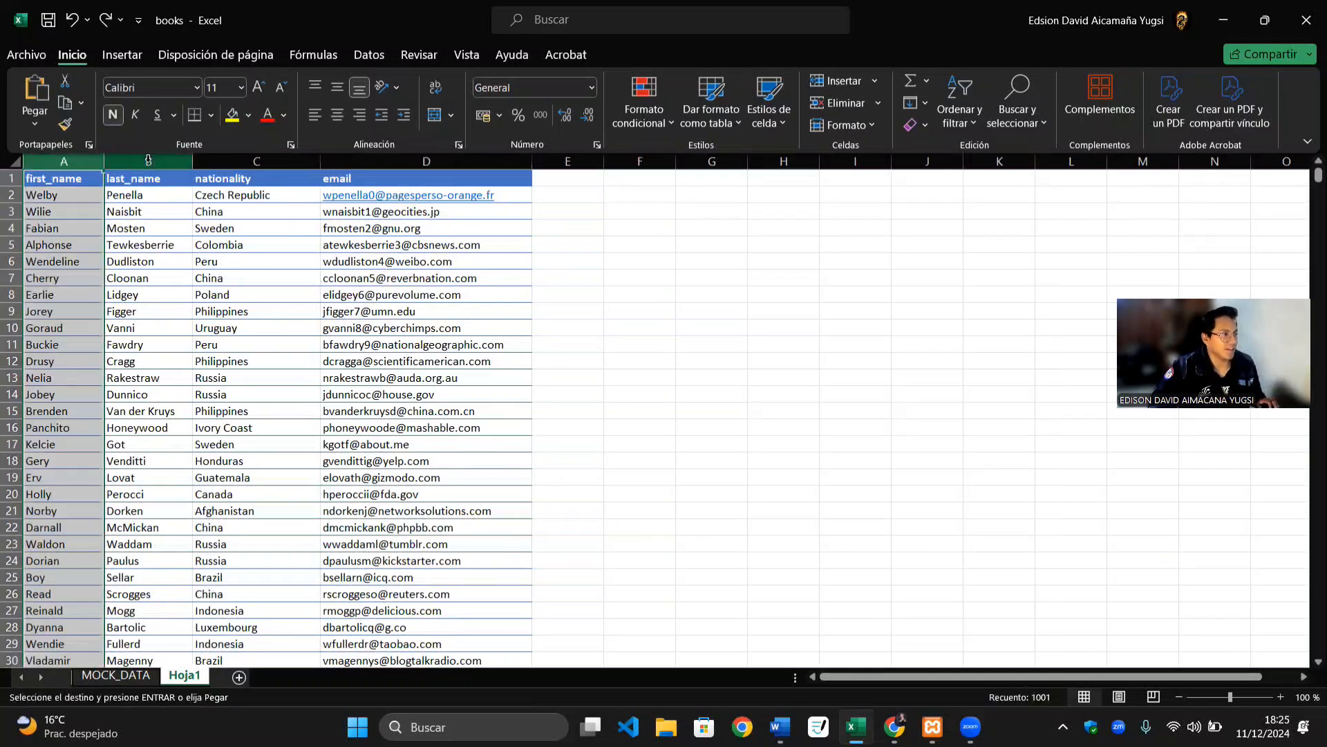
# Step: Insert a blank column between first_name and last_name on sheet Hoja1 and select its first data cell, B2
pyautogui.rightClick(148, 160)
pyautogui.click(246, 338)
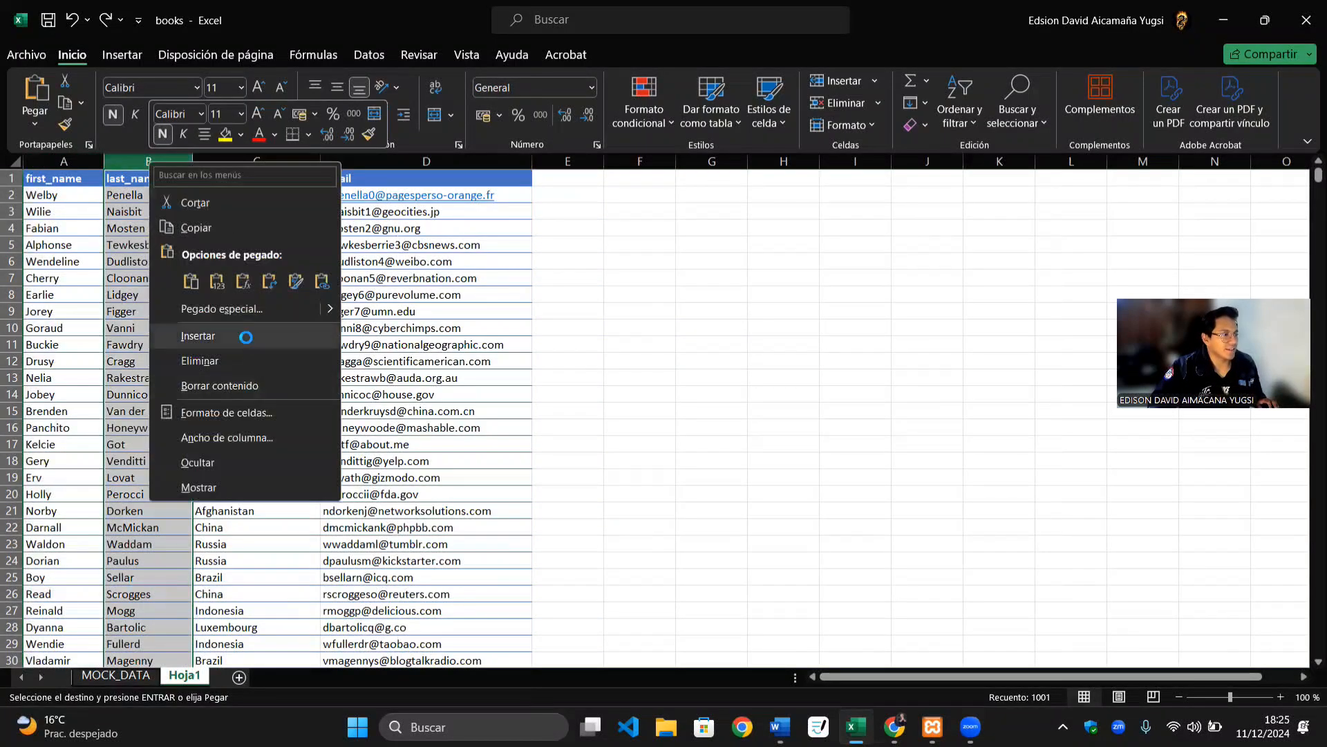
pyautogui.click(147, 197)
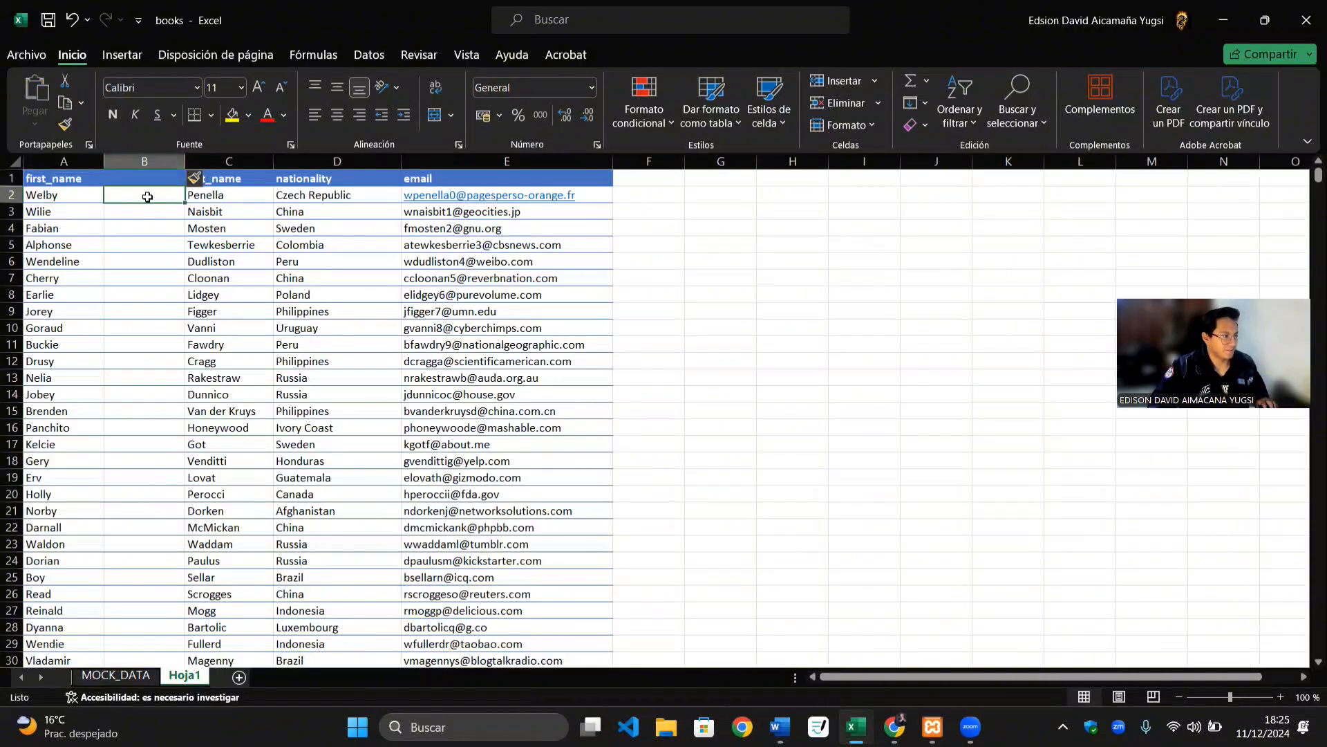
# Step: Enter the formula =CONCAT("'";A2;"'") in B2 to wrap the first name in single quotes
pyautogui.doubleClick(148, 197)
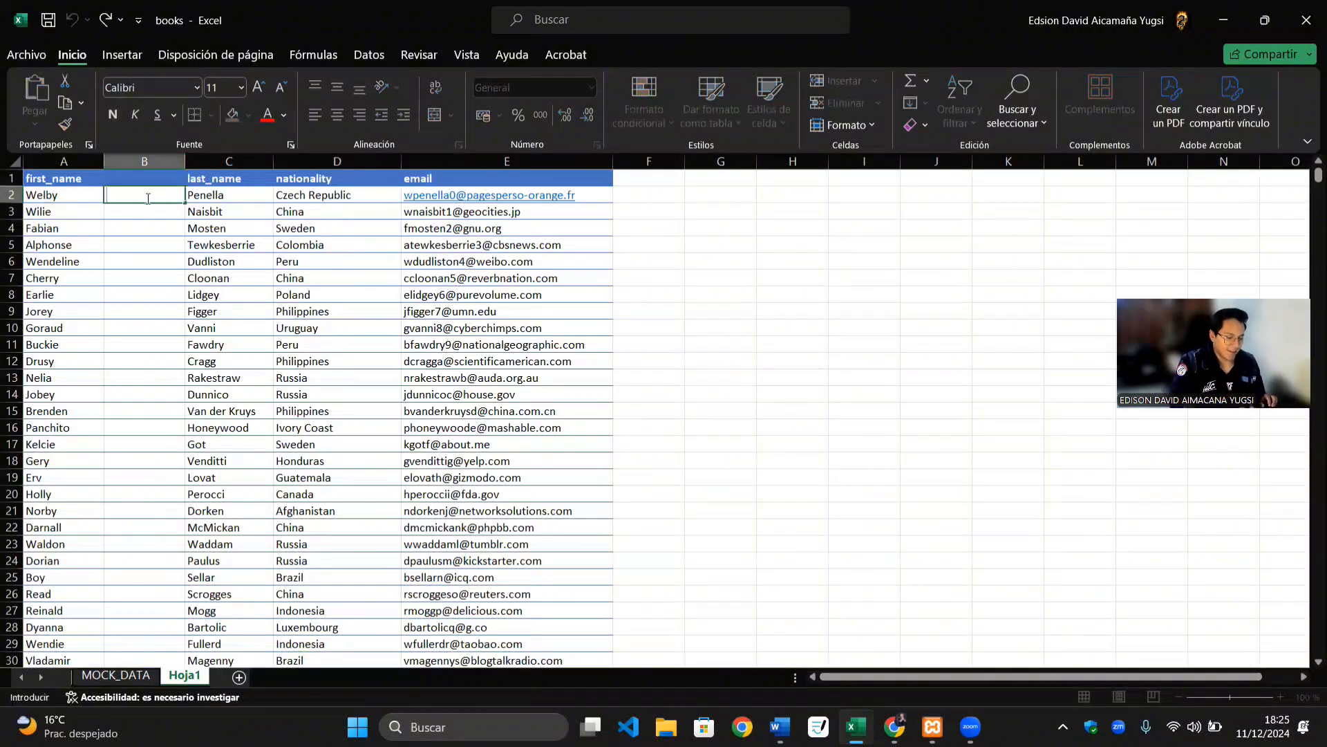
pyautogui.write('=c')
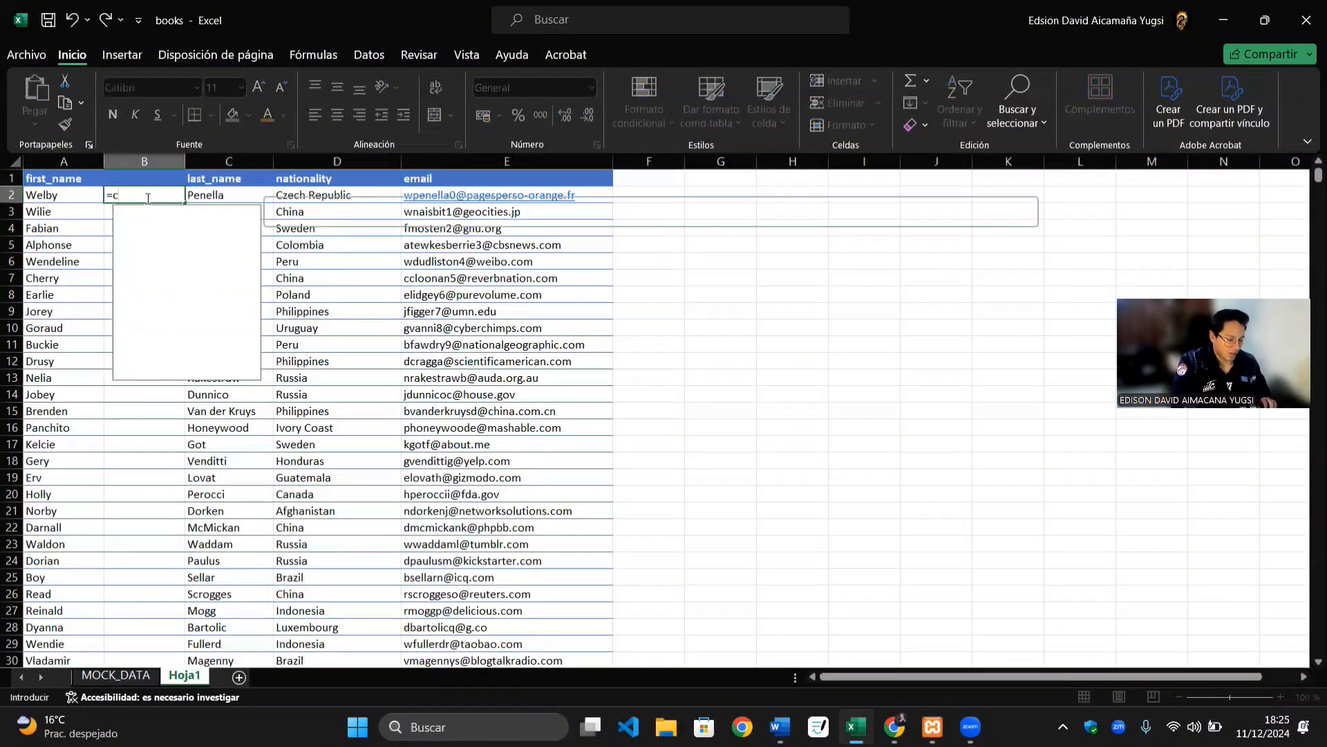
pyautogui.write('oncat')
pyautogui.press('Tab')
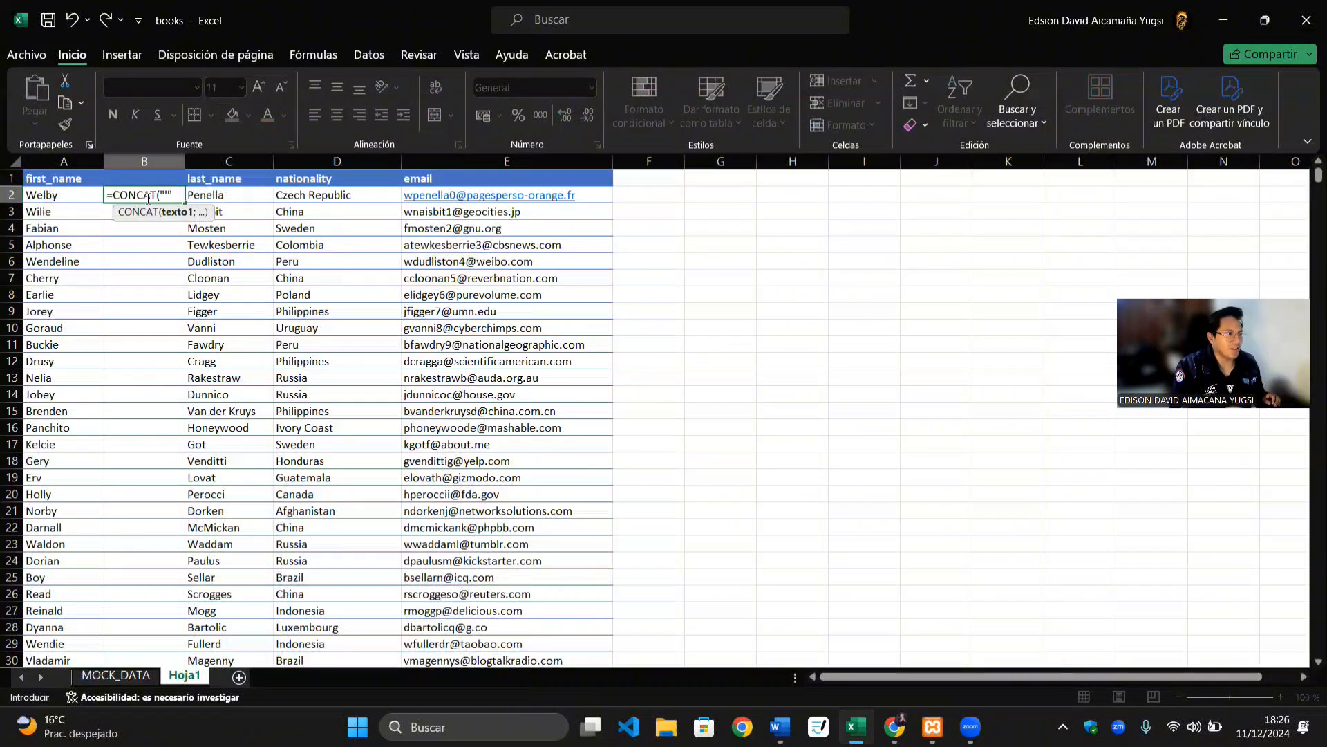
pyautogui.write(';')
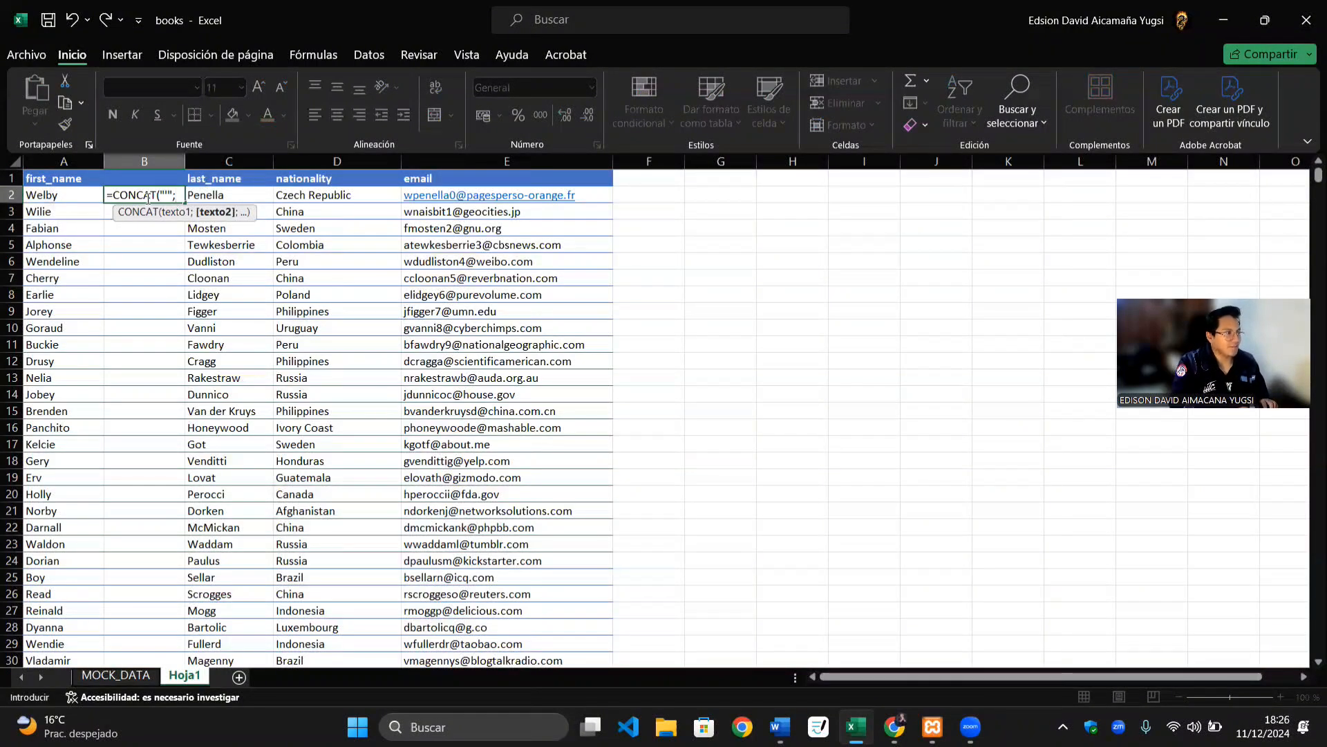
pyautogui.click(57, 195)
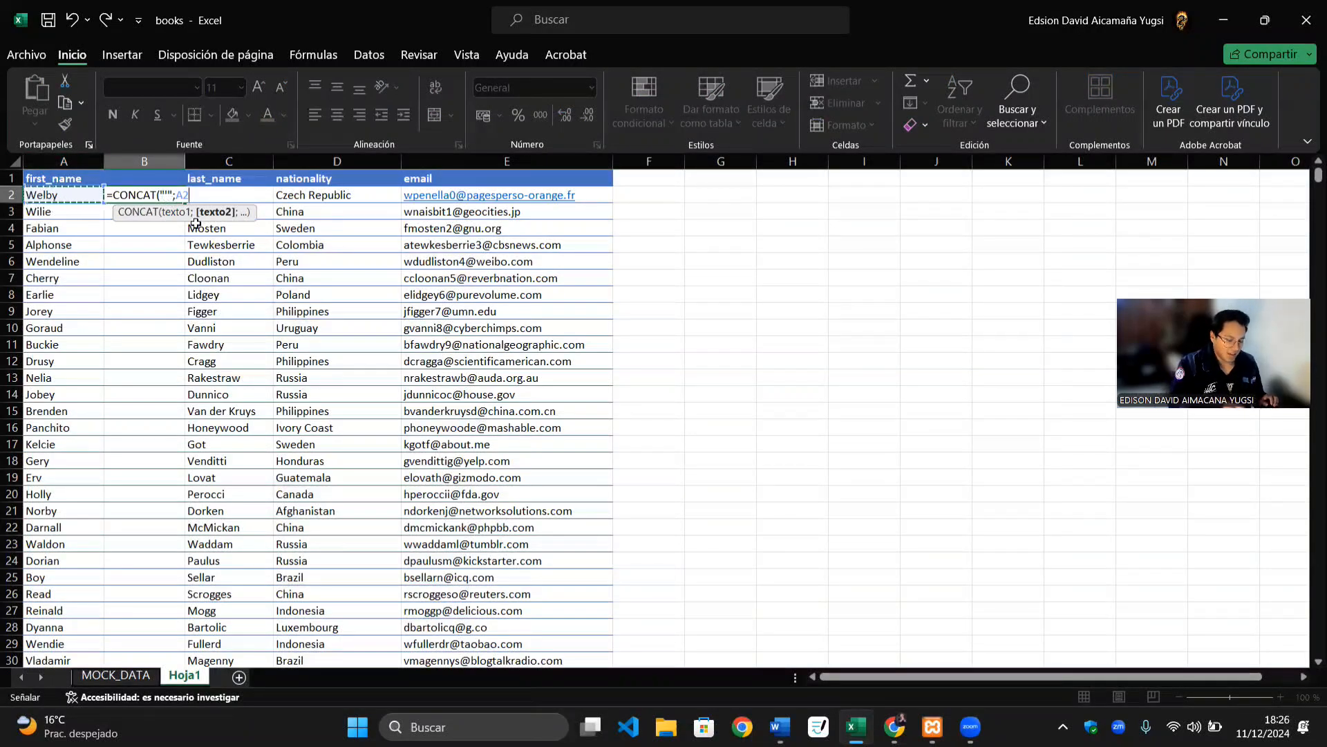
pyautogui.write(';')
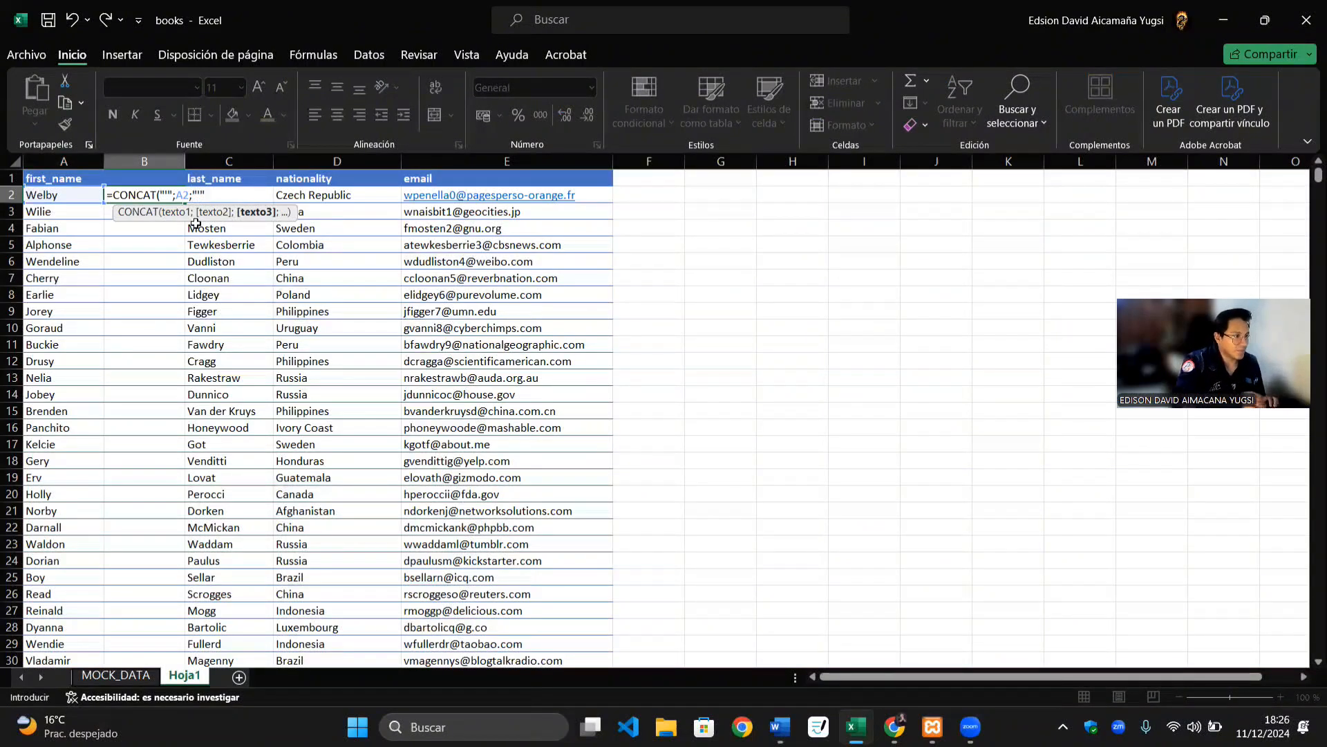
pyautogui.write('"\'"')
pyautogui.press('Return')
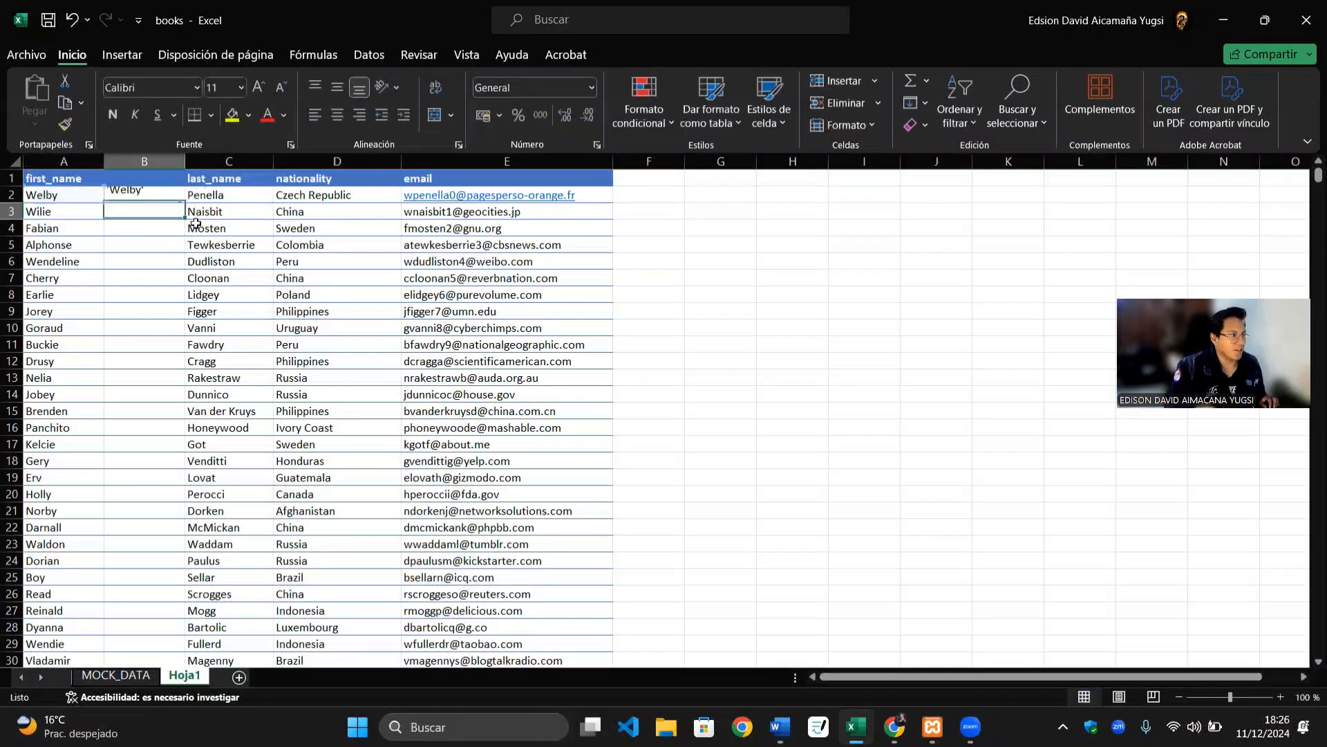
# Step: Give the new column B the header name in cell B1
pyautogui.click(143, 197)
pyautogui.click(143, 177)
pyautogui.doubleClick(143, 177)
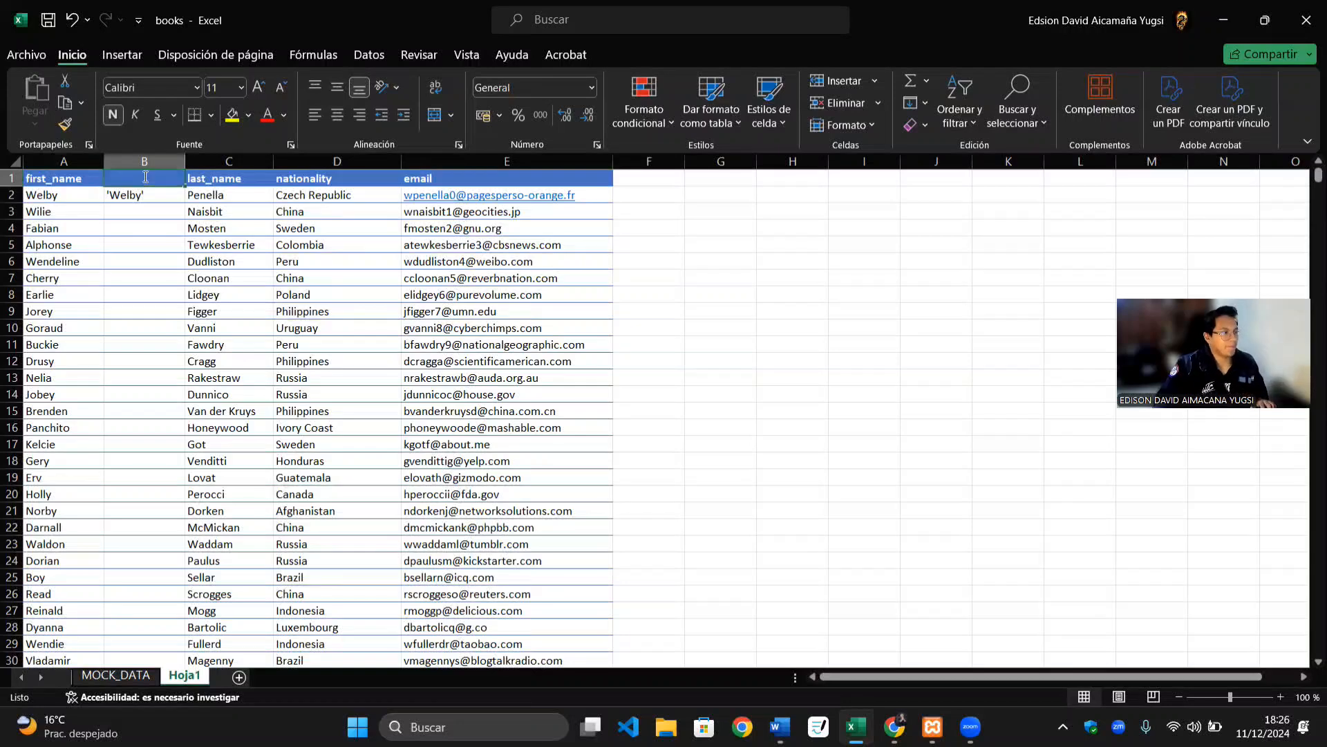
pyautogui.write('name')
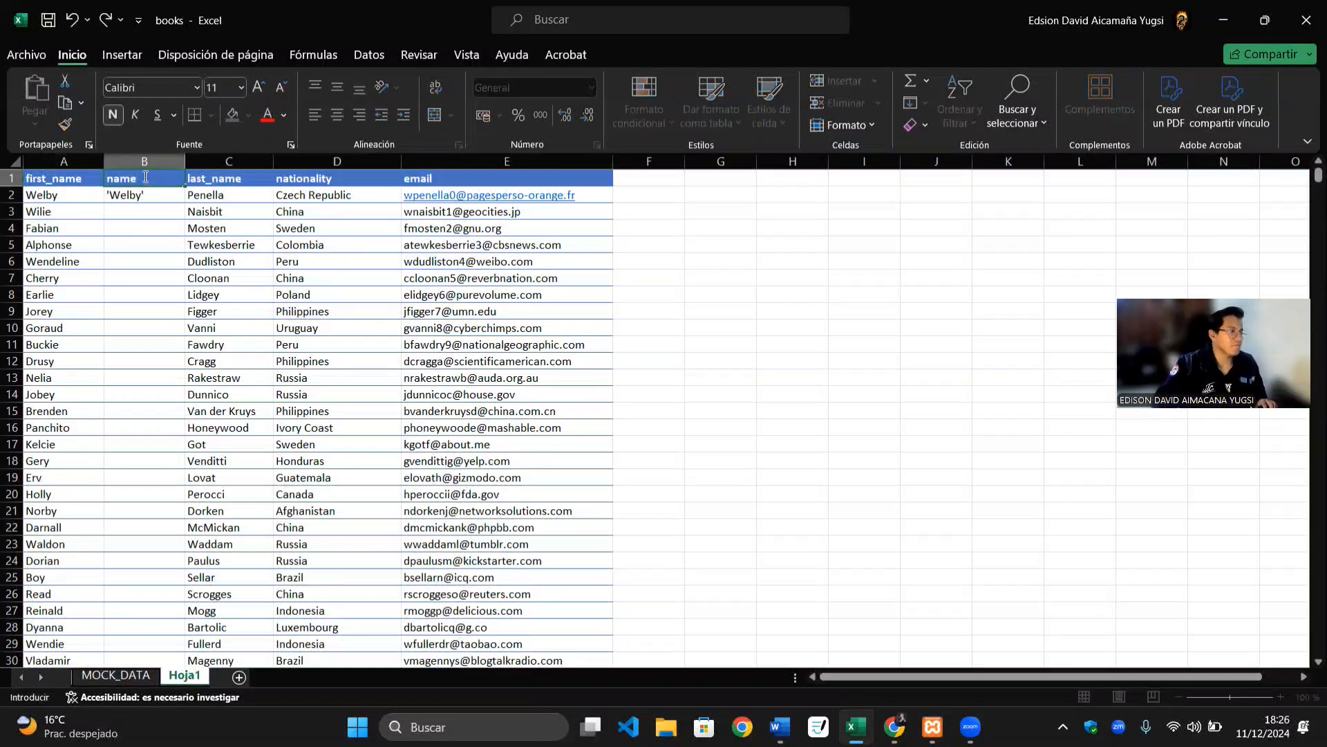
pyautogui.click(49, 195)
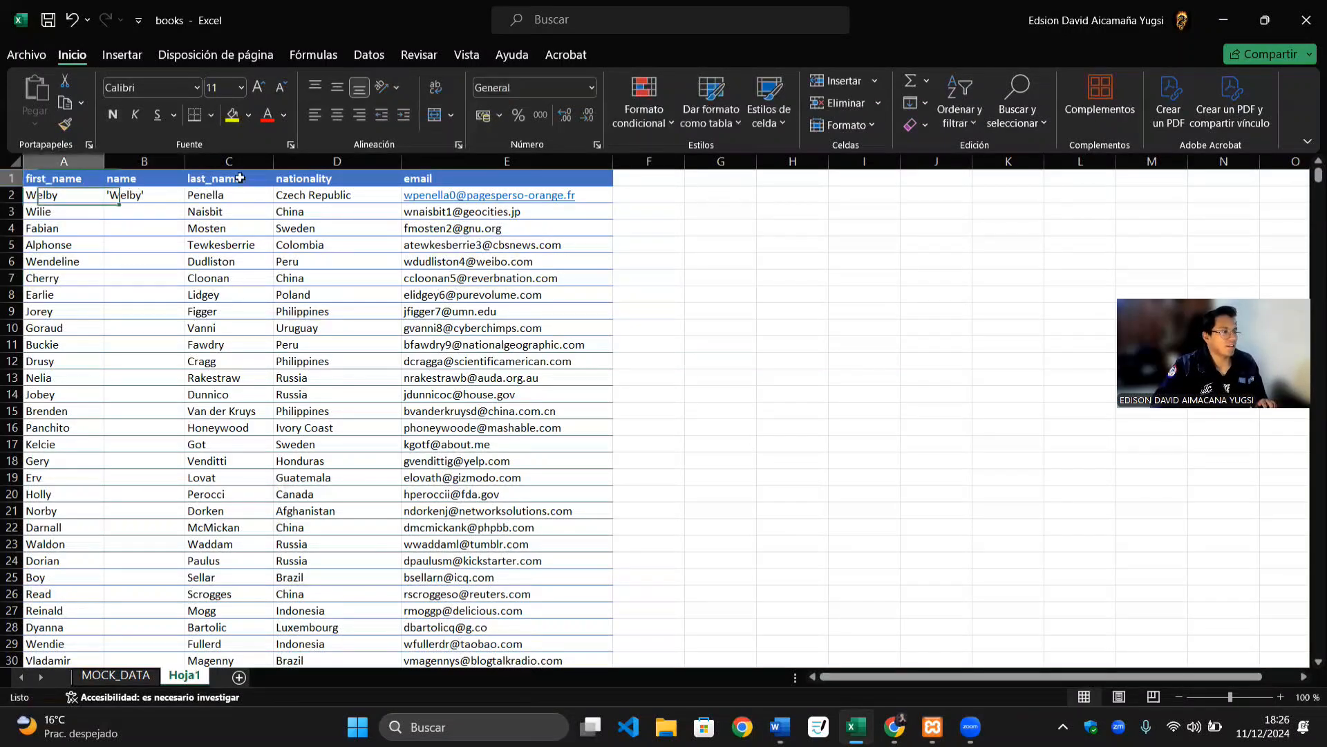
# Step: Select the whole data range from first_name to email and format it as a table with headers
pyautogui.moveTo(240, 178); pyautogui.dragTo(553, 185)
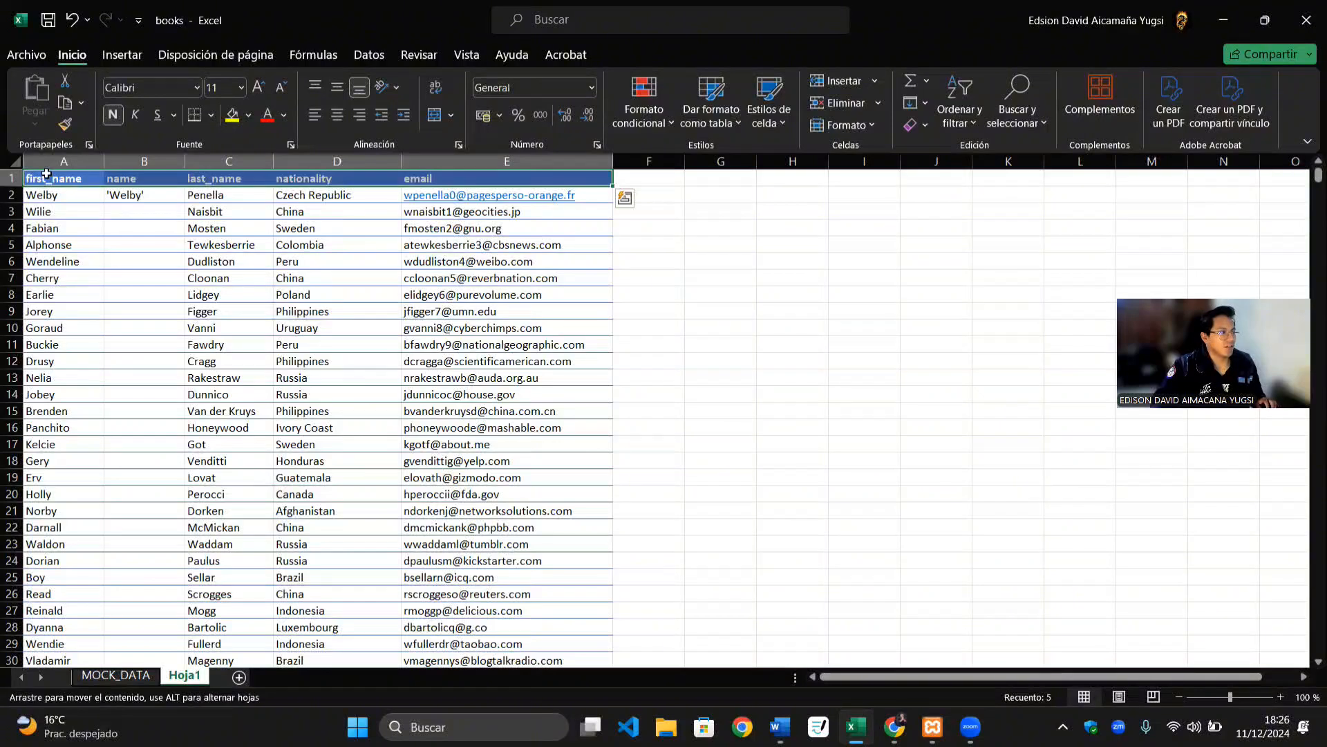
pyautogui.moveTo(49, 179); pyautogui.dragTo(504, 178)
pyautogui.click(806, 311)
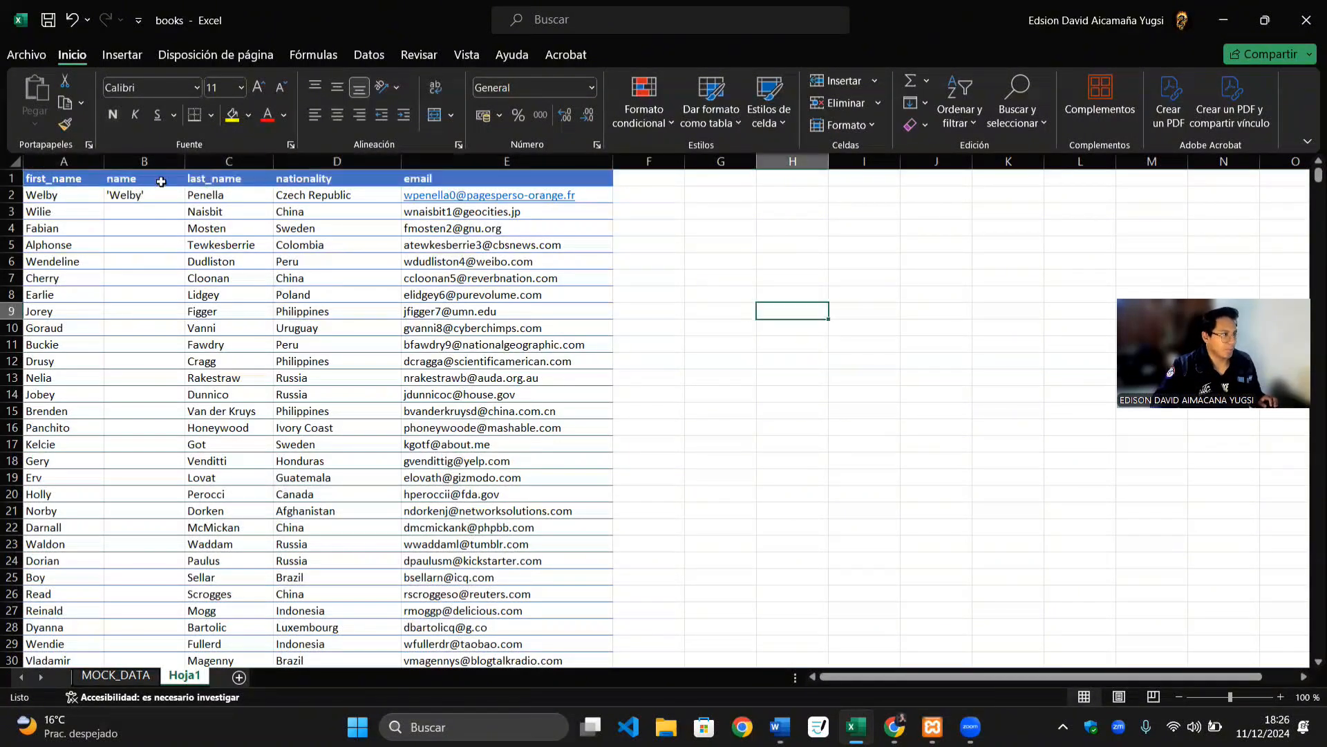
pyautogui.click(71, 177)
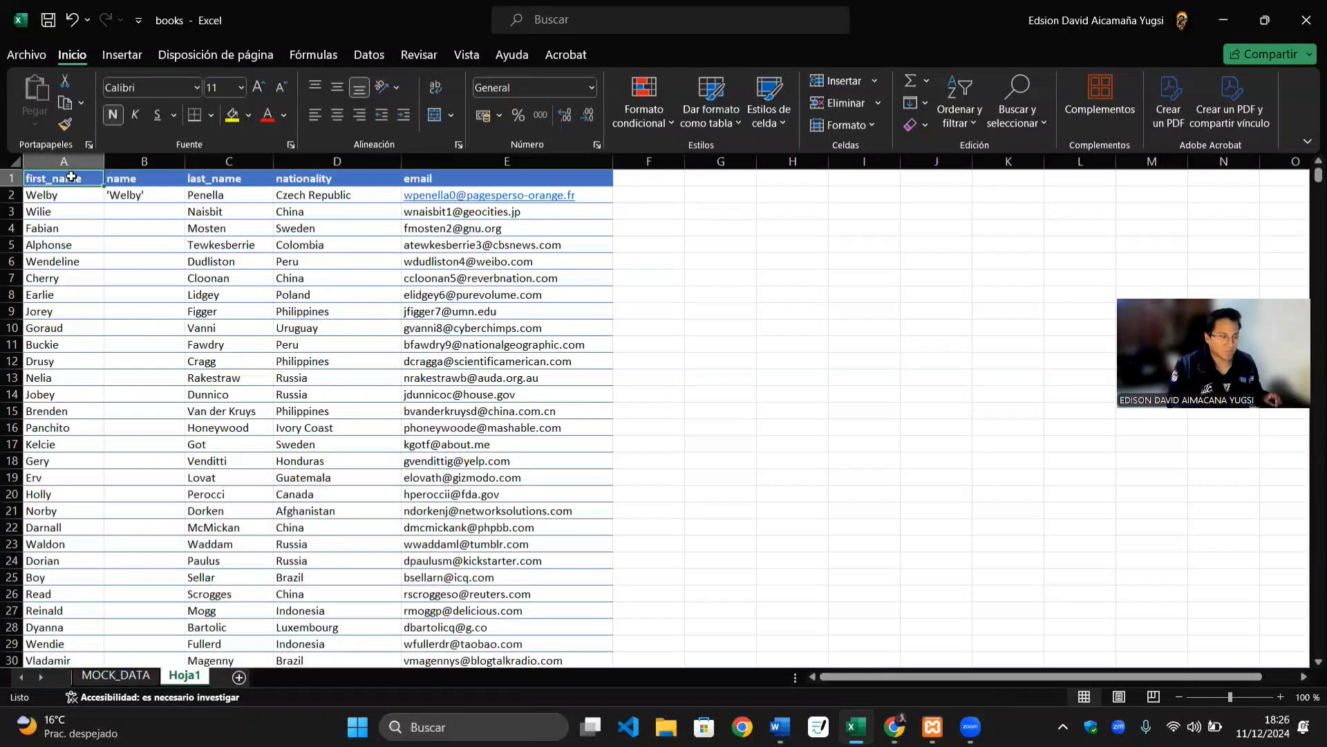
pyautogui.hotkey('ctrl', 'shift', 'Right')
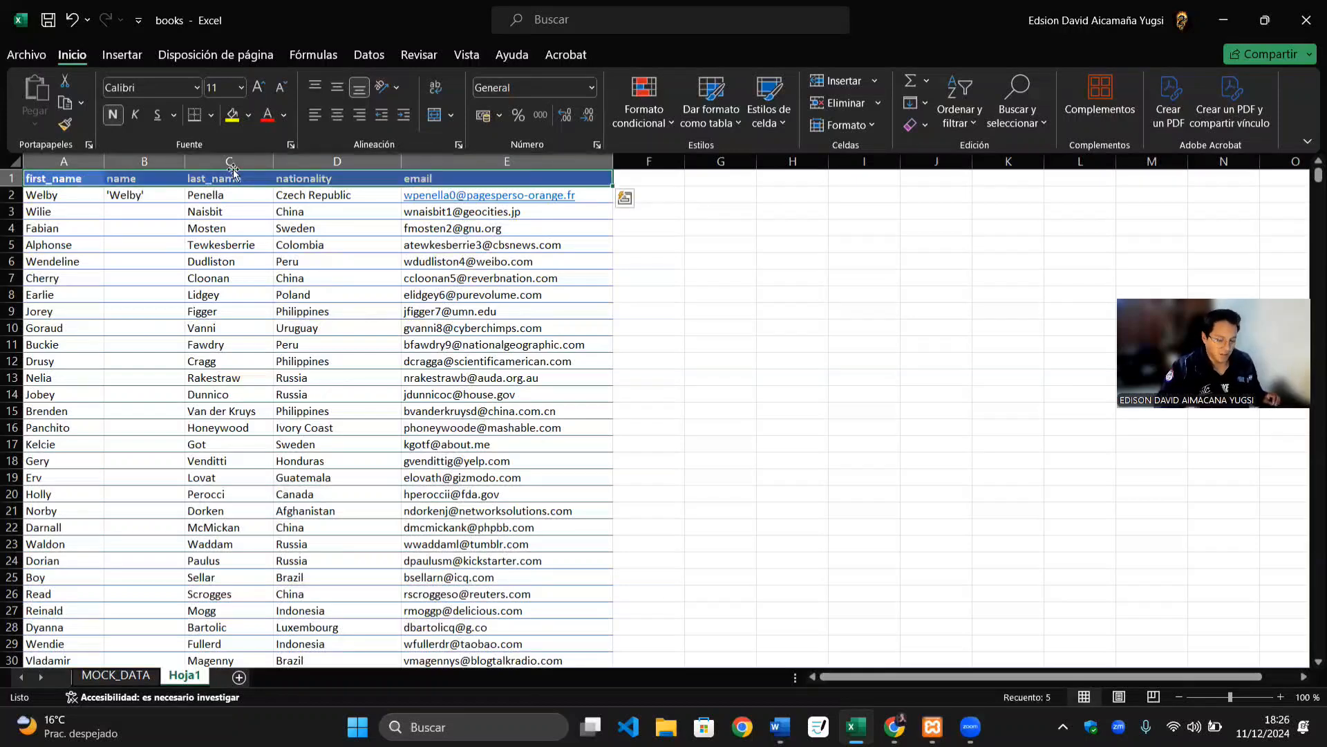
pyautogui.hotkey('ctrl', 'shift', 'Down')
pyautogui.scroll(15, 428, 339)
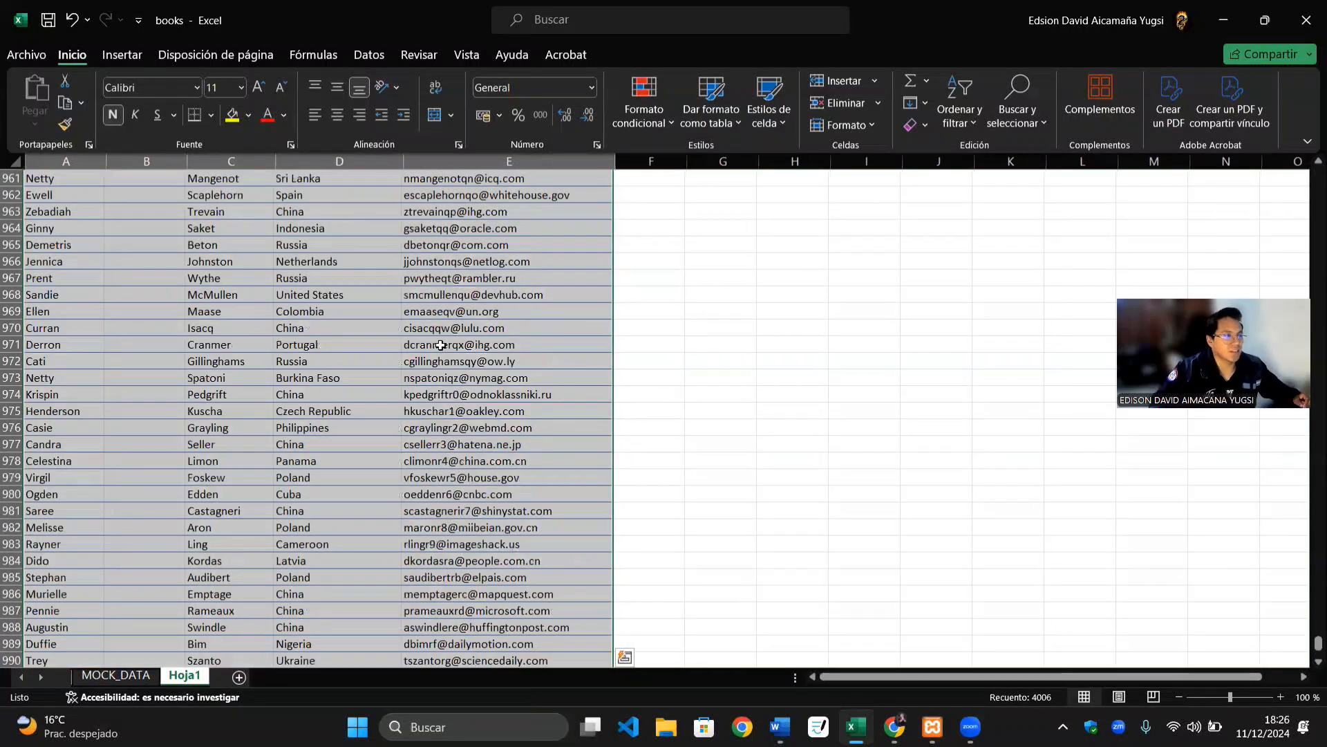
pyautogui.scroll(20, 411, 330)
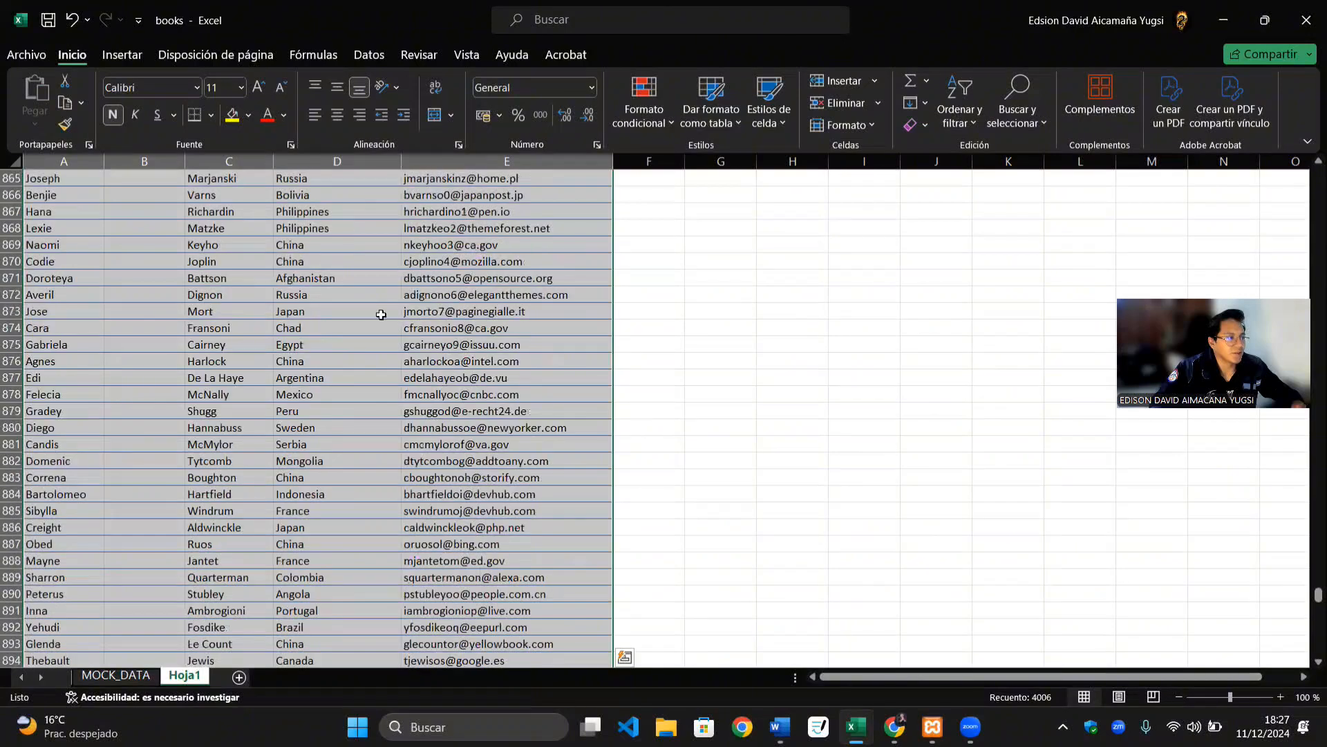
pyautogui.click(712, 104)
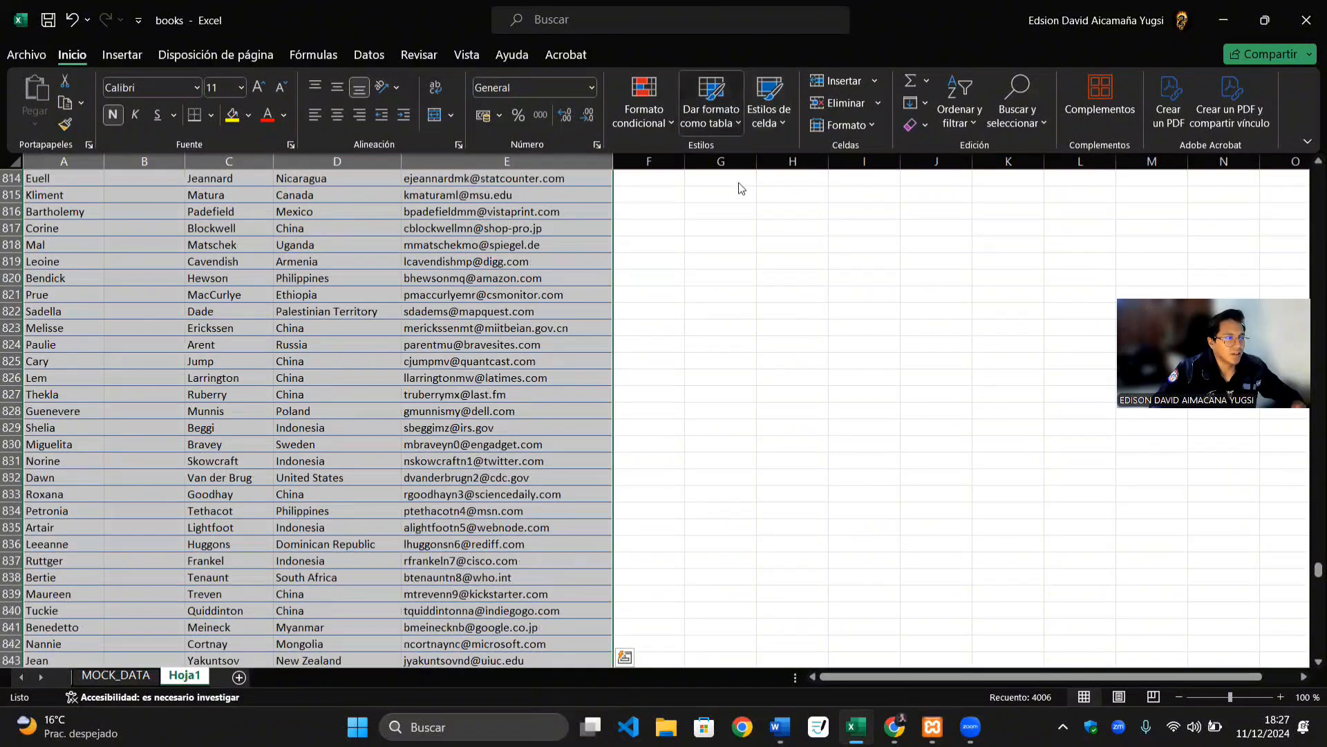
pyautogui.click(762, 226)
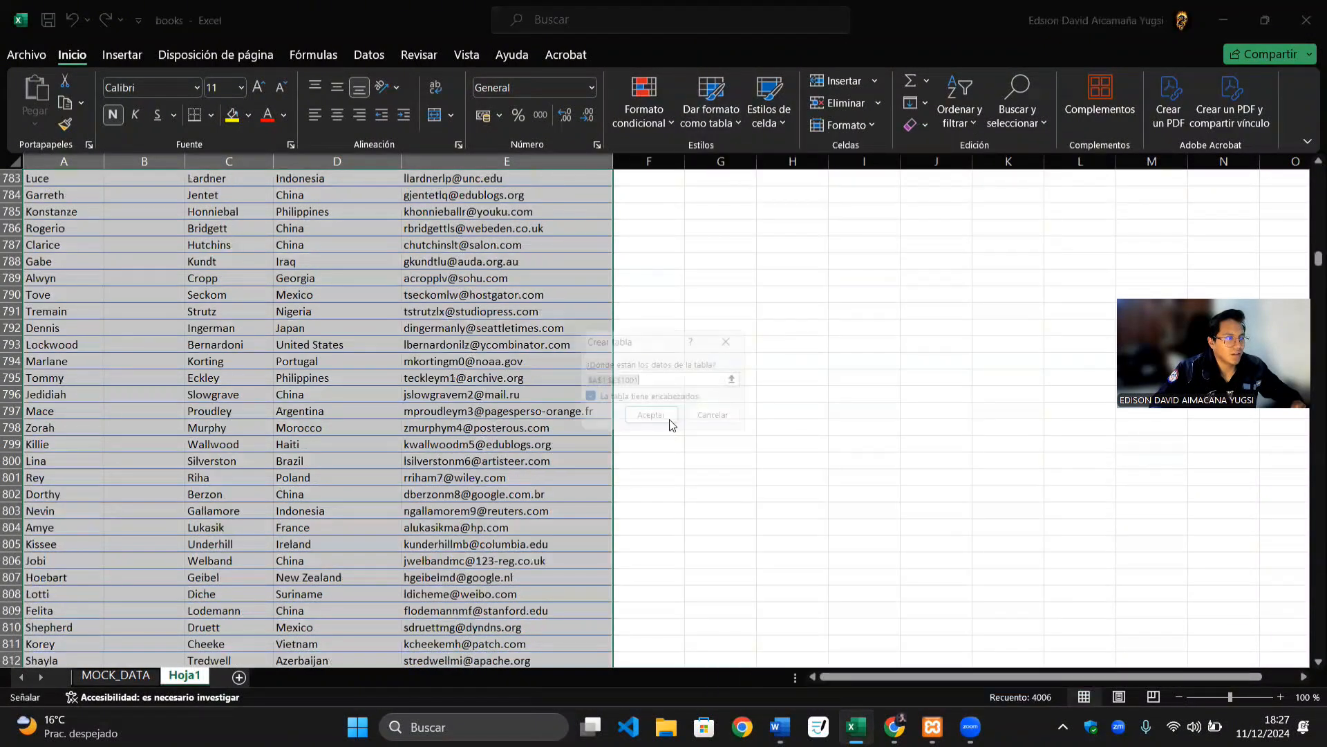
pyautogui.click(643, 417)
pyautogui.click(173, 262)
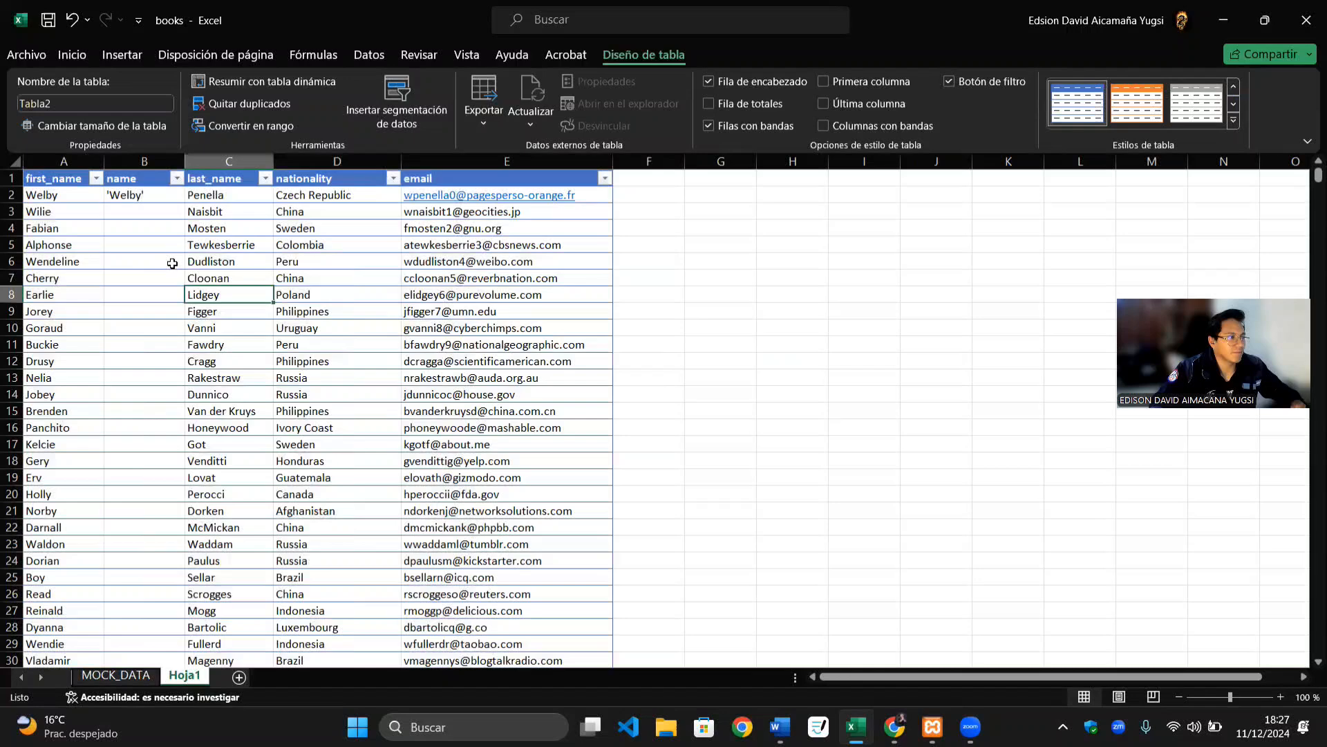
# Step: Replace A2 in the CONCAT formula in B2 with the table reference [@[first_name]] and fill the name column with it
pyautogui.click(138, 197)
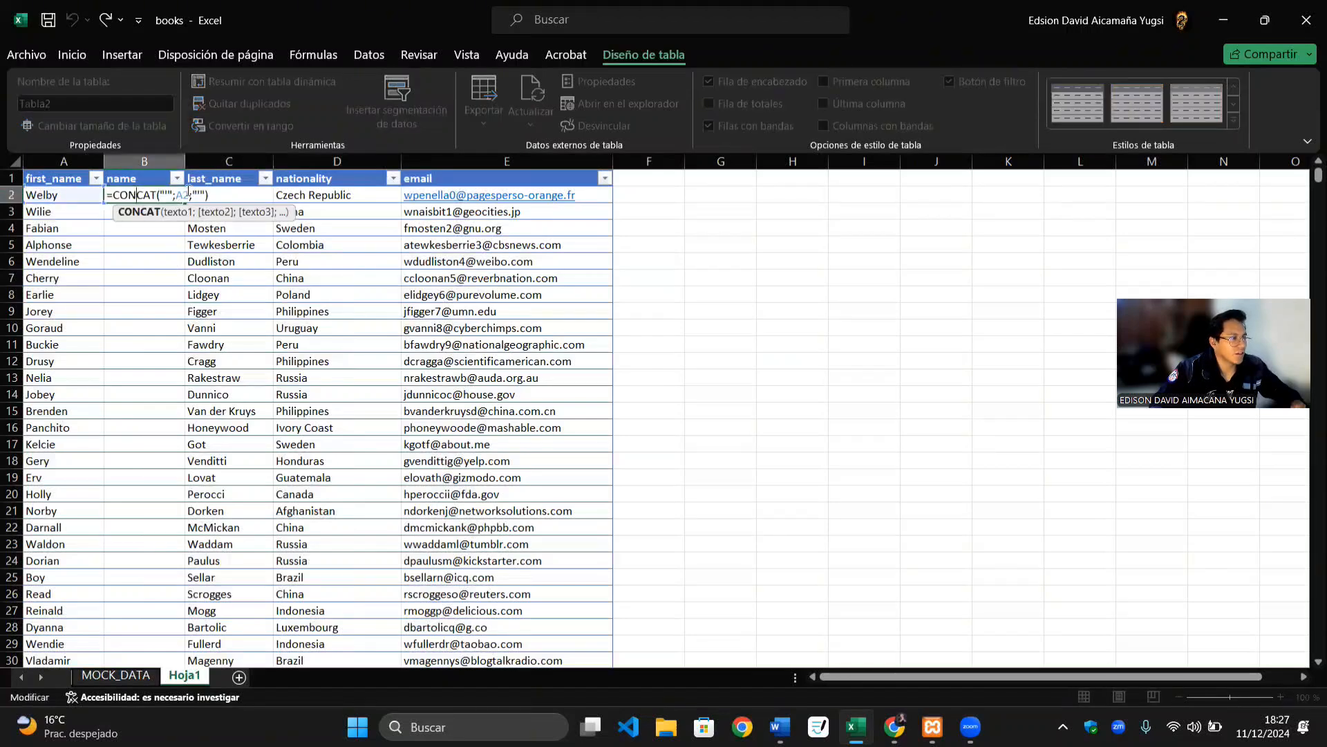
pyautogui.click(188, 194)
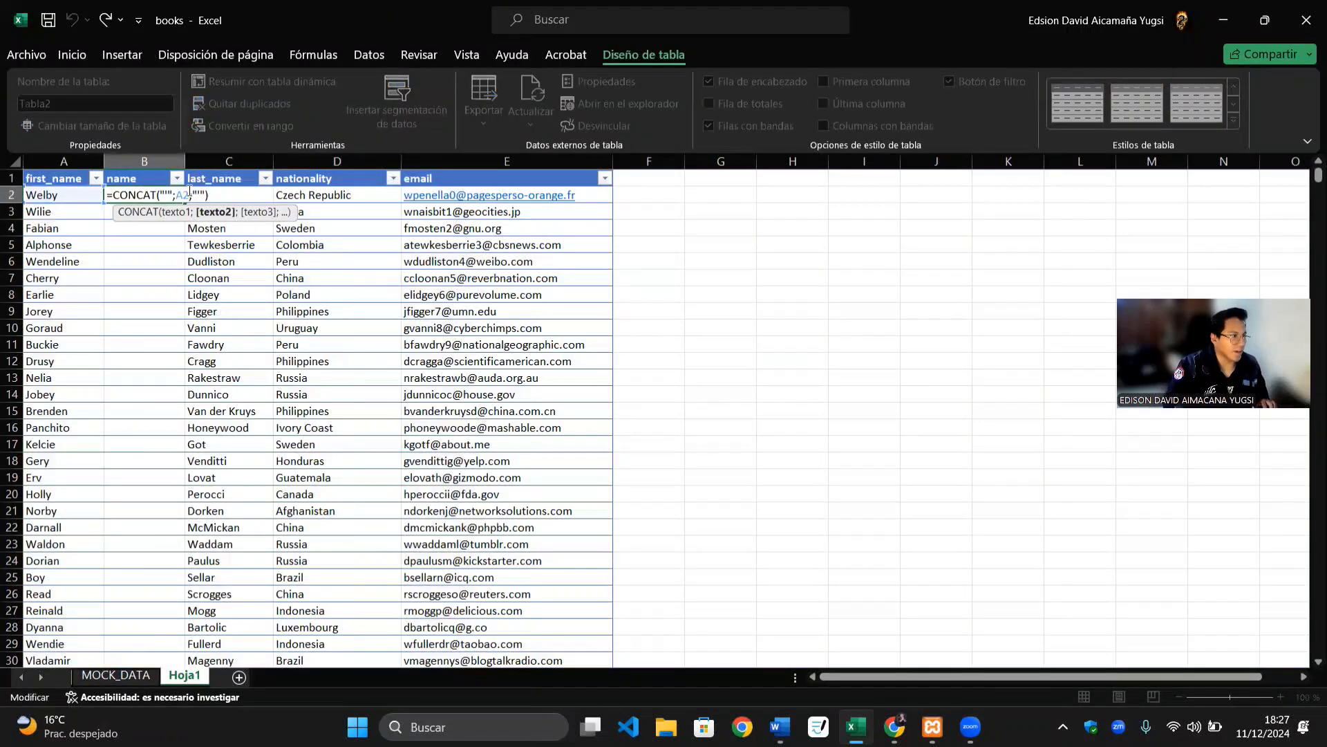
pyautogui.press('BackSpace')
pyautogui.press('BackSpace')
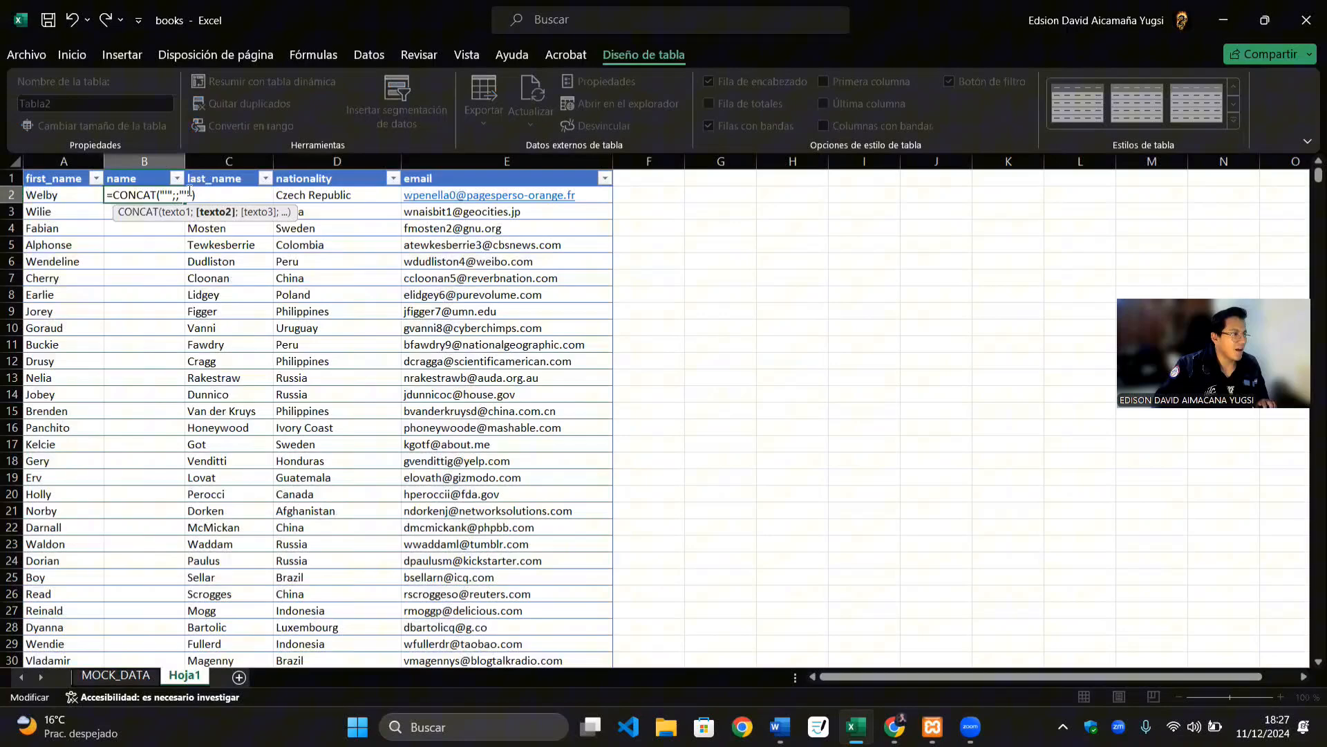
pyautogui.click(52, 195)
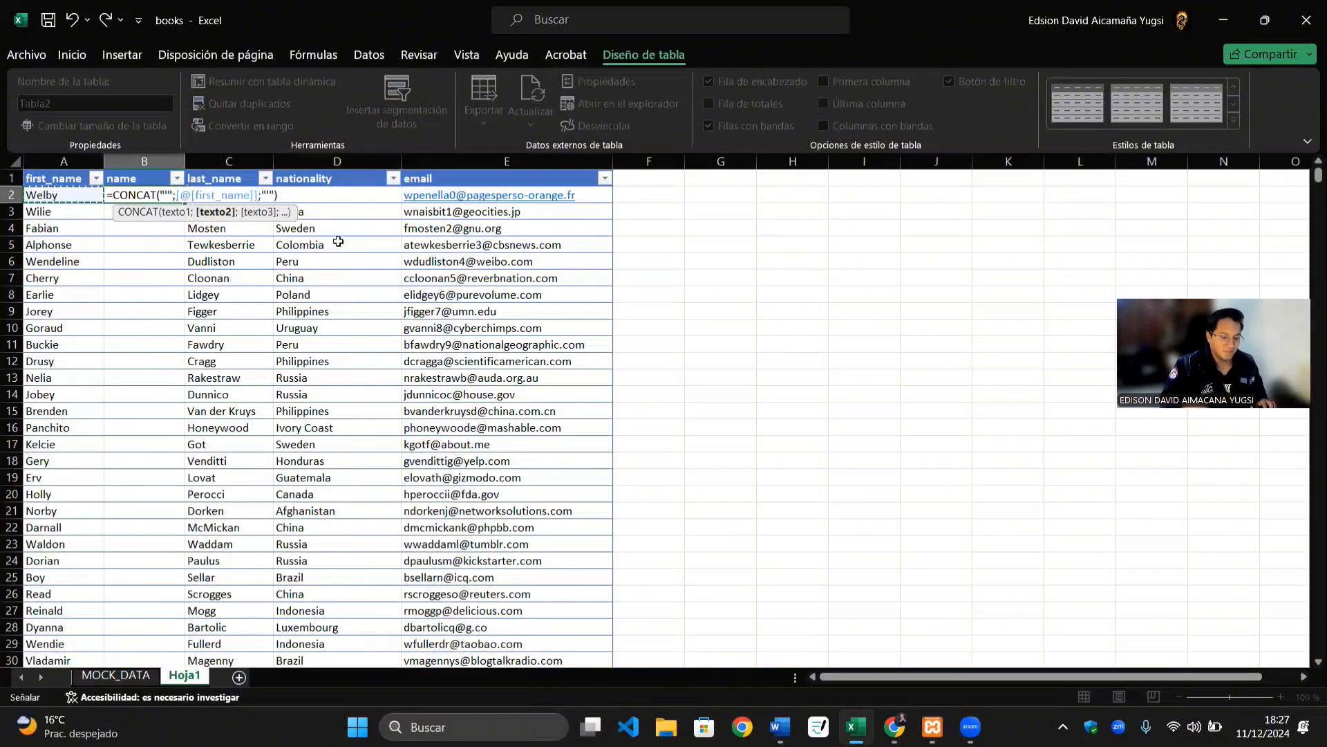
pyautogui.press('Return')
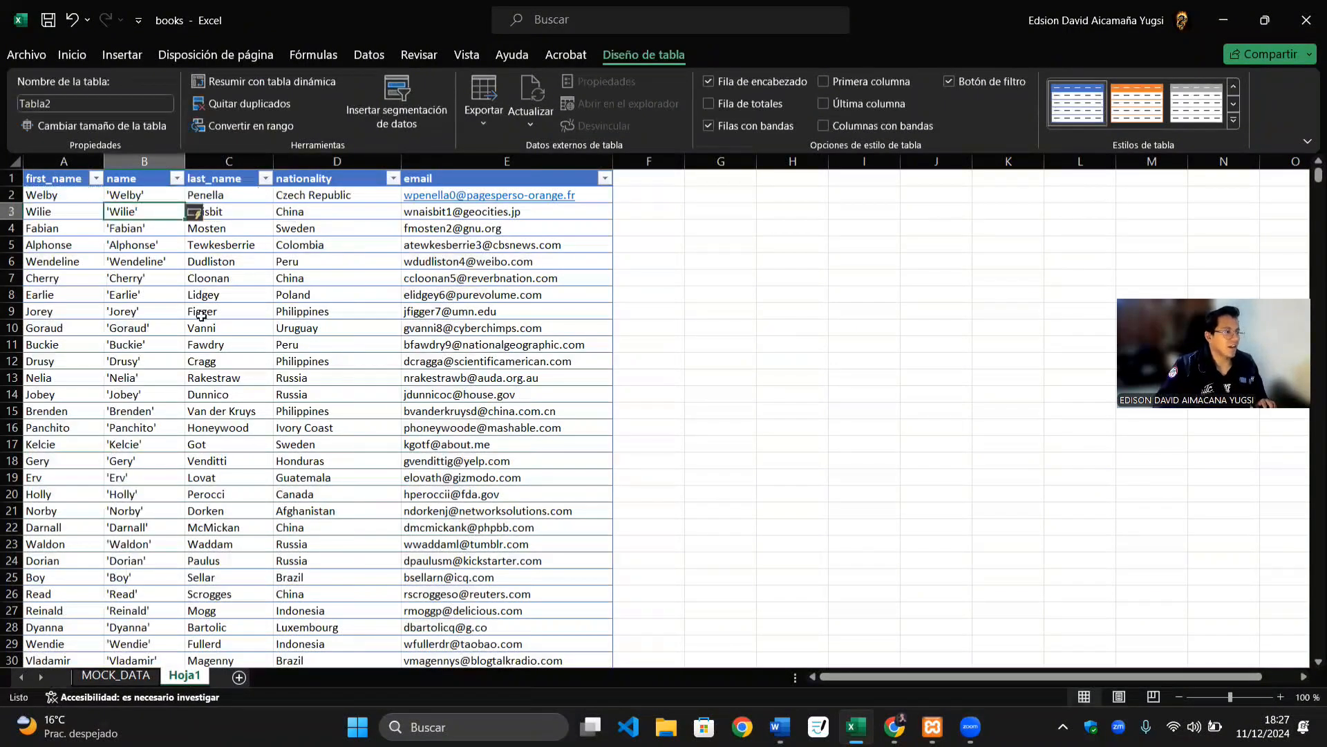
pyautogui.scroll(-10, 156, 338)
pyautogui.scroll(10, 155, 339)
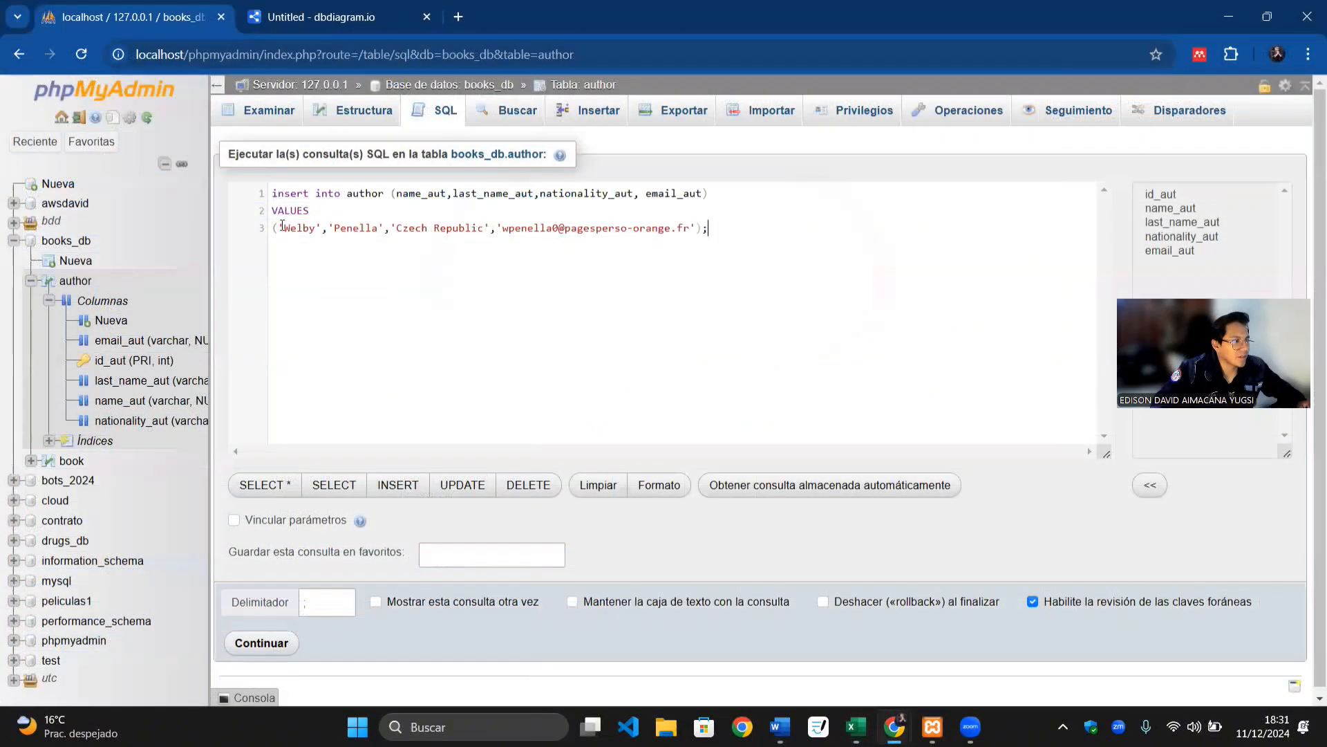
# Step: In phpMyAdmin, enlarge the page to 175% and select the author insert statement from its beginning through the opening parenthesis after VALUES
pyautogui.moveTo(273, 228); pyautogui.dragTo(273, 195)
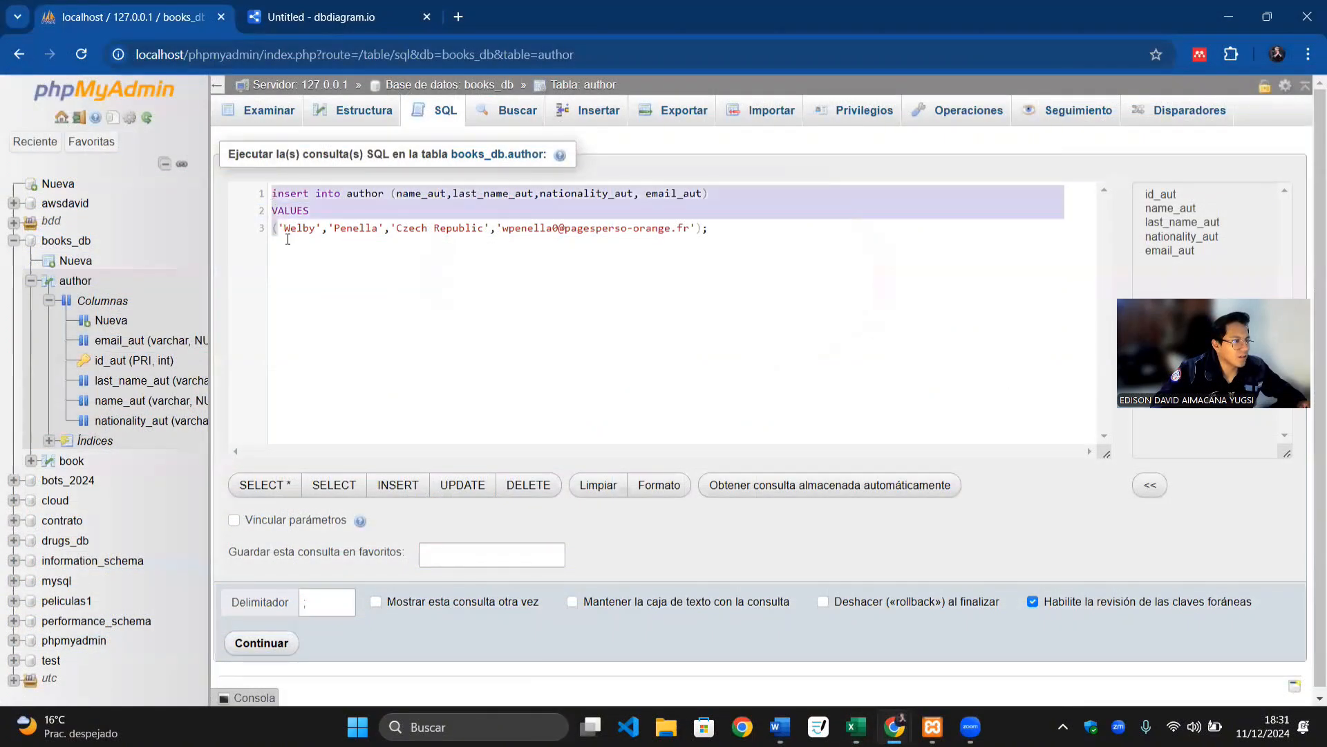
pyautogui.hotkey('ctrl', '+')
pyautogui.hotkey('ctrl', '+')
pyautogui.hotkey('ctrl', '+')
pyautogui.hotkey('ctrl', '+')
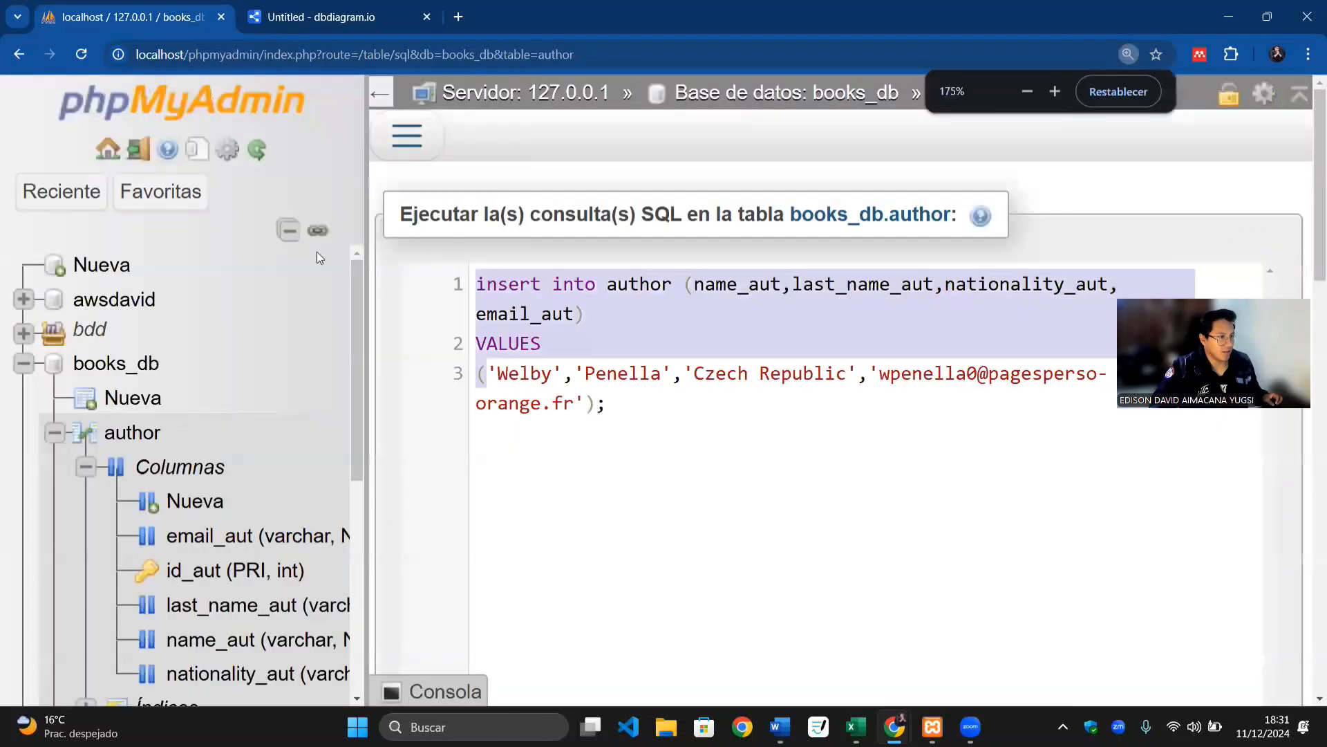
pyautogui.click(823, 440)
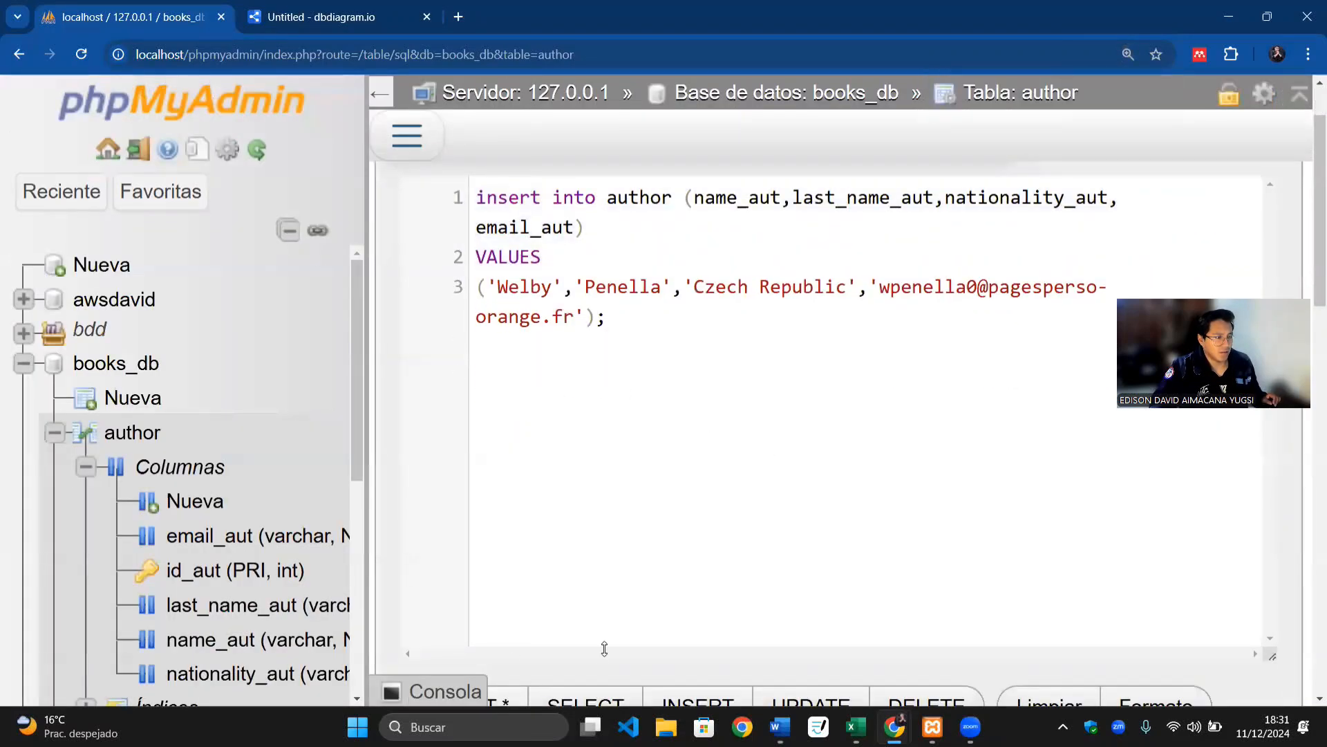
pyautogui.scroll(-2, 870, 507)
pyautogui.scroll(2, 847, 418)
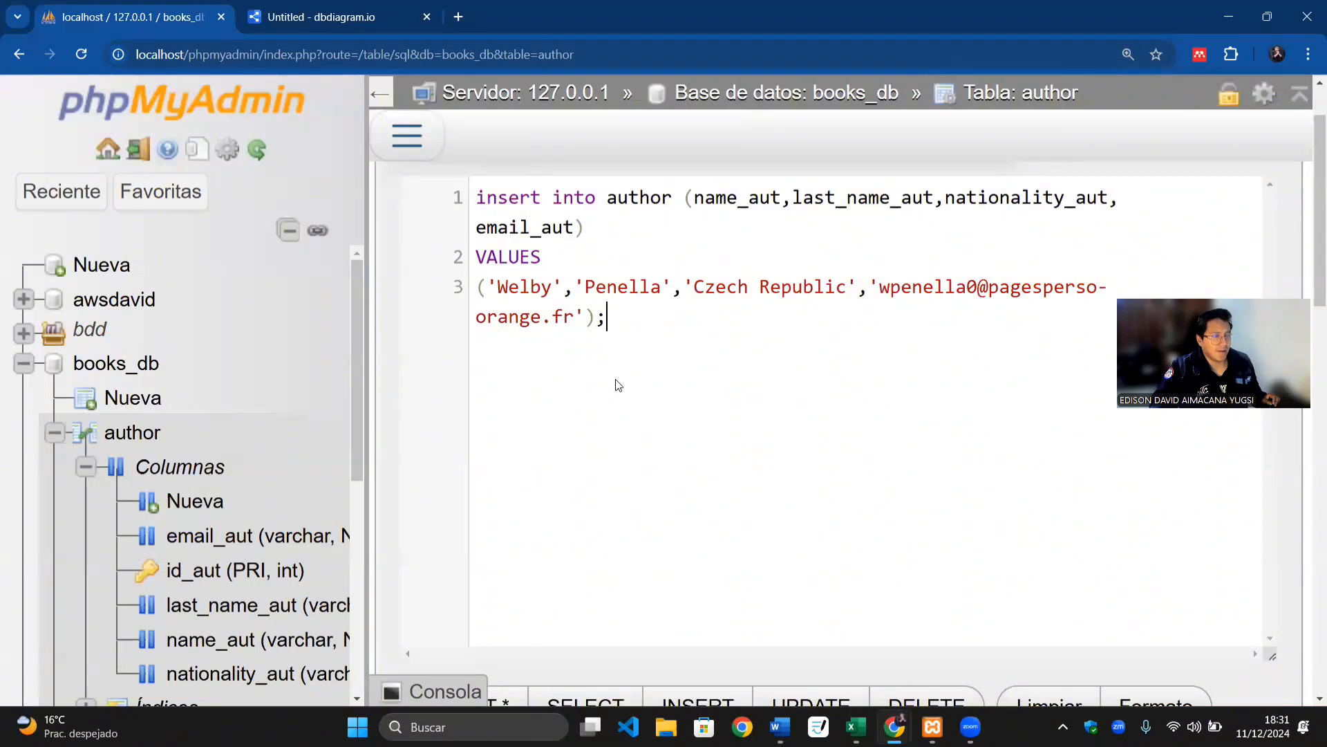
pyautogui.click(483, 285)
pyautogui.moveTo(482, 281); pyautogui.dragTo(464, 204)
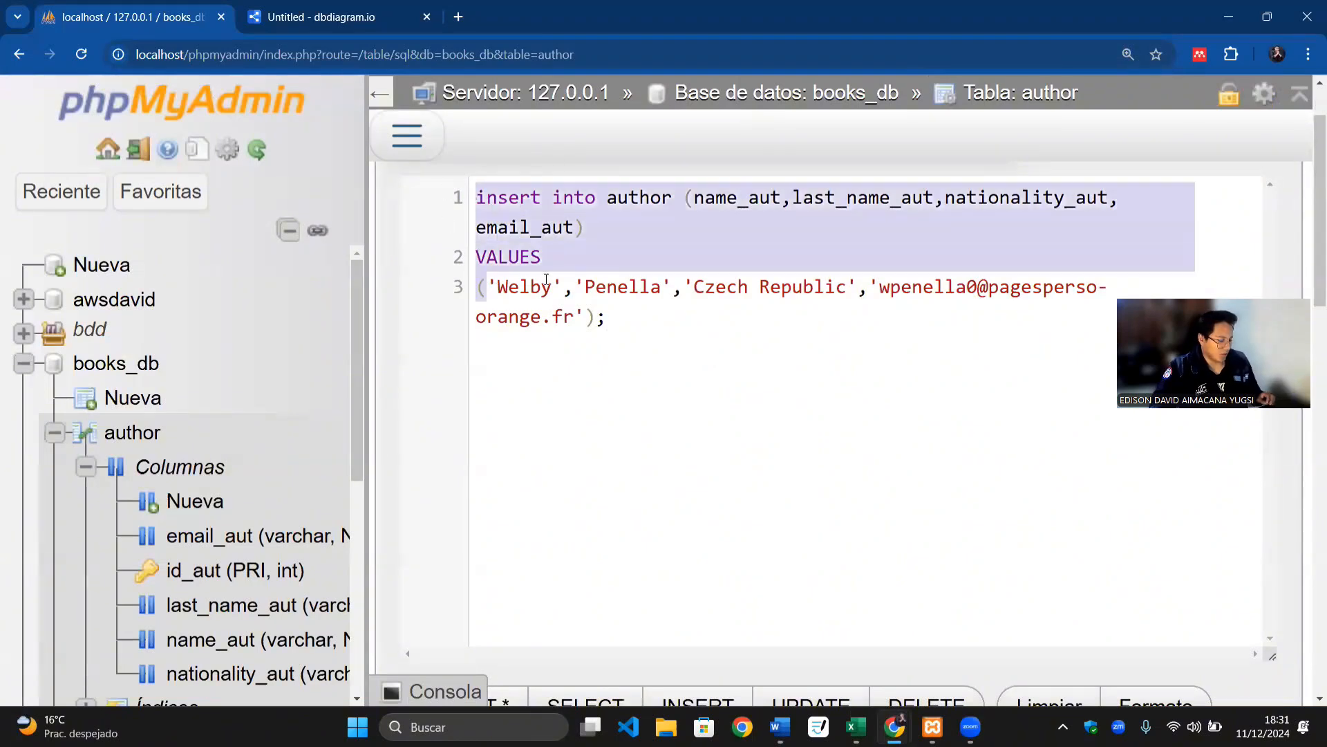
# Step: In Excel, start a CONCAT formula in I2 whose first argument is the copied author insert text, through the opening parenthesis after VALUES, in double quotes
pyautogui.hotkey('alt', 'Tab')
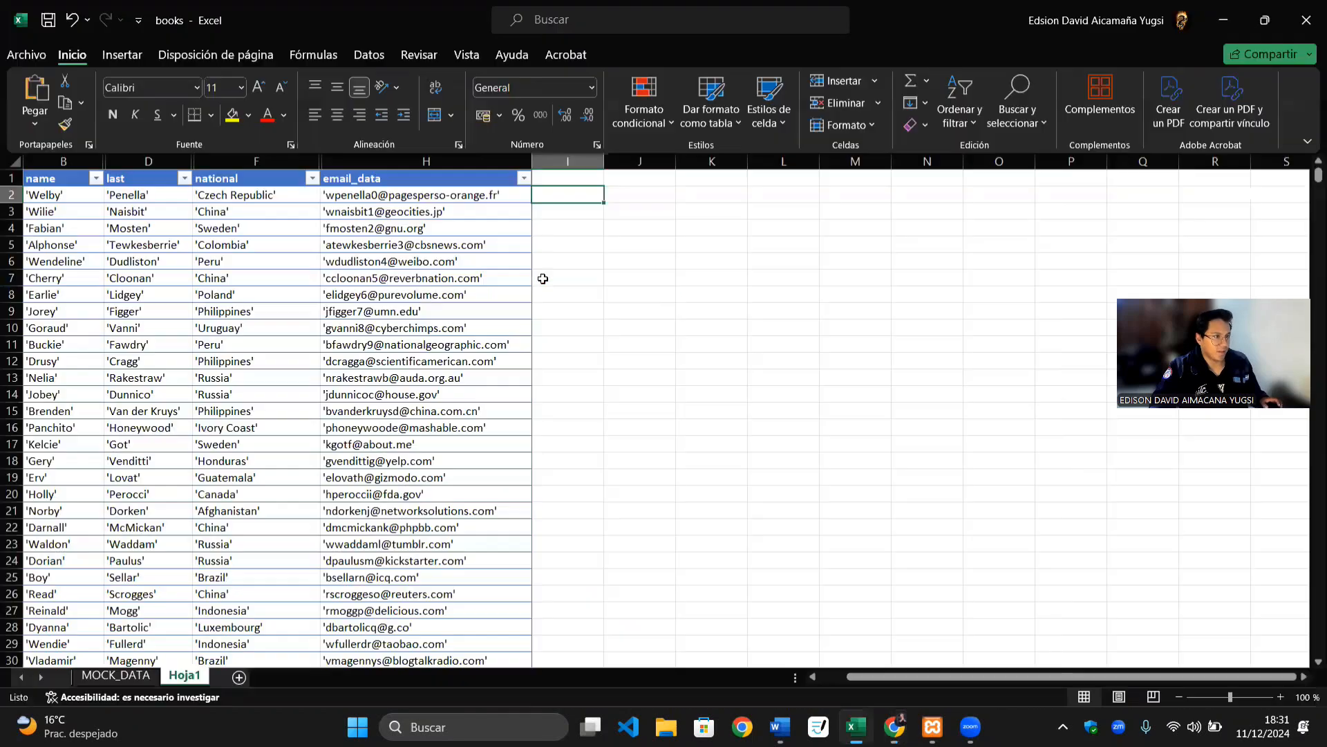
pyautogui.doubleClick(556, 196)
pyautogui.write('=')
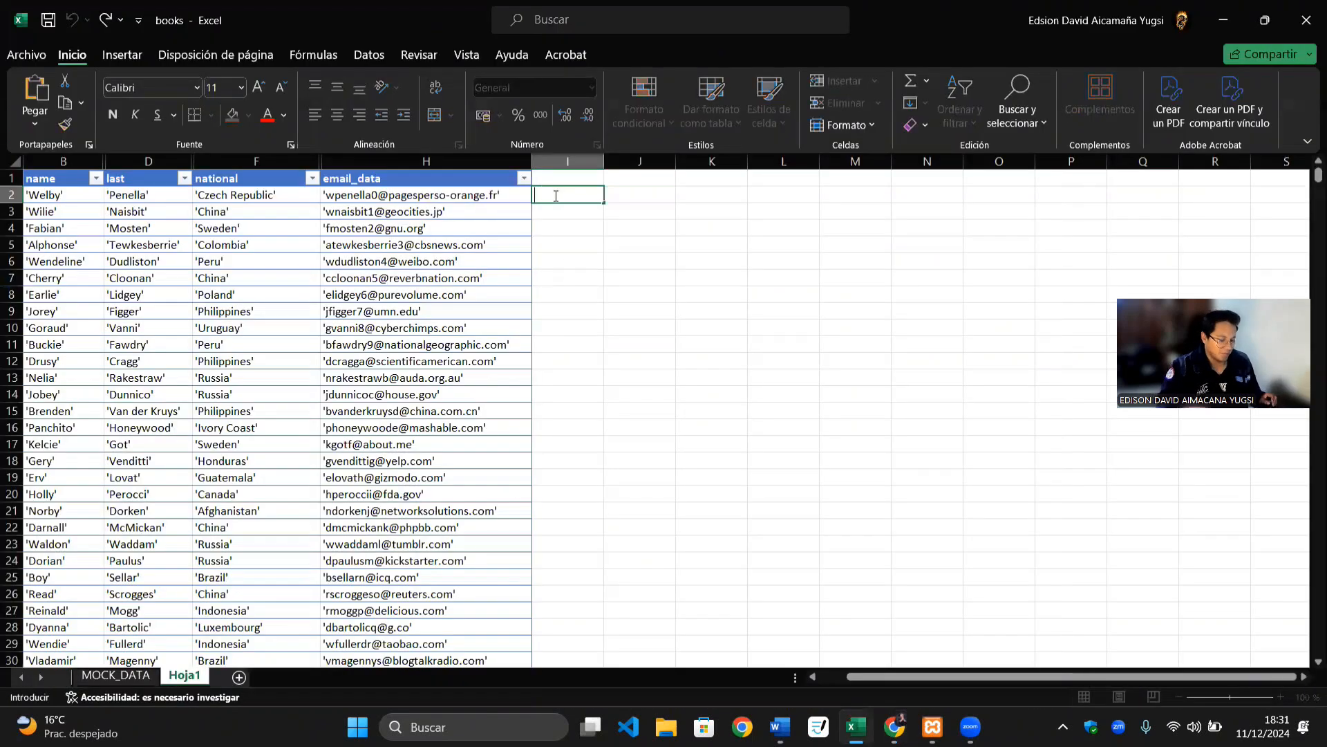
pyautogui.write('concaca')
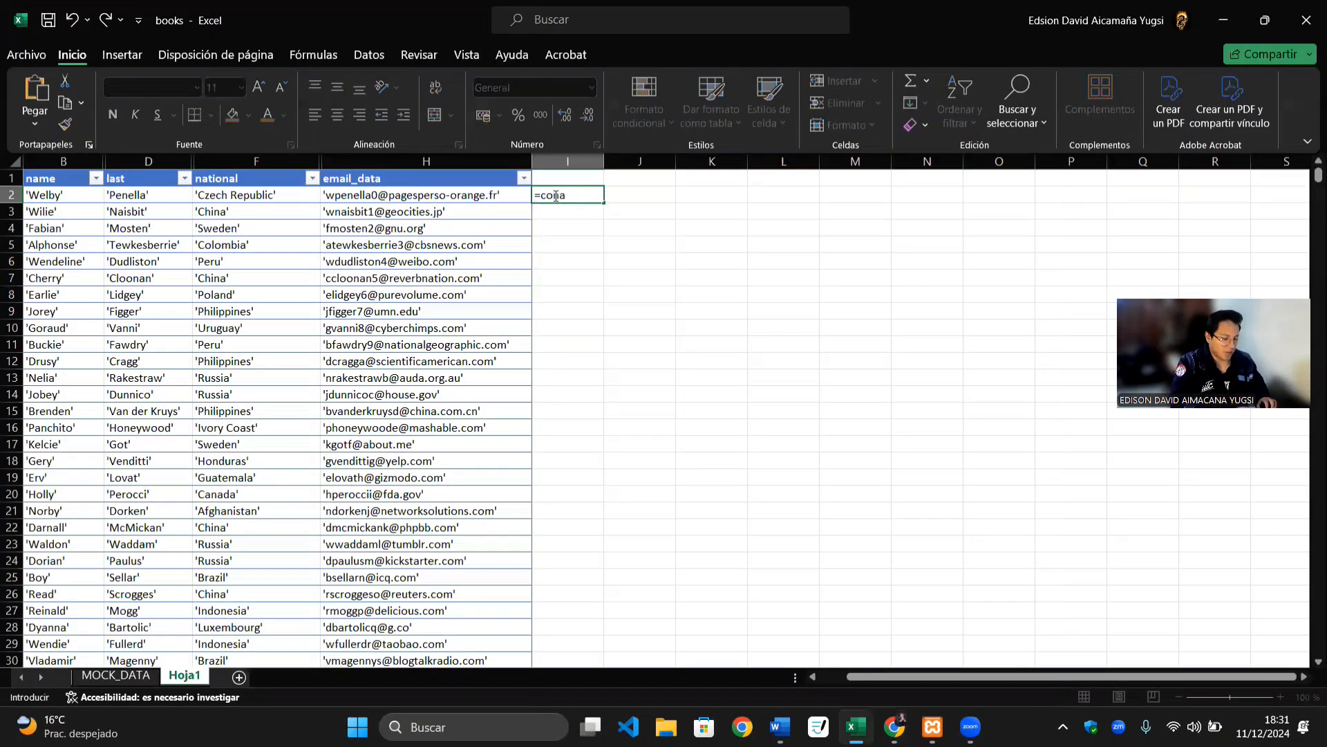
pyautogui.press('BackSpace')
pyautogui.press('BackSpace')
pyautogui.press('BackSpace')
pyautogui.press('BackSpace')
pyautogui.press('BackSpace')
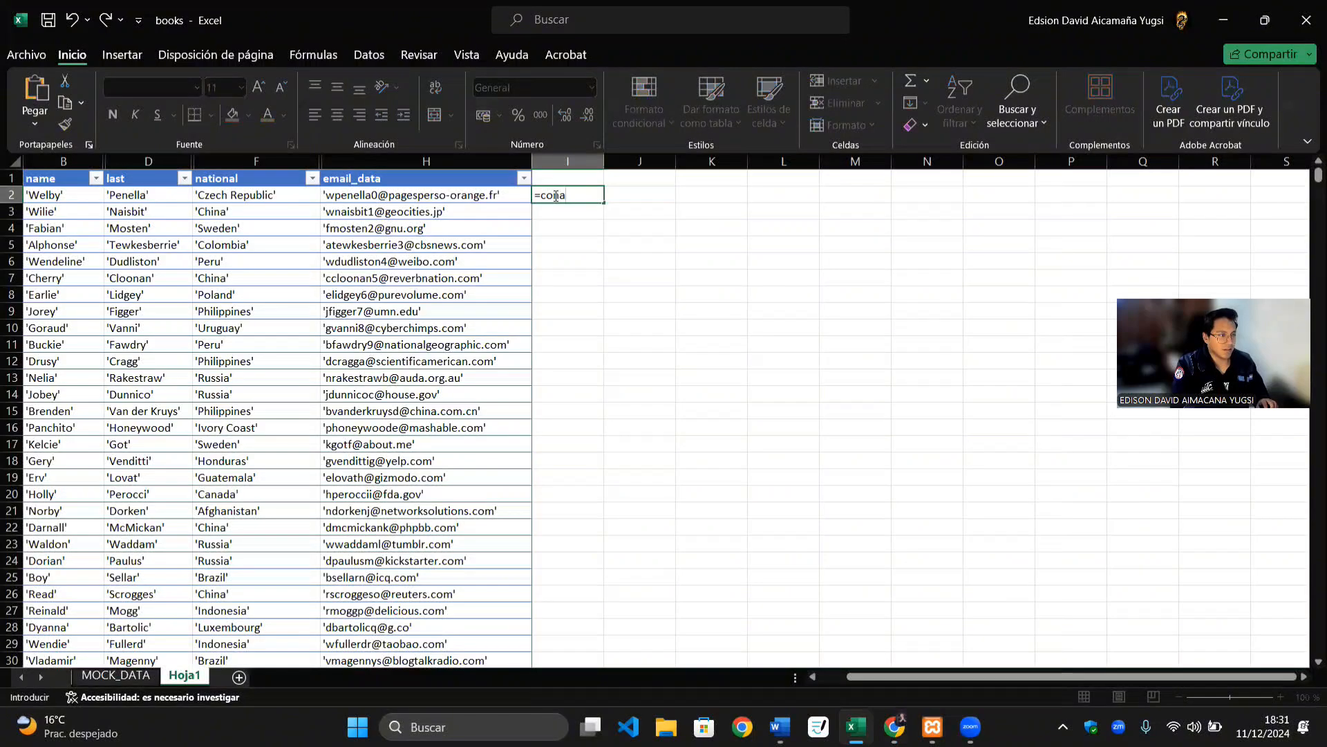
pyautogui.press('Tab')
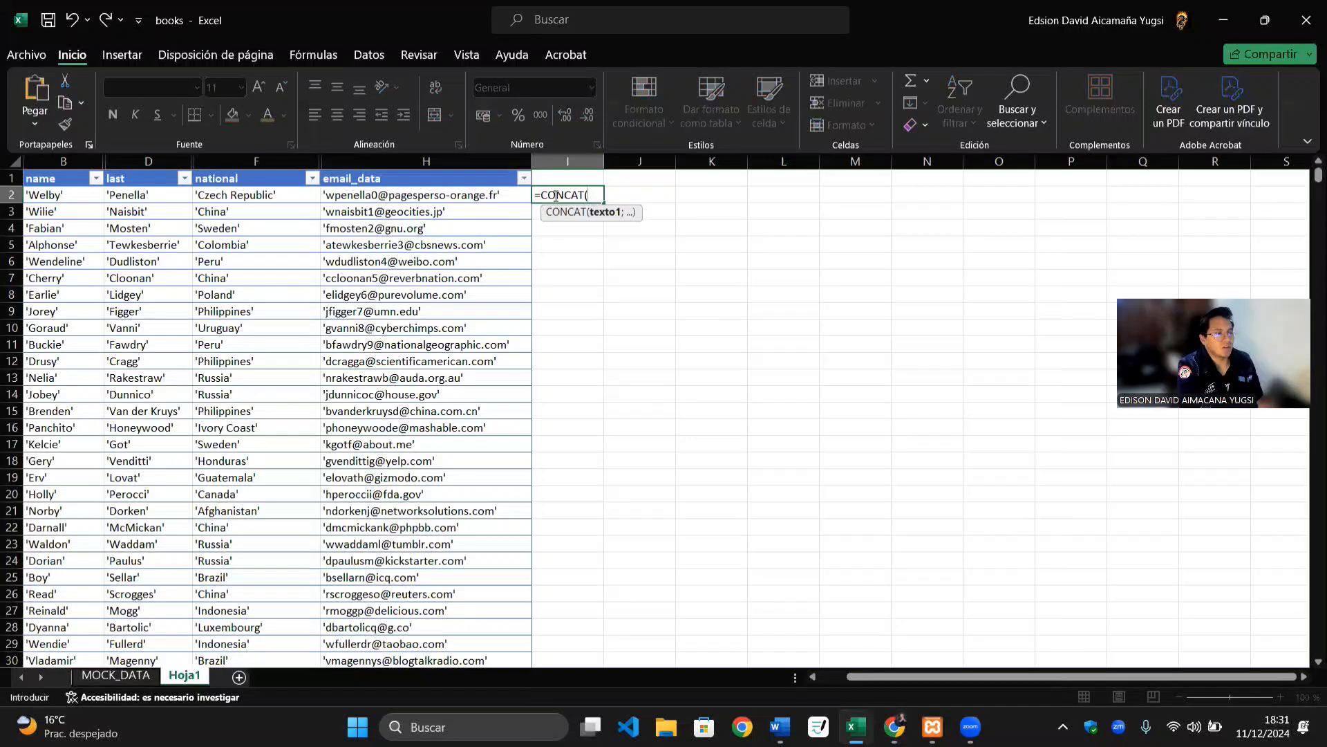
pyautogui.write('"')
pyautogui.hotkey('ctrl', 'v')
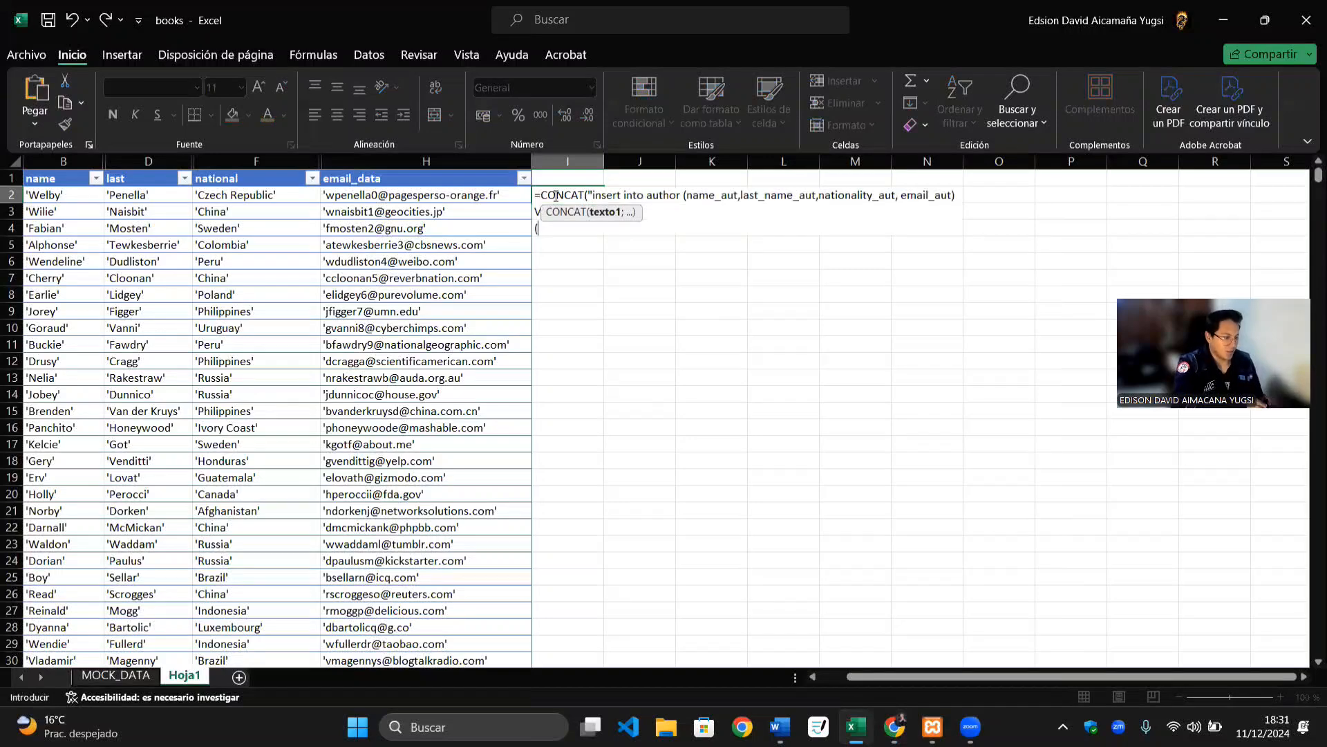
pyautogui.write('"')
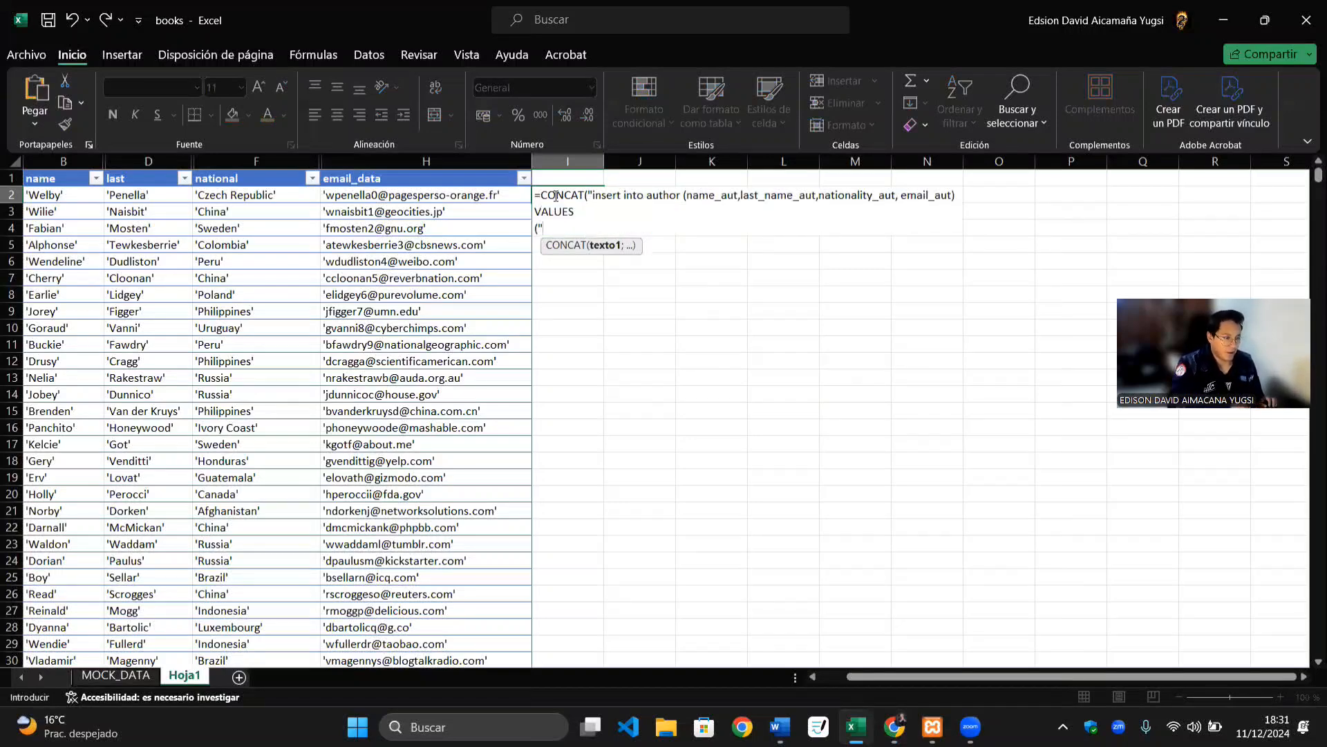
pyautogui.write(';')
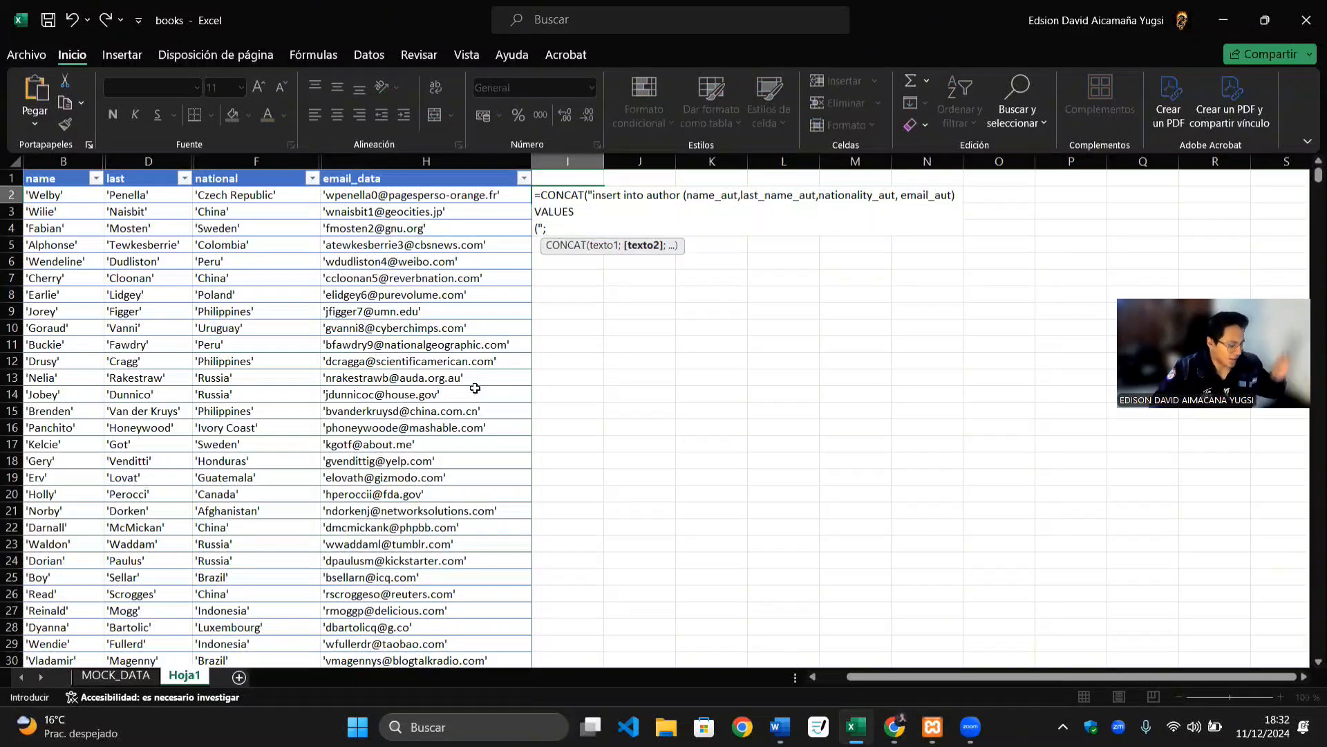
# Step: Check the first value in the phpMyAdmin statement, and append the name cell of row 2 and the separator "," to the Excel formula
pyautogui.hotkey('alt', 'Tab')
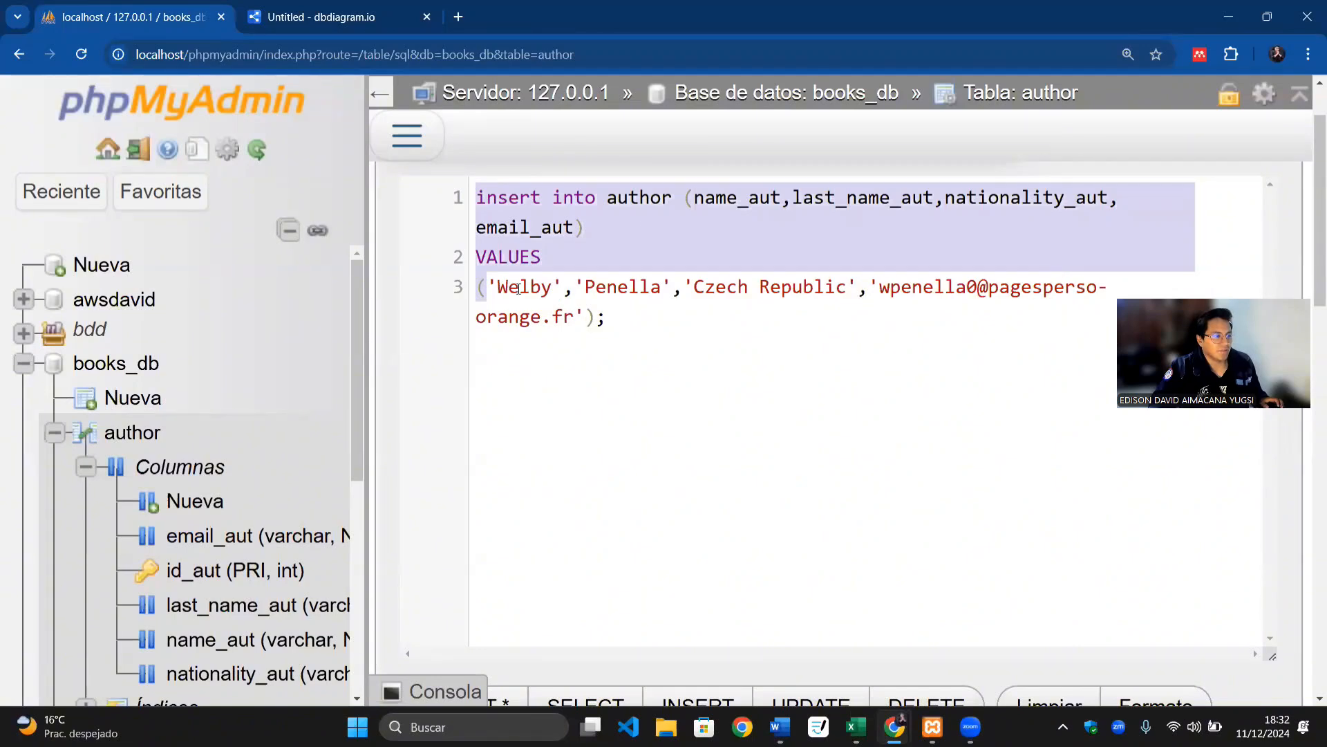
pyautogui.hotkey('alt', 'Tab')
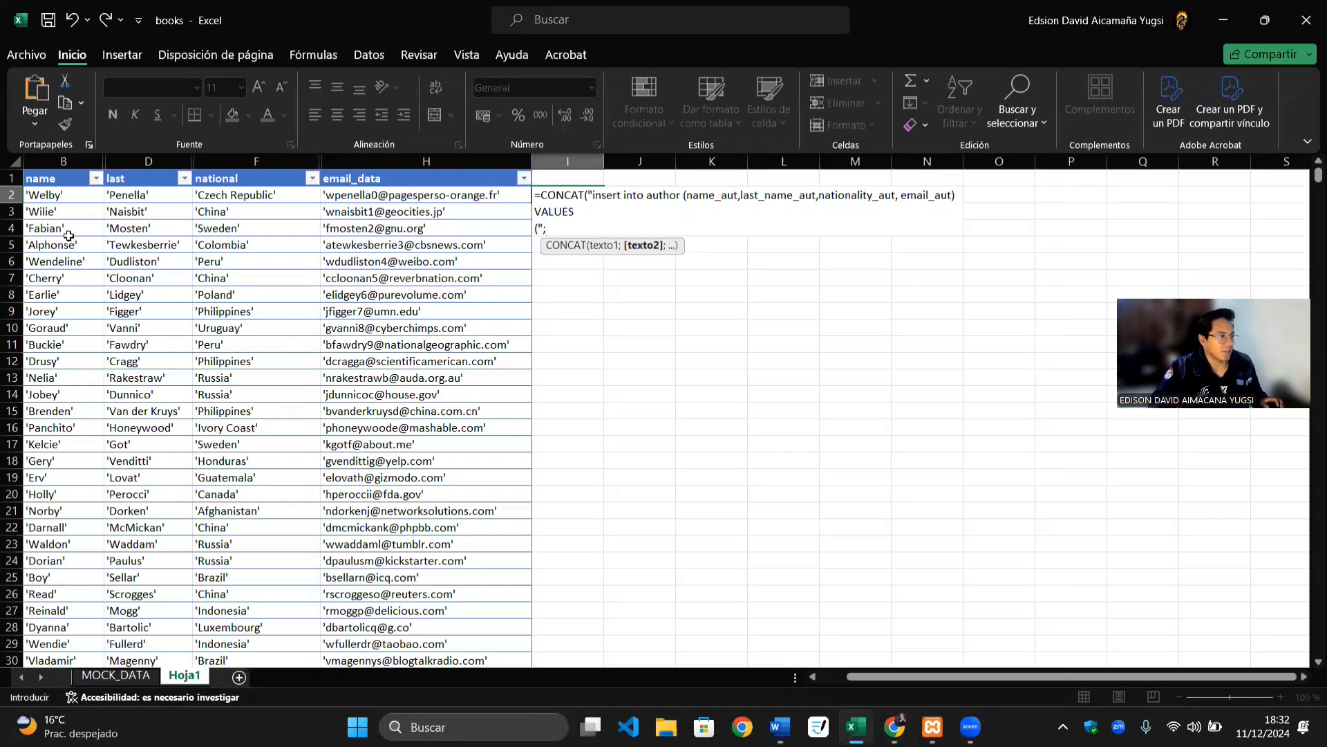
pyautogui.click(60, 196)
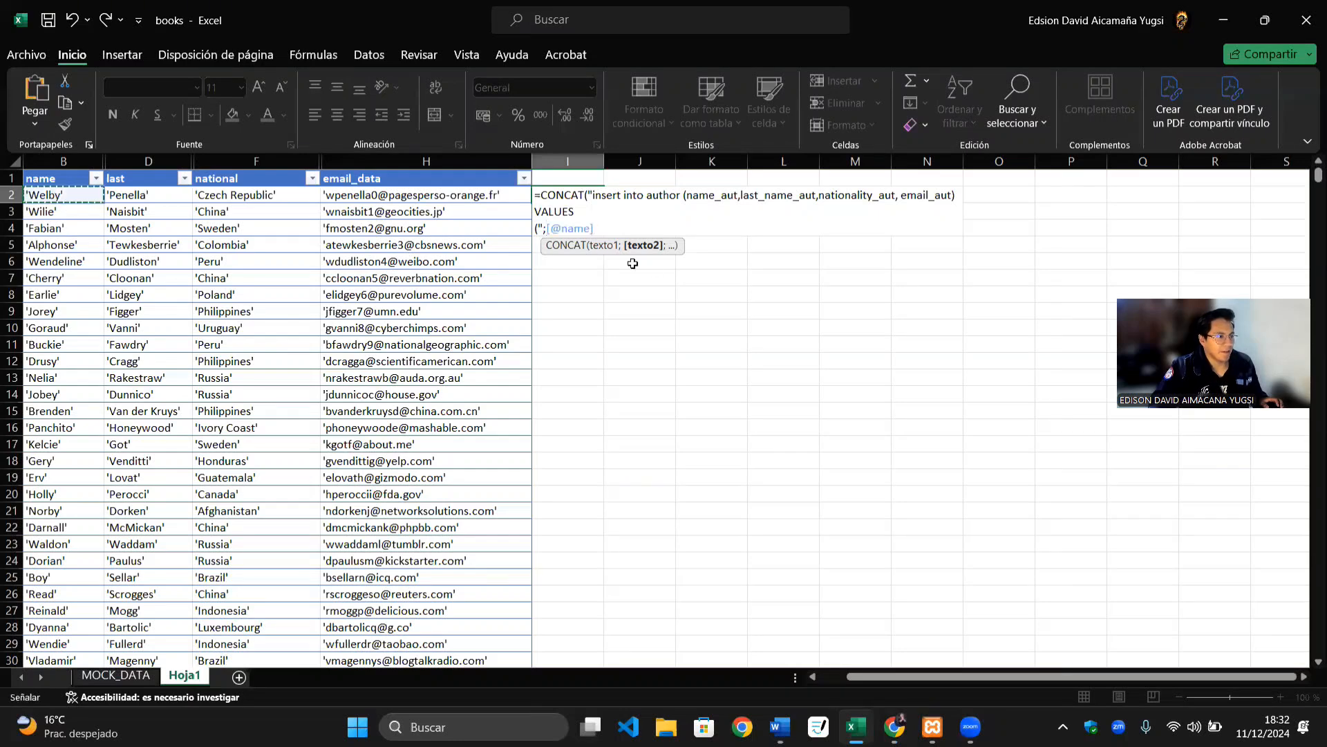
pyautogui.write(';')
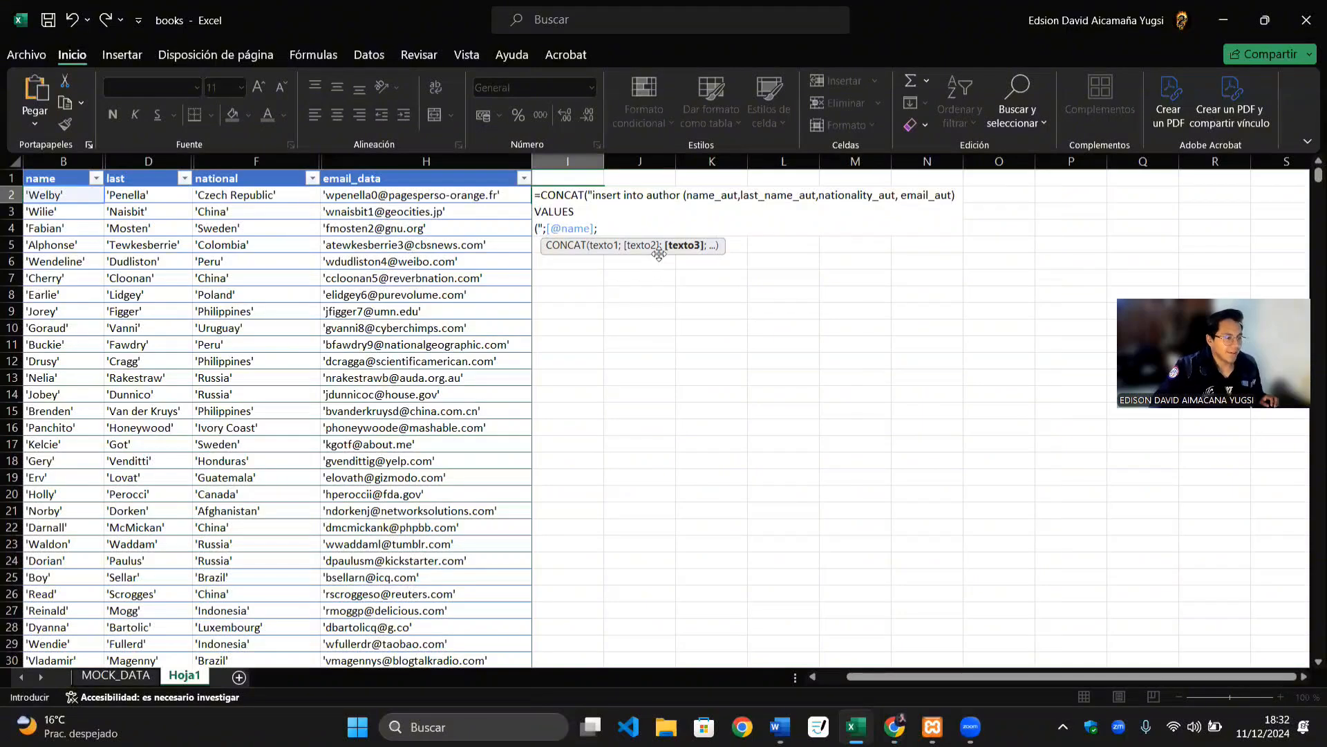
pyautogui.write('"')
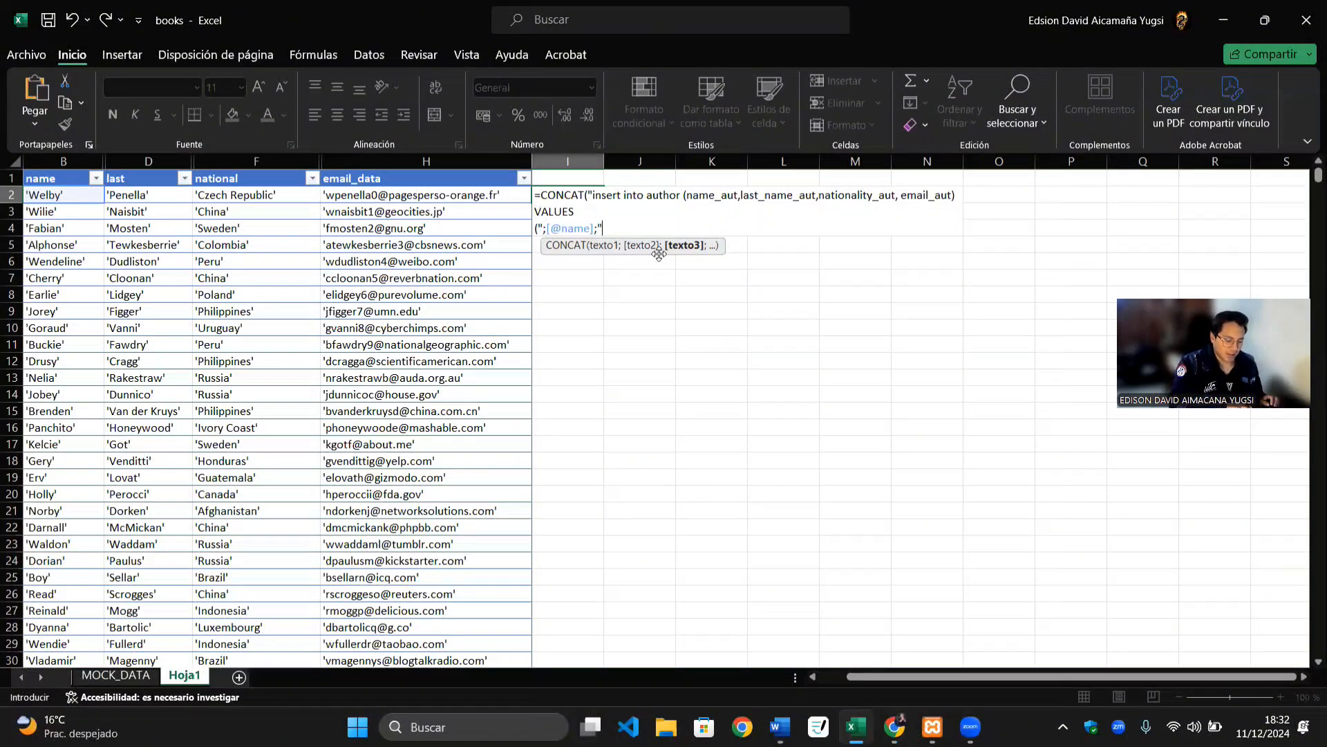
pyautogui.write(',')
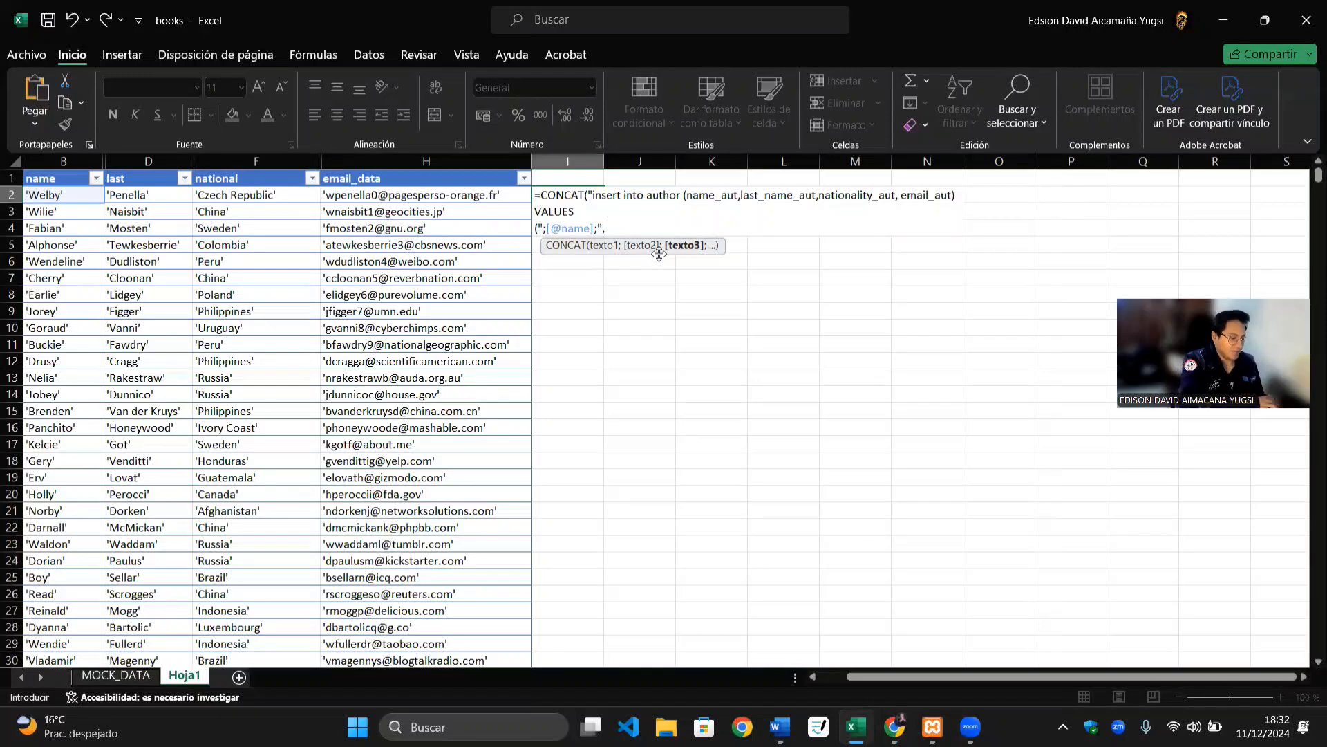
pyautogui.write('"')
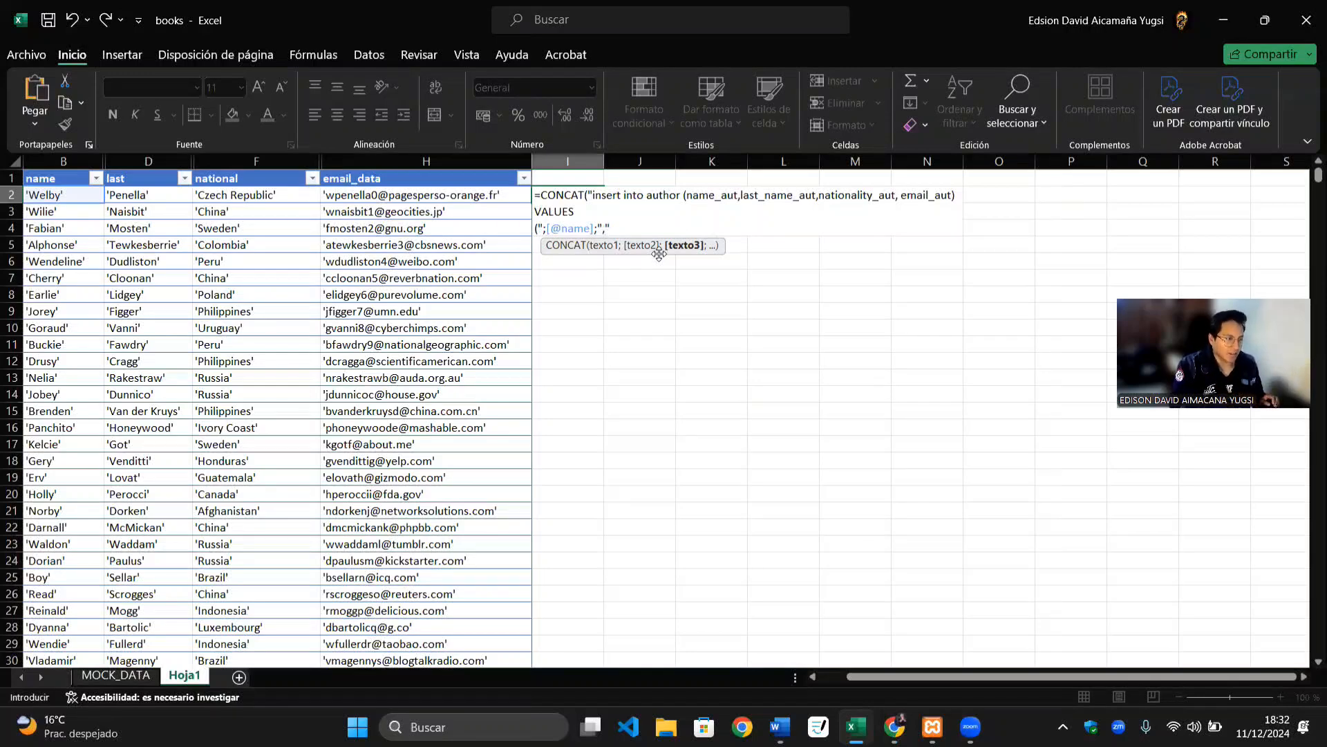
pyautogui.write(';')
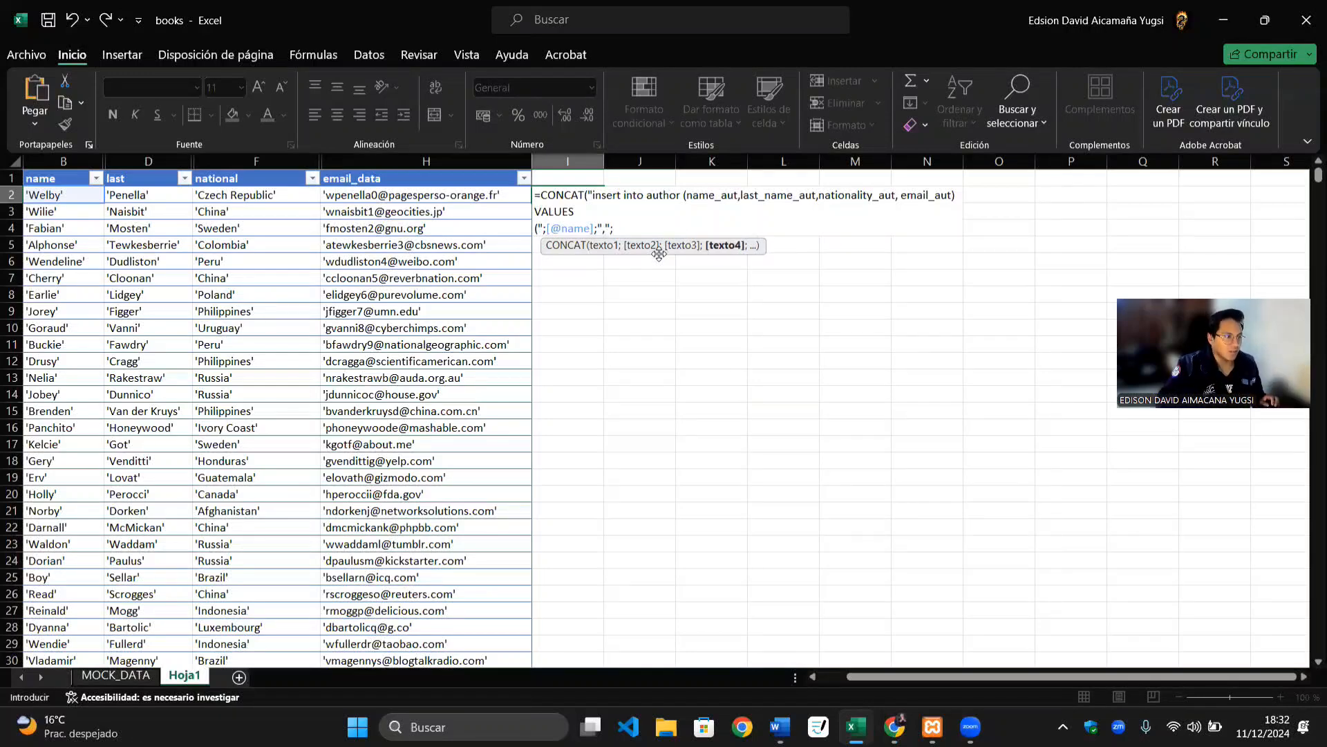
# Step: Add the last cell of row 2 and another "," separator to the CONCAT formula
pyautogui.click(129, 197)
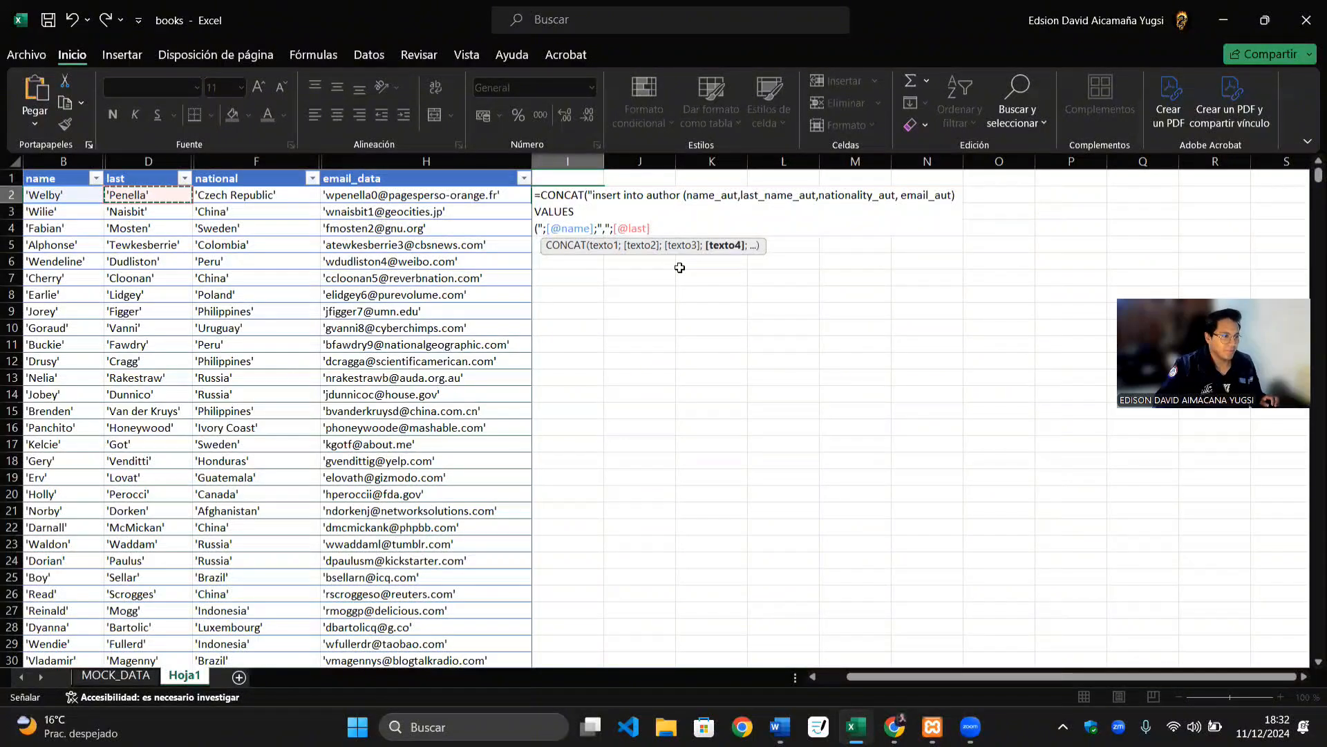
pyautogui.write(';')
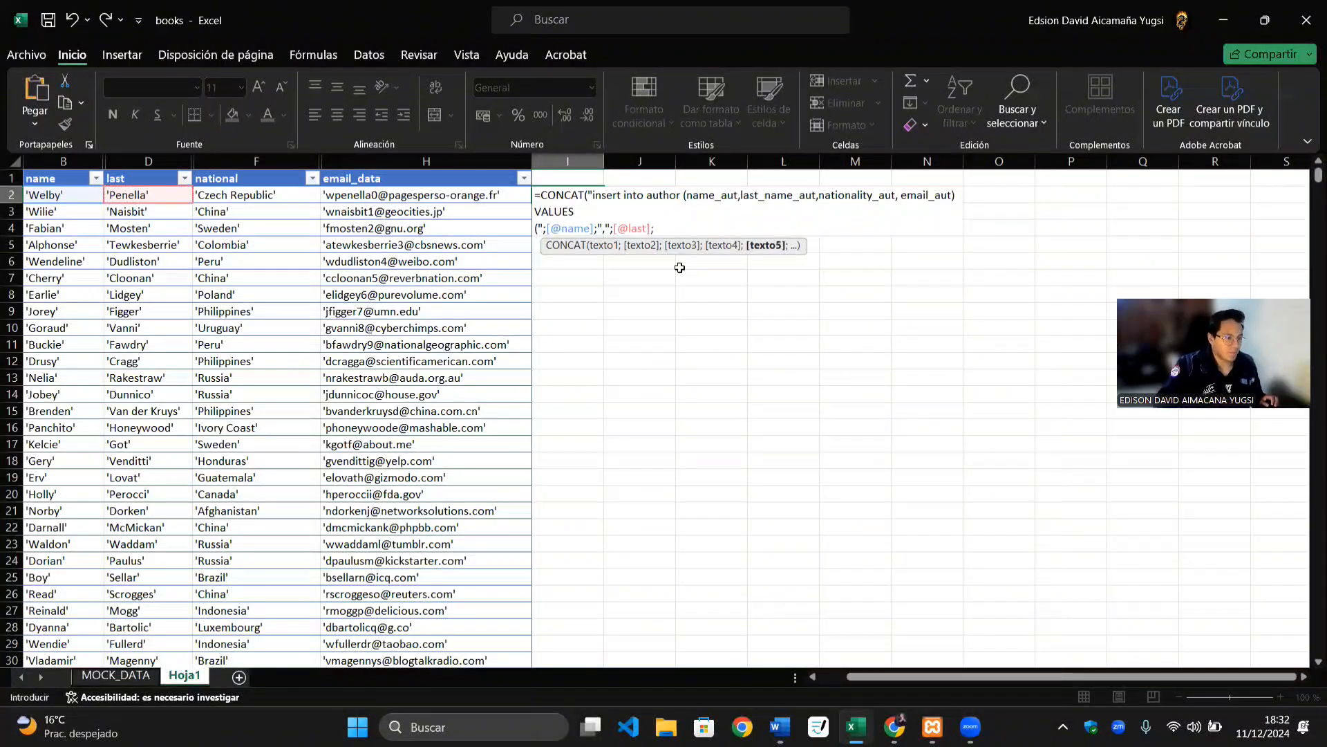
pyautogui.write('"')
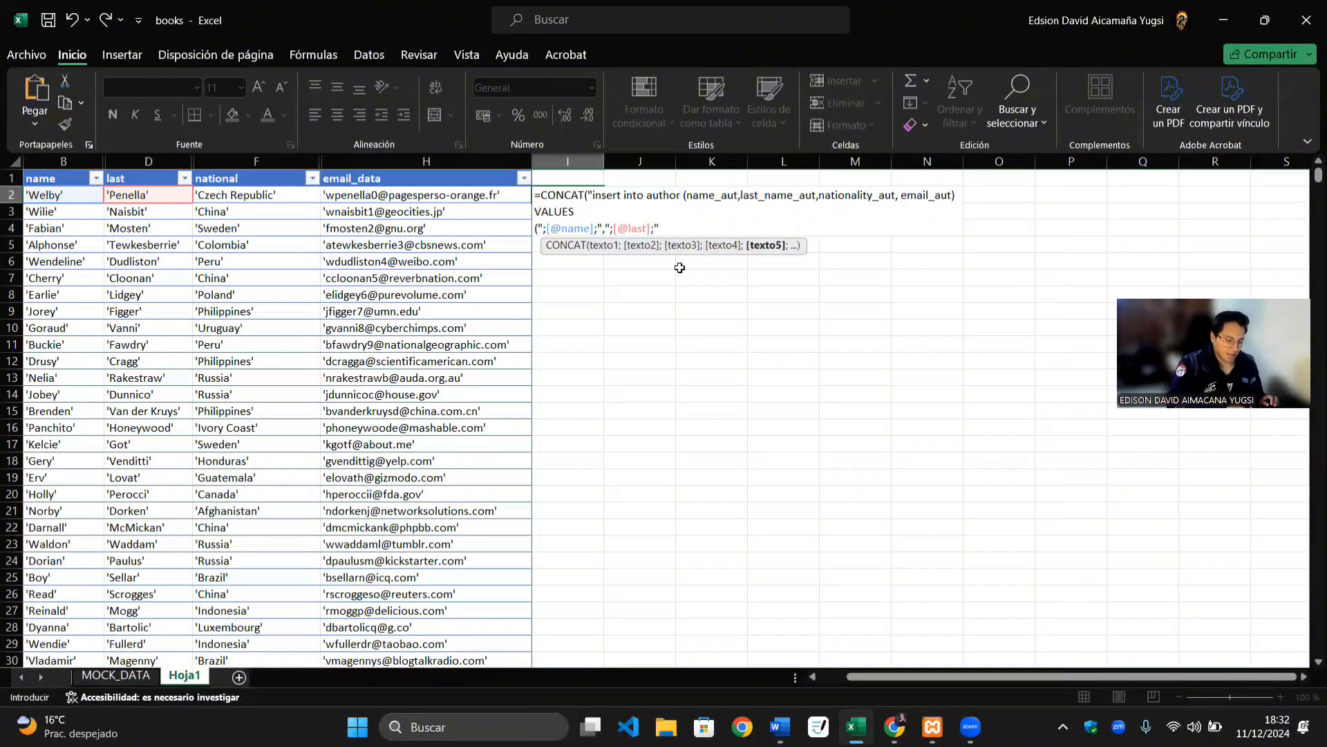
pyautogui.write(',"')
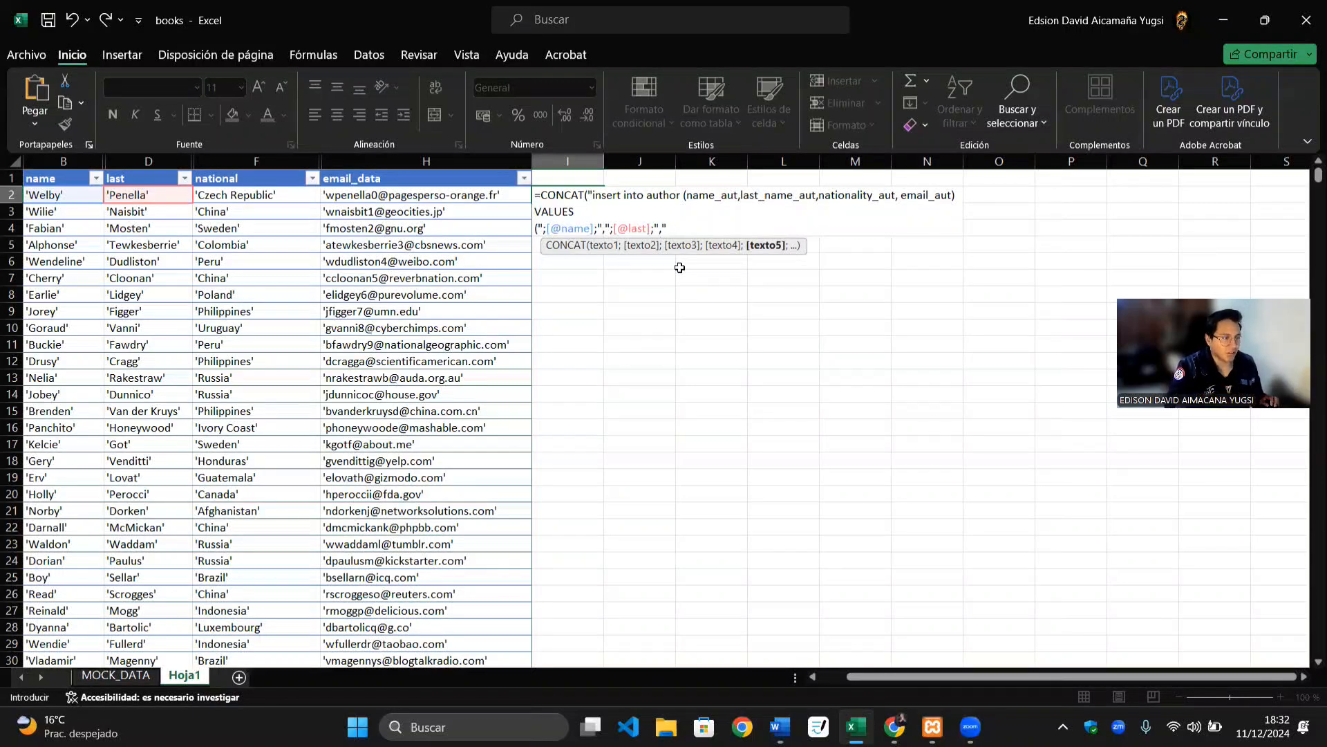
pyautogui.write(';')
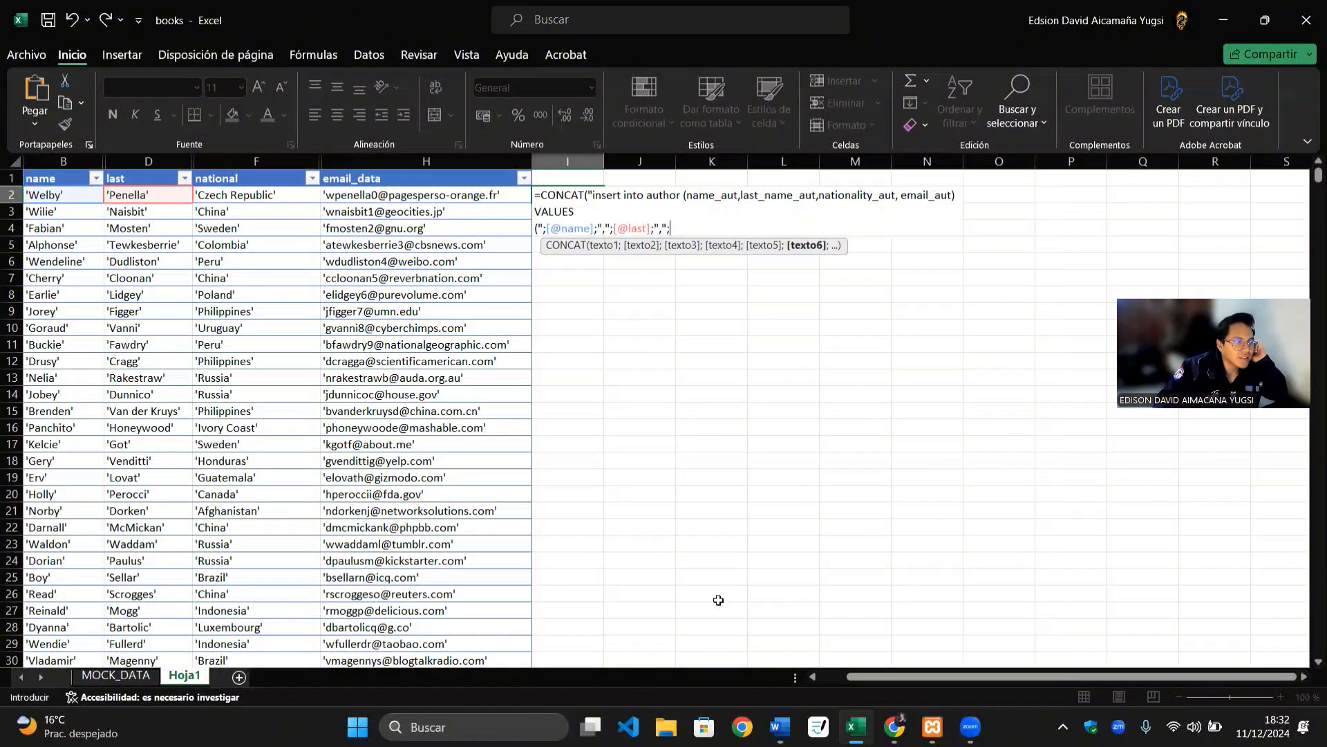
pyautogui.moveTo(932, 726)
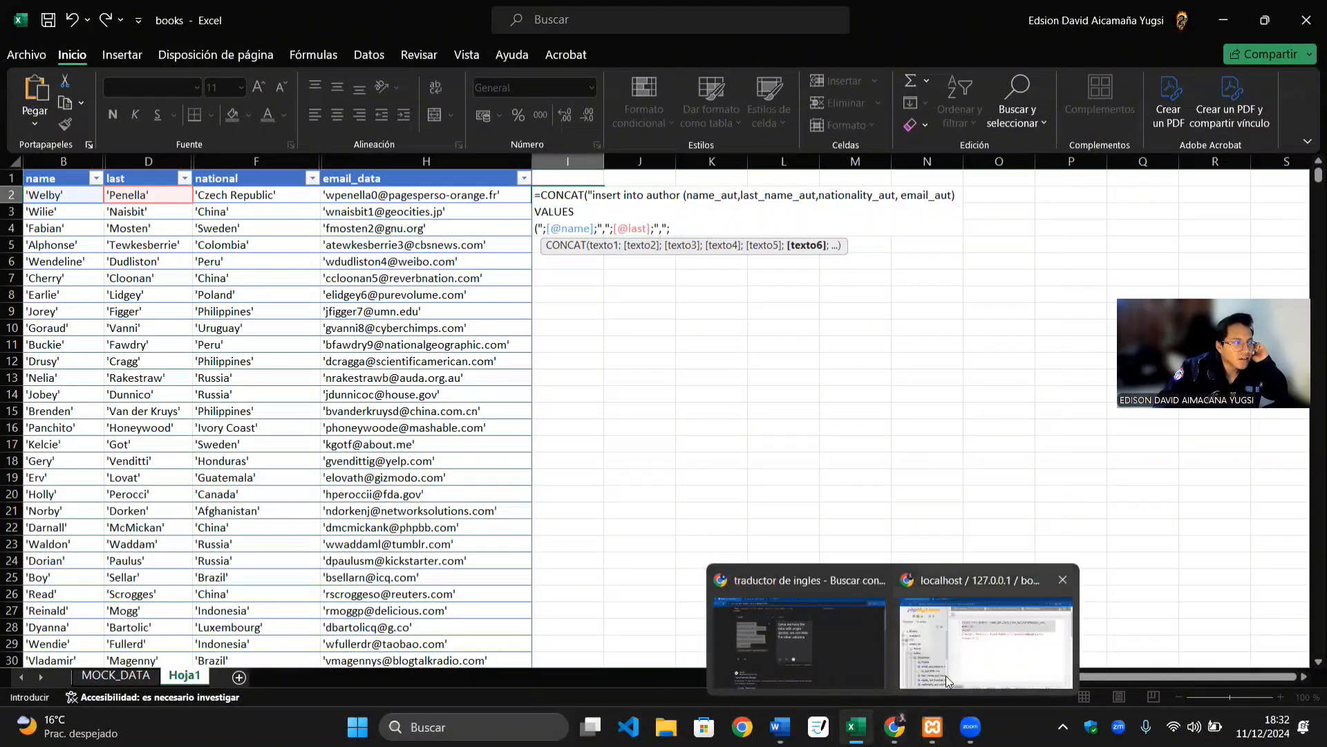
pyautogui.click(947, 666)
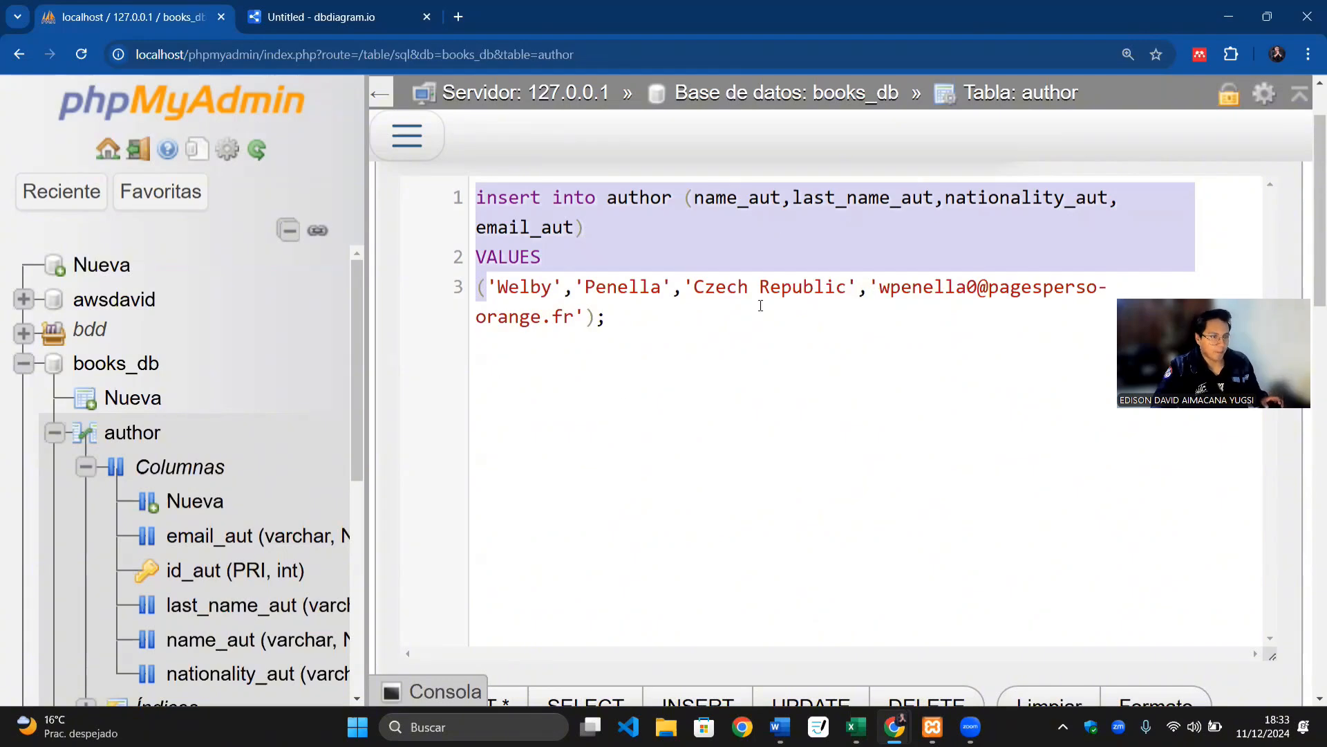
pyautogui.hotkey('alt', 'Tab')
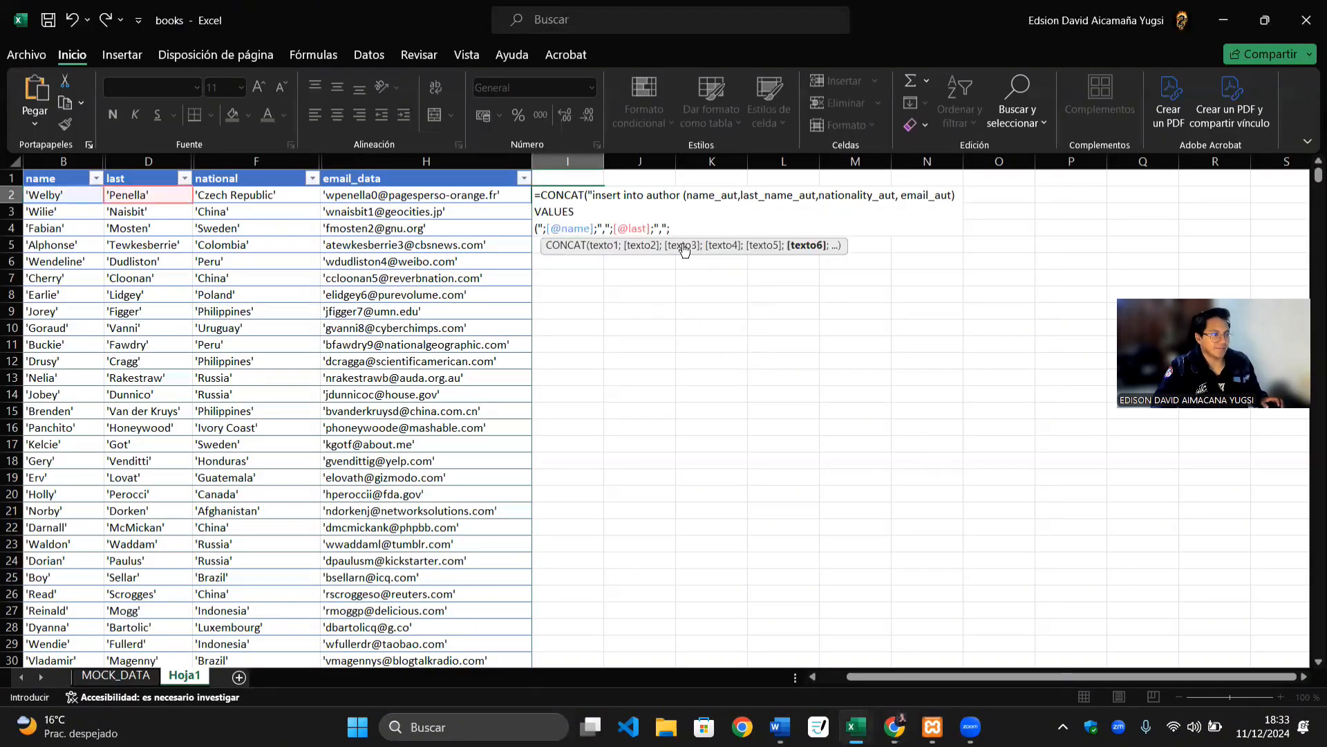
pyautogui.press('F2')
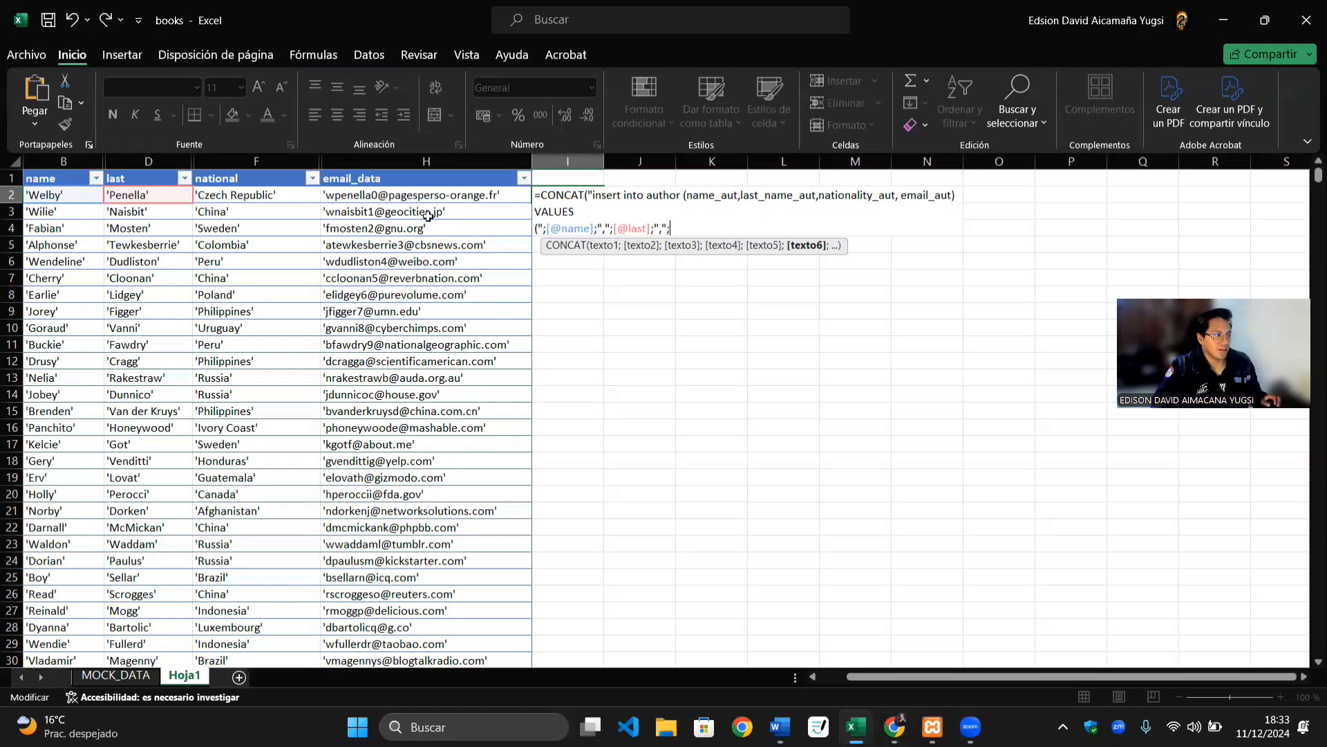
pyautogui.click(235, 195)
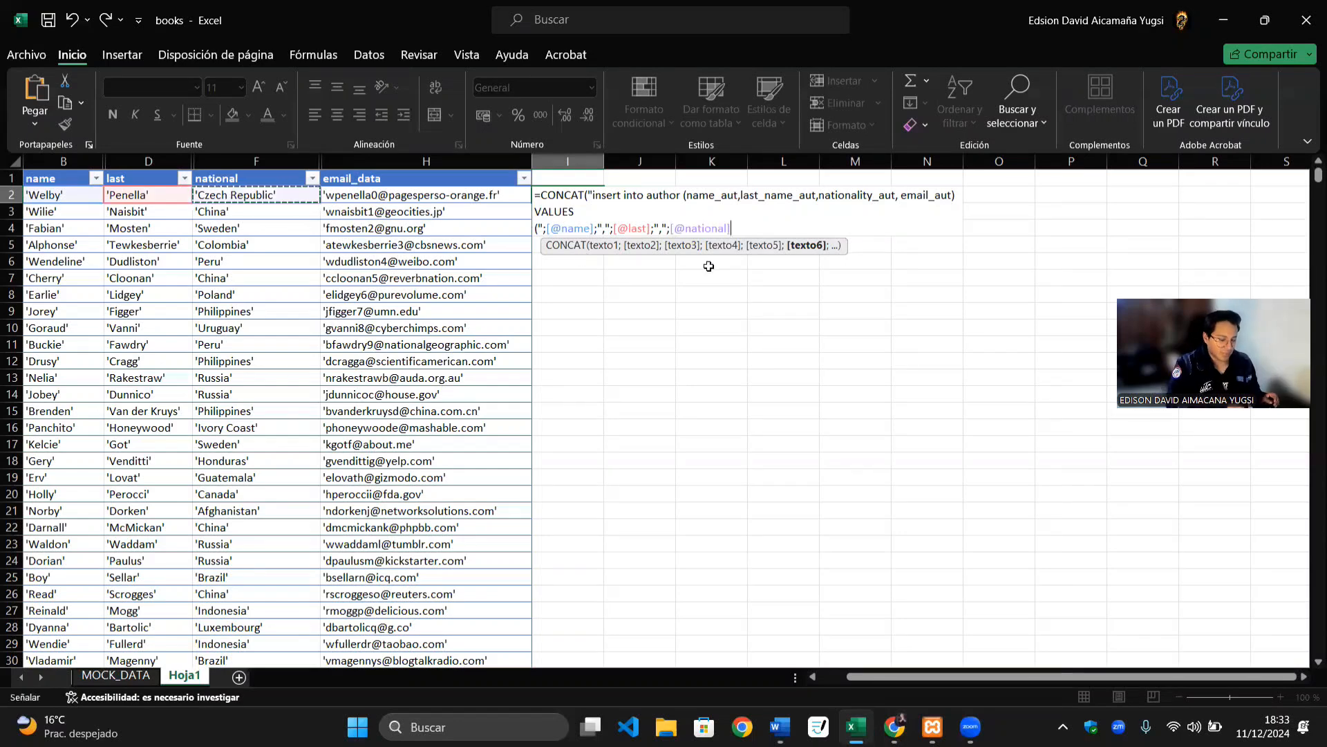
pyautogui.write(';"')
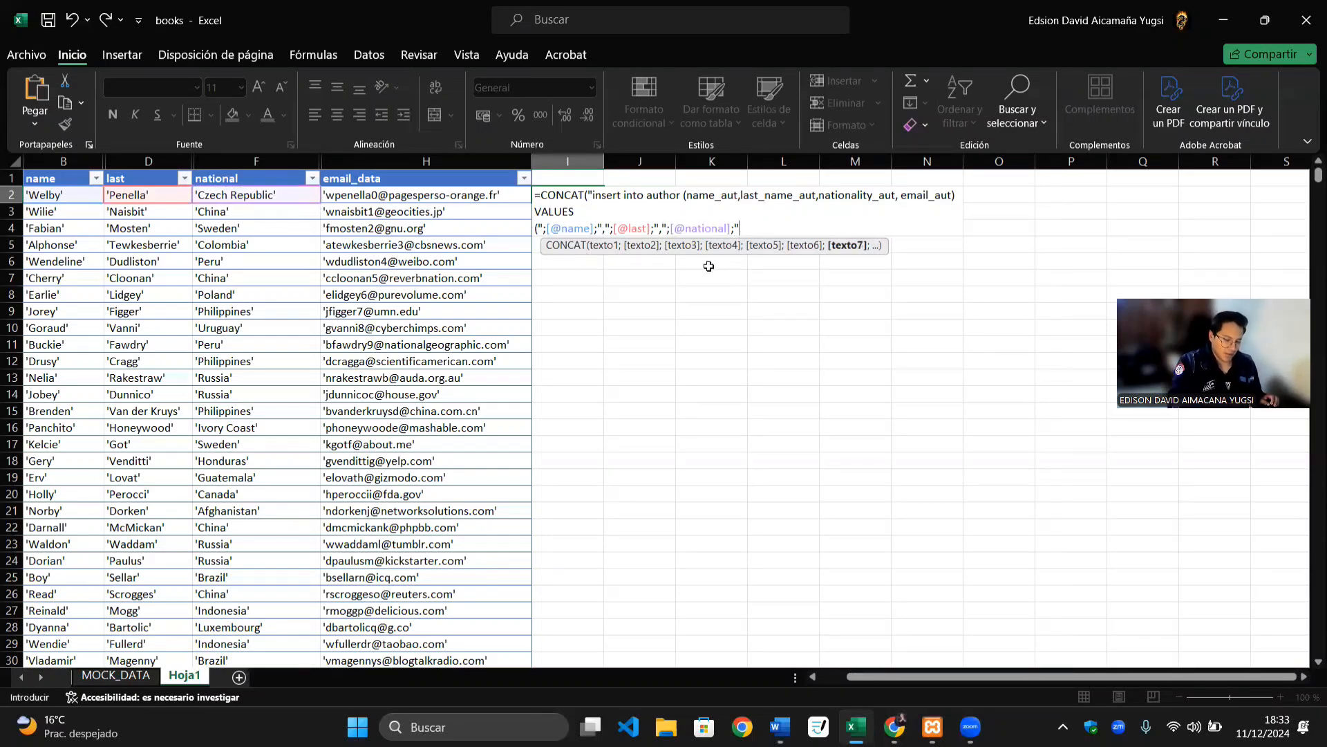
pyautogui.write(',"')
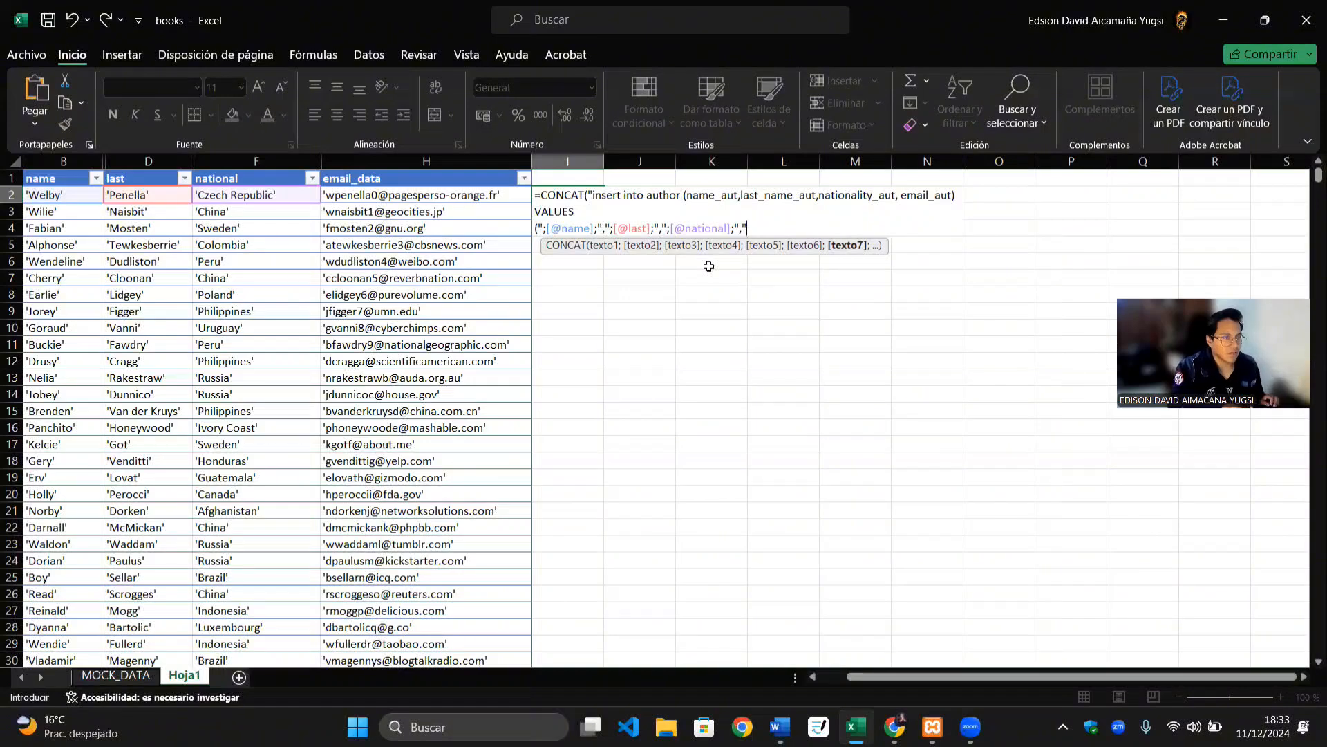
pyautogui.write(';')
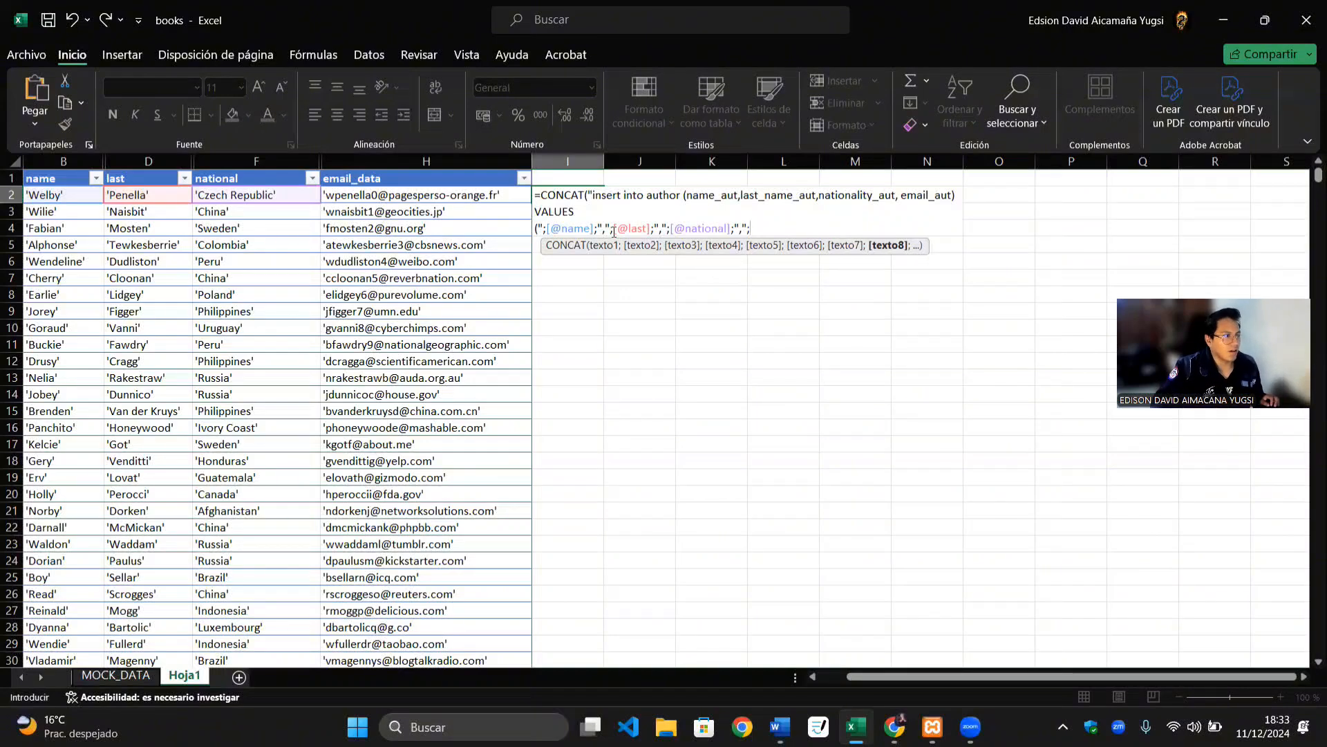
pyautogui.click(403, 195)
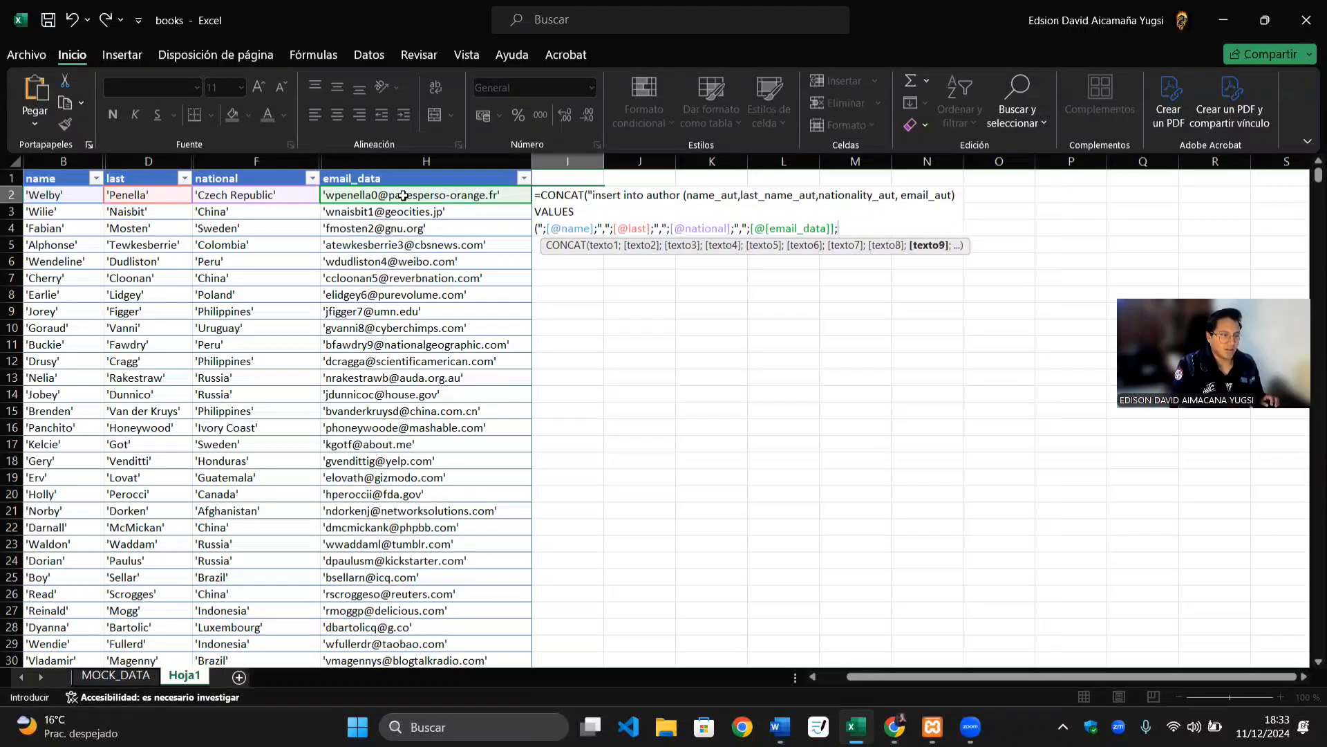
pyautogui.press('Return')
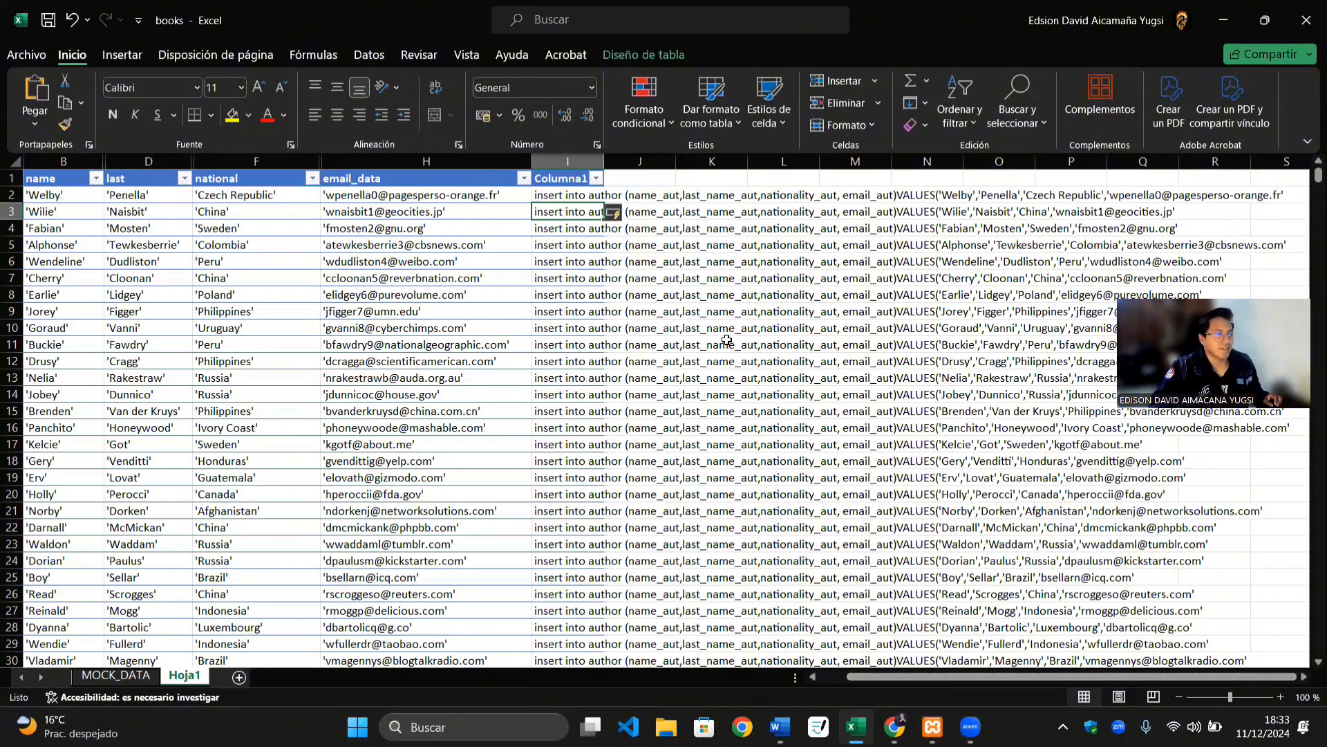
# Step: Edit the CONCAT formula in I2 to append ")" after [@[email_data]] and update the whole column
pyautogui.doubleClick(565, 195)
pyautogui.click(840, 229)
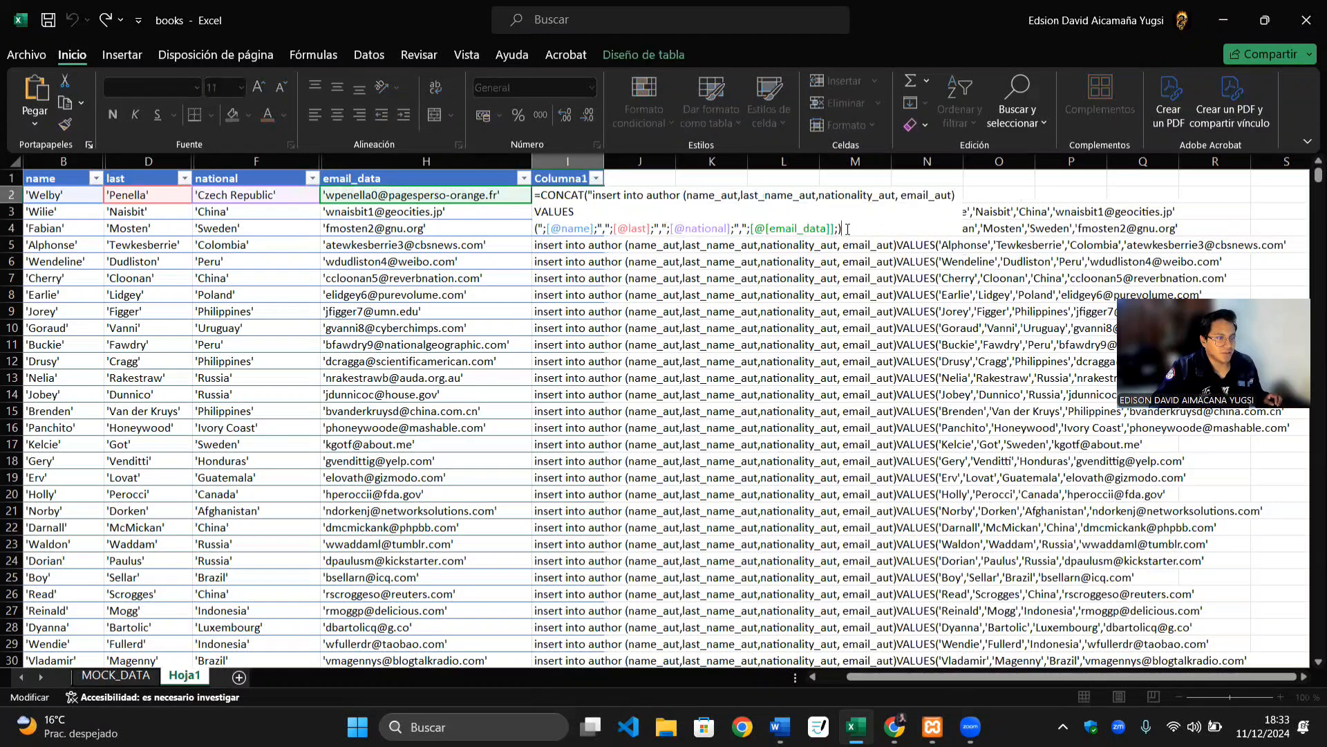
pyautogui.write(')')
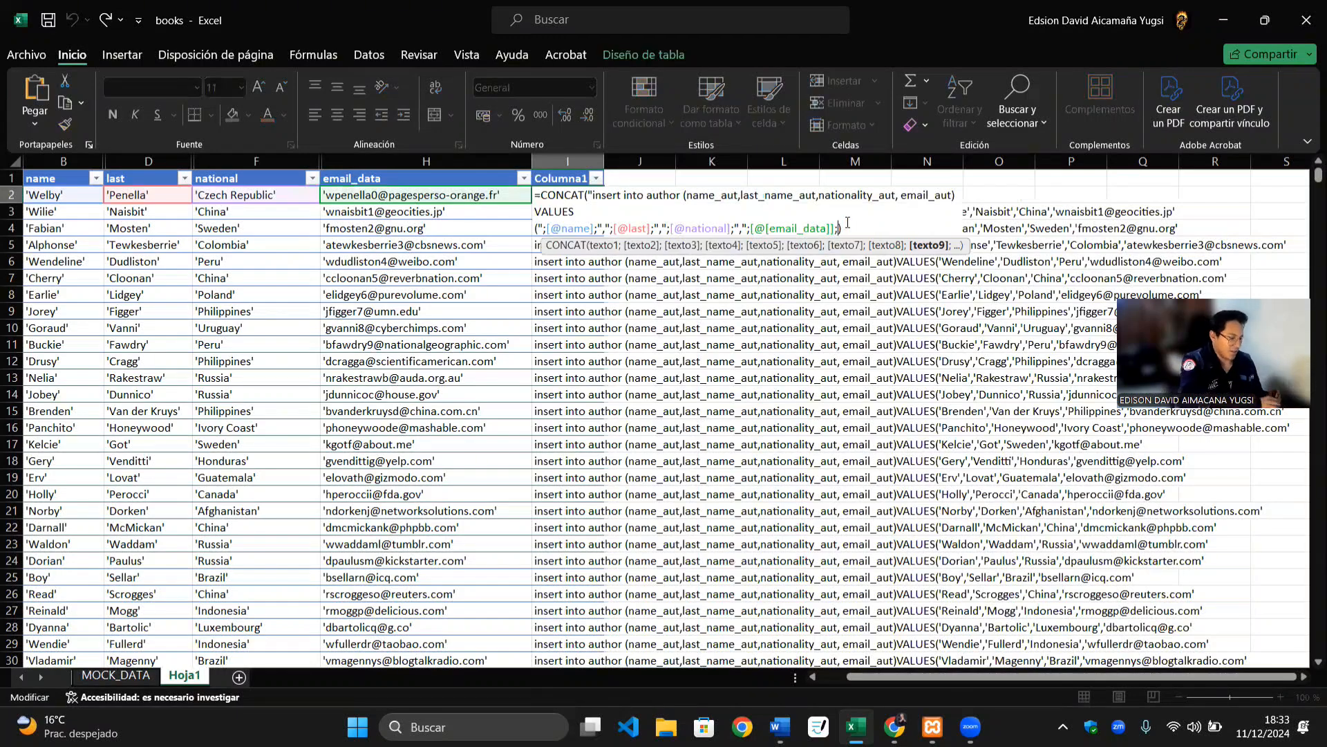
pyautogui.write('"')
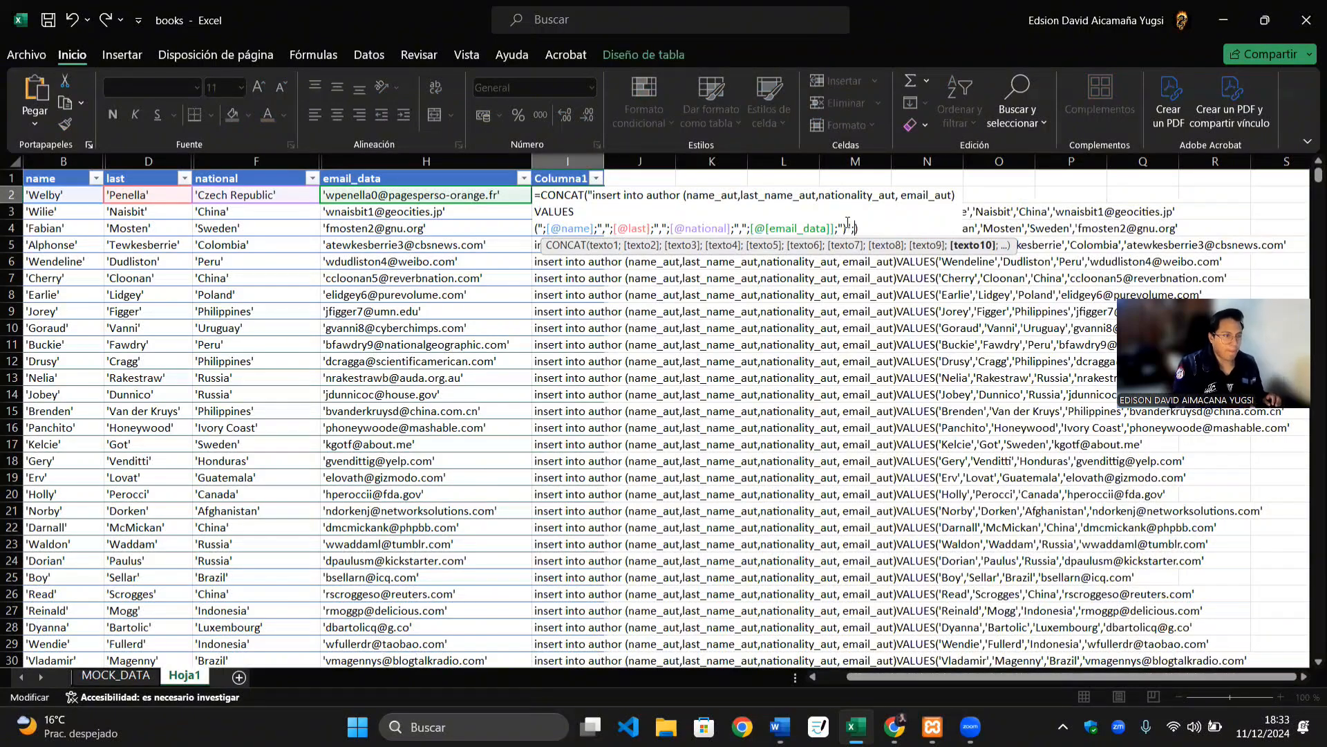
pyautogui.press('Return')
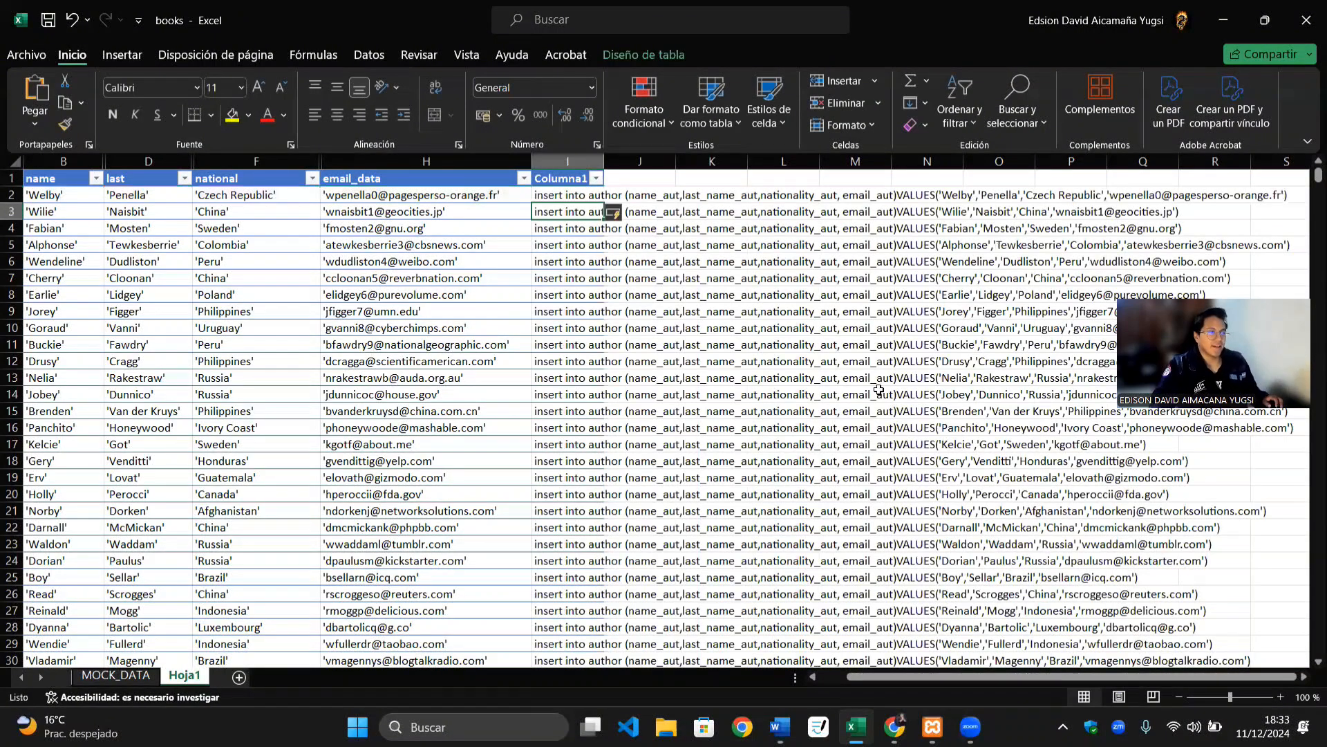
pyautogui.click(999, 294)
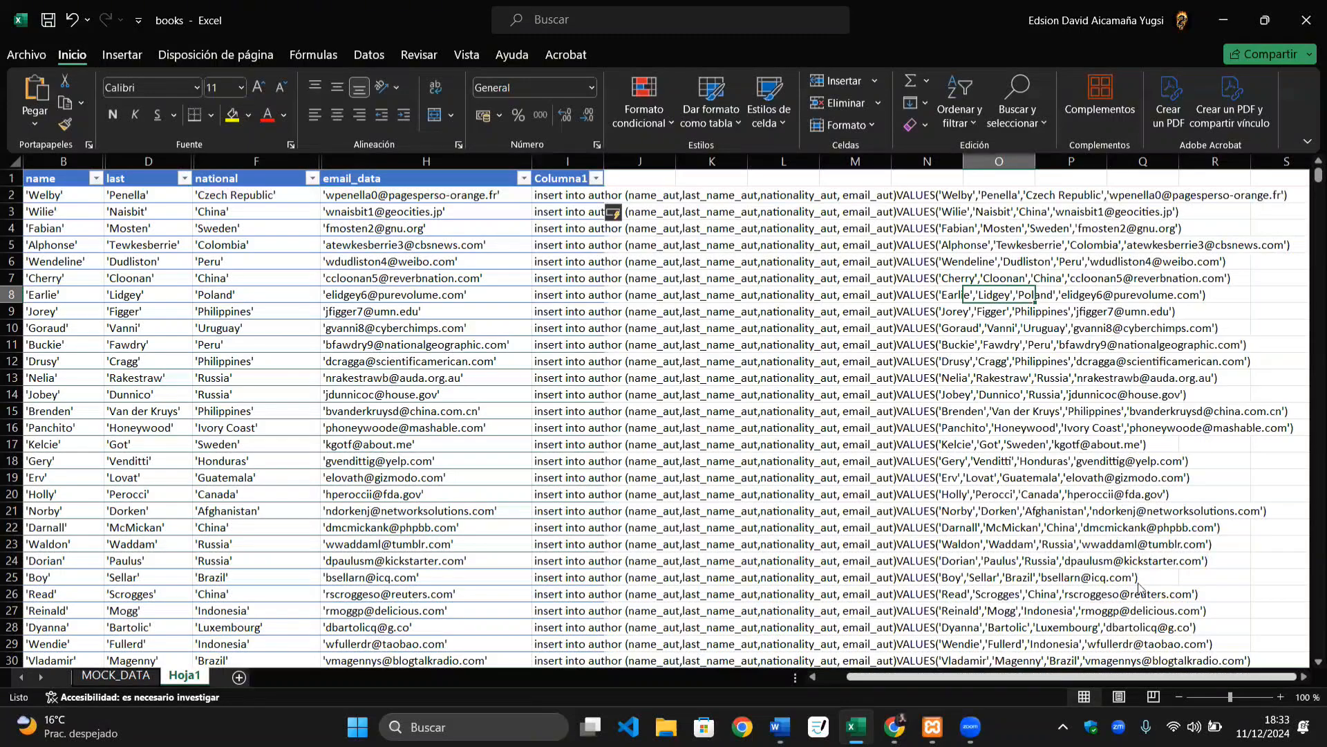
pyautogui.click(970, 727)
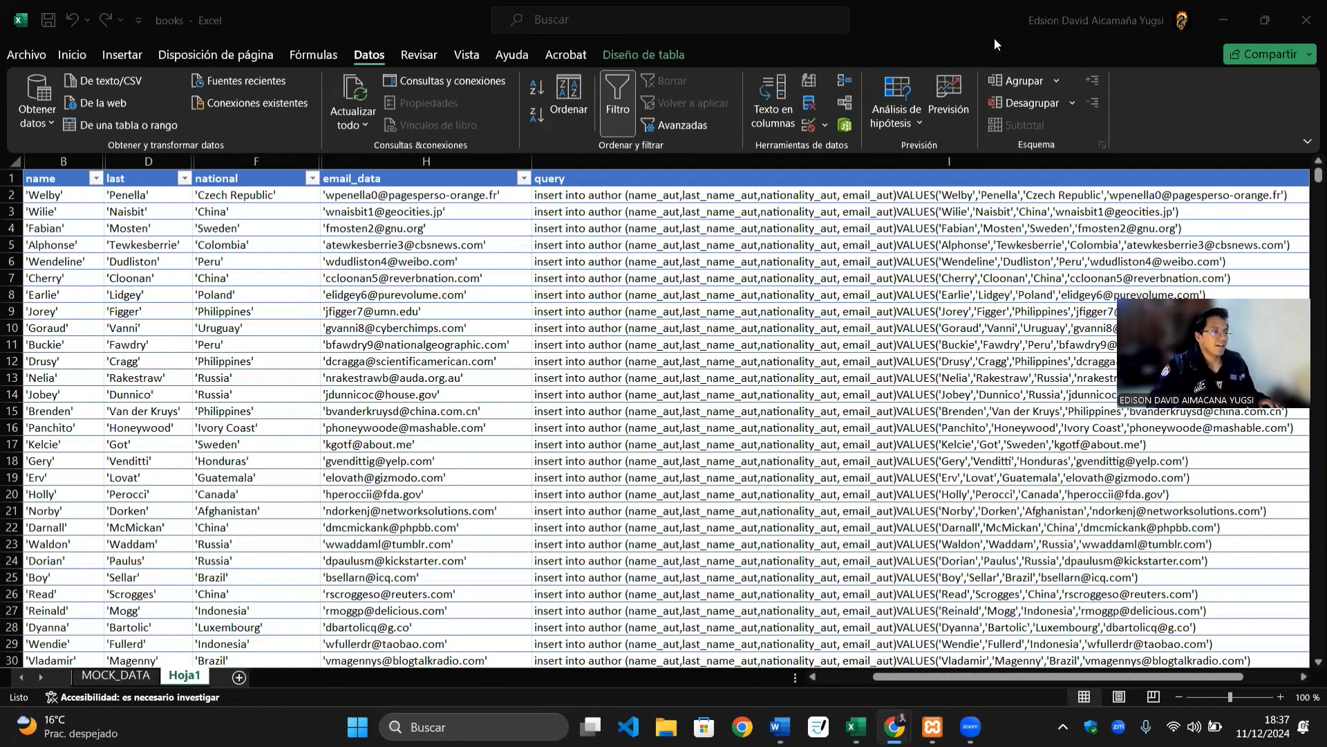
pyautogui.click(453, 248)
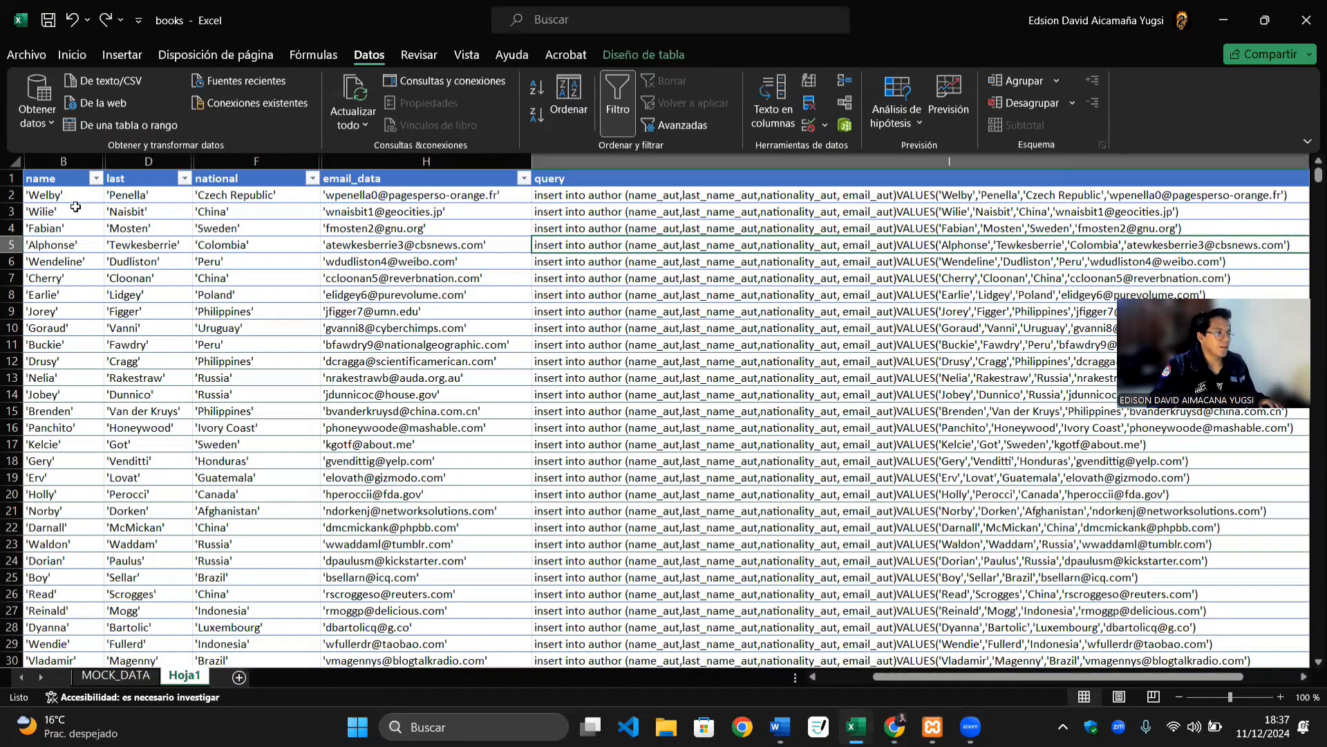
# Step: Select the table from the name header through query down to the last row and open Remove Duplicates for it
pyautogui.click(70, 180)
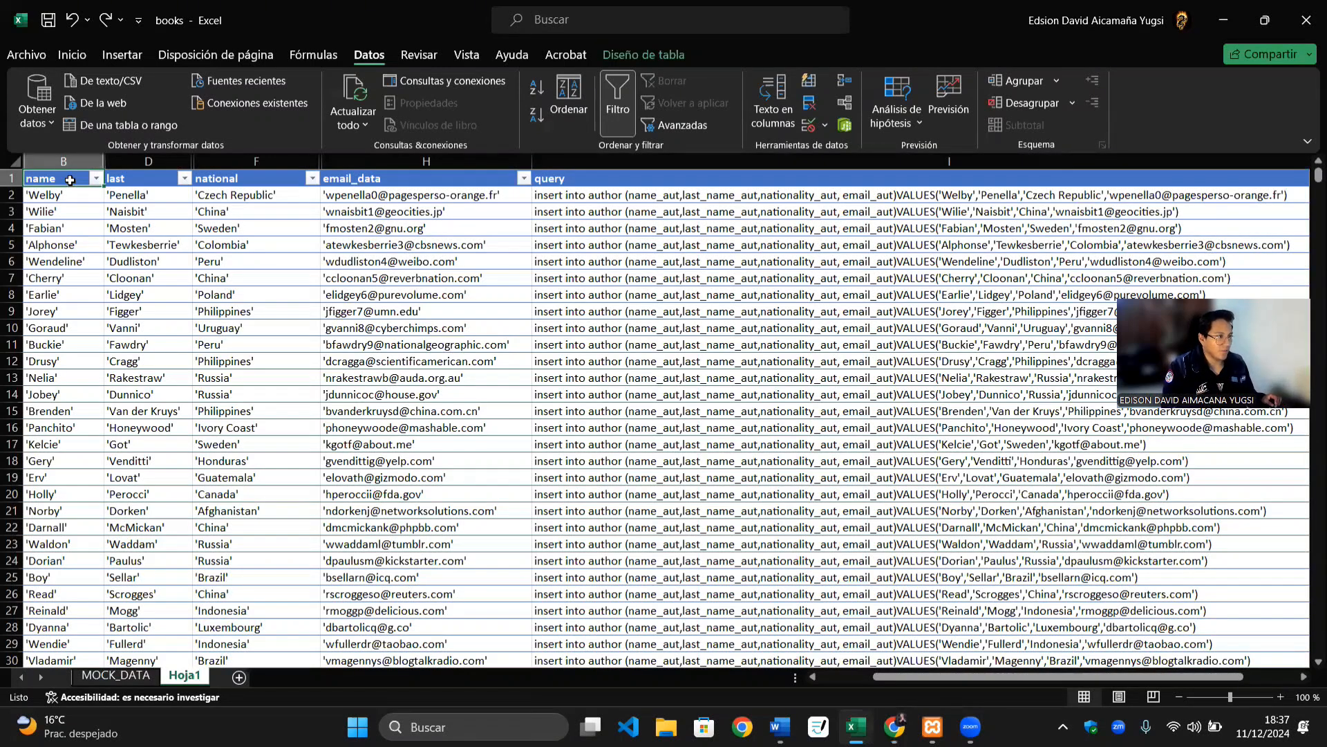
pyautogui.hotkey('ctrl', 'shift', 'Right')
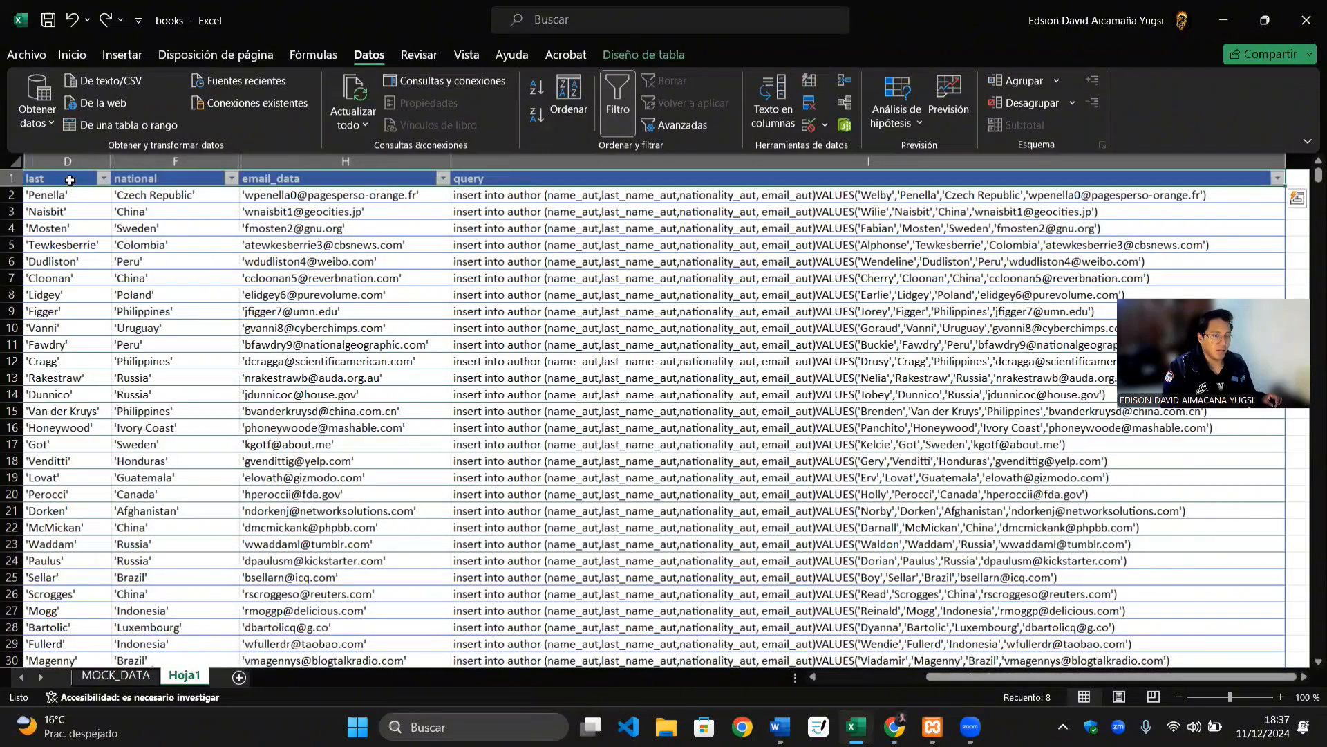
pyautogui.hotkey('ctrl', 'shift', 'Down')
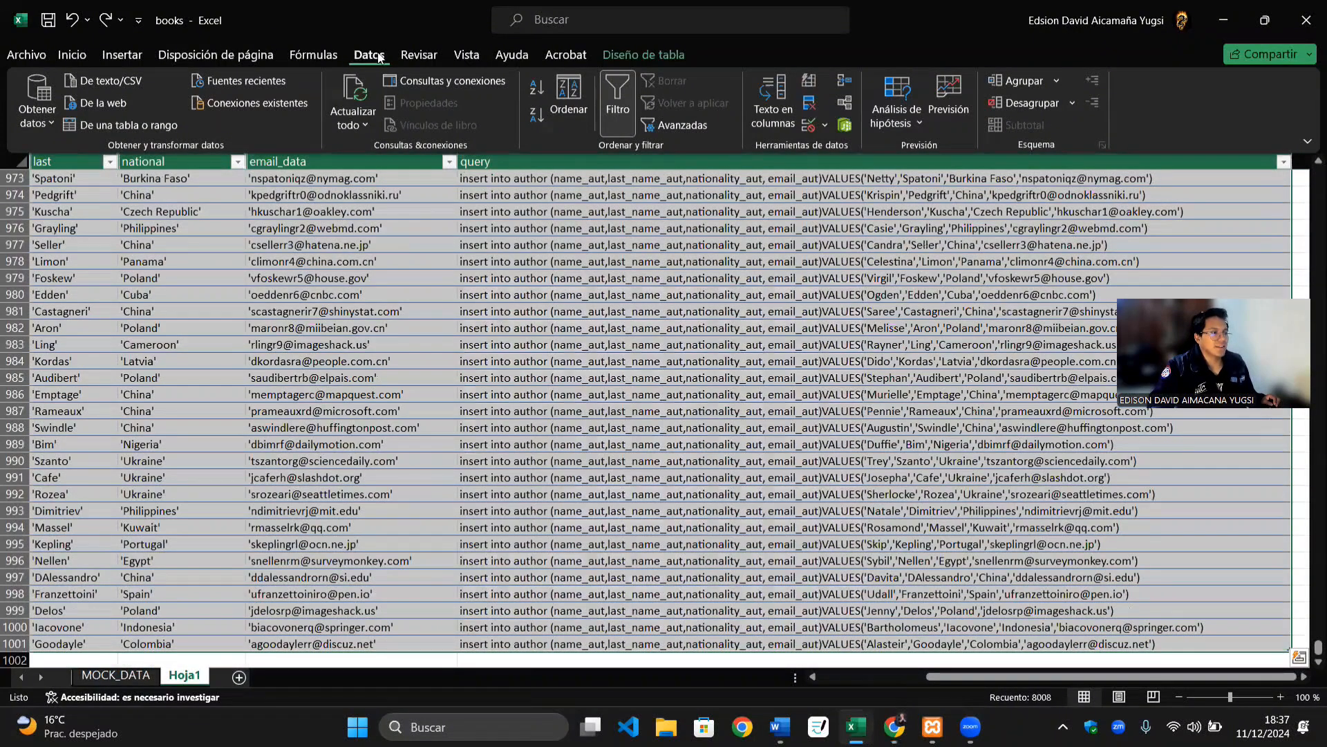
pyautogui.click(810, 103)
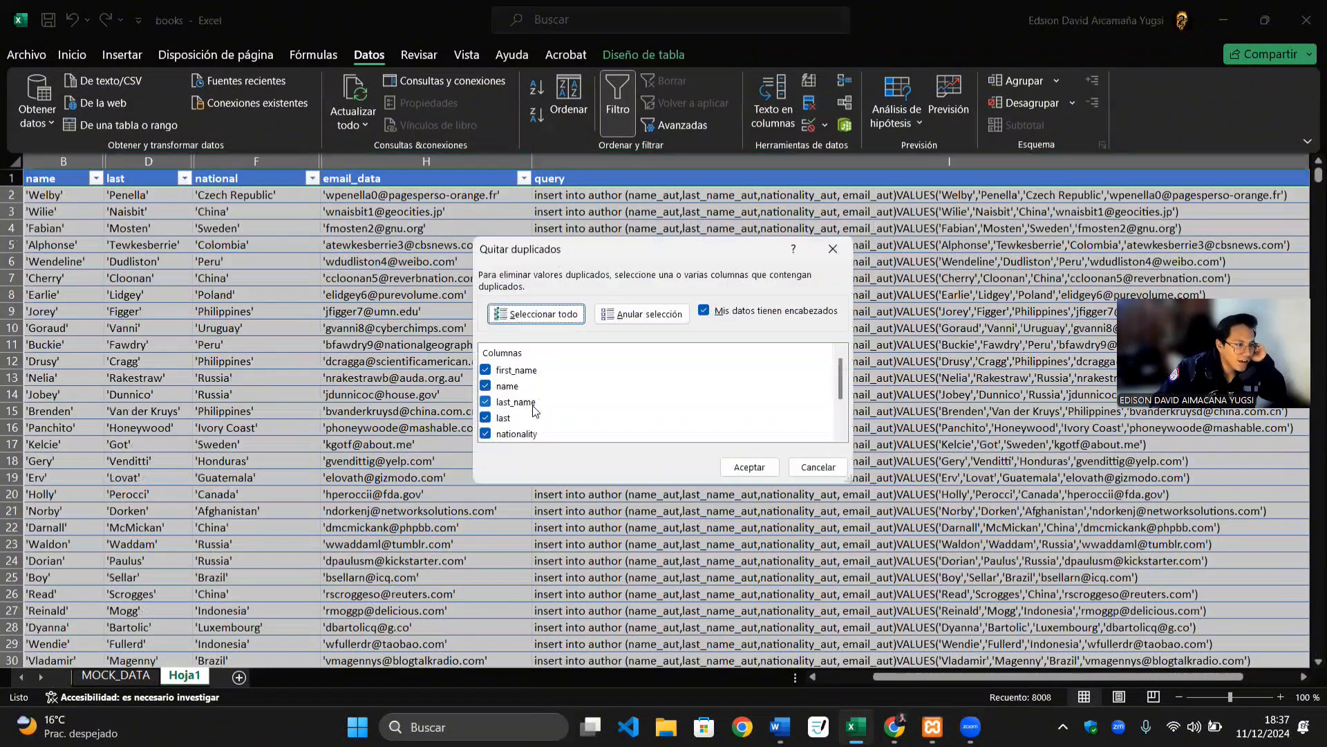
pyautogui.scroll(-1, 535, 415)
pyautogui.scroll(1, 525, 407)
# Step: Exclude the first_name, name, last_name and last columns from the duplicate comparison
pyautogui.click(491, 371)
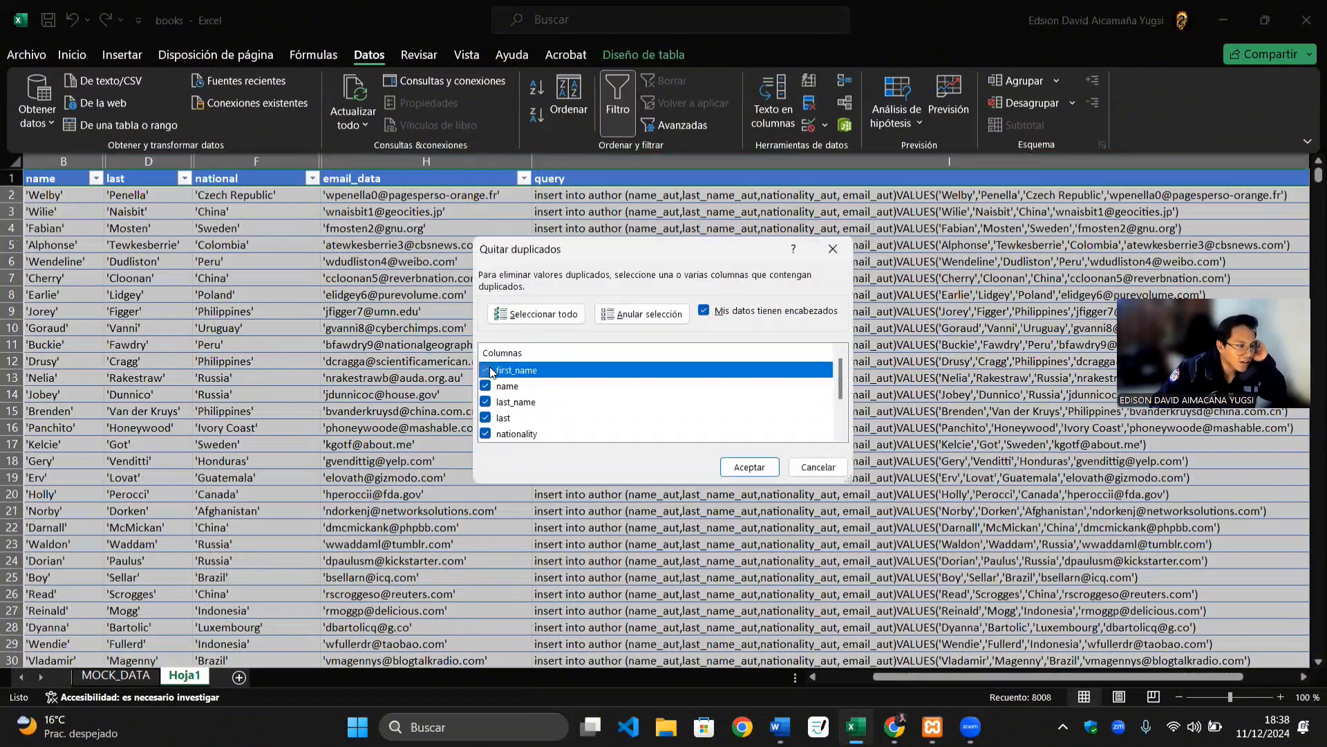
pyautogui.press('Down')
pyautogui.click(485, 386)
pyautogui.click(485, 370)
pyautogui.click(485, 401)
pyautogui.click(486, 417)
# Step: Exclude national, email, email_data and query too, and remove duplicates based only on the nationality column
pyautogui.scroll(-2, 487, 415)
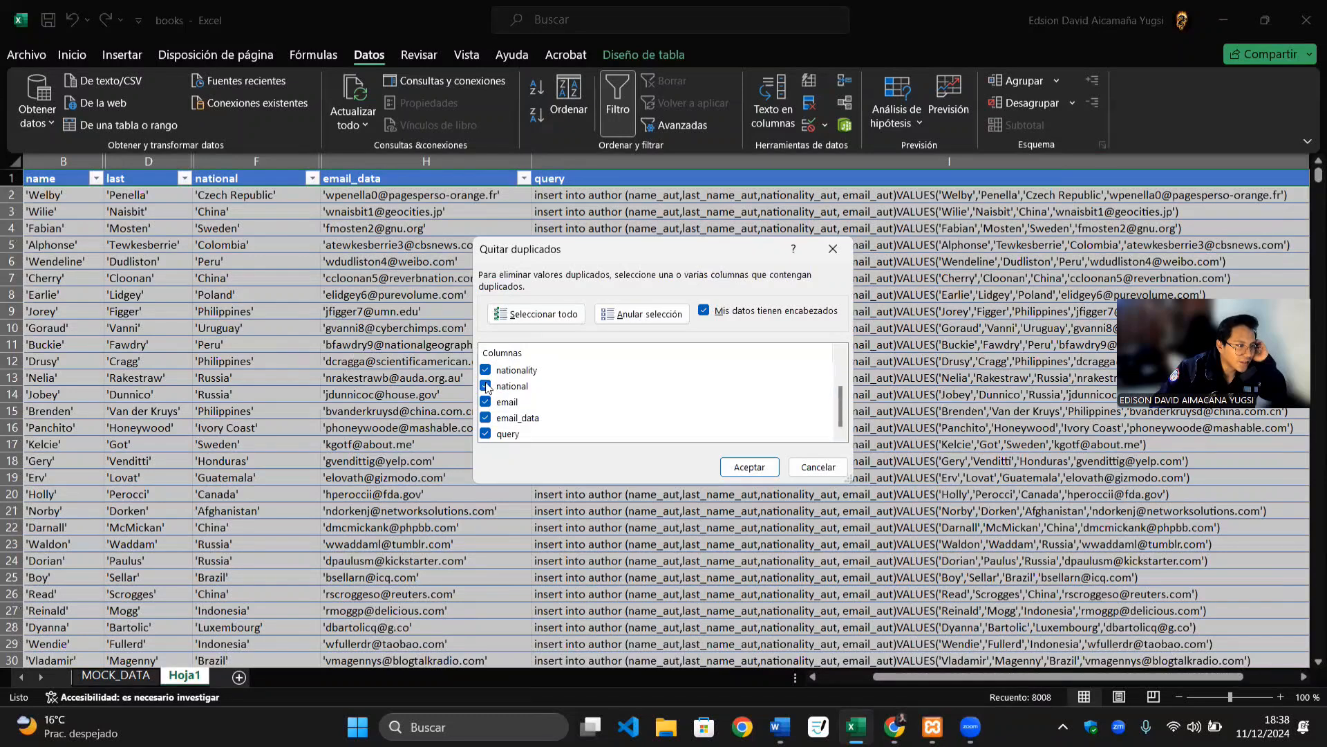
pyautogui.click(485, 385)
pyautogui.click(485, 402)
pyautogui.click(485, 418)
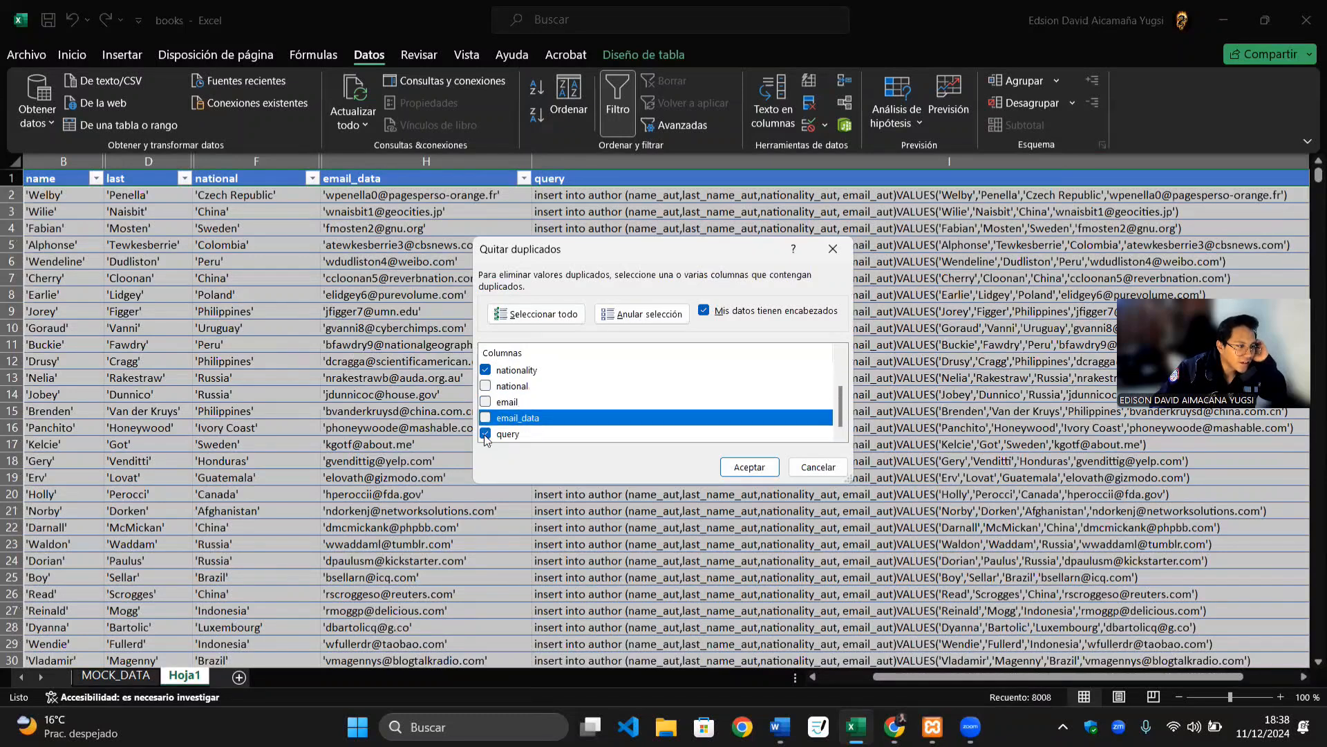
pyautogui.click(485, 434)
pyautogui.scroll(2, 492, 409)
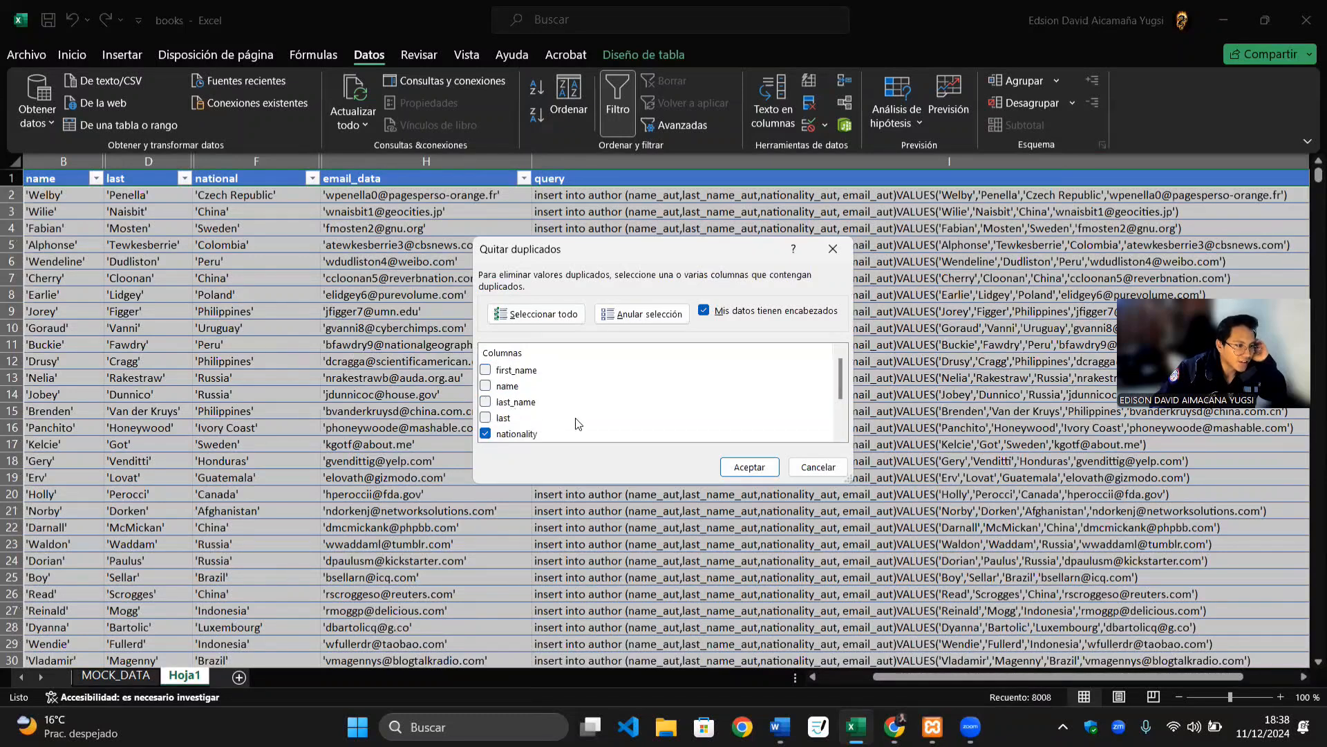
pyautogui.scroll(-1, 713, 440)
pyautogui.click(745, 468)
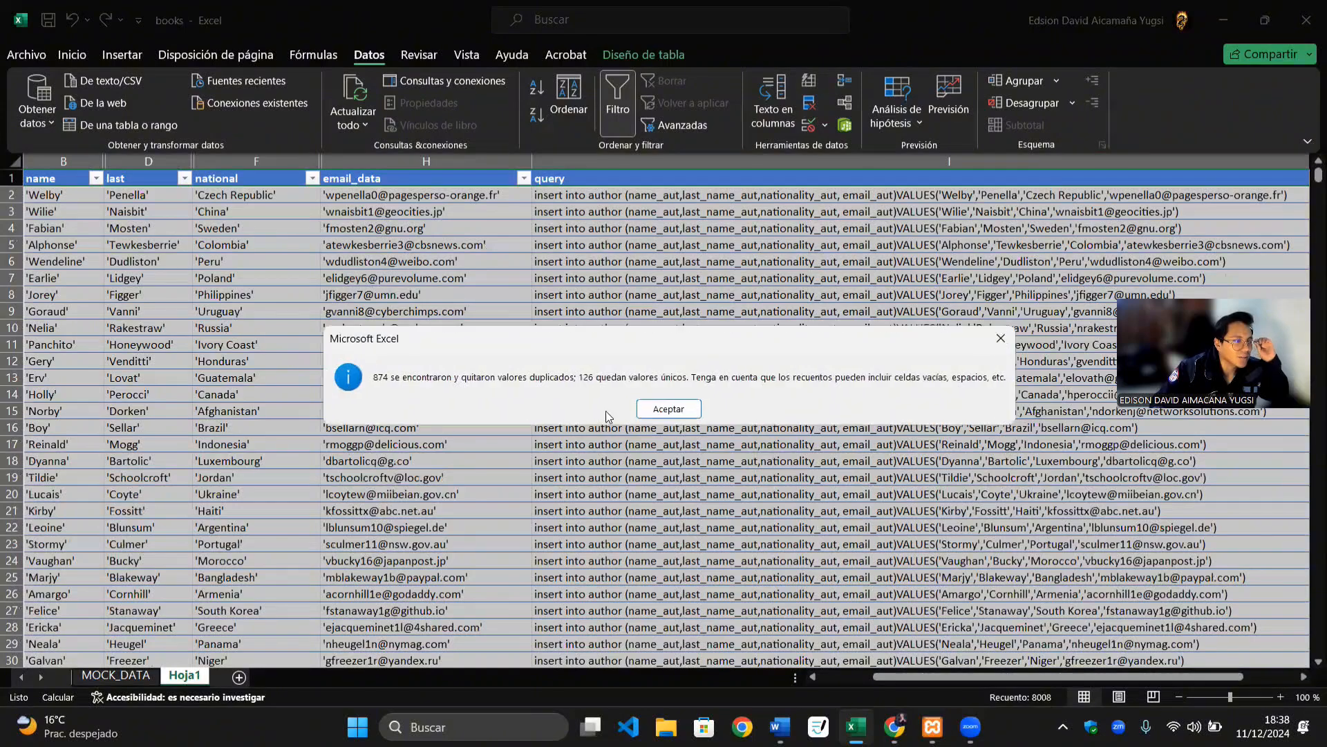
pyautogui.click(669, 409)
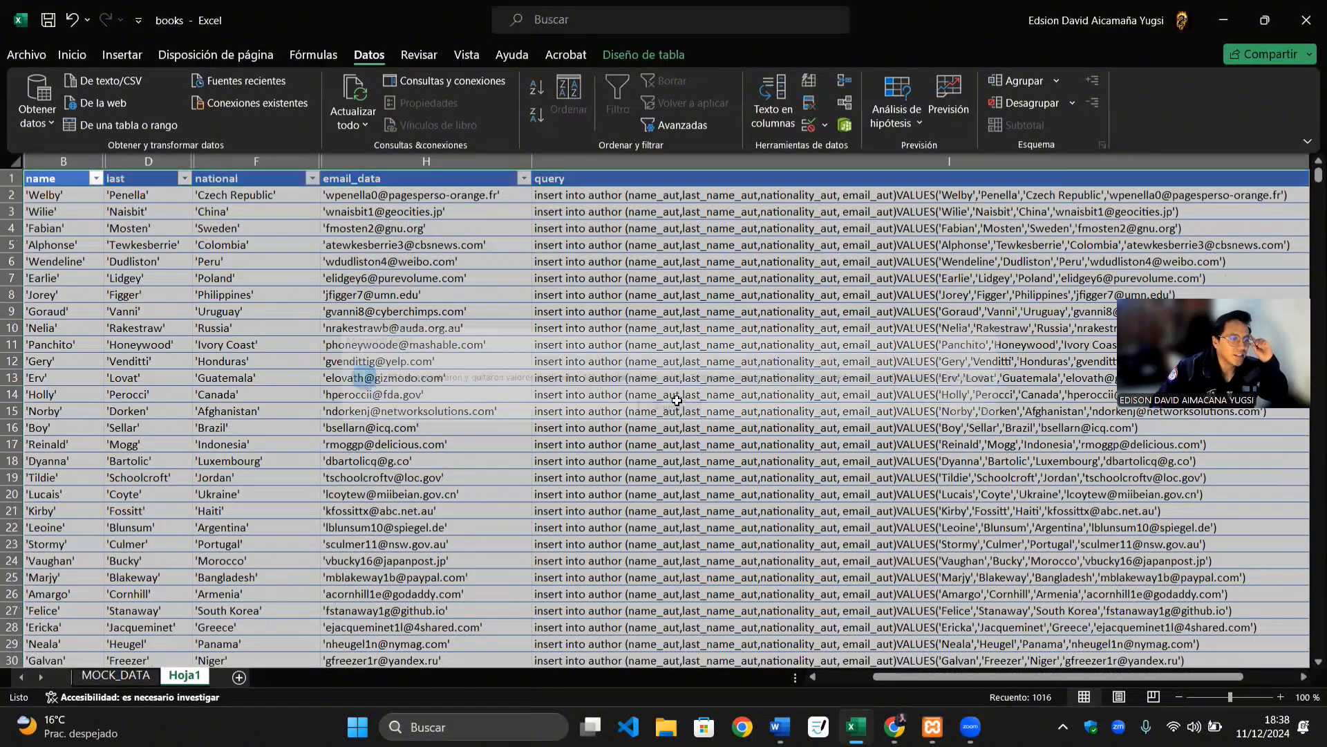
# Step: Review the remaining author rows down to the end of the table and back to the first row
pyautogui.scroll(-6, 534, 407)
pyautogui.scroll(-13, 529, 415)
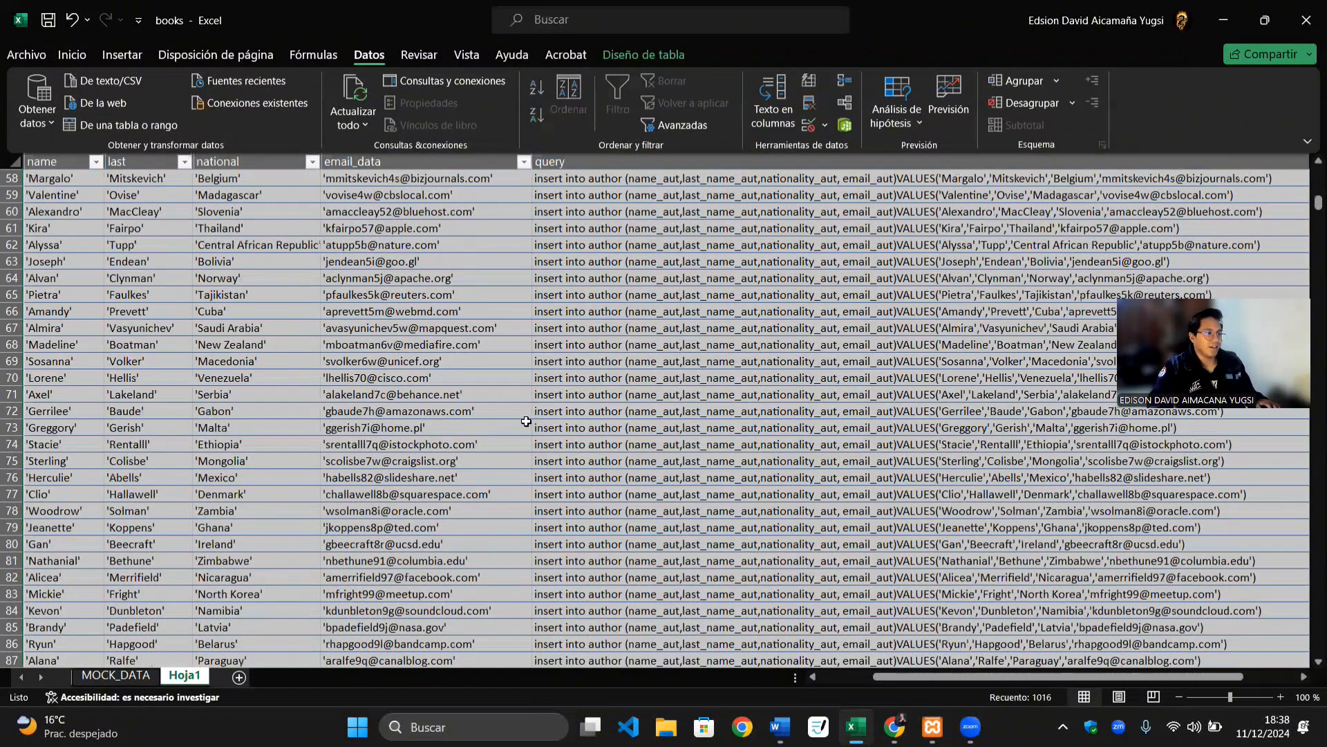
pyautogui.scroll(-20, 526, 419)
pyautogui.scroll(6, 249, 412)
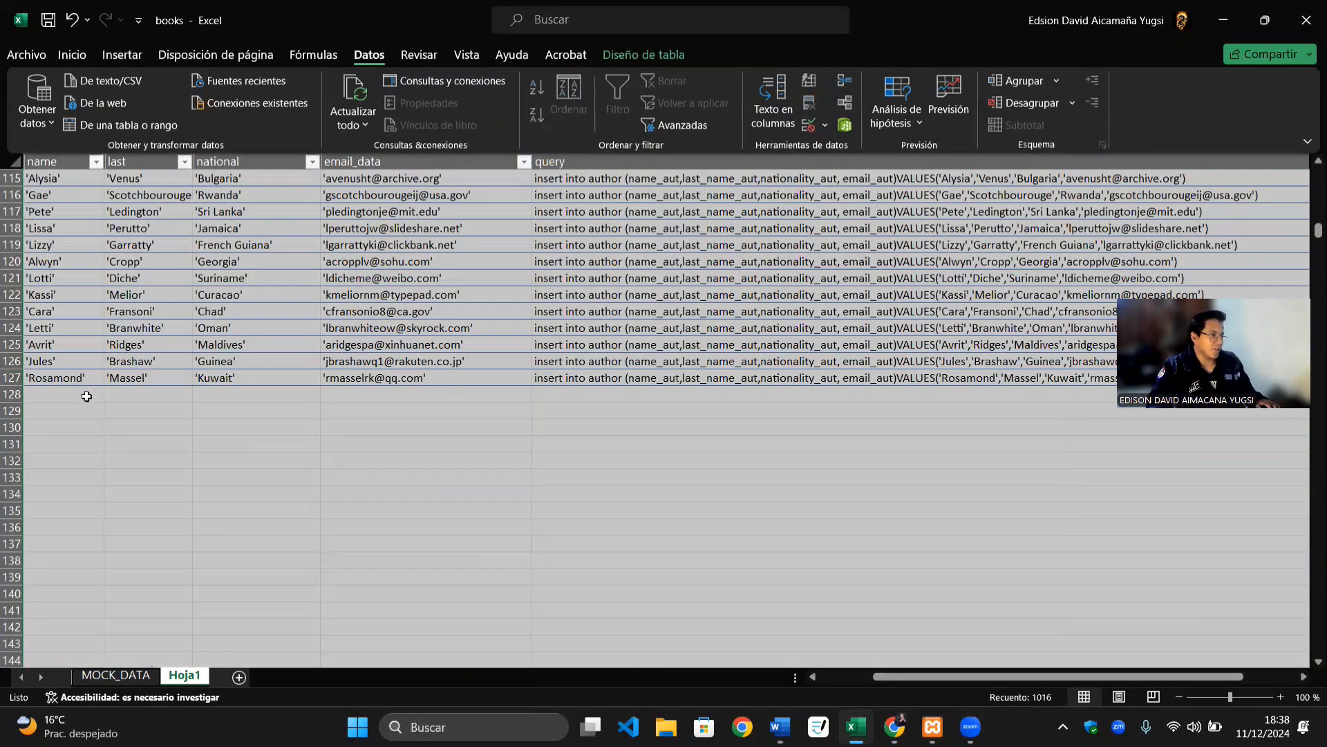
pyautogui.scroll(10, 166, 396)
pyautogui.scroll(10, 196, 388)
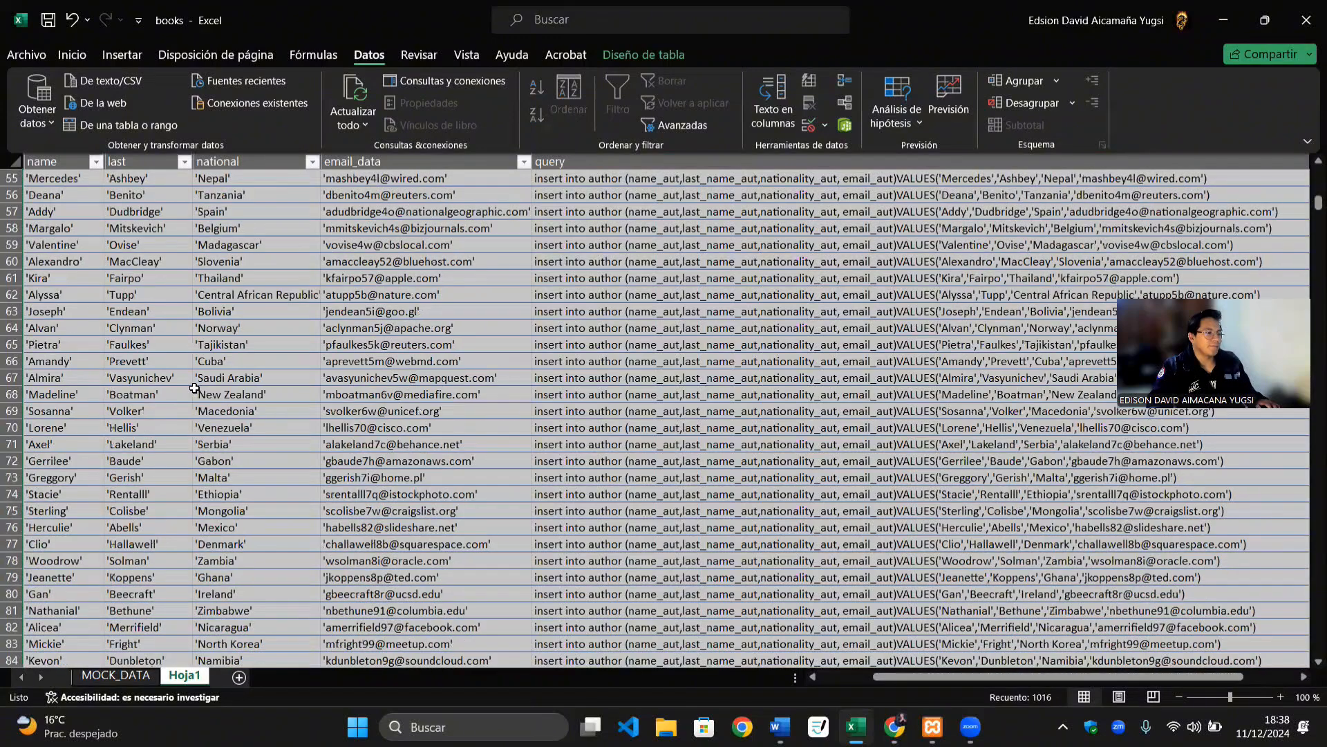
pyautogui.scroll(18, 193, 389)
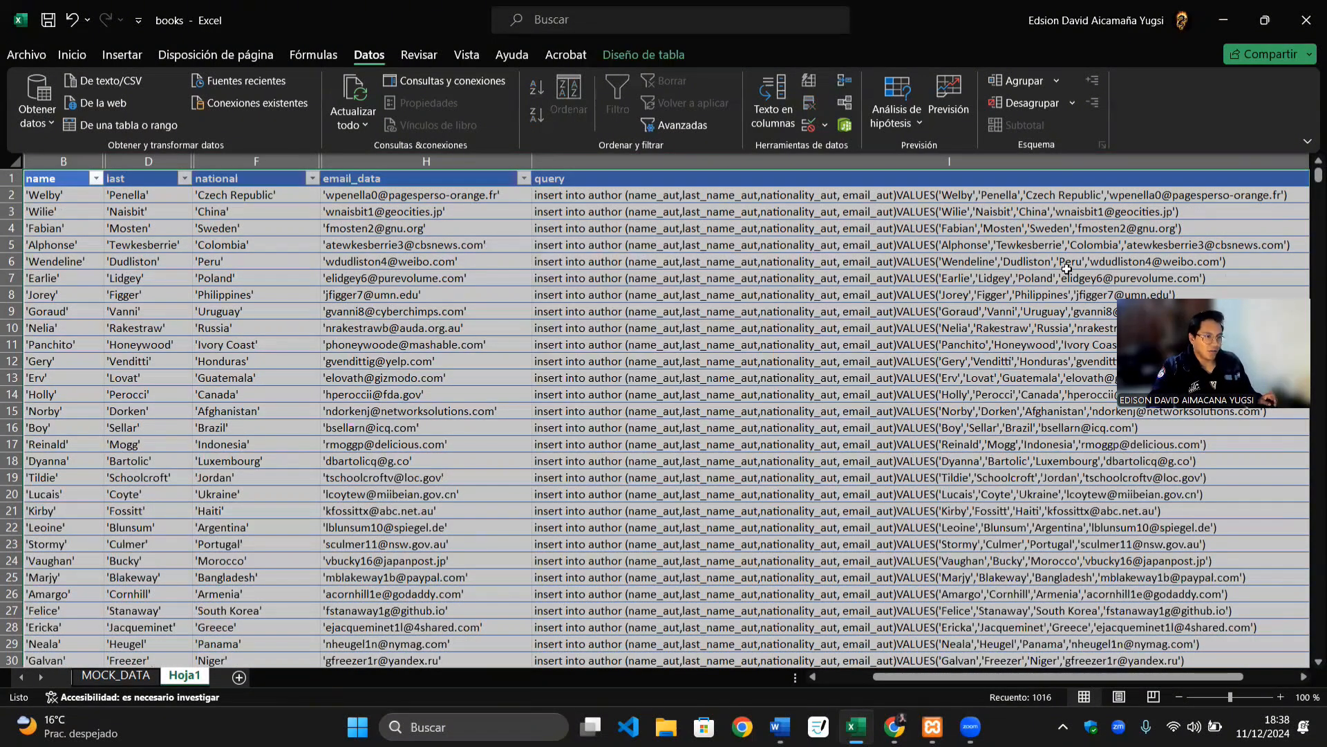
# Step: Copy the insert statements in the query column from row 3 to the last row
pyautogui.click(566, 211)
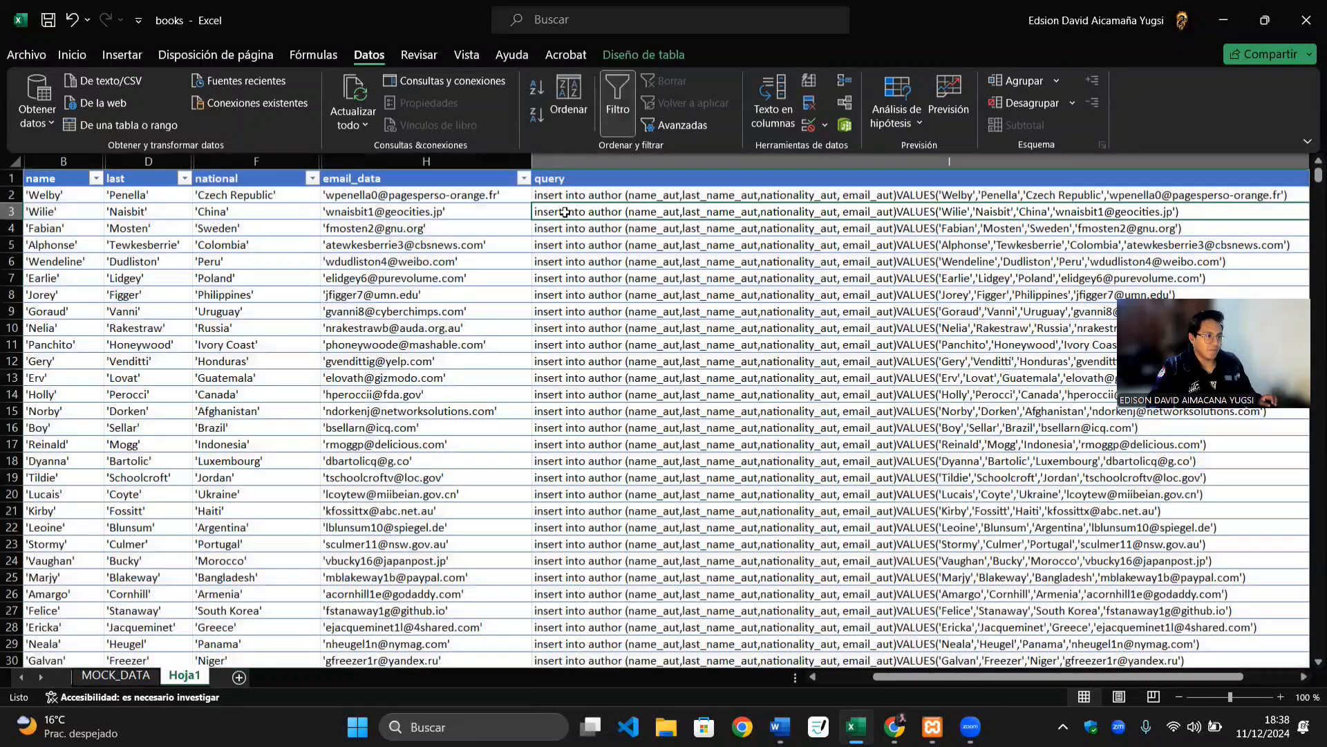
pyautogui.hotkey('ctrl', 'shift', 'Down')
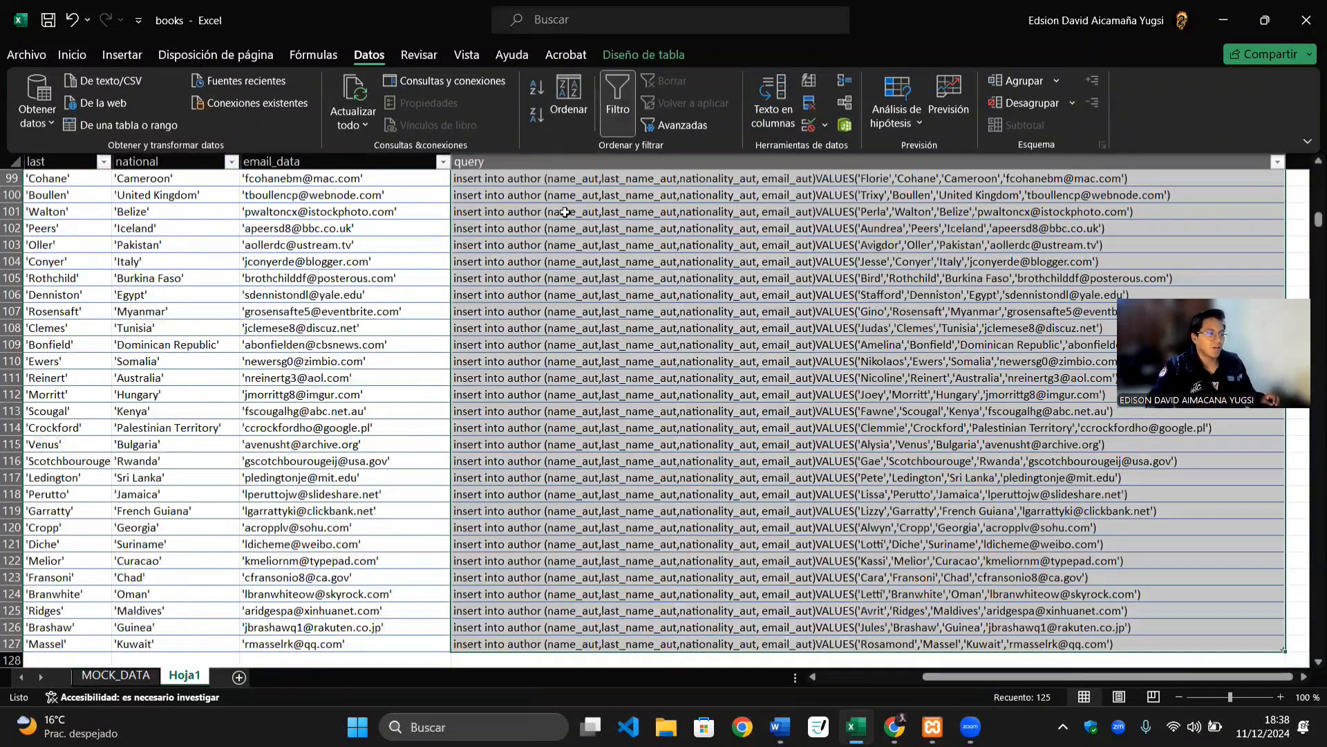
pyautogui.scroll(19, 696, 289)
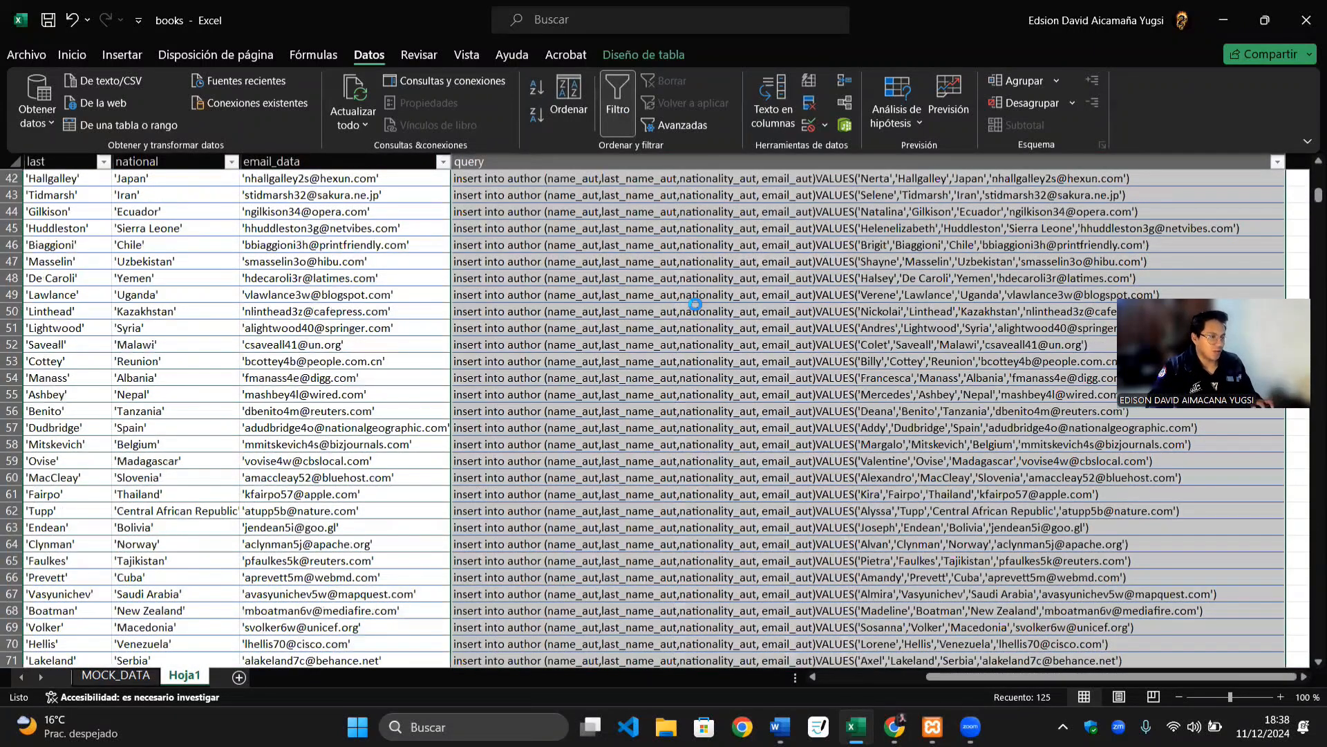
pyautogui.hotkey('ctrl', 'c')
pyautogui.scroll(14, 695, 304)
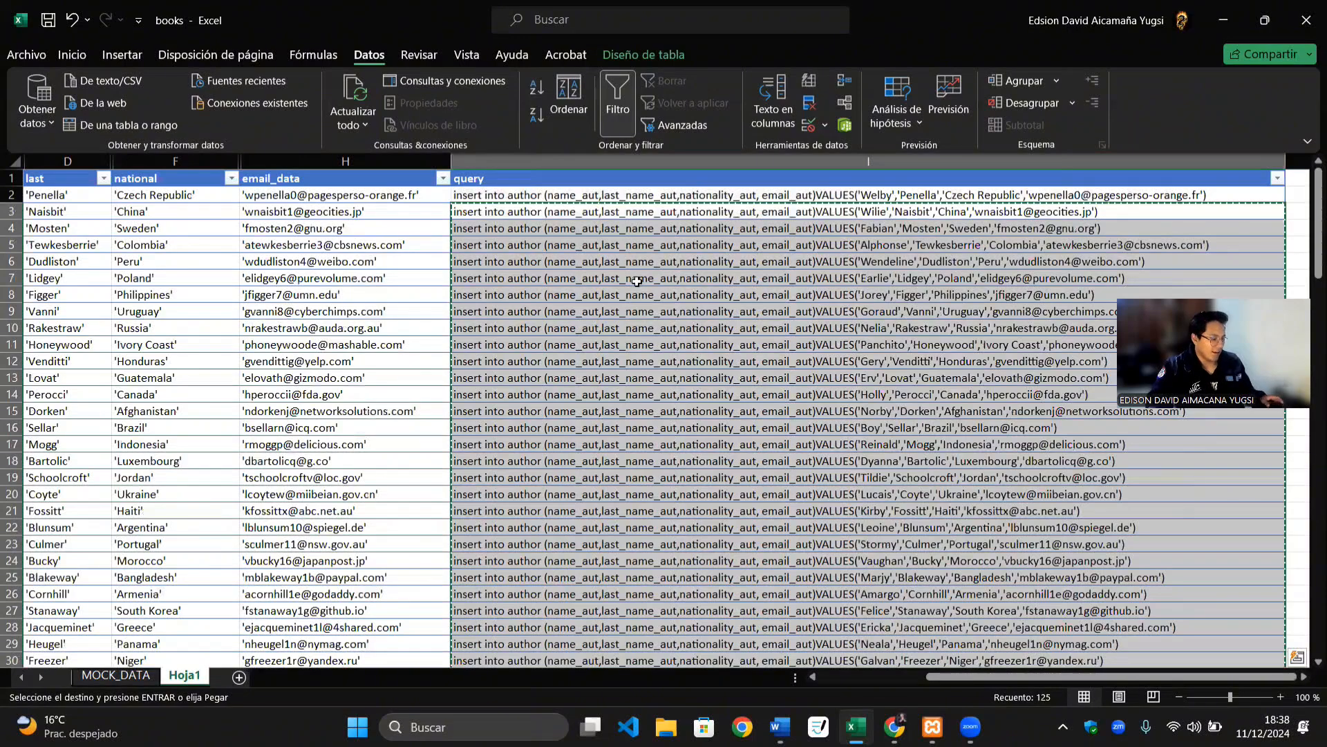
# Step: Switch to phpMyAdmin and replace the insert statement in the author table's SQL editor with the copied queries
pyautogui.hotkey('alt', 'Tab')
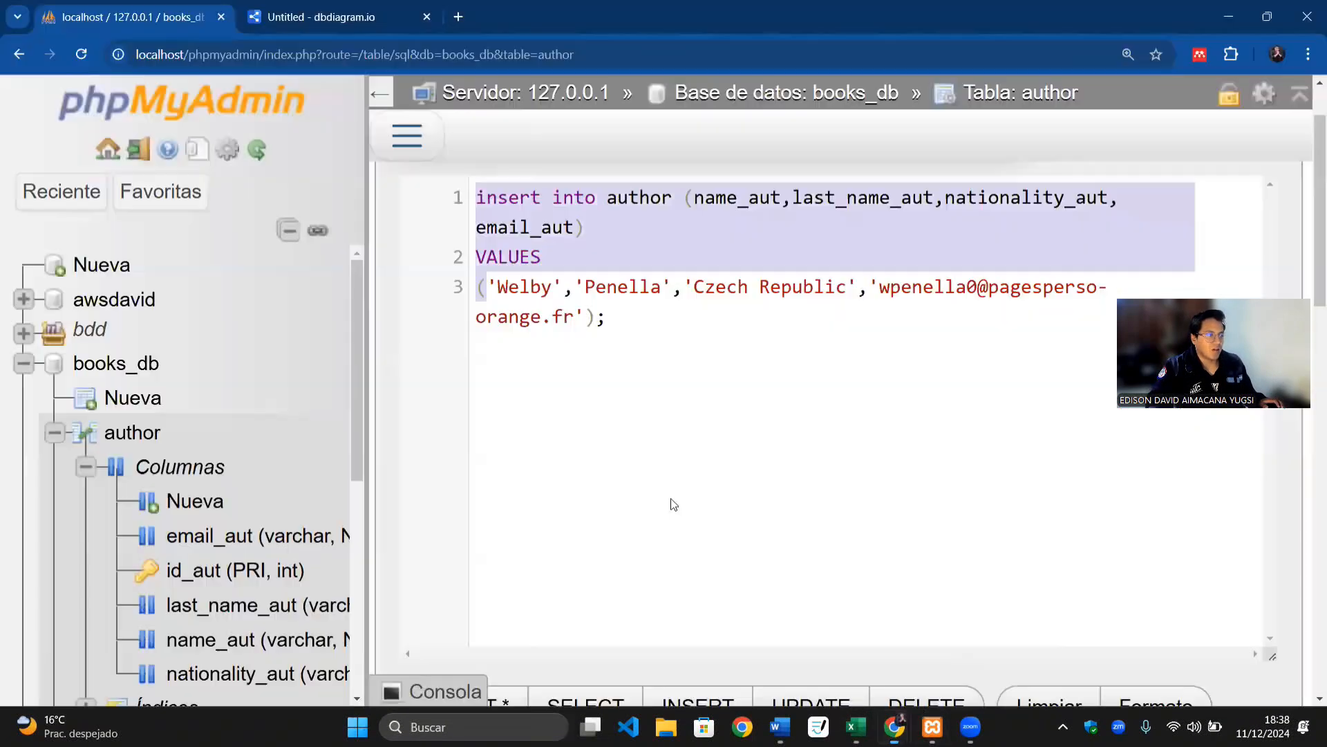
pyautogui.click(927, 623)
pyautogui.click(653, 362)
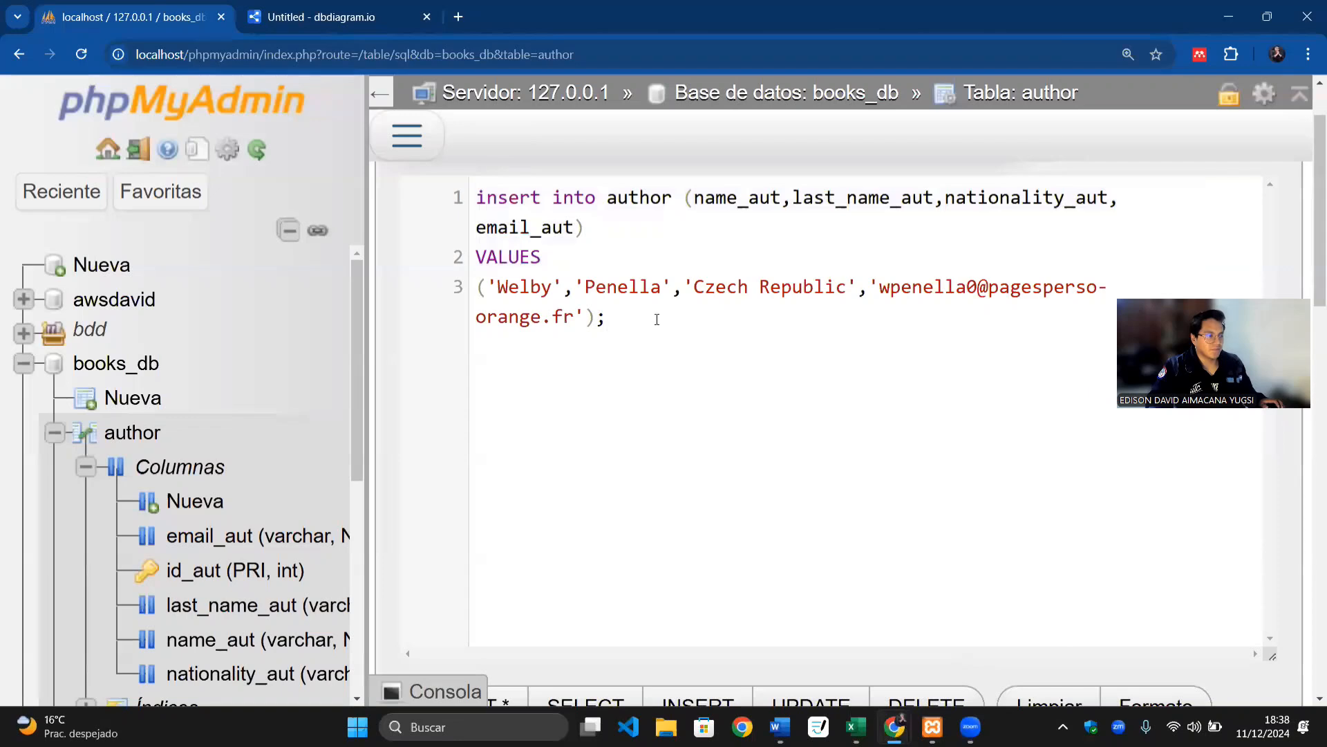
pyautogui.scroll(1, 657, 319)
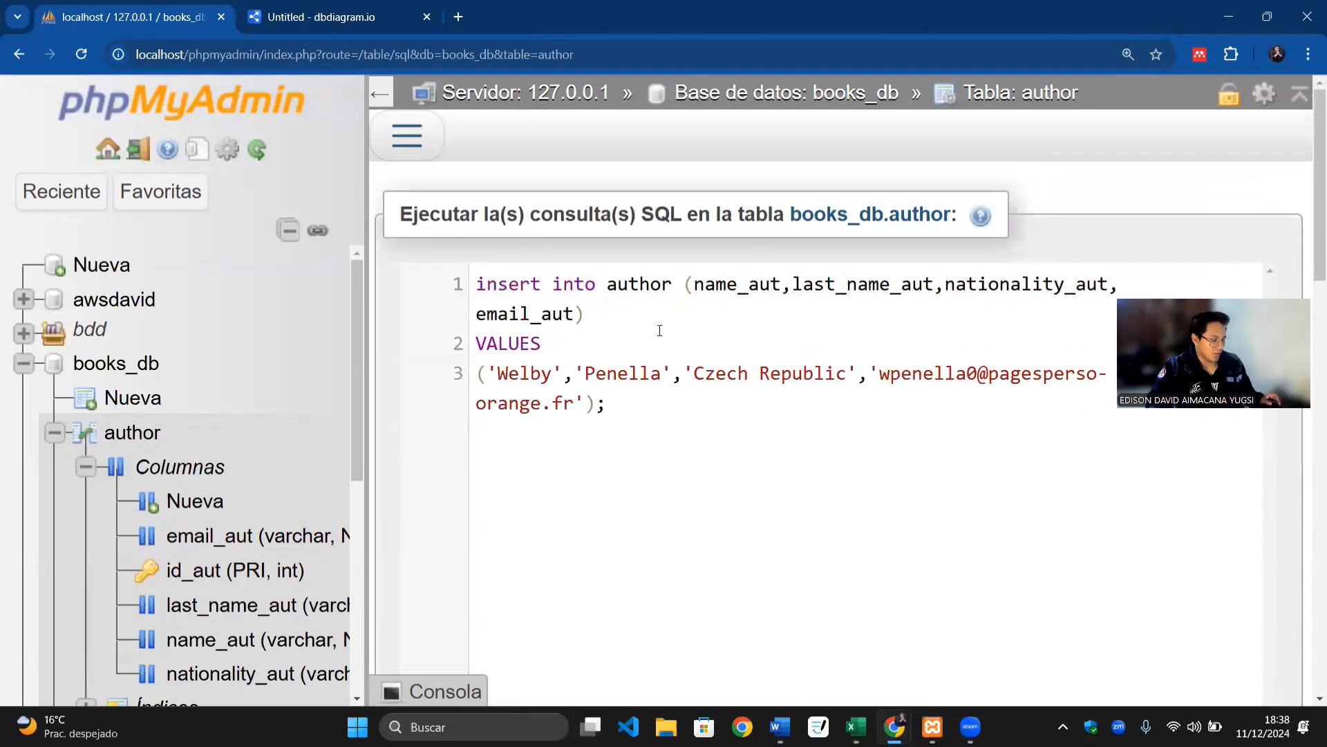
pyautogui.hotkey('ctrl', '-')
pyautogui.hotkey('ctrl', '-')
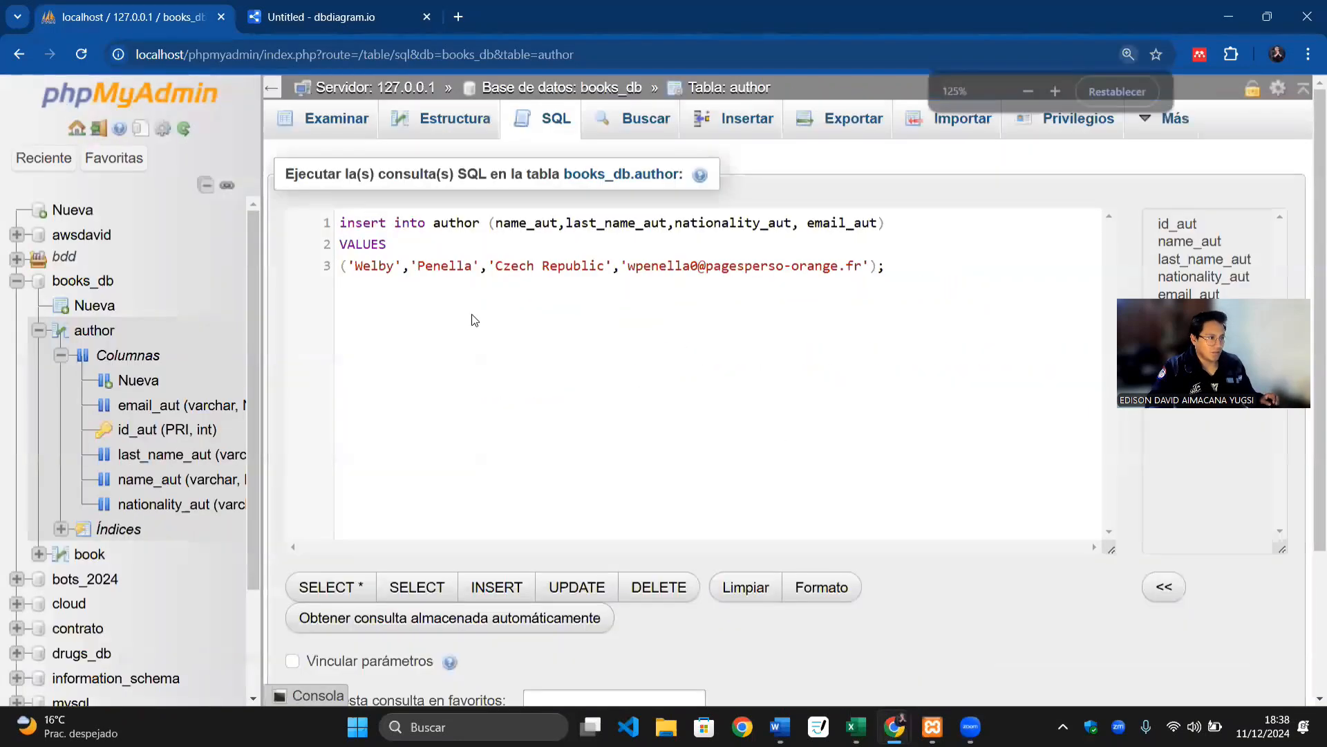
pyautogui.moveTo(899, 271); pyautogui.dragTo(341, 222)
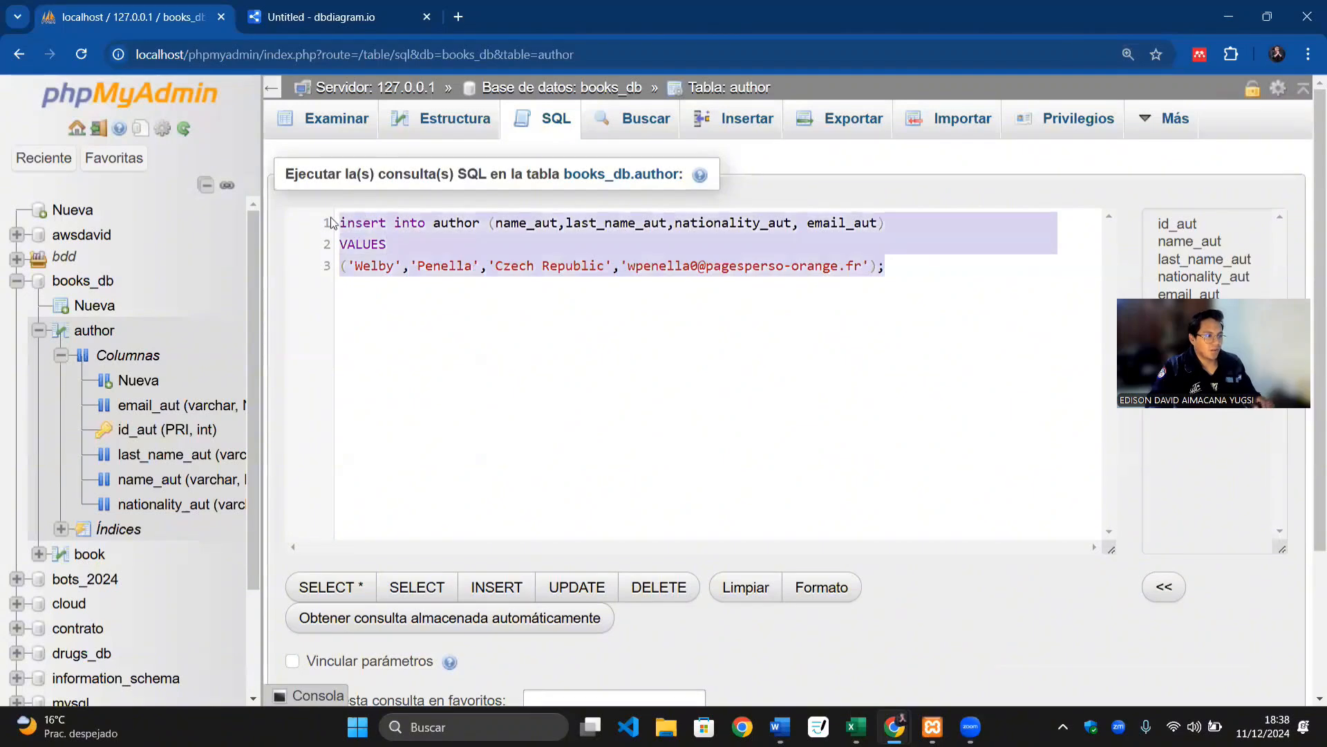
pyautogui.press('BackSpace')
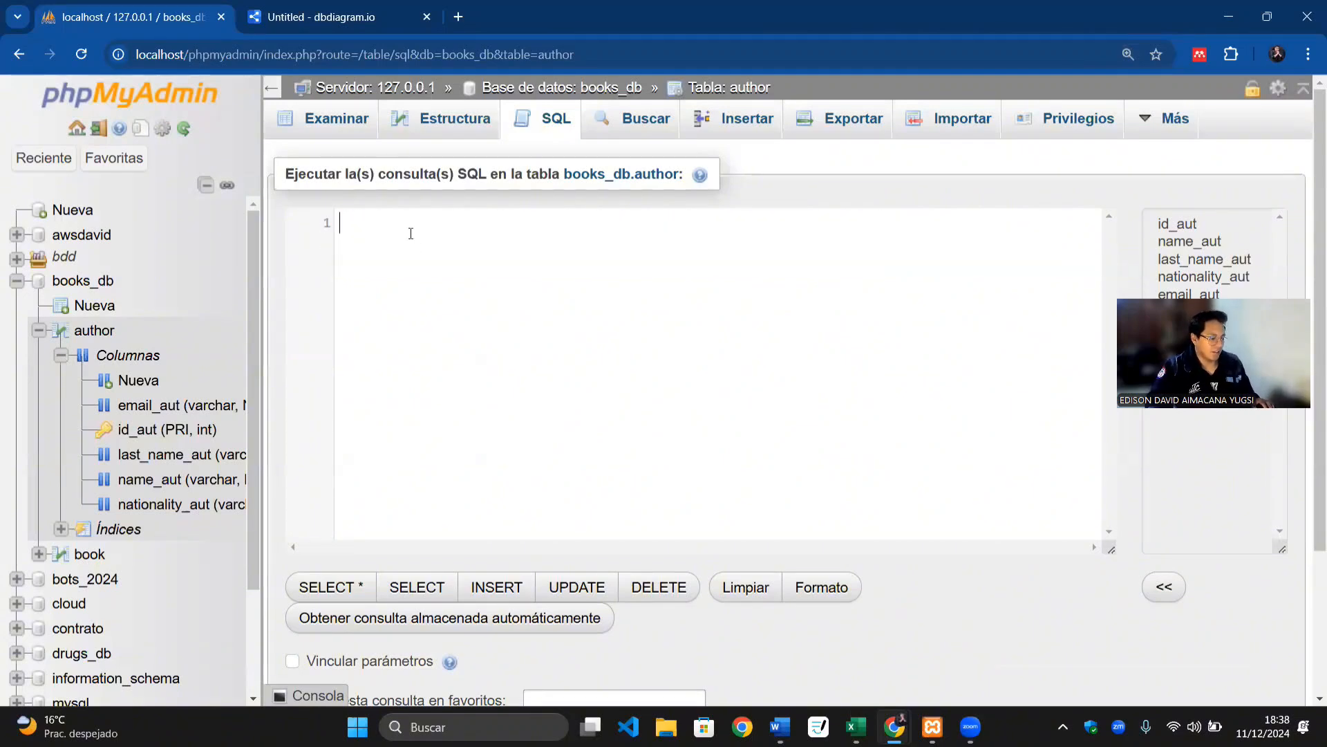
pyautogui.hotkey('ctrl', 'v')
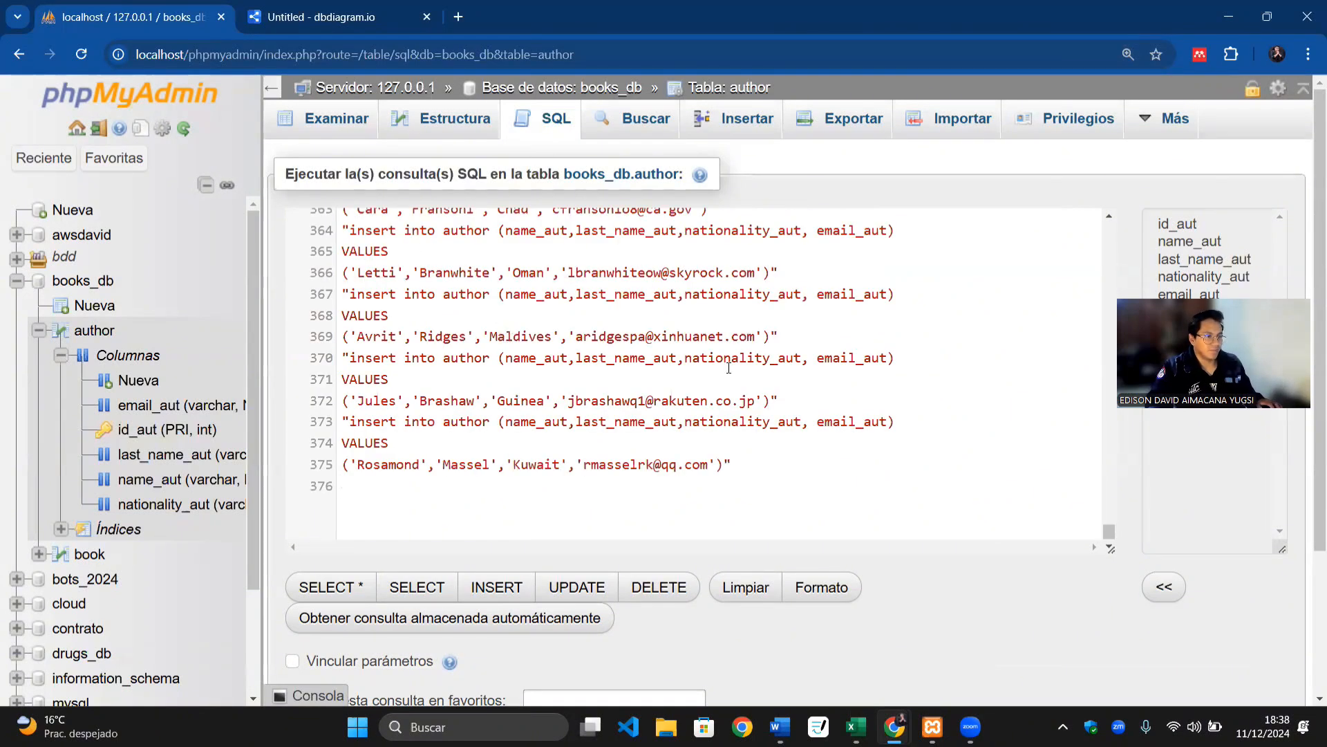
# Step: Examine the pasted statements back to line 1 and select the double quote before the first insert
pyautogui.scroll(5, 547, 414)
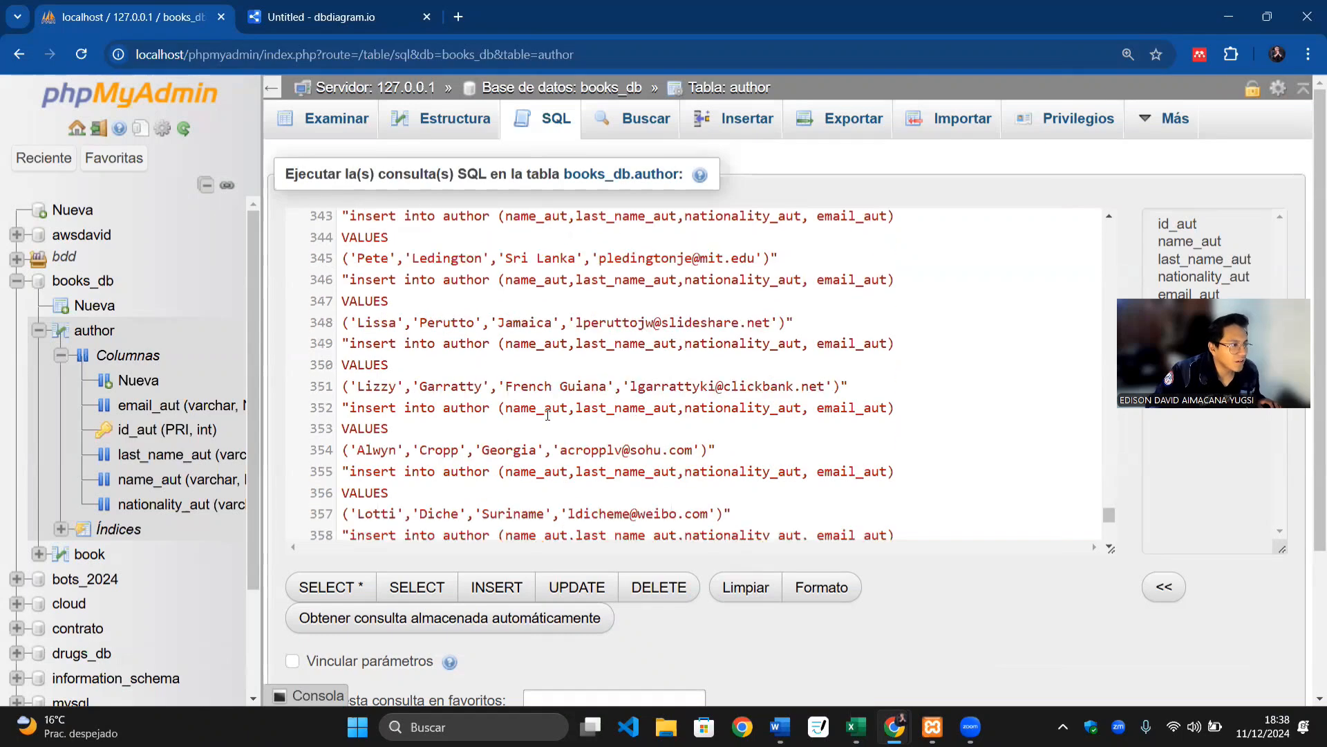
pyautogui.scroll(20, 547, 415)
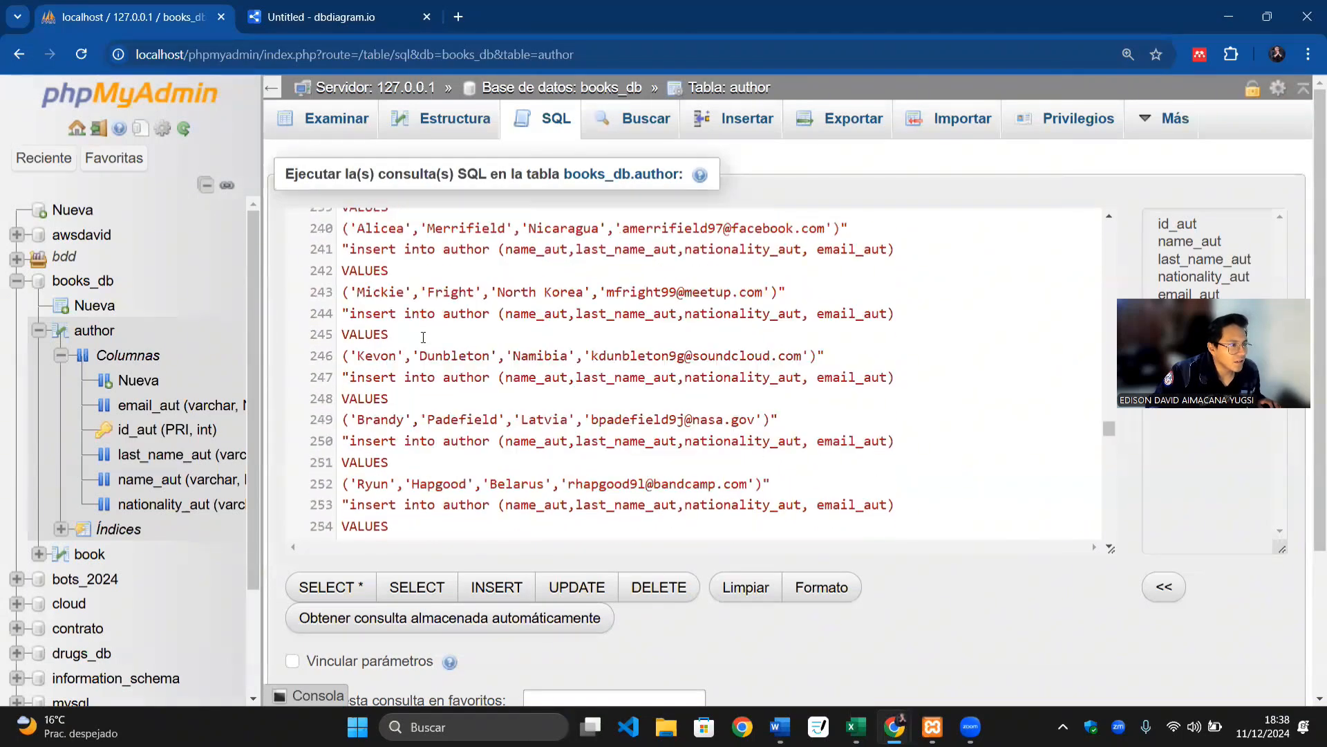
pyautogui.scroll(15, 423, 337)
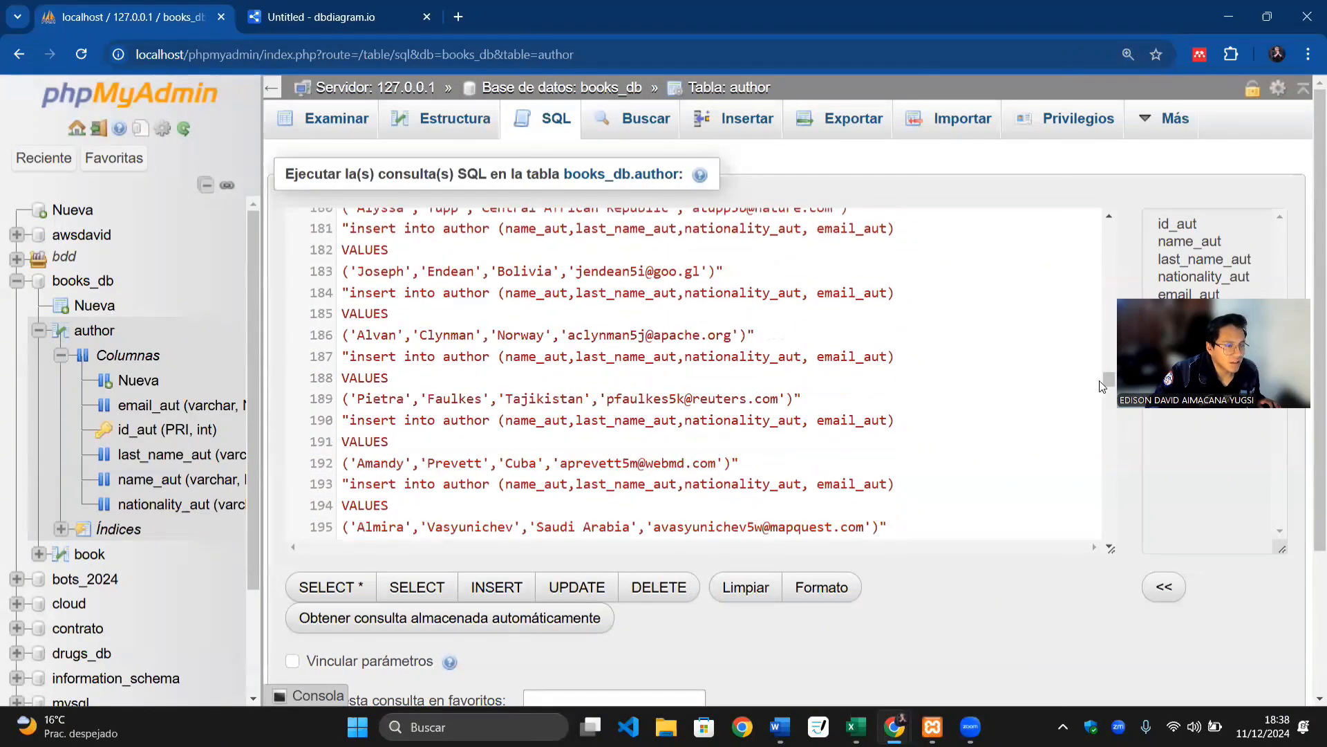
pyautogui.moveTo(1108, 378); pyautogui.dragTo(1109, 224)
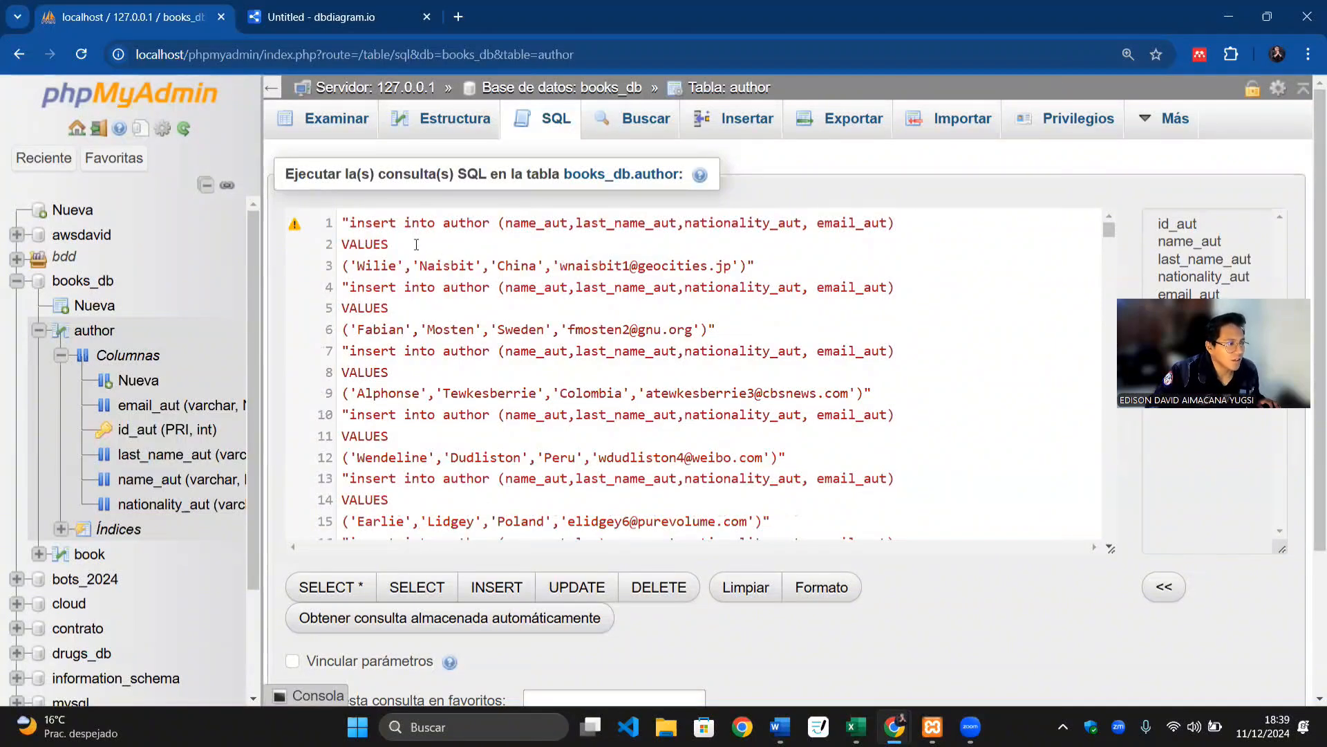
pyautogui.moveTo(342, 223); pyautogui.dragTo(366, 225)
pyautogui.click(351, 221)
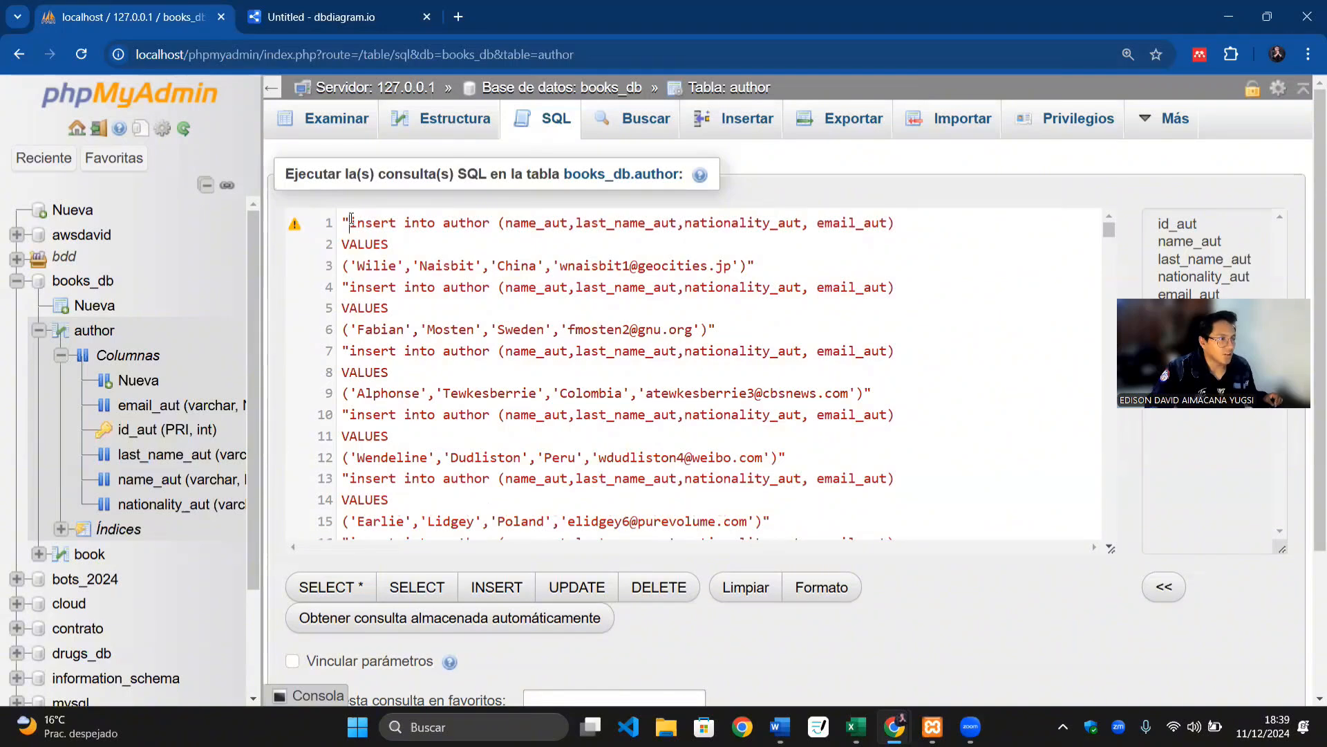
pyautogui.hotkey('ctrl', '+')
pyautogui.hotkey('ctrl', '+')
pyautogui.hotkey('ctrl', '+')
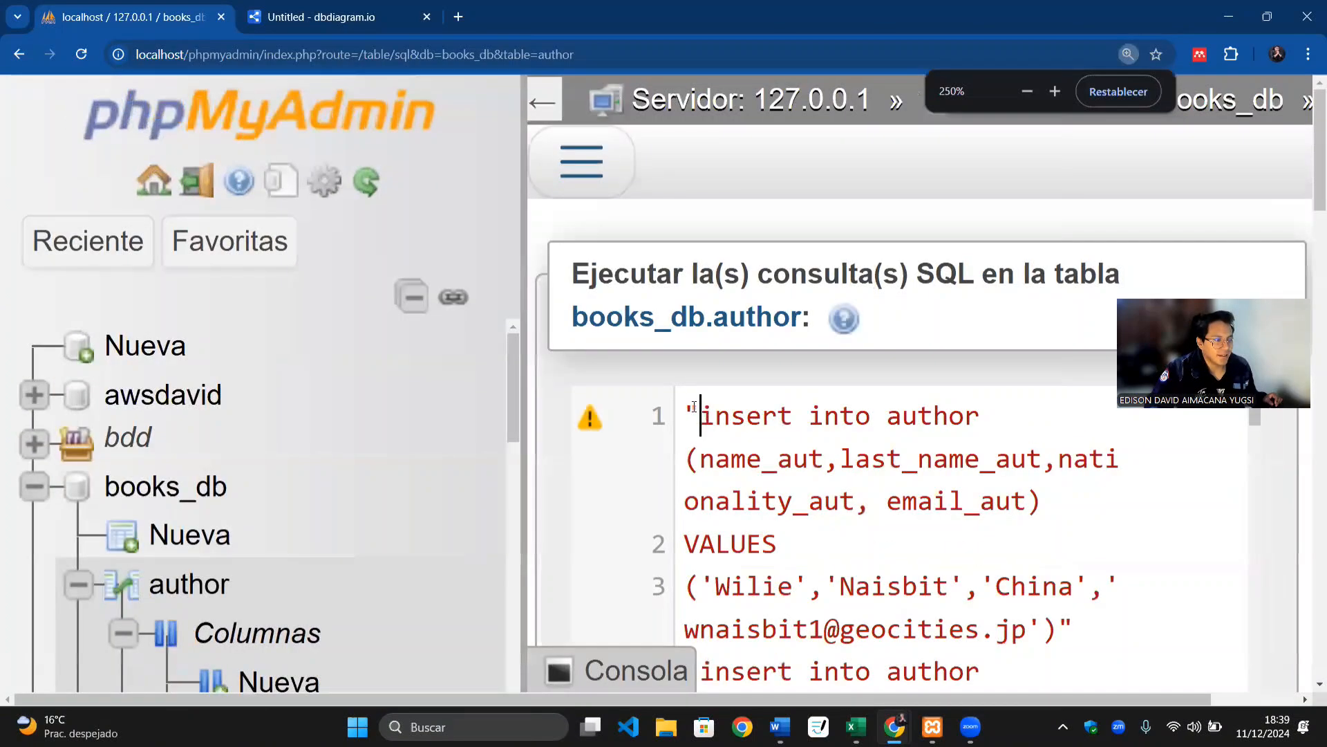
pyautogui.moveTo(695, 406); pyautogui.dragTo(685, 408)
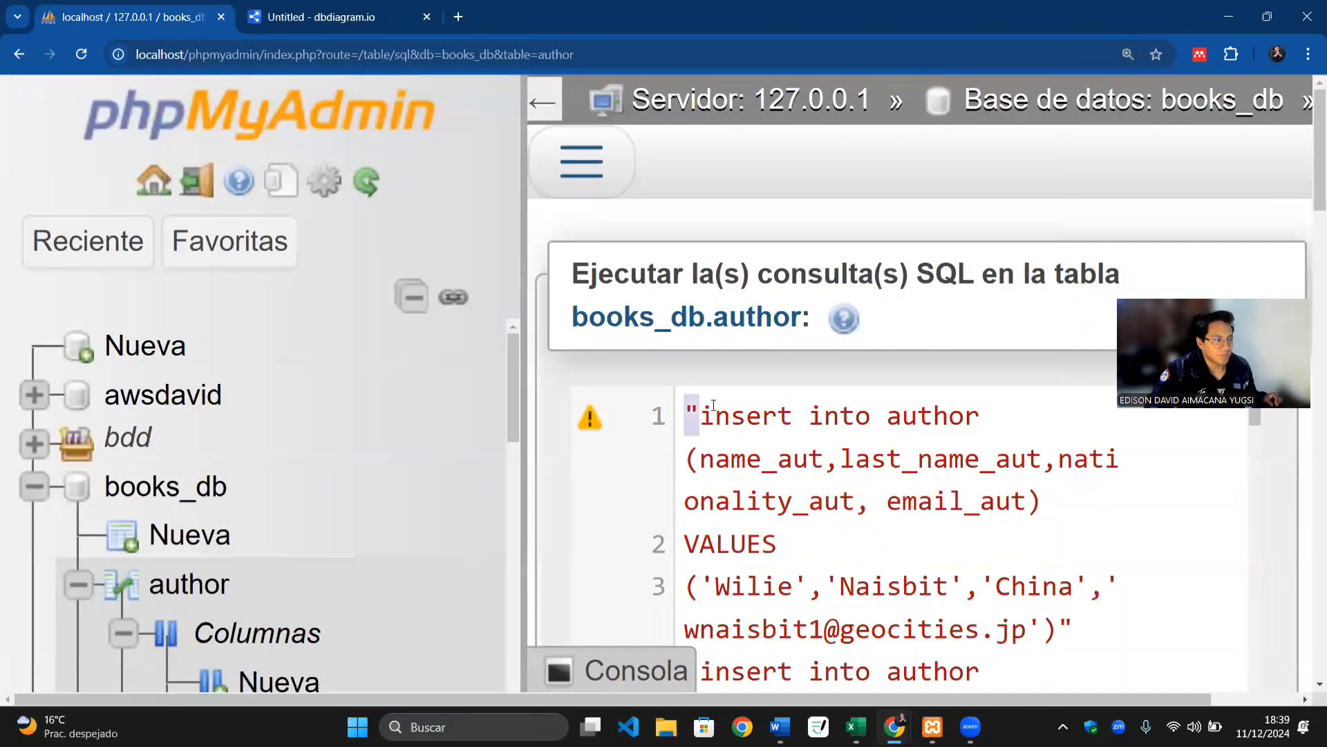
# Step: Switch to Notepad and paste the copied insert statements into a new document
pyautogui.hotkey('ctrl', '-')
pyautogui.hotkey('ctrl', '-')
pyautogui.hotkey('ctrl', '-')
pyautogui.hotkey('ctrl', '-')
pyautogui.hotkey('ctrl', '-')
pyautogui.hotkey('ctrl', '-')
pyautogui.hotkey('ctrl', '-')
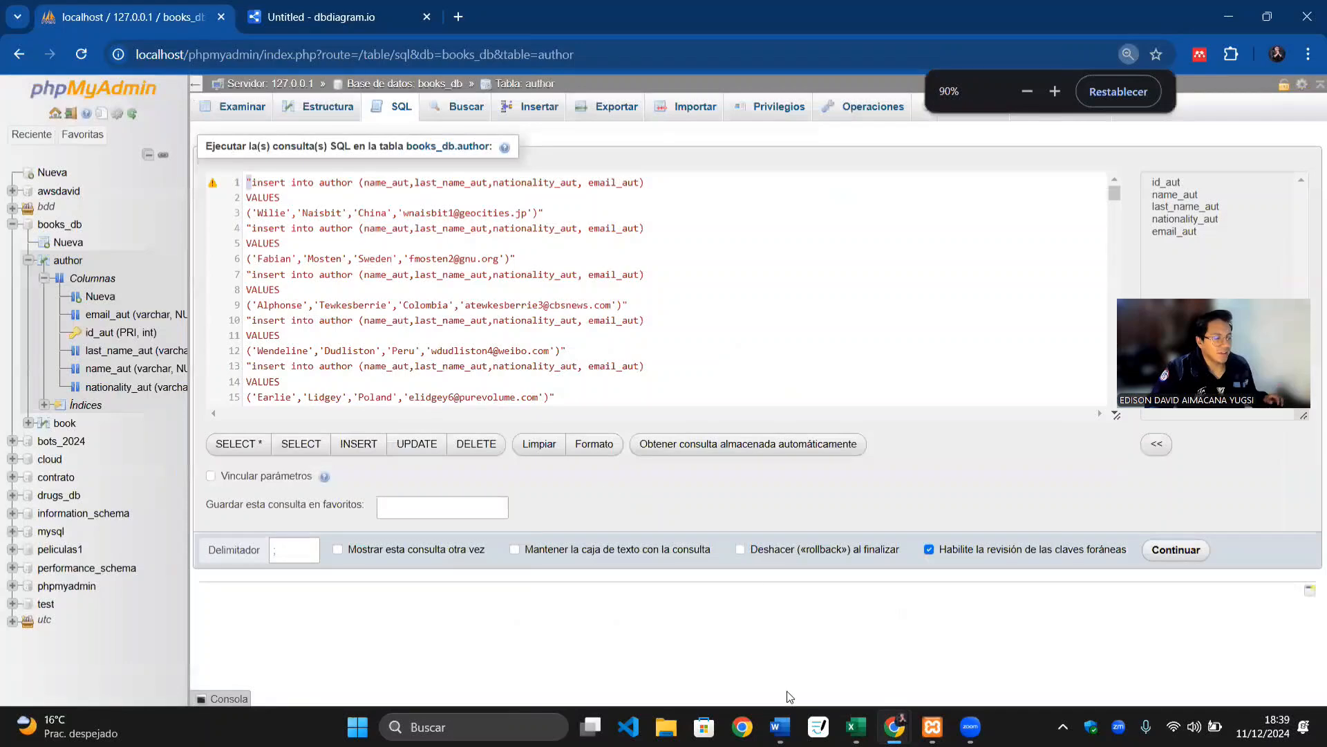
pyautogui.click(473, 726)
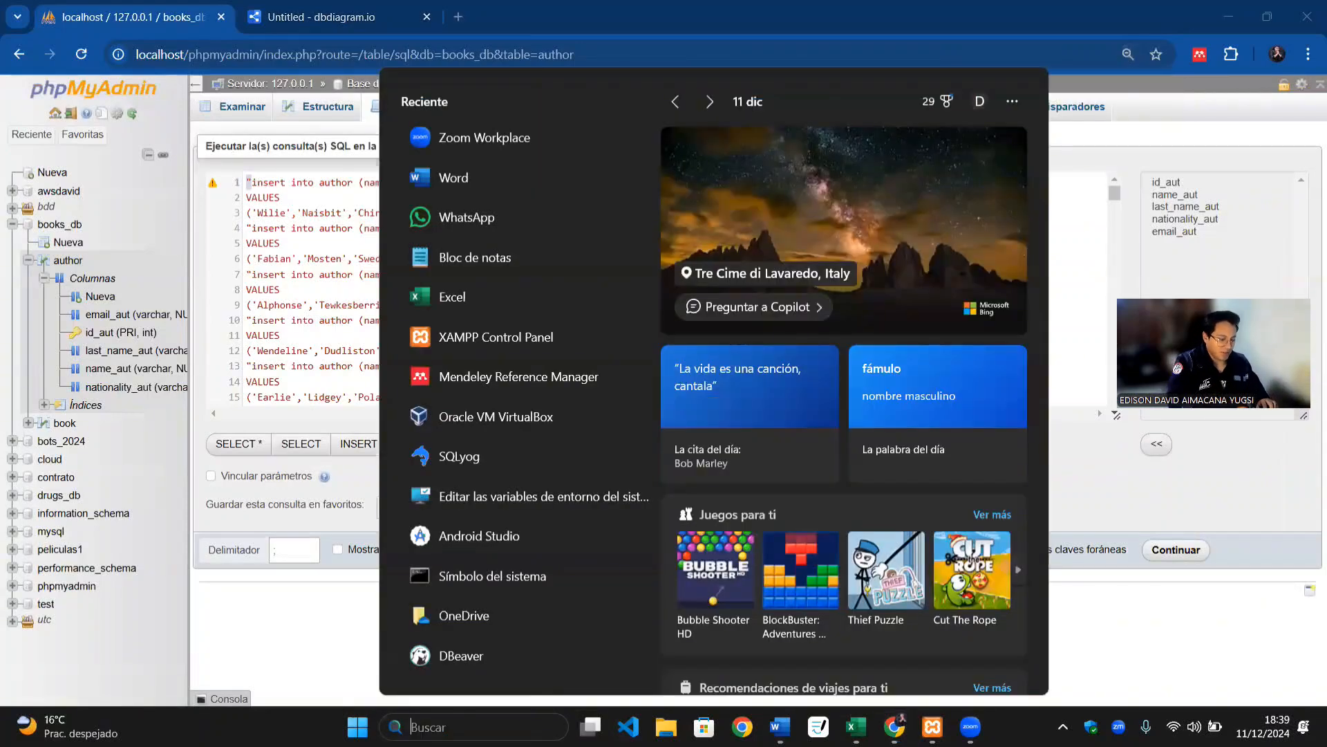
pyautogui.write('notre')
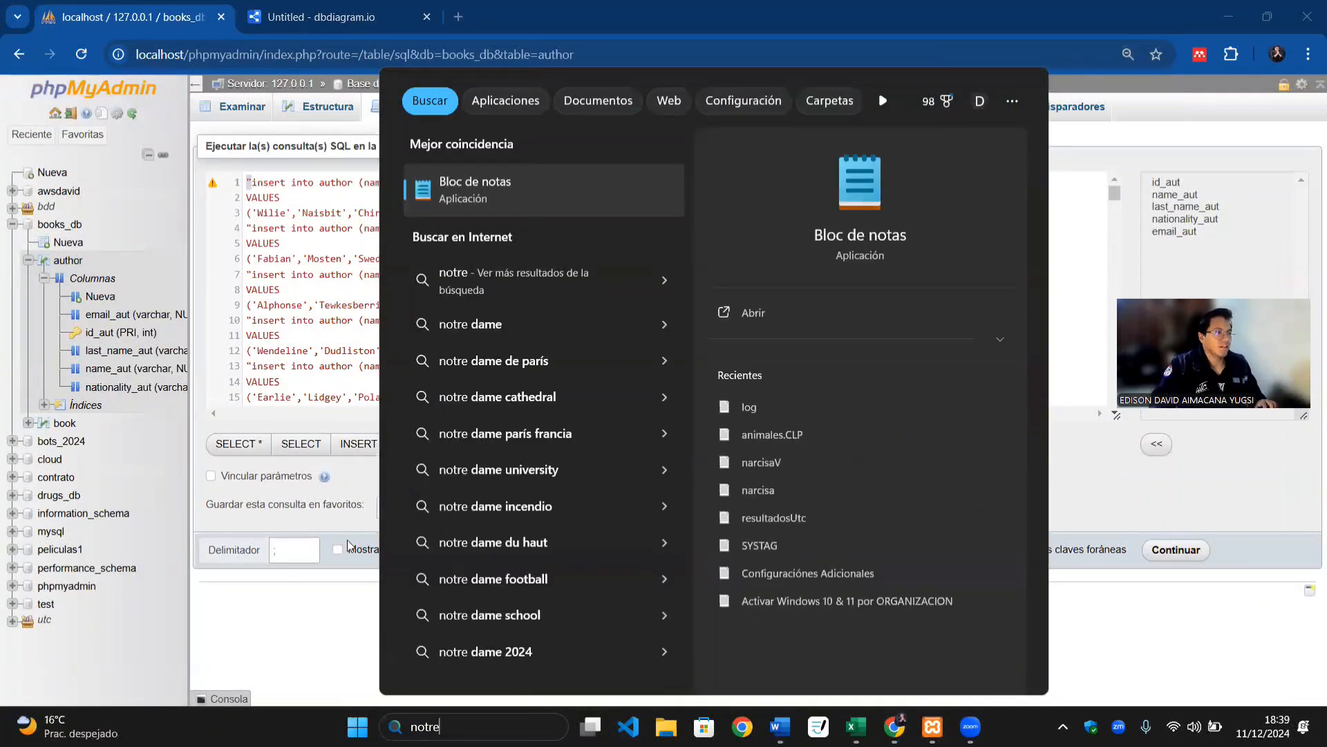
pyautogui.press('Escape')
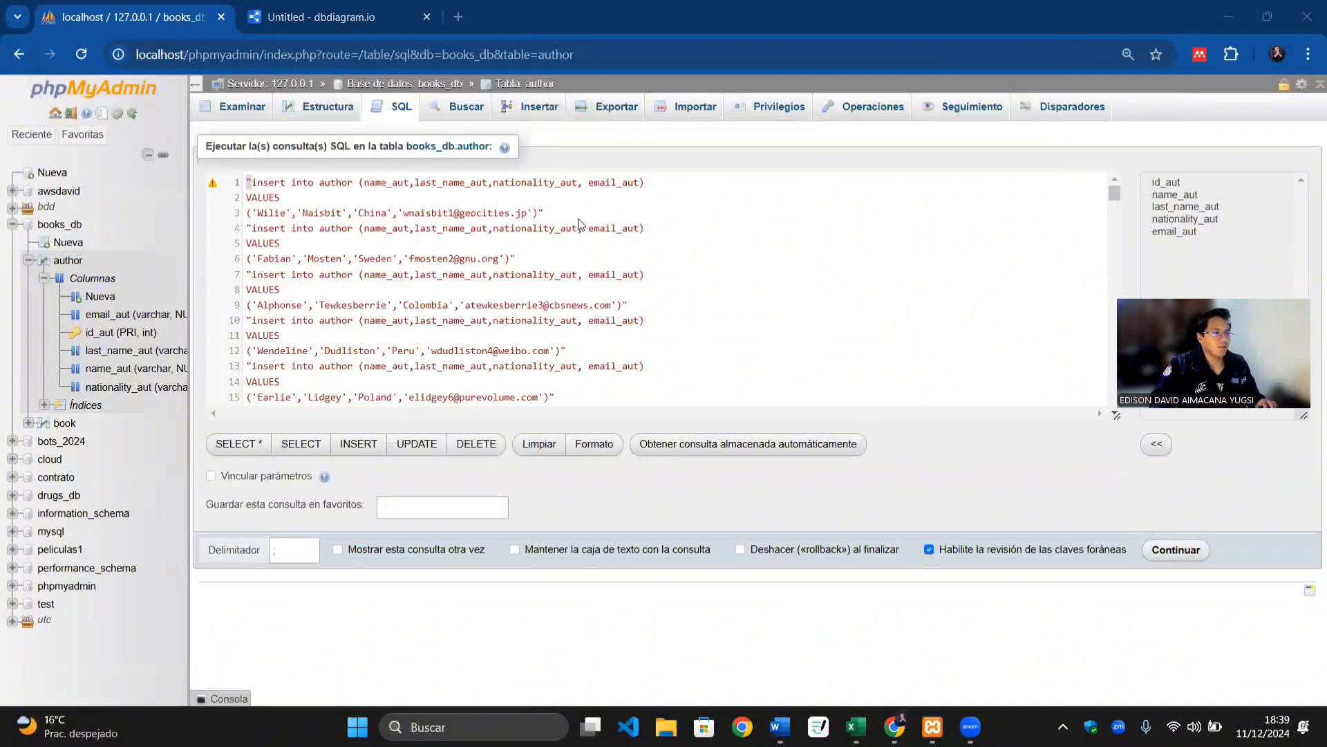
pyautogui.hotkey('ctrl', 'n')
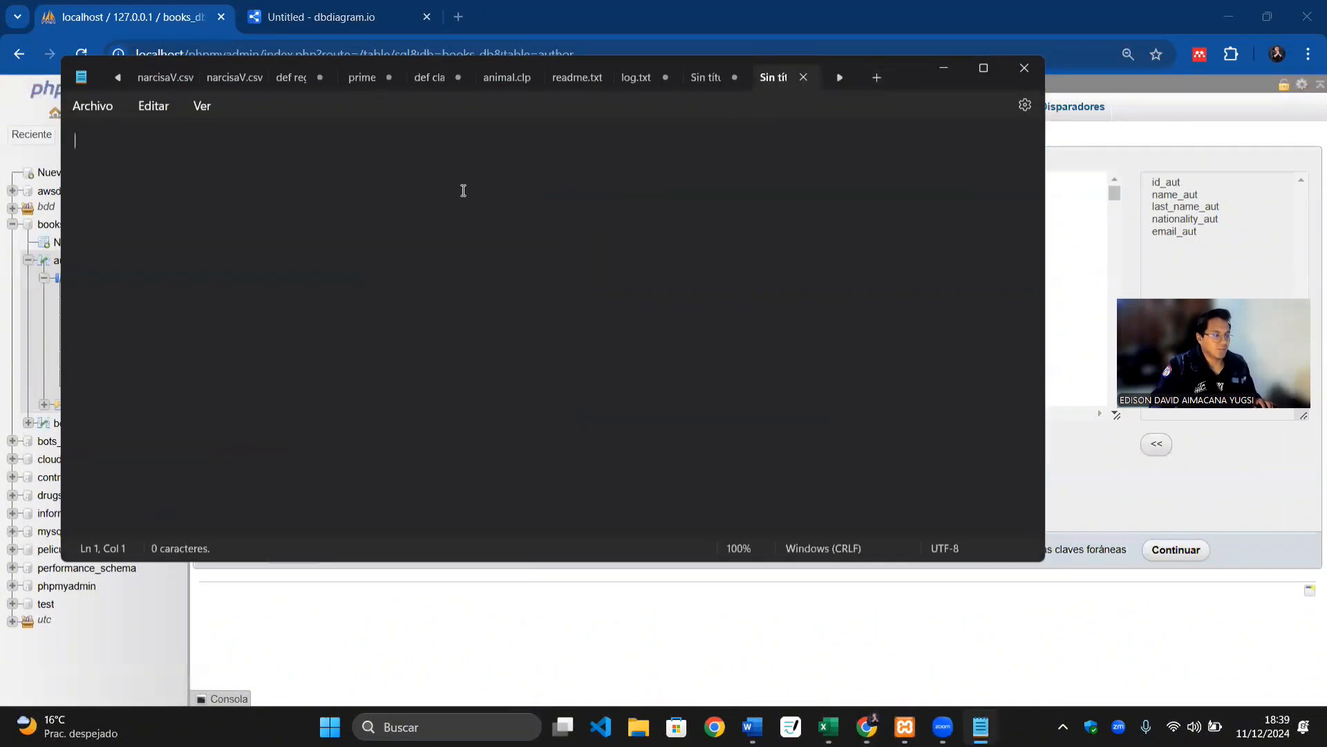
pyautogui.hotkey('ctrl', 'v')
pyautogui.click(686, 327)
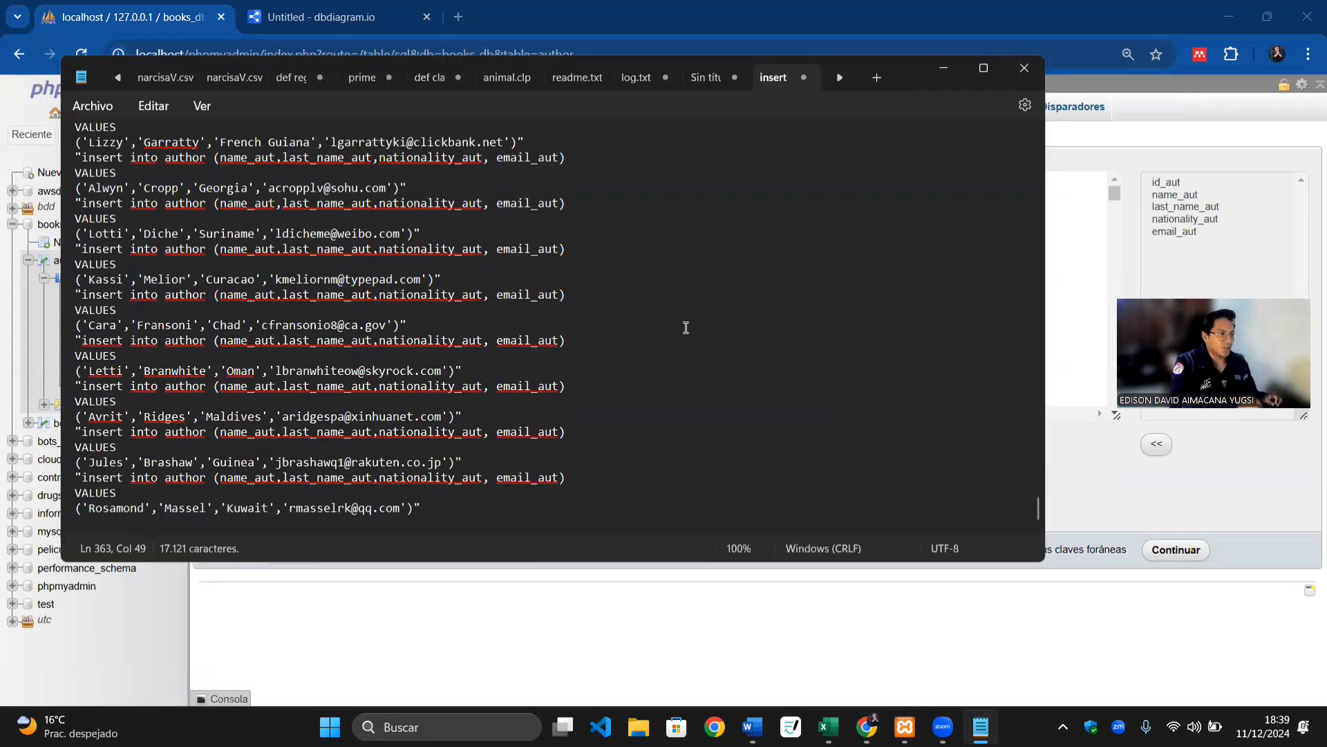
# Step: Replace every double quote in the pasted insert statements with nothing
pyautogui.hotkey('ctrl', 'h')
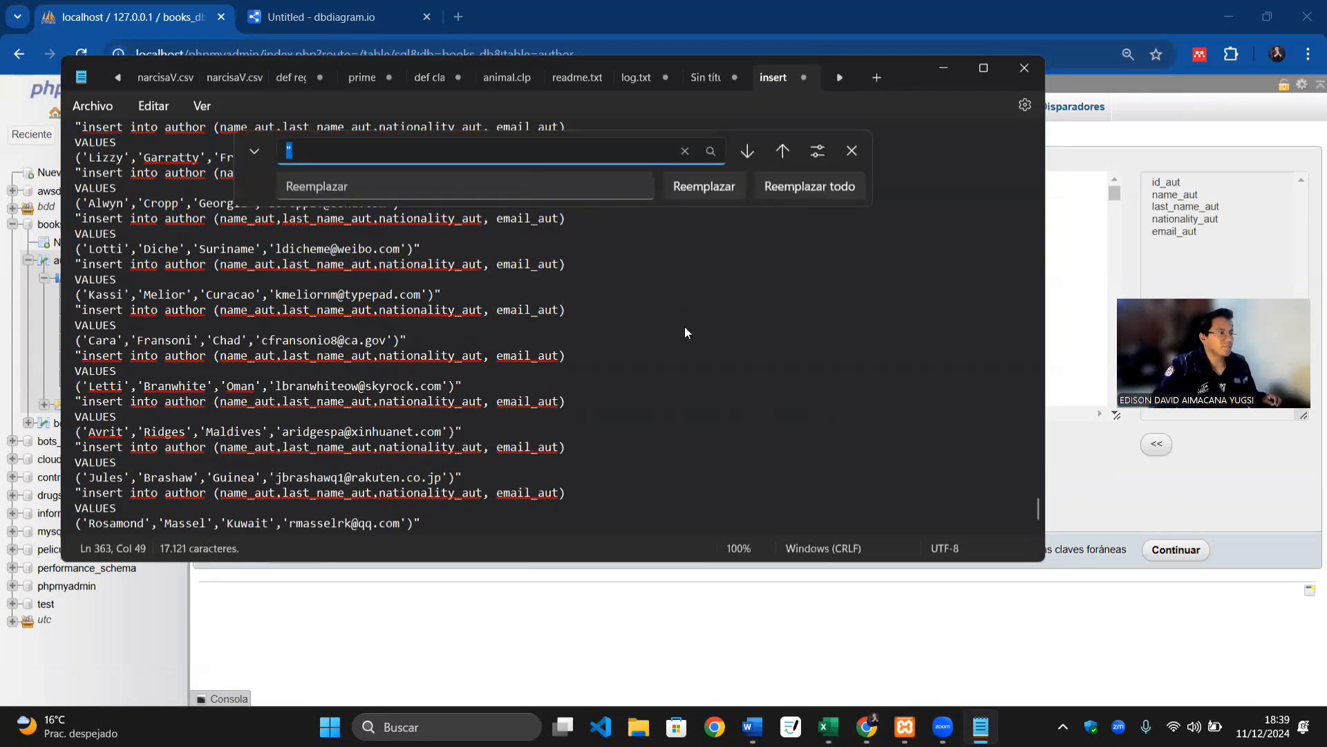
pyautogui.click(298, 150)
pyautogui.click(315, 187)
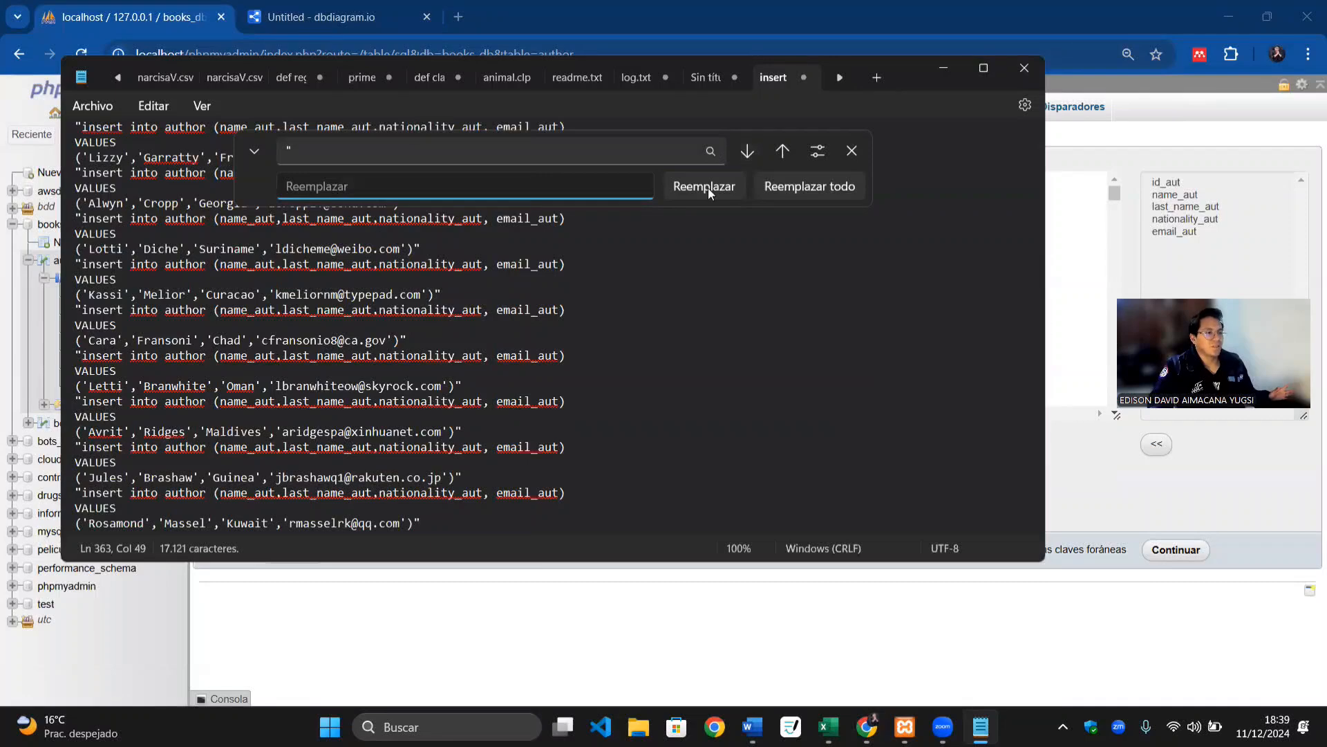
pyautogui.click(795, 189)
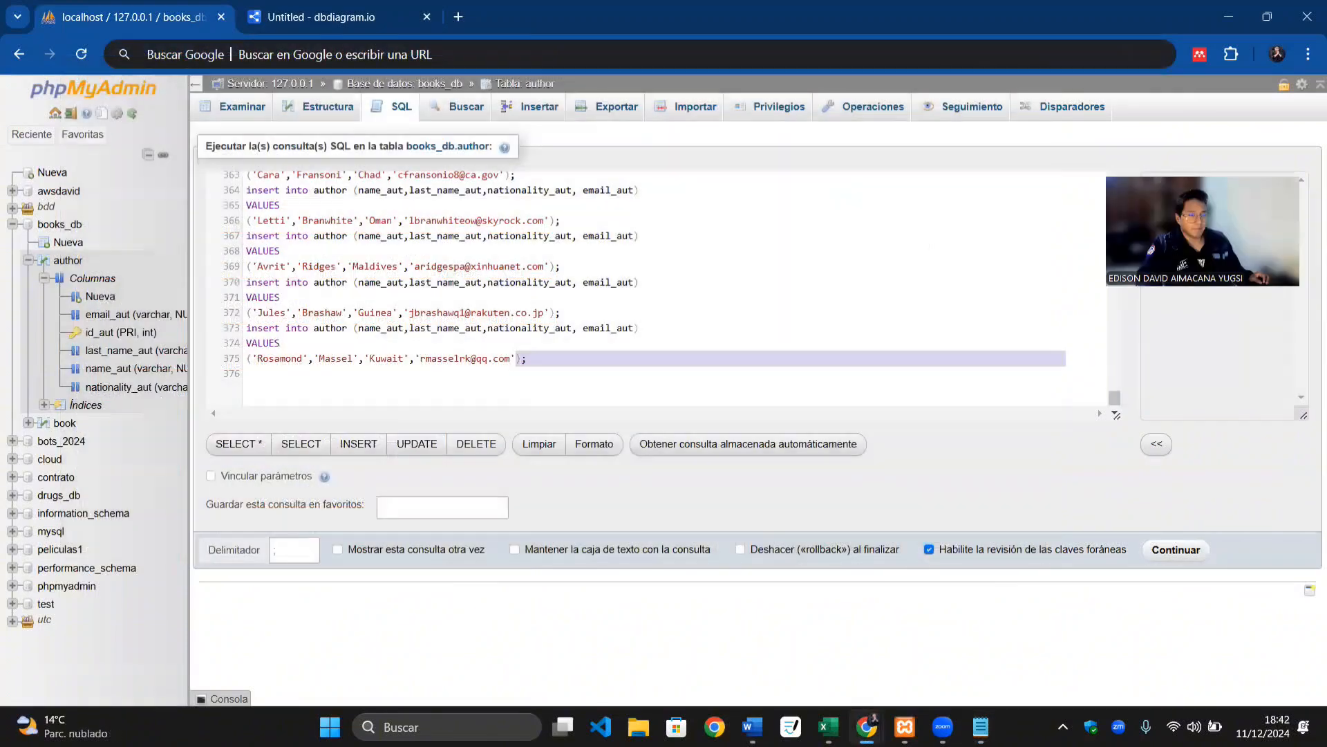
# Step: Run the insert statements in the author table's SQL editor in phpMyAdmin
pyautogui.click(1189, 551)
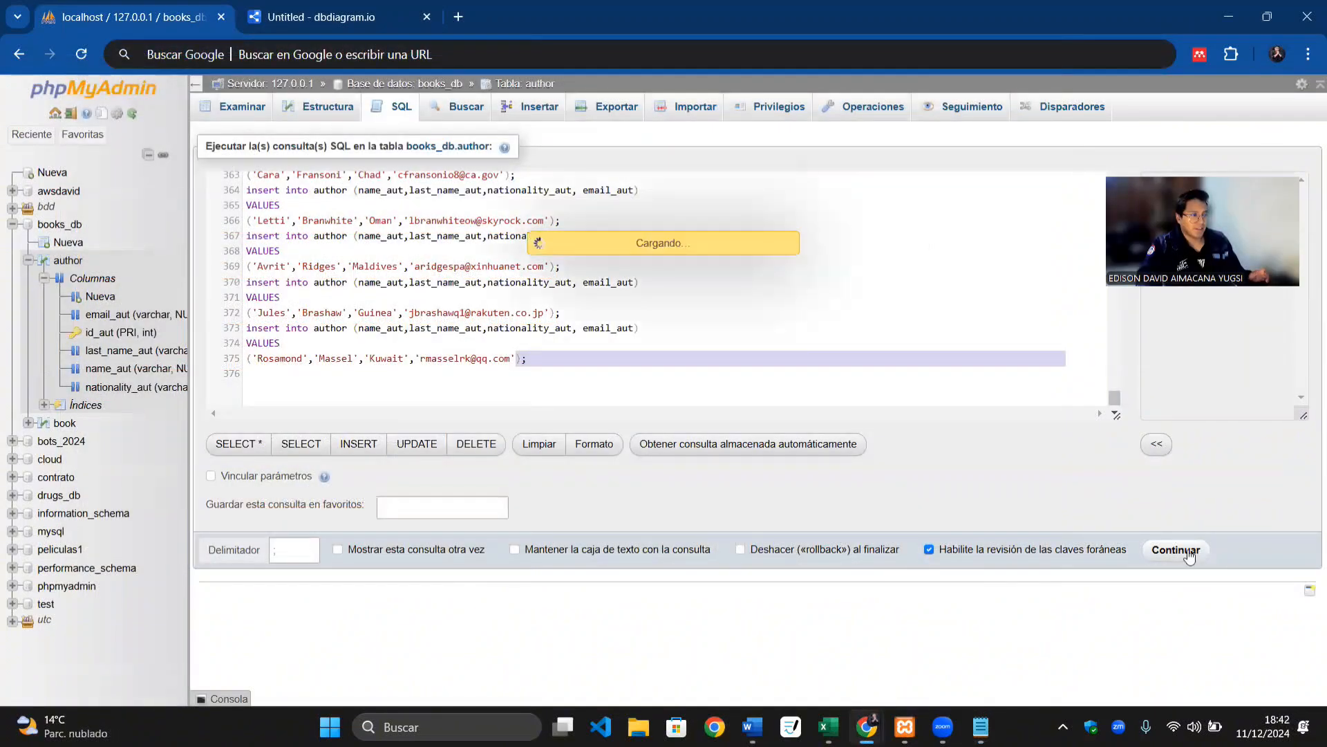
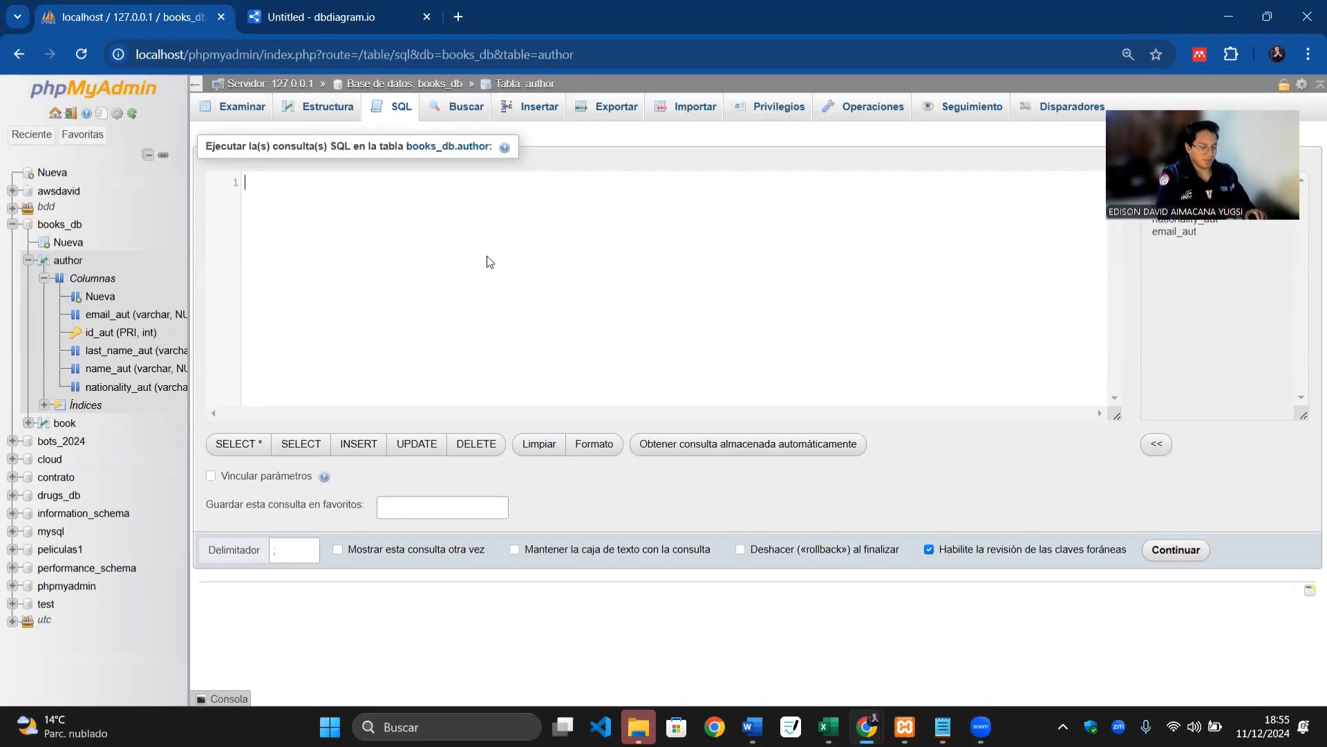
# Step: Begin a query in the author table's empty SQL editor with "select id_aut author"
pyautogui.write('select')
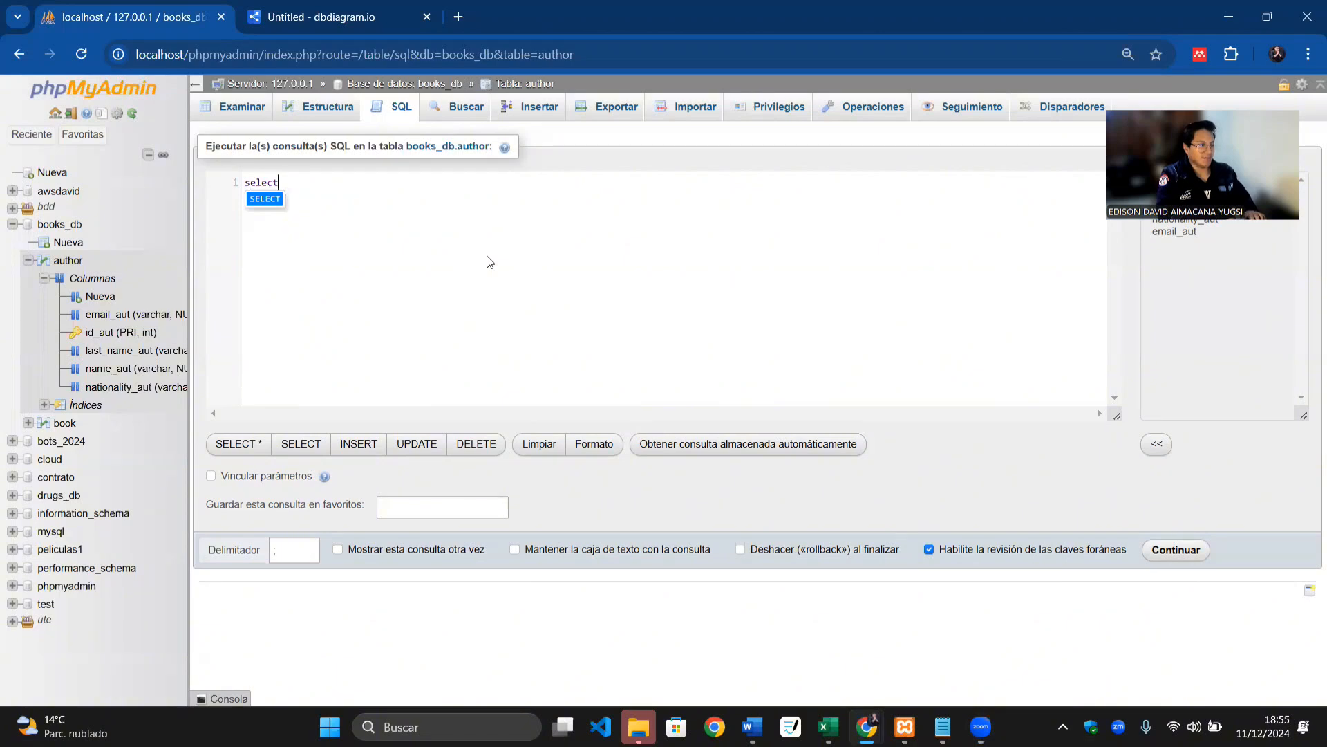
pyautogui.write(' id')
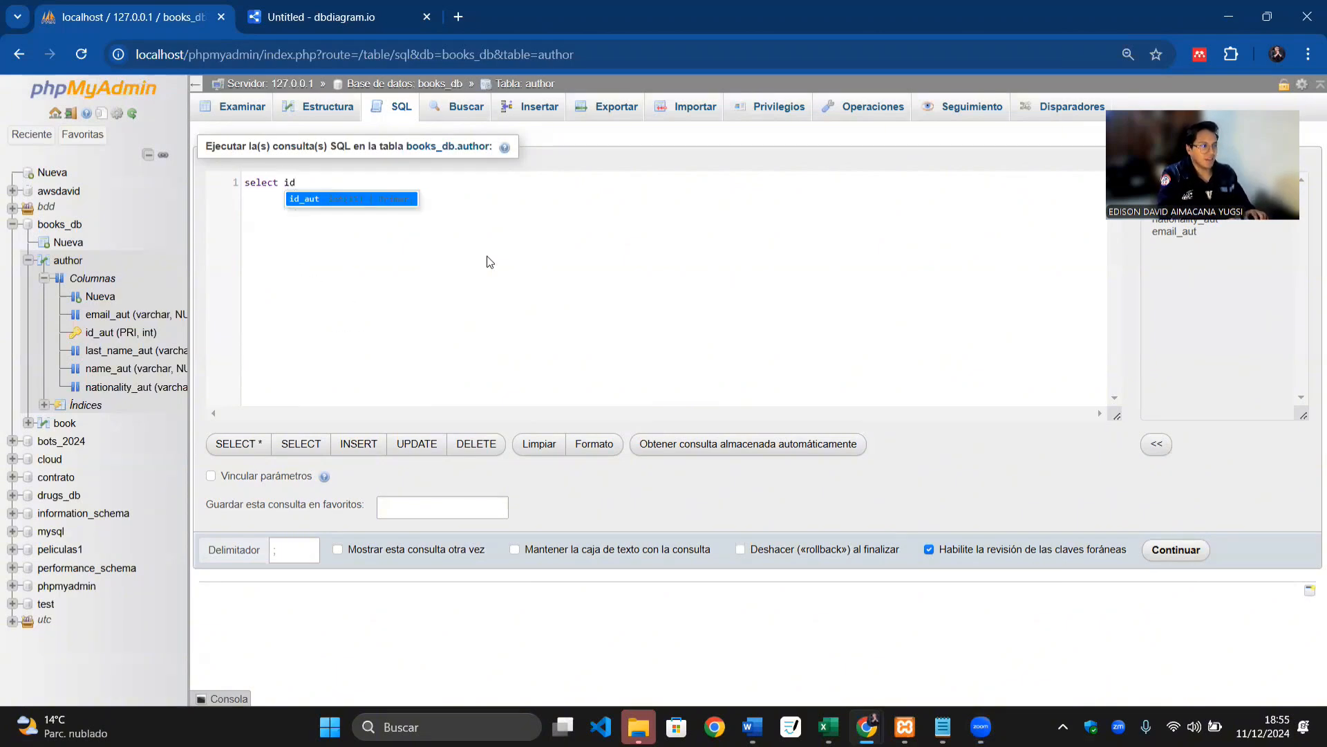
pyautogui.press('Return')
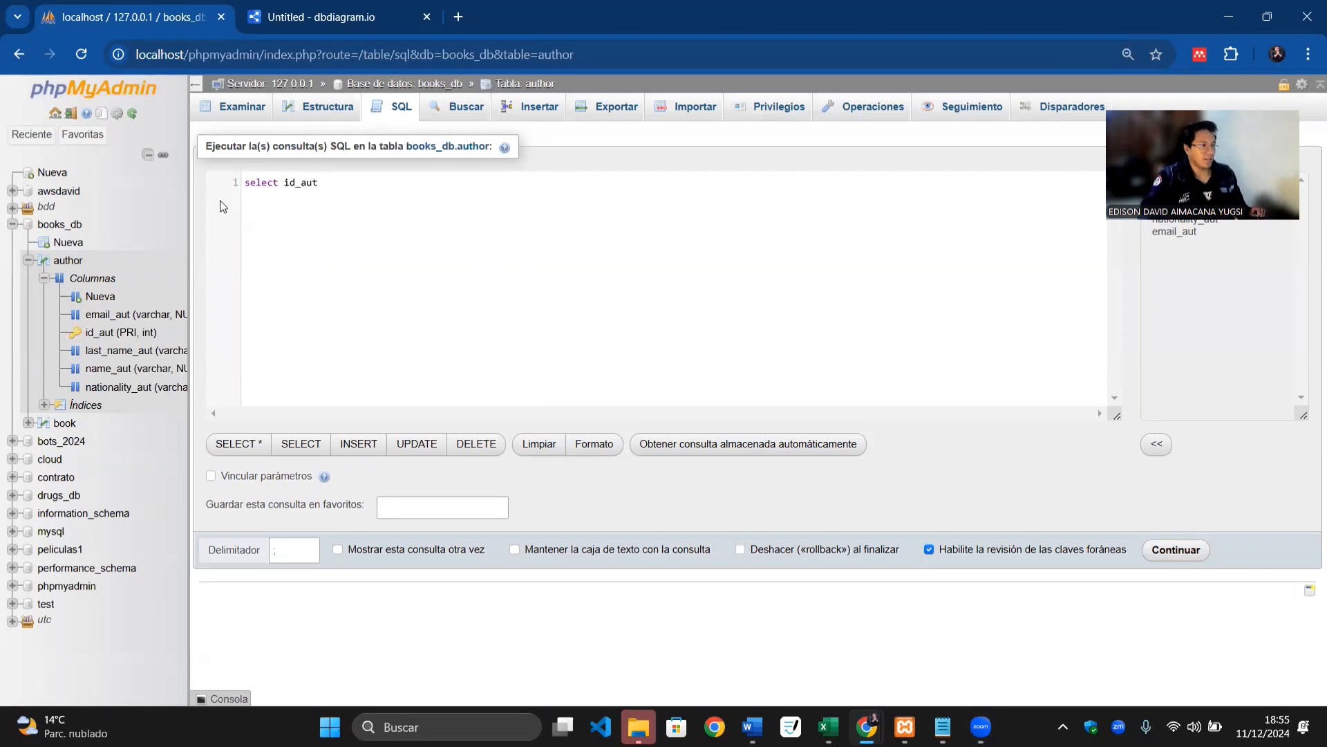
pyautogui.hotkey('ctrl', '+')
pyautogui.hotkey('ctrl', '+')
pyautogui.hotkey('ctrl', '+')
pyautogui.hotkey('ctrl', '+')
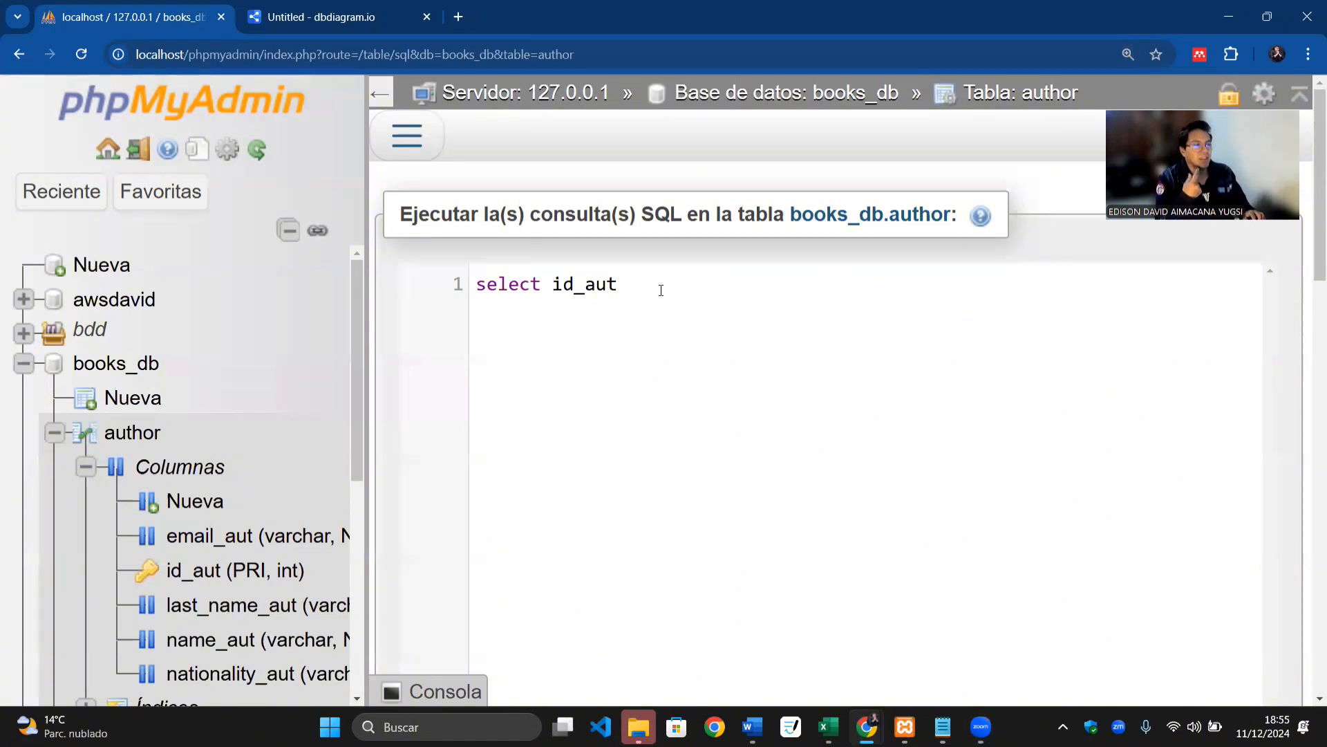
pyautogui.write('au')
pyautogui.press('Return')
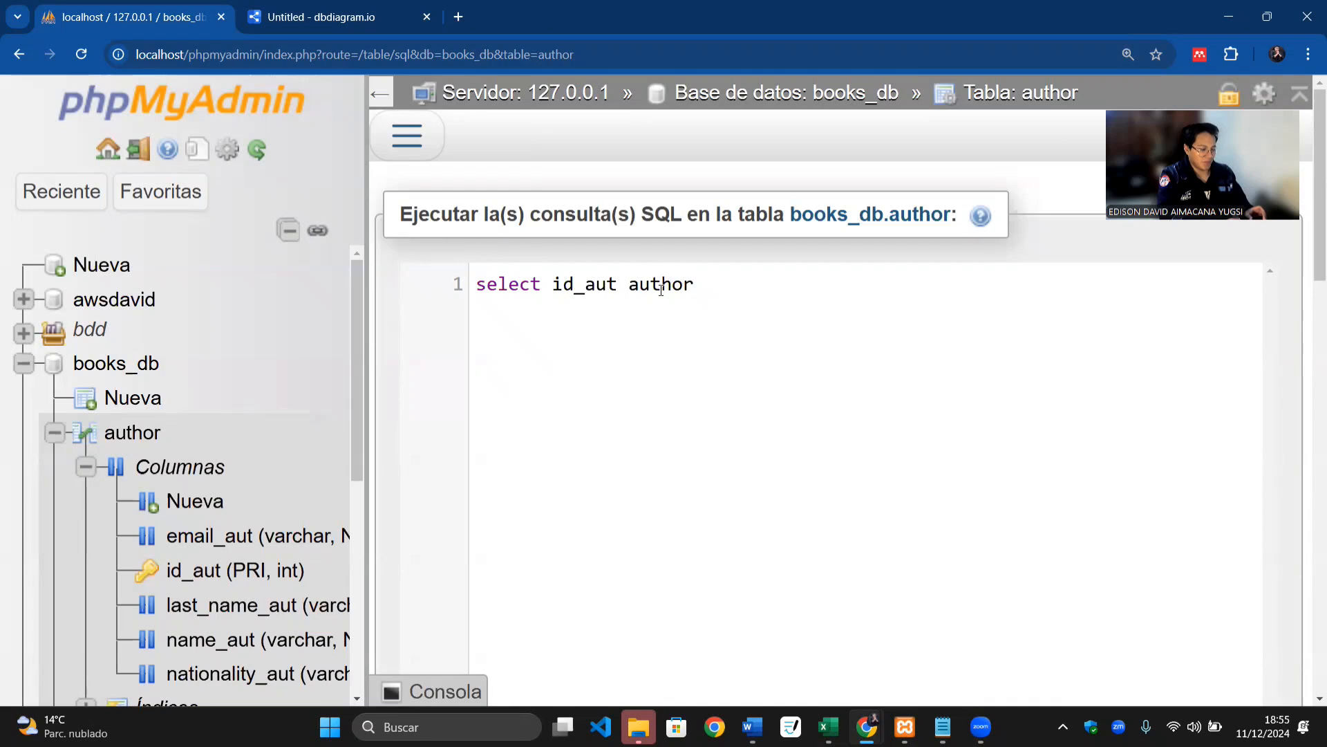
pyautogui.write('wi')
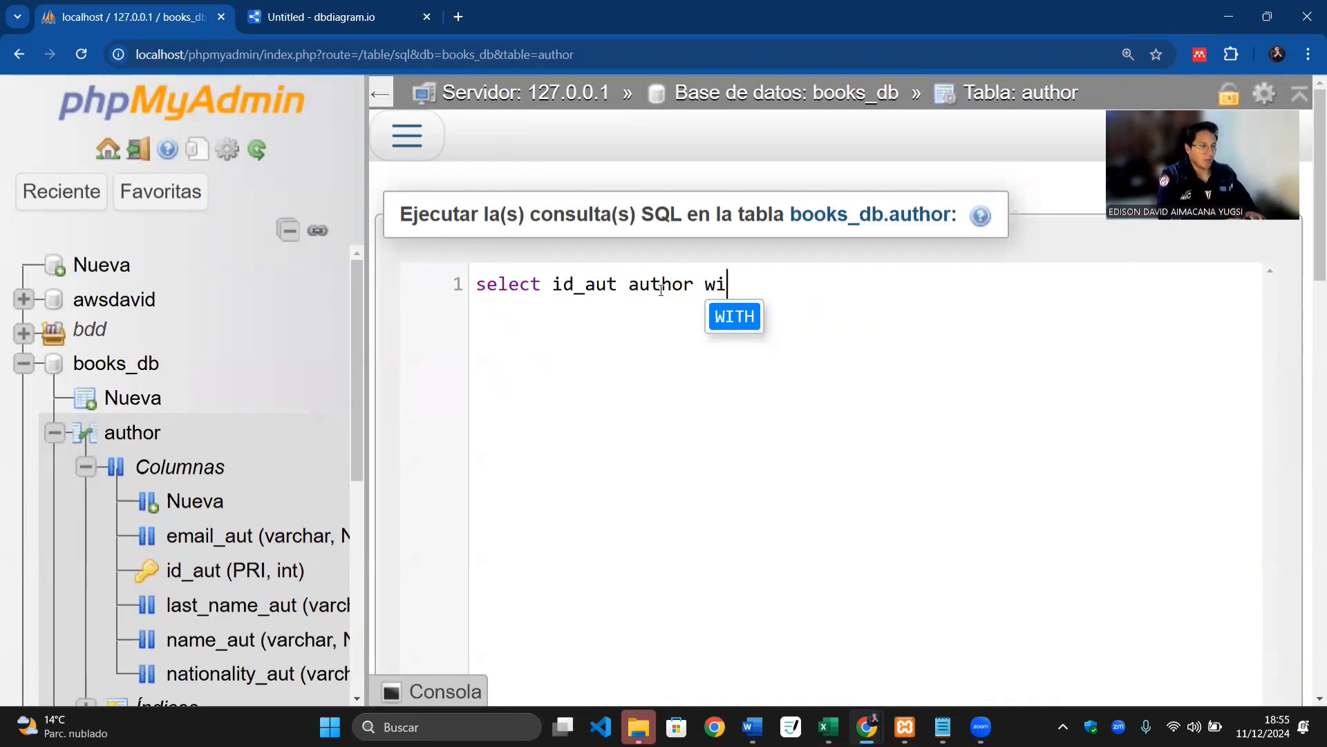
pyautogui.press('Return')
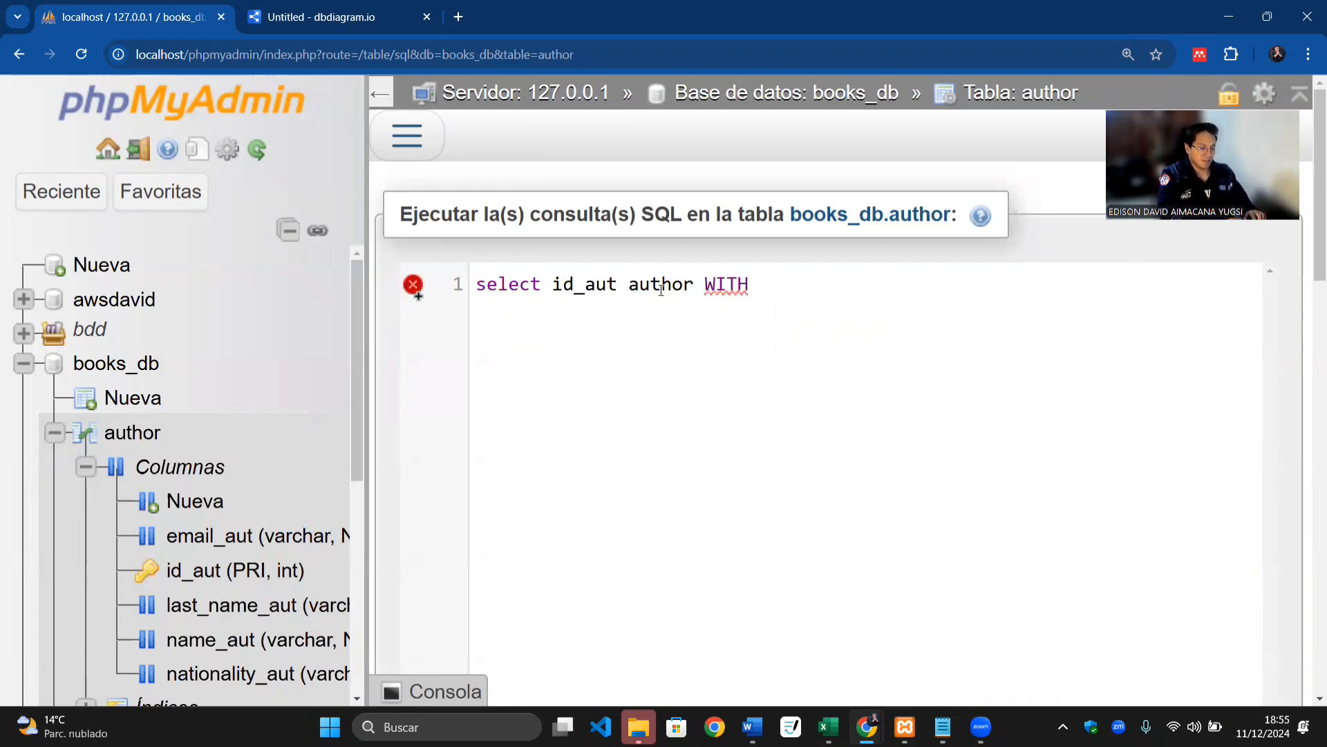
pyautogui.press('BackSpace')
pyautogui.press('BackSpace')
pyautogui.press('BackSpace')
pyautogui.press('BackSpace')
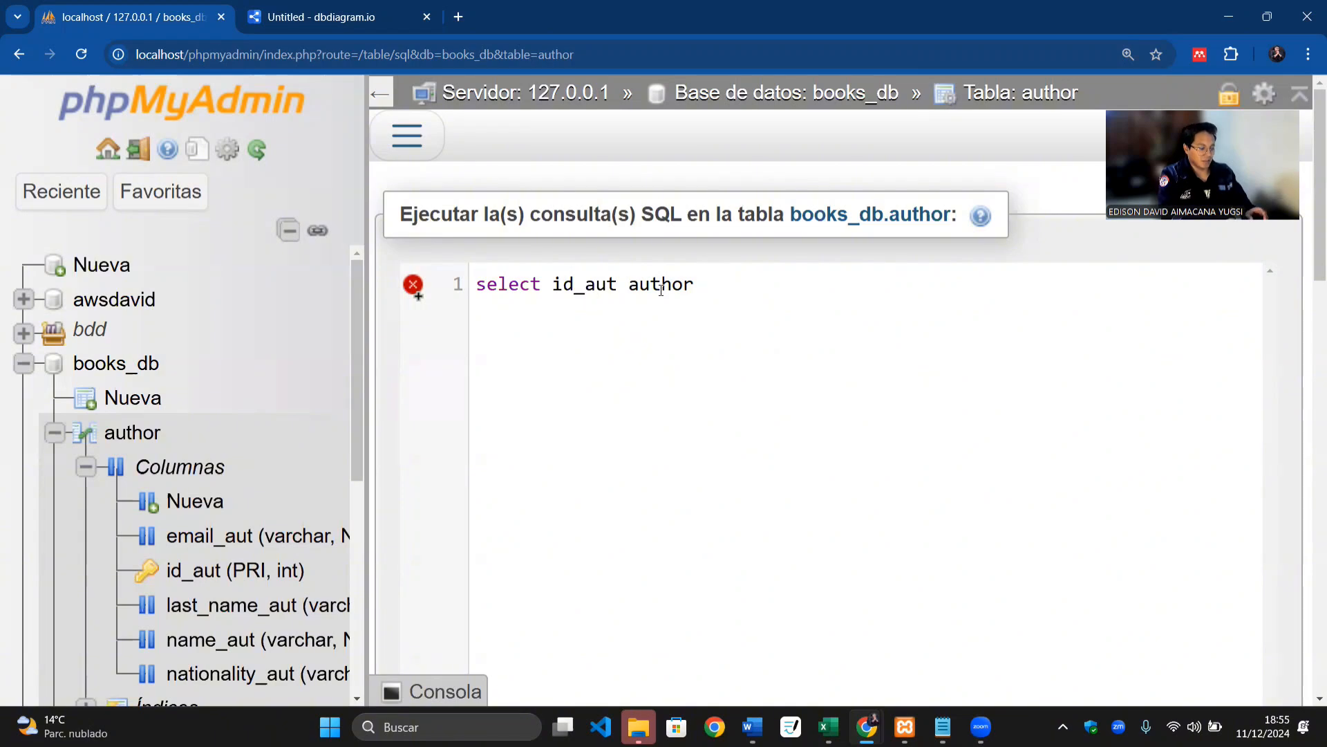
# Step: Extend the select query with the condition "where name_aut=''", leaving the quotes empty
pyautogui.write('where')
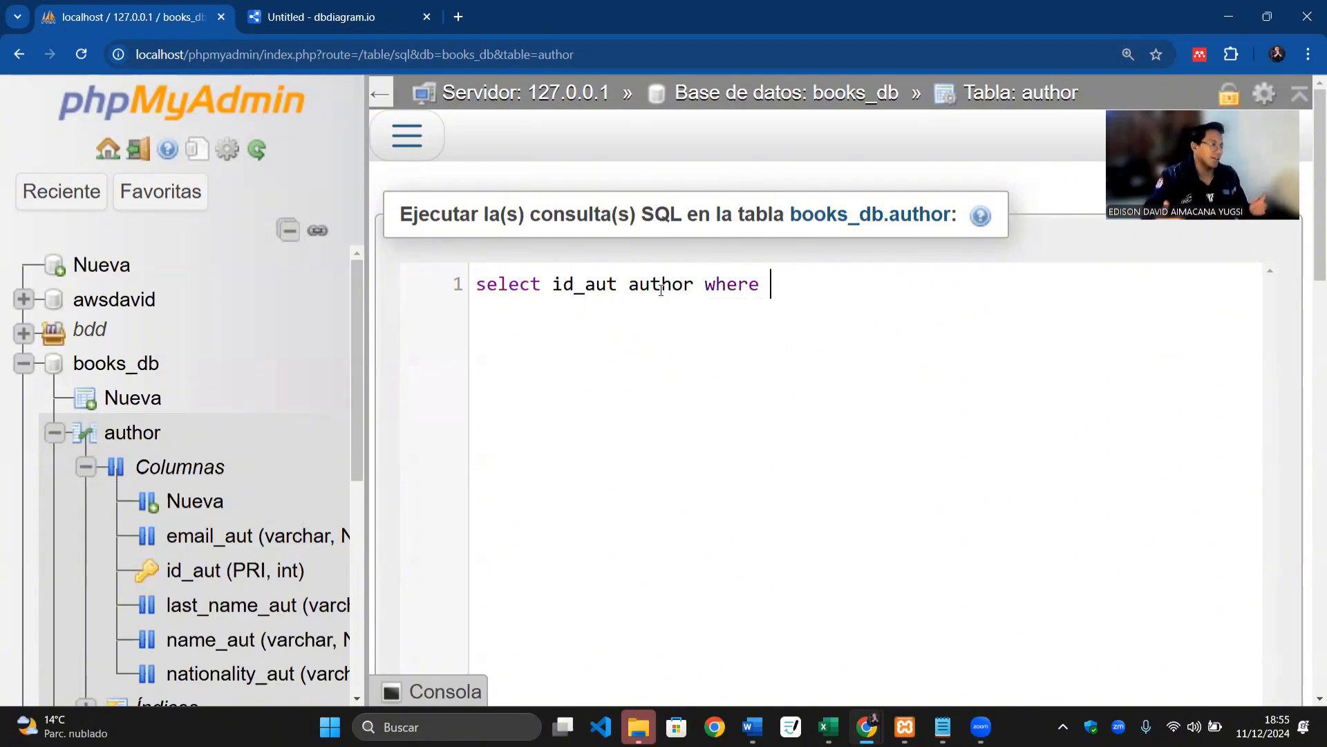
pyautogui.scroll(-2, 208, 491)
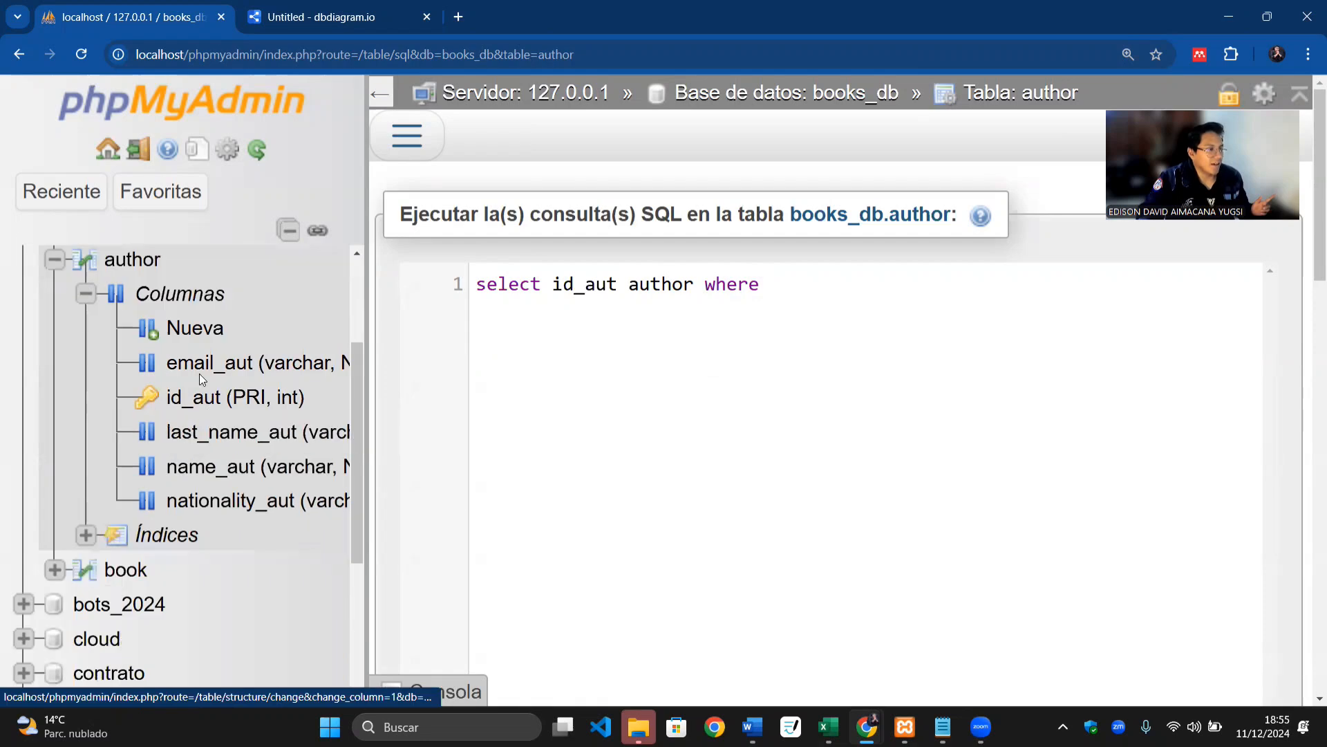
pyautogui.write('name')
pyautogui.click(840, 321)
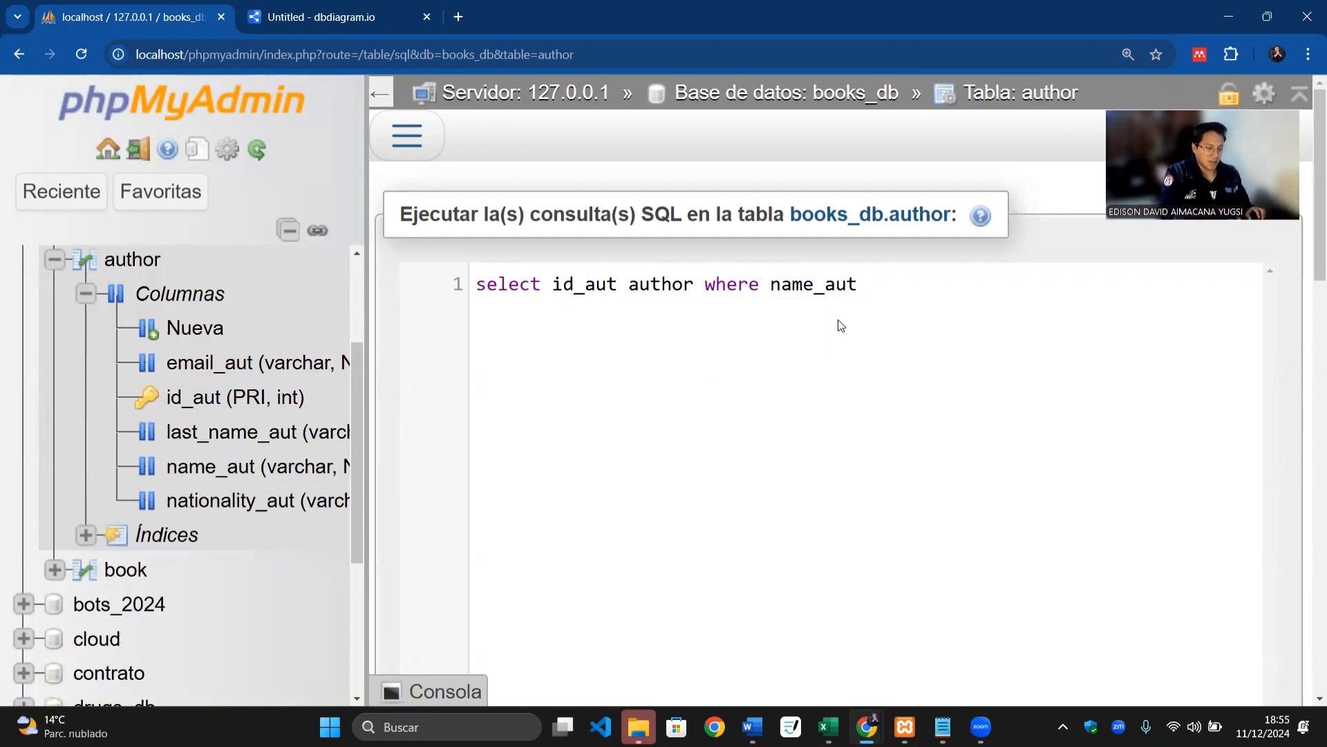
pyautogui.write('=')
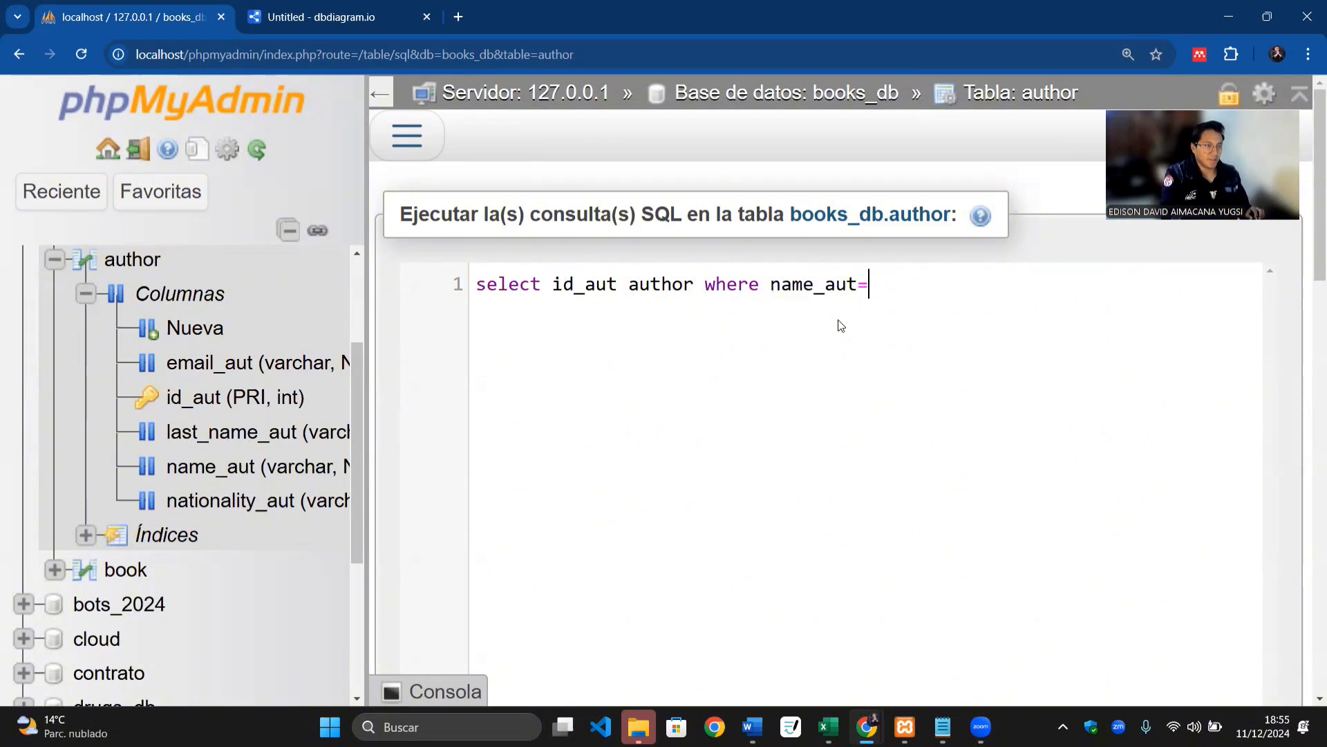
pyautogui.write("''")
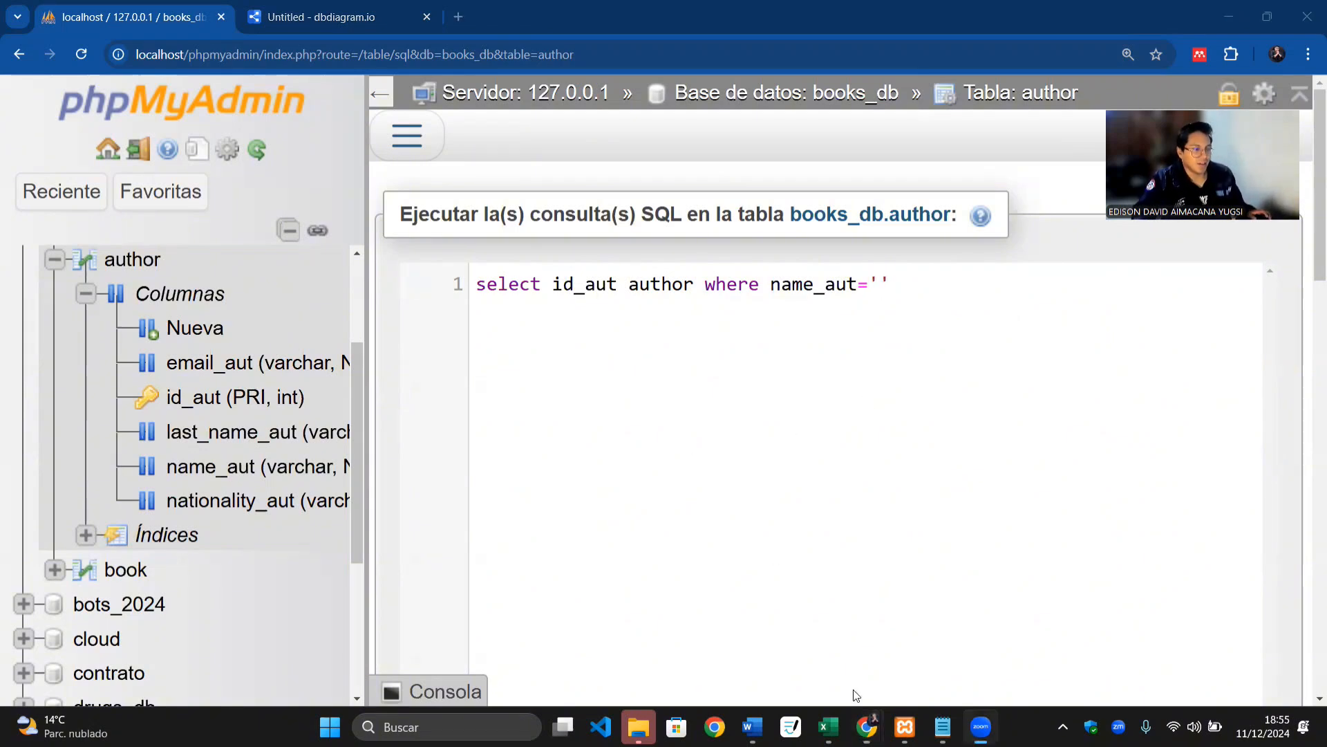
# Step: Switch to the books workbook in Excel and select the first author's first name inside cell B2 of MOCK_DATA
pyautogui.click(829, 726)
pyautogui.scroll(20, 382, 442)
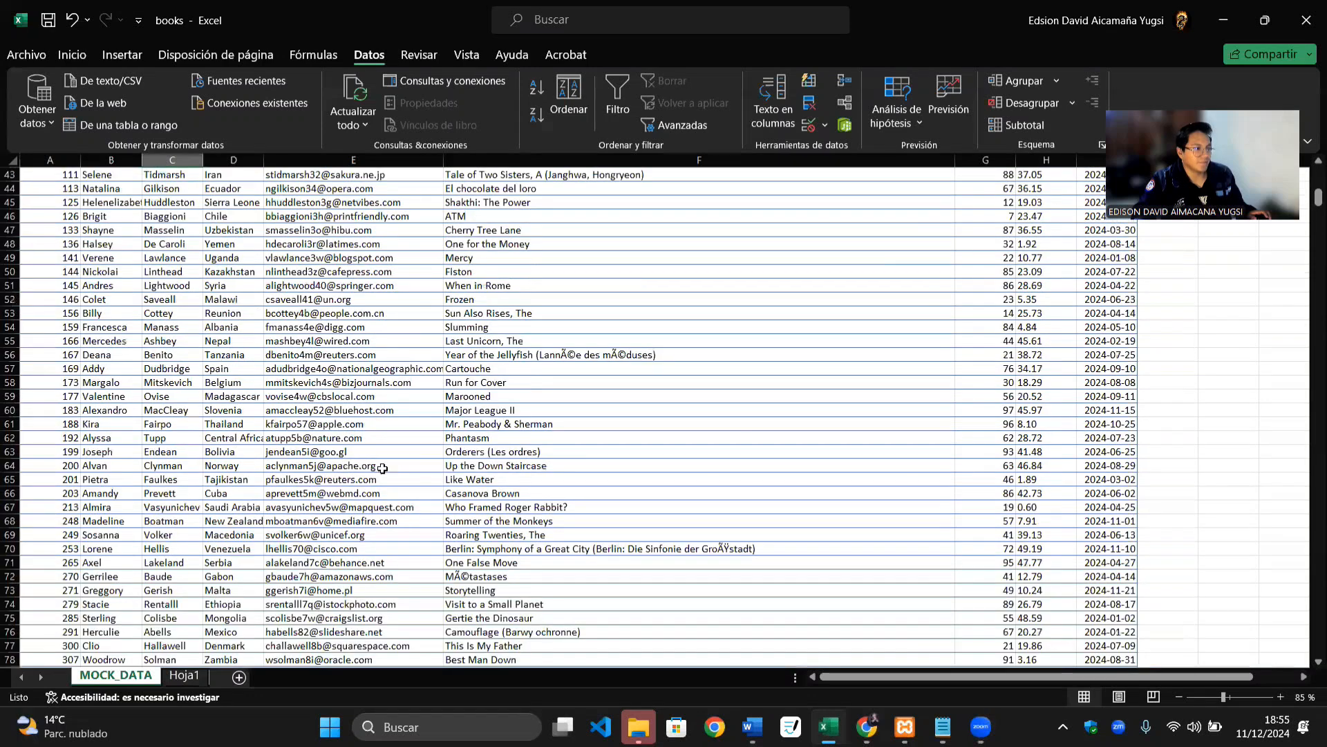
pyautogui.scroll(8, 178, 446)
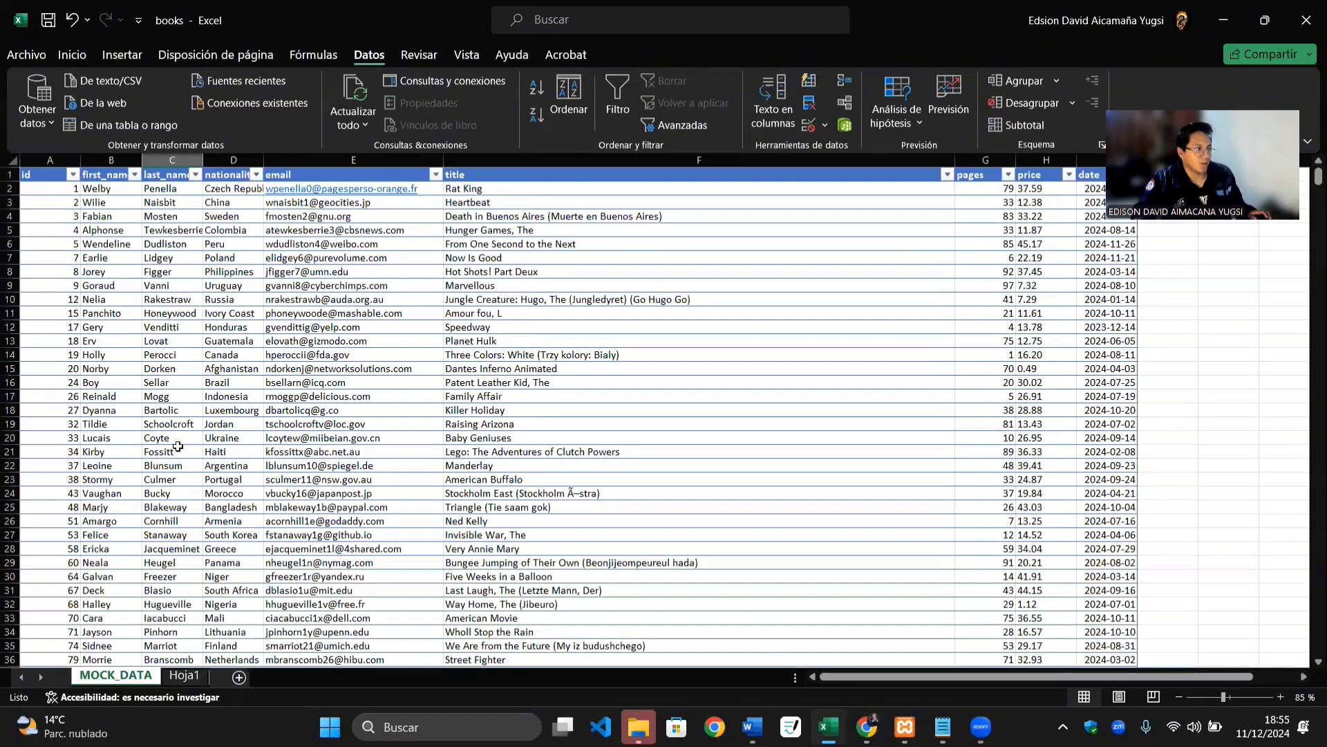
pyautogui.click(111, 188)
pyautogui.doubleClick(111, 188)
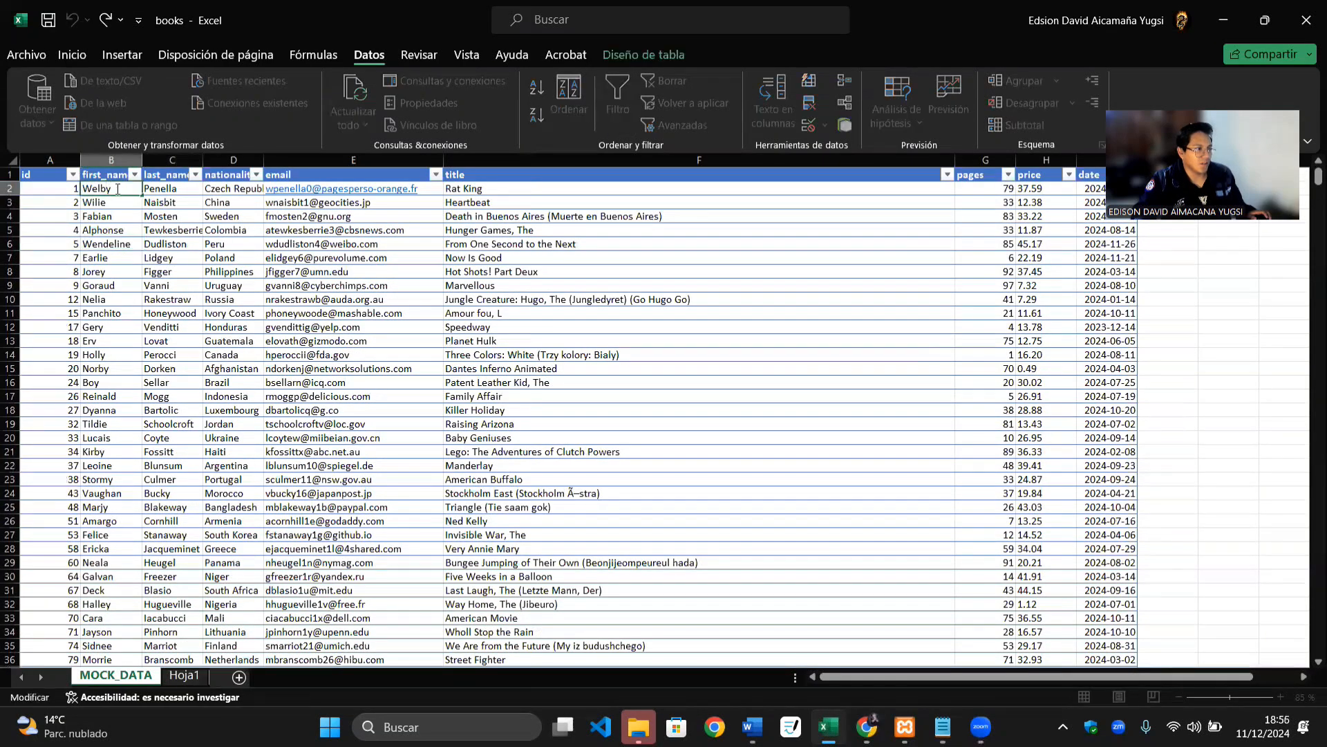
pyautogui.moveTo(116, 189); pyautogui.dragTo(82, 189)
# Step: Copy the first author's quoted last name from cell D2 of the Hoja1 sheet
pyautogui.click(184, 675)
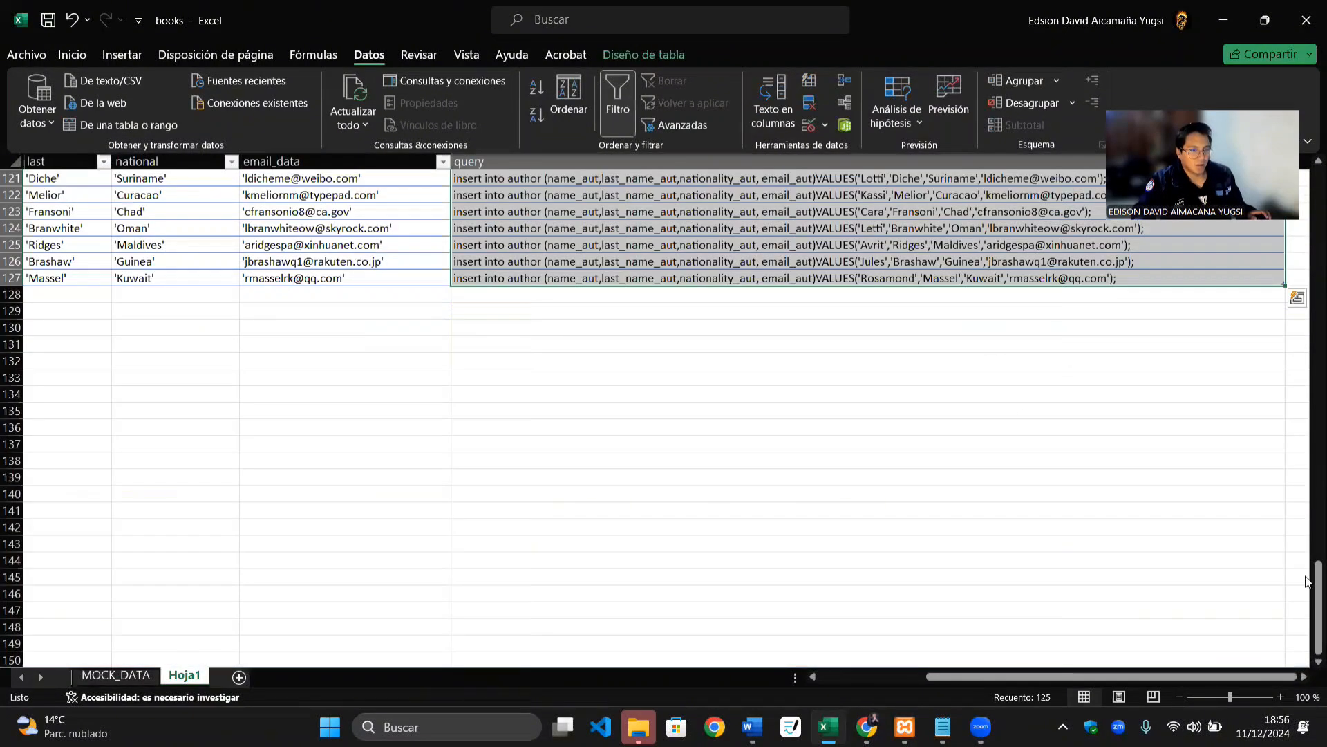
pyautogui.moveTo(1319, 585); pyautogui.dragTo(1318, 186)
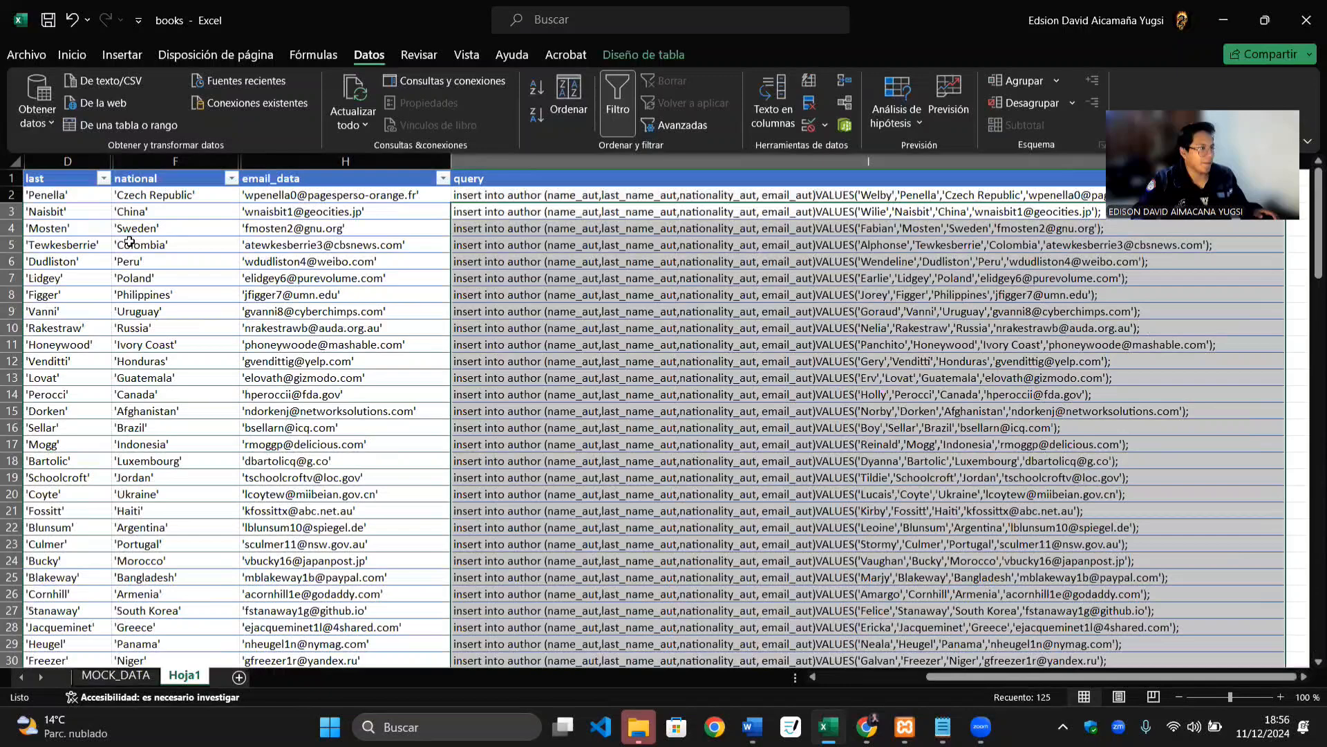
pyautogui.click(169, 246)
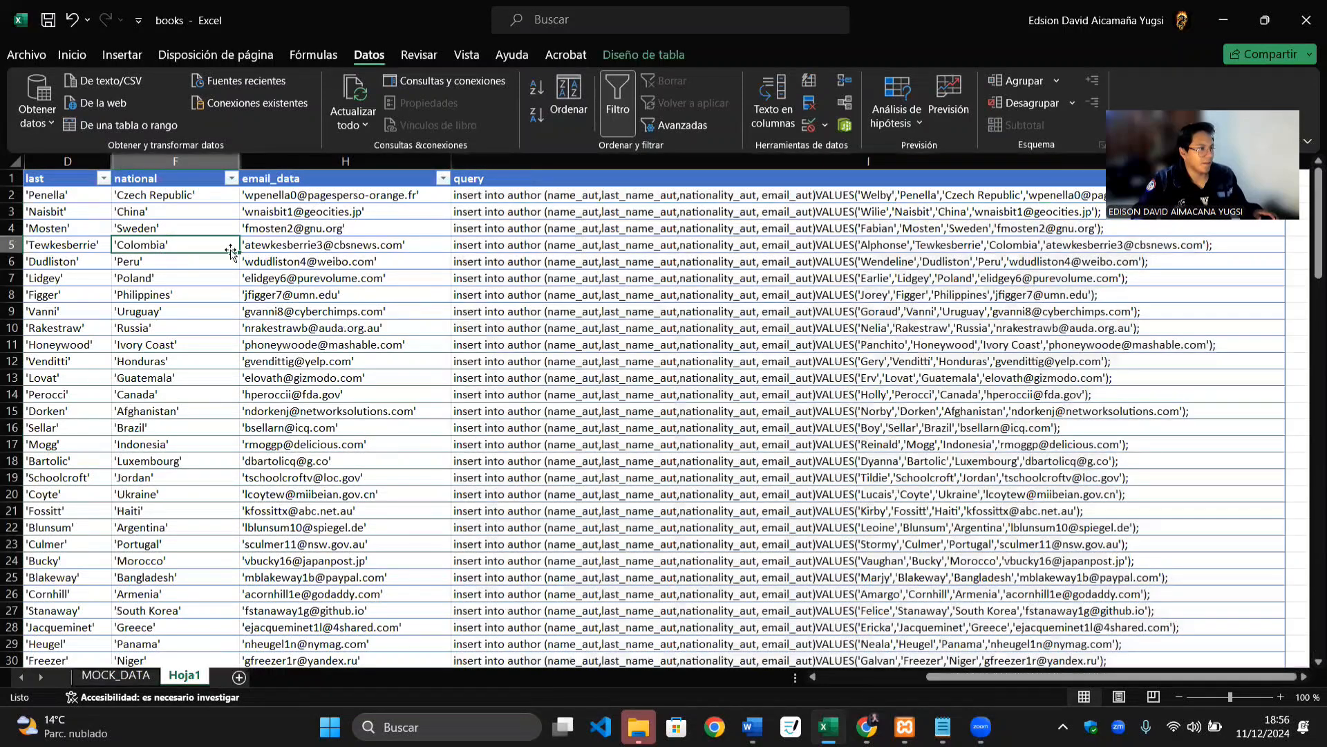
pyautogui.click(65, 196)
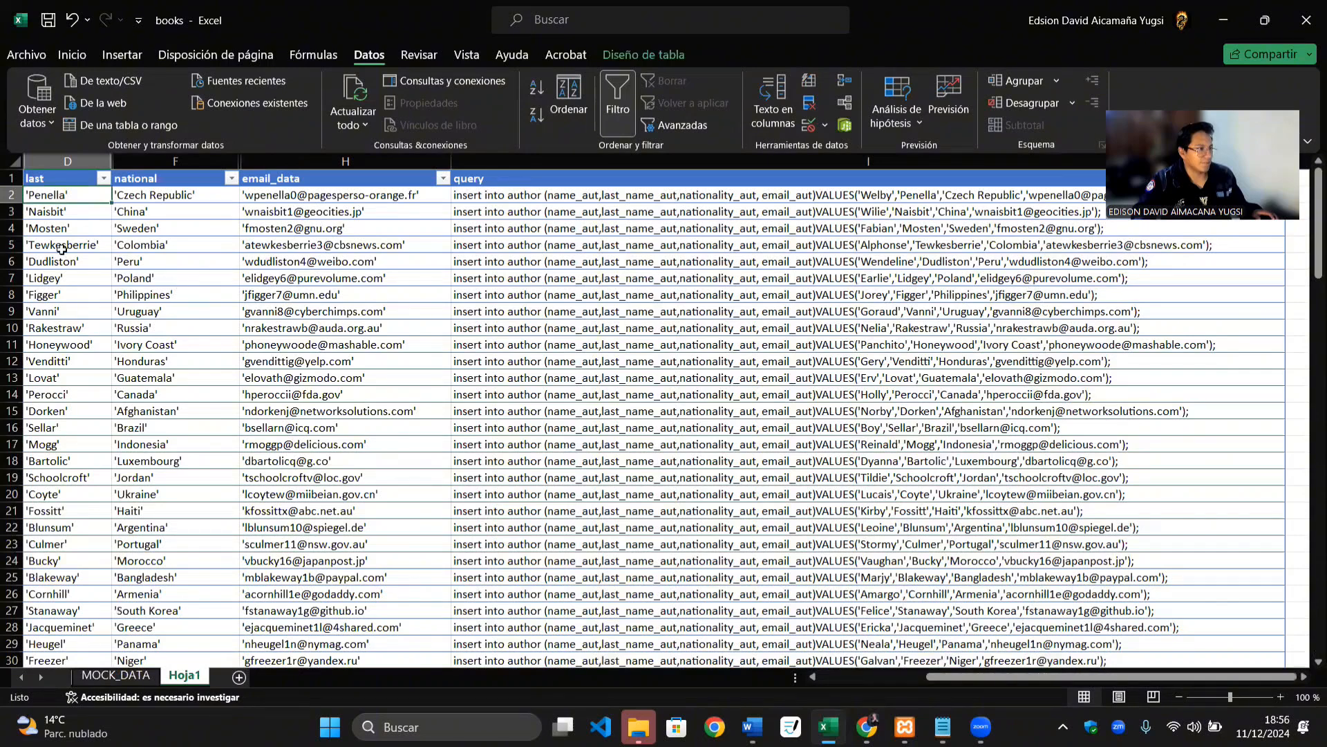
pyautogui.doubleClick(73, 194)
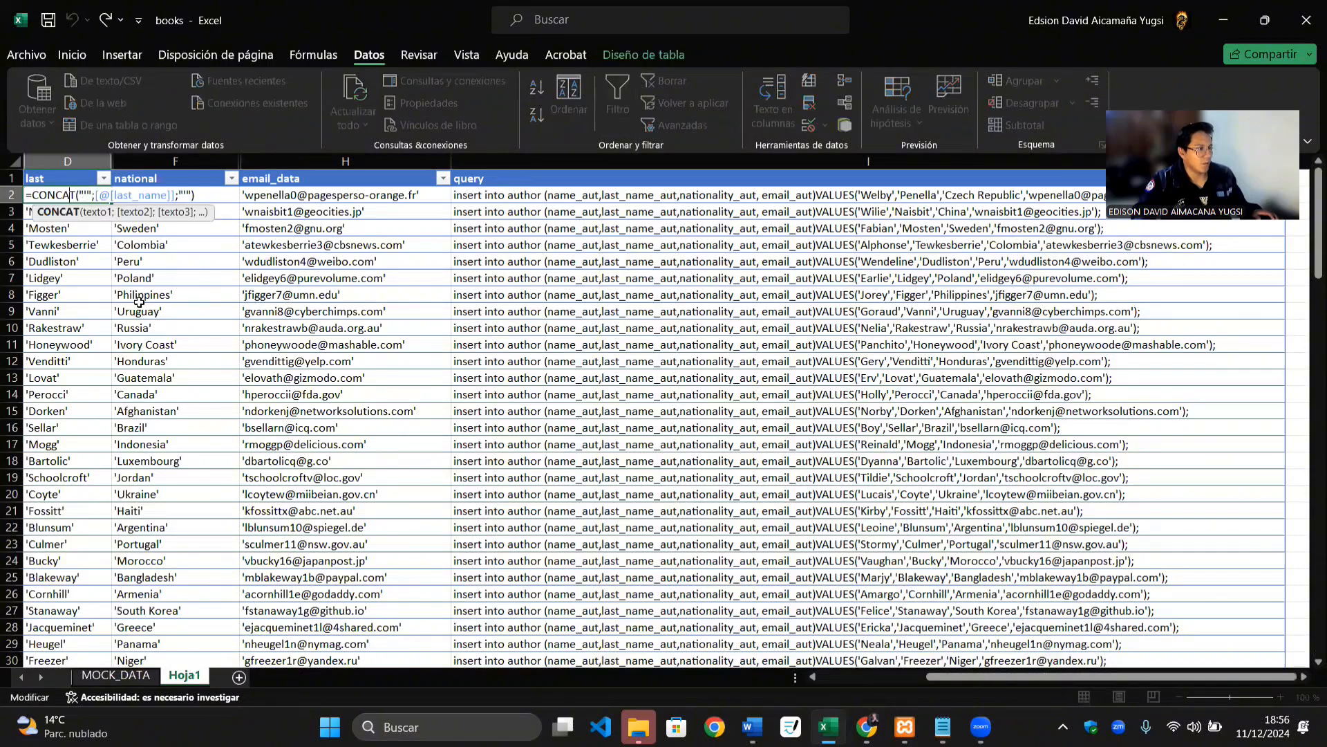
pyautogui.press('Escape')
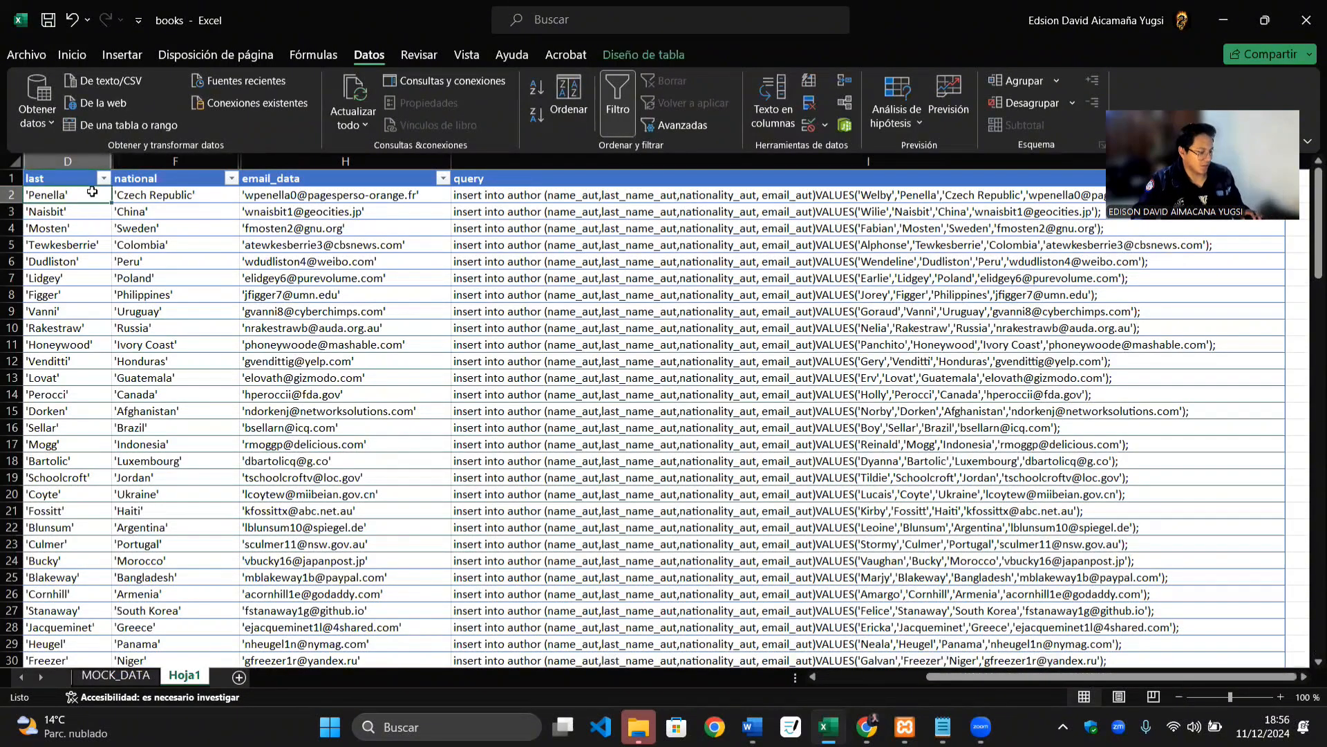
pyautogui.hotkey('ctrl', 'c')
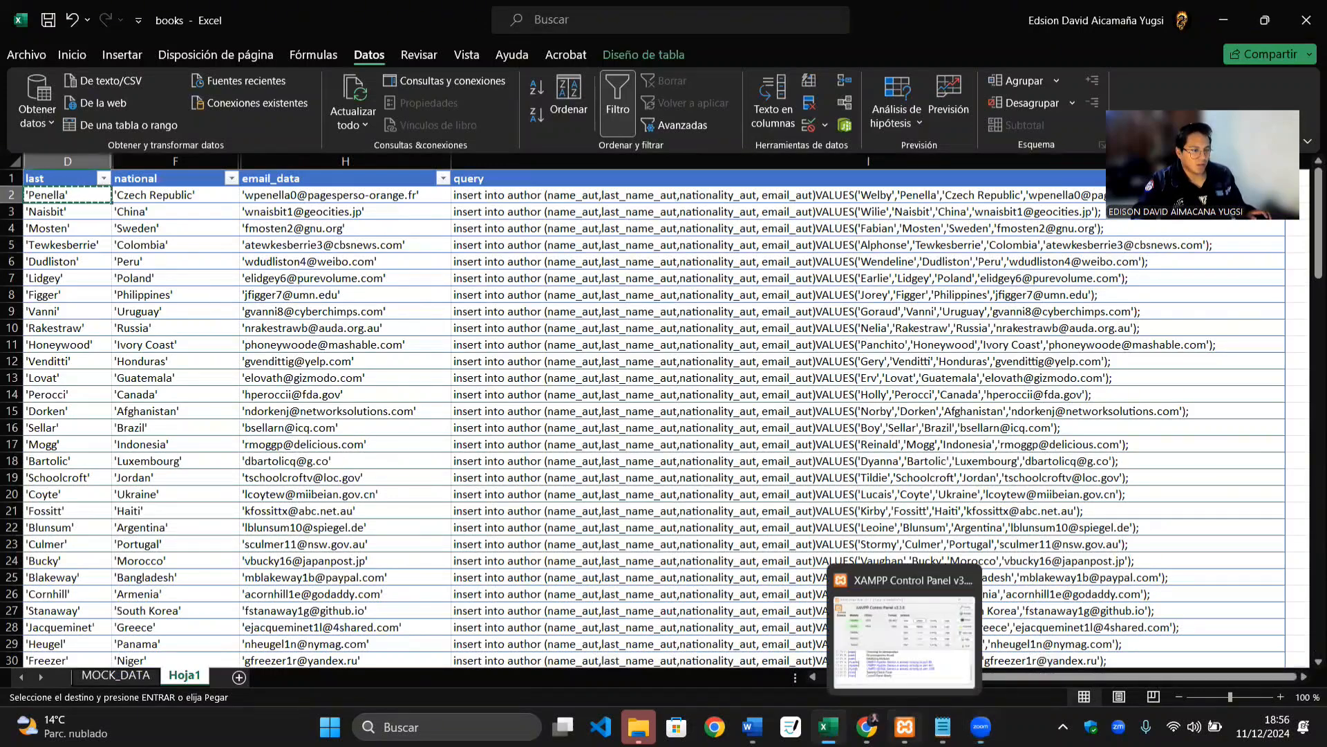
# Step: Switch to phpMyAdmin in Chrome and fill the query's name_aut condition with the copied name, keeping a single pair of quotes
pyautogui.click(867, 726)
pyautogui.click(936, 673)
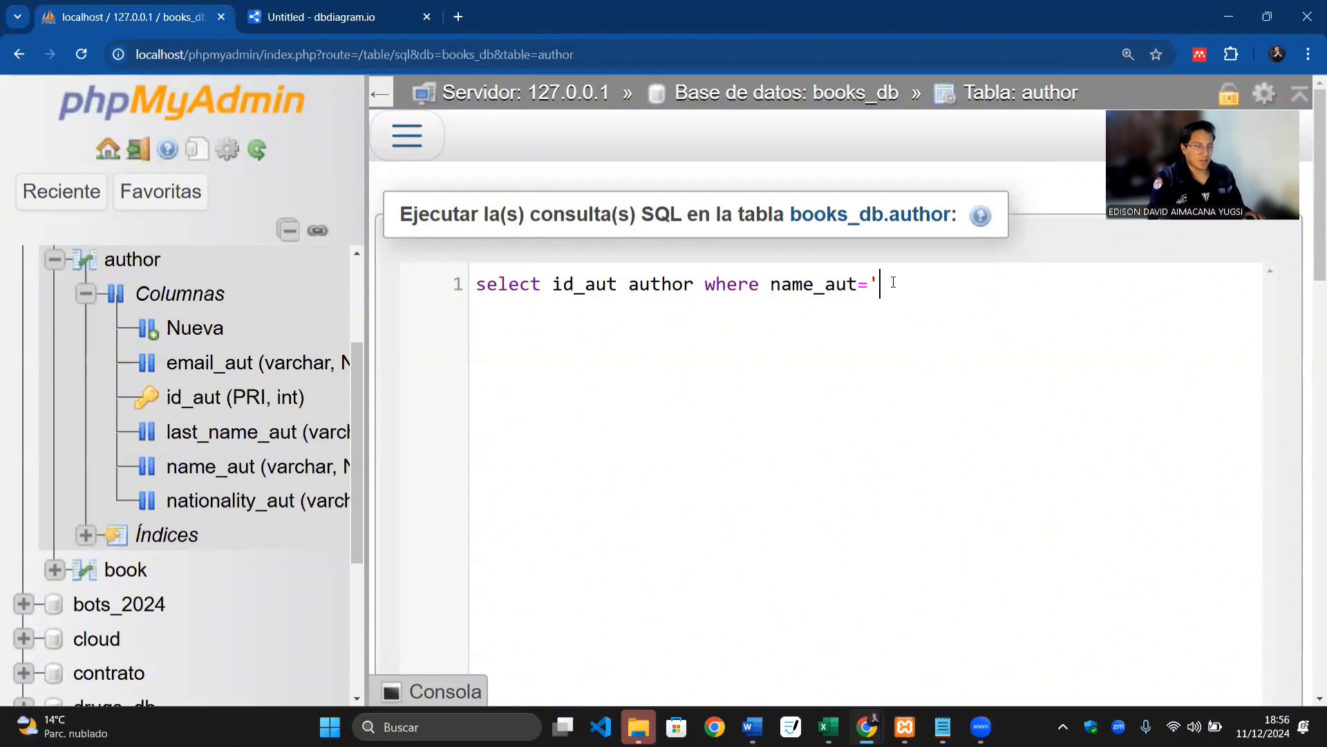
pyautogui.press('BackSpace')
pyautogui.press('BackSpace')
pyautogui.write("='Penella'")
pyautogui.press('Return')
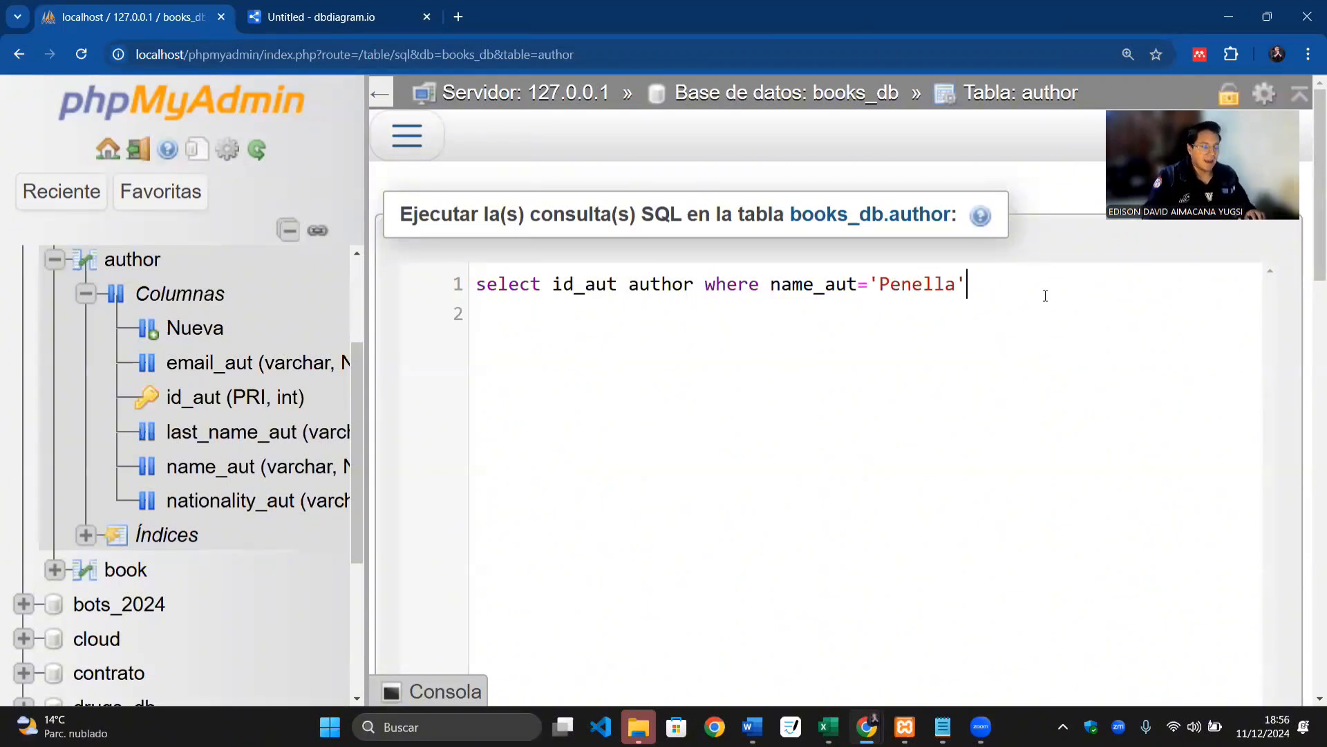
# Step: Extend the select query with "and last_name_aut=''", leaving the quotes empty
pyautogui.write('and ')
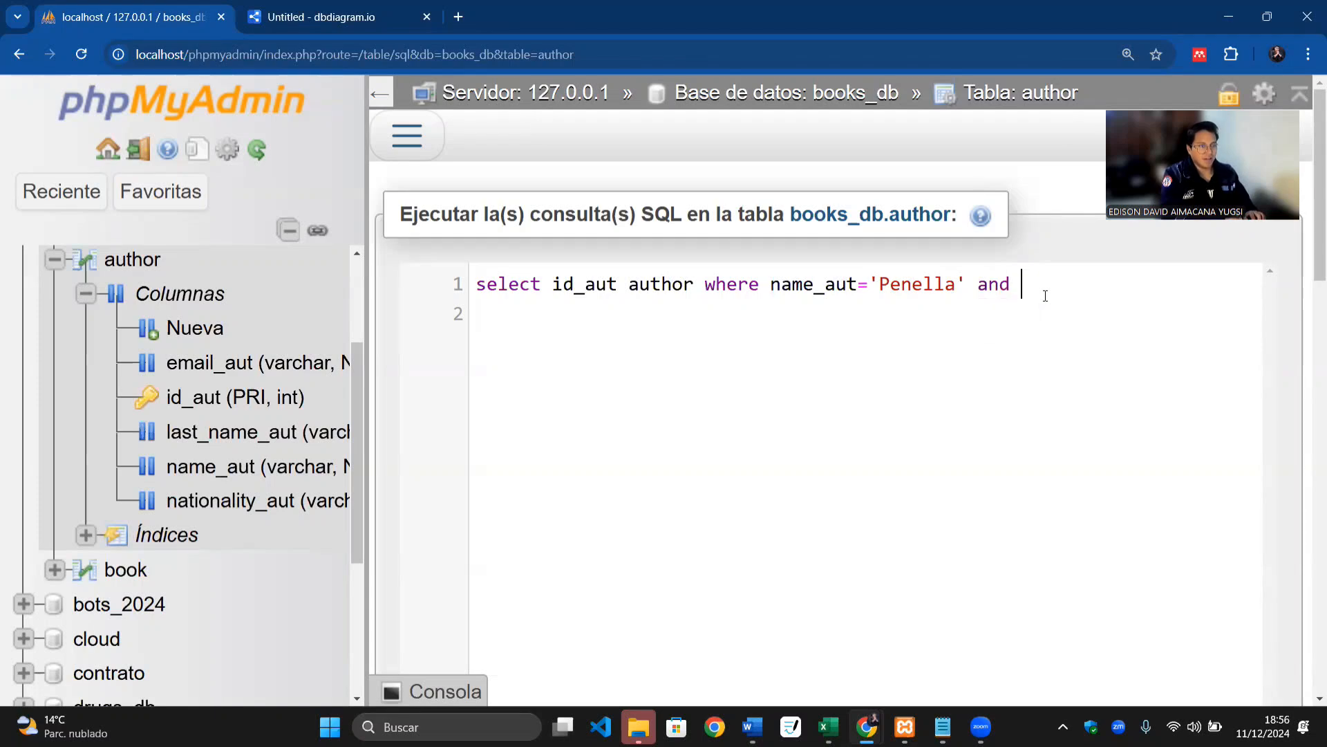
pyautogui.write('las')
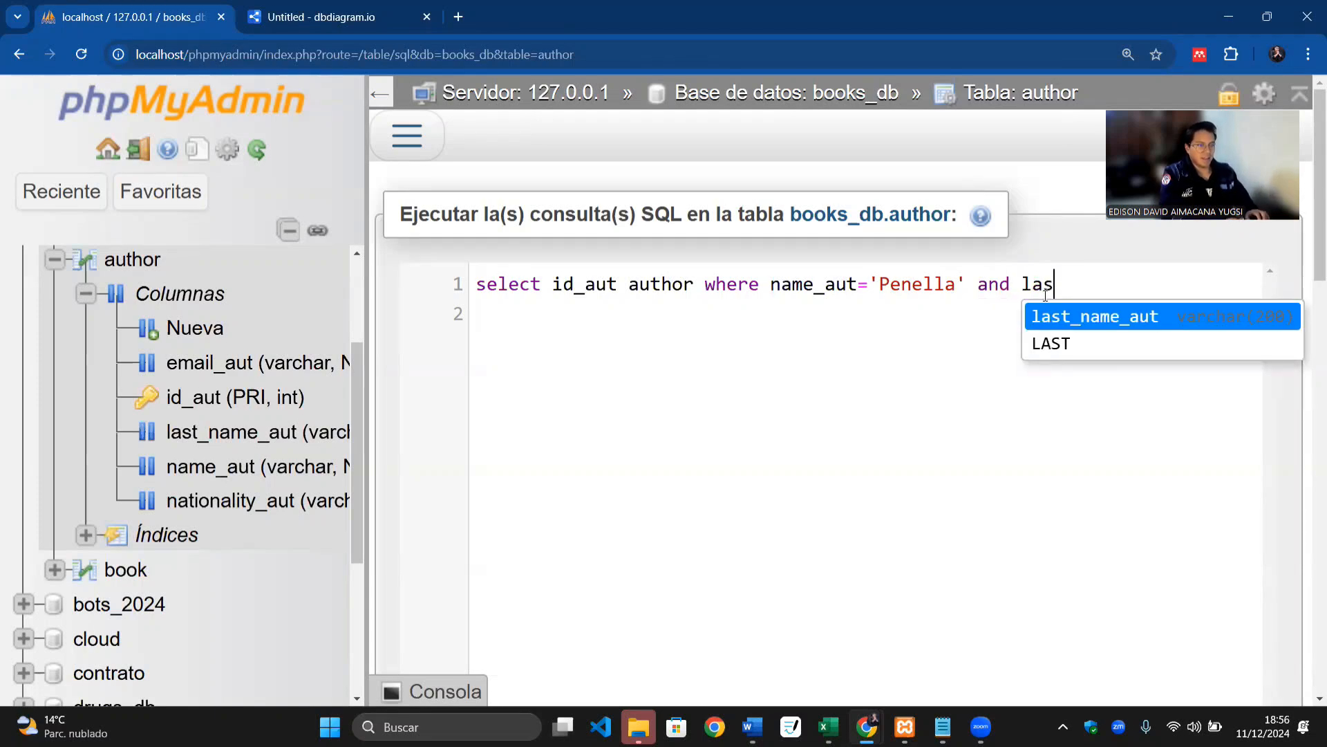
pyautogui.press('Return')
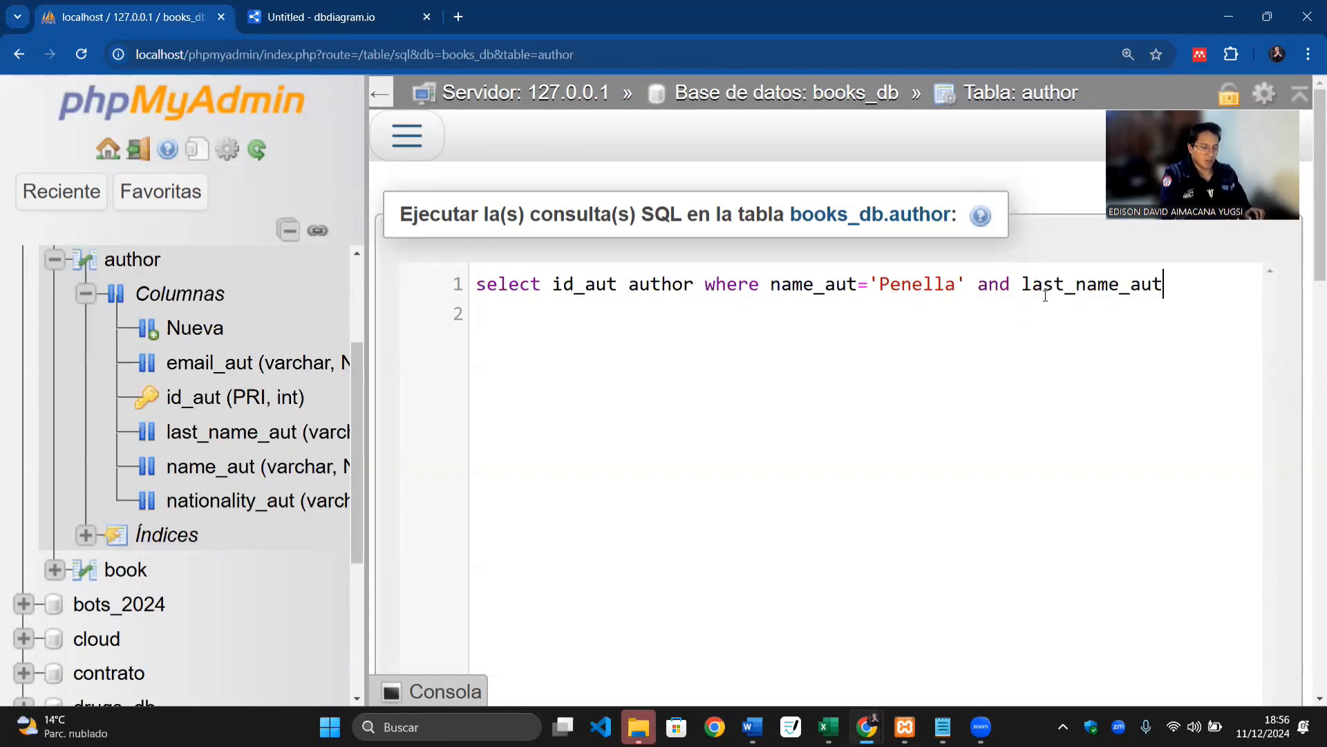
pyautogui.write("='?")
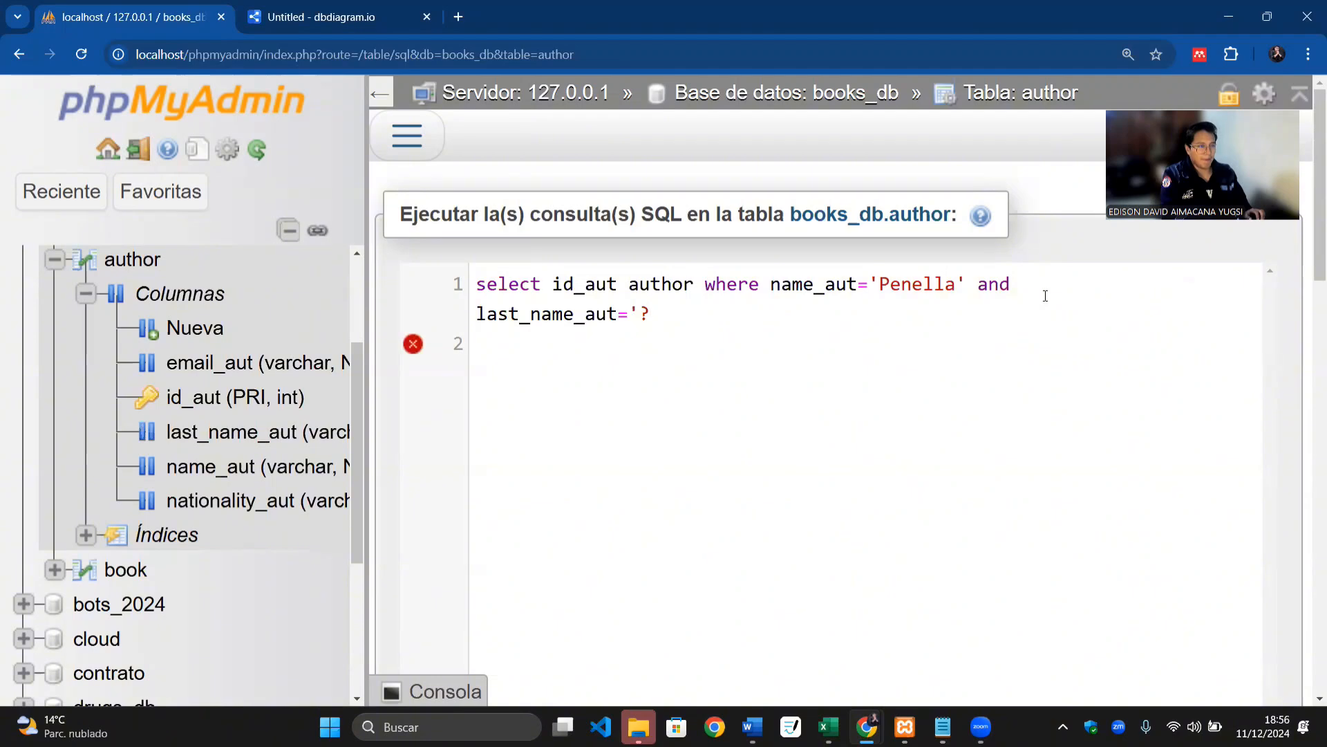
pyautogui.press('BackSpace')
pyautogui.write('?')
pyautogui.press('BackSpace')
pyautogui.write("'")
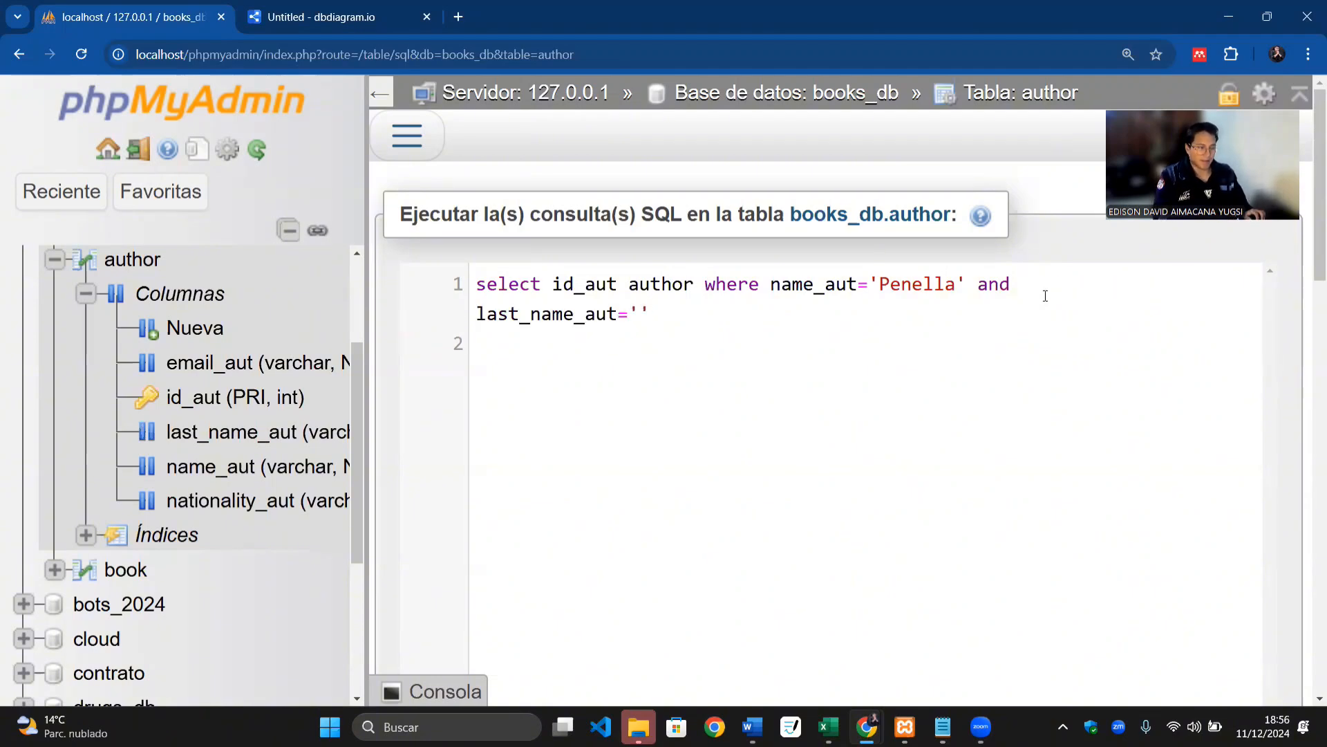
# Step: Switch to the books workbook in Excel and copy the first author's quoted nationality from cell F2
pyautogui.hotkey('alt', 'Tab')
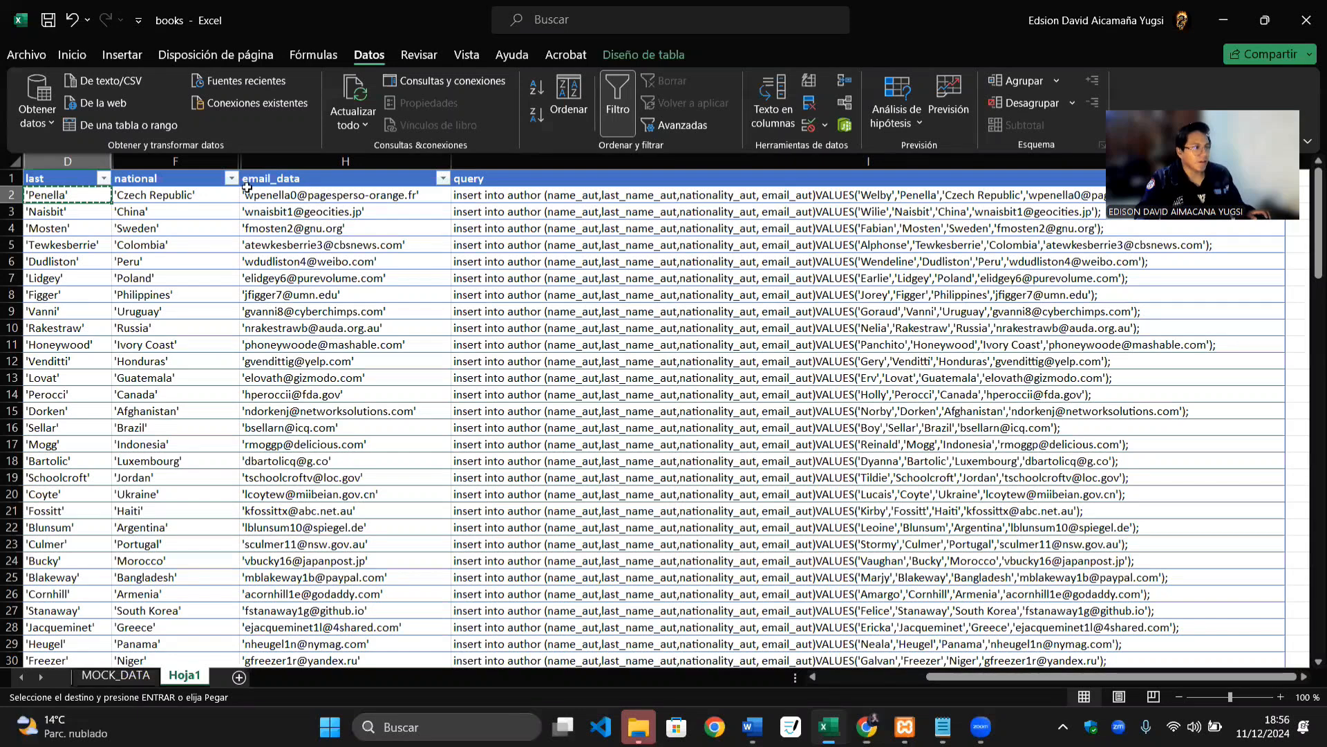
pyautogui.press('Escape')
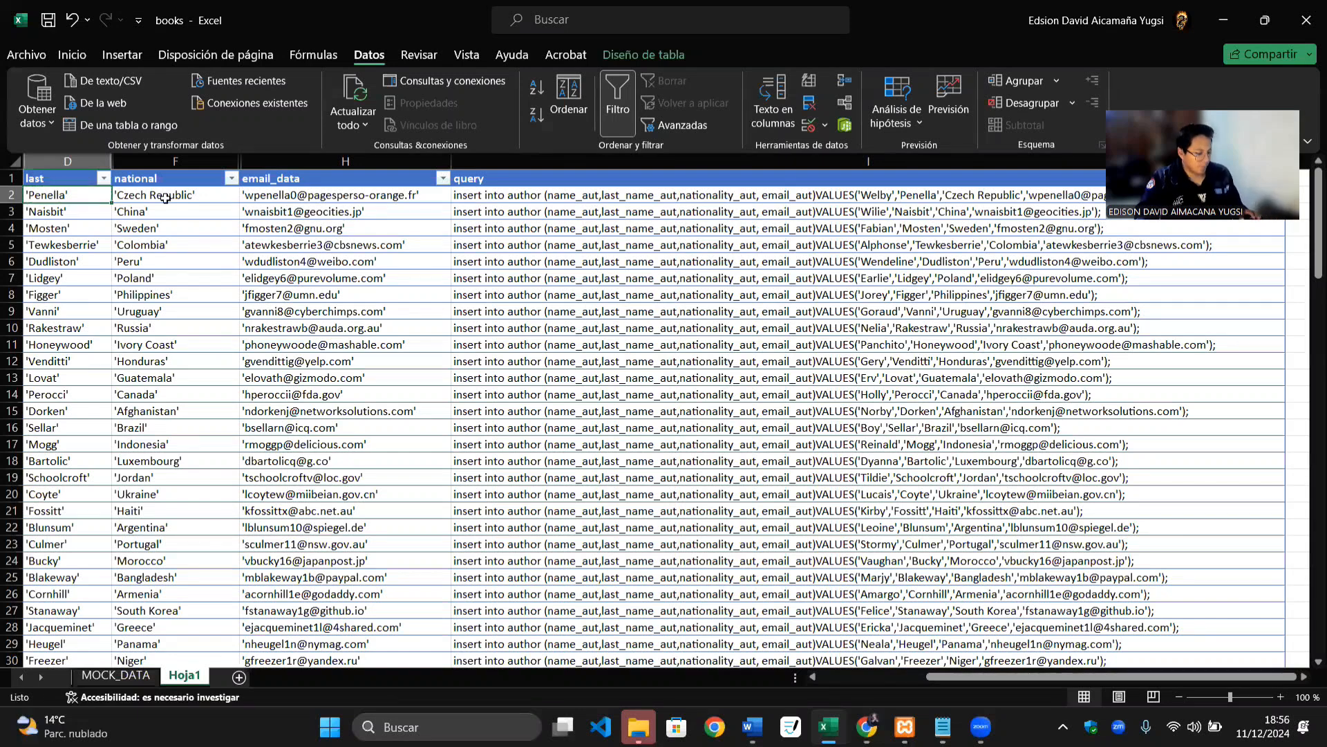
pyautogui.click(165, 198)
# Step: Switch back to phpMyAdmin, set the last_name_aut condition to the copied 'Czech Republic' without duplicate quotes, and end the query with a semicolon
pyautogui.hotkey('alt', 'Tab')
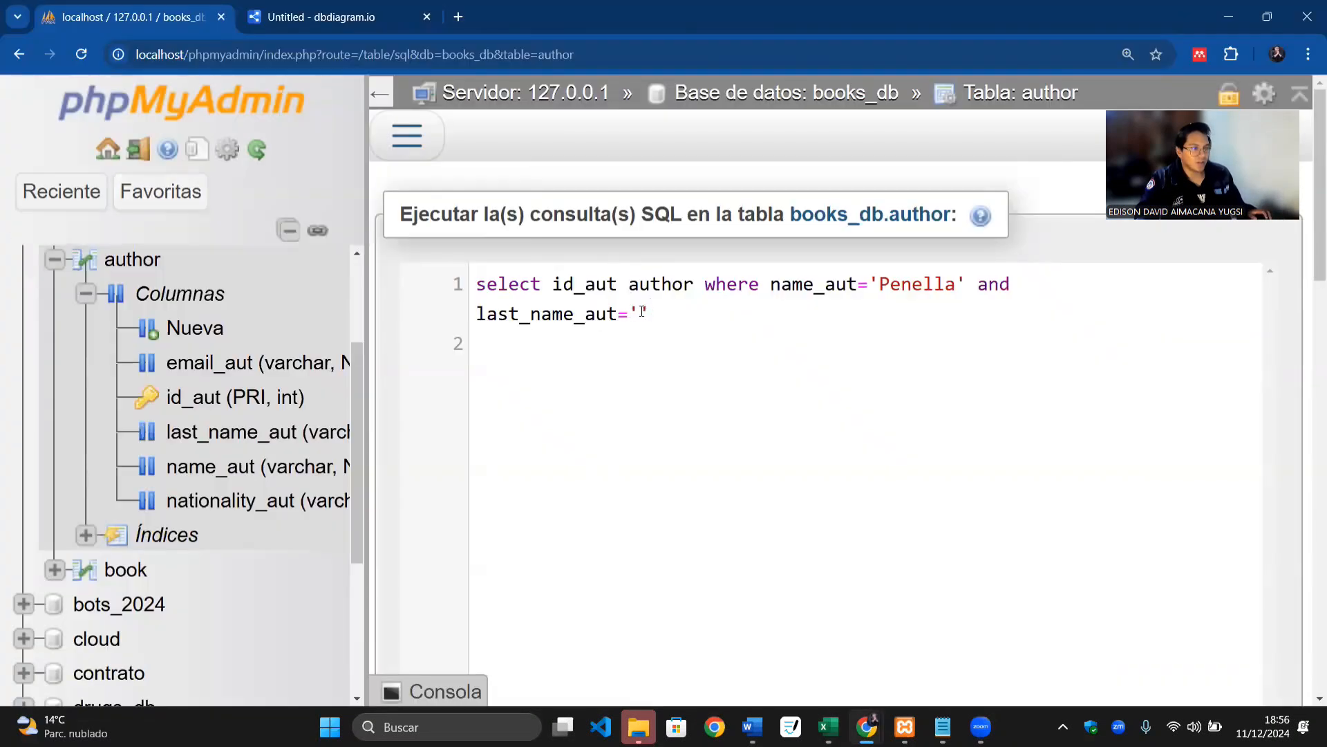
pyautogui.hotkey('ctrl', 'v')
pyautogui.hotkey('ctrl', 'v')
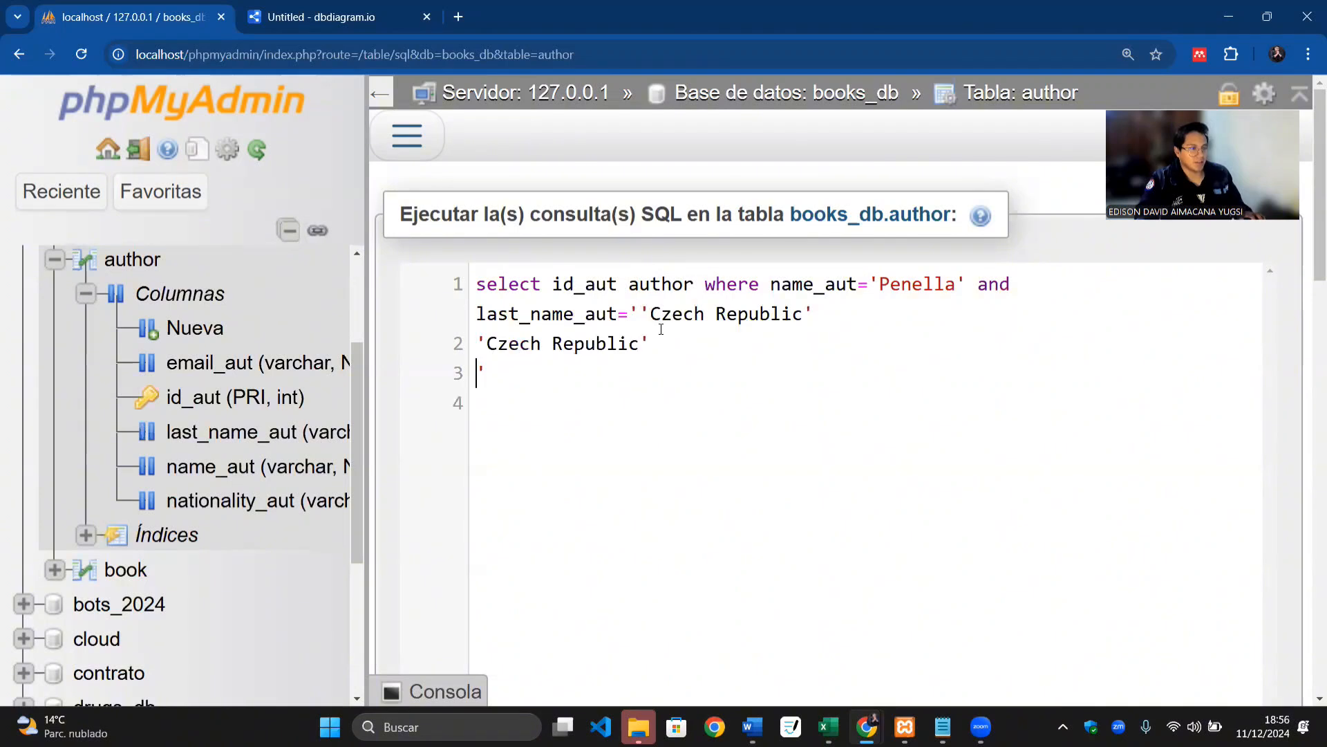
pyautogui.hotkey('ctrl', 'z')
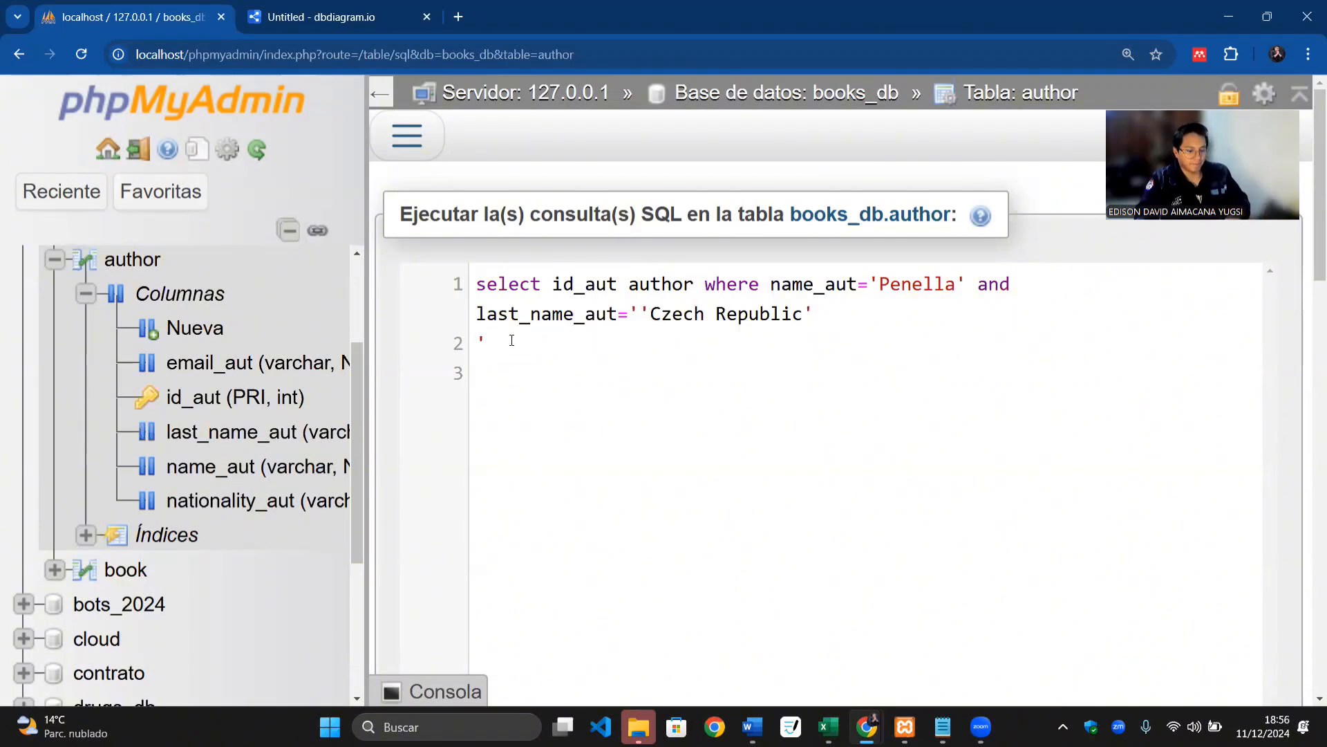
pyautogui.click(639, 313)
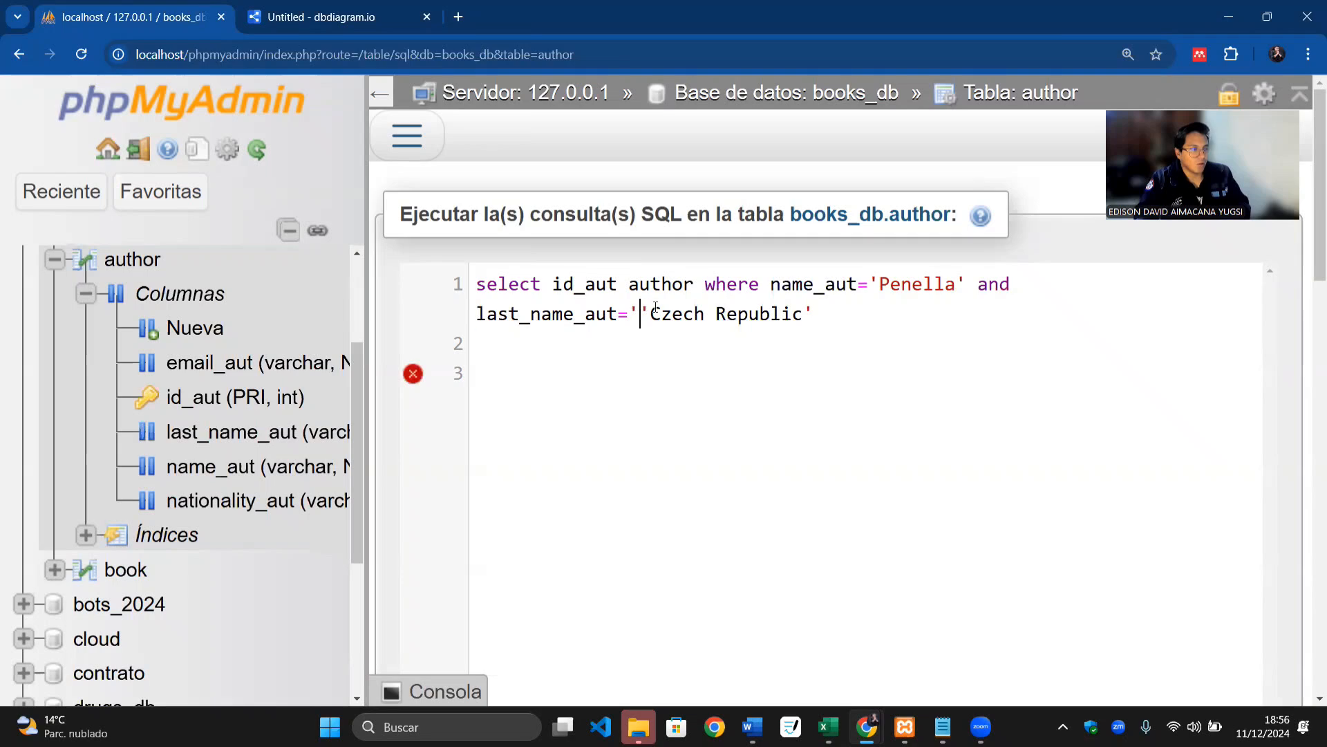
pyautogui.press('BackSpace')
pyautogui.click(832, 318)
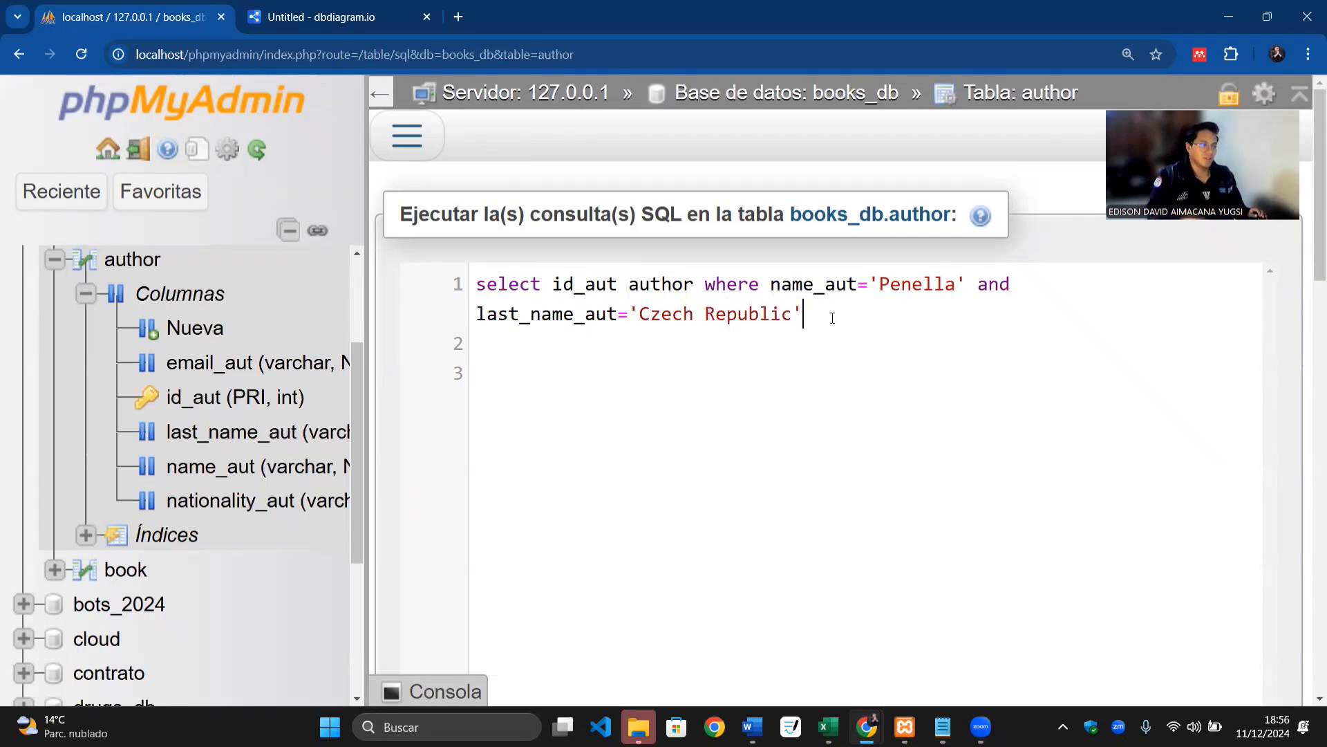
pyautogui.write(';')
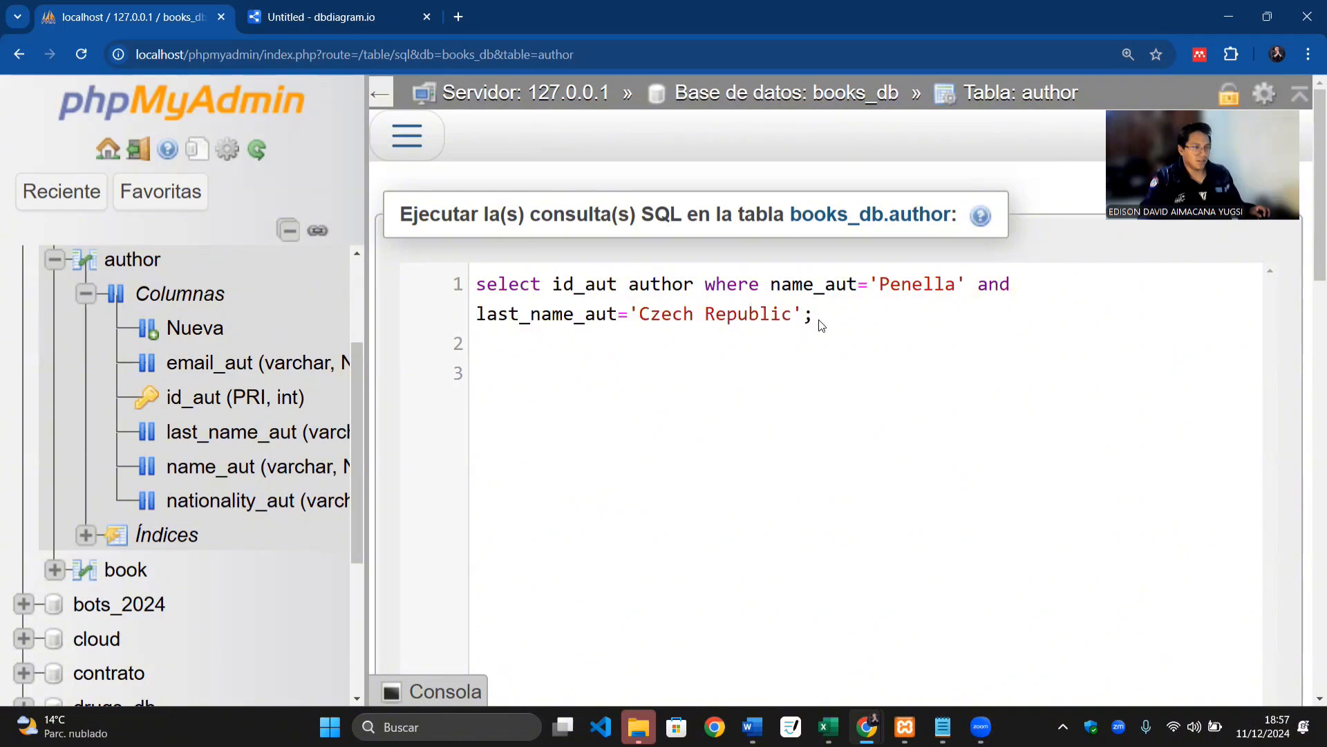
# Step: Check the author query's id_aut result against the matching record by browsing all rows of the author table
pyautogui.hotkey('ctrl', '-')
pyautogui.hotkey('ctrl', '-')
pyautogui.hotkey('ctrl', '-')
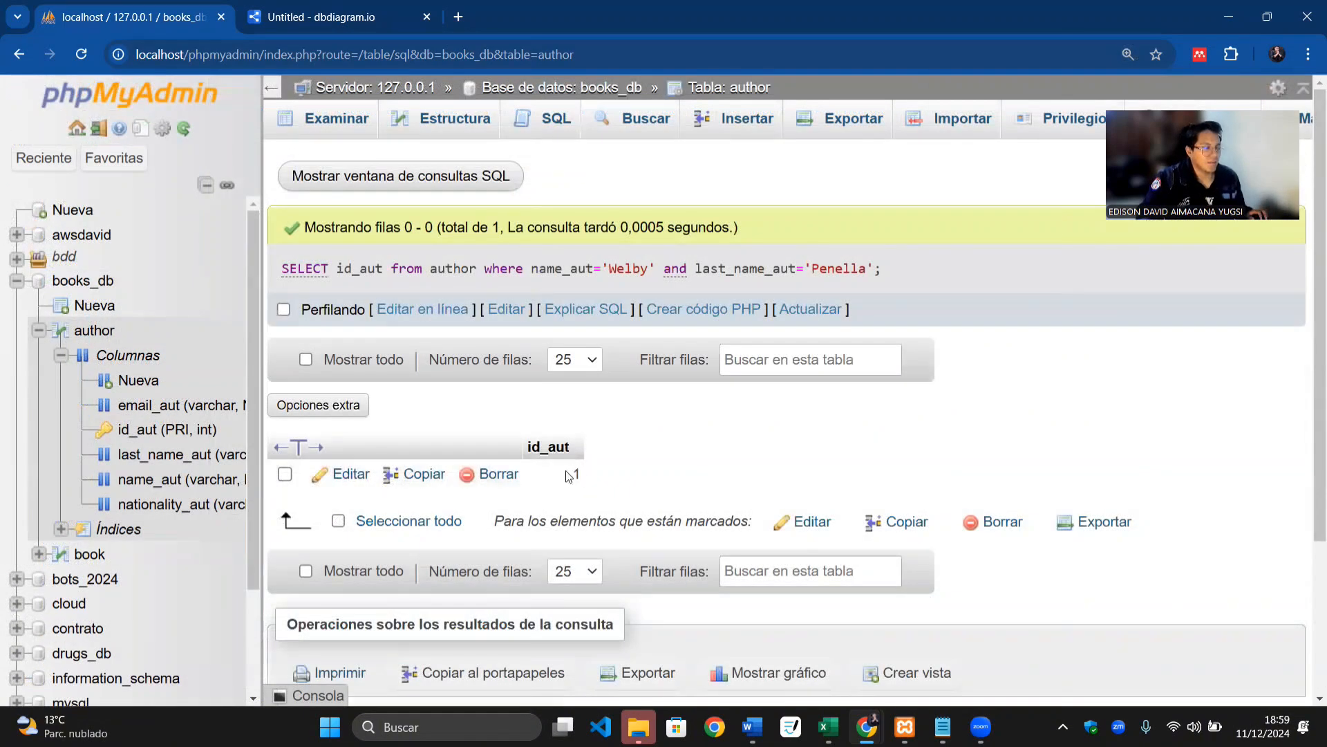
pyautogui.doubleClick(588, 471)
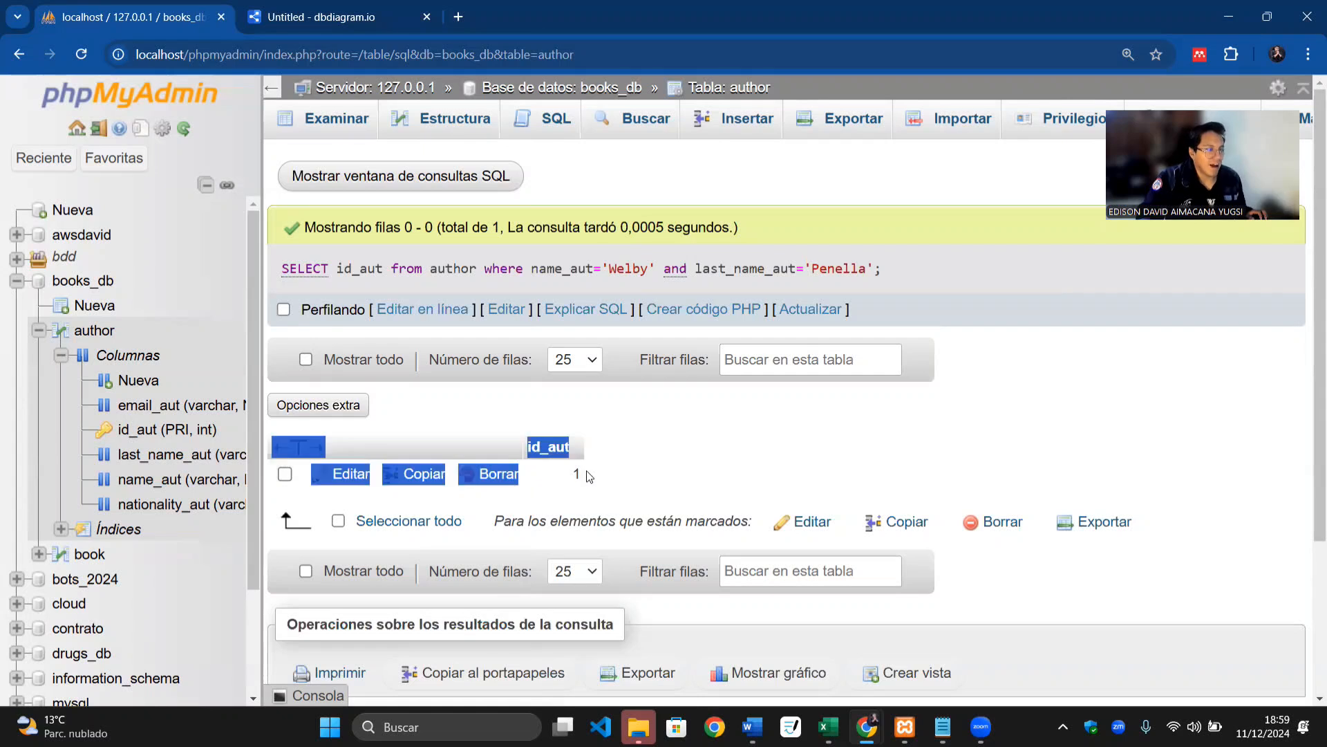
pyautogui.click(586, 473)
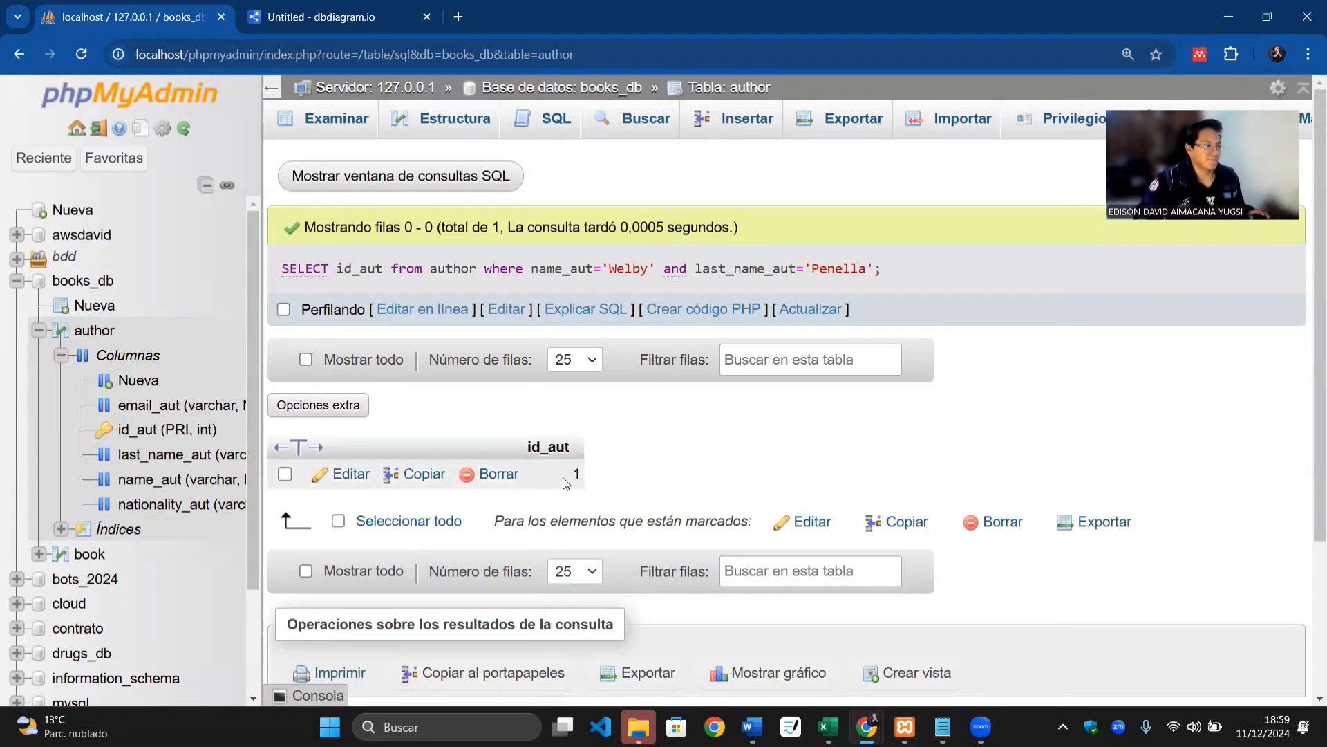
pyautogui.click(338, 122)
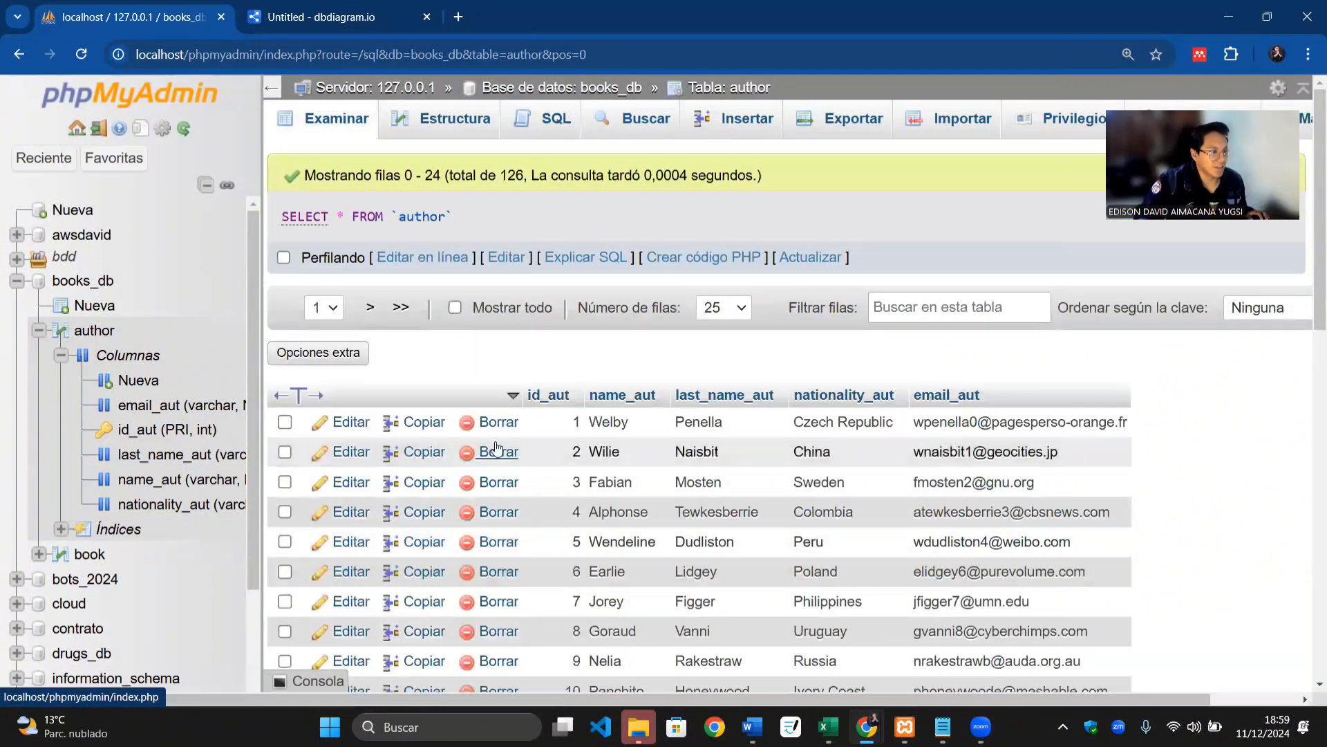
pyautogui.moveTo(580, 421); pyautogui.dragTo(556, 422)
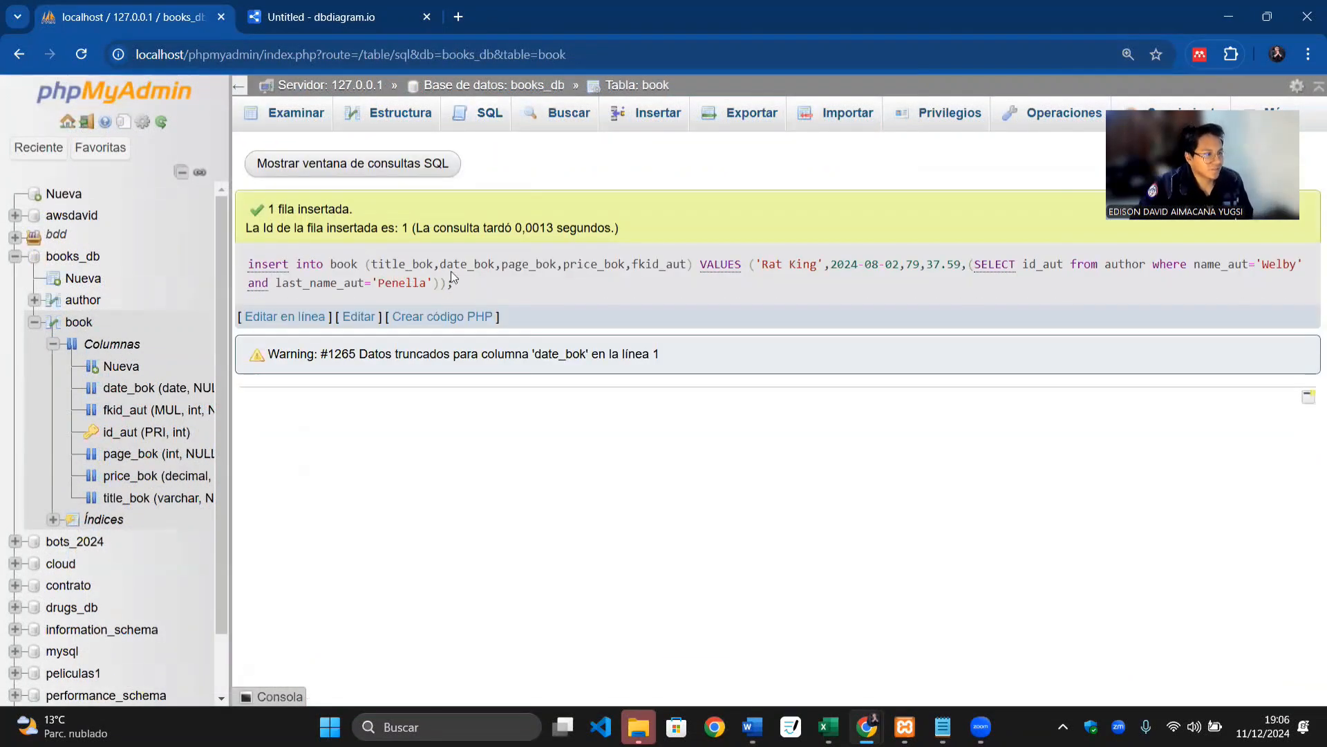
# Step: Browse the book table's rows and open the Rat King record's date_bok value for inspection
pyautogui.click(299, 116)
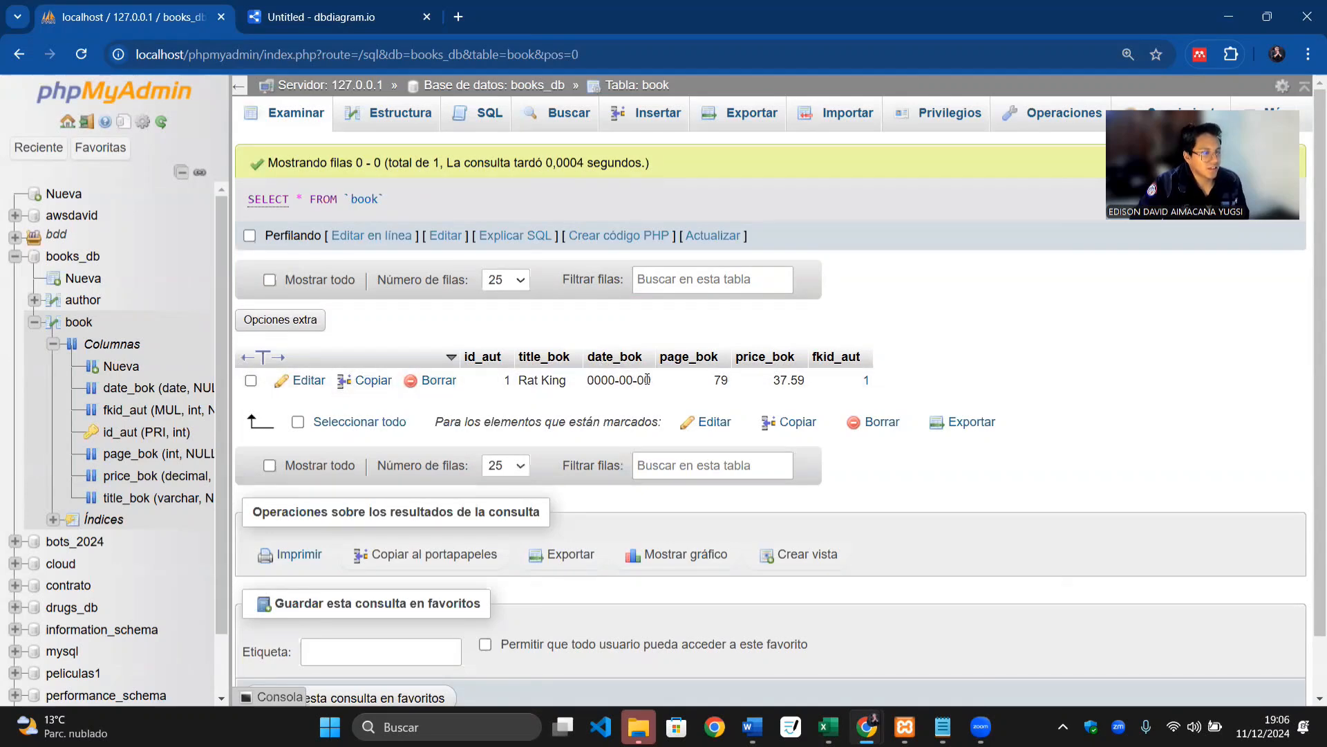
pyautogui.tripleClick(602, 379)
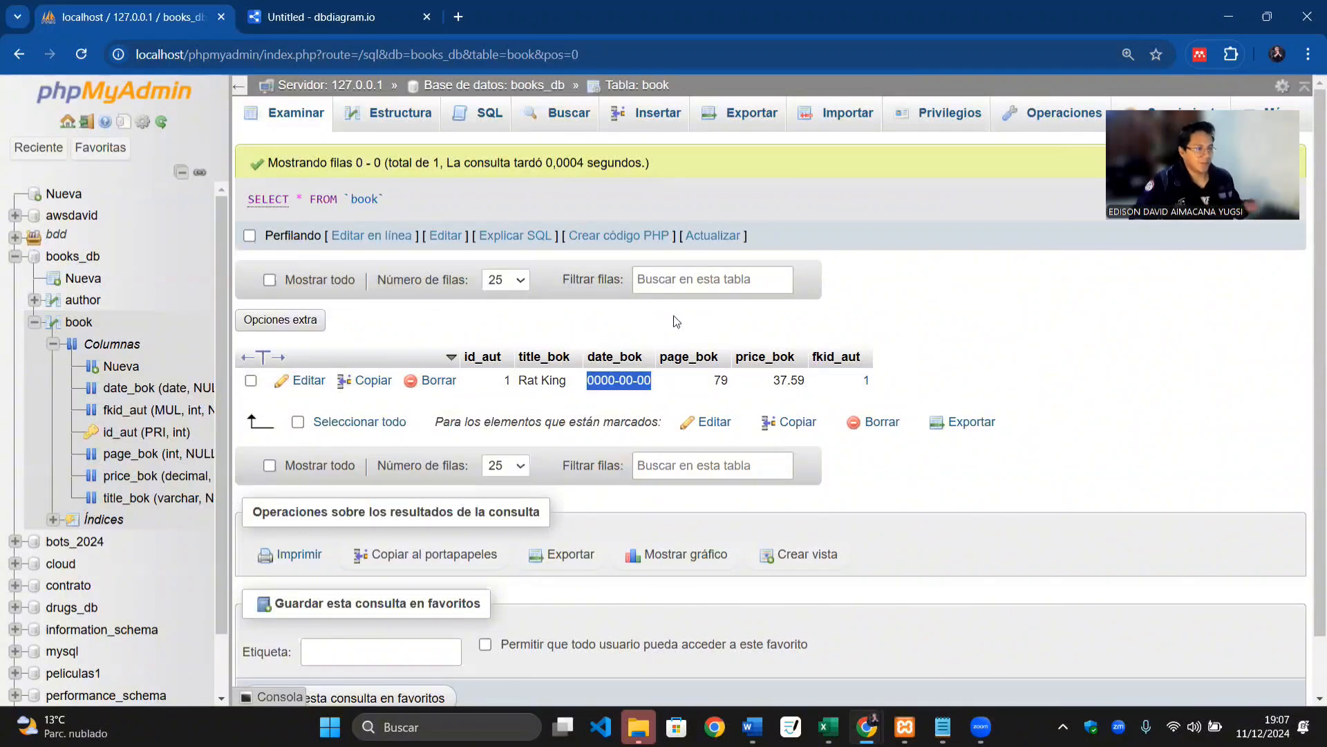
pyautogui.doubleClick(626, 380)
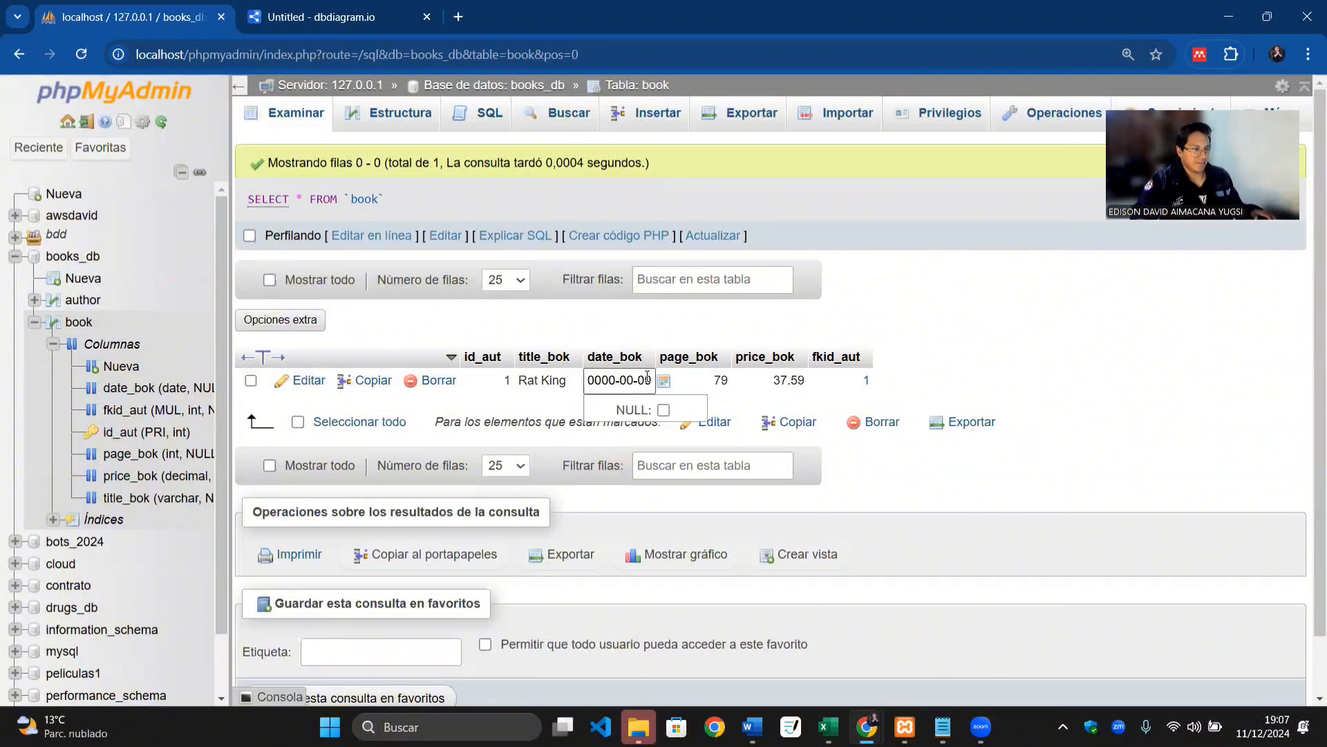
pyautogui.moveTo(645, 380); pyautogui.dragTo(580, 382)
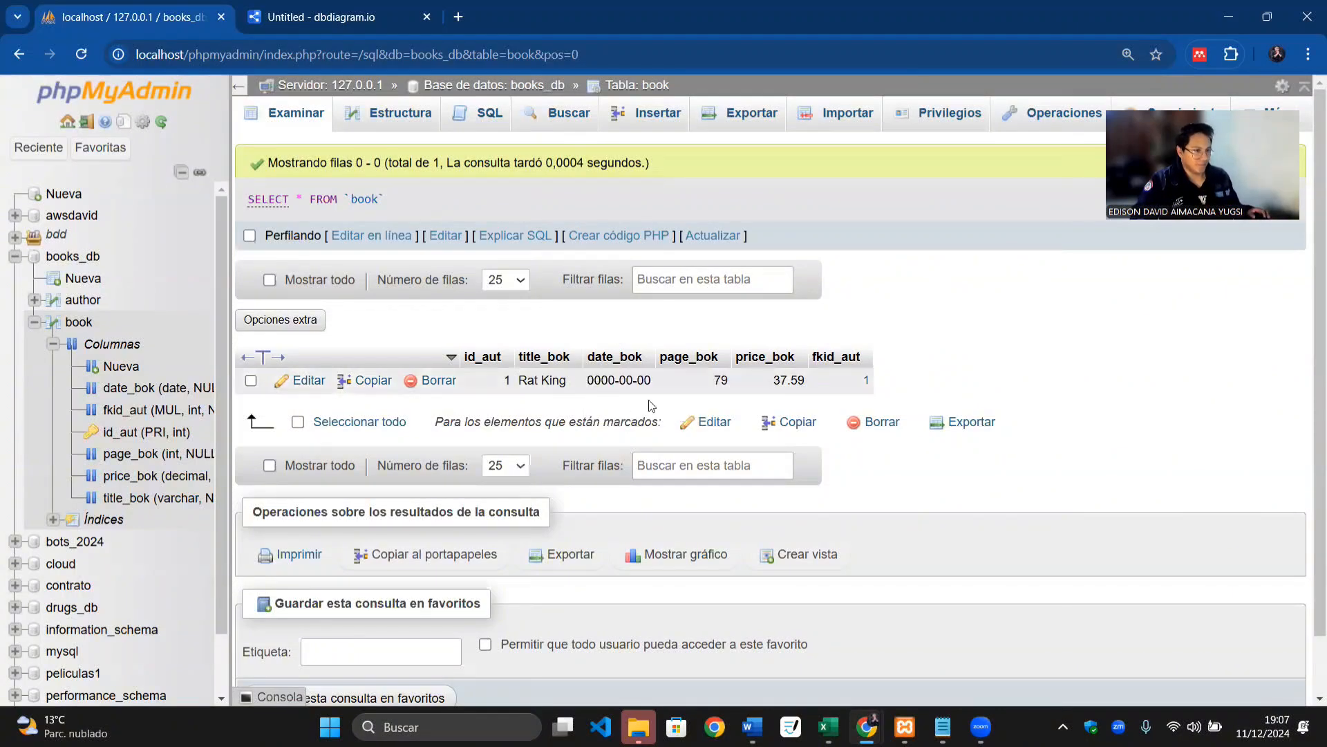
# Step: Switch to the books workbook in Excel, cancel the pending copy, and look up Rat King's date on the MOCK_DATA sheet
pyautogui.hotkey('alt', 'Tab')
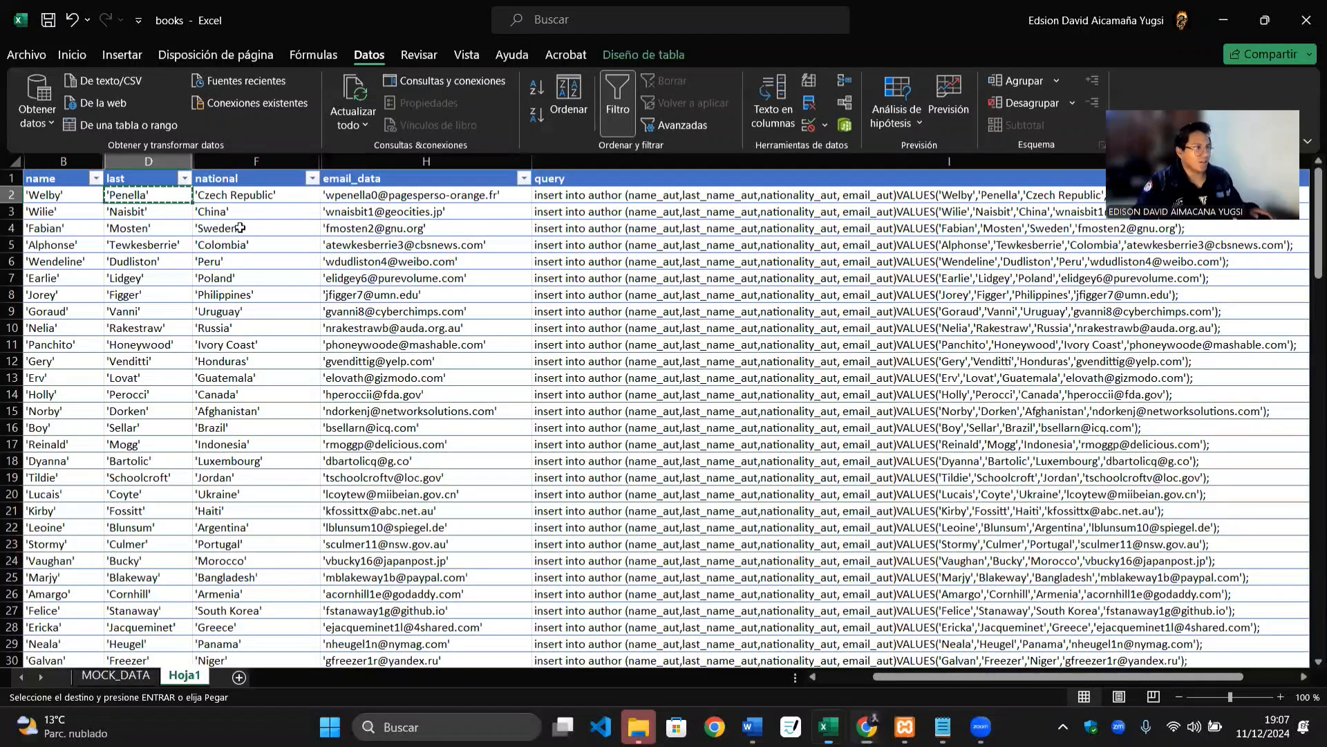
pyautogui.press('Escape')
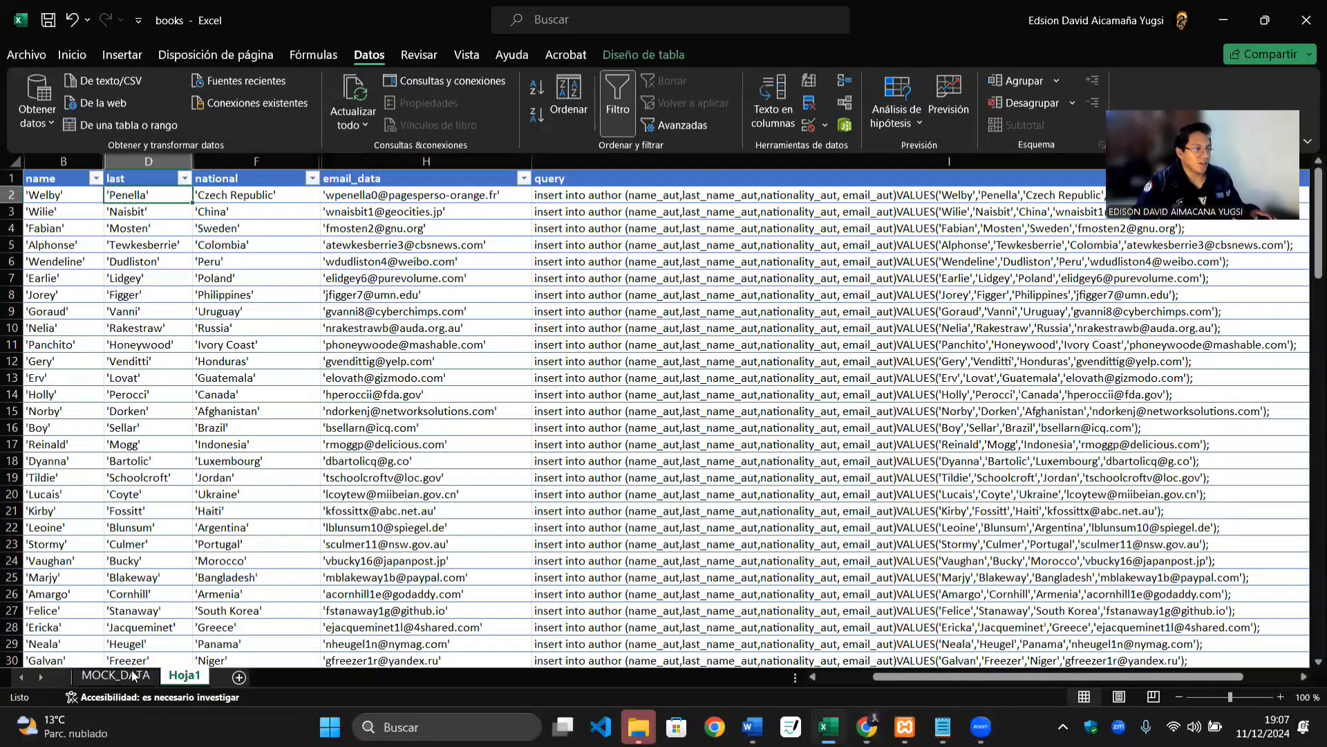
pyautogui.click(116, 676)
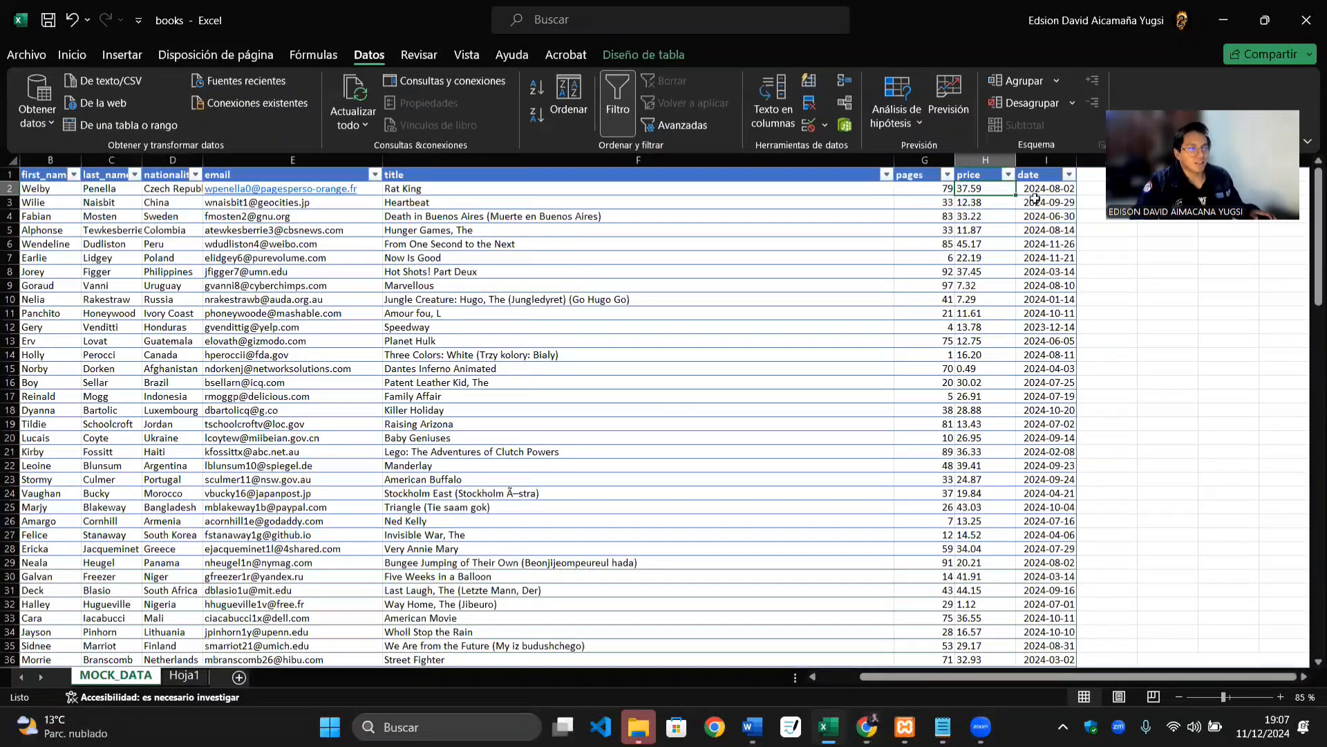
pyautogui.click(1141, 270)
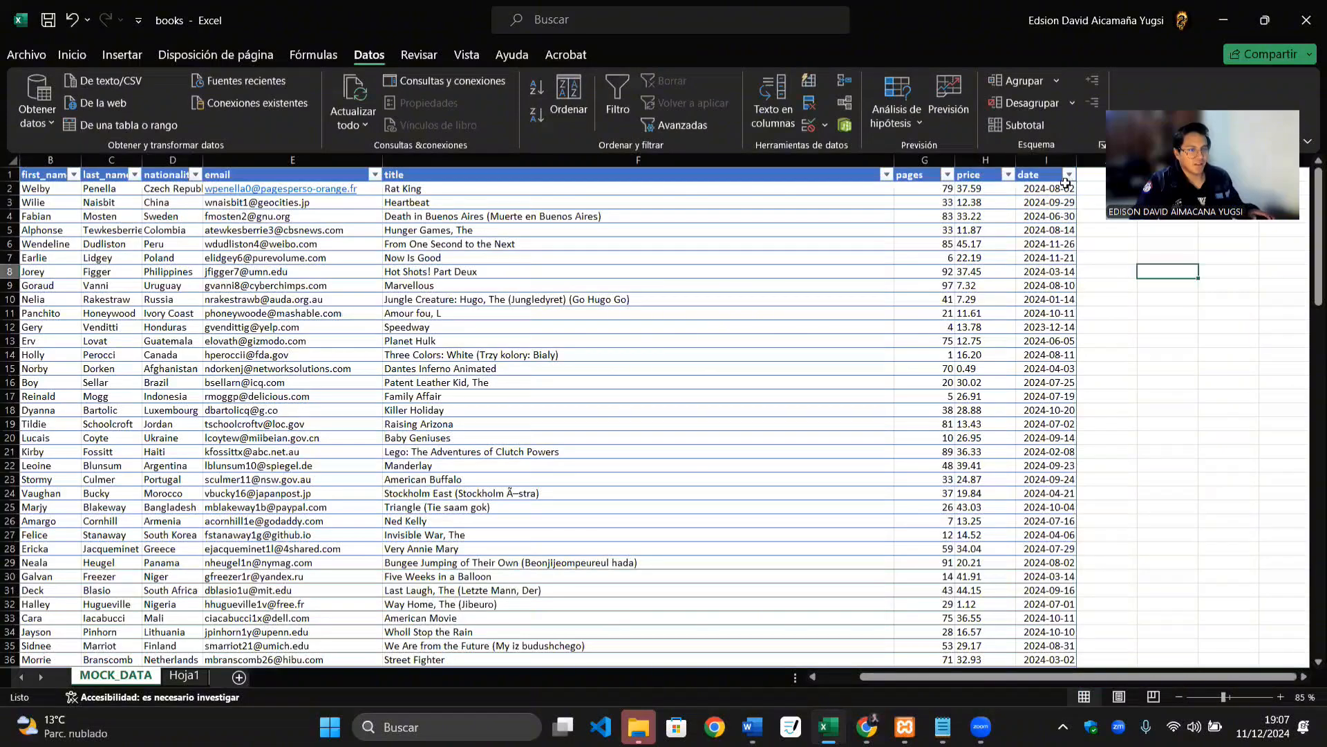
pyautogui.doubleClick(1060, 188)
# Step: Switch back to phpMyAdmin, set the Rat King record's date_bok to 2024-08-02, and save the row
pyautogui.hotkey('alt', 'Tab')
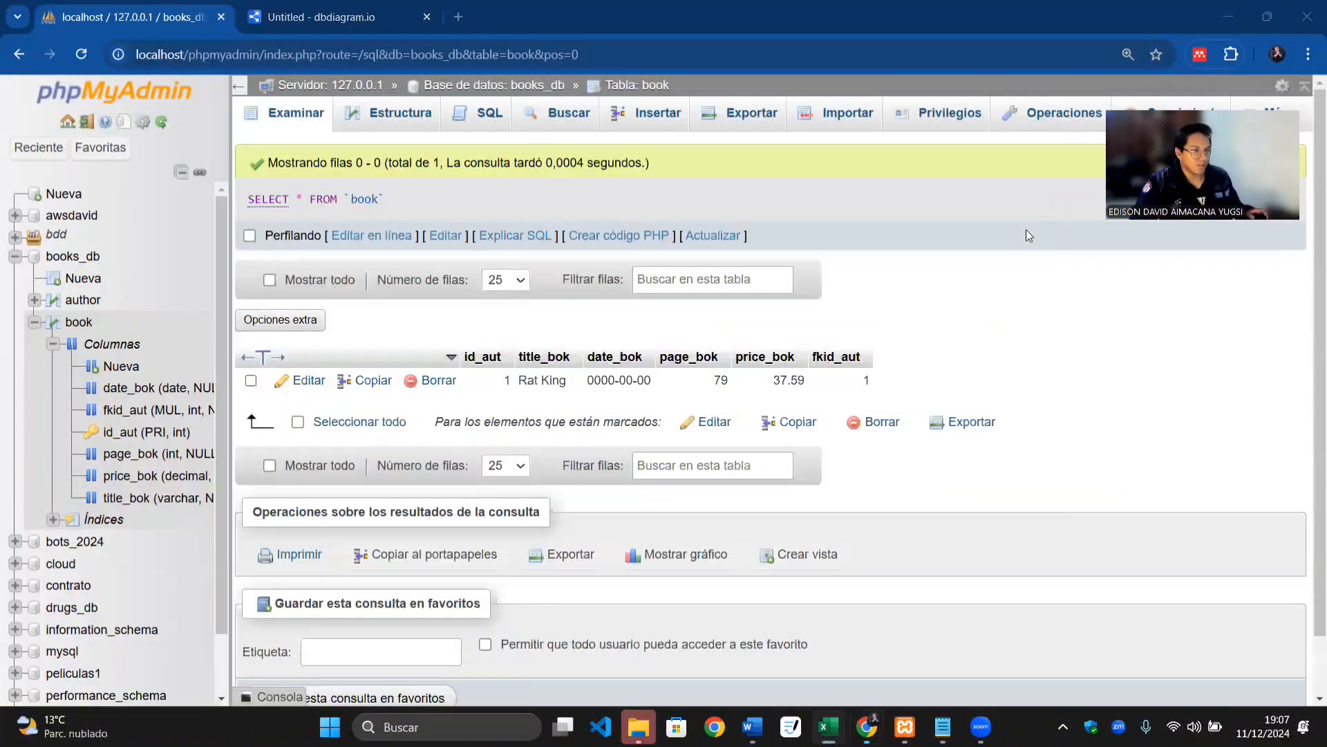
pyautogui.click(704, 415)
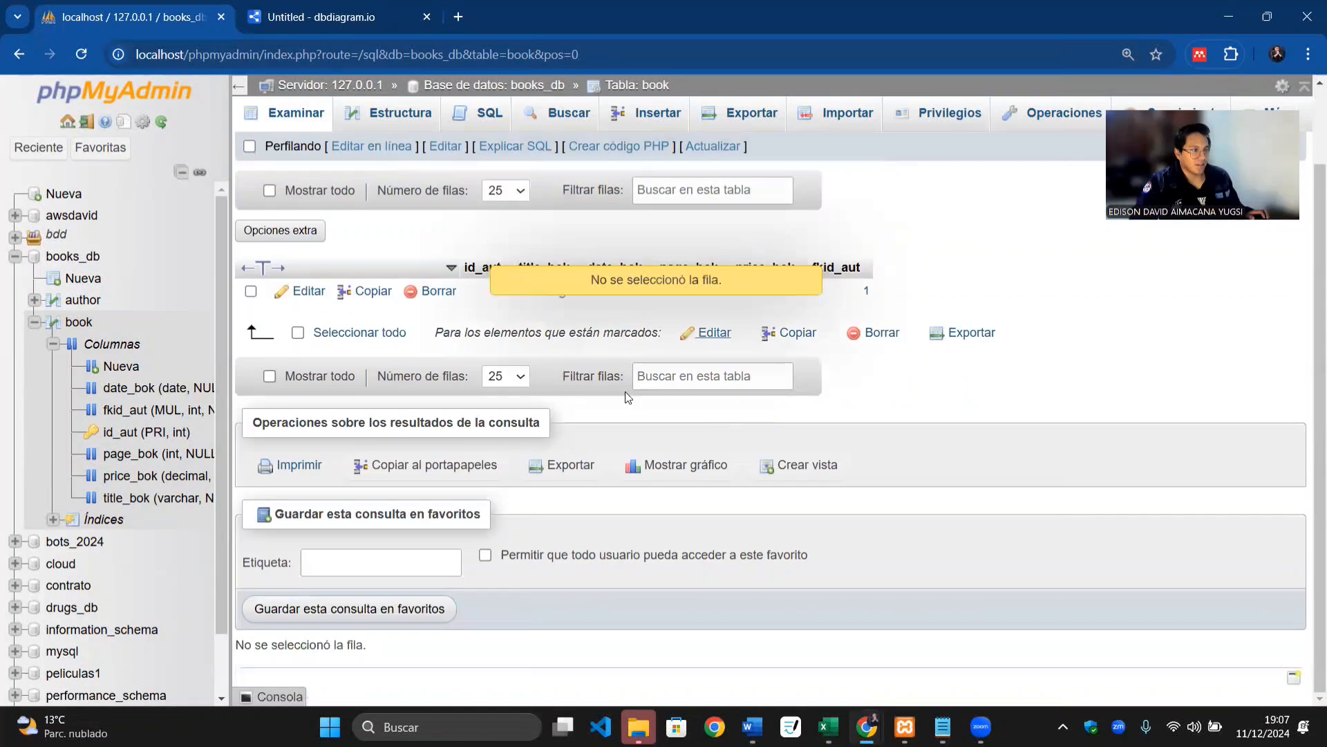
pyautogui.scroll(2, 389, 356)
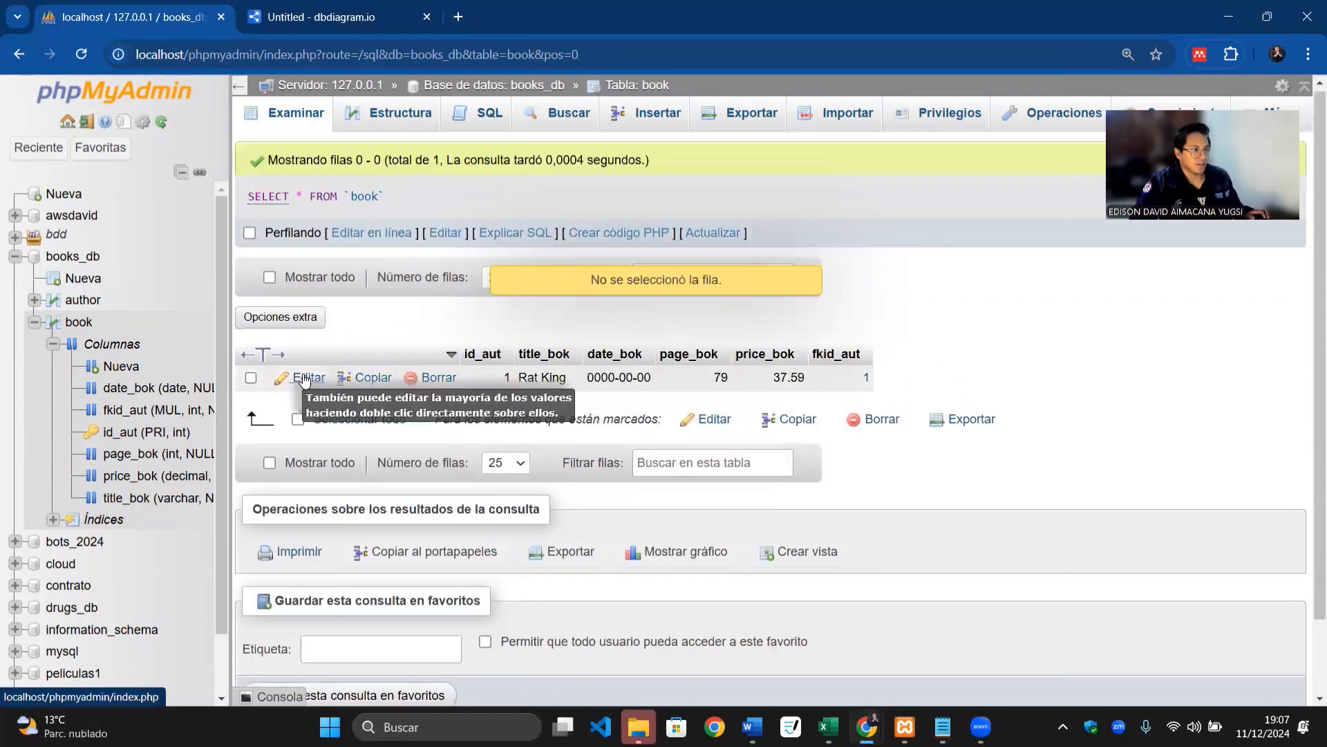
pyautogui.click(305, 378)
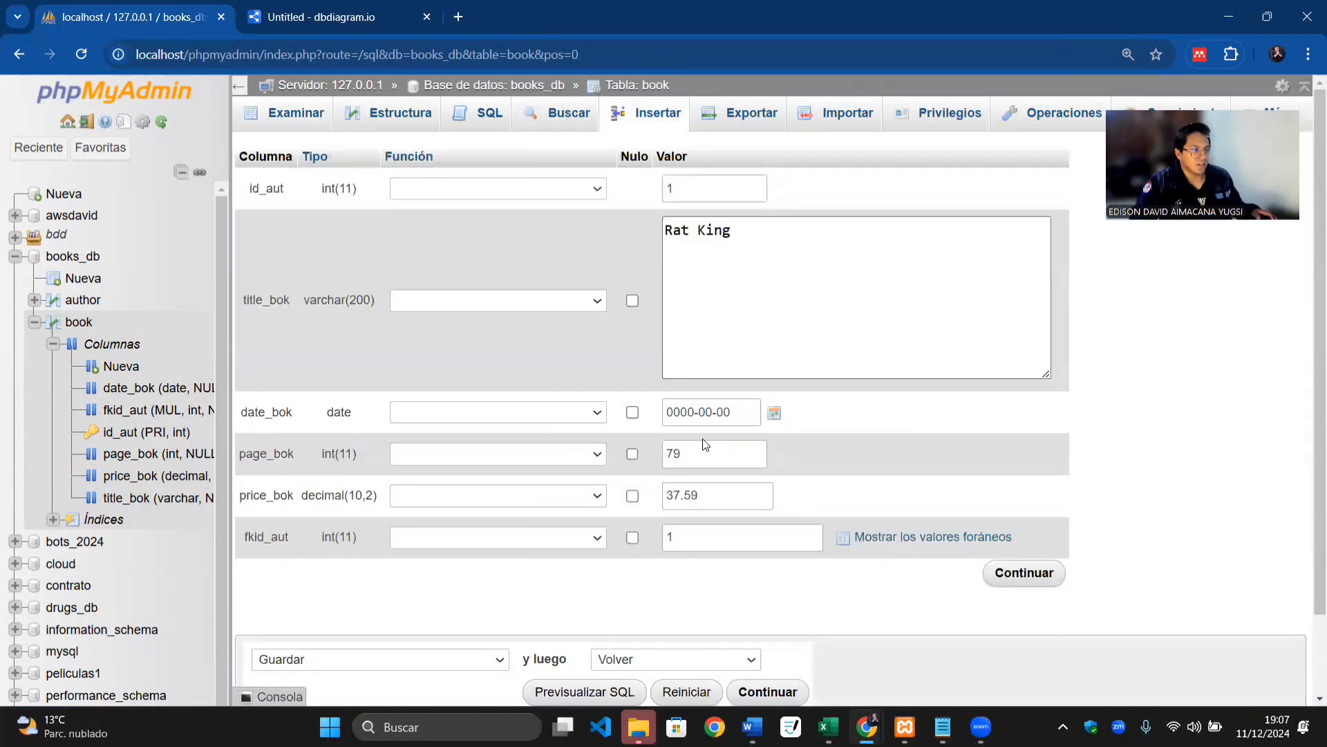
pyautogui.scroll(-1, 718, 346)
pyautogui.moveTo(733, 323); pyautogui.dragTo(667, 323)
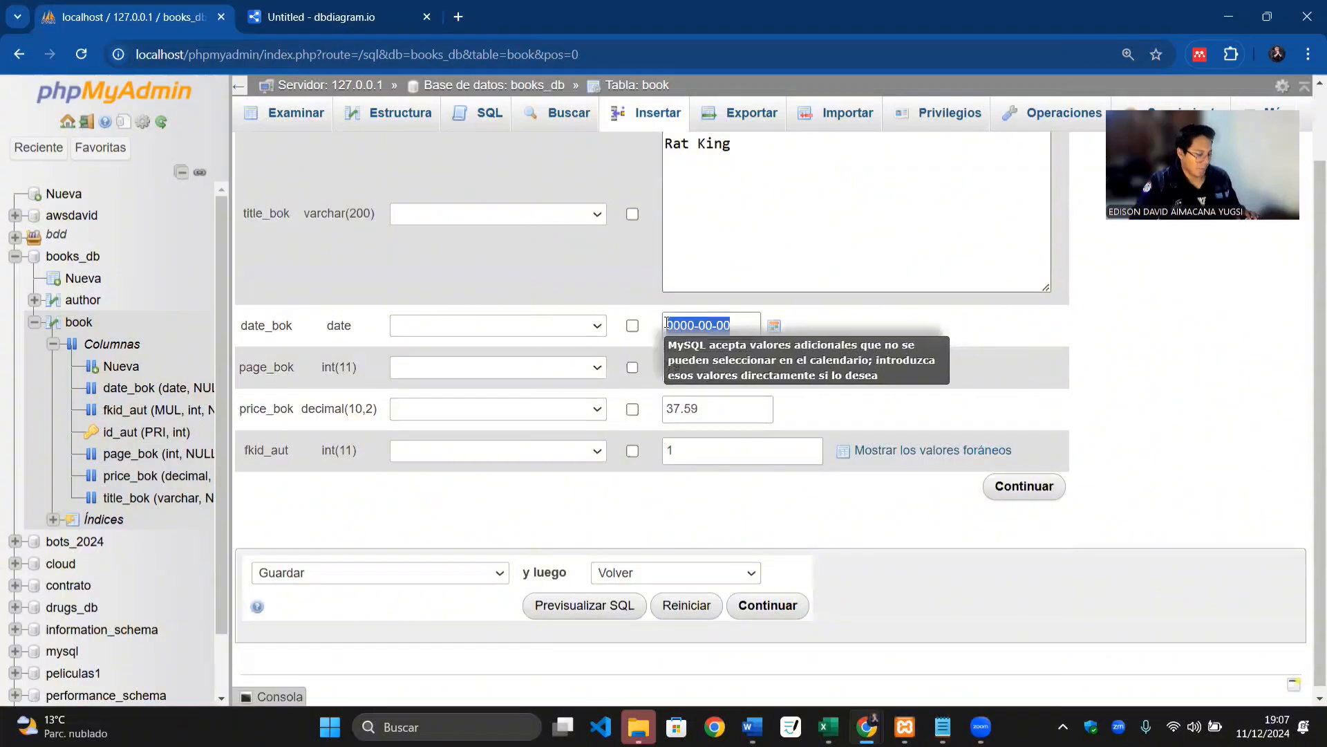
pyautogui.write('2024-08-02')
pyautogui.click(1024, 488)
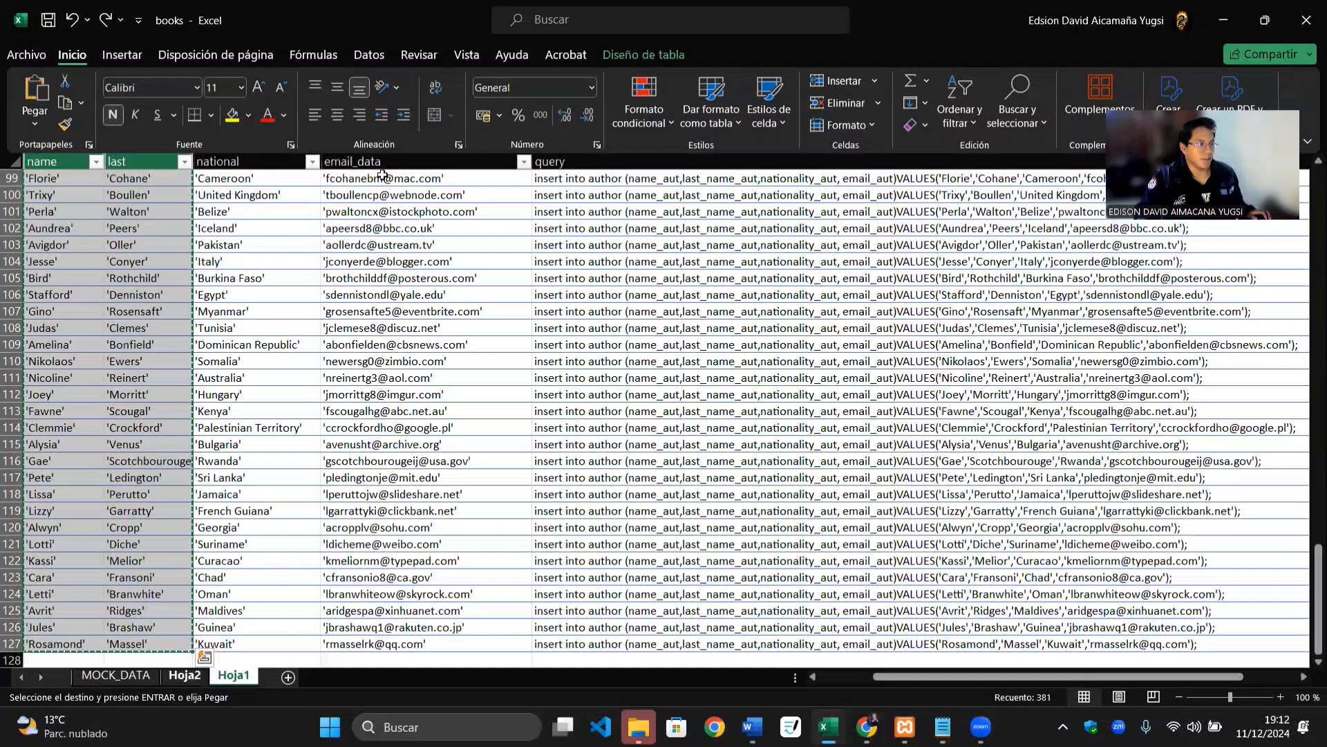
# Step: Paste the copied name columns from Hoja1 into Hoja2, starting at cell F1 beside the date column
pyautogui.hotkey('ctrl', 'pageup')
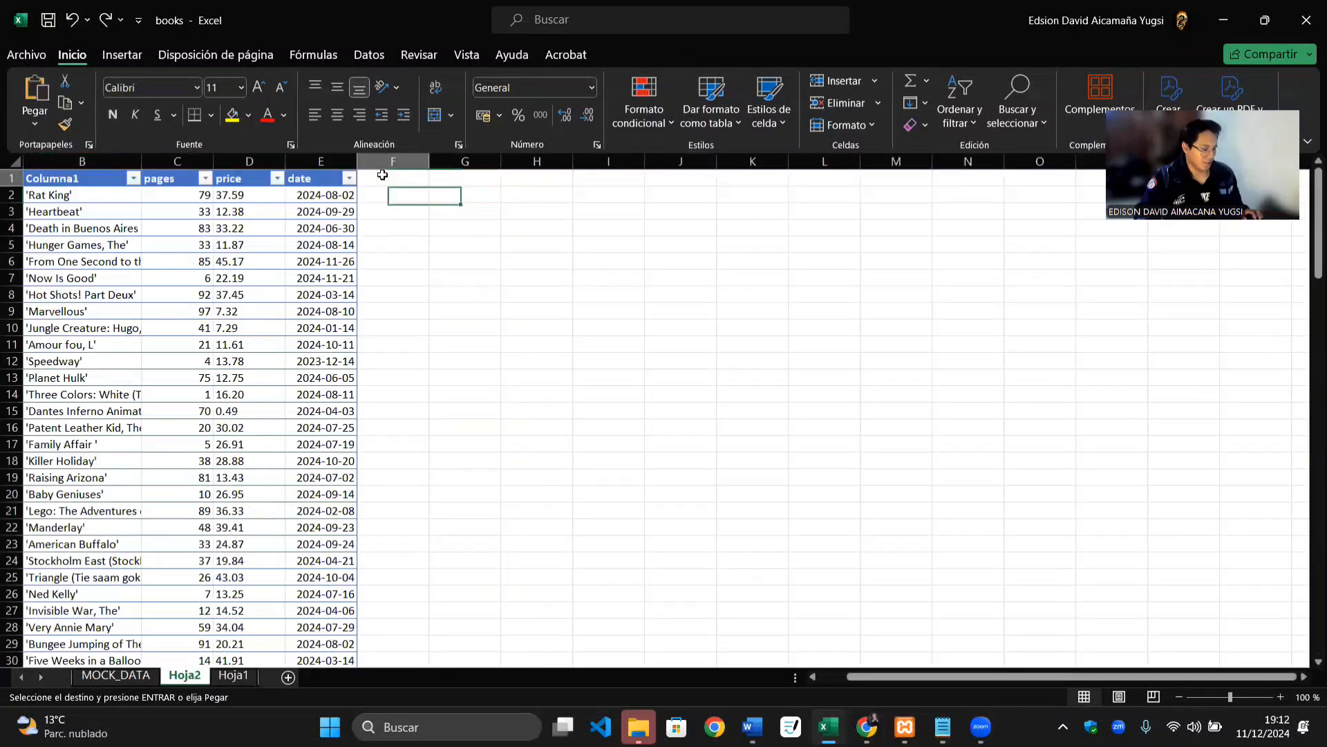
pyautogui.click(383, 178)
pyautogui.hotkey('ctrl', 'v')
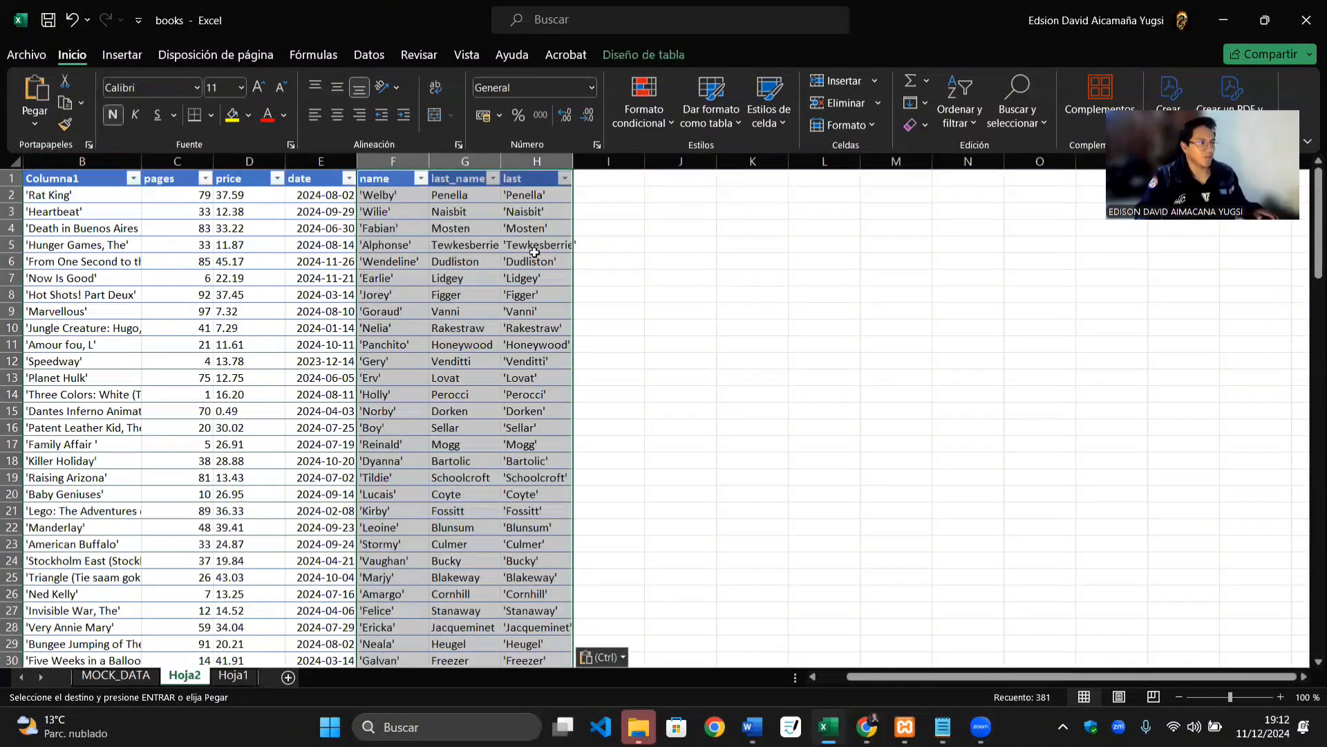
pyautogui.click(657, 251)
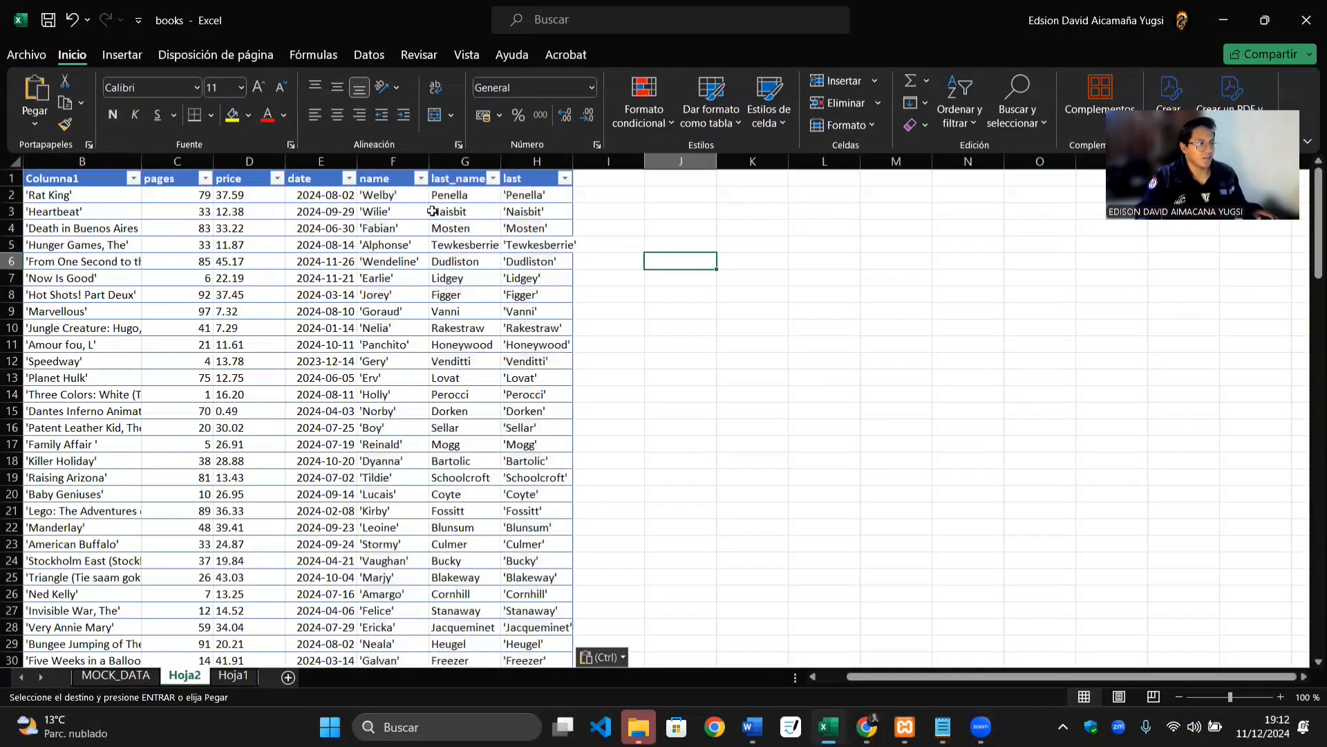
# Step: Fit the last_name column's width to its contents and delete the quoted last column from Hoja2
pyautogui.doubleClick(501, 161)
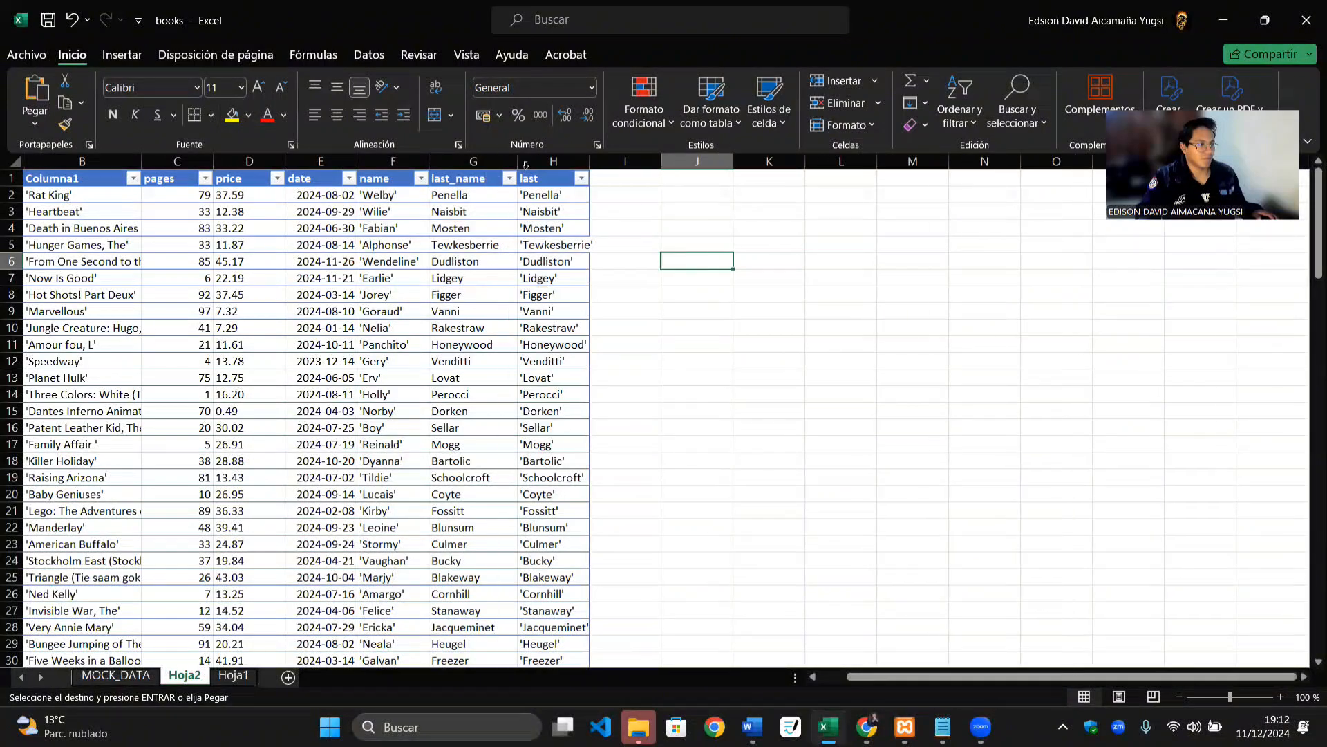
pyautogui.click(473, 161)
pyautogui.click(626, 233)
pyautogui.click(558, 157)
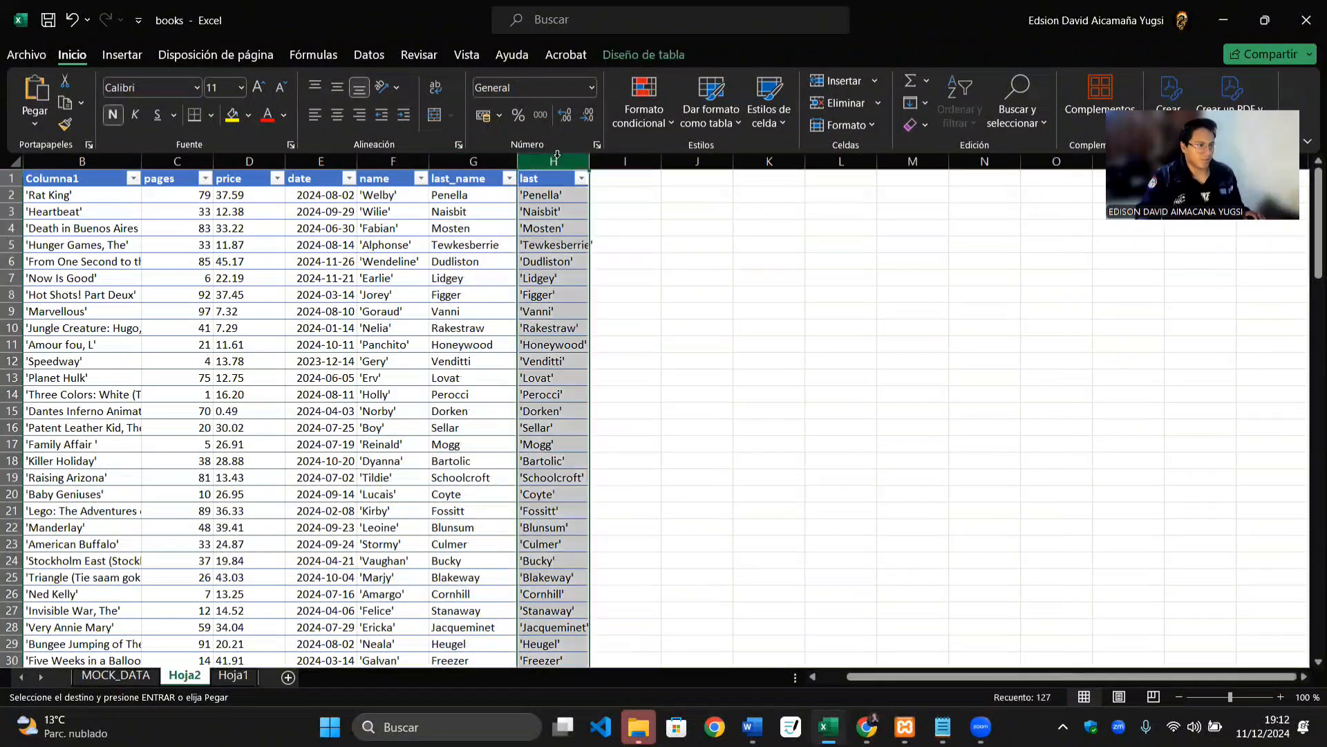
pyautogui.click(815, 107)
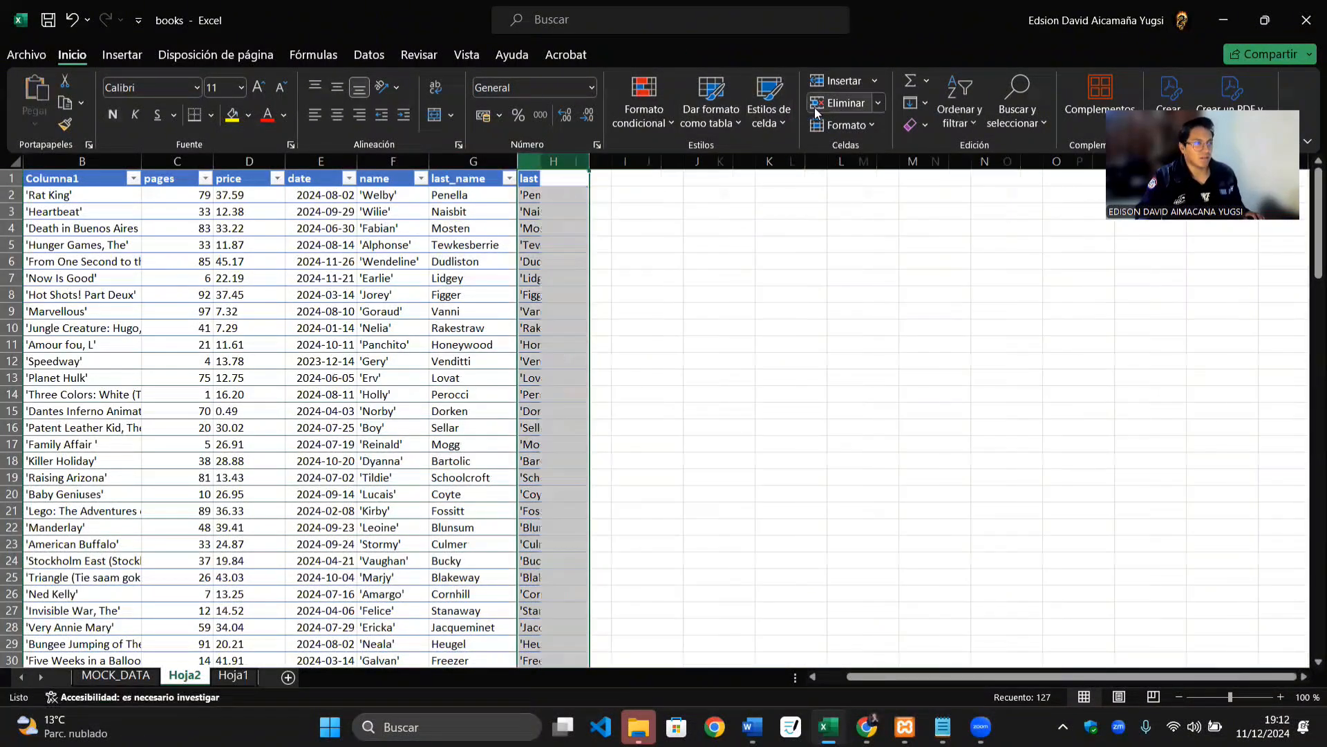
pyautogui.click(695, 277)
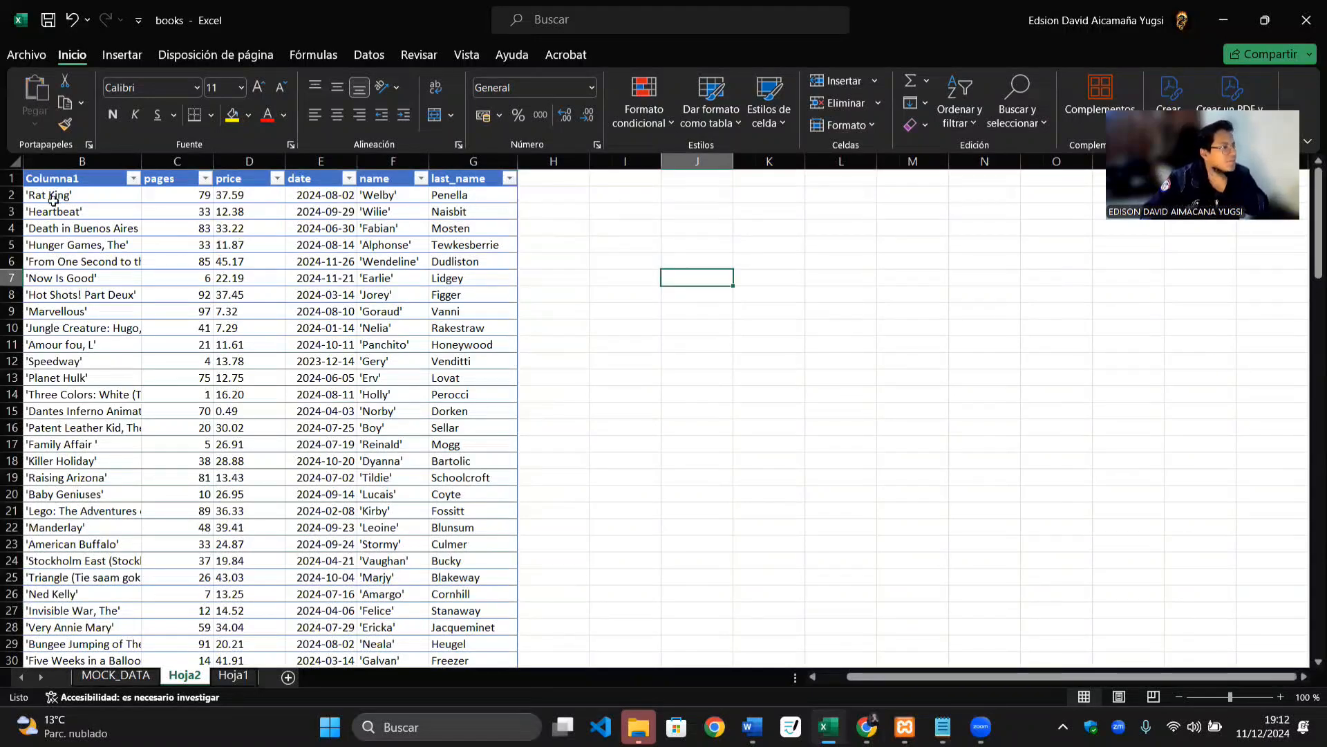
# Step: Begin a CONCAT formula in cell H2 of Hoja2
pyautogui.doubleClick(552, 195)
pyautogui.write('=')
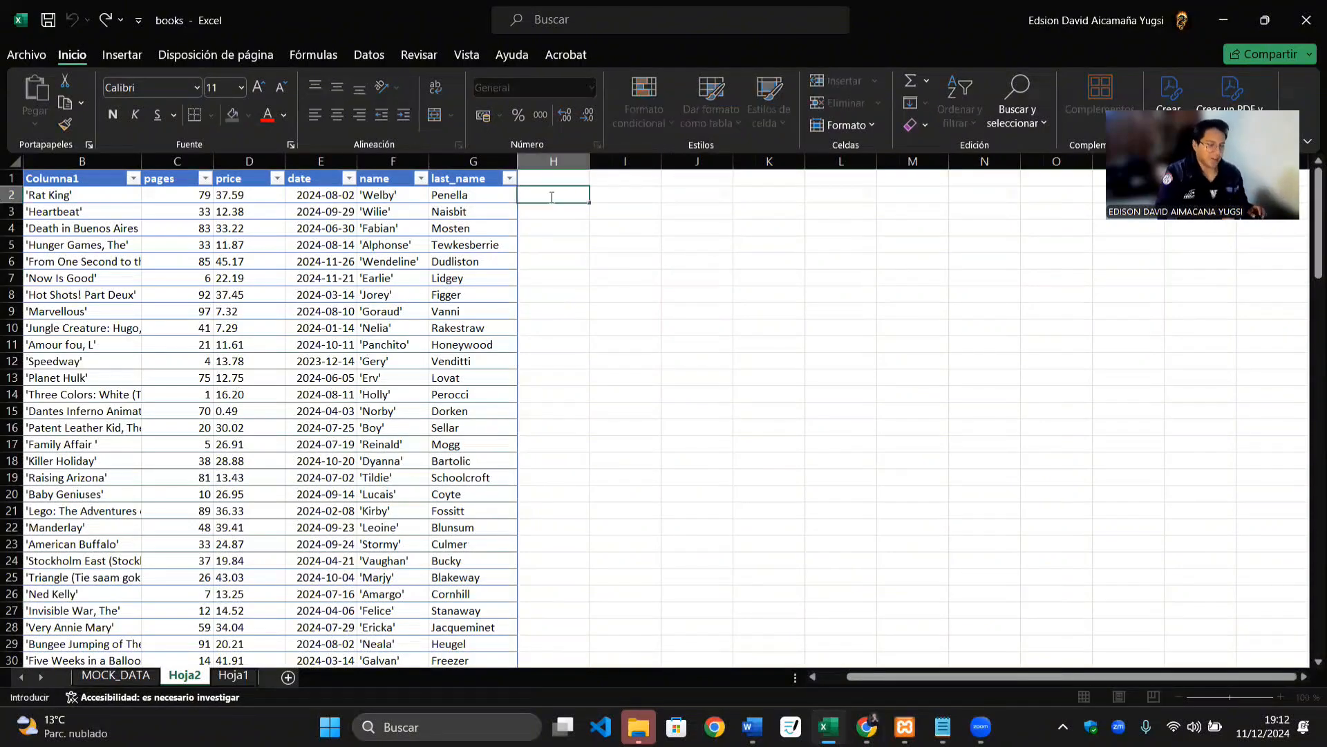
pyautogui.write('con')
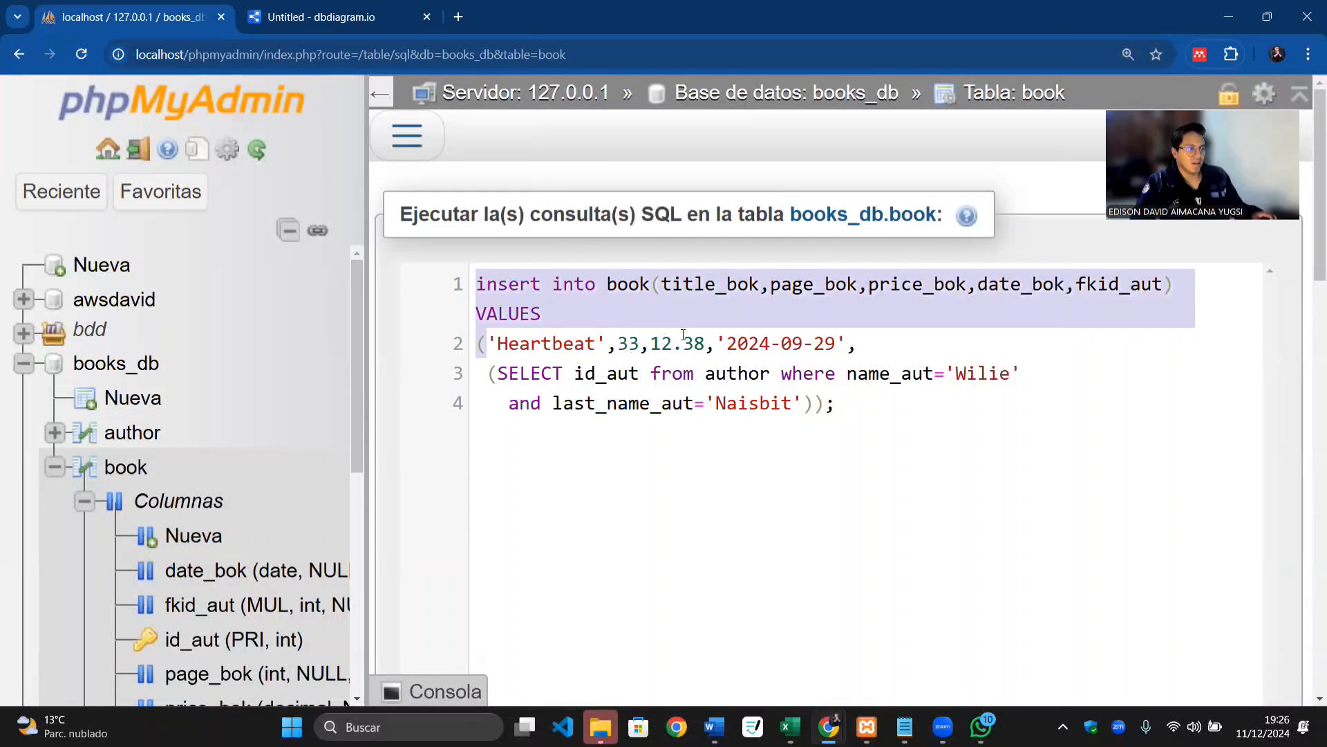
# Step: Switch back to Excel and append the row's Columna1 reference and a "," separator to the CONCAT formula in H2
pyautogui.hotkey('alt', 'Tab')
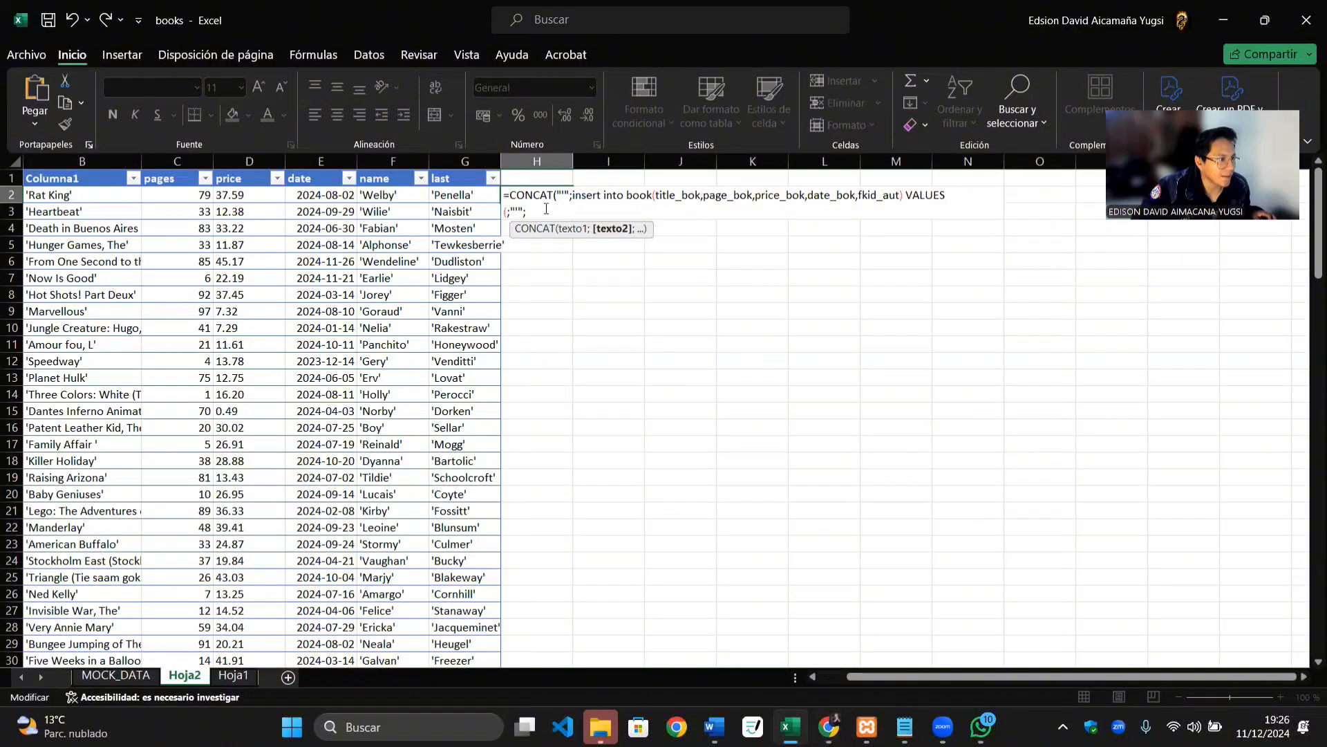
pyautogui.click(76, 198)
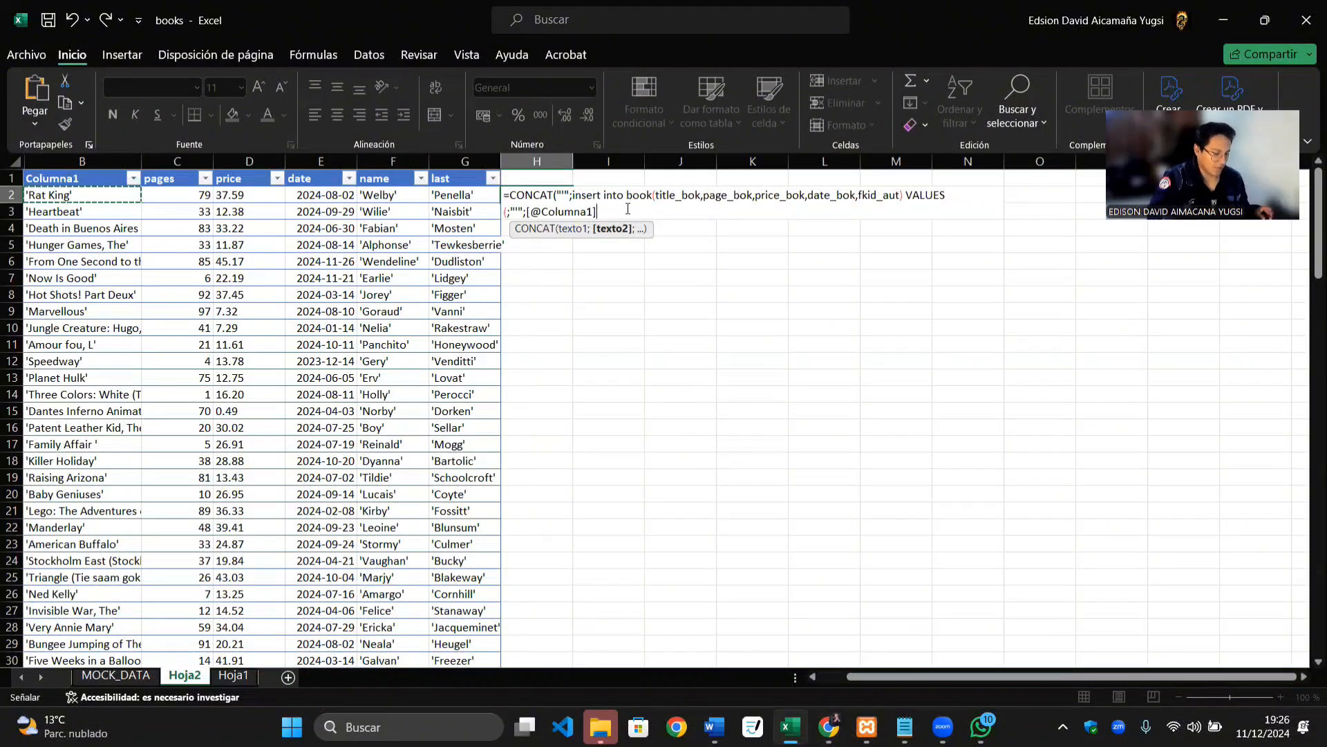
pyautogui.write(';",";')
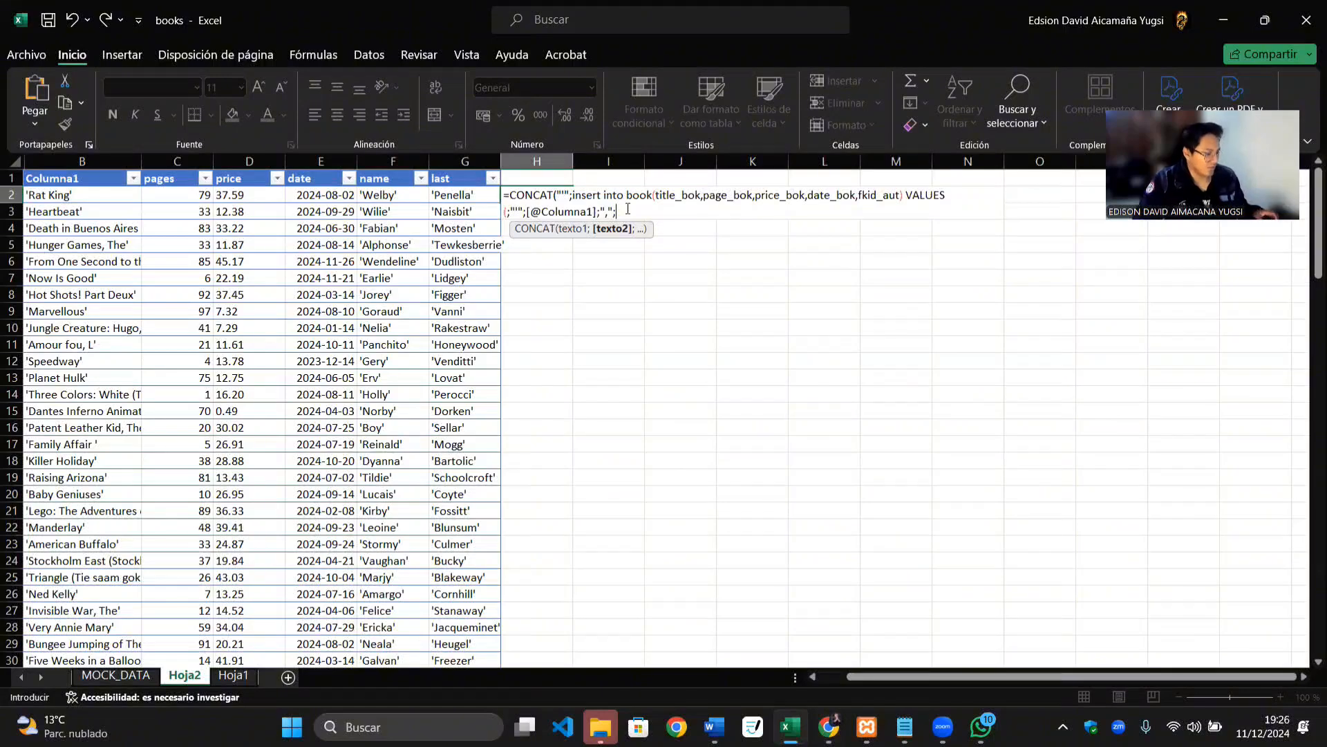
# Step: Append the row's pages reference and a "," separator to the H2 formula, checking the value order against the phpMyAdmin query
pyautogui.hotkey('alt', 'Tab')
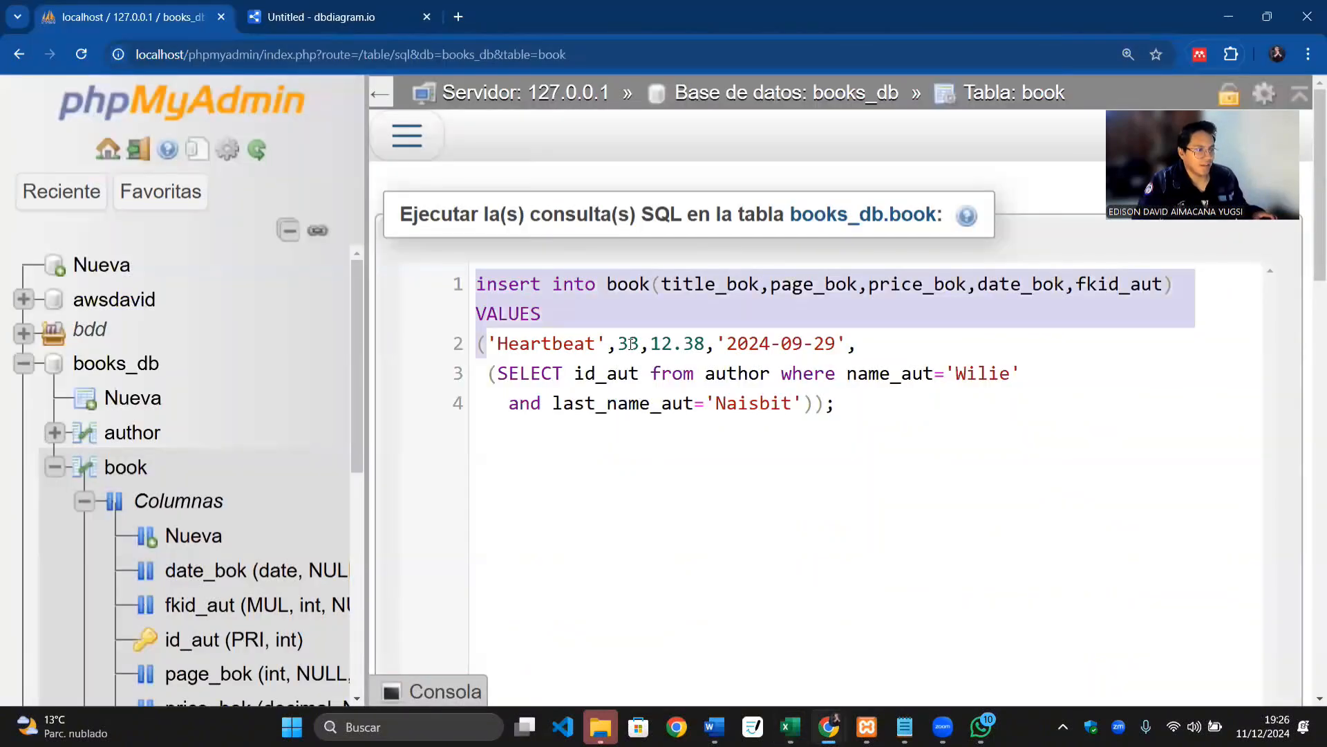
pyautogui.hotkey('alt', 'Tab')
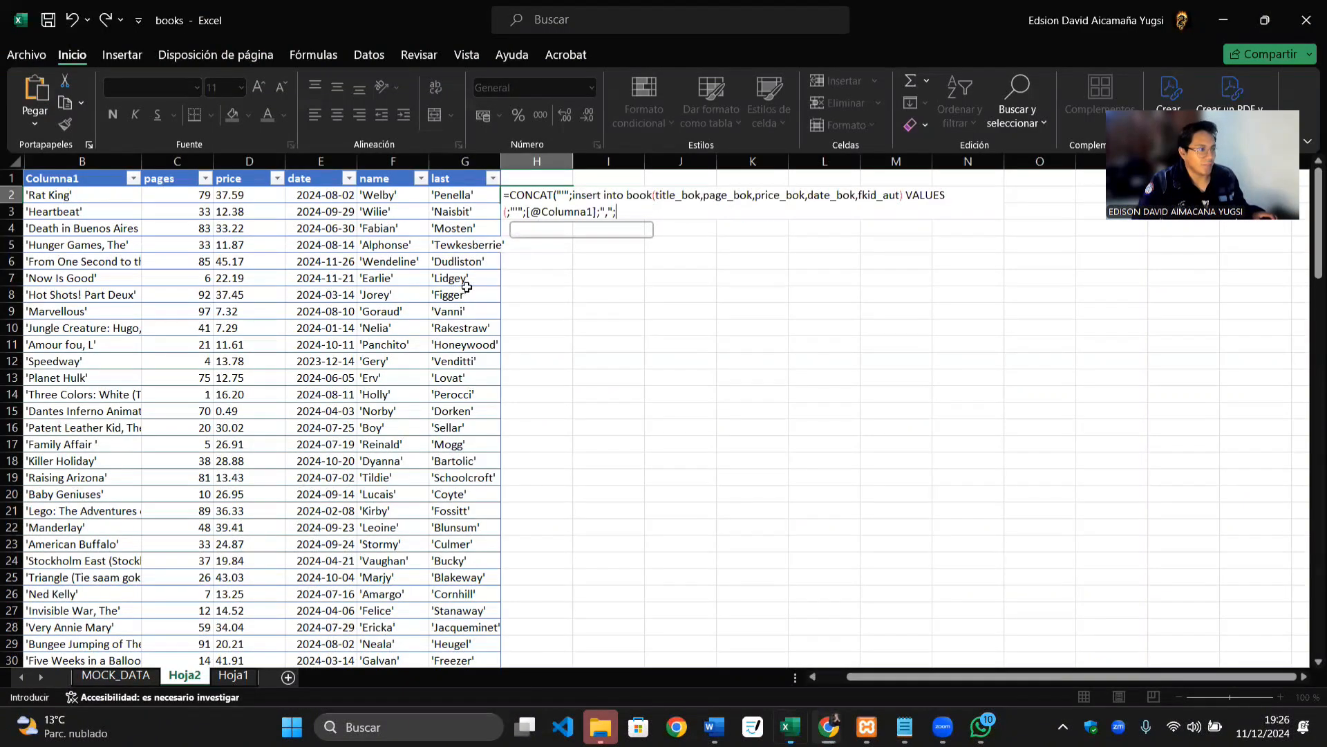
pyautogui.click(204, 196)
pyautogui.hotkey('alt', 'Tab')
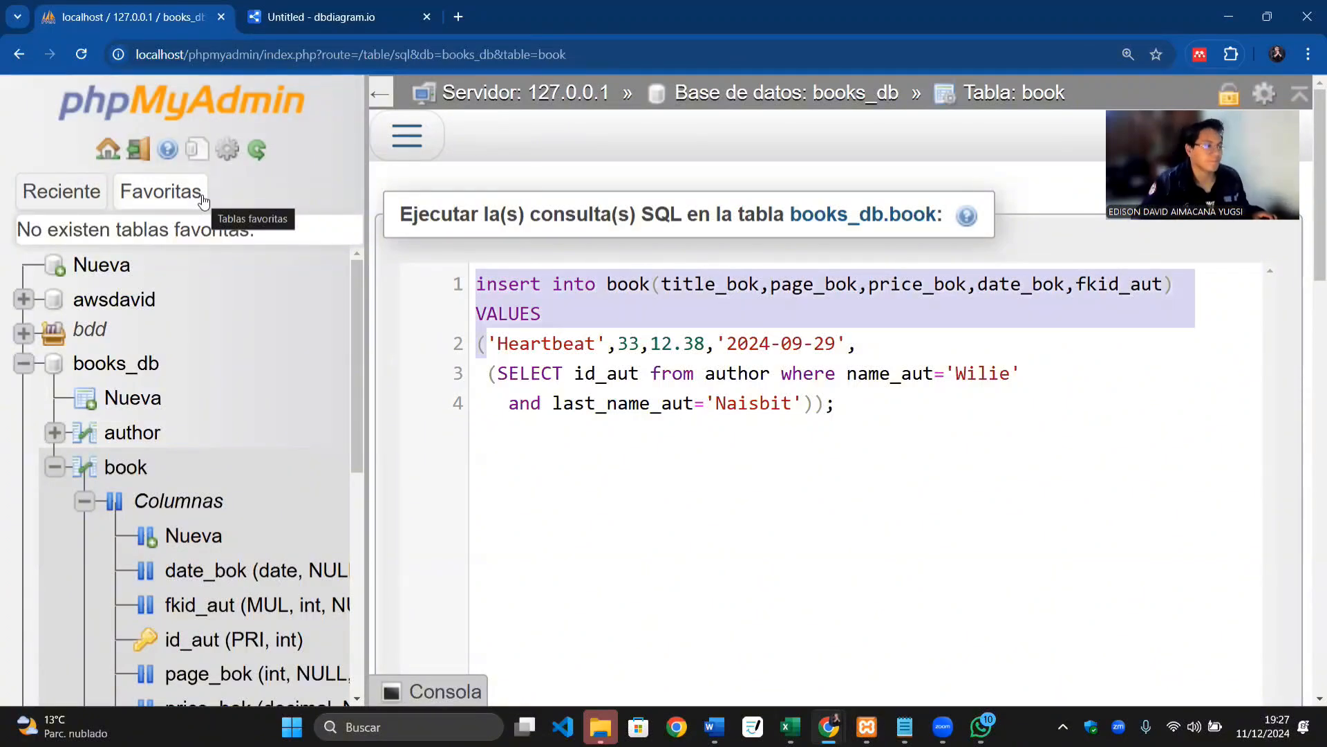
pyautogui.hotkey('alt', 'Tab')
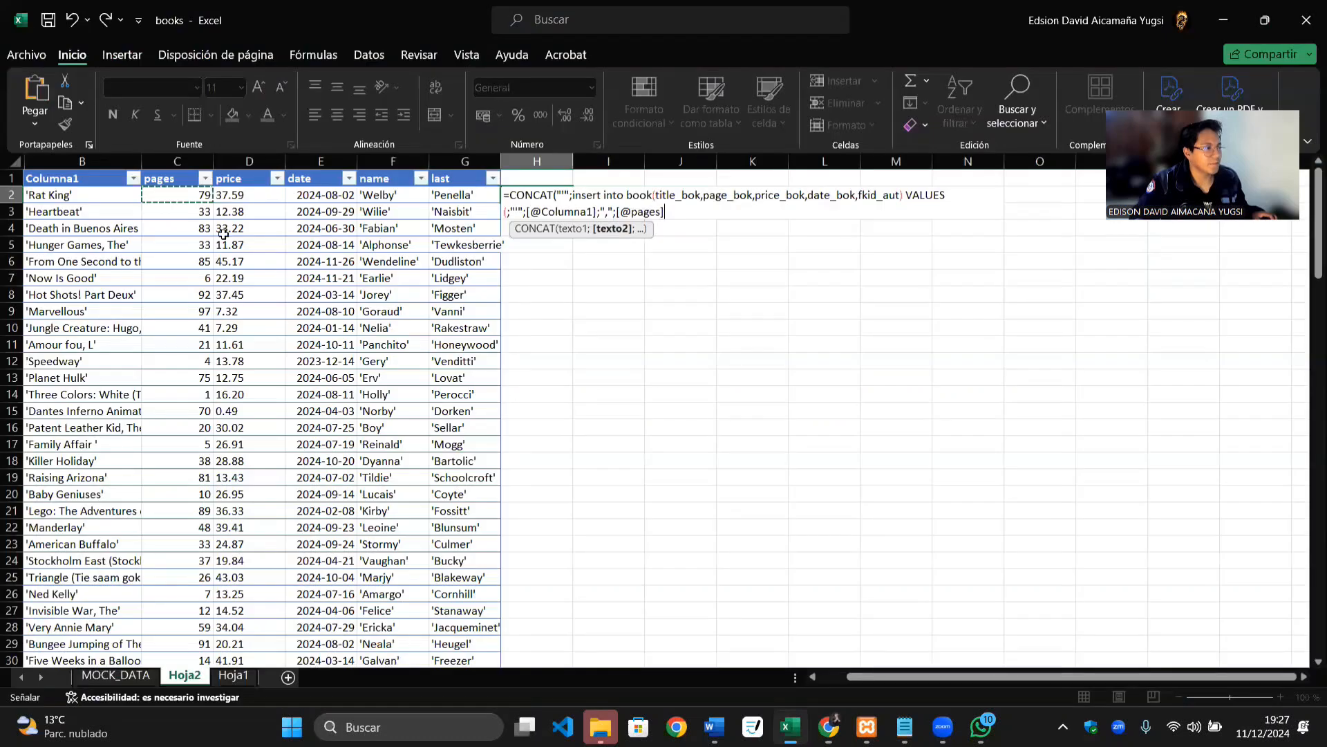
pyautogui.hotkey('alt', 'Tab')
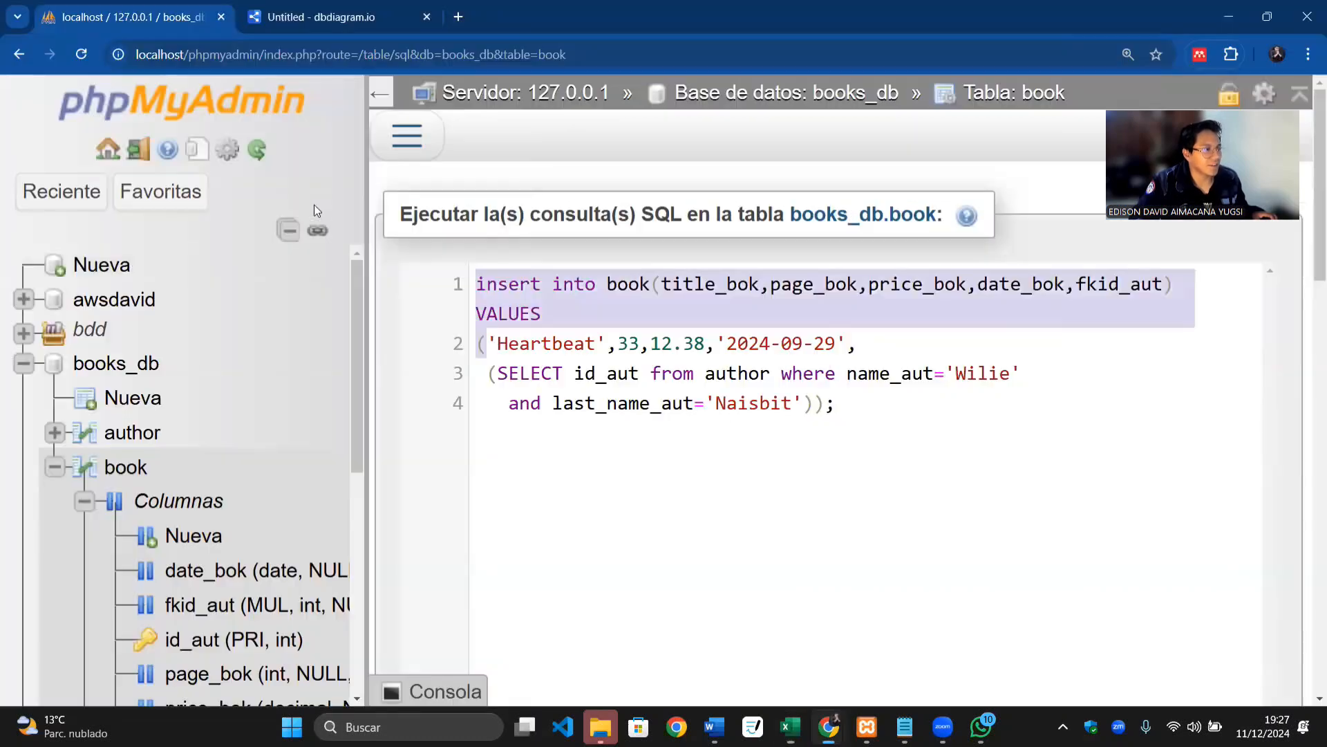
pyautogui.hotkey('alt', 'Tab')
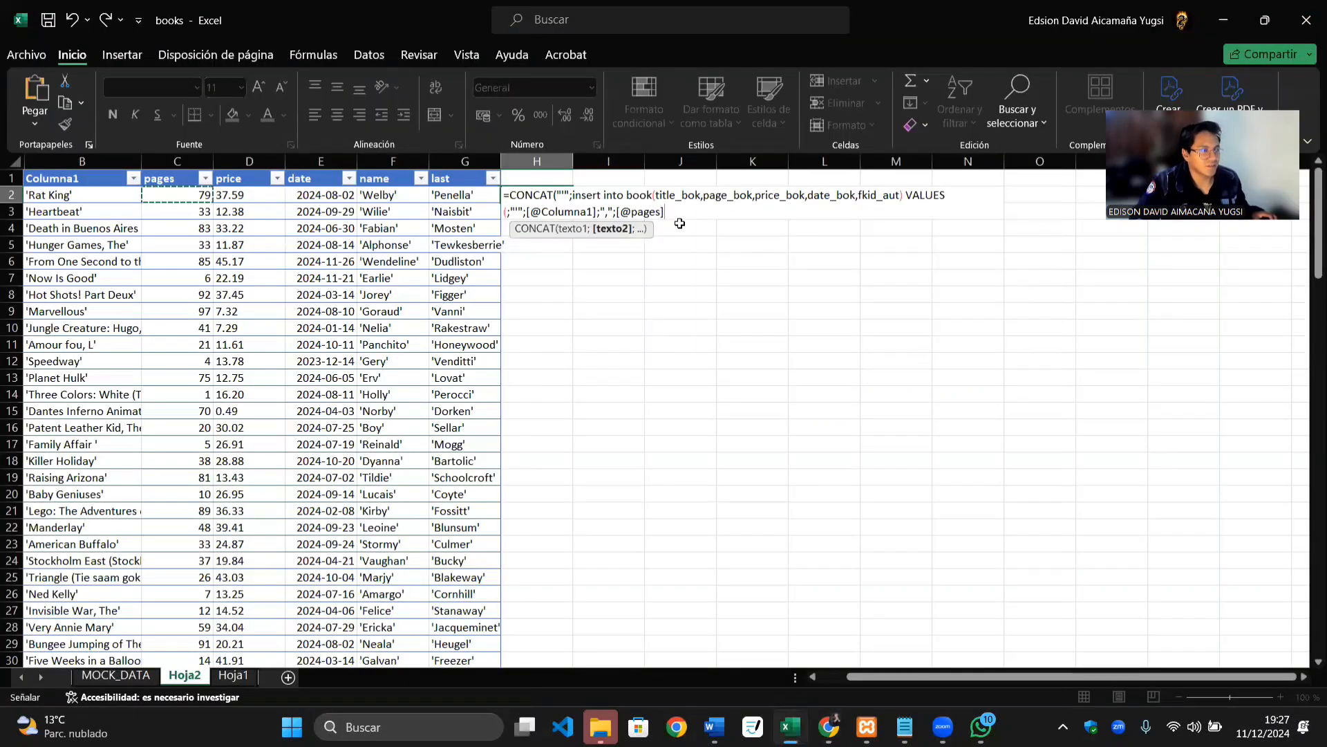
pyautogui.write(';",";')
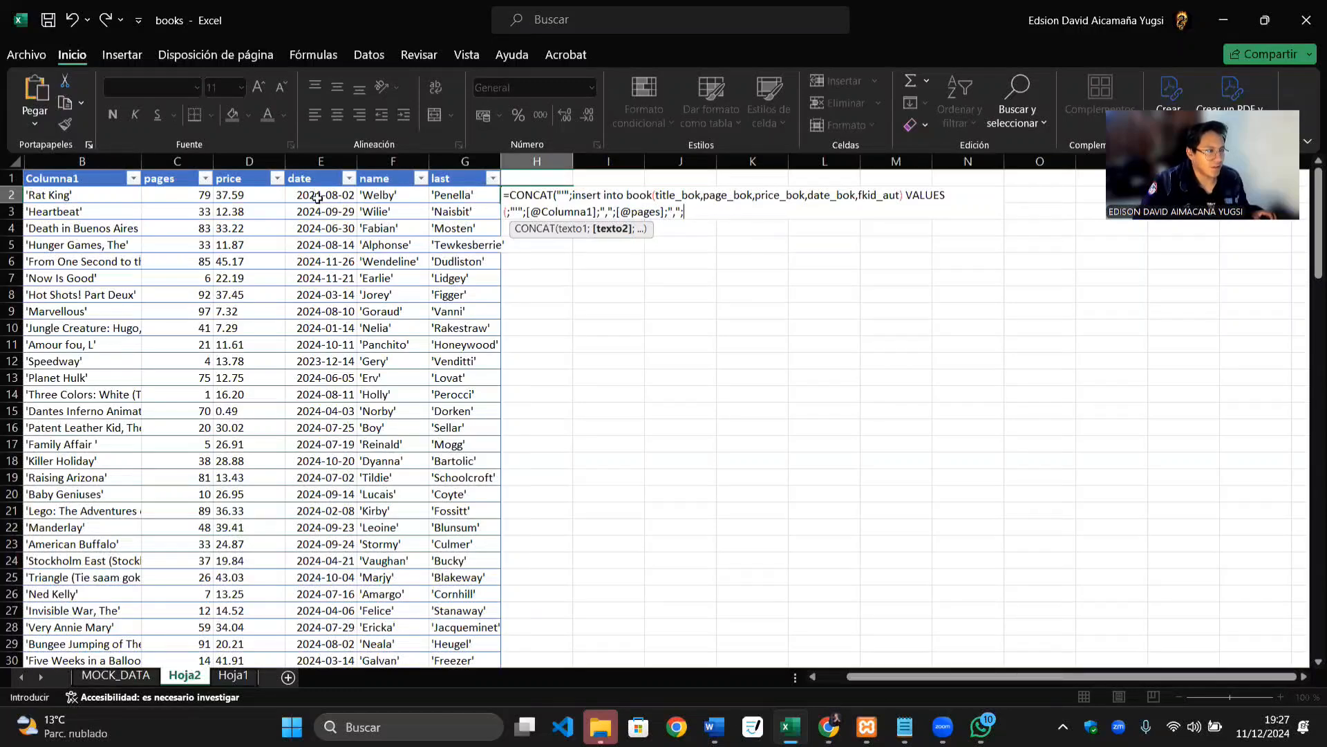
# Step: Append the row's price reference and a "," separator to the CONCAT formula in H2
pyautogui.click(248, 196)
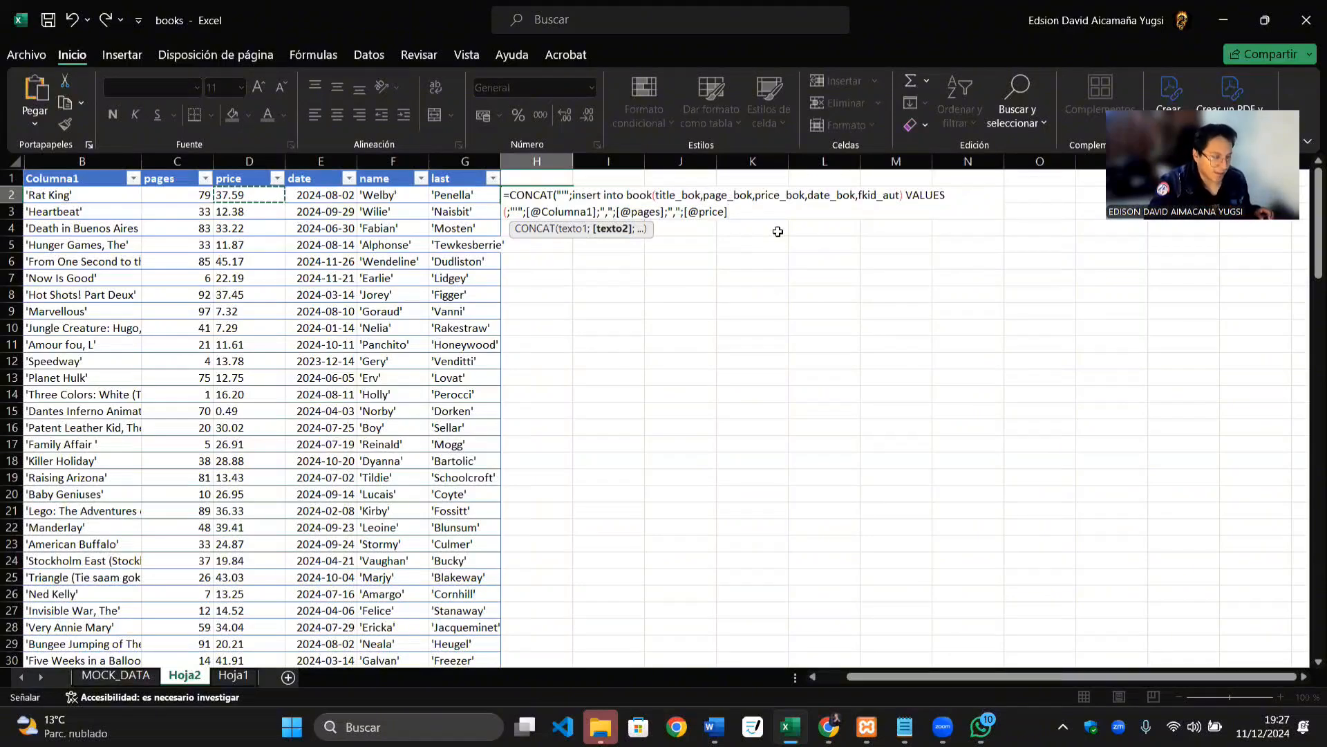
pyautogui.write(';')
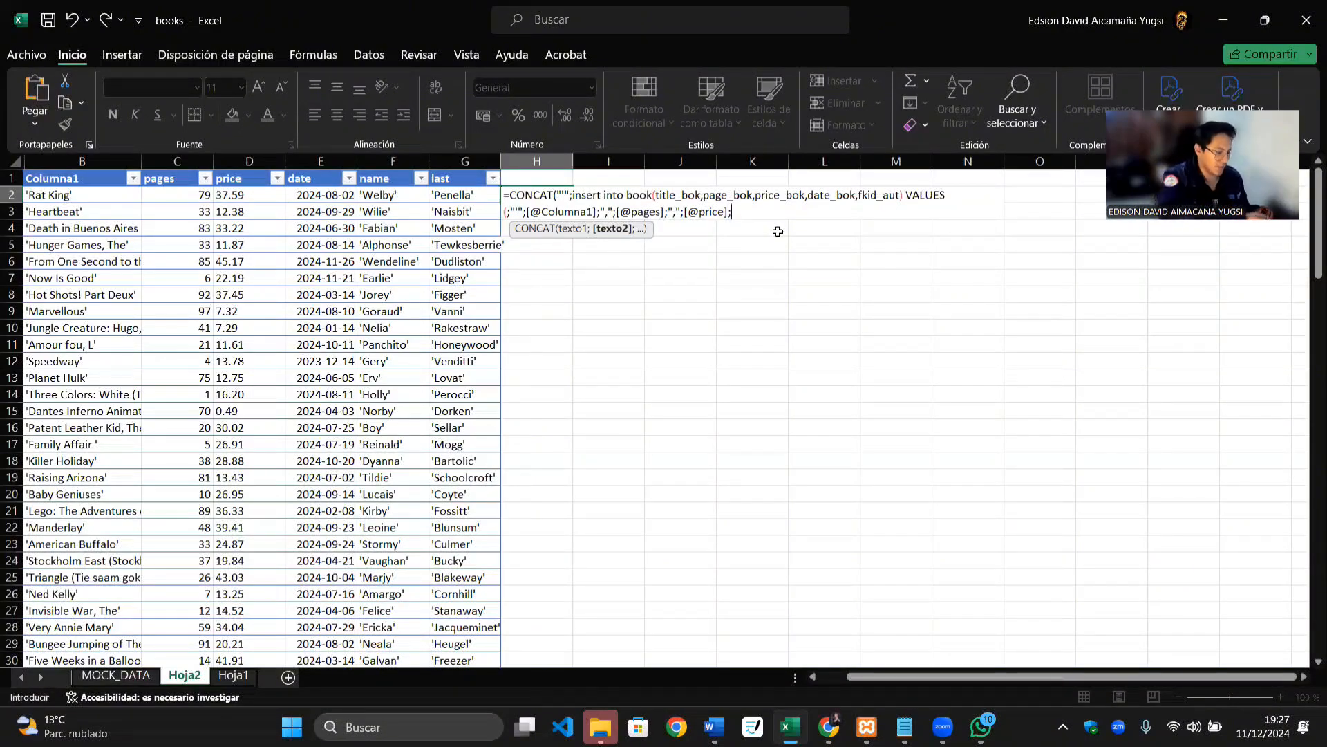
pyautogui.write('"";')
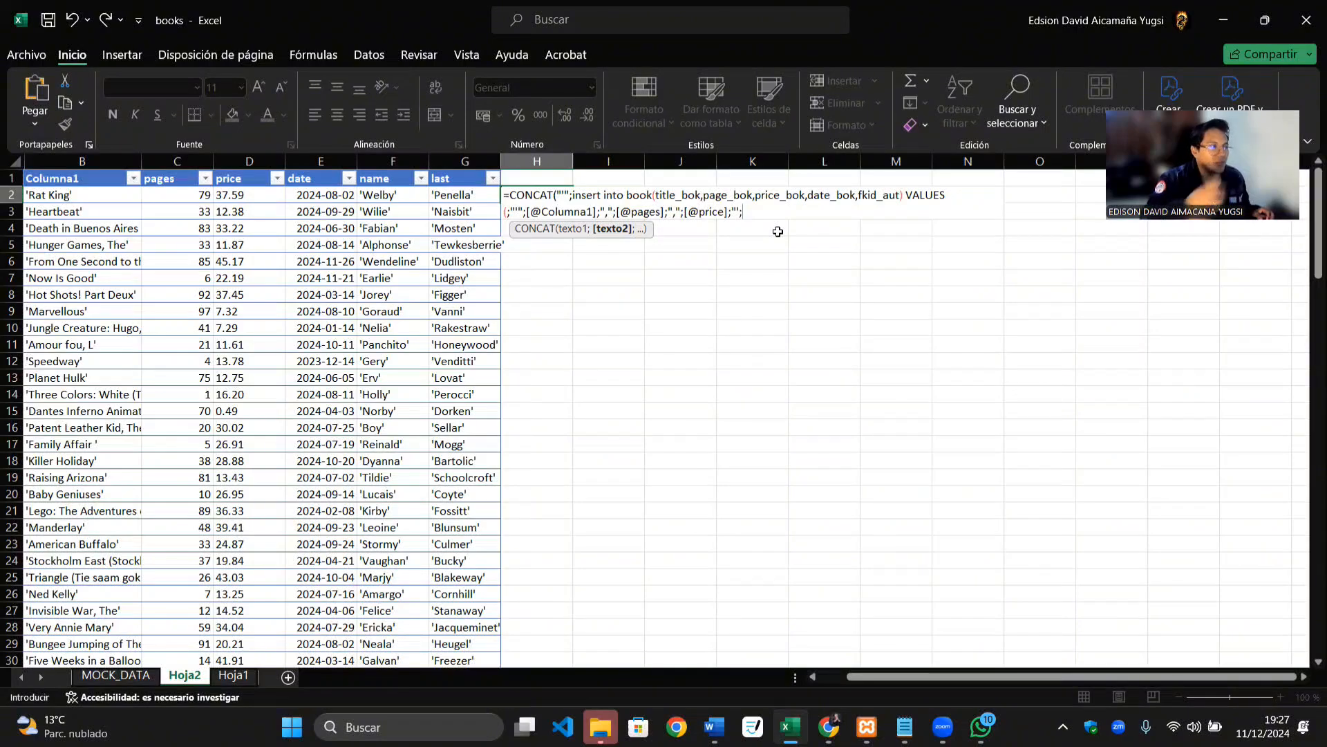
pyautogui.click(741, 213)
pyautogui.write('"')
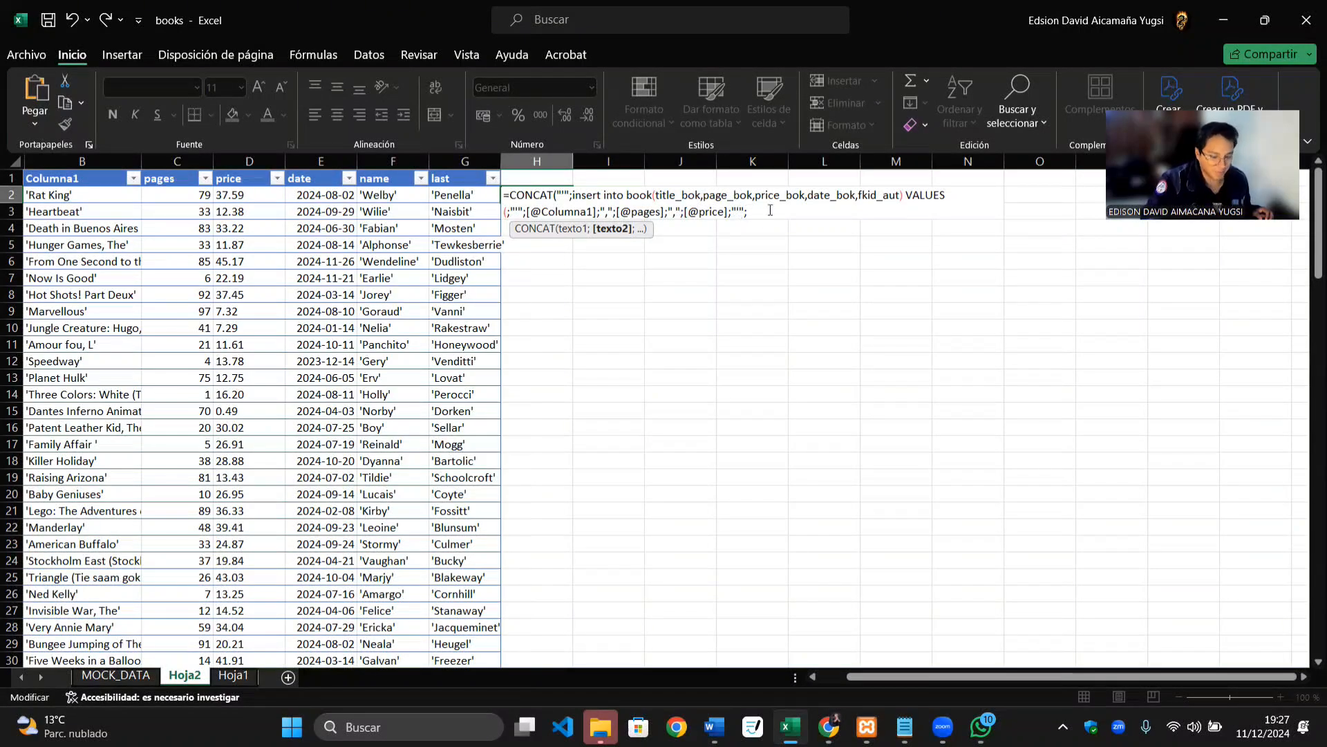
pyautogui.write(',')
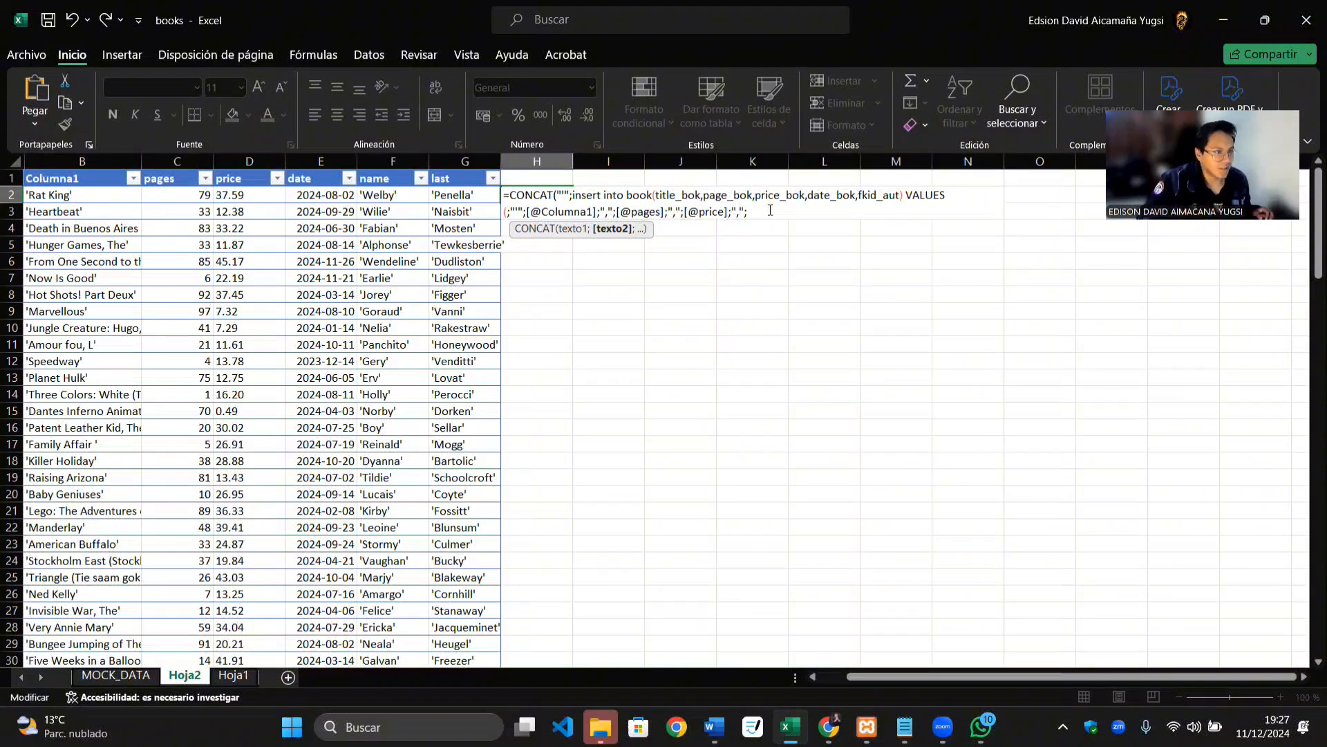
pyautogui.write('"')
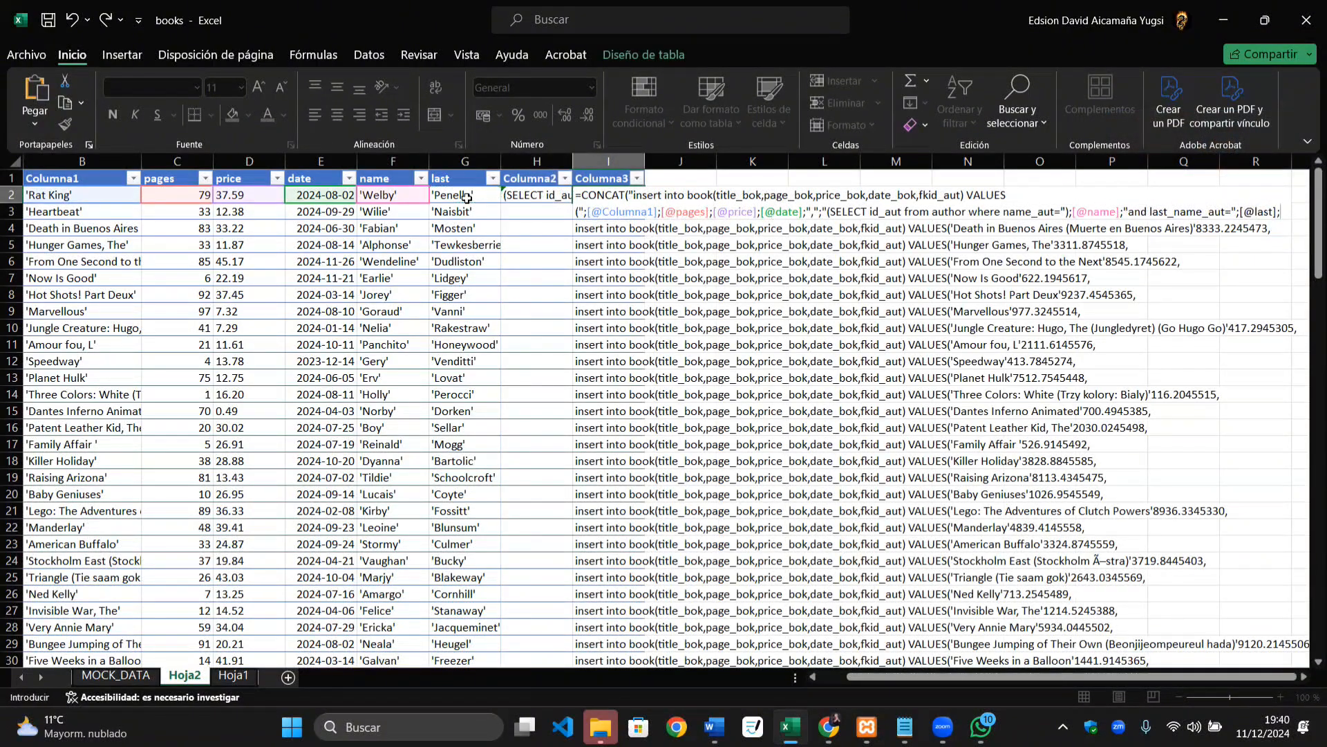
# Step: Try to complete the CONCAT formula in I2 with the closing text "));" taken from the phpMyAdmin query
pyautogui.hotkey('alt', 'Tab')
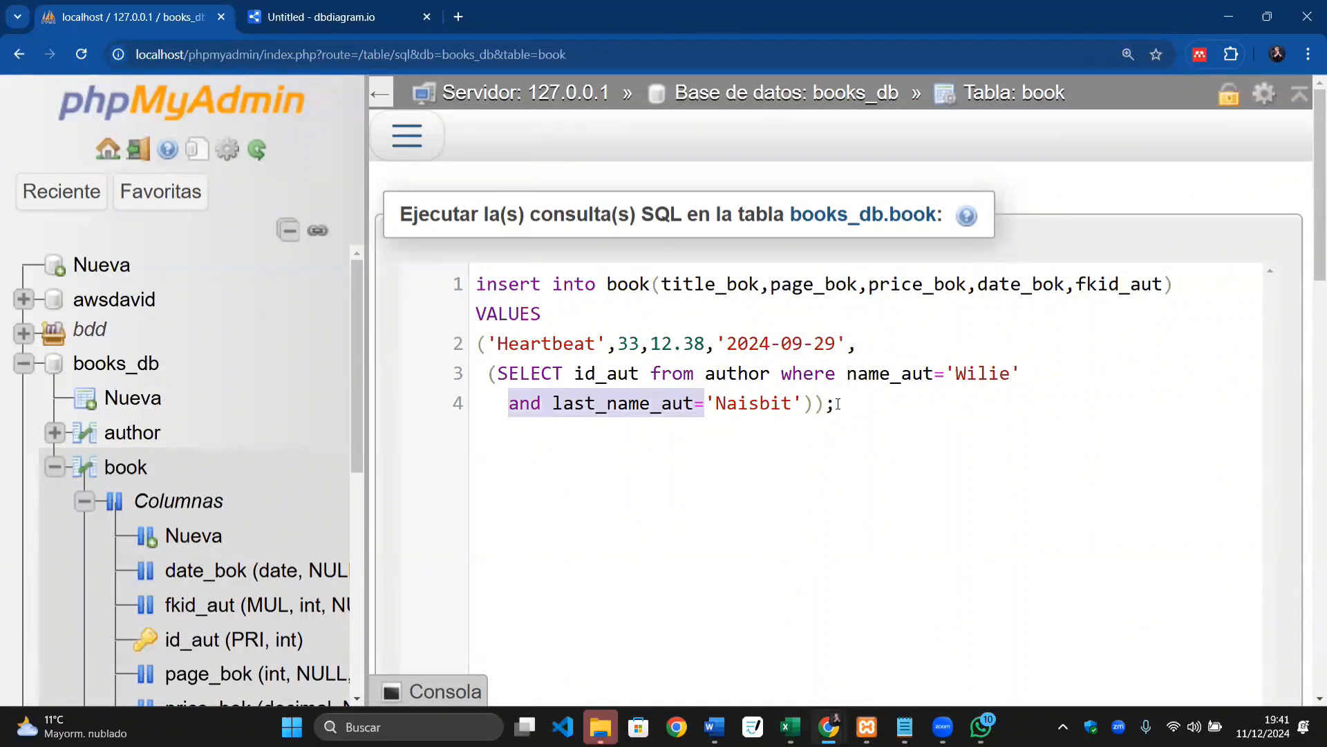
pyautogui.moveTo(838, 404); pyautogui.dragTo(800, 403)
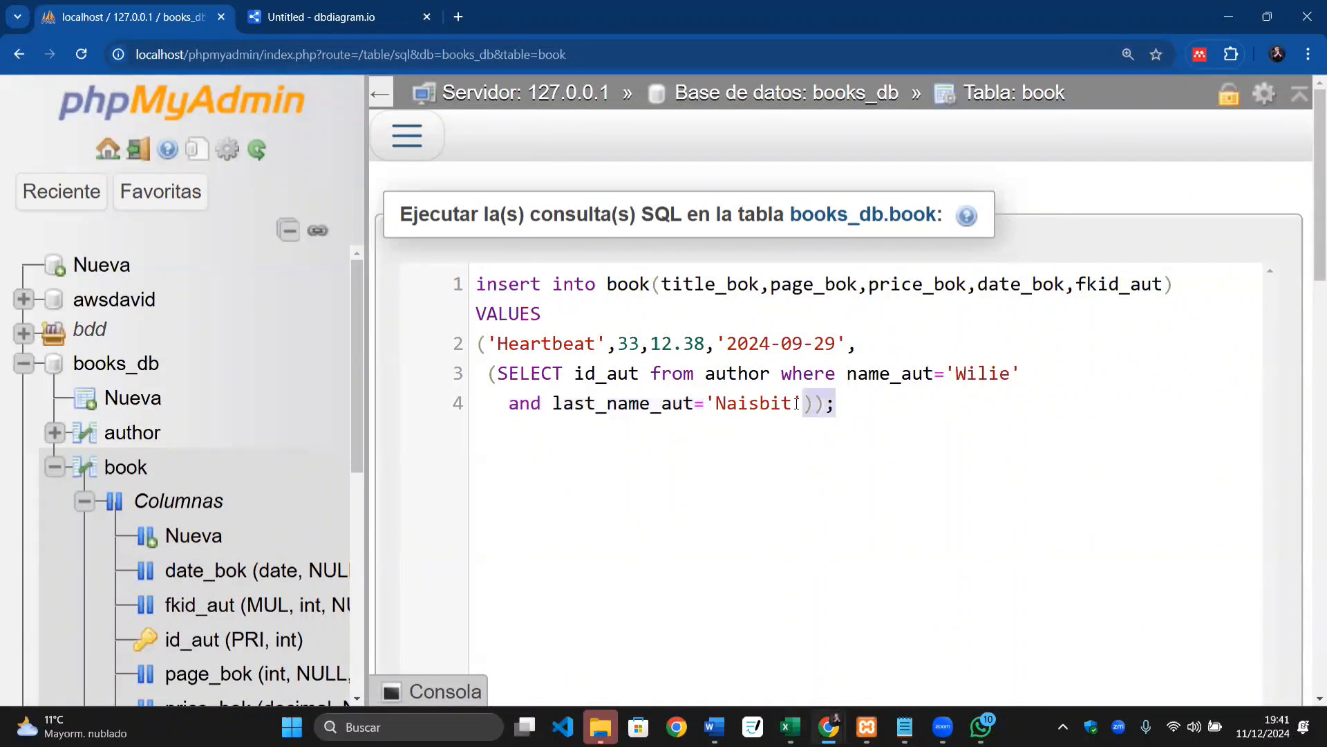
pyautogui.hotkey('alt', 'Tab')
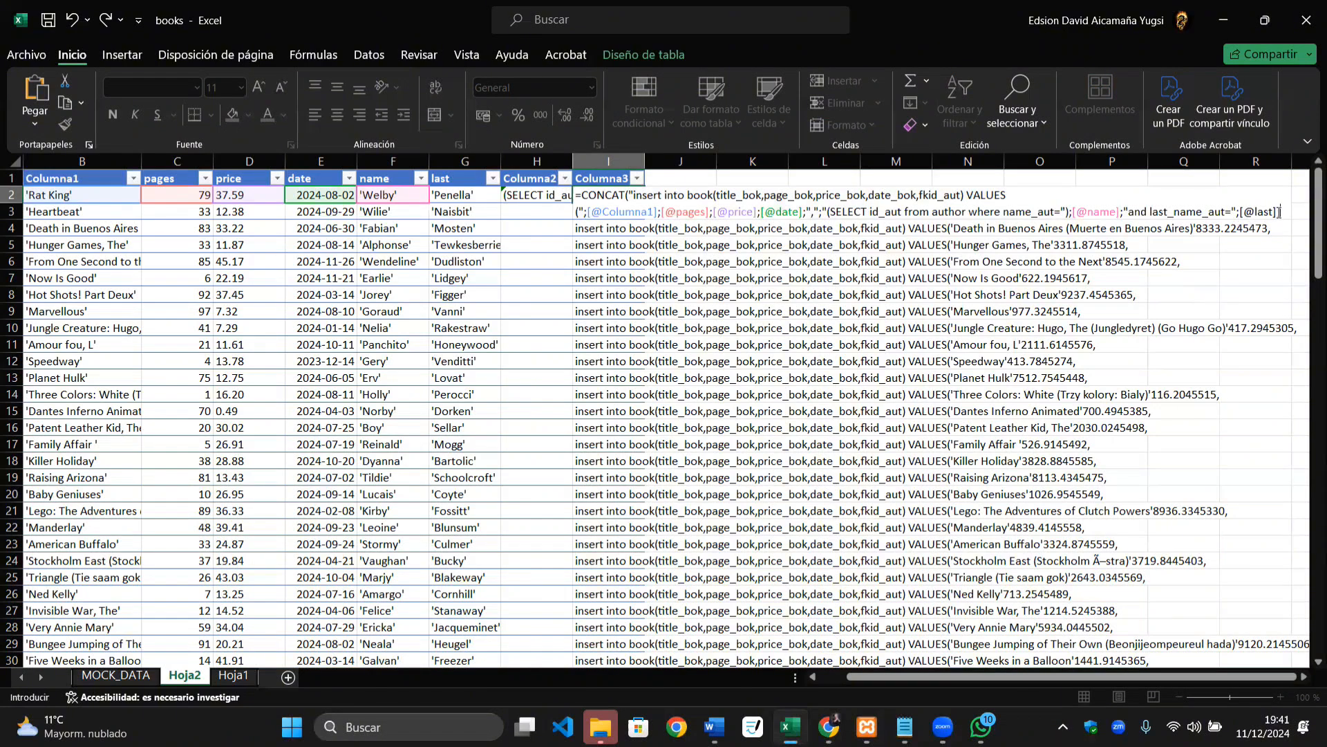
pyautogui.click(1283, 212)
pyautogui.write('"));";')
pyautogui.press('Return')
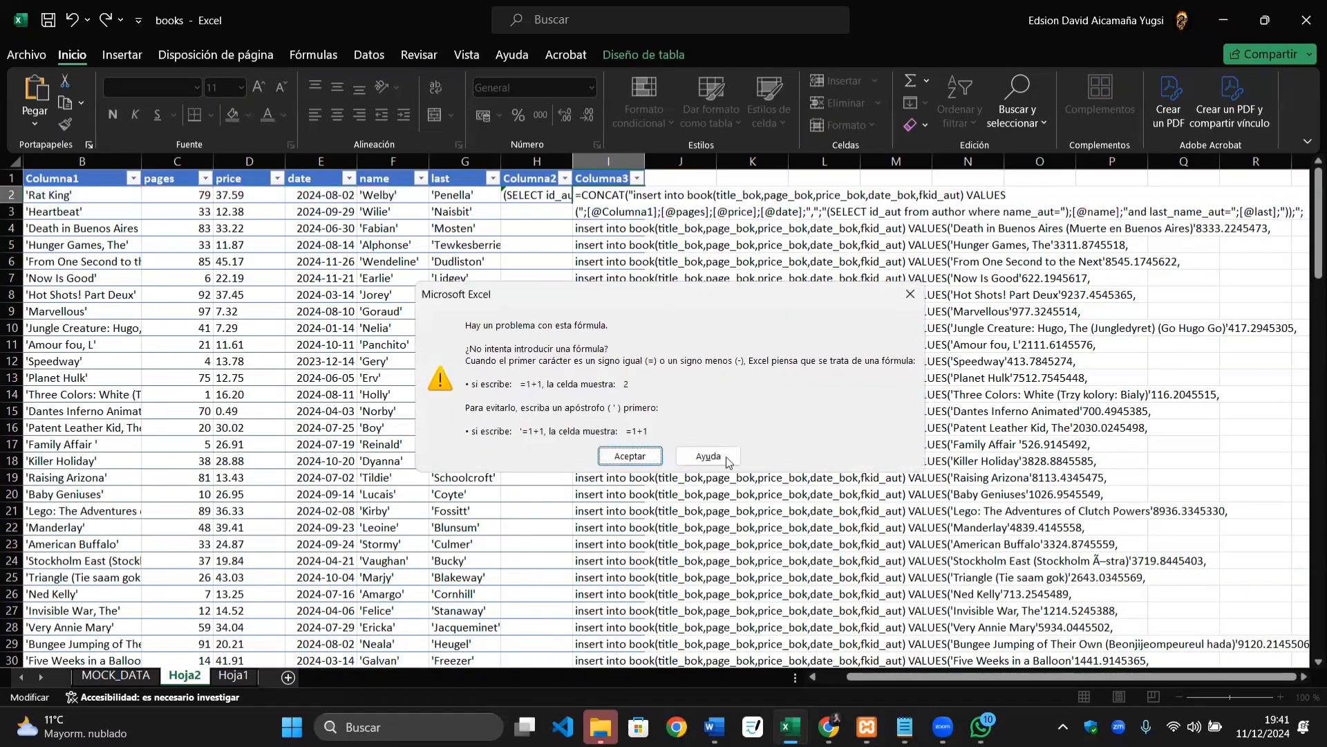
pyautogui.click(629, 456)
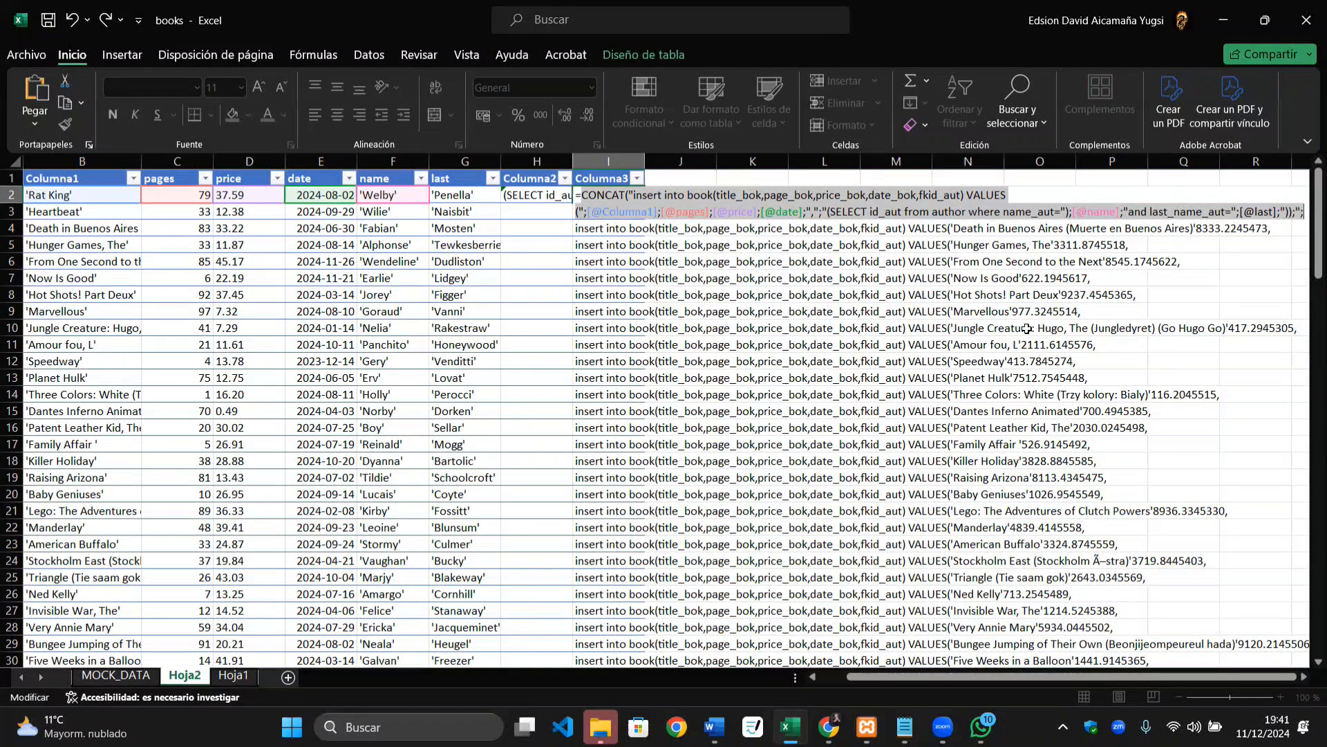
pyautogui.press('Escape')
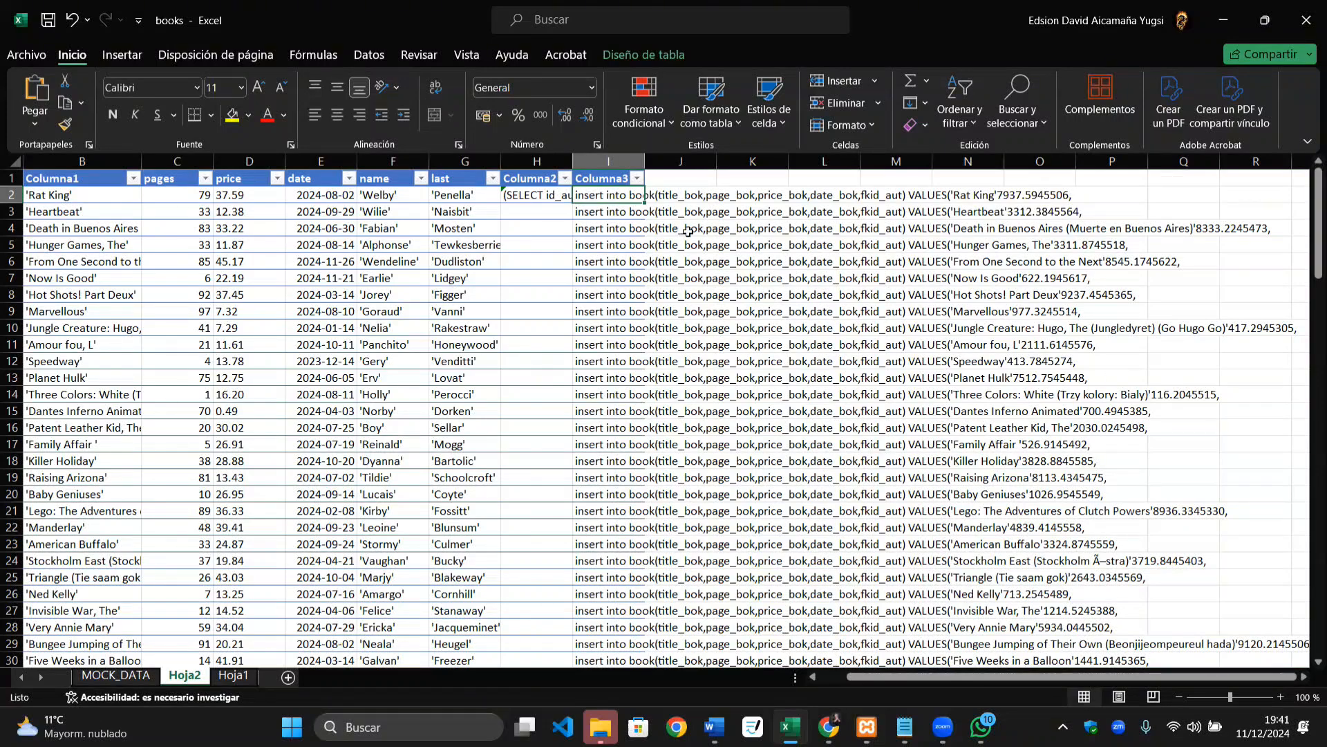
# Step: Undo the last formula edit and delete the Columna3 and Columna2 columns from Hoja2
pyautogui.hotkey('ctrl', 'z')
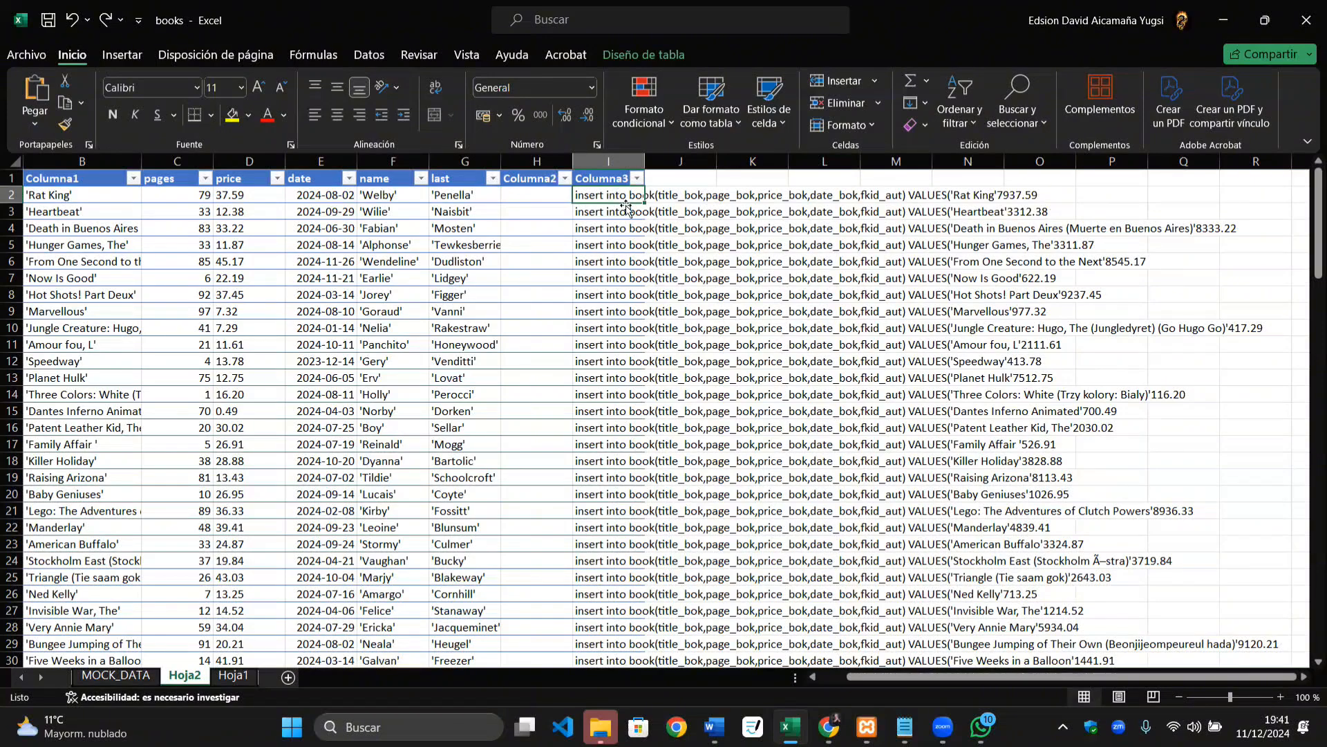
pyautogui.click(615, 174)
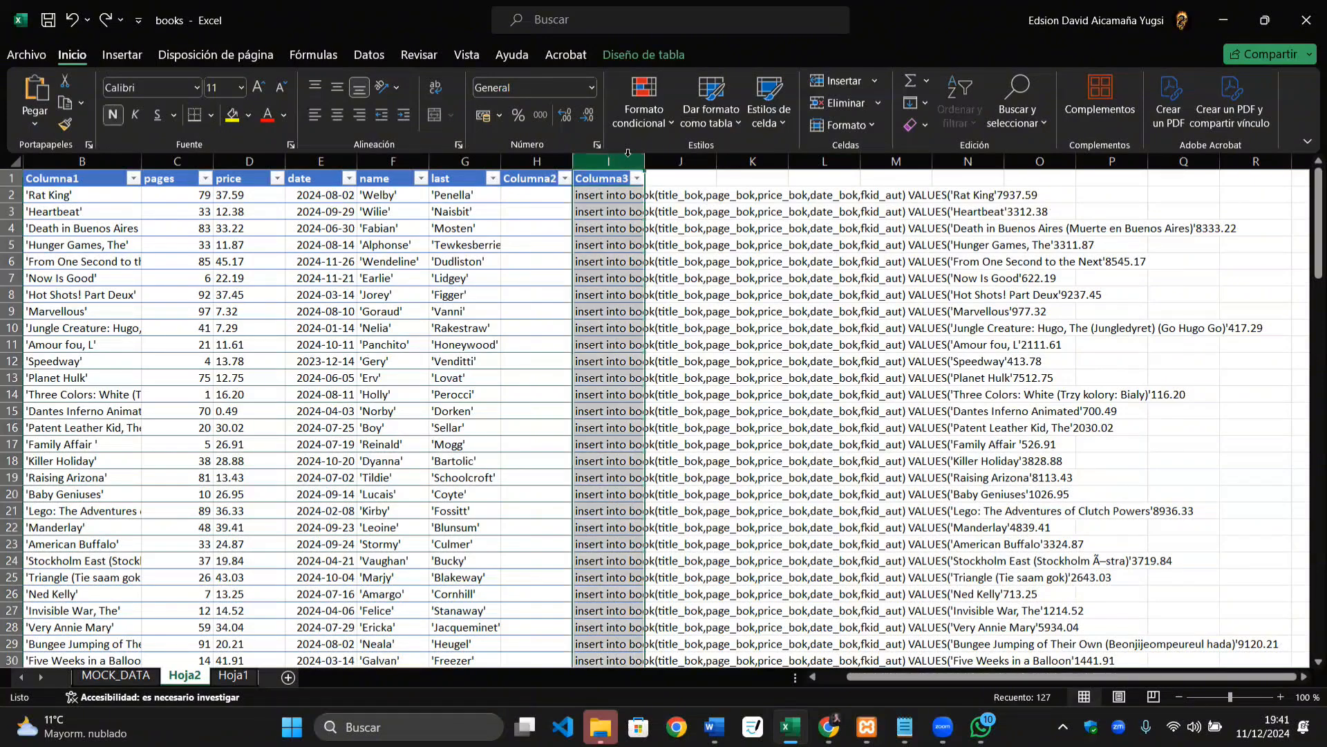
pyautogui.click(838, 103)
pyautogui.click(752, 327)
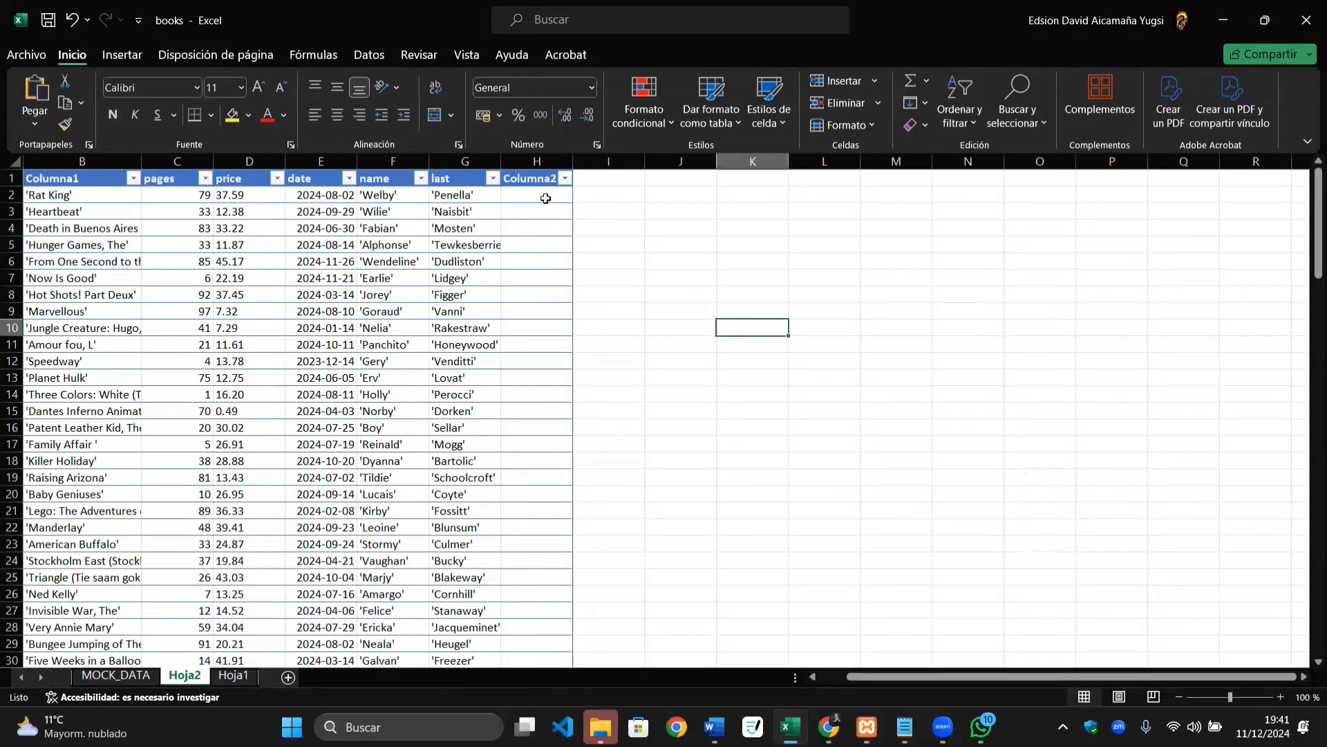
pyautogui.click(543, 196)
pyautogui.click(536, 173)
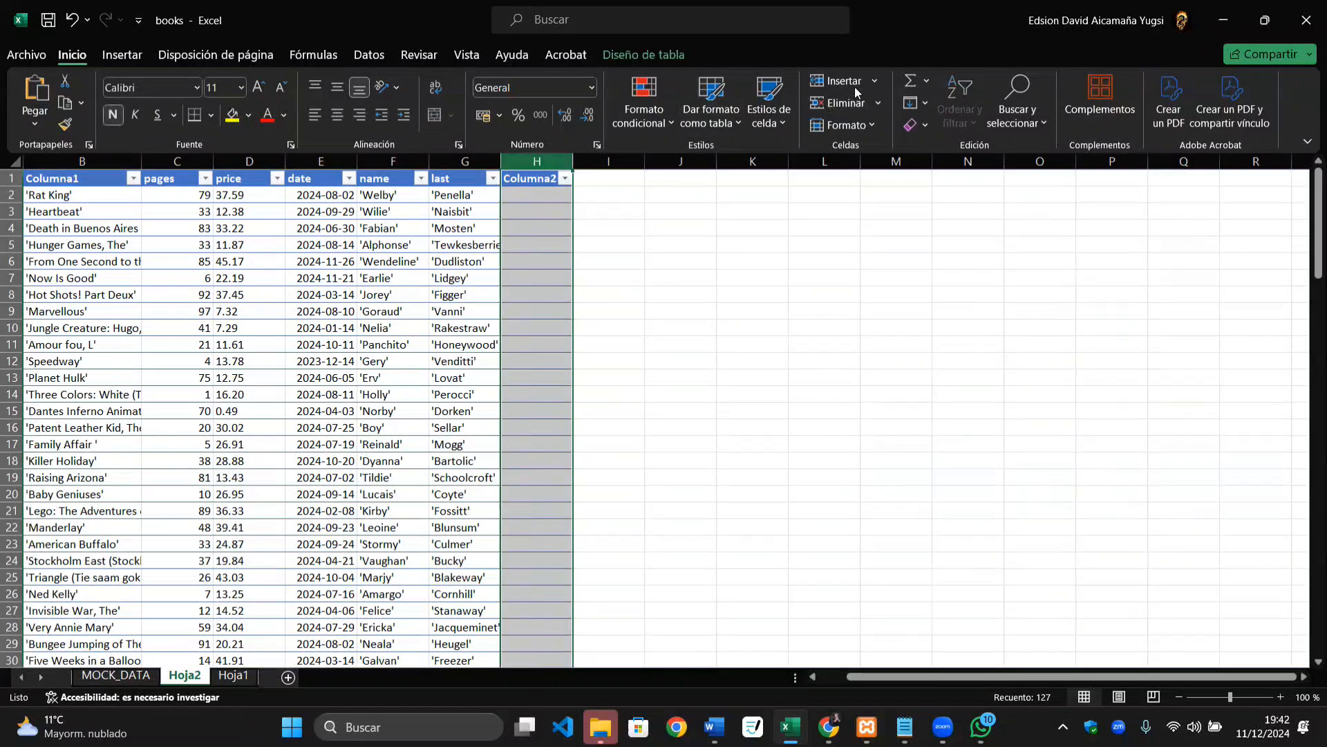
pyautogui.click(837, 103)
pyautogui.click(752, 278)
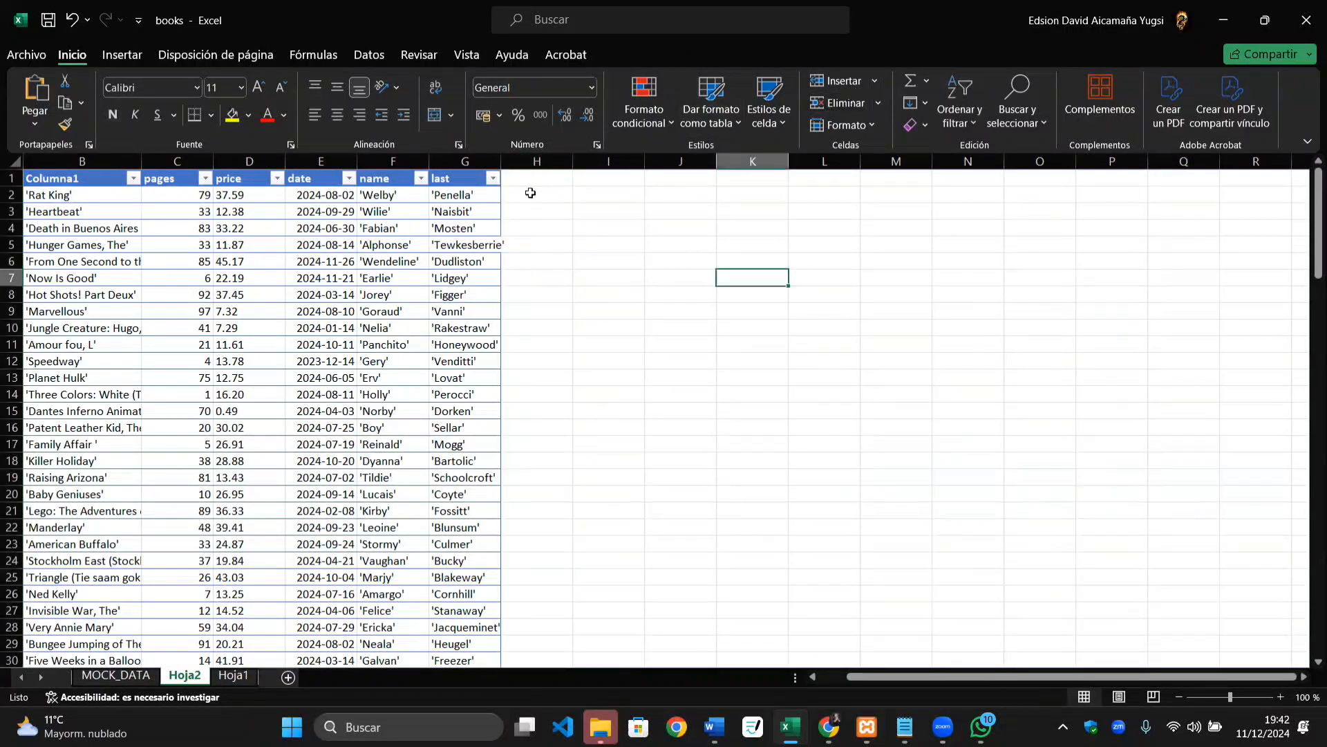
# Step: Start a CONCAT formula in H2 with the phpMyAdmin query's opening text "insert into book(title_bok,page_bok,price_bok,date_bok,fkid_aut) VALUES (" as its first argument
pyautogui.doubleClick(531, 194)
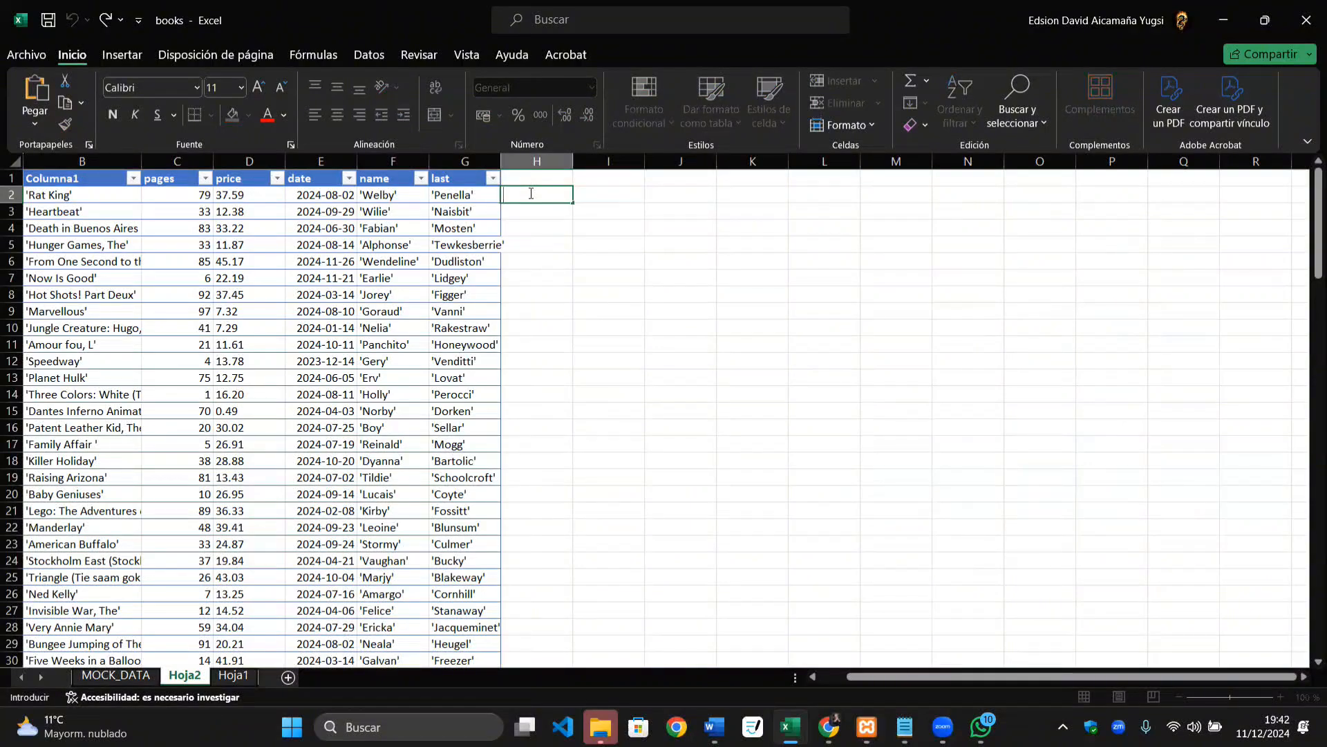
pyautogui.write('=concat')
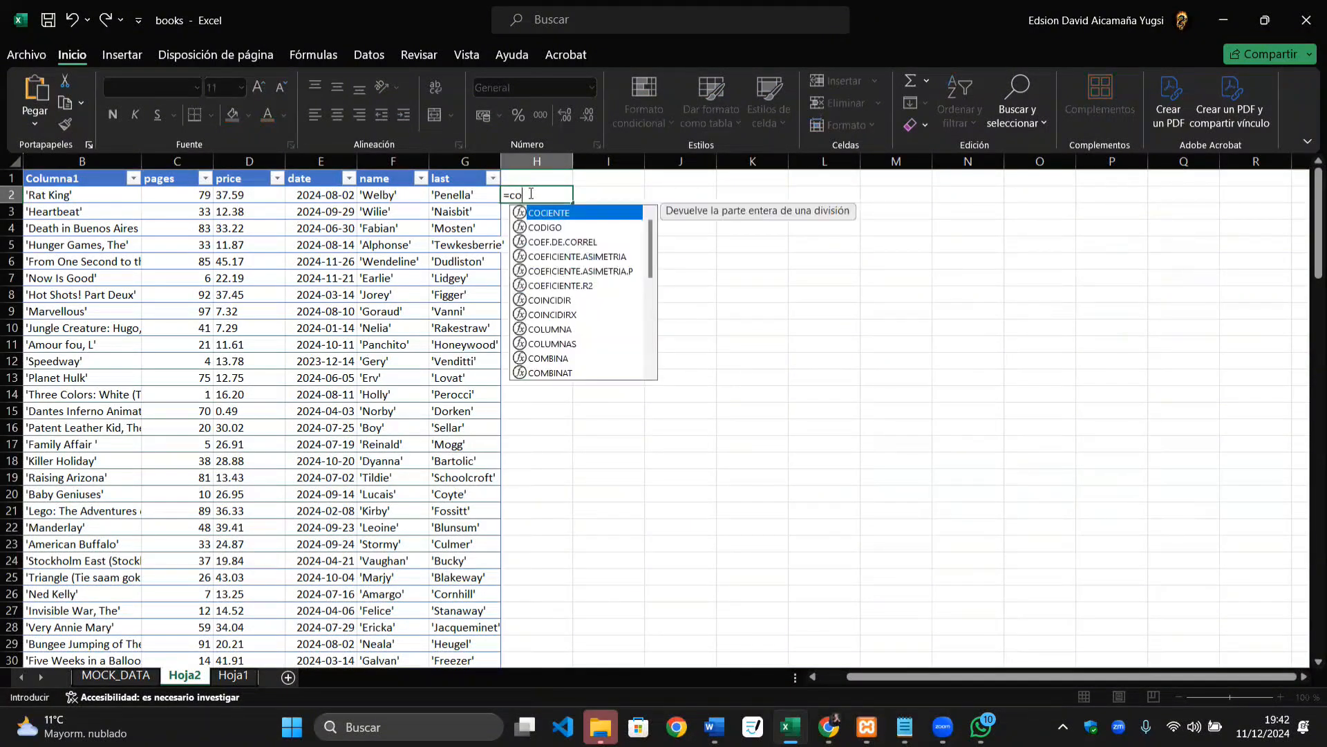
pyautogui.press('Tab')
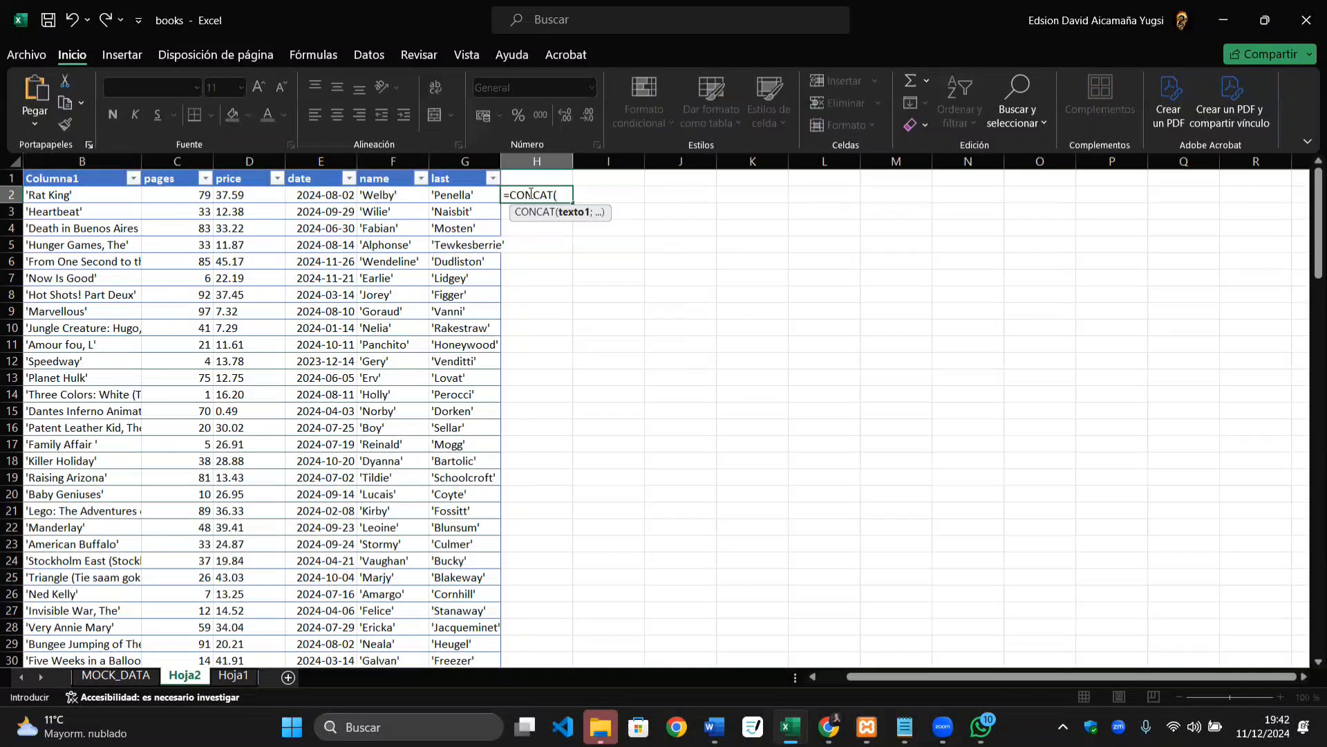
pyautogui.write('""')
pyautogui.hotkey('alt', 'Tab')
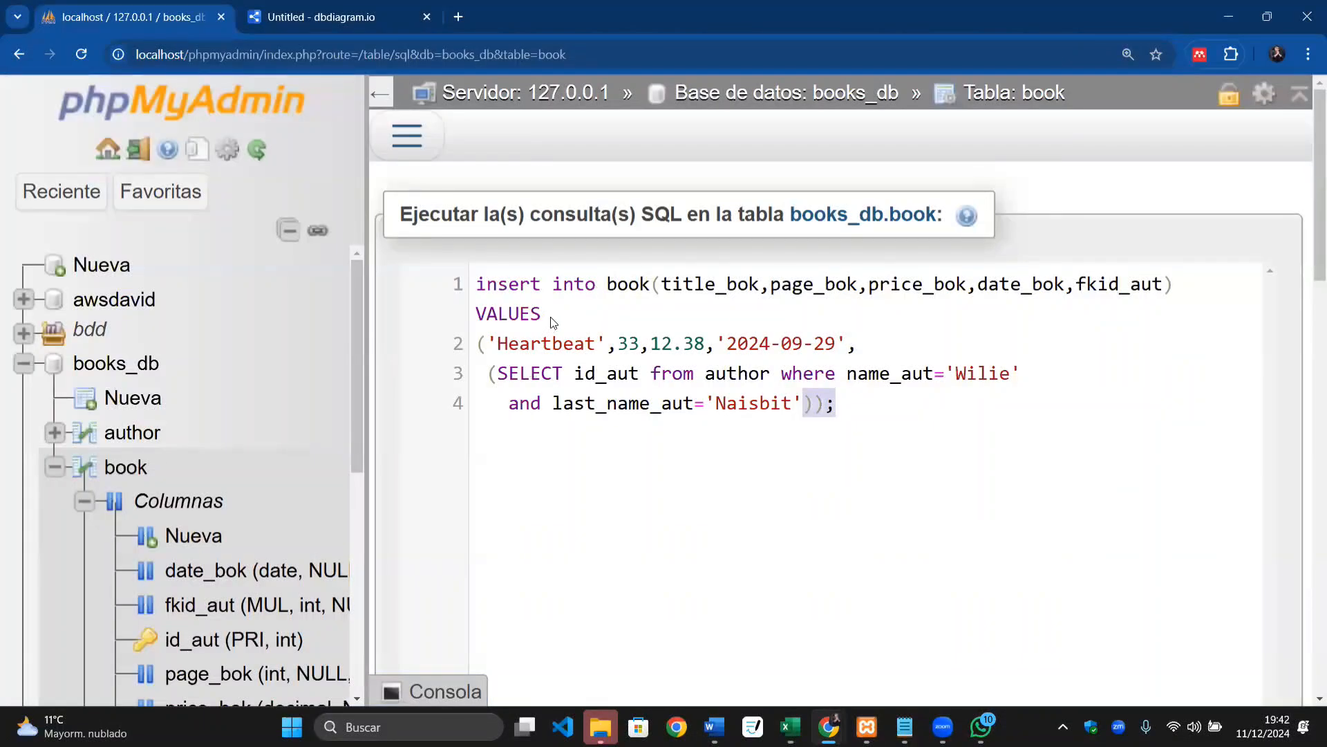
pyautogui.moveTo(550, 318); pyautogui.dragTo(475, 277)
pyautogui.moveTo(487, 339); pyautogui.dragTo(475, 293)
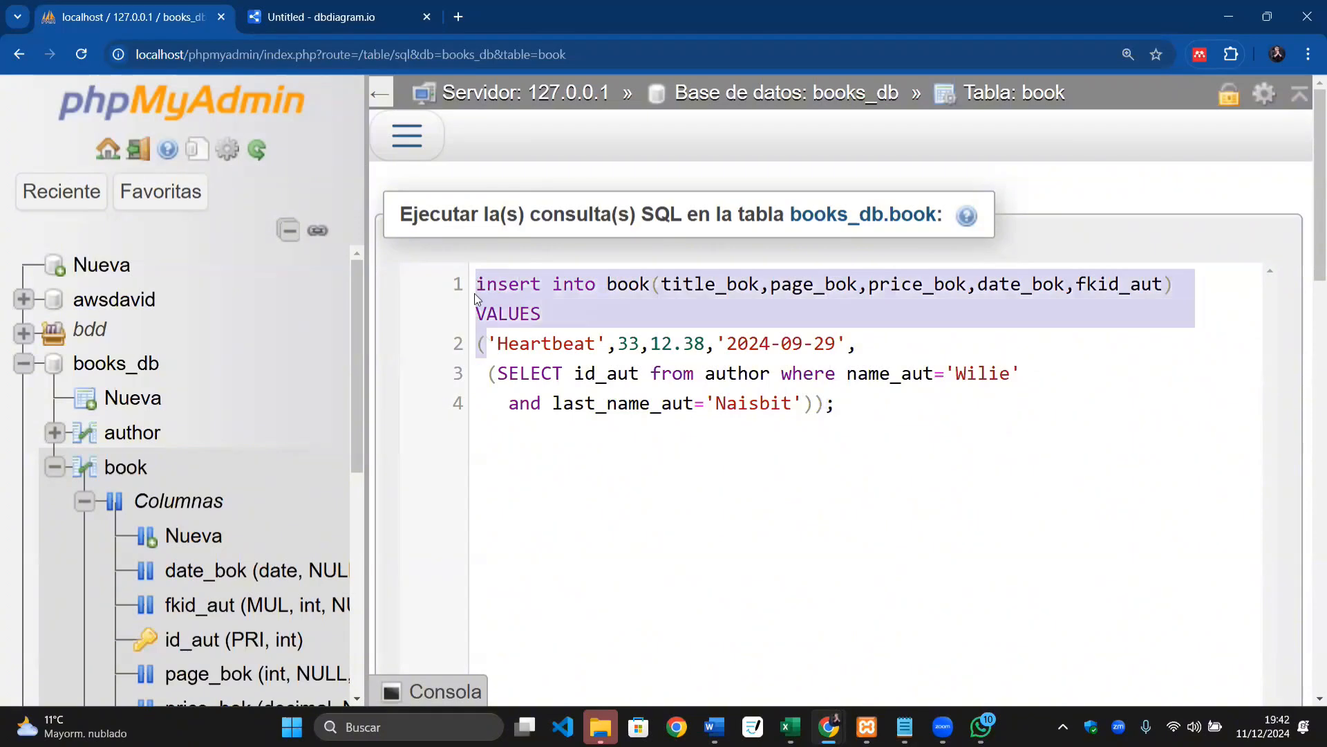
pyautogui.hotkey('alt', 'Tab')
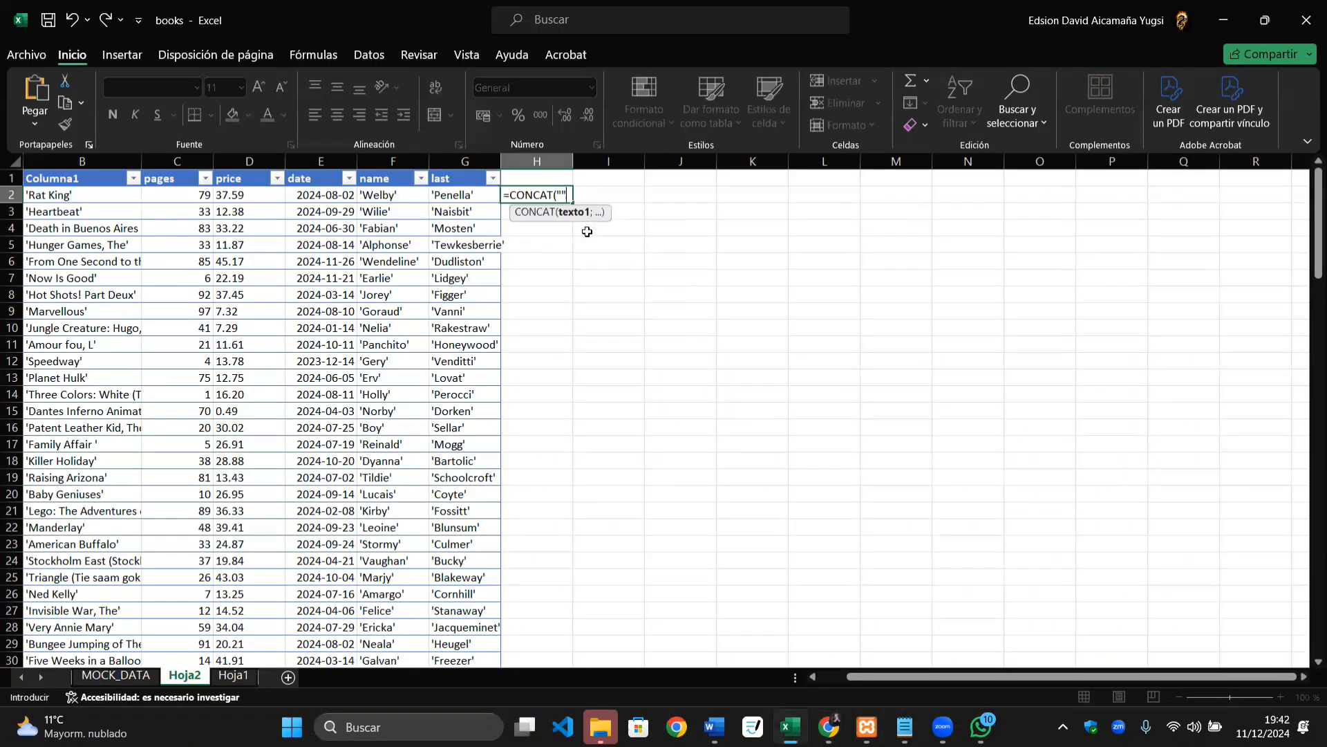
pyautogui.press('F2')
pyautogui.write('insert into book(title_bok,page_bok,price_bok,date_bok,fkid_aut) VALUES (')
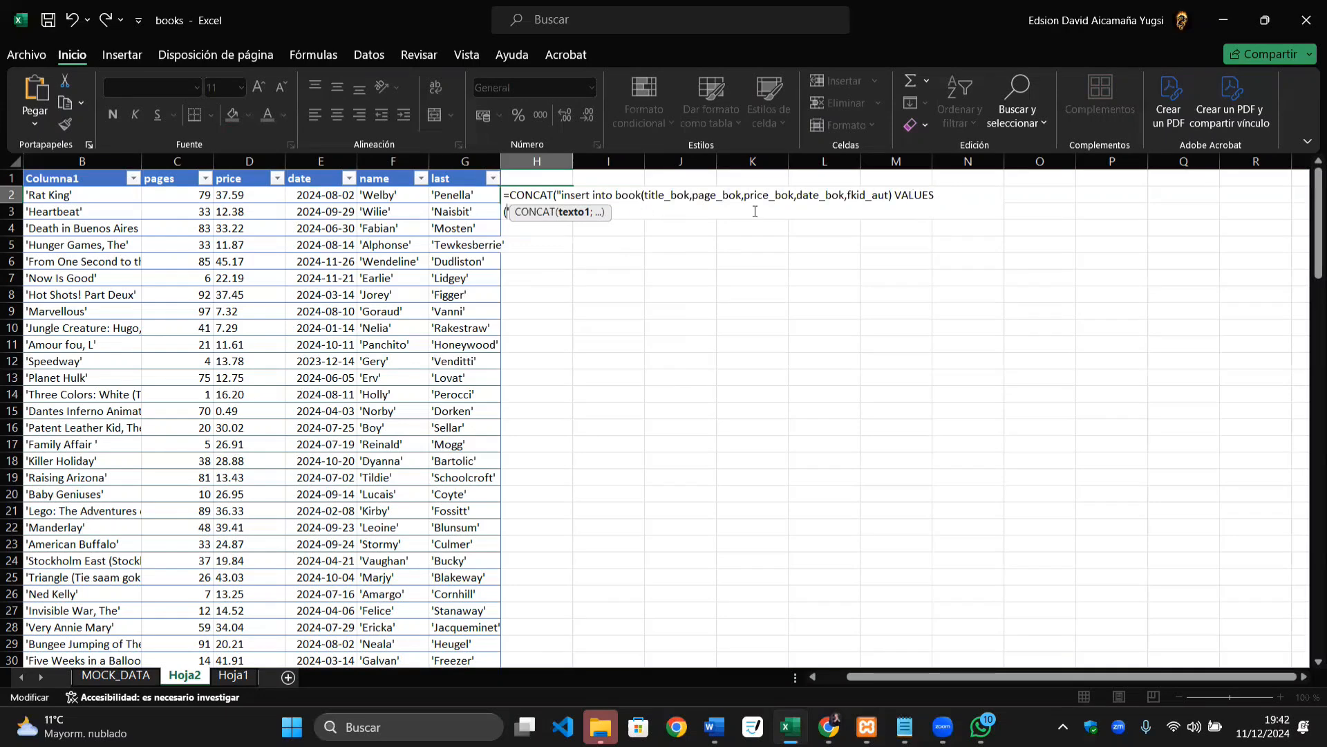
pyautogui.write('"')
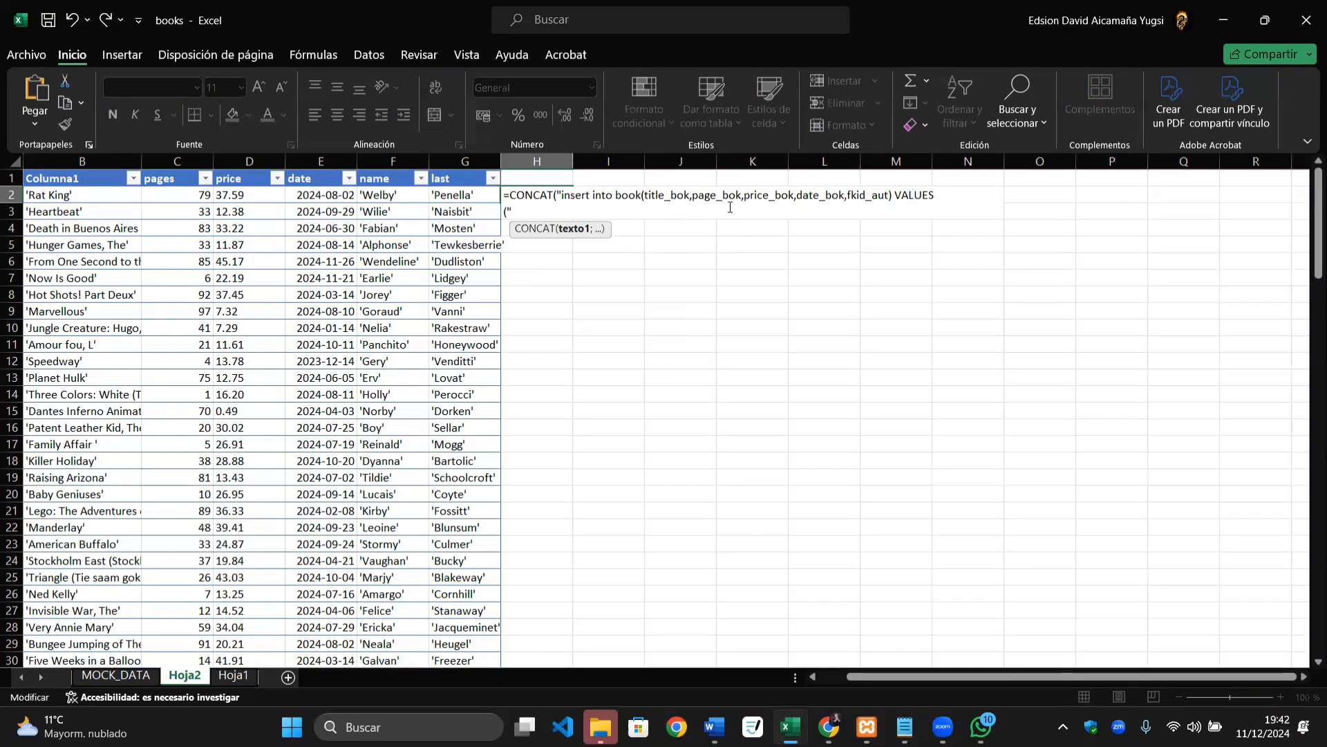
# Step: Add the row's Columna1, pages and price references as the next arguments of the CONCAT formula in H2
pyautogui.write(';')
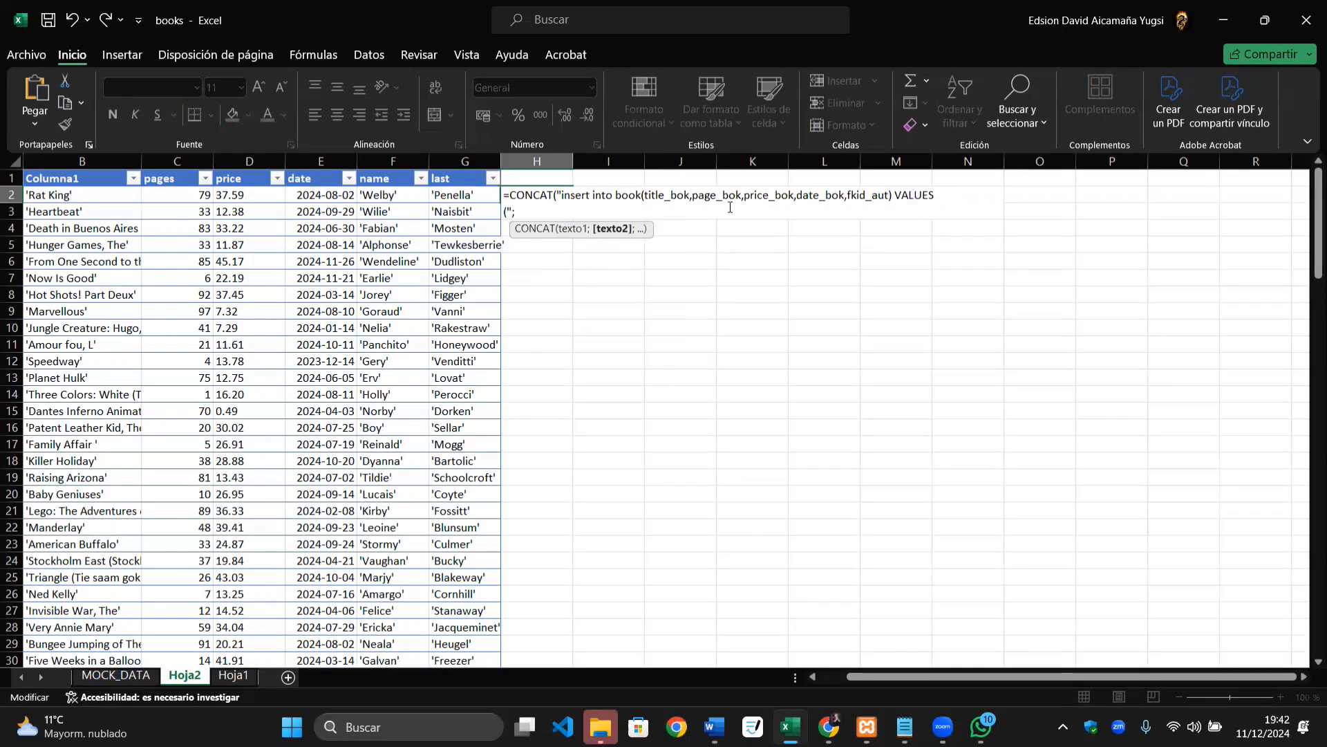
pyautogui.hotkey('alt', 'Tab')
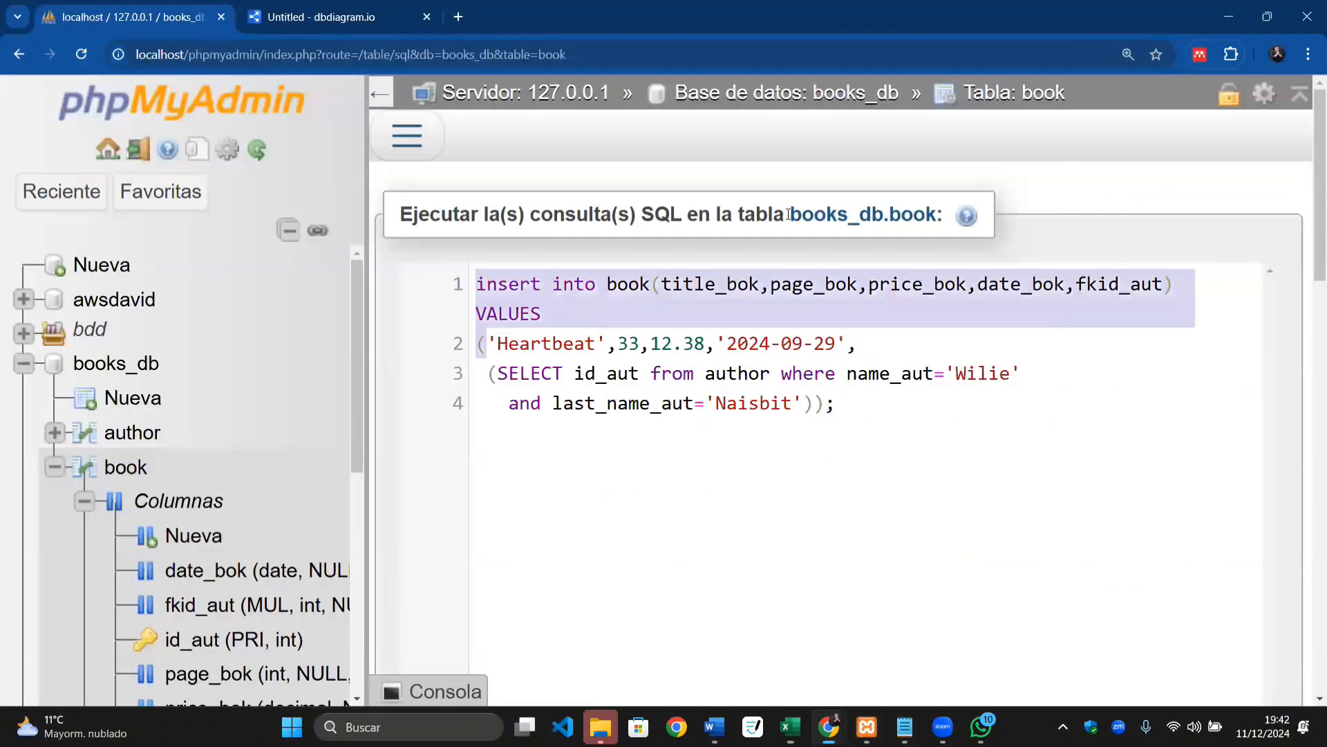
pyautogui.hotkey('alt', 'Tab')
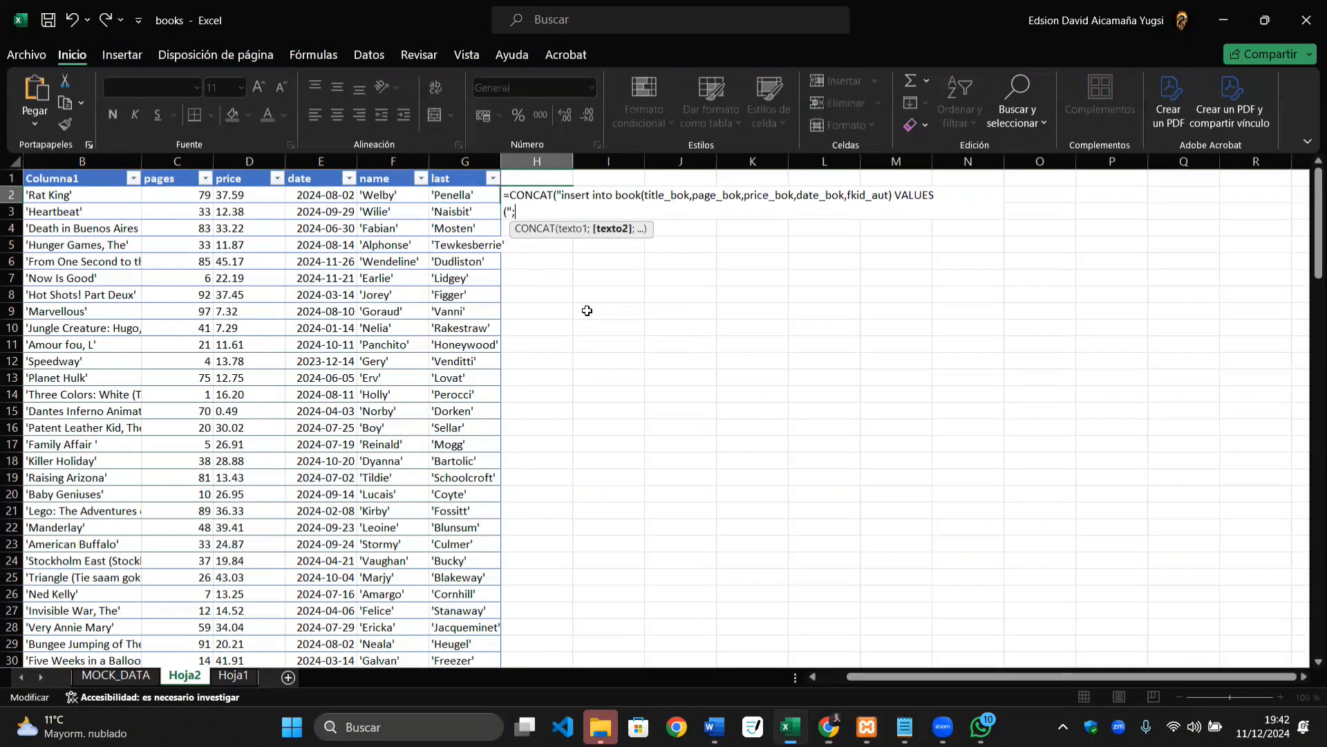
pyautogui.click(59, 196)
pyautogui.write(';')
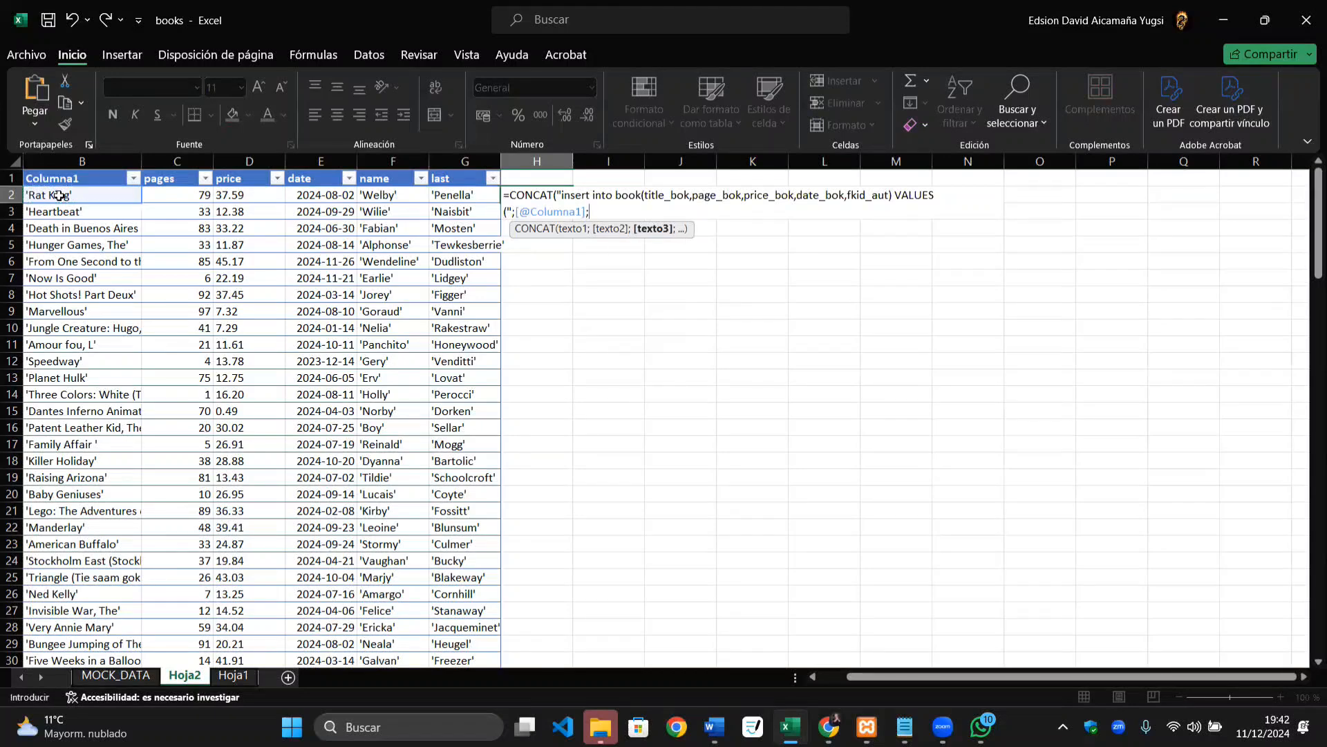
pyautogui.click(179, 194)
pyautogui.write(';')
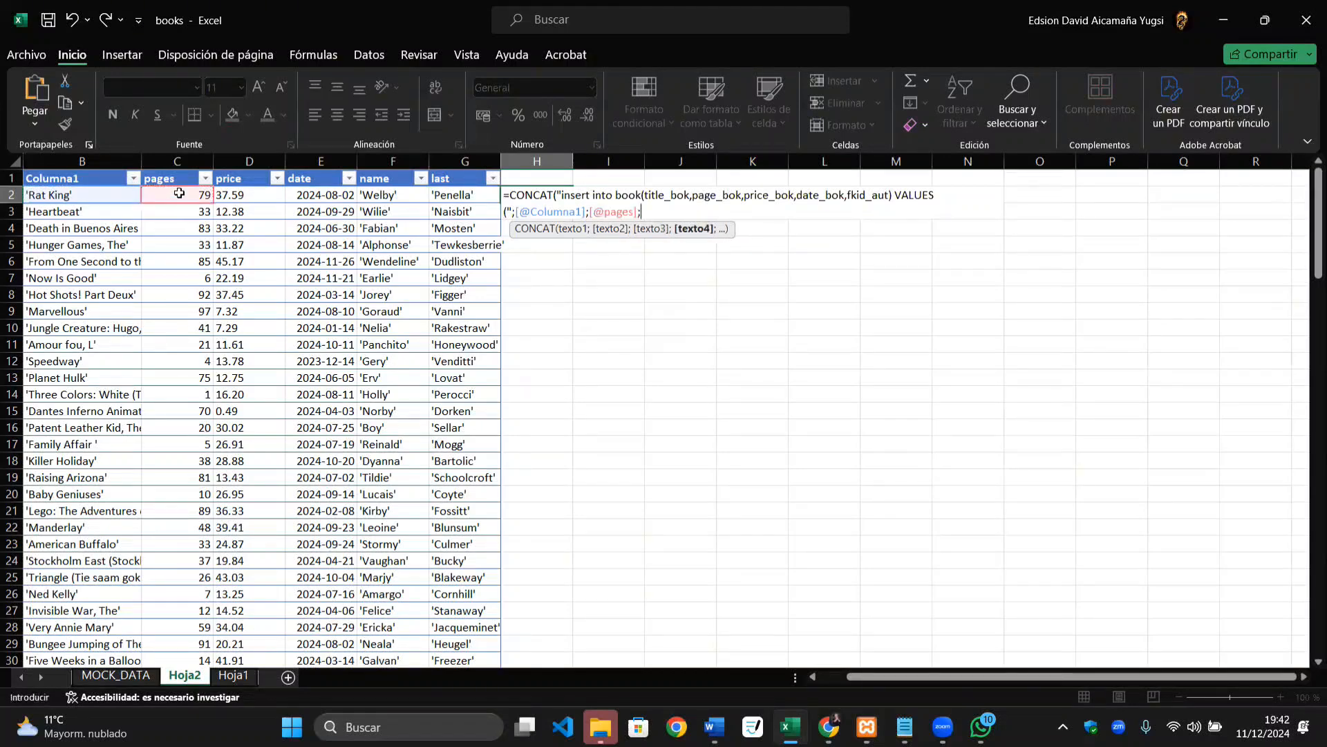
pyautogui.click(242, 194)
pyautogui.write(';')
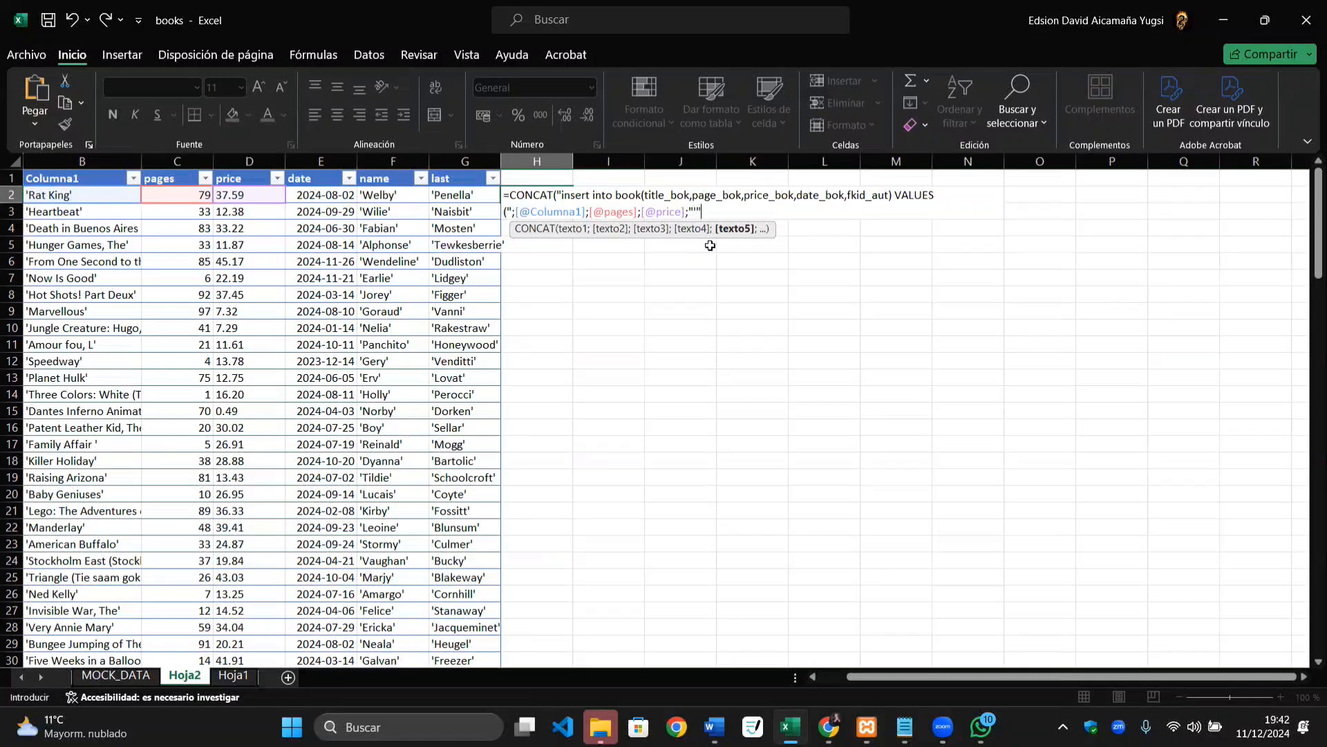
# Step: Append the row's date reference between single-quote text arguments, adding a comma after the closing single quote
pyautogui.write('"\'";')
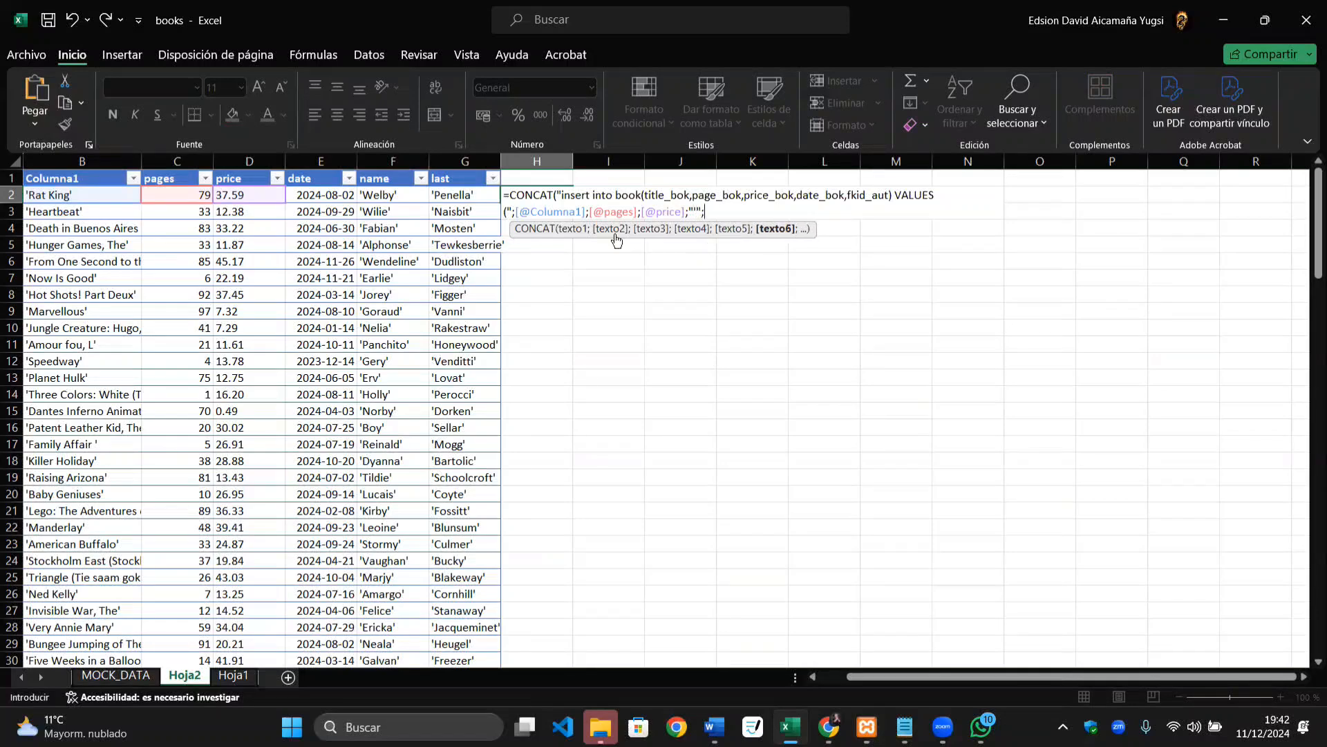
pyautogui.click(332, 197)
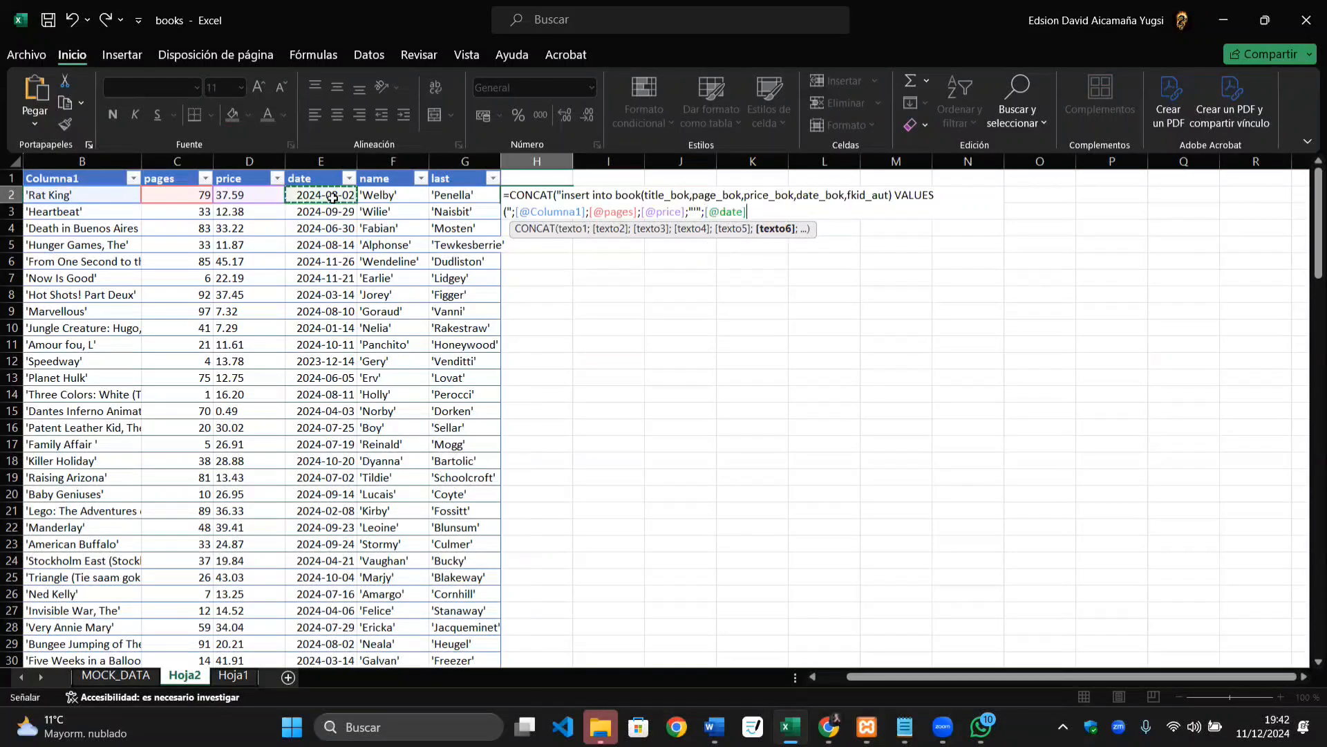
pyautogui.write(';')
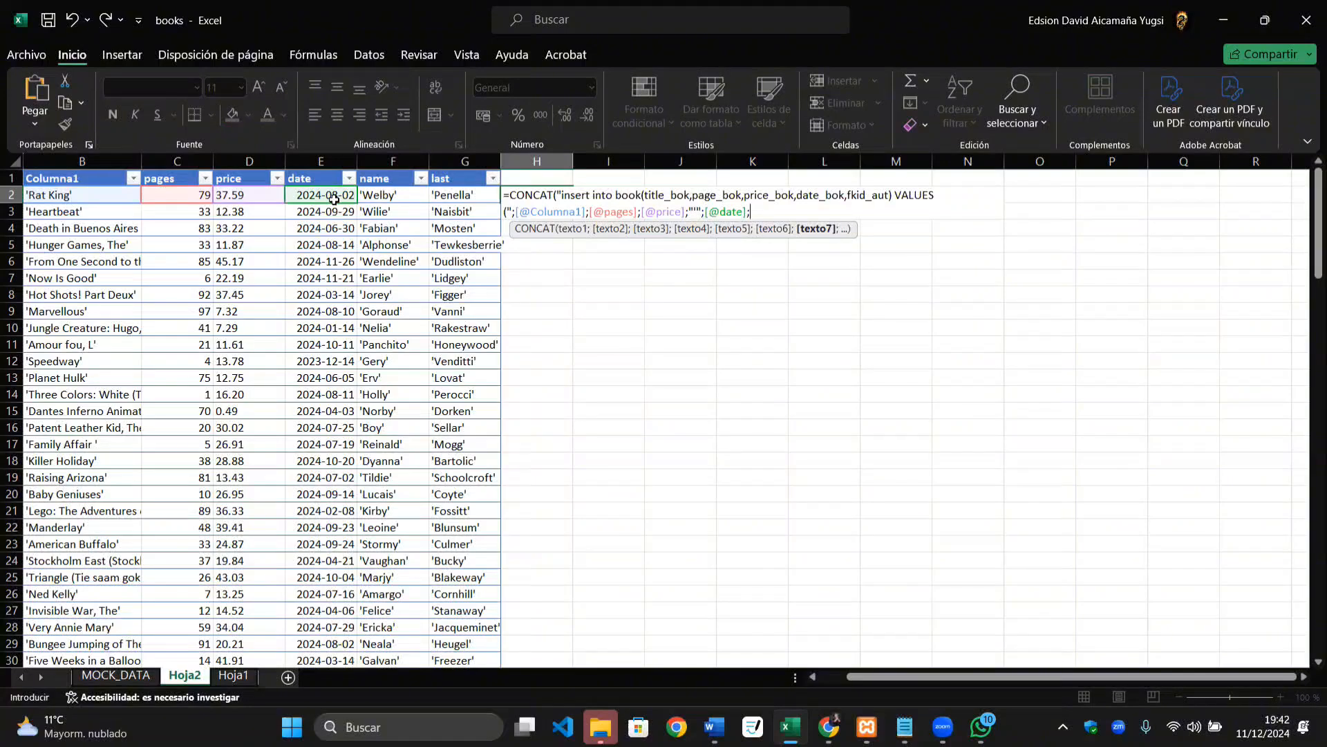
pyautogui.write('"\'";')
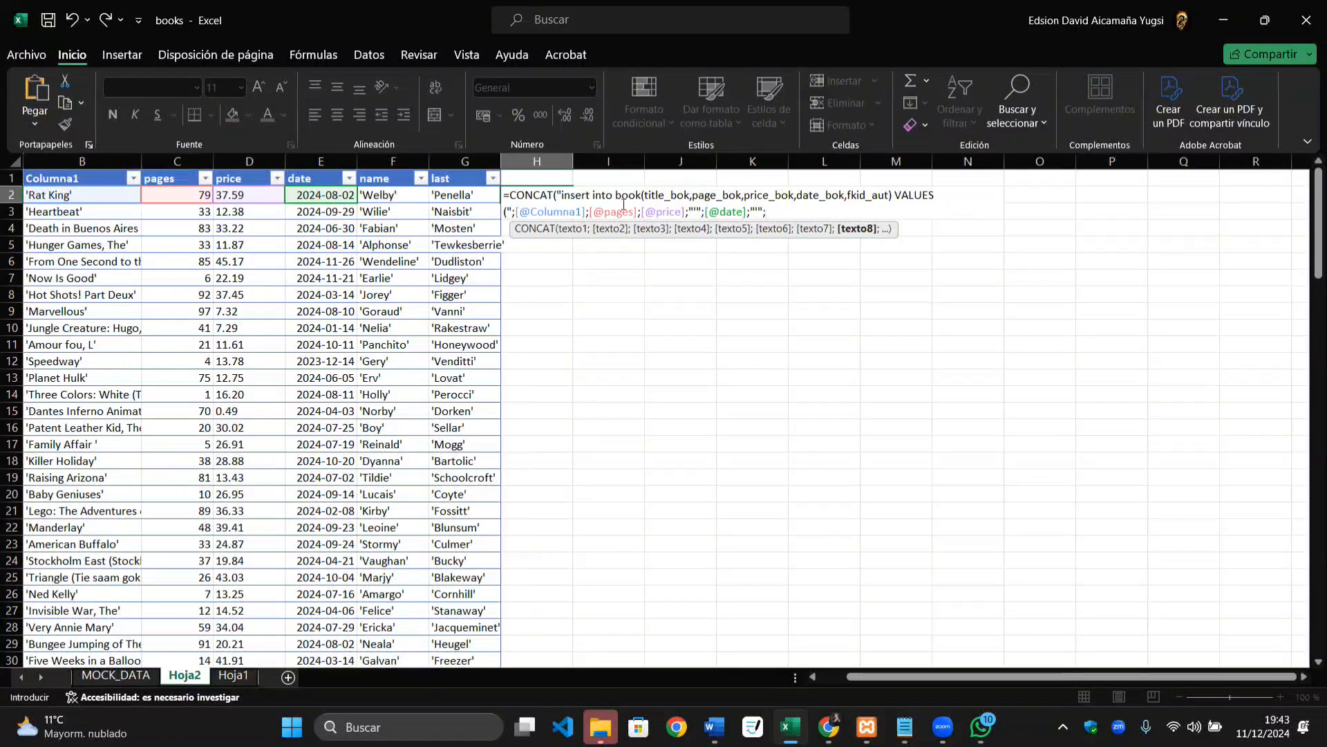
pyautogui.click(760, 211)
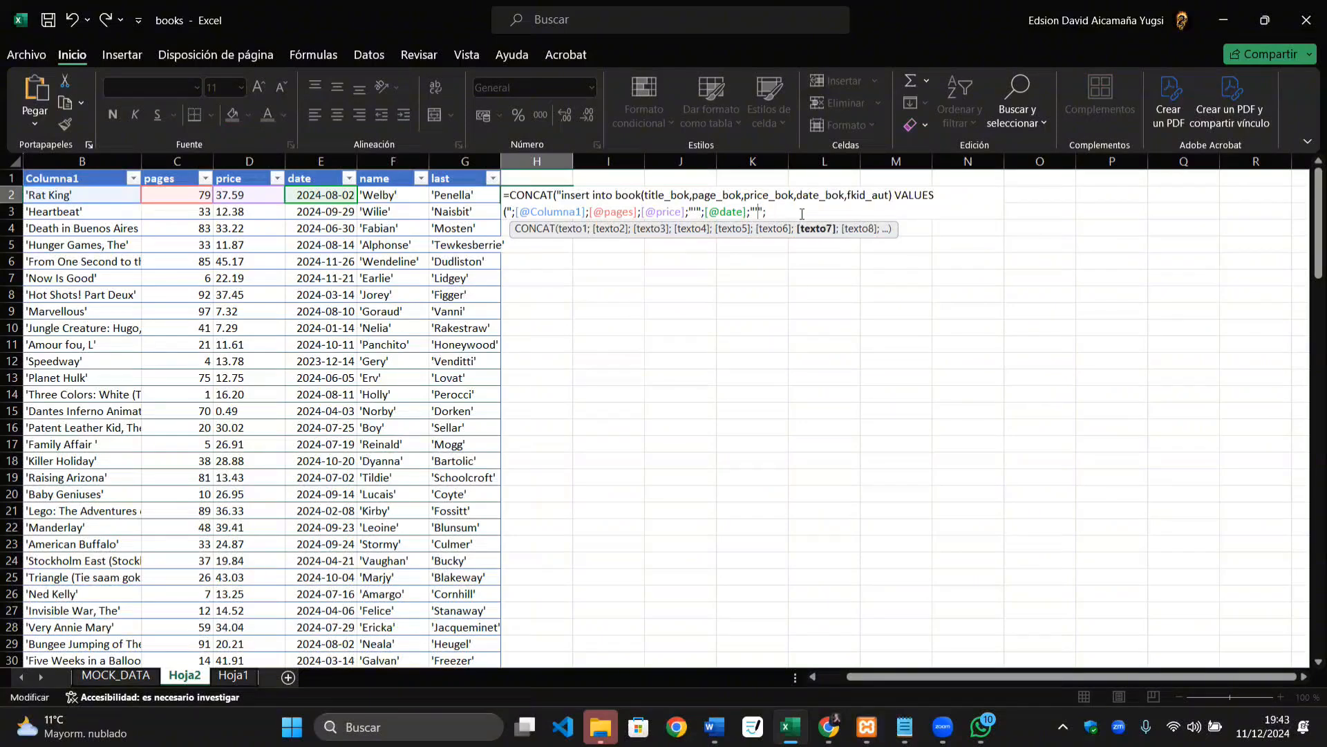
pyautogui.write(',')
# Step: Append the subquery's opening text "(SELECT id_aut from author where name_aut=" from the phpMyAdmin query as the next CONCAT argument
pyautogui.click(802, 211)
pyautogui.hotkey('alt', 'Tab')
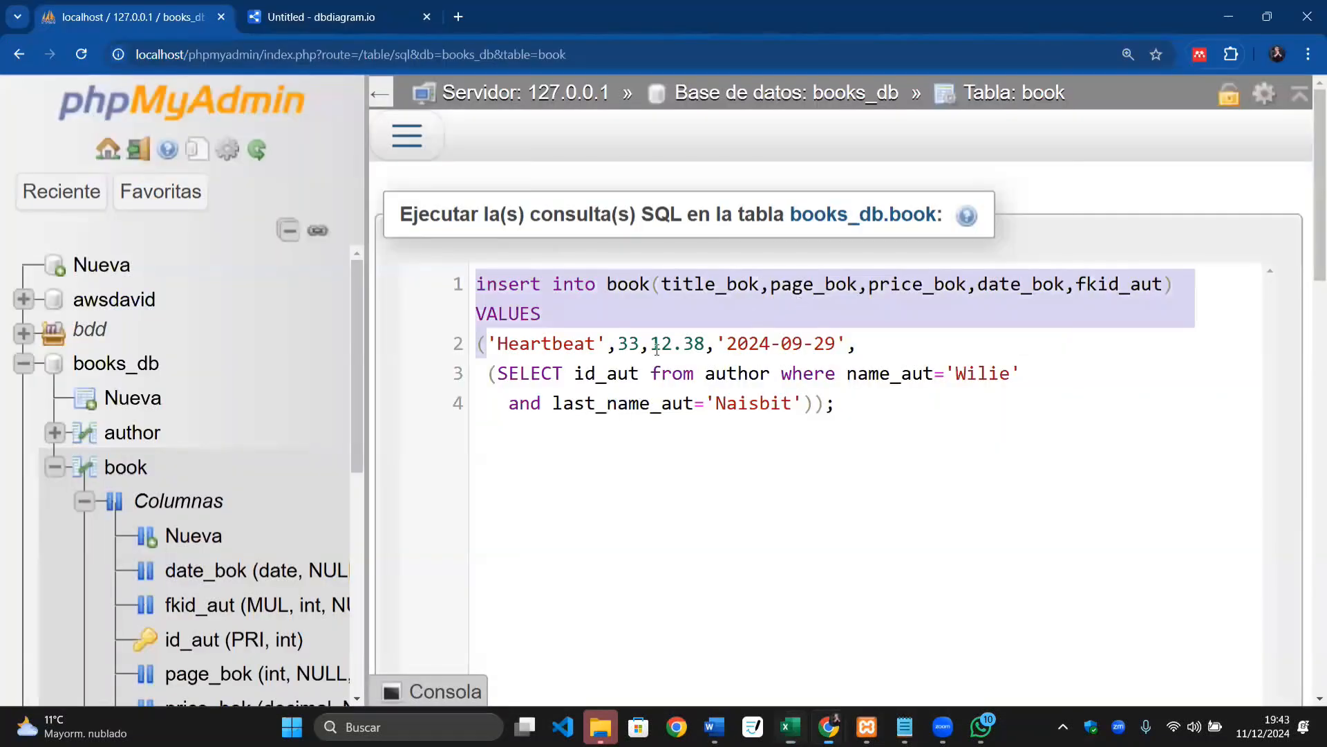
pyautogui.click(716, 471)
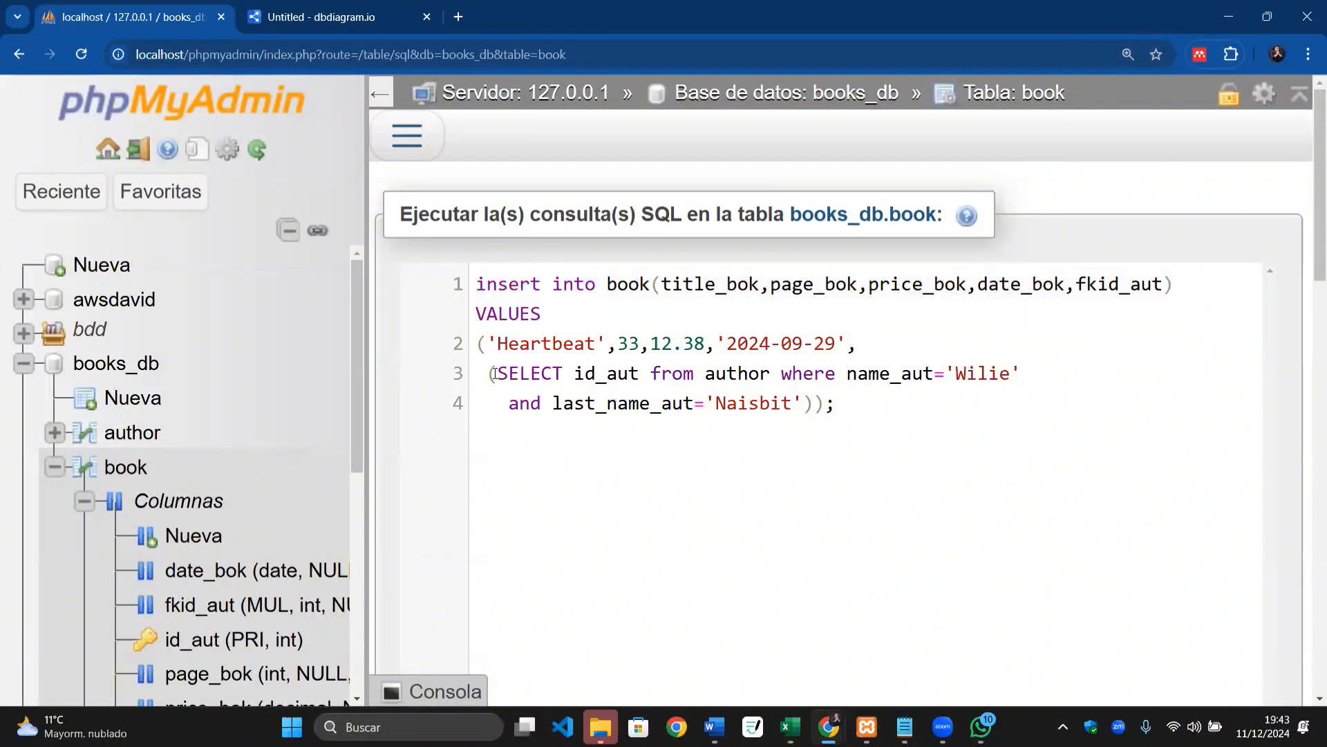
pyautogui.moveTo(490, 376); pyautogui.dragTo(945, 367)
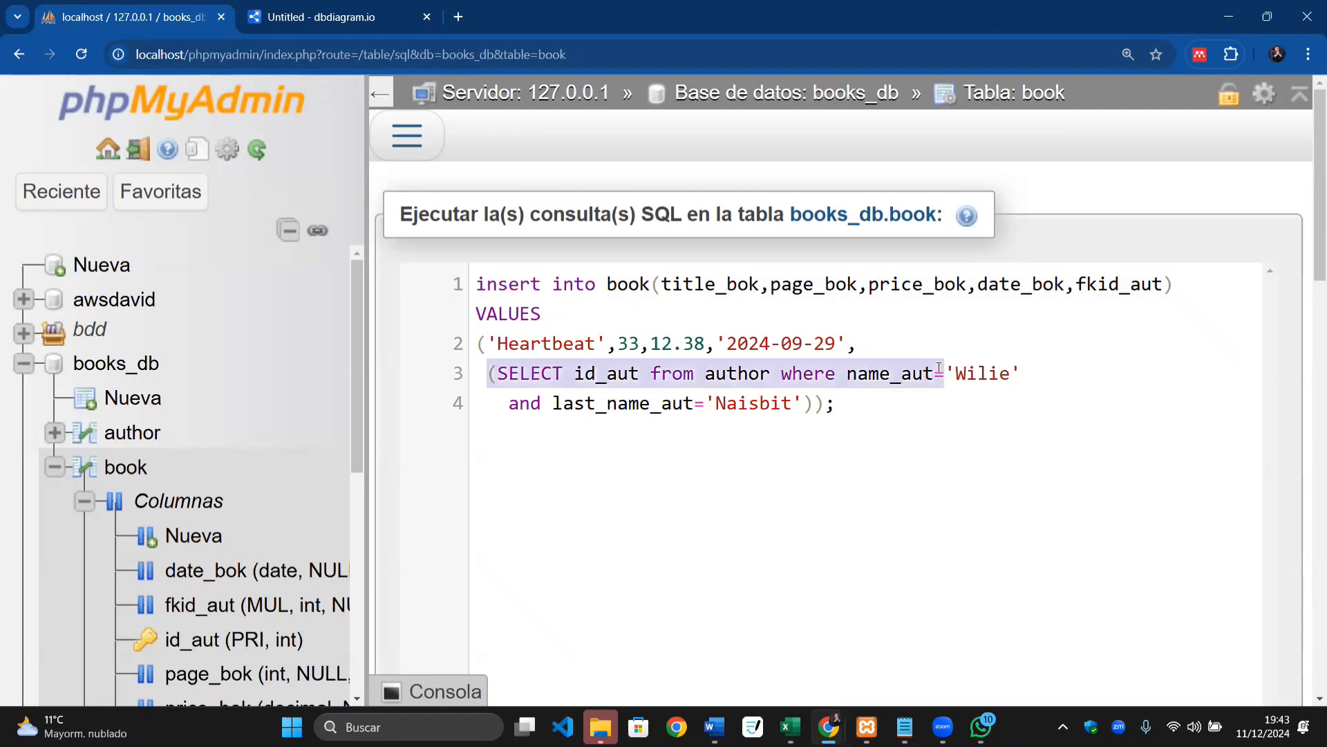
pyautogui.hotkey('alt', 'Tab')
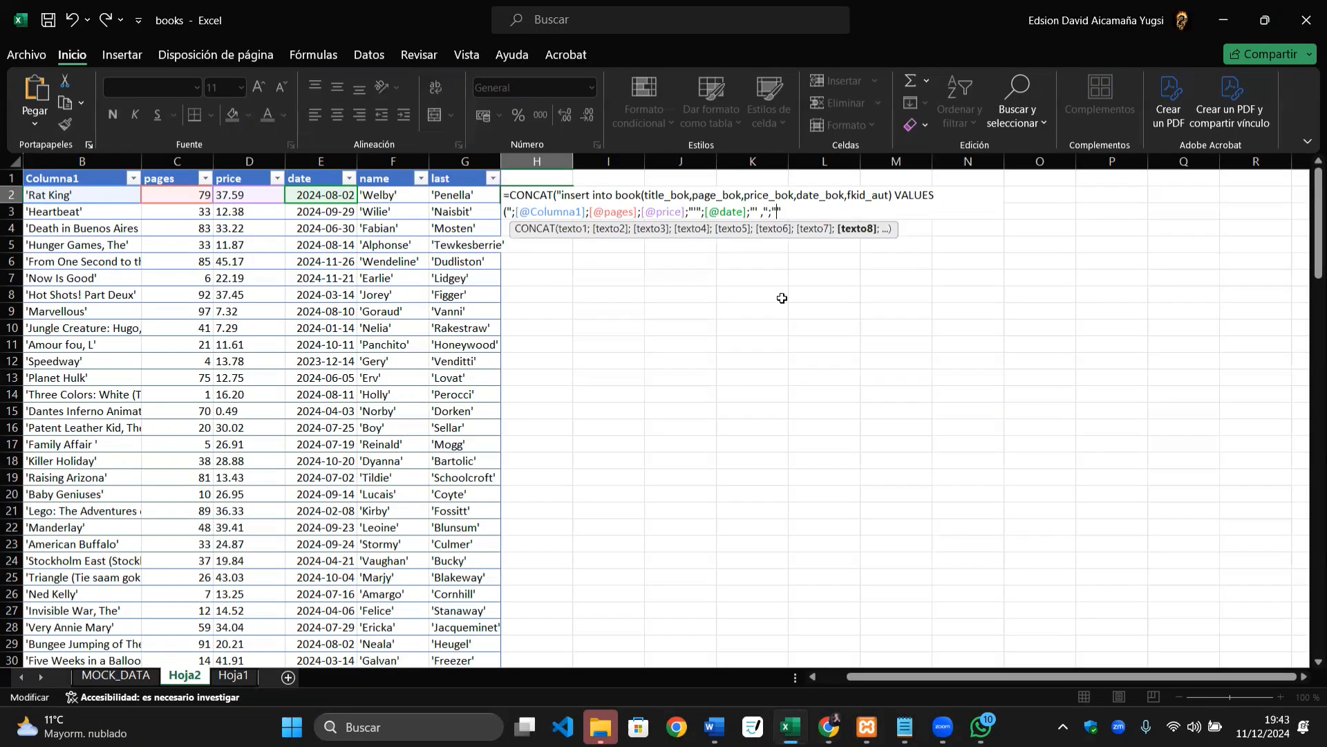
pyautogui.click(778, 203)
pyautogui.click(778, 209)
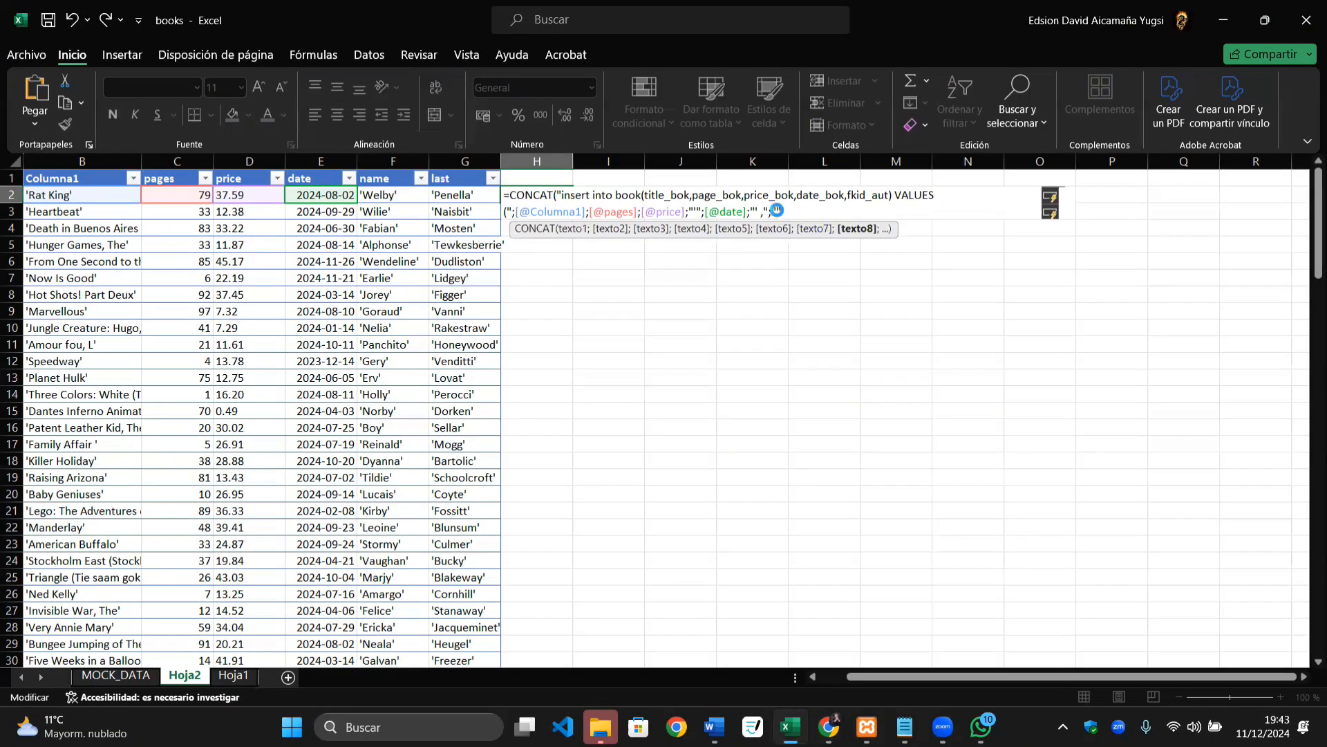
pyautogui.hotkey('ctrl', 'v')
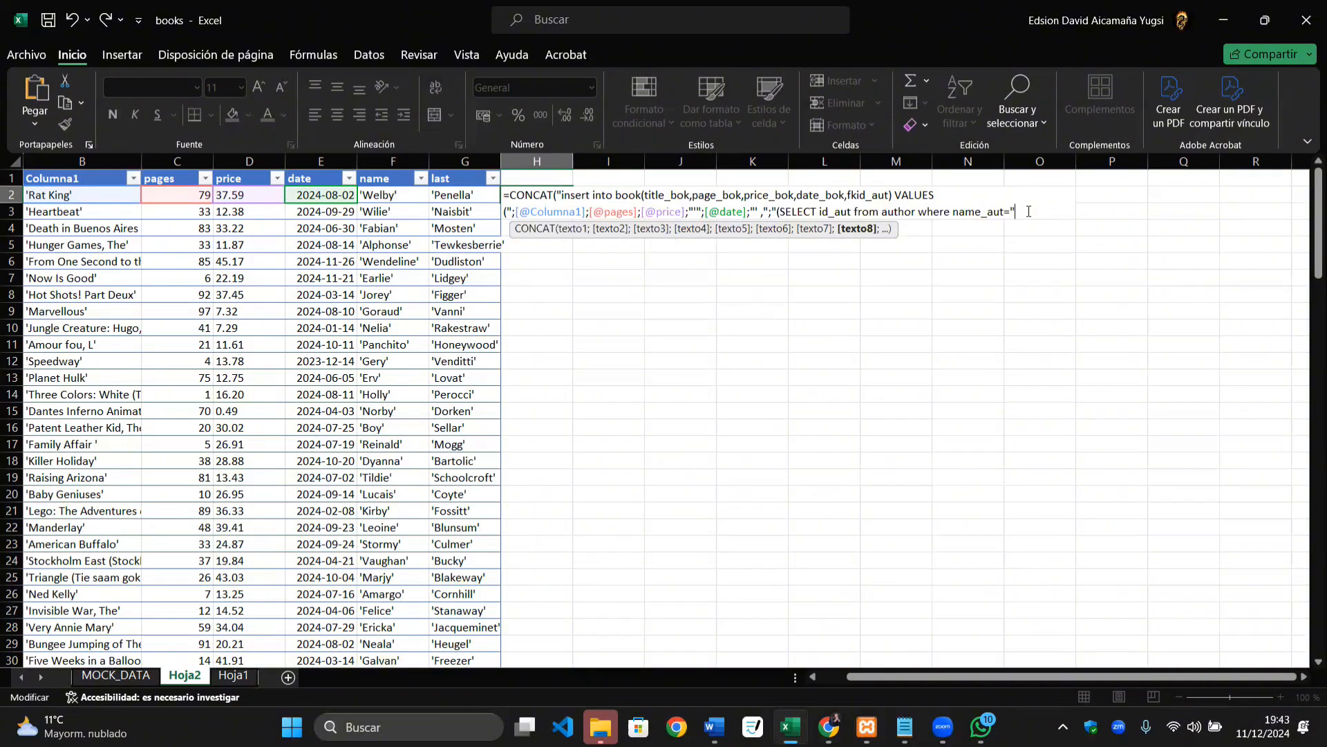
pyautogui.write(';')
# Step: Check the phpMyAdmin query and append the row's name reference to the CONCAT formula in H2
pyautogui.hotkey('alt', 'Tab')
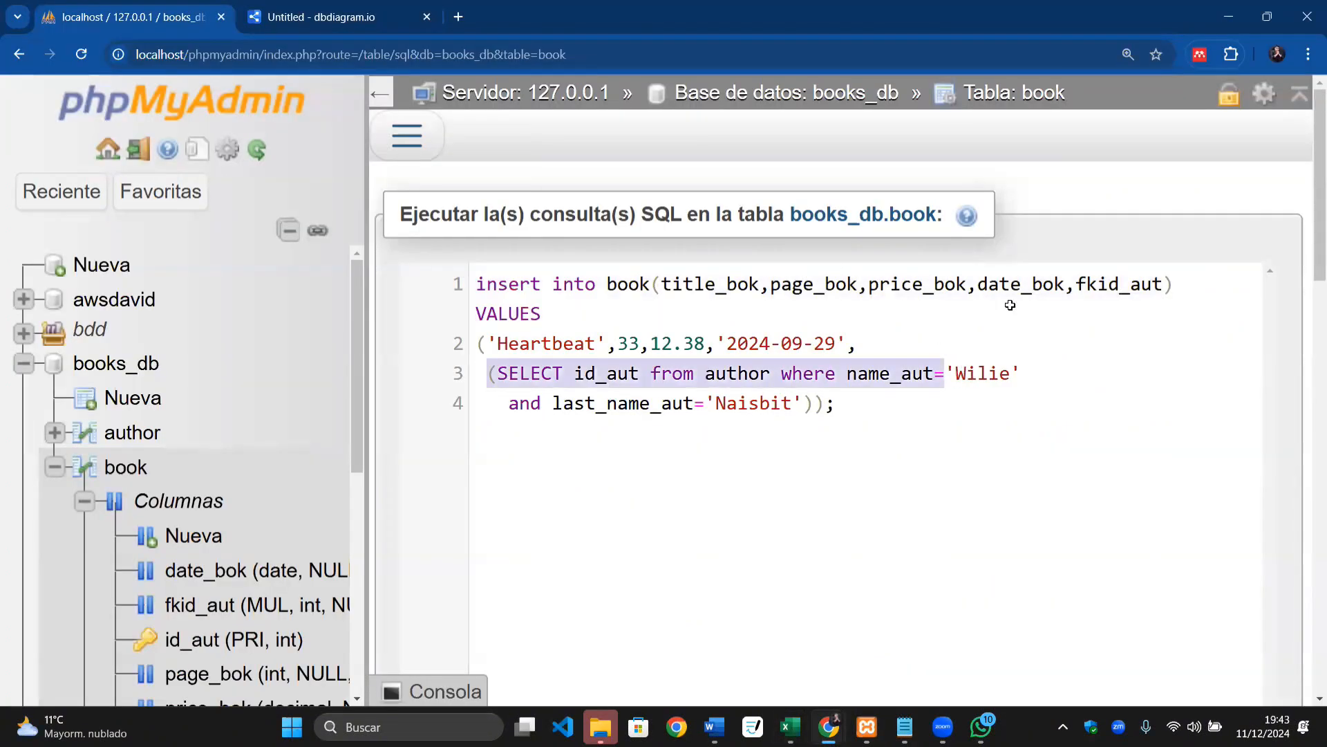
pyautogui.hotkey('alt', 'Tab')
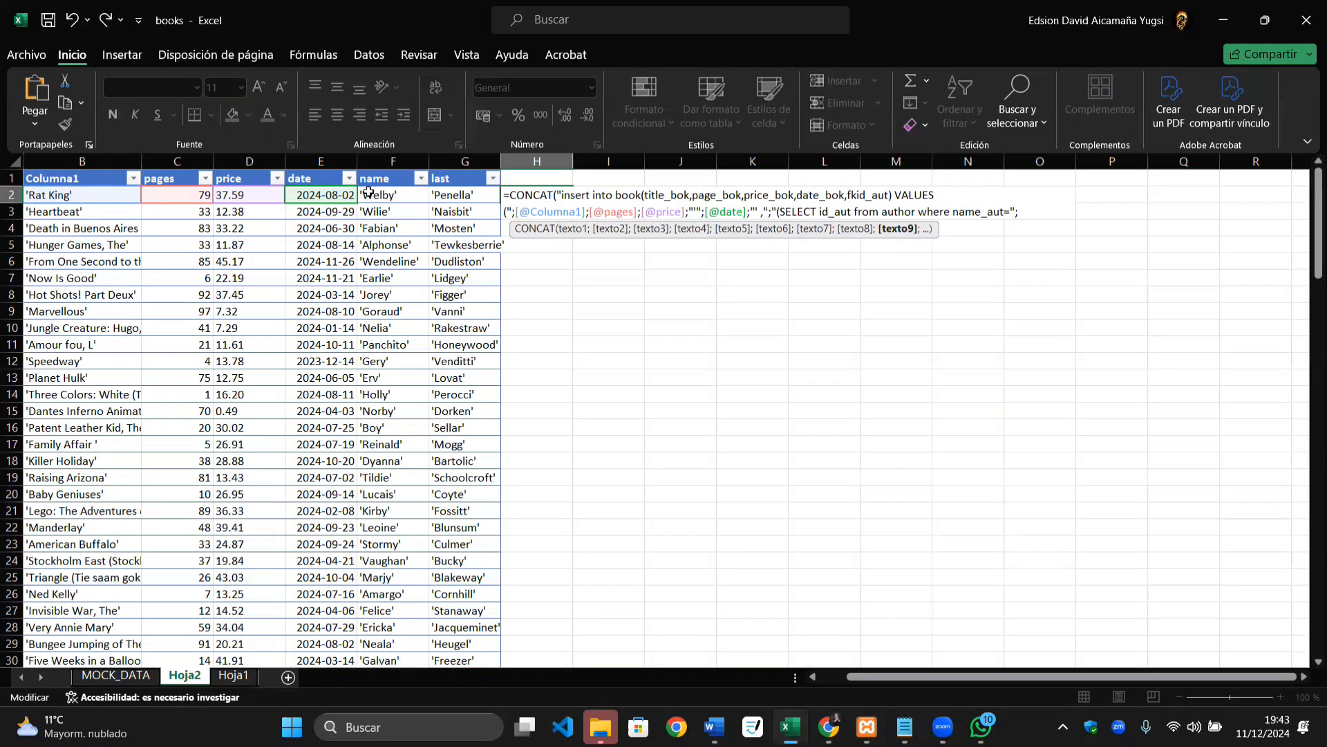
pyautogui.click(393, 195)
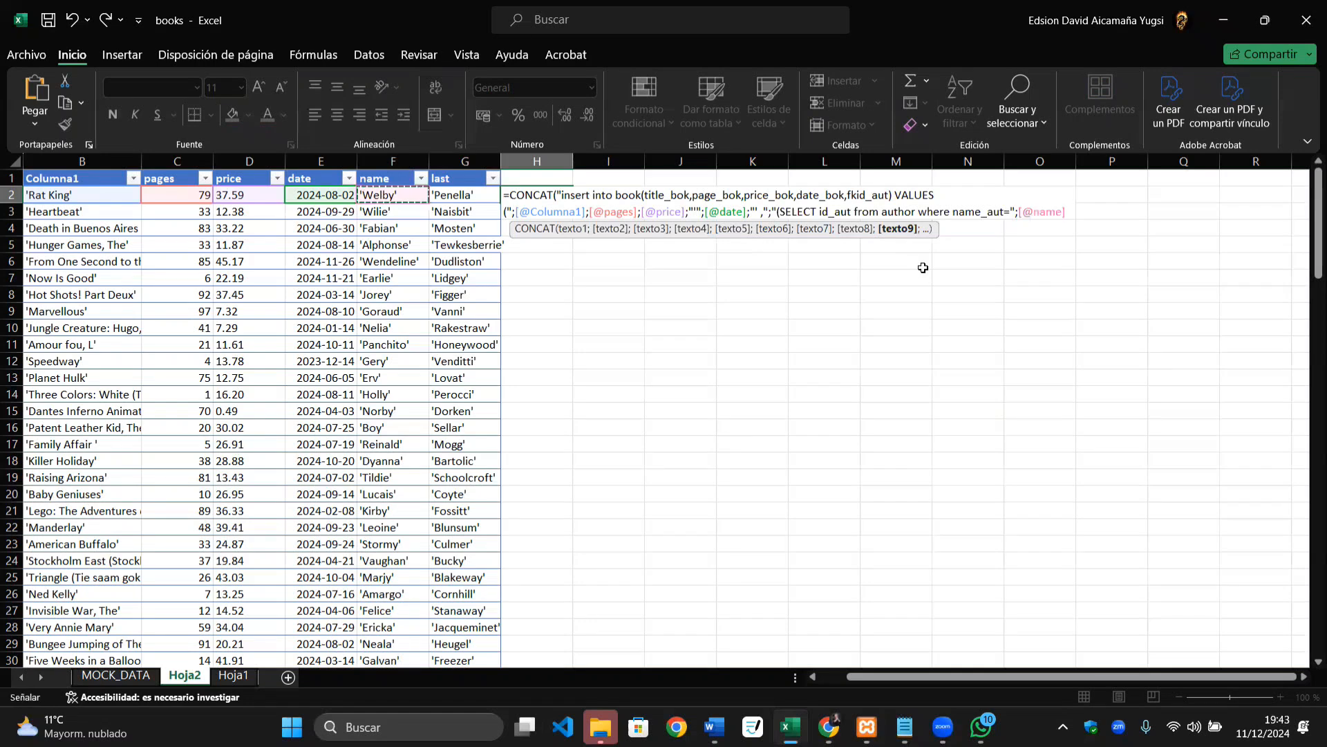
pyautogui.write(';')
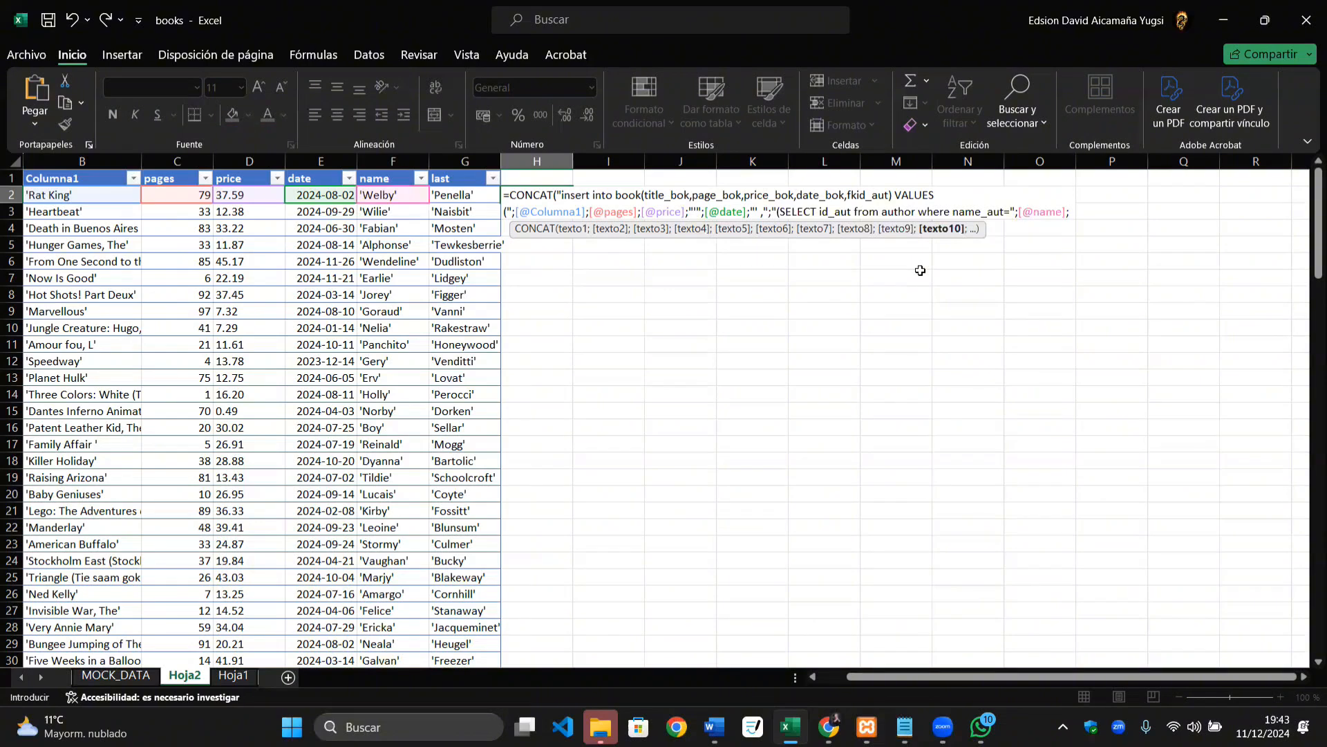
# Step: Append the text "and last_name_aut=" from the phpMyAdmin query as the argument after the name reference
pyautogui.write('"')
pyautogui.hotkey('alt', 'Tab')
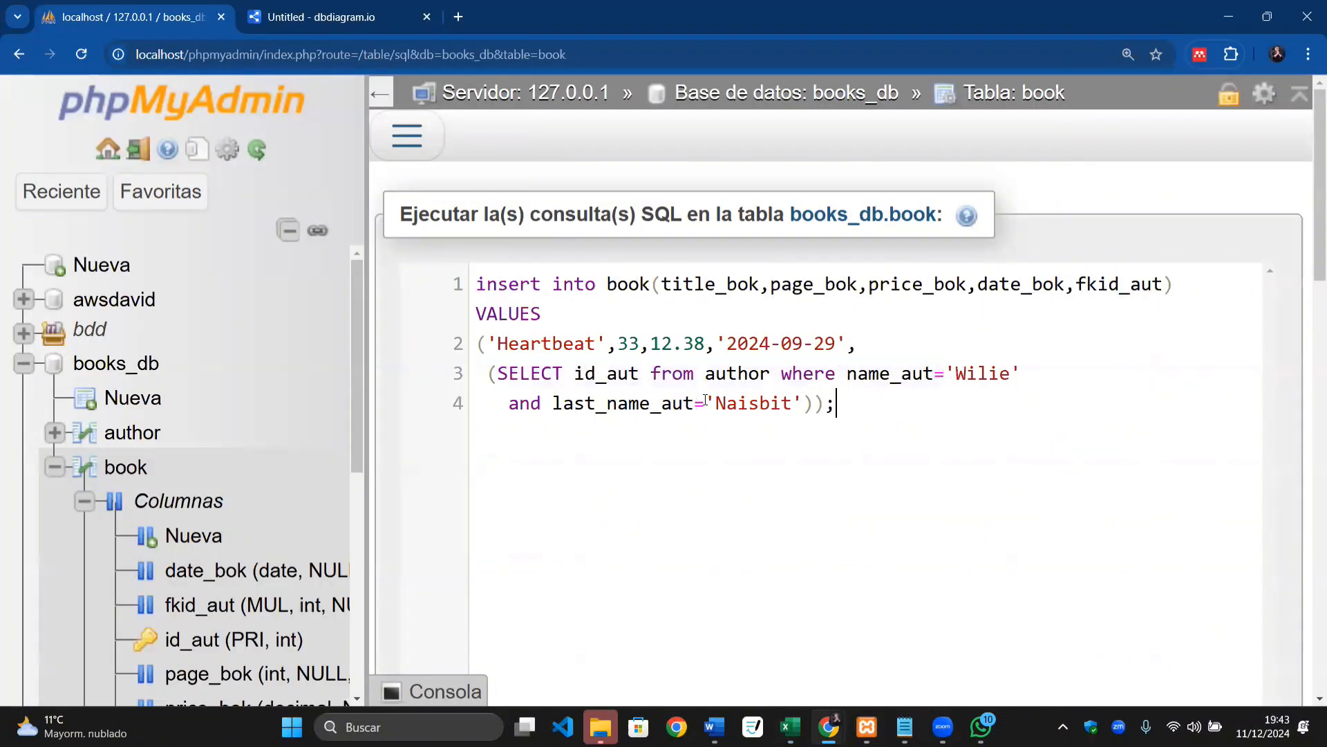
pyautogui.moveTo(709, 403); pyautogui.dragTo(510, 406)
pyautogui.hotkey('ctrl', 'c')
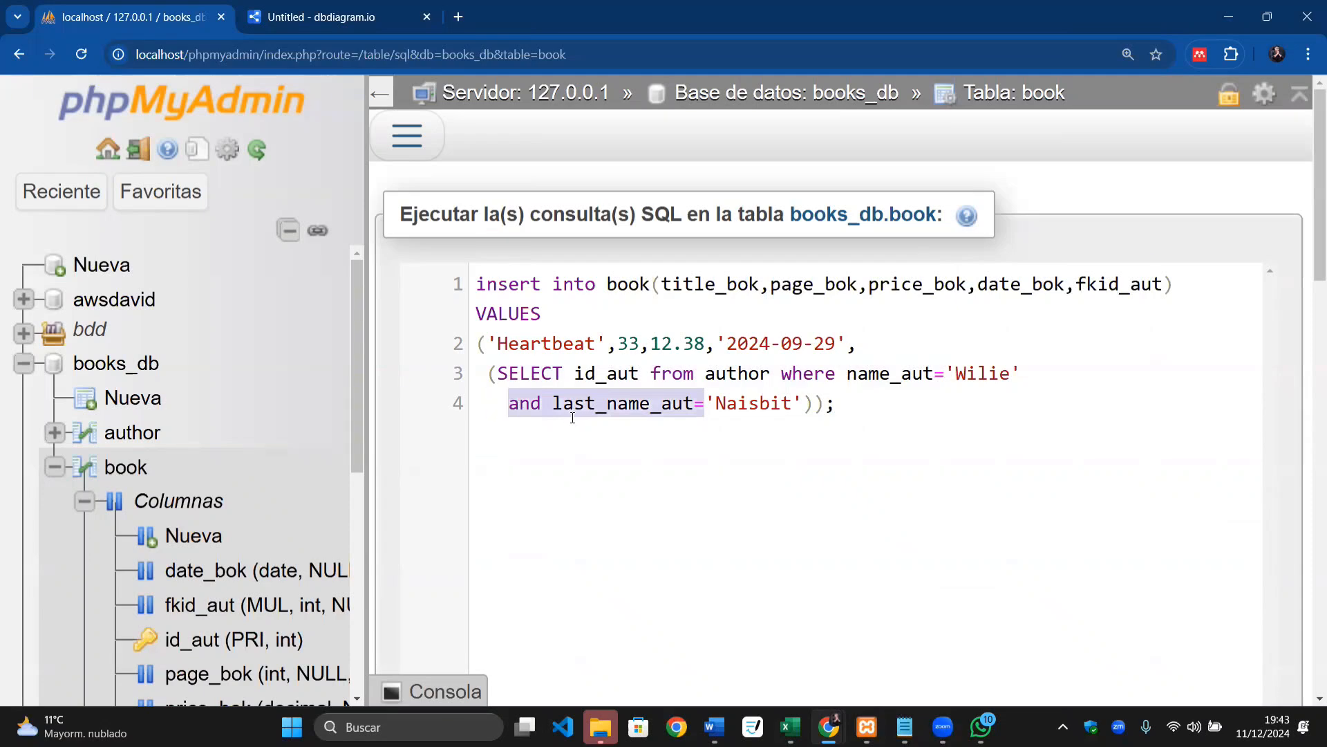
pyautogui.hotkey('alt', 'Tab')
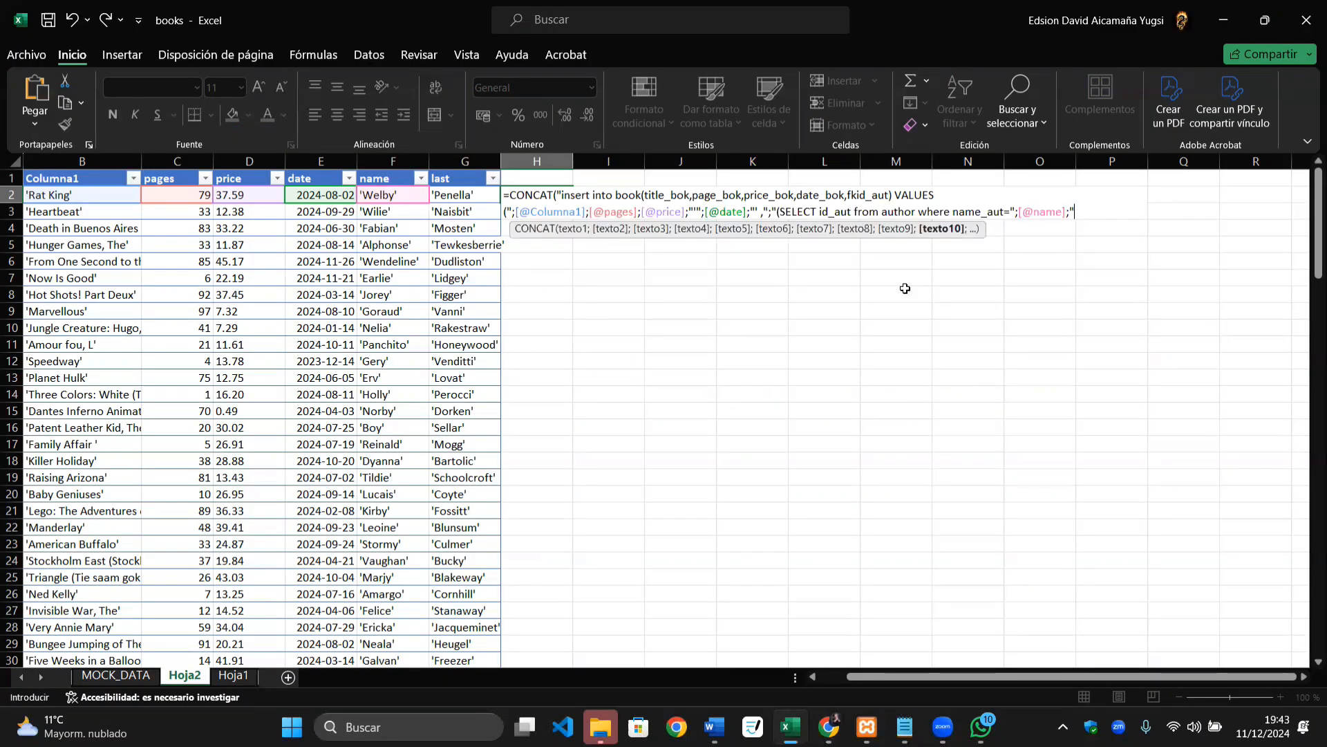
pyautogui.click(1078, 209)
pyautogui.hotkey('ctrl', 'v')
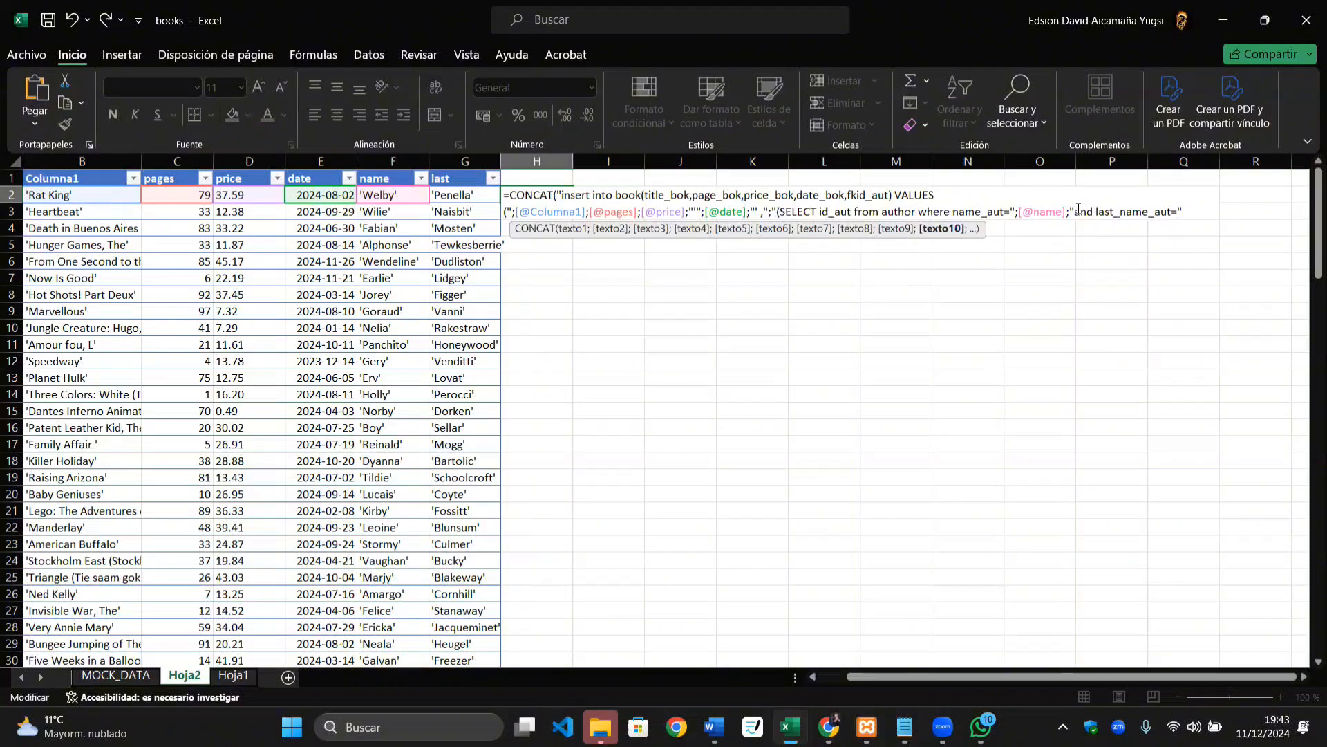
pyautogui.write(';')
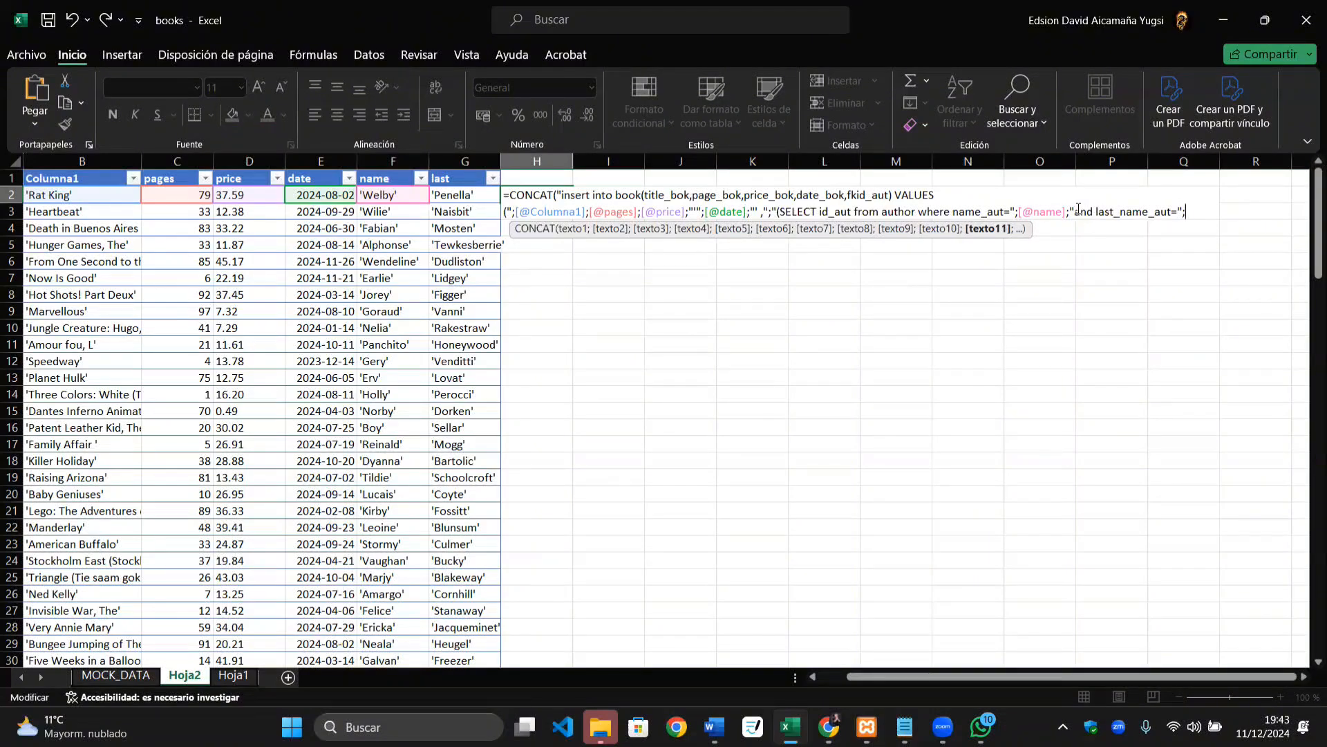
# Step: Append the row's last reference and an empty text argument, and enter the CONCAT formula in H2
pyautogui.hotkey('alt', 'Tab')
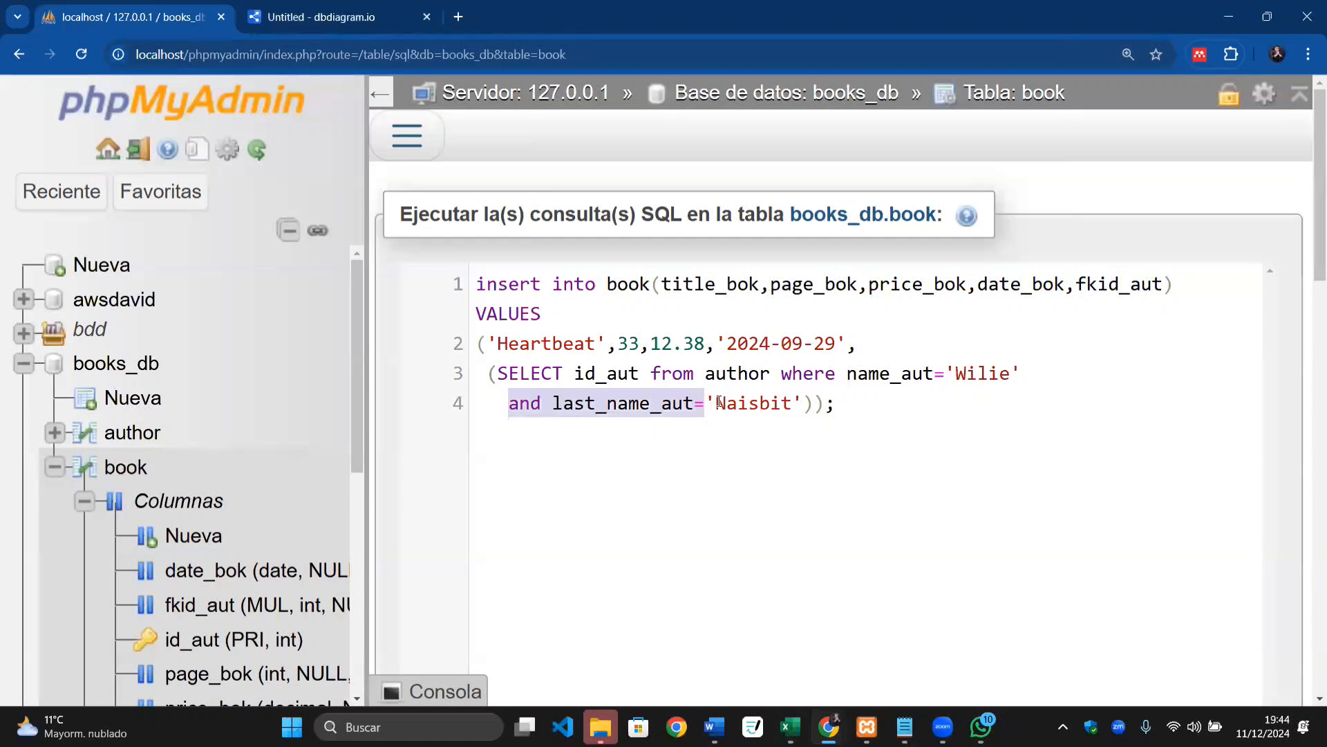
pyautogui.hotkey('alt', 'Tab')
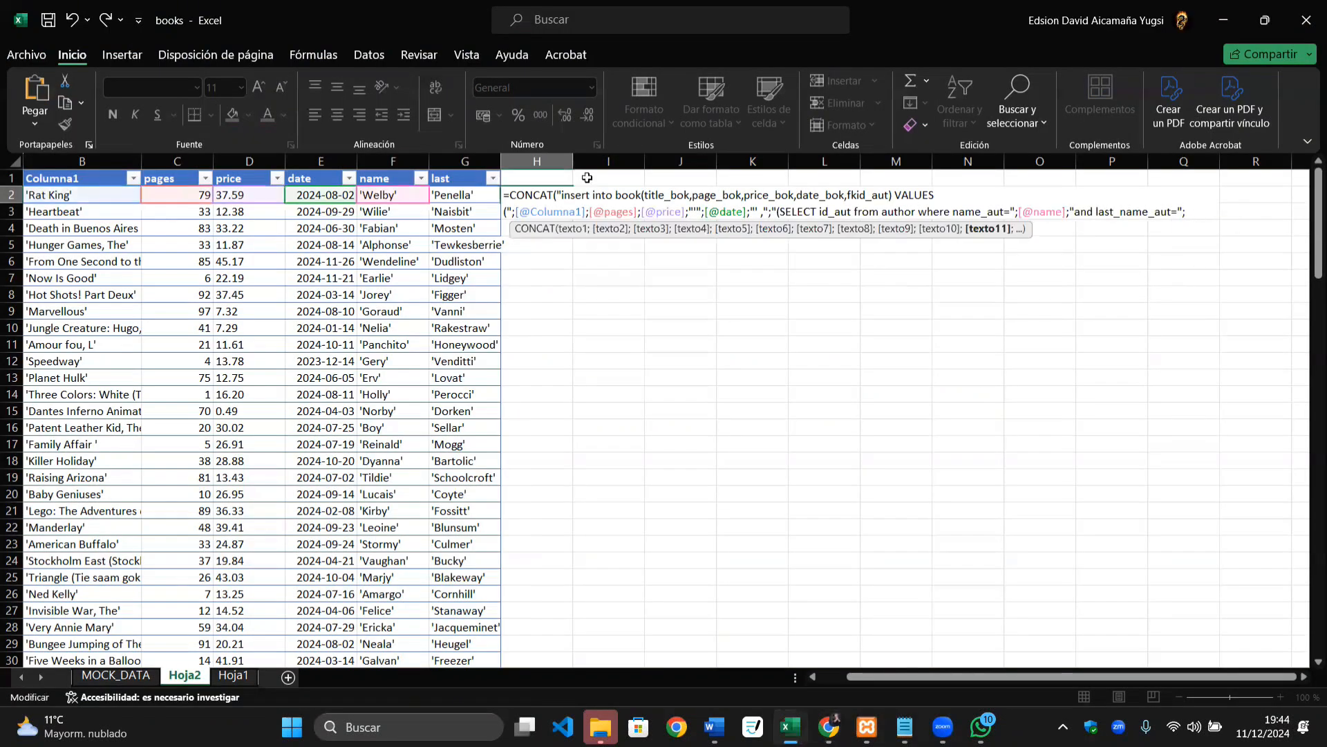
pyautogui.click(466, 197)
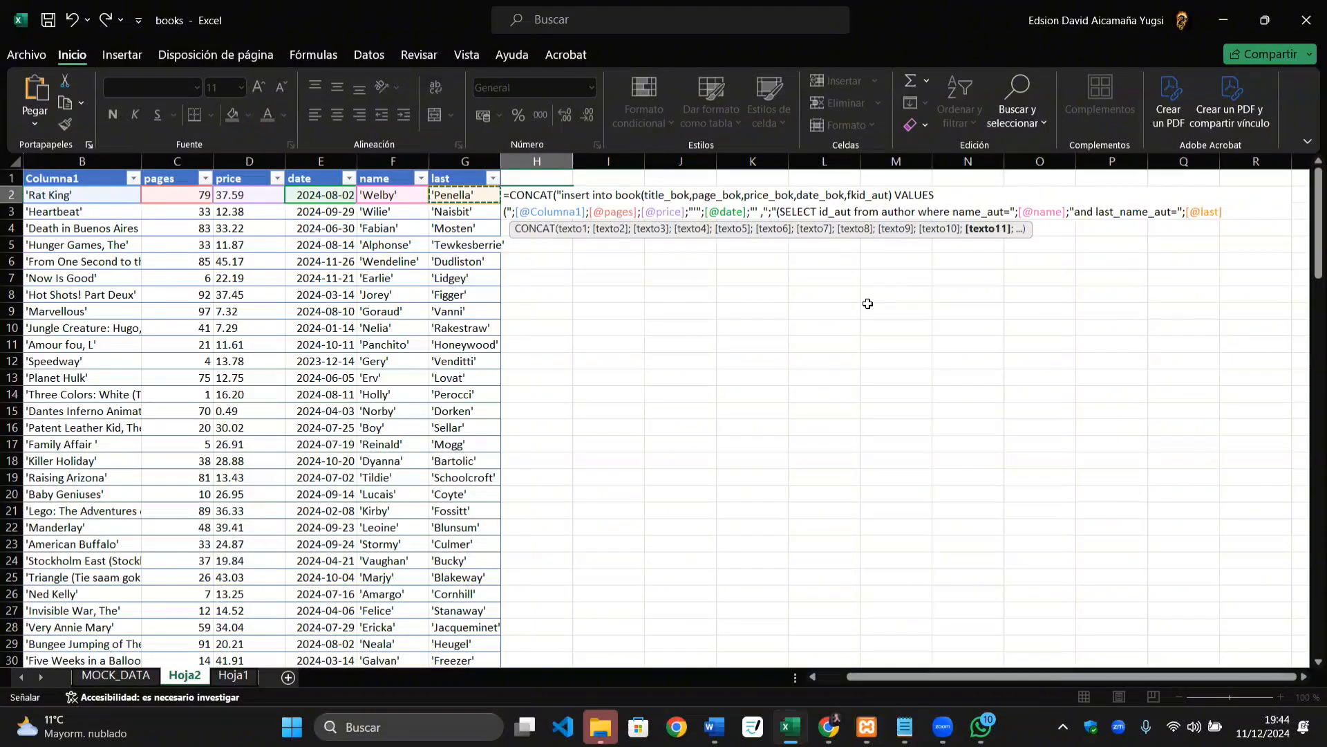
pyautogui.write(';"')
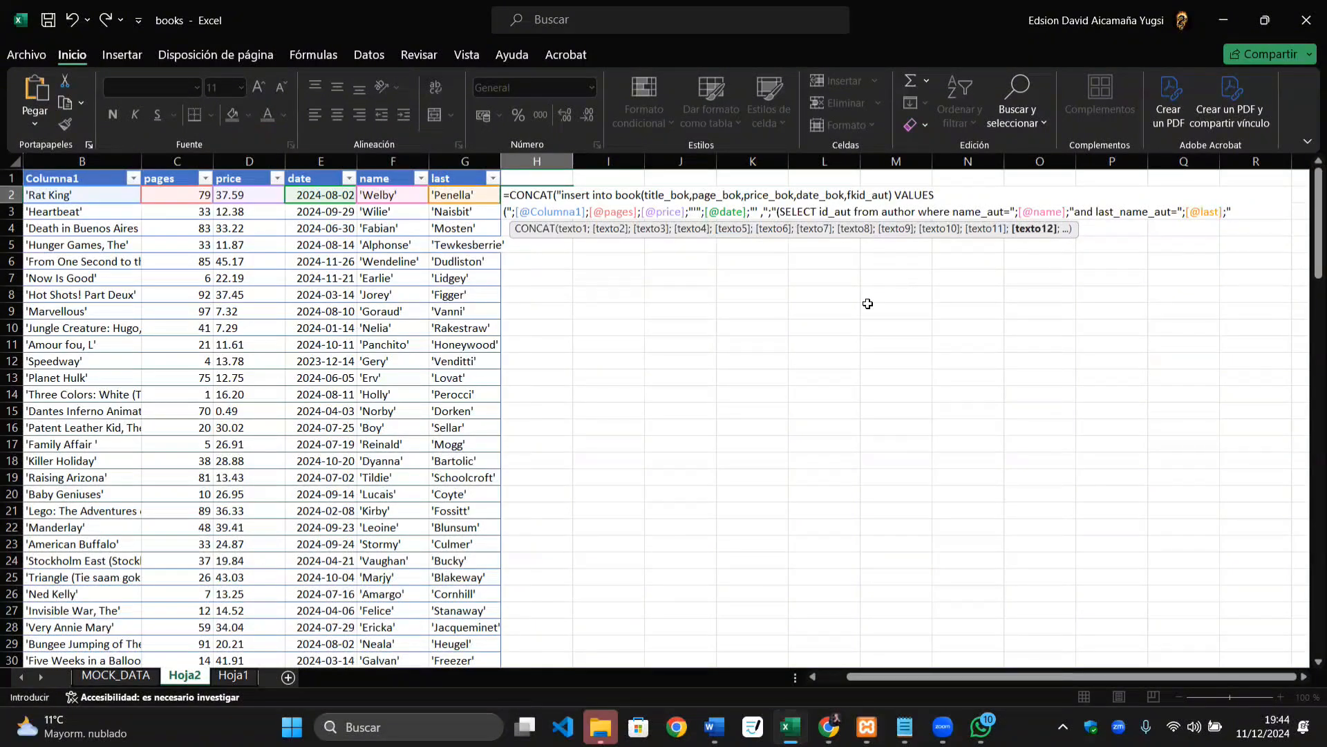
pyautogui.write('"')
pyautogui.press('Left')
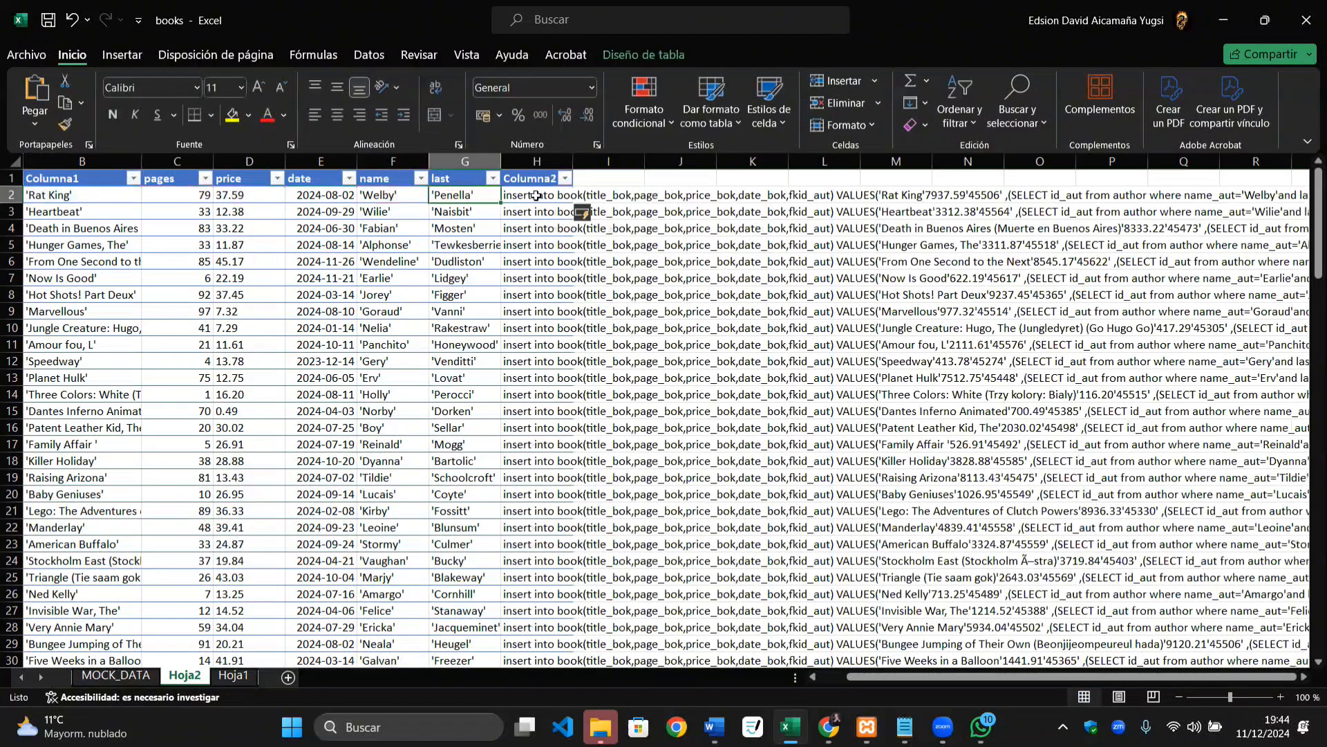
# Step: Fill the last text argument of the CONCAT formula in H2 with the closing "));" from the phpMyAdmin query and enter the formula
pyautogui.press('Right')
pyautogui.press('F2')
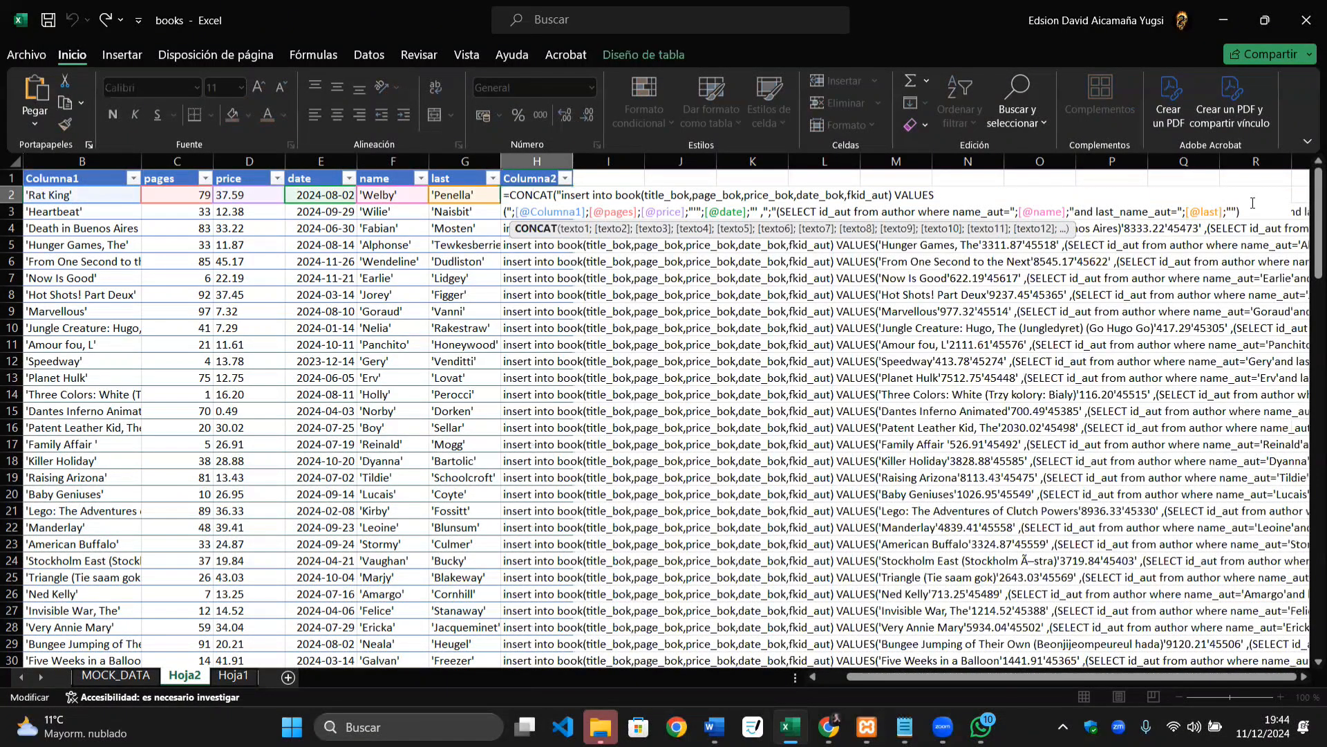
pyautogui.press('Left')
pyautogui.press('Left')
pyautogui.hotkey('alt', 'Tab')
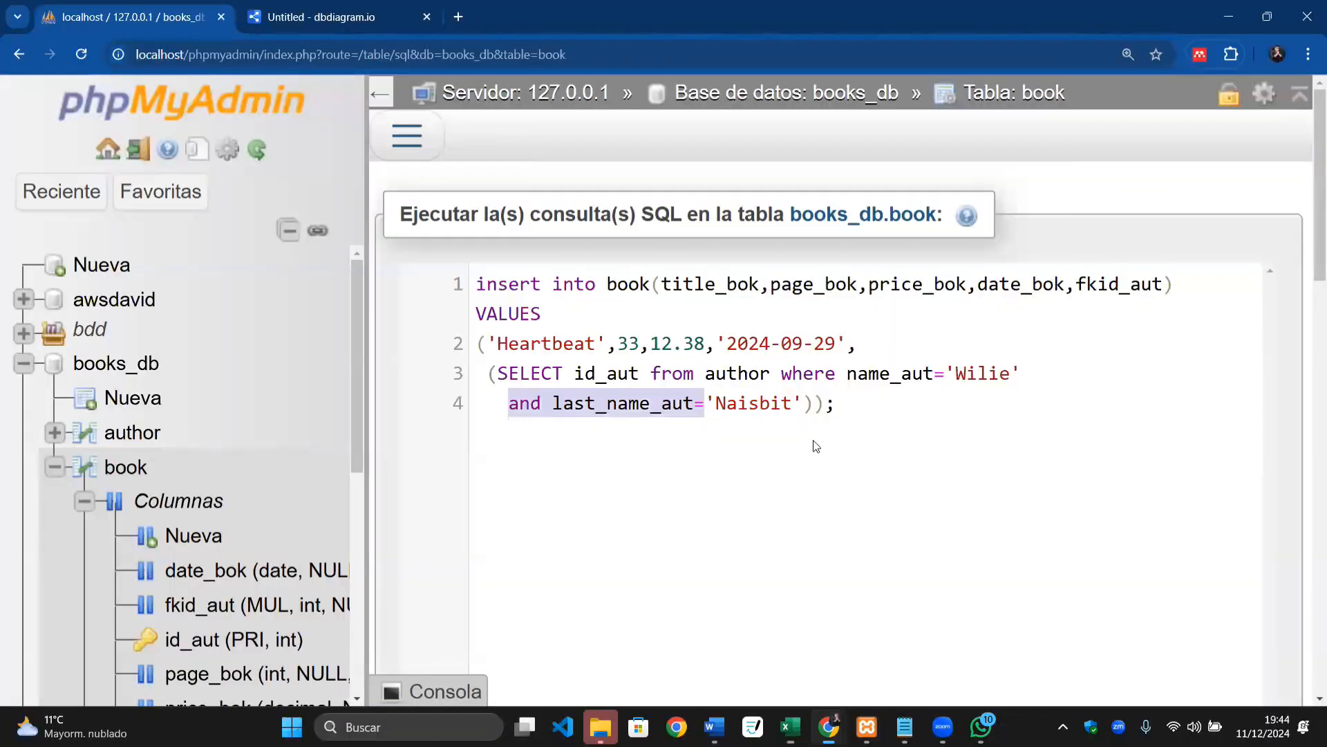
pyautogui.click(860, 400)
pyautogui.moveTo(827, 401); pyautogui.dragTo(807, 402)
pyautogui.hotkey('ctrl', 'c')
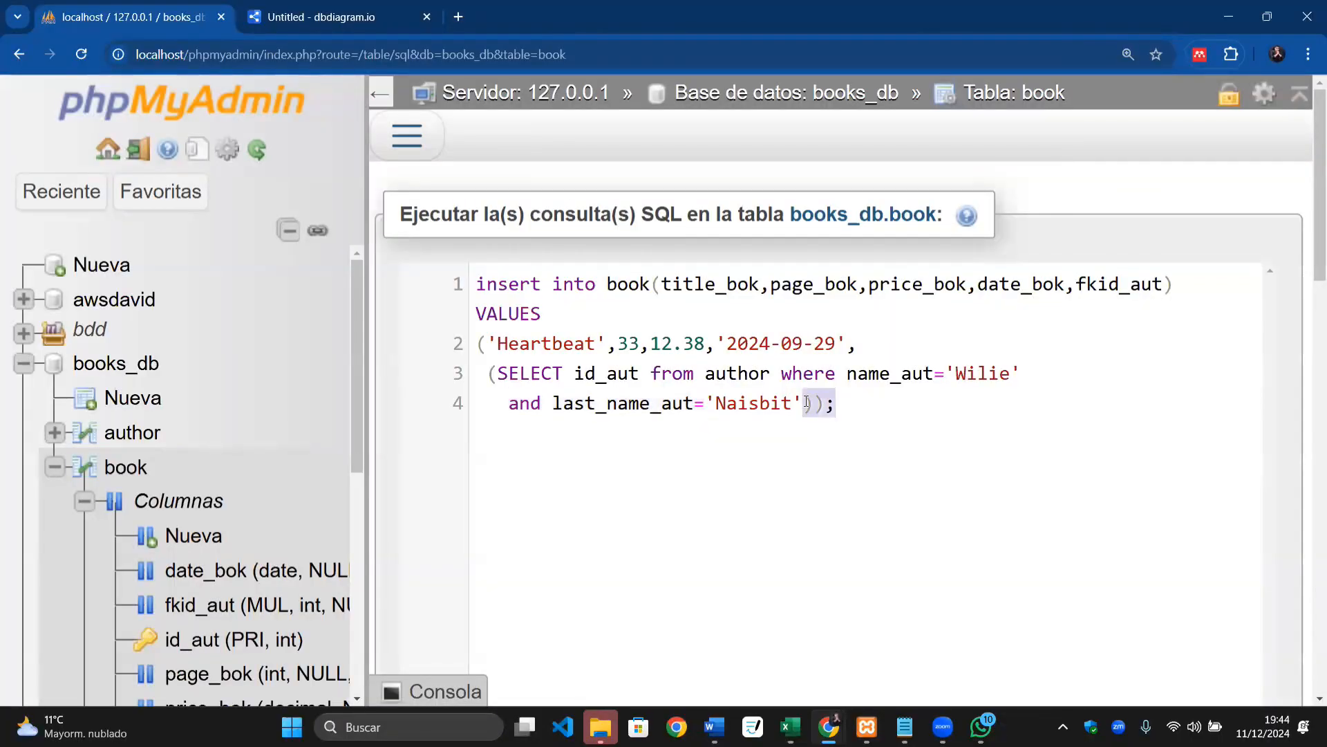
pyautogui.hotkey('alt', 'Tab')
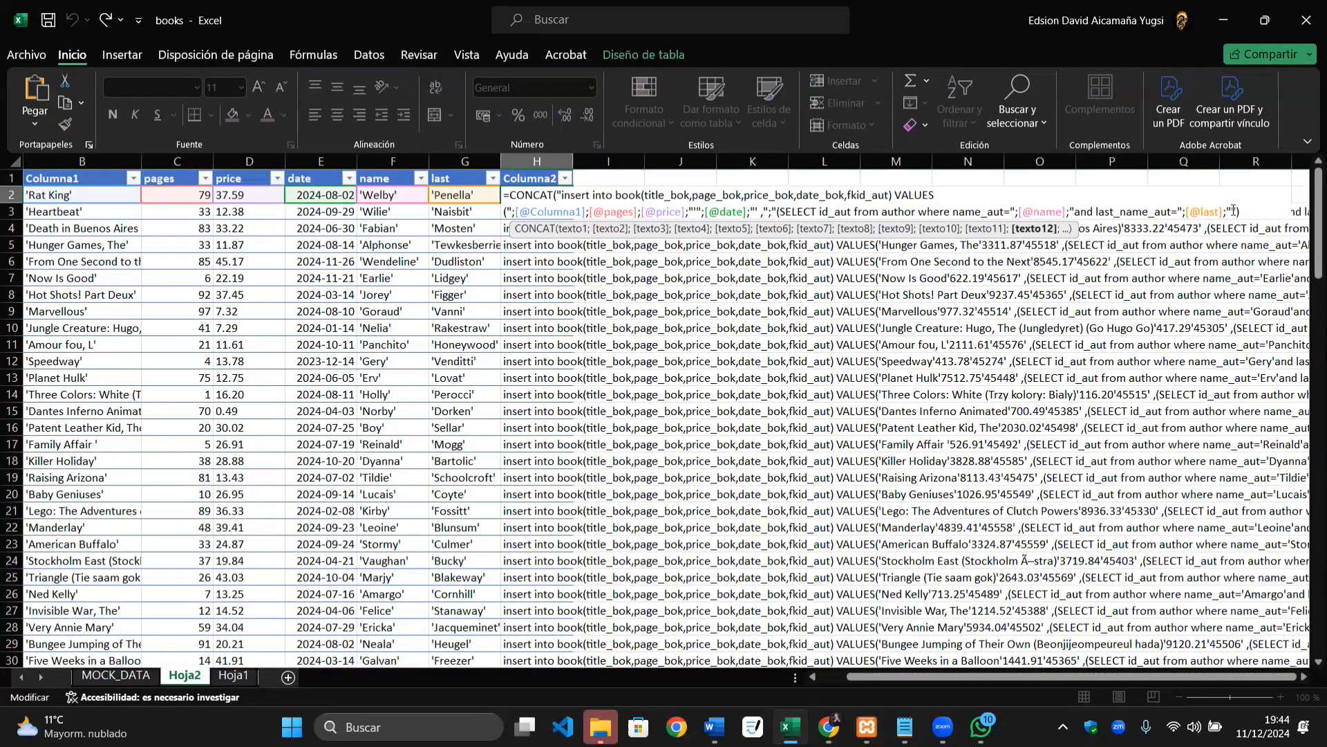
pyautogui.hotkey('ctrl', 'v')
pyautogui.write(';')
pyautogui.press('Return')
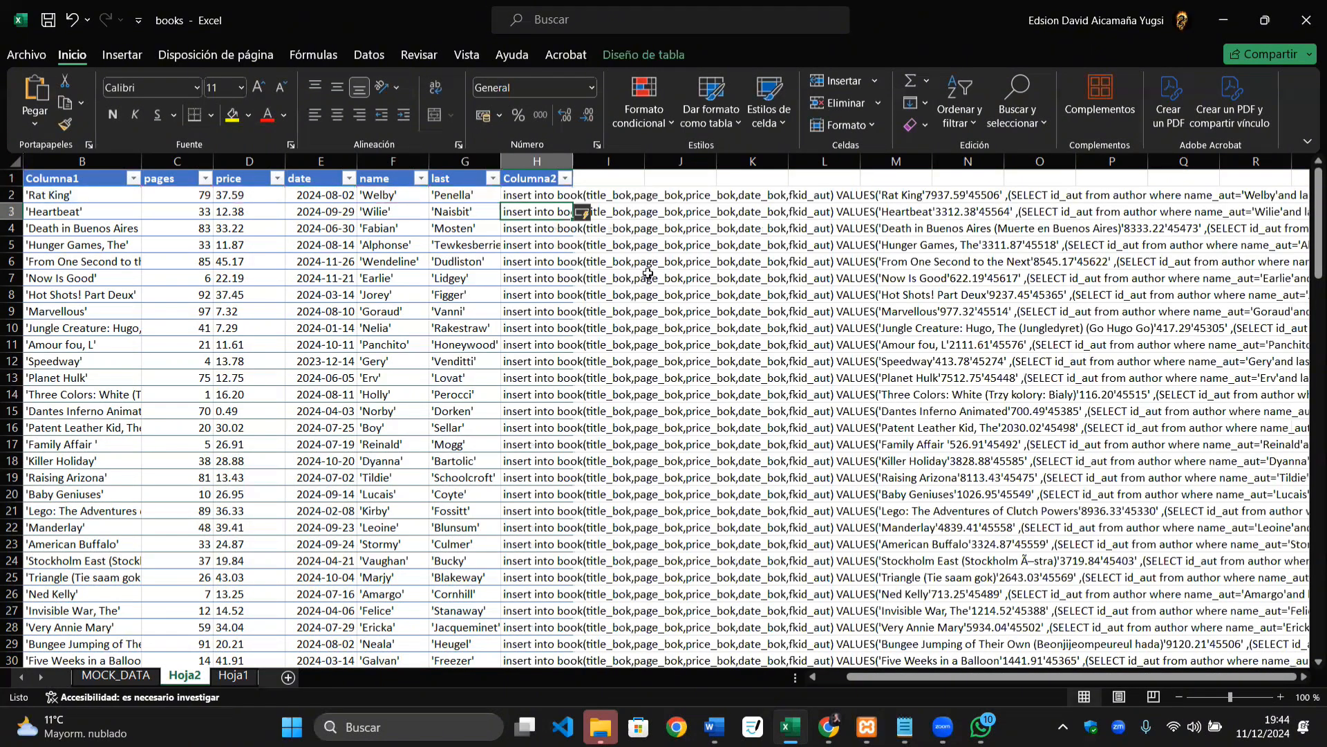
# Step: Copy the generated INSERT statements in Columna2 from H4 down to the table's last row
pyautogui.click(815, 305)
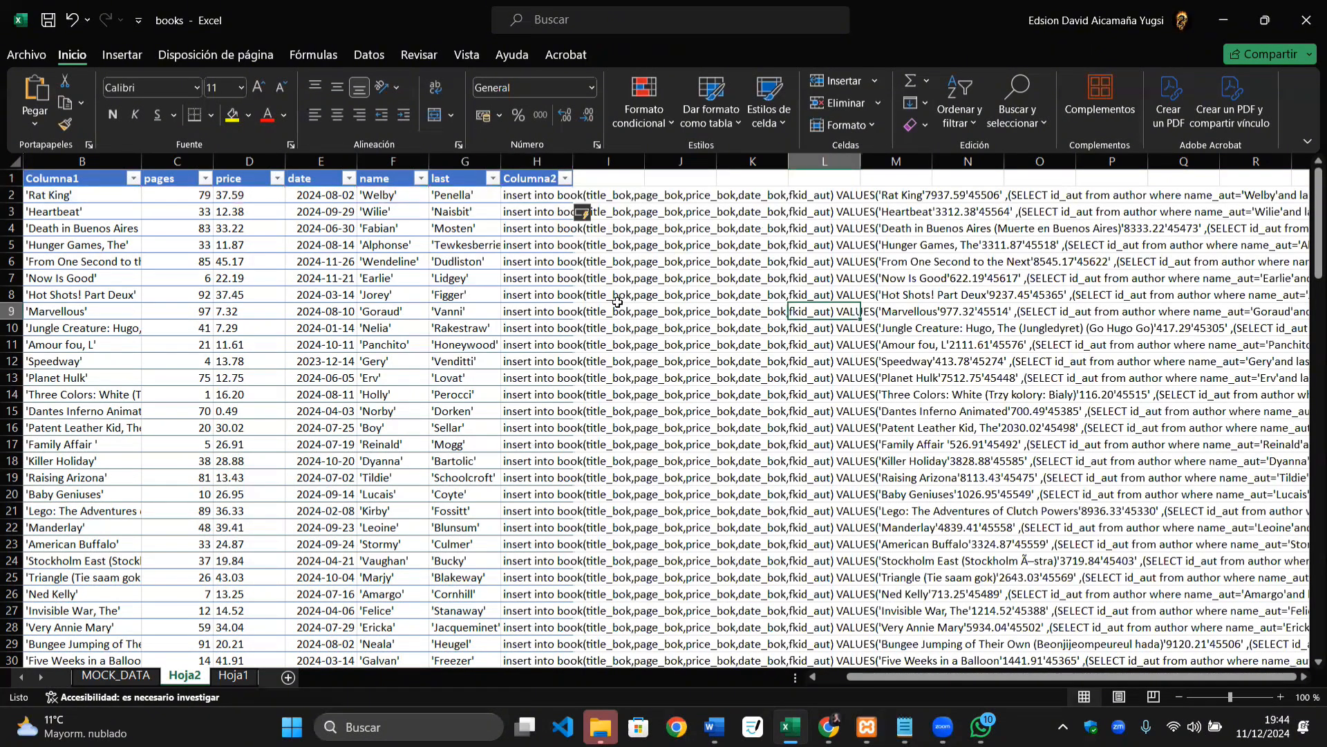
pyautogui.click(689, 278)
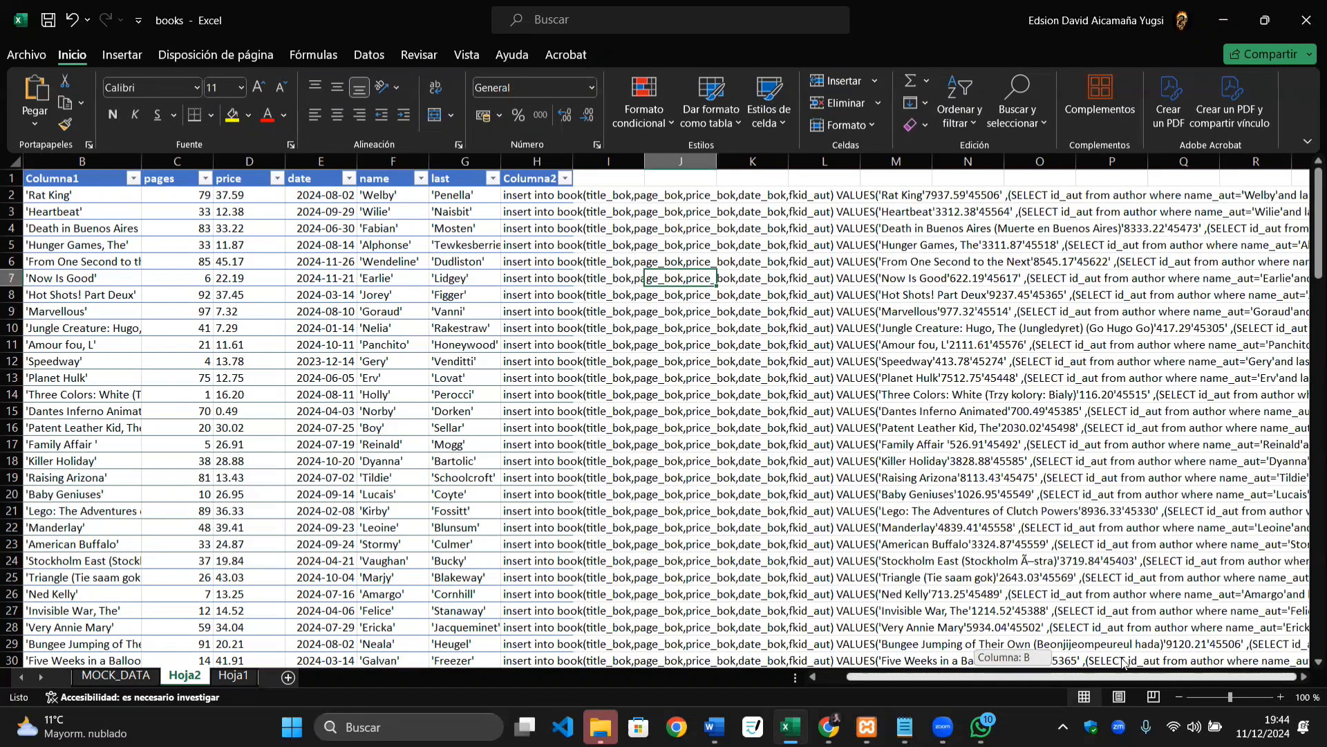
pyautogui.scroll(-9, 767, 411)
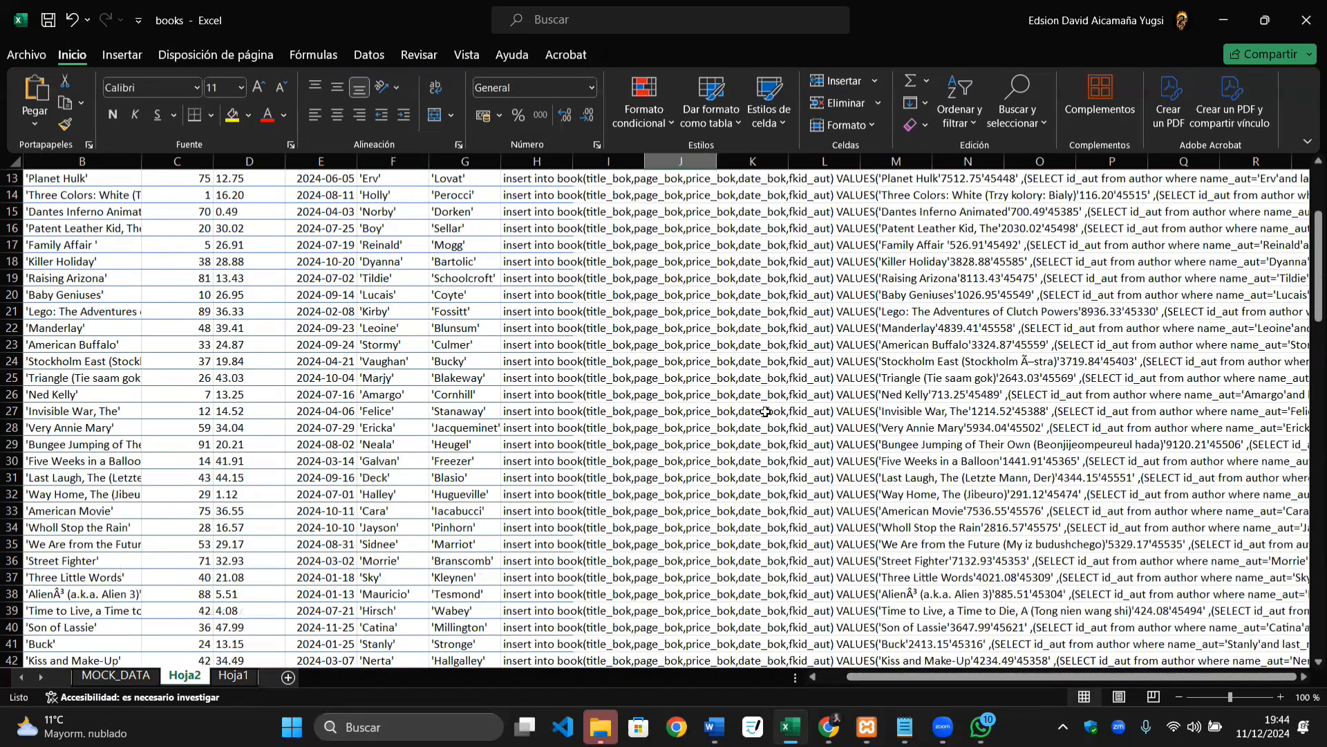
pyautogui.scroll(9, 735, 413)
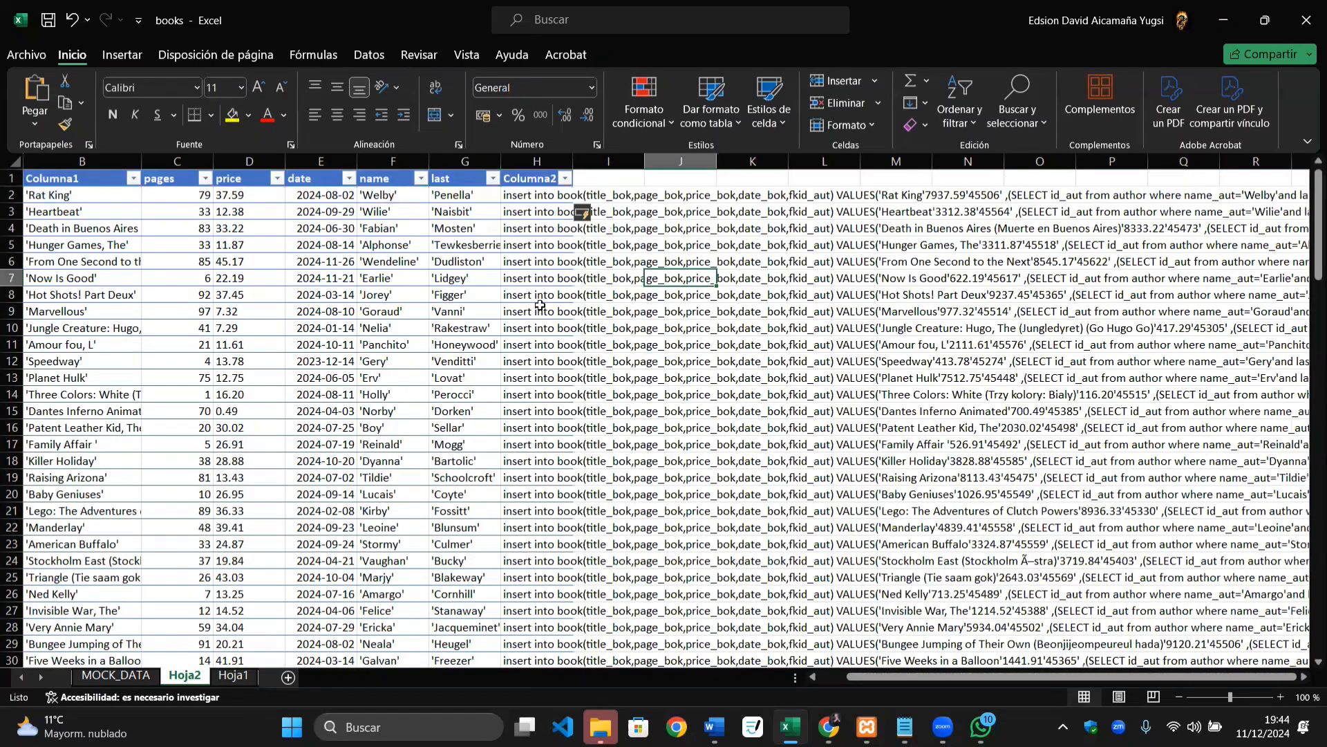
pyautogui.click(527, 230)
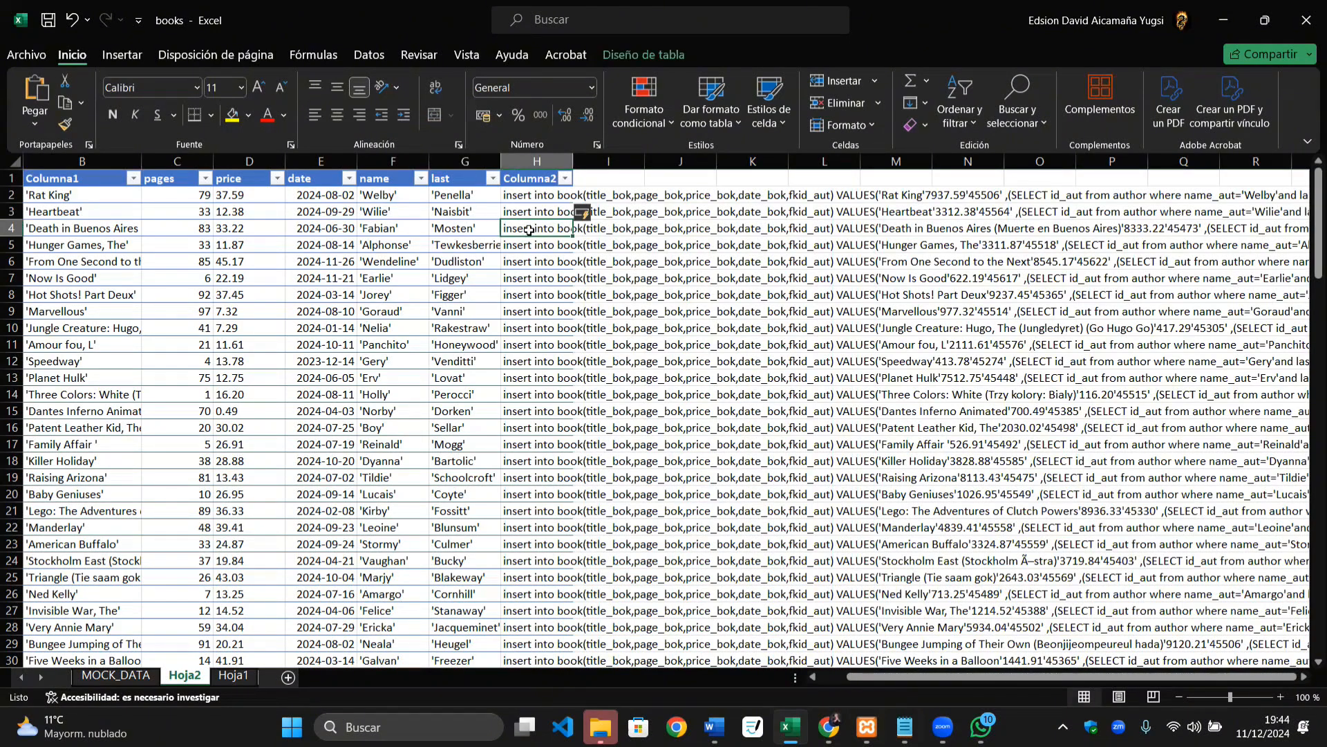
pyautogui.click(523, 198)
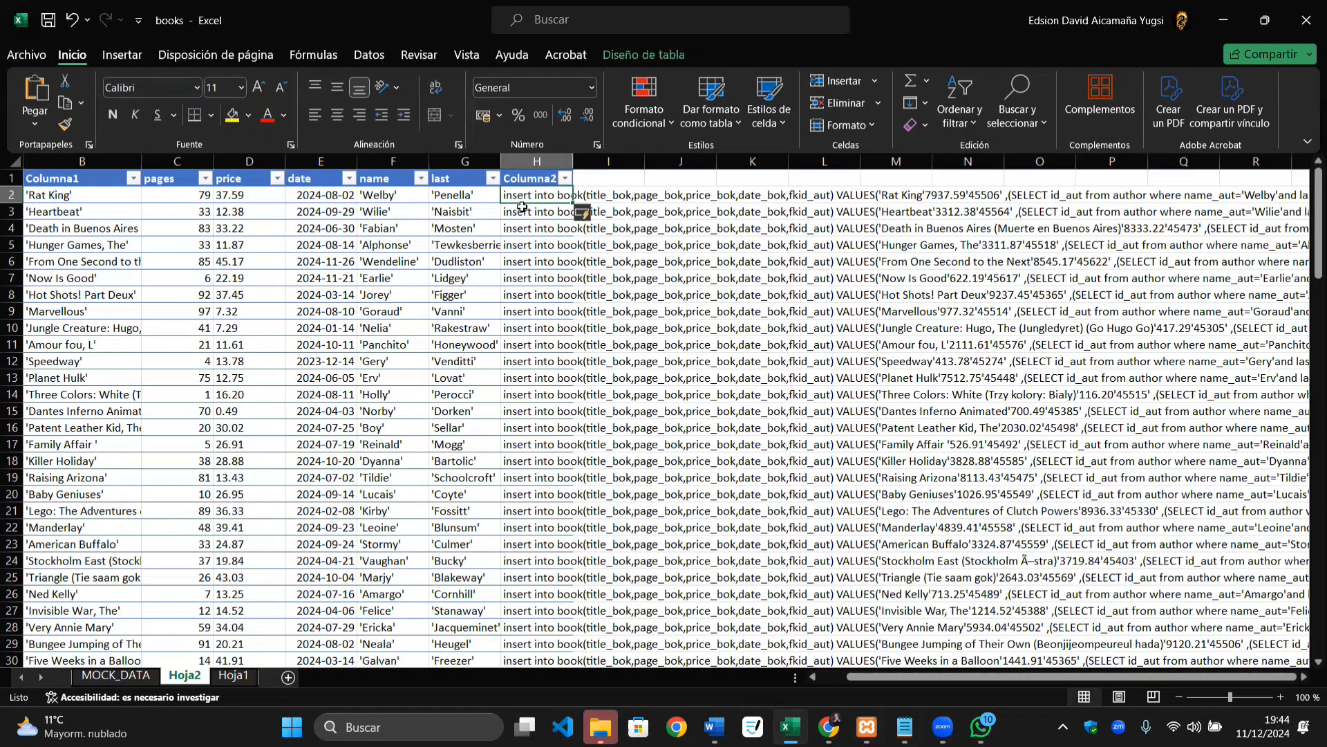
pyautogui.click(522, 206)
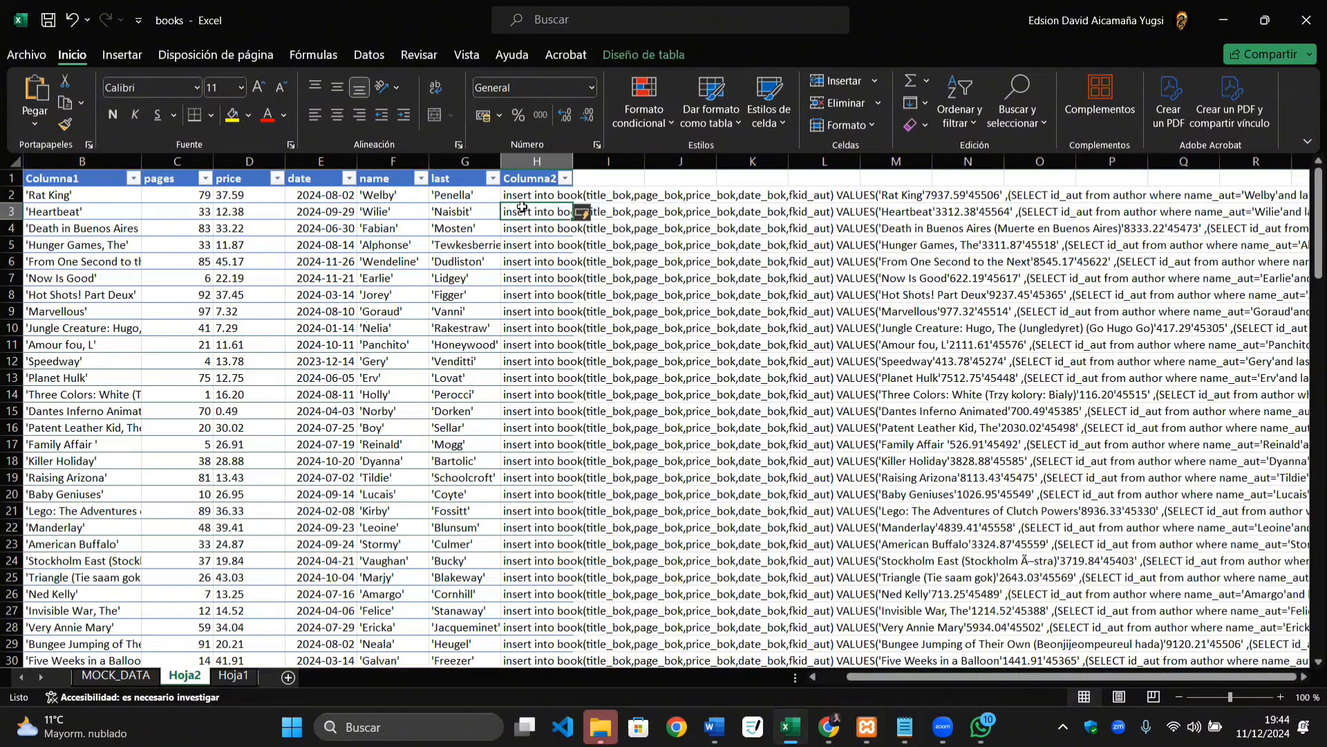
pyautogui.click(531, 230)
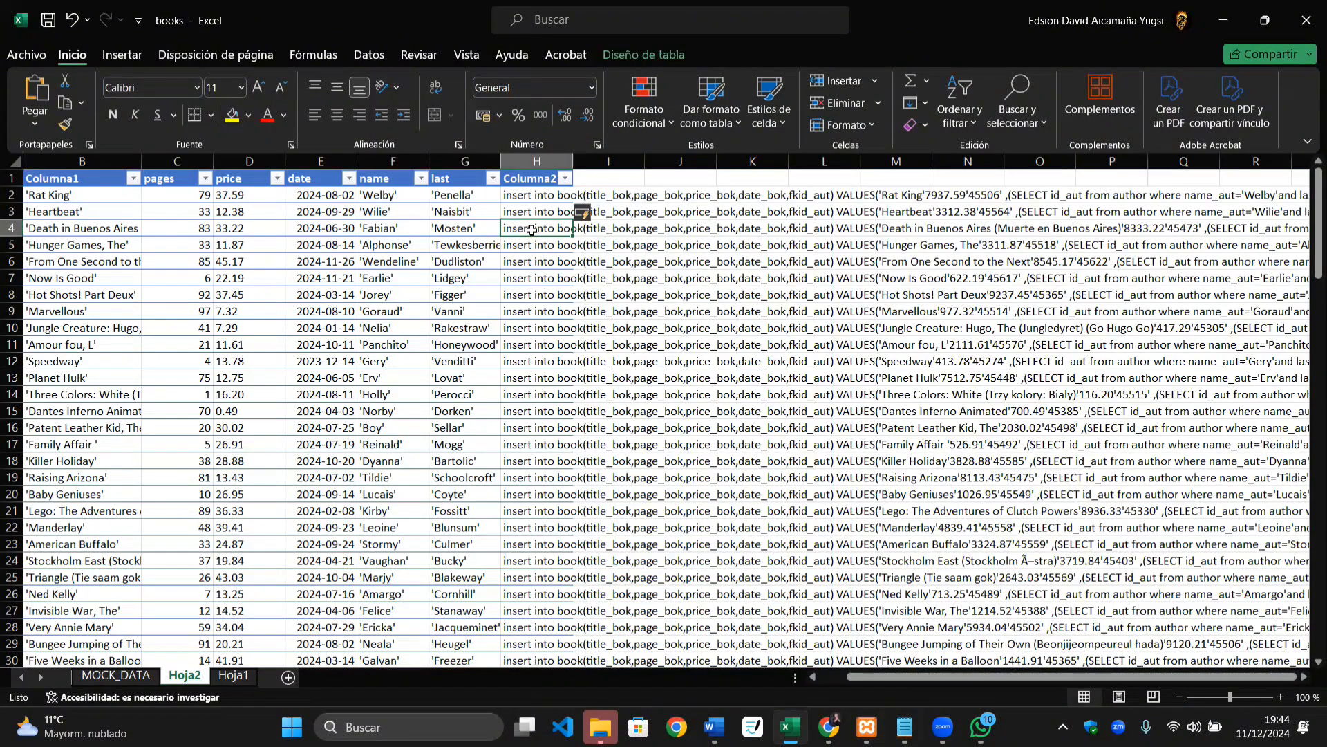
pyautogui.hotkey('ctrl', 'shift', 'Down')
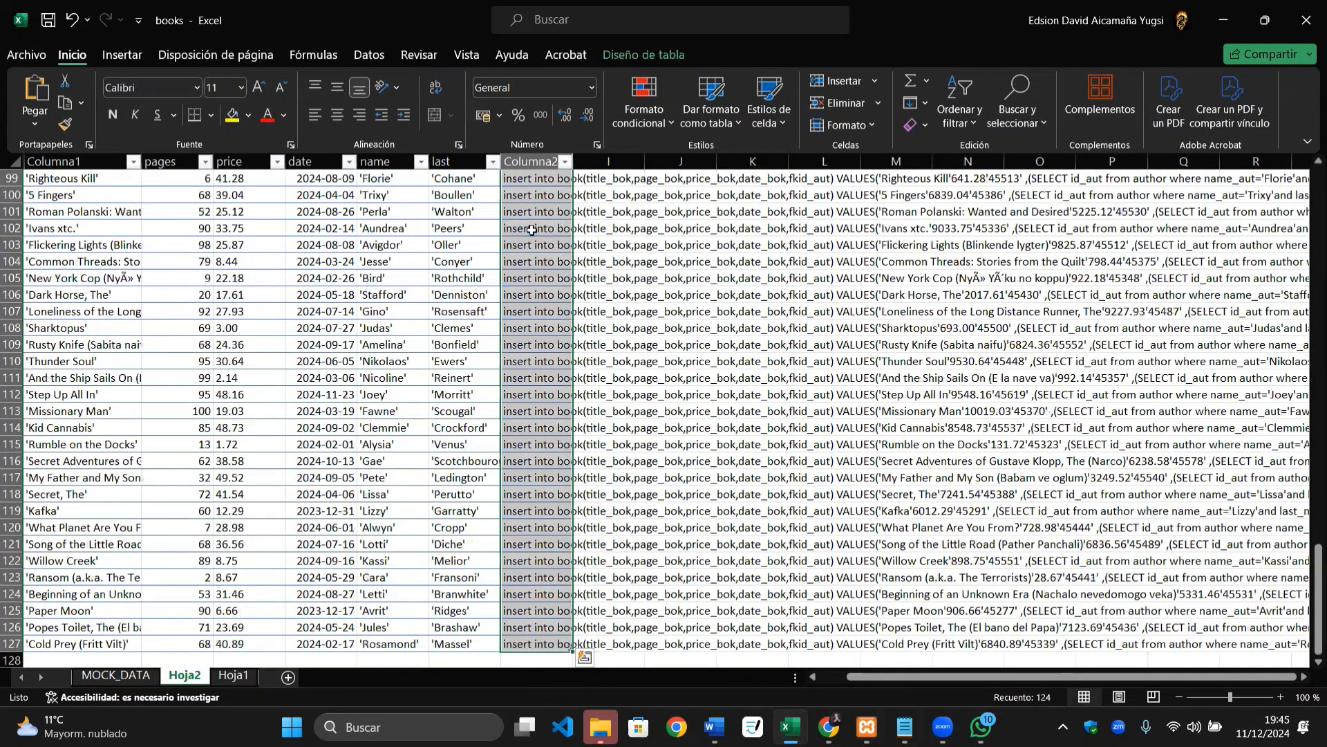
pyautogui.hotkey('ctrl', 'c')
# Step: Replace the sample query in the phpMyAdmin SQL editor with the INSERT statements copied from Excel
pyautogui.hotkey('alt', 'Tab')
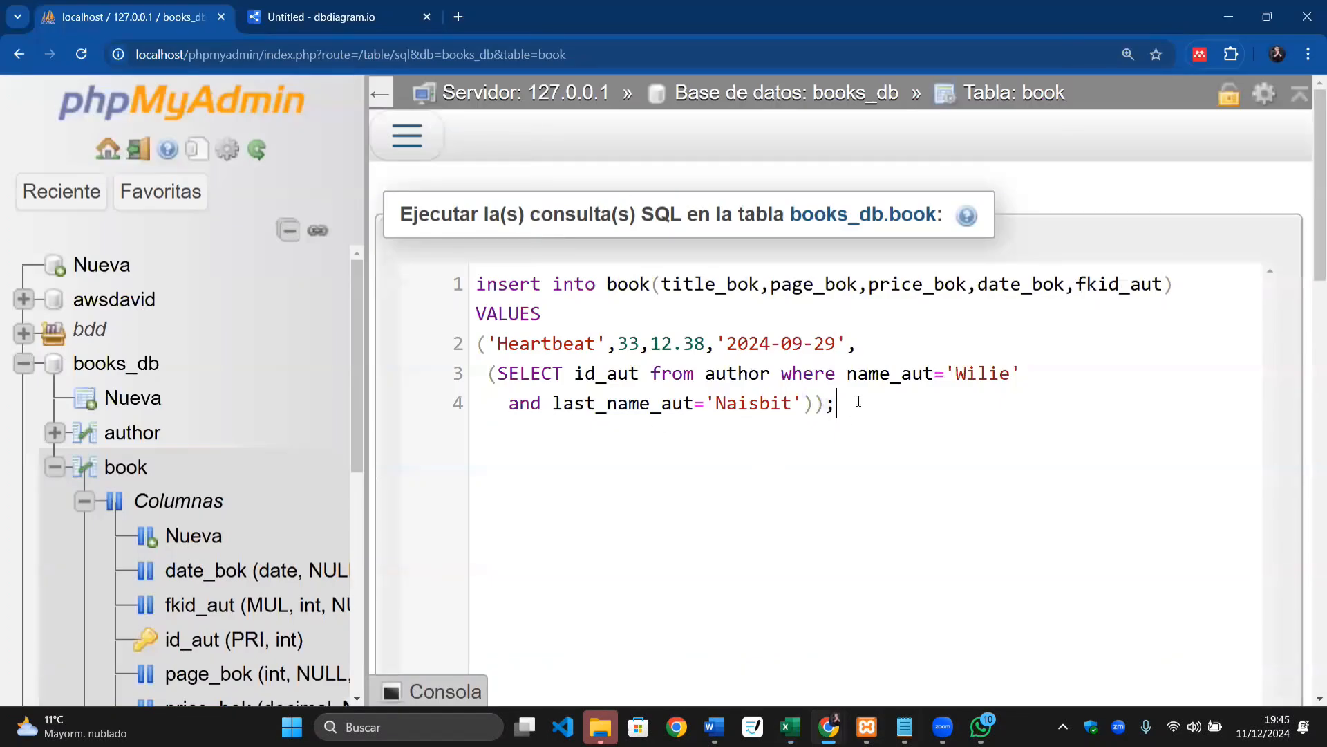
pyautogui.moveTo(858, 402); pyautogui.dragTo(468, 284)
pyautogui.press('BackSpace')
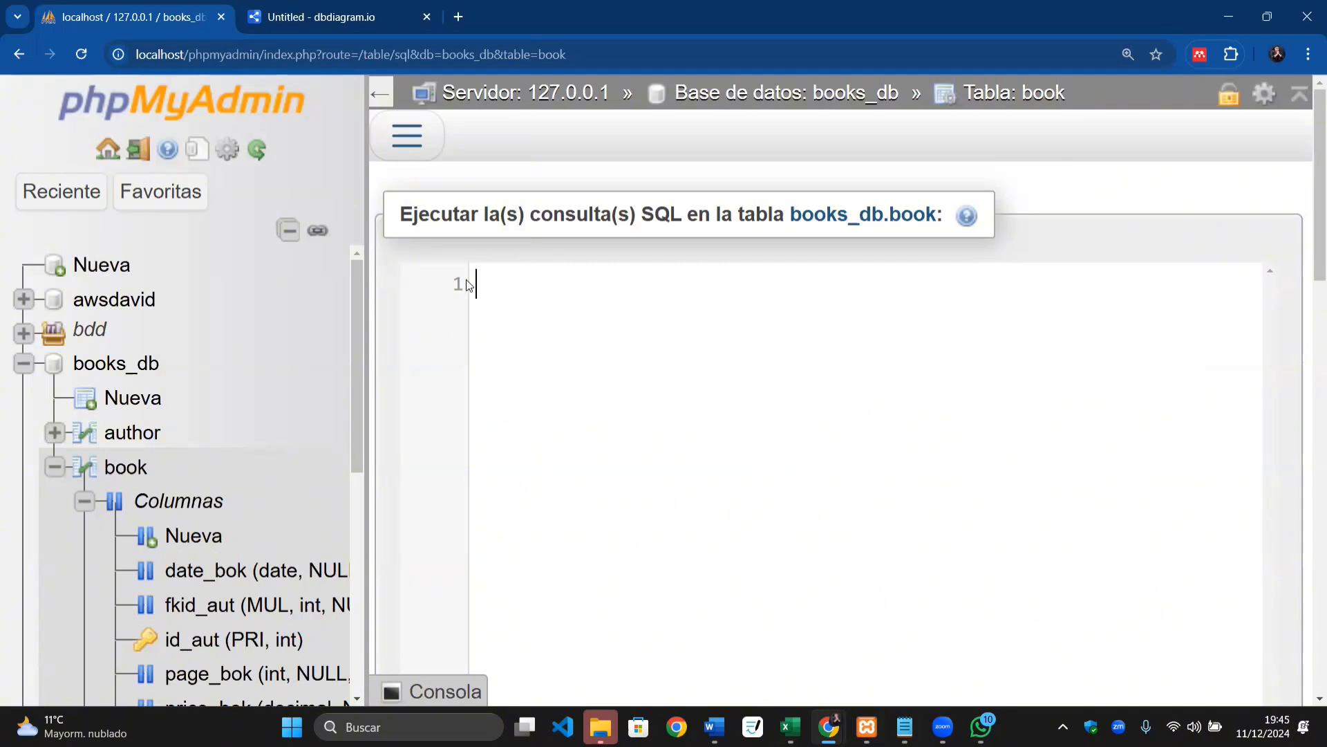
pyautogui.hotkey('ctrl', 'v')
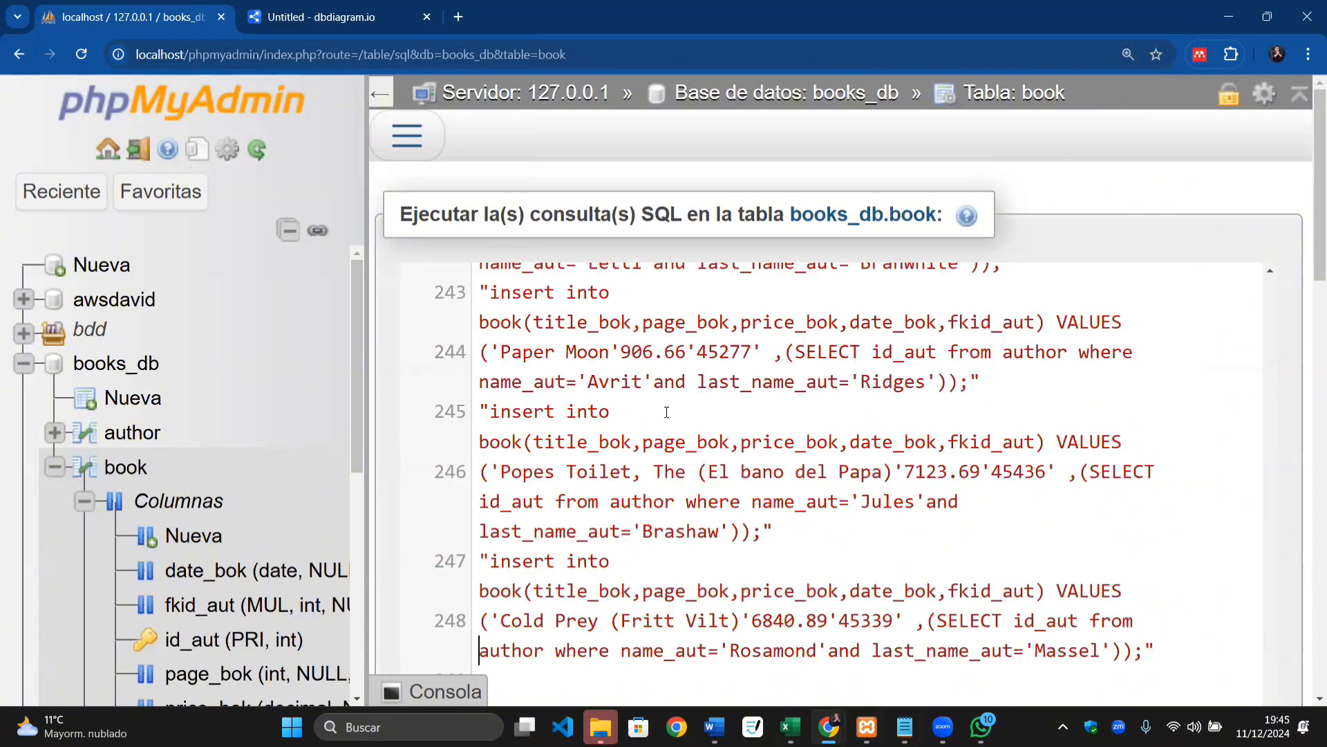
pyautogui.moveTo(494, 397); pyautogui.dragTo(476, 403)
# Step: Switch to Notepad, replace the insert document's text with the copied statements, and remove every double quotation mark from it
pyautogui.click(904, 727)
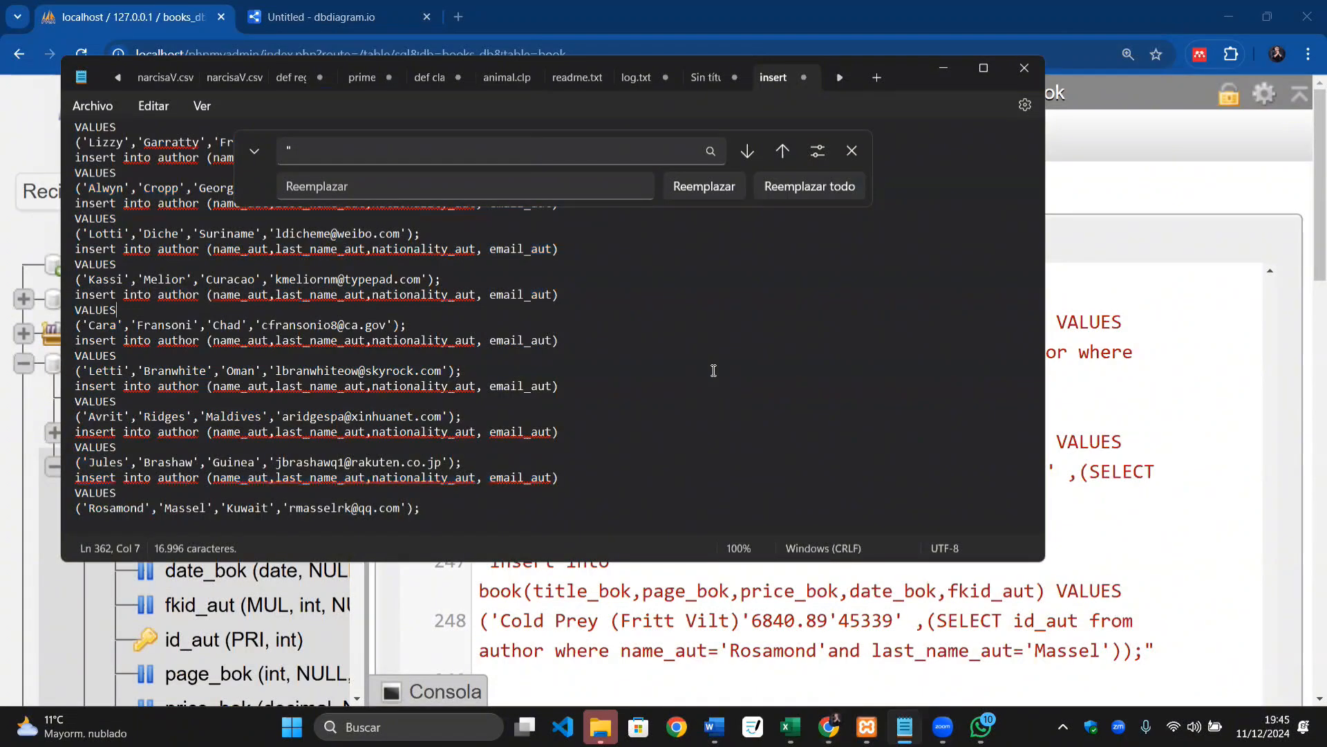
pyautogui.hotkey('ctrl', 'o')
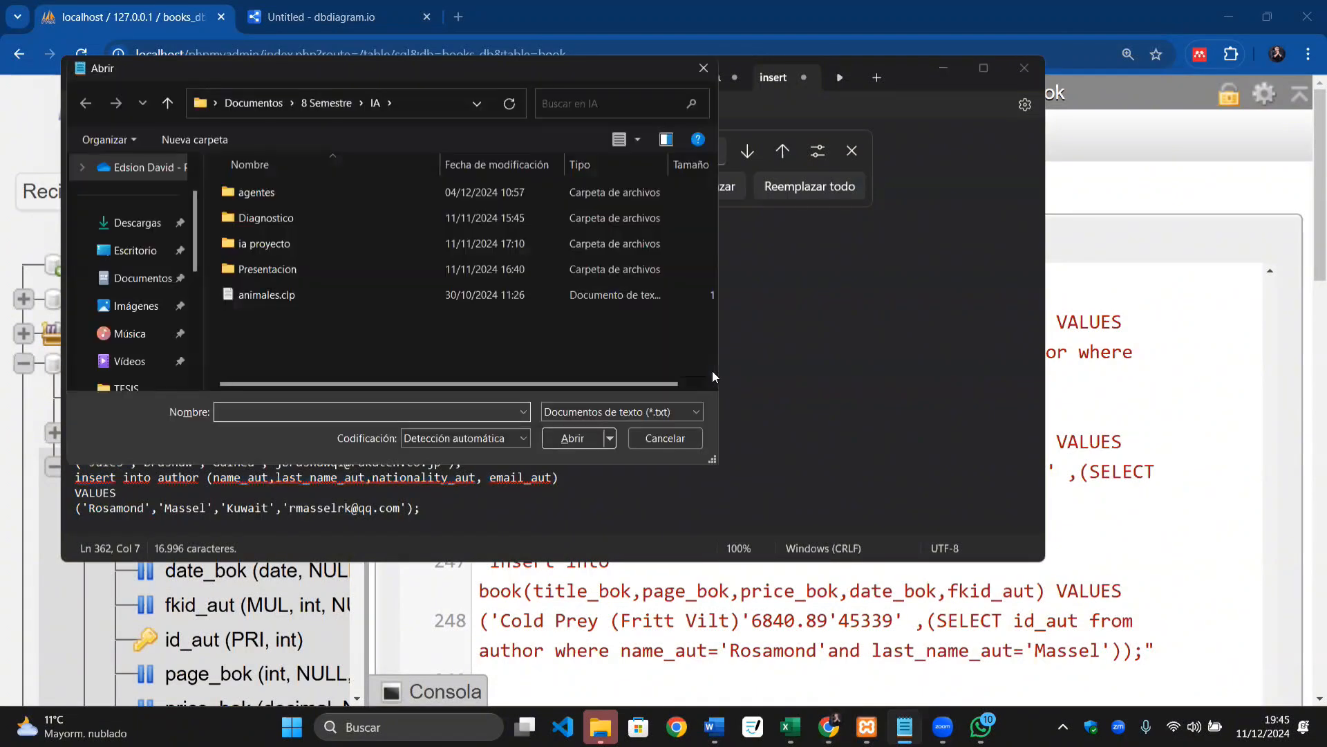
pyautogui.press('Escape')
pyautogui.hotkey('ctrl', 'a')
pyautogui.press('Delete')
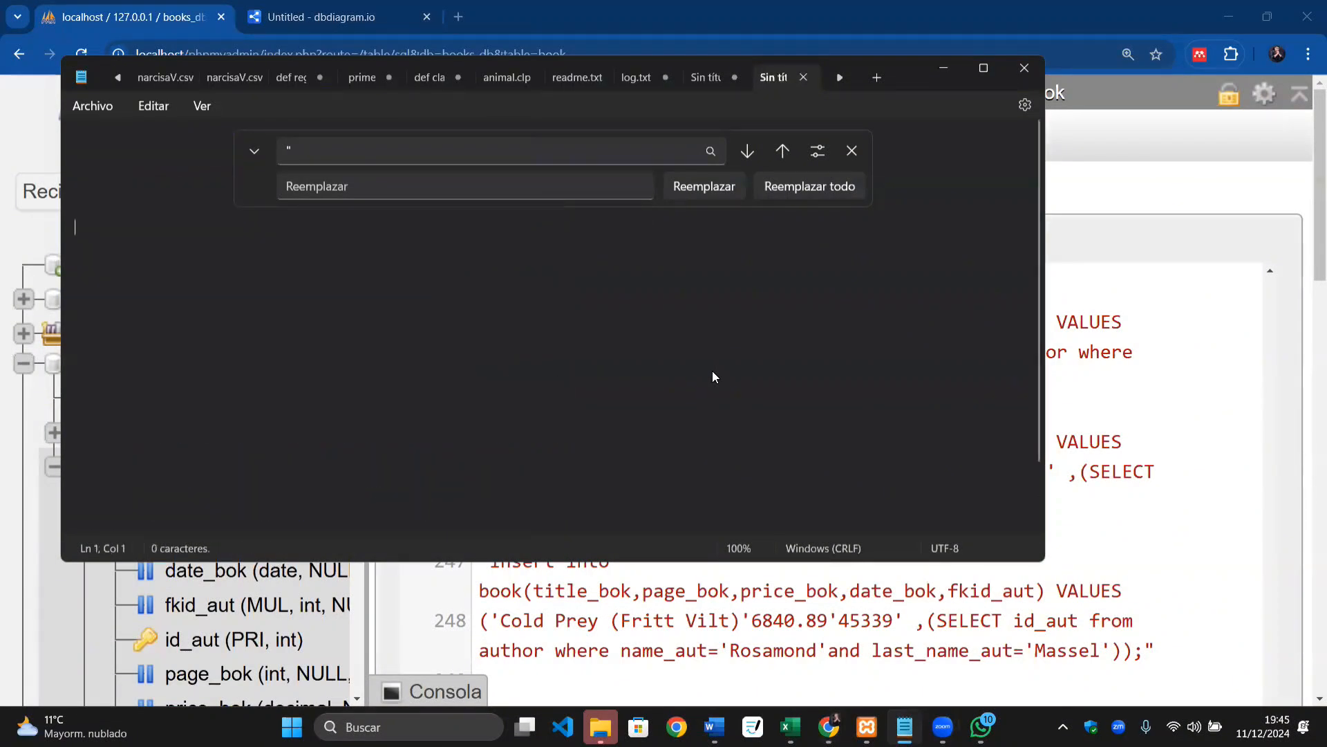
pyautogui.hotkey('ctrl', 'v')
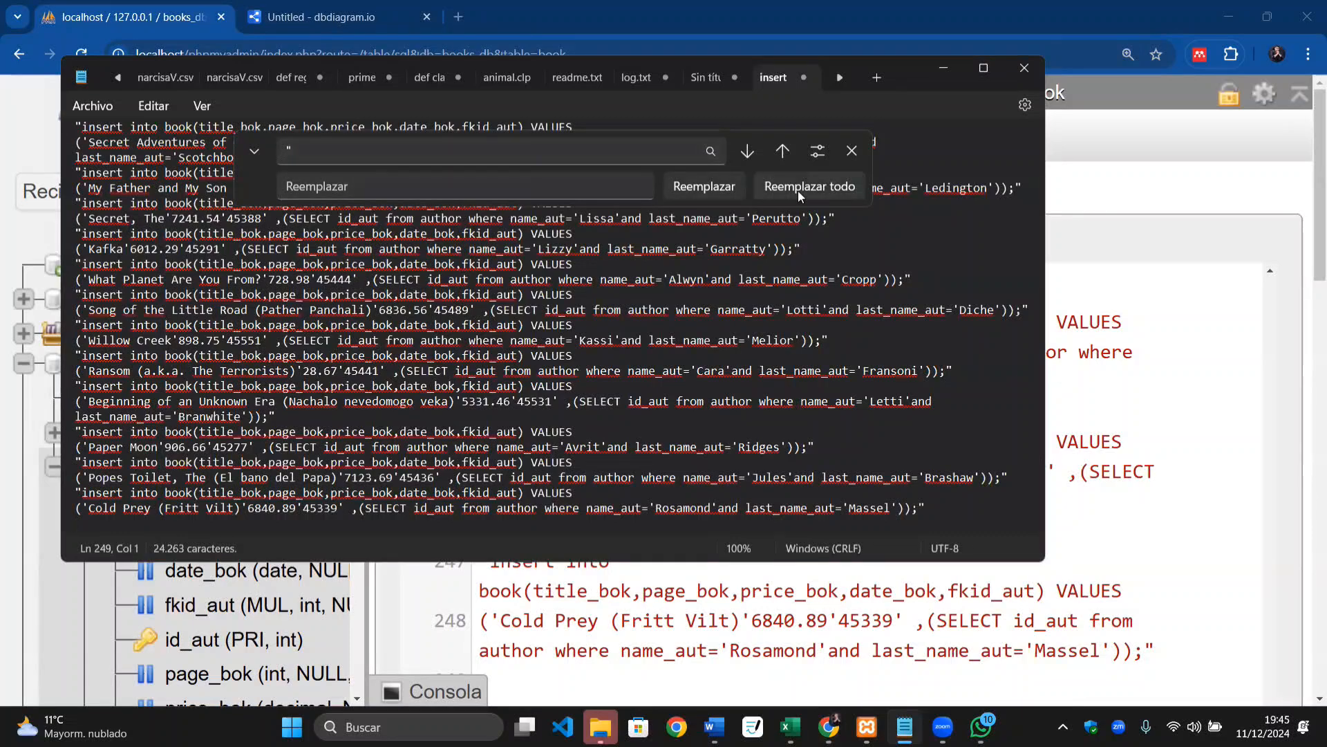
pyautogui.click(798, 190)
pyautogui.click(664, 397)
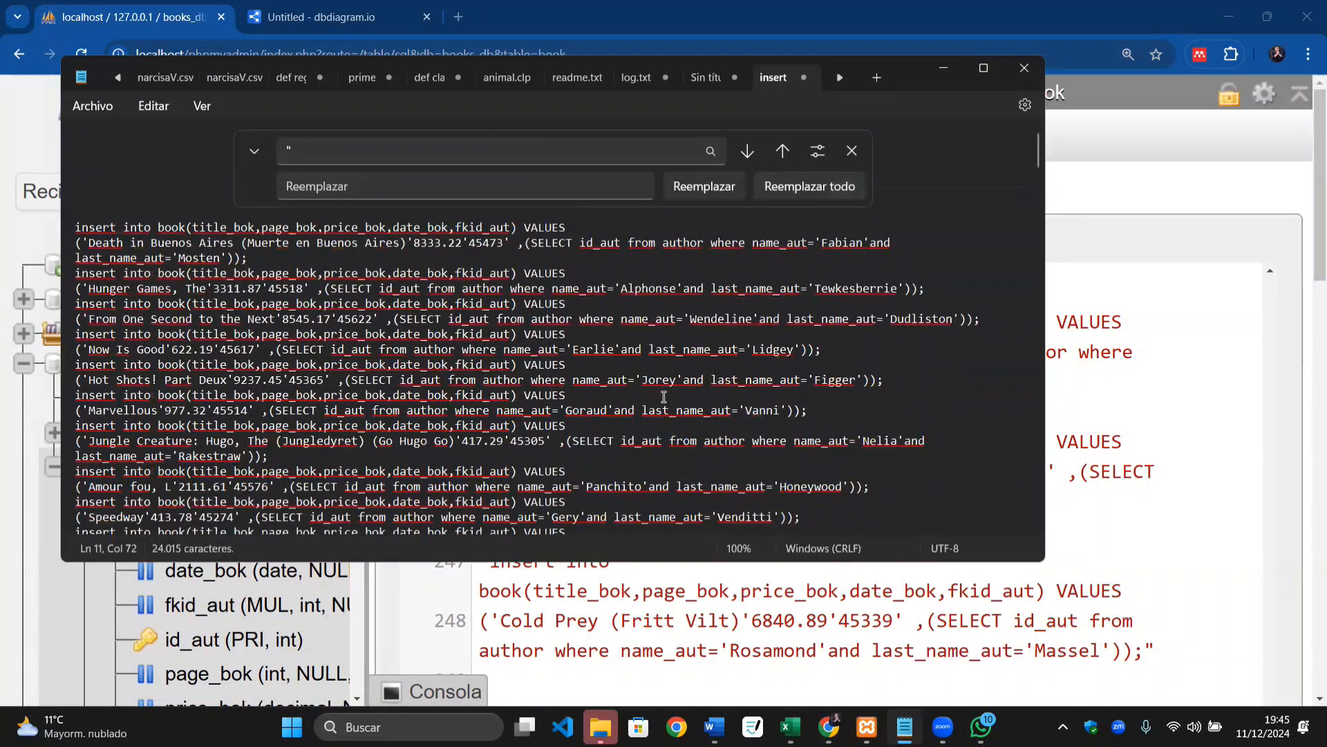
# Step: Copy all the cleaned statements and use them to replace the whole query in the phpMyAdmin SQL editor
pyautogui.hotkey('ctrl', 'a')
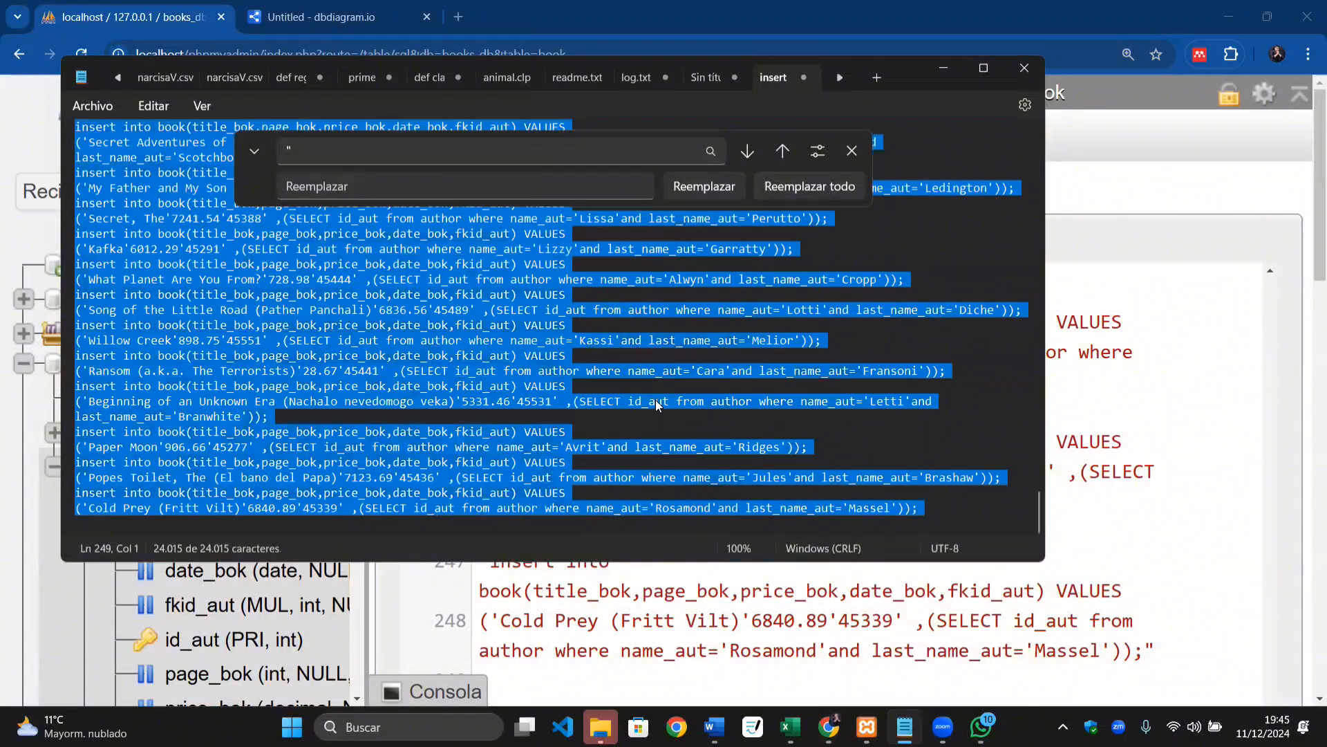
pyautogui.hotkey('alt', 'Tab')
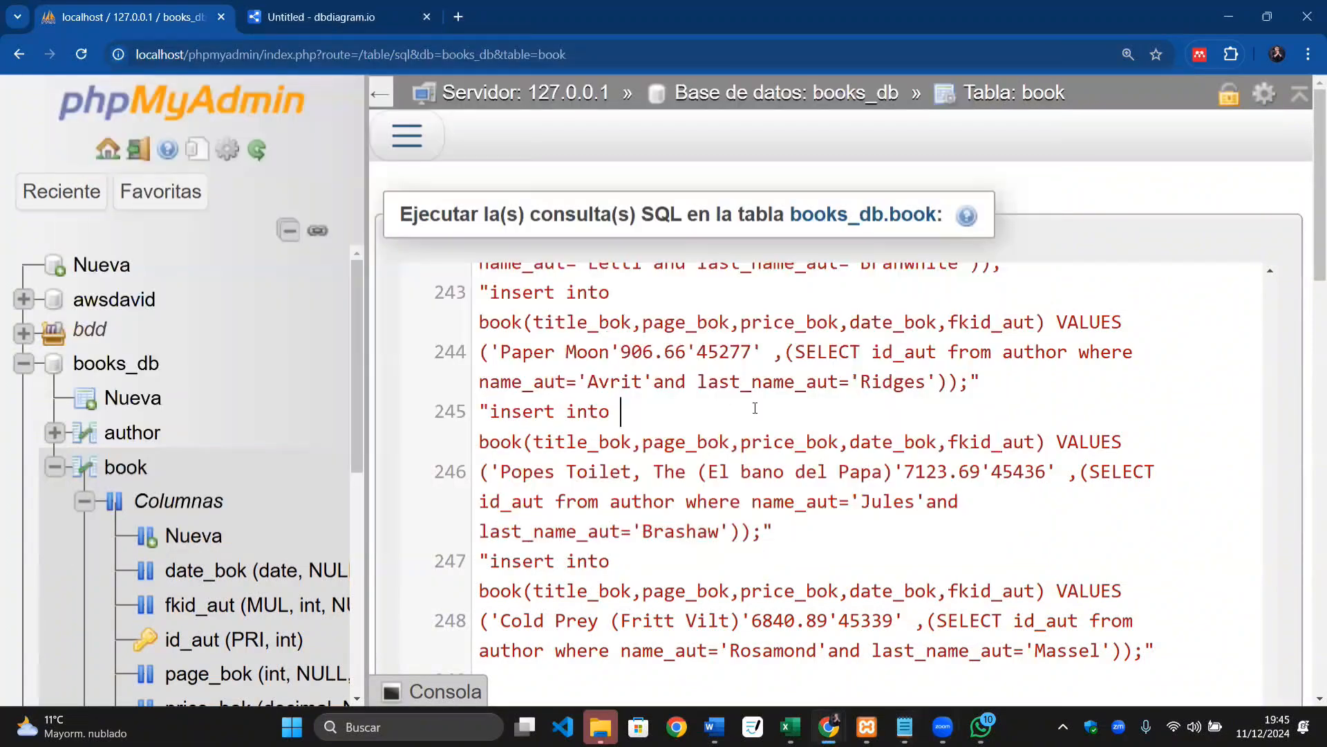
pyautogui.hotkey('ctrl', 'a')
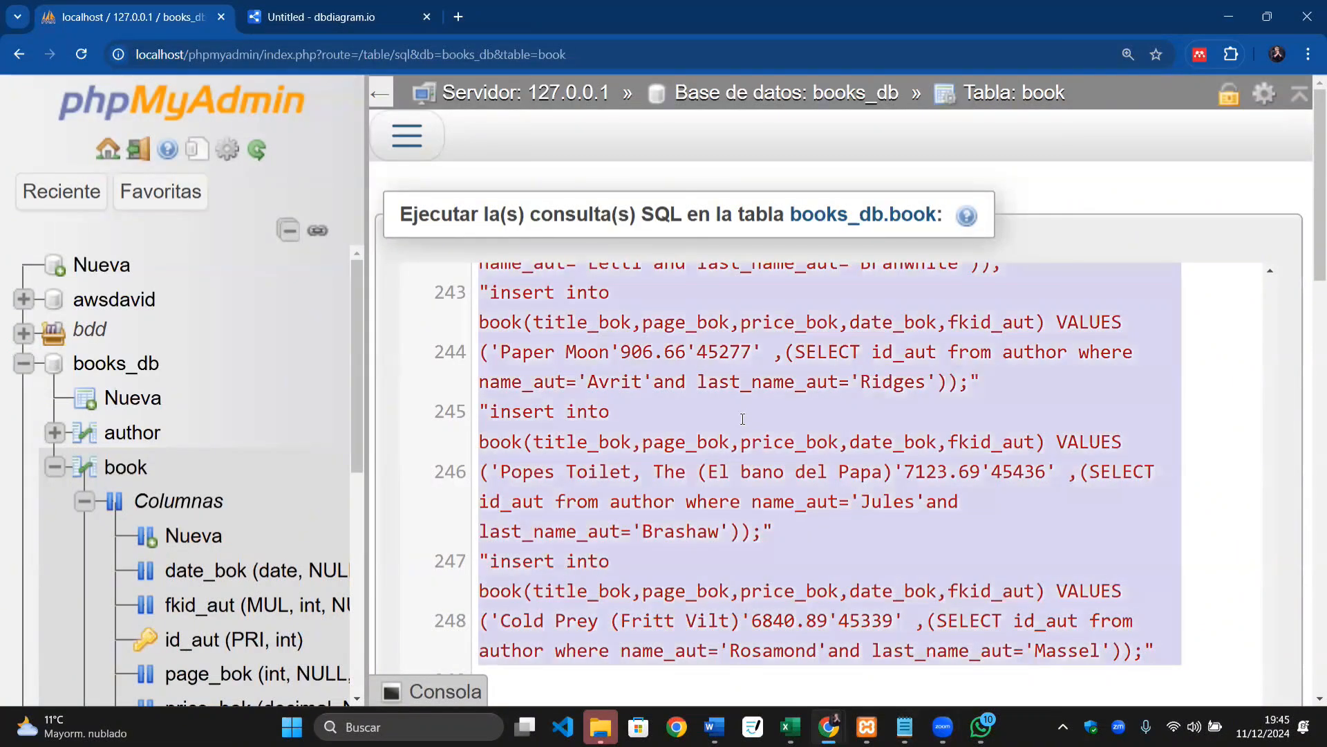
pyautogui.press('BackSpace')
pyautogui.hotkey('ctrl', 'v')
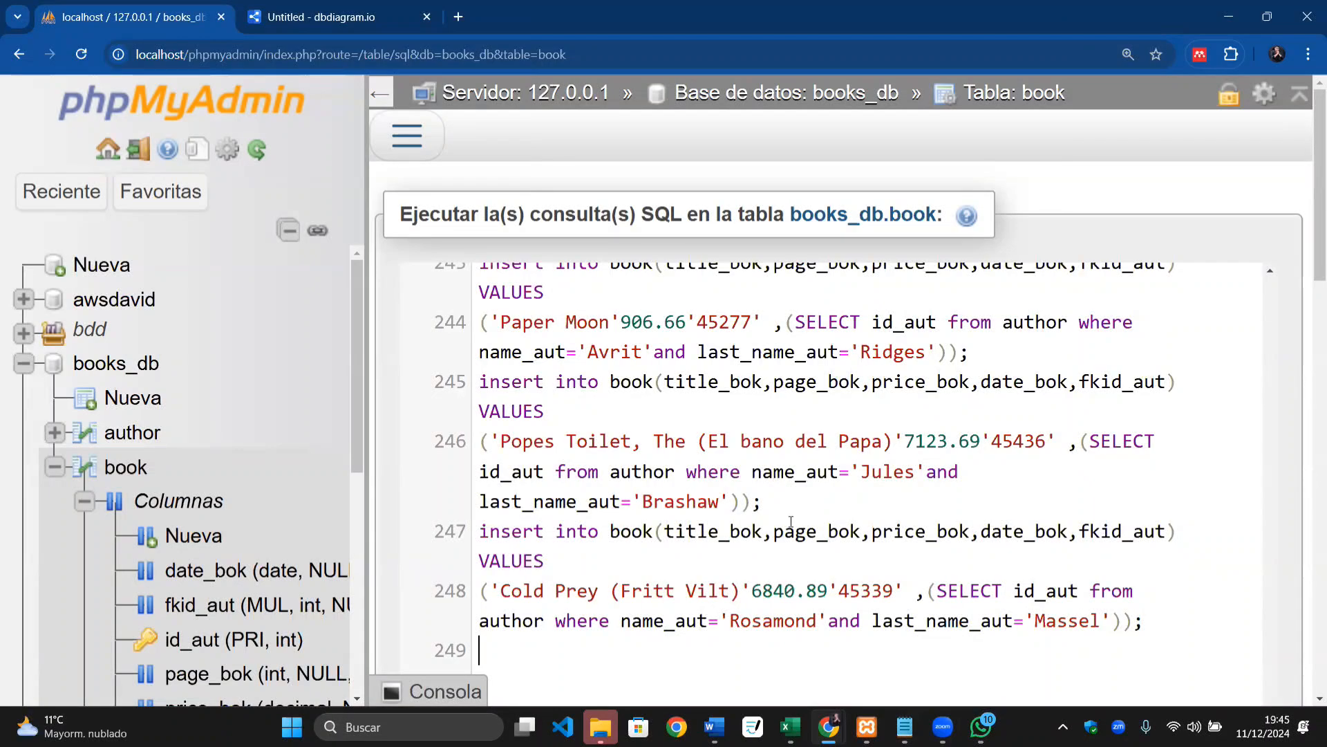
# Step: Reset the browser zoom to its default and run the pasted INSERT statements on the book table
pyautogui.scroll(-5, 968, 484)
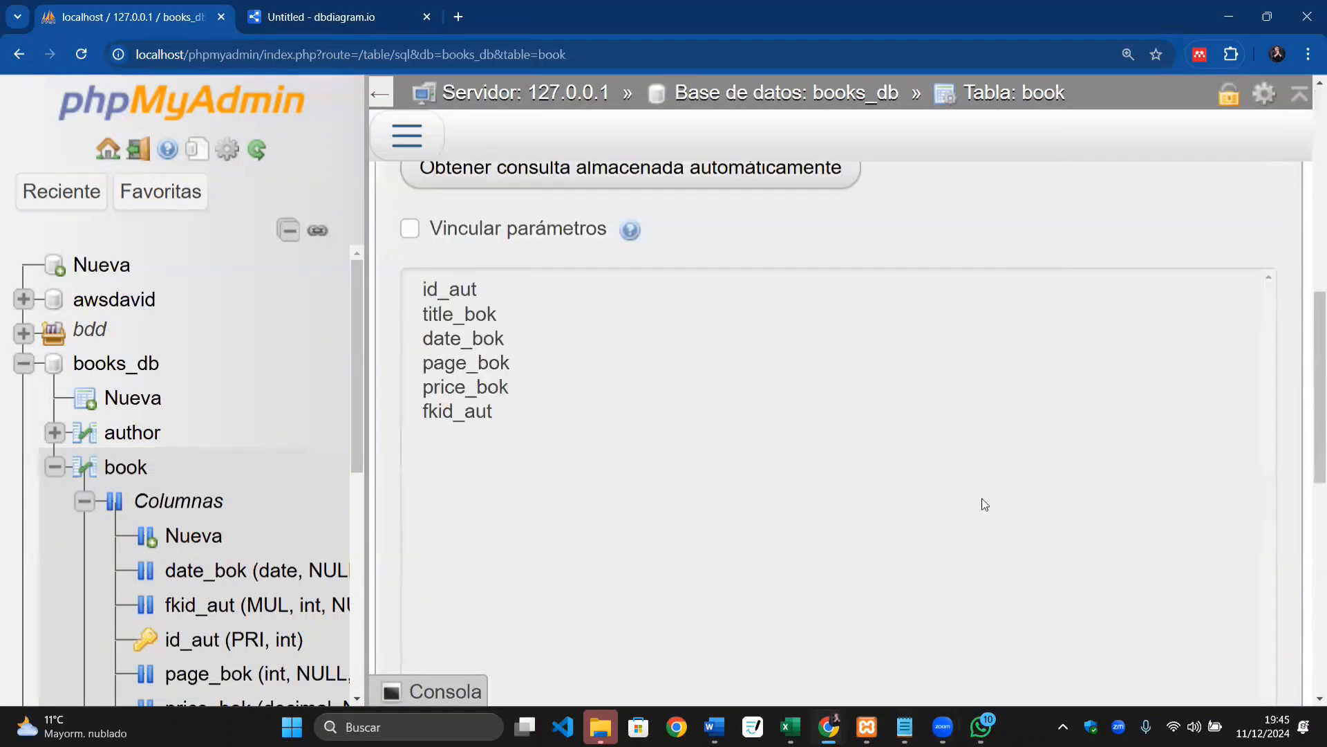
pyautogui.scroll(10, 908, 489)
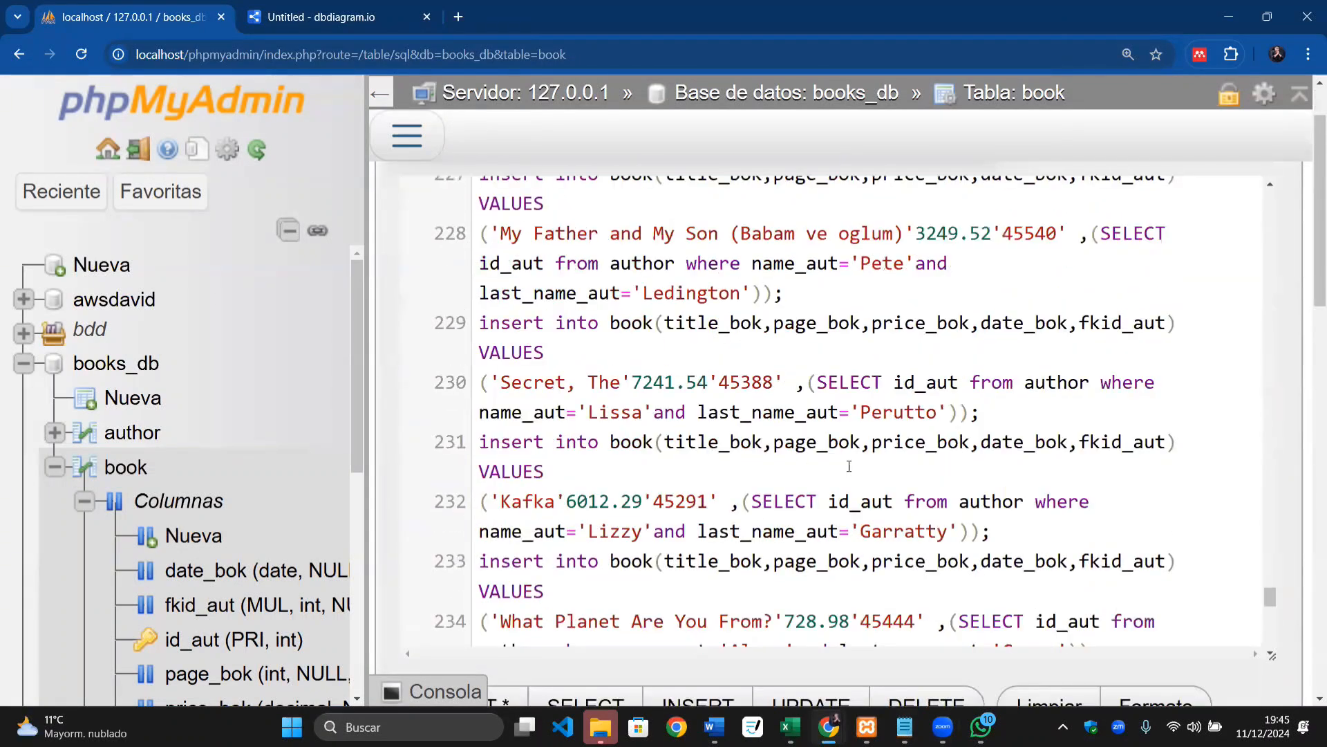
pyautogui.scroll(10, 849, 465)
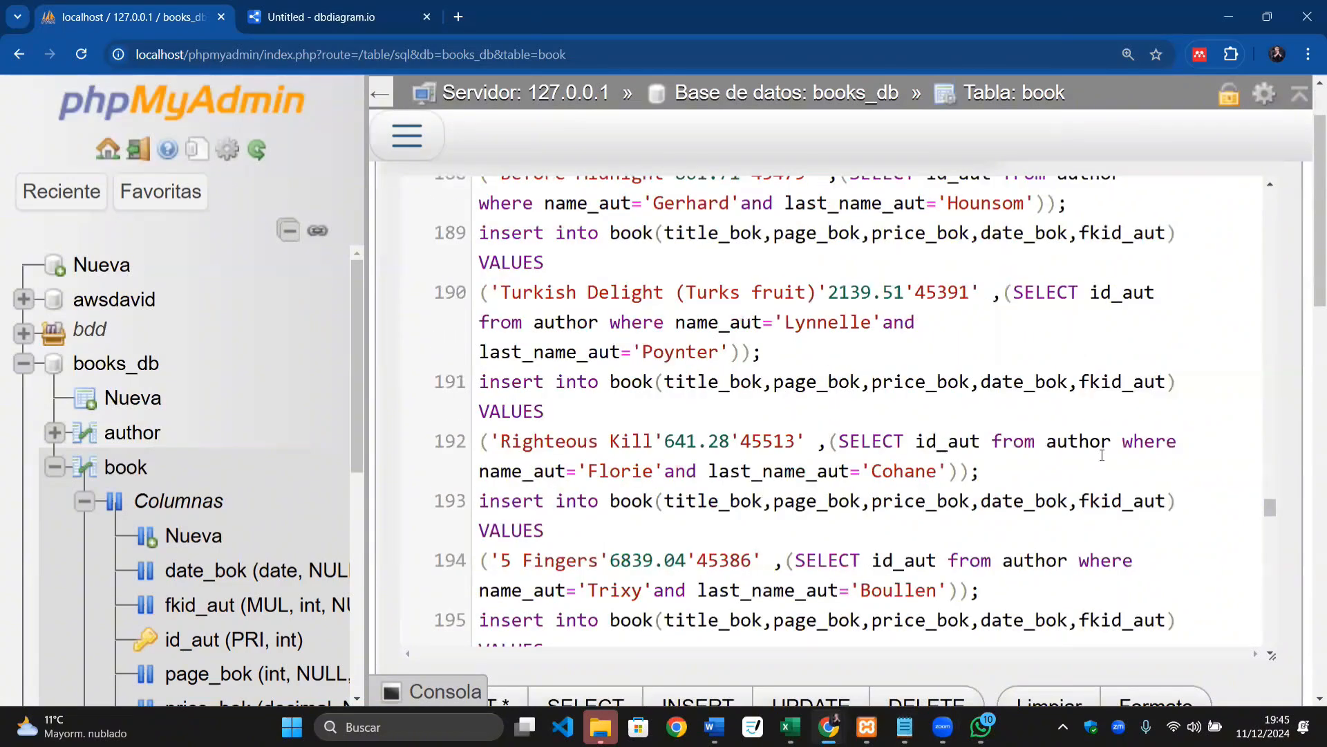
pyautogui.moveTo(1269, 488); pyautogui.dragTo(1168, 683)
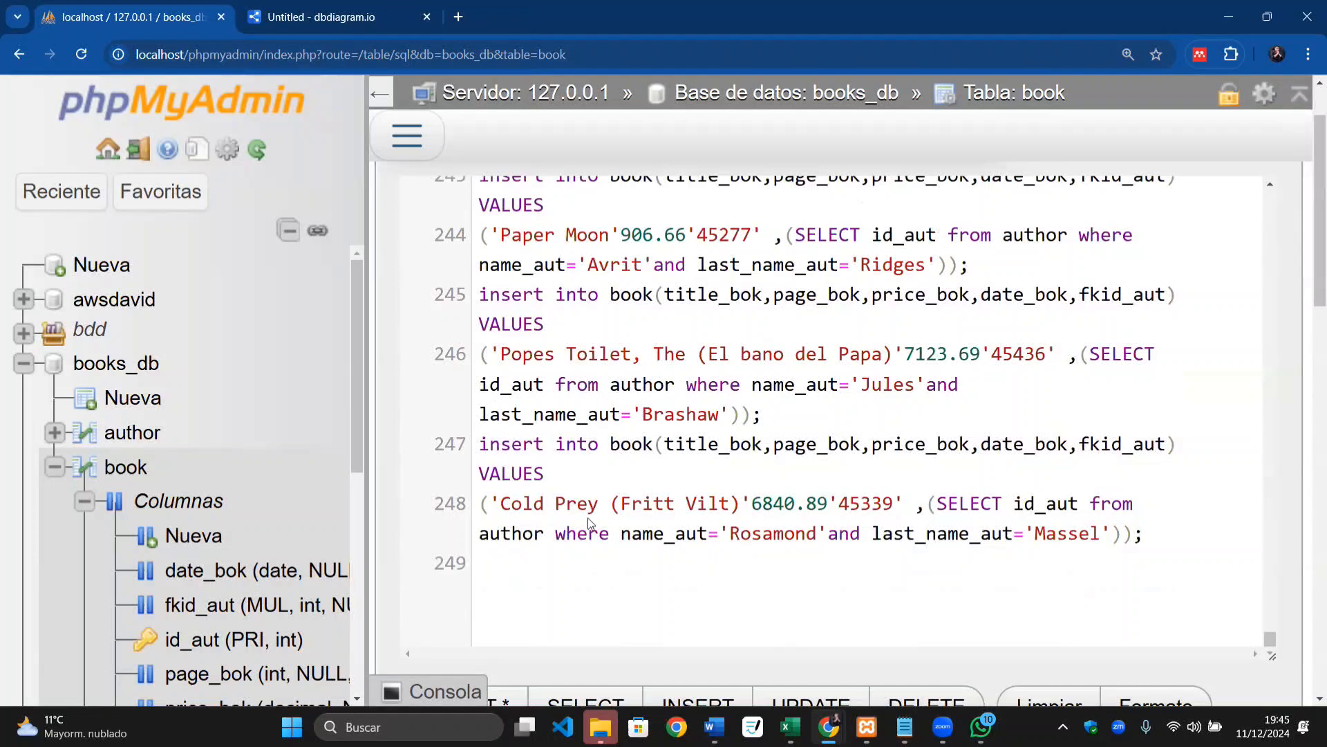
pyautogui.hotkey('ctrl', '0')
pyautogui.click(280, 637)
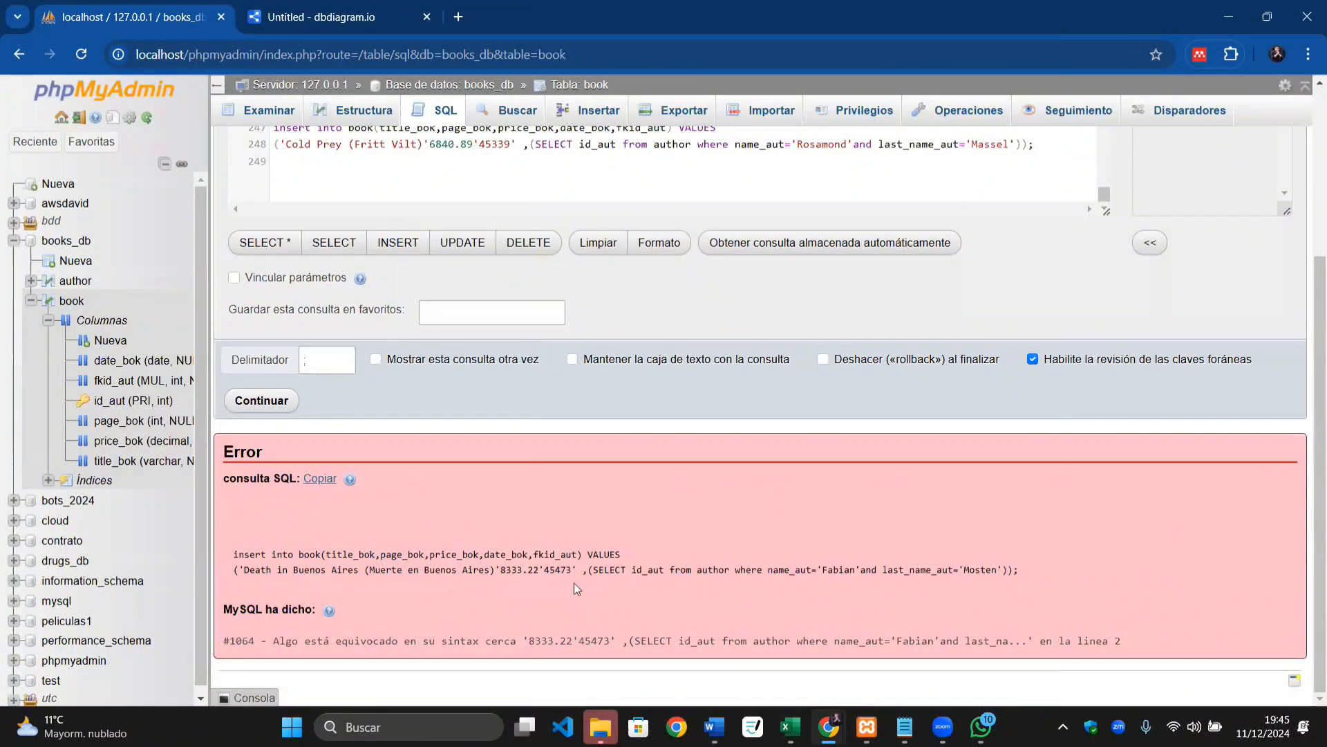
# Step: Examine the values of the statement quoted in the error report and compare them with the query's first INSERT statement
pyautogui.moveTo(573, 573); pyautogui.dragTo(544, 573)
pyautogui.scroll(3, 503, 567)
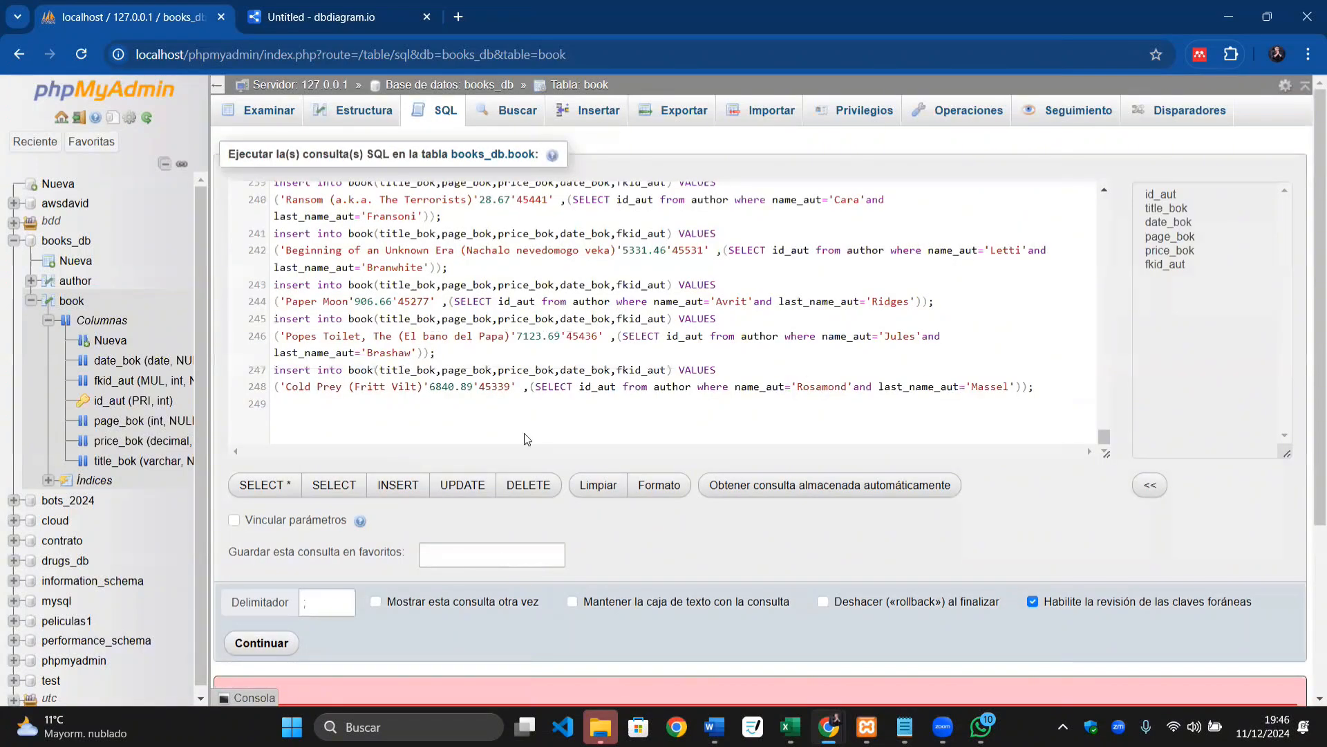
pyautogui.scroll(10, 596, 341)
pyautogui.scroll(20, 596, 341)
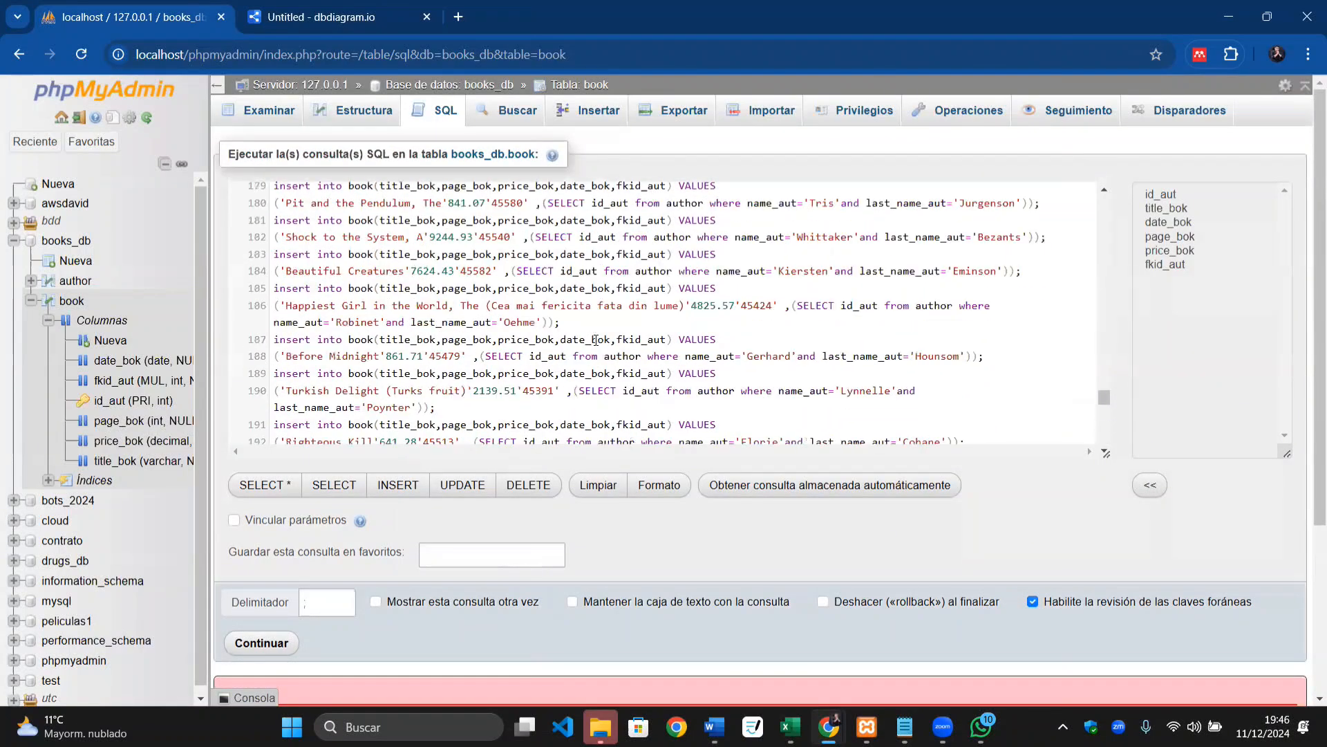
pyautogui.scroll(20, 572, 340)
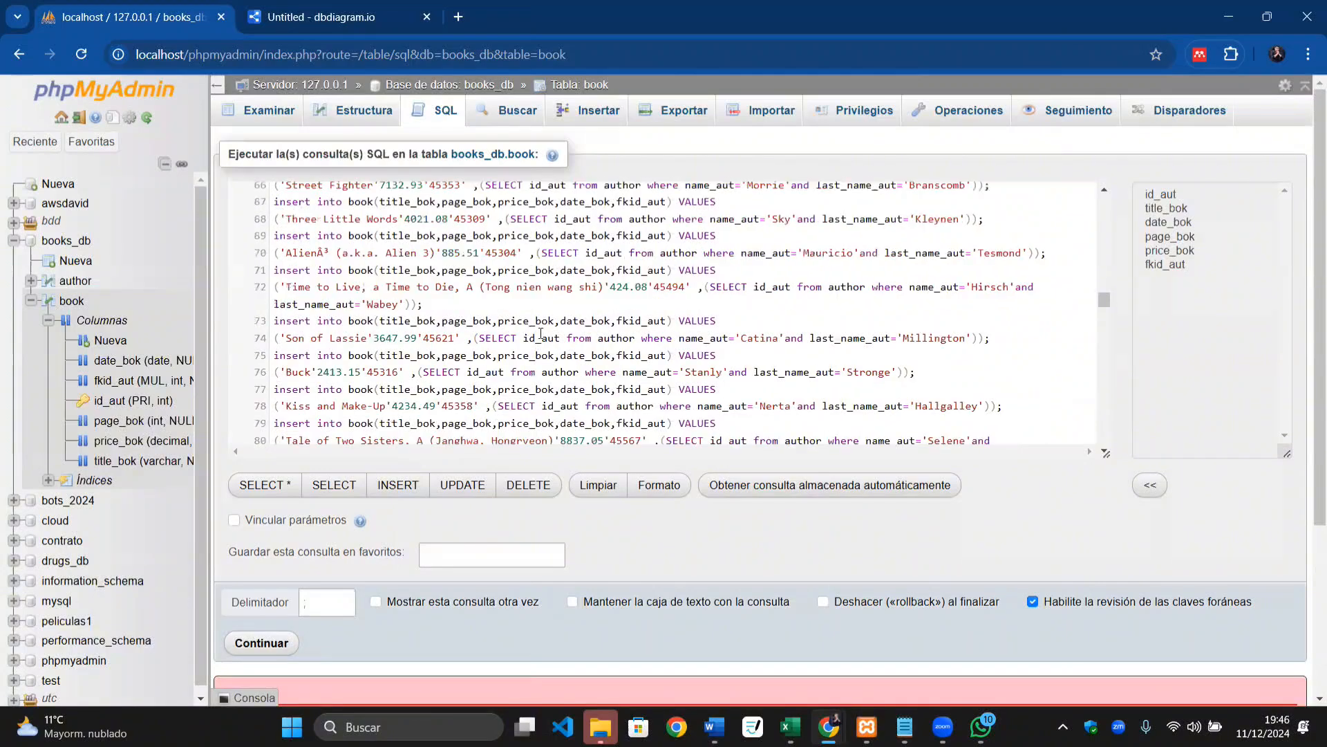
pyautogui.scroll(3, 524, 325)
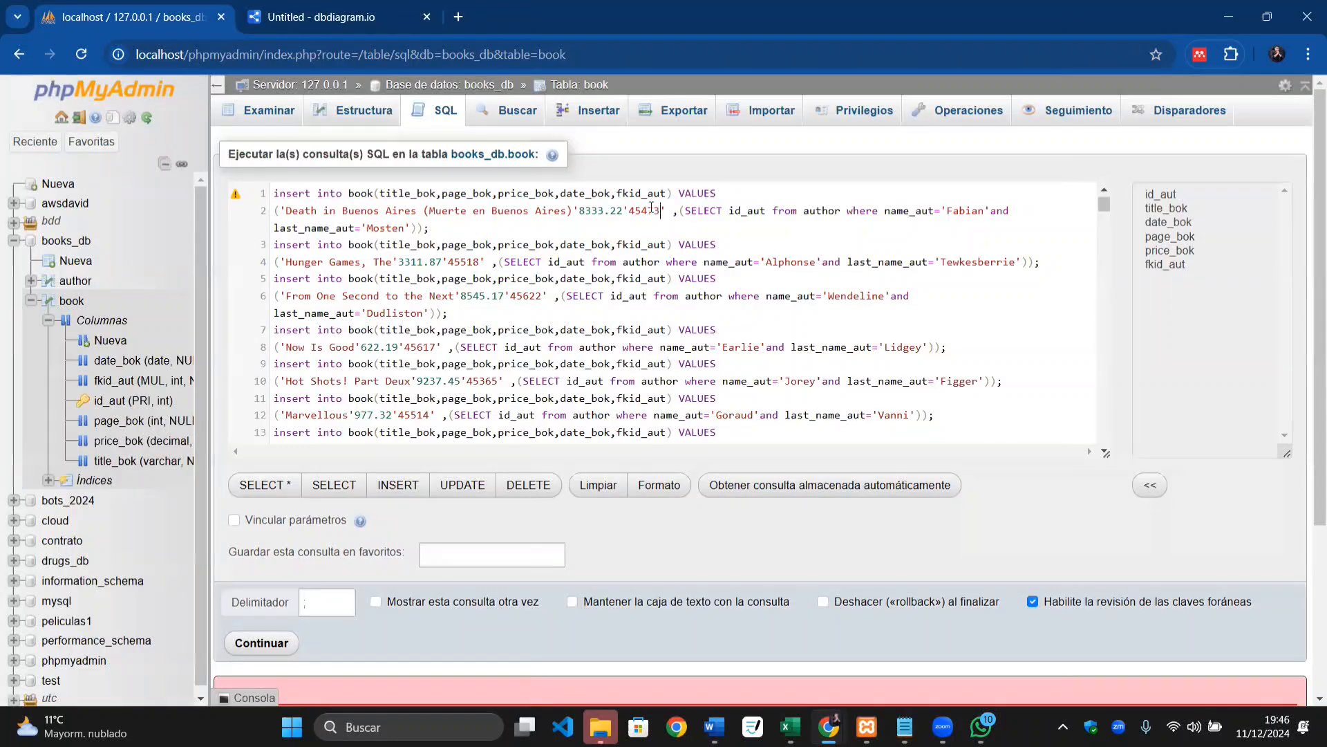
# Step: Check the date value in the query's first INSERT statement against the first generated rows on sheet Hoja2 of the Excel books workbook
pyautogui.moveTo(659, 209); pyautogui.dragTo(633, 206)
pyautogui.hotkey('alt', 'Tab')
pyautogui.click(902, 627)
pyautogui.click(790, 727)
pyautogui.click(838, 459)
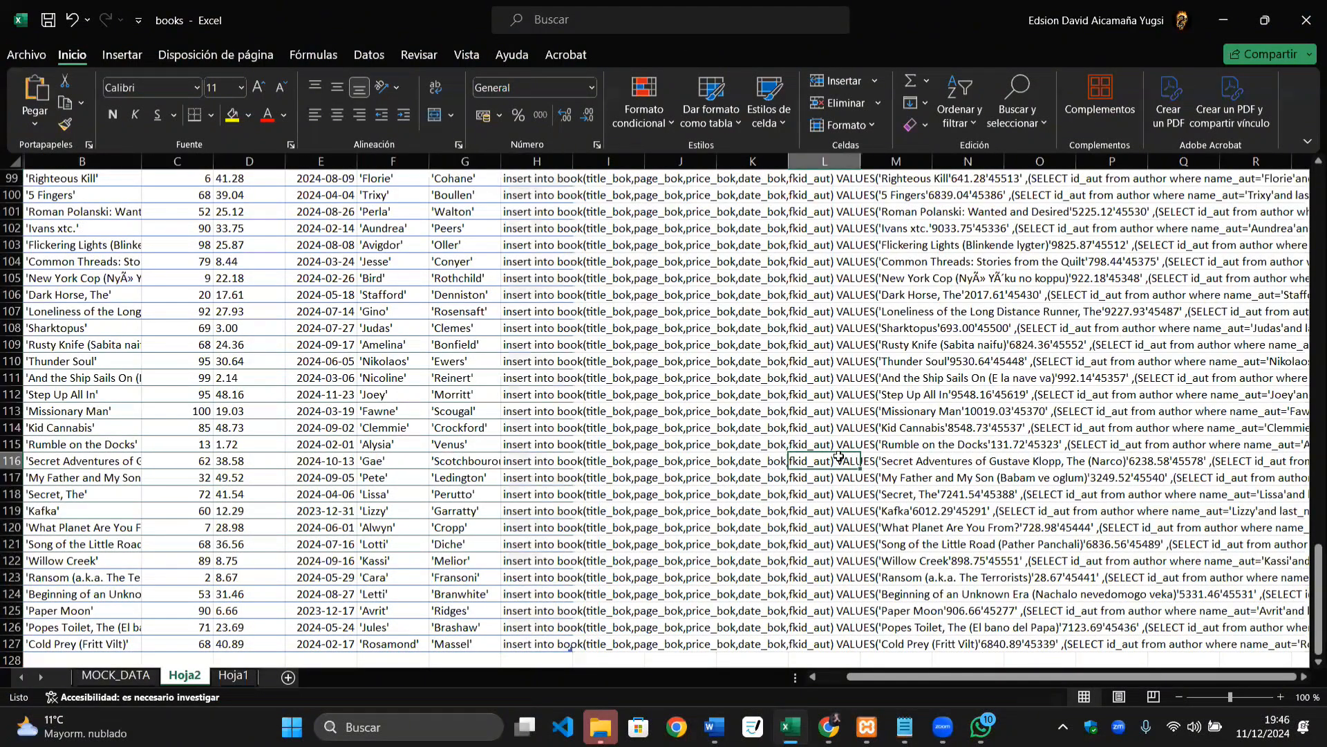
pyautogui.scroll(10, 775, 443)
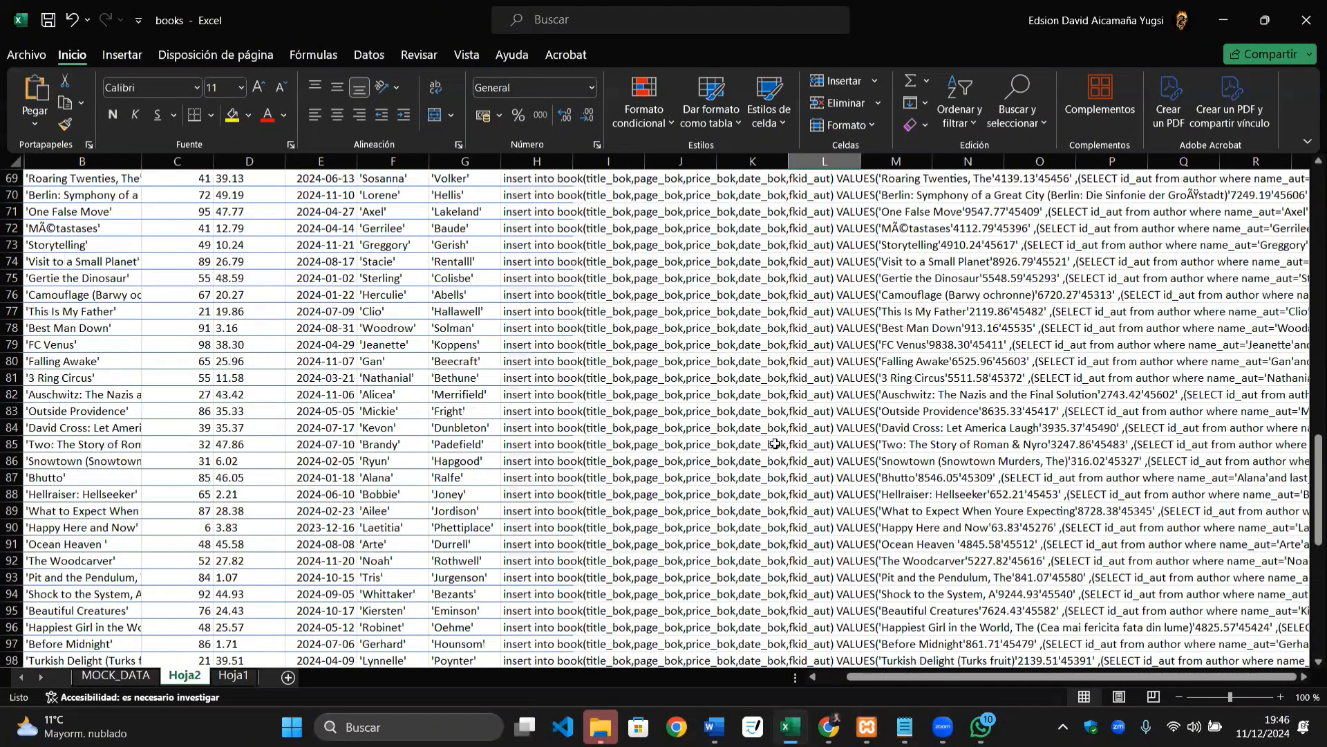
pyautogui.scroll(20, 775, 444)
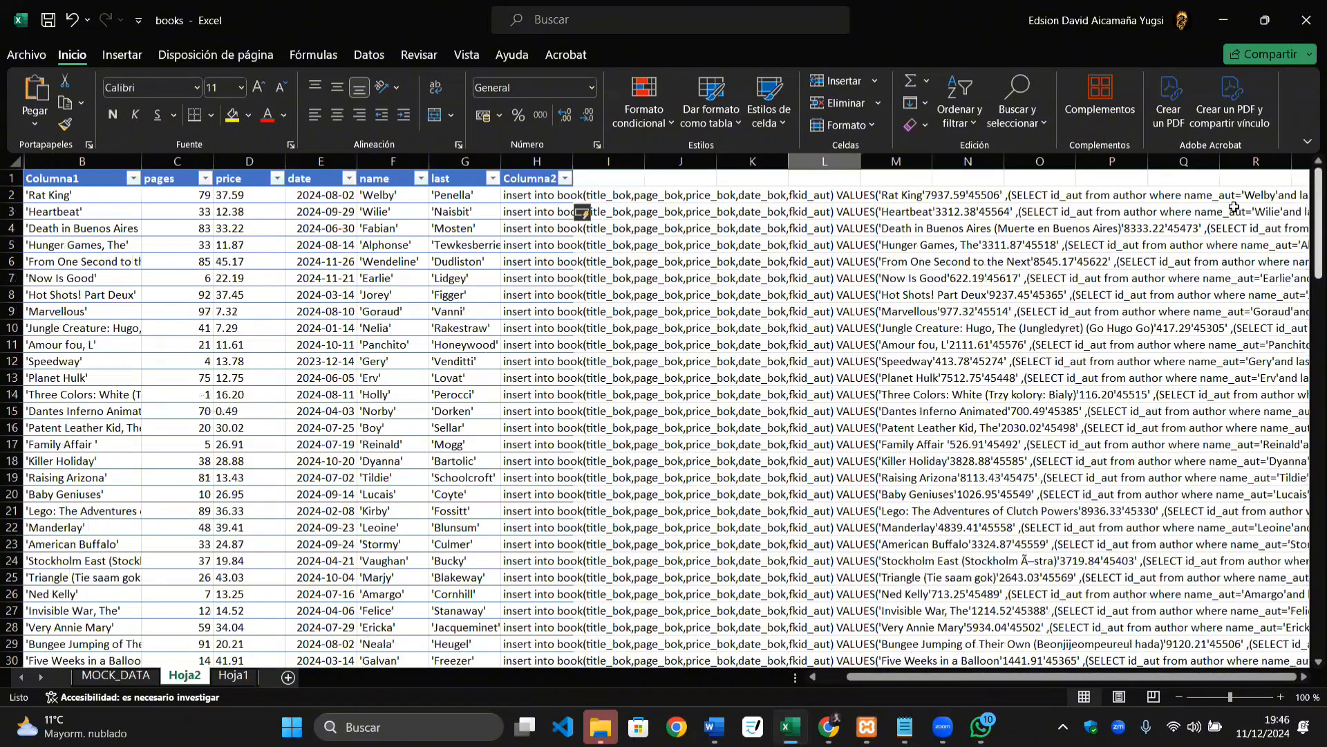
pyautogui.moveTo(943, 726)
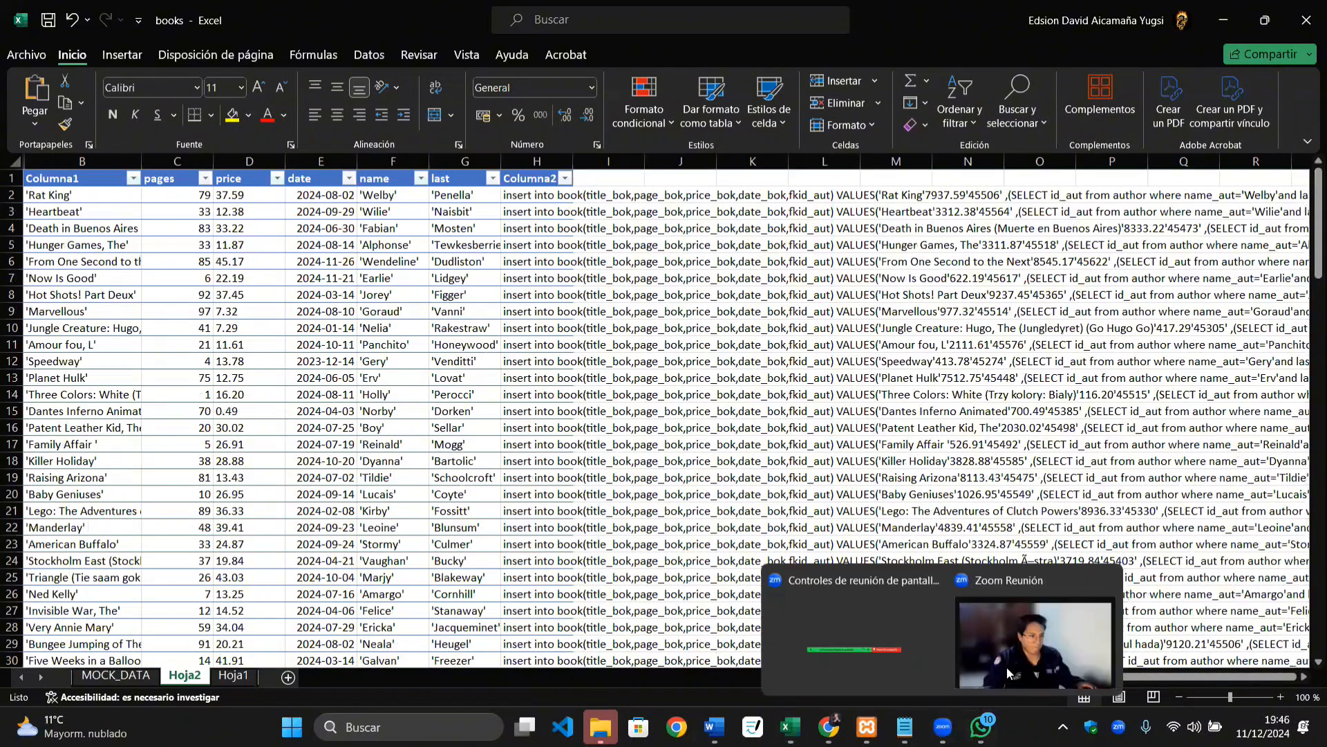
pyautogui.click(1006, 667)
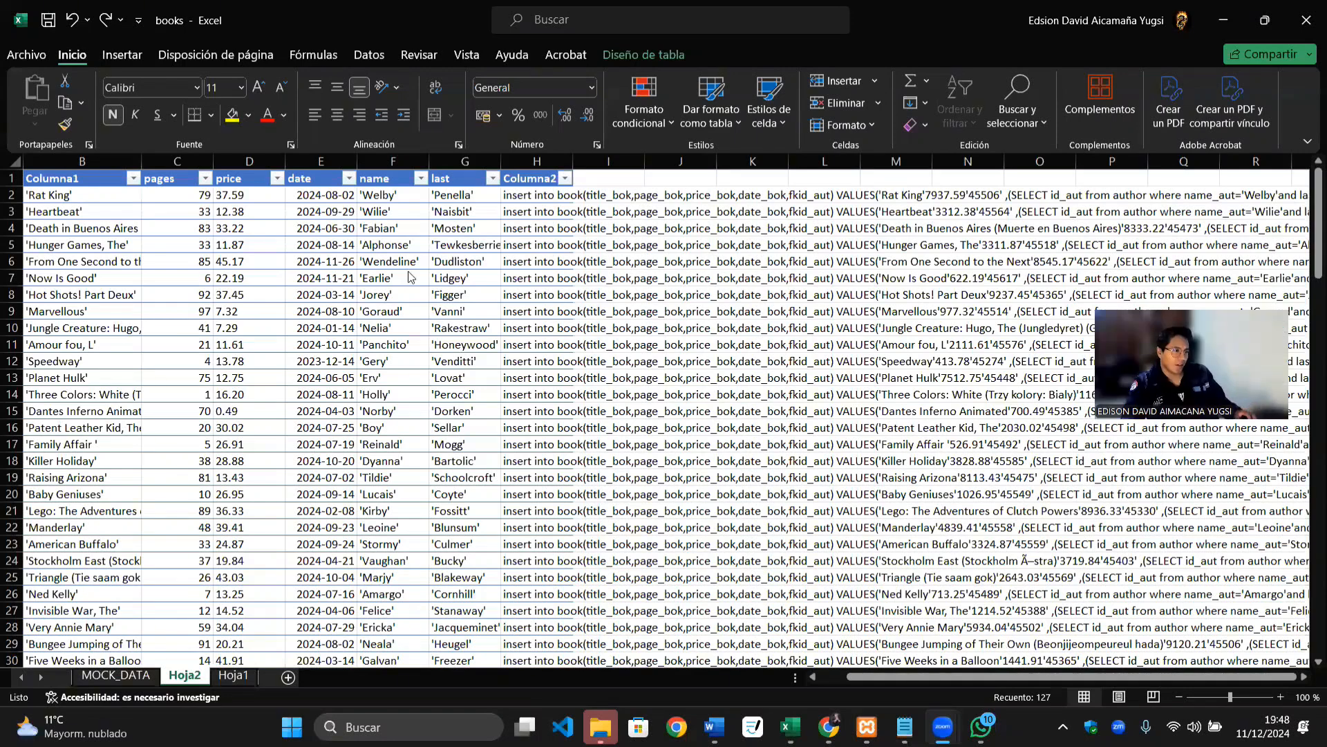
# Step: Add a blank worksheet to the books workbook, directly after Hoja2
pyautogui.click(477, 282)
pyautogui.click(324, 162)
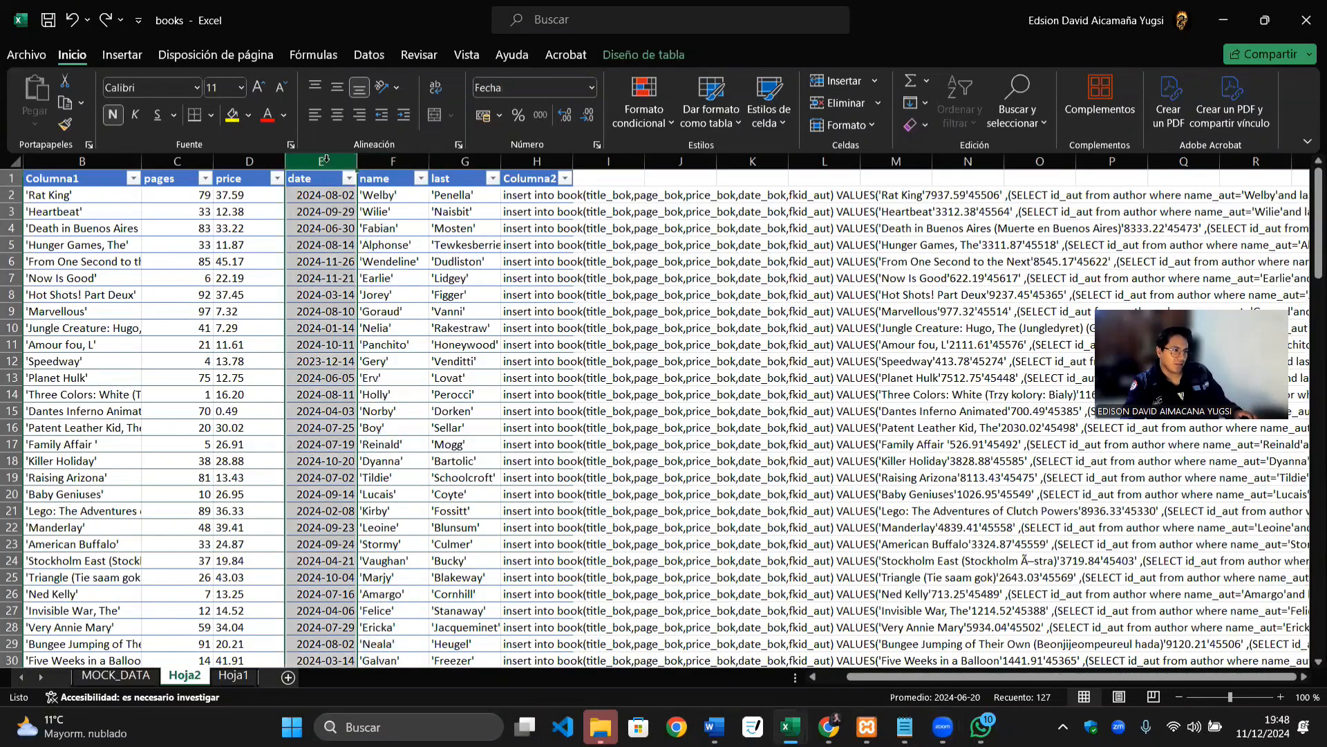
pyautogui.click(287, 678)
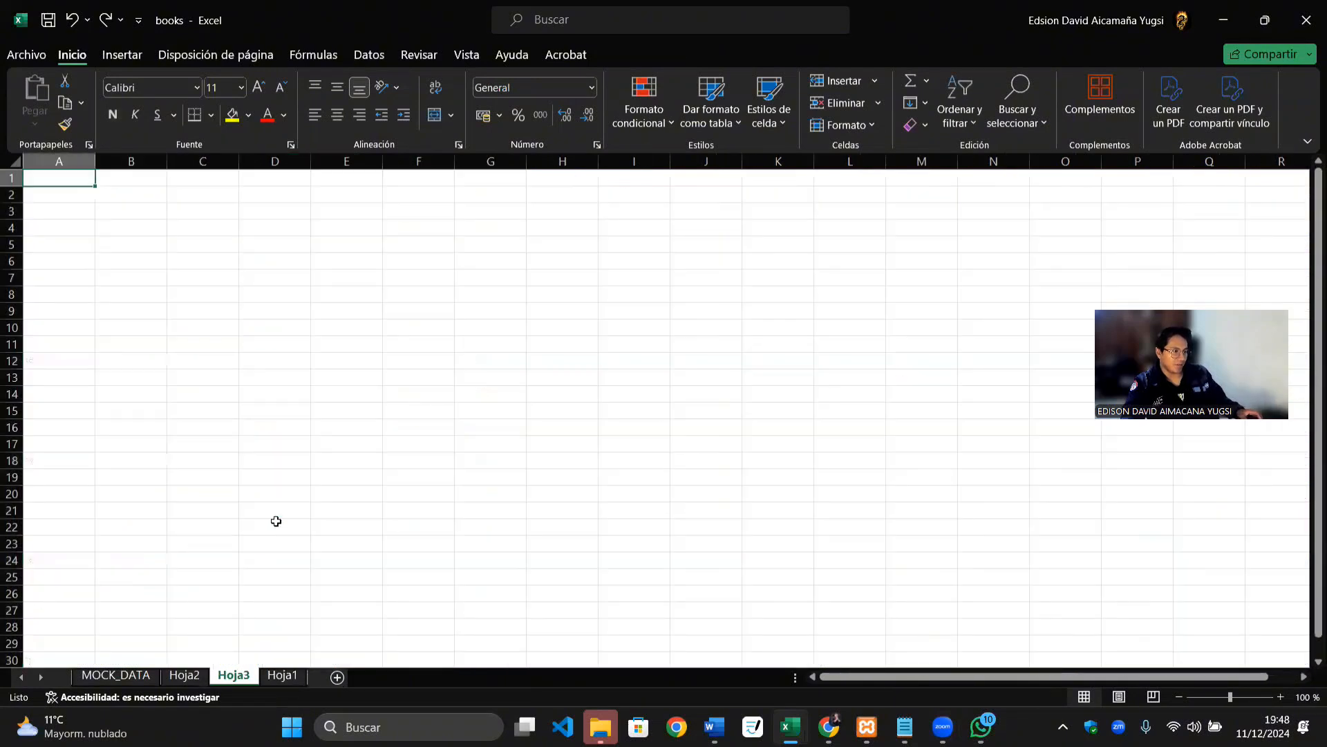
pyautogui.hotkey('alt', 'Tab')
pyautogui.hotkey('alt', 'Tab')
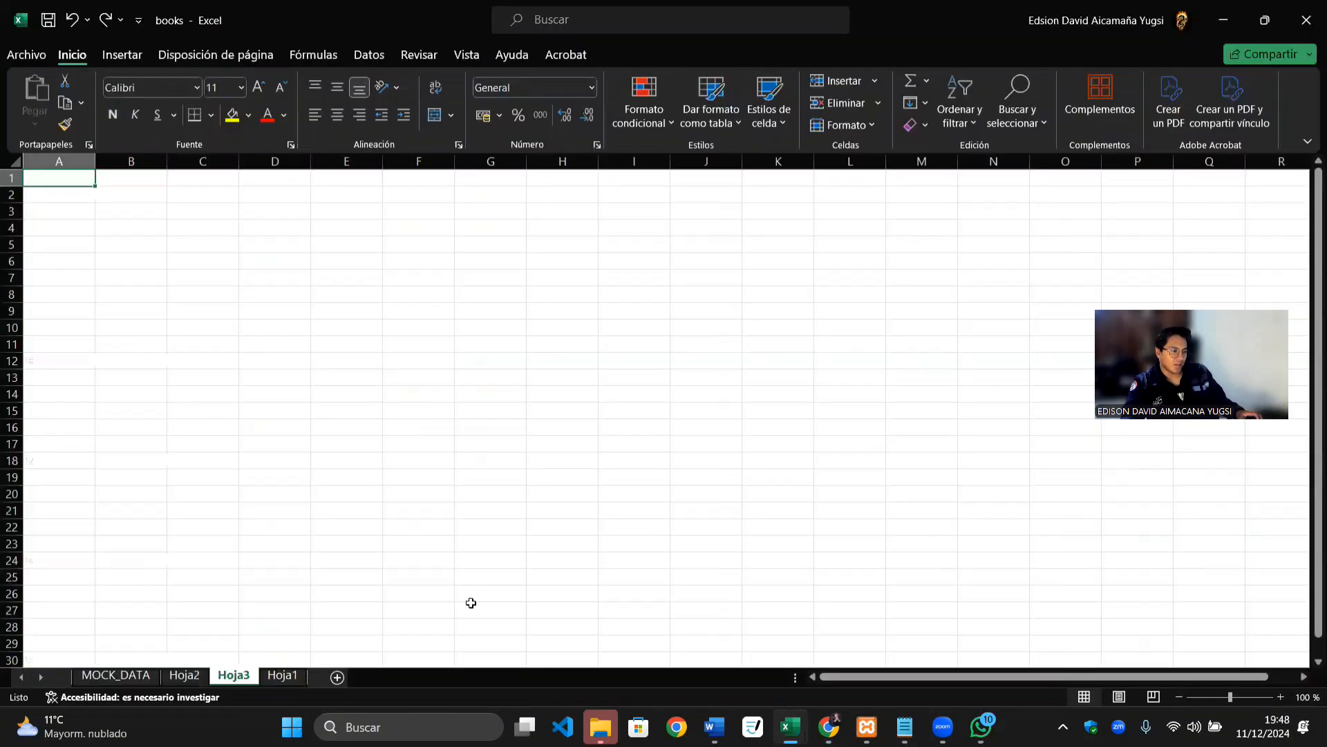
# Step: Copy the date column of the Hoja2 table, header included, and go to the blank Hoja3 sheet
pyautogui.click(284, 675)
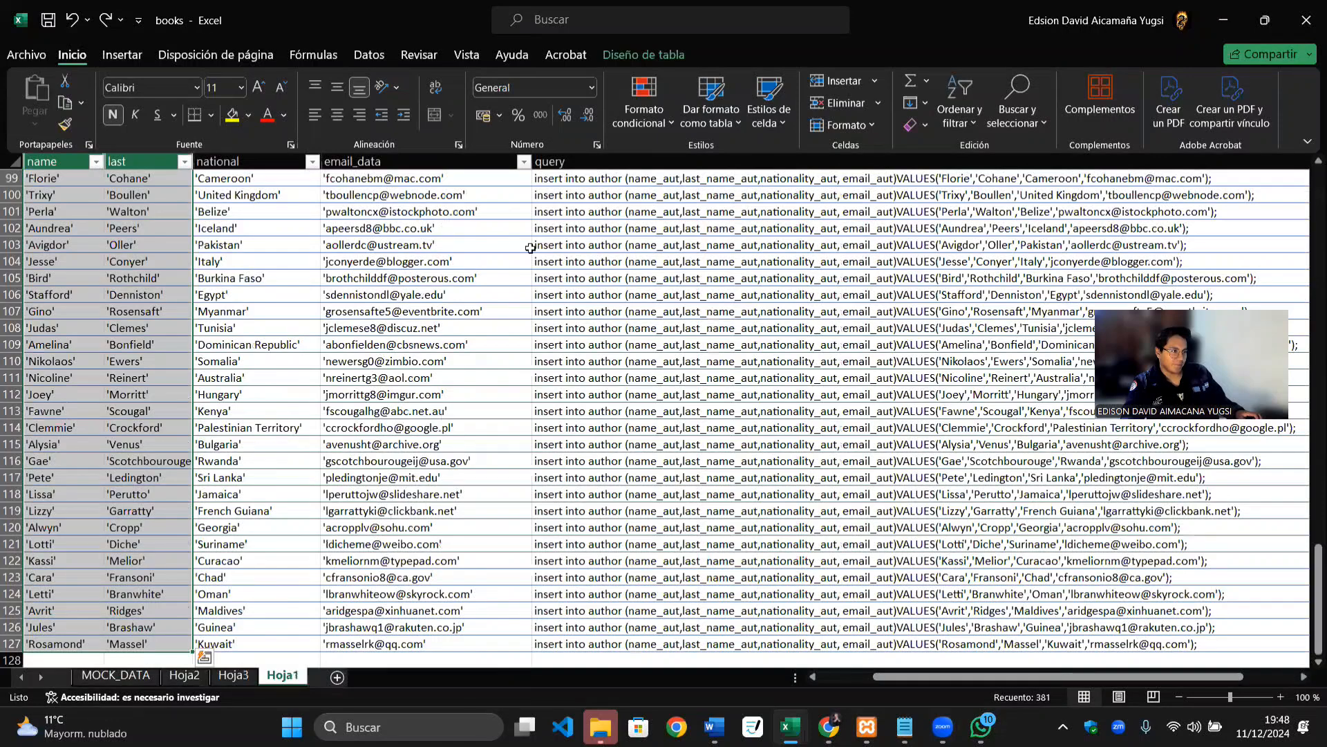
pyautogui.click(233, 675)
pyautogui.click(185, 676)
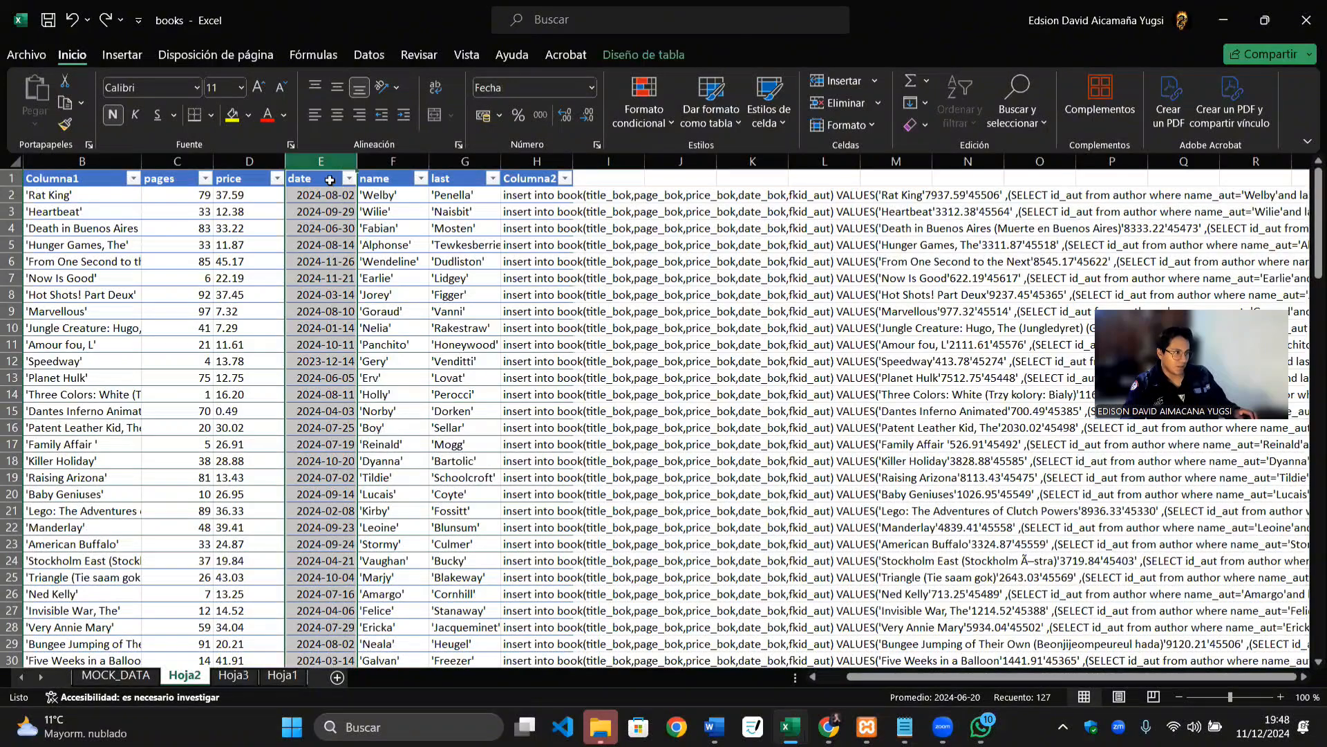
pyautogui.click(329, 180)
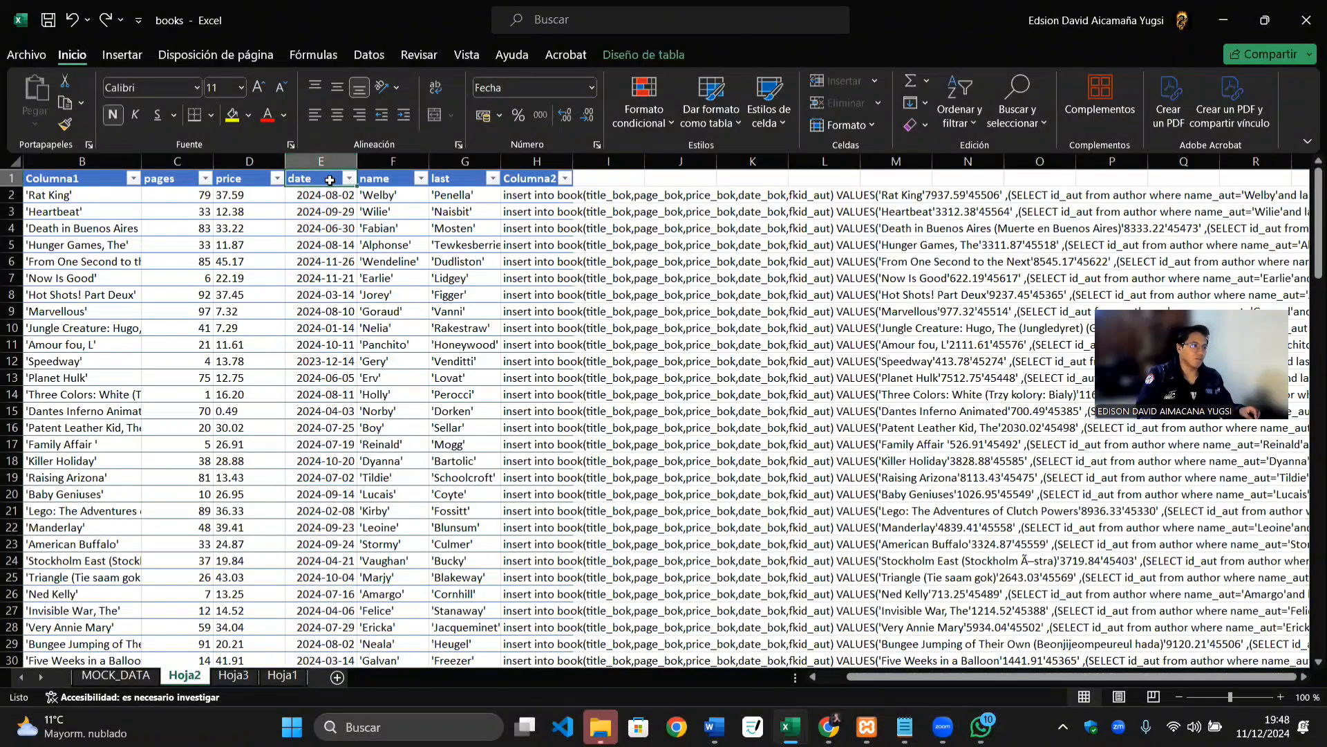
pyautogui.hotkey('ctrl', 'shift', 'Down')
pyautogui.hotkey('ctrl', 'c')
pyautogui.hotkey('alt', 'Tab')
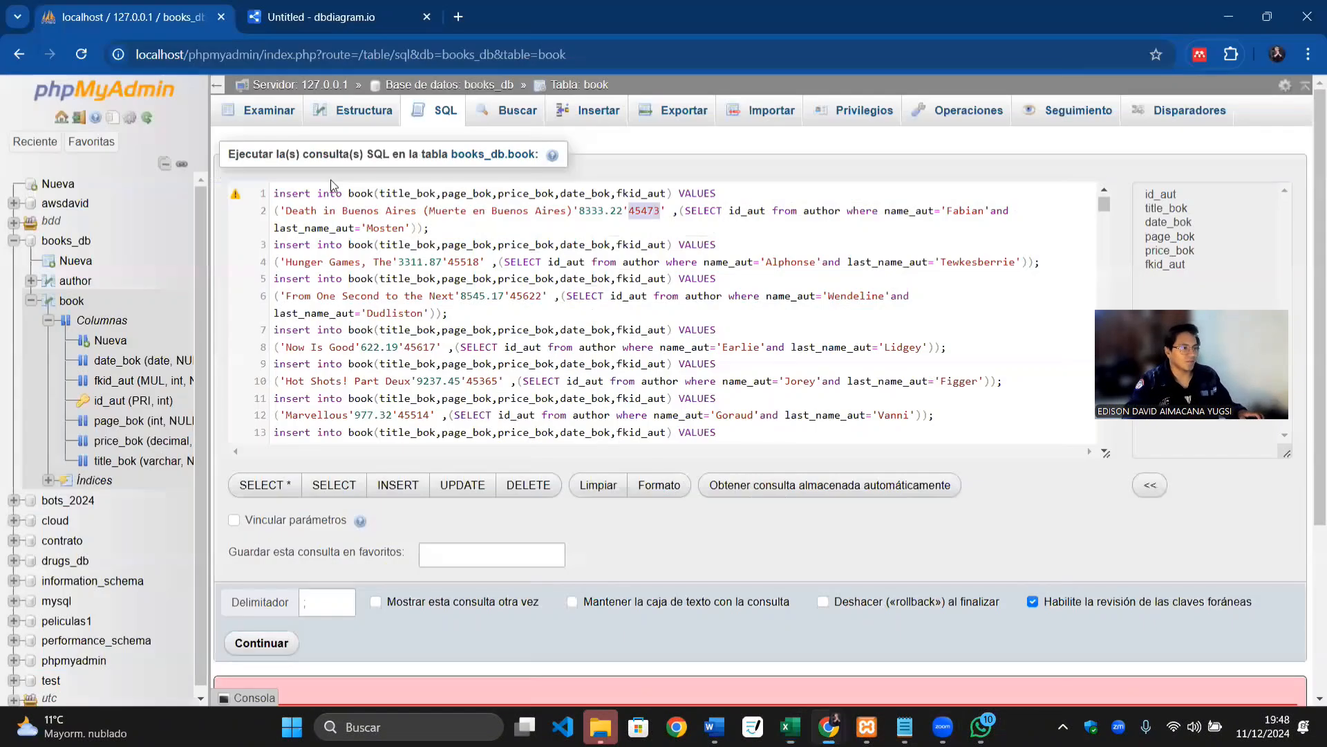
pyautogui.hotkey('alt', 'Tab')
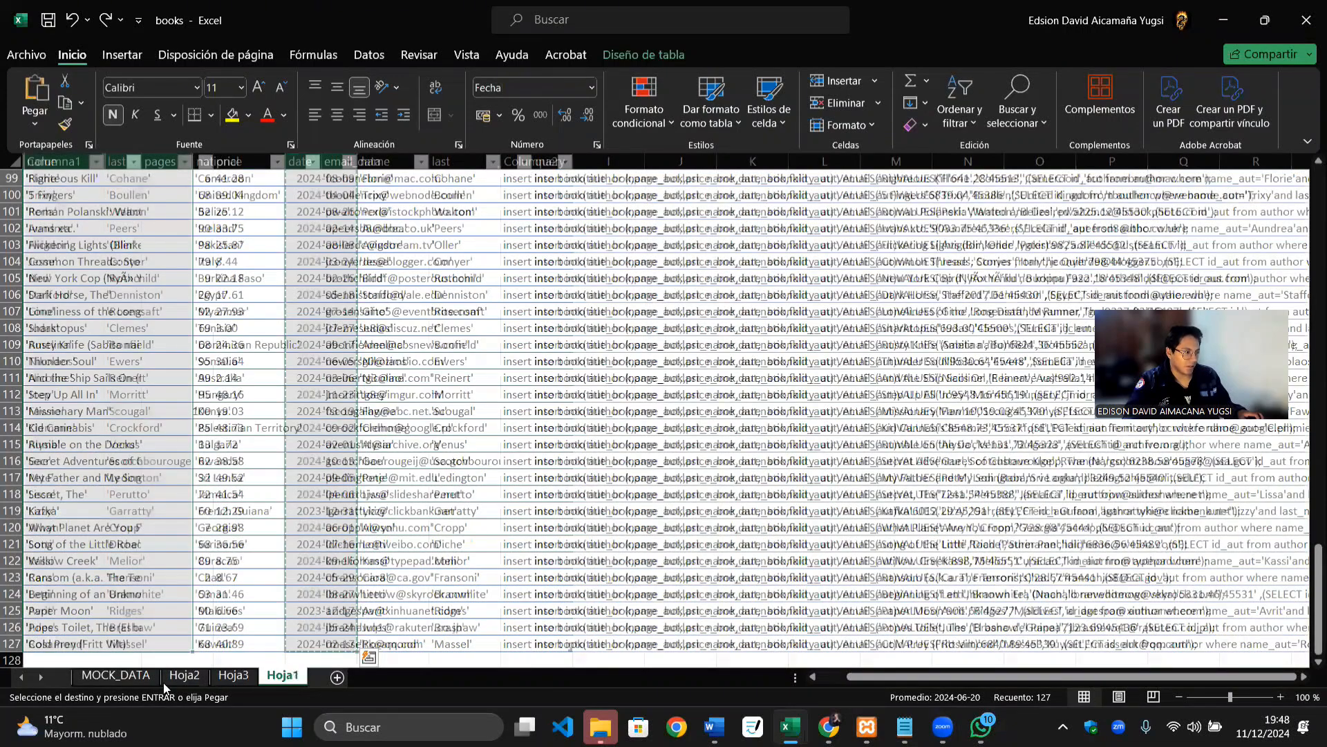
pyautogui.click(192, 683)
pyautogui.click(280, 676)
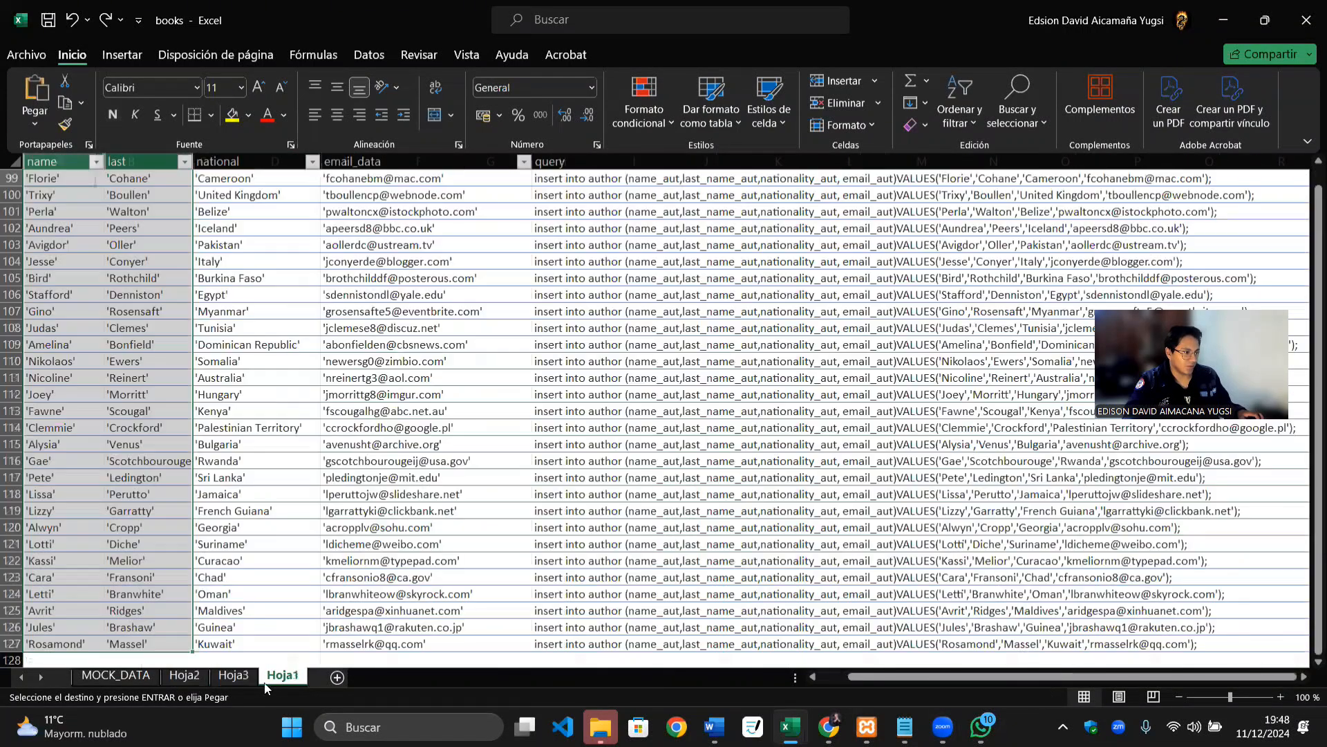
pyautogui.click(249, 681)
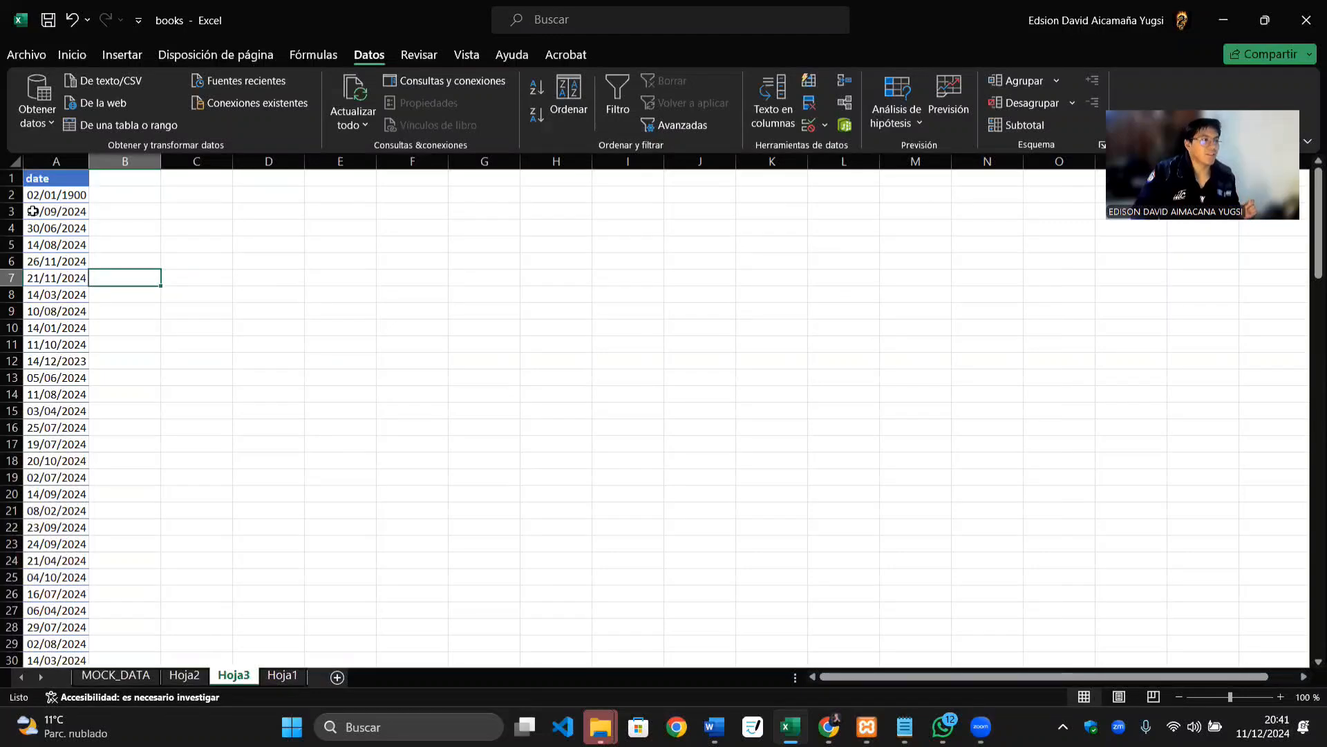
# Step: Undo the recent edits on Hoja3, including the split of the first date into separate cells
pyautogui.click(77, 196)
pyautogui.click(183, 233)
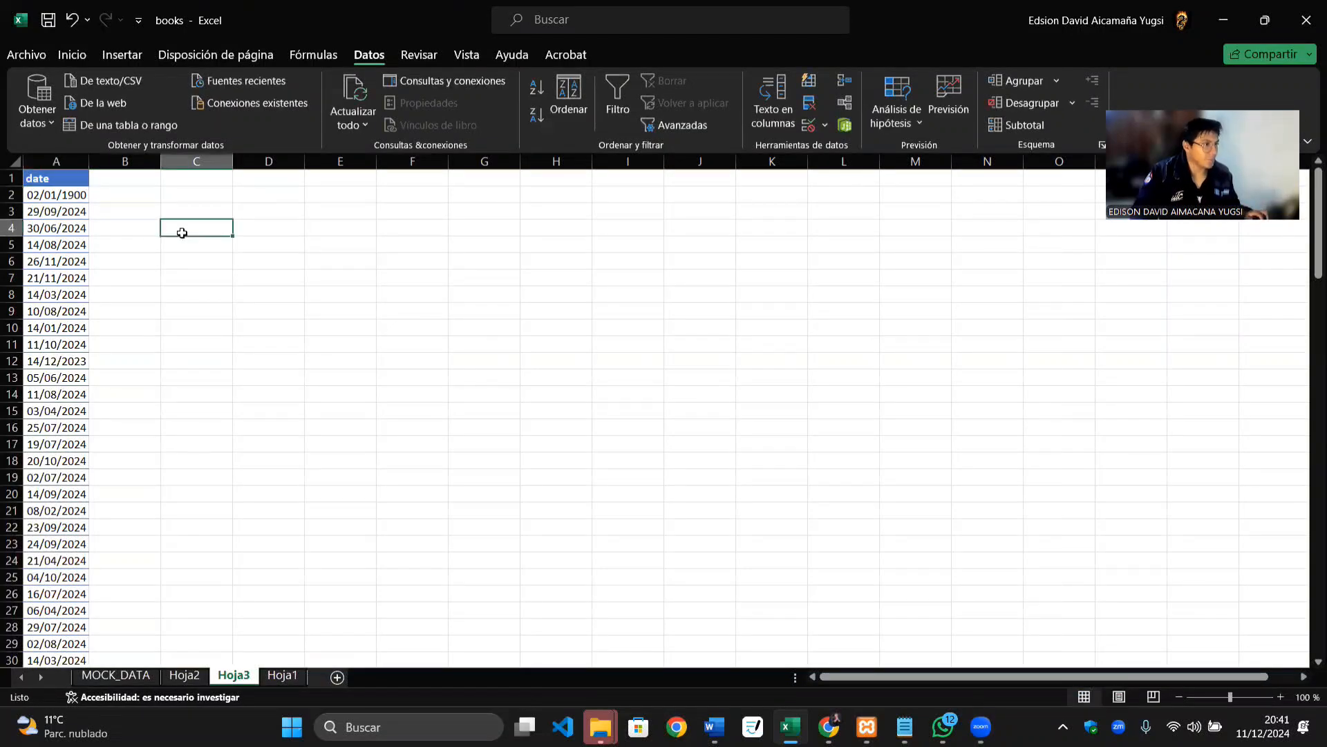
pyautogui.hotkey('ctrl', 'z')
pyautogui.hotkey('ctrl', 'z')
pyautogui.hotkey('ctrl', 'z')
pyautogui.hotkey('ctrl', 'z')
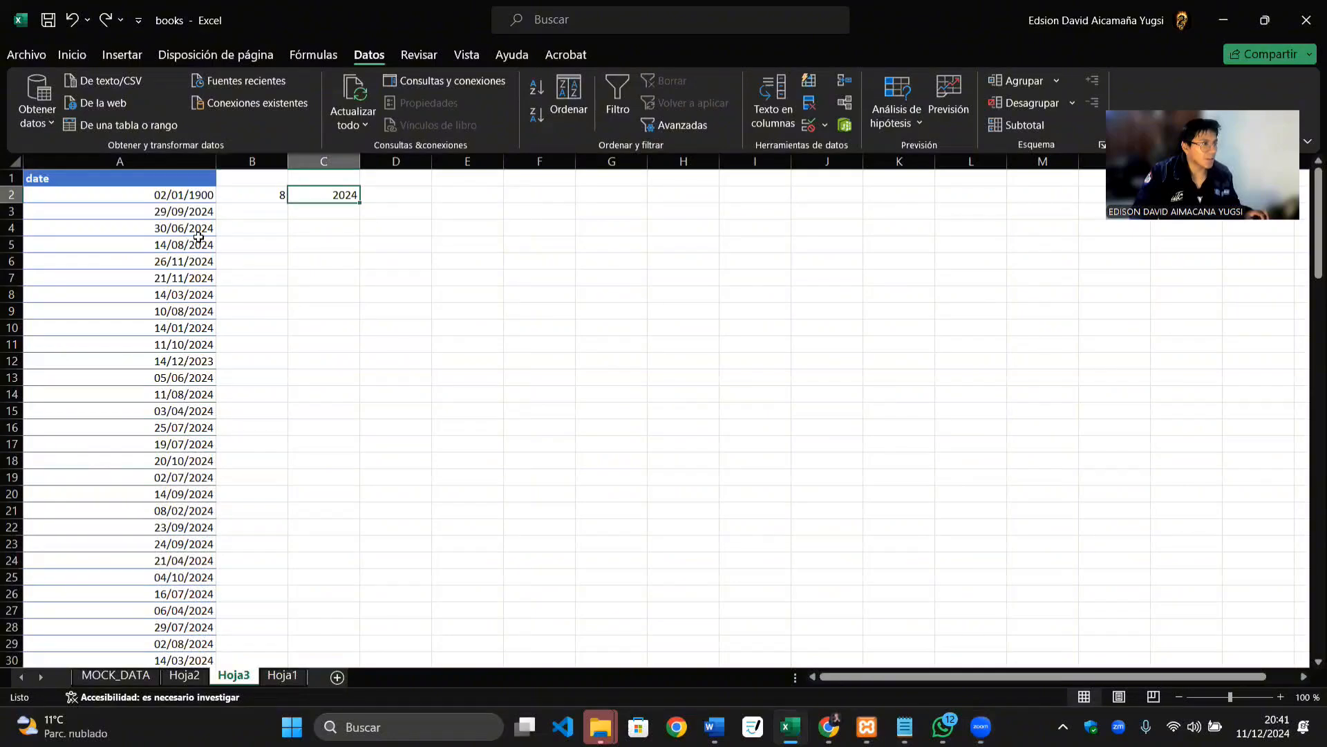
pyautogui.click(279, 241)
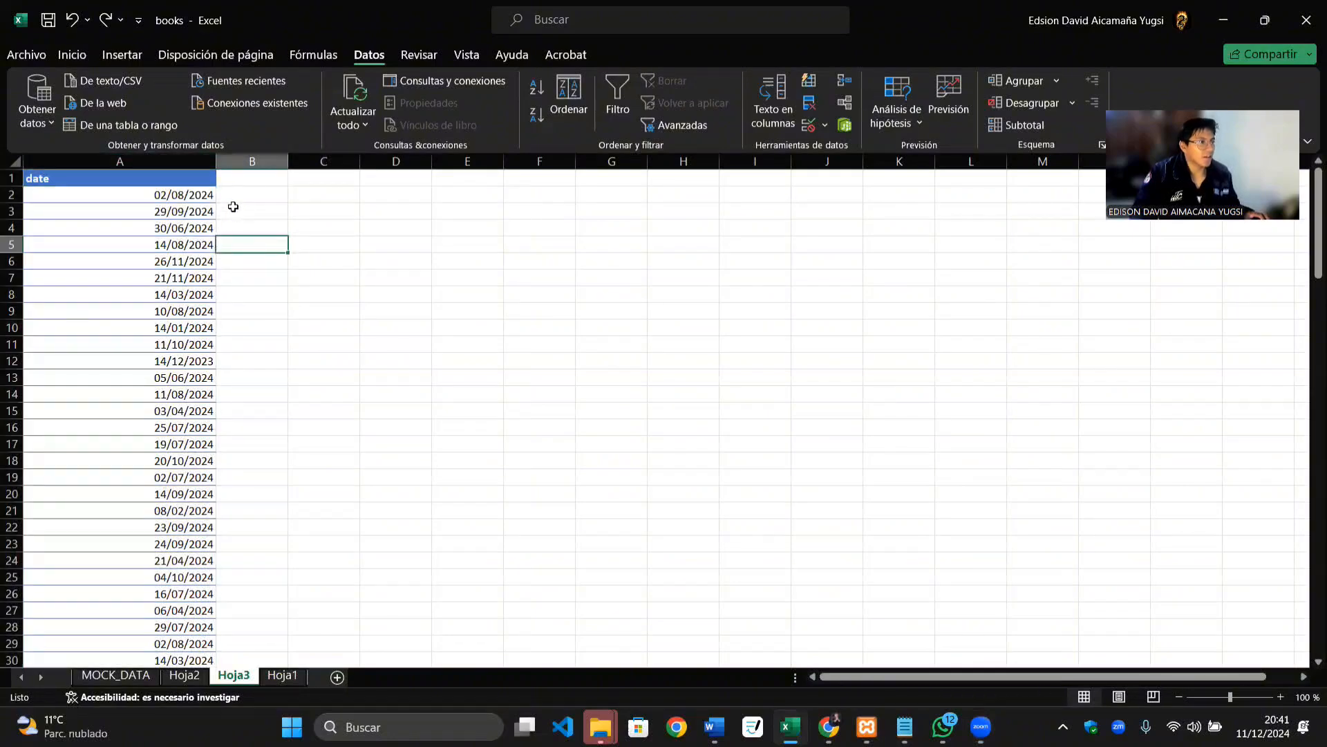
# Step: Fit the width of column A on Hoja3 to its date values
pyautogui.doubleClick(219, 160)
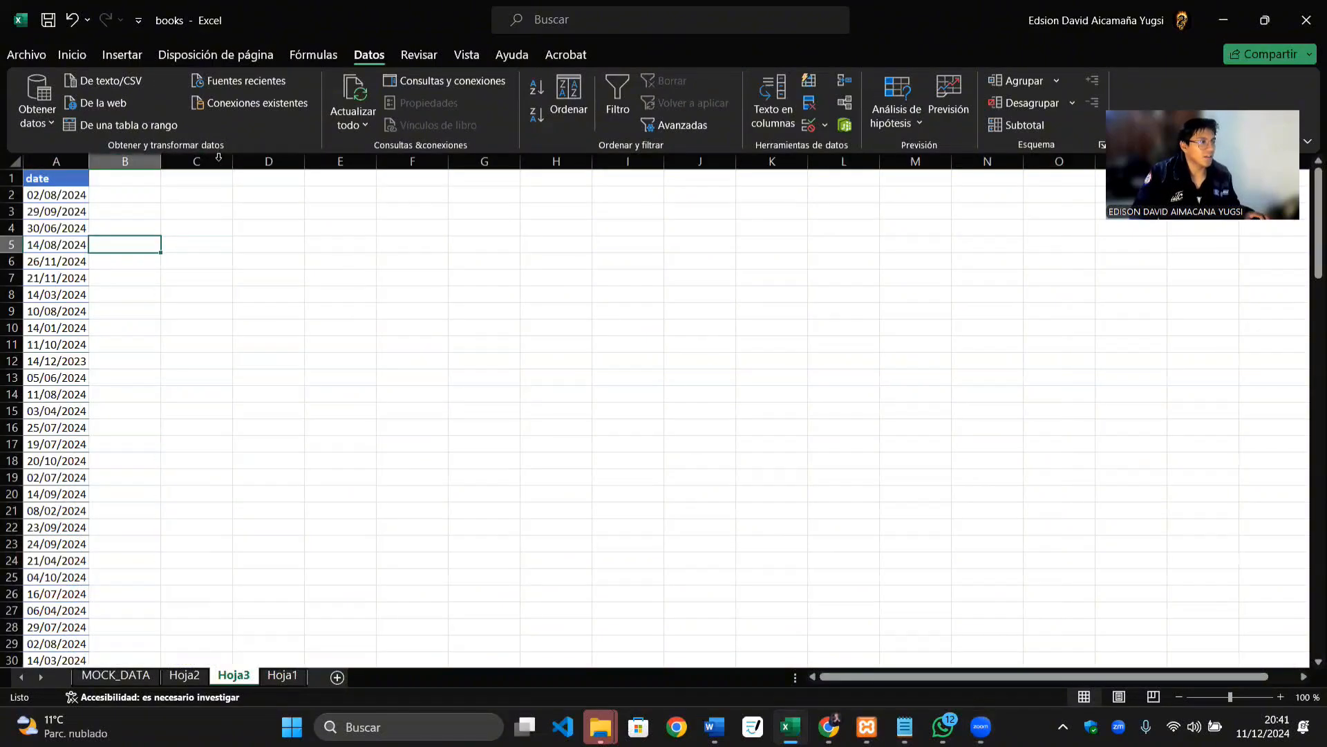
pyautogui.click(127, 202)
pyautogui.click(220, 228)
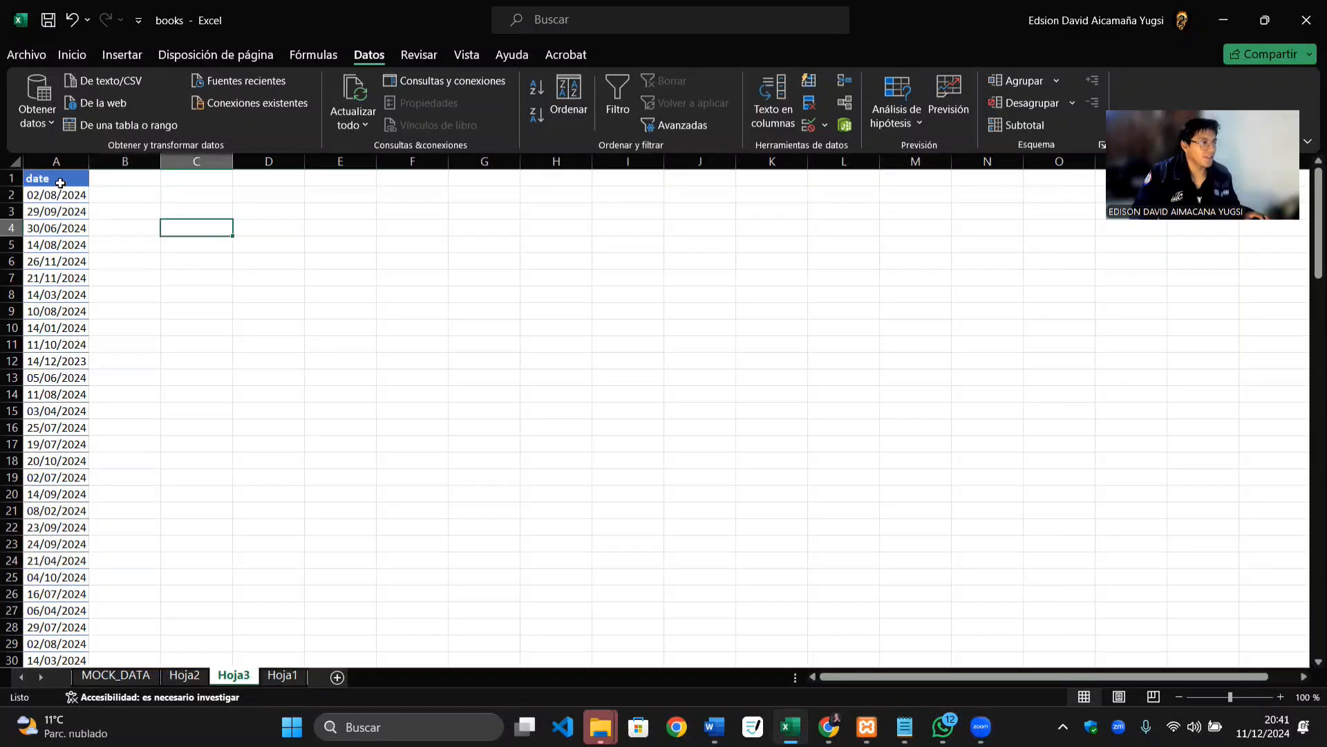
# Step: Start a text-to-columns conversion of the dates in A2:A127 as delimited data, using the slash as separator
pyautogui.click(69, 195)
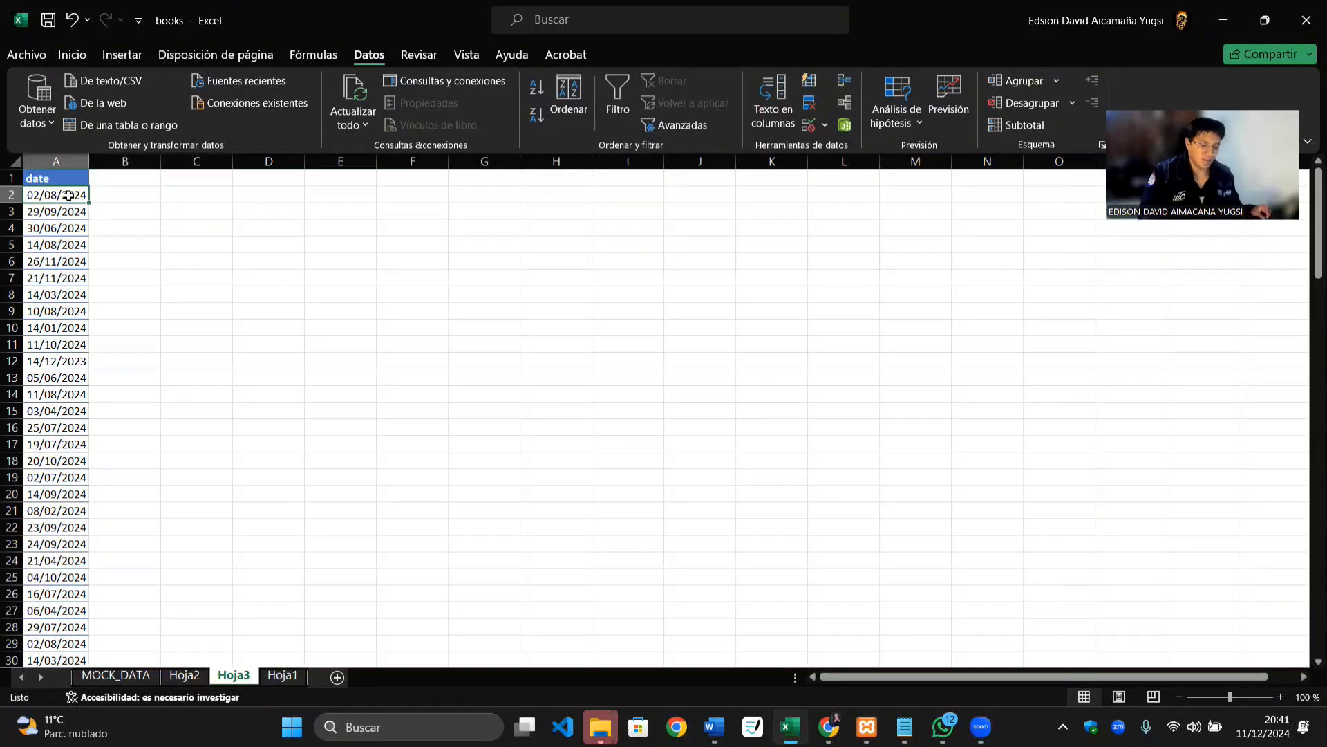
pyautogui.hotkey('ctrl', 'shift', 'Down')
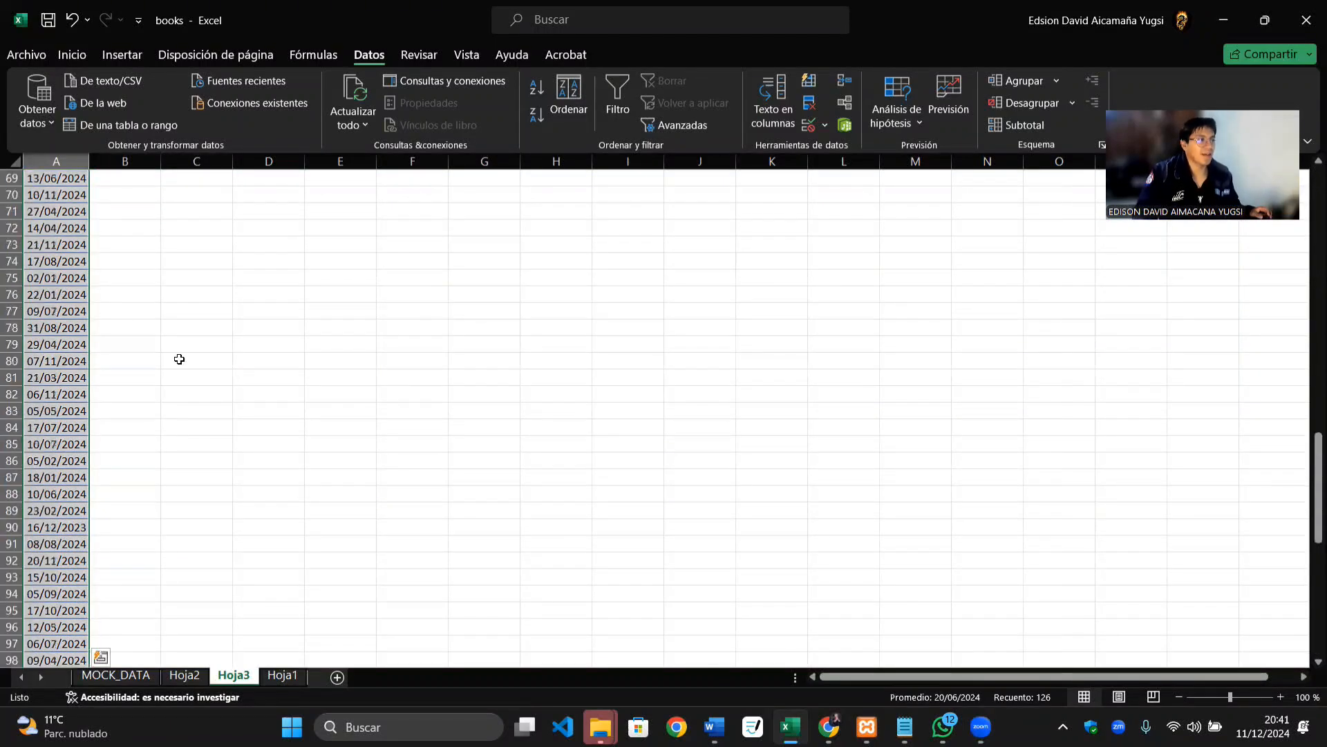
pyautogui.scroll(20, 179, 359)
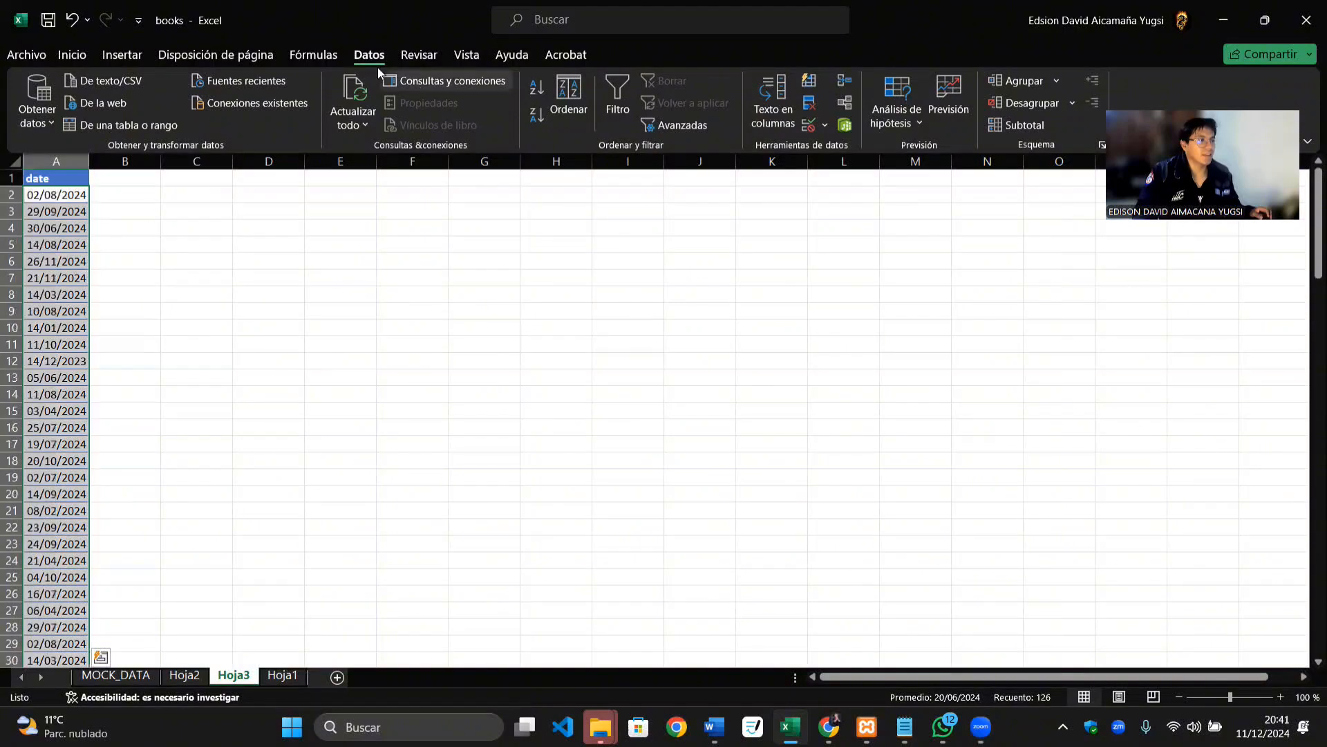
pyautogui.click(761, 93)
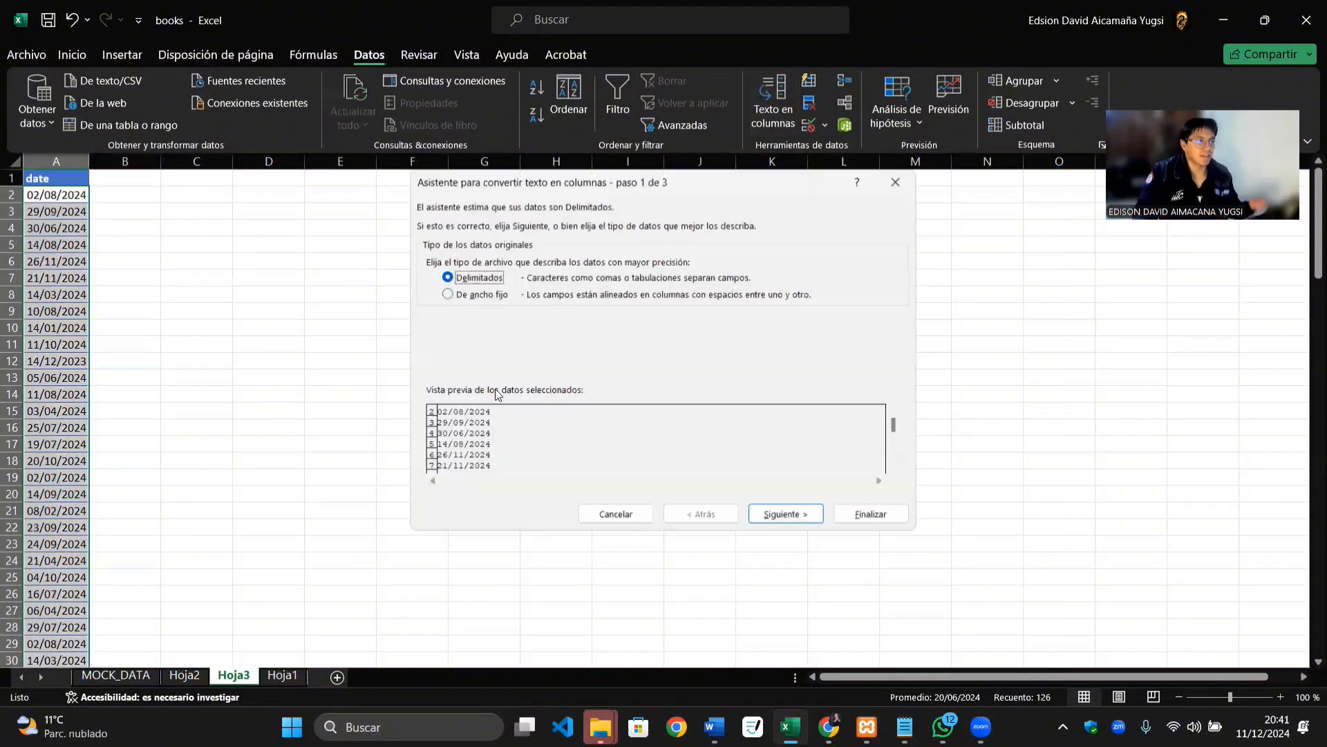
pyautogui.click(787, 525)
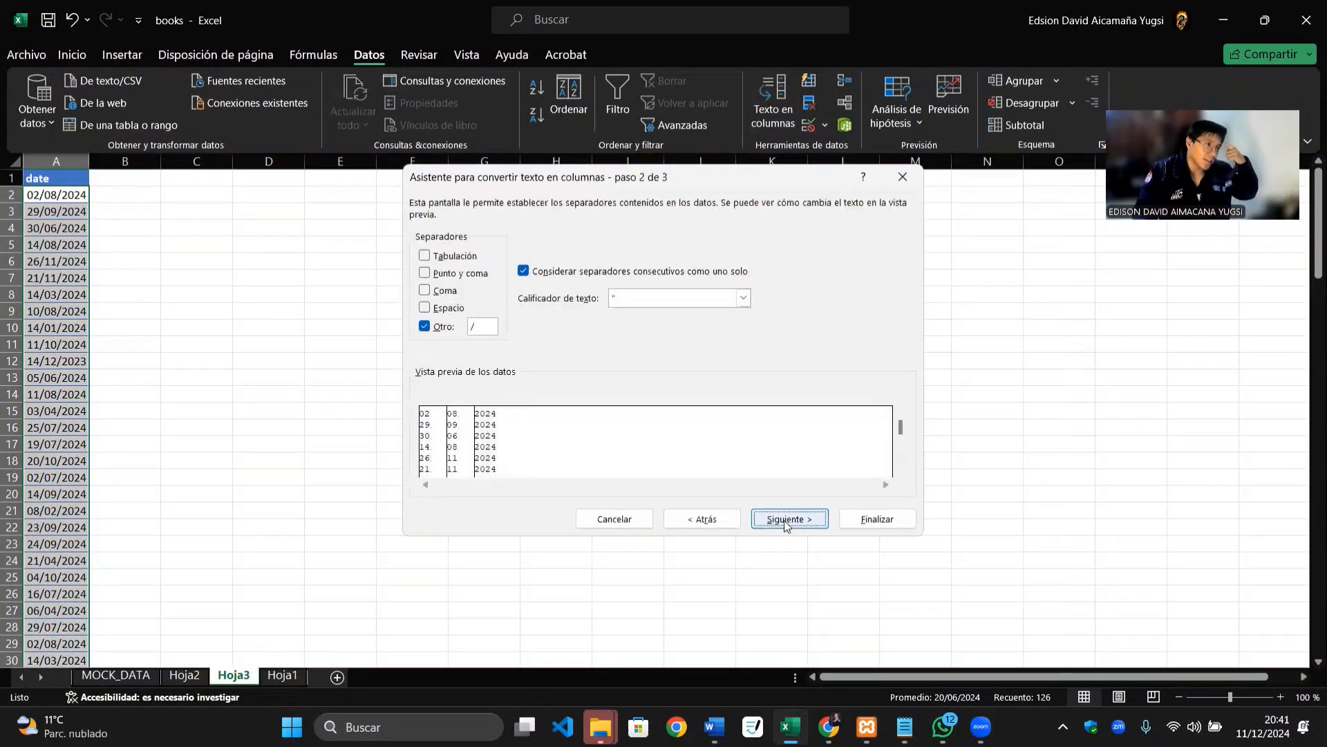
pyautogui.click(484, 326)
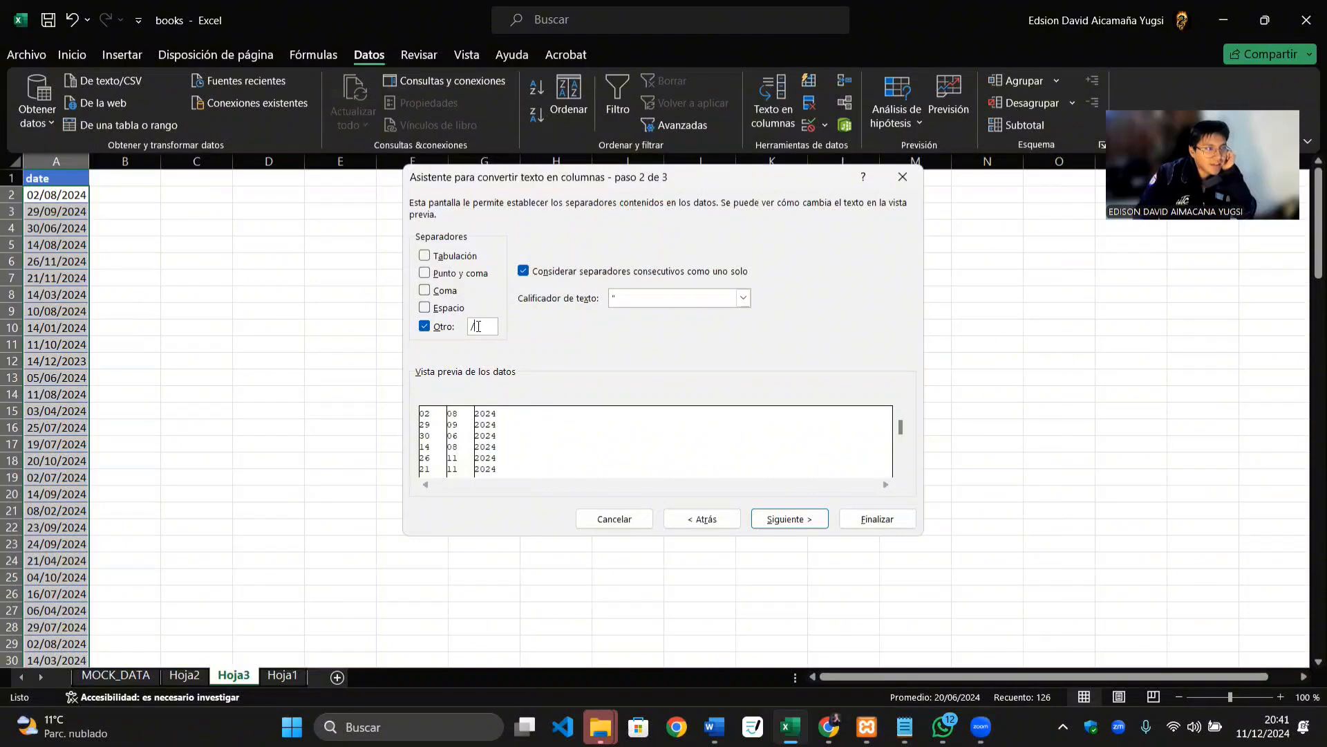
pyautogui.click(787, 518)
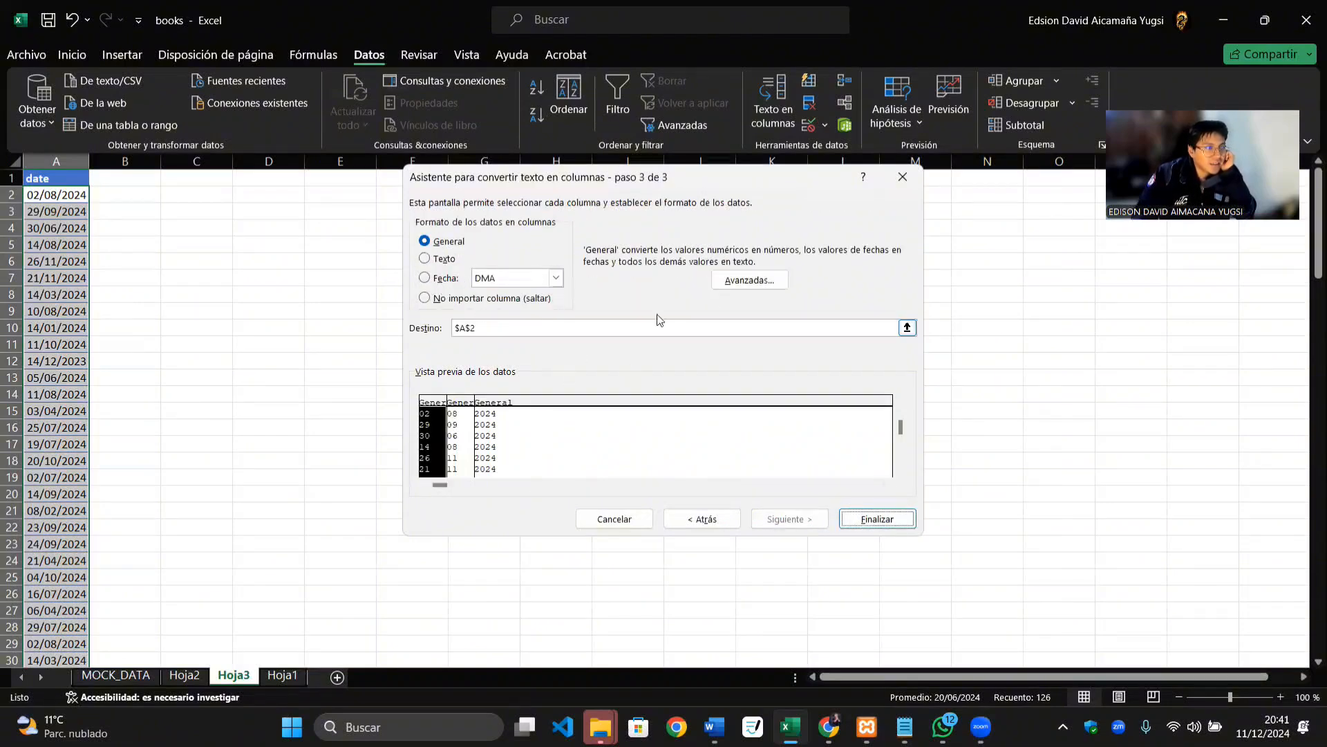
# Step: Set the conversion's destination to $B$2:$D$127 with the General format and finish splitting the dates
pyautogui.click(907, 328)
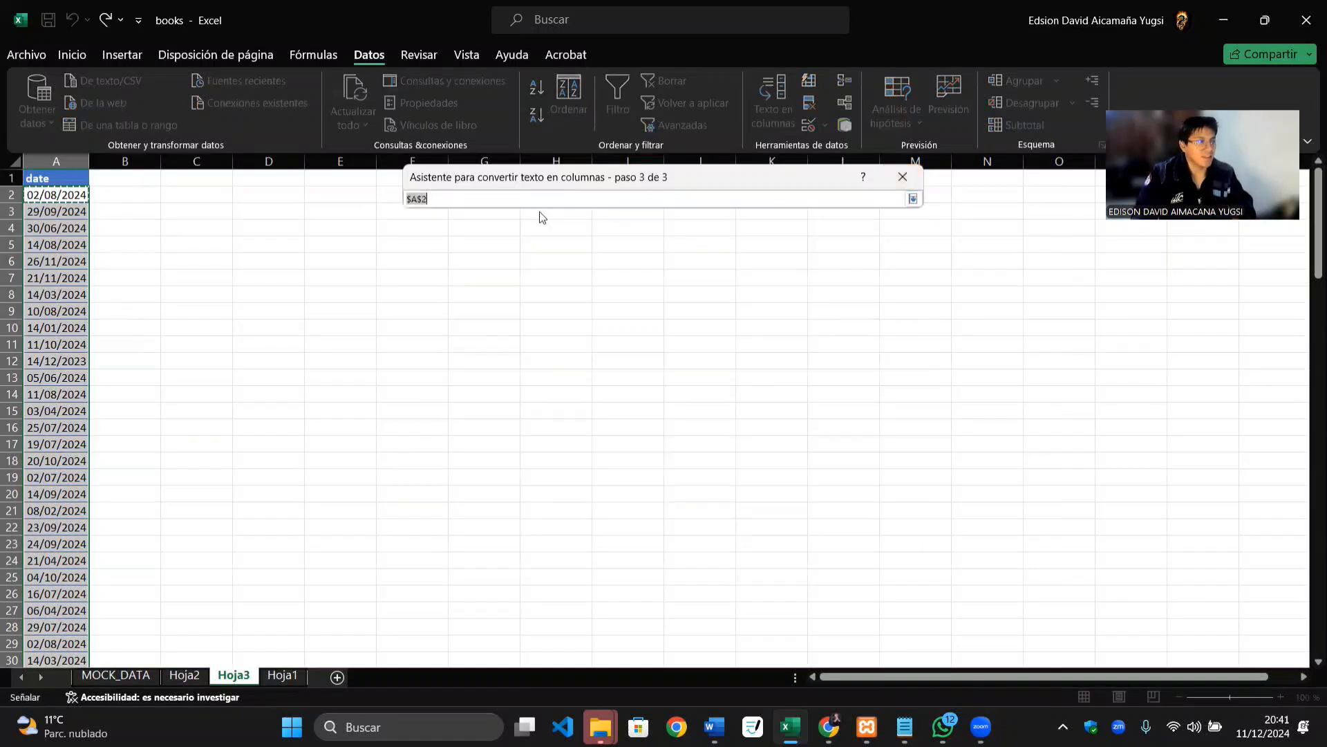
pyautogui.press('BackSpace')
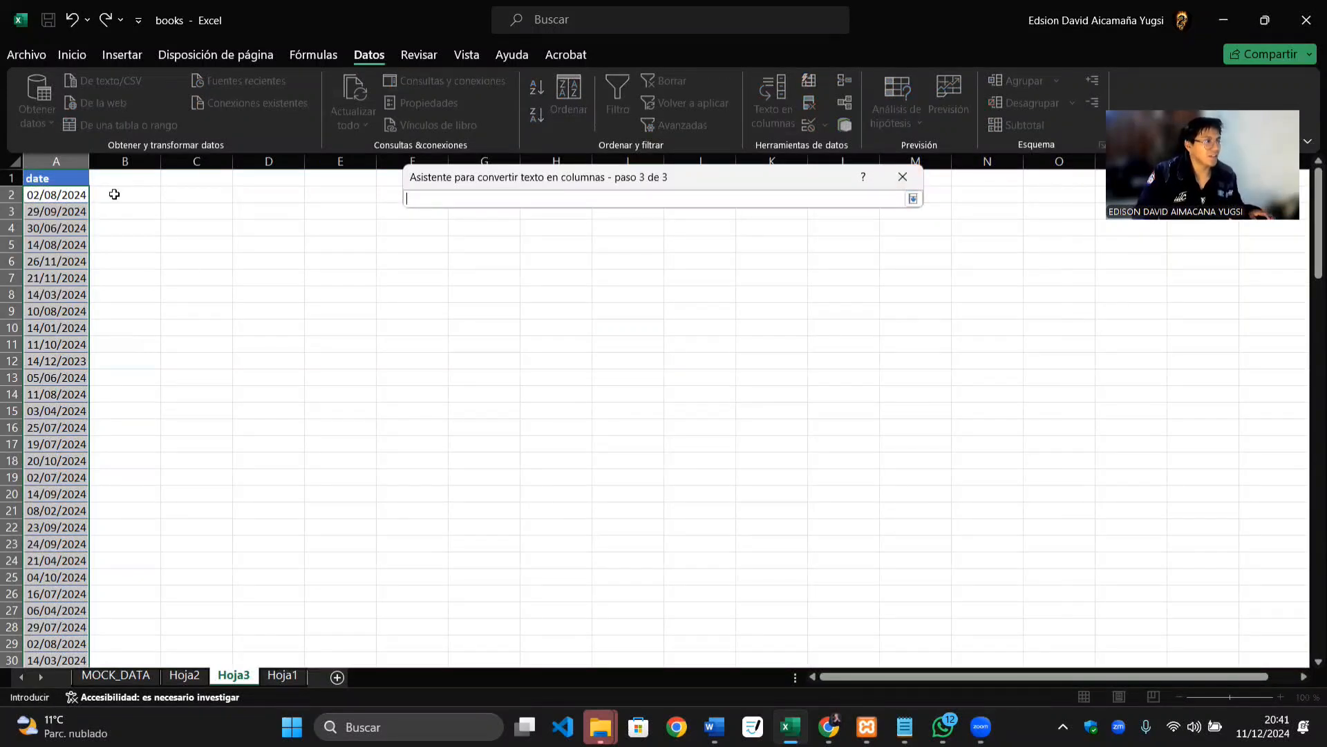
pyautogui.moveTo(112, 194); pyautogui.dragTo(269, 332)
pyautogui.moveTo(269, 457); pyautogui.dragTo(290, 603)
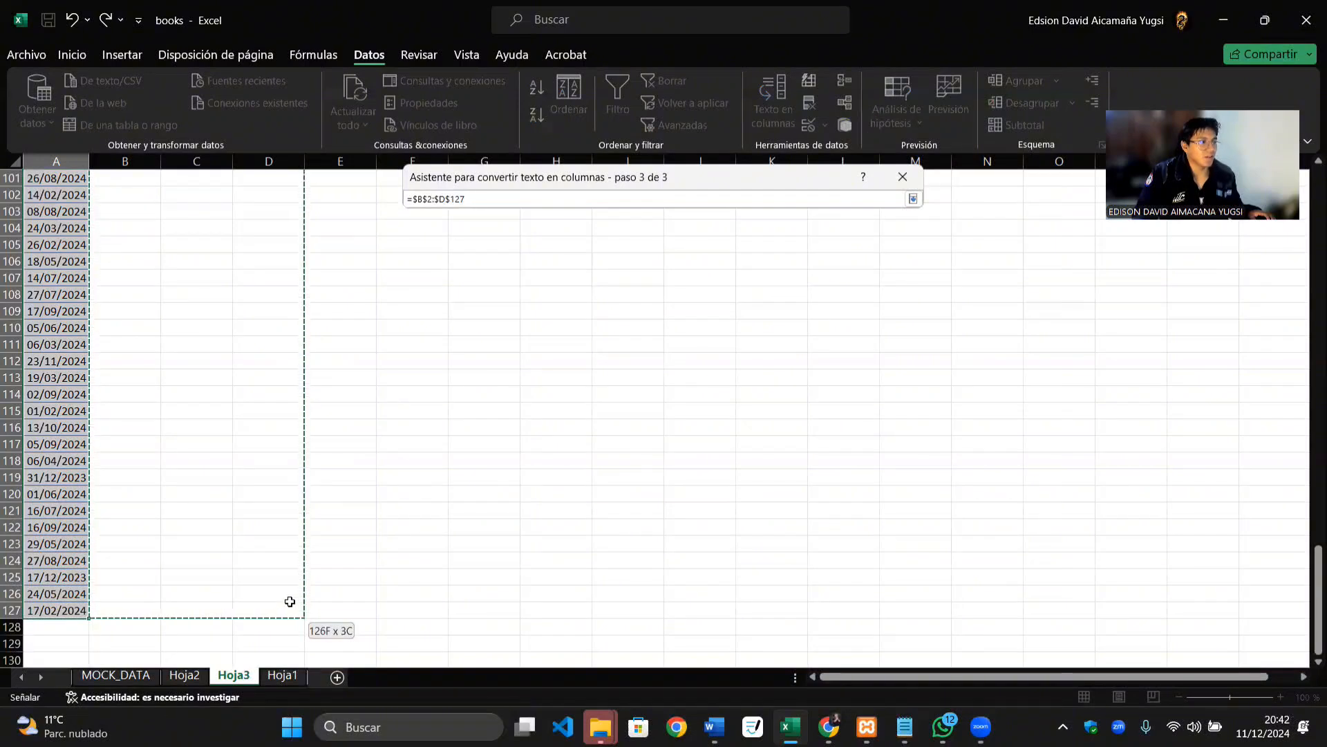
pyautogui.click(912, 201)
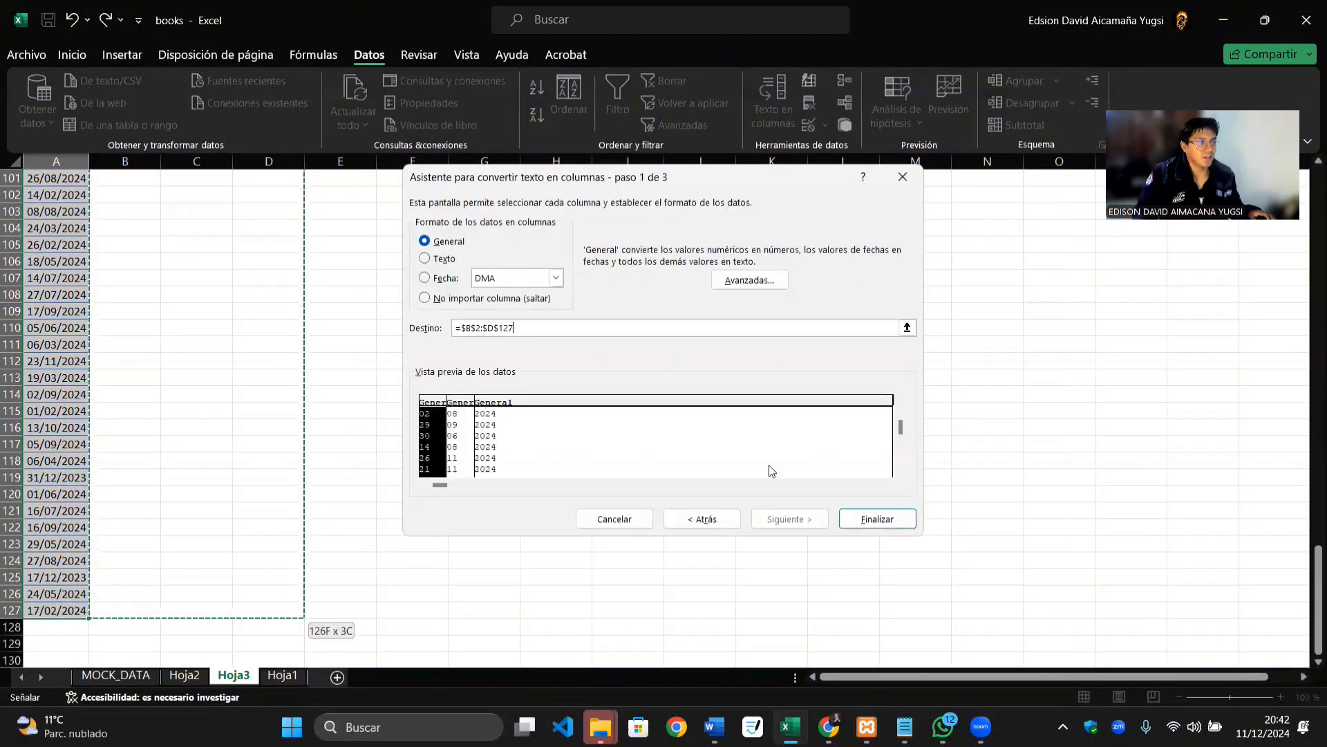
pyautogui.click(855, 519)
pyautogui.scroll(20, 353, 344)
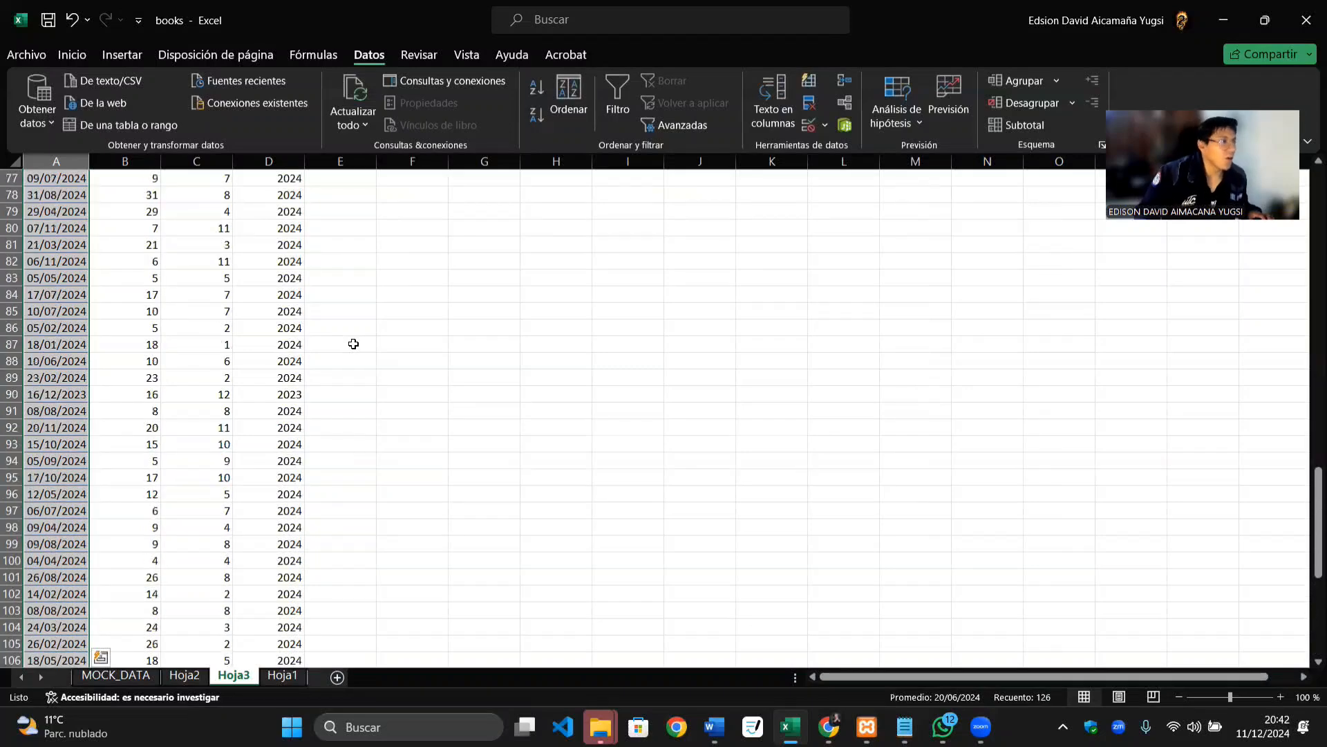
pyautogui.click(392, 196)
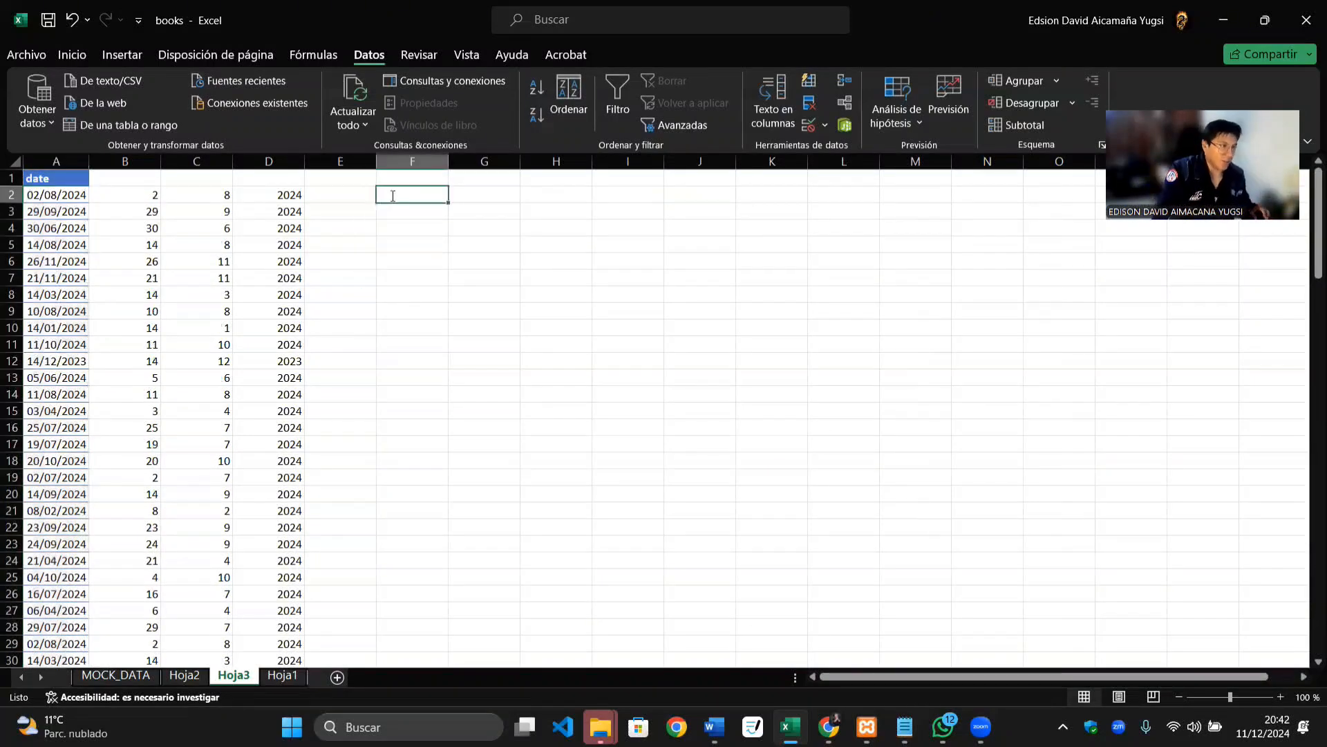
pyautogui.write('=con')
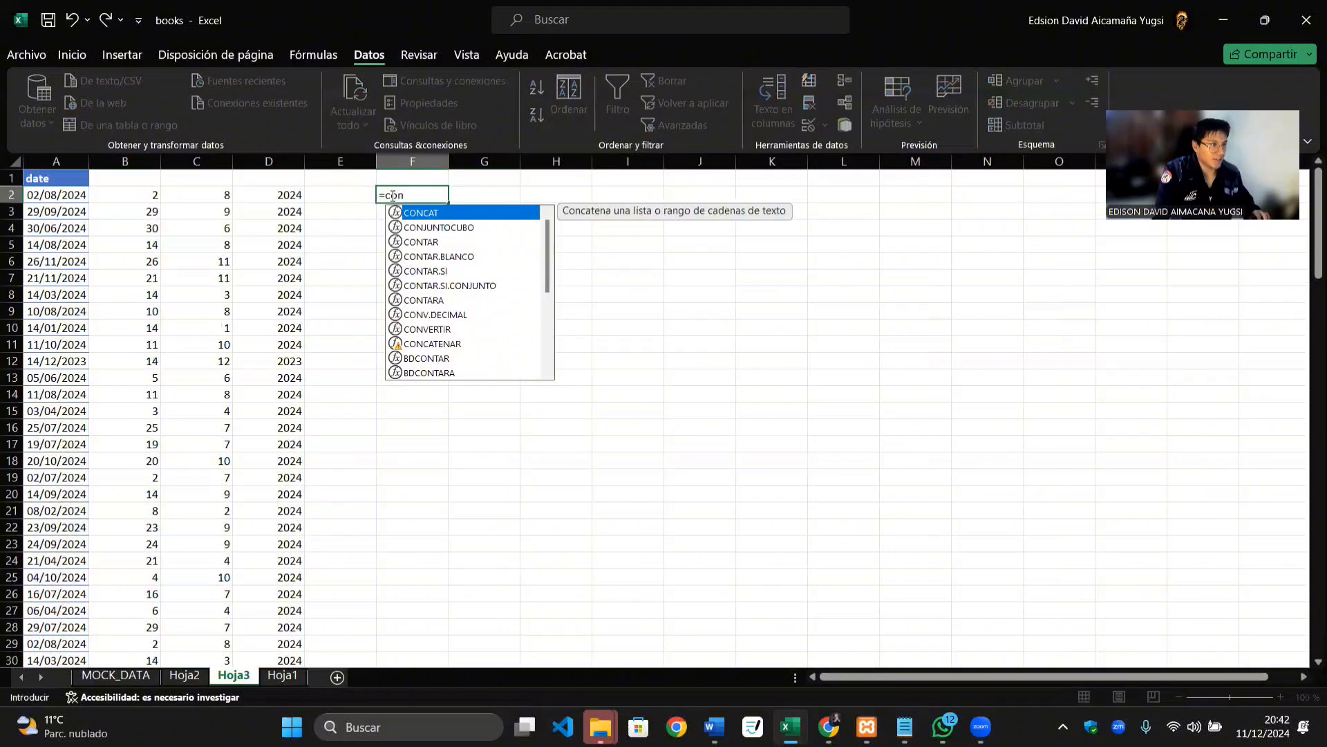
pyautogui.press('Tab')
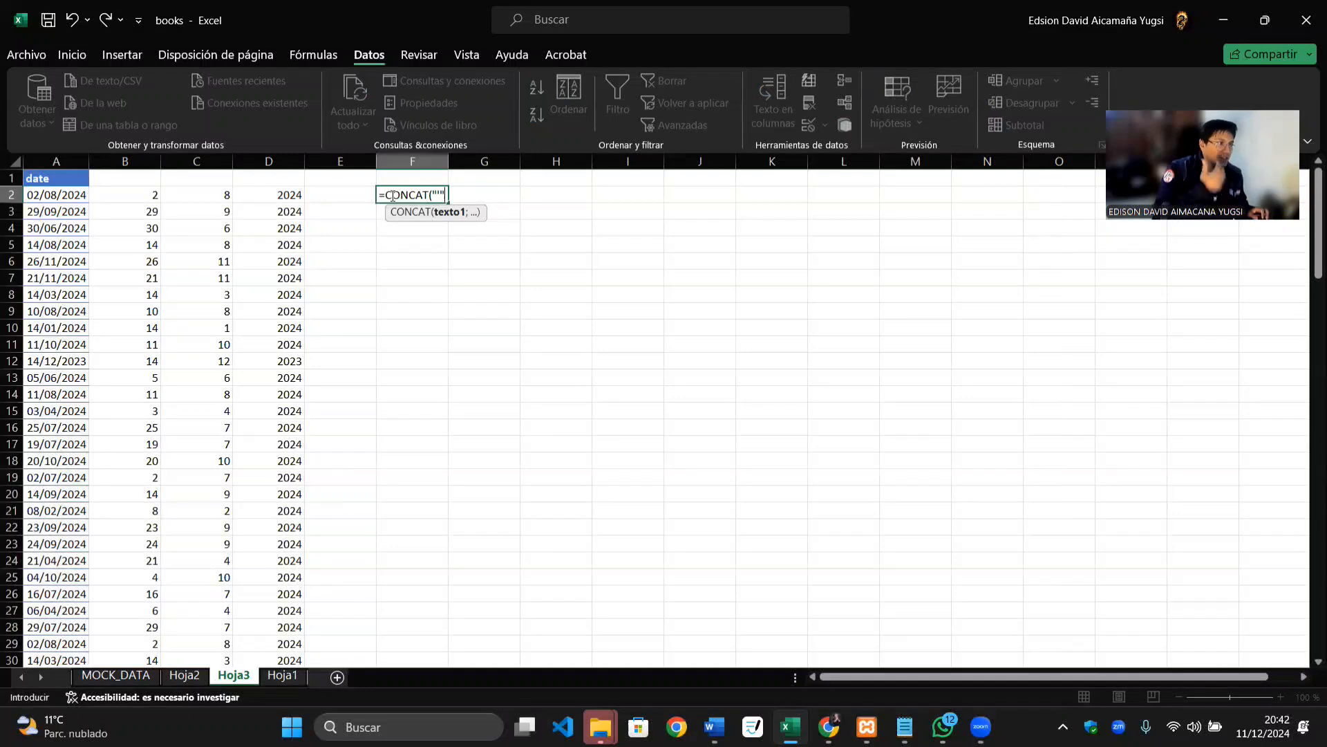
pyautogui.write('" ";')
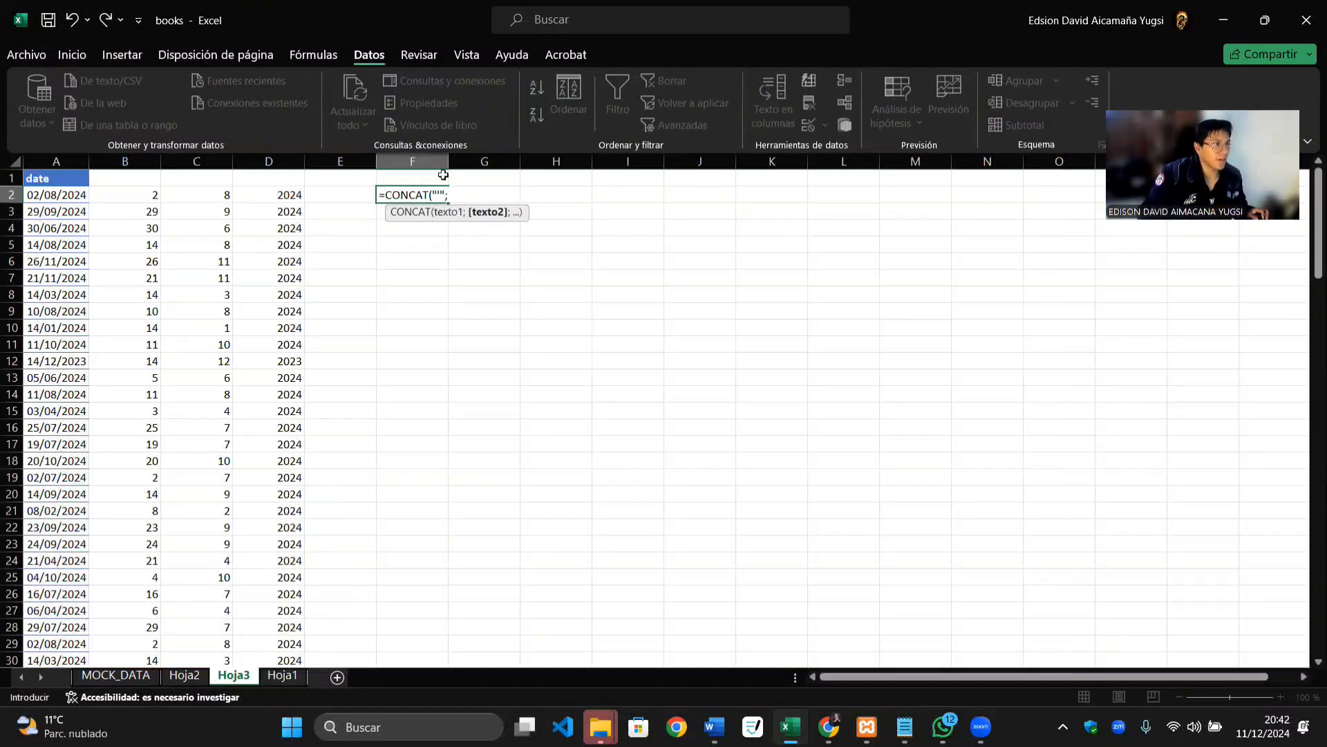
pyautogui.click(279, 193)
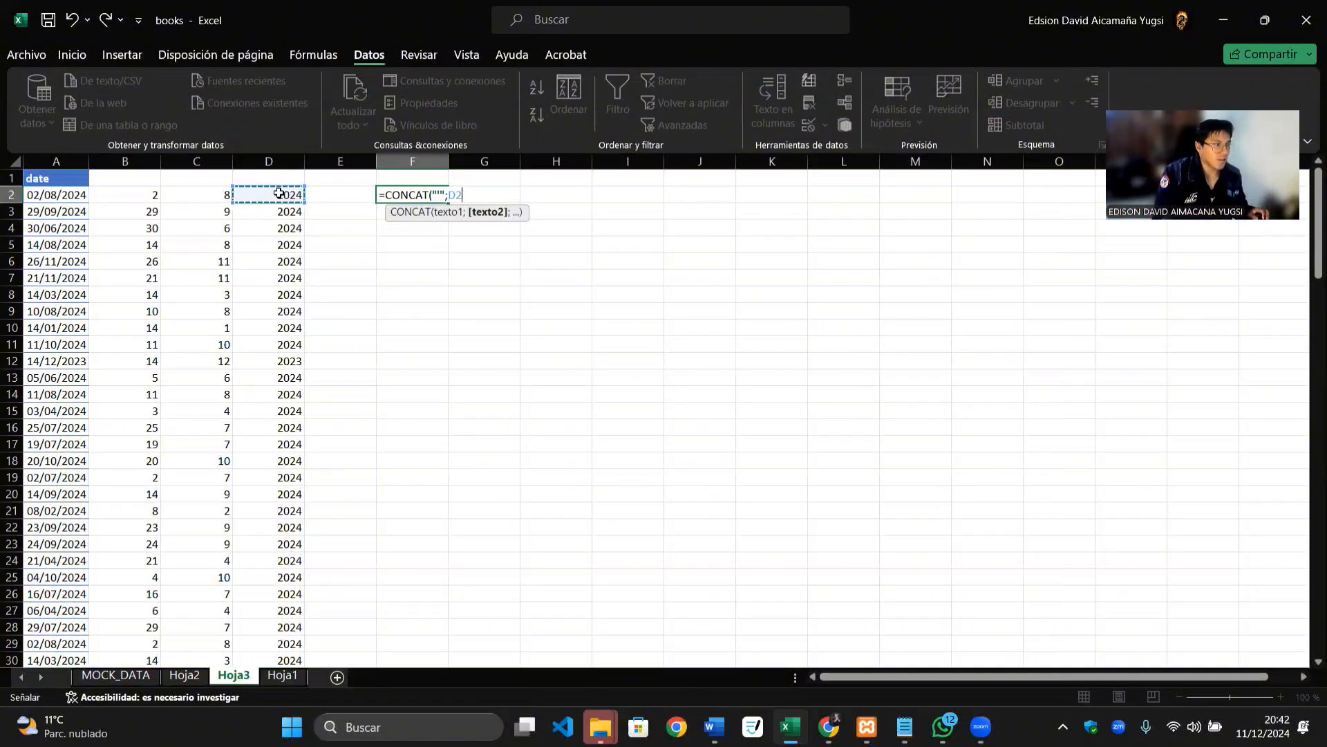
pyautogui.press('Escape')
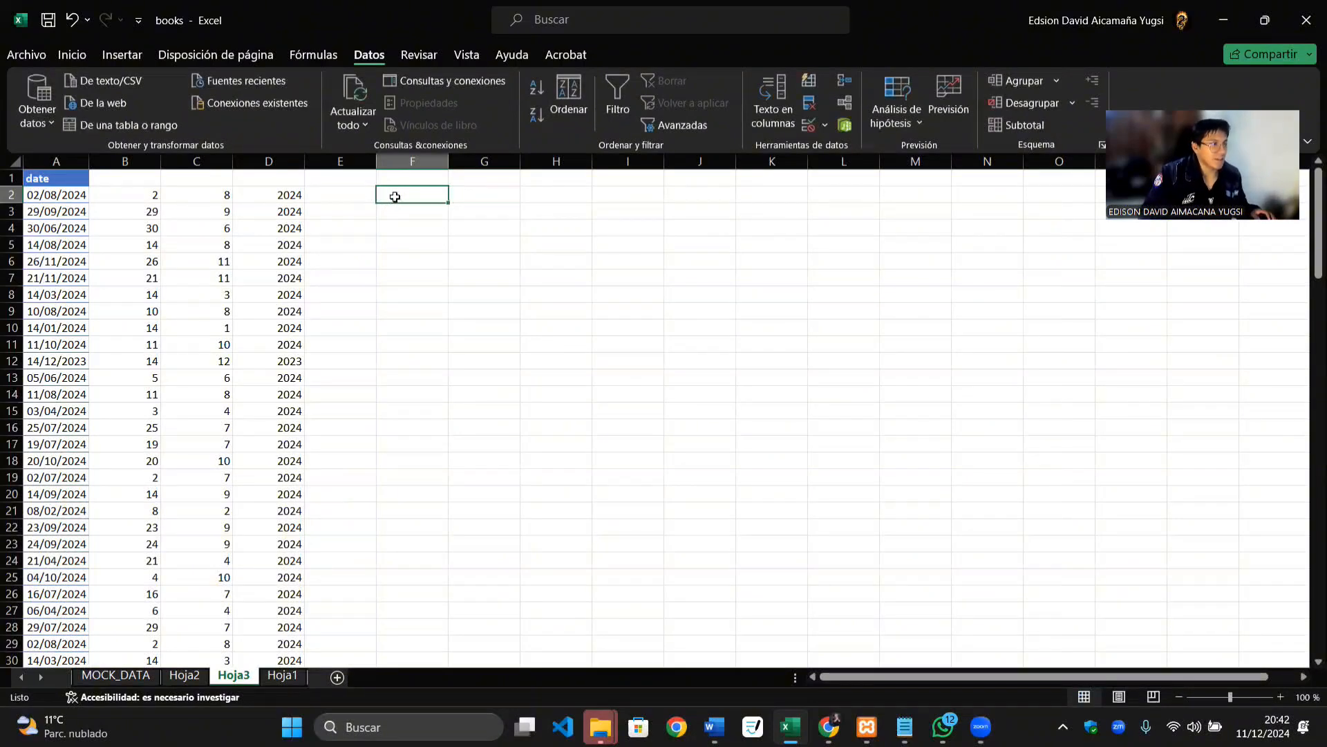
# Step: Begin a CONCAT formula in E2 of Hoja3 with the year from D2 followed by the "-" separator
pyautogui.click(314, 197)
pyautogui.write('=')
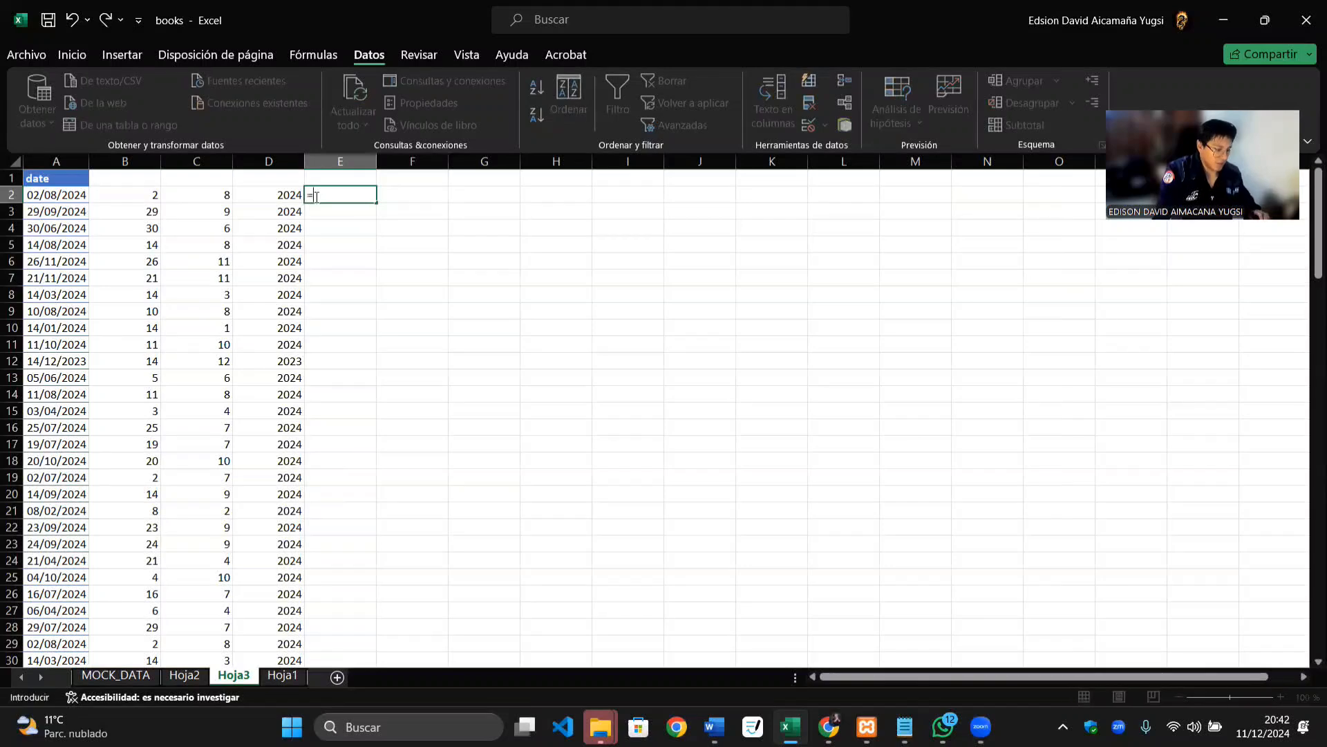
pyautogui.write('concar')
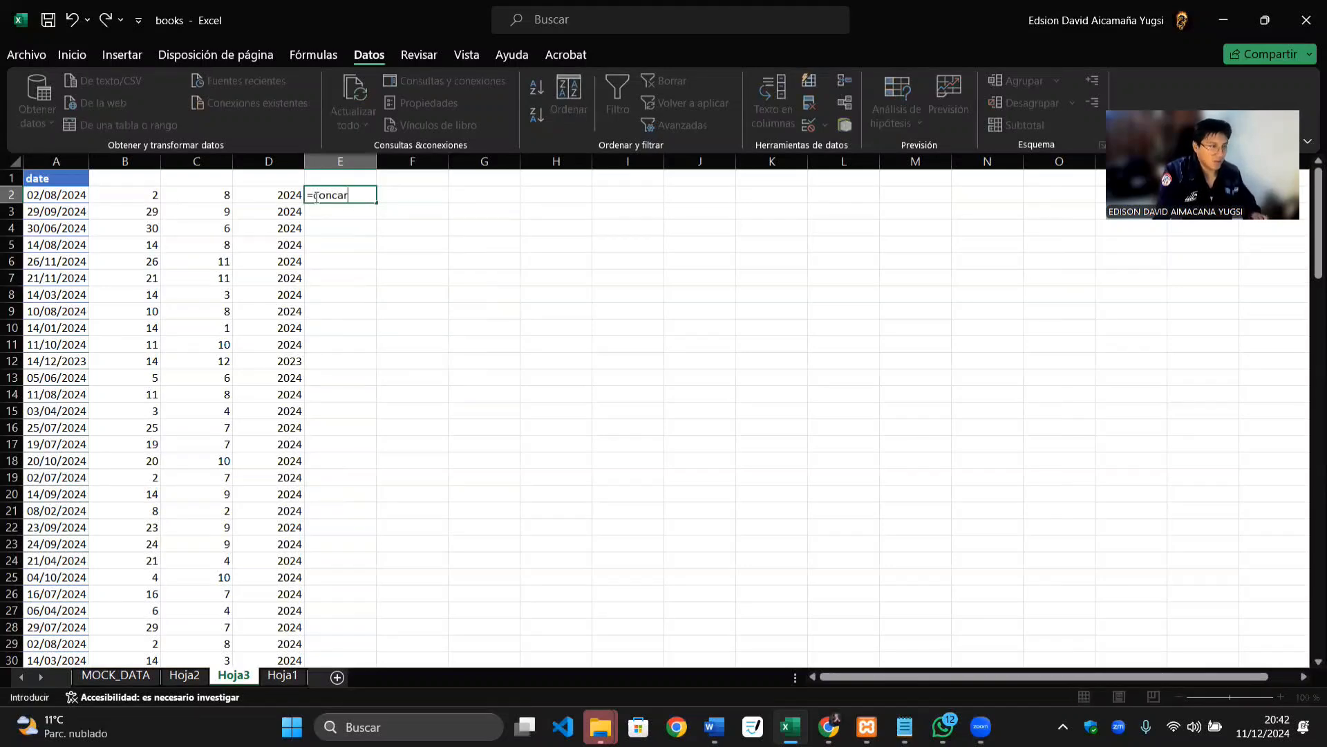
pyautogui.press('BackSpace')
pyautogui.write('t')
pyautogui.press('Tab')
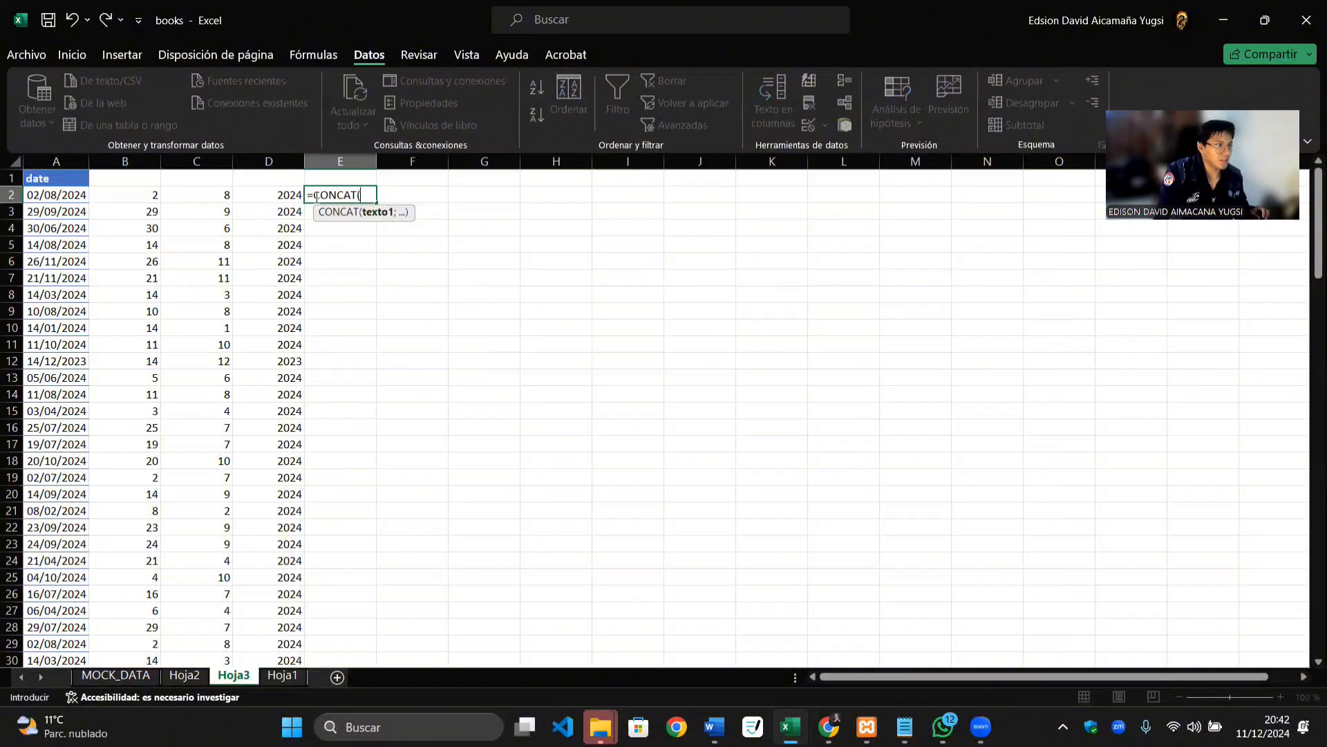
pyautogui.click(267, 191)
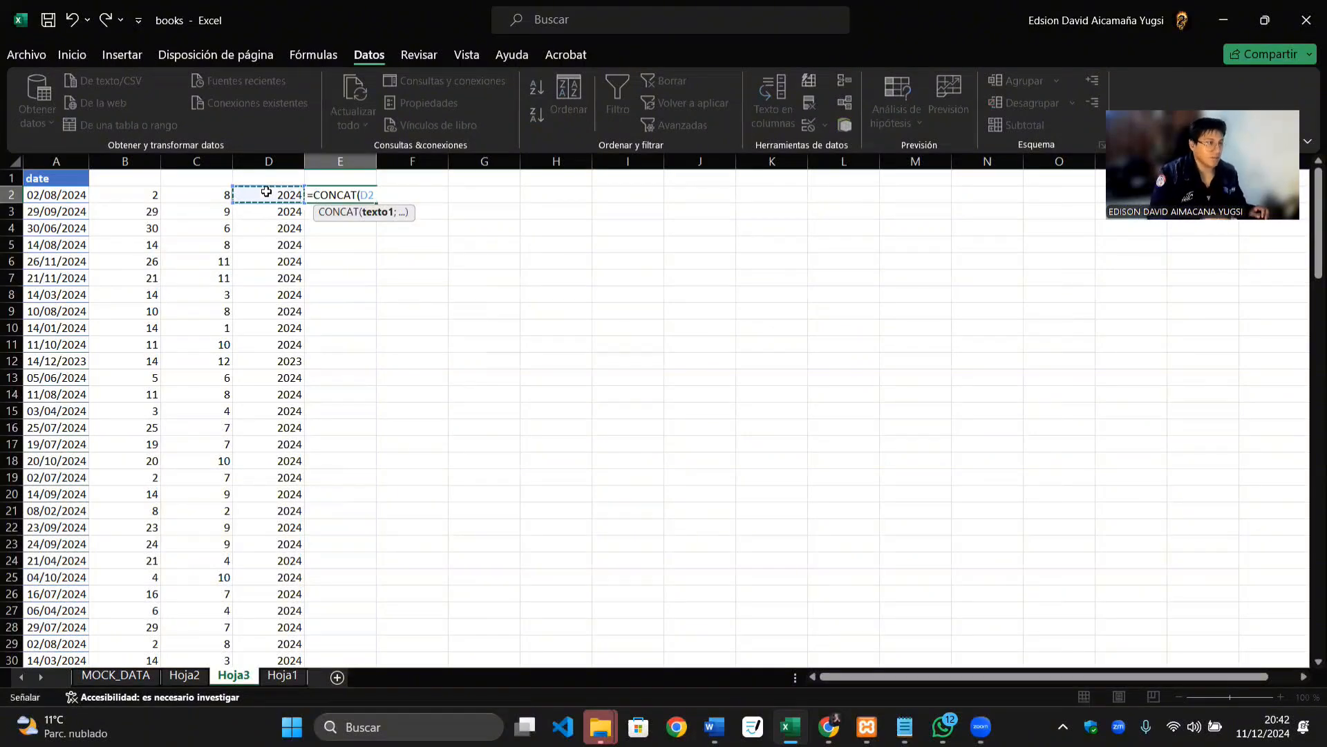
pyautogui.write(';"-",')
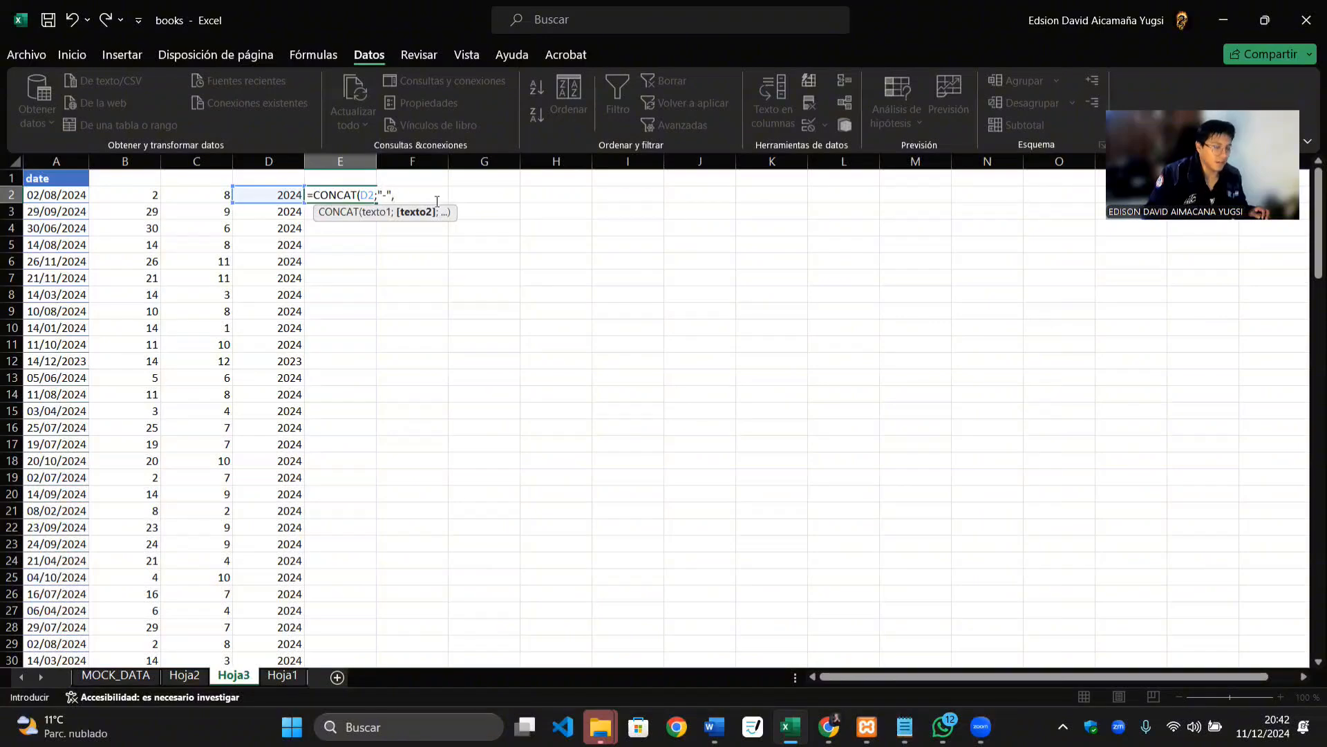
pyautogui.press('BackSpace')
pyautogui.write(';')
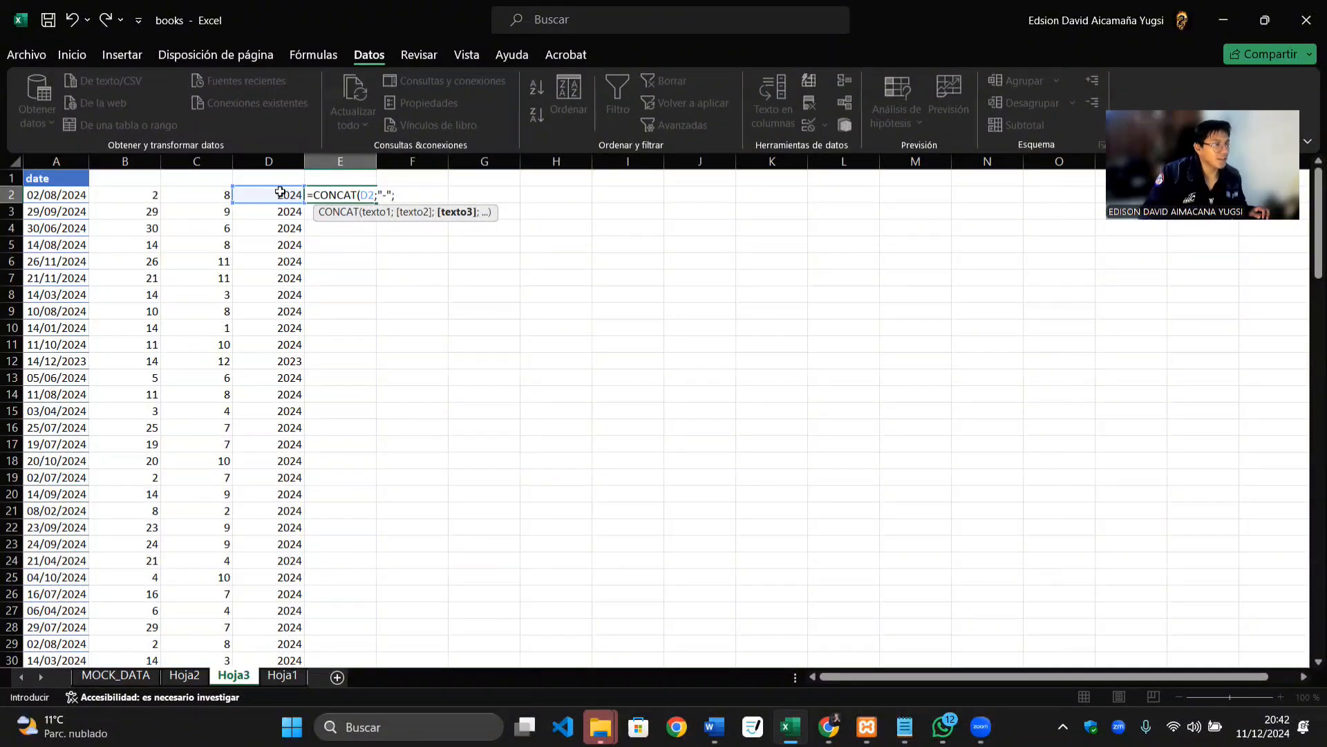
# Step: Complete the E2 formula with month C2, another "-" separator and day B2, giving =CONCAT(D2;"-";C2;"-";B2)
pyautogui.click(212, 197)
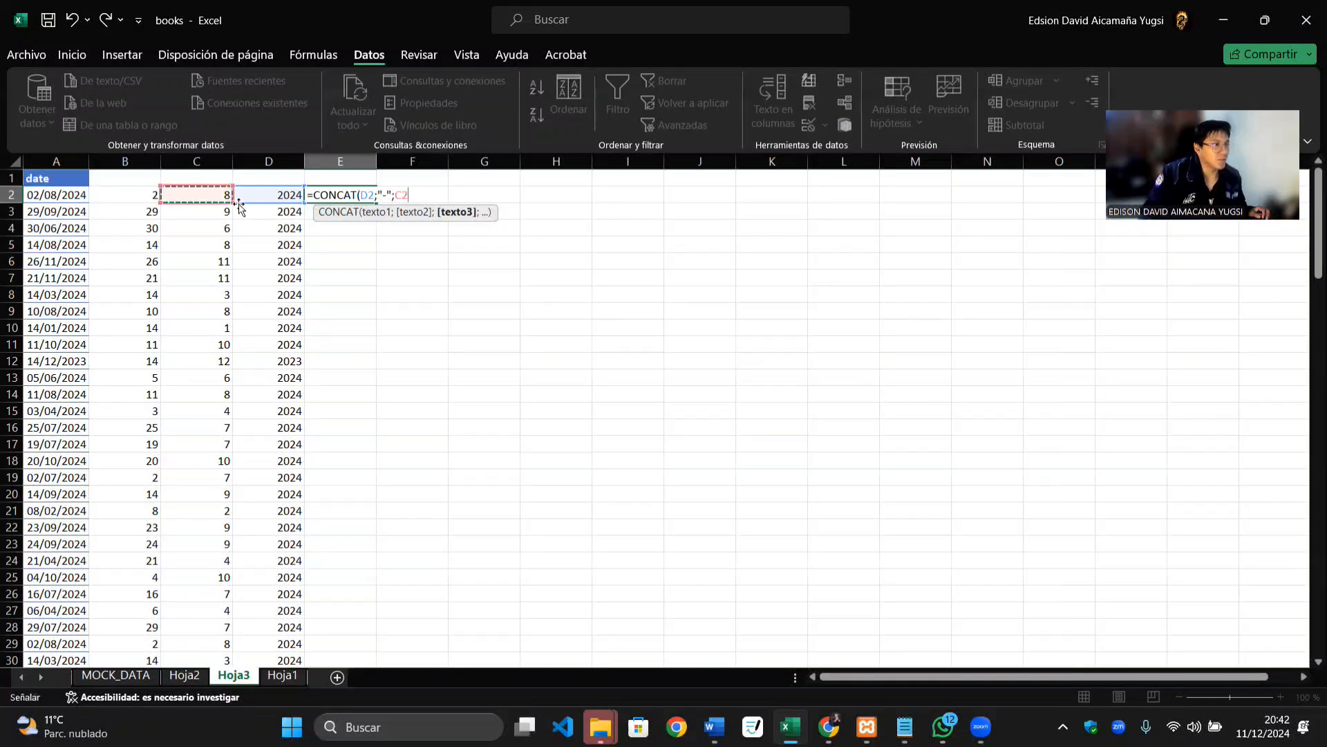
pyautogui.write(';"-')
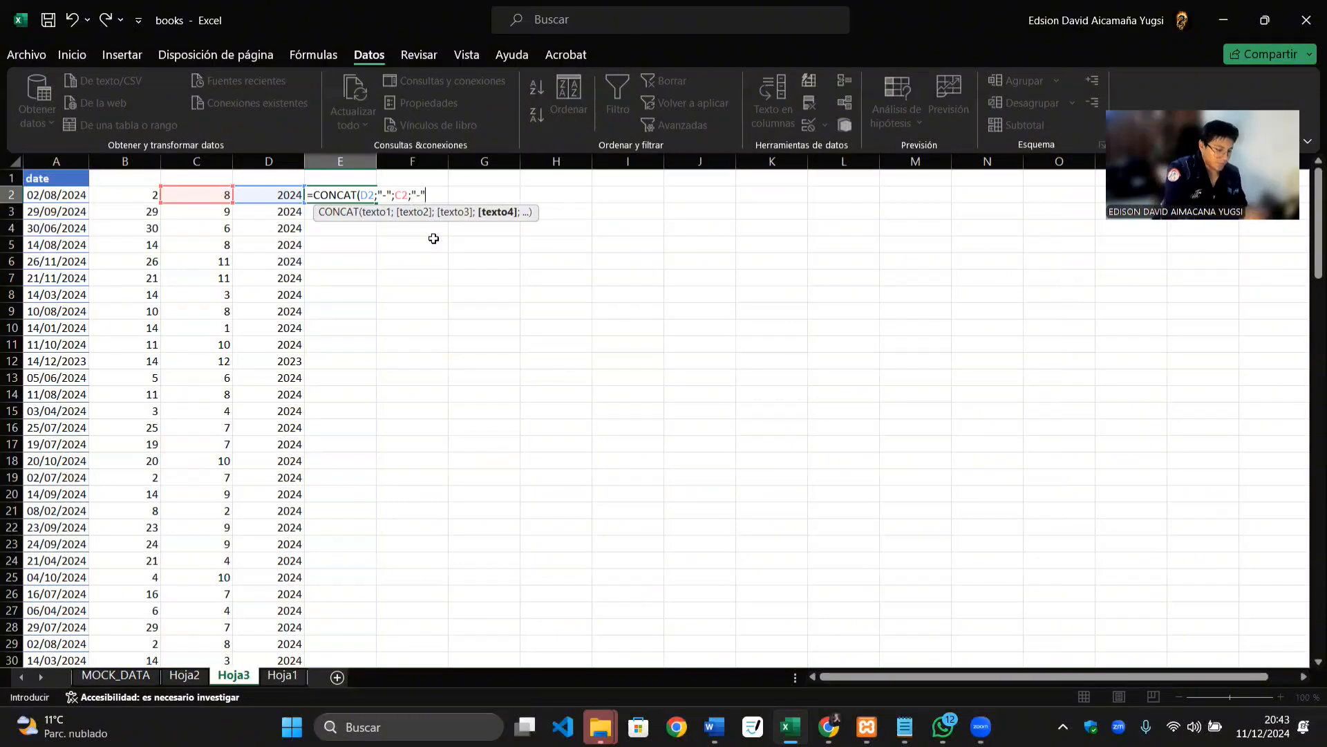
pyautogui.write('";')
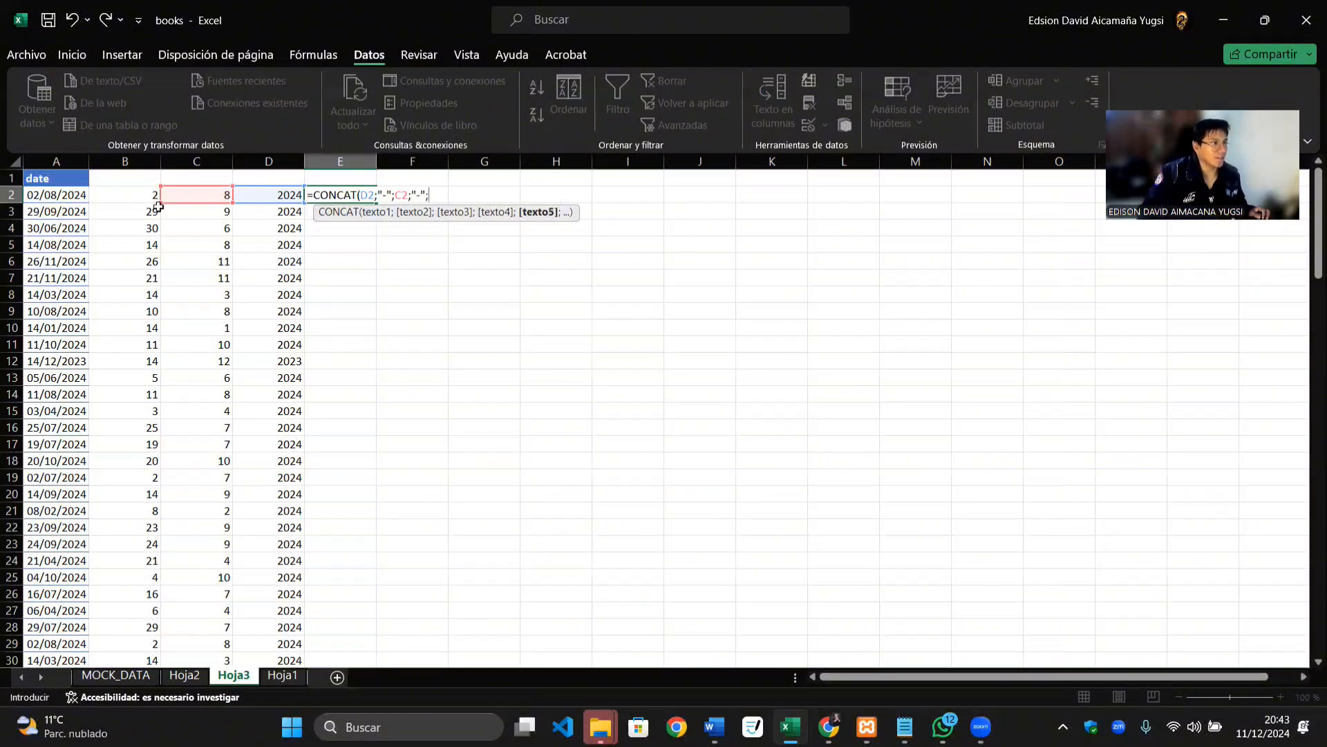
pyautogui.click(146, 200)
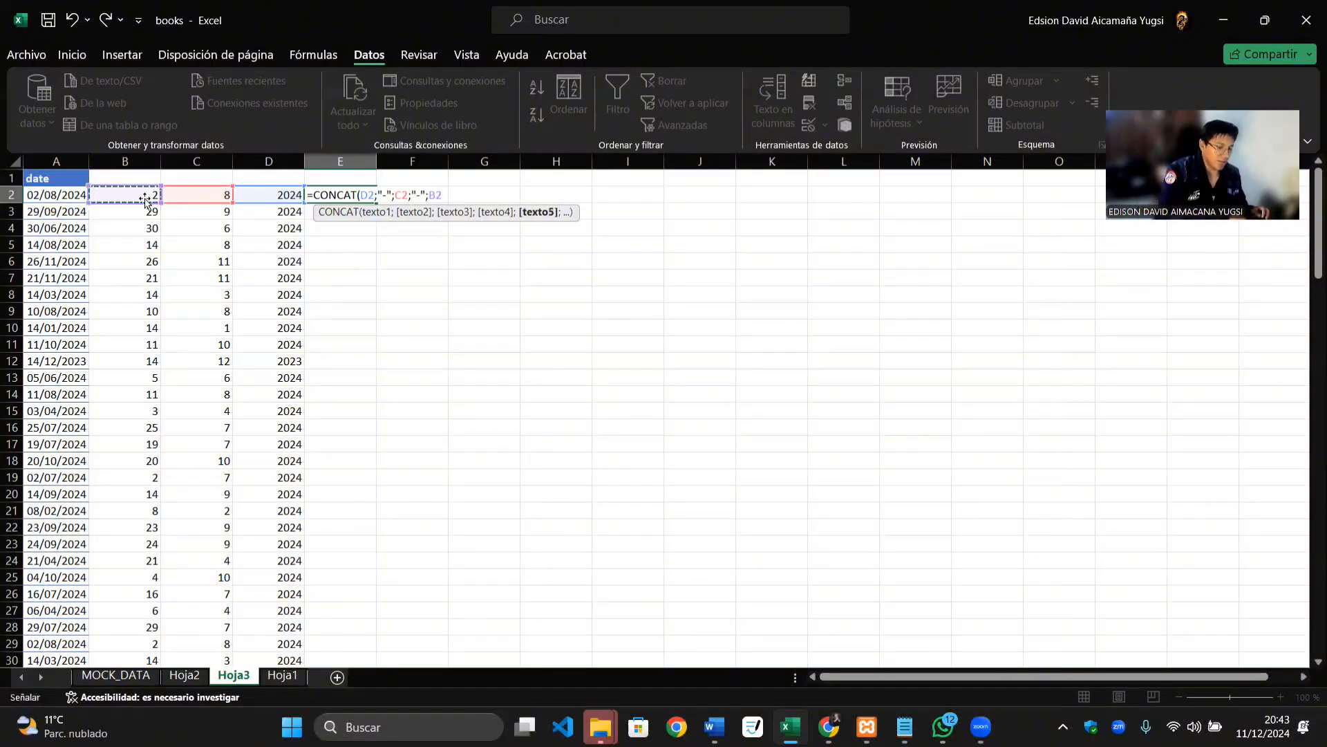
pyautogui.press('Return')
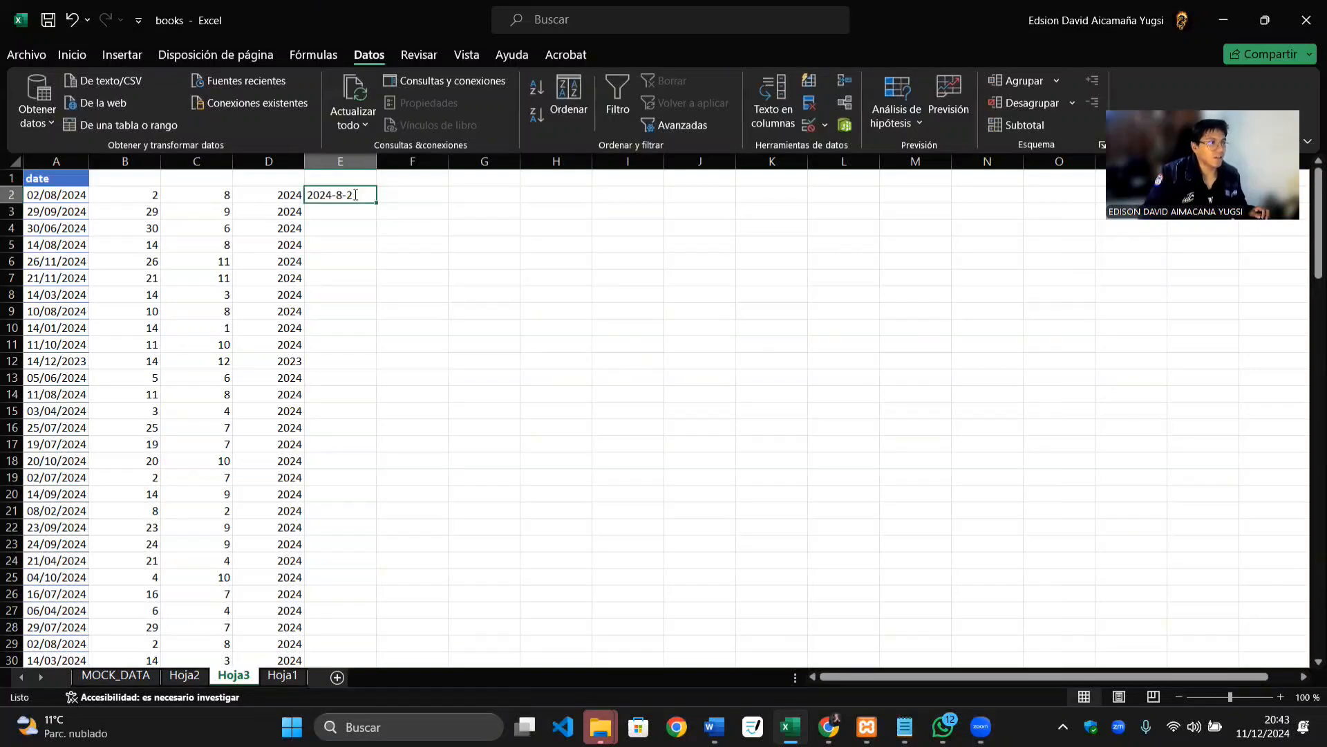
pyautogui.doubleClick(346, 196)
pyautogui.click(555, 310)
pyautogui.click(361, 199)
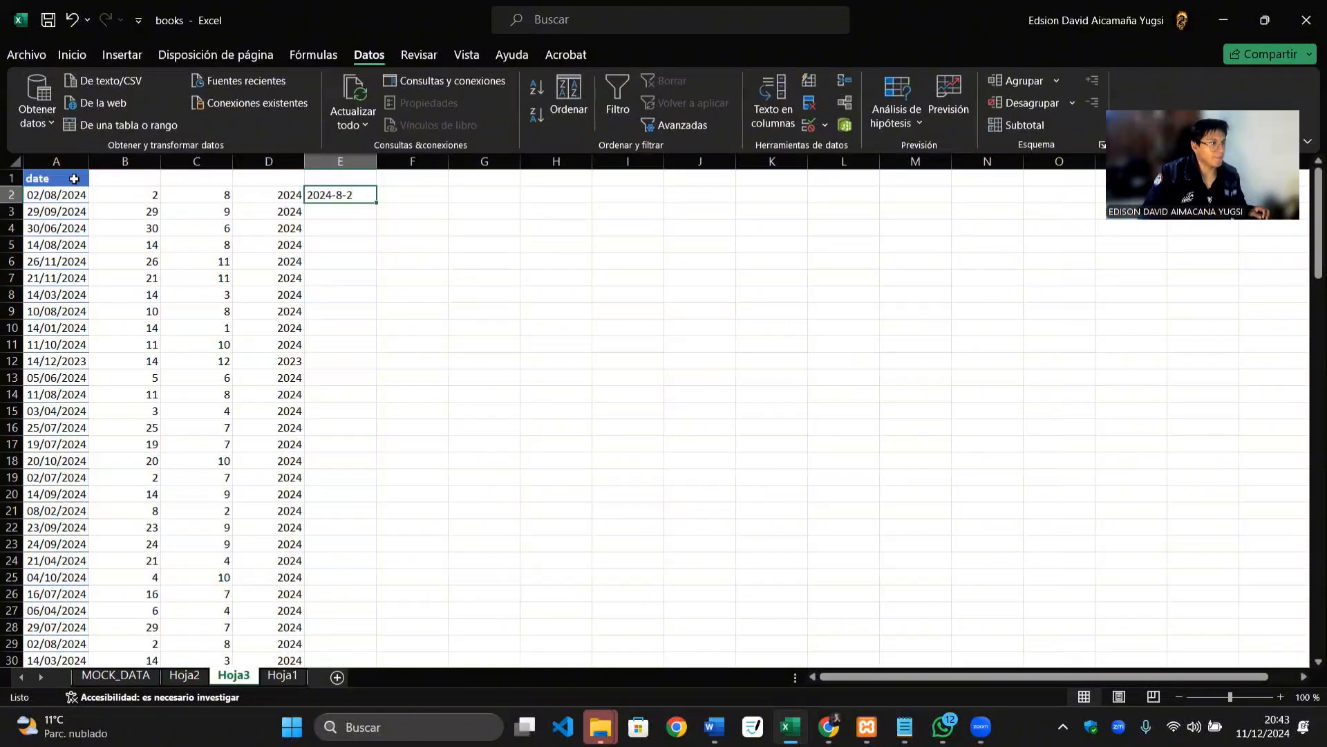
pyautogui.moveTo(74, 179); pyautogui.dragTo(347, 169)
pyautogui.click(456, 225)
# Step: Enter the headers day, month, year and datem in B1:E1
pyautogui.doubleClick(144, 179)
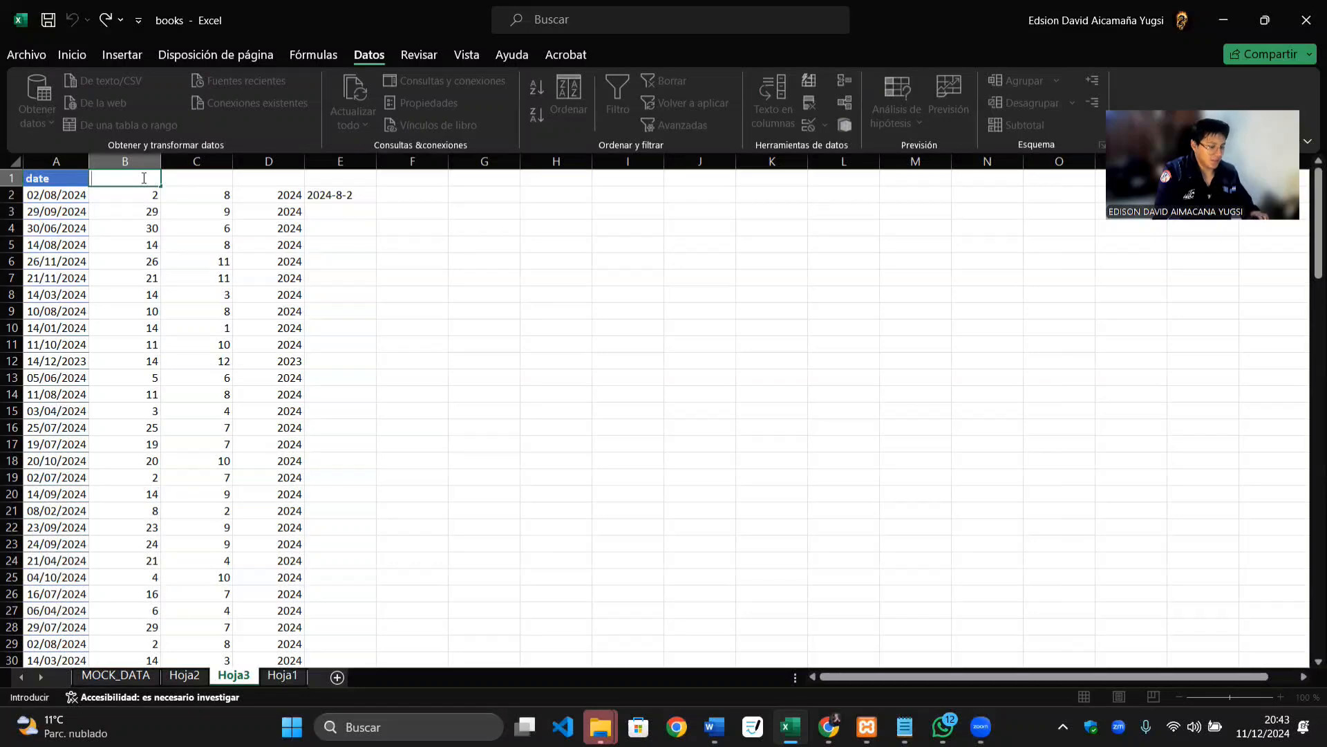
pyautogui.write('day')
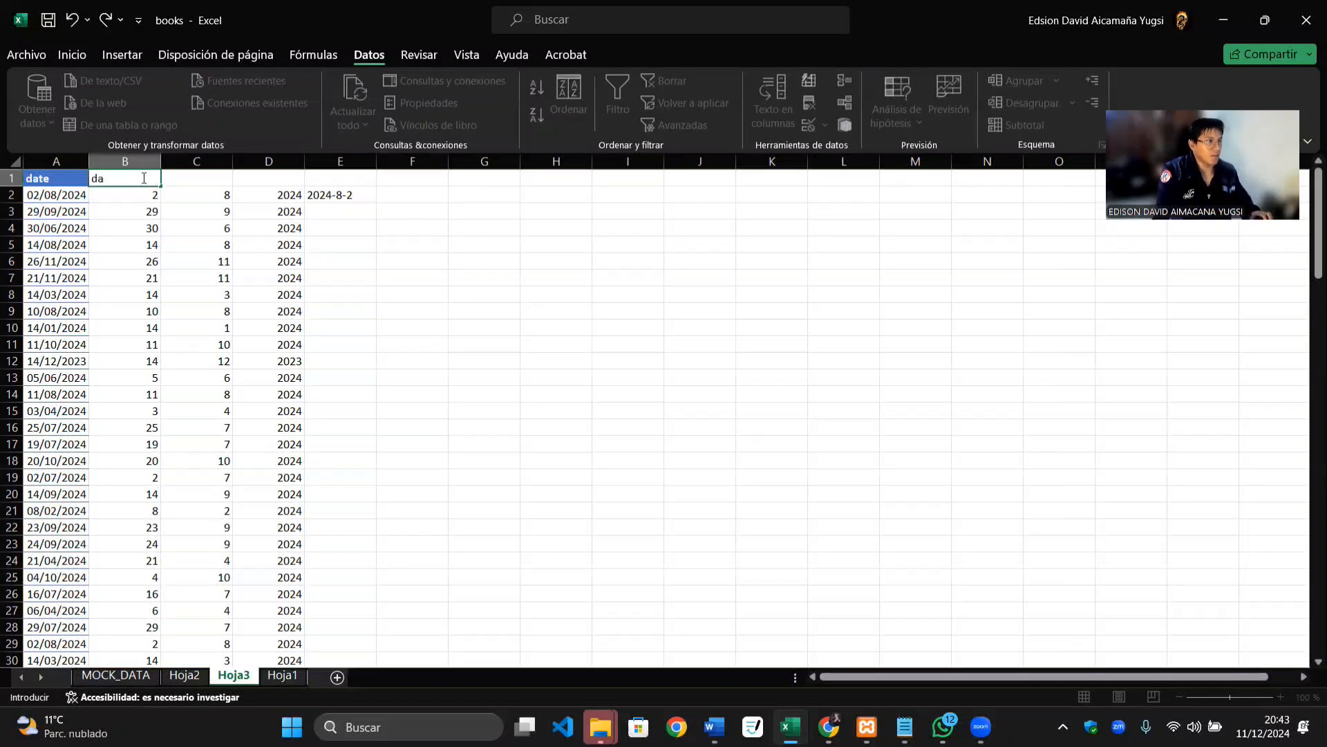
pyautogui.press('Tab')
pyautogui.write('month')
pyautogui.press('Tab')
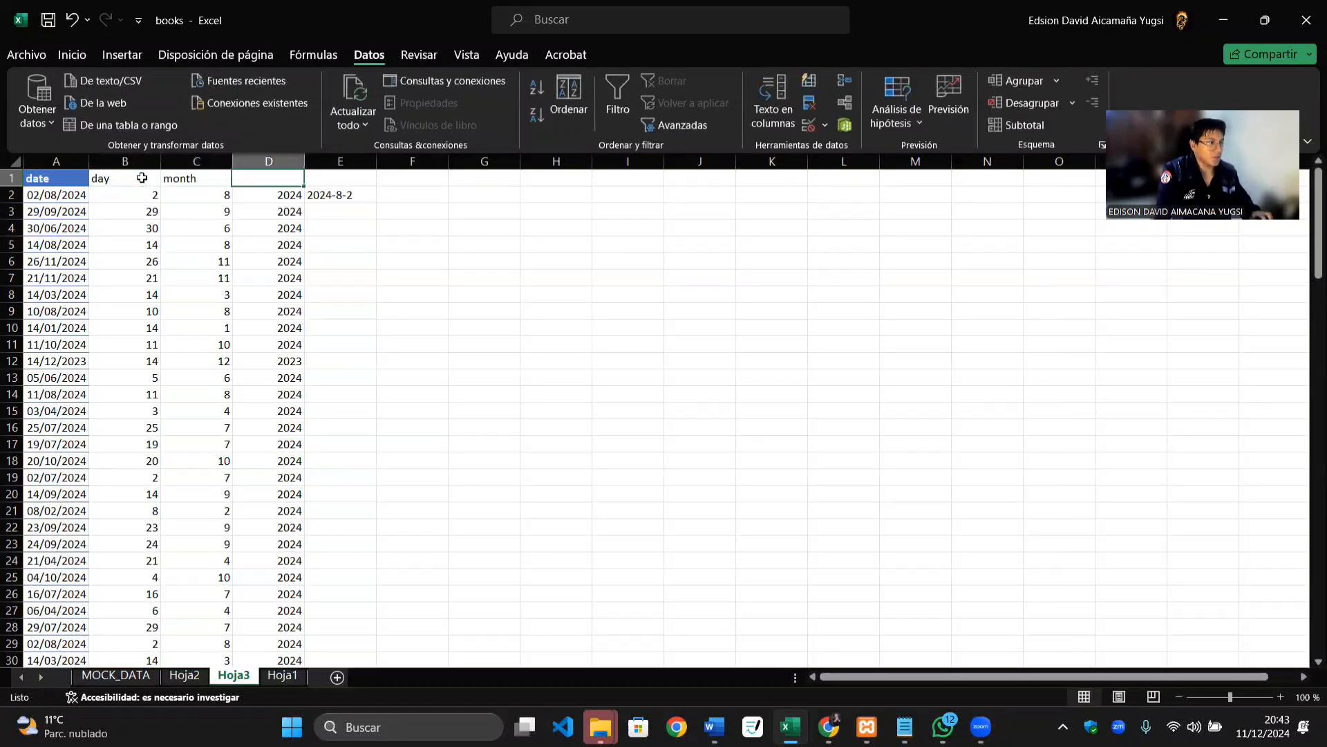
pyautogui.write('t')
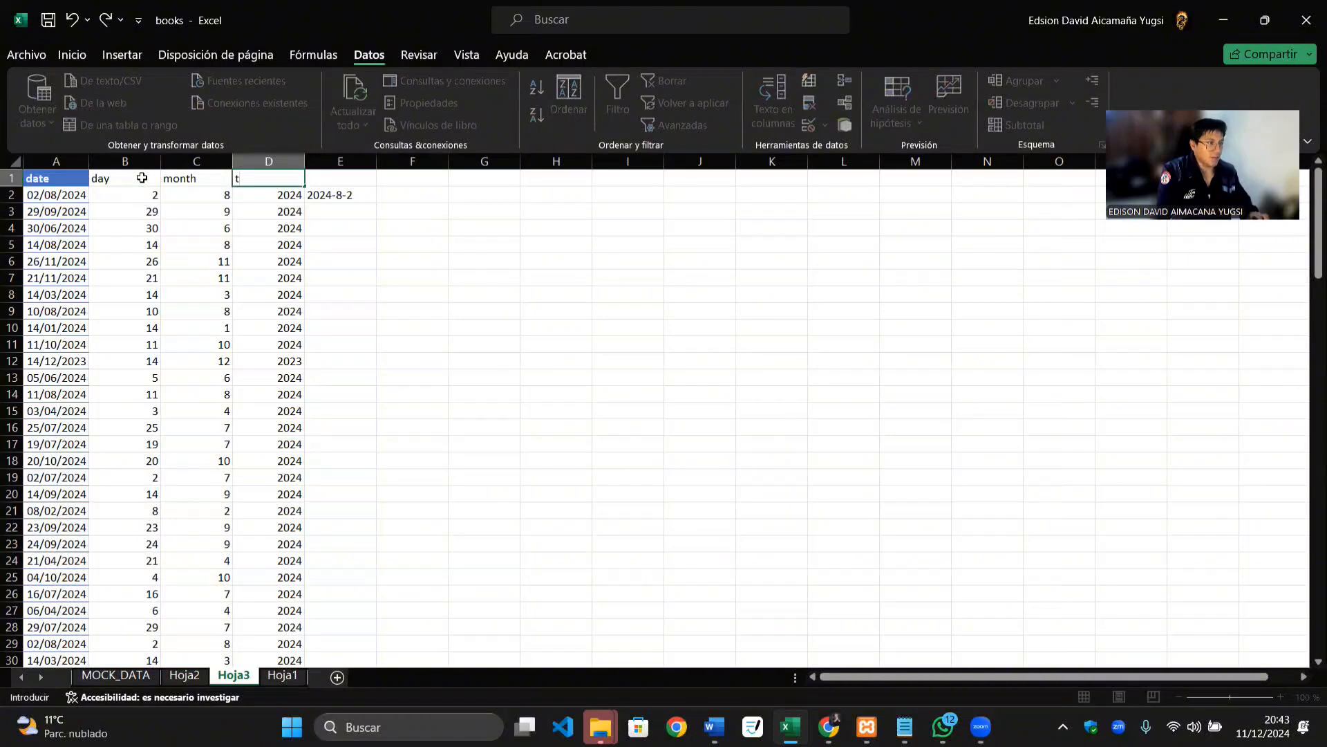
pyautogui.press('Tab')
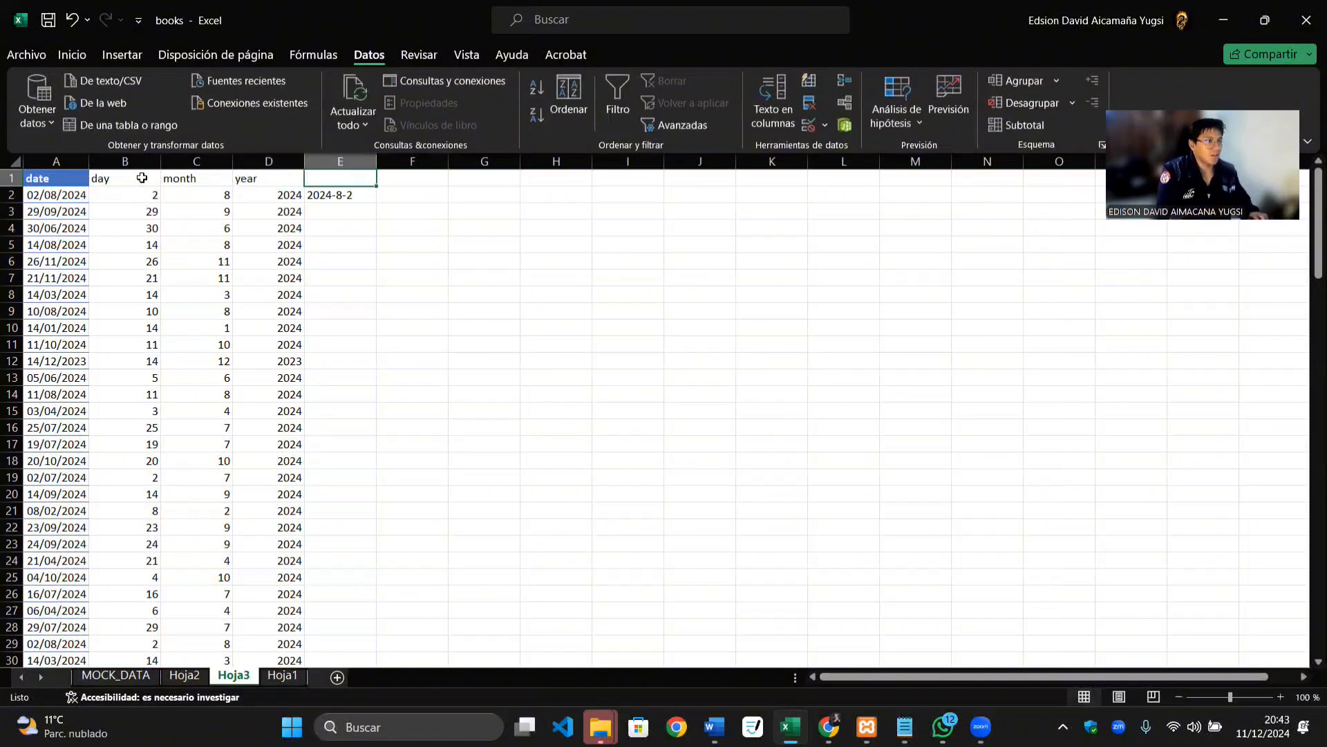
pyautogui.write('datem')
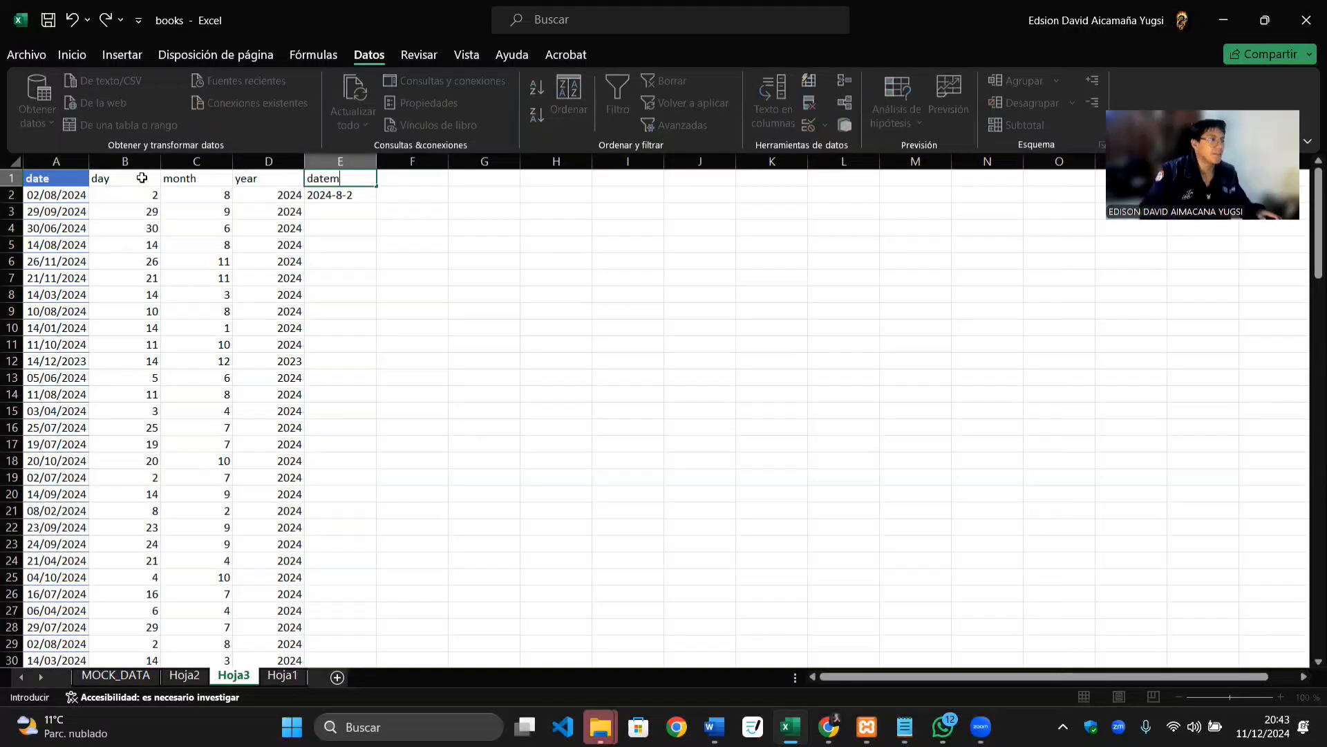
pyautogui.click(412, 243)
# Step: Format the range A1:E127 as a blue-styled table that has headers
pyautogui.moveTo(58, 178); pyautogui.dragTo(353, 184)
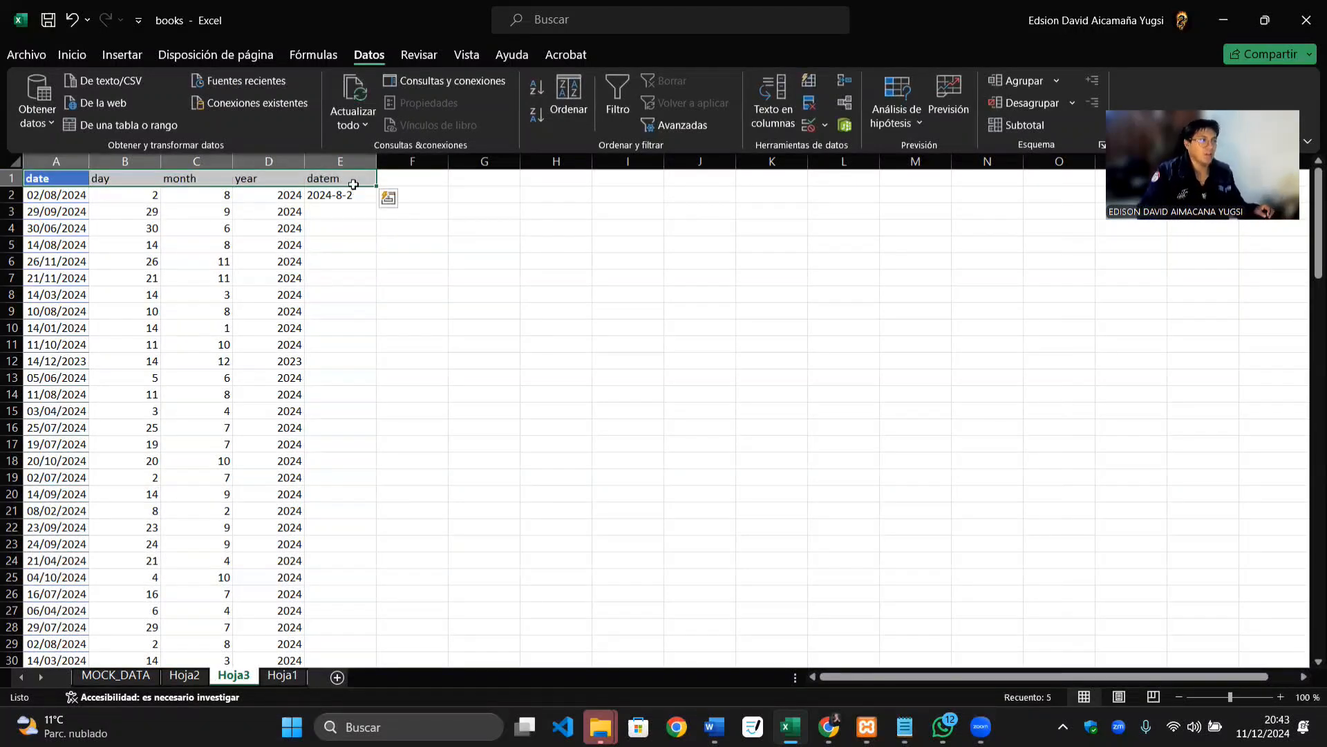
pyautogui.hotkey('ctrl', 'shift', 'Down')
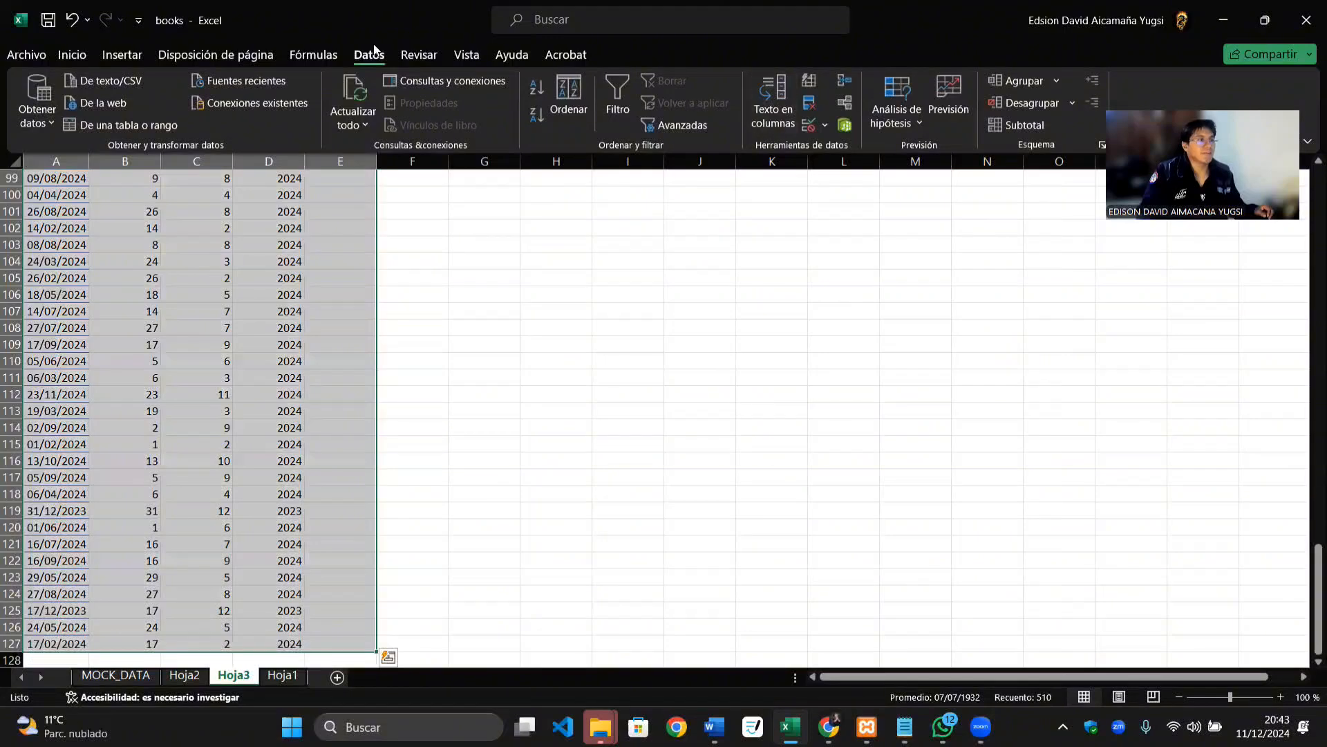
pyautogui.click(72, 54)
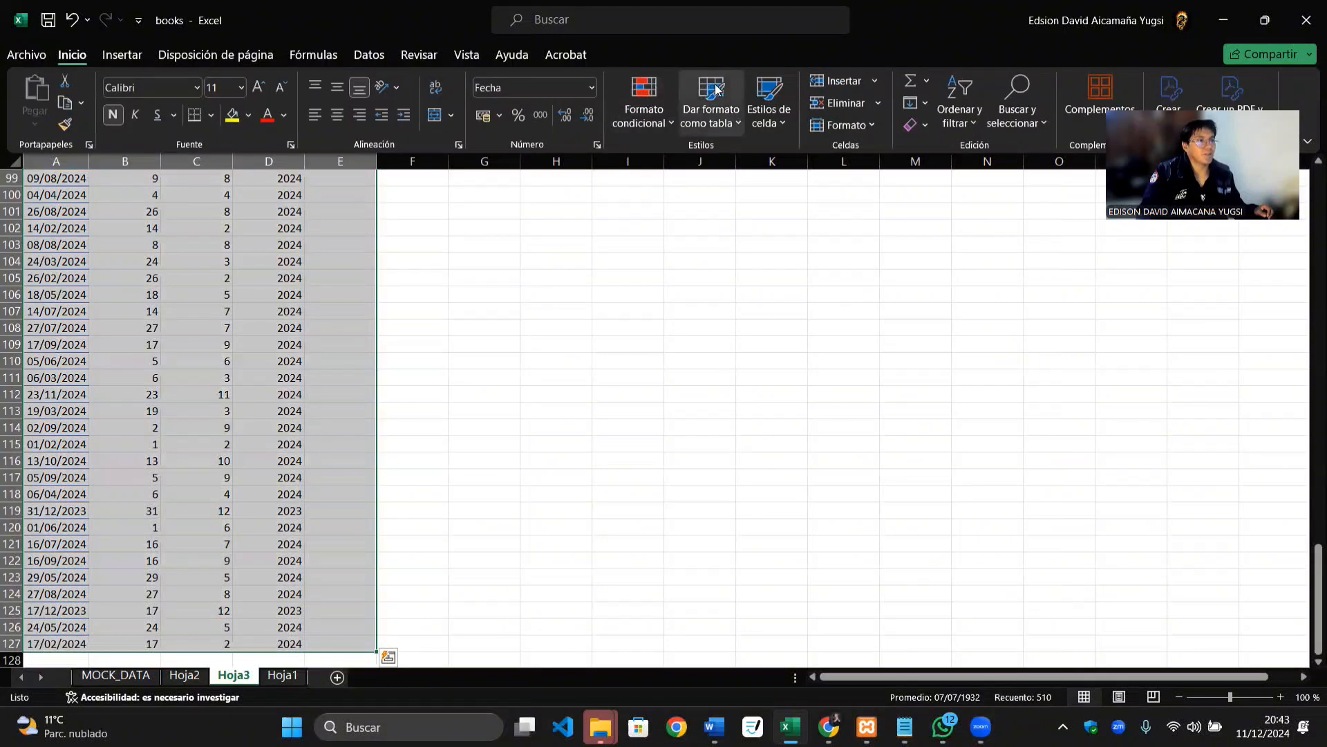
pyautogui.click(712, 103)
pyautogui.click(772, 228)
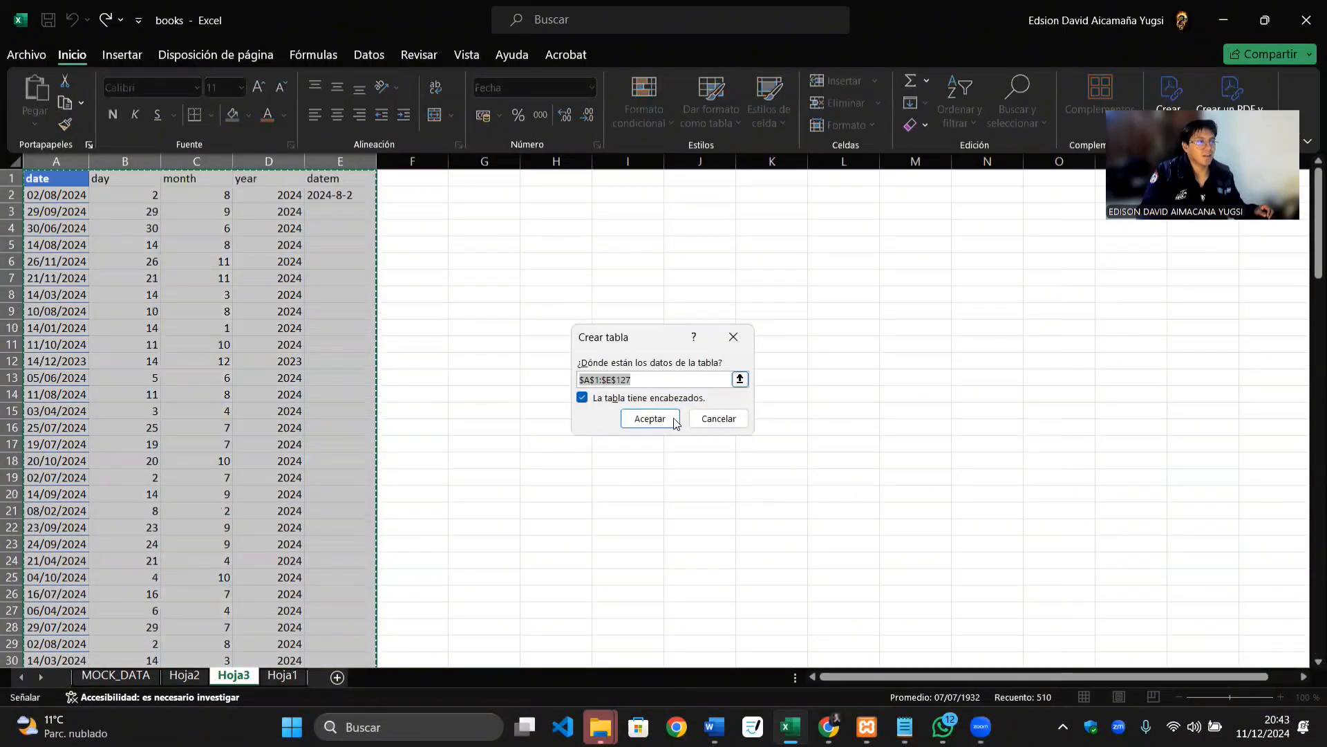
pyautogui.click(650, 417)
pyautogui.click(528, 296)
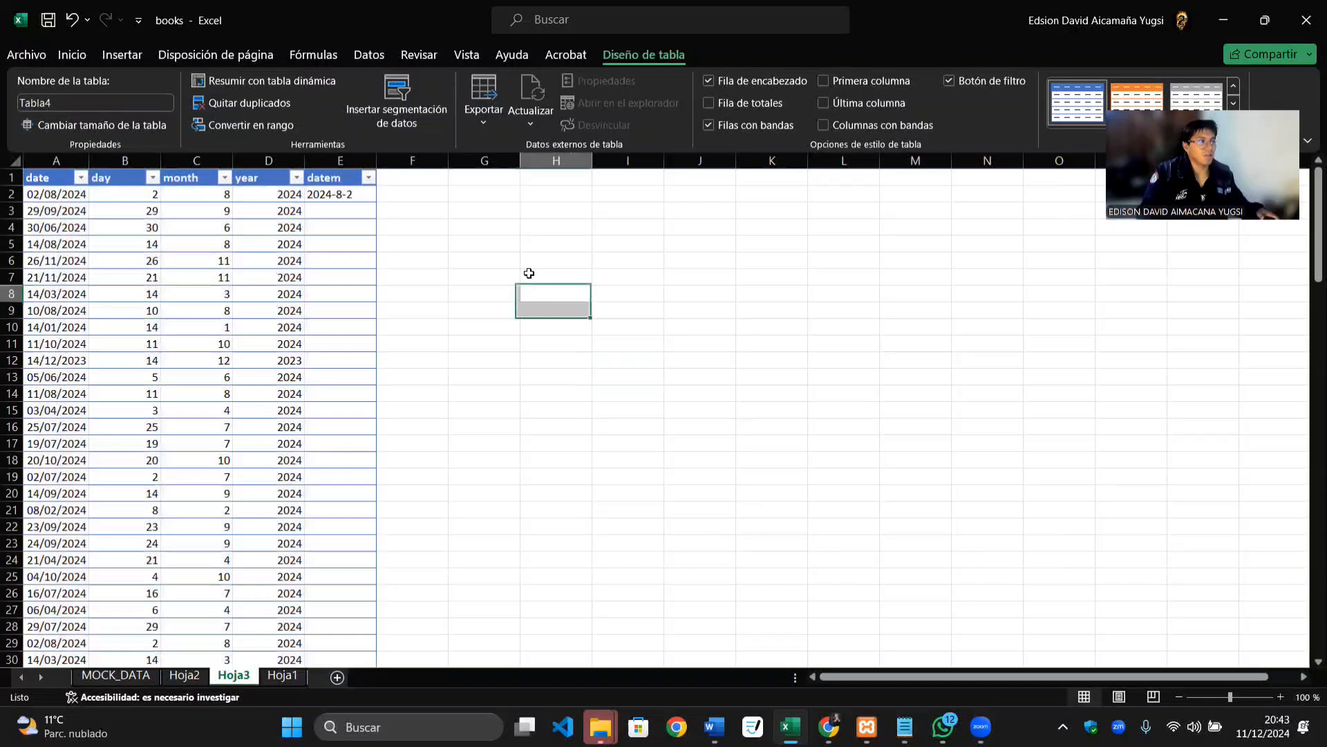
pyautogui.doubleClick(373, 196)
pyautogui.click(375, 196)
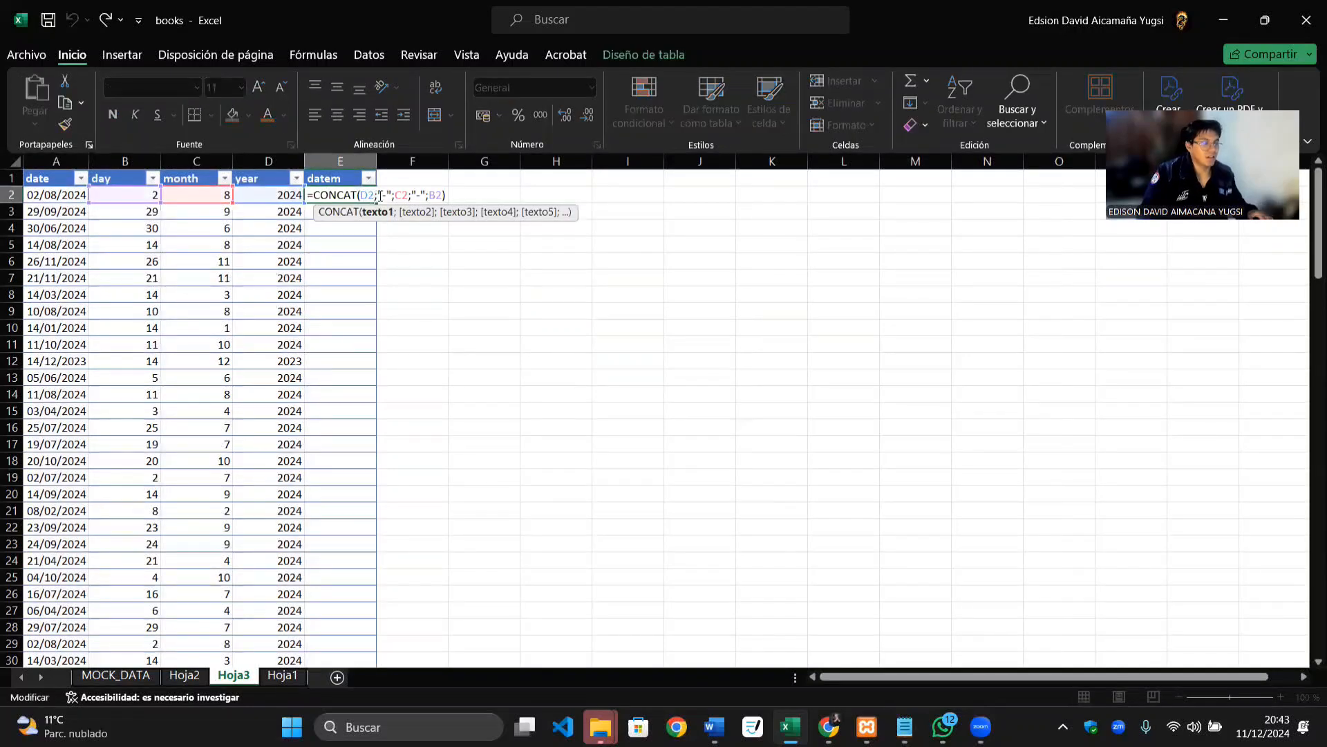
pyautogui.press('BackSpace')
pyautogui.press('BackSpace')
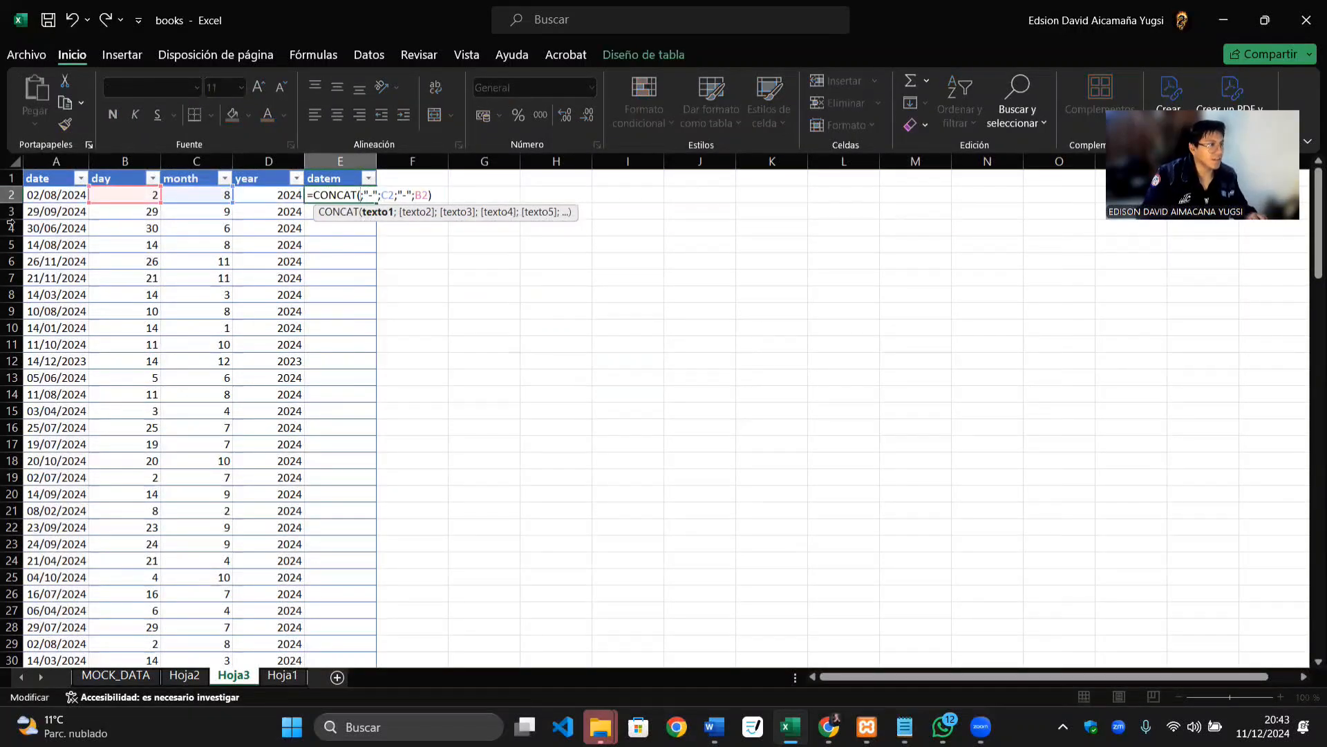
pyautogui.click(263, 195)
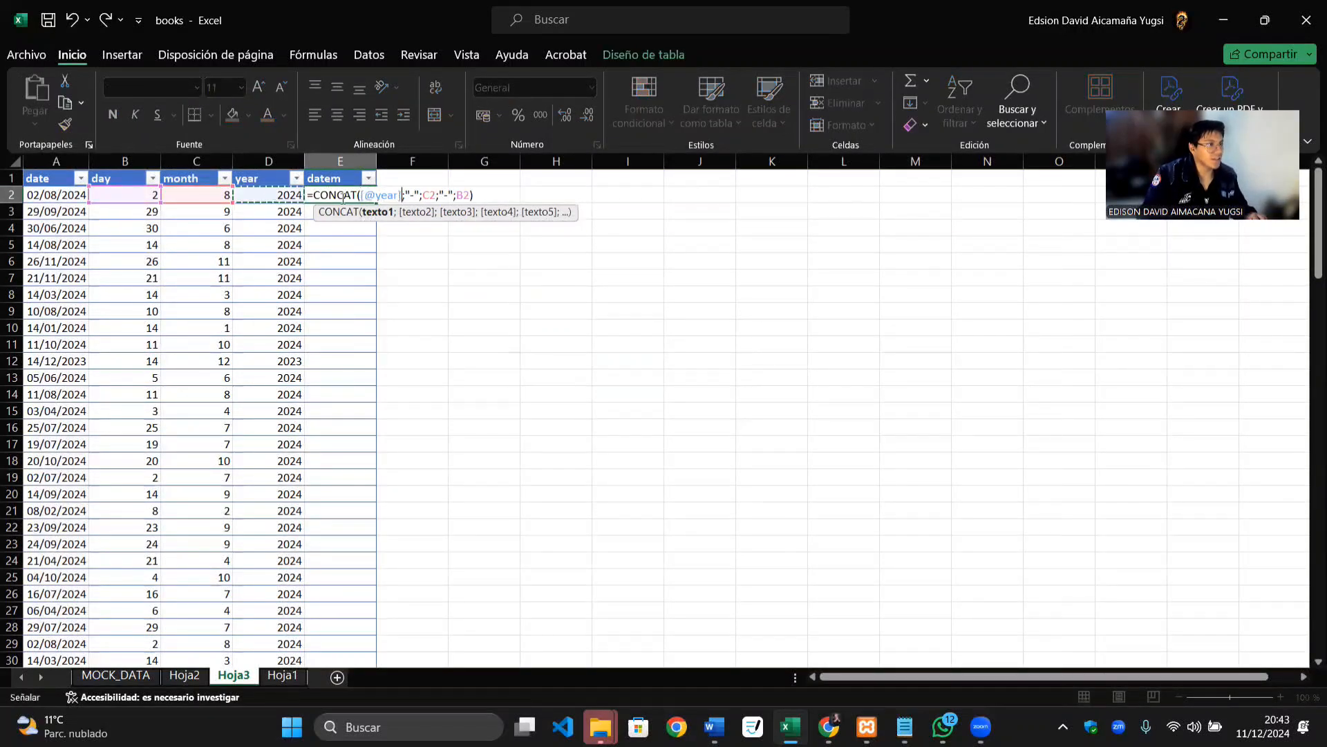
pyautogui.click(439, 194)
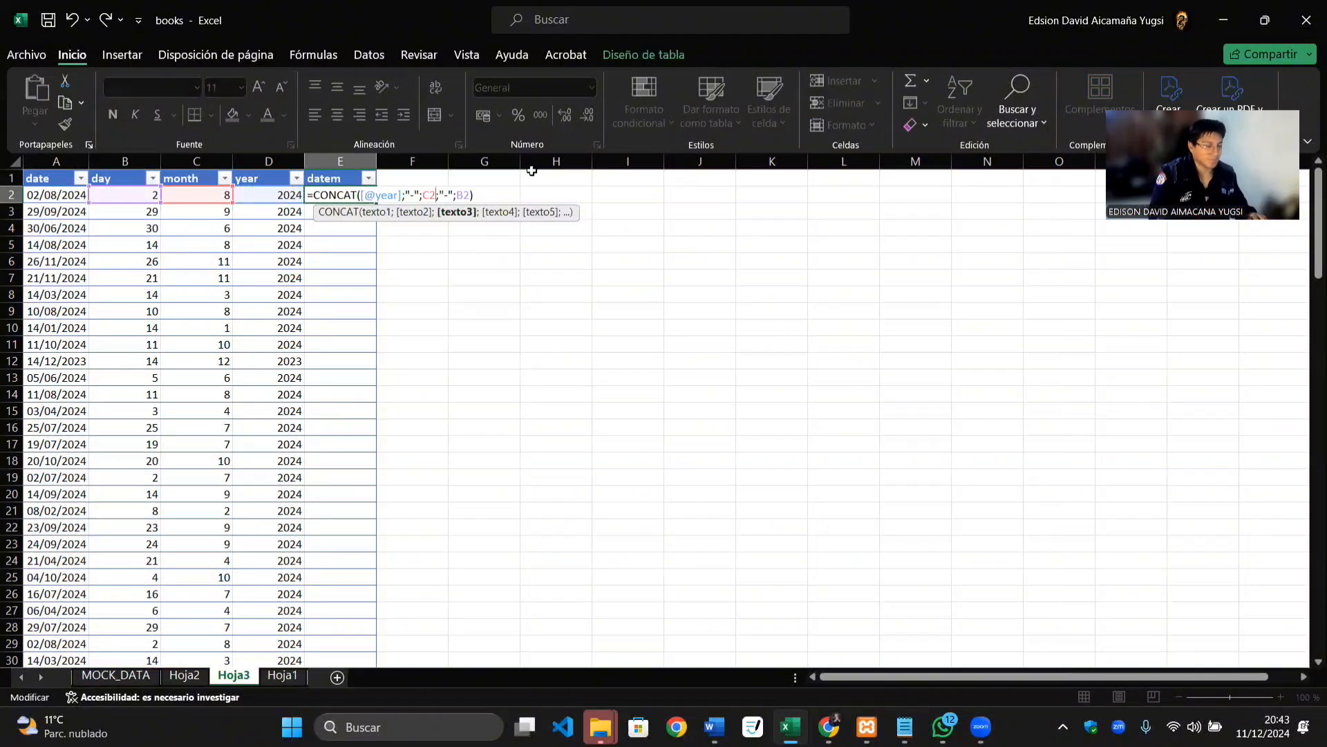
pyautogui.click(207, 196)
pyautogui.click(510, 195)
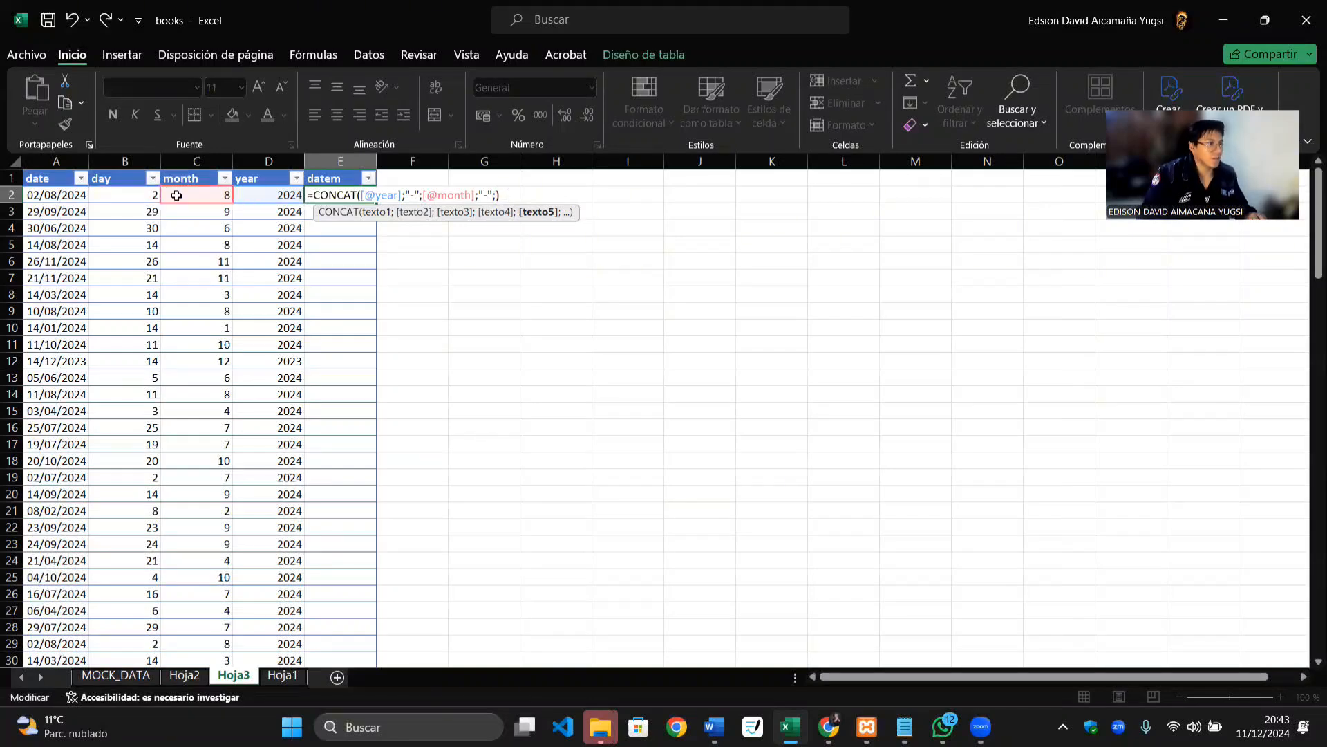
pyautogui.click(144, 195)
pyautogui.press('Return')
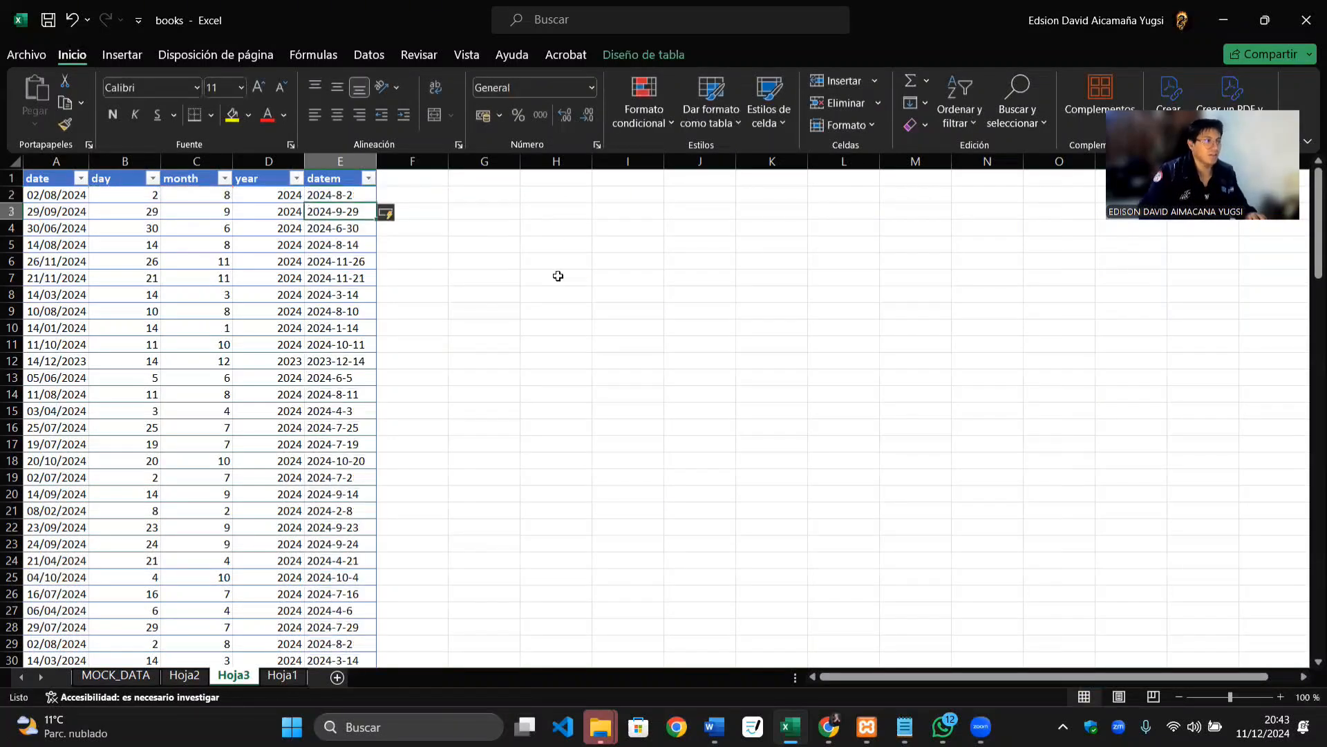
pyautogui.click(720, 380)
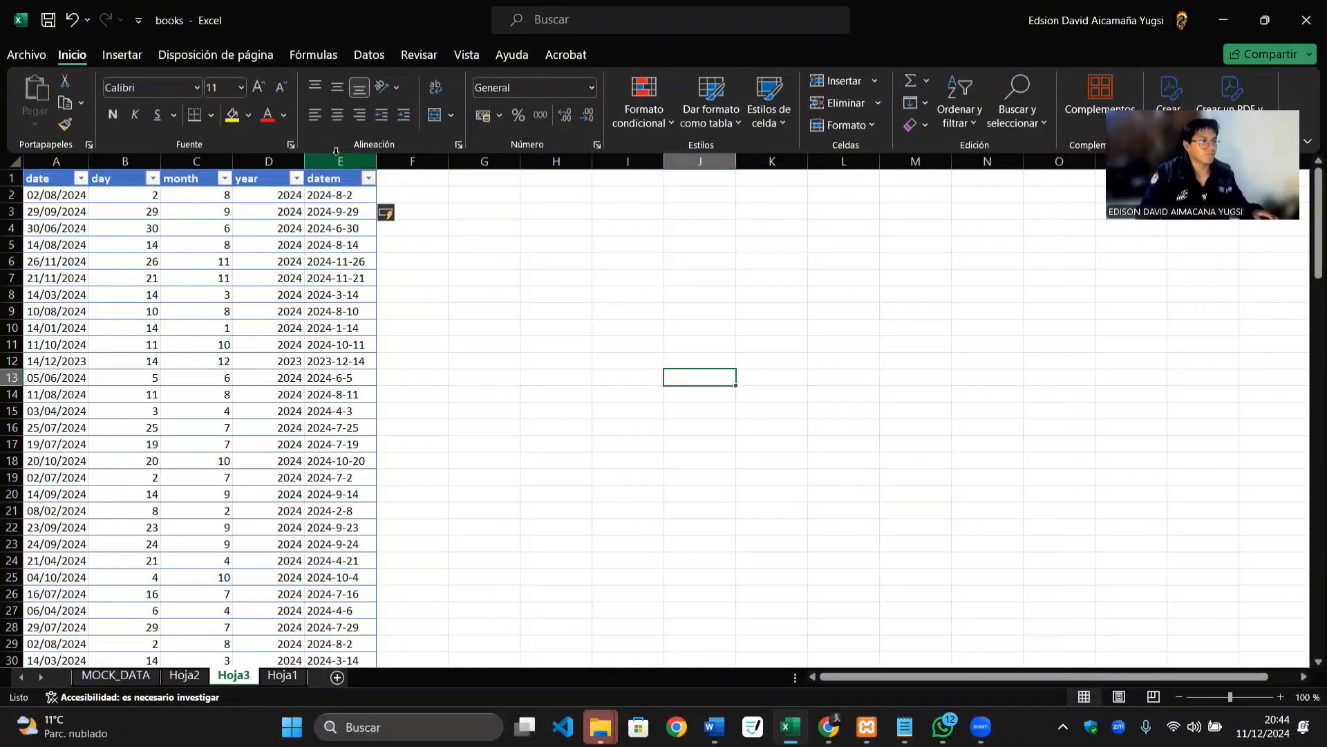
pyautogui.click(335, 155)
pyautogui.hotkey('ctrl', 'c')
pyautogui.click(452, 513)
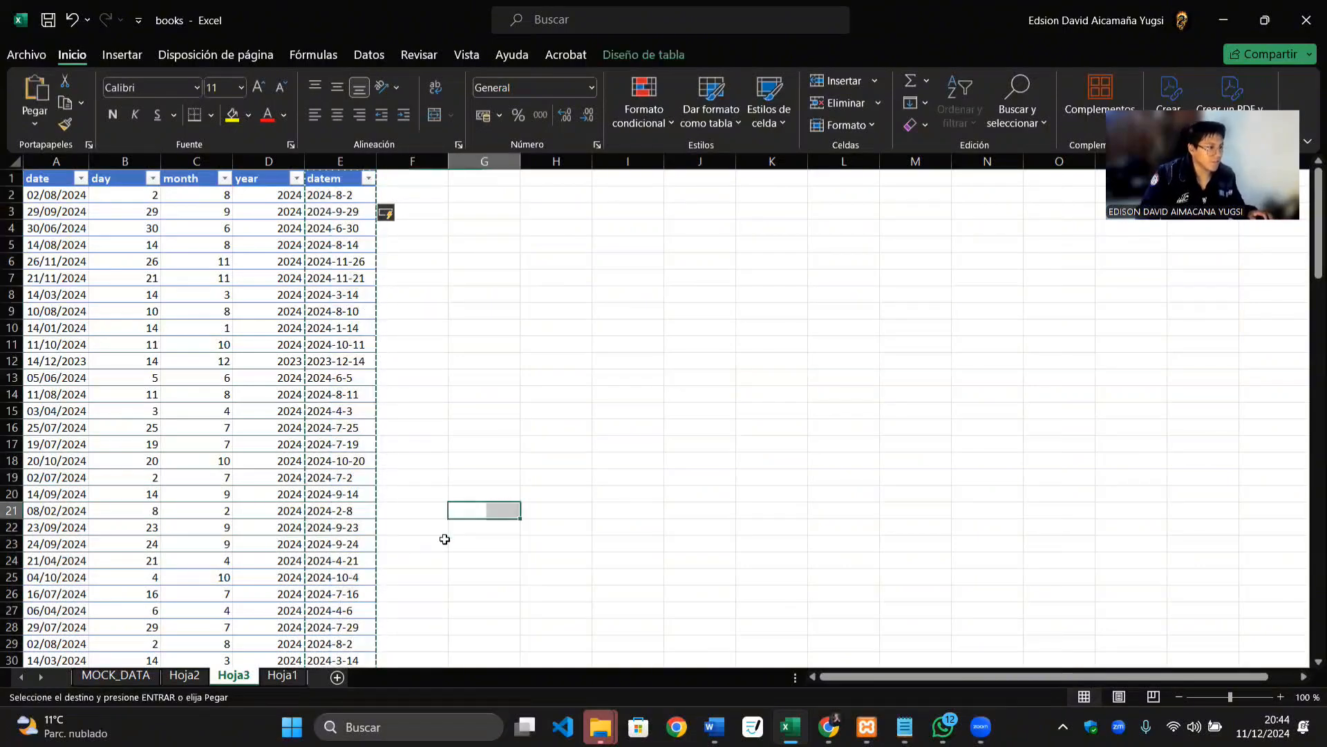
pyautogui.click(283, 675)
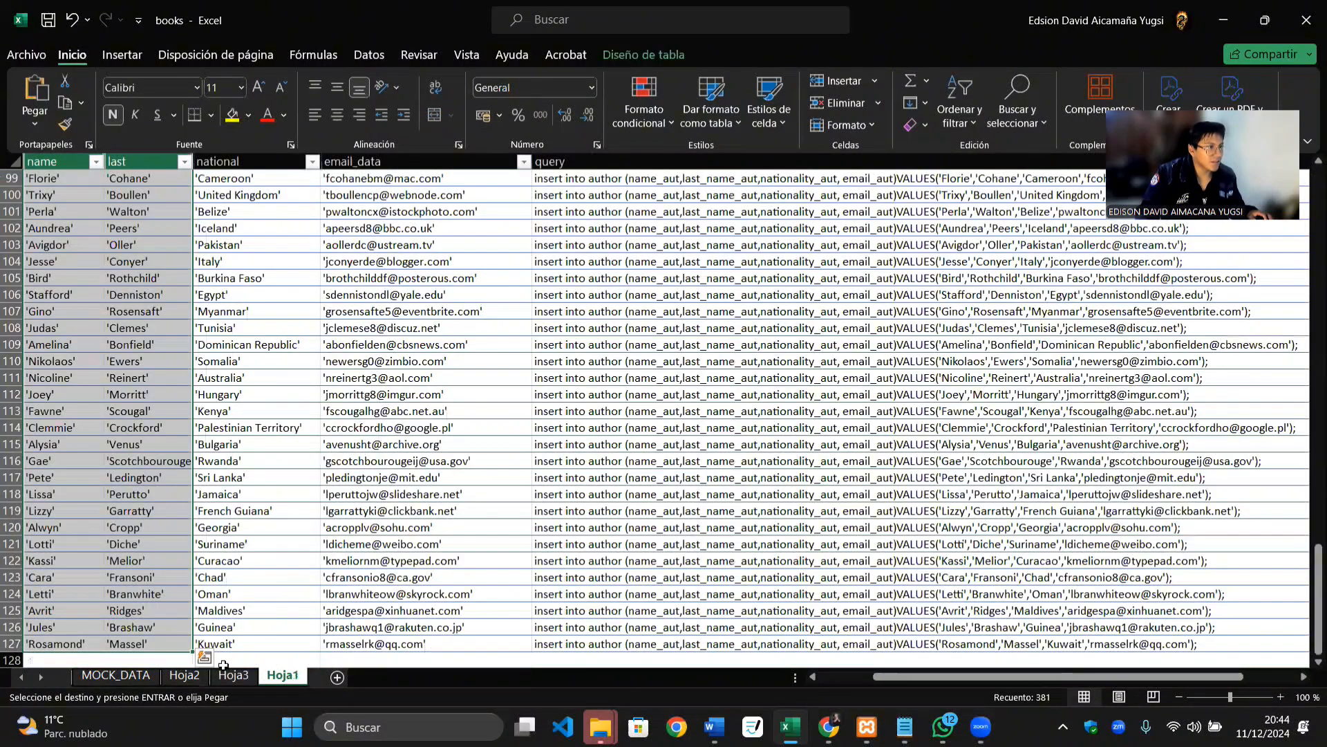
# Step: Insert an empty table column between date and name in Hoja2 and select it
pyautogui.click(179, 679)
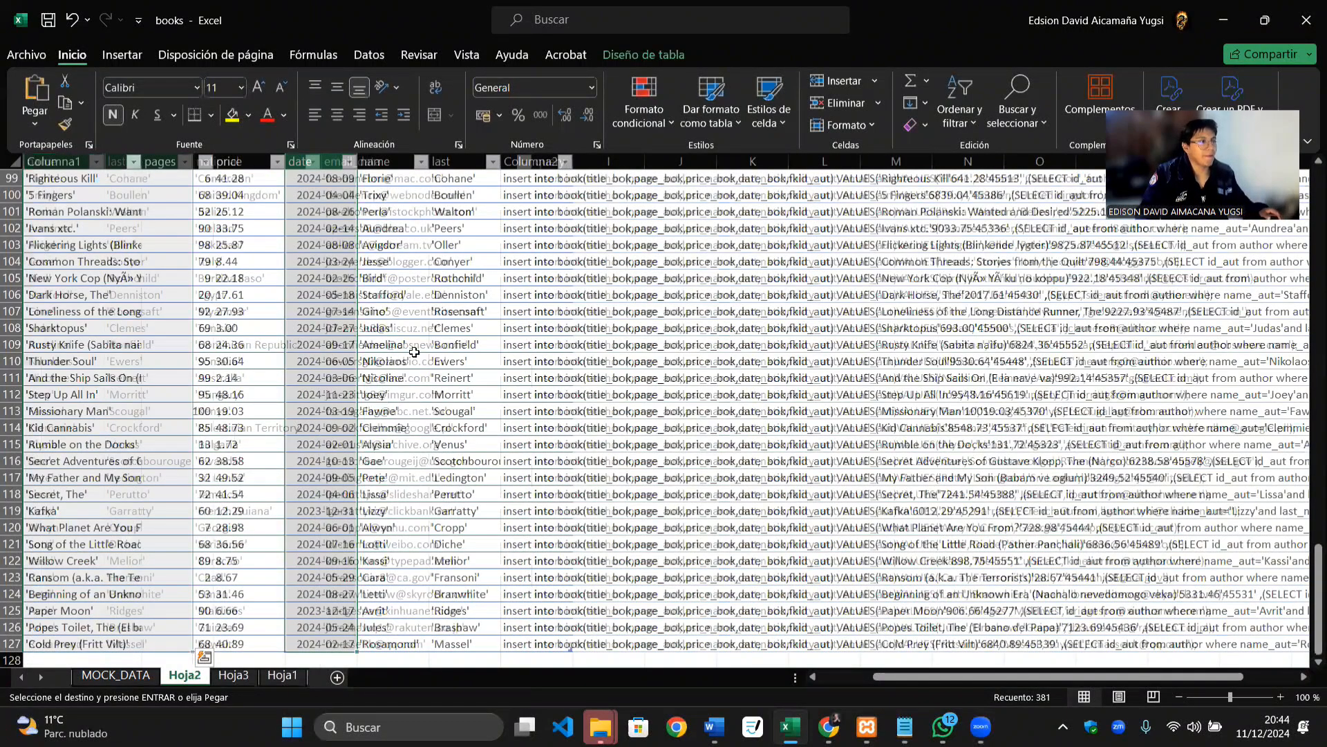
pyautogui.scroll(20, 424, 329)
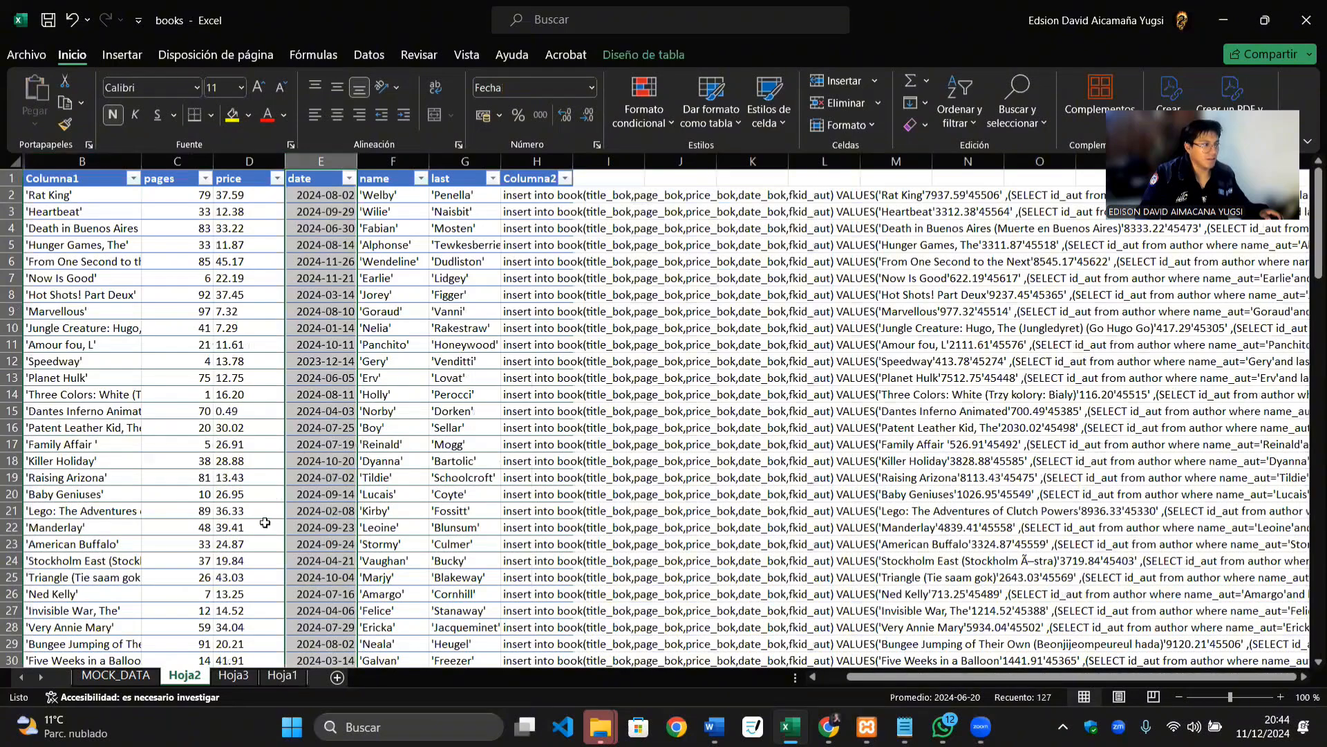
pyautogui.scroll(-9, 255, 532)
pyautogui.scroll(-20, 253, 536)
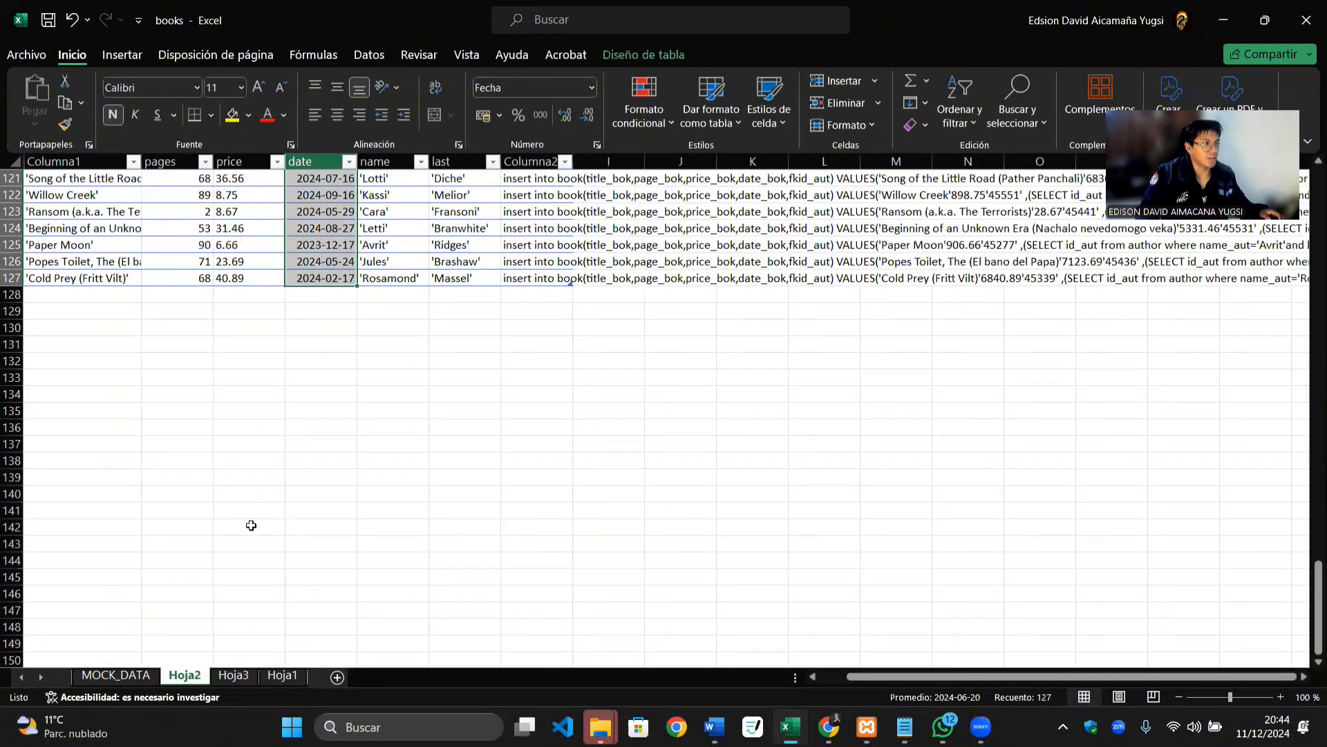
pyautogui.scroll(20, 325, 365)
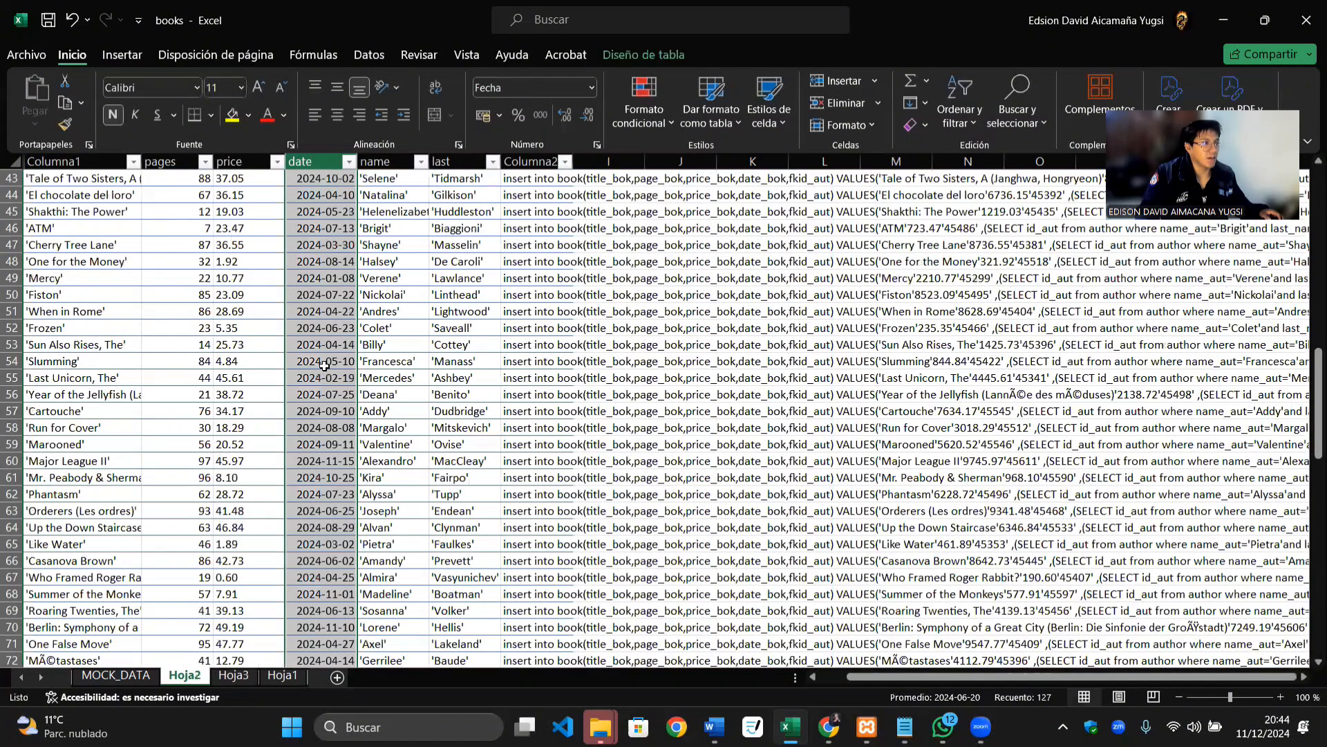
pyautogui.click(377, 159)
pyautogui.rightClick(379, 161)
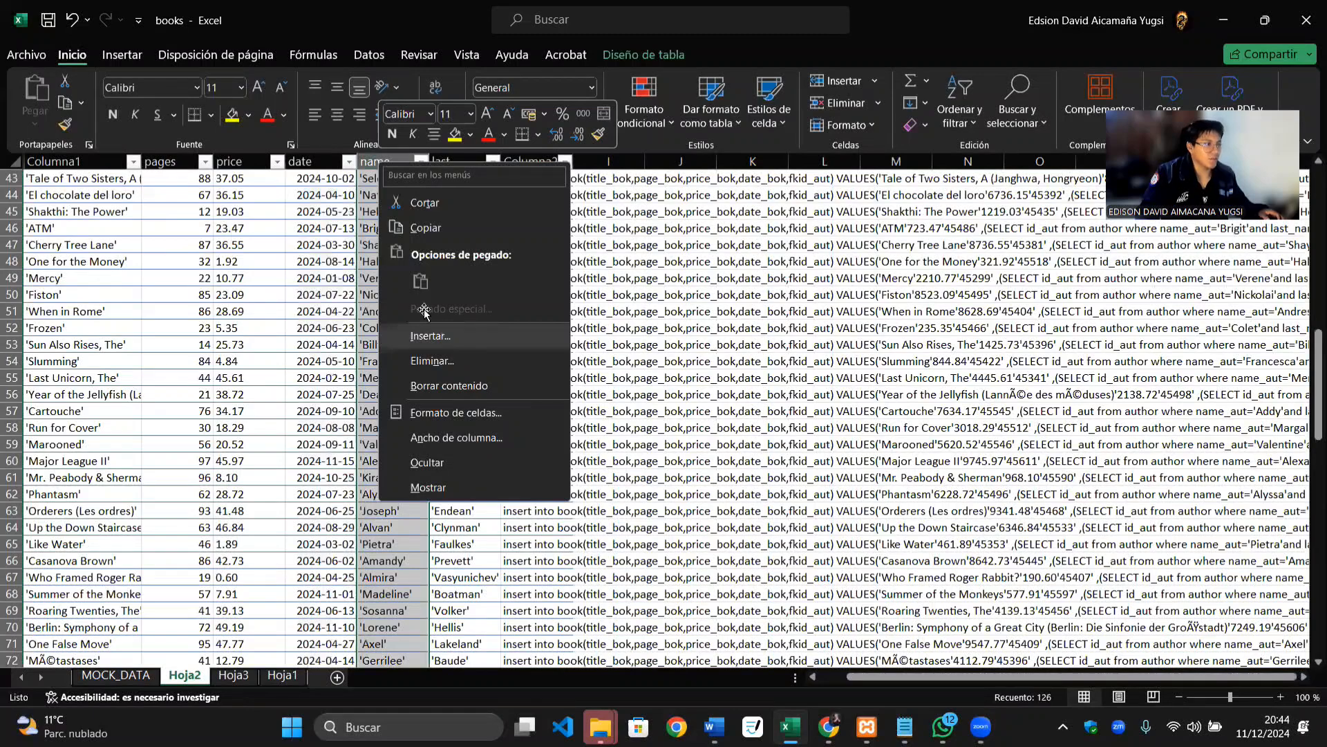
pyautogui.click(423, 312)
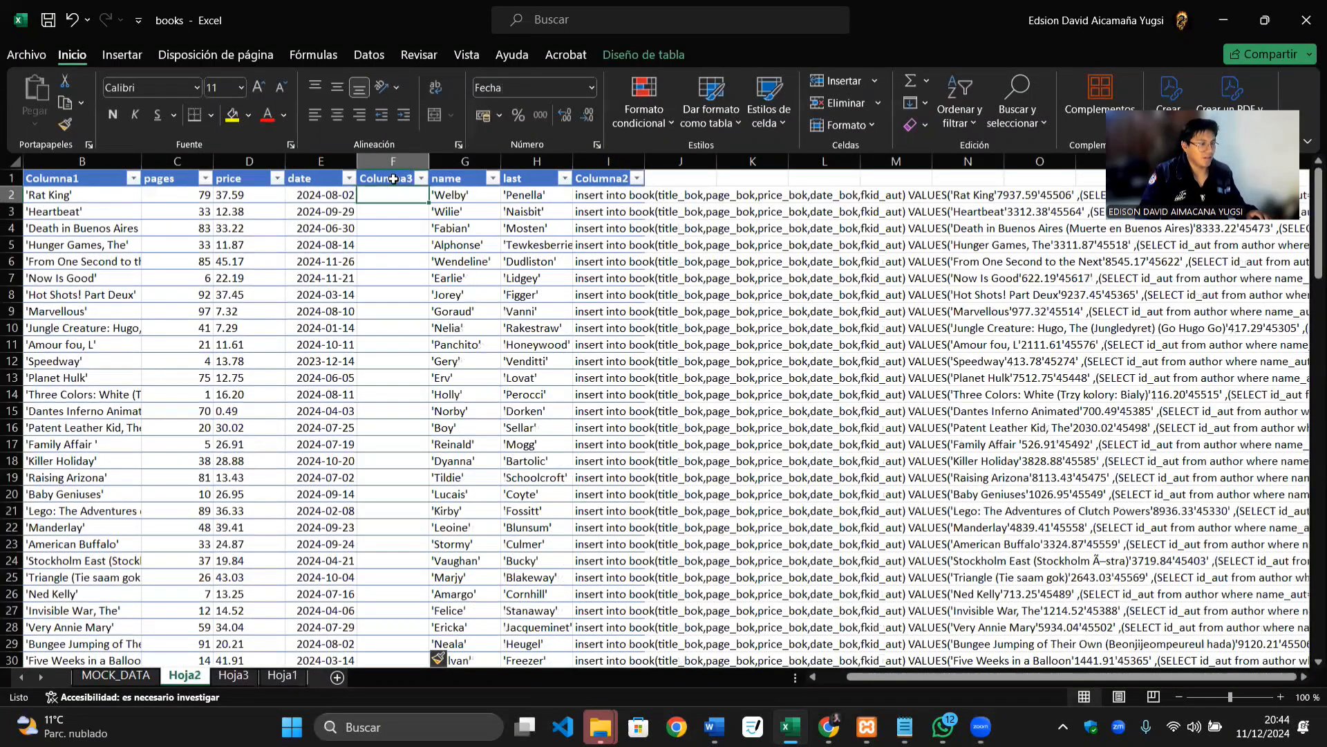
pyautogui.click(393, 177)
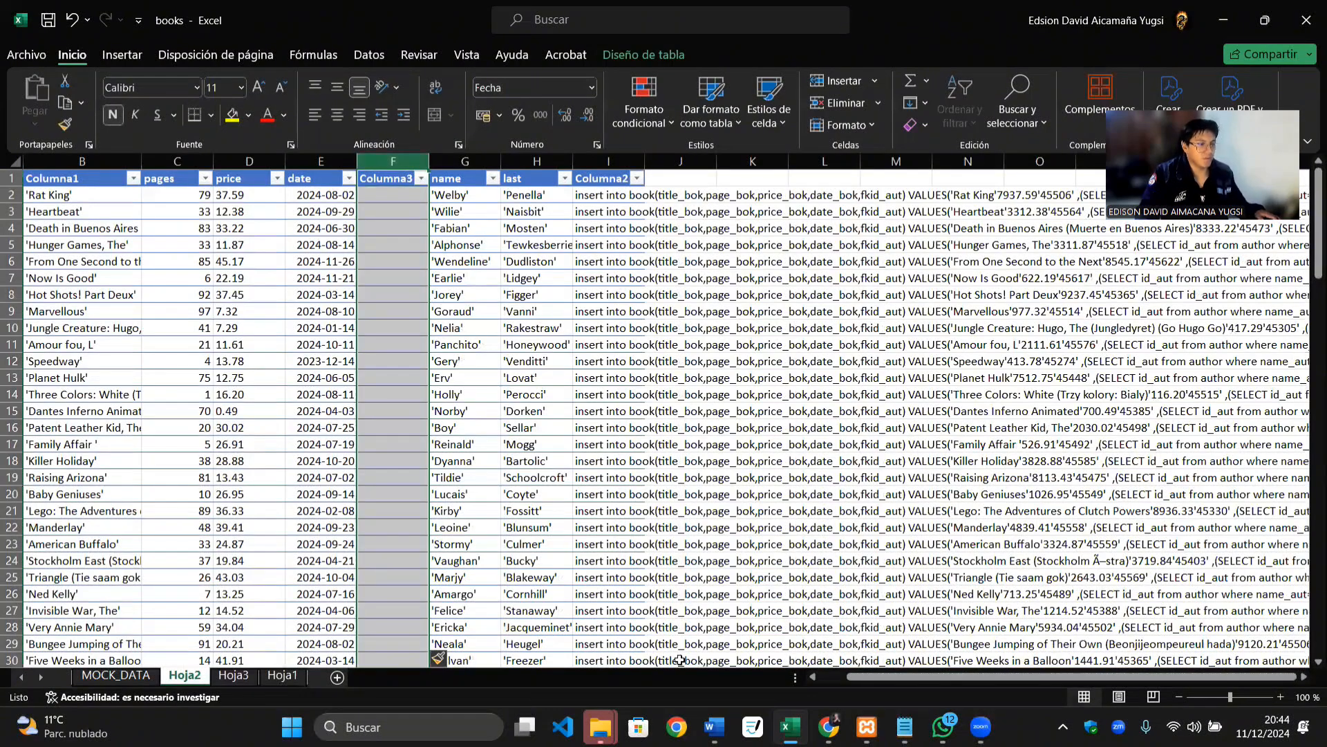
# Step: Copy the datem column from Hoja3 and paste it into the empty column F of Hoja2
pyautogui.click(295, 677)
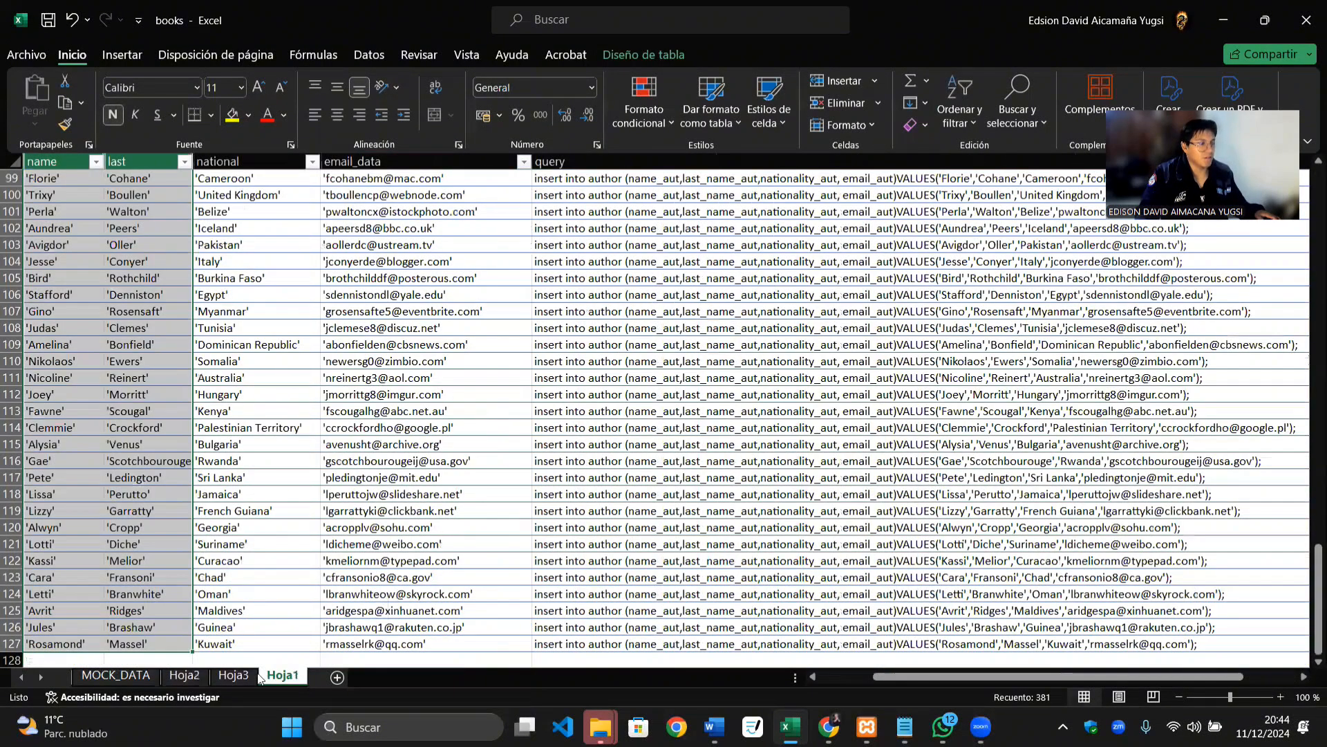
pyautogui.click(232, 677)
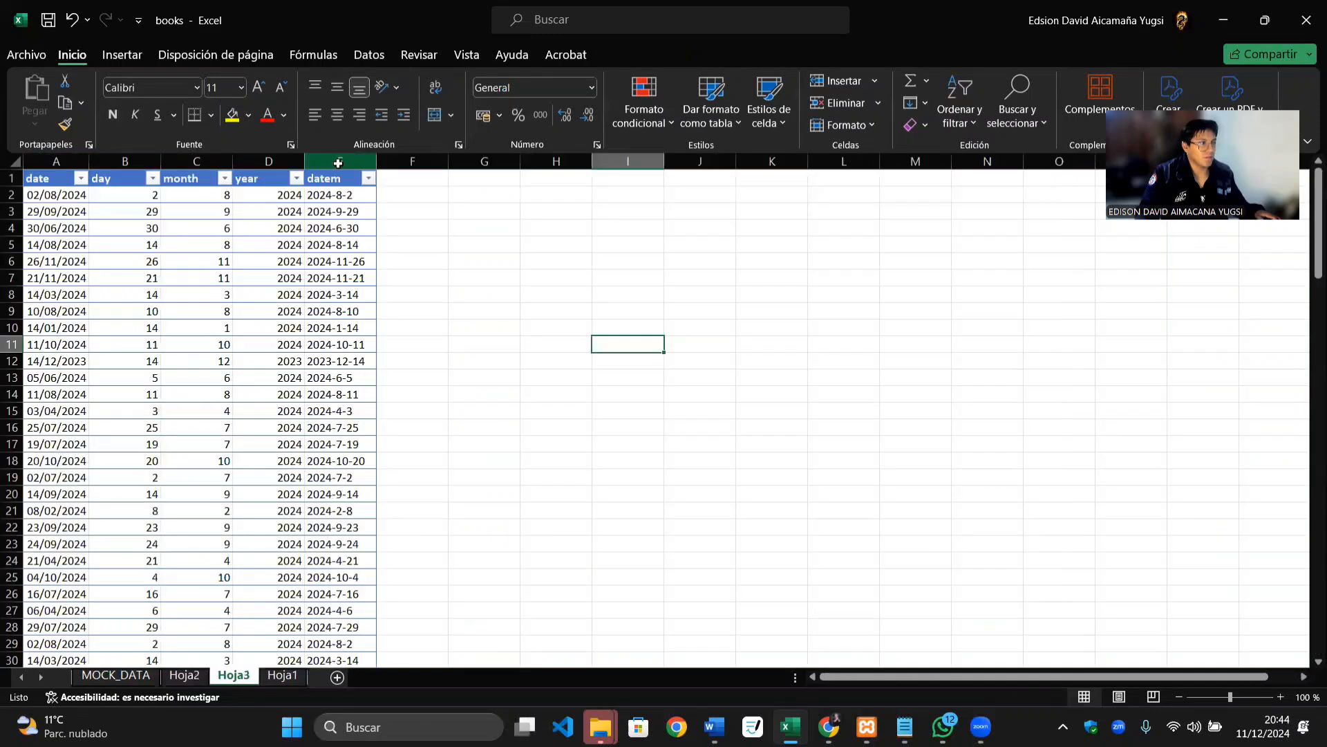
pyautogui.click(338, 162)
pyautogui.hotkey('ctrl', 'c')
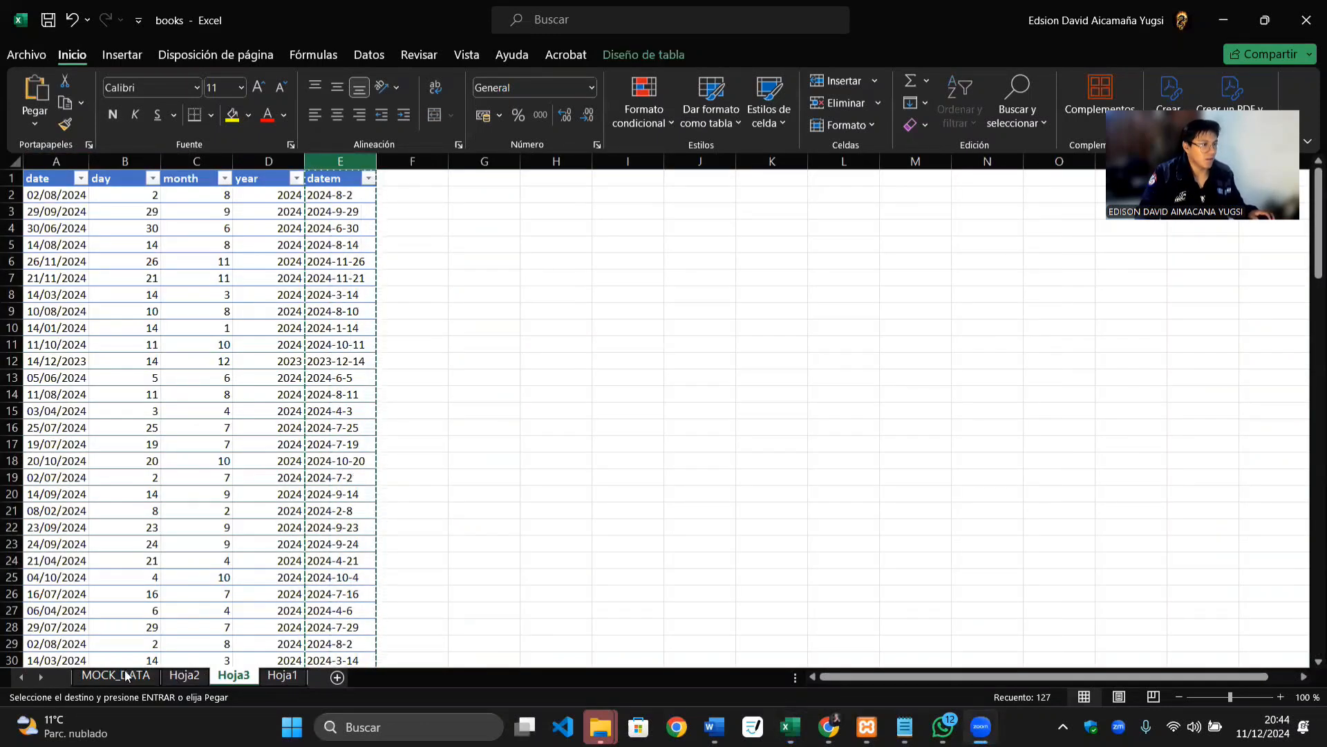
pyautogui.click(174, 675)
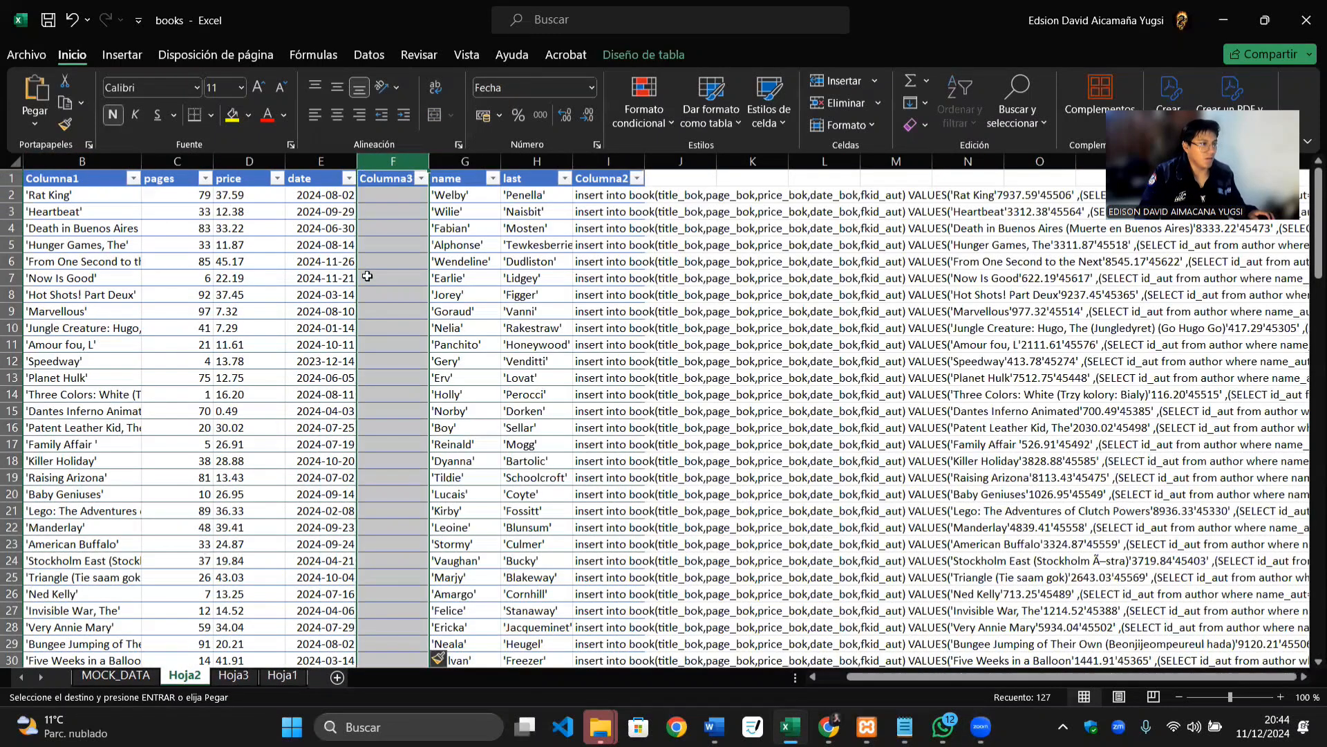
pyautogui.rightClick(395, 178)
pyautogui.click(437, 284)
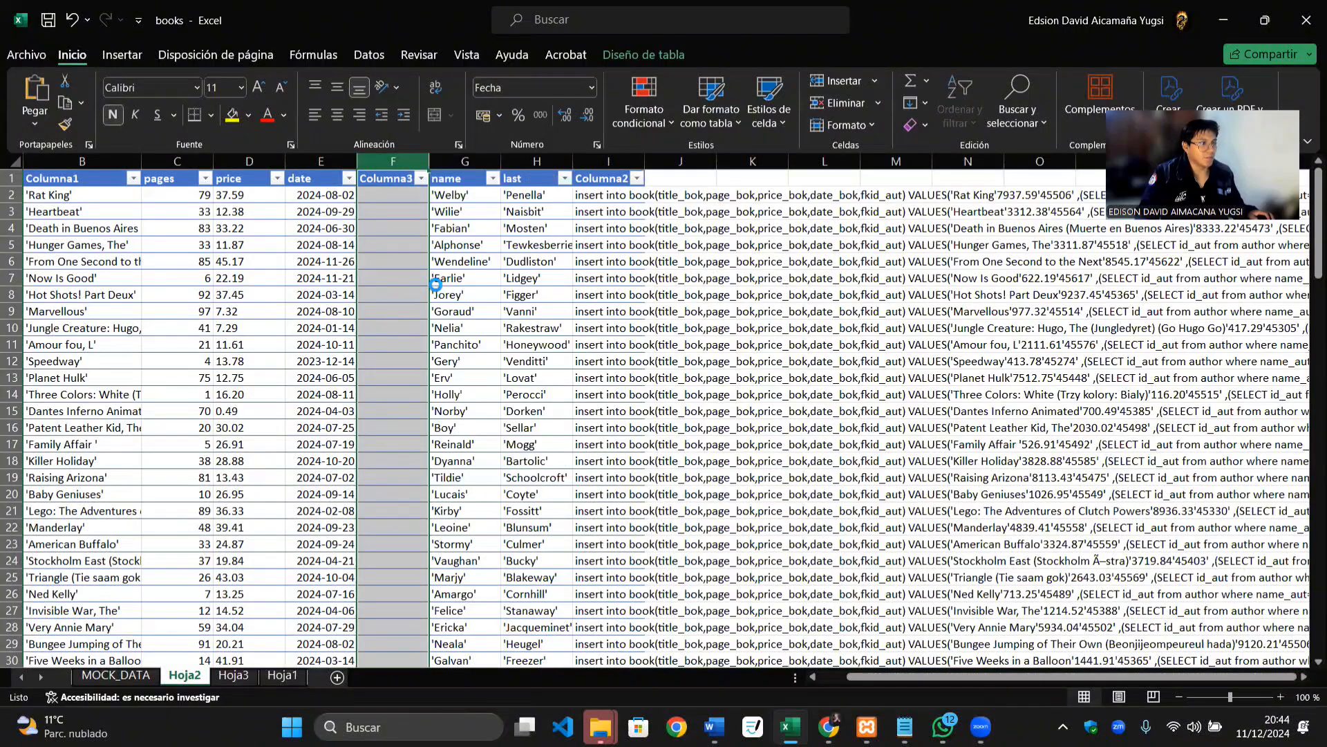
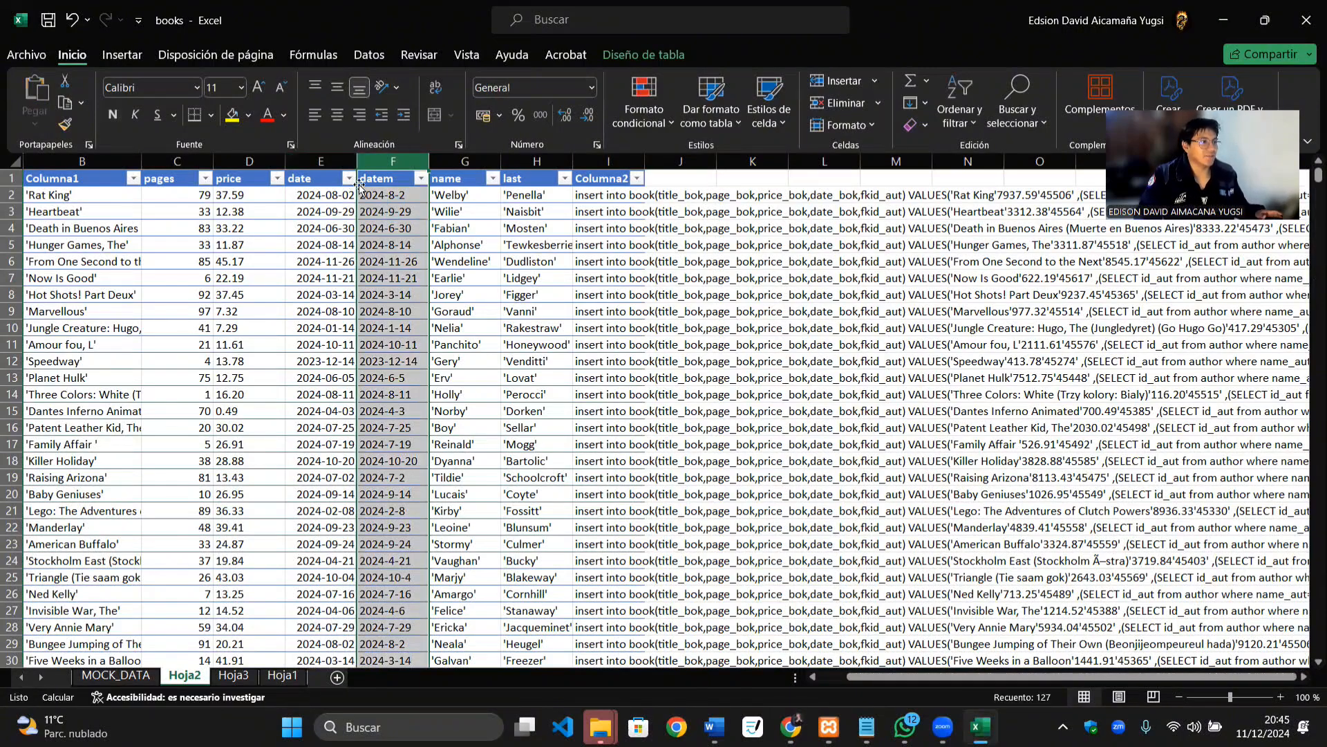
pyautogui.click(322, 158)
pyautogui.rightClick(323, 159)
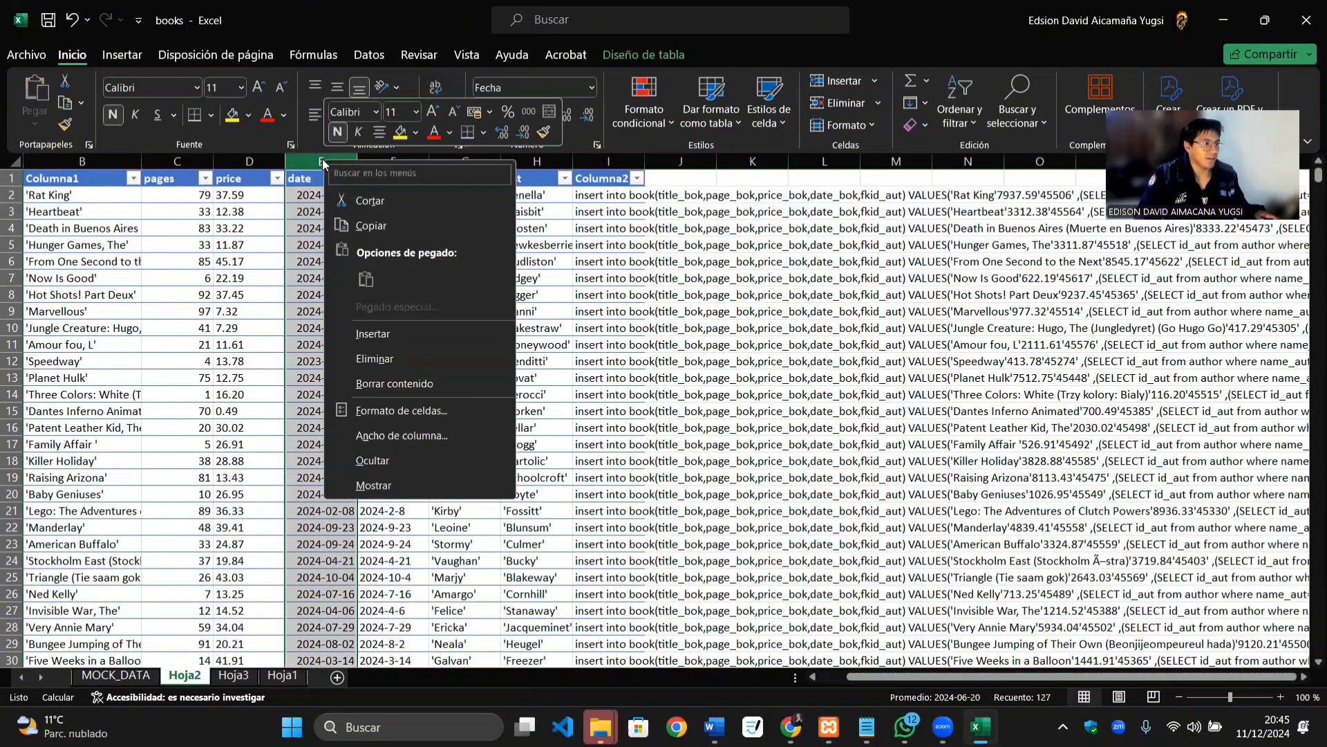
pyautogui.click(398, 461)
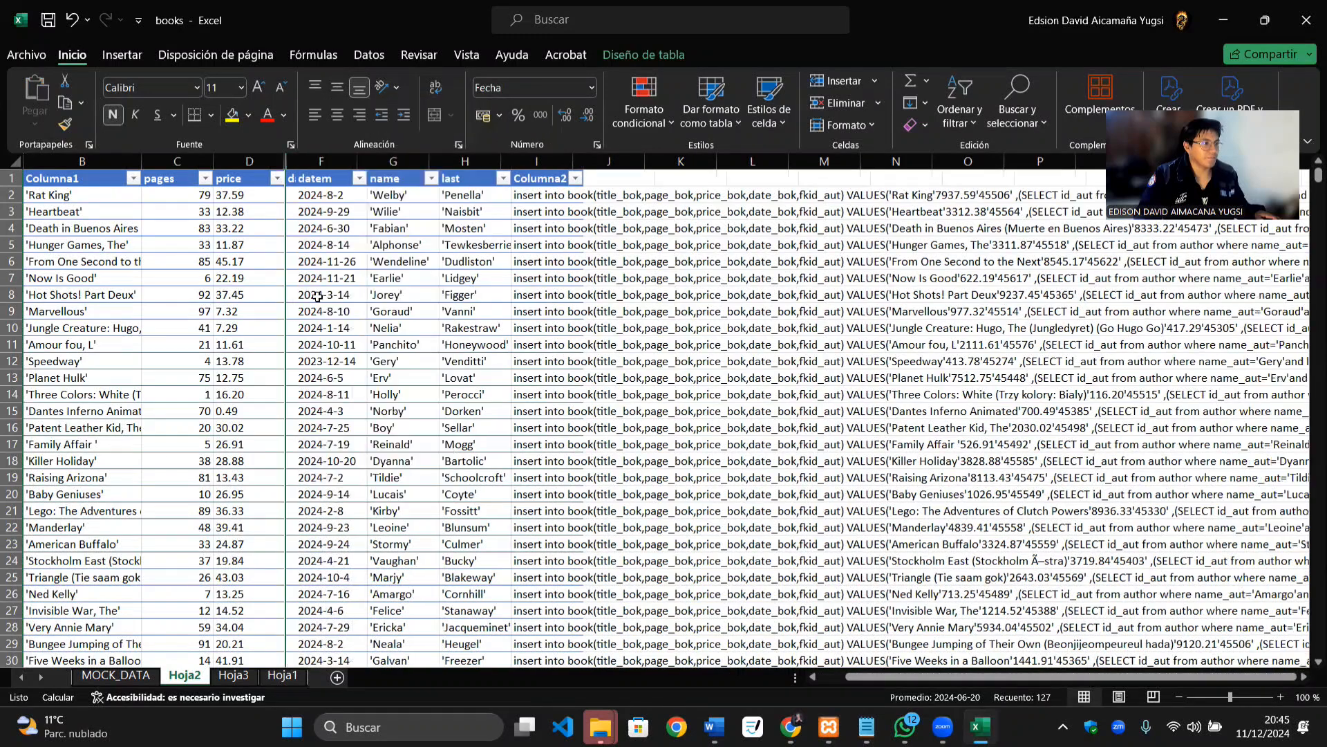
pyautogui.click(376, 161)
pyautogui.rightClick(377, 161)
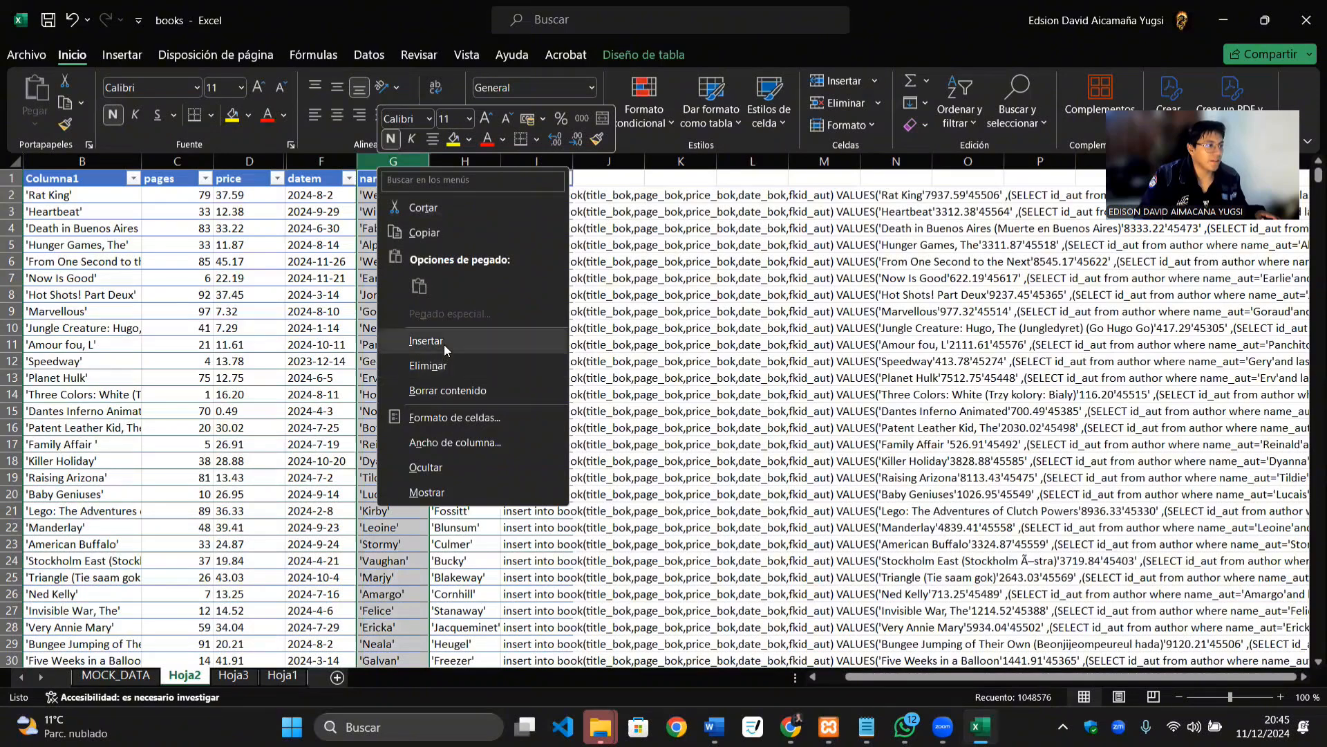
pyautogui.click(284, 158)
pyautogui.moveTo(284, 158); pyautogui.dragTo(284, 166)
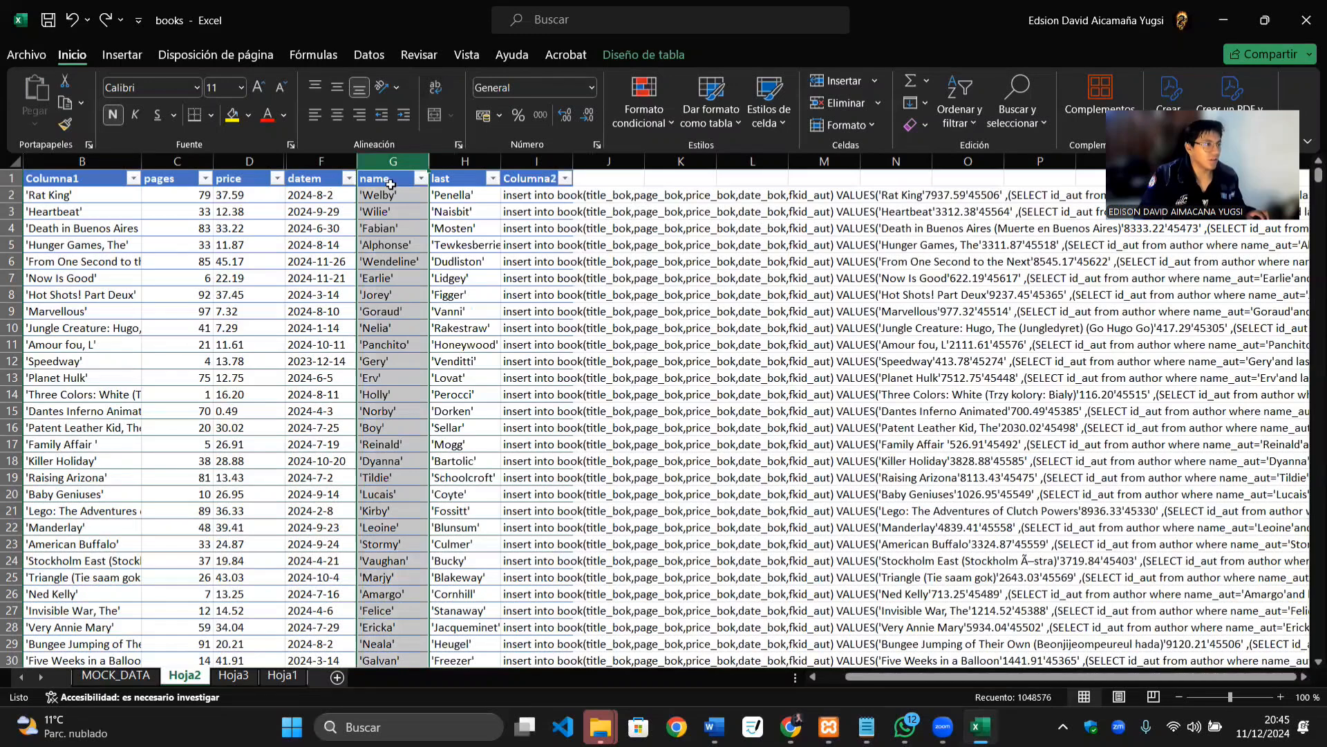
pyautogui.hotkey('ctrl', 'z')
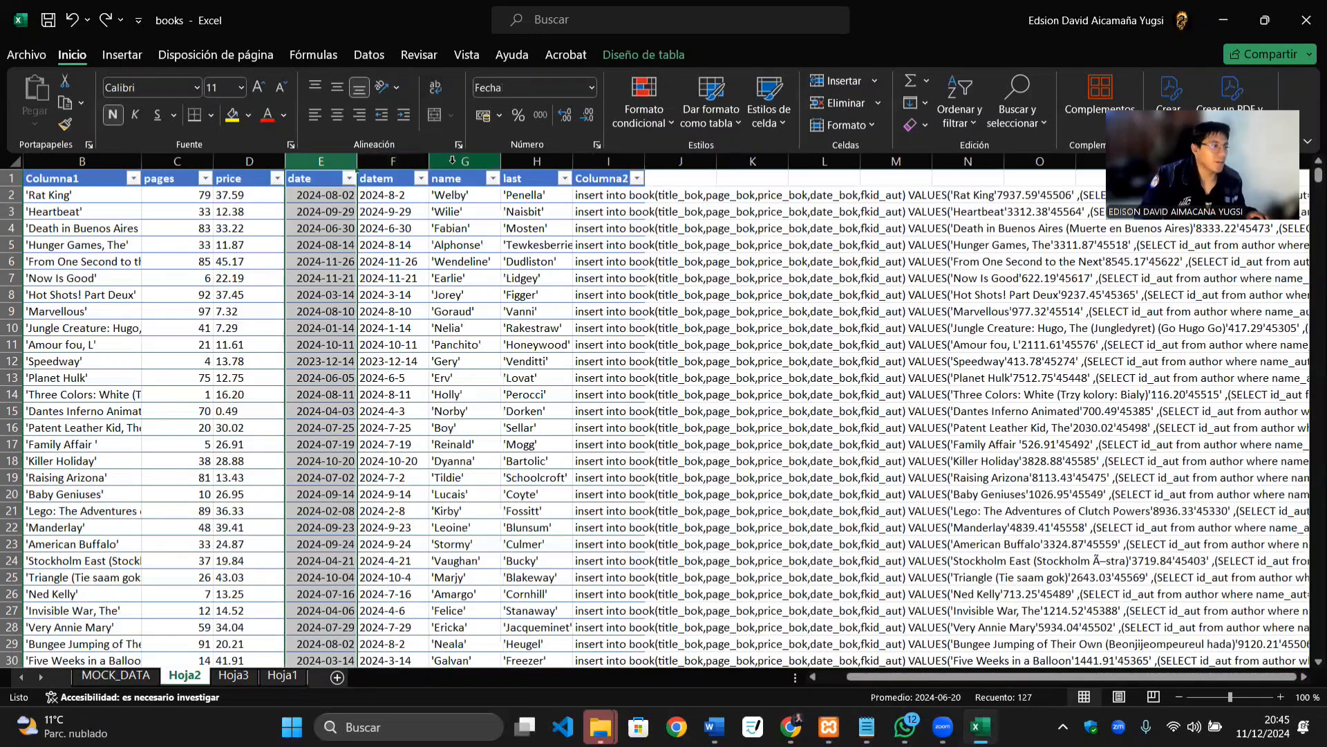
# Step: Insert another empty table column between datem and name in Hoja2
pyautogui.click(452, 160)
pyautogui.rightClick(452, 160)
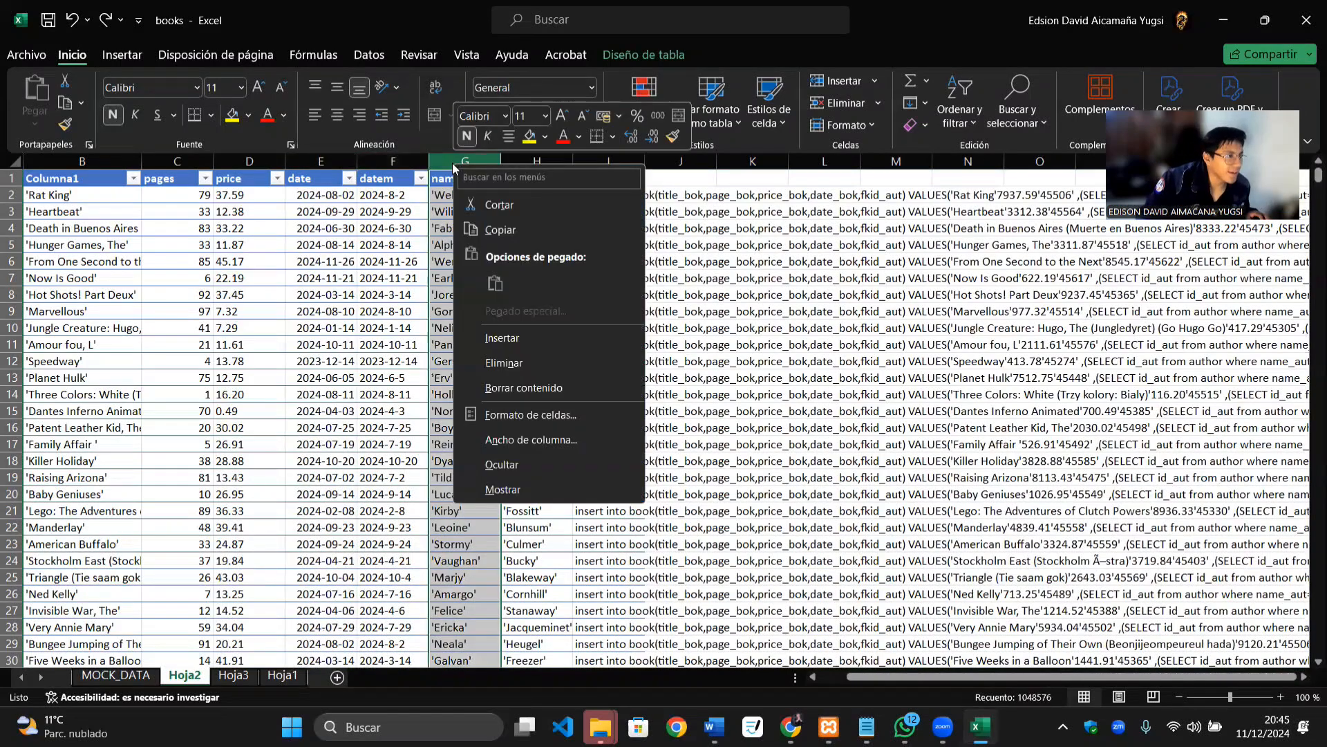
pyautogui.click(519, 337)
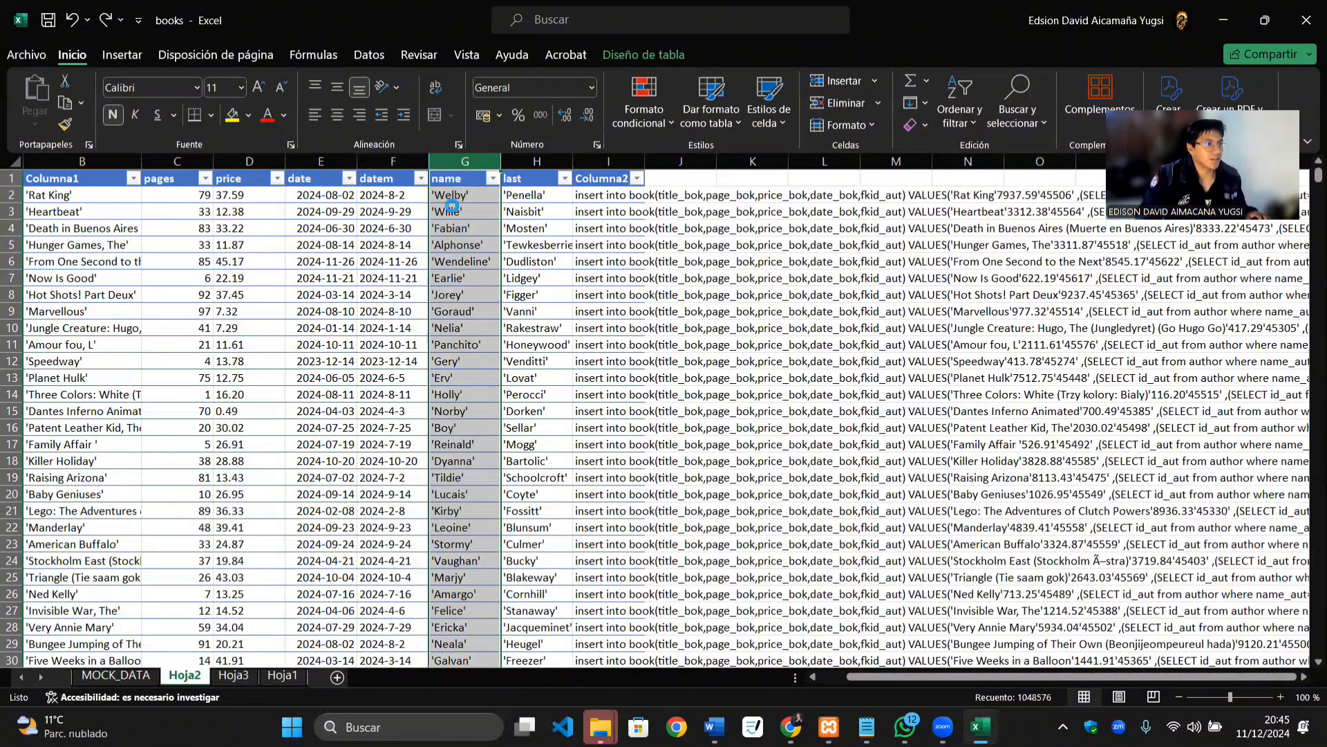
pyautogui.doubleClick(451, 195)
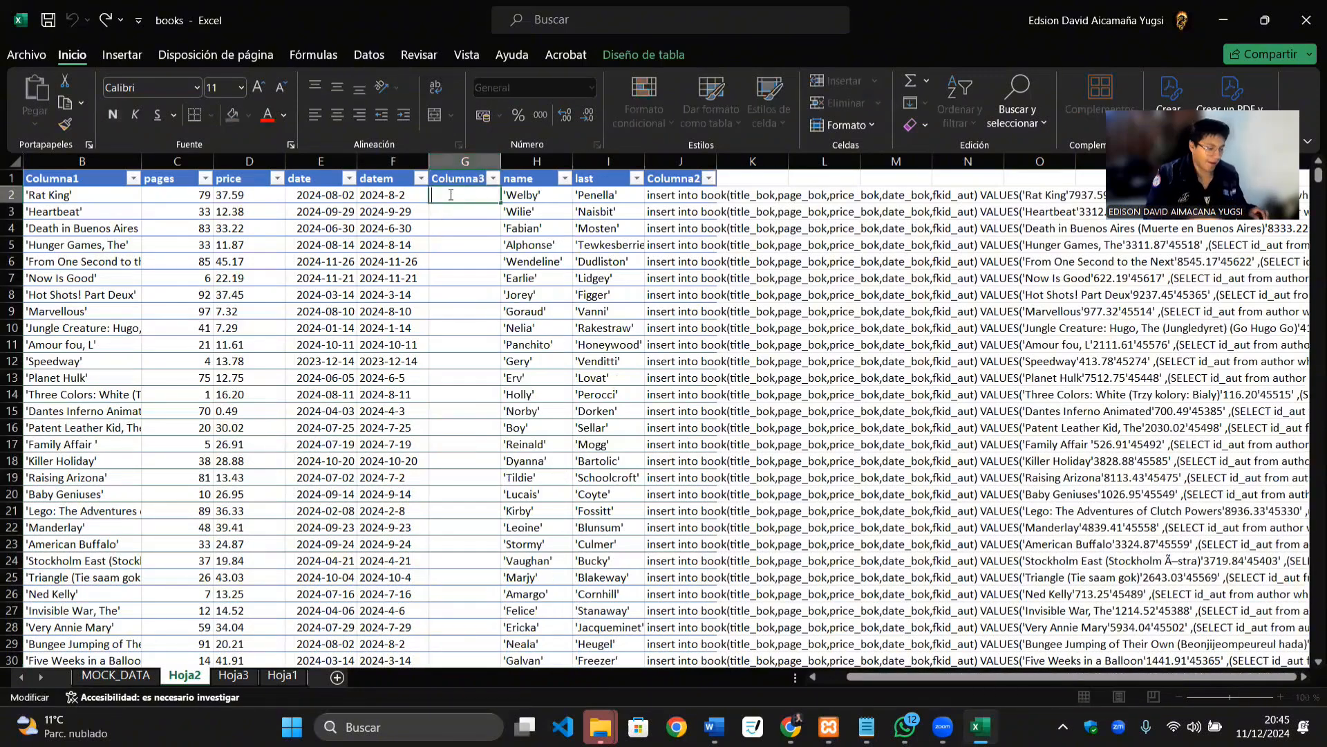
pyautogui.write('=CONCAT(')
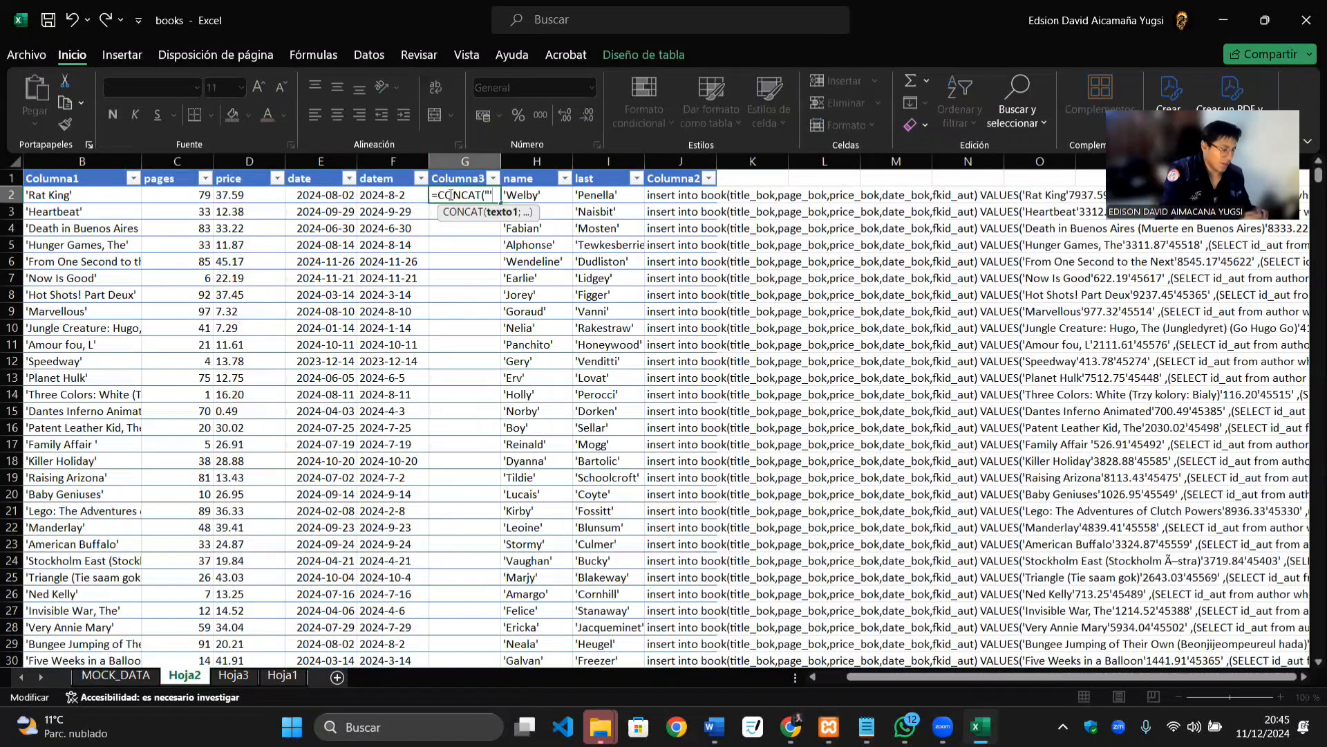
pyautogui.write('""";')
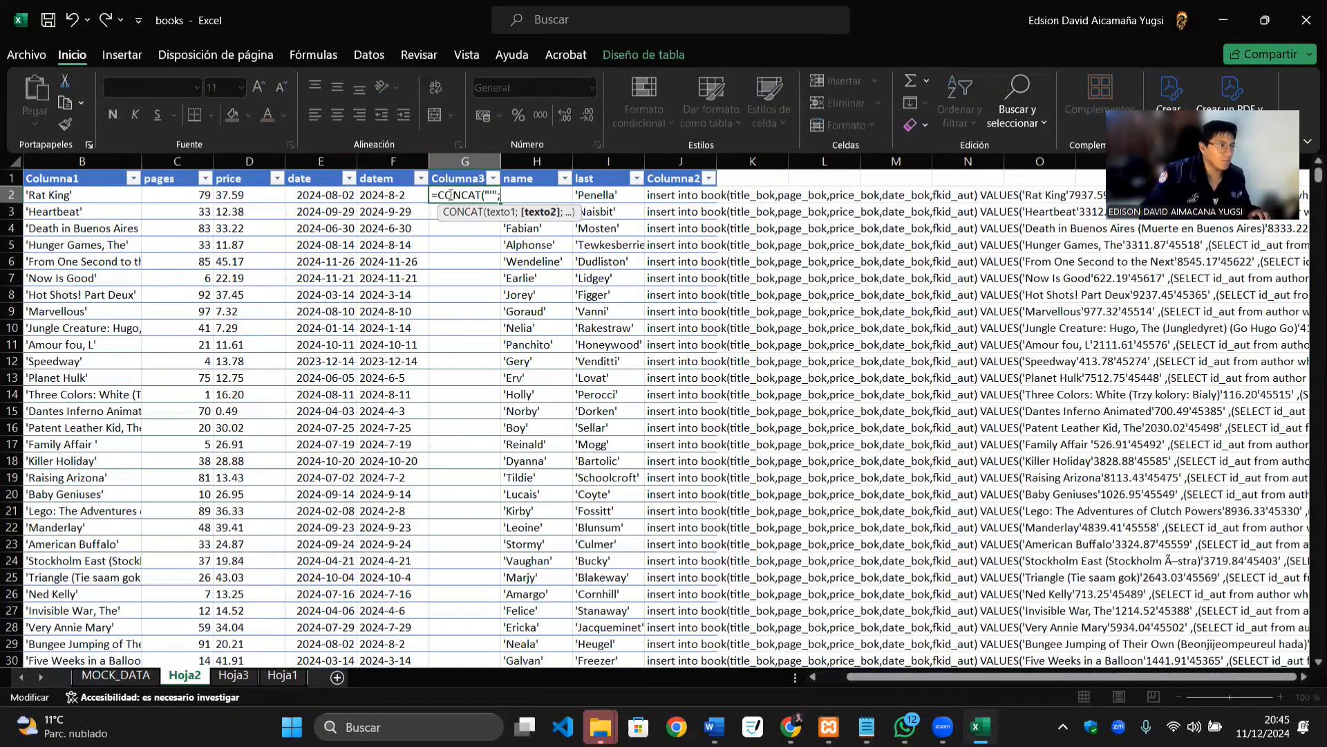
pyautogui.click(384, 197)
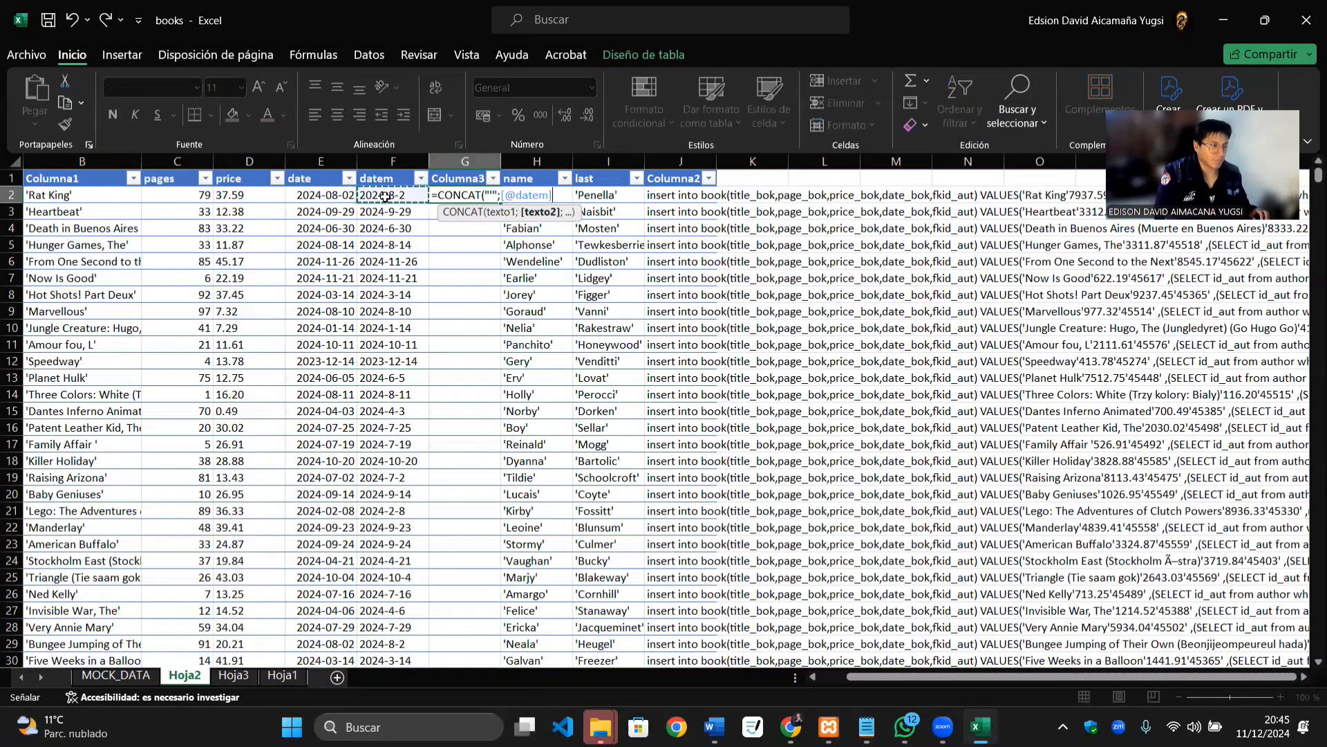
pyautogui.write(';')
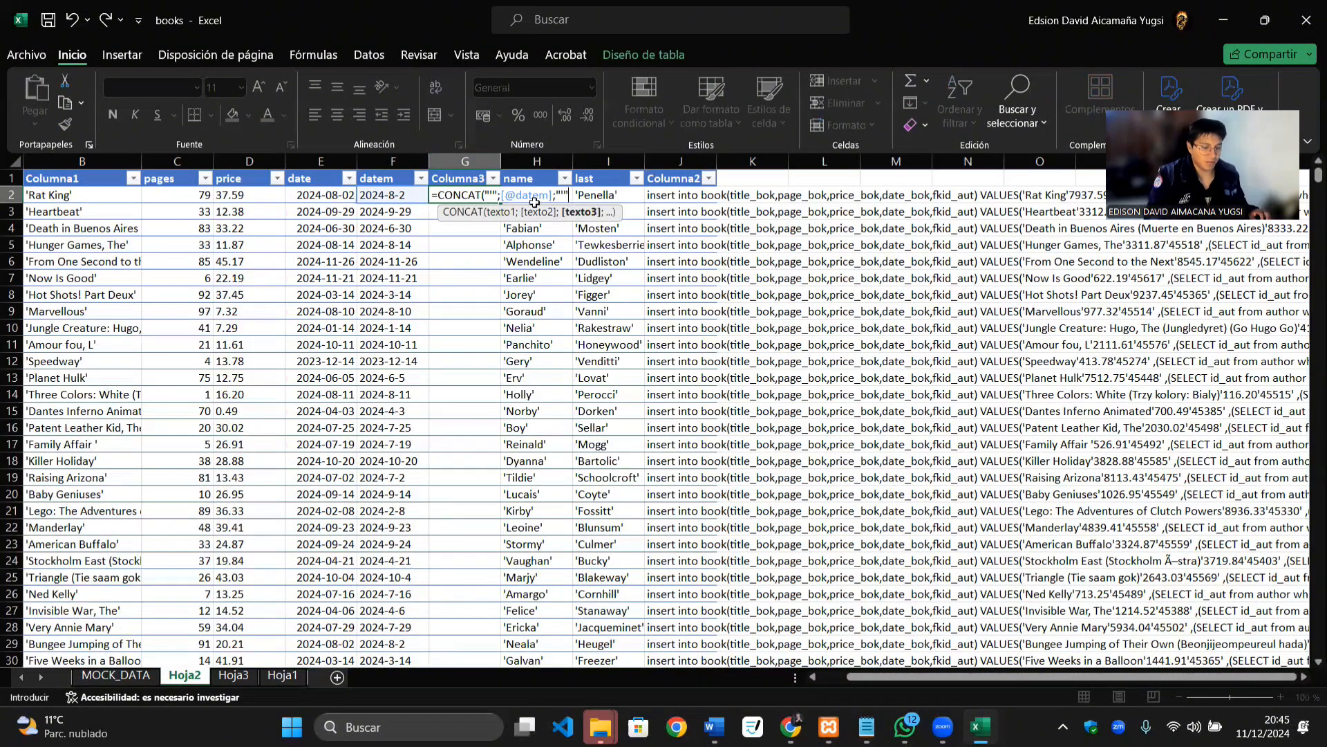
pyautogui.press('Return')
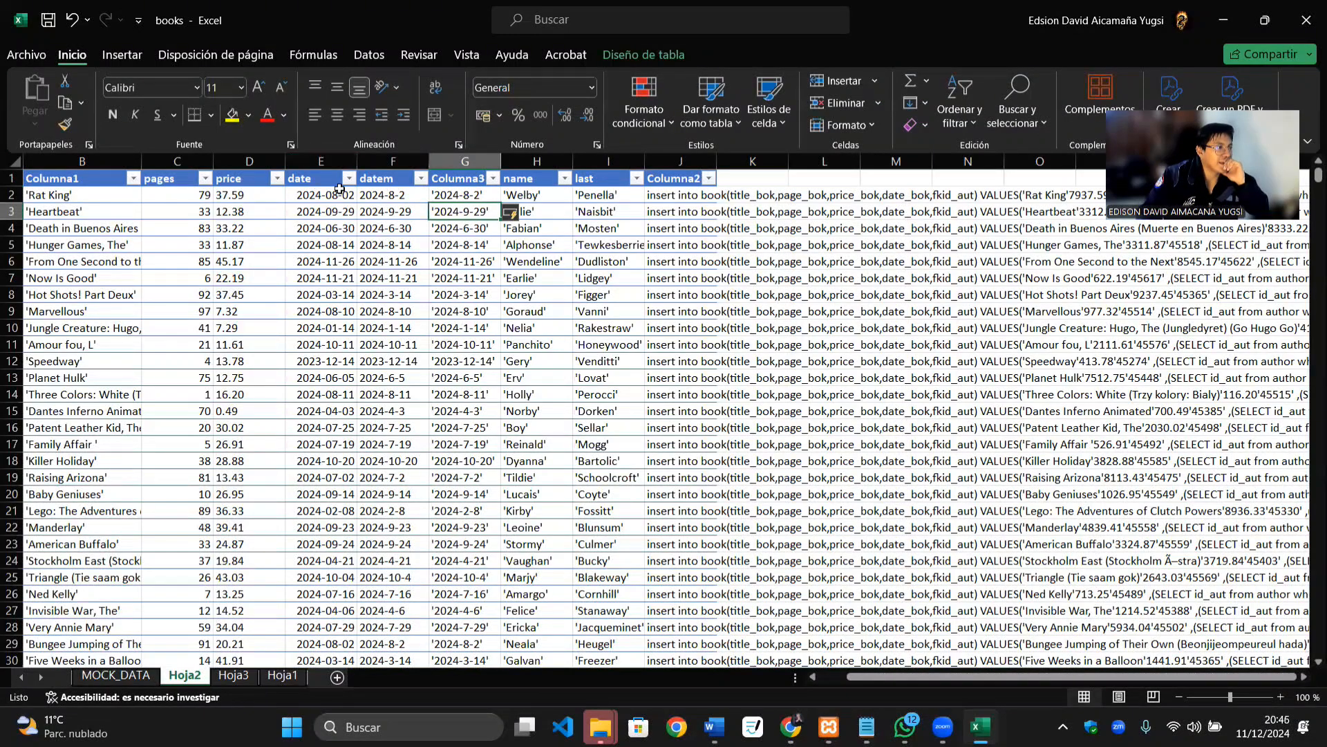
pyautogui.doubleClick(676, 196)
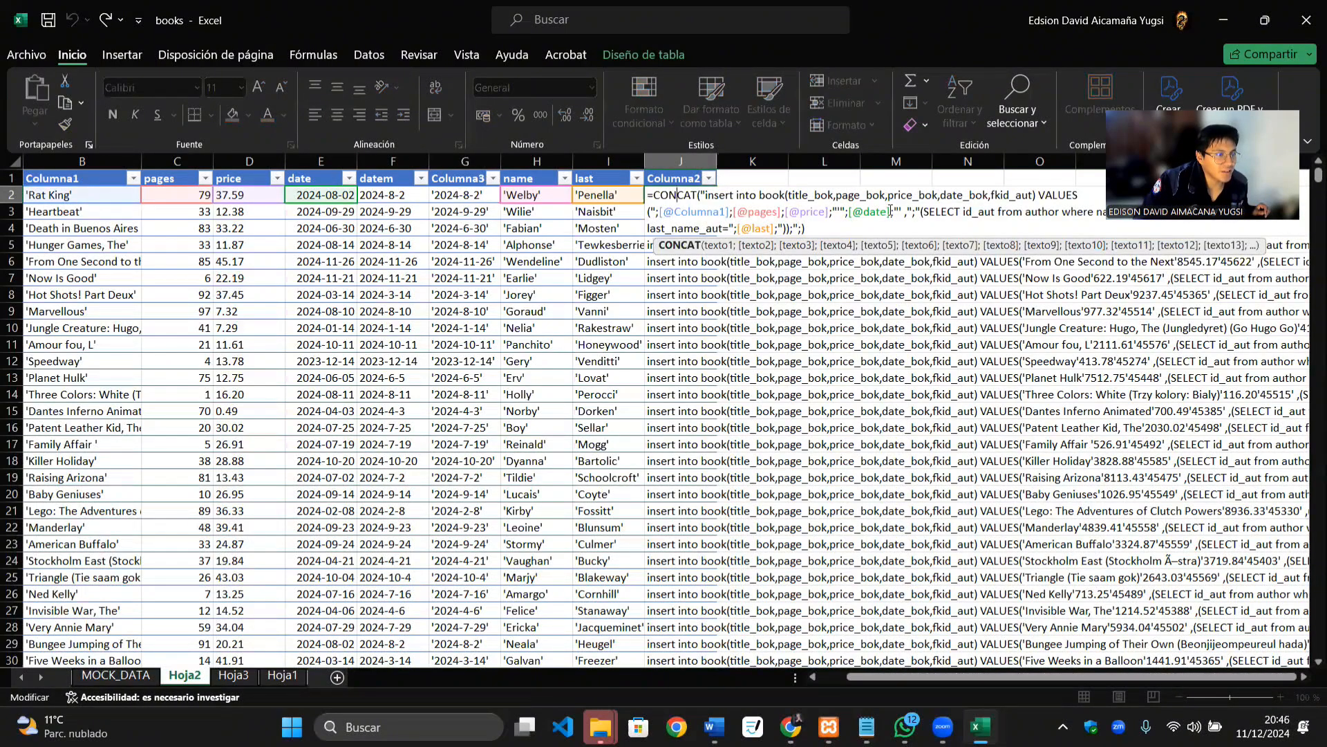
pyautogui.click(911, 208)
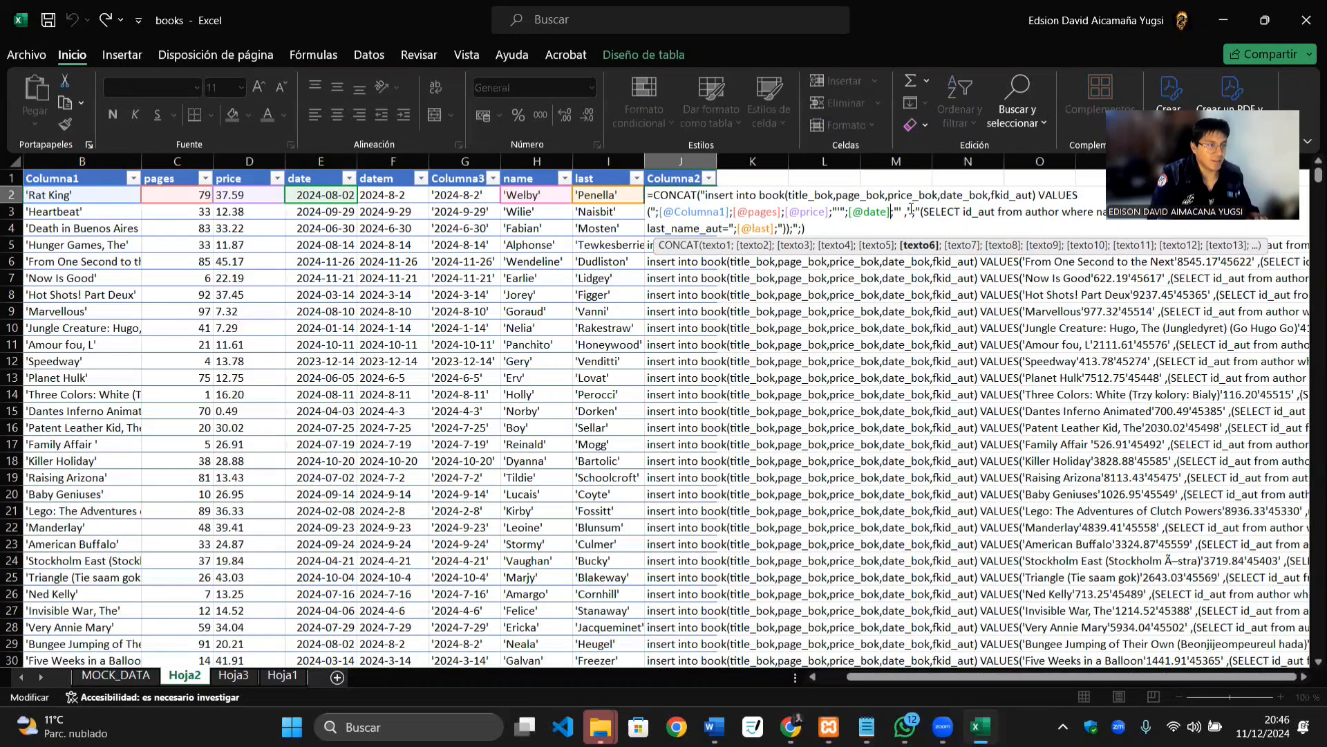
pyautogui.press('BackSpace')
pyautogui.press('BackSpace')
pyautogui.press('BackSpace')
pyautogui.press('BackSpace')
pyautogui.press('BackSpace')
pyautogui.press('BackSpace')
pyautogui.press('BackSpace')
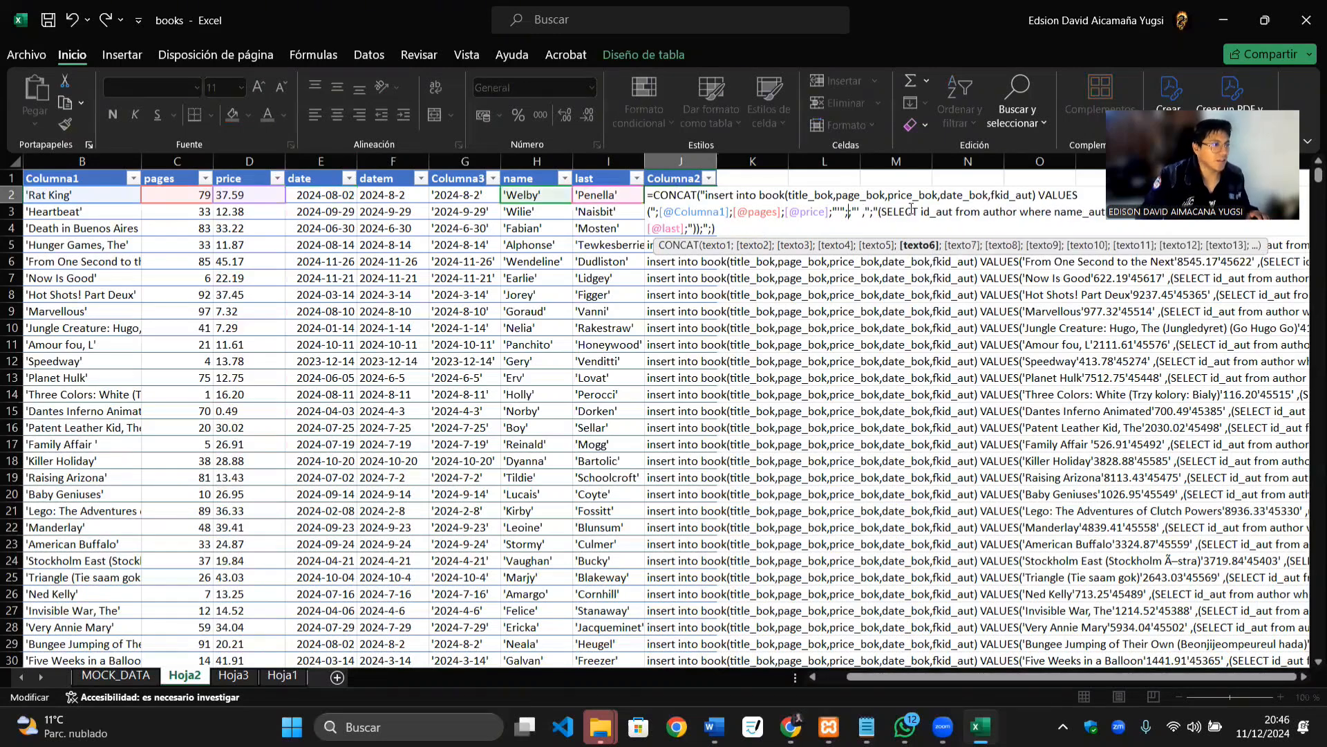
pyautogui.click(456, 197)
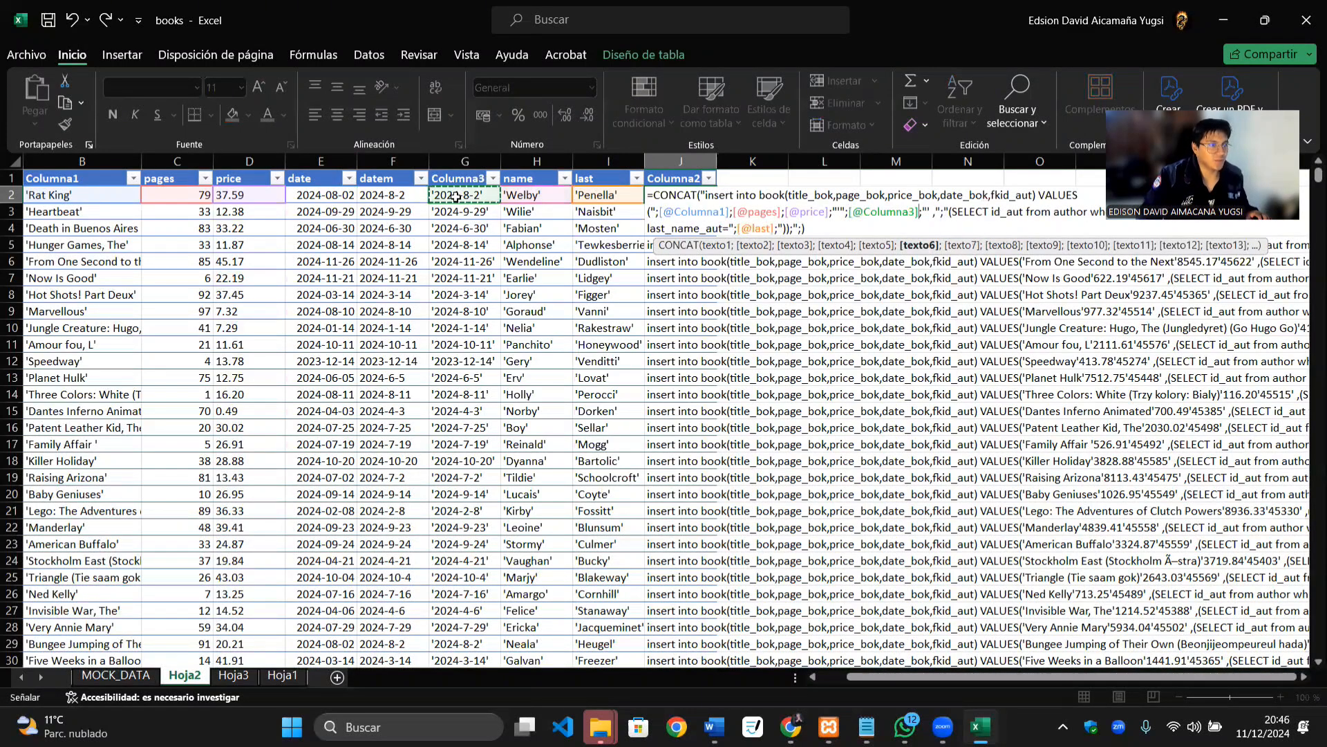
pyautogui.press('Return')
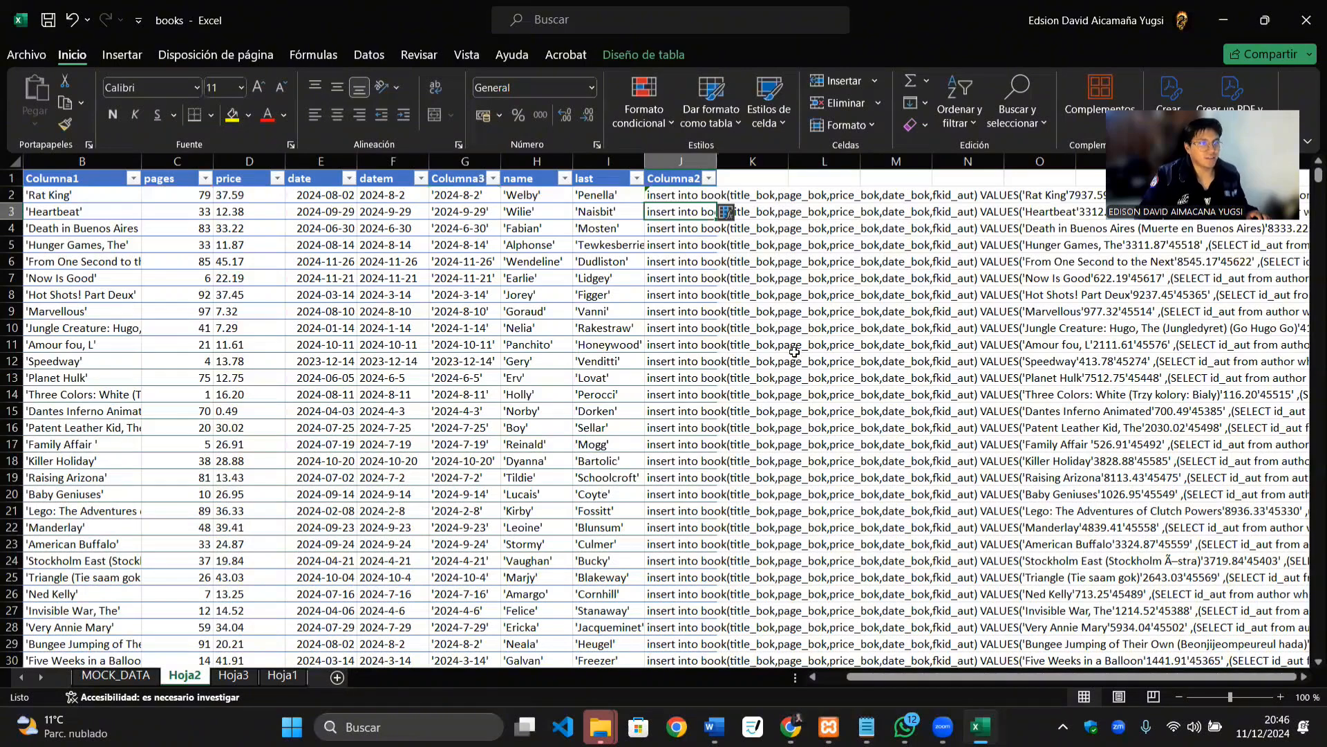
# Step: Examine the generated INSERT statements in Columna2 and the quoted-date formula in G2
pyautogui.click(1005, 677)
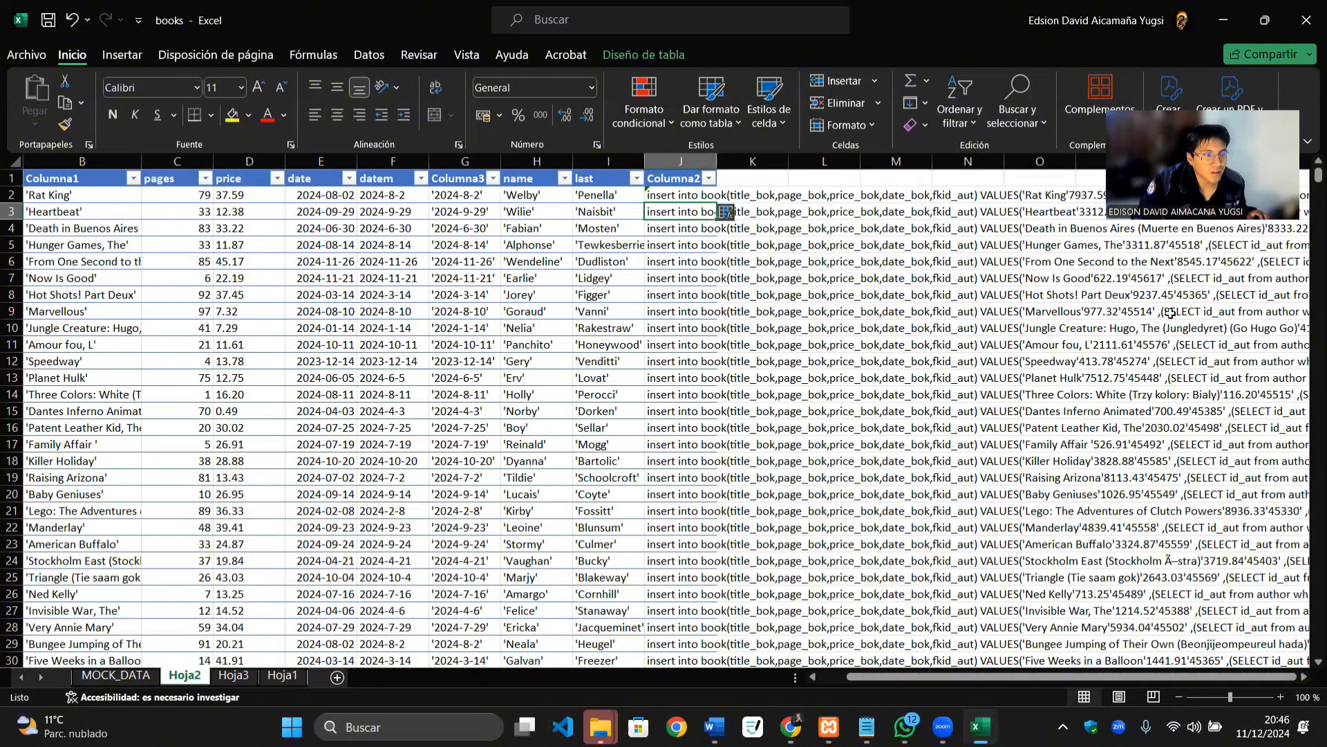
pyautogui.scroll(-1, 1158, 383)
pyautogui.scroll(-1, 1161, 402)
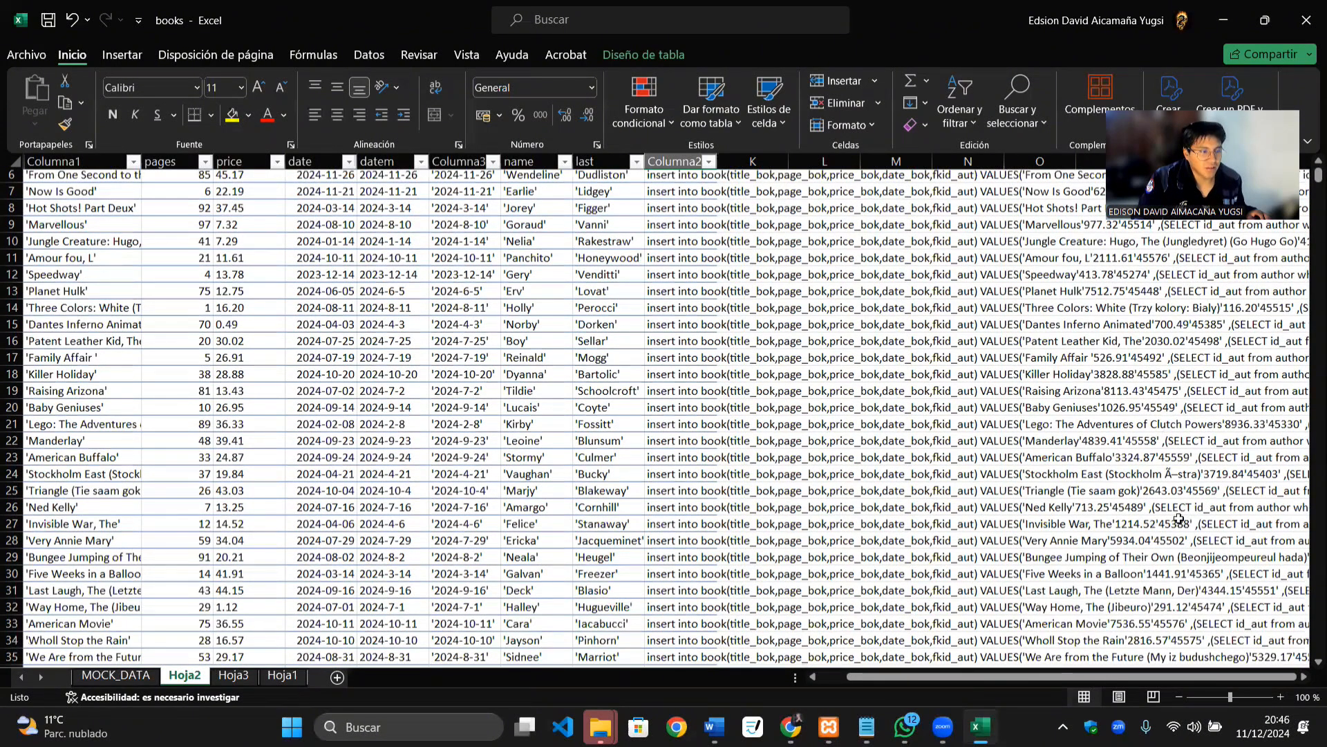
pyautogui.scroll(2, 1182, 521)
pyautogui.doubleClick(463, 196)
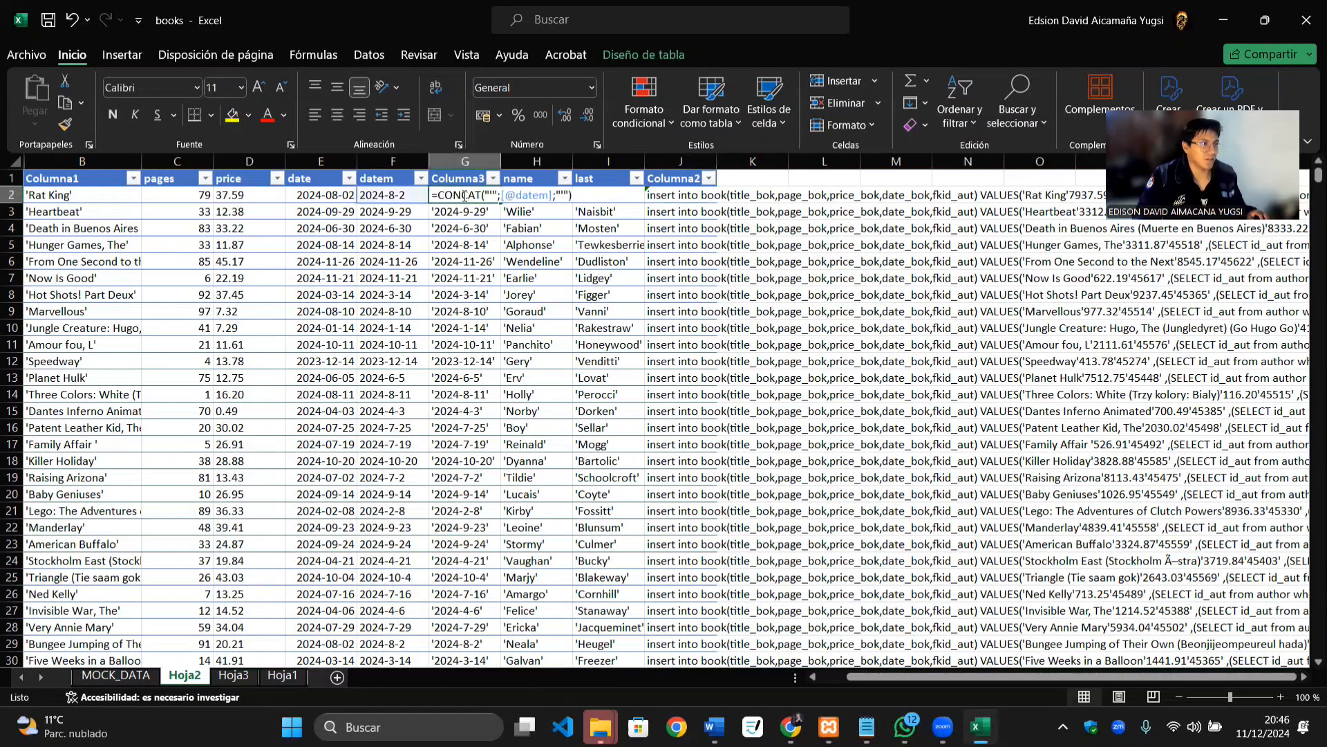
pyautogui.press('Escape')
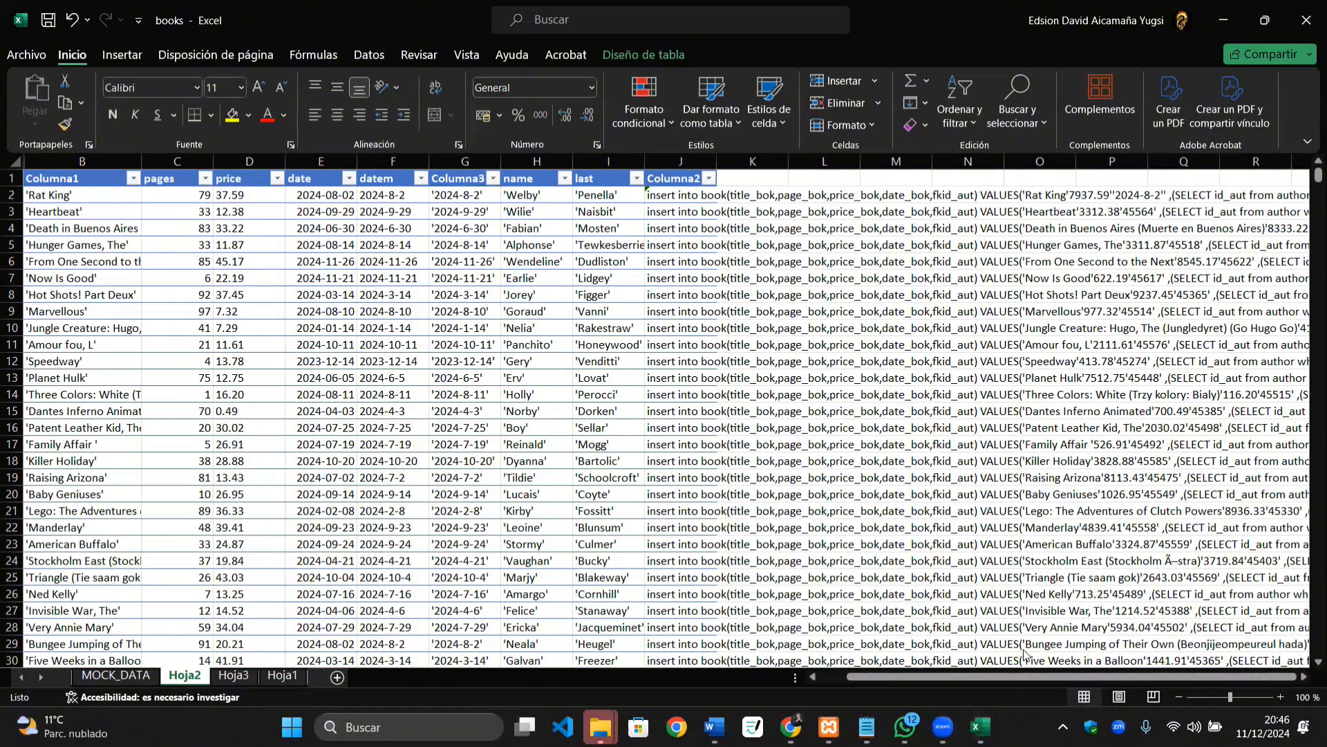
pyautogui.moveTo(943, 726)
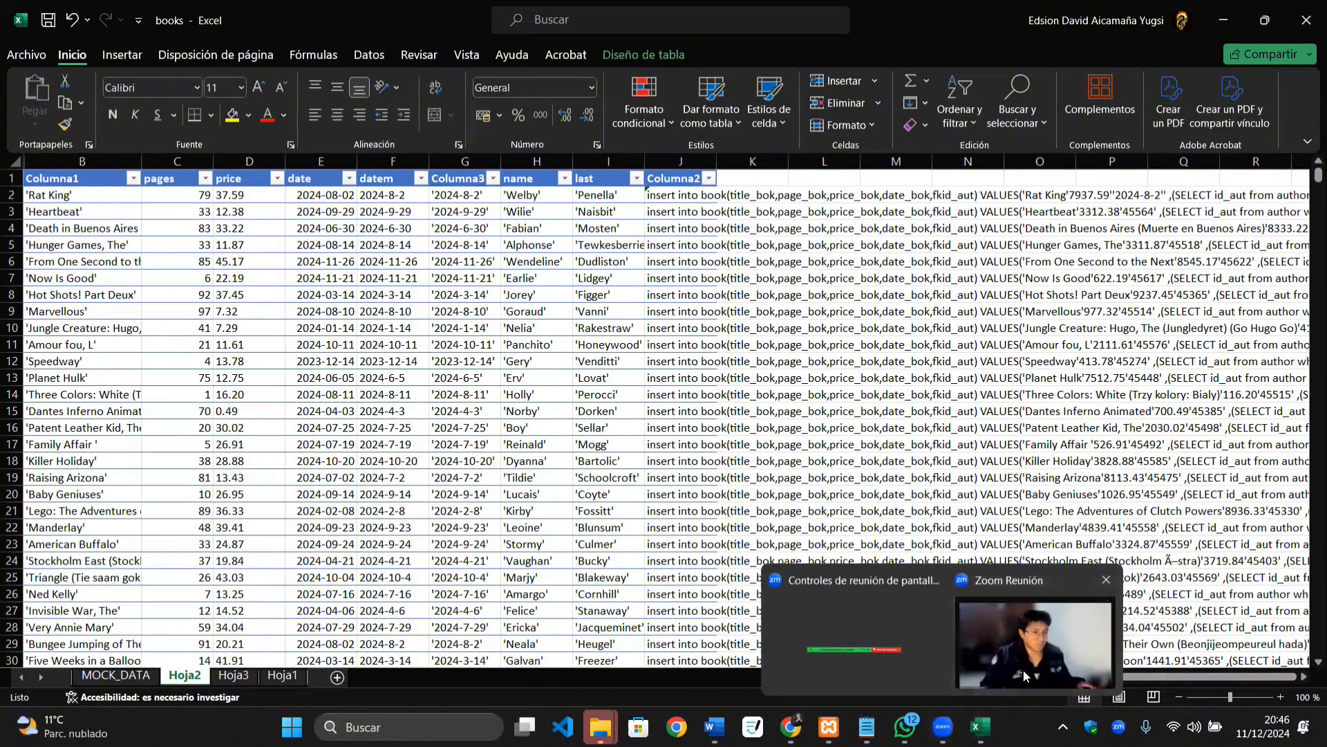
pyautogui.click(1023, 670)
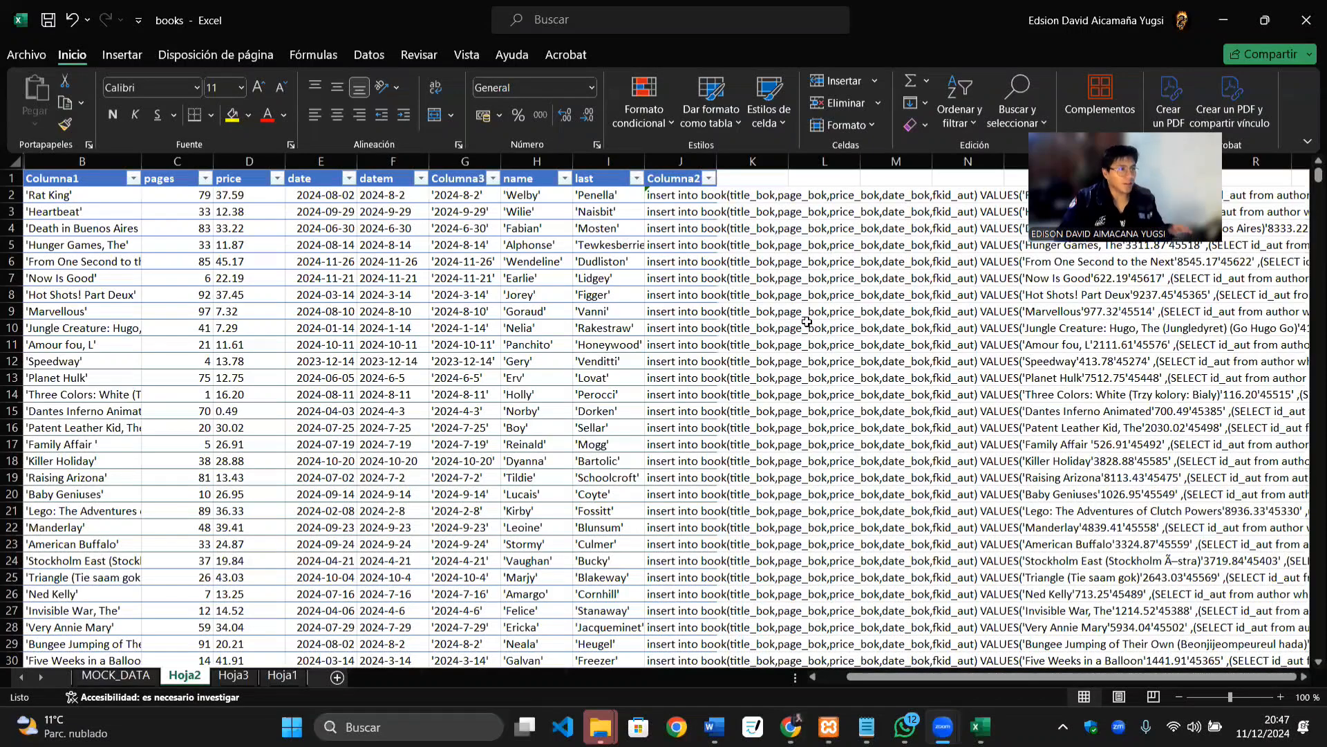
# Step: Copy the INSERT statements of Columna2 from J4 down to J127
pyautogui.click(683, 213)
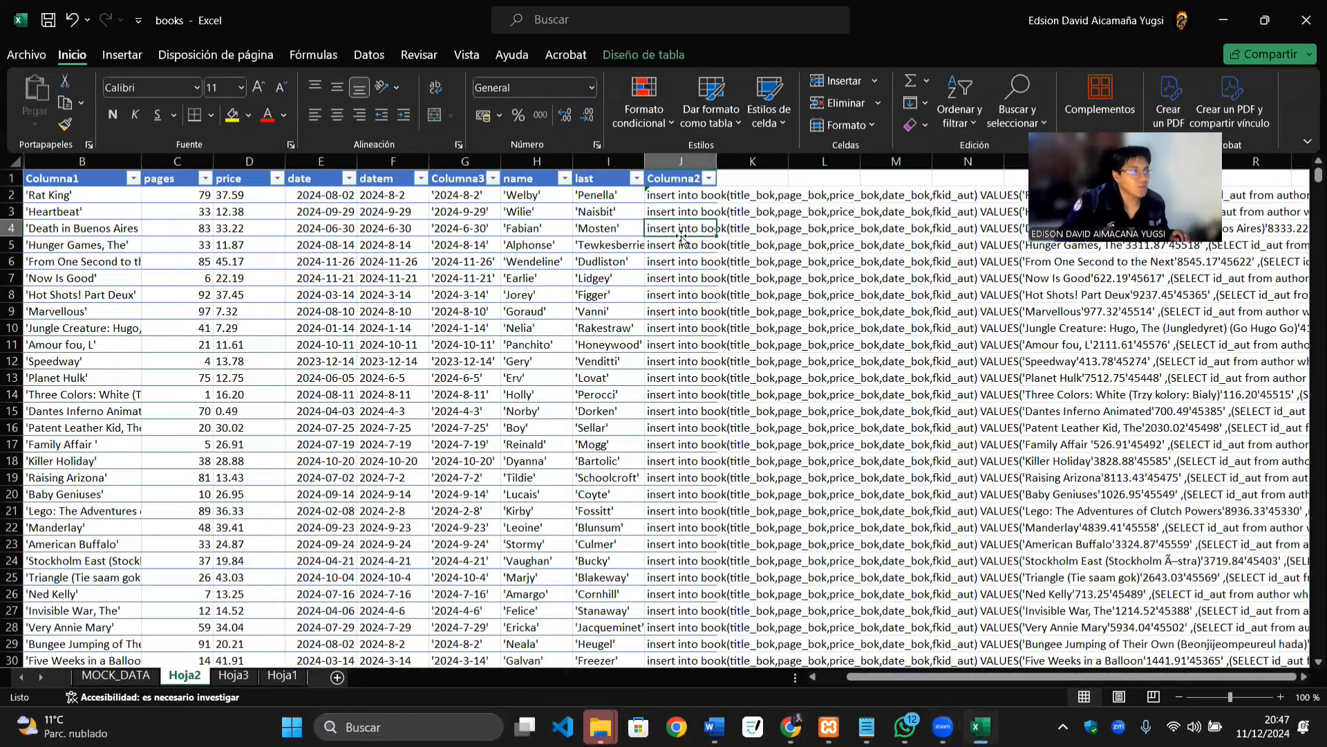
pyautogui.click(682, 234)
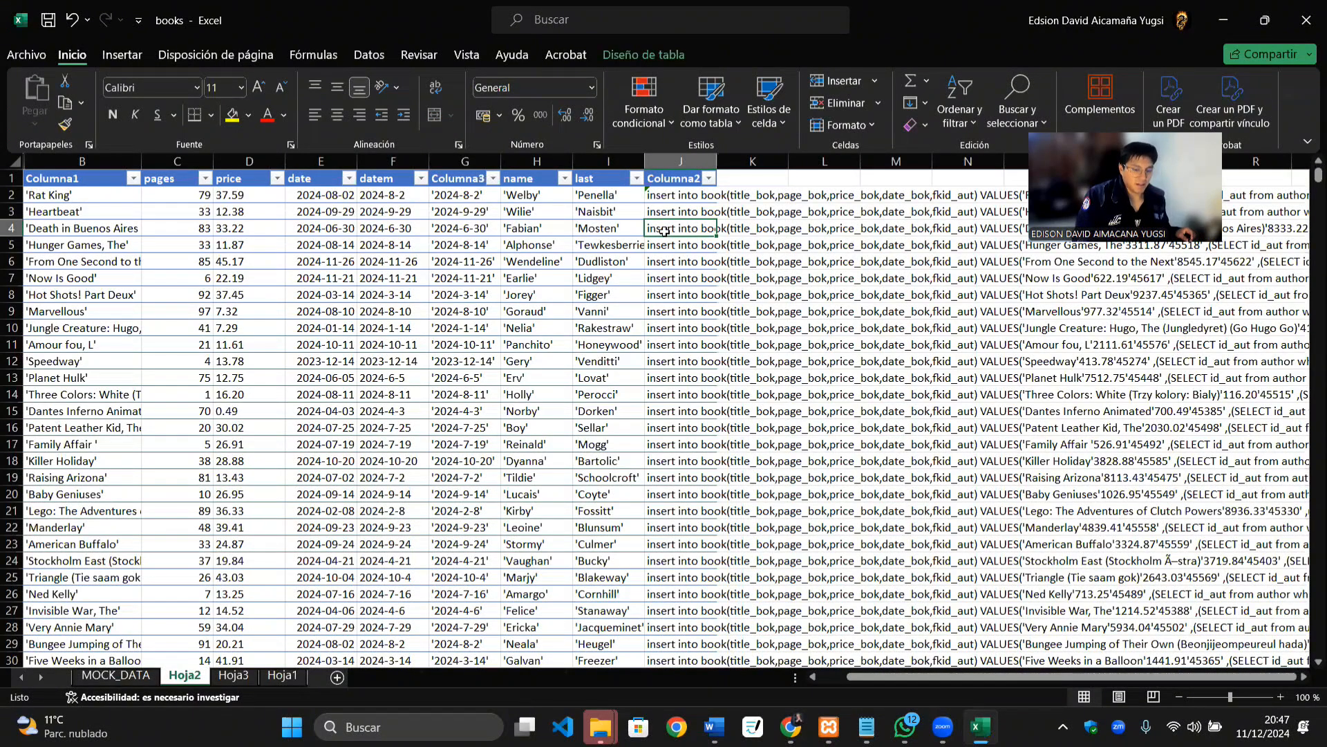
pyautogui.hotkey('ctrl', 'shift', 'Down')
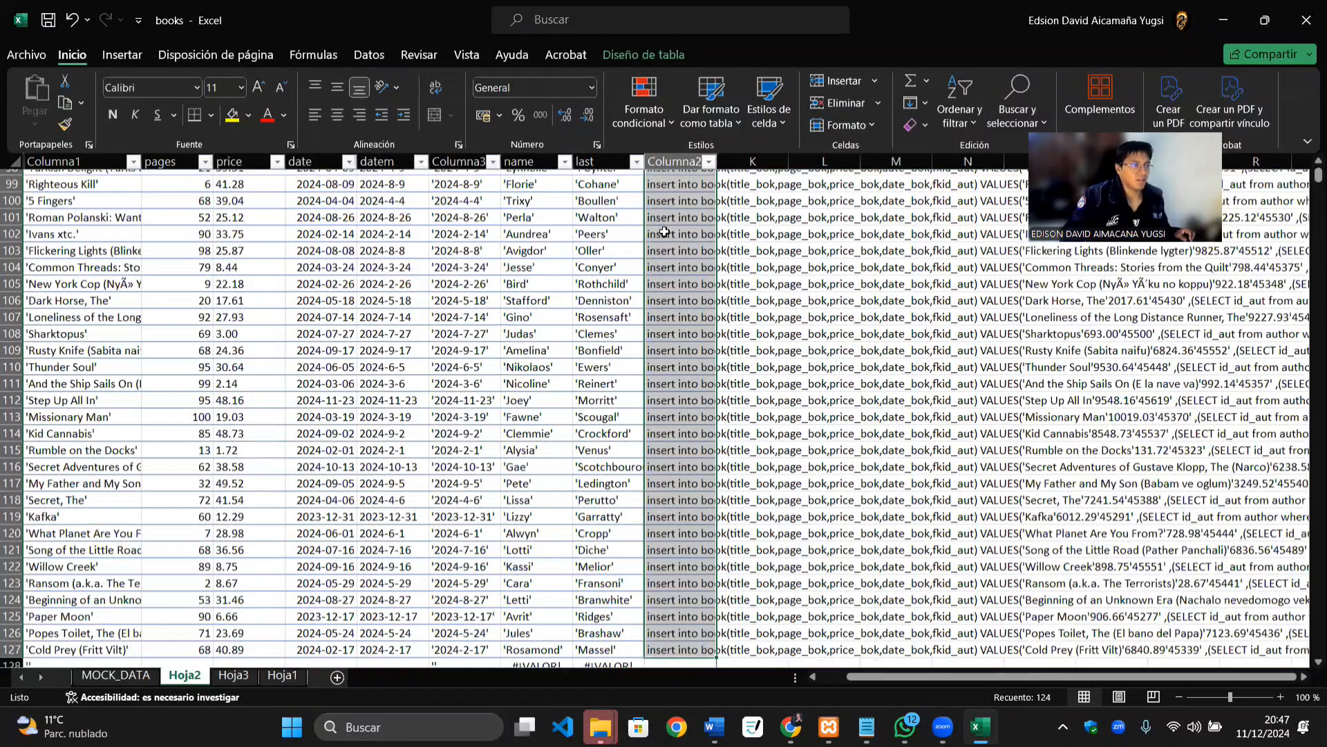
pyautogui.scroll(-1, 801, 384)
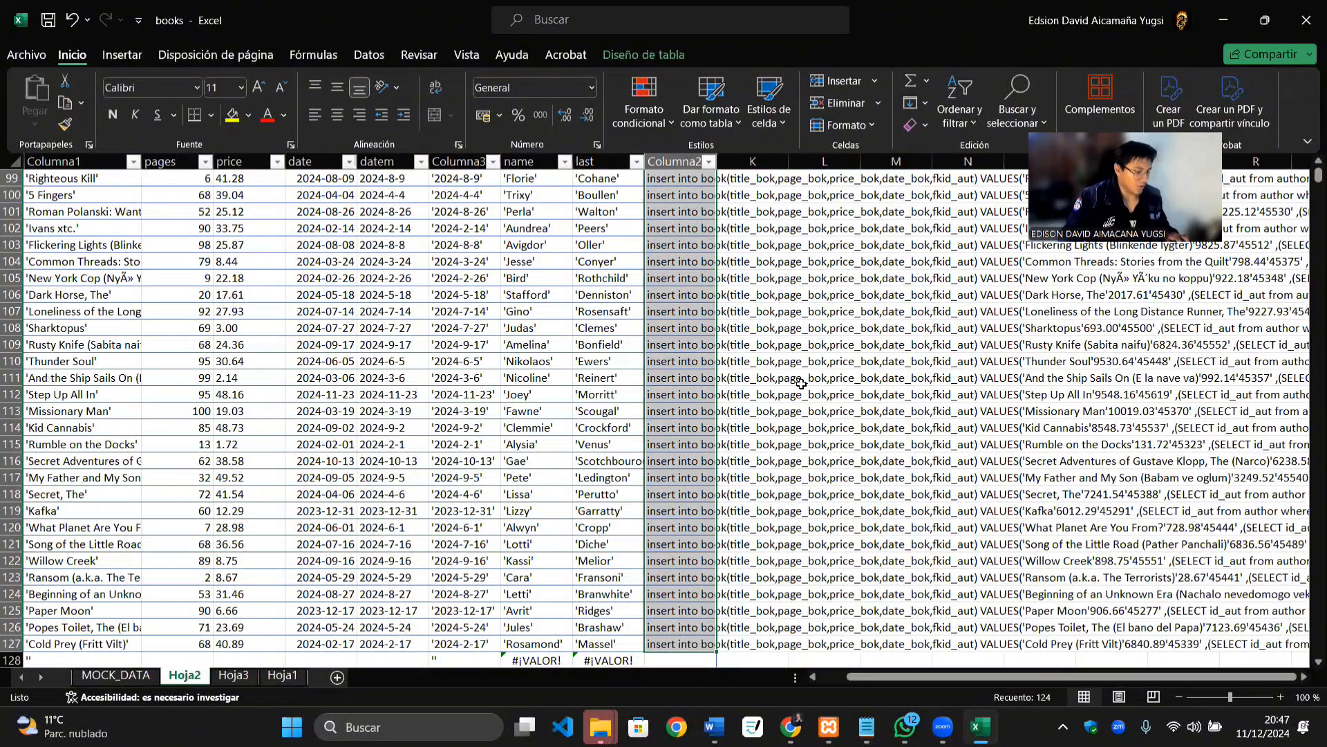
pyautogui.hotkey('ctrl', 'c')
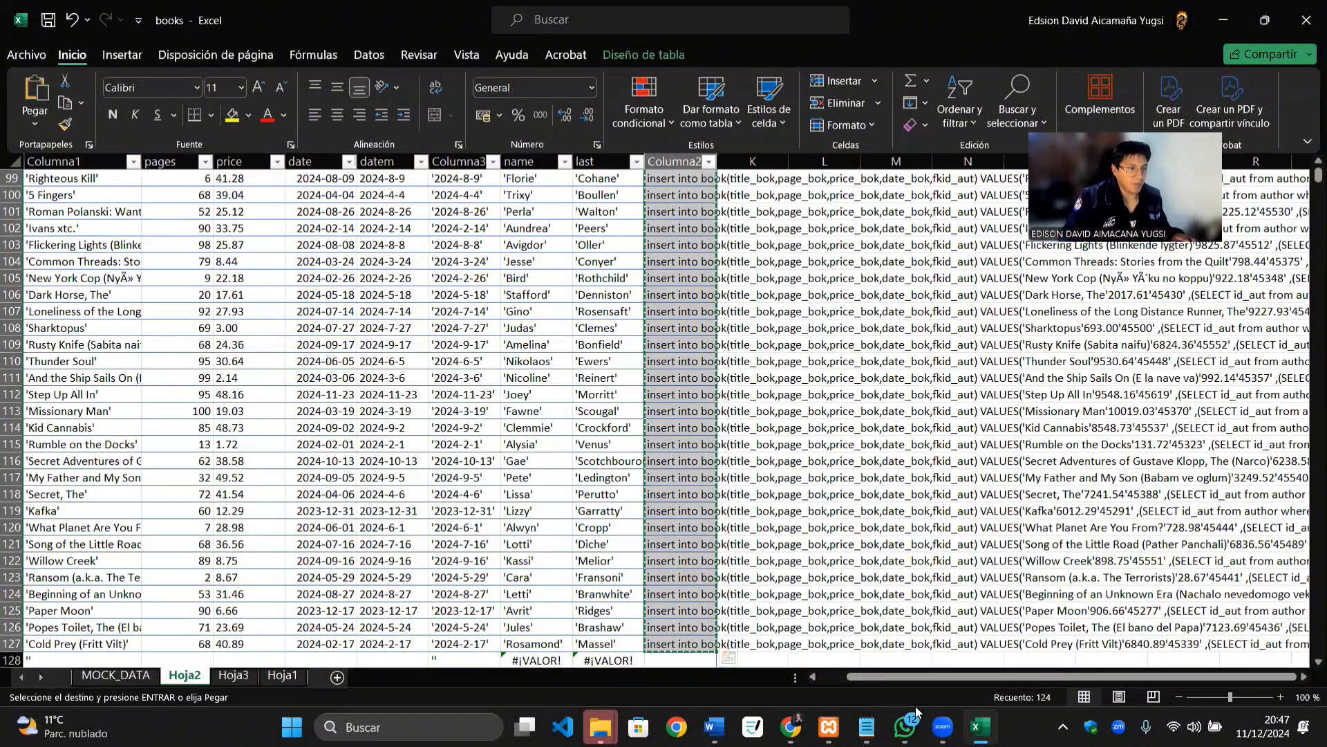
# Step: Switch to Notepad, replace the whole insert text with the copied statements, and remove every double quote
pyautogui.click(866, 726)
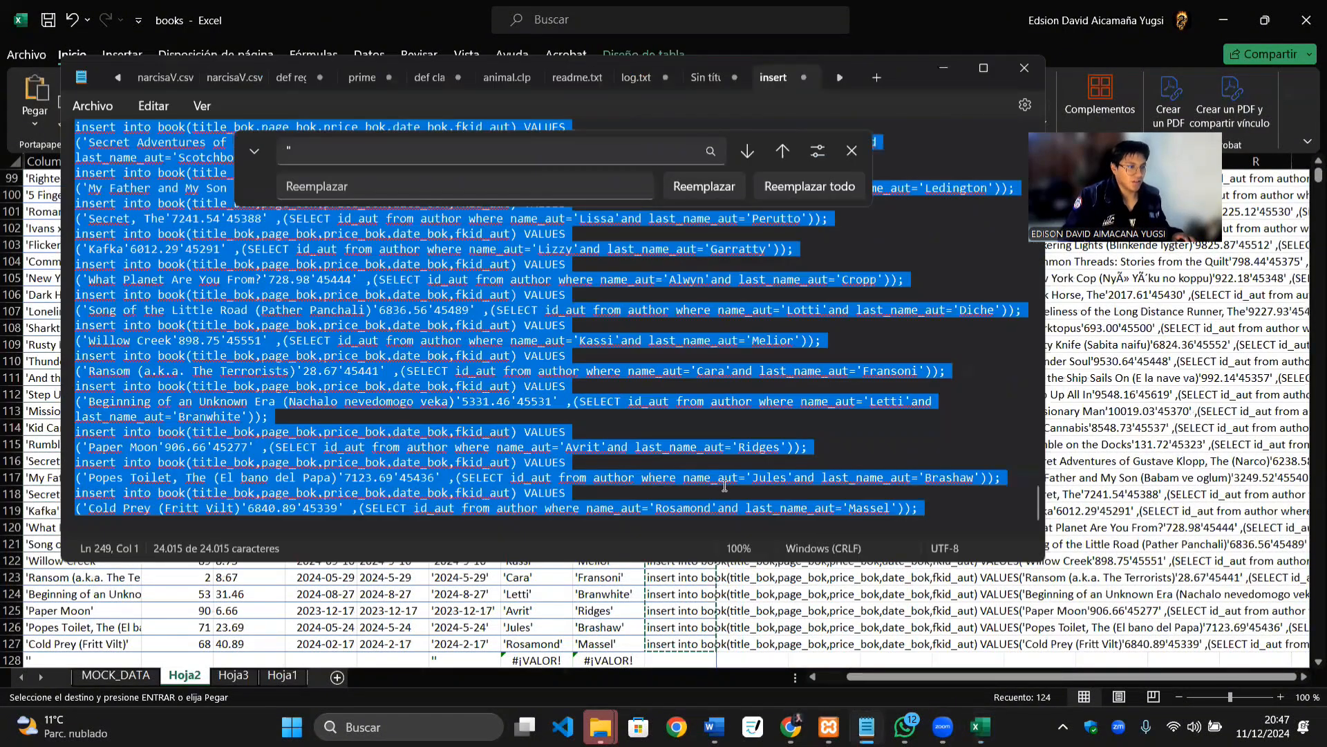
pyautogui.click(723, 487)
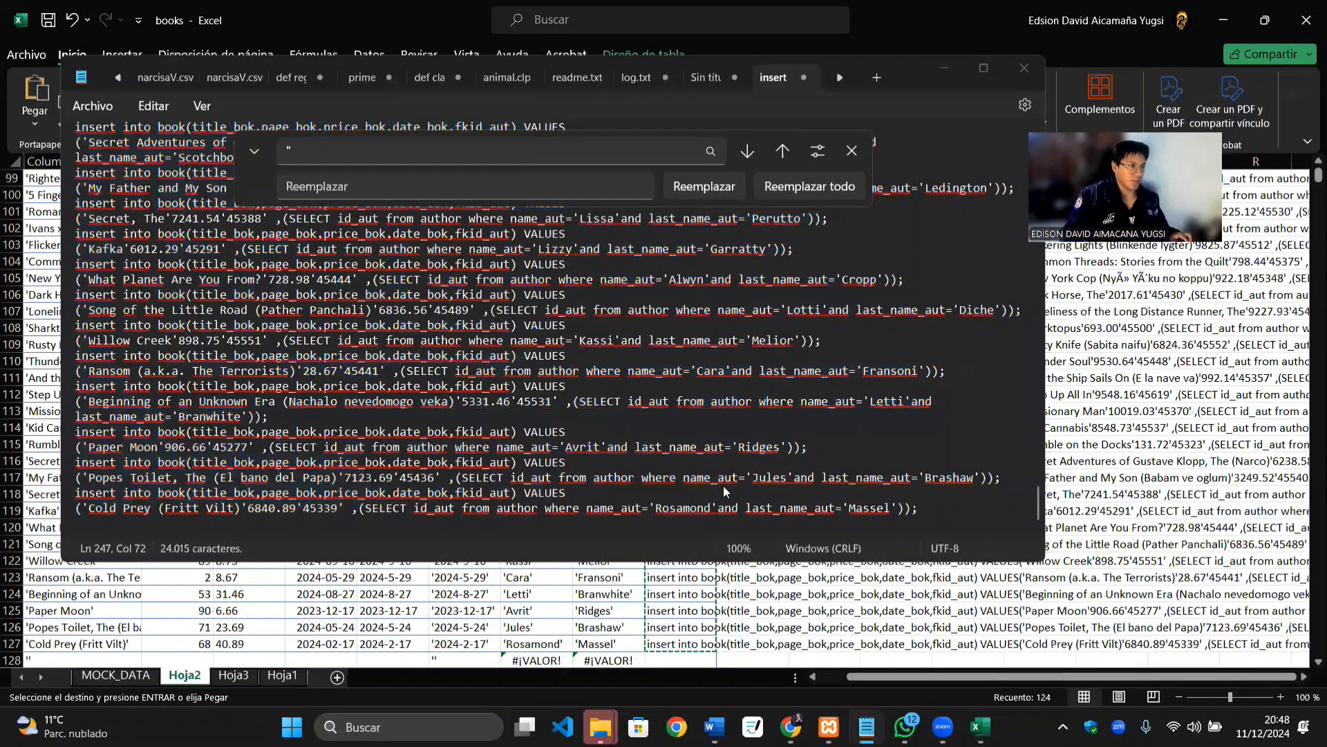
pyautogui.hotkey('ctrl', 'o')
pyautogui.click(702, 60)
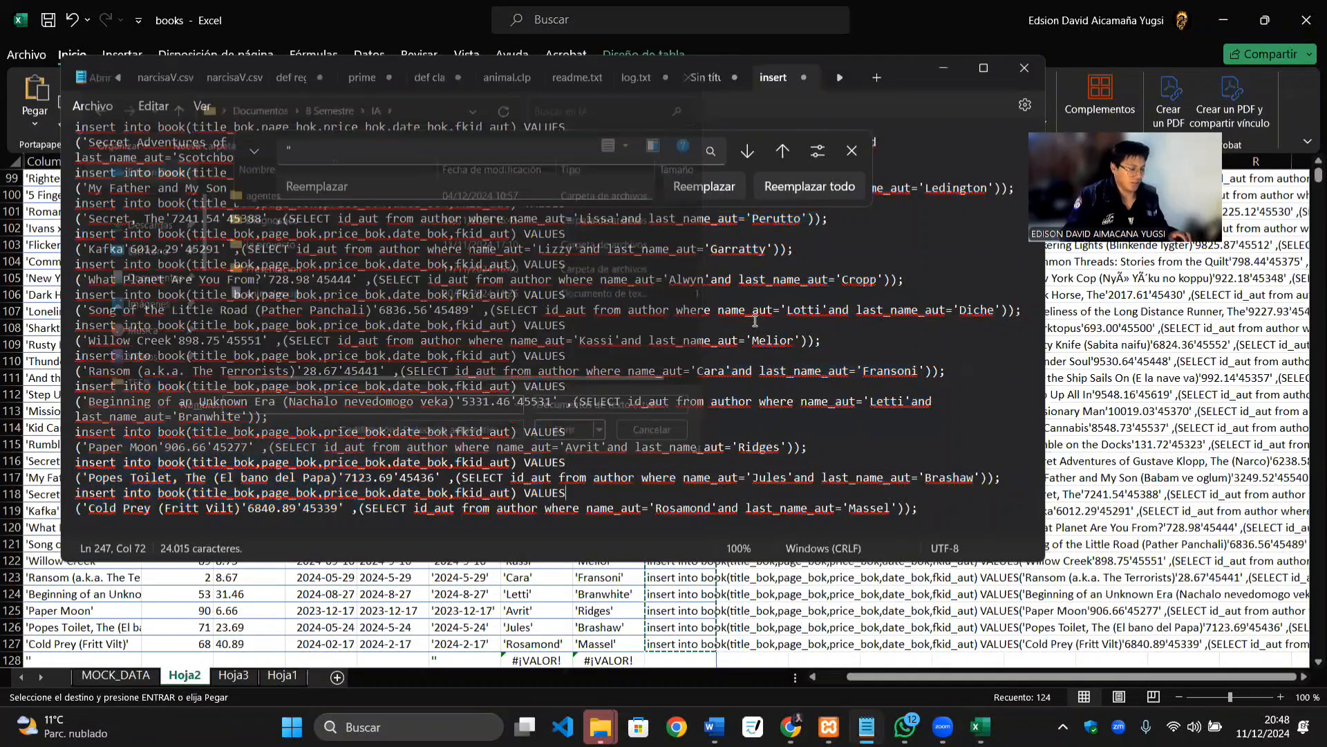
pyautogui.hotkey('ctrl', 'a')
pyautogui.hotkey('ctrl', 'v')
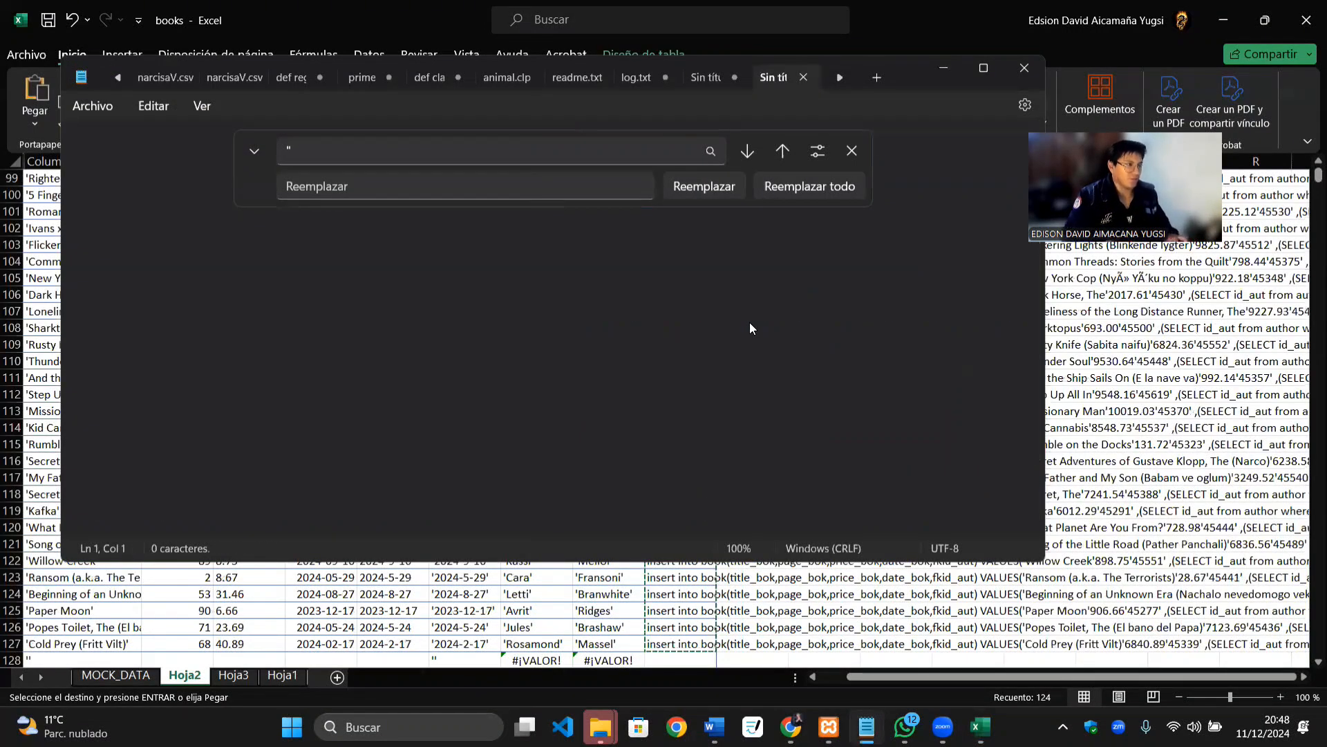
pyautogui.click(303, 149)
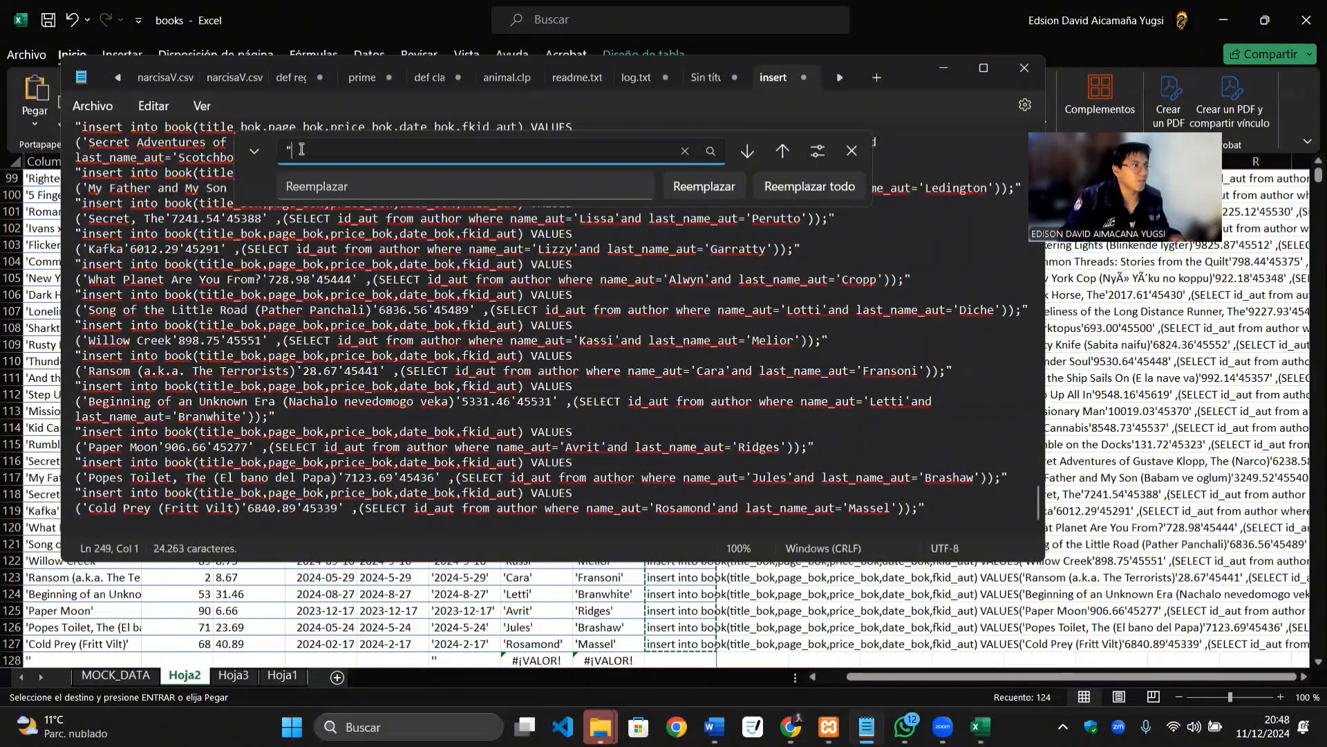
pyautogui.click(799, 188)
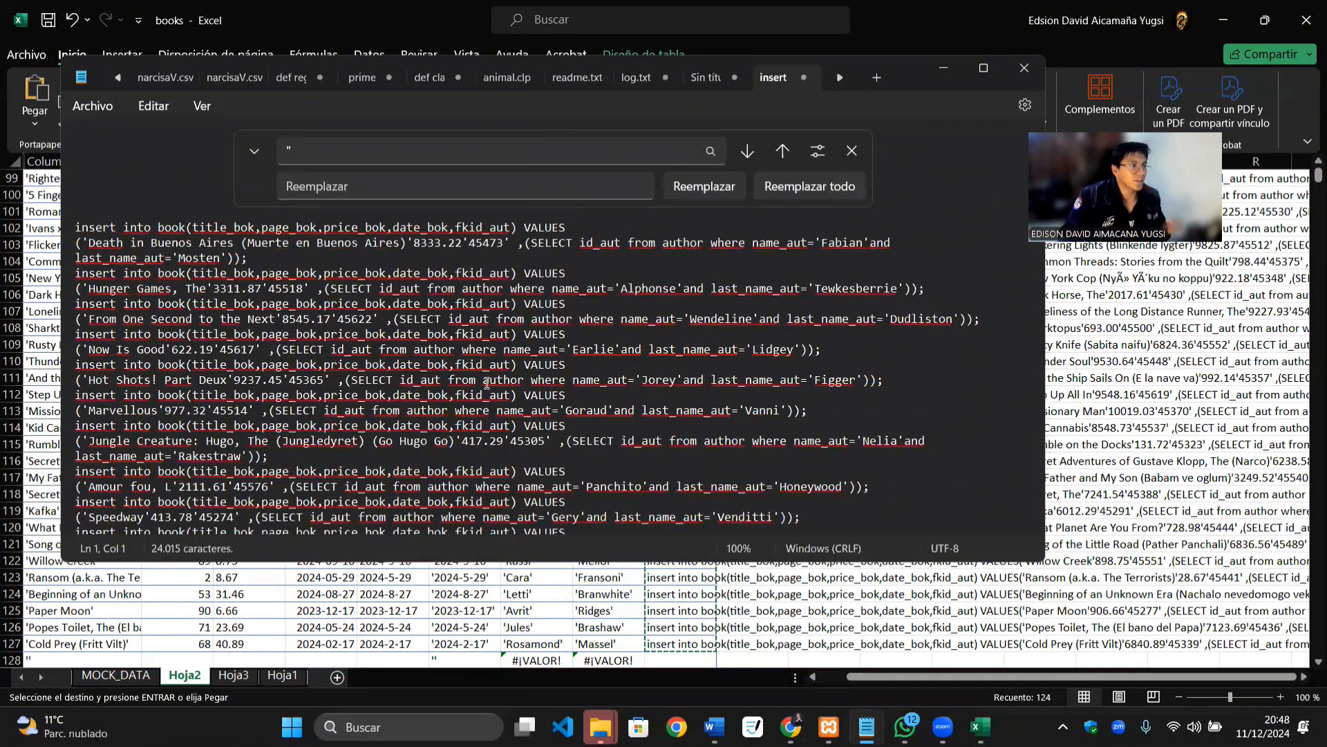
# Step: Copy the entire cleaned text and paste it into the SQL query for the book table in phpMyAdmin
pyautogui.click(592, 370)
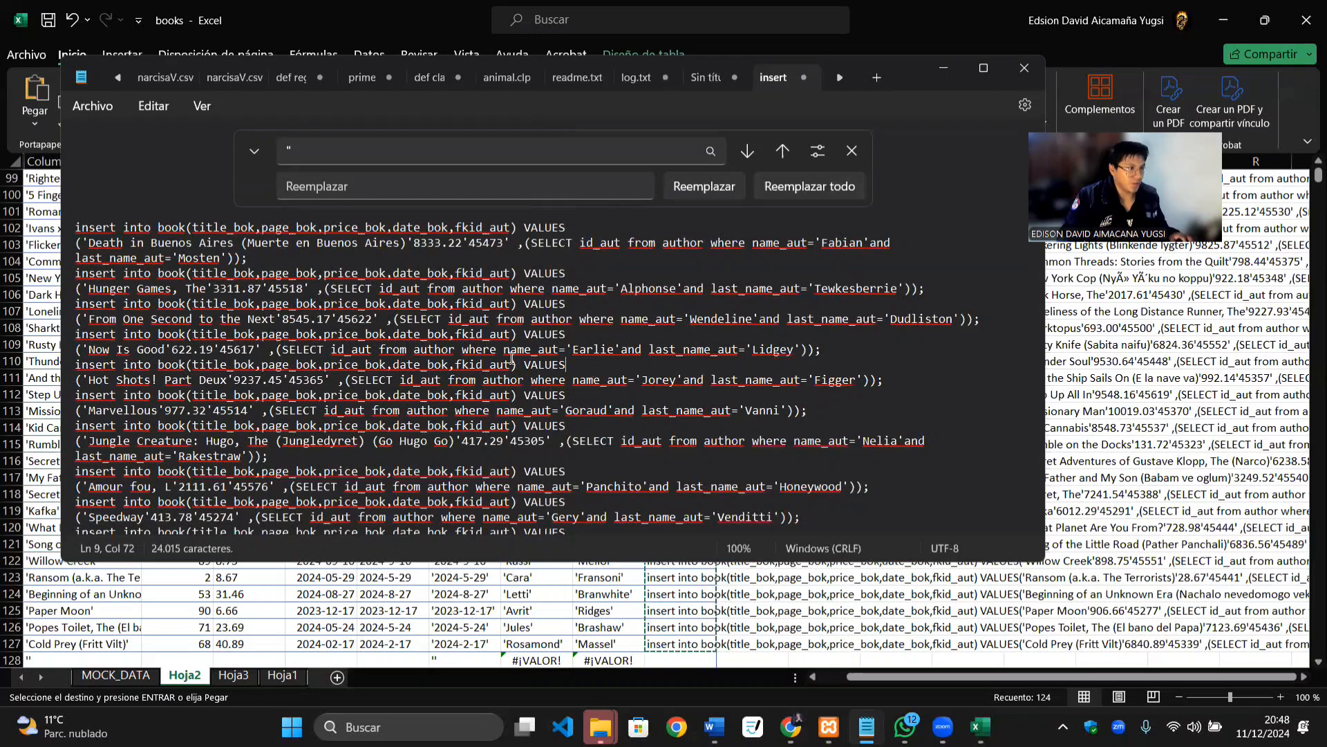
pyautogui.press('Left')
pyautogui.press('Left')
pyautogui.press('Left')
pyautogui.press('Left')
pyautogui.press('Left')
pyautogui.press('Left')
pyautogui.press('Left')
pyautogui.press('Left')
pyautogui.hotkey('ctrl', 'a')
pyautogui.hotkey('ctrl', 'c')
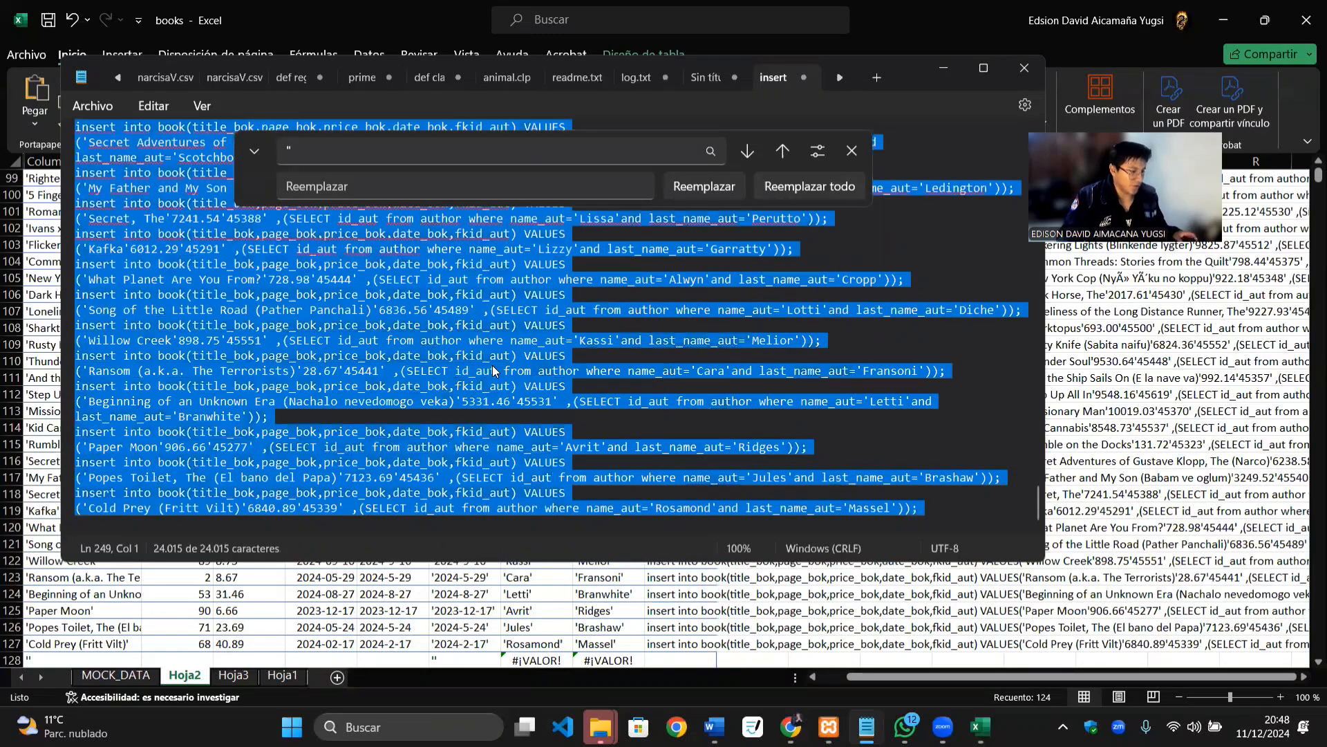
pyautogui.moveTo(791, 726)
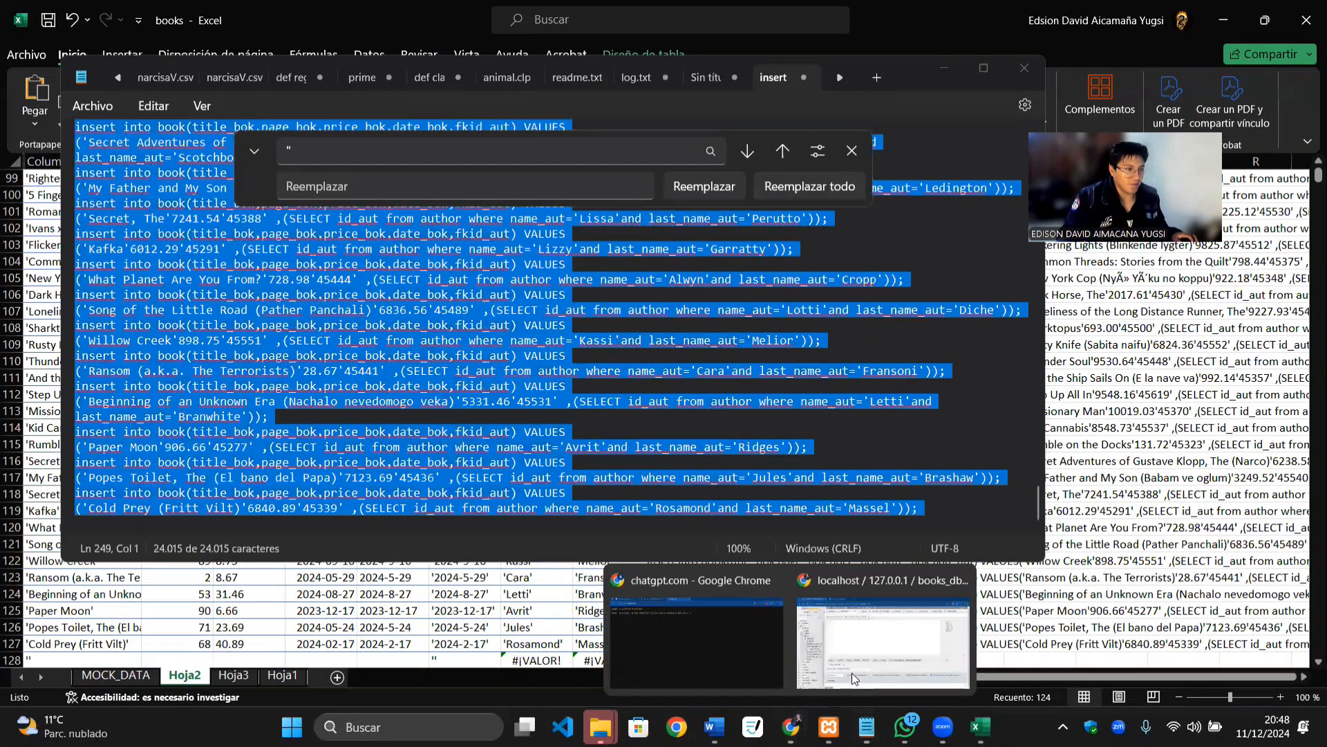
pyautogui.click(853, 671)
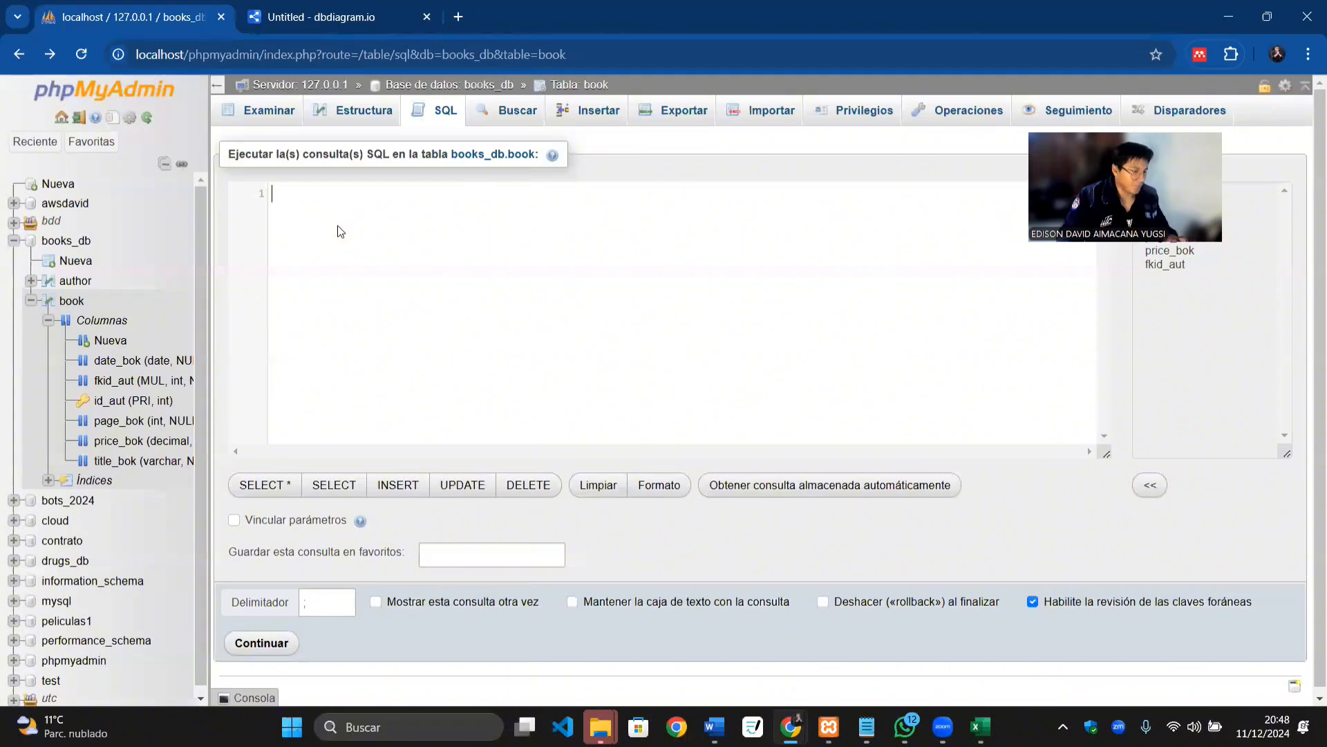
pyautogui.hotkey('ctrl', 'v')
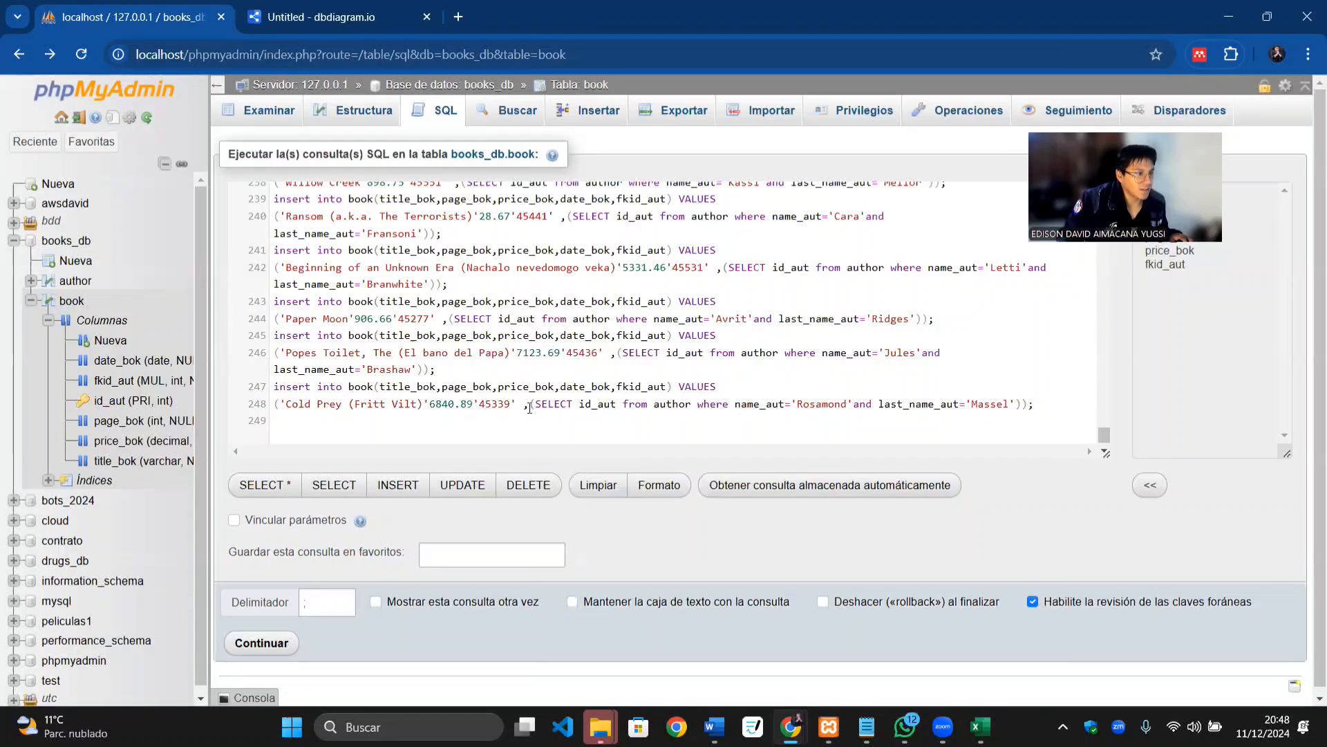
# Step: Examine the date value in the first of the pasted INSERT statements
pyautogui.scroll(20, 556, 401)
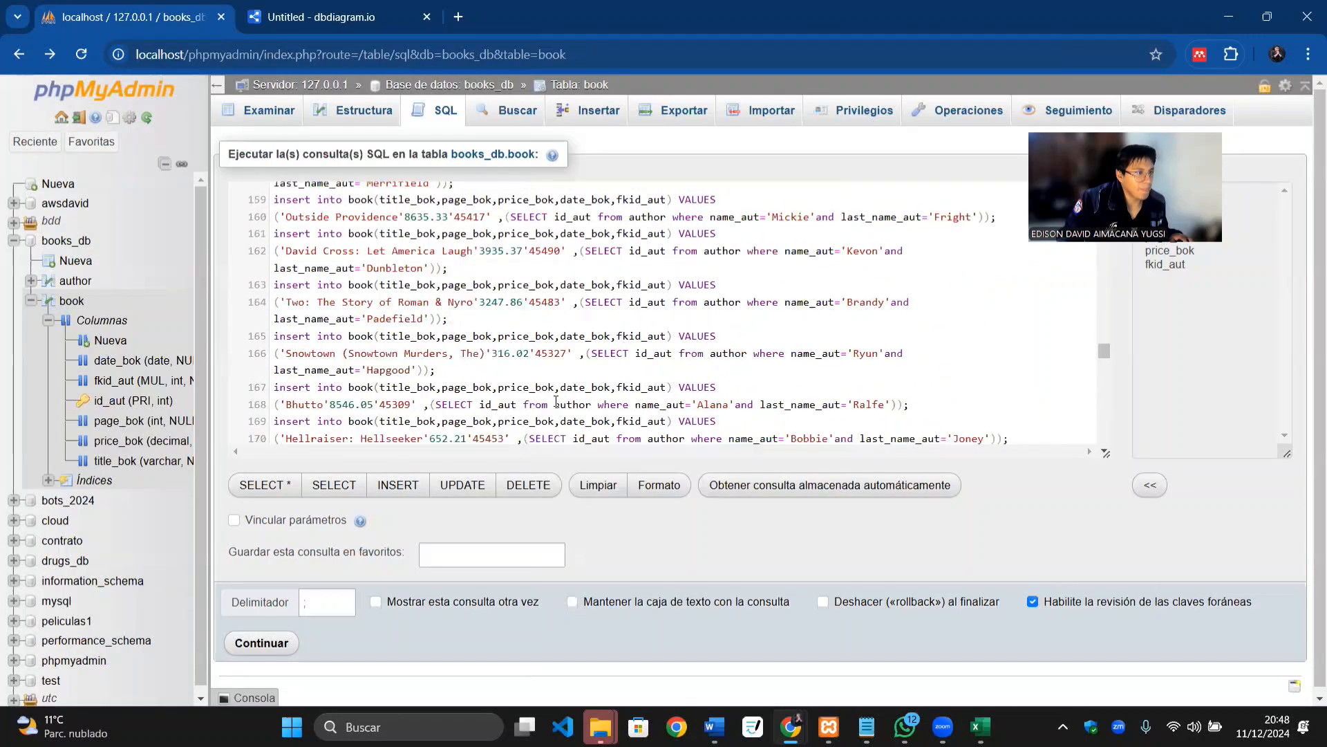
pyautogui.scroll(20, 556, 401)
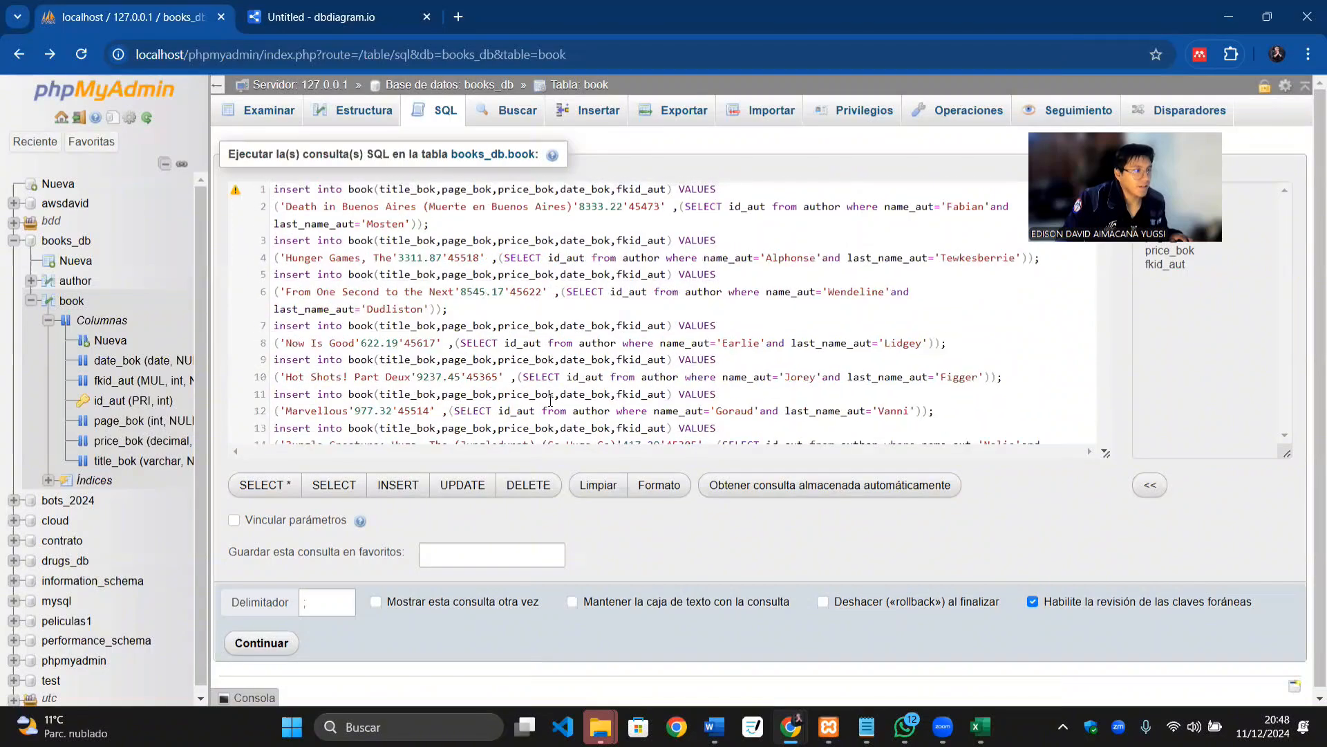
pyautogui.scroll(1, 636, 262)
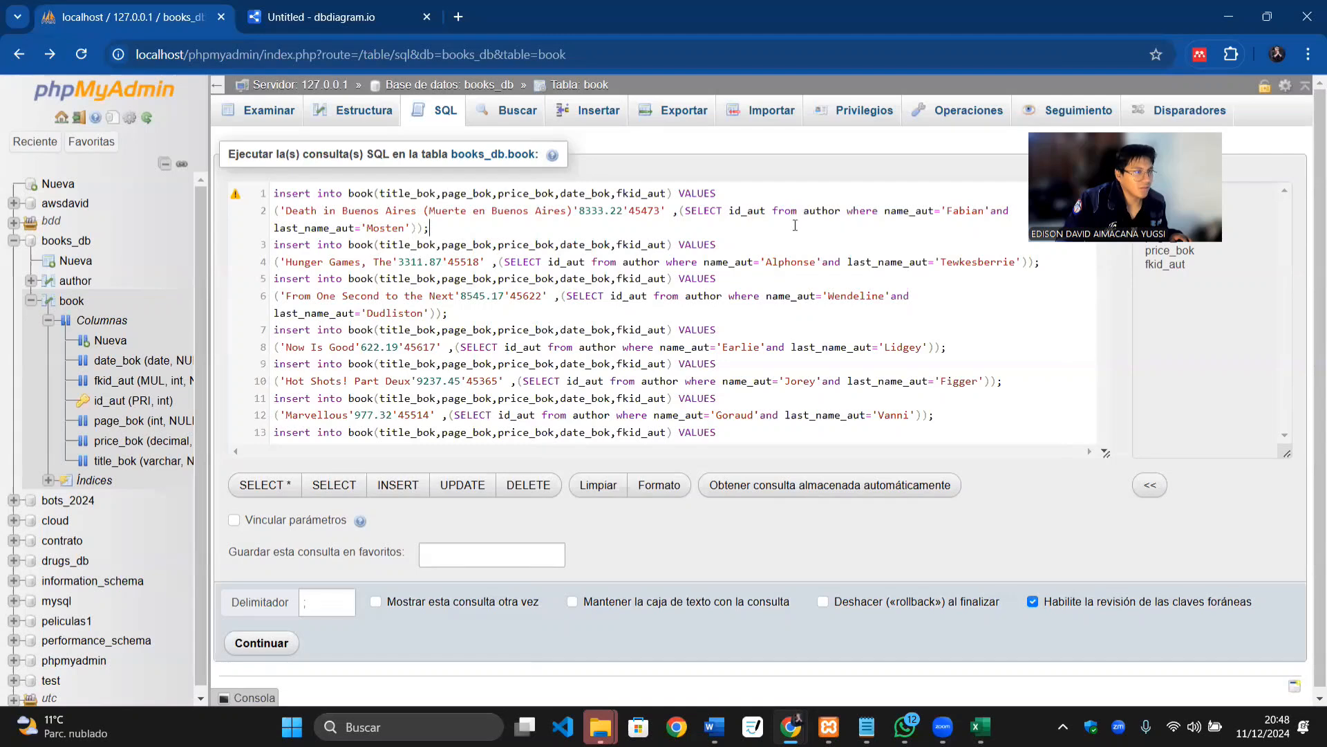
pyautogui.click(659, 210)
pyautogui.hotkey('alt', 'Tab')
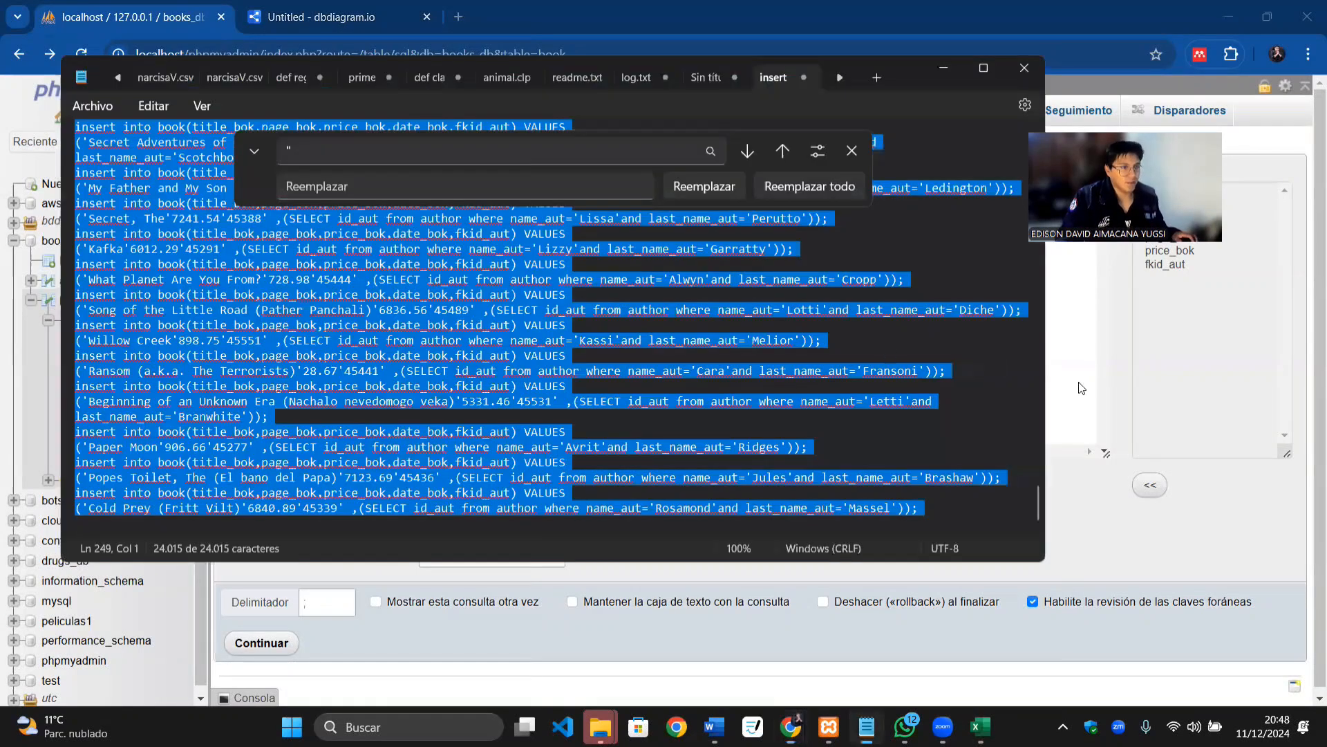
pyautogui.hotkey('alt', 'Tab')
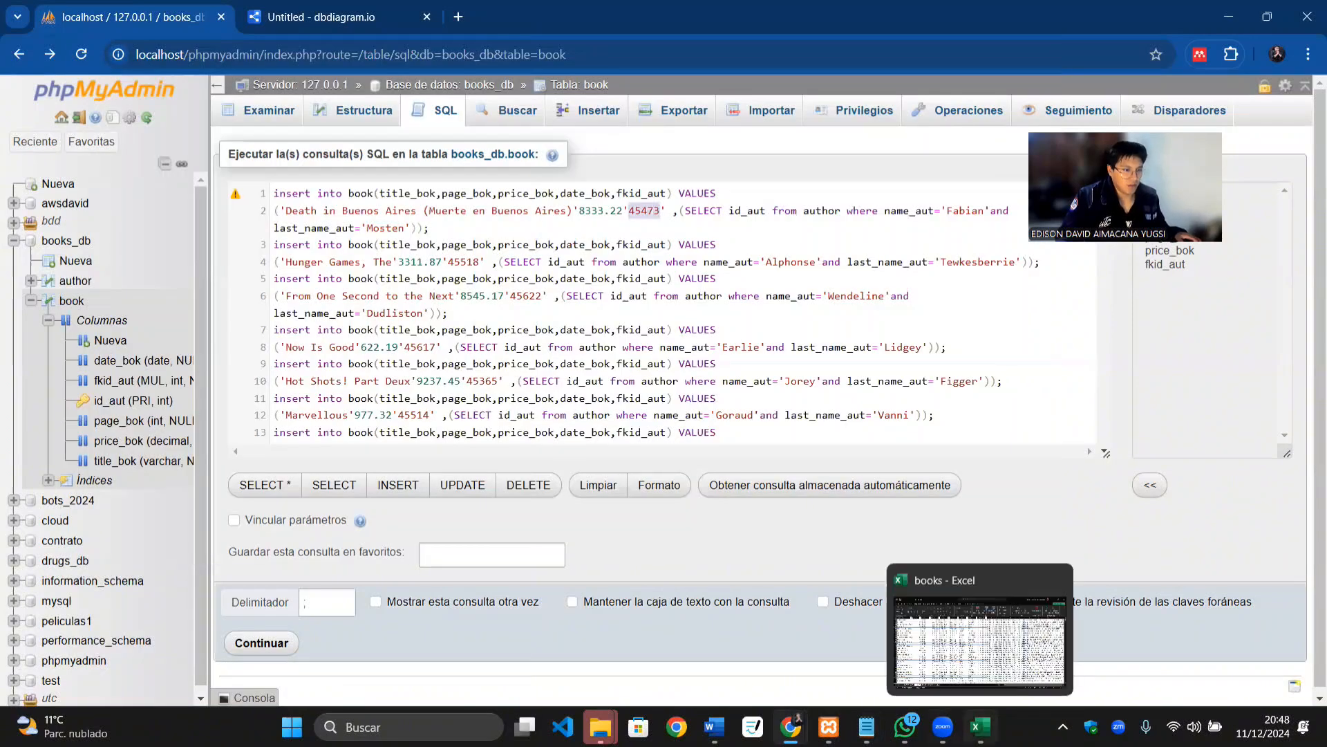
# Step: Switch to the books workbook in Excel and inspect the CONCAT formula behind the quoted date in G3
pyautogui.click(980, 726)
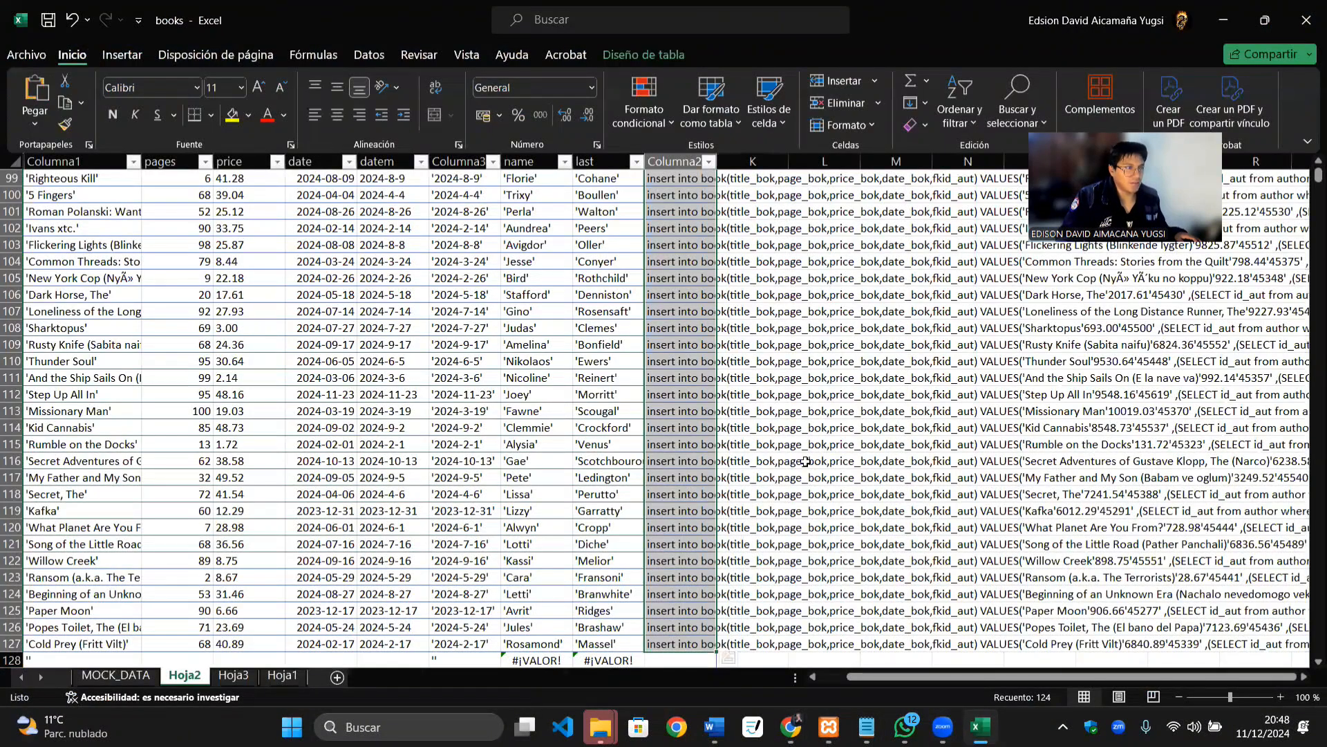
pyautogui.scroll(20, 909, 453)
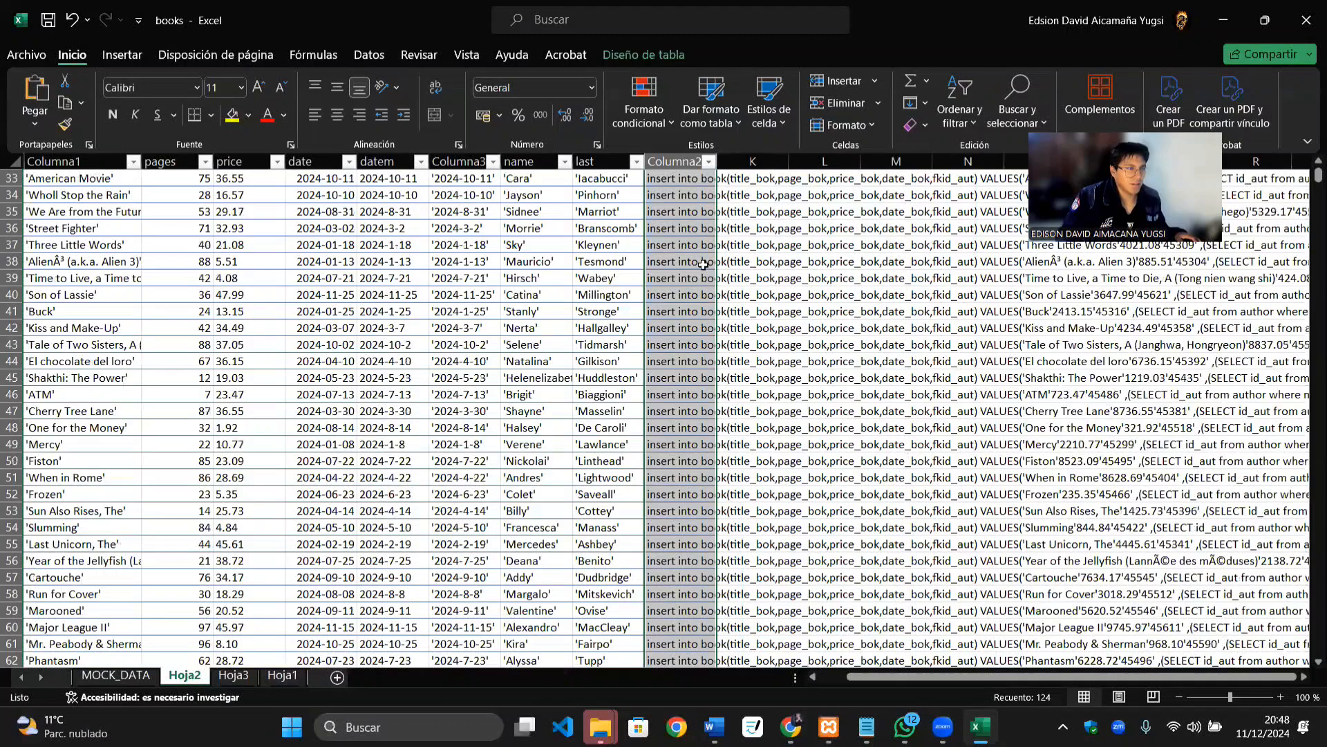
pyautogui.scroll(11, 838, 326)
pyautogui.click(838, 326)
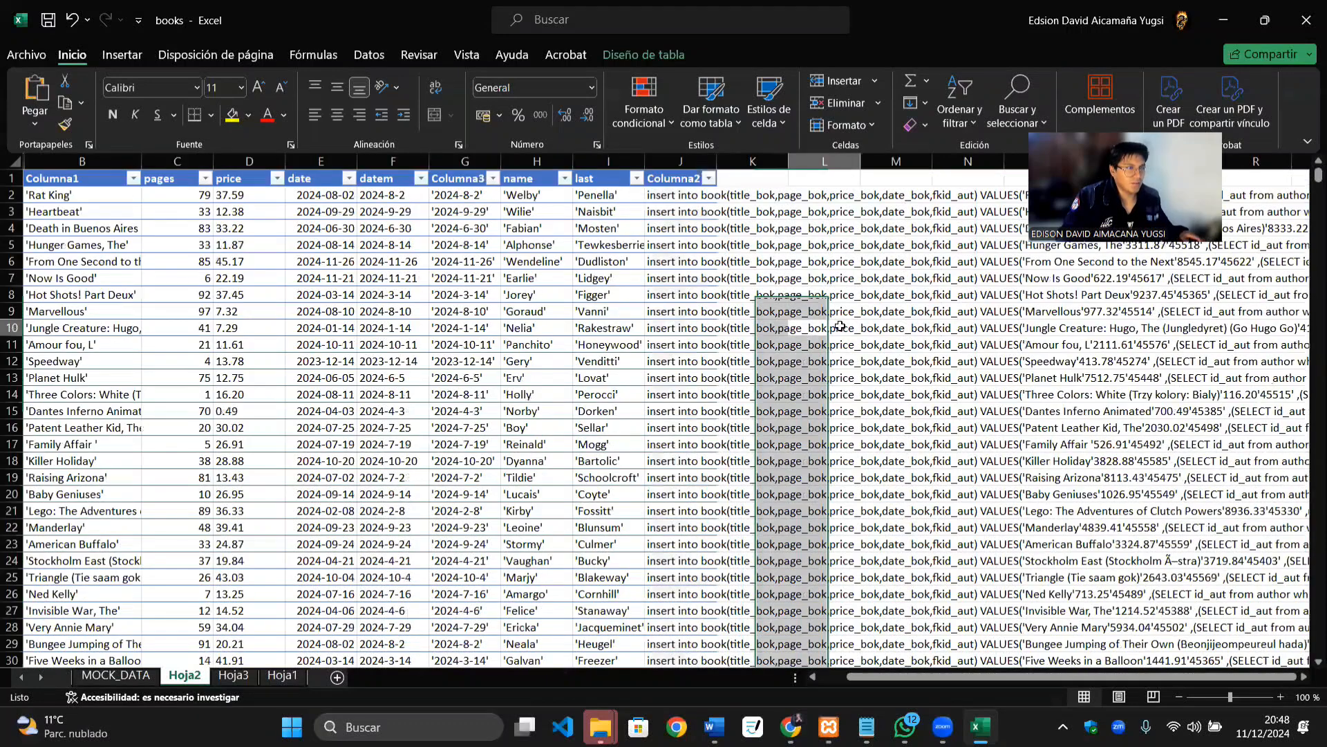
pyautogui.doubleClick(669, 229)
pyautogui.click(944, 448)
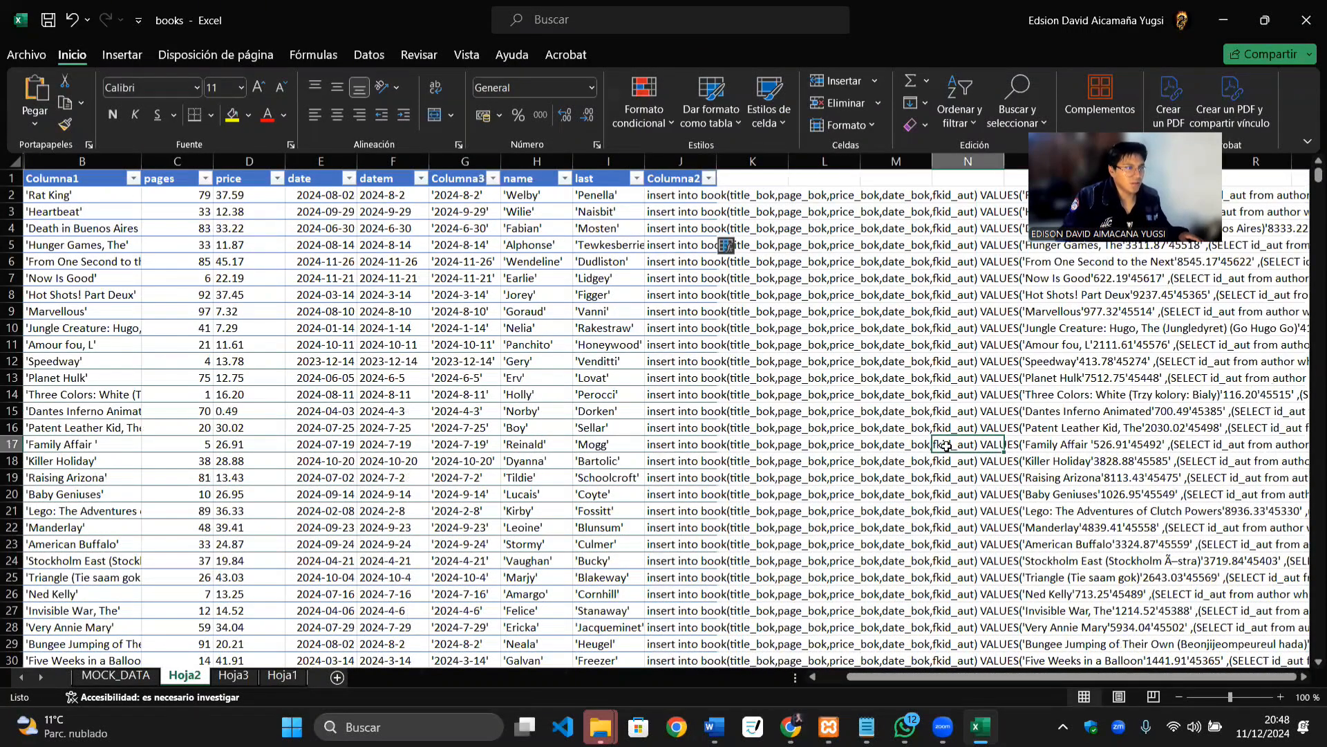
pyautogui.click(468, 214)
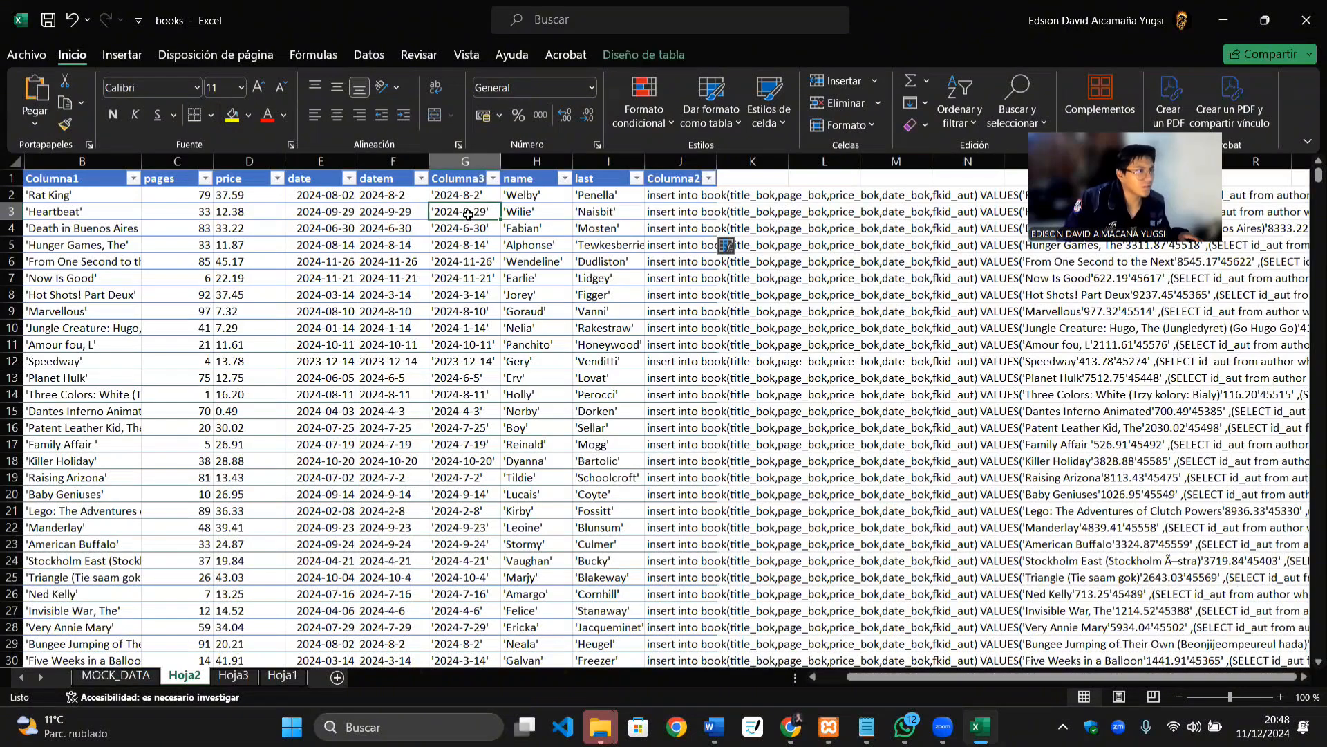
pyautogui.doubleClick(475, 213)
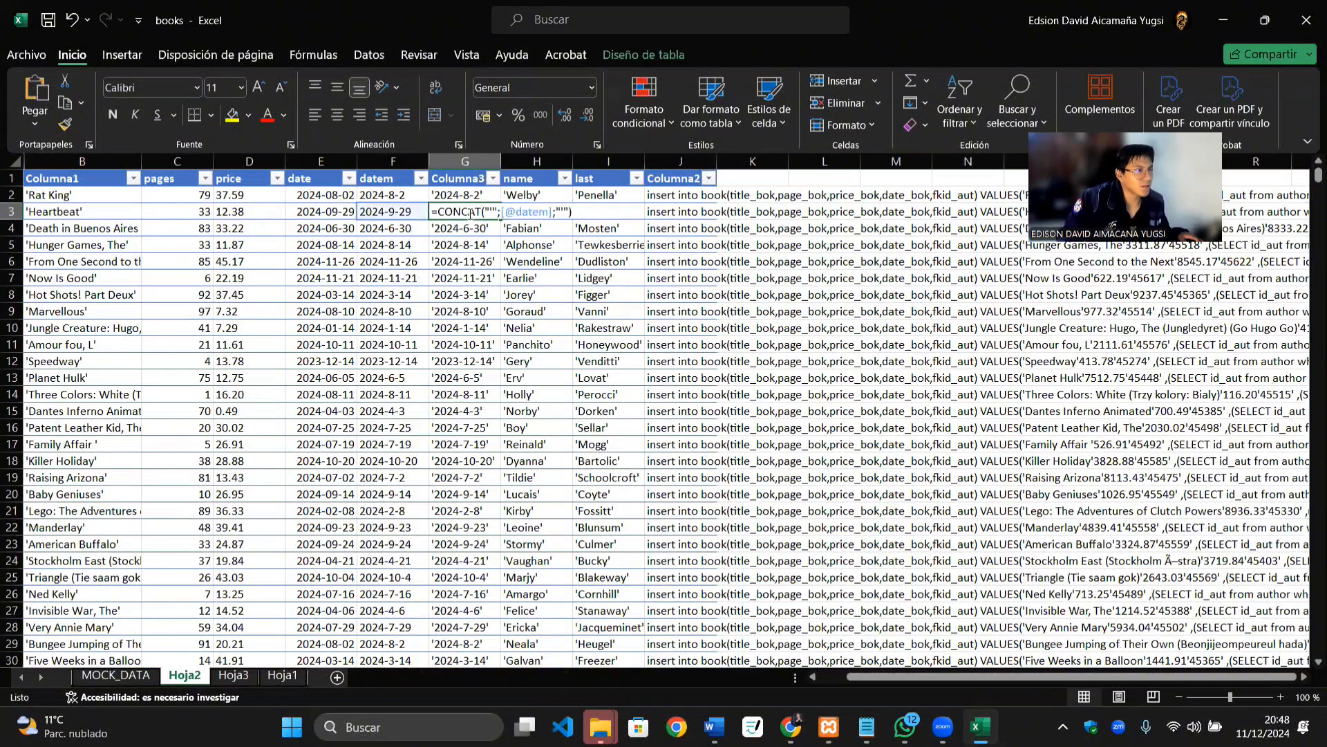
pyautogui.click(917, 329)
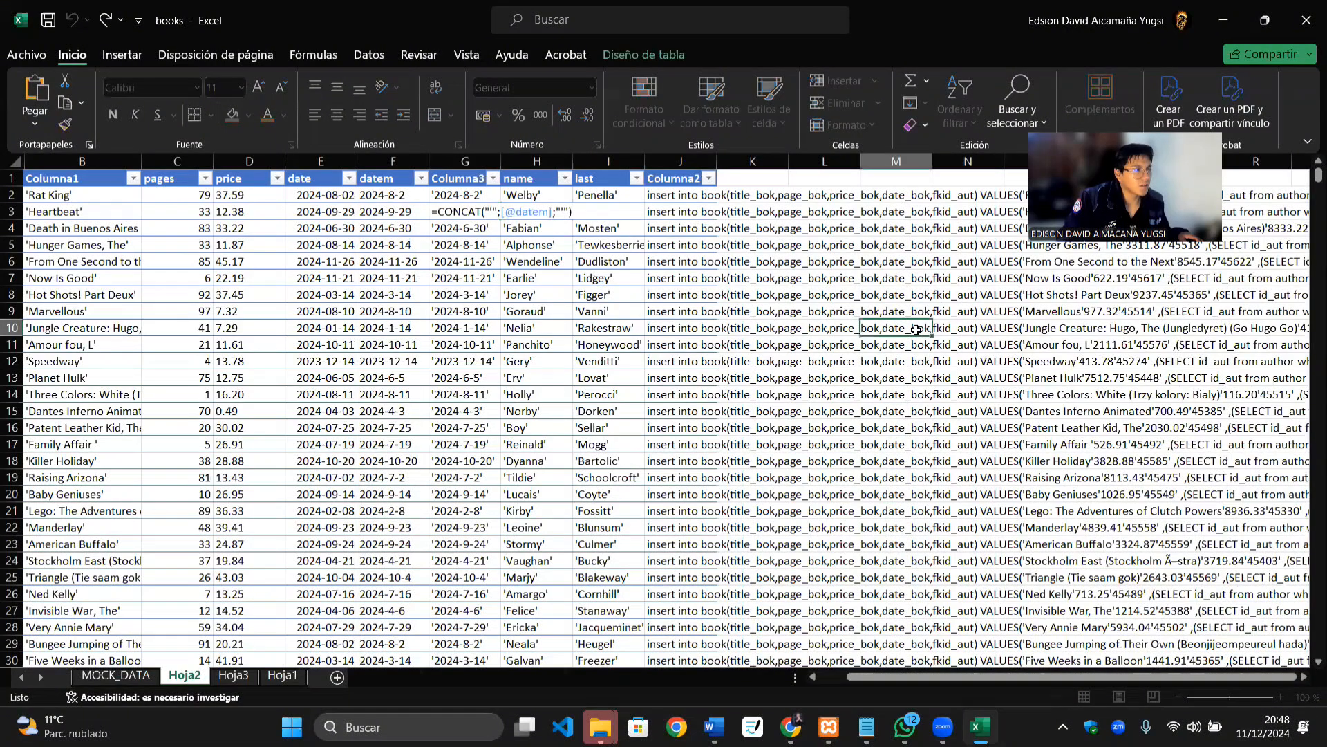
# Step: Check the number format options for the whole quoted-date column Columna3
pyautogui.click(448, 163)
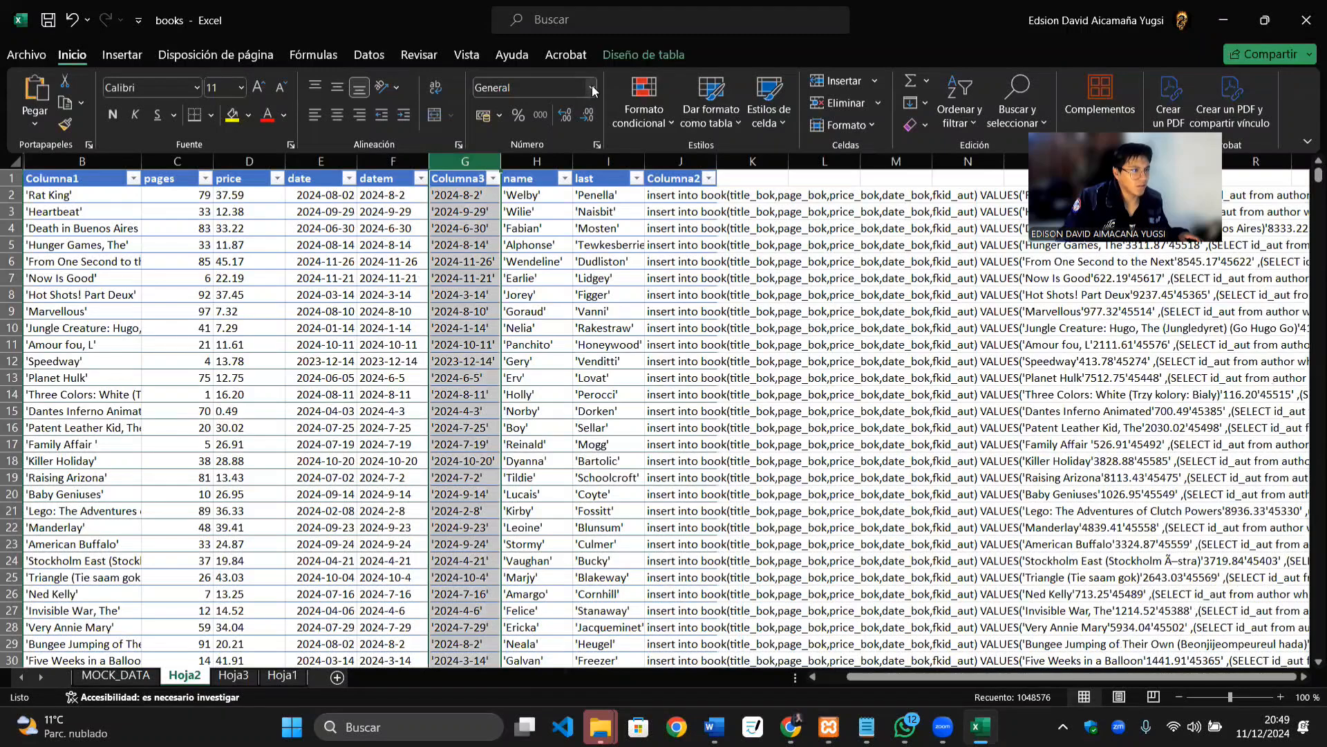
pyautogui.click(592, 88)
pyautogui.click(587, 122)
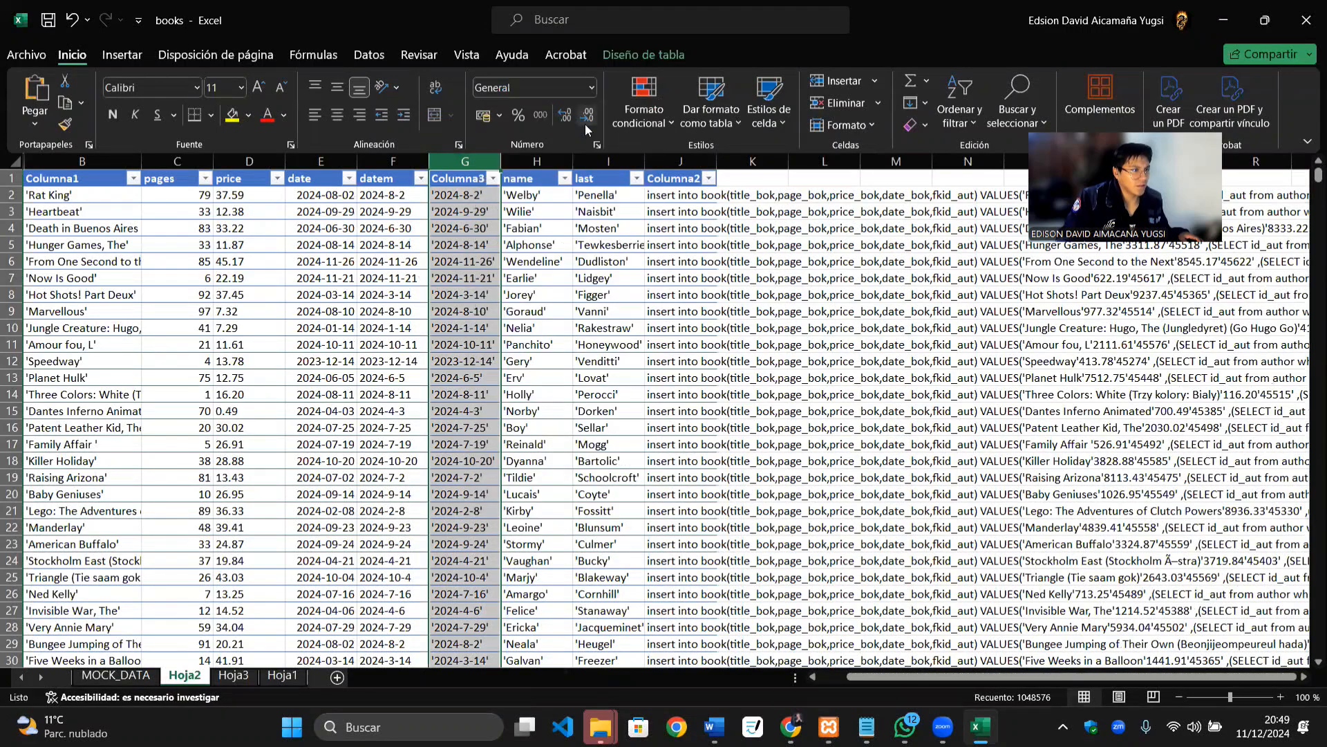
pyautogui.click(810, 325)
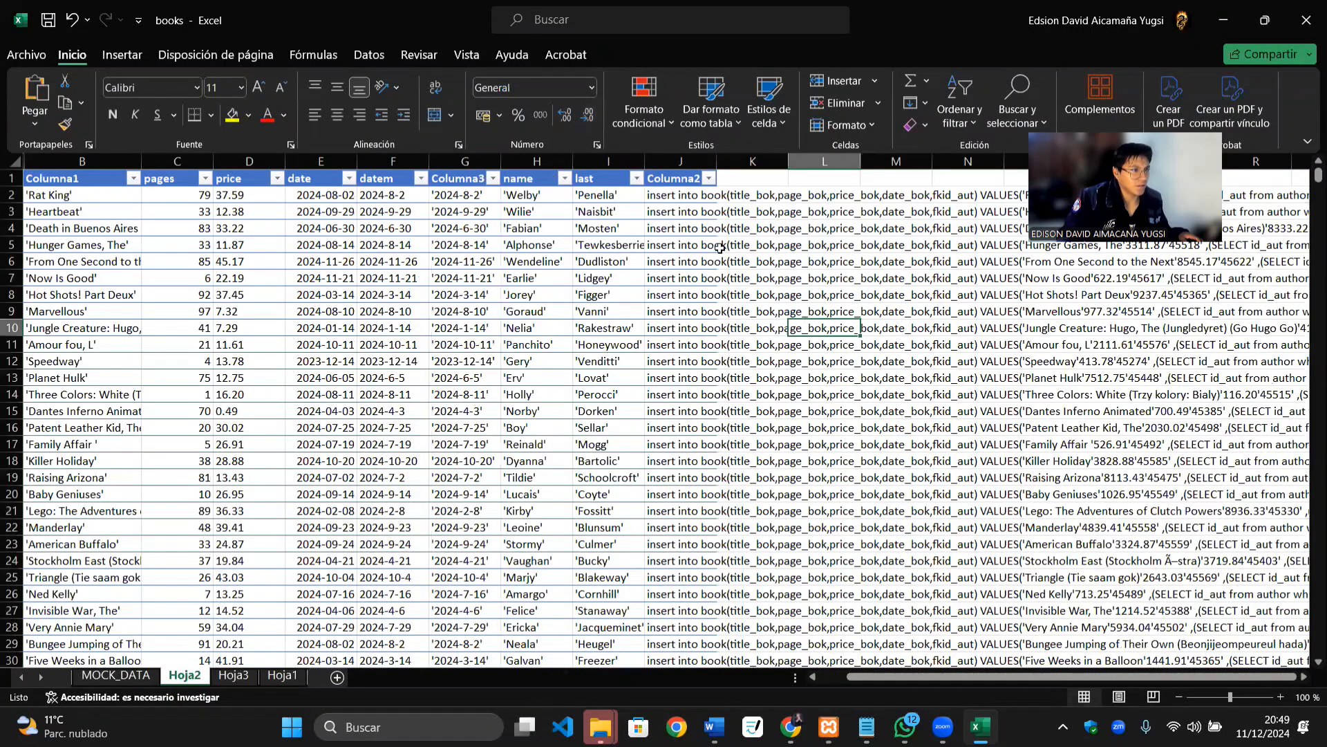
pyautogui.click(677, 196)
pyautogui.press('F2')
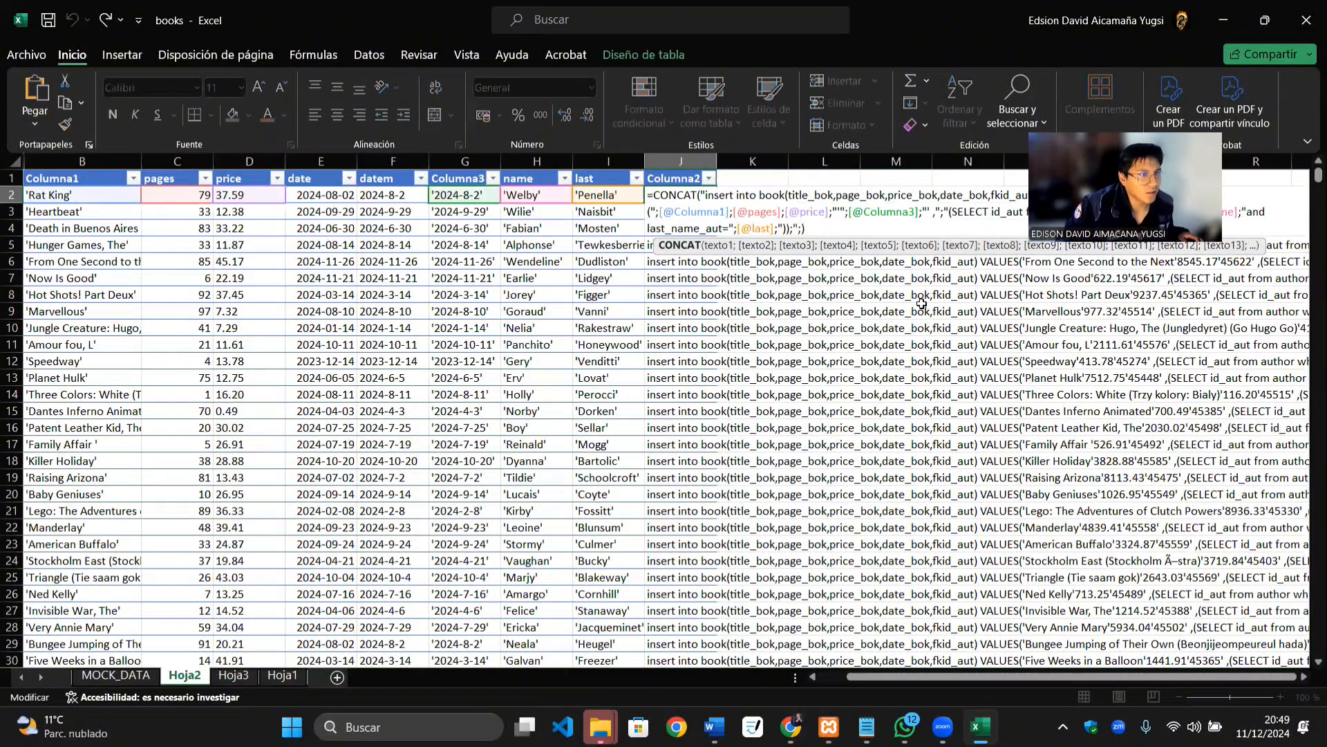
pyautogui.click(848, 206)
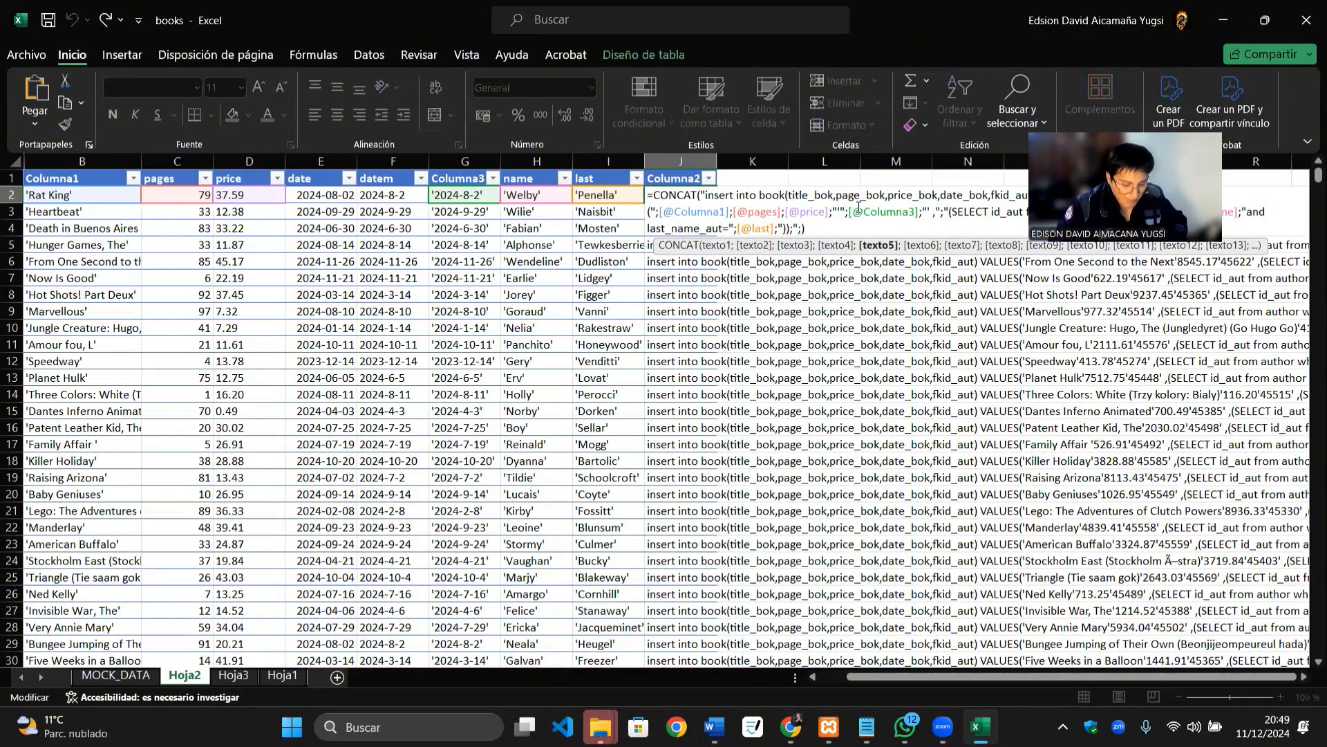
pyautogui.write("'")
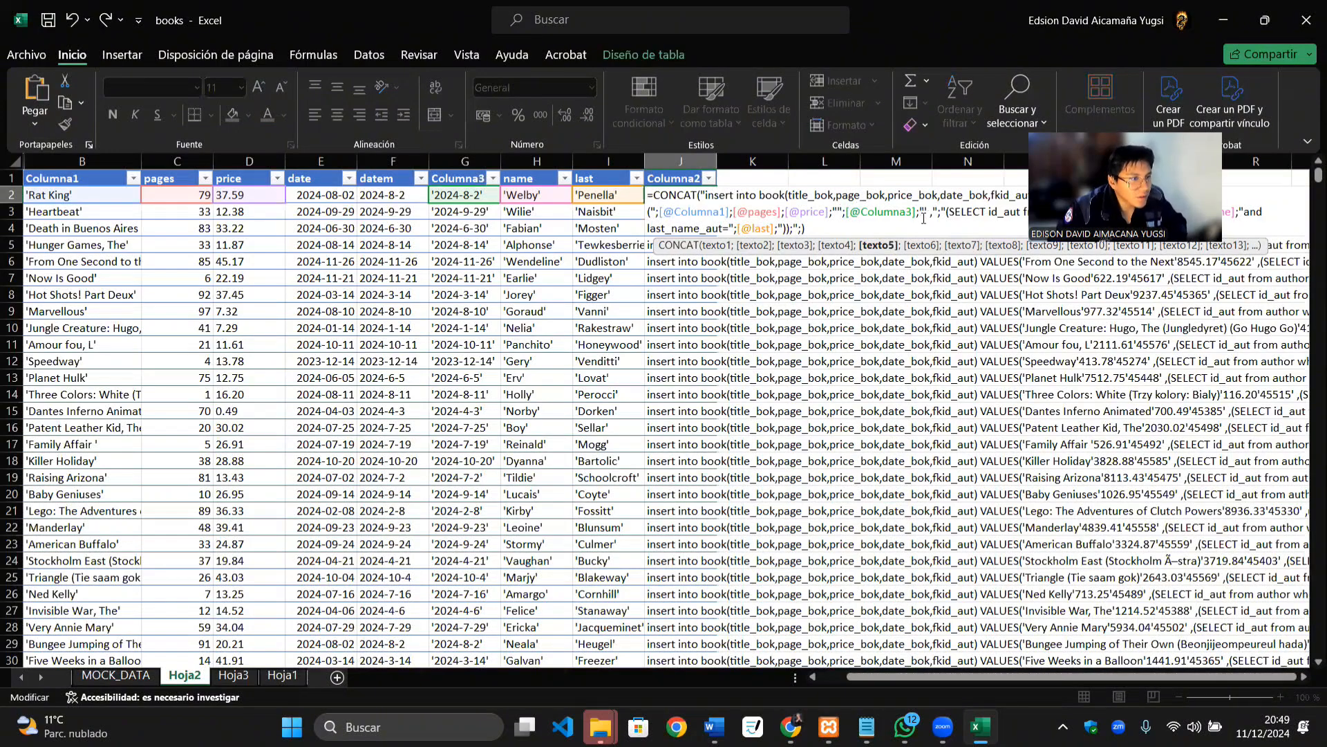
pyautogui.write(',')
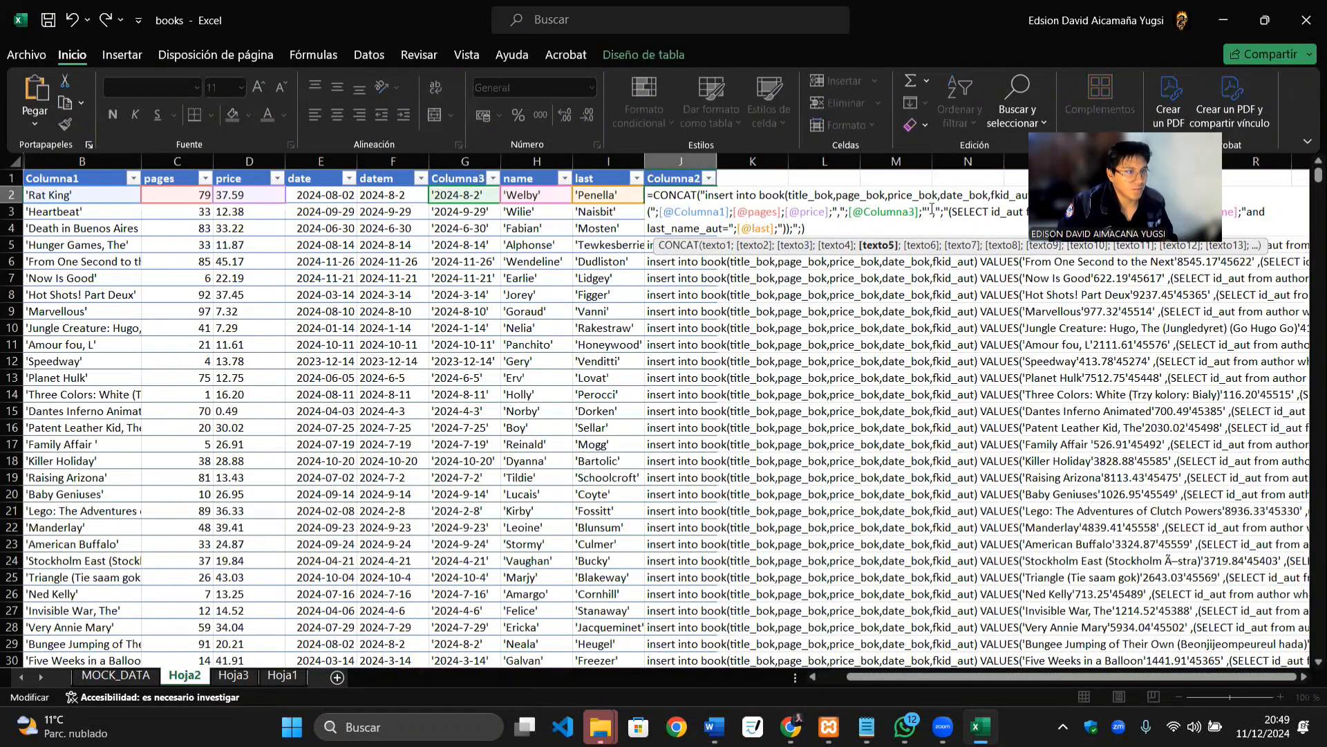
pyautogui.click(944, 213)
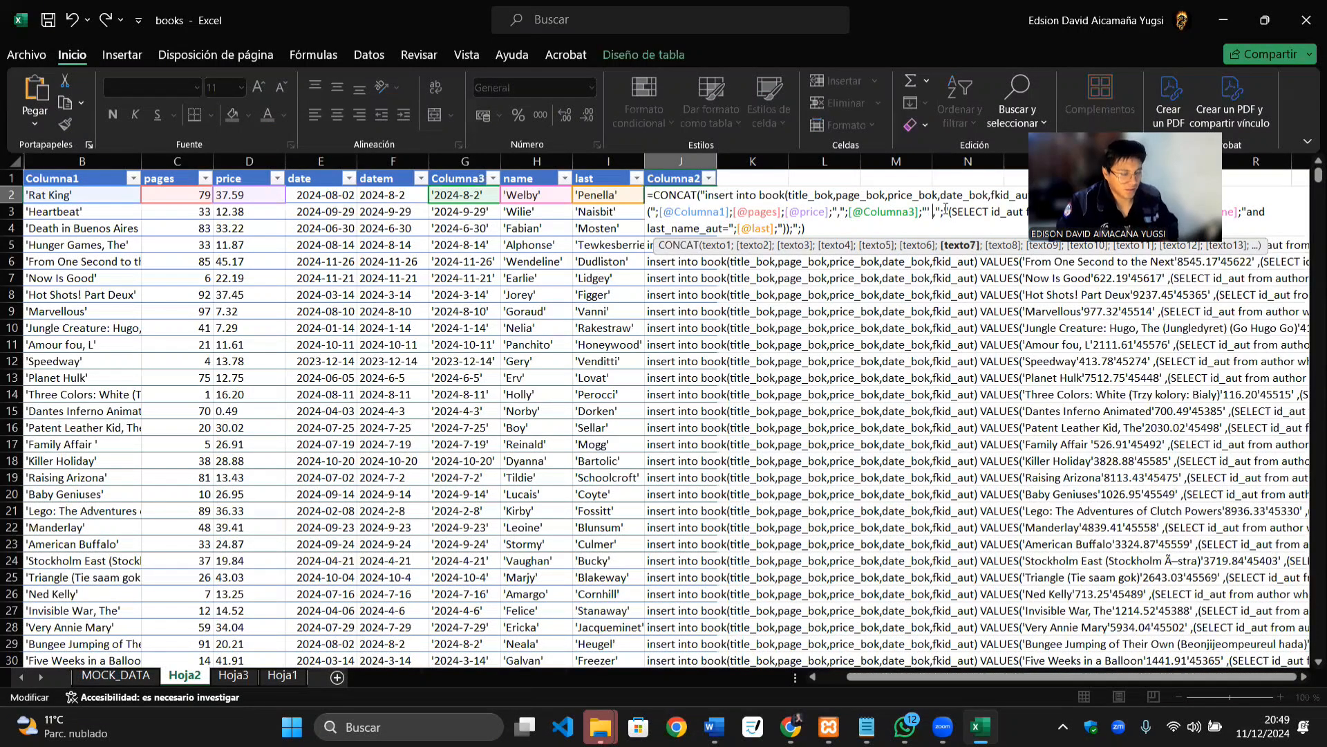
pyautogui.press('BackSpace')
pyautogui.press('BackSpace')
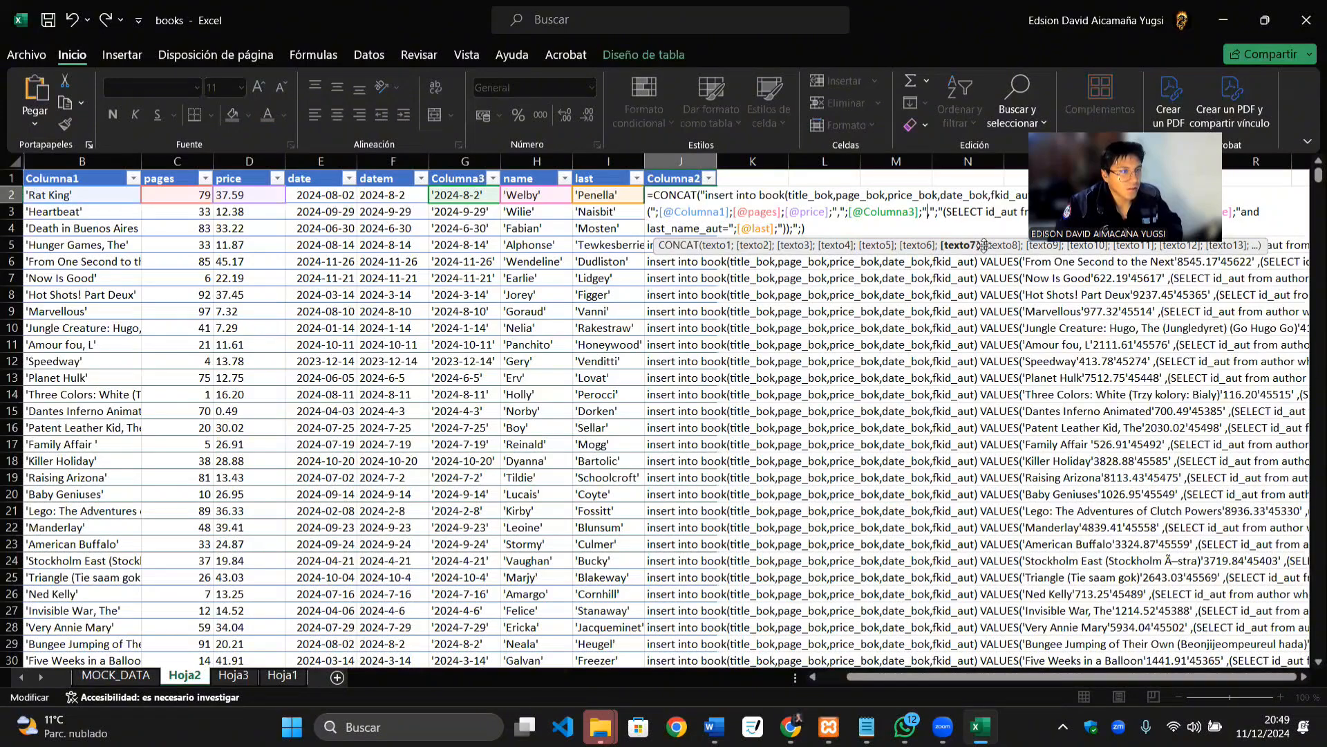
pyautogui.press('Return')
pyautogui.click(885, 293)
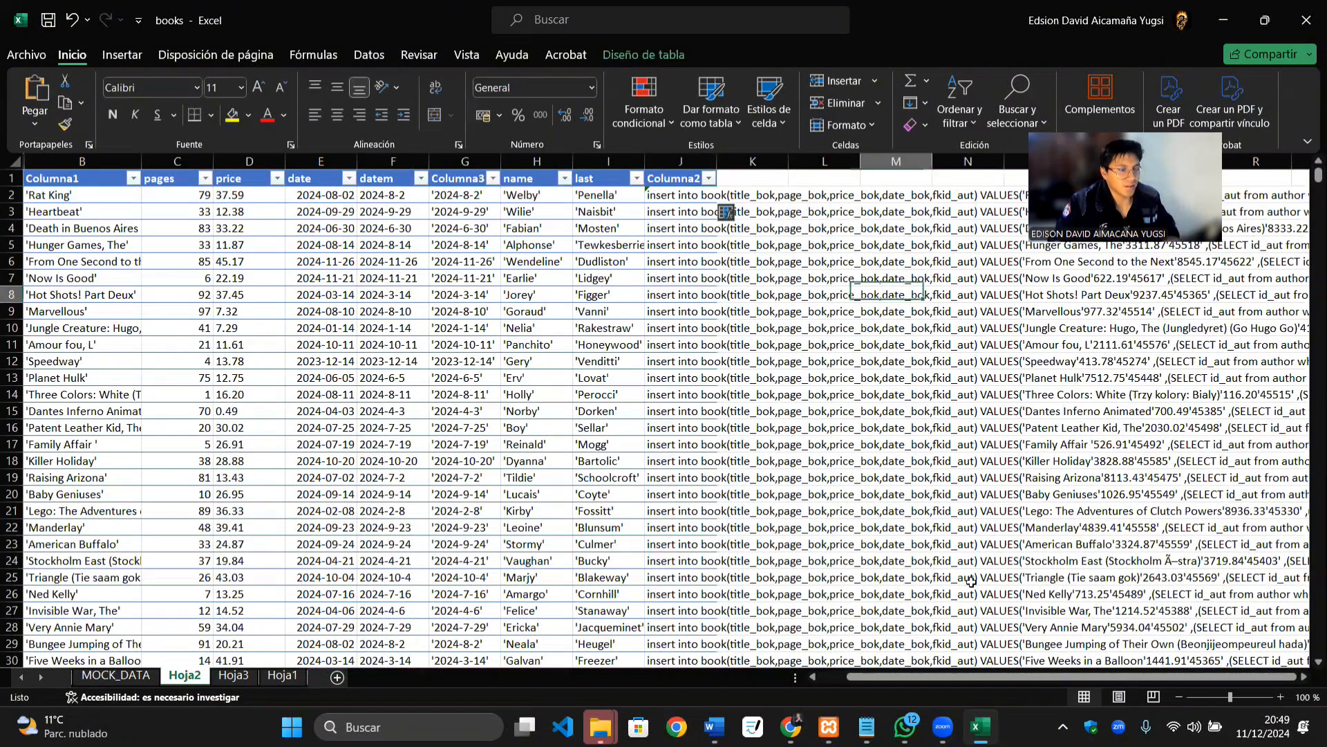
# Step: Inspect the CONCAT formula that builds the quoted date in G2
pyautogui.click(933, 676)
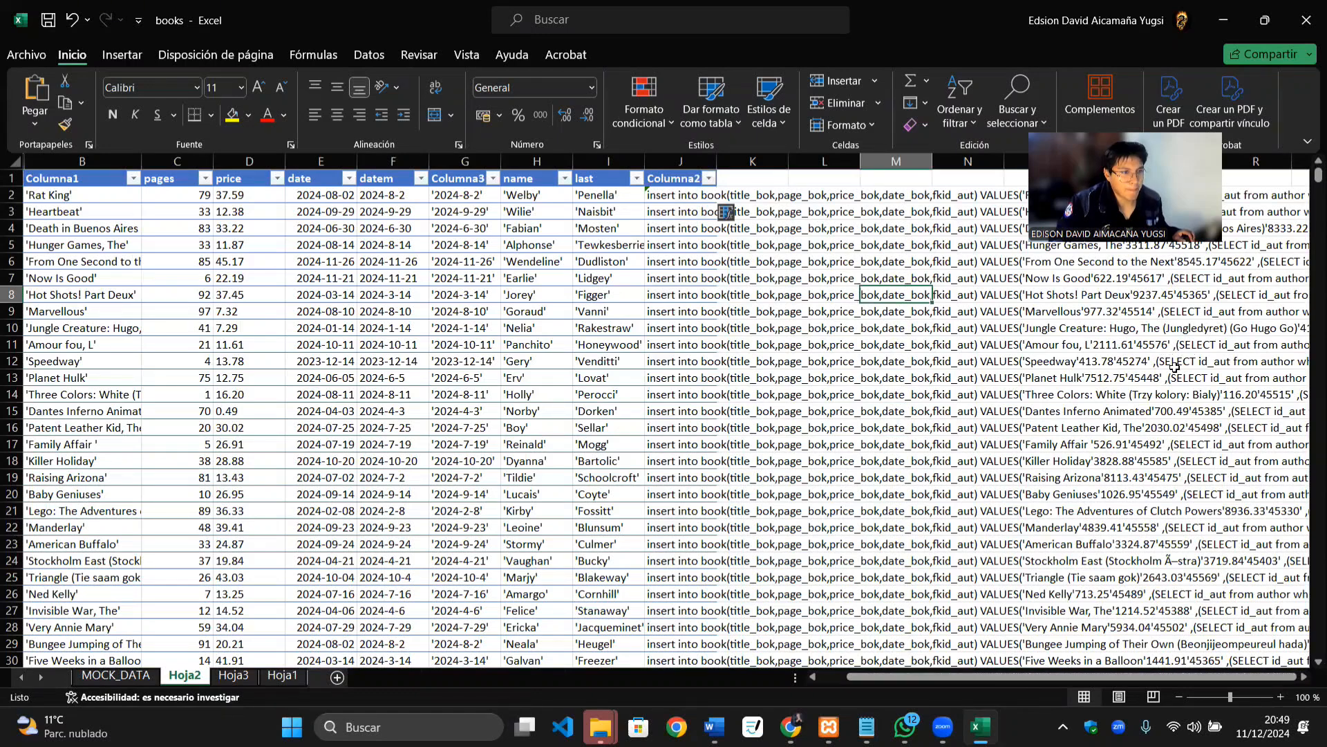
pyautogui.doubleClick(458, 199)
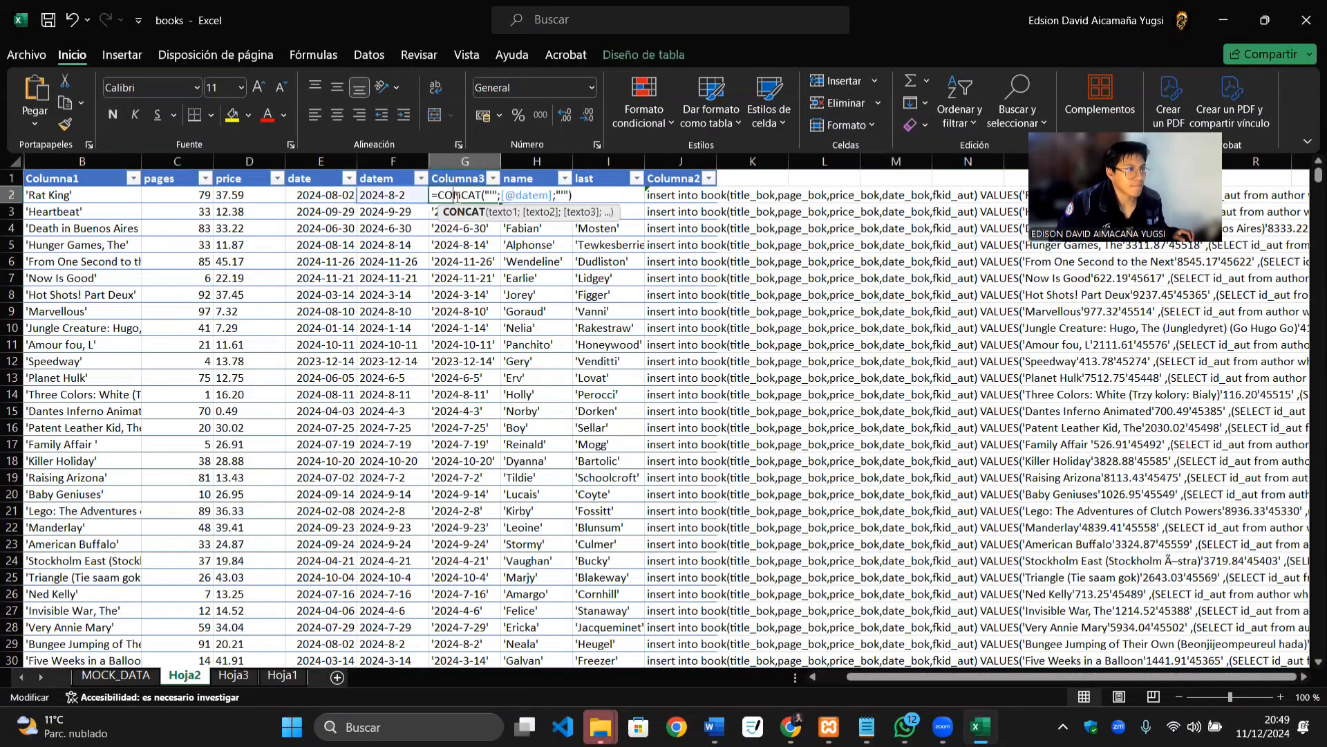
pyautogui.click(961, 296)
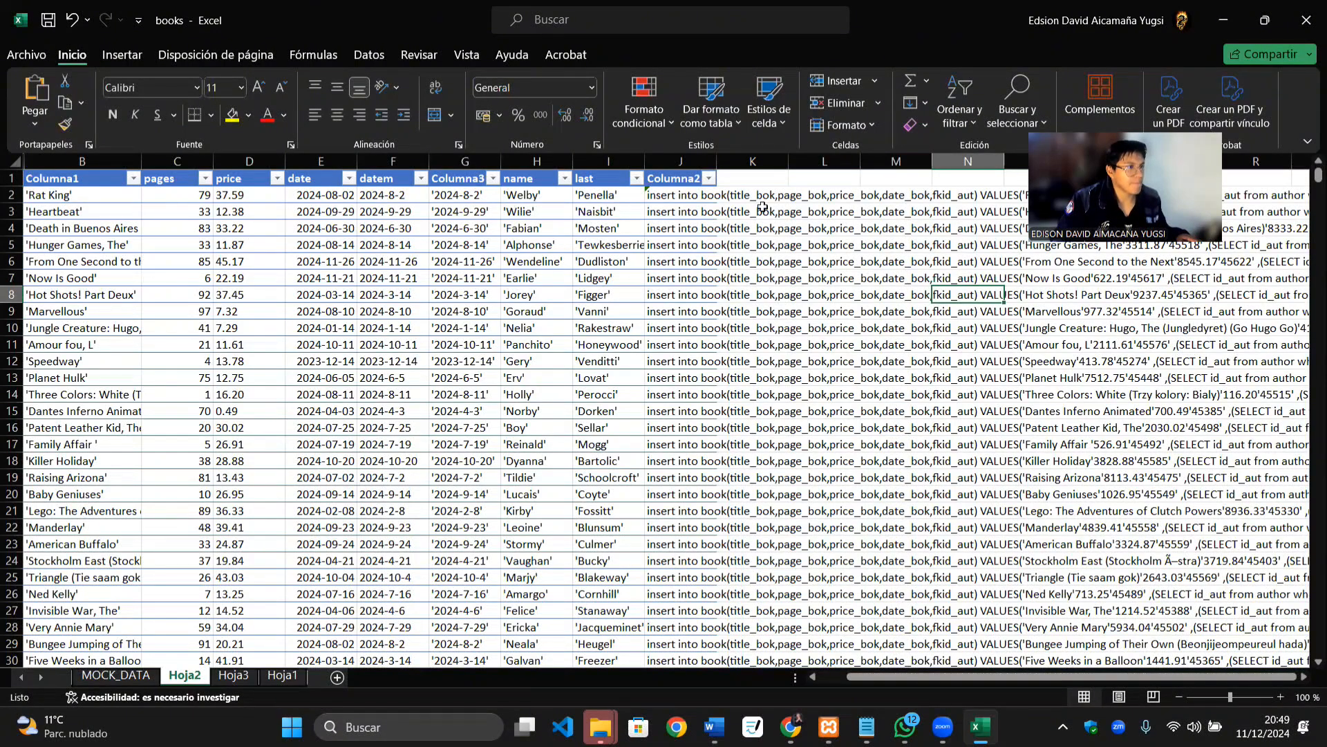
# Step: Copy the INSERT statement in J4, switch to phpMyAdmin, and replace the whole SQL query with it
pyautogui.click(670, 199)
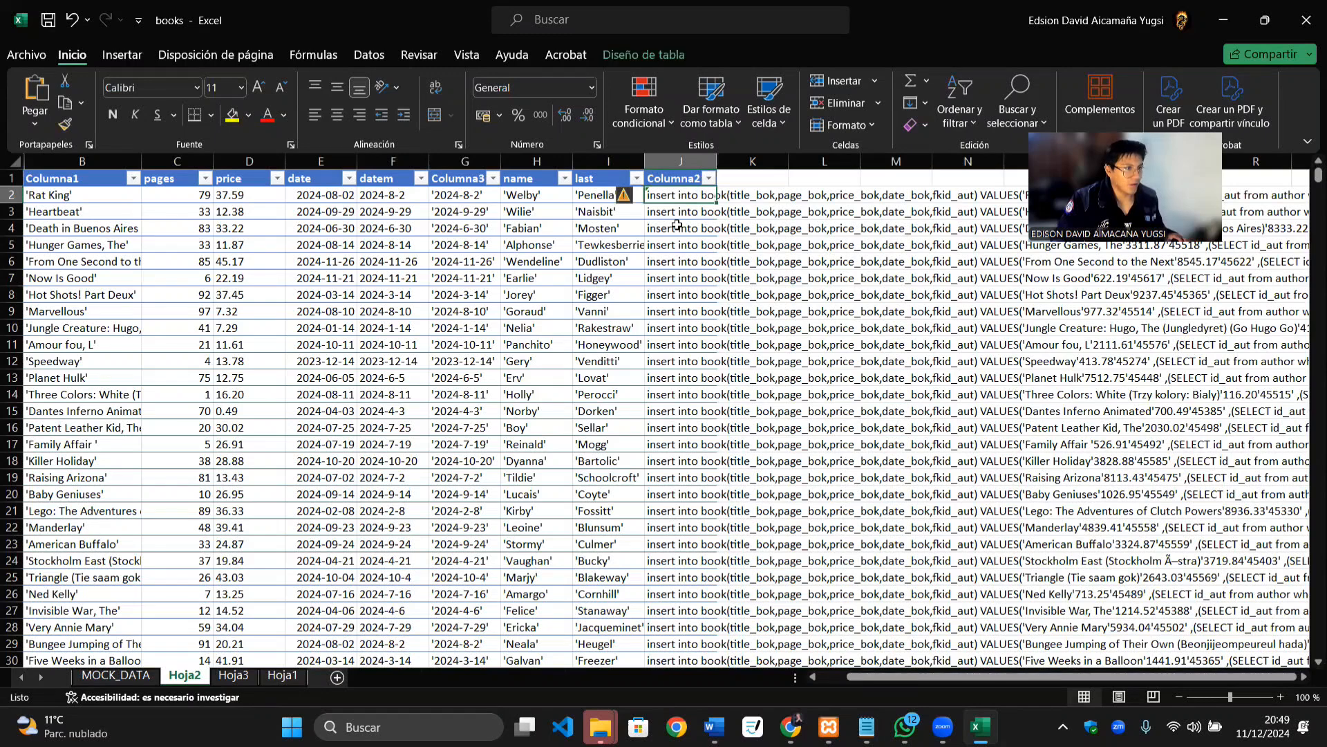
pyautogui.click(677, 225)
pyautogui.hotkey('ctrl', 'c')
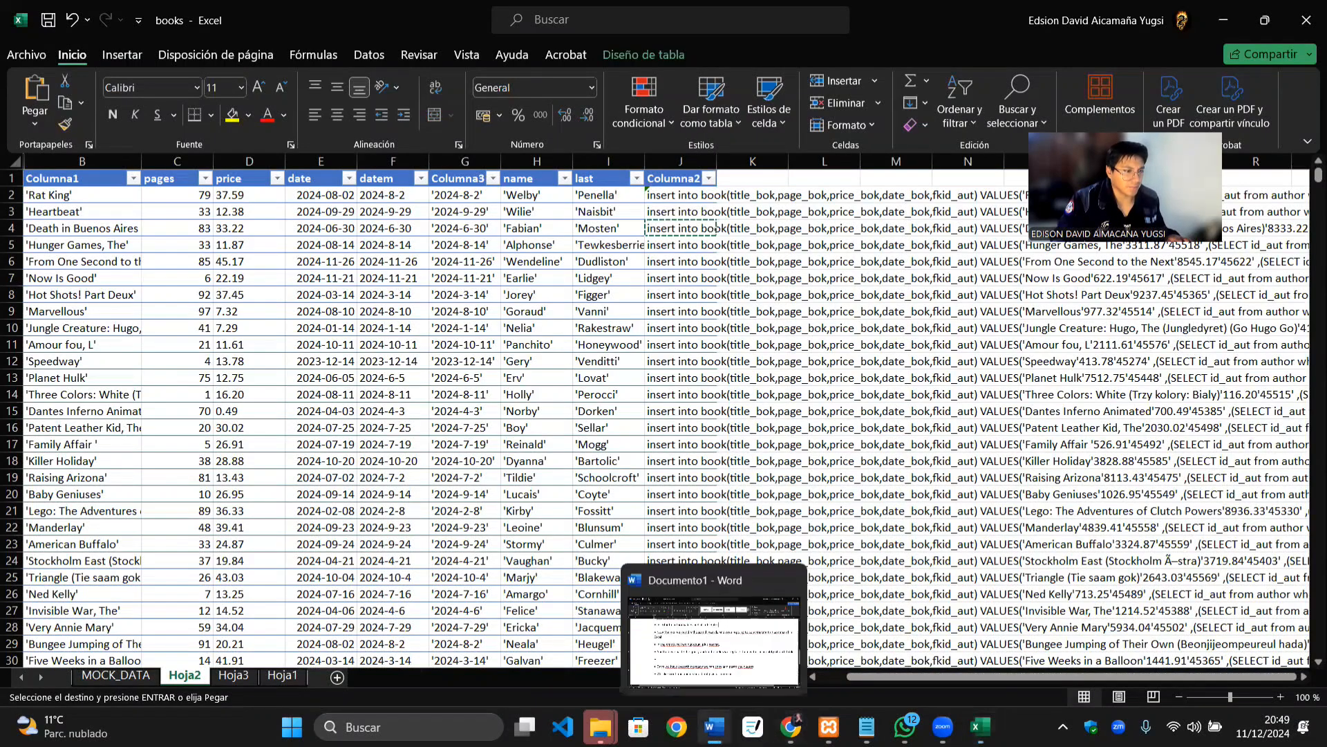
pyautogui.moveTo(790, 726)
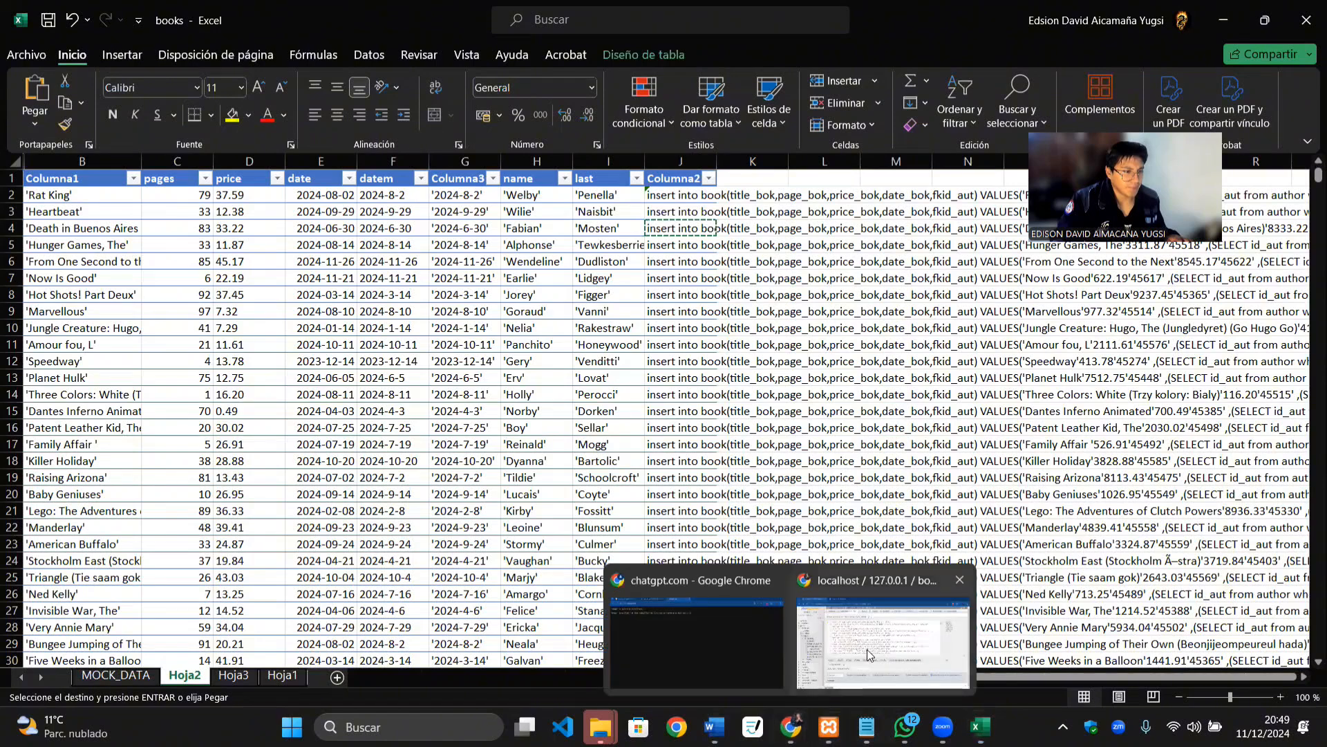
pyautogui.click(871, 656)
pyautogui.click(576, 401)
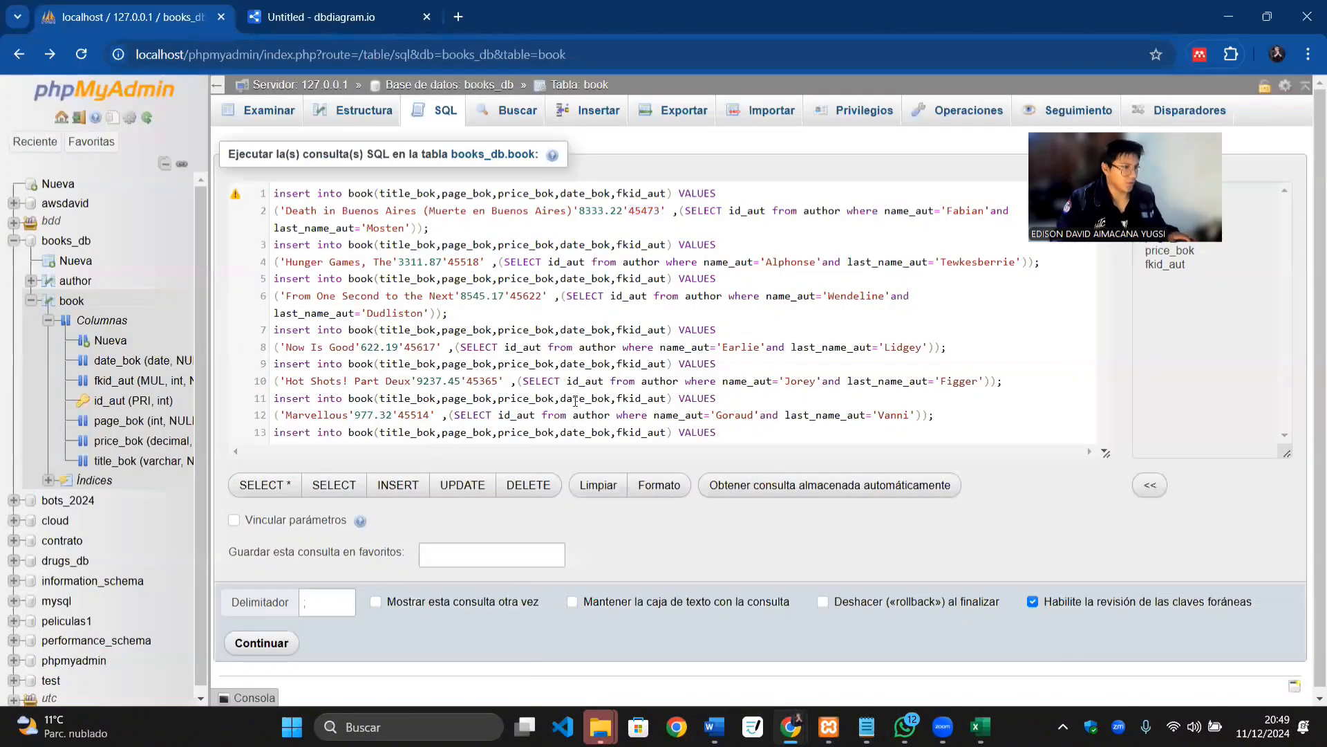
pyautogui.hotkey('ctrl', 'a')
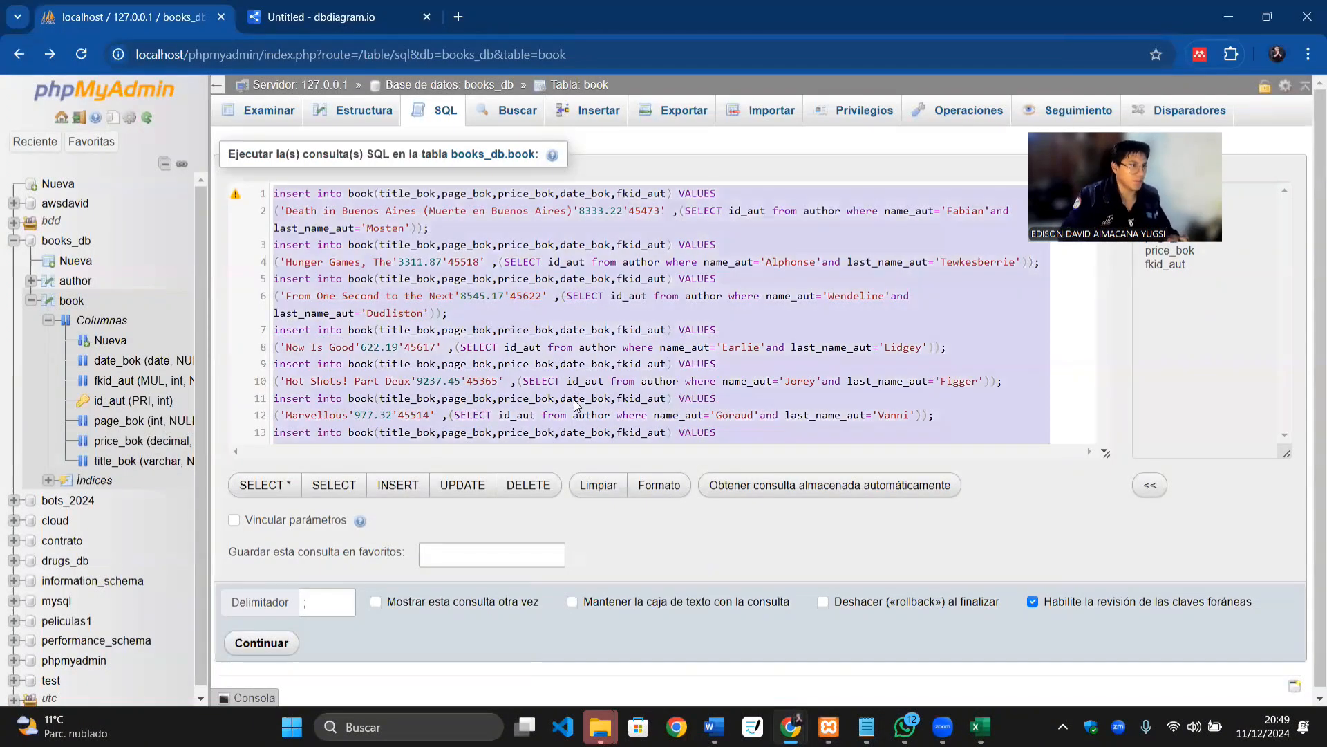
pyautogui.hotkey('ctrl', 'v')
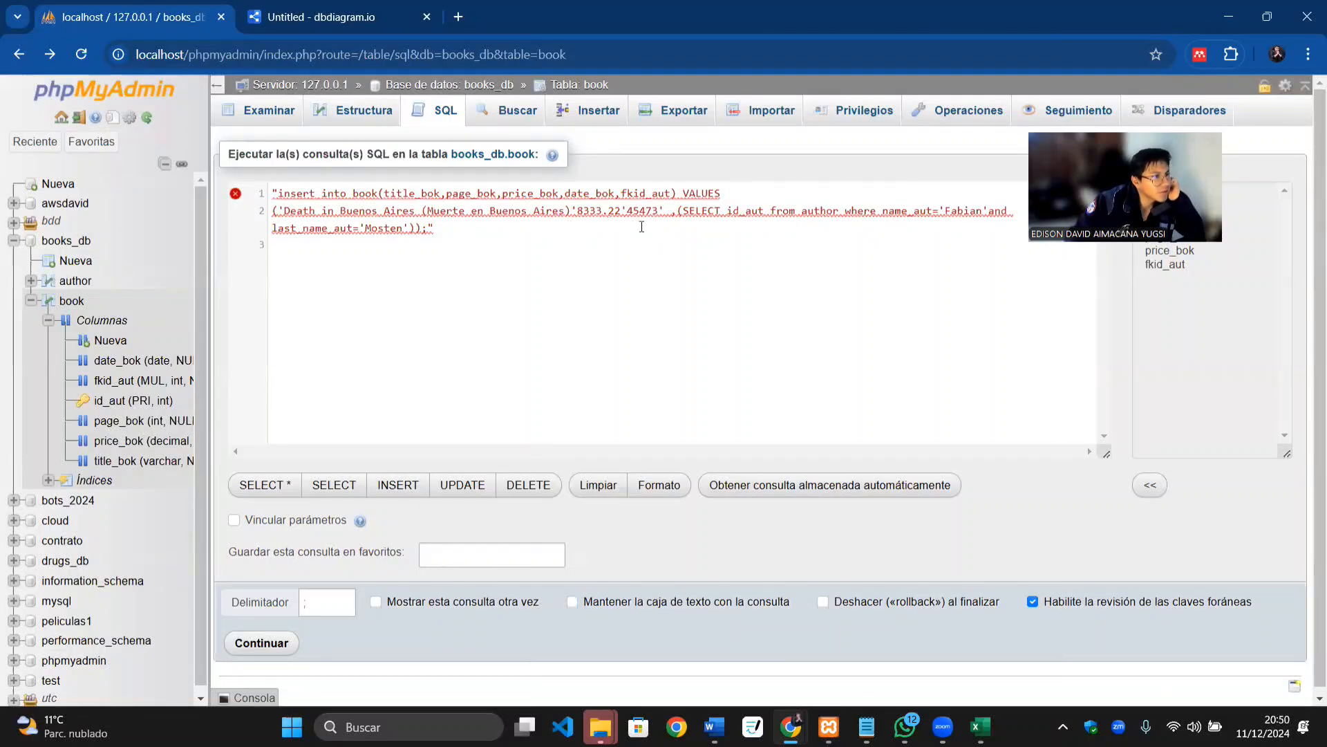
# Step: Check the date value in the pasted statement and remove the double quotes at its start and end
pyautogui.moveTo(662, 215)
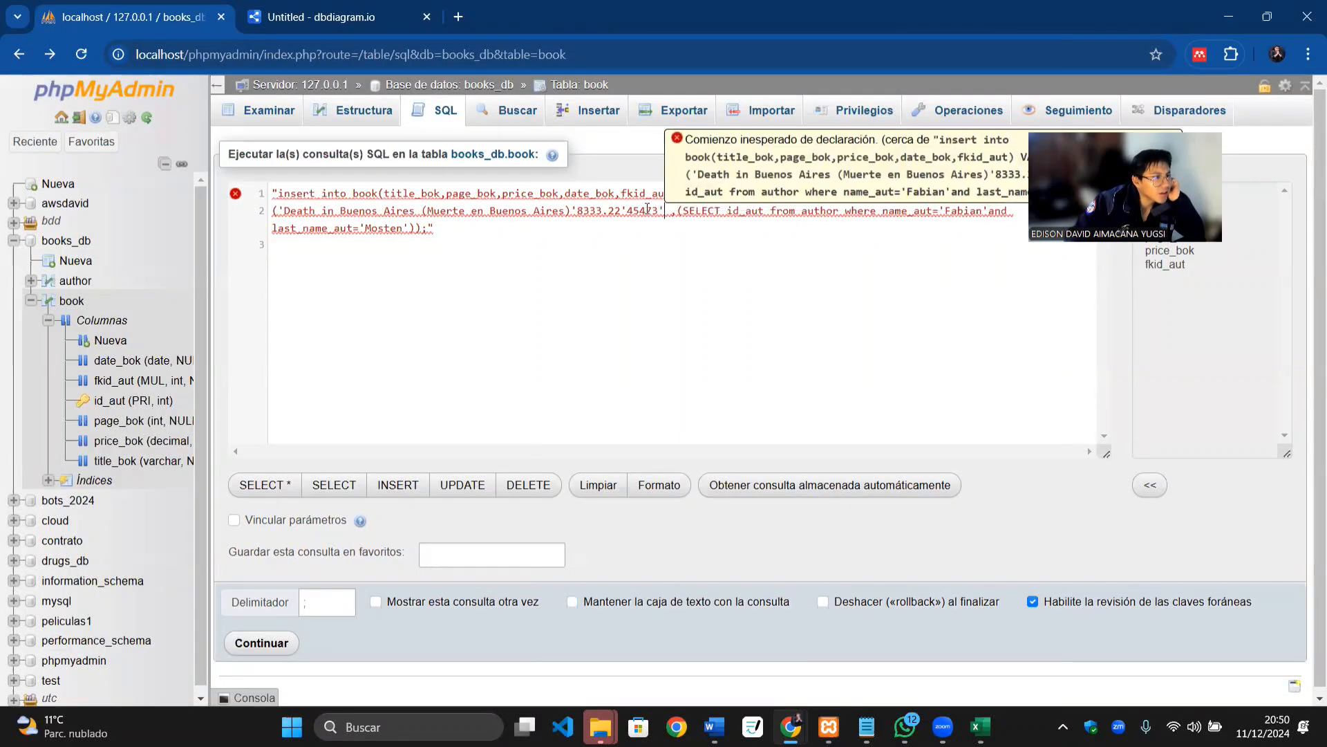
pyautogui.moveTo(629, 211); pyautogui.dragTo(659, 207)
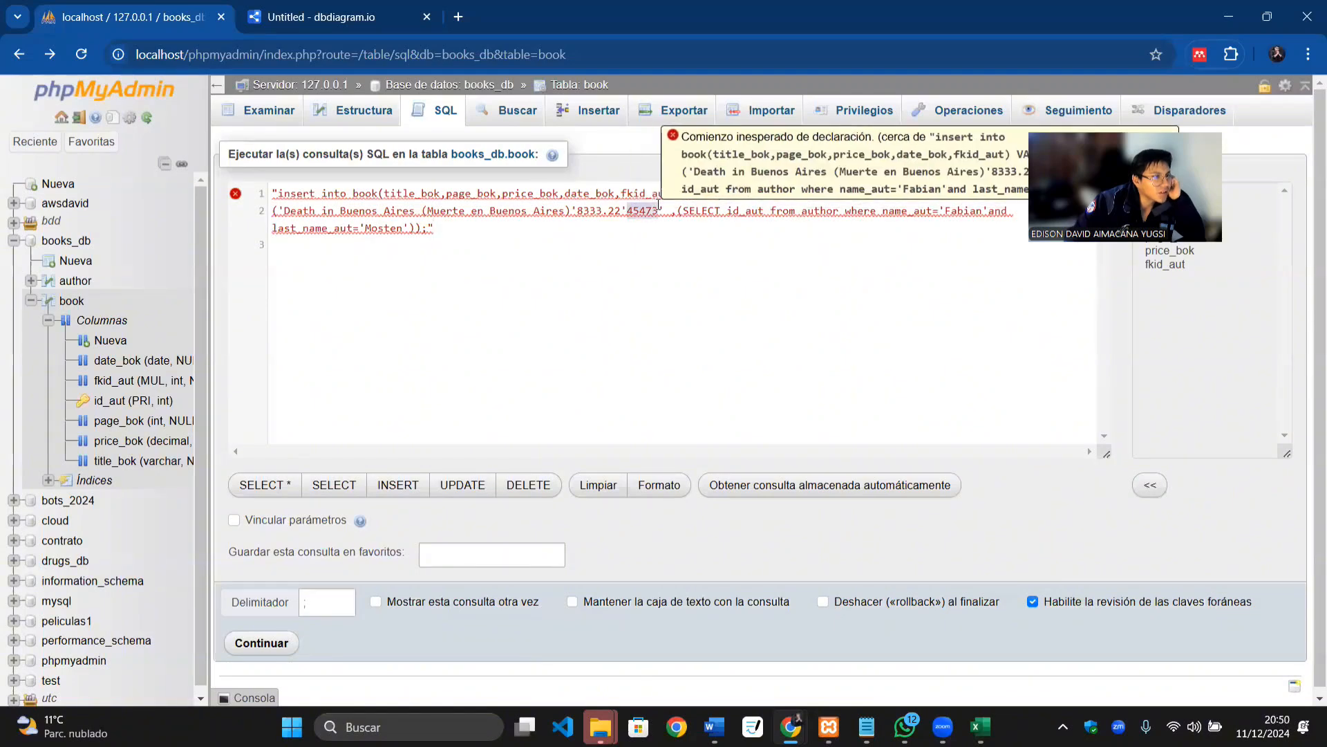
pyautogui.click(438, 230)
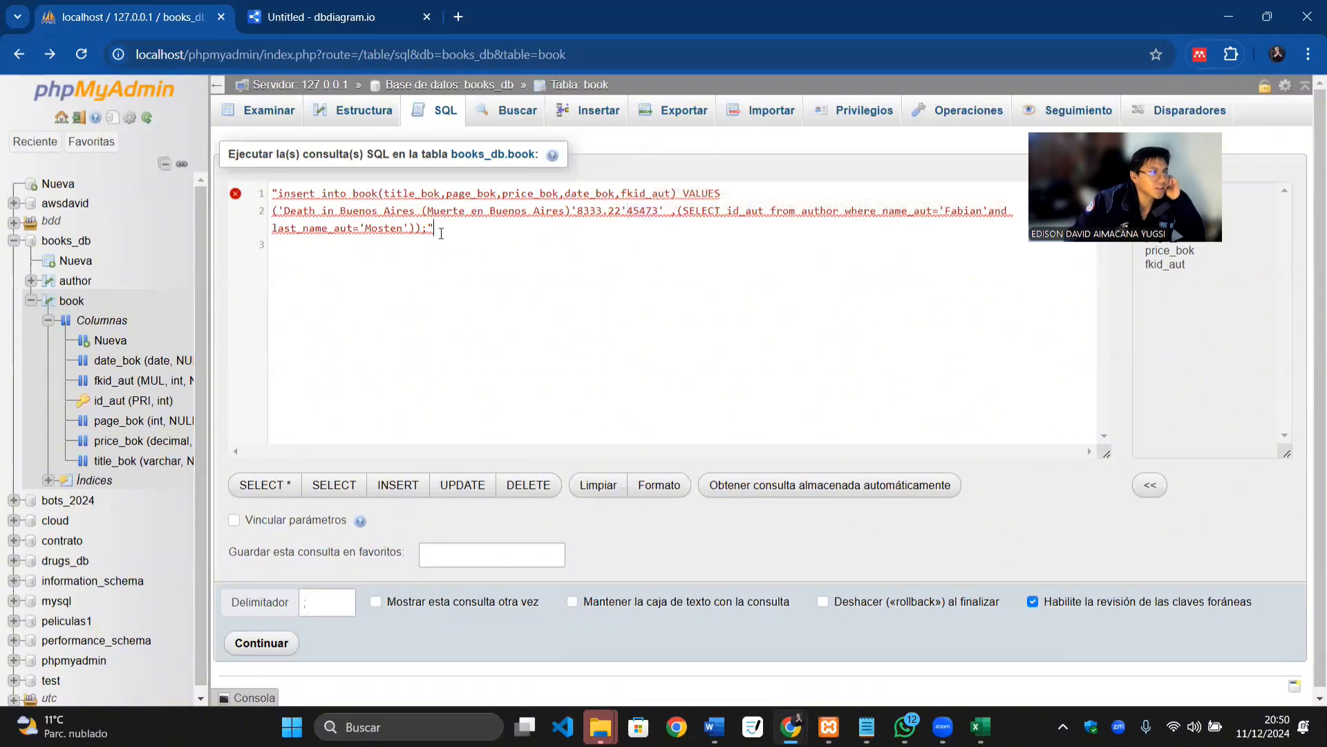
pyautogui.press('BackSpace')
pyautogui.click(279, 194)
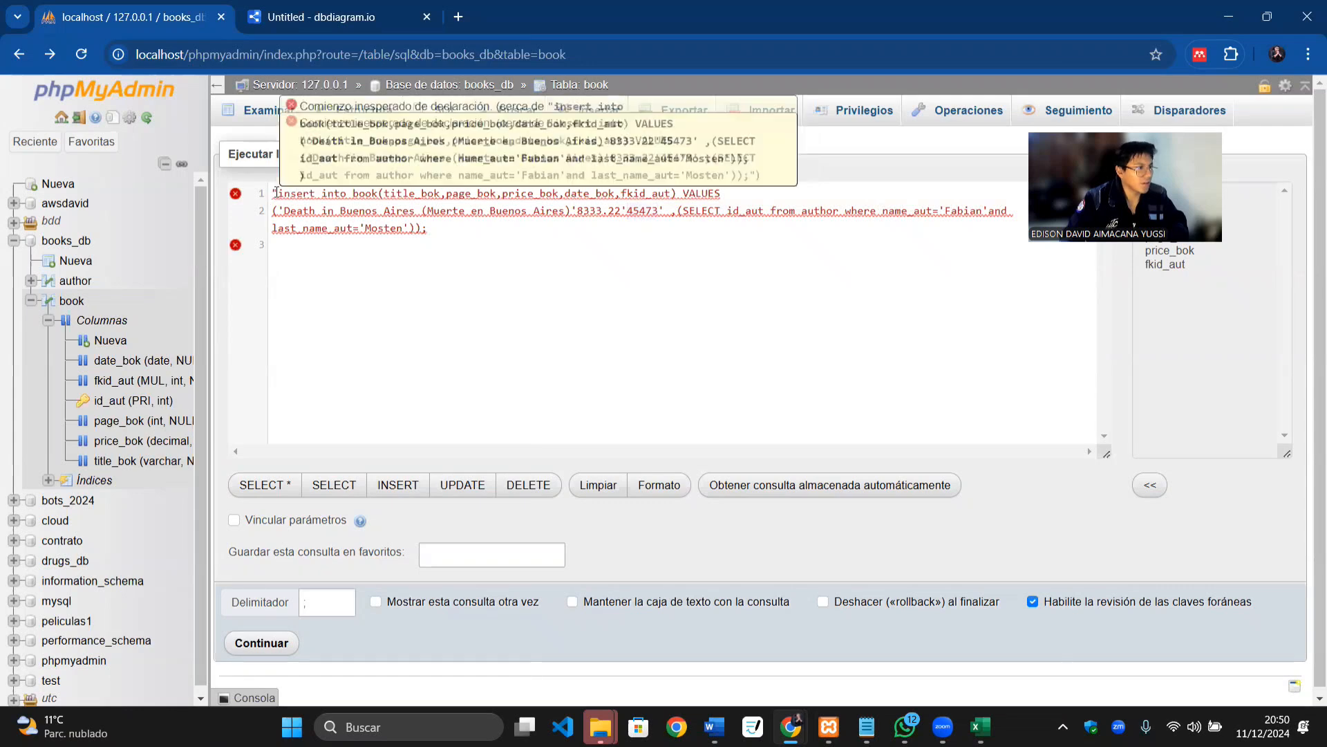
pyautogui.press('BackSpace')
pyautogui.click(445, 240)
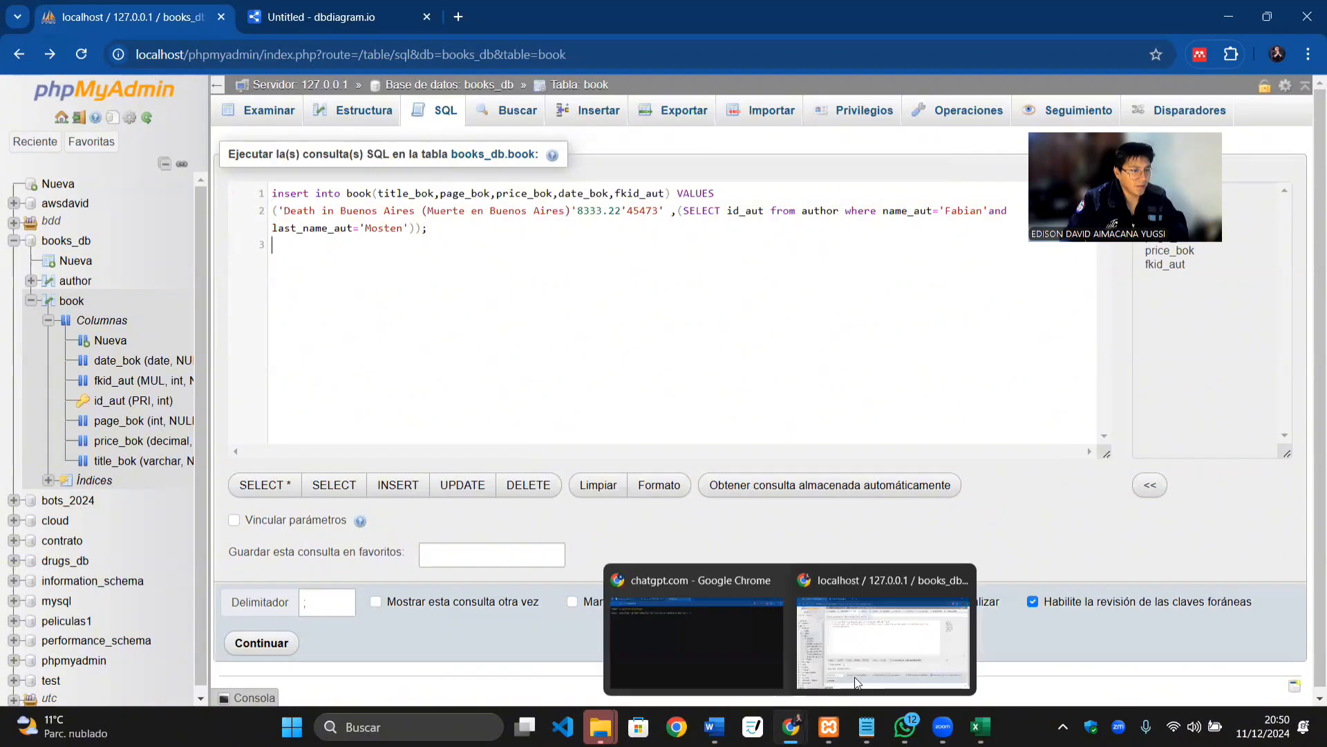
pyautogui.click(943, 726)
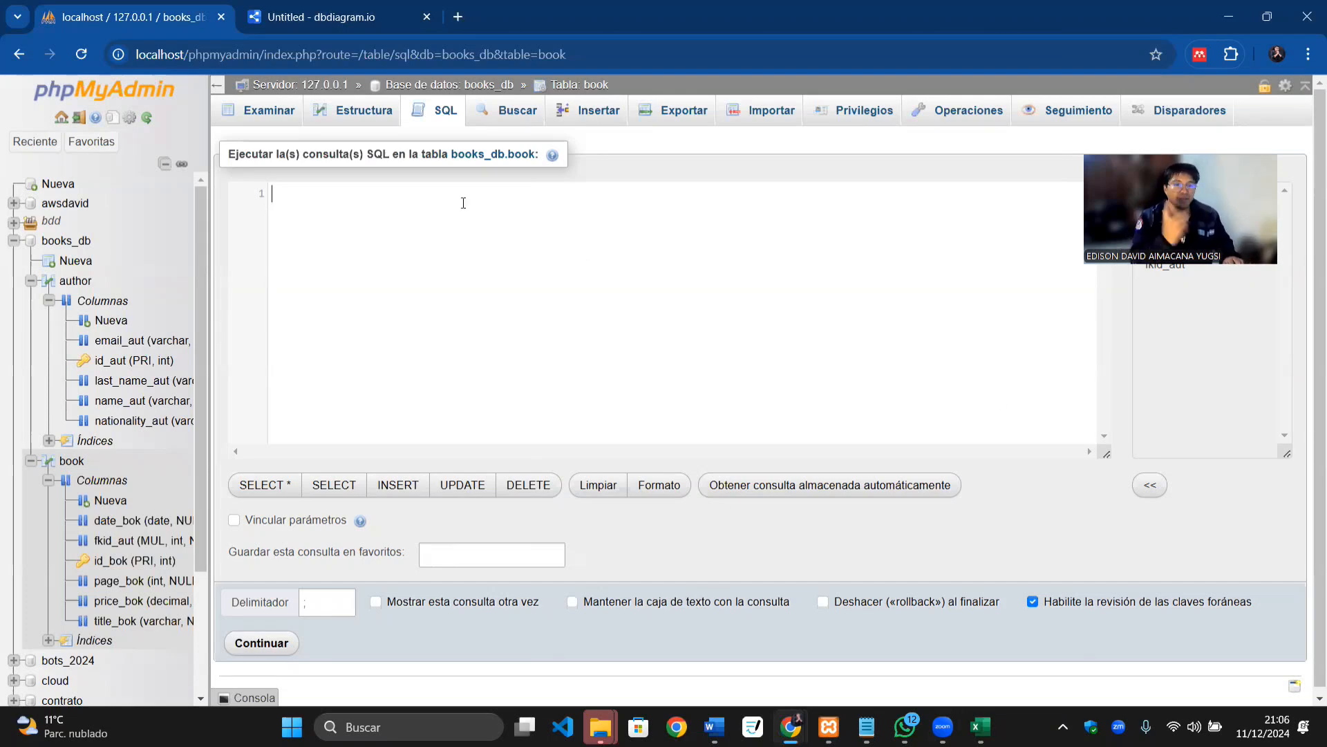
# Step: Start a SELECT statement in the empty SQL query with name_aut as its first column
pyautogui.write('se')
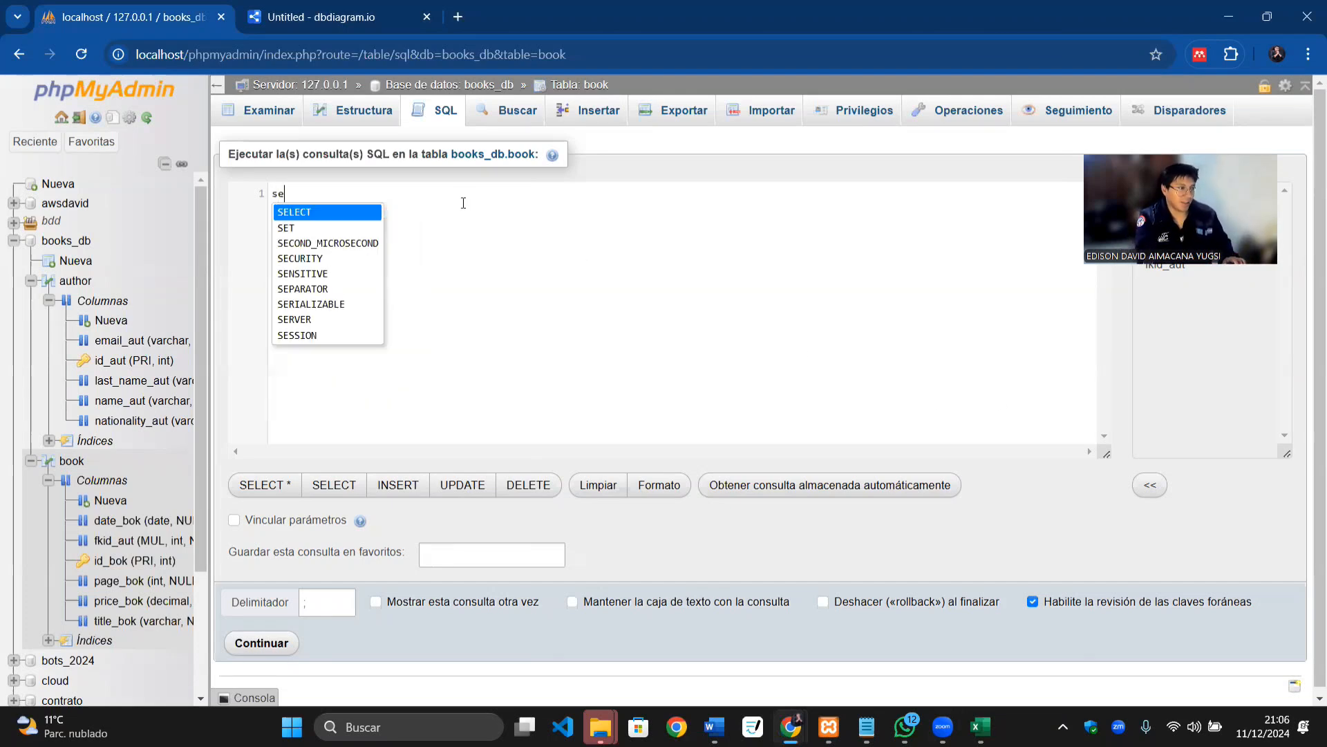
pyautogui.press('Return')
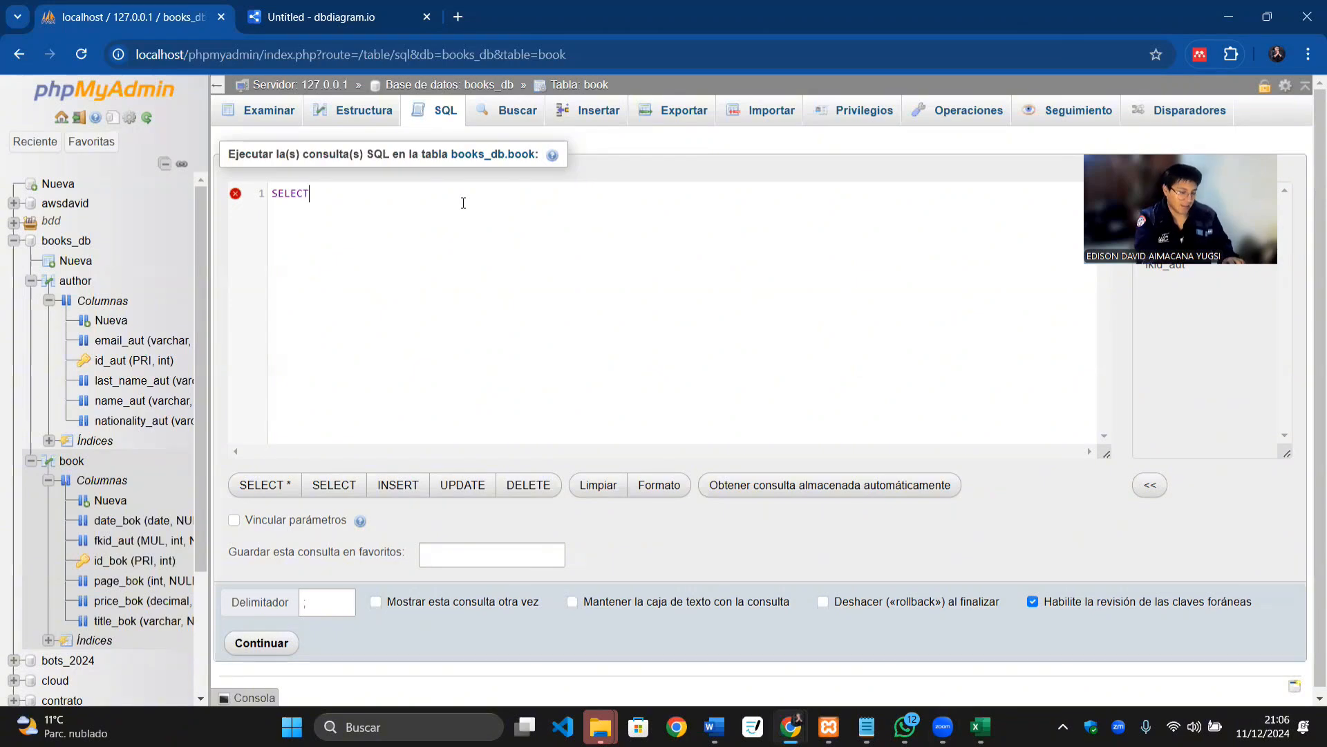
pyautogui.write('nom')
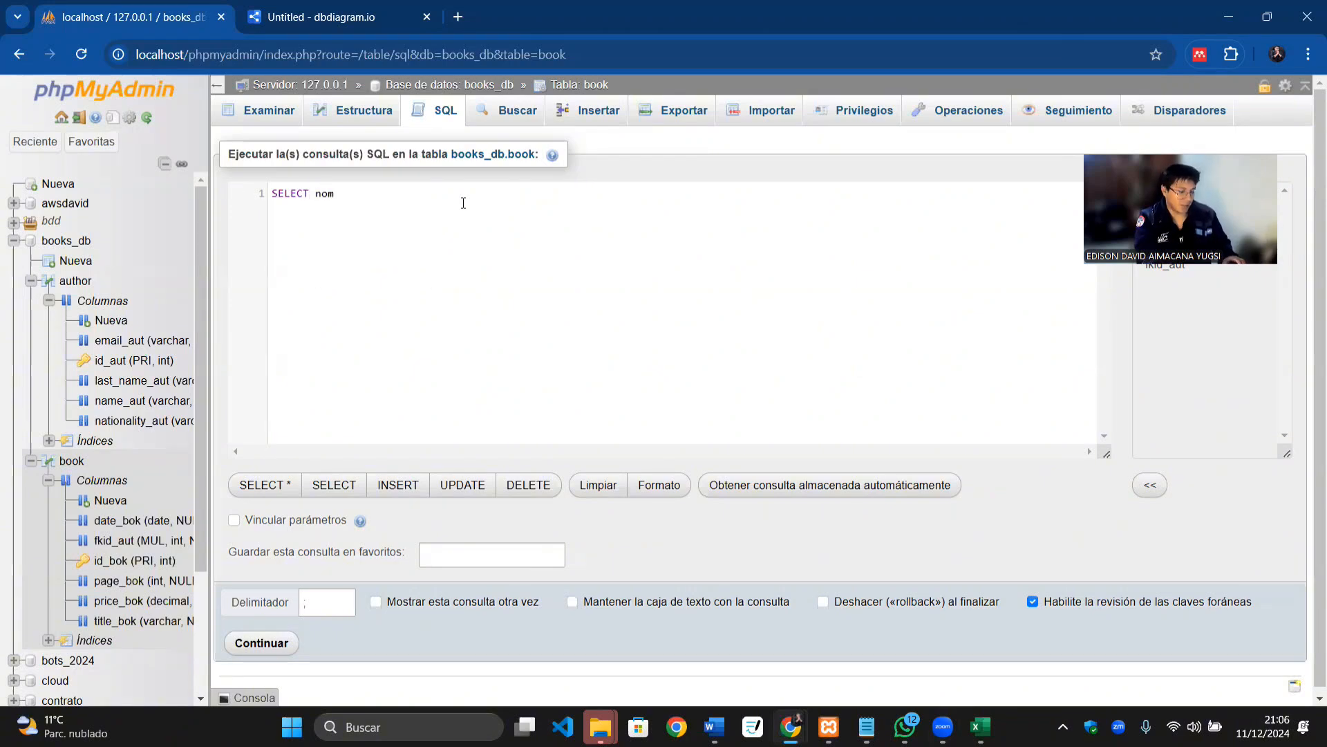
pyautogui.write('bre')
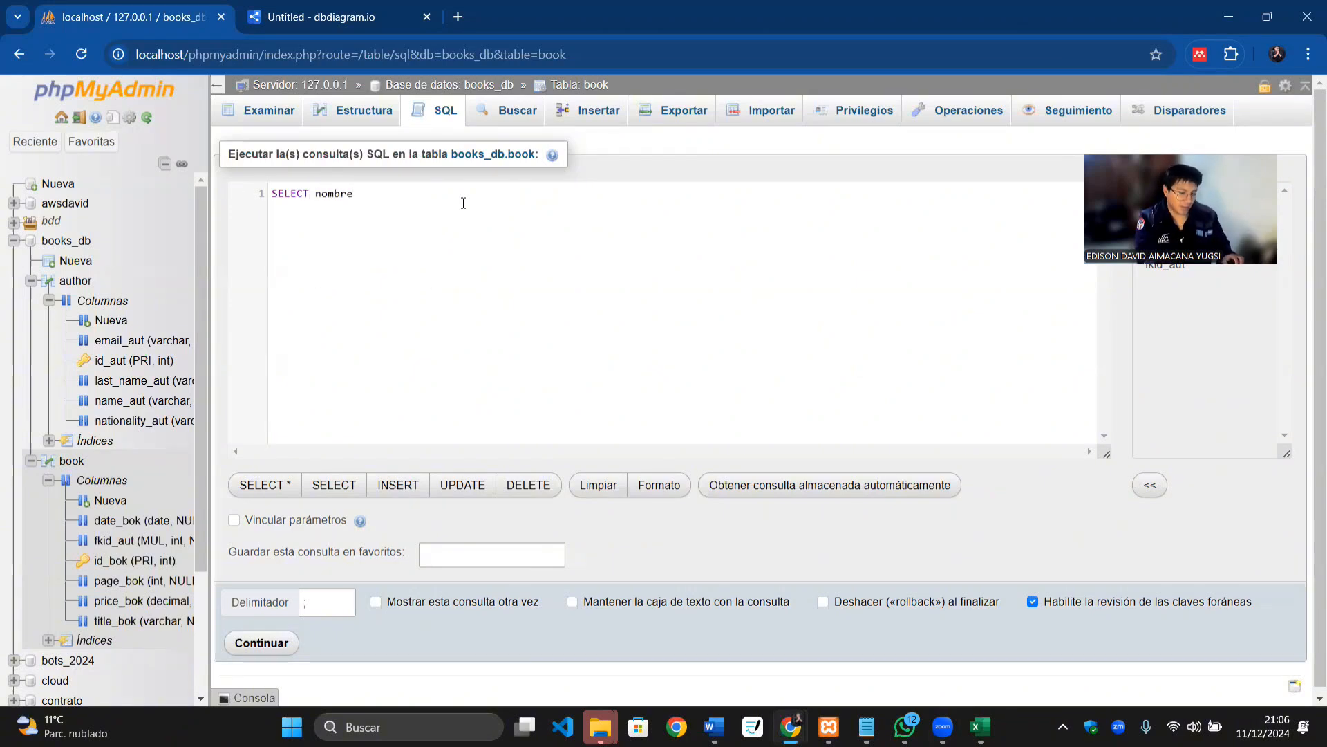
pyautogui.press('BackSpace')
pyautogui.press('BackSpace')
pyautogui.press('BackSpace')
pyautogui.press('BackSpace')
pyautogui.press('BackSpace')
pyautogui.write('a')
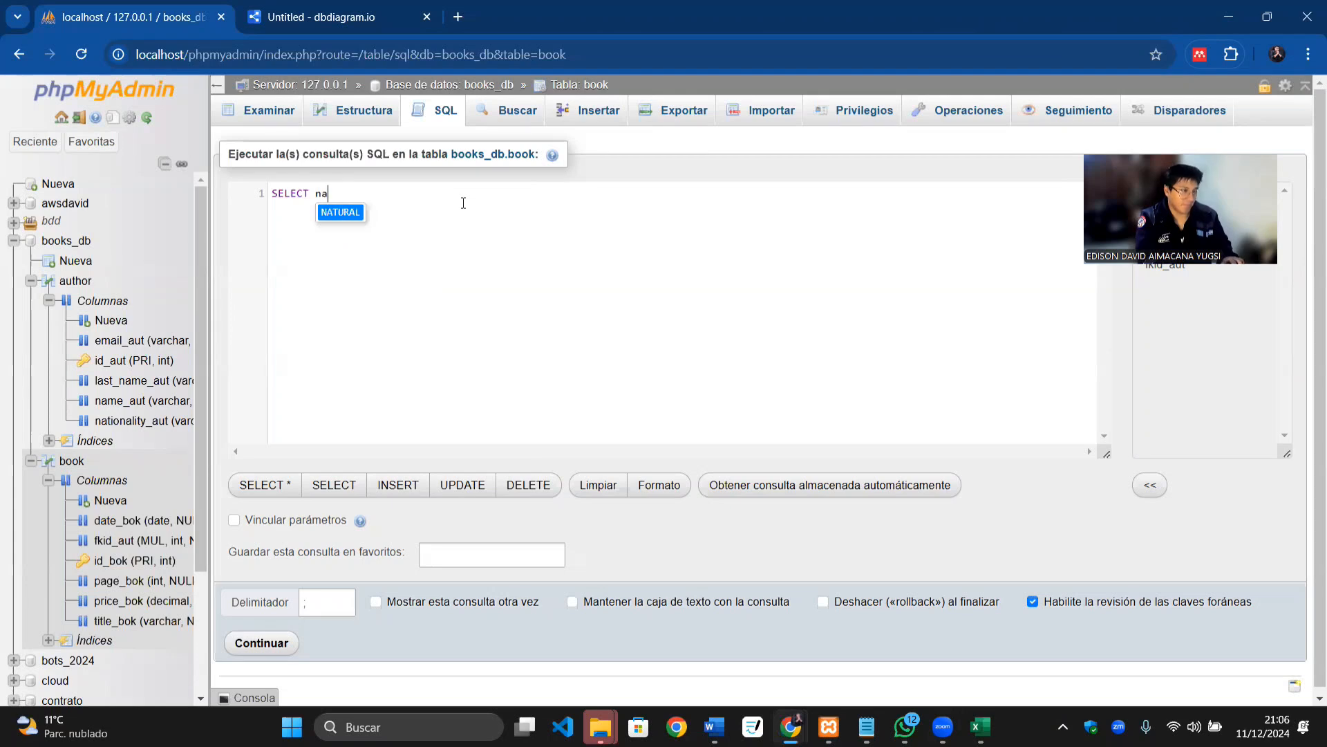
pyautogui.write('me_au')
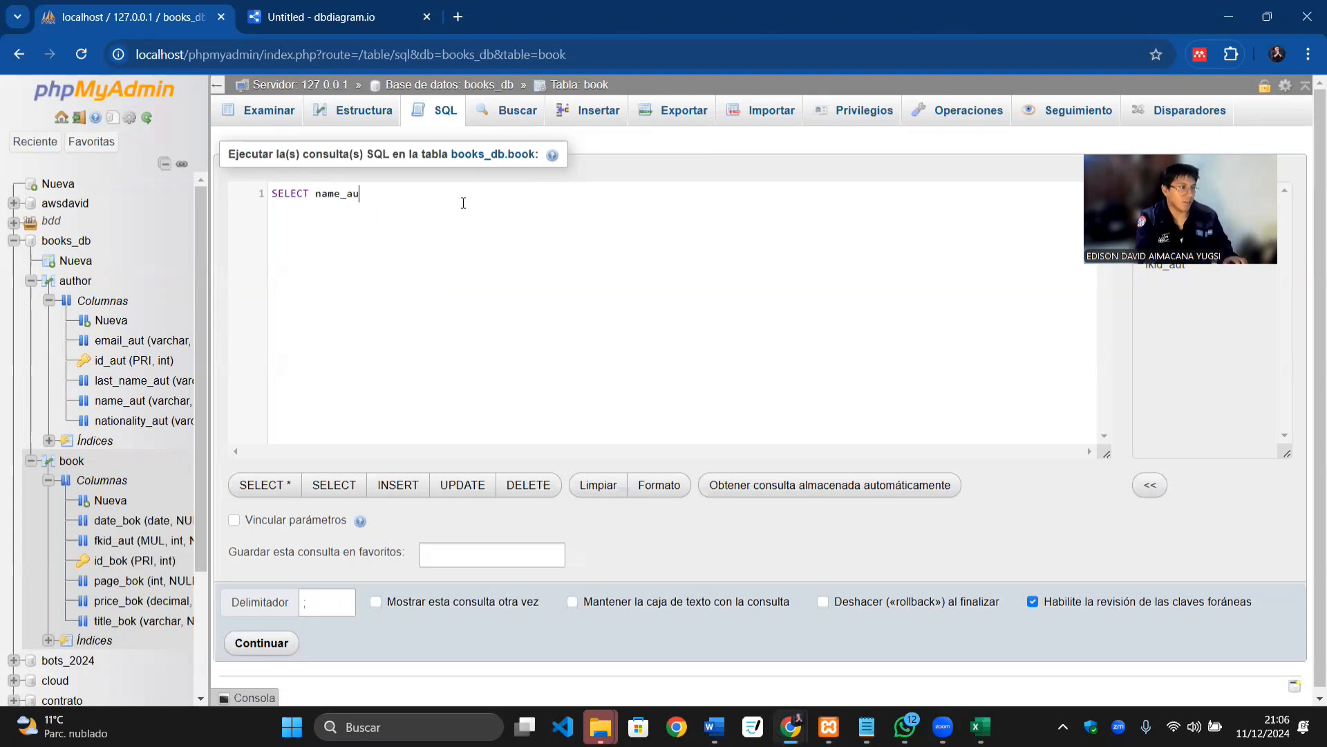
pyautogui.write('t')
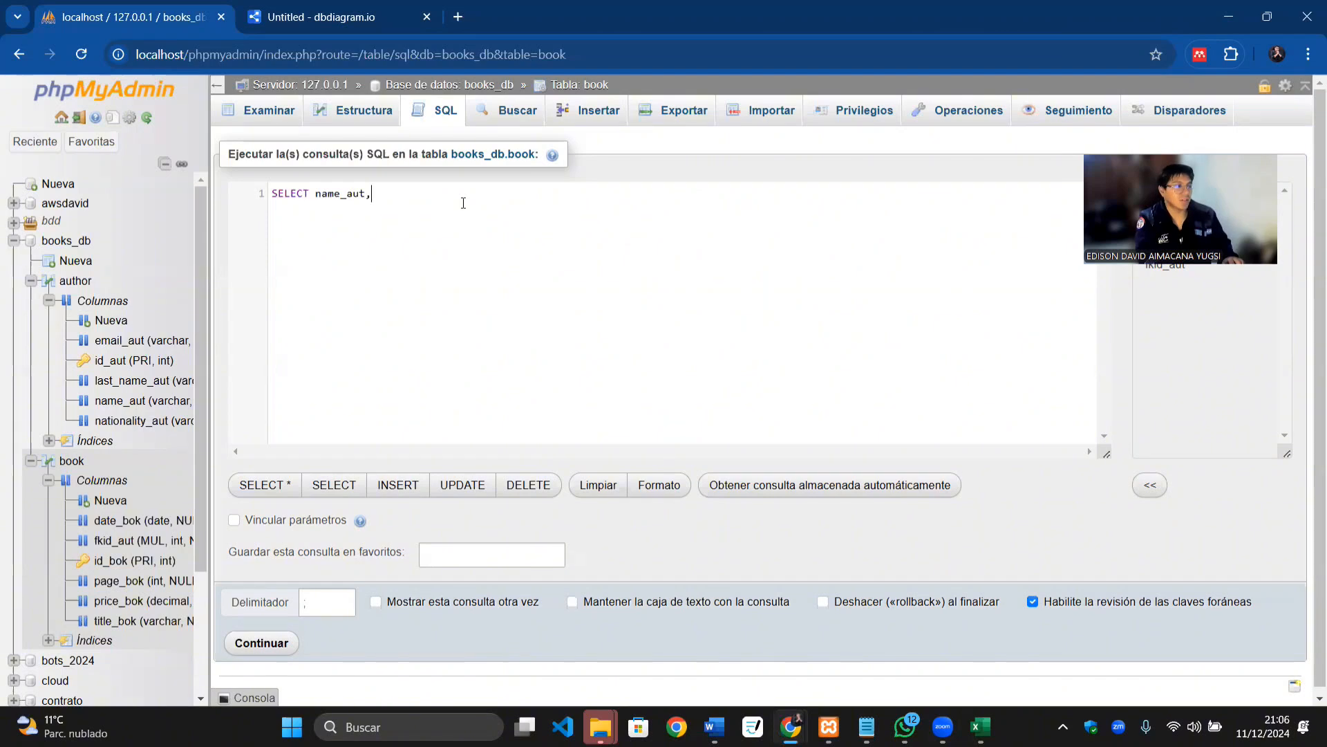
# Step: Add last_name_aut as the second column of the SELECT list, with no trailing comma
pyautogui.write(',last')
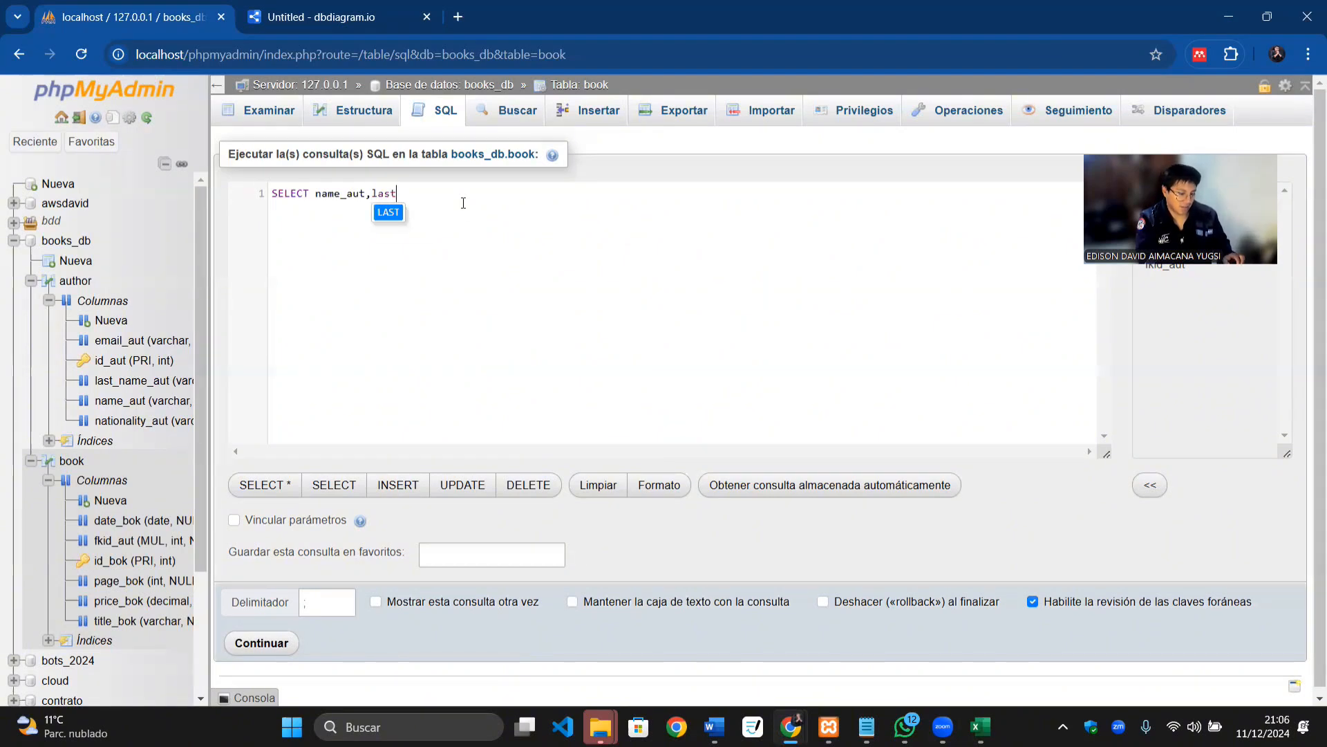
pyautogui.write('_name_aut')
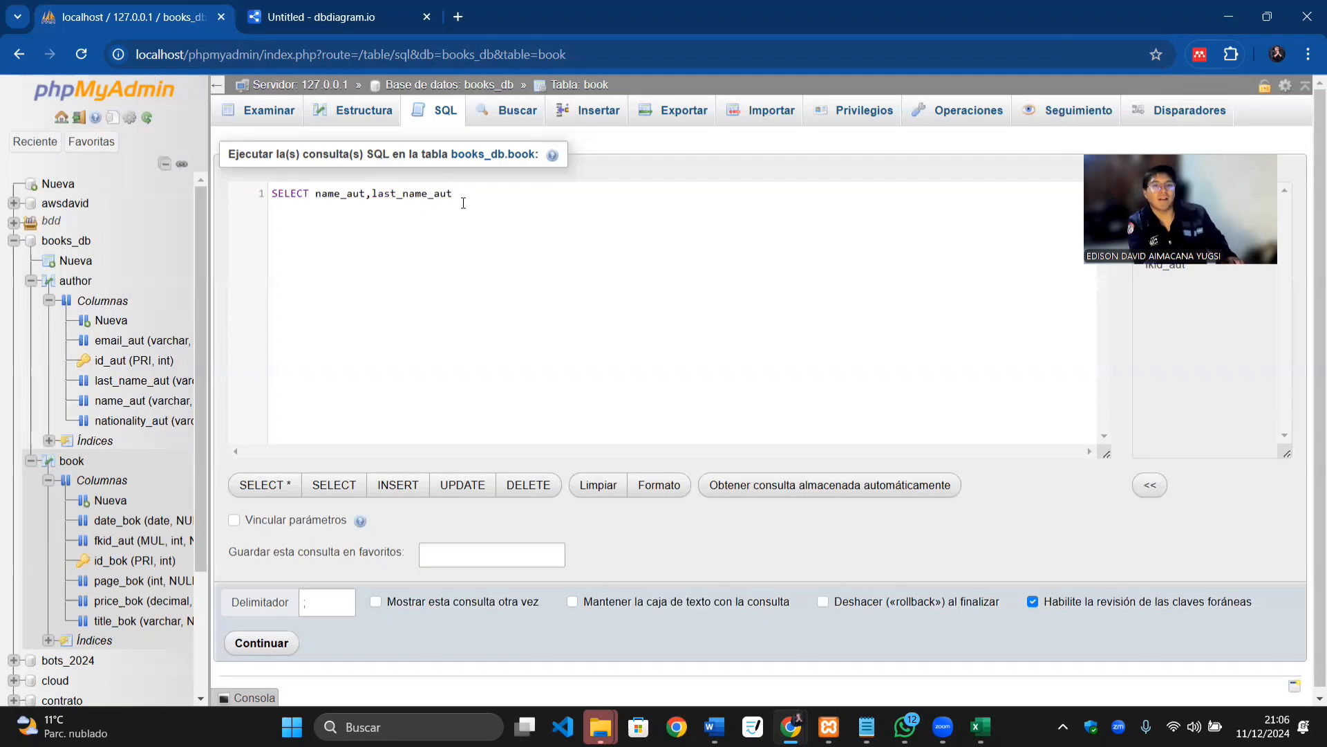
pyautogui.write(',')
pyautogui.press('BackSpace')
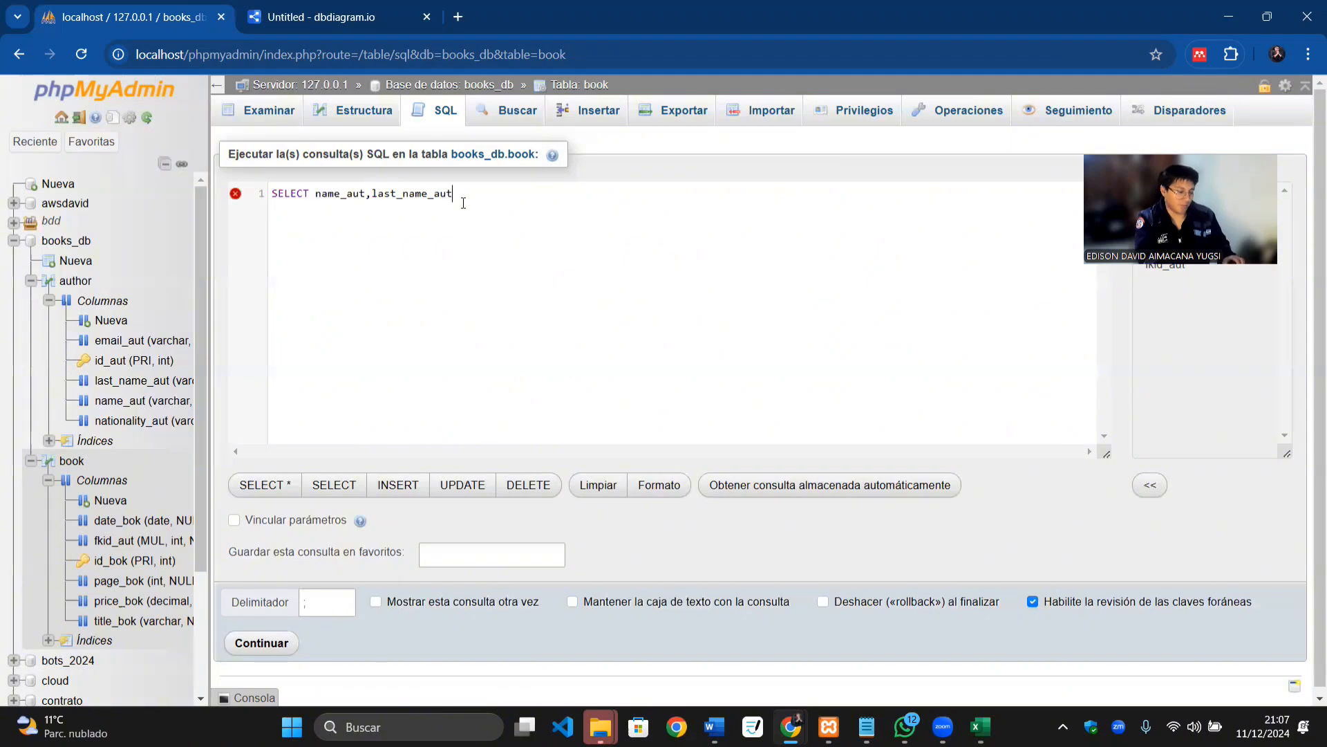
# Step: Continue the query with "from author where id in", followed by an empty pair of parentheses on a new line
pyautogui.write('from')
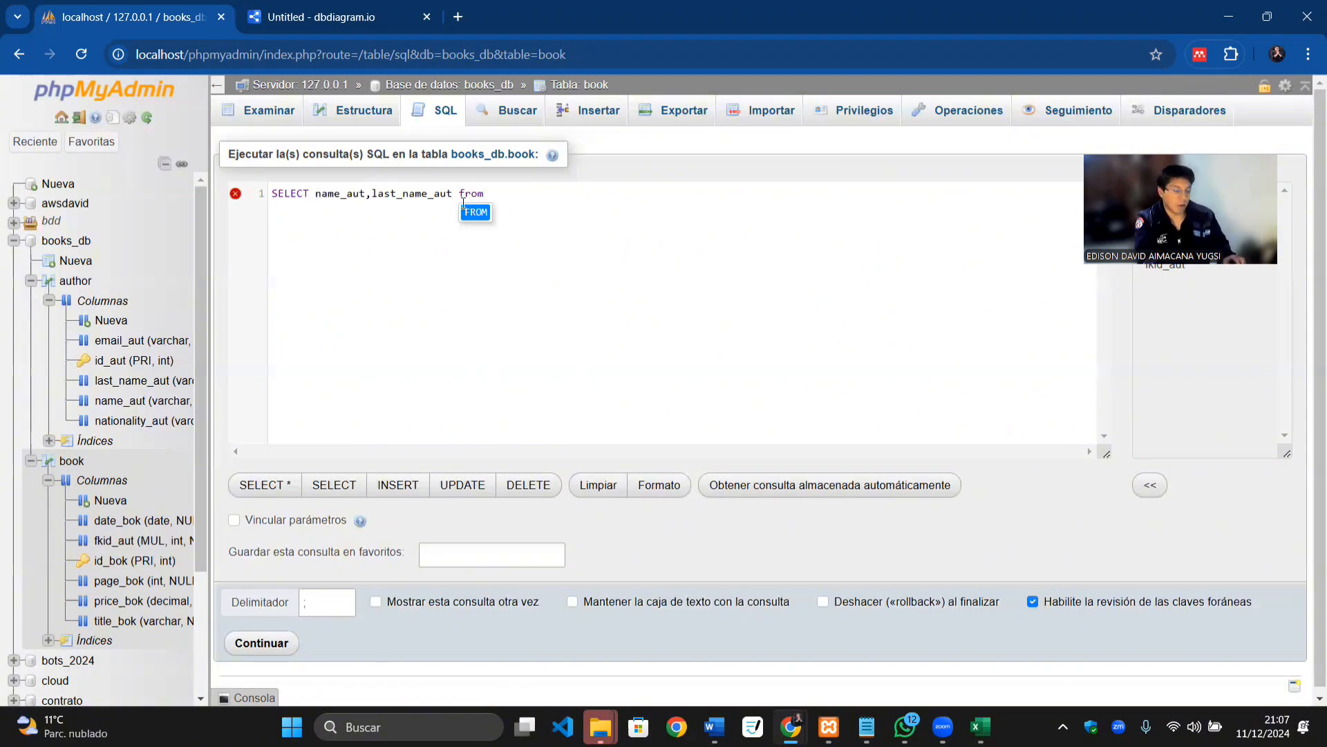
pyautogui.write(' author')
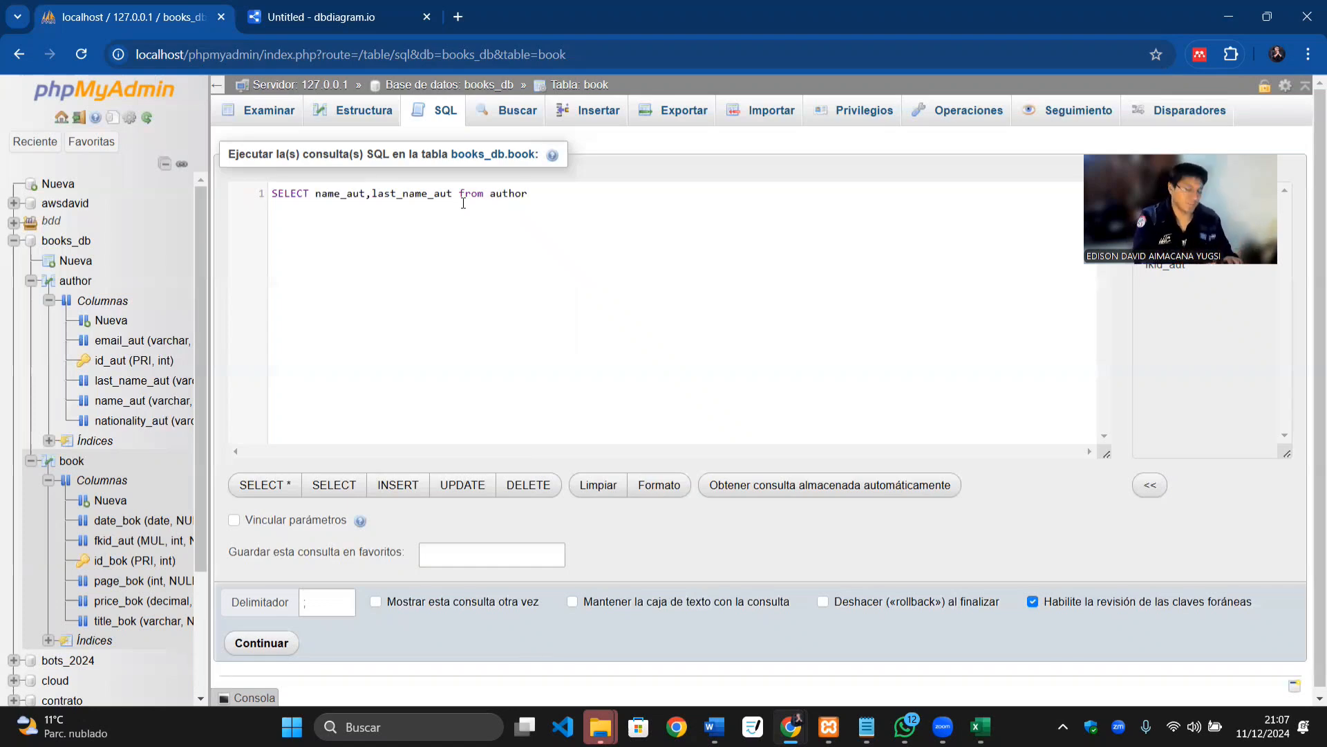
pyautogui.write('where')
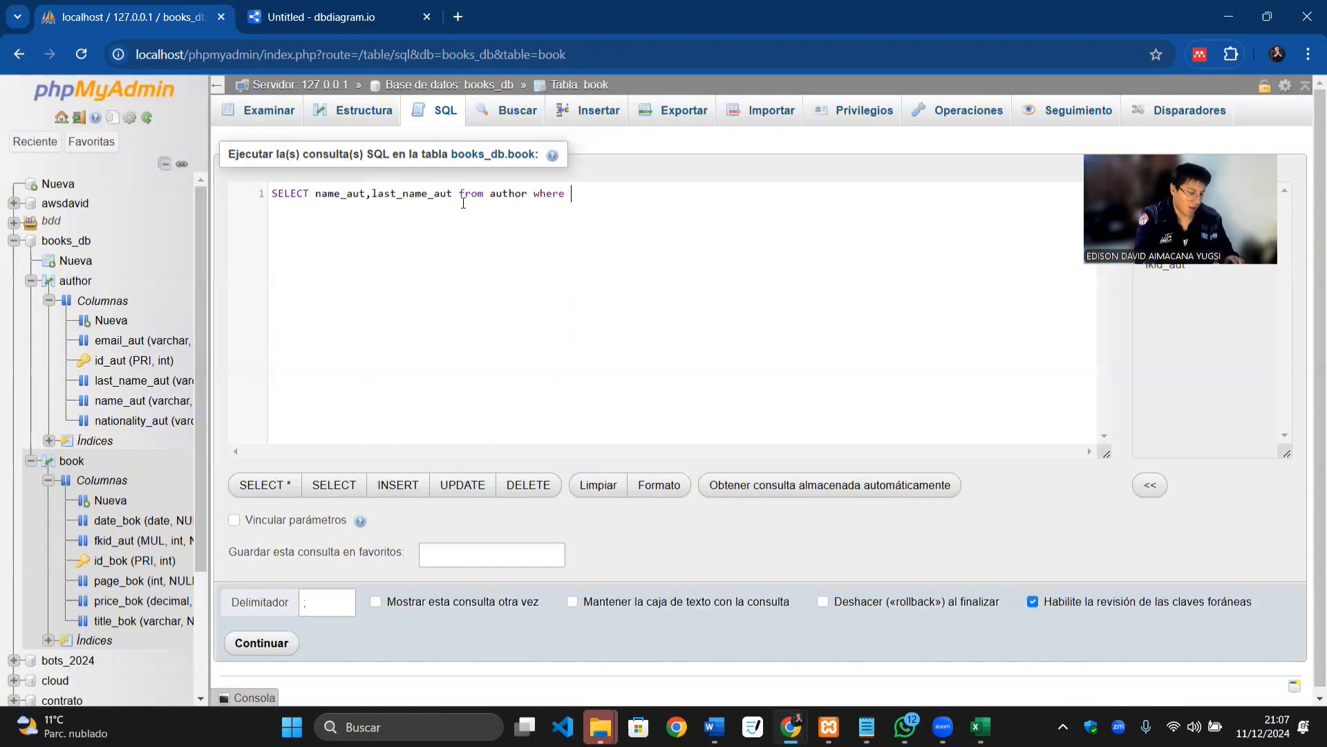
pyautogui.write(' id in ')
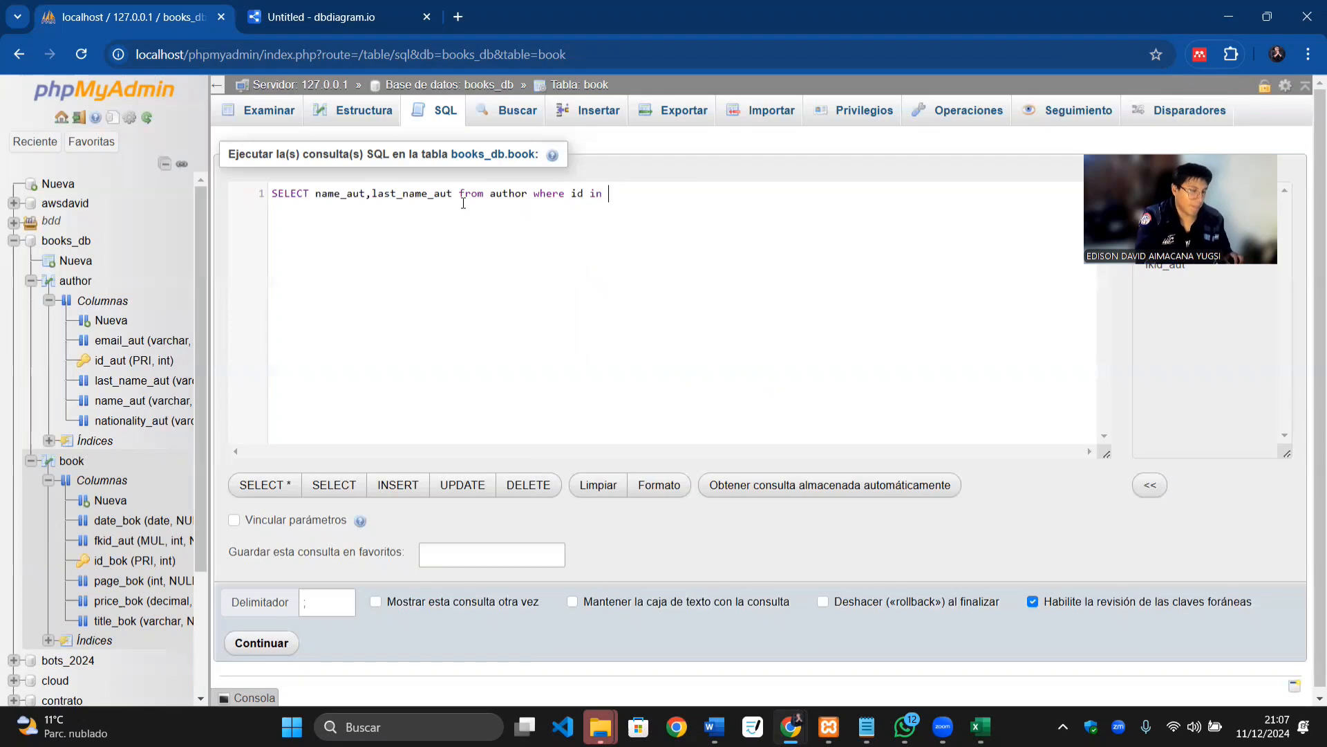
pyautogui.write('()')
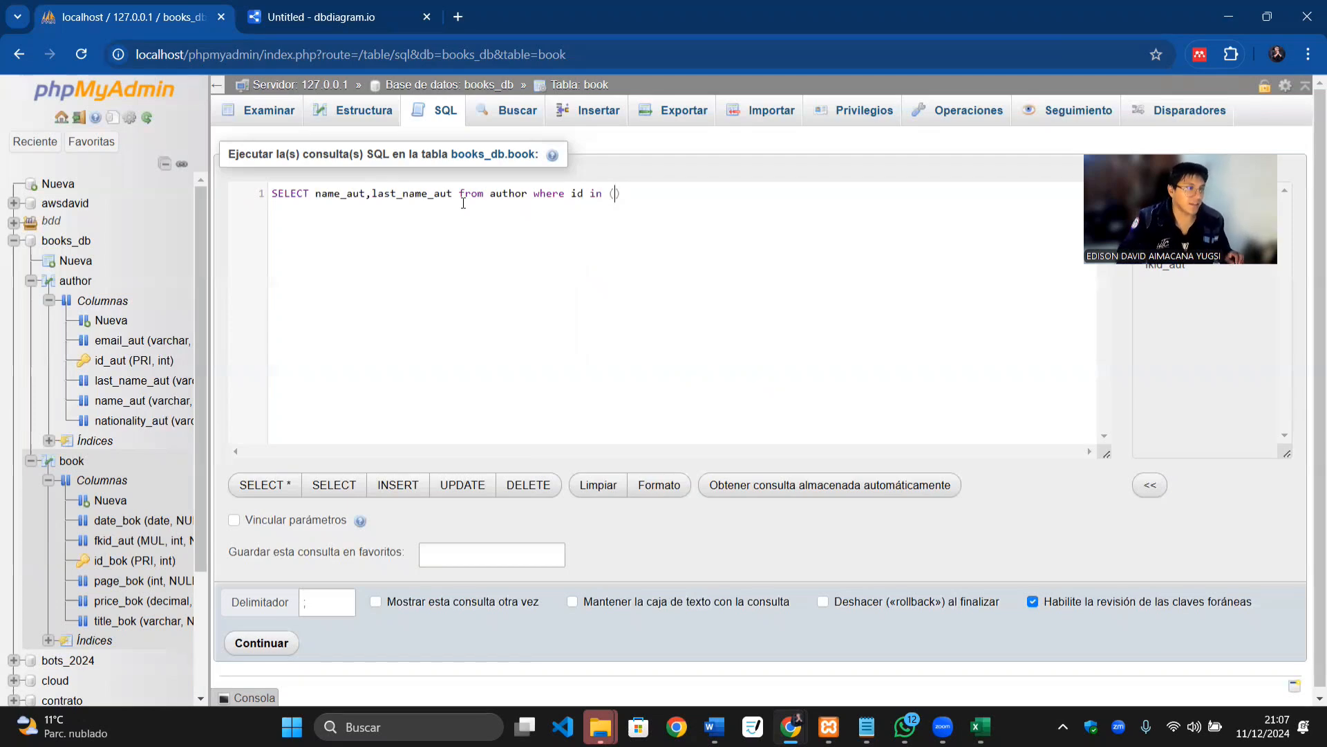
pyautogui.hotkey('ctrl', '+')
pyautogui.hotkey('ctrl', '+')
pyautogui.hotkey('ctrl', '+')
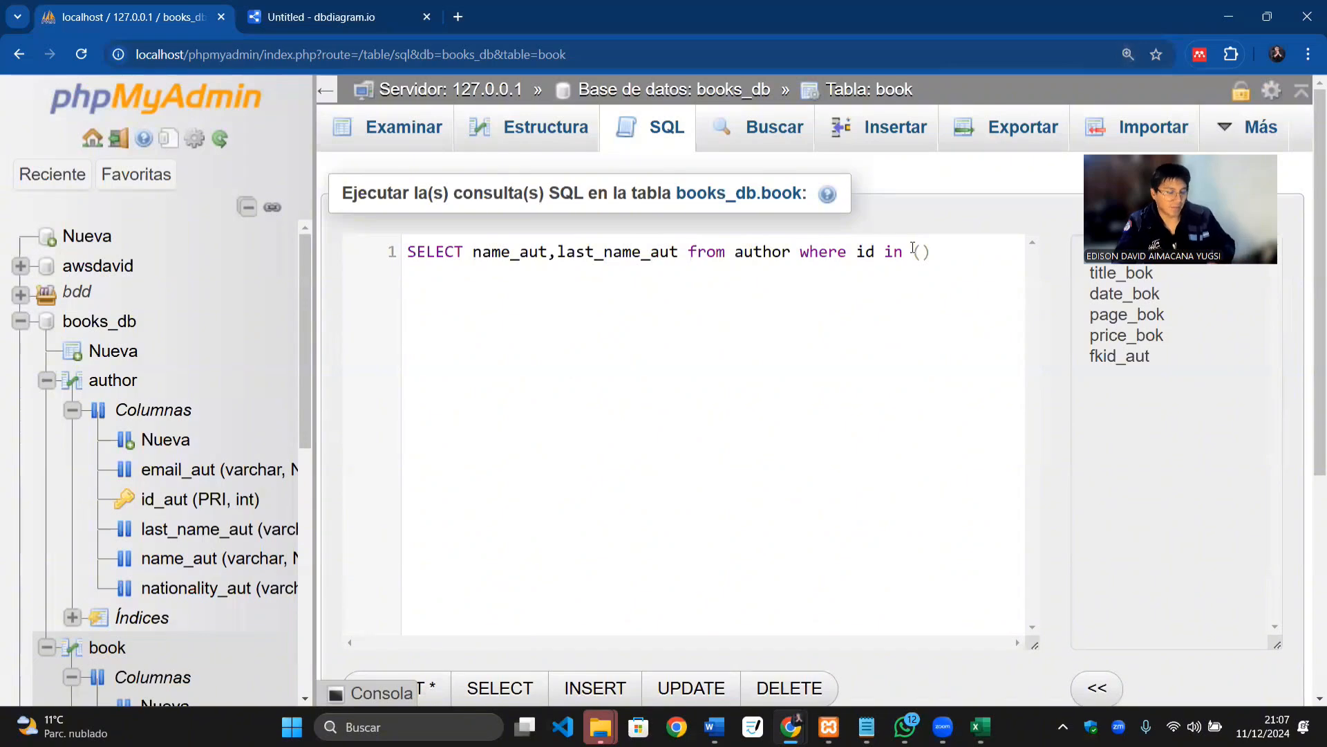
pyautogui.press('Left')
pyautogui.press('Return')
pyautogui.click(419, 278)
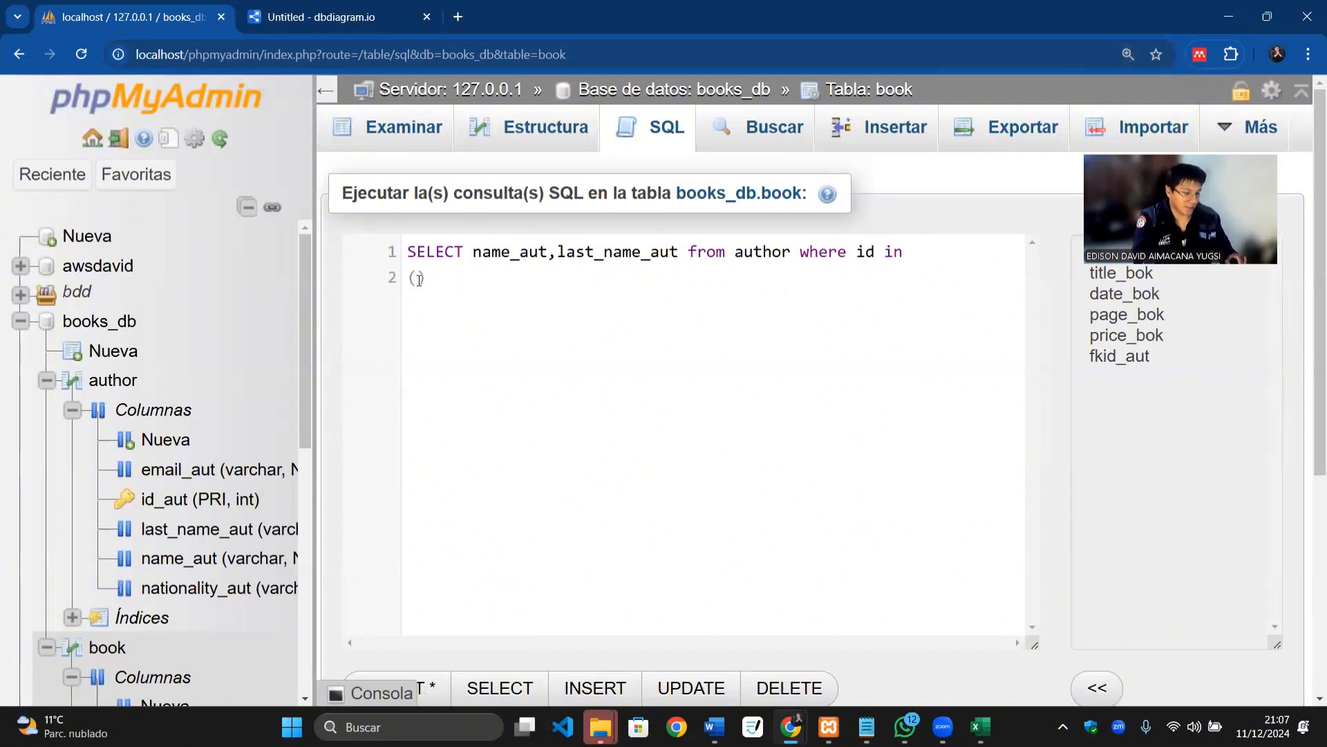
# Step: Start a subquery inside the parentheses that selects author_id
pyautogui.write('SELECT')
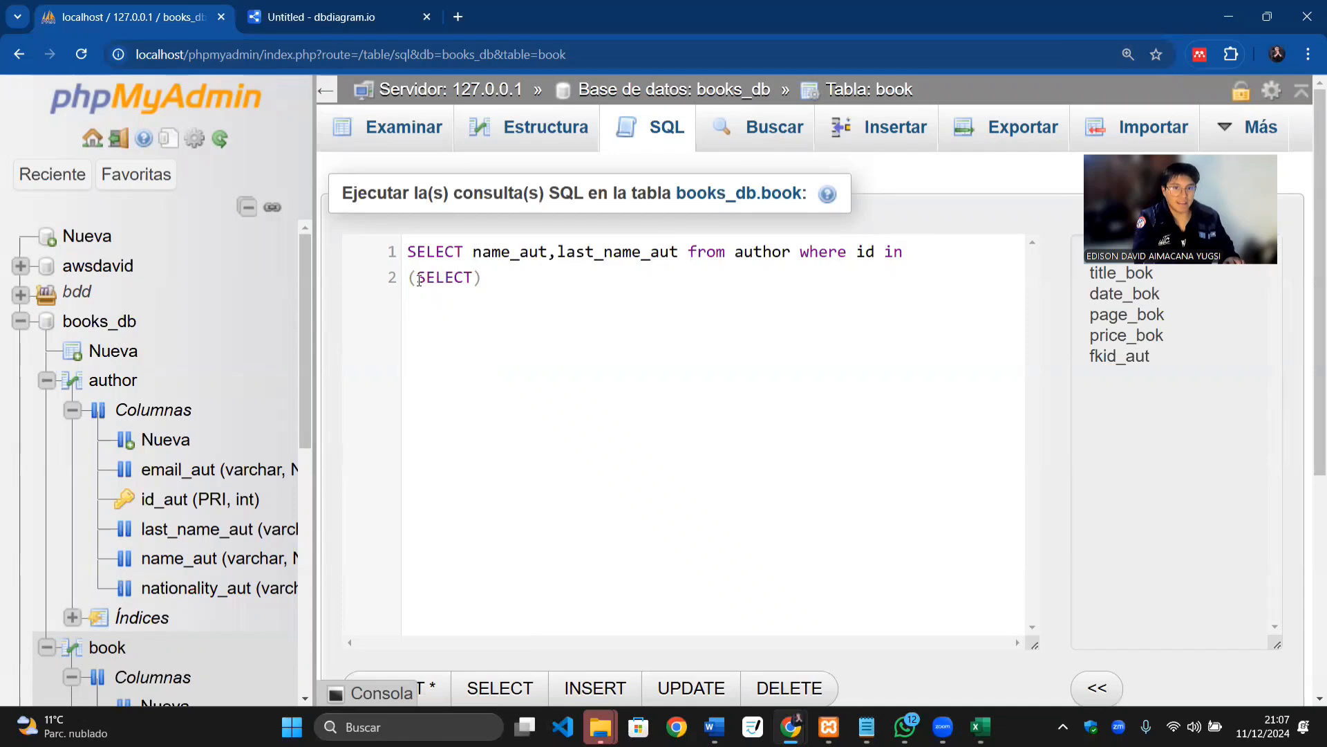
pyautogui.write(' au')
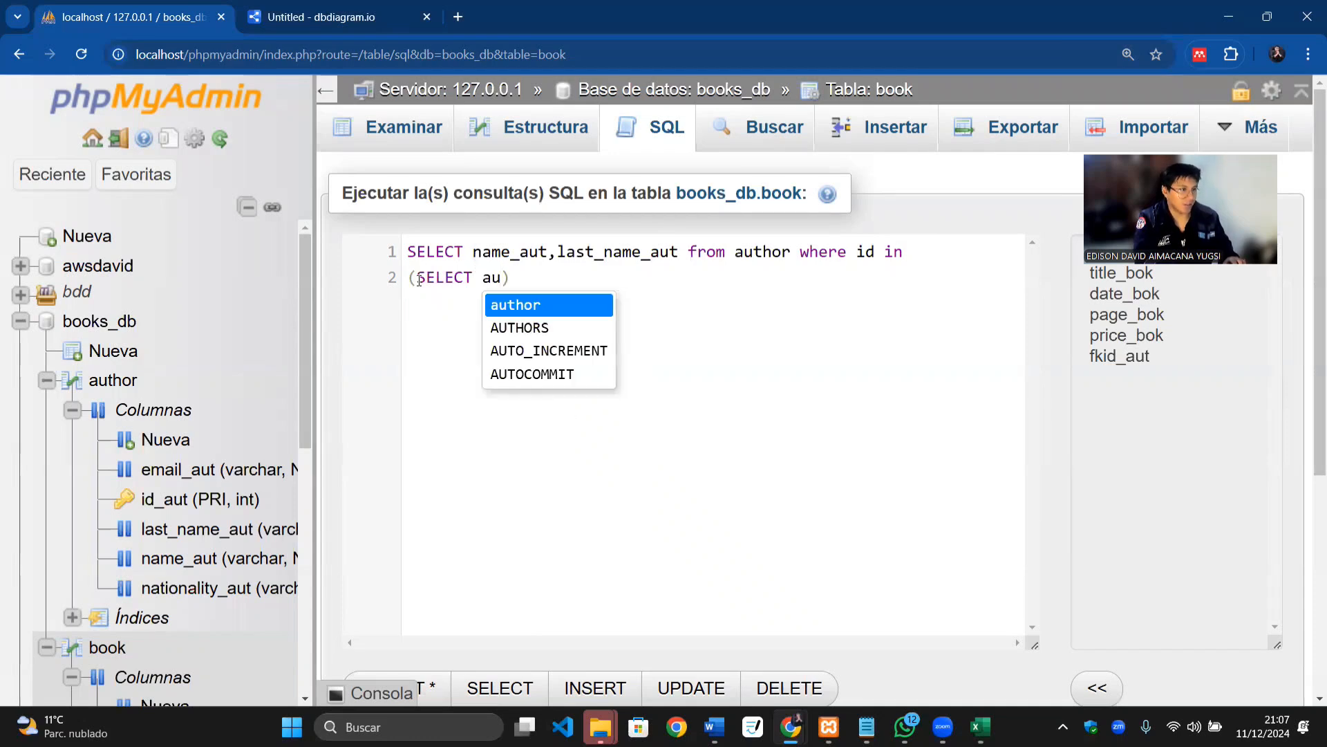
pyautogui.press('Return')
pyautogui.write('_id')
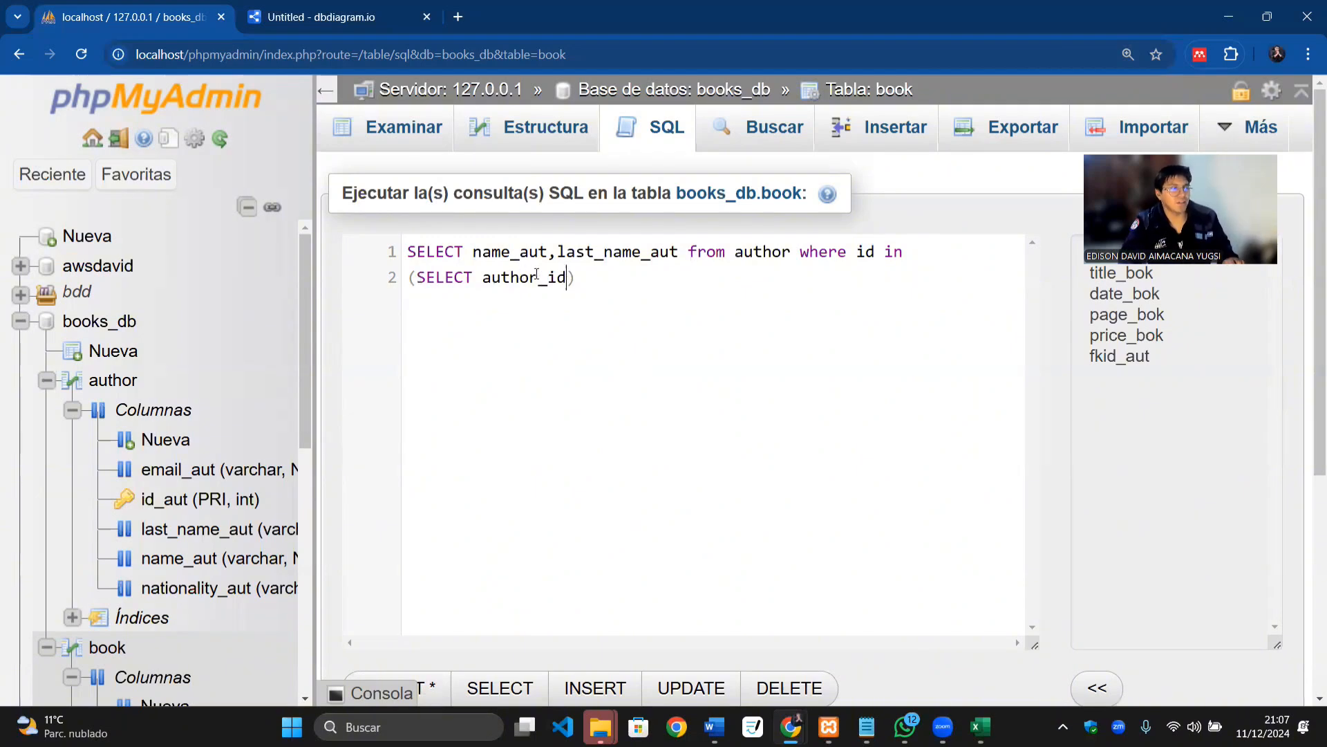
# Step: Replace the column name selected in the subquery with fkid_bok
pyautogui.moveTo(539, 277); pyautogui.dragTo(486, 277)
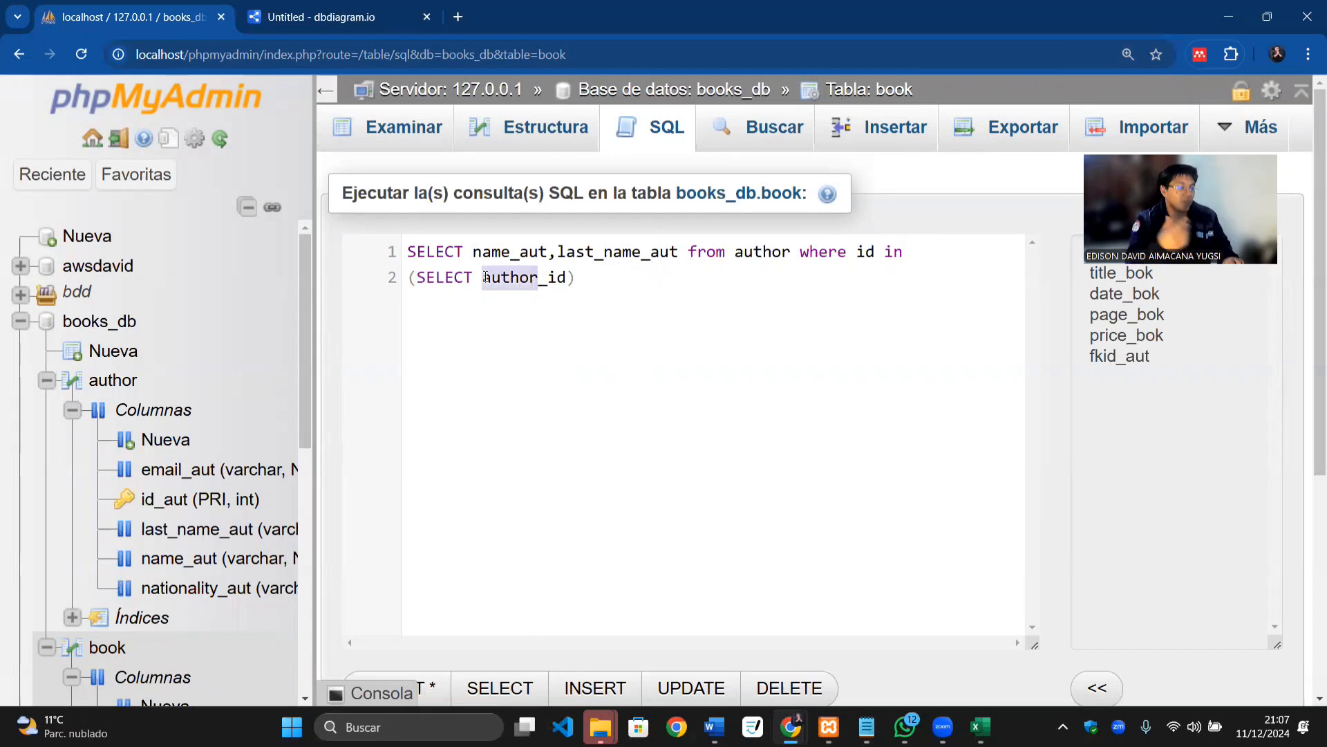
pyautogui.write('fk')
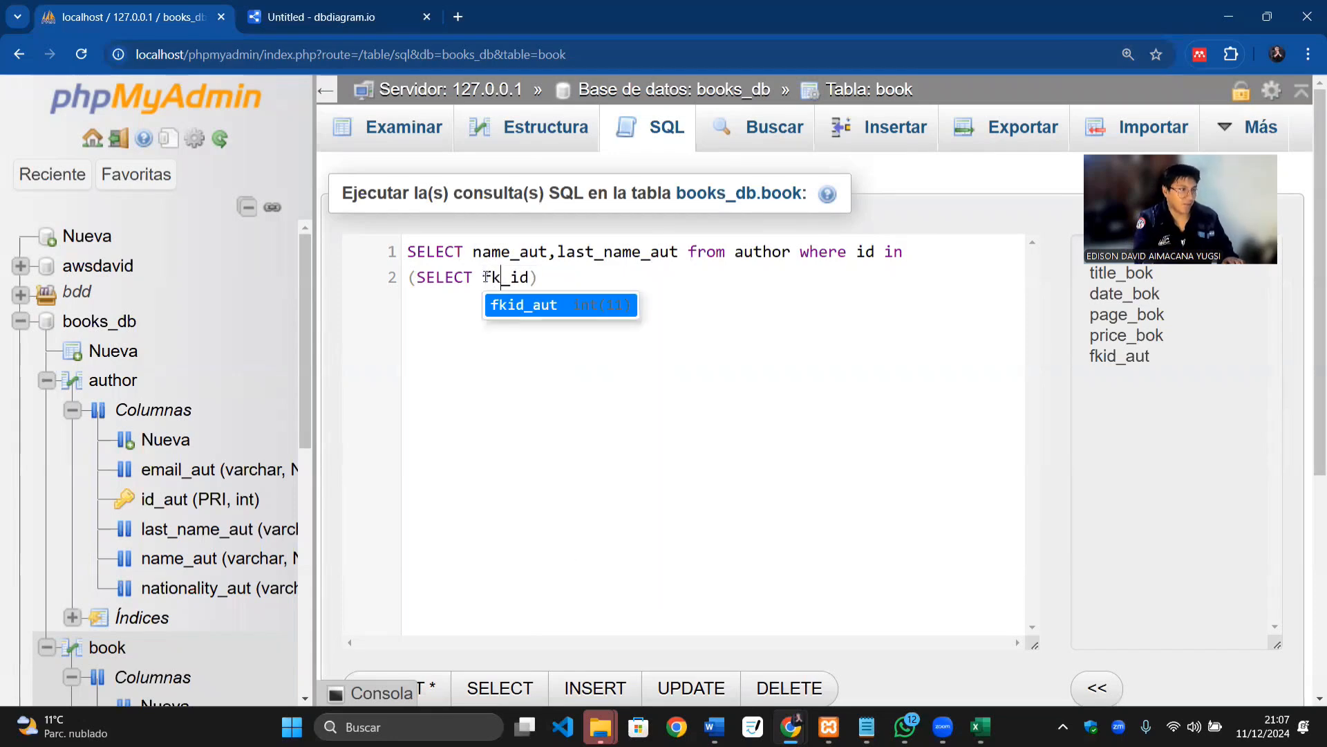
pyautogui.write('id')
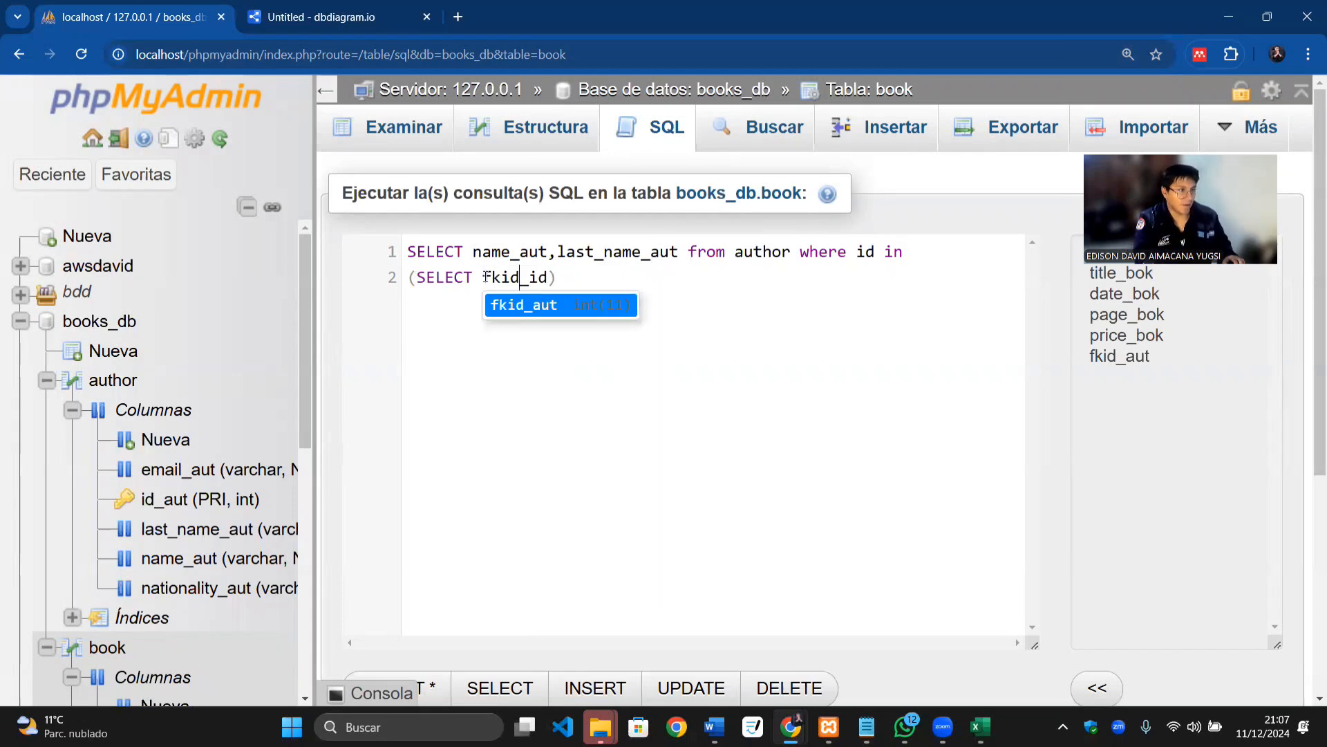
pyautogui.press('Right')
pyautogui.press('Right')
pyautogui.press('Right')
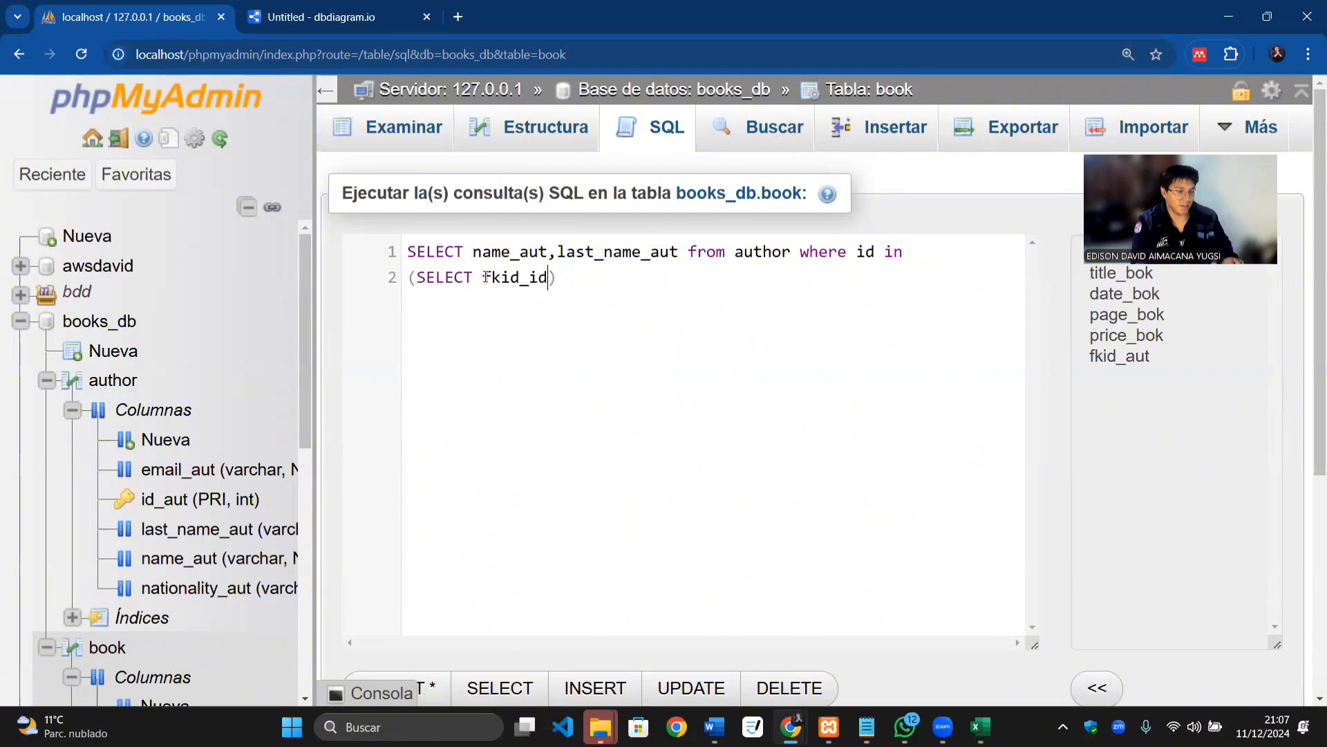
pyautogui.press('BackSpace')
pyautogui.press('BackSpace')
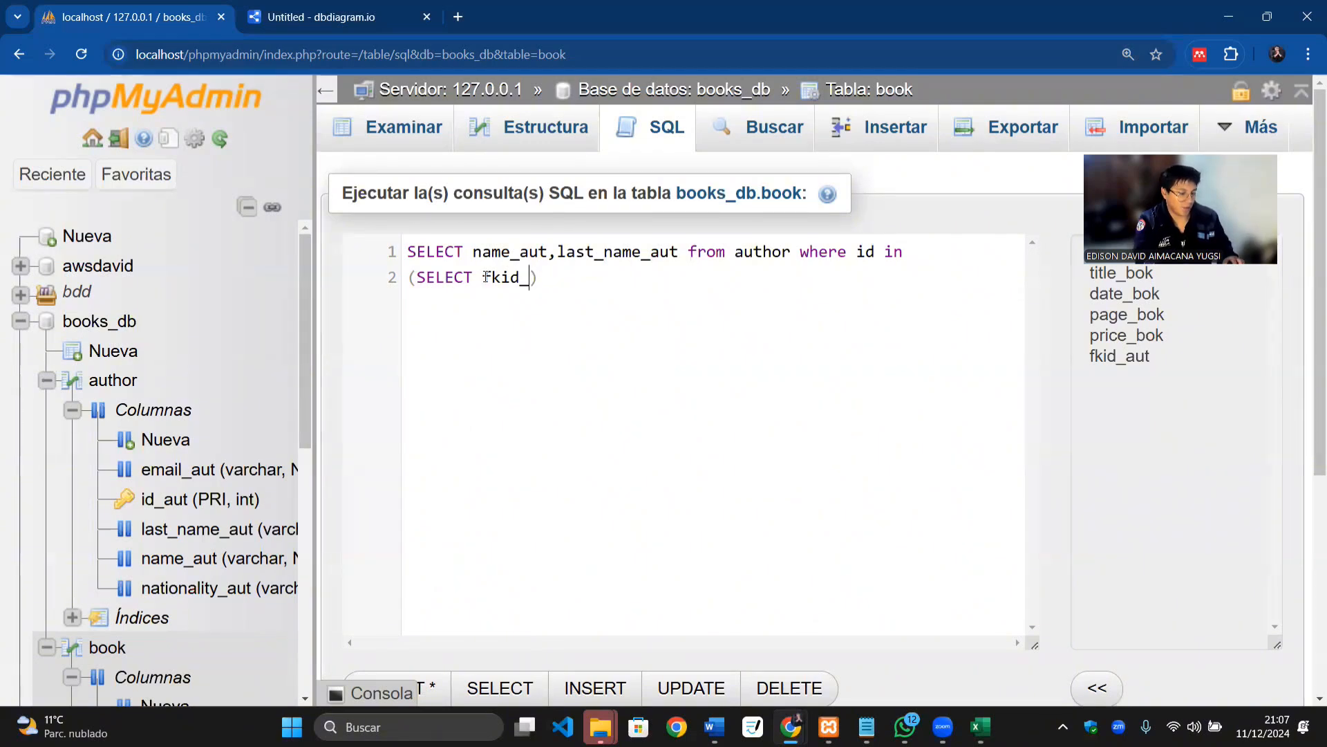
pyautogui.write('bok')
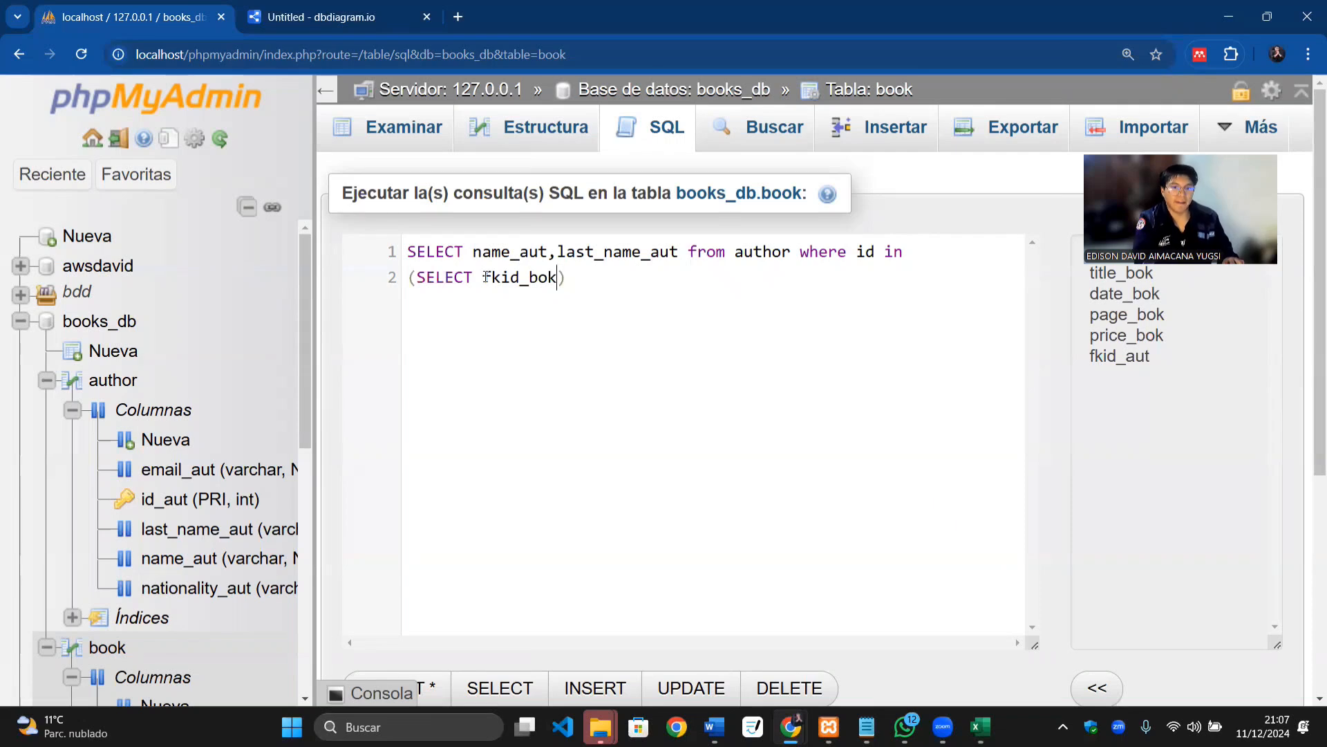
# Step: Add "from book" to the subquery as its source table
pyautogui.write('form')
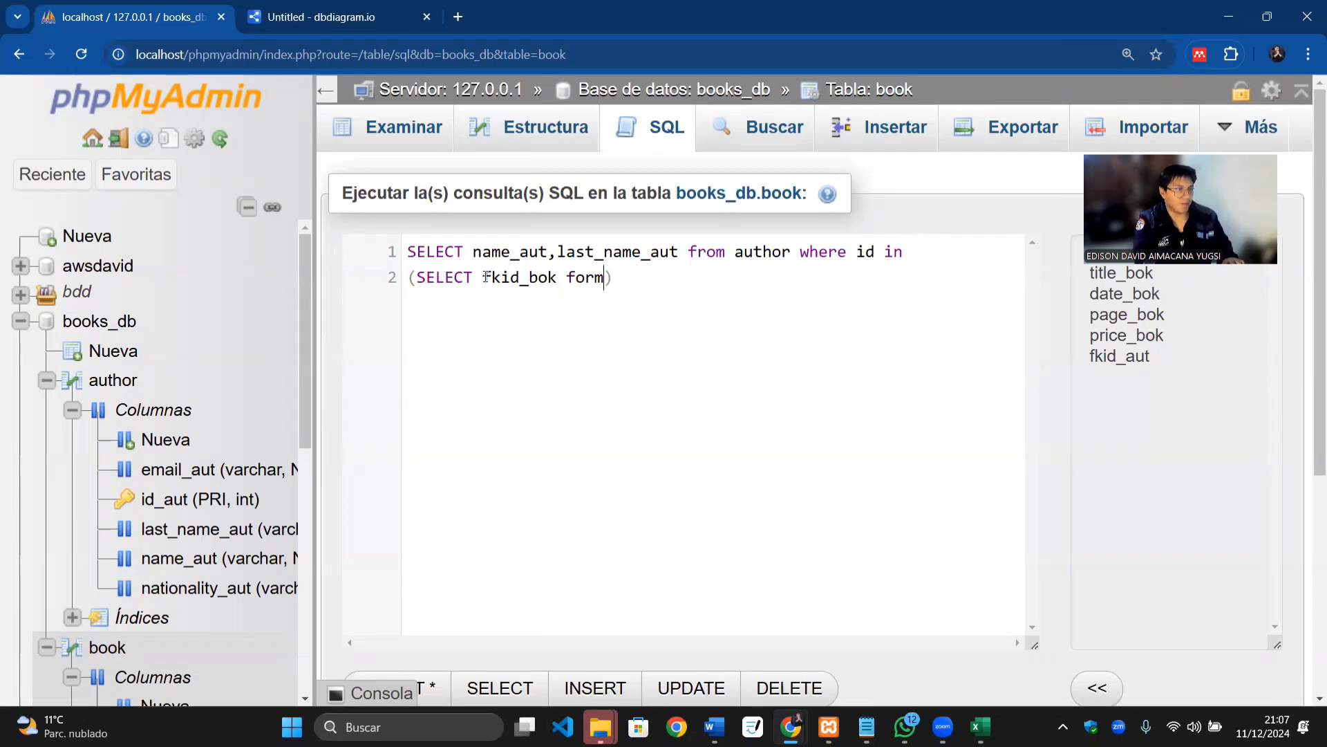
pyautogui.press('BackSpace')
pyautogui.press('BackSpace')
pyautogui.press('BackSpace')
pyautogui.write('rom ')
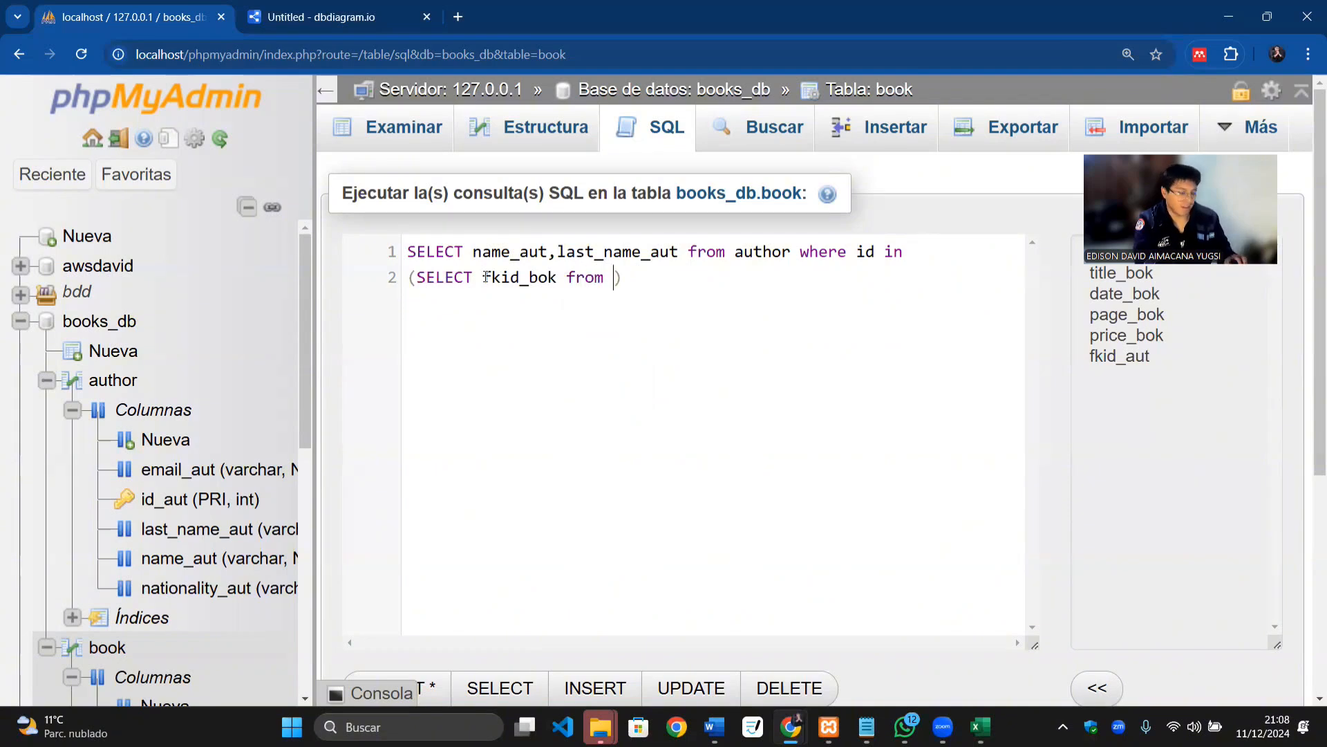
pyautogui.write('book')
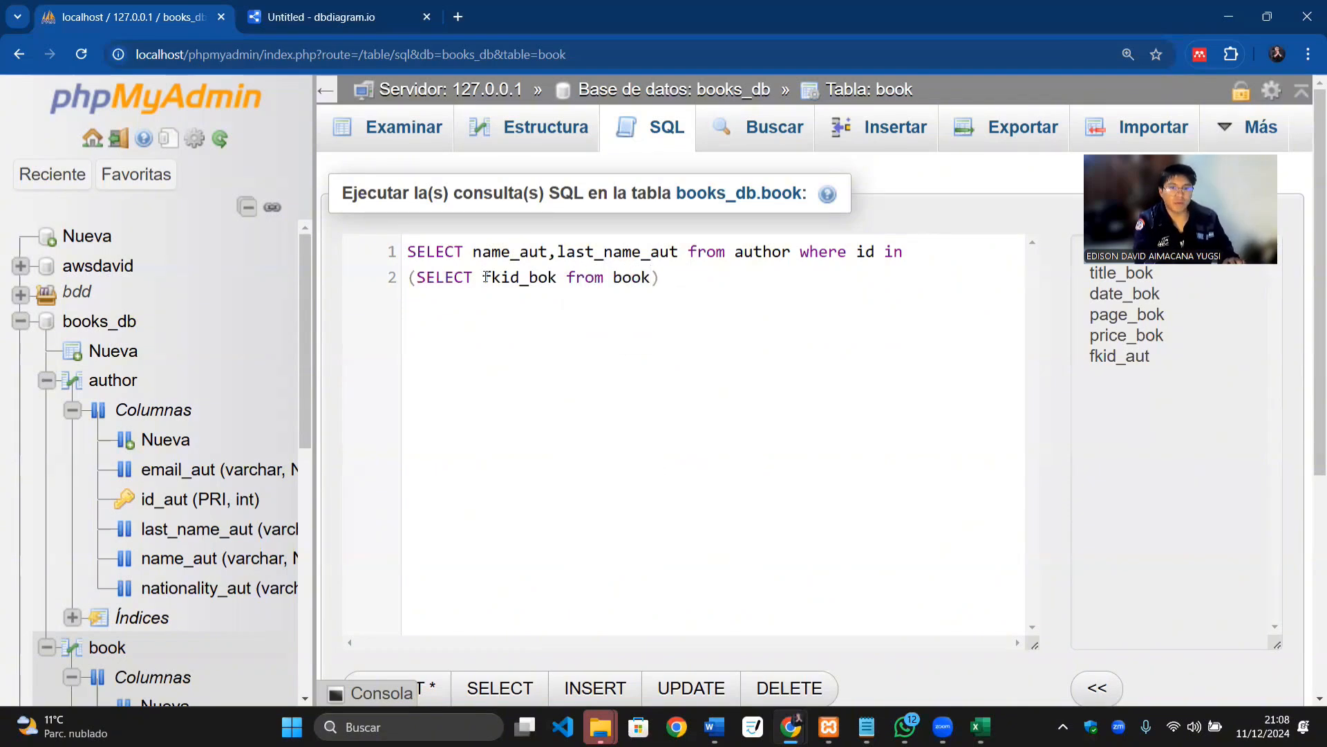
# Step: Add a WHERE condition on date_bok with a greater-than operator to the subquery
pyautogui.write(' we')
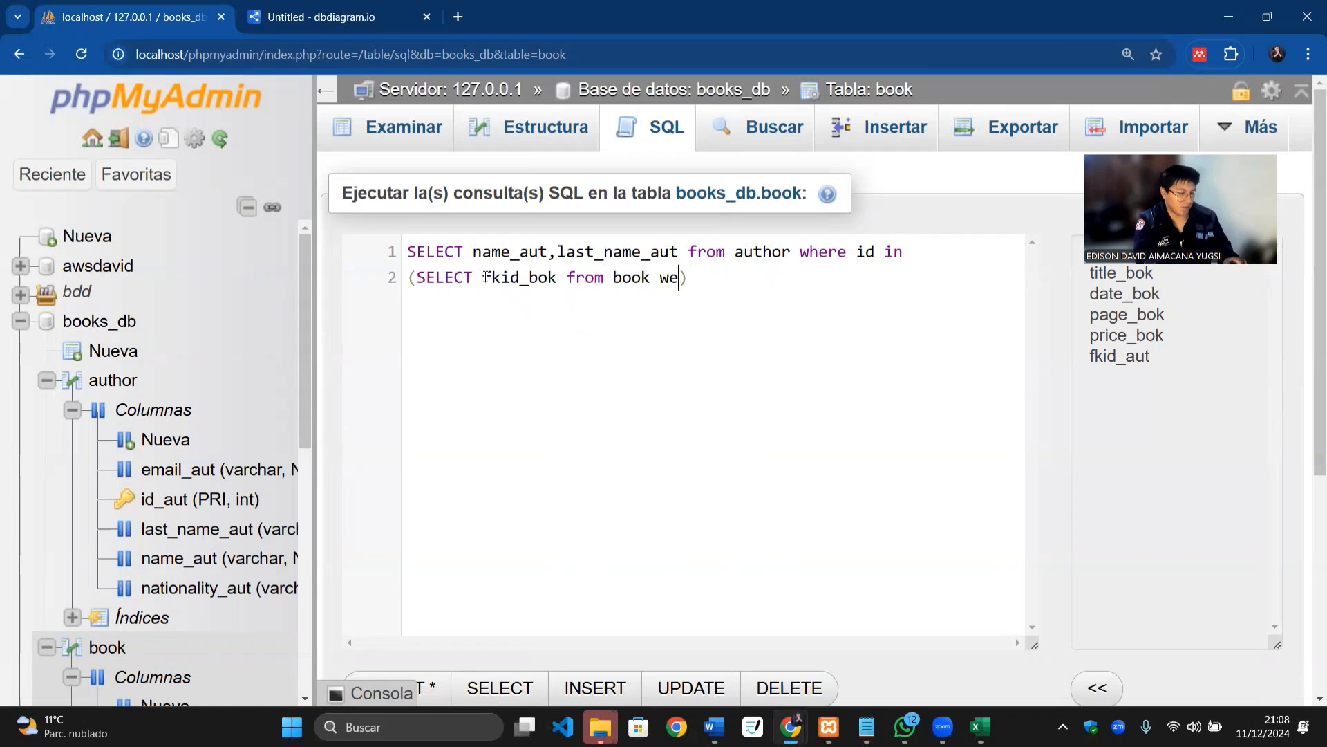
pyautogui.press('BackSpace')
pyautogui.write('here')
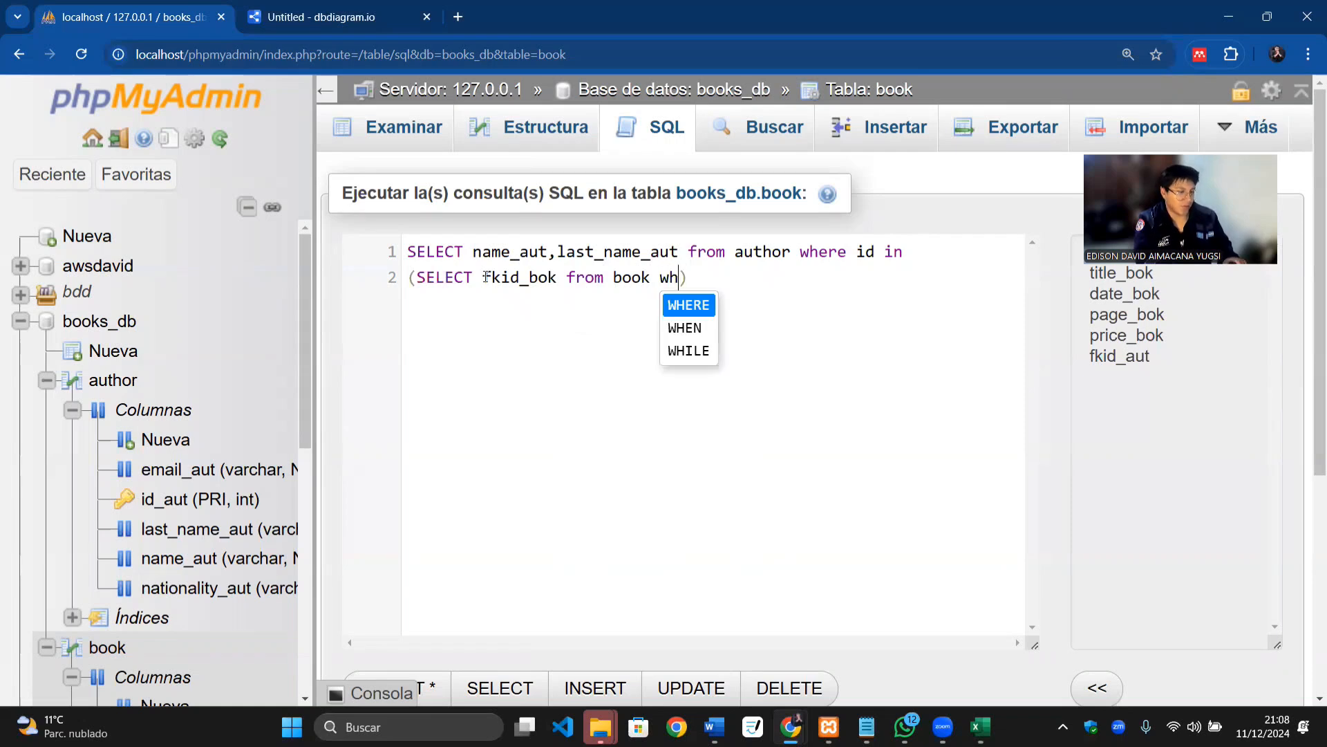
pyautogui.press('Return')
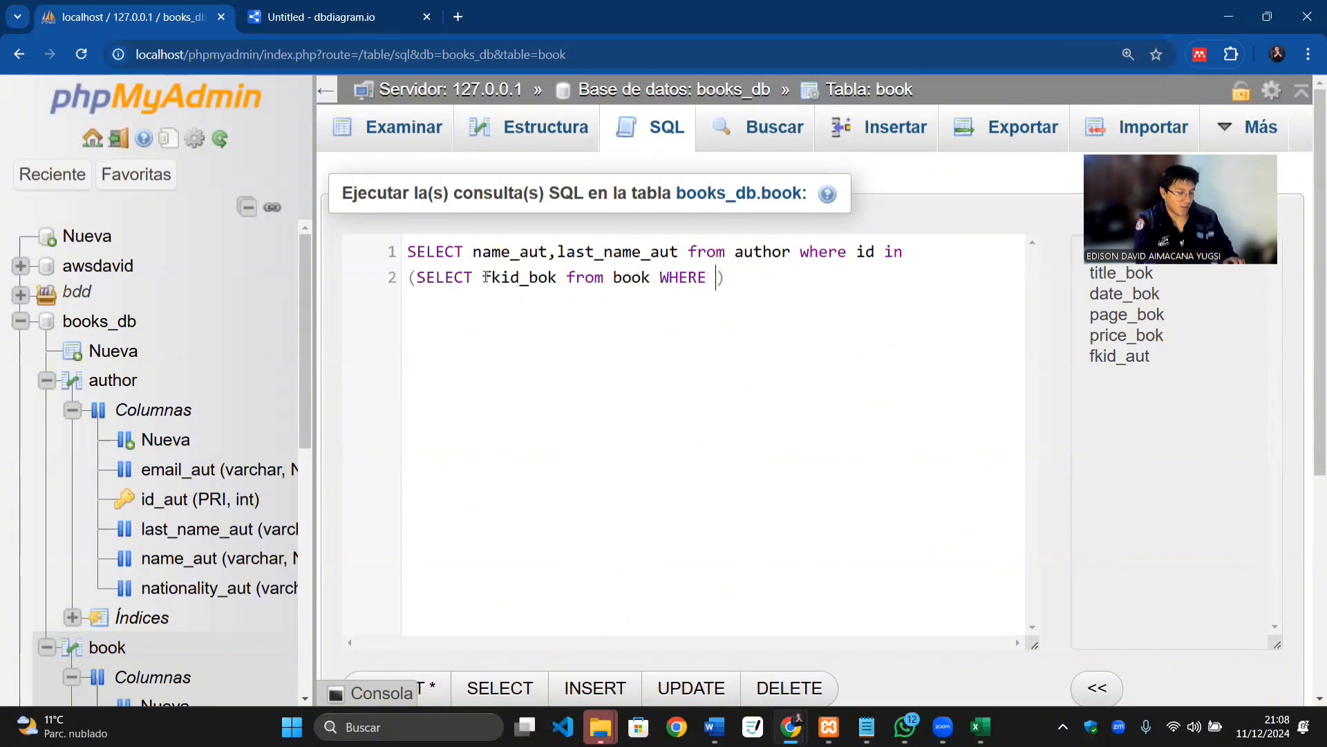
pyautogui.write('dat')
pyautogui.press('Return')
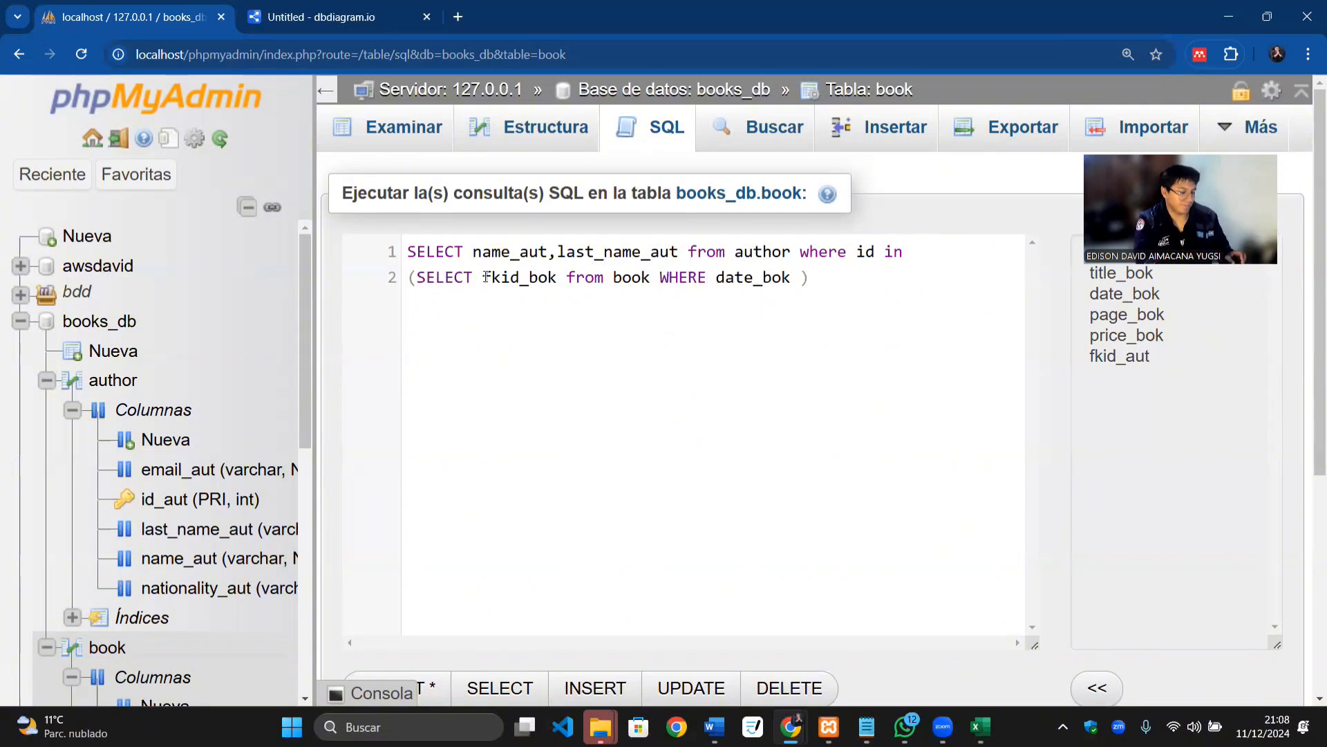
pyautogui.write('>')
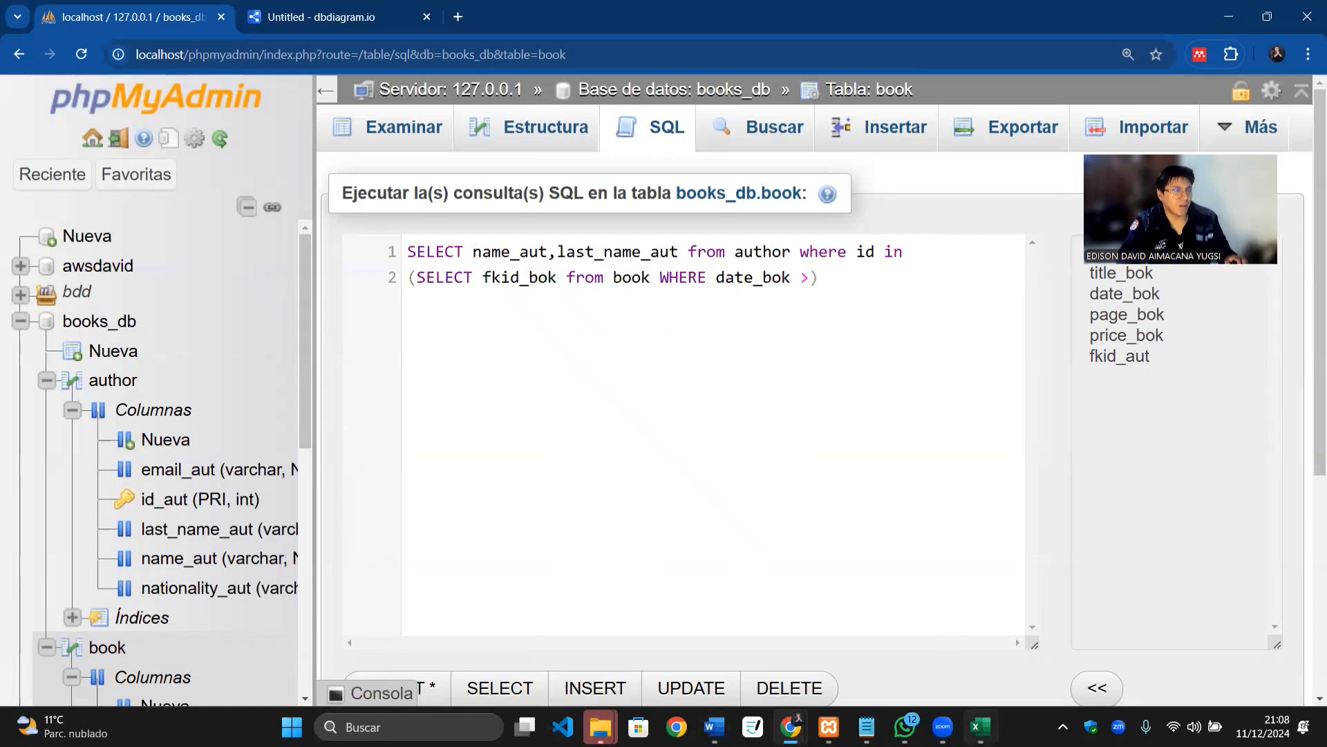
# Step: Switch to the books workbook in Excel and copy the quoted date '2024-11-26' from Columna3 in row 6 of Hoja2
pyautogui.hotkey('alt', 'Tab')
pyautogui.scroll(-10, 456, 375)
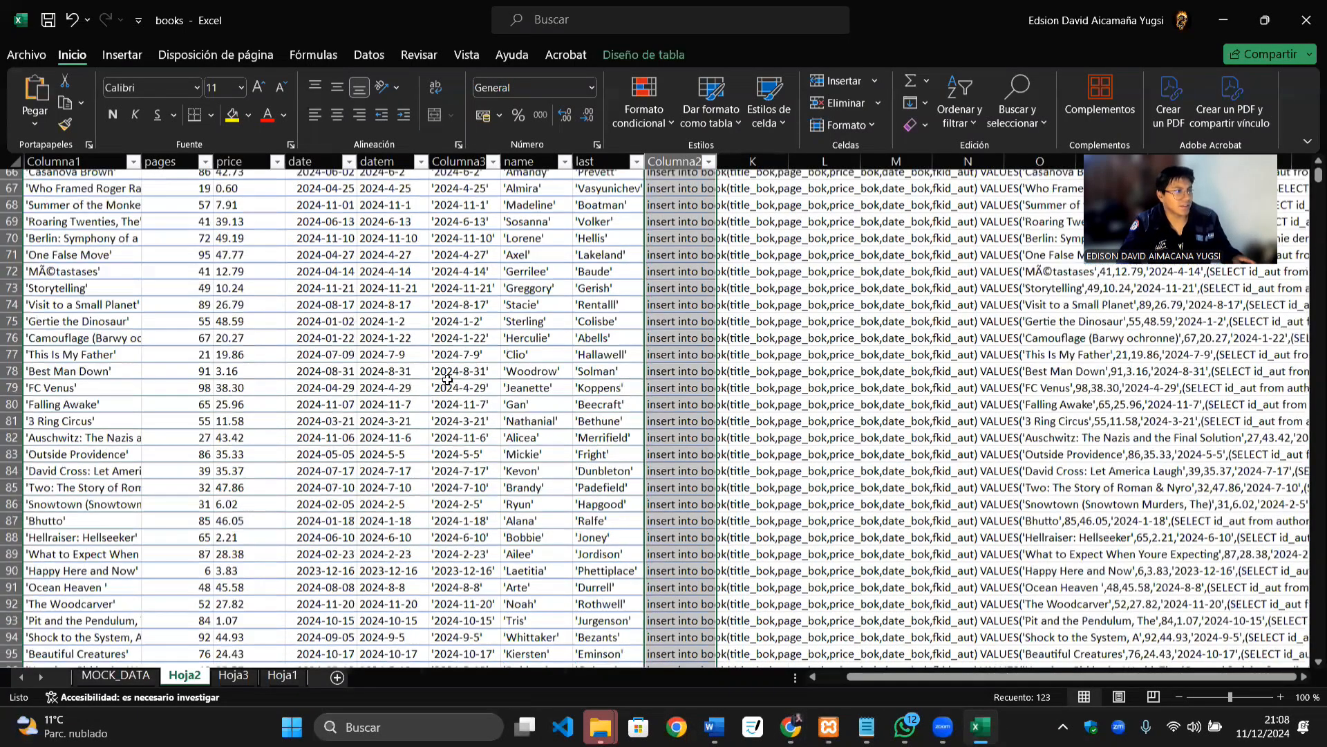
pyautogui.scroll(20, 402, 261)
pyautogui.click(401, 261)
pyautogui.doubleClick(420, 261)
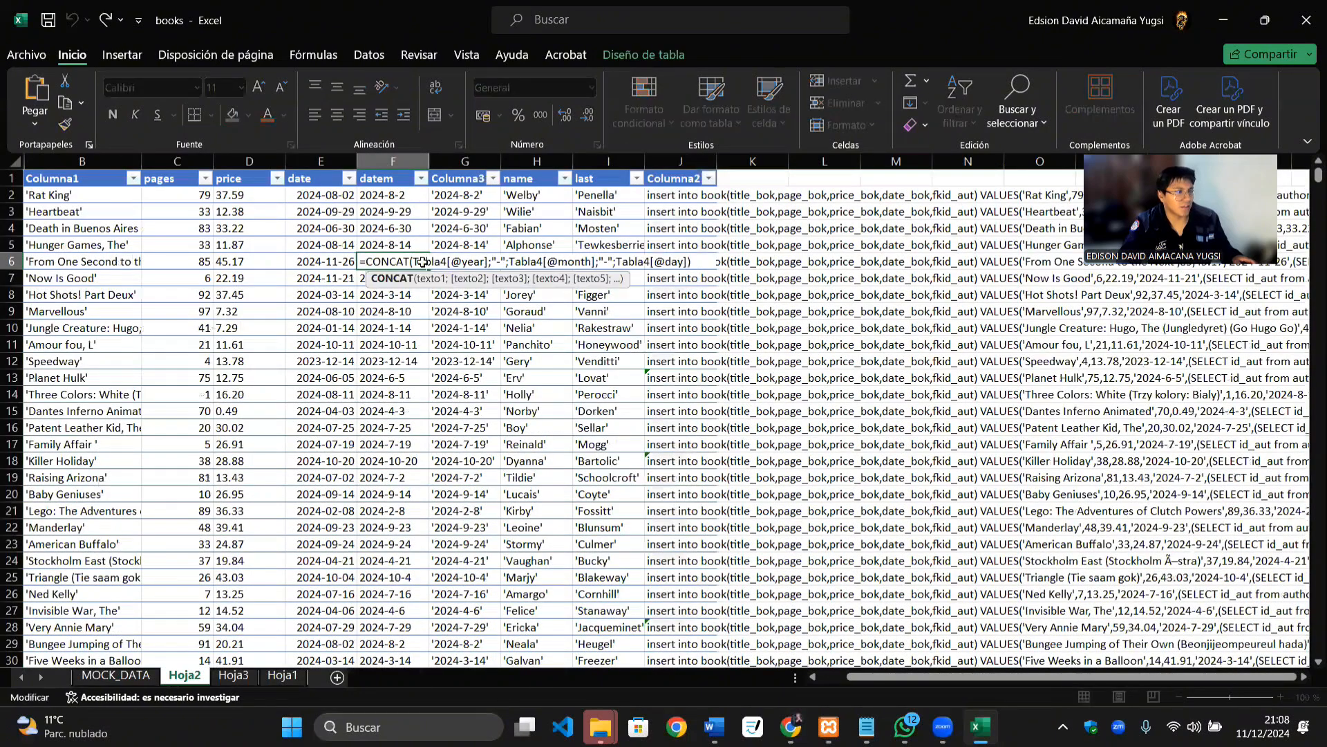
pyautogui.press('Escape')
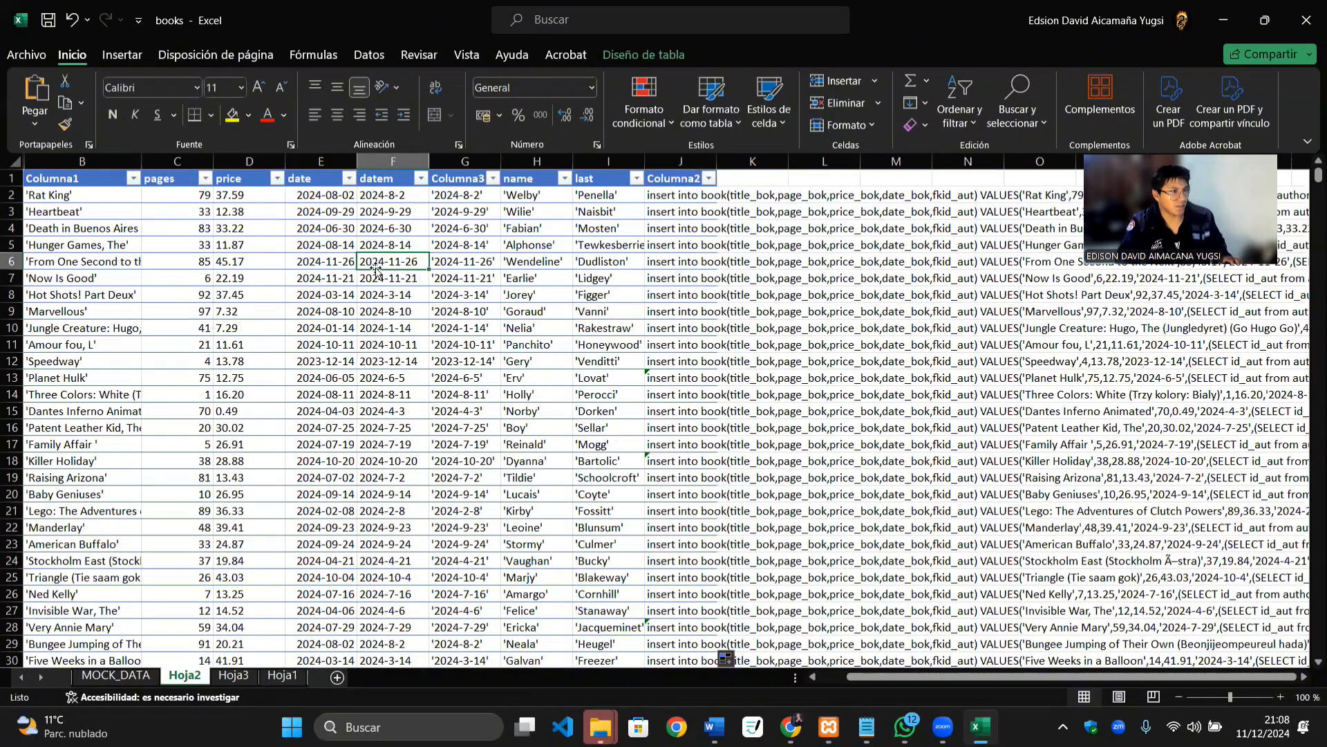
pyautogui.click(473, 264)
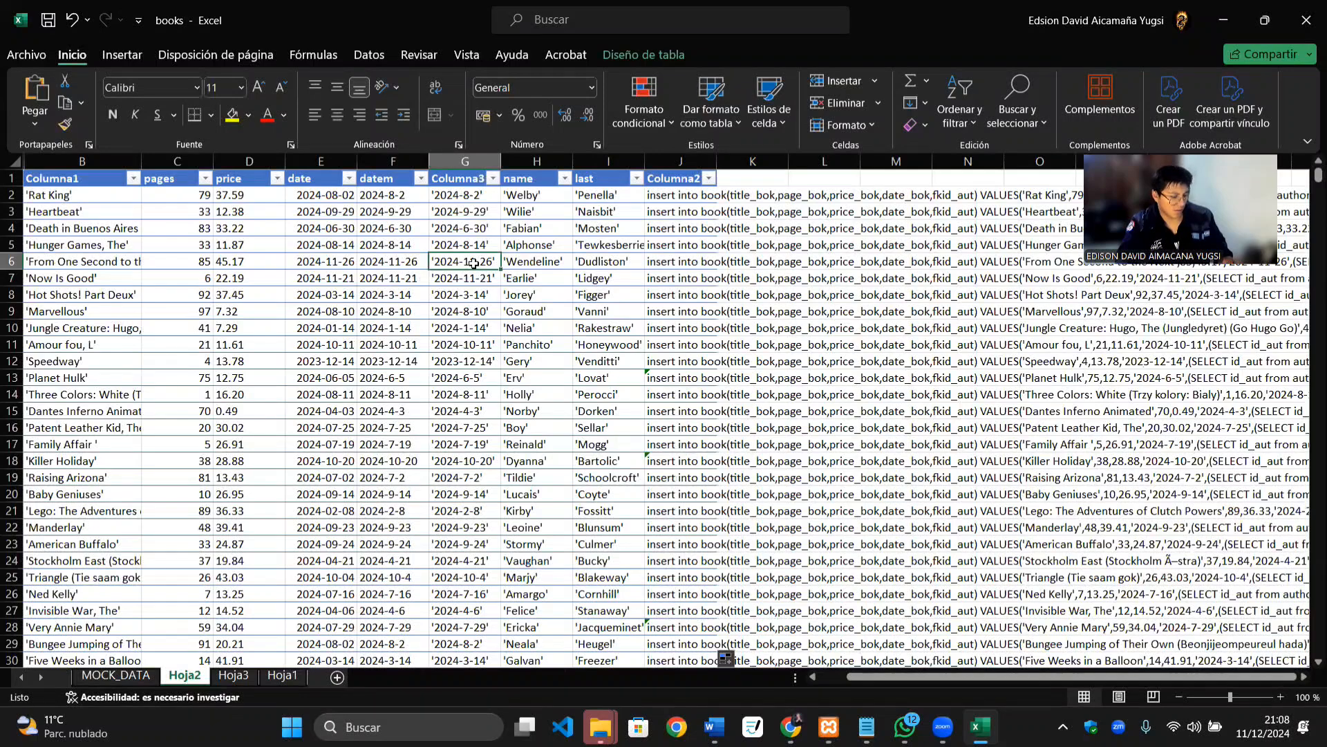
pyautogui.hotkey('ctrl', 'c')
pyautogui.hotkey('alt', 'Tab')
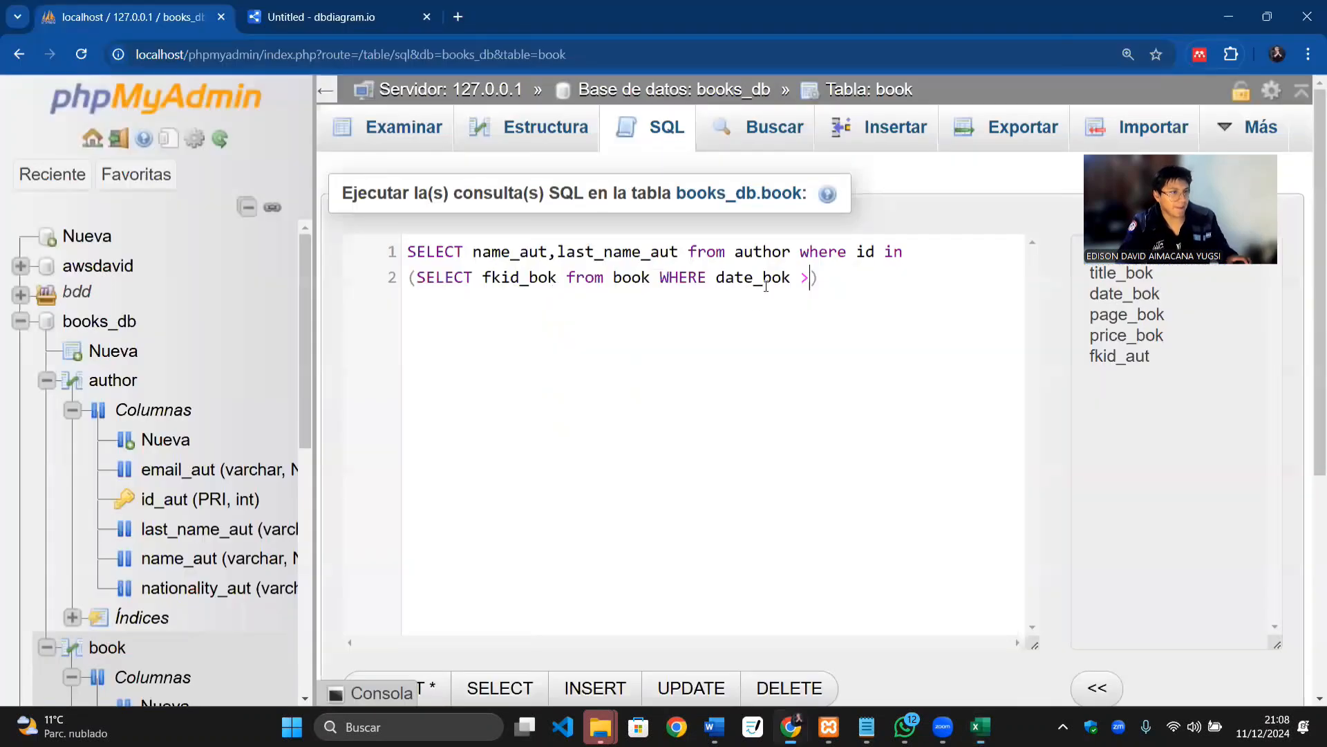
# Step: Paste '2024-11-26' as the date_bok comparison value and end the query with a semicolon after the closing parenthesis
pyautogui.click(814, 277)
pyautogui.hotkey('ctrl', 'v')
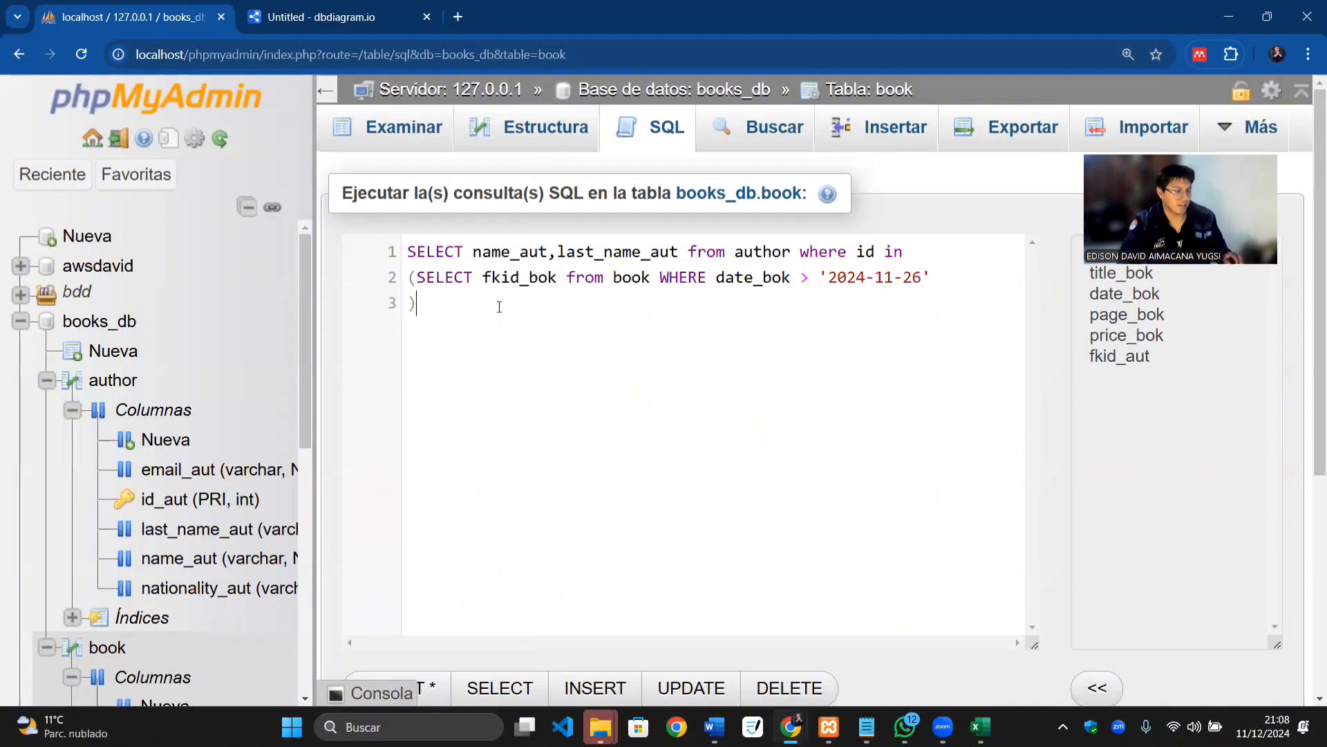
pyautogui.write(';')
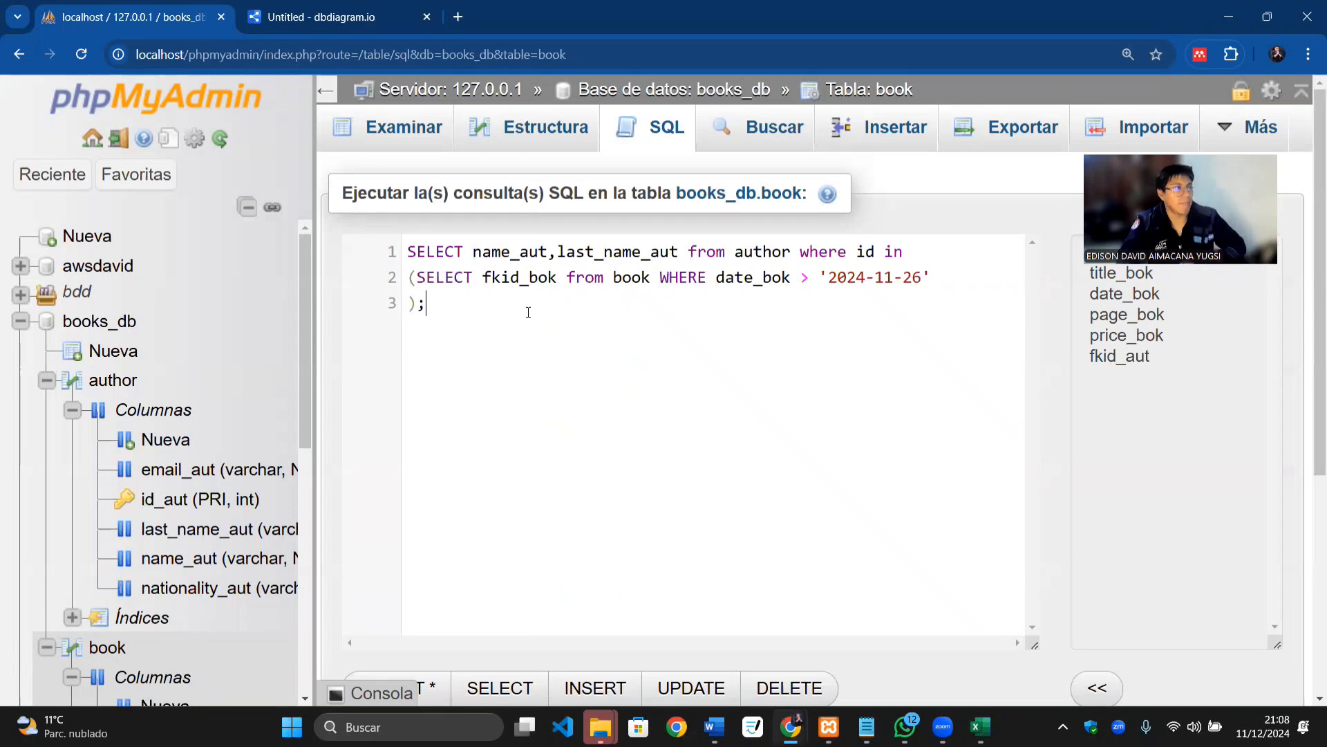
# Step: Run the finished author query with its book subquery and examine the server's response
pyautogui.moveTo(527, 311); pyautogui.dragTo(407, 251)
pyautogui.scroll(-5, 552, 389)
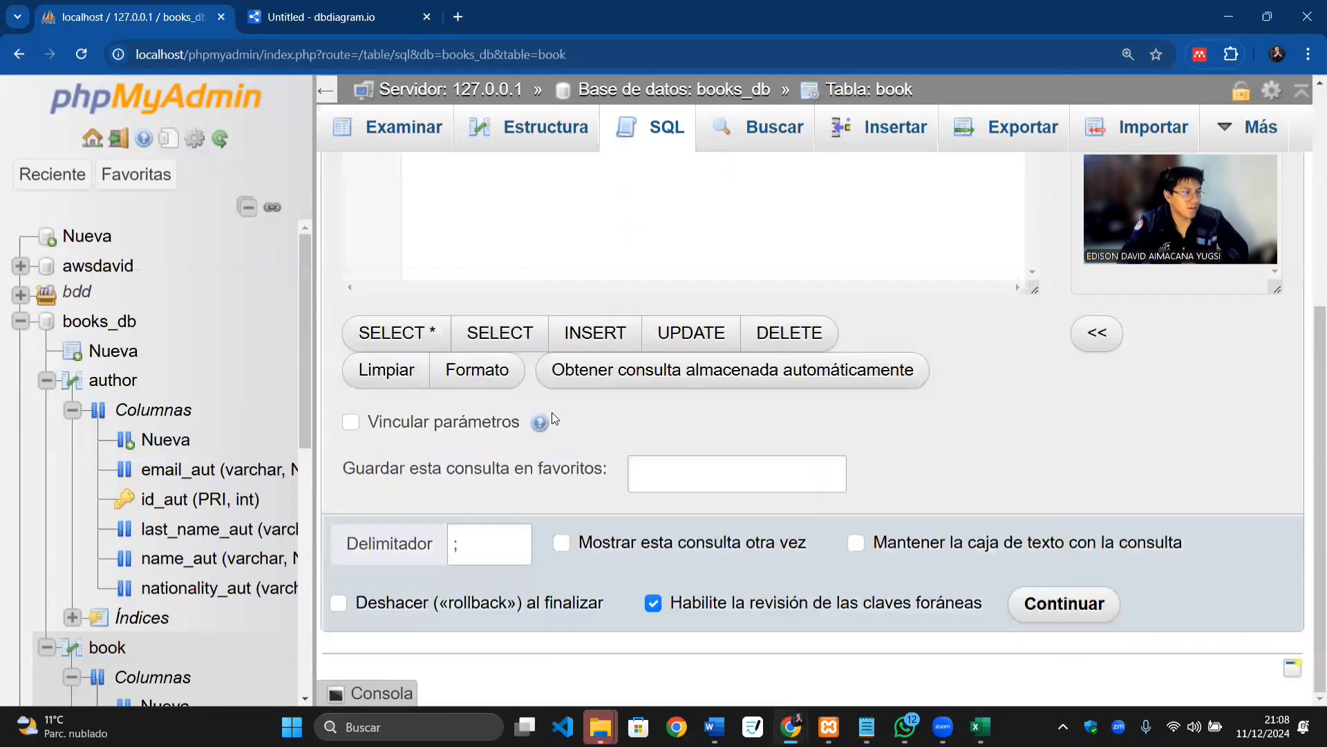
pyautogui.click(1096, 612)
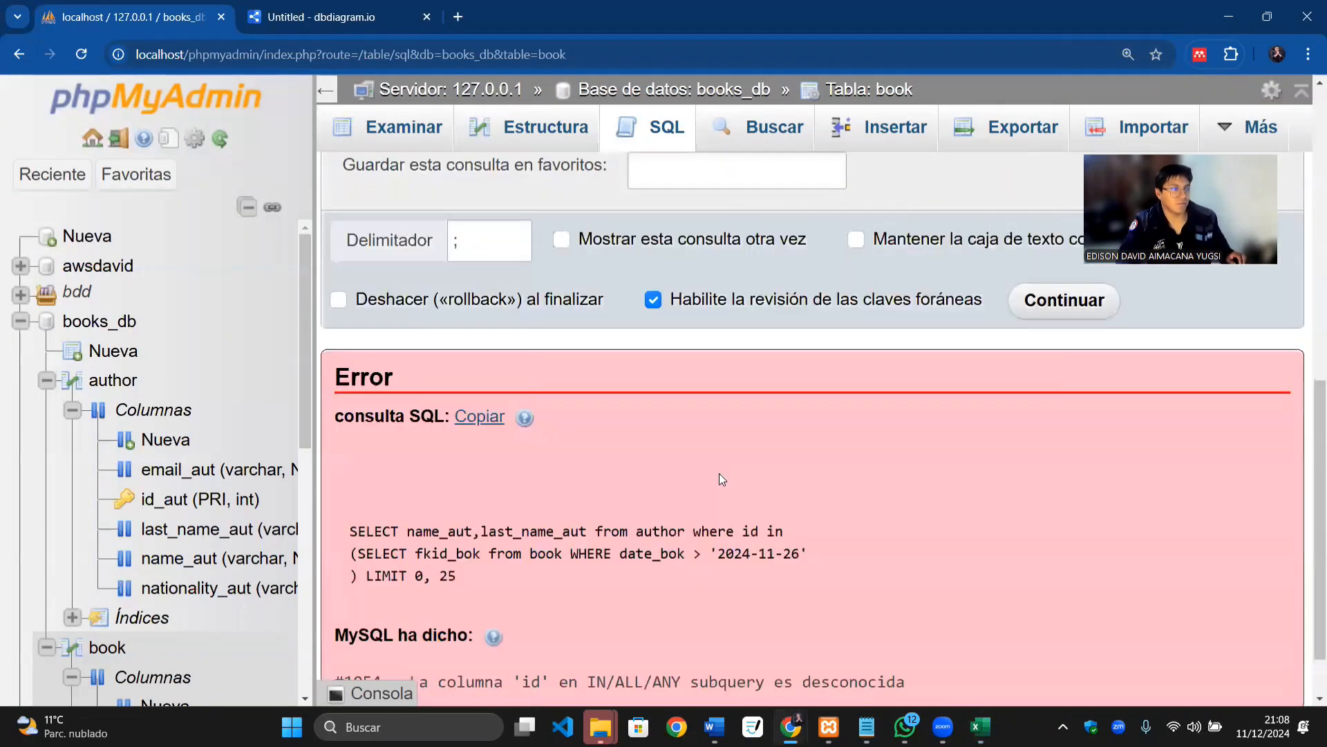
pyautogui.scroll(-1, 749, 496)
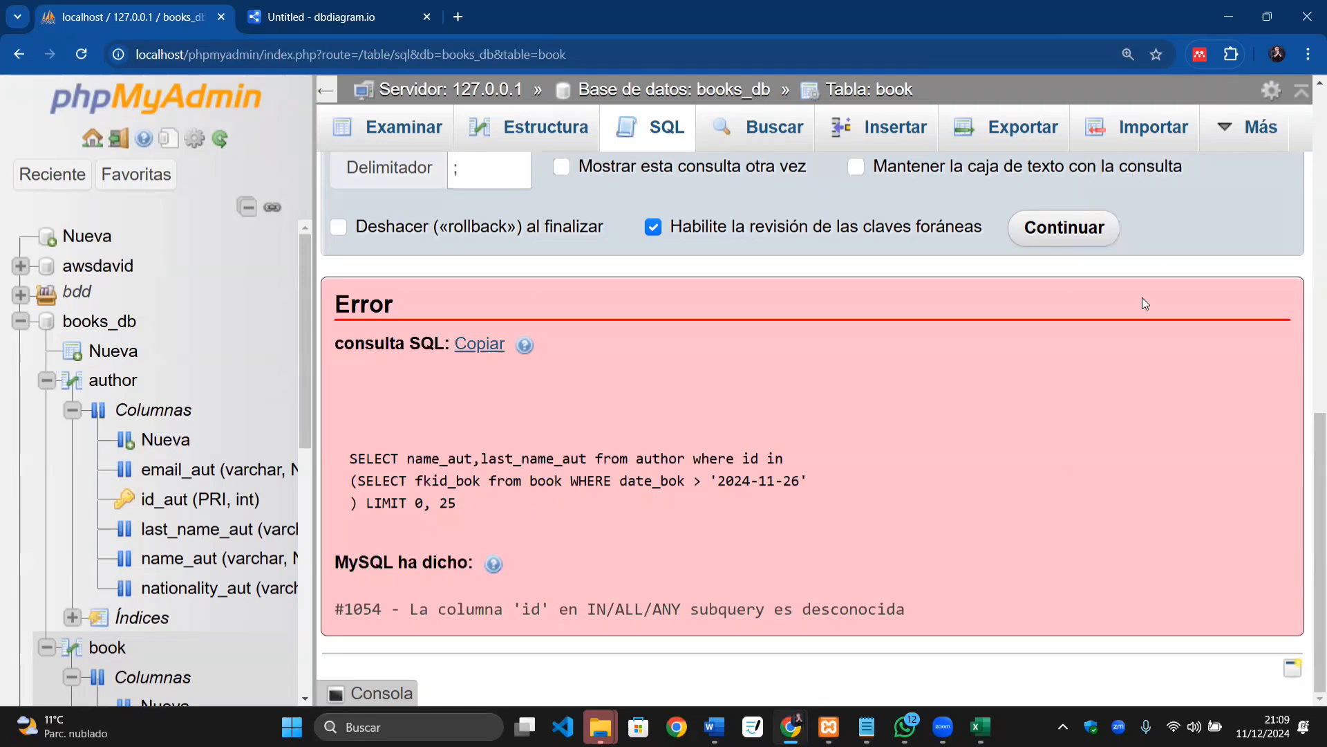
pyautogui.click(942, 727)
pyautogui.click(1035, 628)
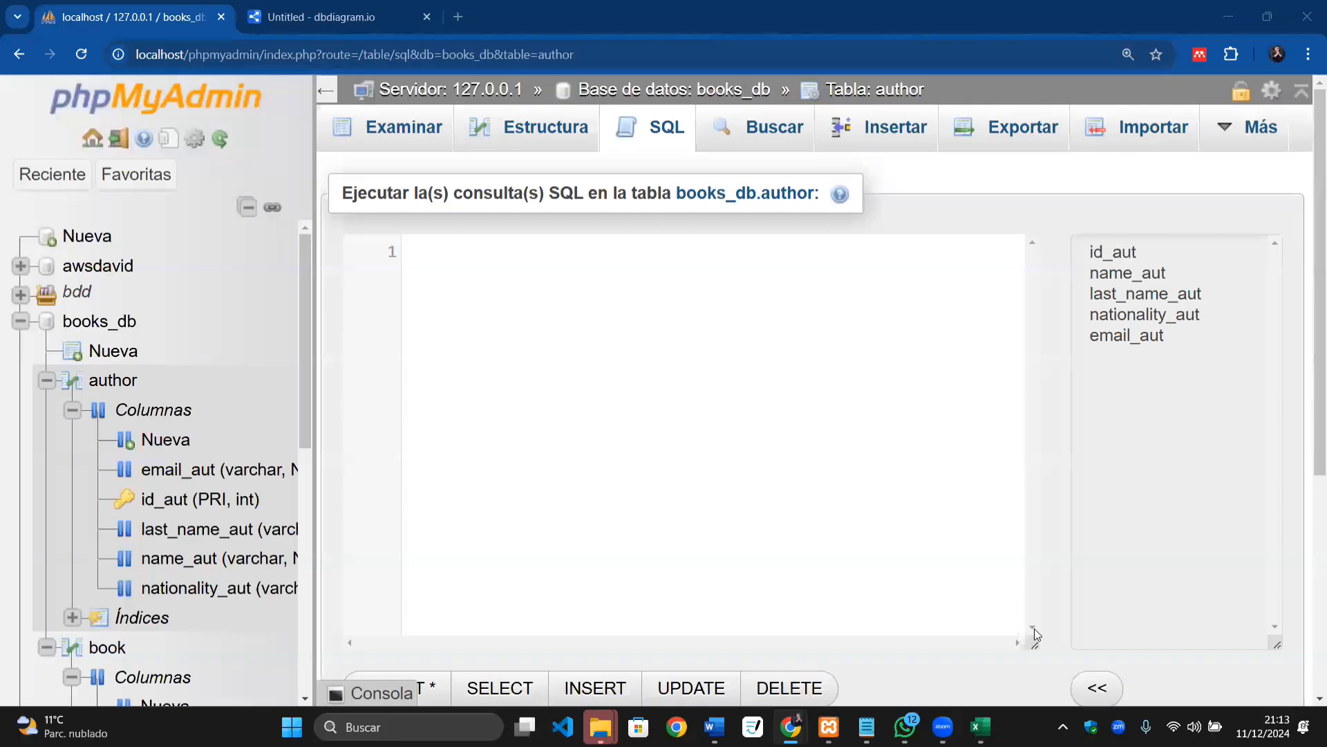
# Step: Paste the author query whose subquery selects fkid_aut from book where date_bok > '2023-12-25' into the empty SQL editor
pyautogui.click(767, 331)
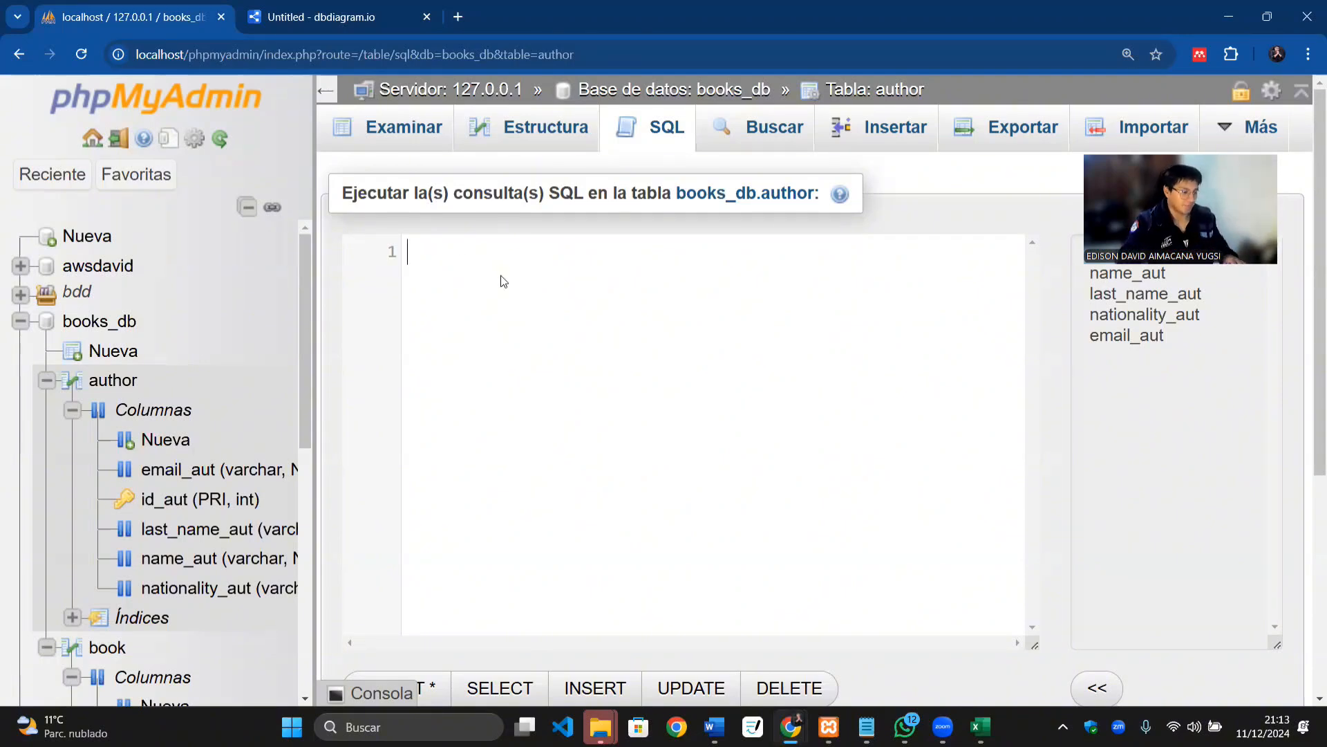
pyautogui.hotkey('ctrl', 'v')
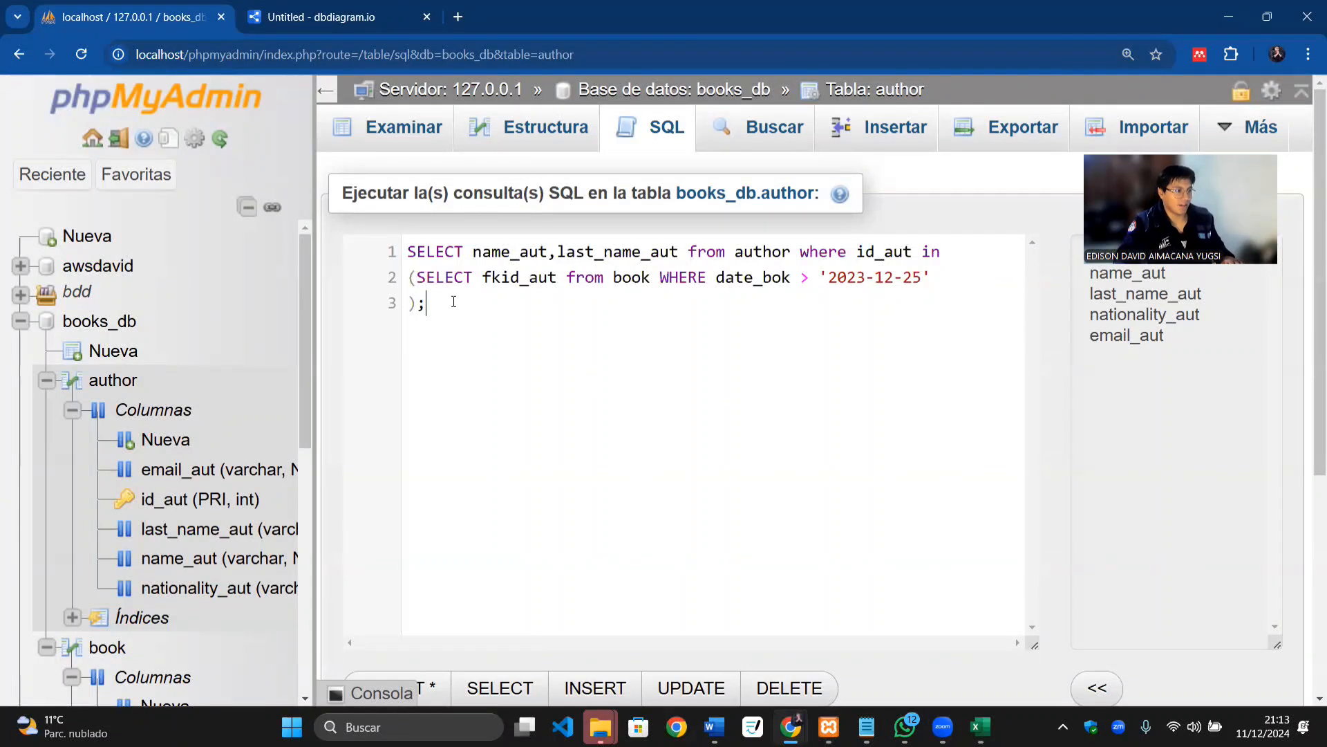
pyautogui.press('Return')
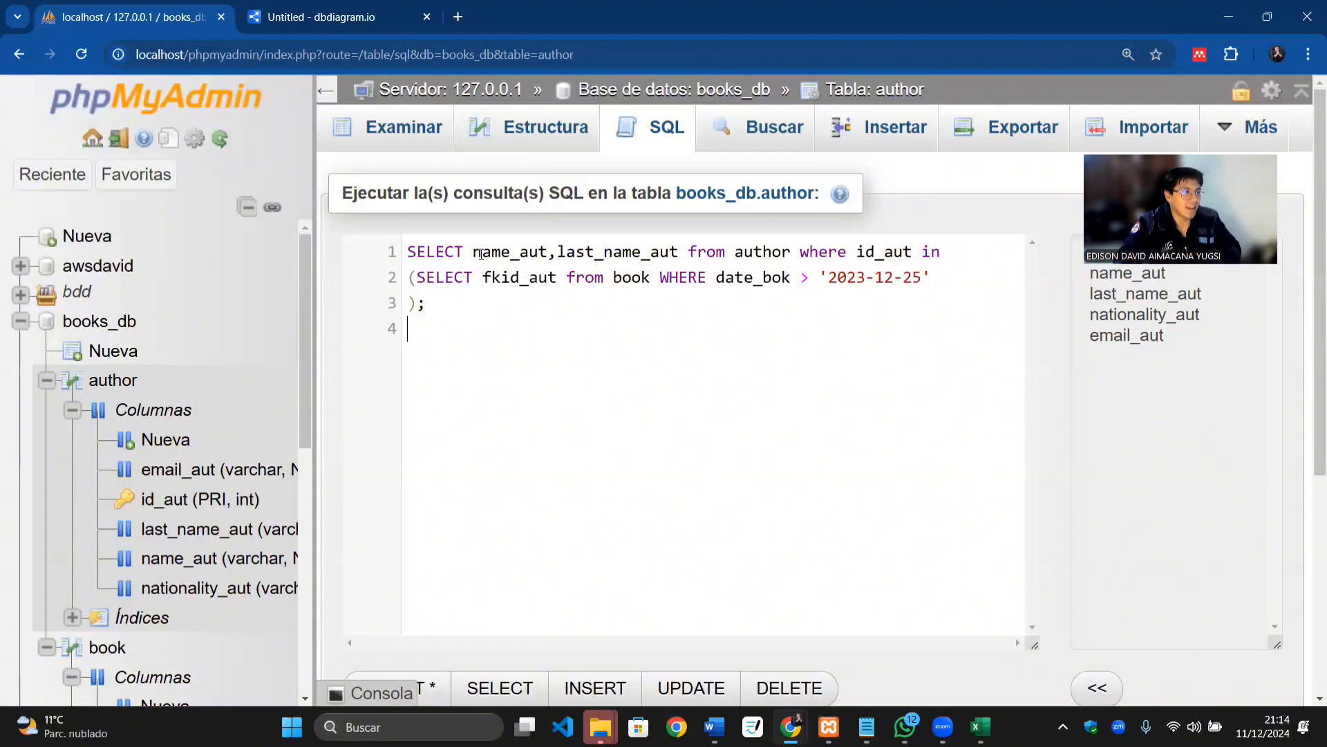
# Step: Examine the outer query's selected columns, author table and id_aut condition, and compare id_aut with the columns in the database tree
pyautogui.moveTo(481, 252); pyautogui.dragTo(641, 252)
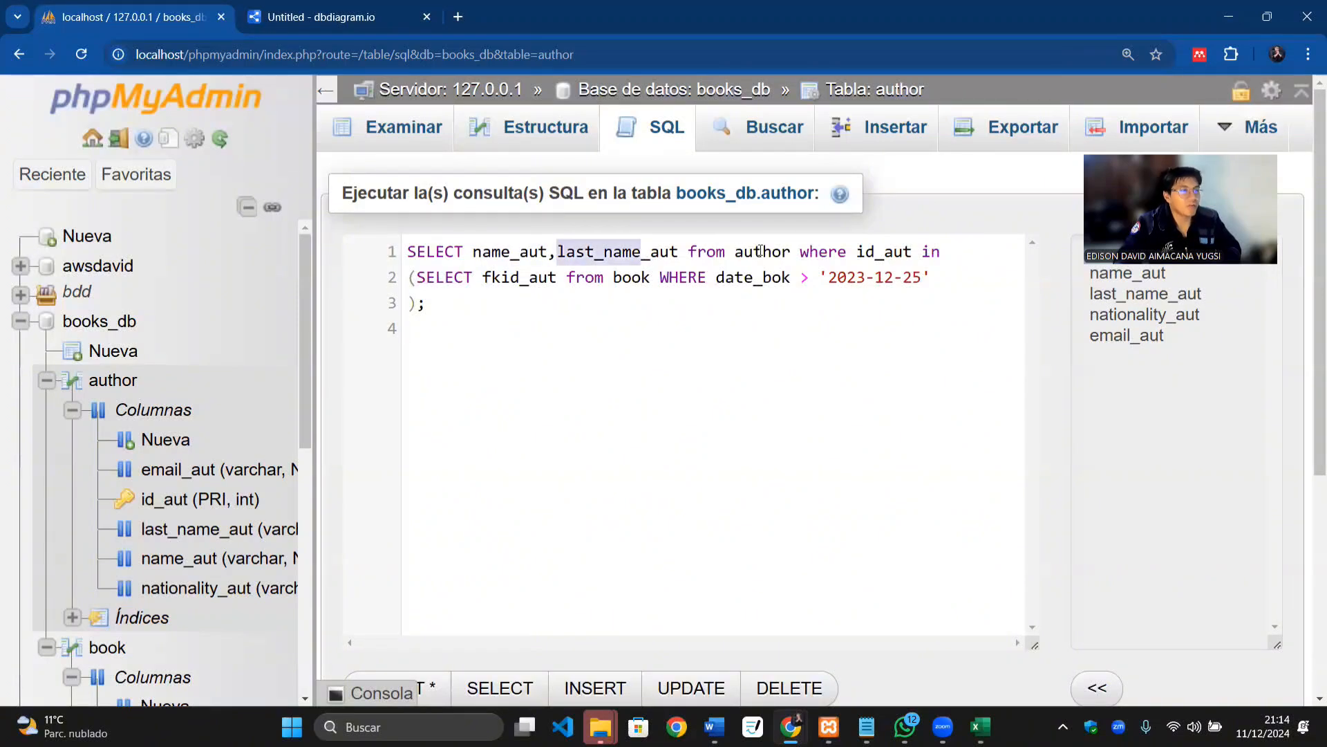
pyautogui.doubleClick(795, 251)
pyautogui.moveTo(795, 251); pyautogui.dragTo(747, 255)
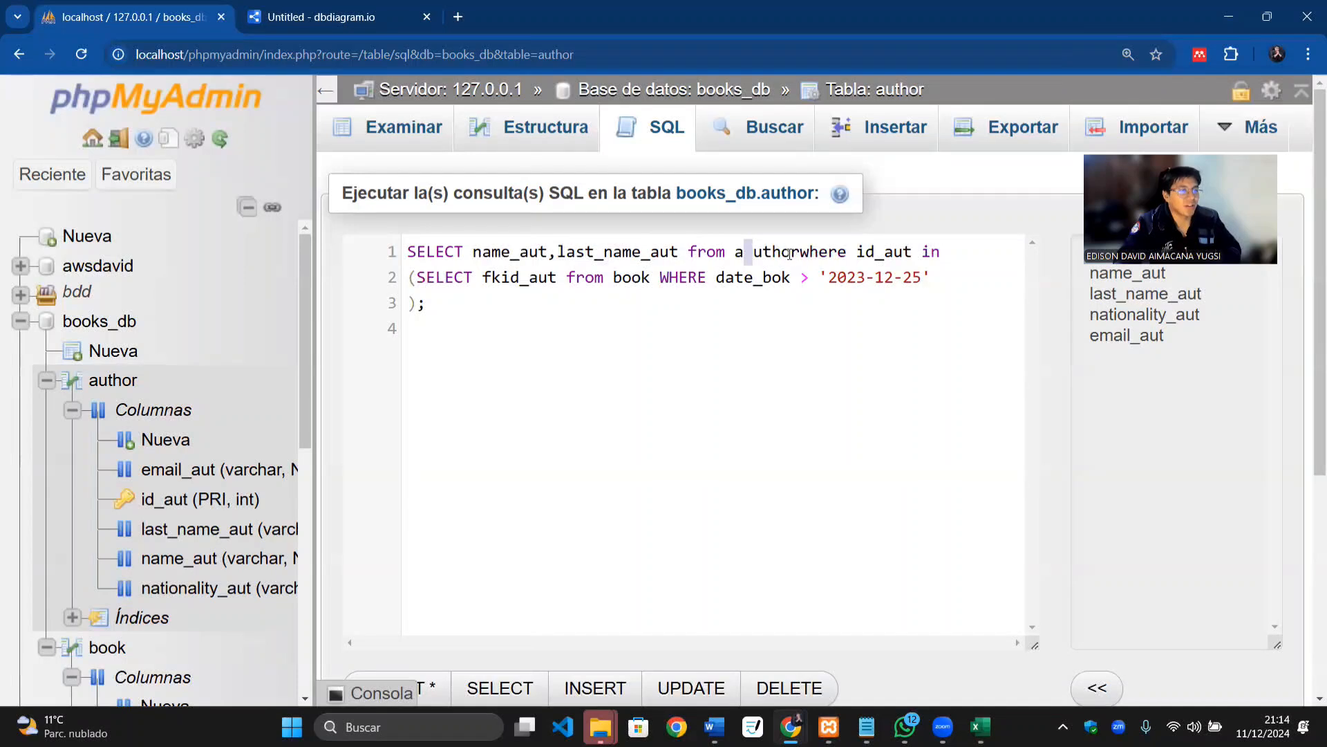
pyautogui.hotkey('ctrl', 'z')
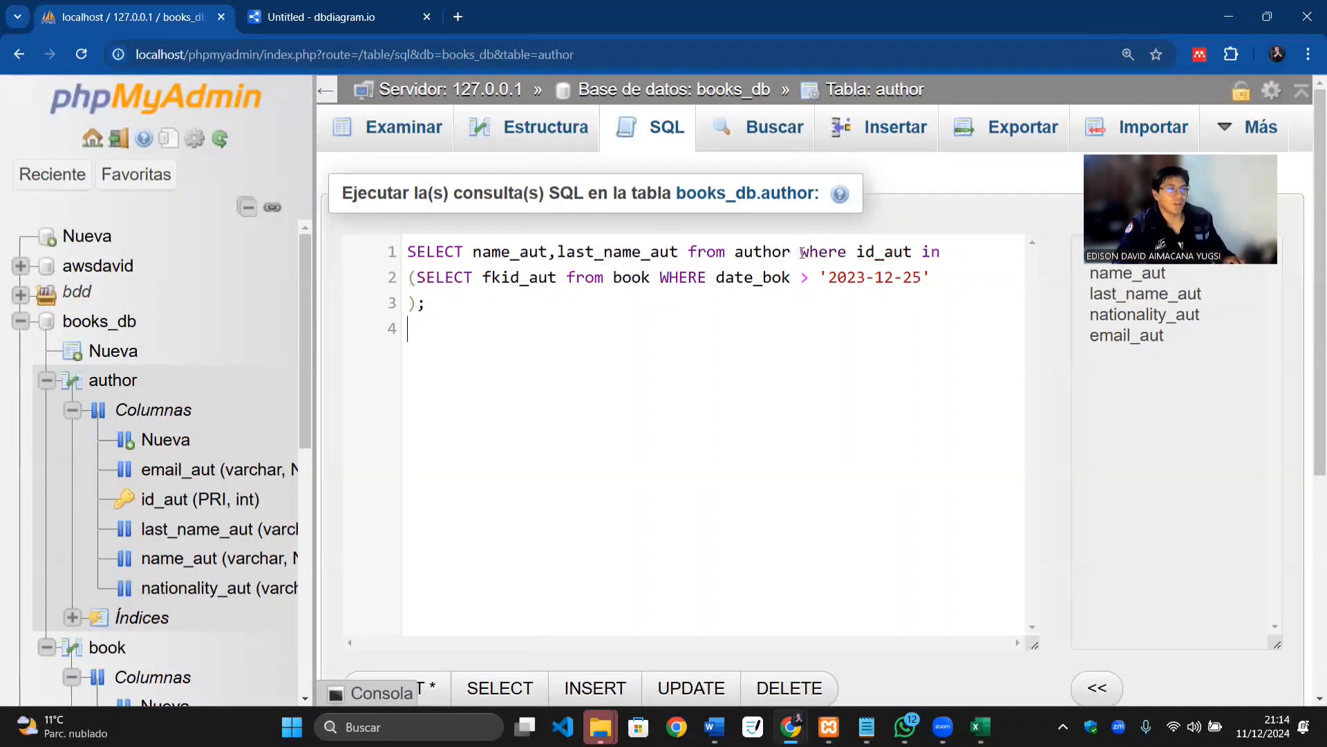
pyautogui.moveTo(801, 249); pyautogui.dragTo(847, 252)
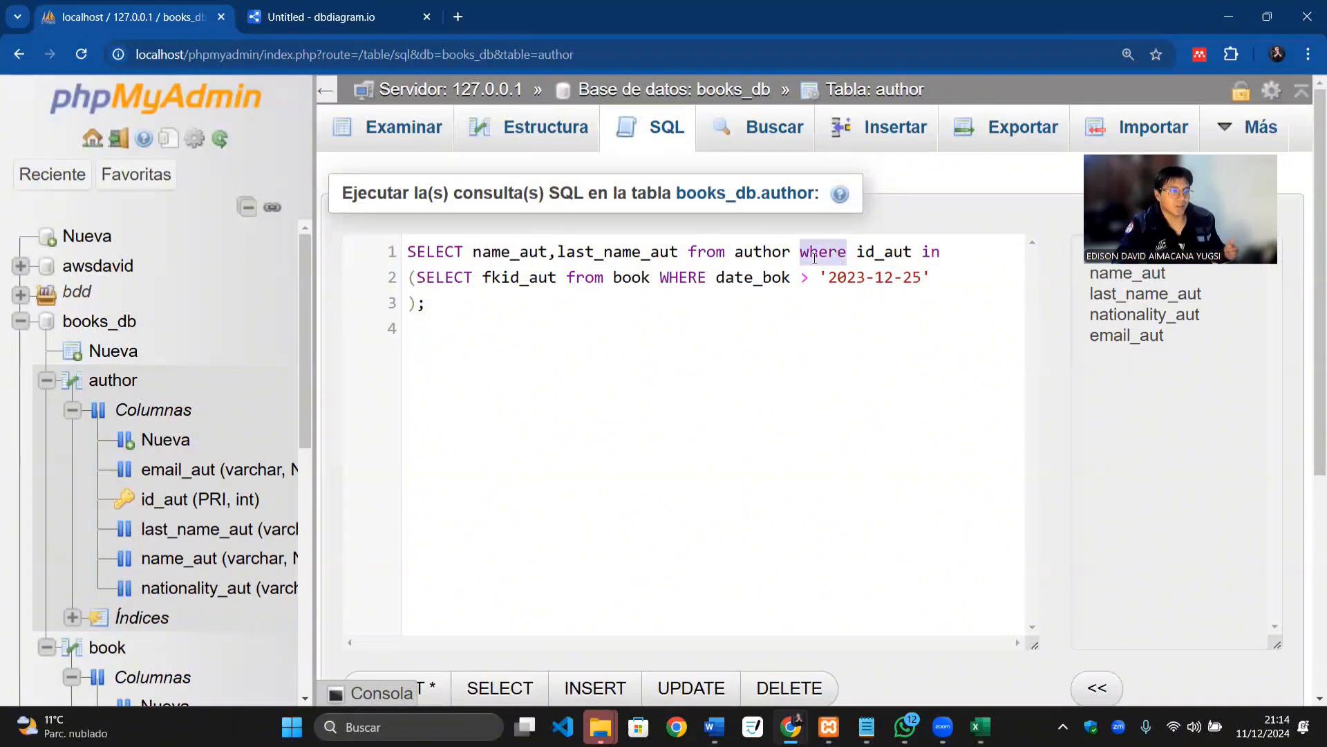
pyautogui.click(857, 252)
pyautogui.moveTo(857, 252); pyautogui.dragTo(911, 247)
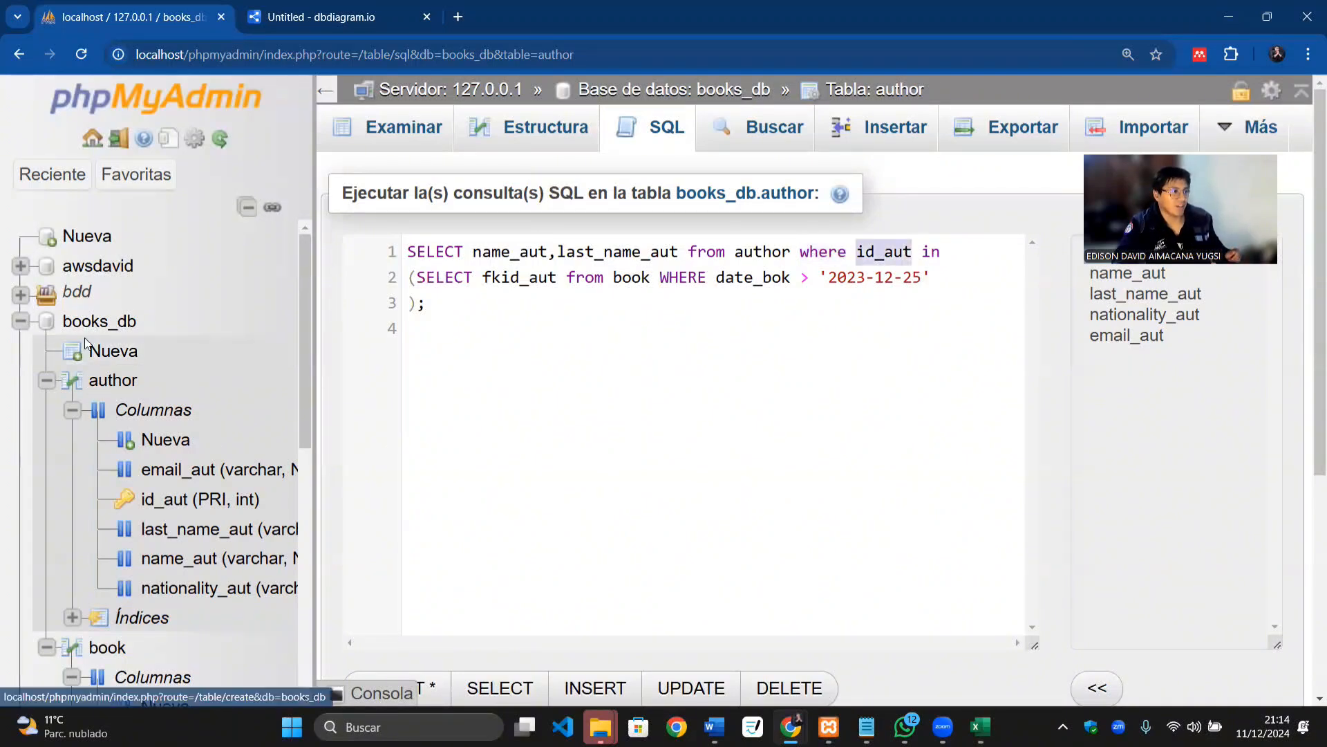
pyautogui.scroll(-2, 141, 360)
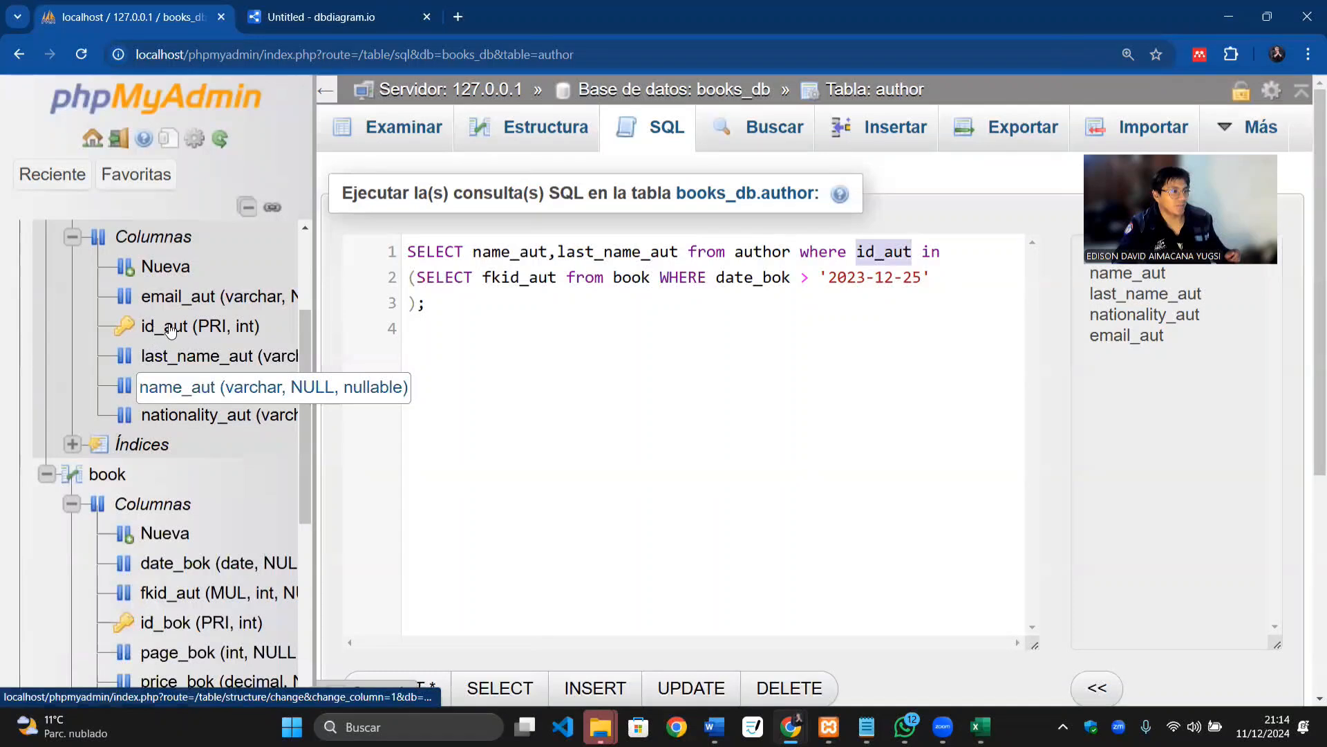
pyautogui.scroll(1, 164, 320)
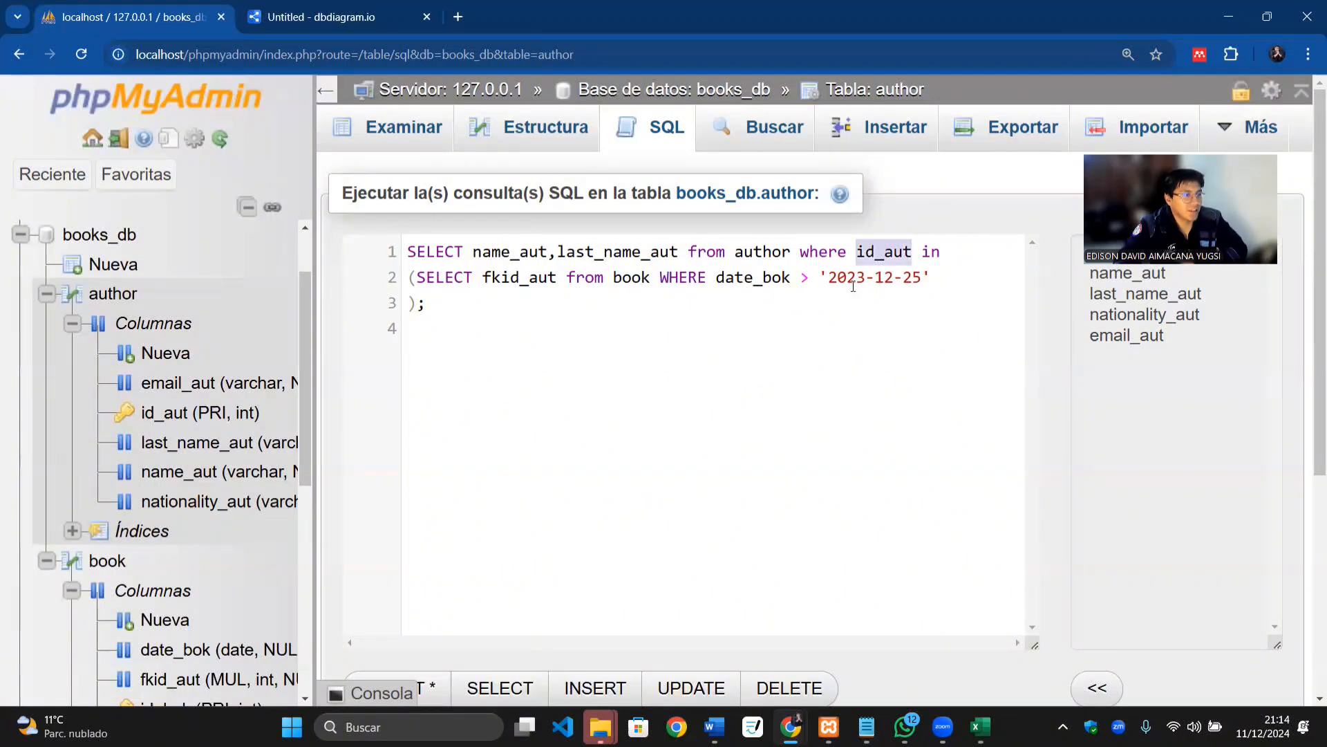
# Step: Examine the subquery's date_bok comparison value and the extent of the complete statement
pyautogui.click(891, 277)
pyautogui.hotkey('shift', 'Left')
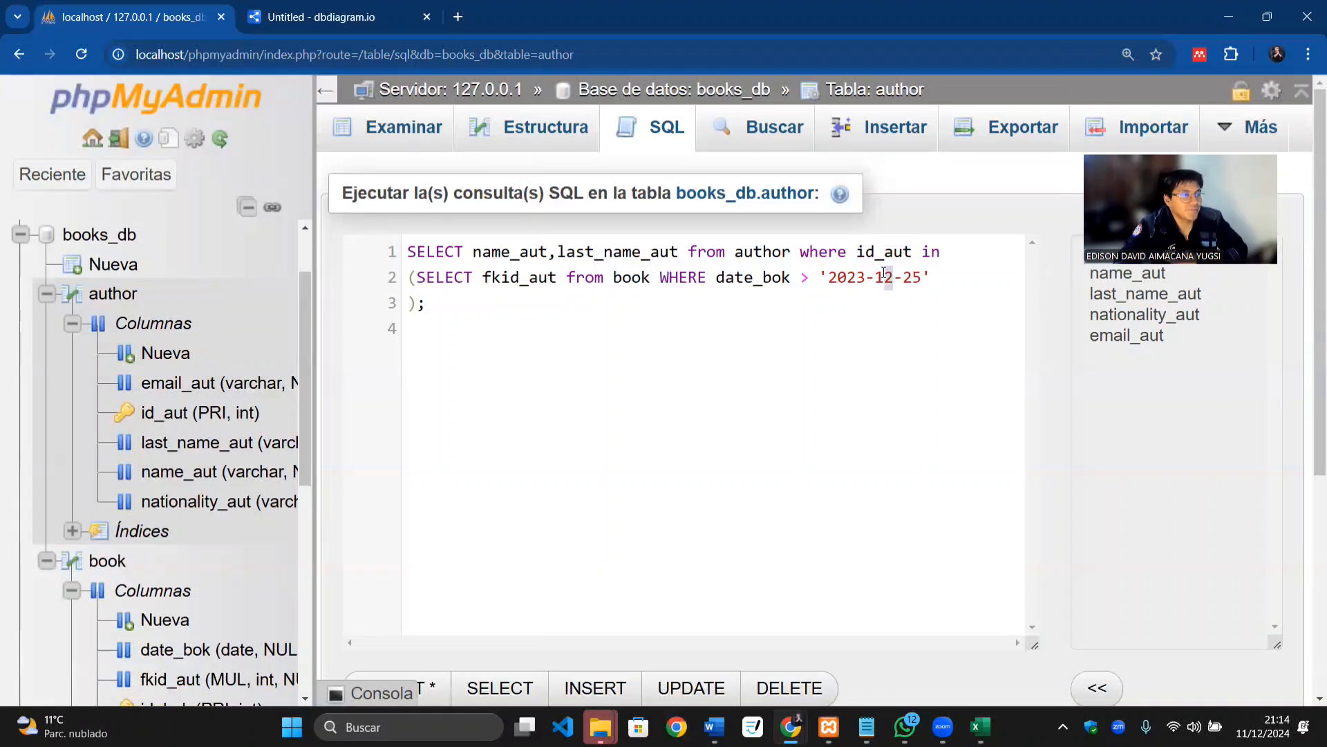
pyautogui.doubleClick(908, 276)
pyautogui.moveTo(908, 277); pyautogui.dragTo(833, 276)
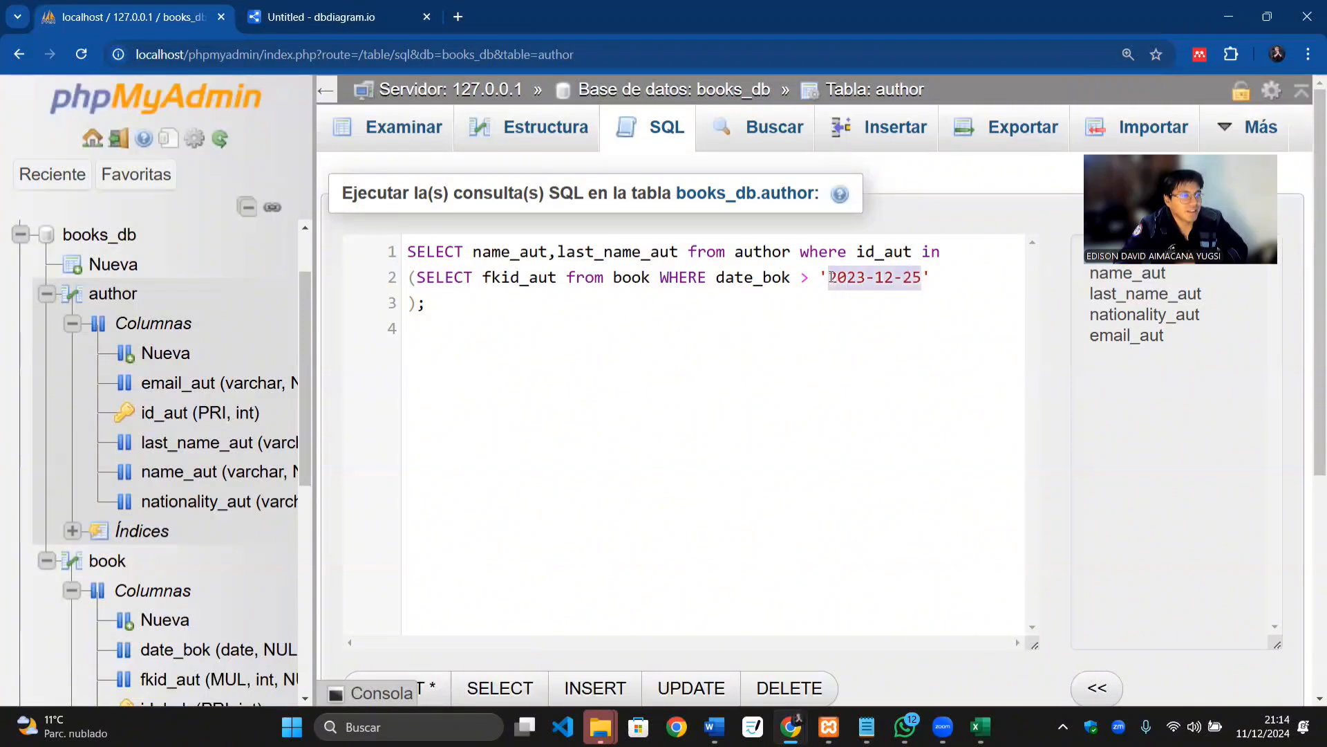
pyautogui.click(843, 280)
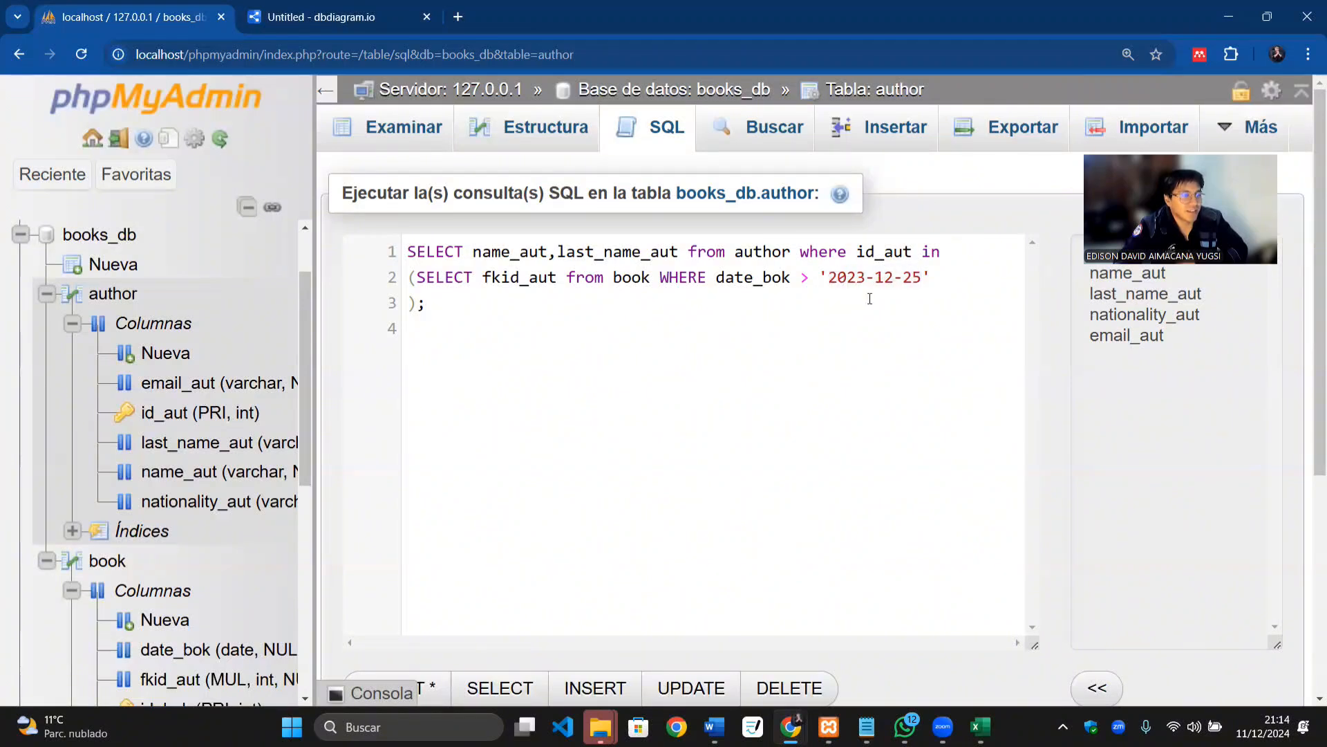
pyautogui.moveTo(938, 276); pyautogui.dragTo(584, 279)
pyautogui.click(435, 325)
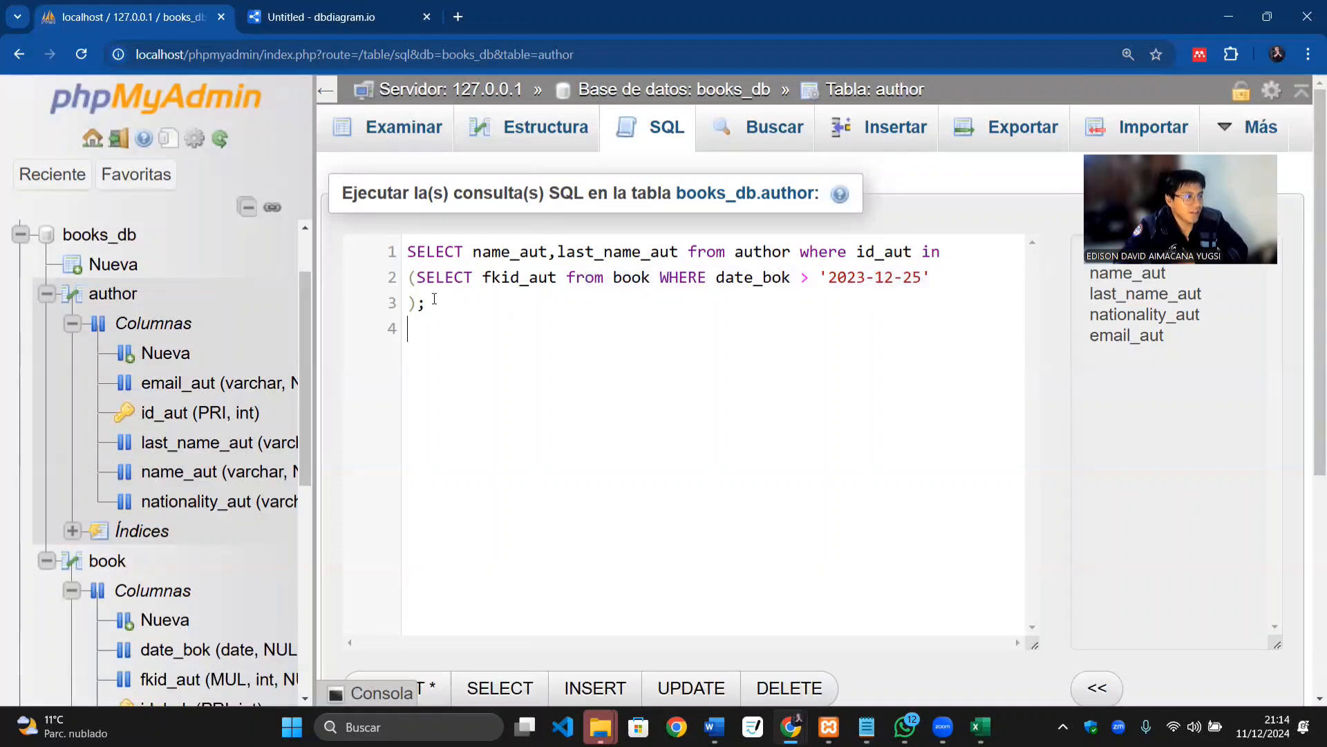
pyautogui.moveTo(434, 300); pyautogui.dragTo(406, 253)
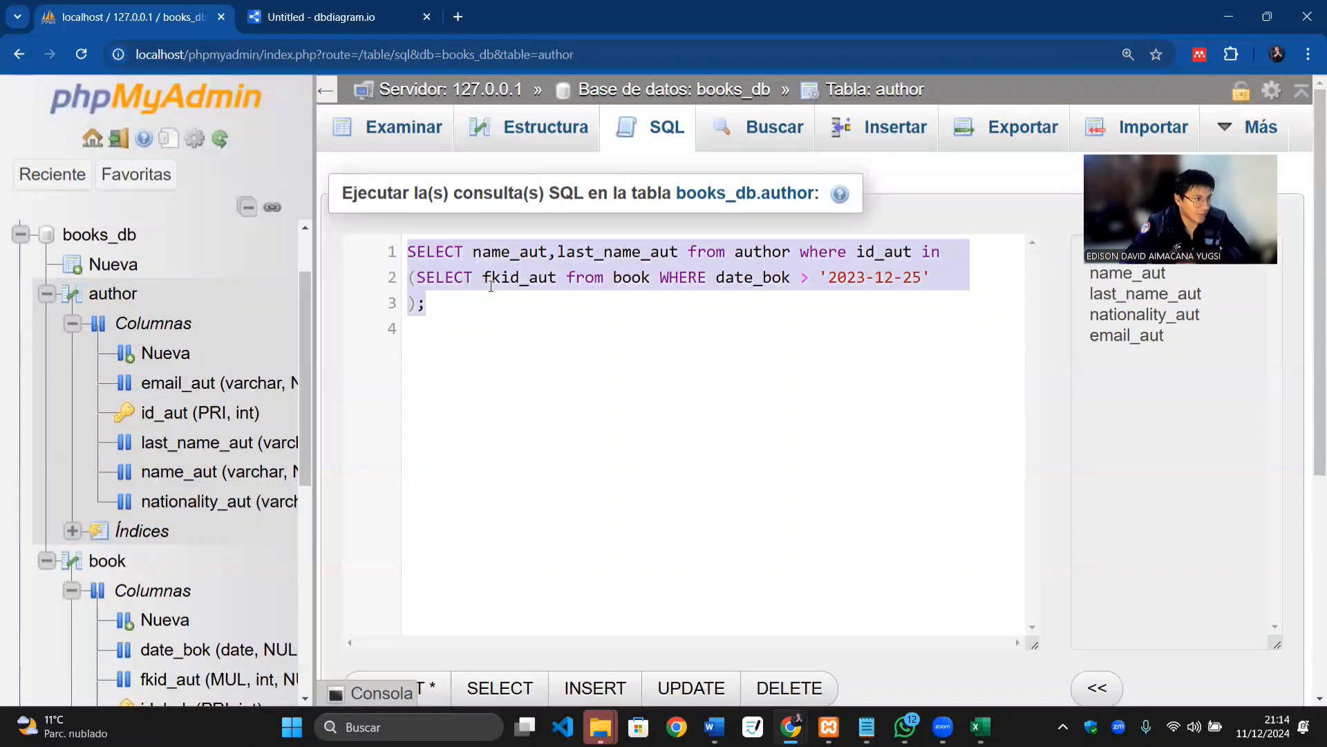
pyautogui.click(823, 321)
pyautogui.hotkey('ctrl', 'a')
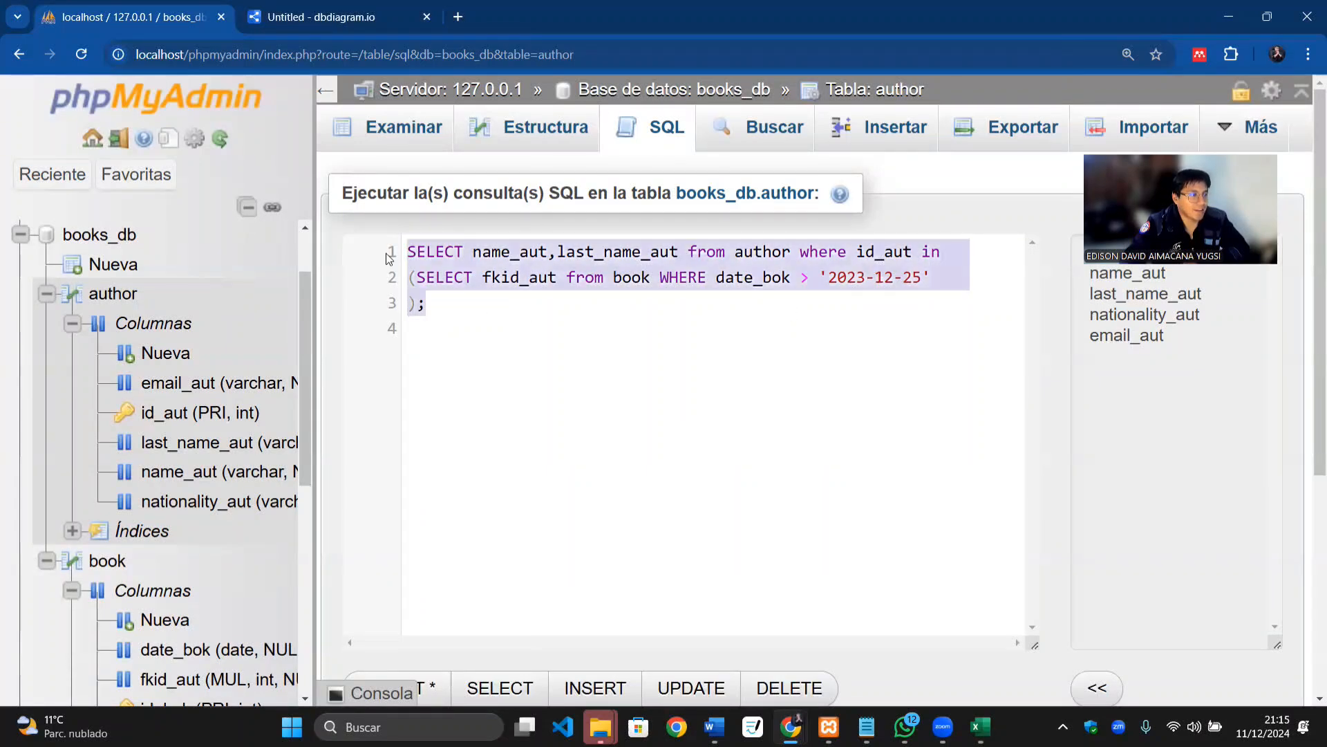
pyautogui.click(579, 343)
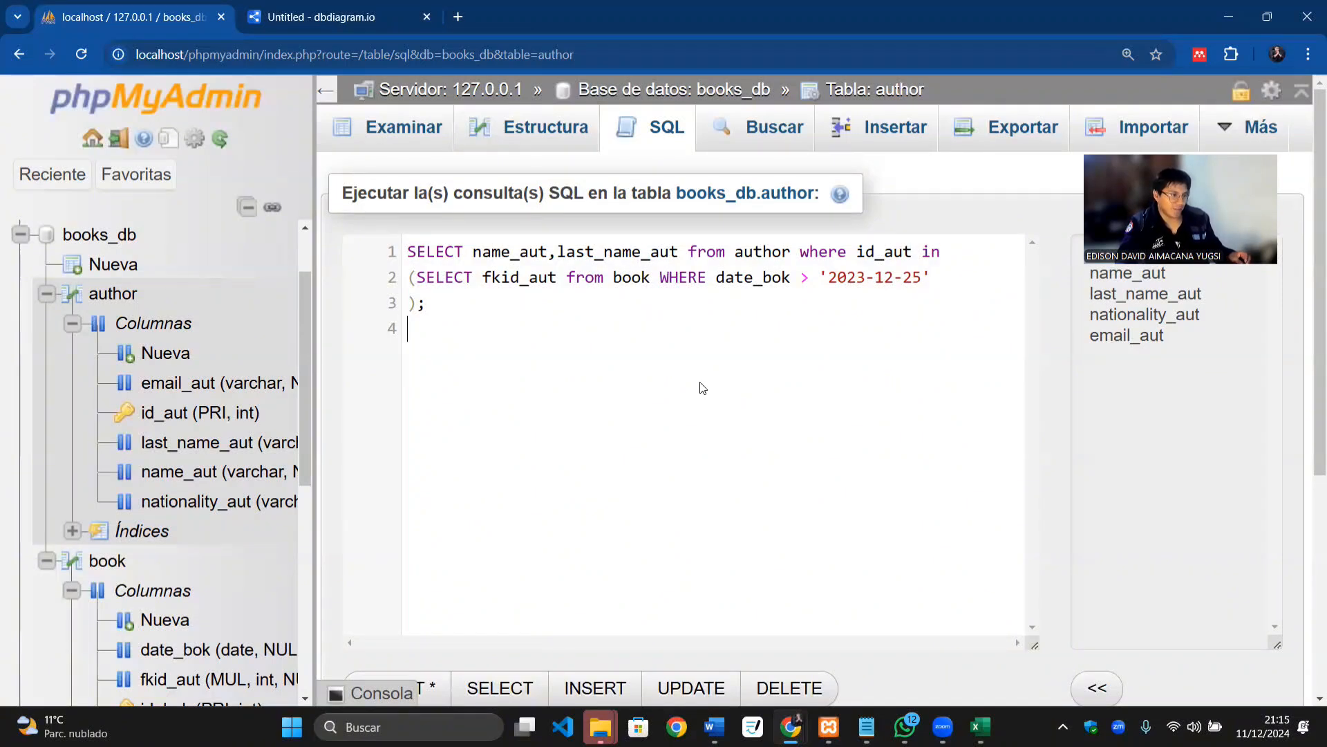
# Step: Copy the complete author query with its book subquery and run it
pyautogui.hotkey('ctrl', '0')
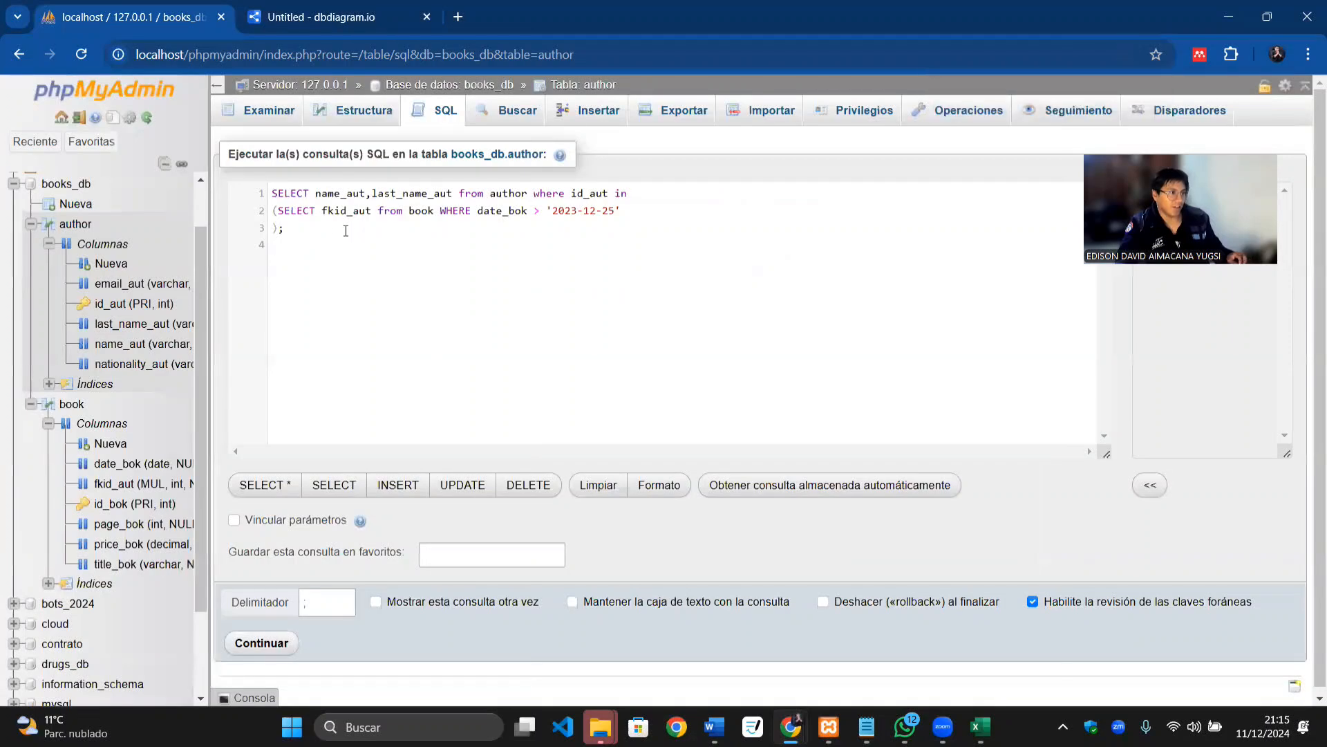
pyautogui.moveTo(346, 230); pyautogui.dragTo(270, 193)
pyautogui.hotkey('ctrl', 'c')
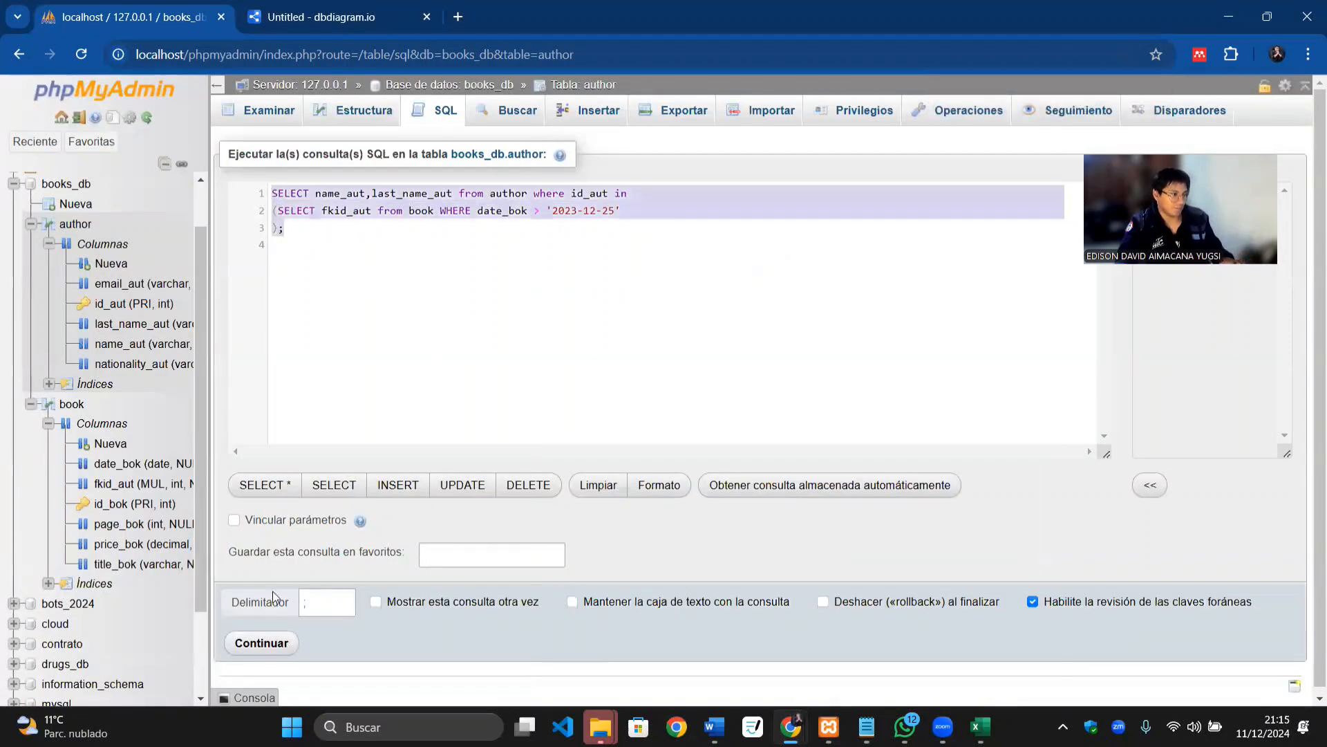
pyautogui.click(261, 643)
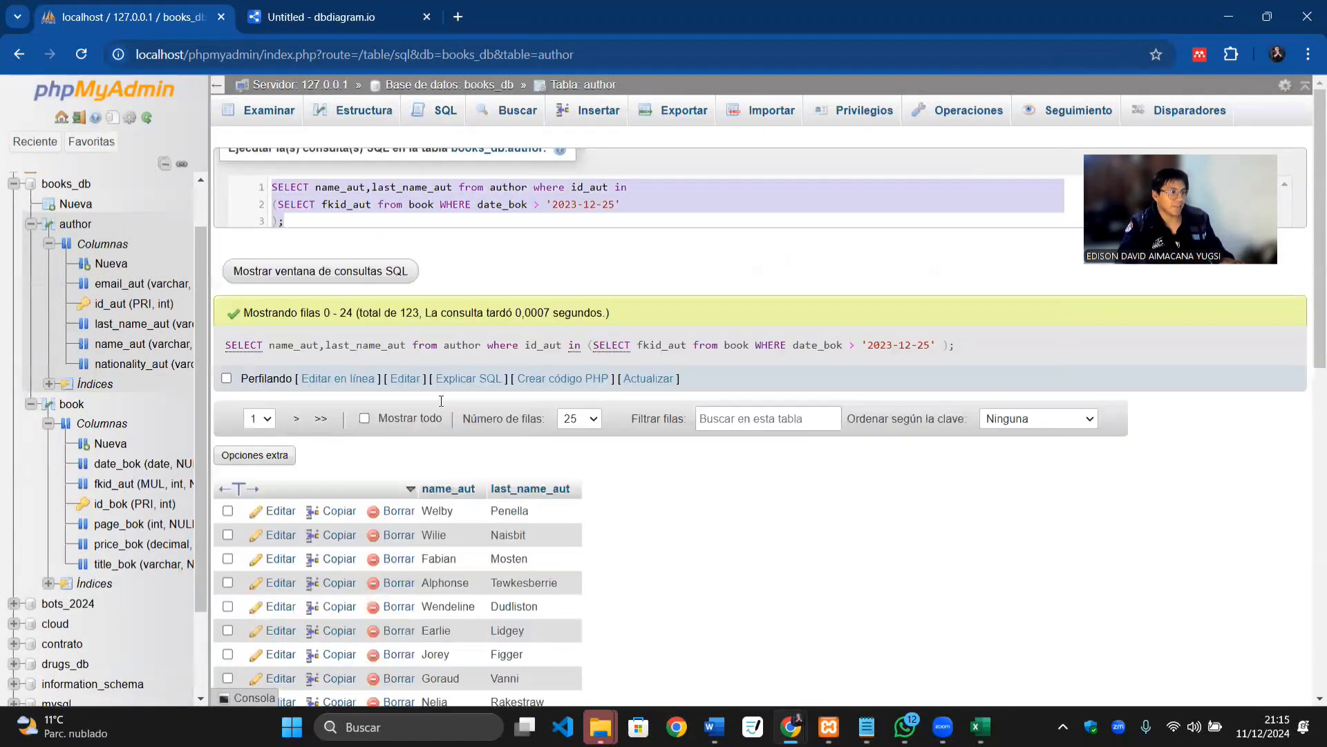
# Step: Go to the last page of the query results and look through the listed authors
pyautogui.scroll(-8, 412, 405)
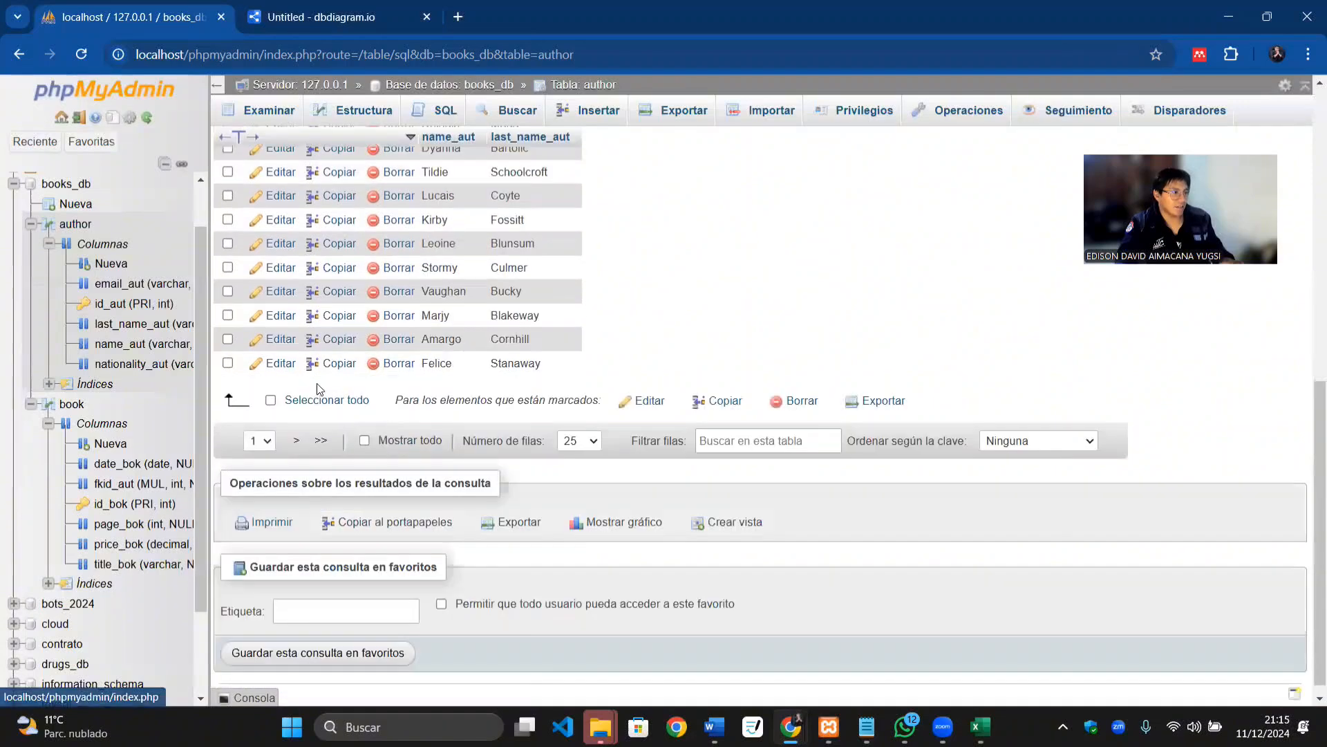
pyautogui.click(321, 441)
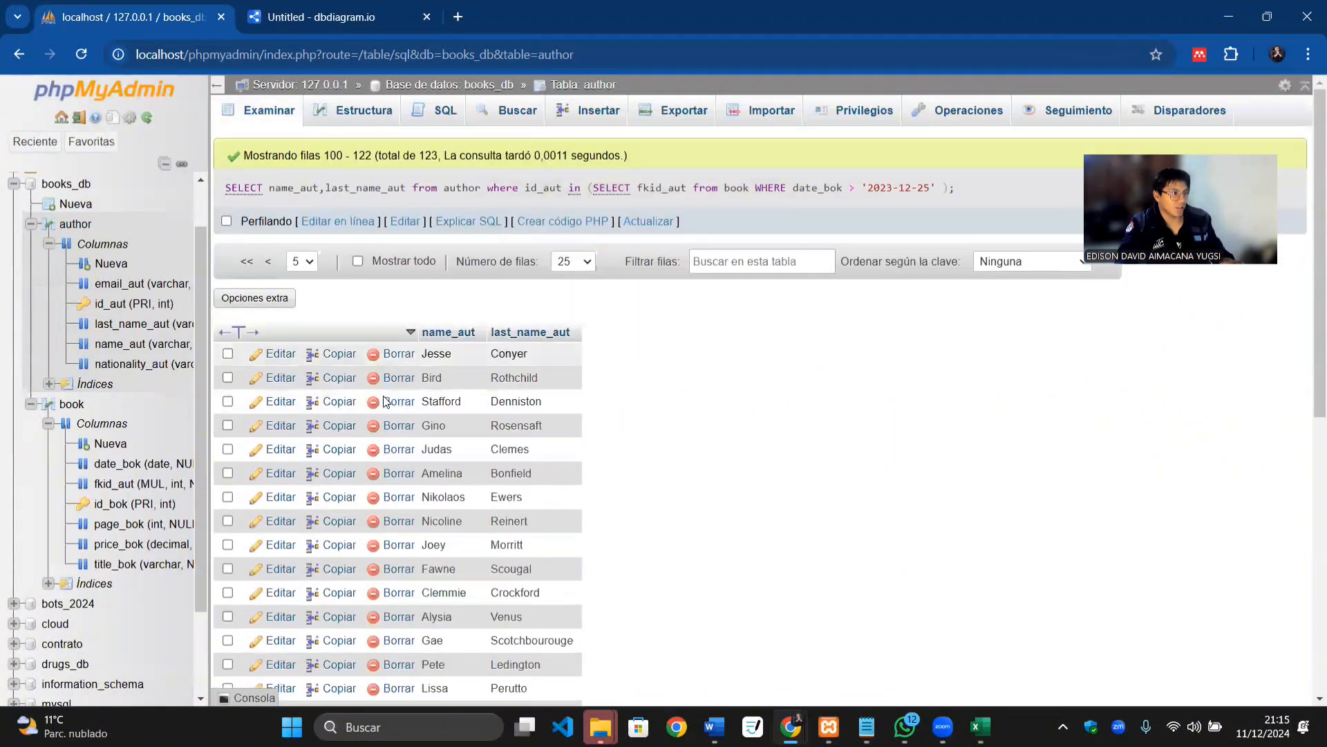
pyautogui.scroll(-5, 381, 405)
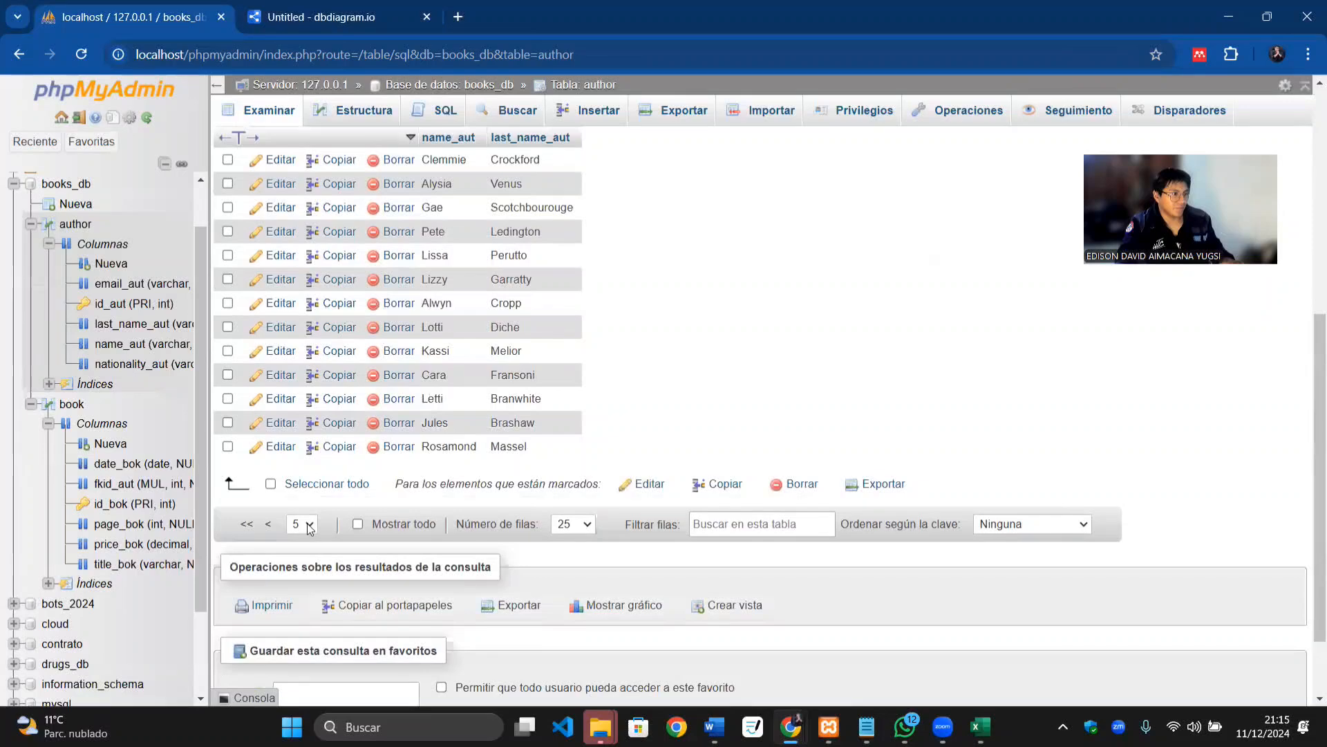
pyautogui.scroll(6, 467, 391)
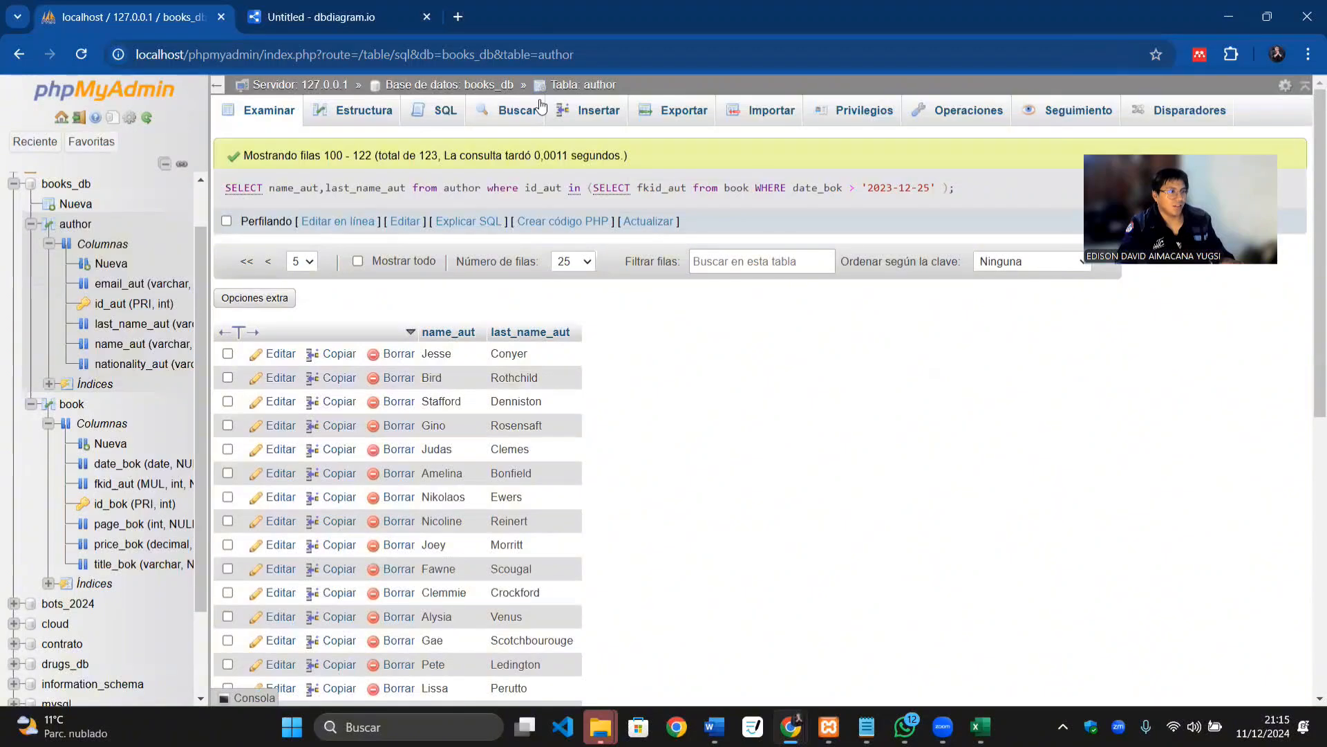
# Step: Return to the SQL editor for the author table and replace the default query with the copied one
pyautogui.click(434, 115)
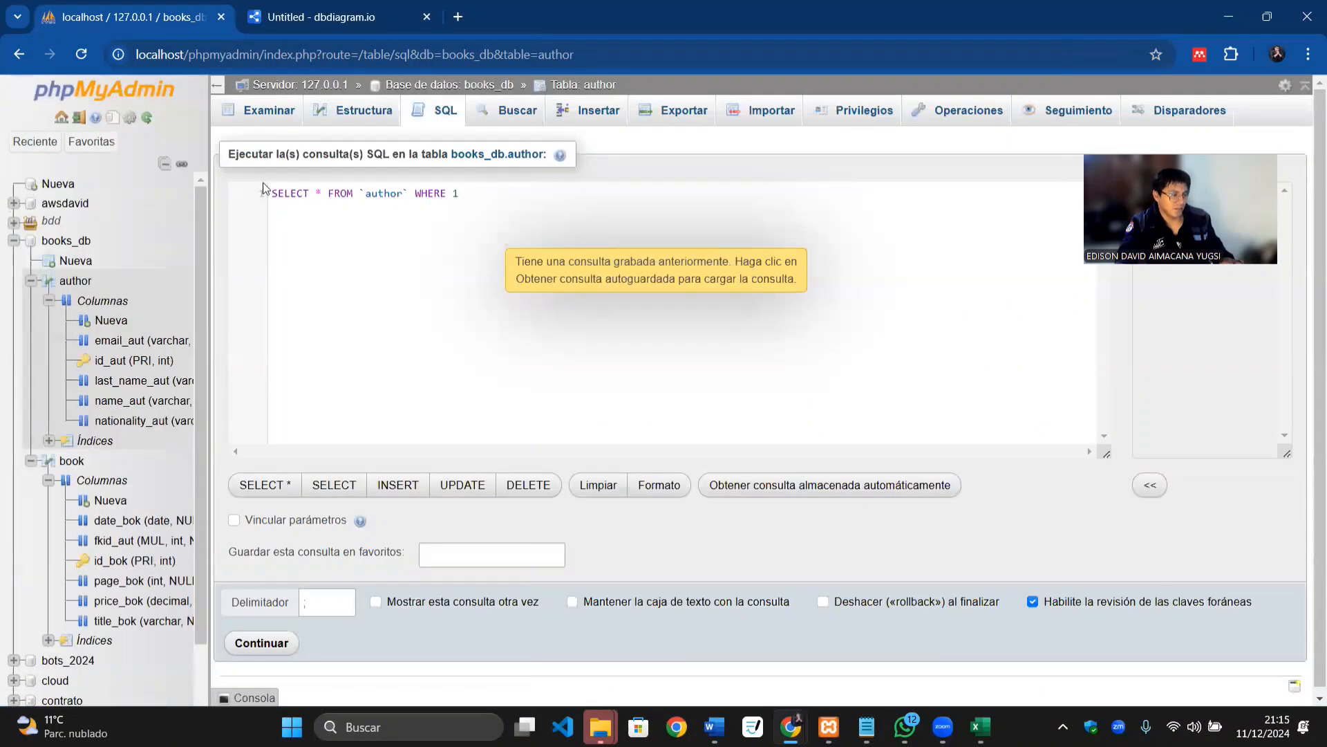
pyautogui.hotkey('ctrl', 'a')
pyautogui.hotkey('ctrl', 'v')
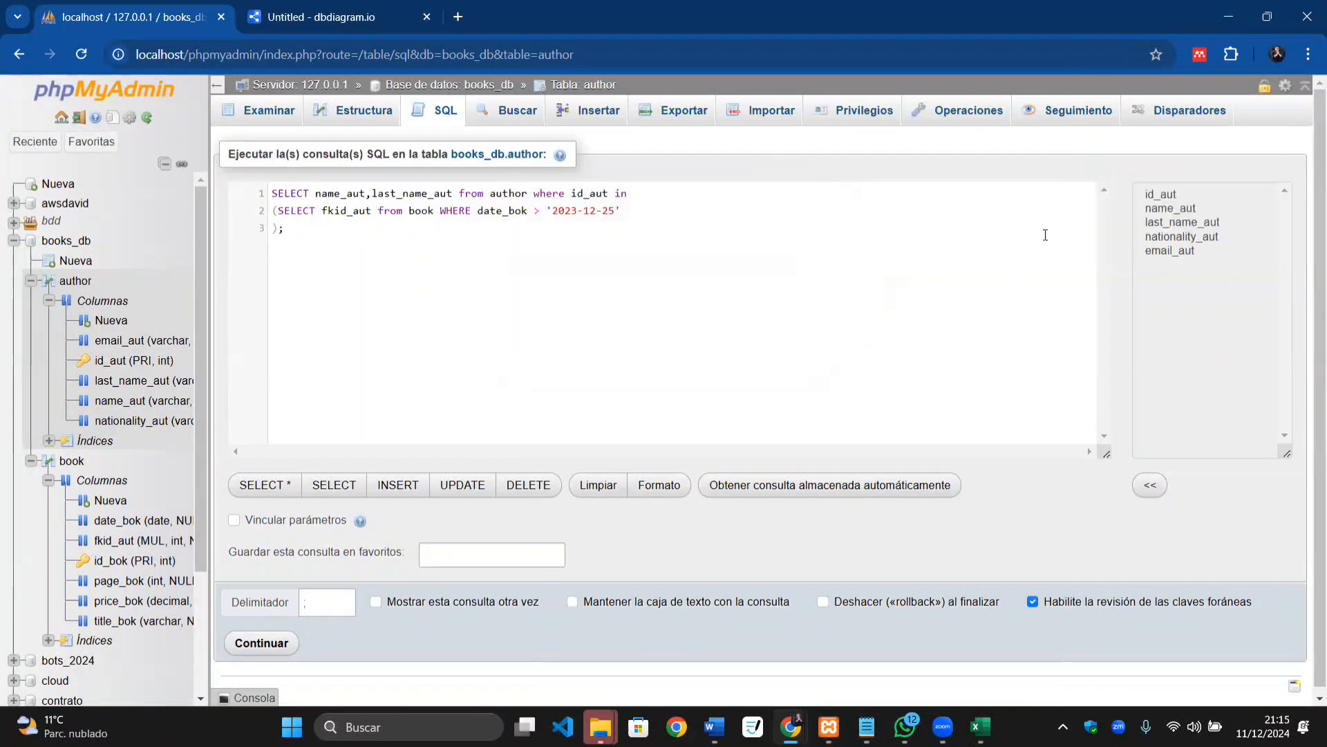
# Step: Change the date_bok comparison value in the subquery to '2024-11-01'
pyautogui.moveTo(905, 726)
pyautogui.hotkey('ctrl', '+')
pyautogui.hotkey('ctrl', '+')
pyautogui.hotkey('ctrl', '+')
pyautogui.keyDown('ctrl'); pyautogui.scroll(-1, 892, 296); pyautogui.keyUp('ctrl')
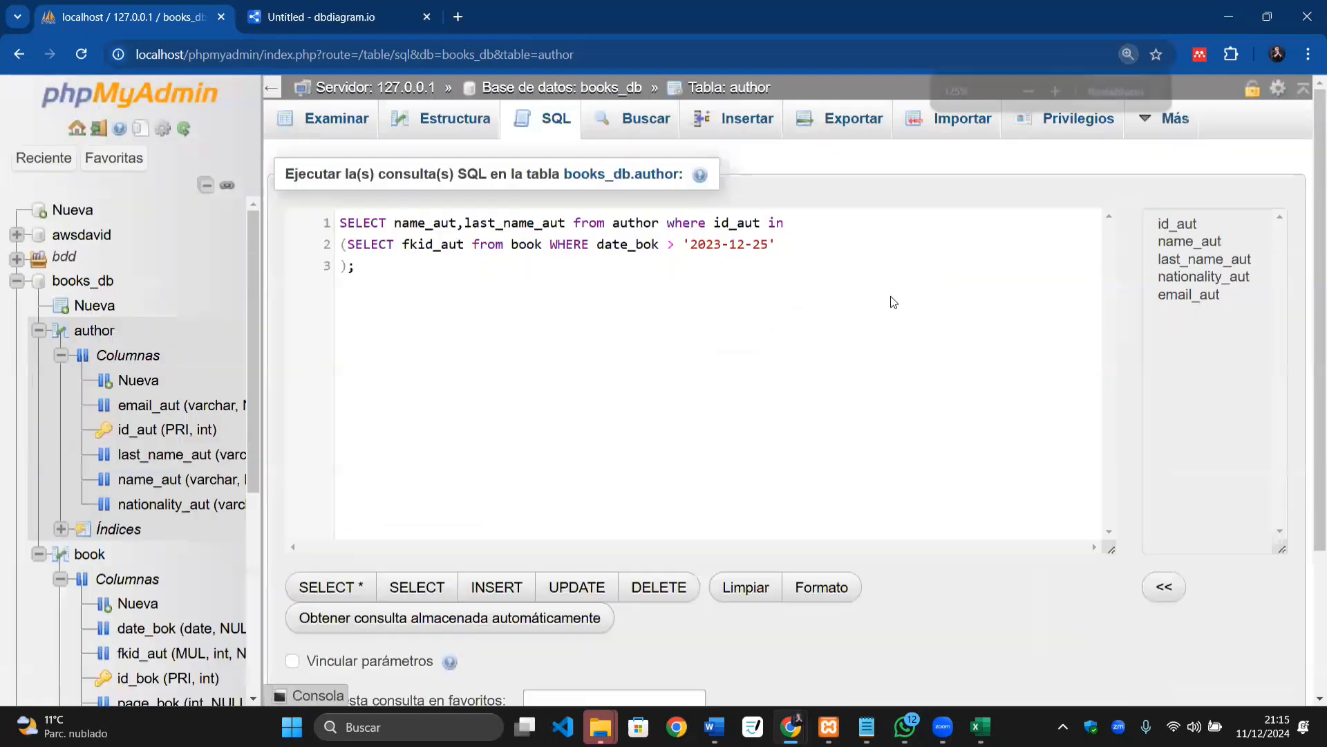
pyautogui.keyDown('ctrl'); pyautogui.scroll(2, 892, 296); pyautogui.keyUp('ctrl')
pyautogui.click(1002, 314)
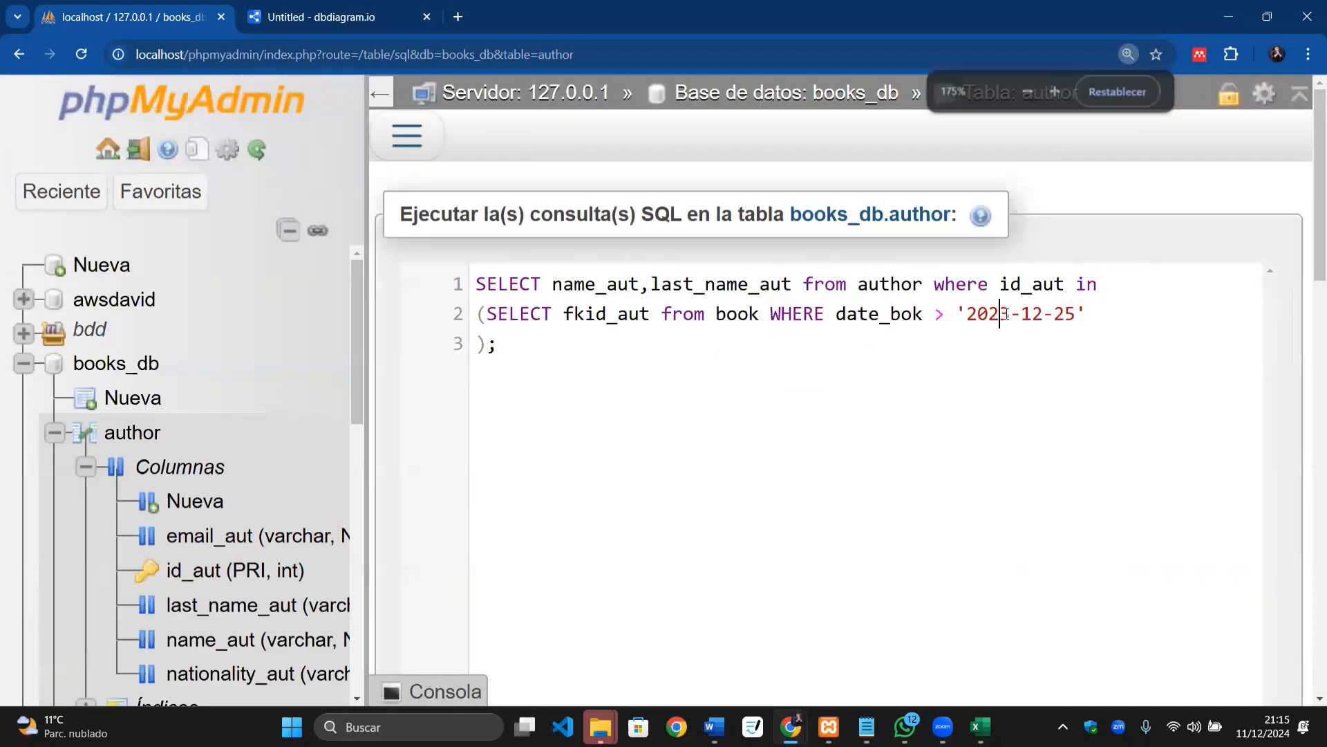
pyautogui.press('Delete')
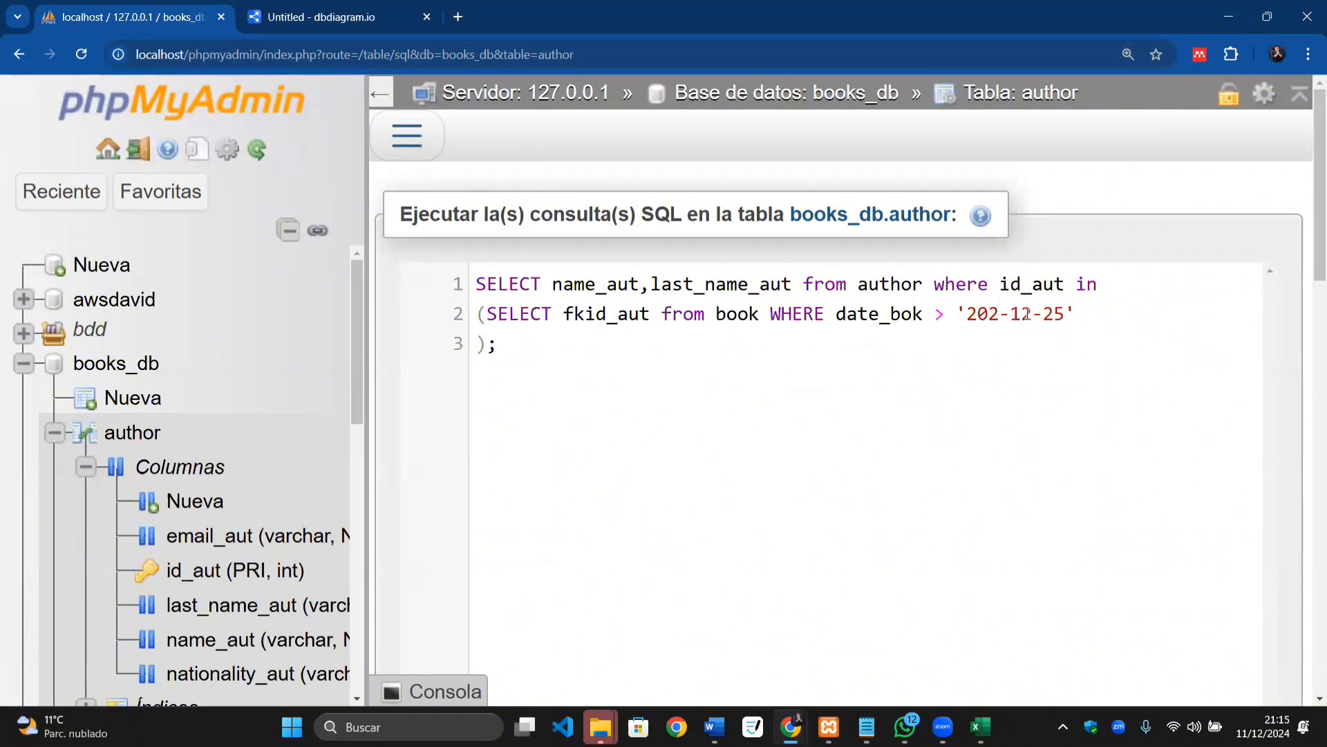
pyautogui.write('4')
pyautogui.click(1042, 312)
pyautogui.press('BackSpace')
pyautogui.write('1')
pyautogui.click(1069, 312)
pyautogui.press('Delete')
pyautogui.press('BackSpace')
pyautogui.write('01')
# Step: Run the author query with the '2024-11-01' date condition and examine the returned first and last names
pyautogui.click(608, 359)
pyautogui.moveTo(519, 344); pyautogui.dragTo(474, 277)
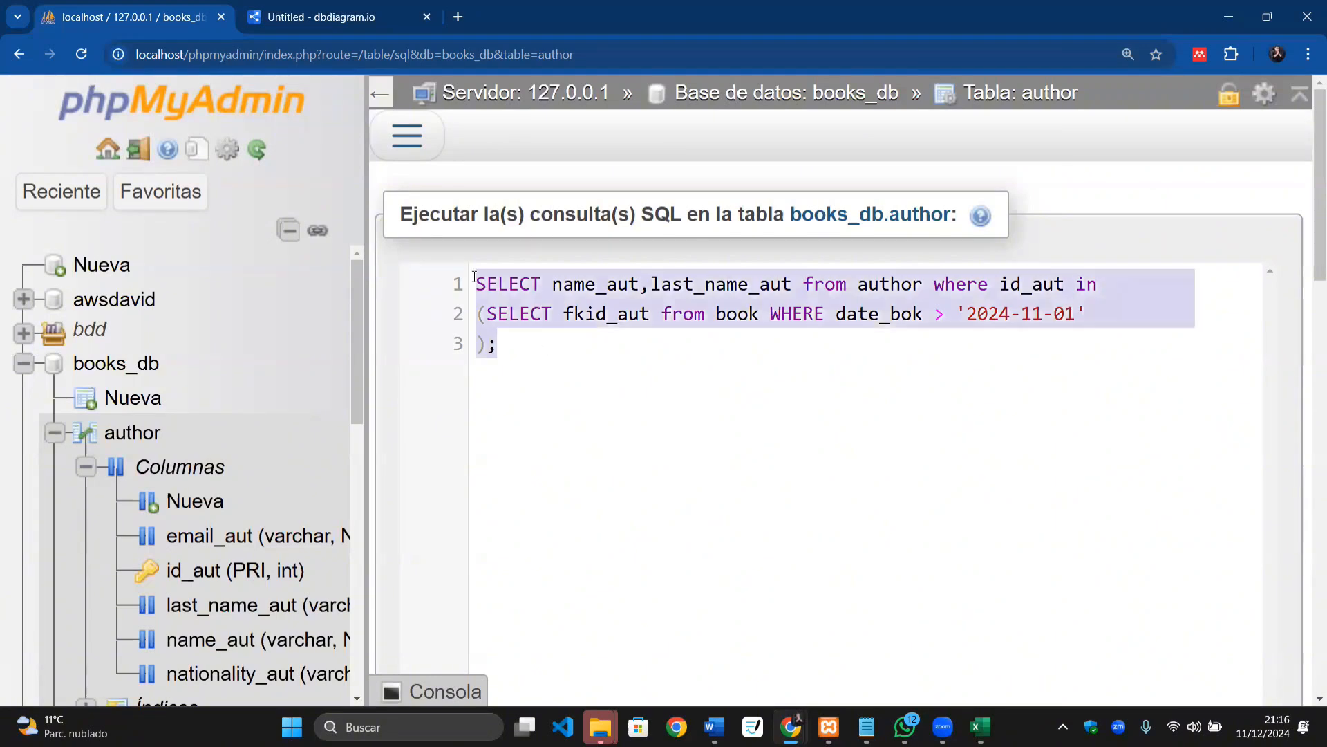
pyautogui.scroll(-3, 632, 347)
pyautogui.scroll(-5, 636, 356)
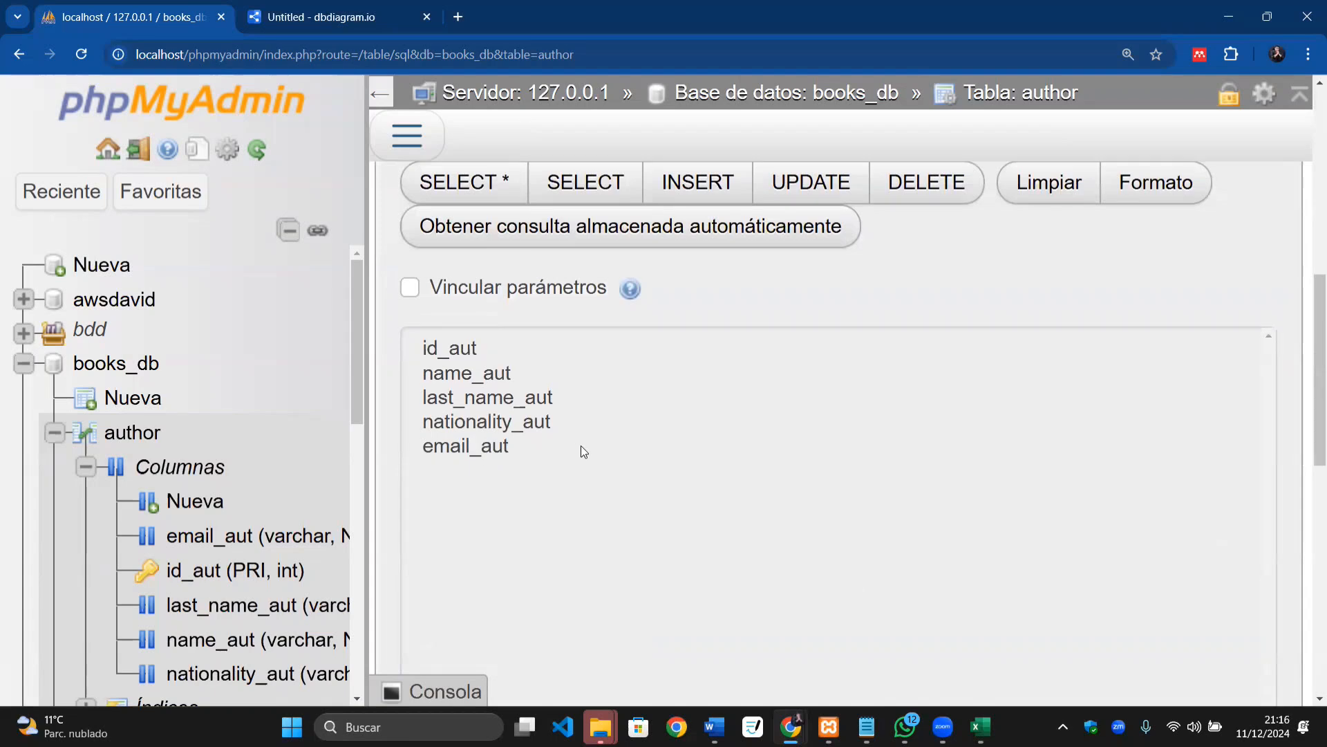
pyautogui.scroll(-2, 595, 451)
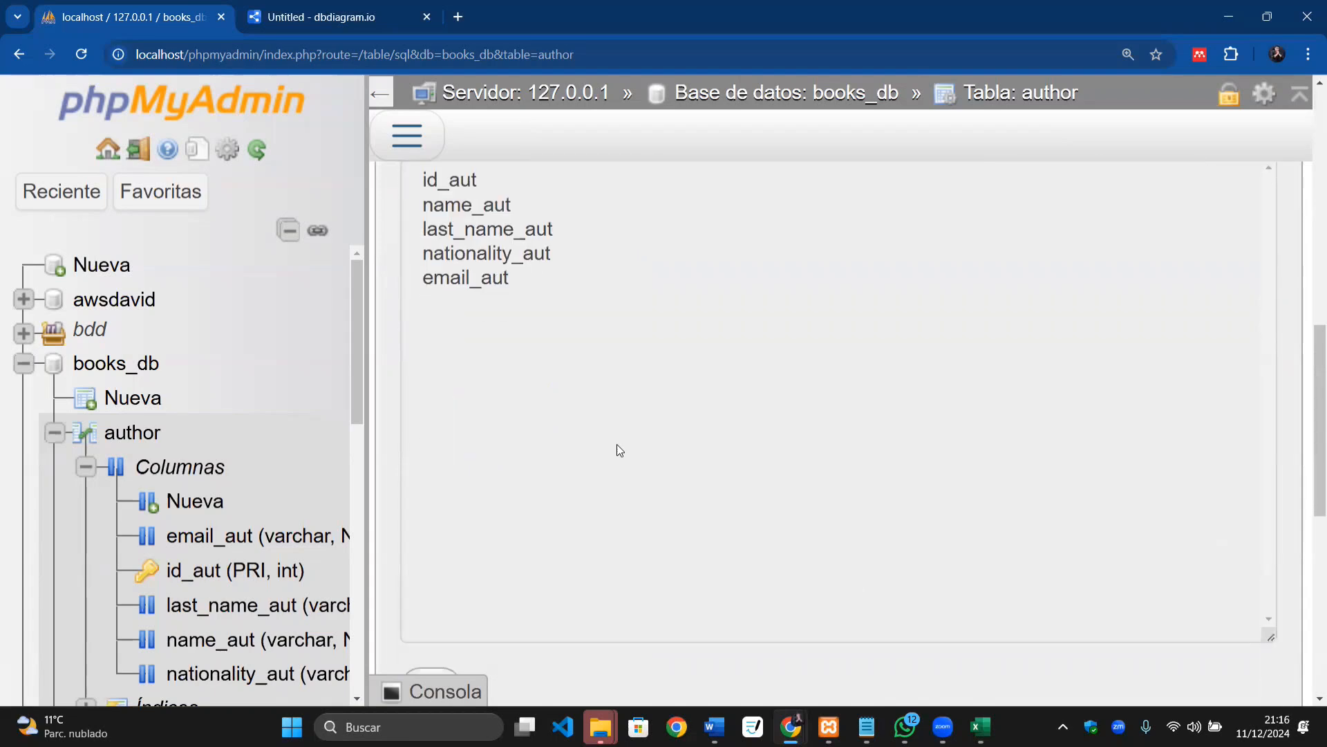
pyautogui.hotkey('ctrl', '-')
pyautogui.hotkey('ctrl', '-')
pyautogui.hotkey('ctrl', '-')
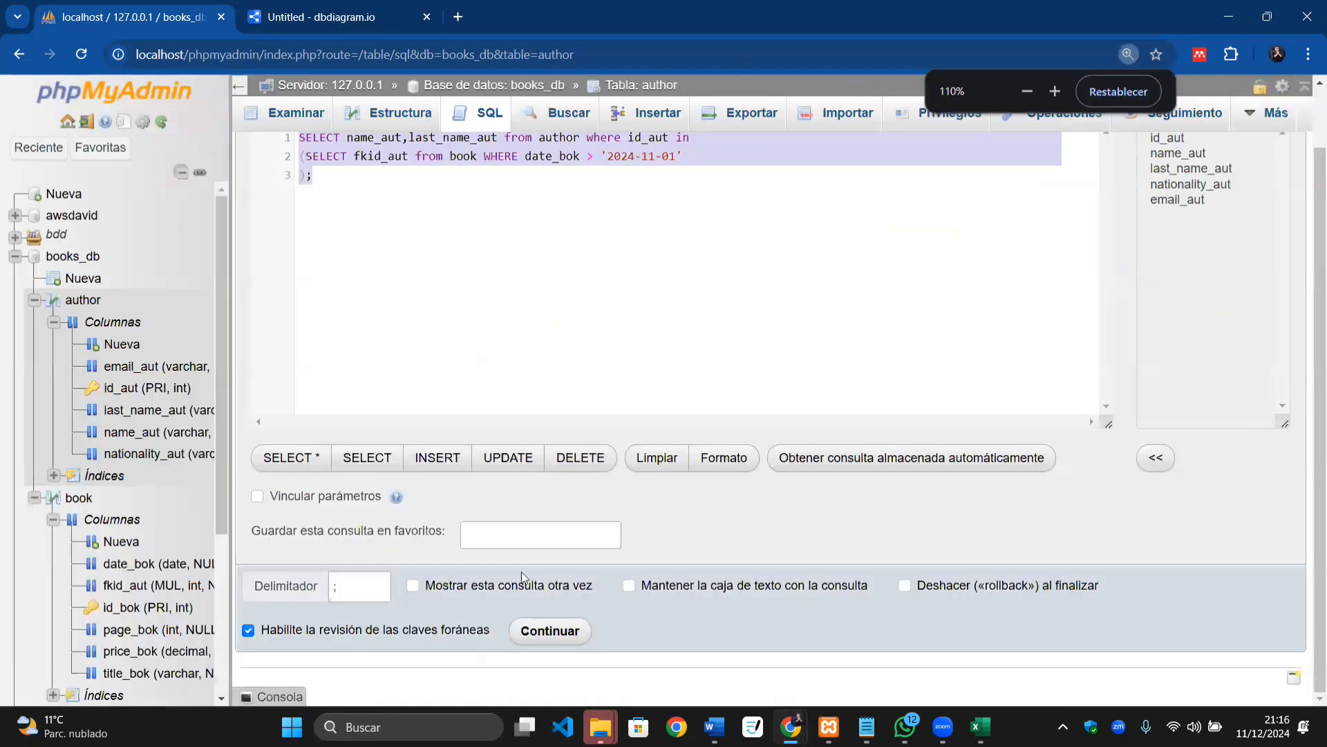
pyautogui.click(549, 630)
pyautogui.scroll(-3, 529, 400)
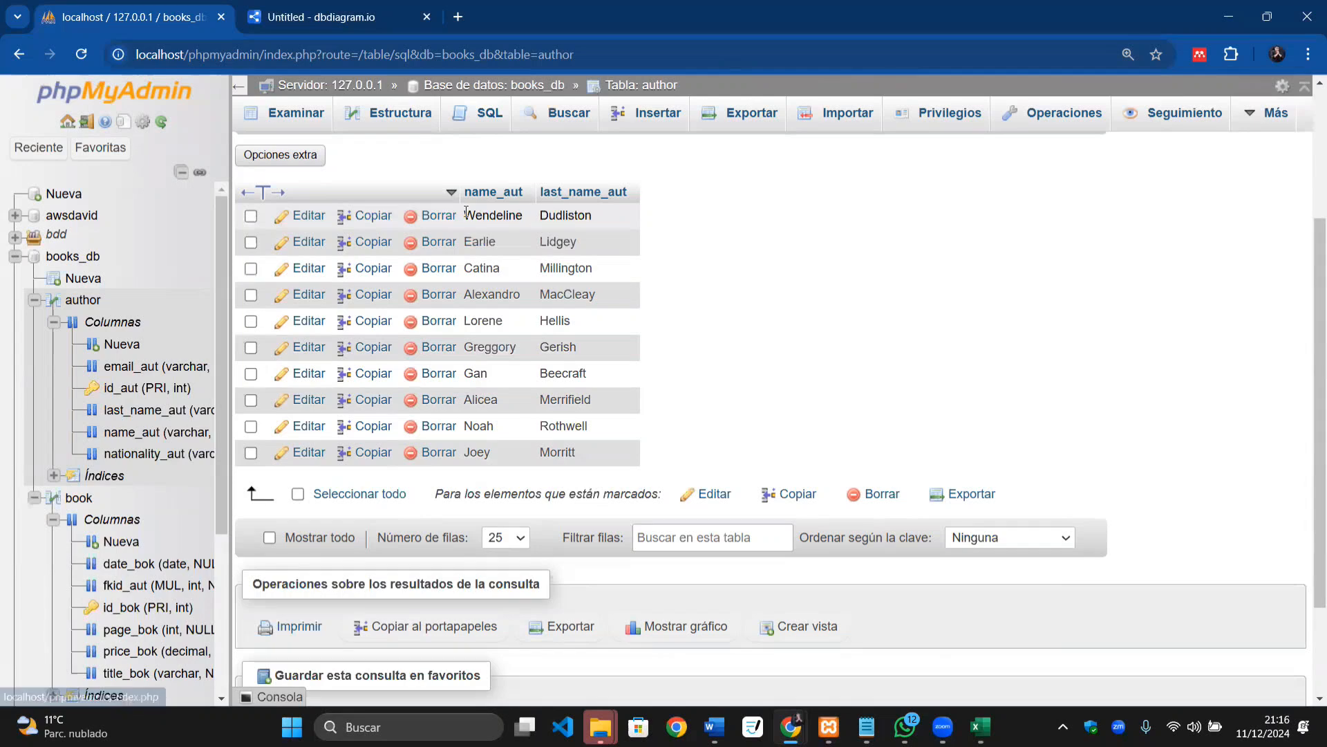
pyautogui.moveTo(465, 216); pyautogui.dragTo(549, 368)
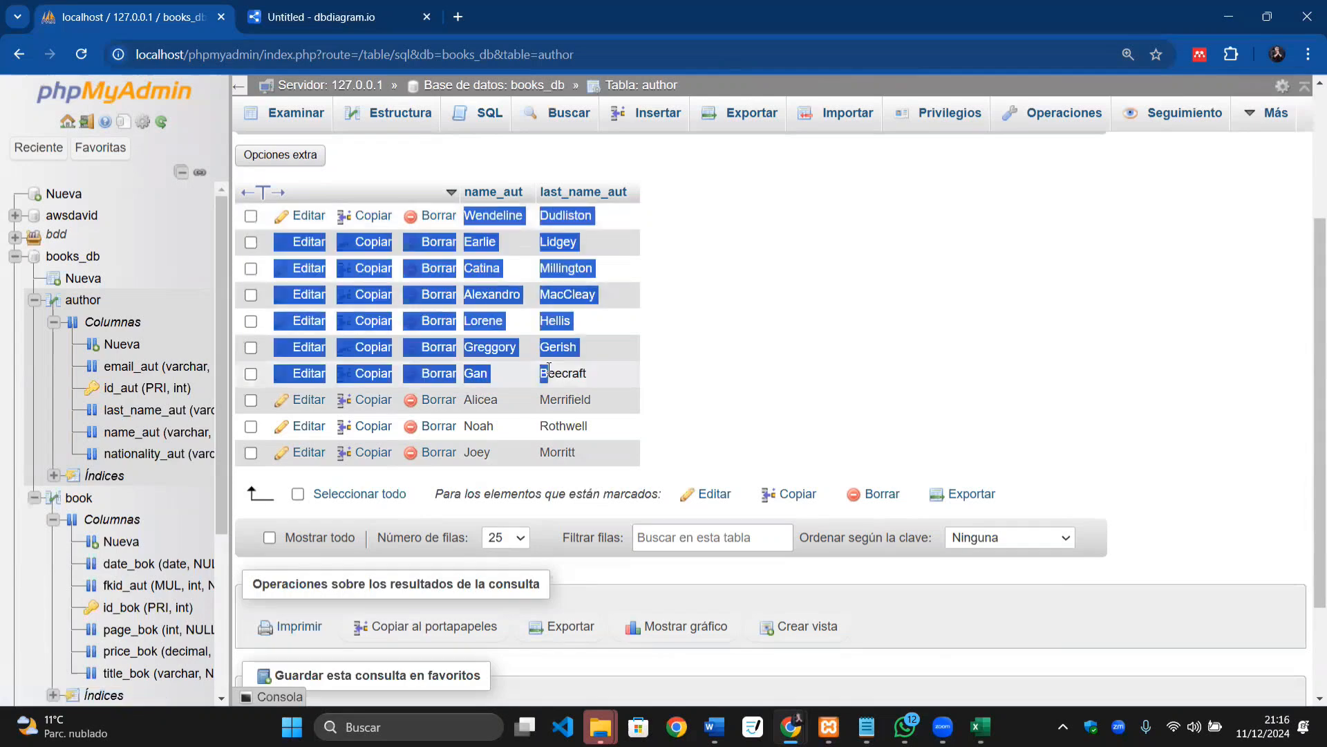
# Step: Copy the whole author result table, headers included, with last_name_aut ahead of name_aut, and switch to the books workbook in Excel
pyautogui.click(618, 403)
pyautogui.moveTo(596, 448); pyautogui.dragTo(638, 187)
pyautogui.click(485, 180)
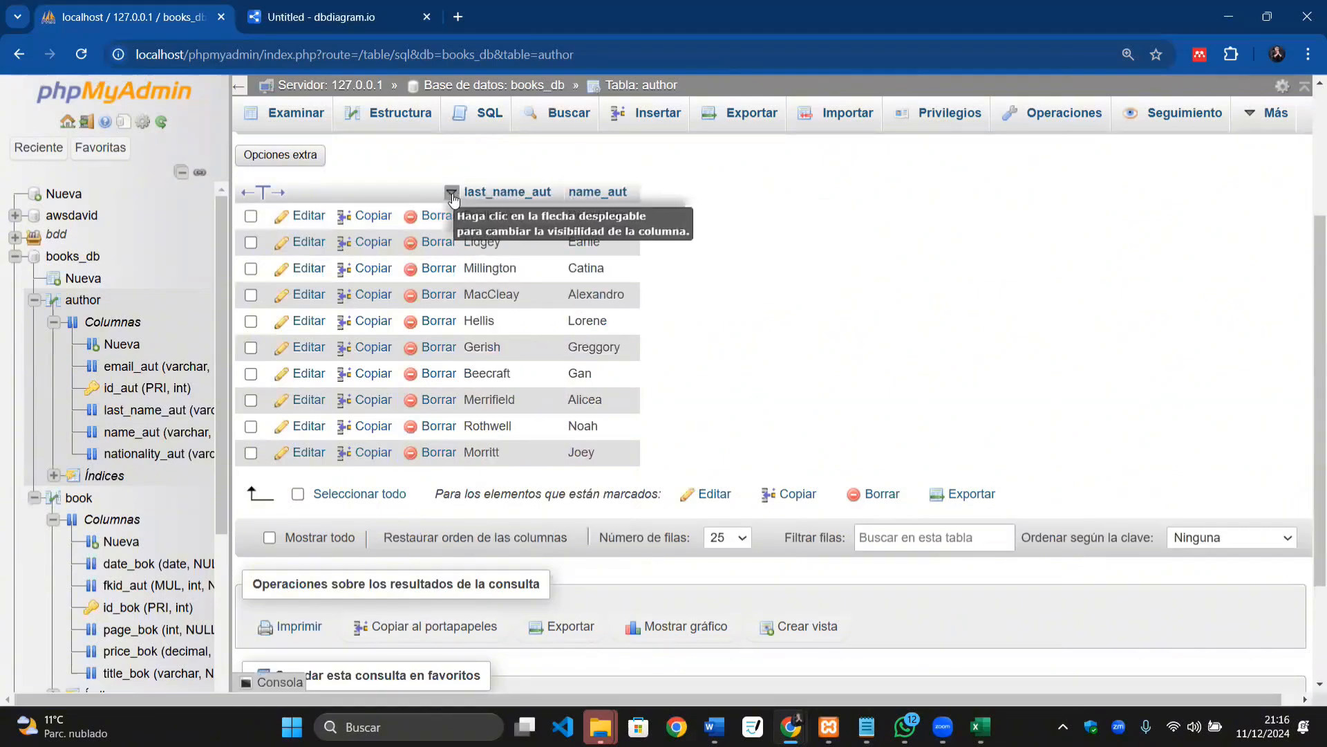
pyautogui.moveTo(531, 197); pyautogui.dragTo(613, 448)
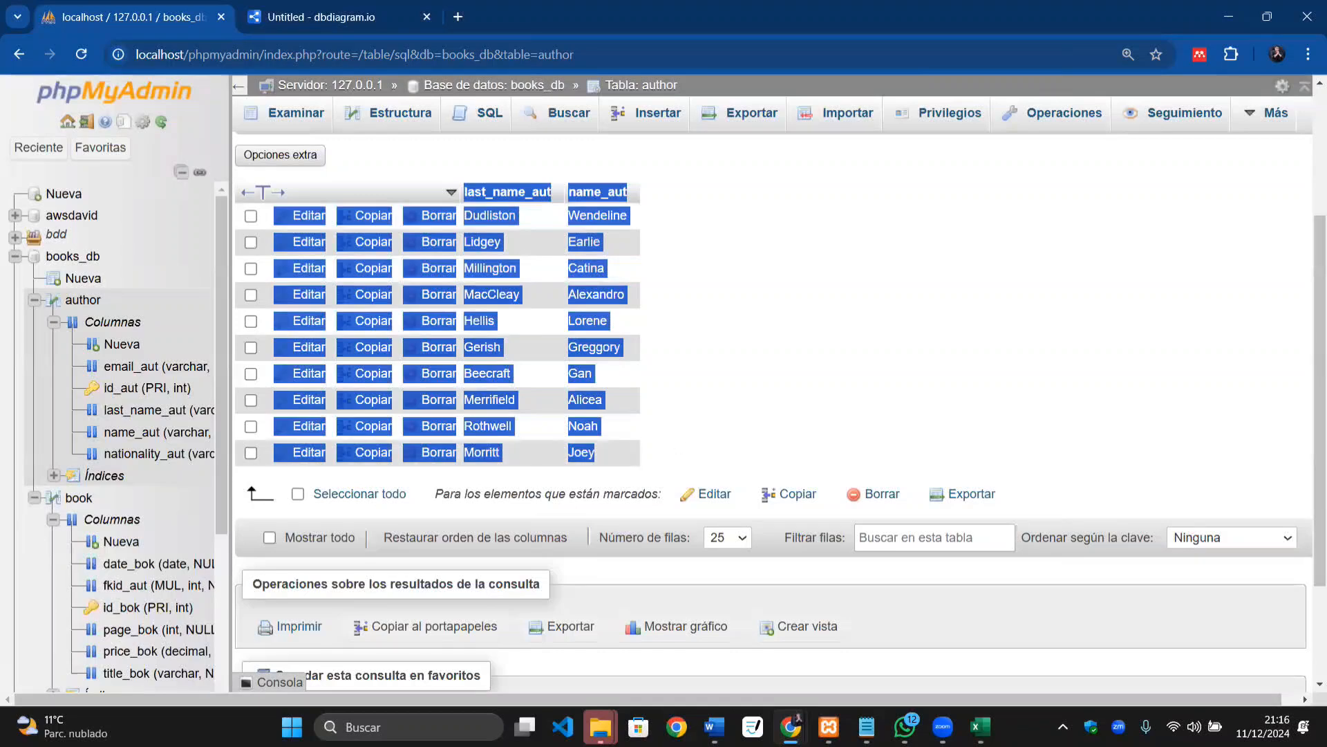
pyautogui.click(980, 726)
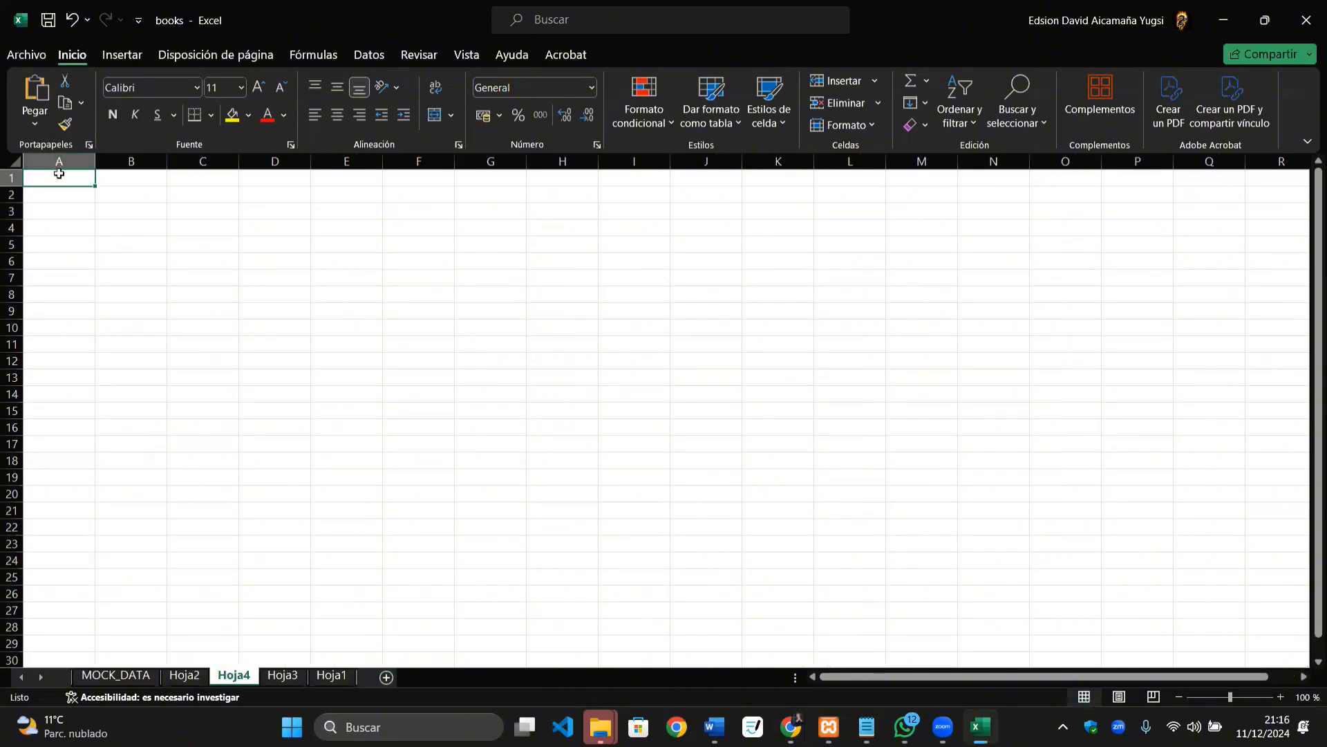
# Step: Try pasting the copied author results with their original links and formatting into cell A1 of sheet Hoja4, and undo that paste
pyautogui.write('last_name_a\tname_aut \tEditar\tCopiar\tBorrar\tDudliston\tWendeline \tEditar\tCopiar\tBorrar\tLidgey\tEarlie \tEditar\tCopiar\tBorrar\tMillington\tCatina \tEditar\tCopiar\tBorrar\tMacCleay\tAlexandro \tEditar\tCopiar\tBorrar\tHellis\tLorene \tEditar\tCopiar\tBorrar\tGerish\tGreggory \tEditar\tCopiar\tBorrar\tBeecraft\tGan \tEditar\tCopiar\tBorrar\tMerrifield\tAlicea \tEditar\tCopiar\tBorrar\tRothwell\tNoah \tEditar\tCopiar\tBorrar\tMorritt\tJoey')
pyautogui.click(305, 437)
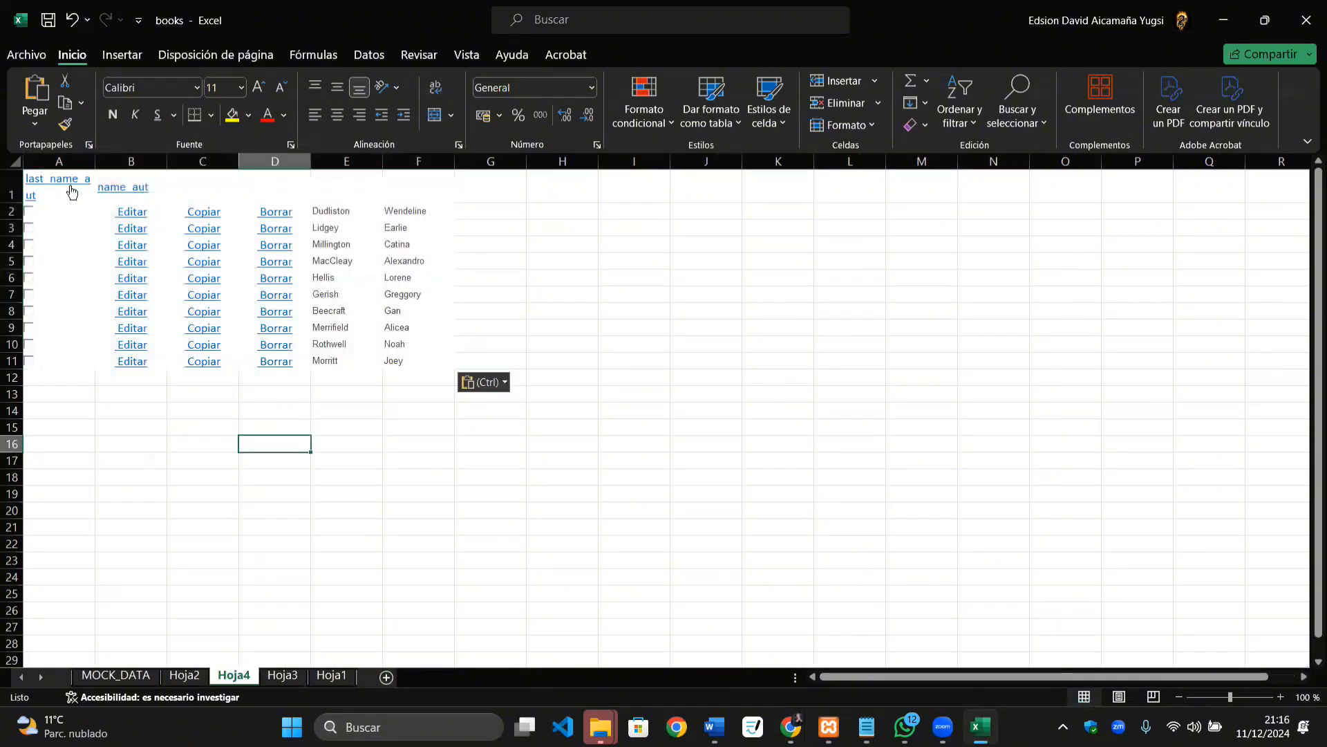
pyautogui.click(474, 470)
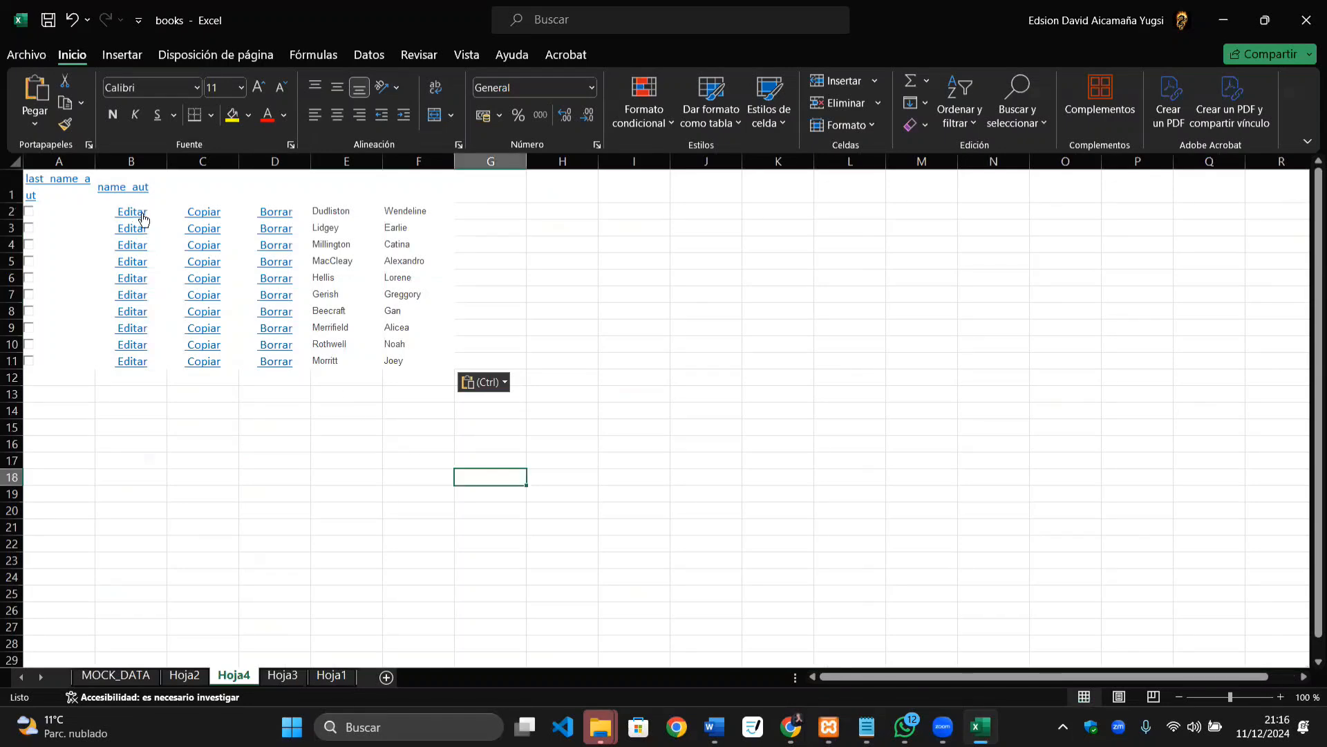
pyautogui.moveTo(138, 199); pyautogui.dragTo(250, 251)
pyautogui.hotkey('alt', 'Tab')
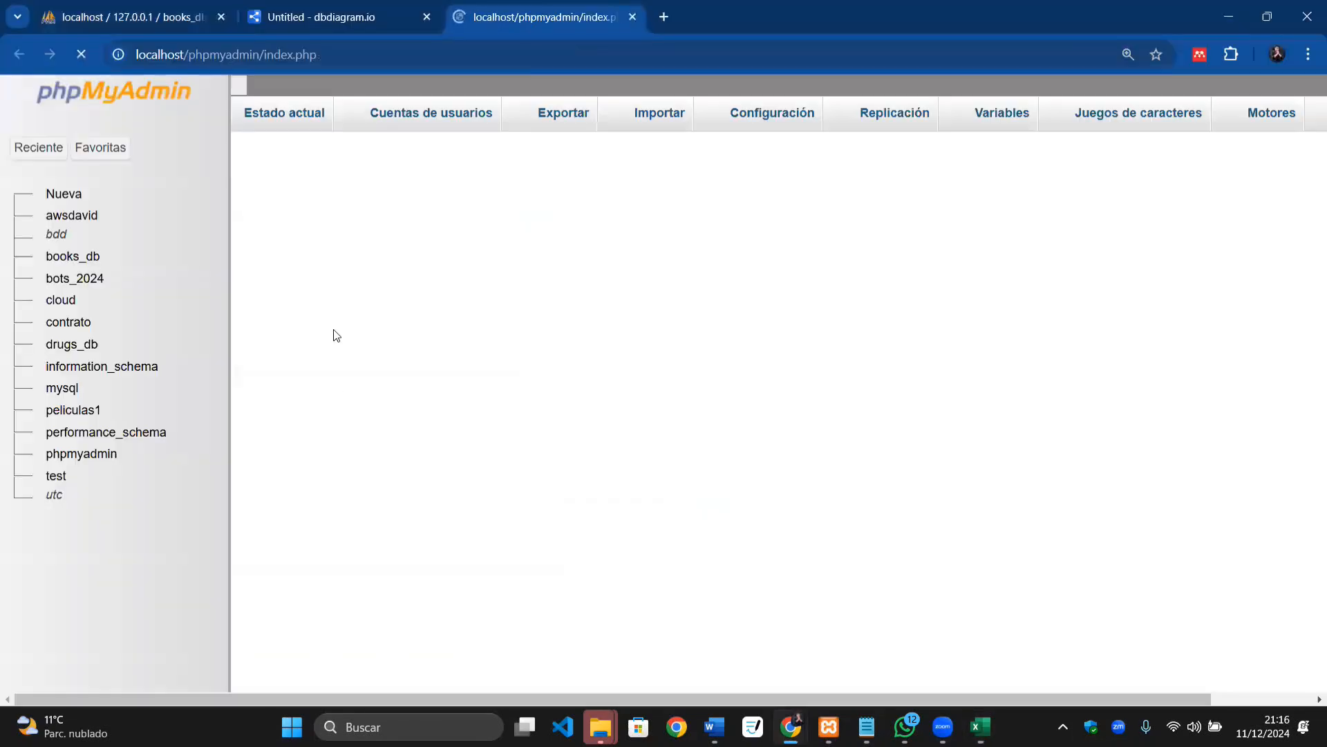
pyautogui.hotkey('alt', 'Tab')
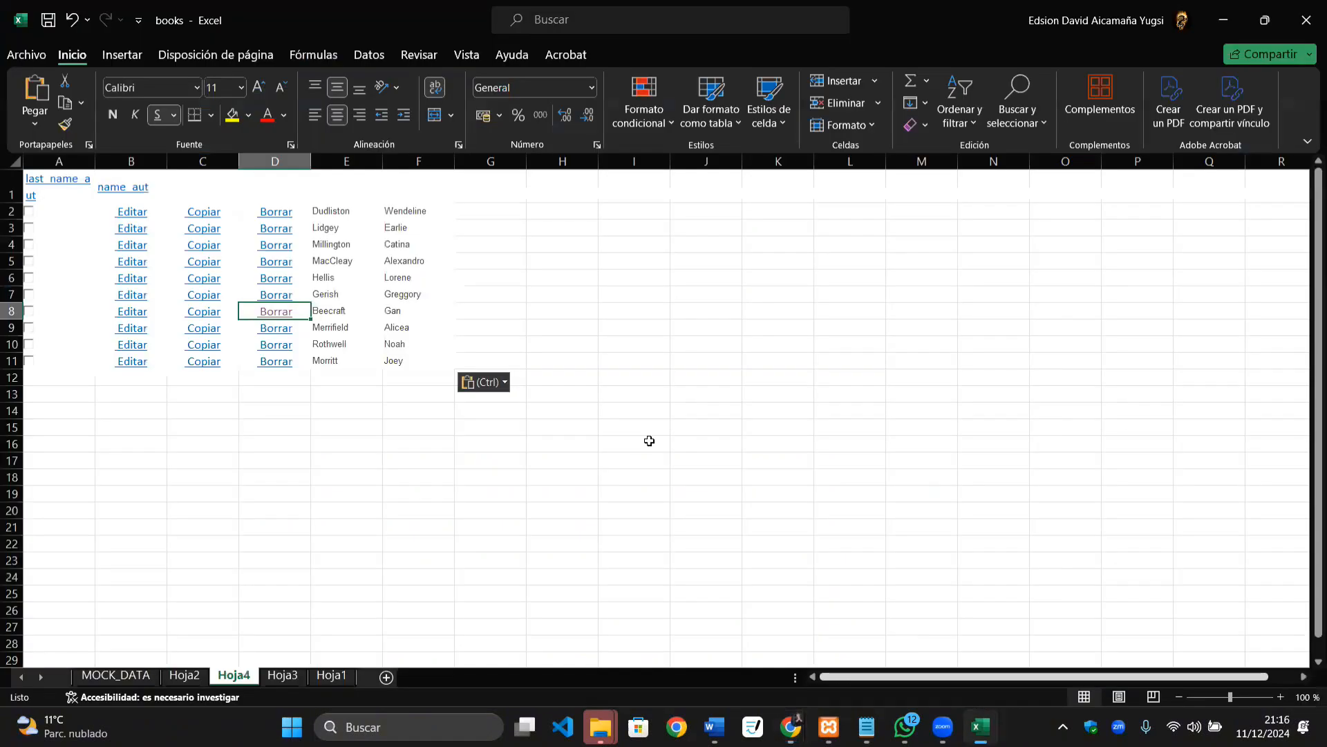
pyautogui.click(742, 377)
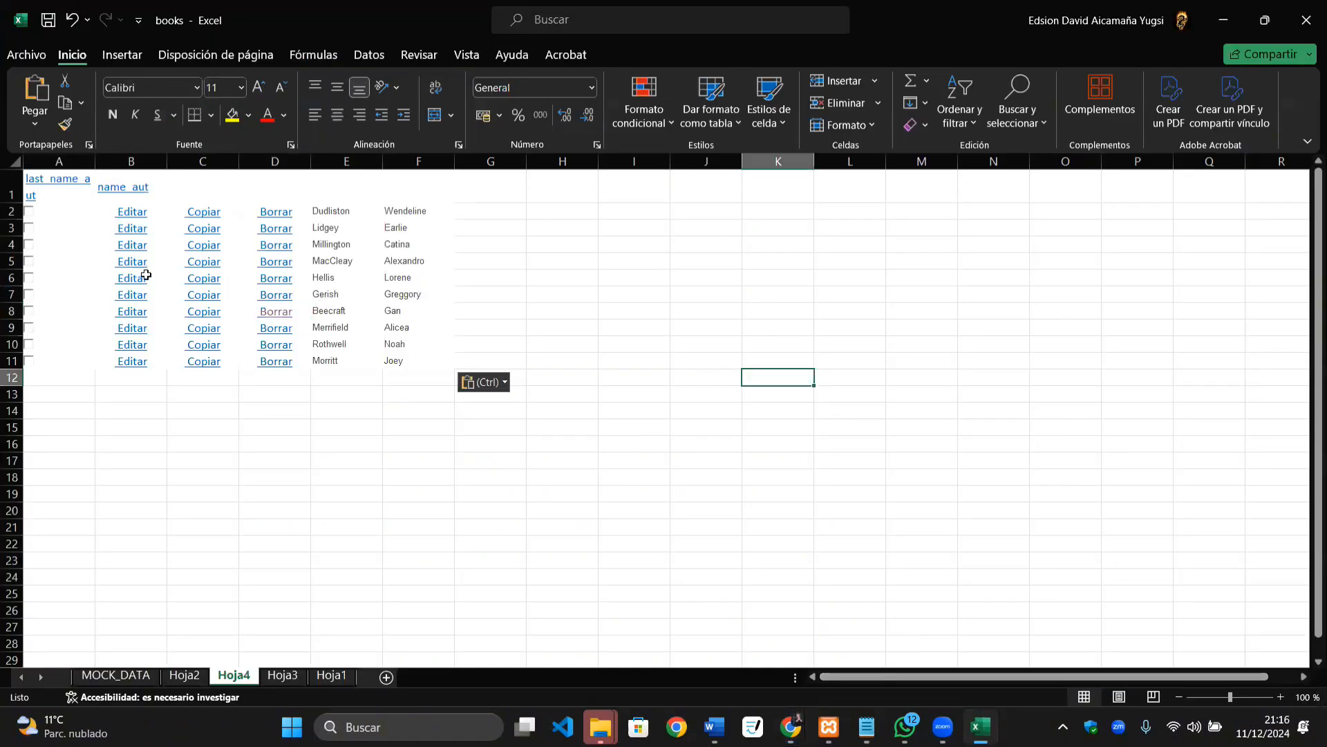
pyautogui.hotkey('ctrl', 'z')
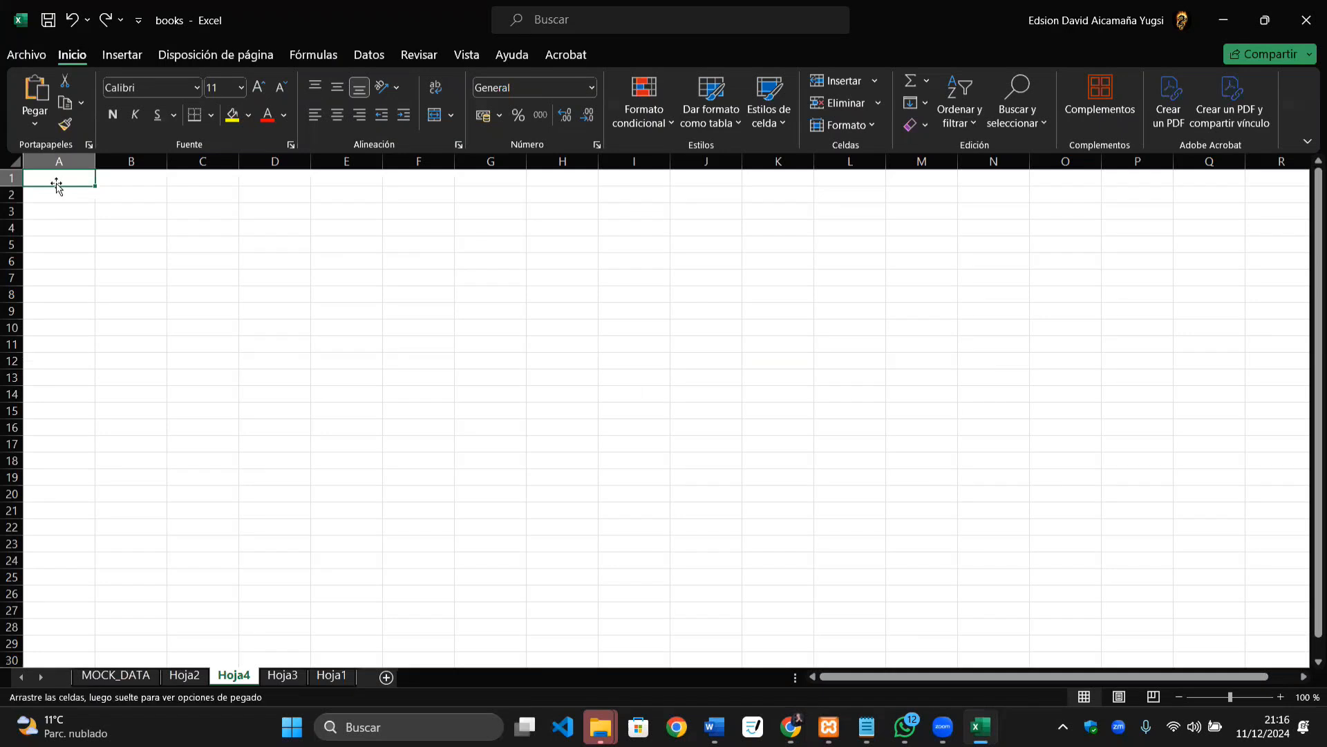
# Step: Paste the copied author results into cell A1 of sheet Hoja4 using the destination formatting
pyautogui.rightClick(57, 180)
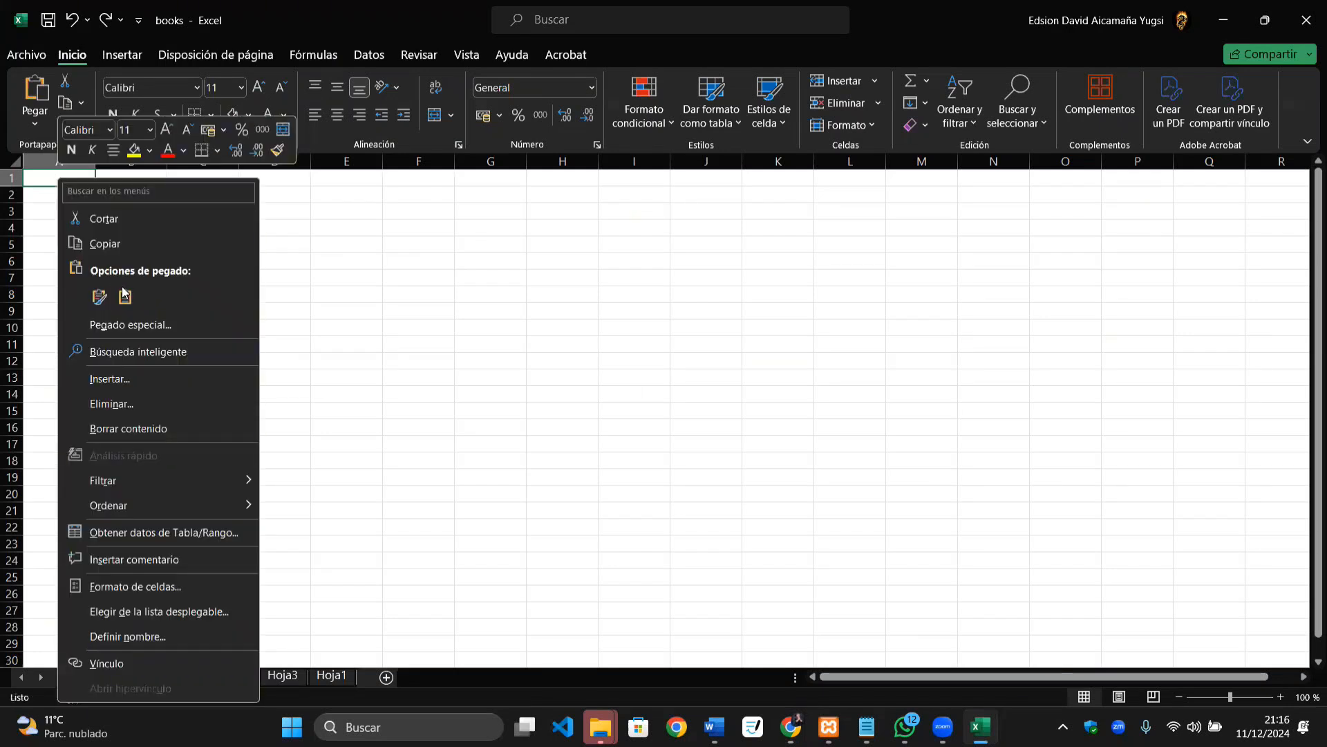
pyautogui.click(125, 295)
pyautogui.click(302, 456)
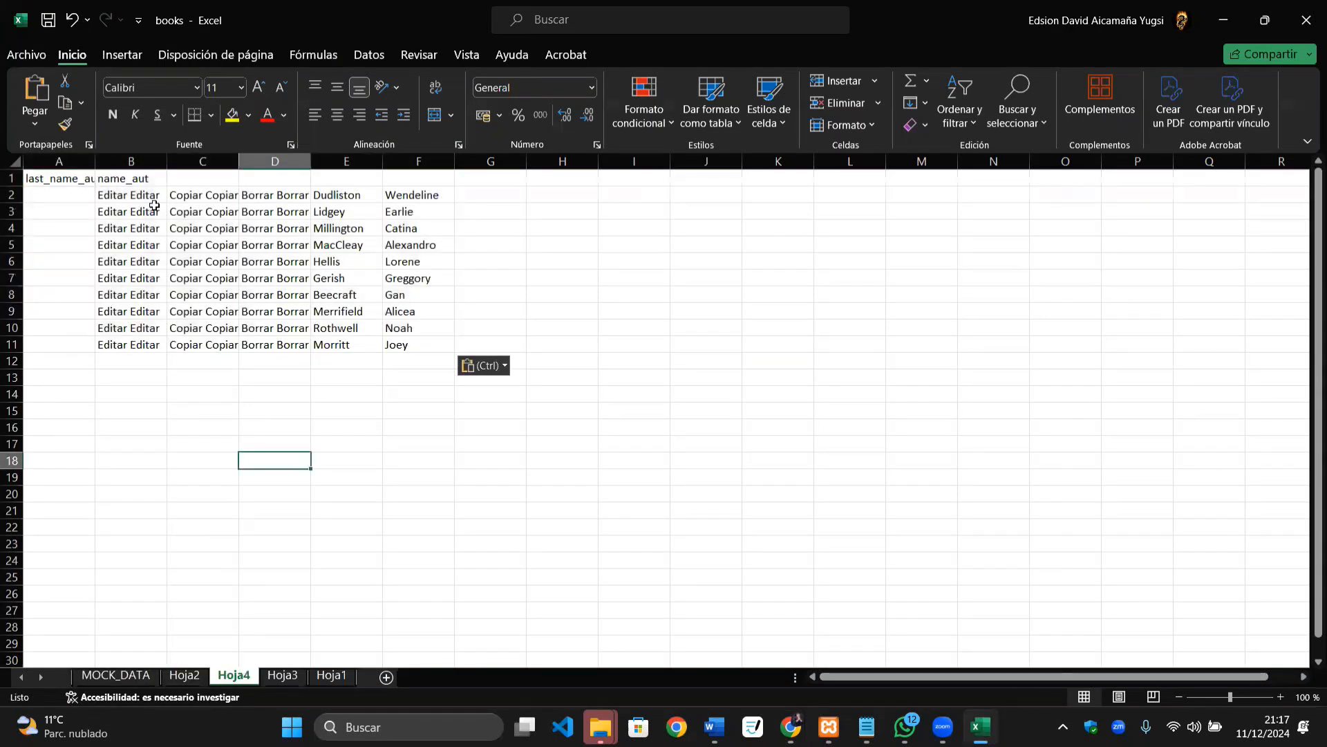
# Step: Clear all the Editar, Copiar and Borrar text from cells B2 to D11
pyautogui.moveTo(114, 197); pyautogui.dragTo(271, 345)
pyautogui.press('BackSpace')
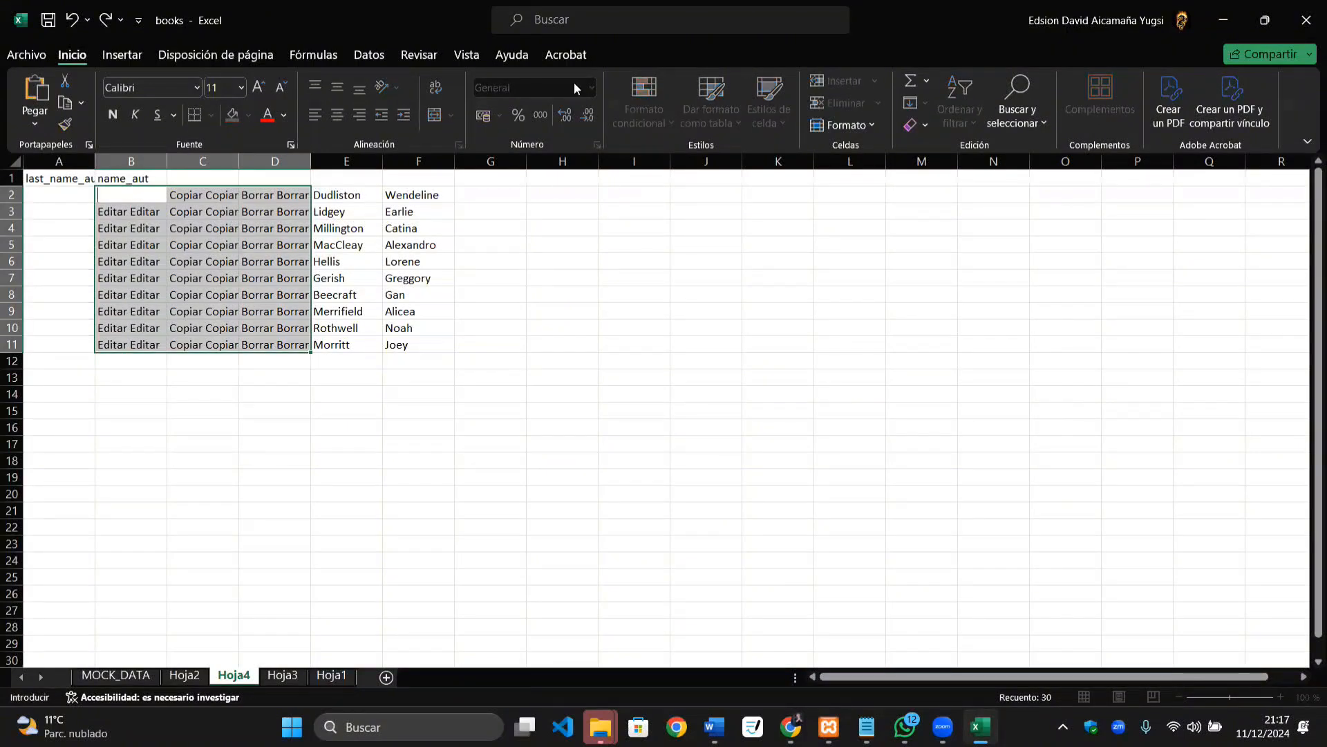
pyautogui.click(646, 462)
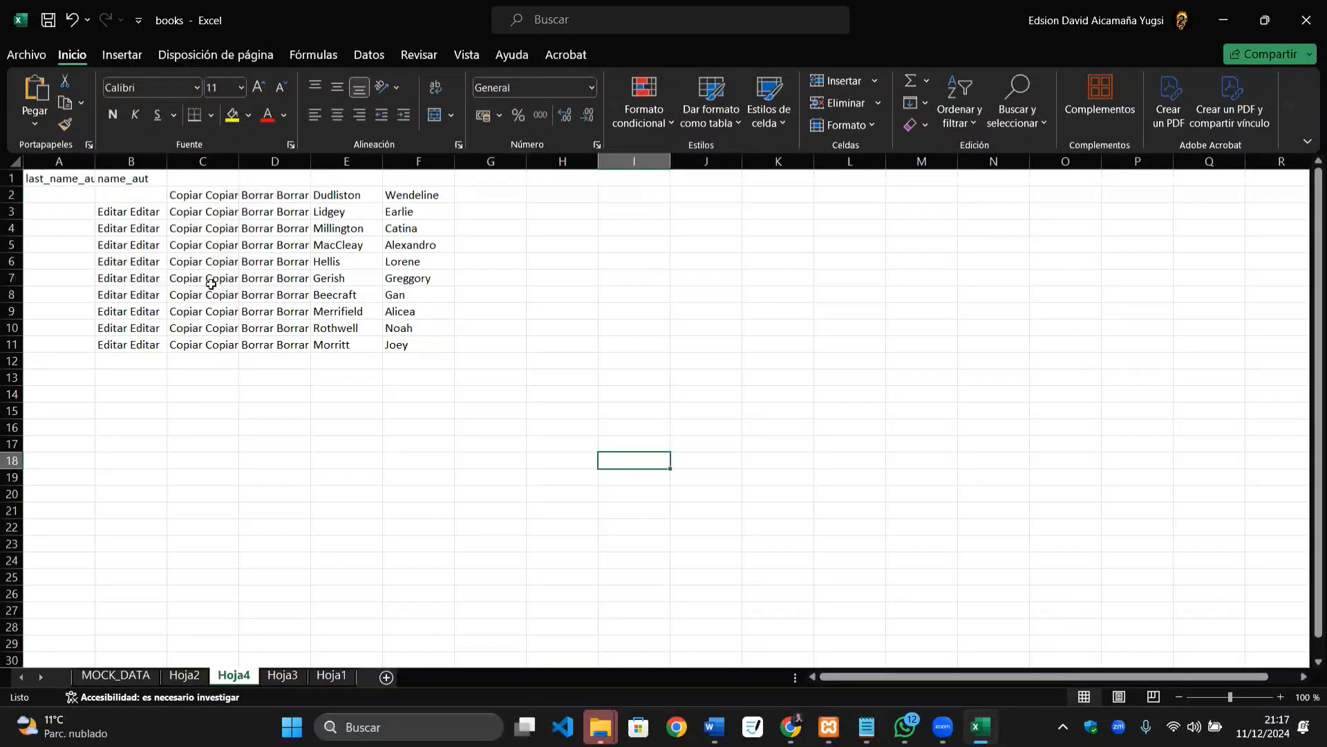
pyautogui.moveTo(131, 211); pyautogui.dragTo(291, 343)
pyautogui.press('Delete')
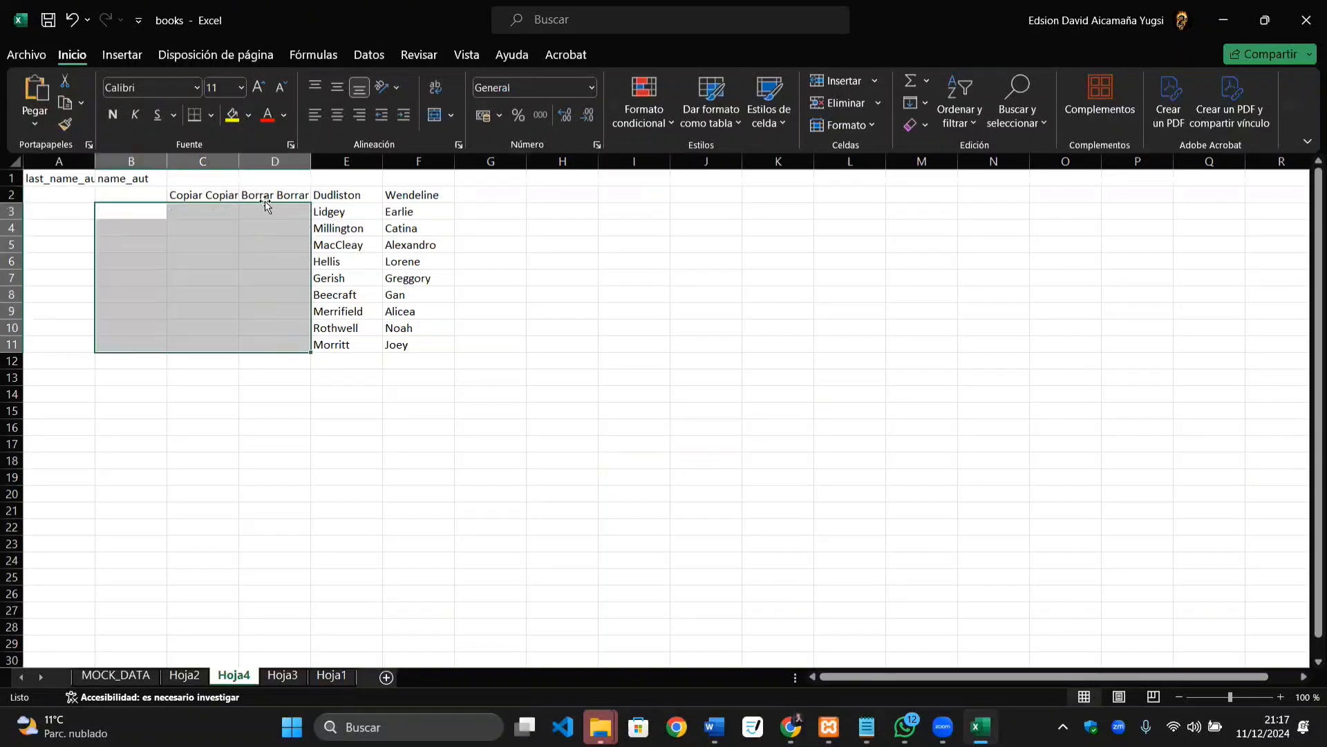
pyautogui.moveTo(275, 195); pyautogui.dragTo(173, 195)
pyautogui.press('Delete')
pyautogui.click(117, 193)
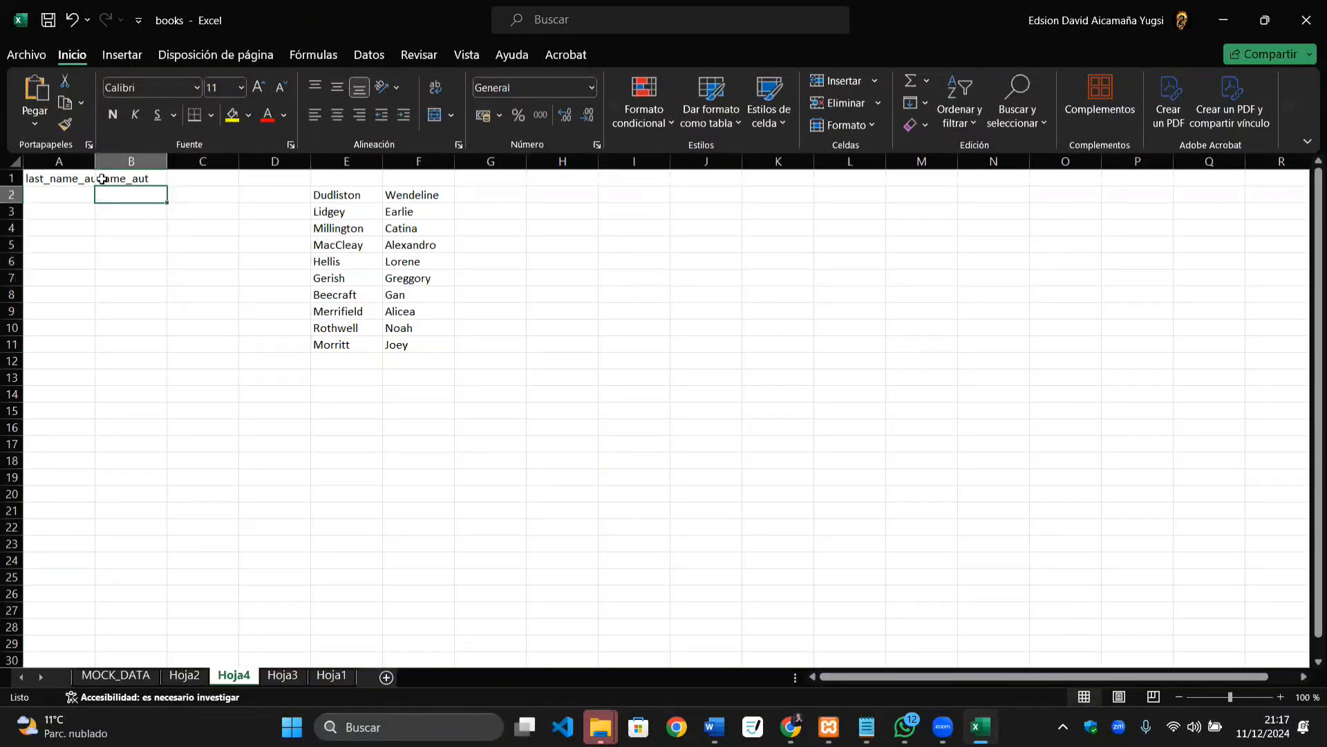
# Step: Move the author names from E2:F11 to A2:B11, under the last_name_aut and name_aut headers
pyautogui.moveTo(325, 194); pyautogui.dragTo(415, 347)
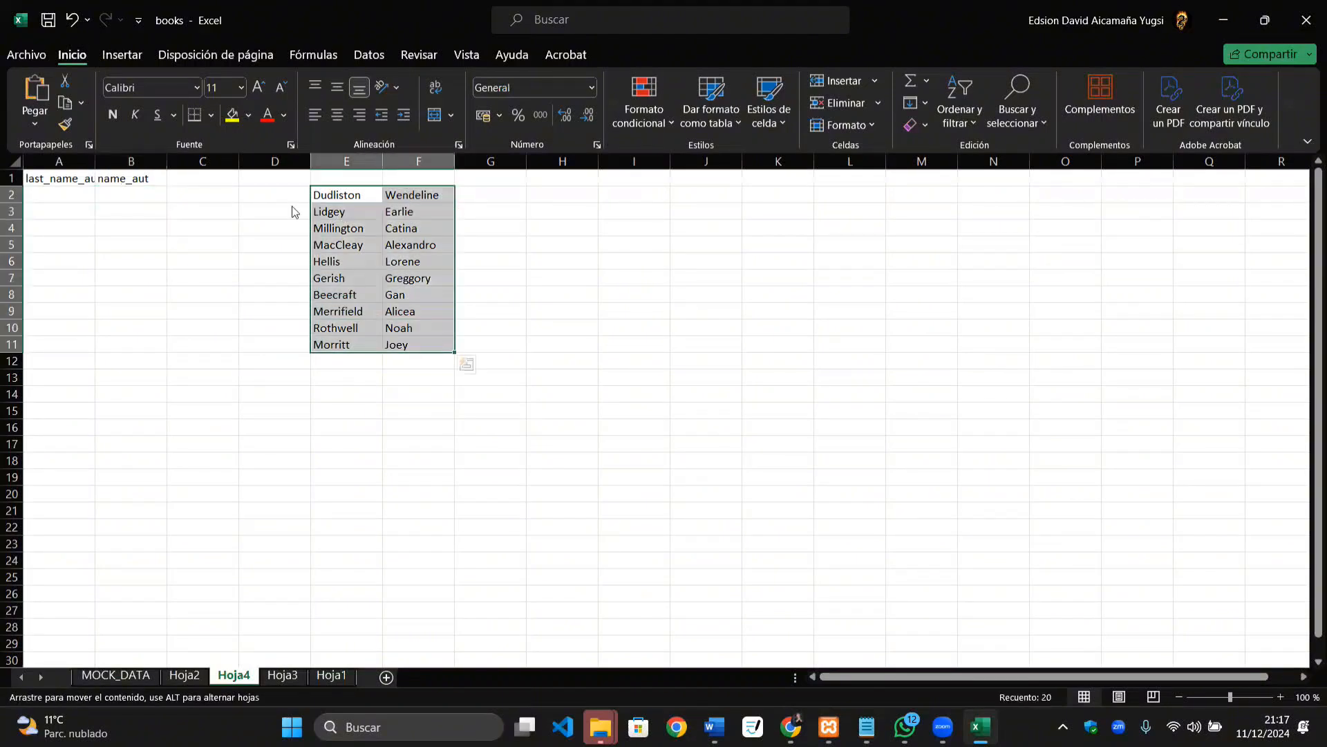
pyautogui.moveTo(295, 212); pyautogui.dragTo(127, 201)
pyautogui.click(276, 293)
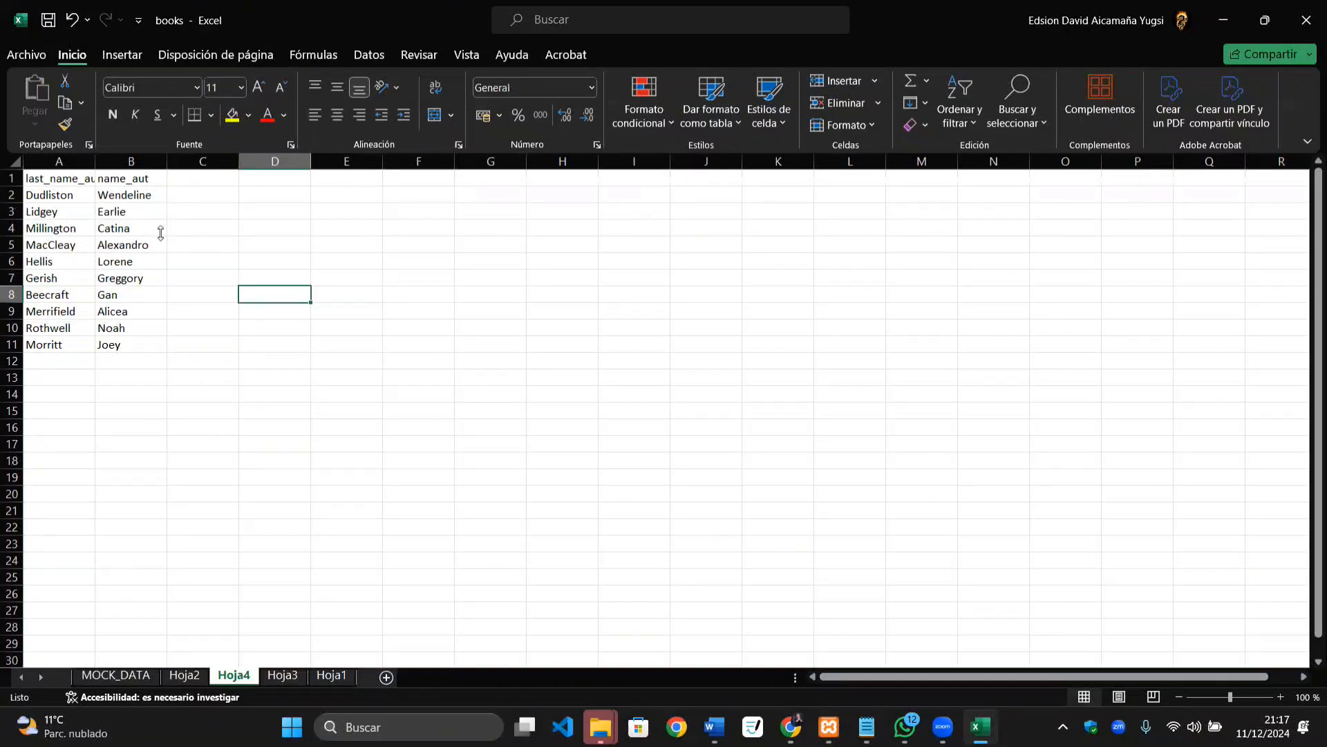
# Step: Return to phpMyAdmin in the browser and insert the earlier '2024-11-01' author subquery from the clipboard history into the server's SQL editor
pyautogui.hotkey('alt', 'Tab')
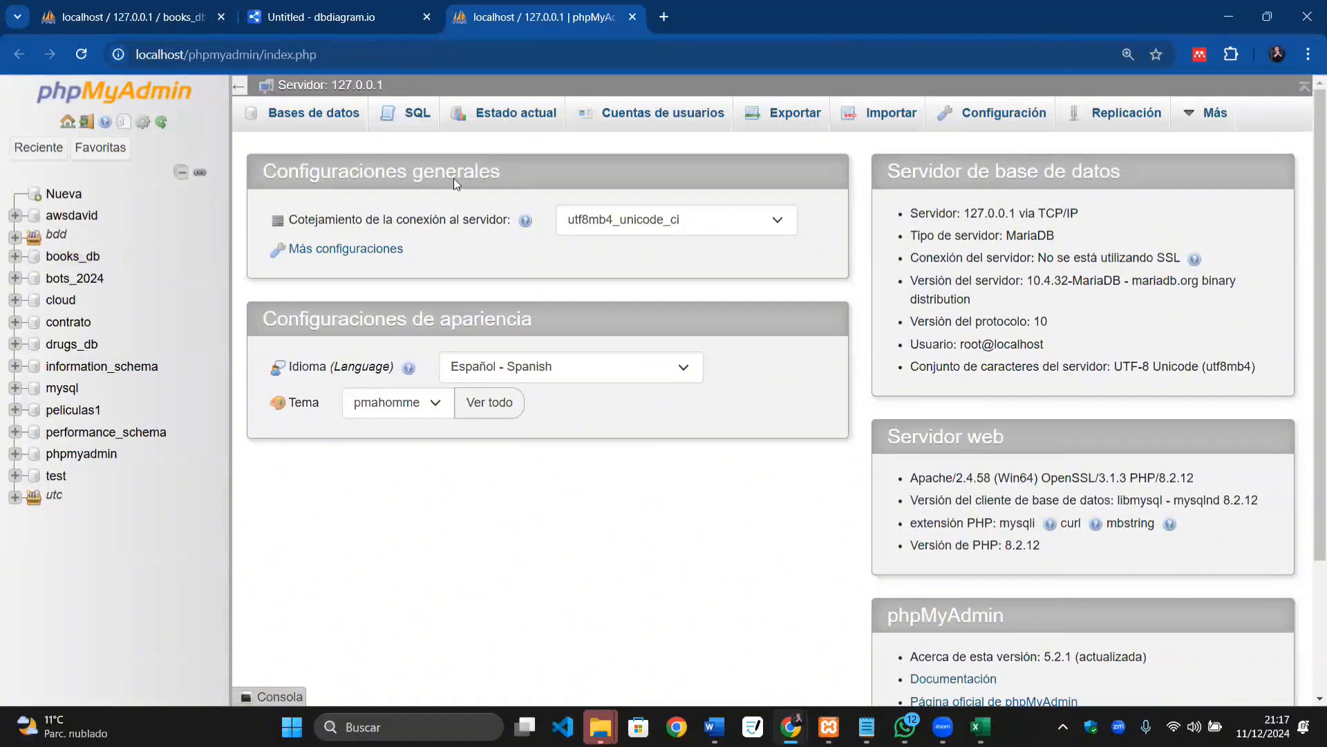
pyautogui.click(412, 113)
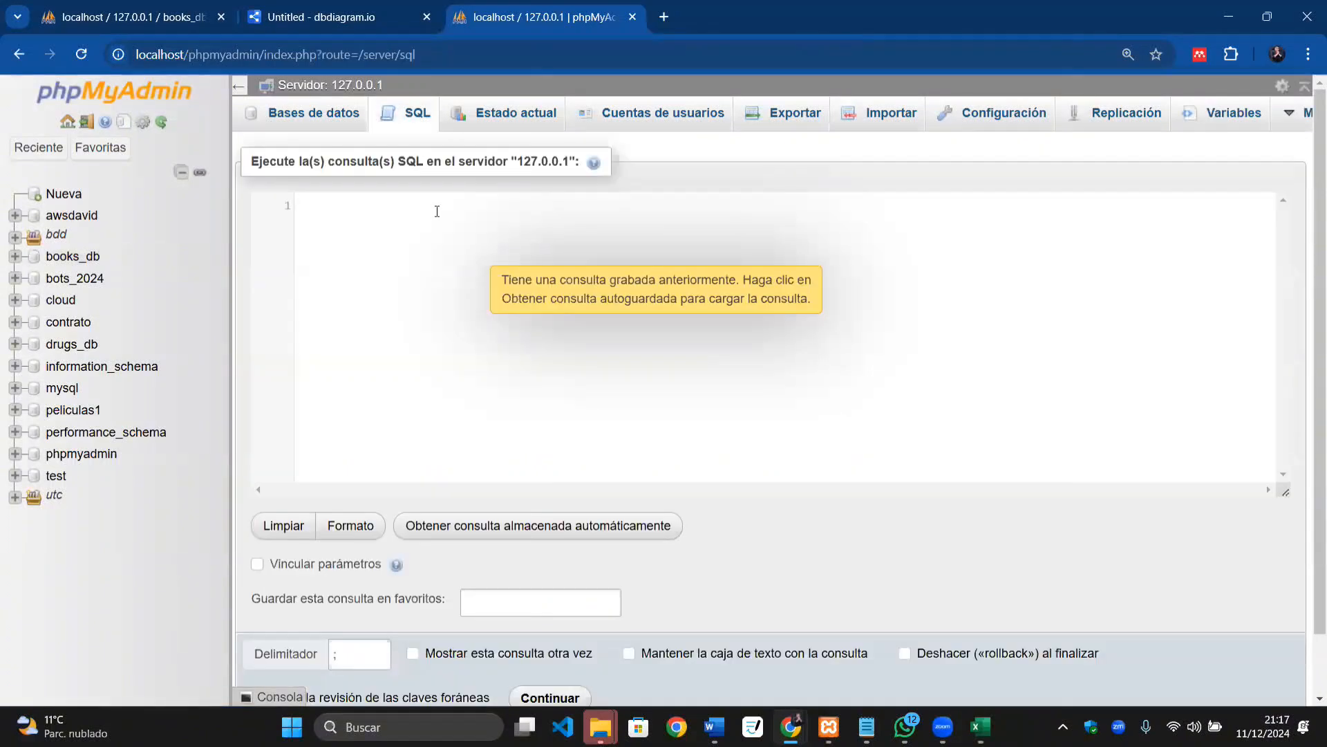
pyautogui.press('super+v')
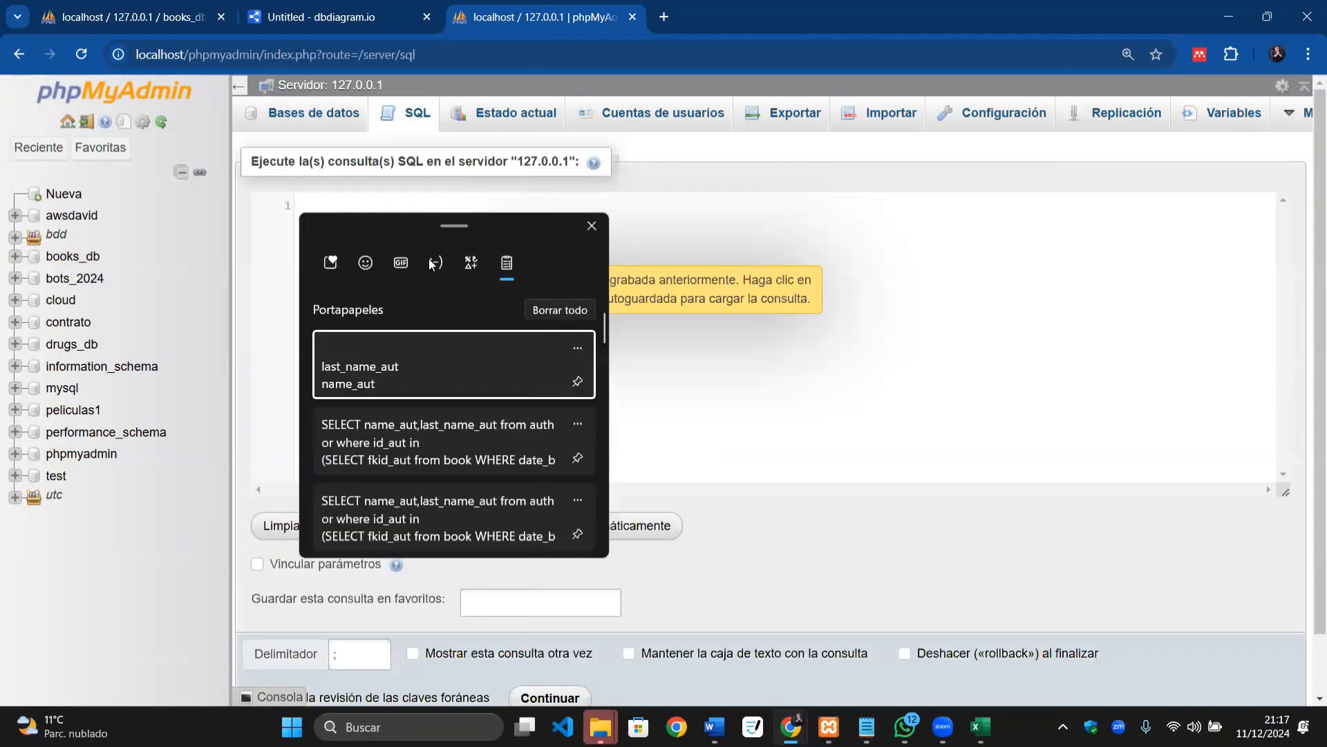
pyautogui.click(420, 427)
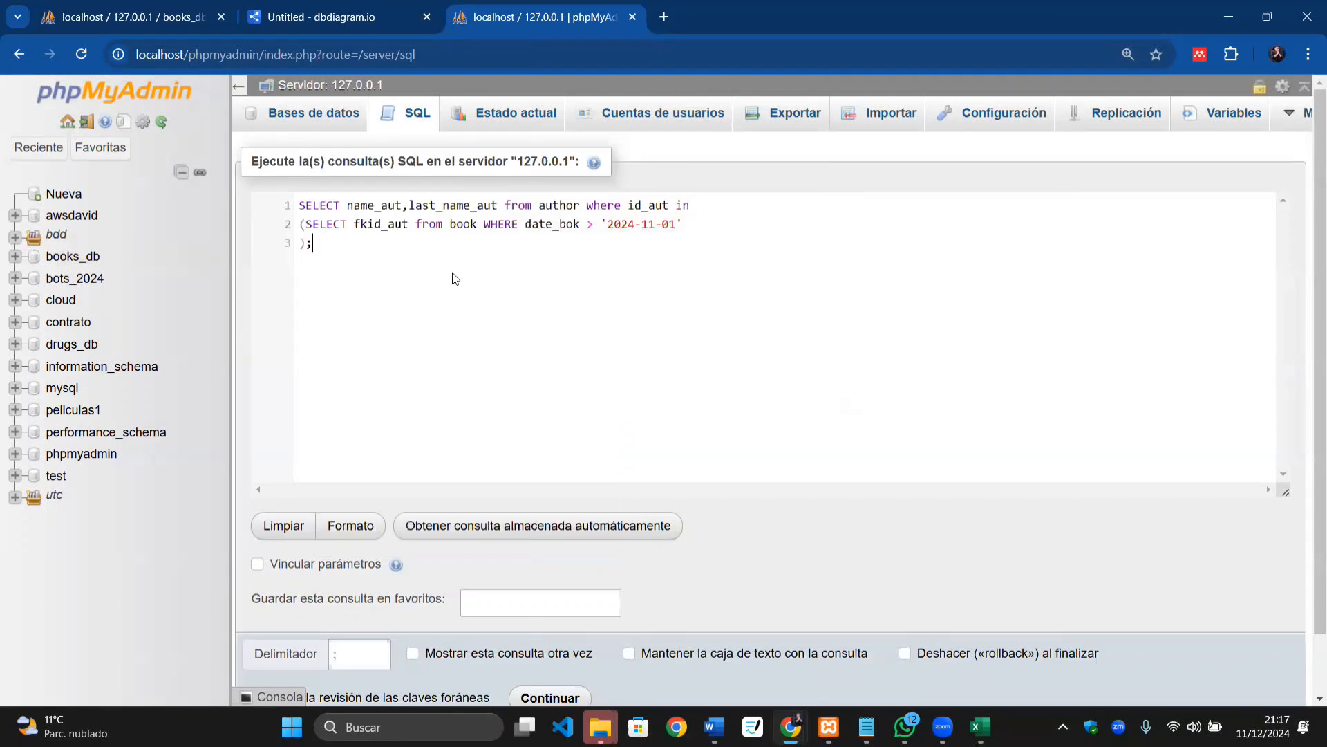
pyautogui.click(498, 205)
pyautogui.write(',')
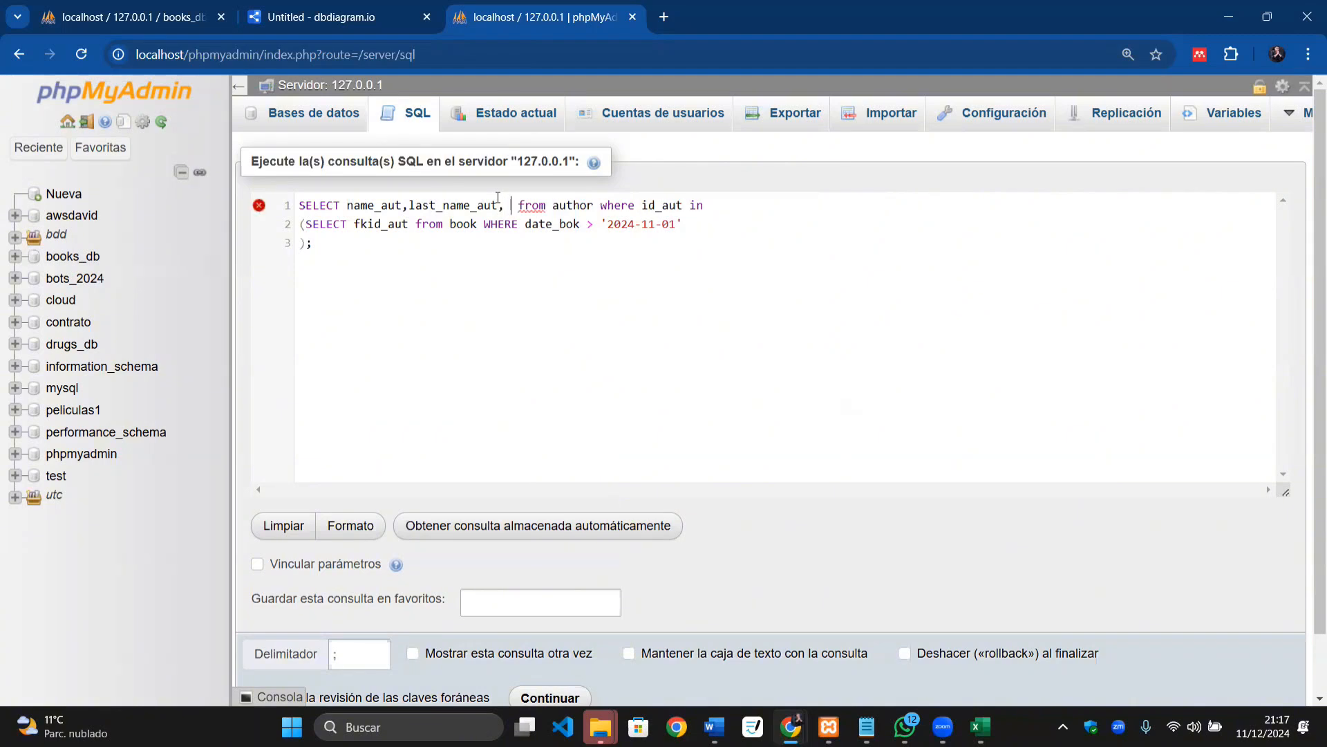
pyautogui.press('BackSpace')
pyautogui.press('BackSpace')
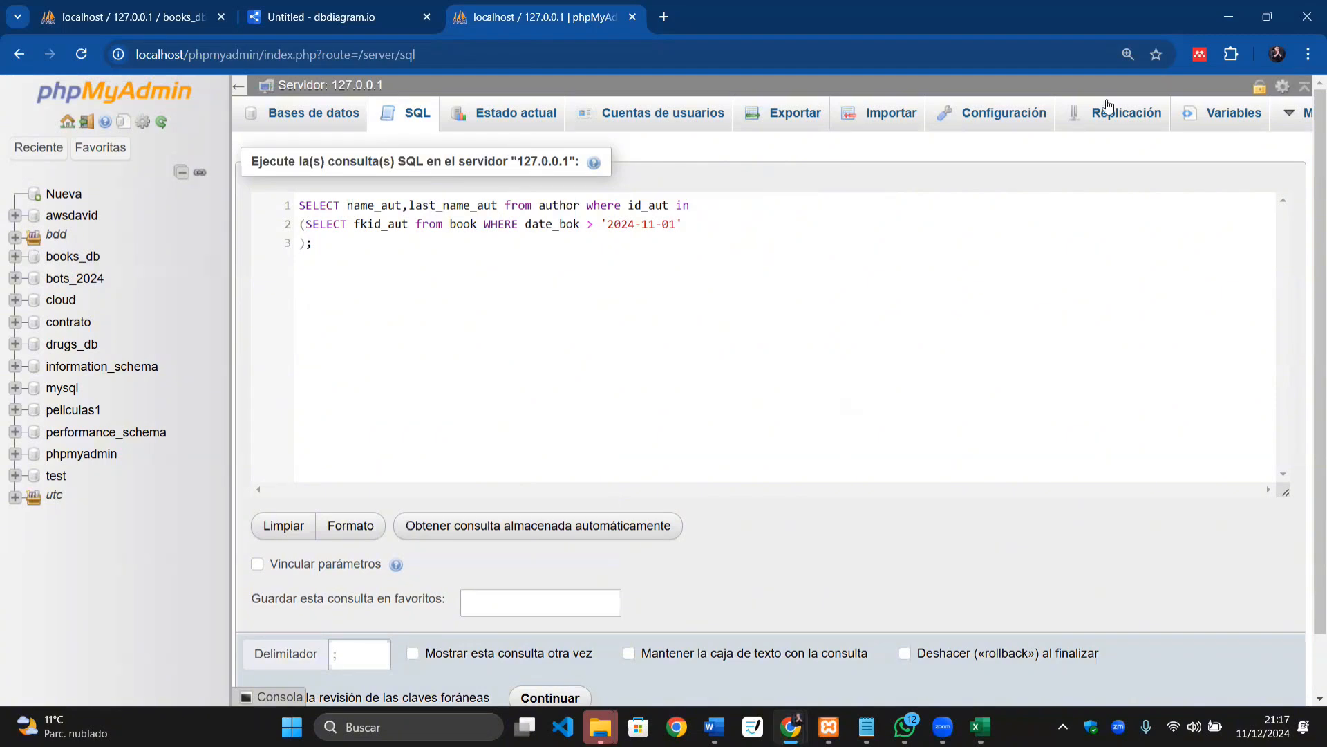
pyautogui.moveTo(944, 727)
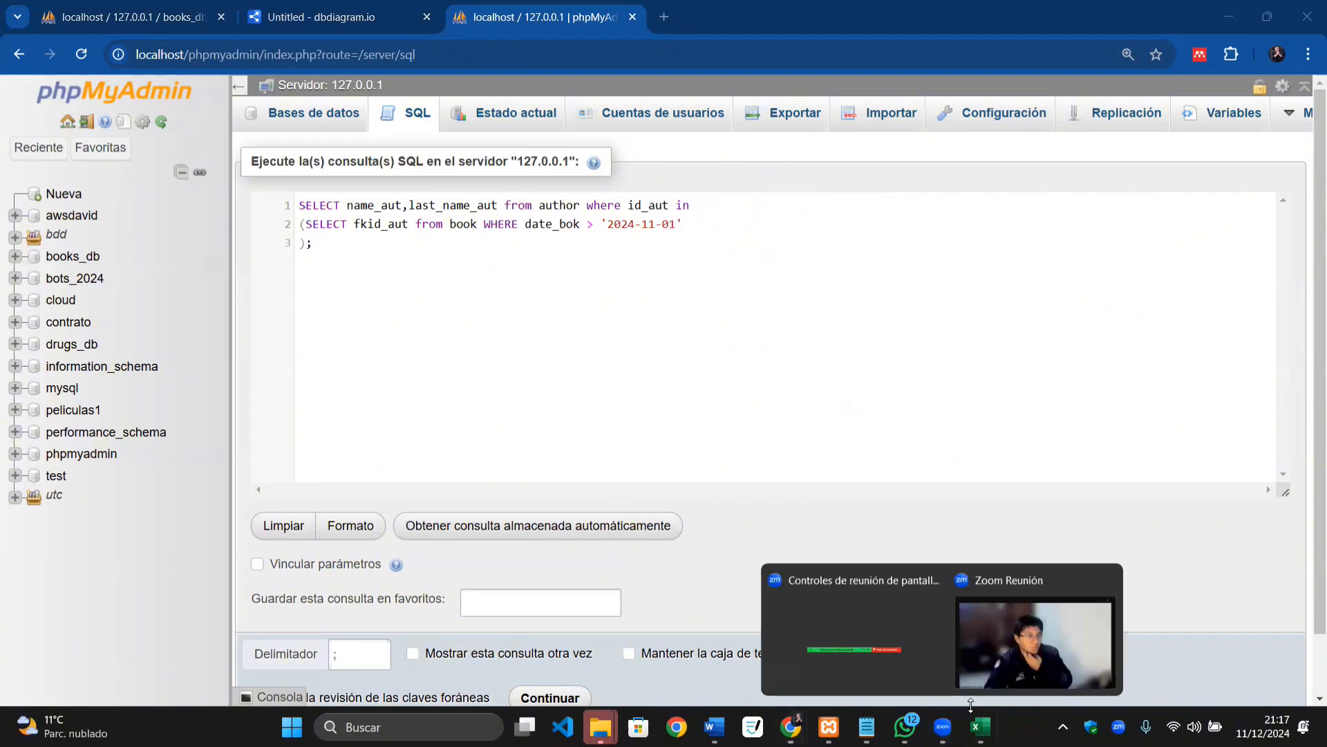
pyautogui.click(1013, 666)
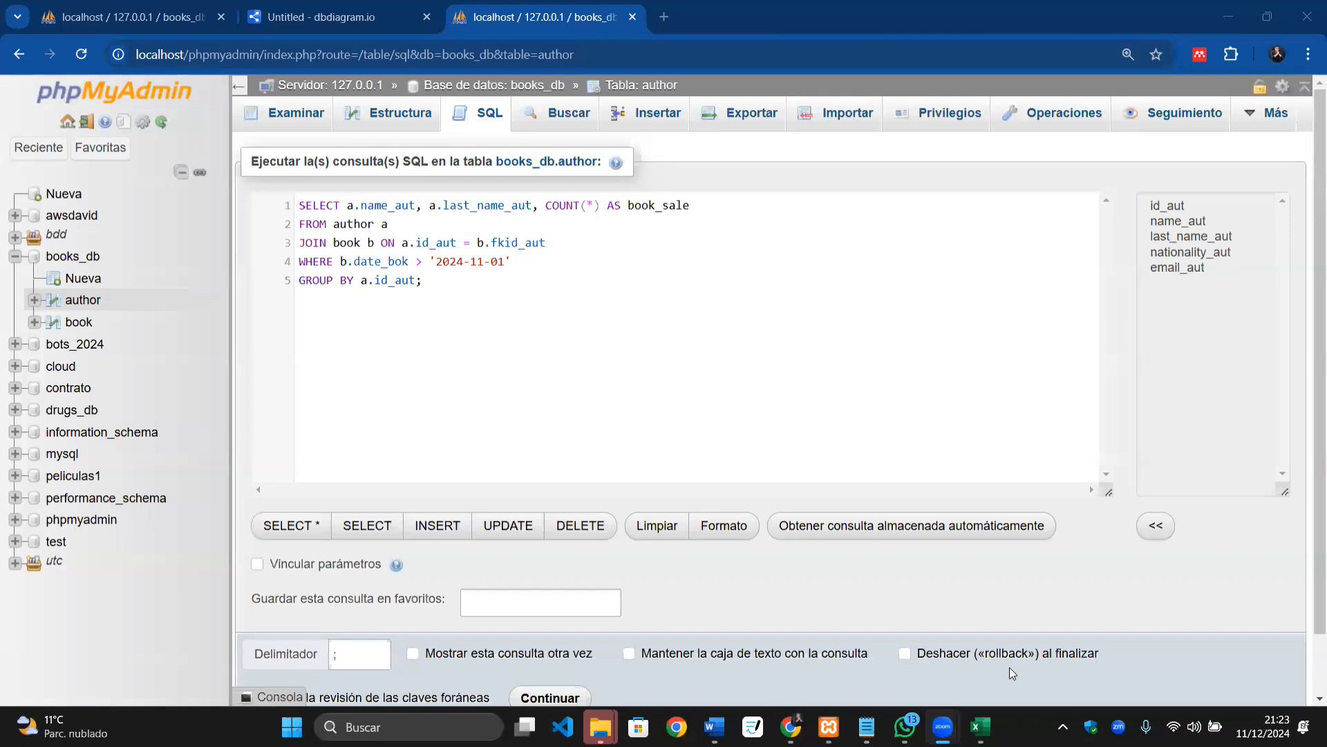
# Step: Copy the entire JOIN query, clear the author table's SQL editor and paste the query back
pyautogui.click(632, 320)
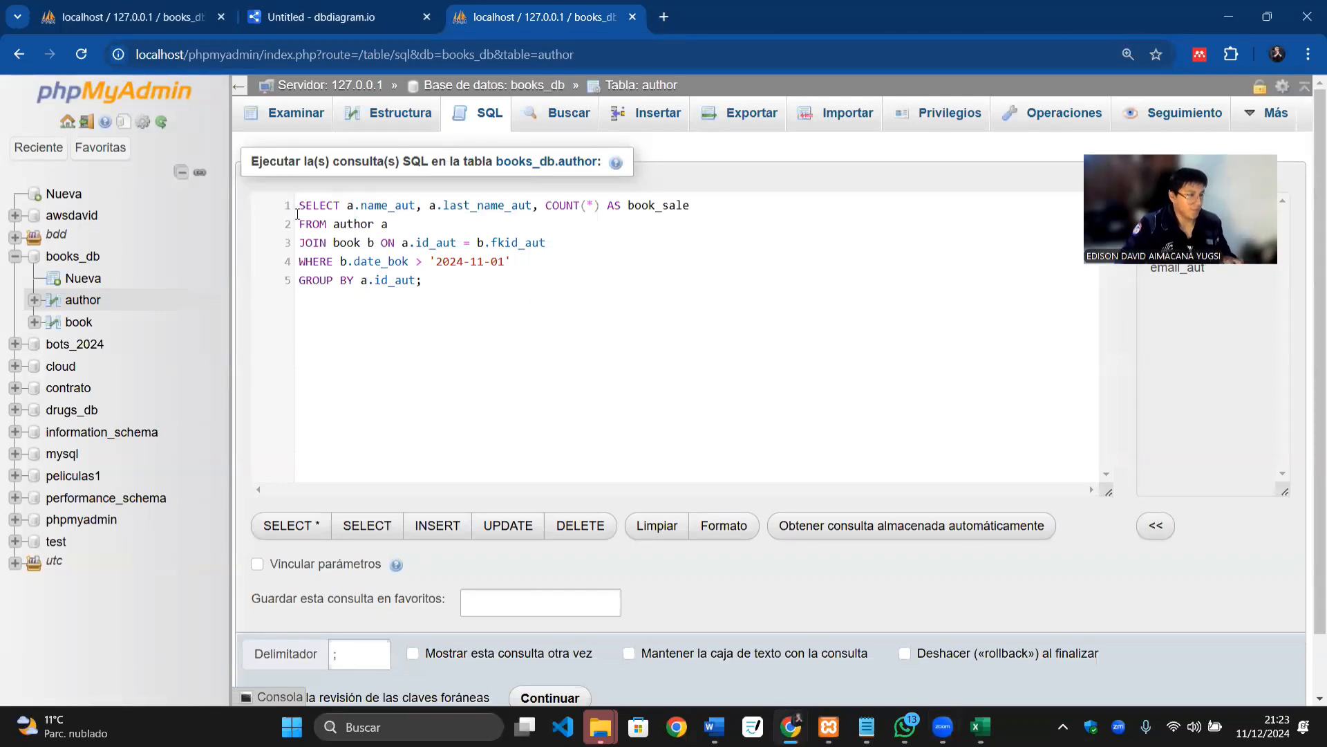
pyautogui.moveTo(299, 204); pyautogui.dragTo(564, 330)
pyautogui.hotkey('ctrl', 'c')
pyautogui.press('Delete')
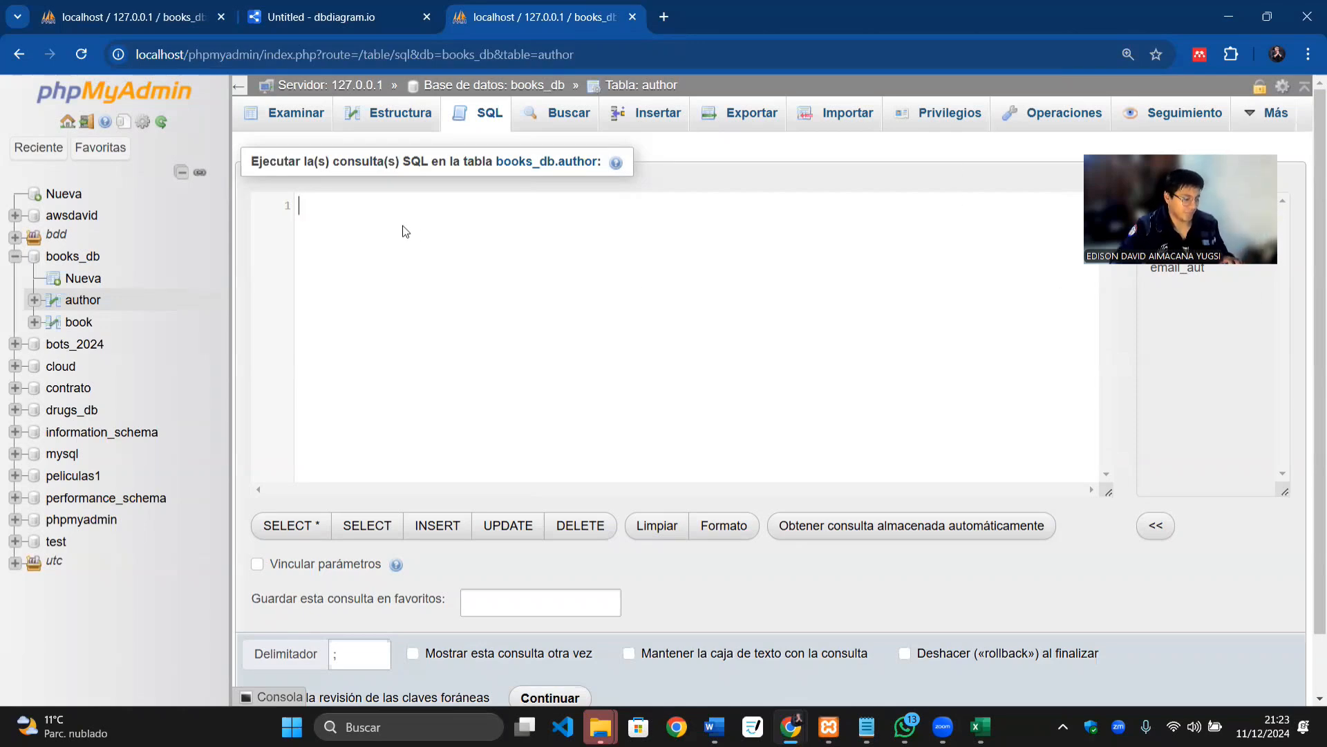
pyautogui.hotkey('ctrl', 'v')
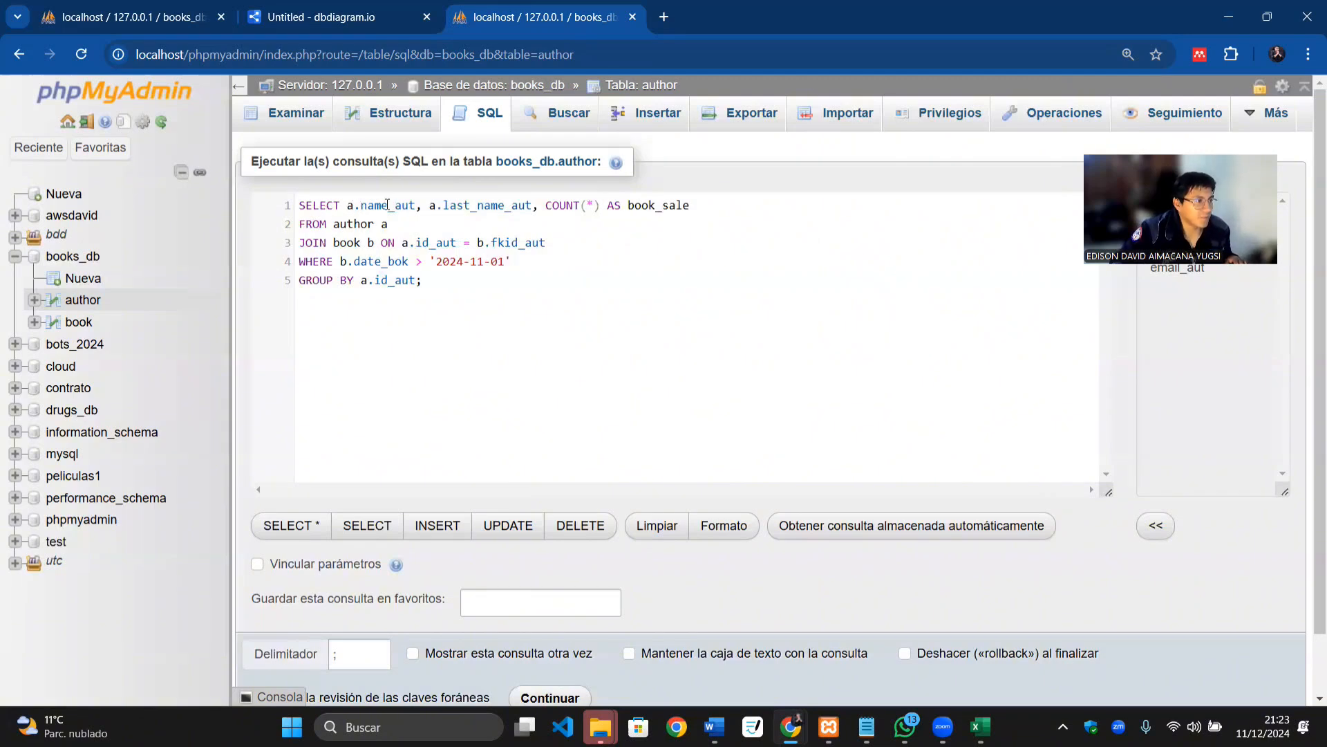
# Step: Review the JOIN query's selected columns, book_sale alias, tables, join condition, date filter and GROUP BY clause
pyautogui.moveTo(415, 205); pyautogui.dragTo(368, 202)
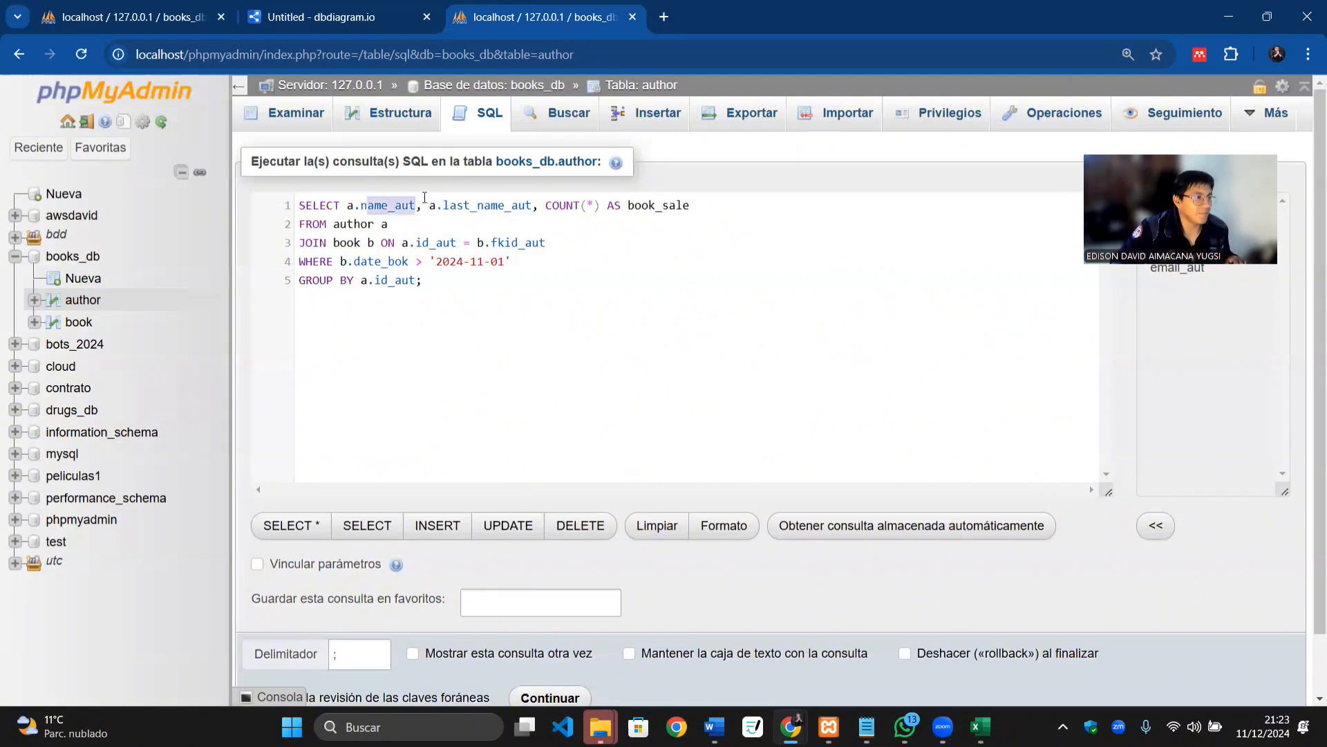
pyautogui.moveTo(531, 204); pyautogui.dragTo(626, 204)
pyautogui.click(544, 216)
pyautogui.click(713, 203)
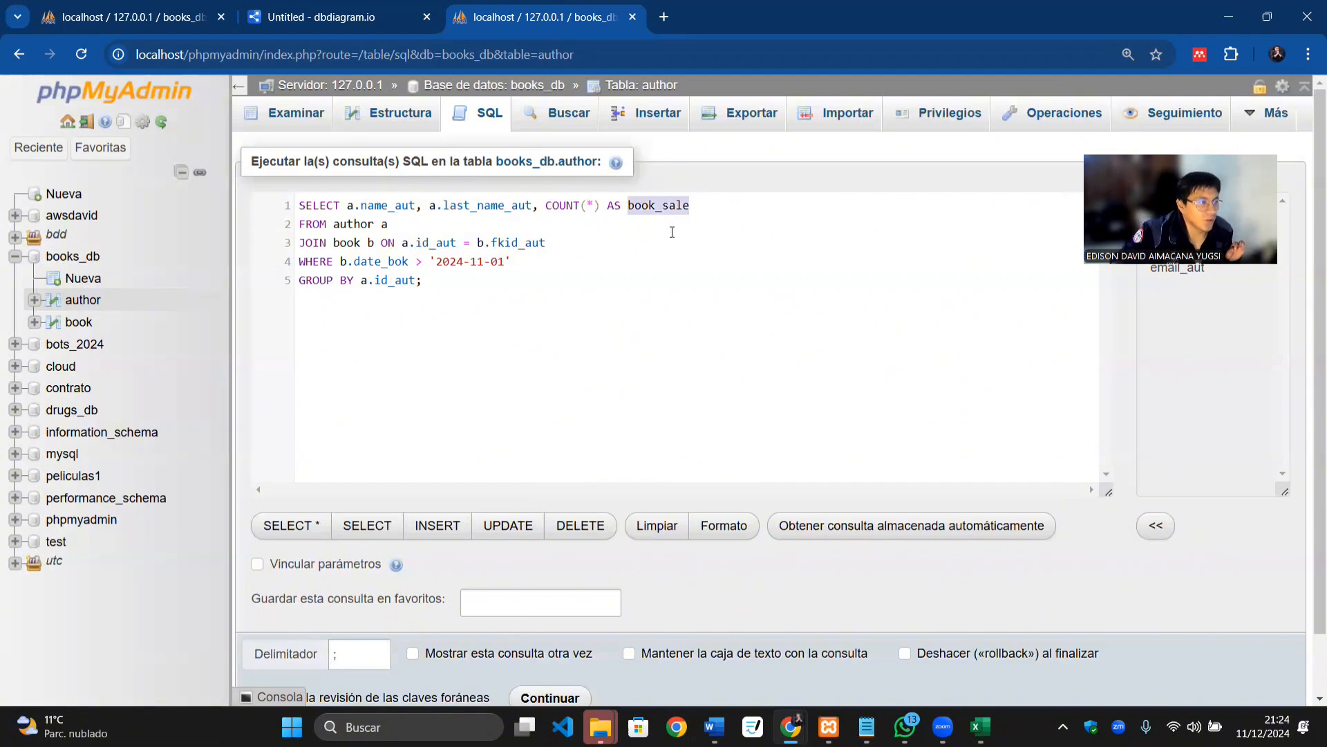
pyautogui.press('Down')
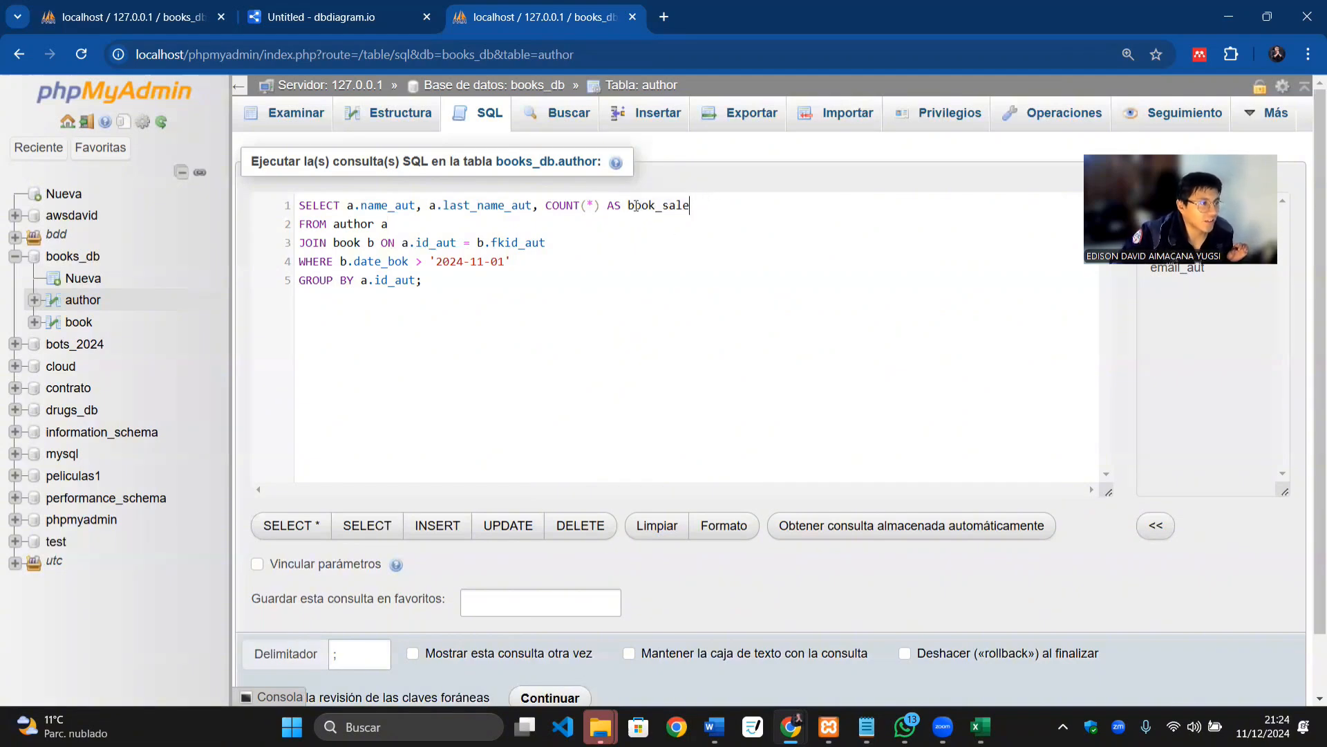
pyautogui.moveTo(636, 206); pyautogui.dragTo(628, 205)
pyautogui.click(655, 217)
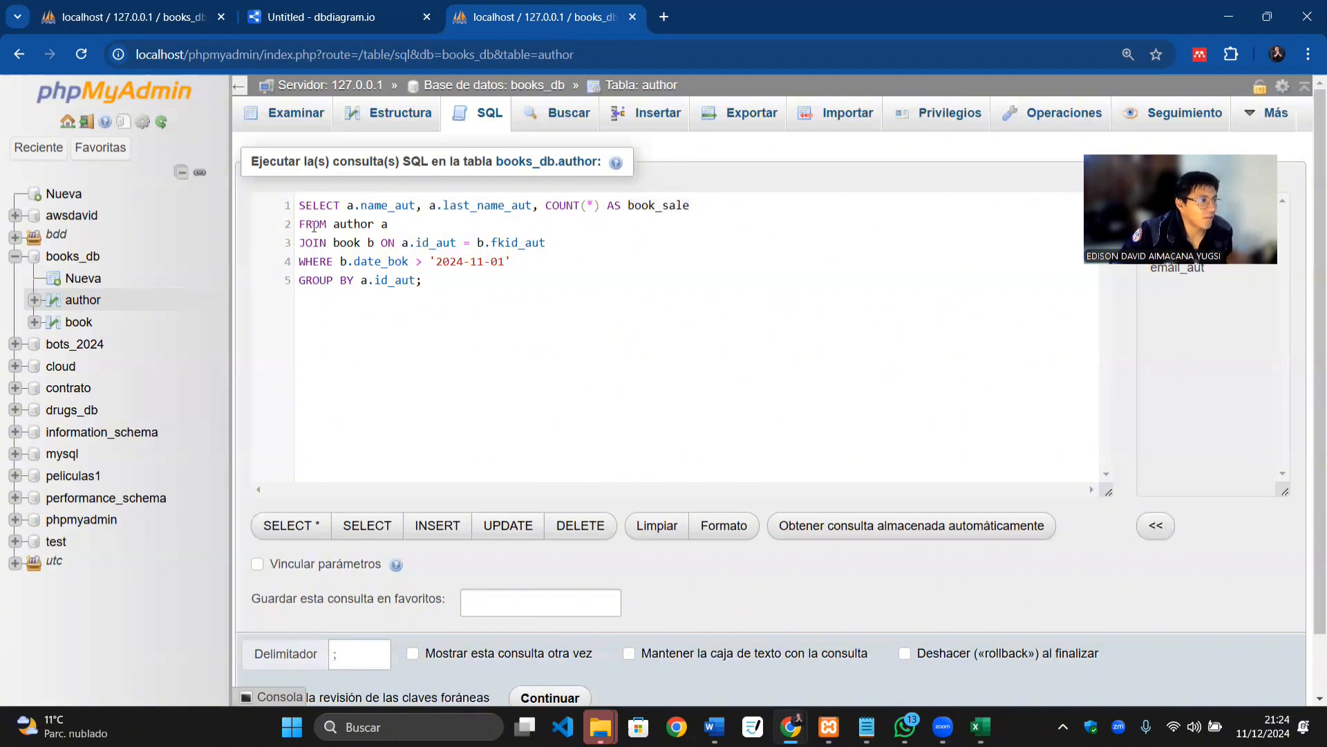
pyautogui.click(392, 220)
pyautogui.moveTo(306, 242); pyautogui.dragTo(322, 241)
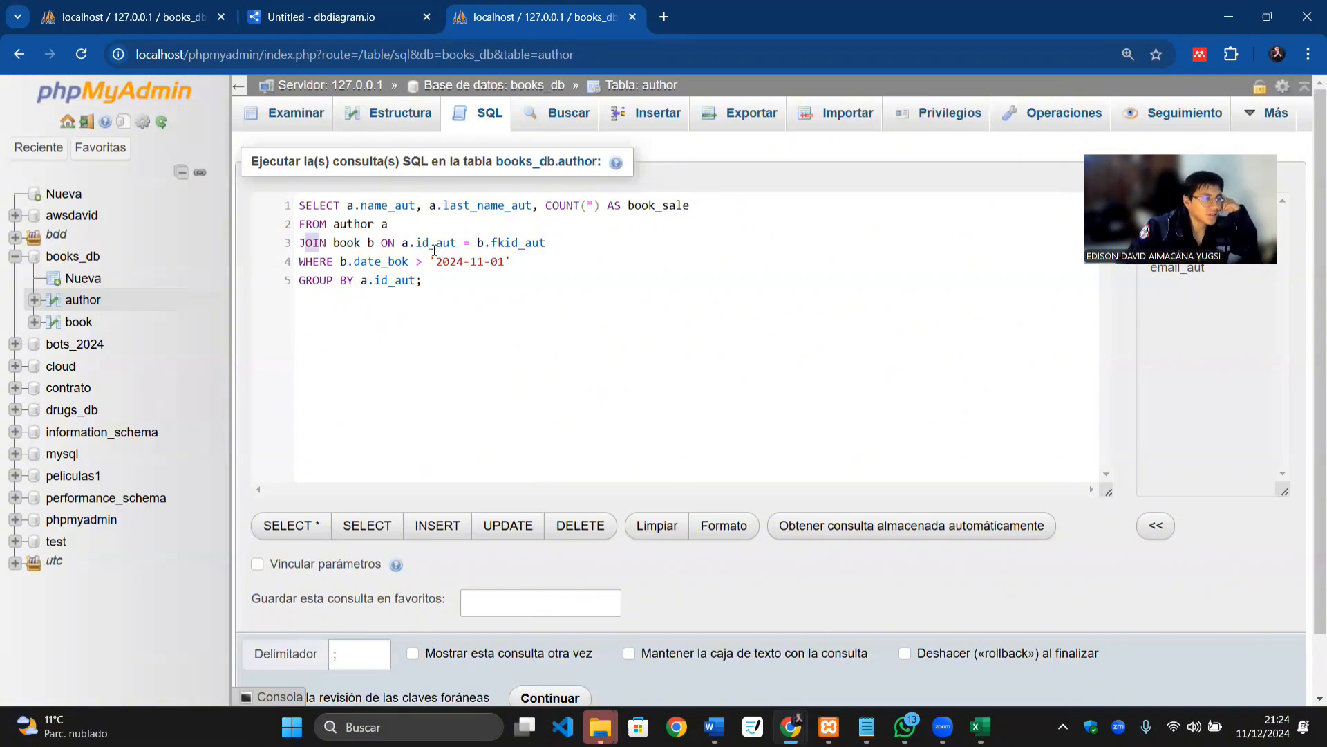
pyautogui.doubleClick(392, 242)
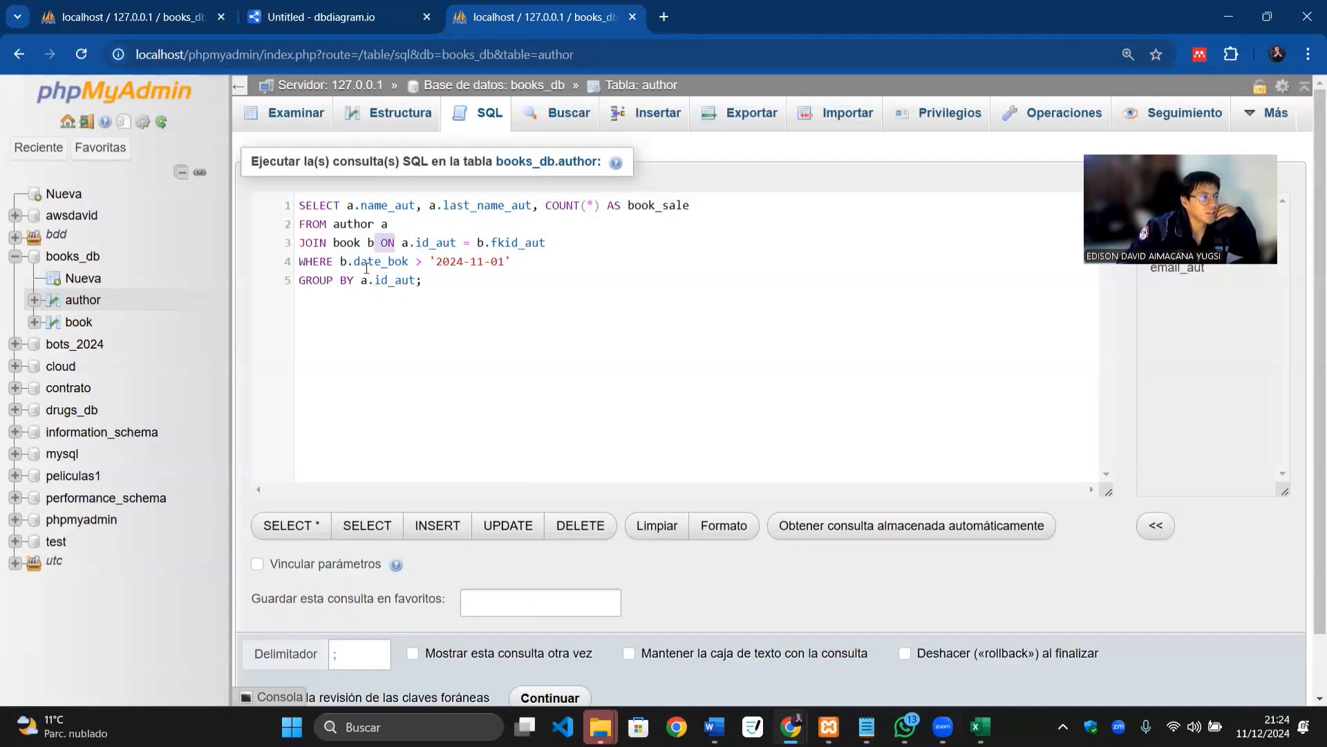
pyautogui.click(419, 262)
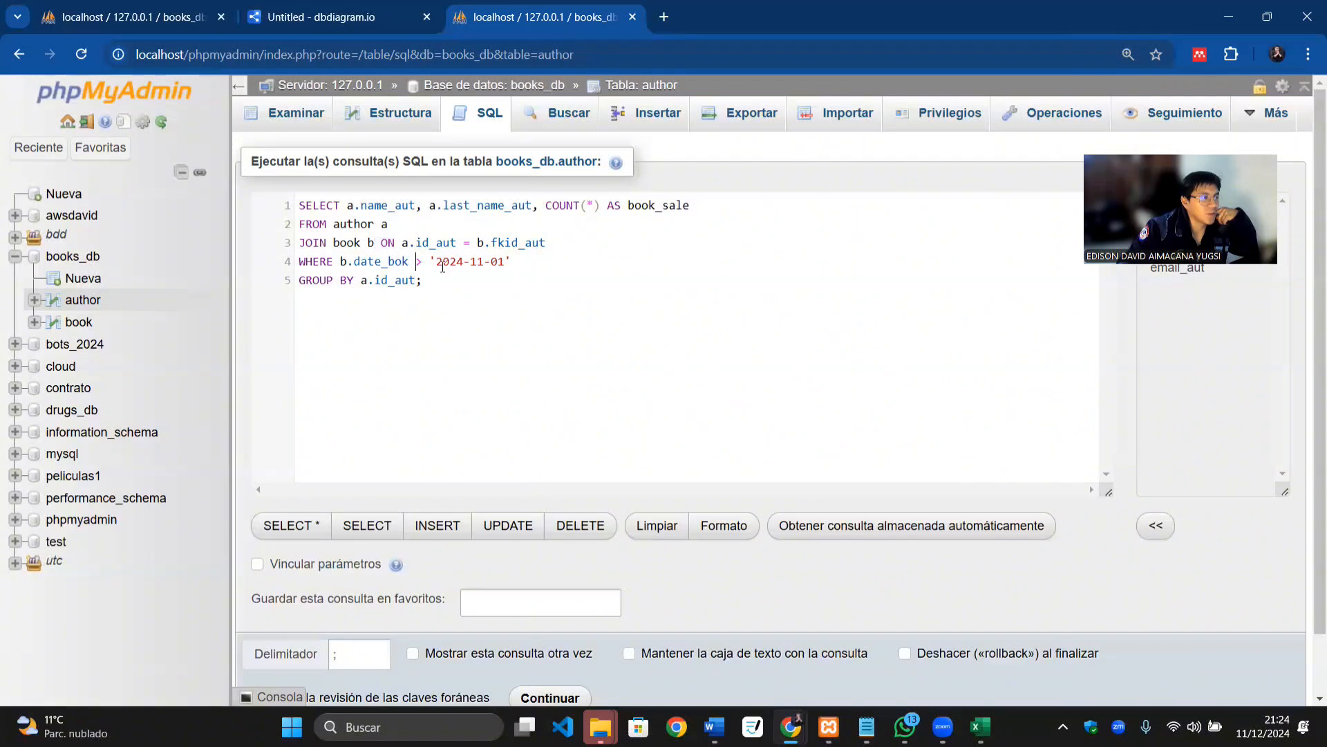
pyautogui.click(453, 276)
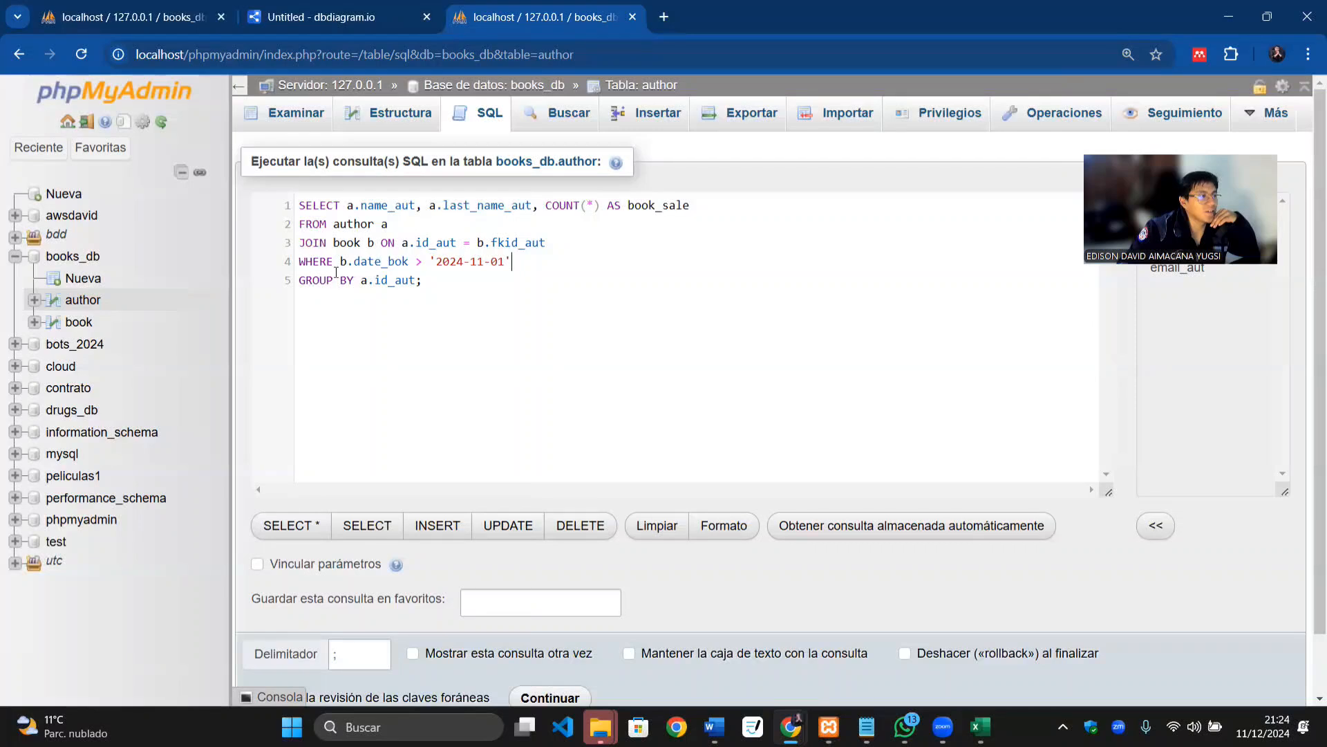
pyautogui.click(427, 301)
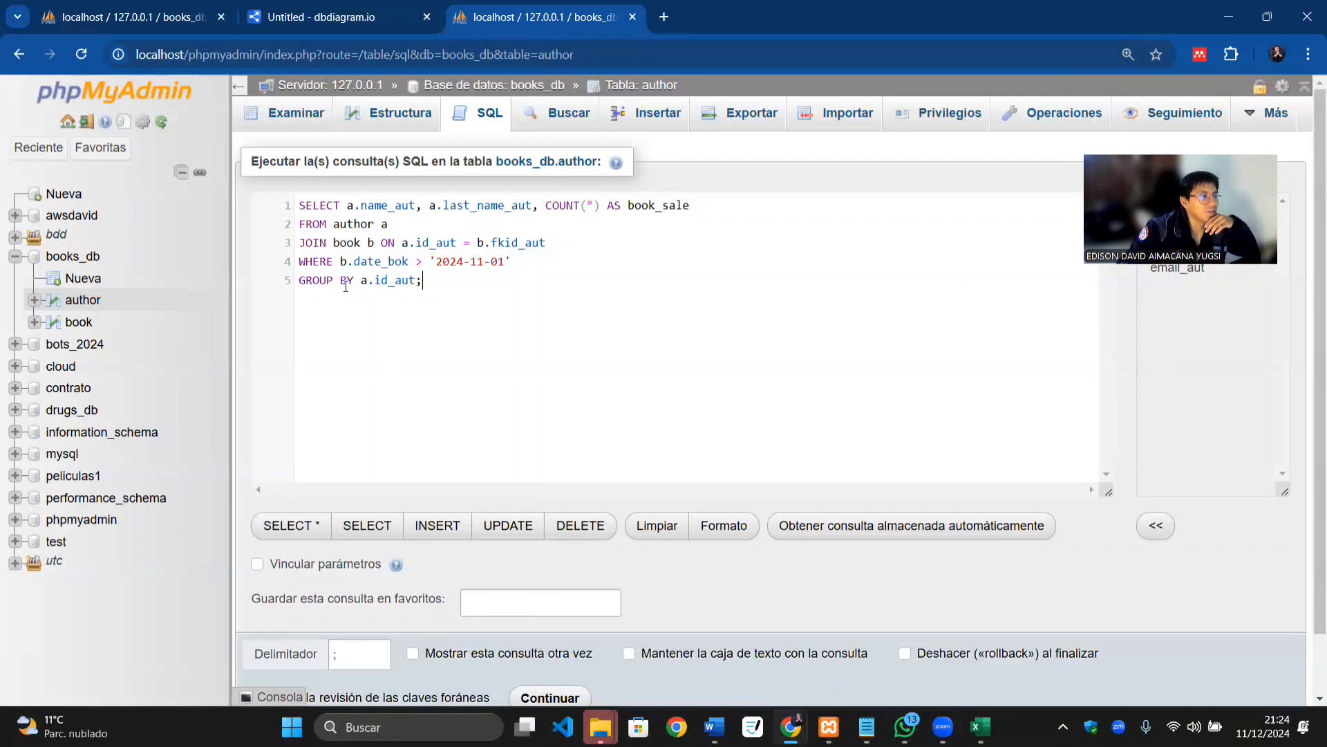
pyautogui.keyDown('shift'); pyautogui.click(303, 290); pyautogui.keyUp('shift')
pyautogui.click(435, 278)
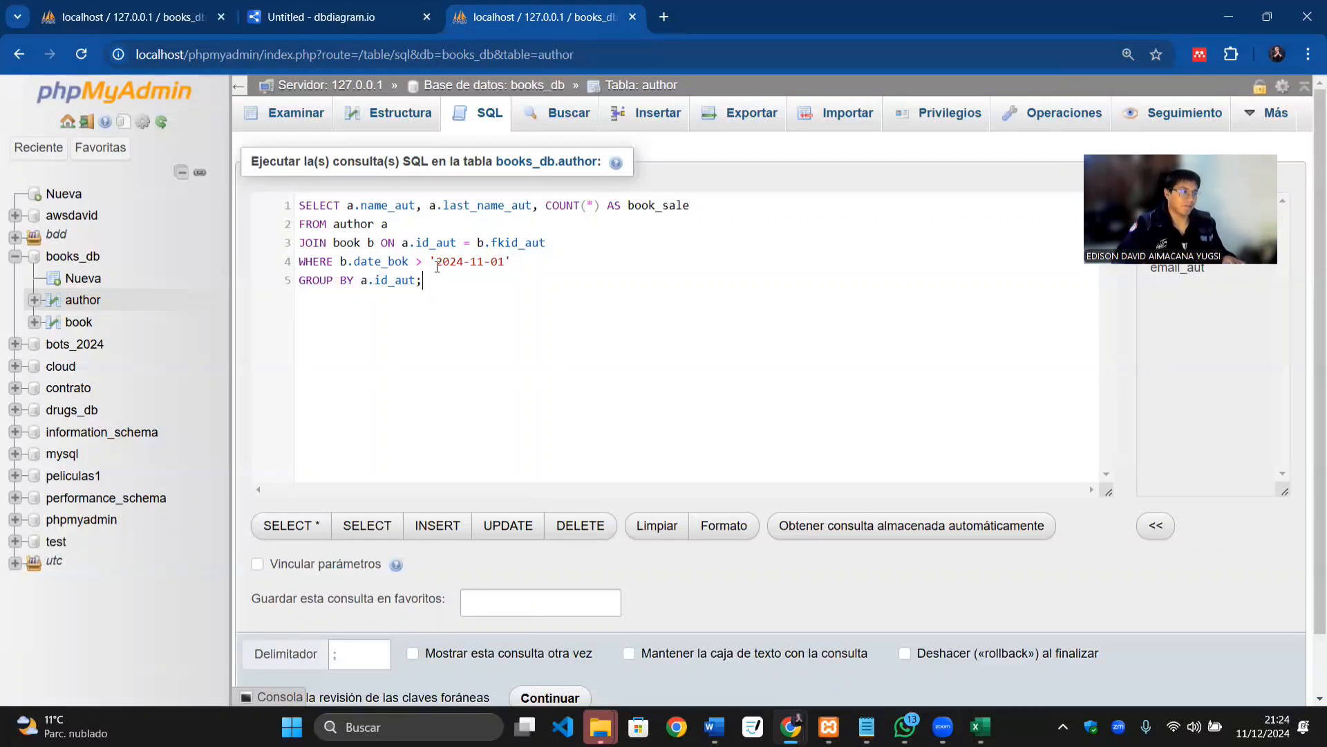
# Step: Select the whole JOIN query in the author table's SQL editor and run it
pyautogui.keyDown('shift'); pyautogui.click(351, 228); pyautogui.keyUp('shift')
pyautogui.keyDown('shift'); pyautogui.click(300, 203); pyautogui.keyUp('shift')
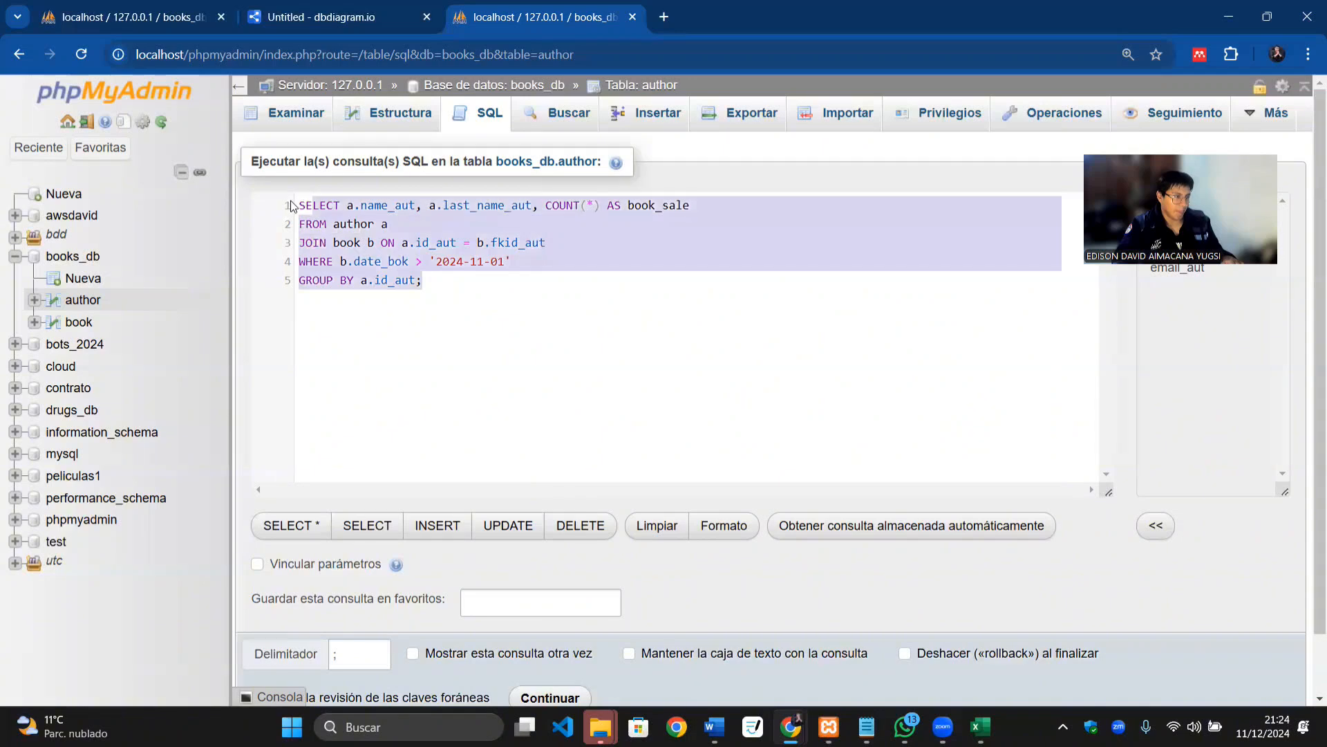
pyautogui.scroll(-1, 443, 538)
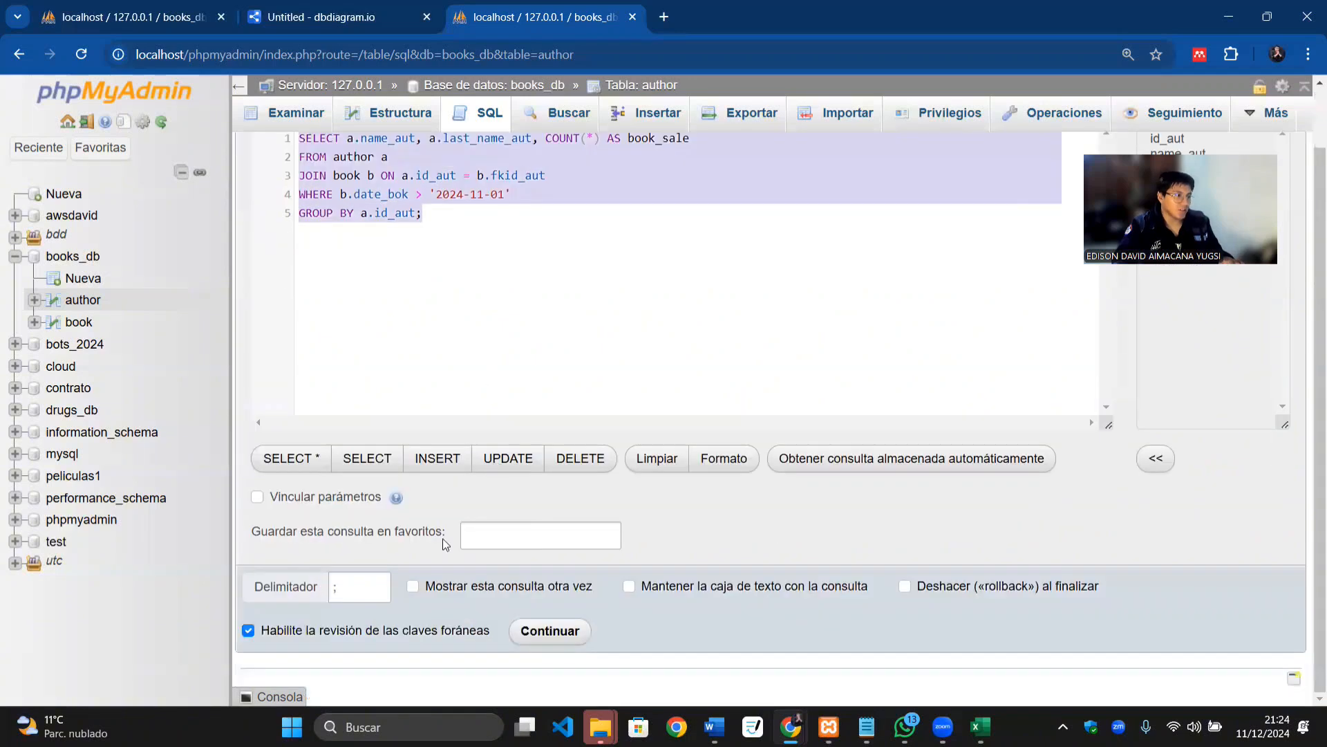
pyautogui.click(527, 630)
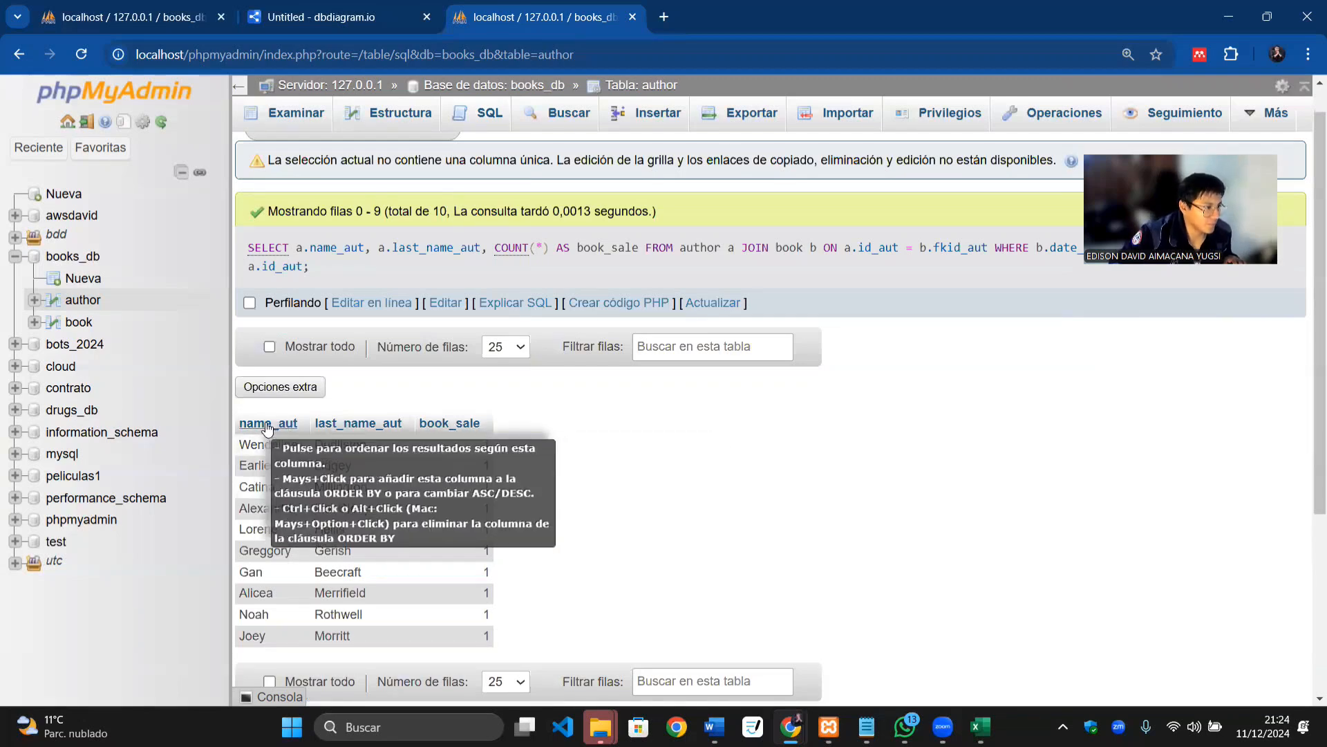
# Step: Copy the name_aut, last_name_aut and book_sale results into Excel's Hoja4 sheet from A1, replacing the existing author names
pyautogui.moveTo(261, 415); pyautogui.dragTo(501, 642)
pyautogui.click(472, 641)
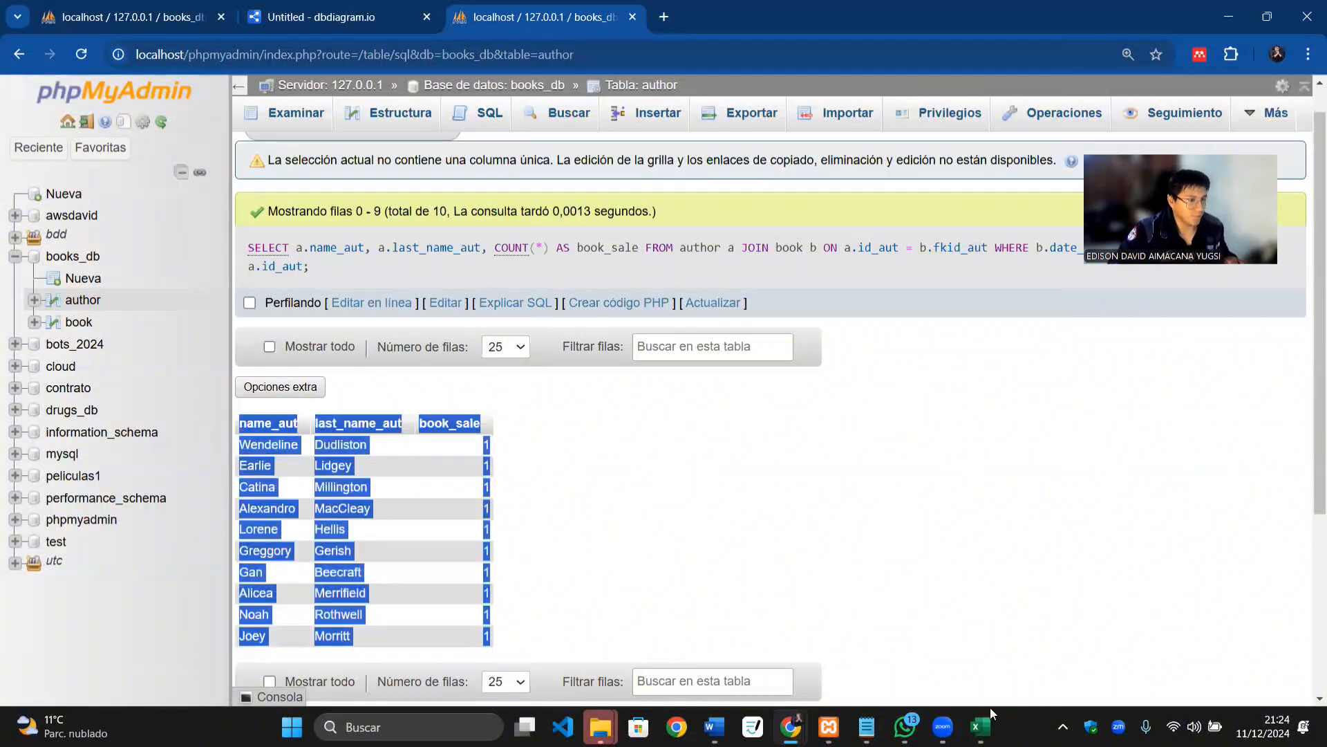
pyautogui.click(981, 726)
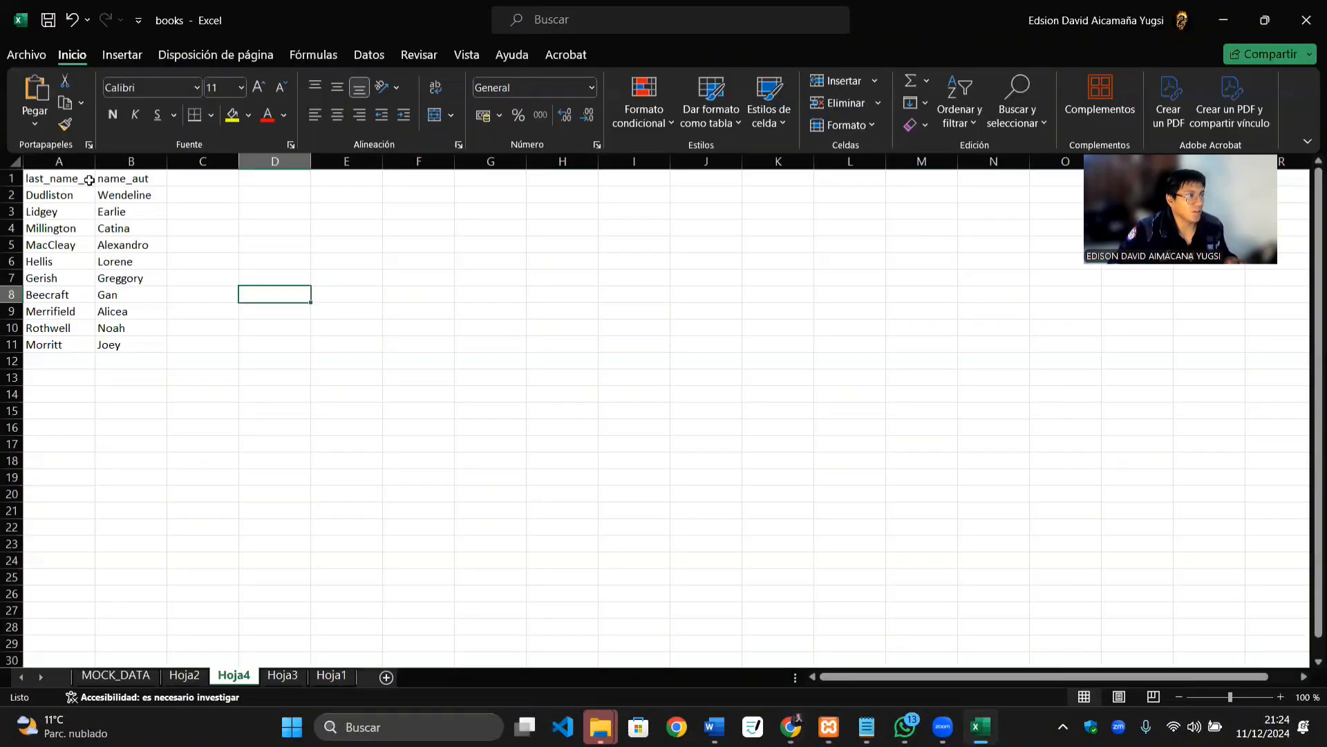
pyautogui.click(52, 178)
pyautogui.write('last_name_aut\tname_aut Dudliston\tWendeline Lidgey\tEarlie Millington\tCatina MacCleay\tAlexandro Hellis\tLorene Gerish\tGreggory Beecraft\tGan Merrifield\tAlicea Rothwell\tNoah Morritt\tJoey')
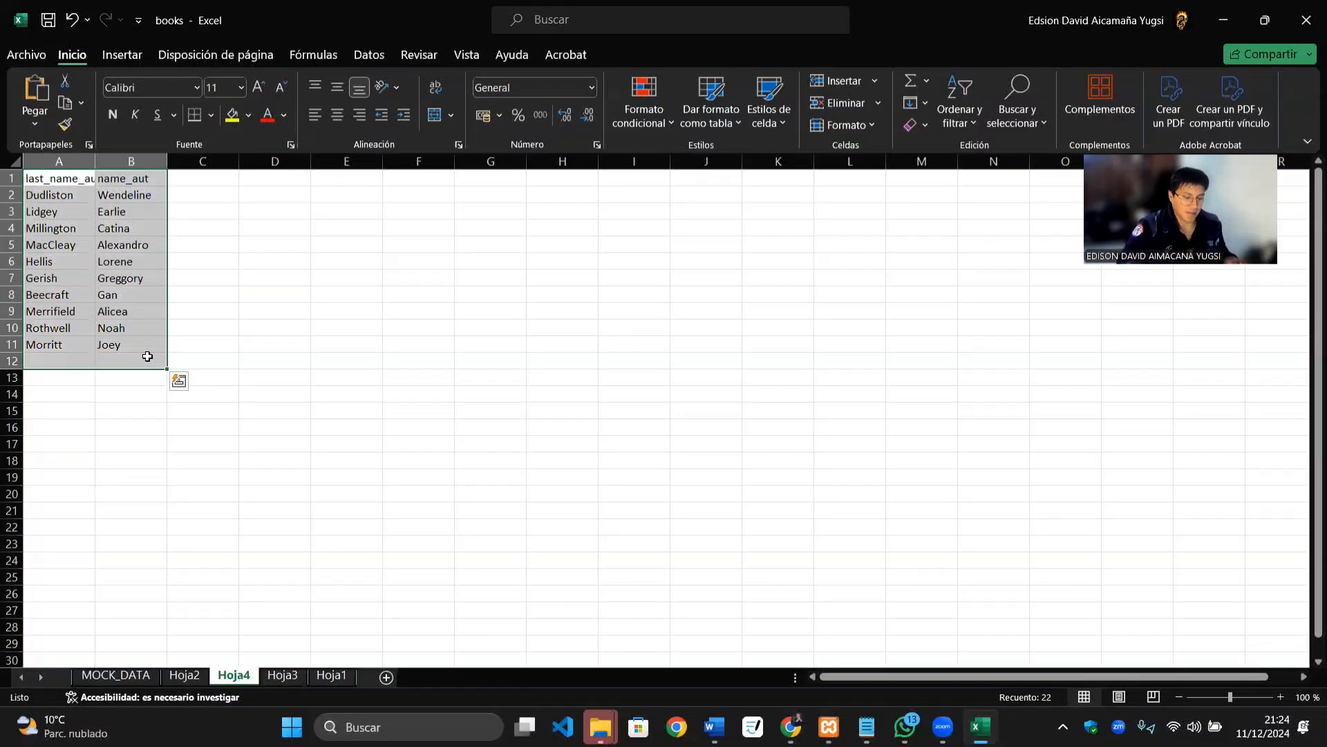
pyautogui.press('Delete')
pyautogui.hotkey('ctrl', 'v')
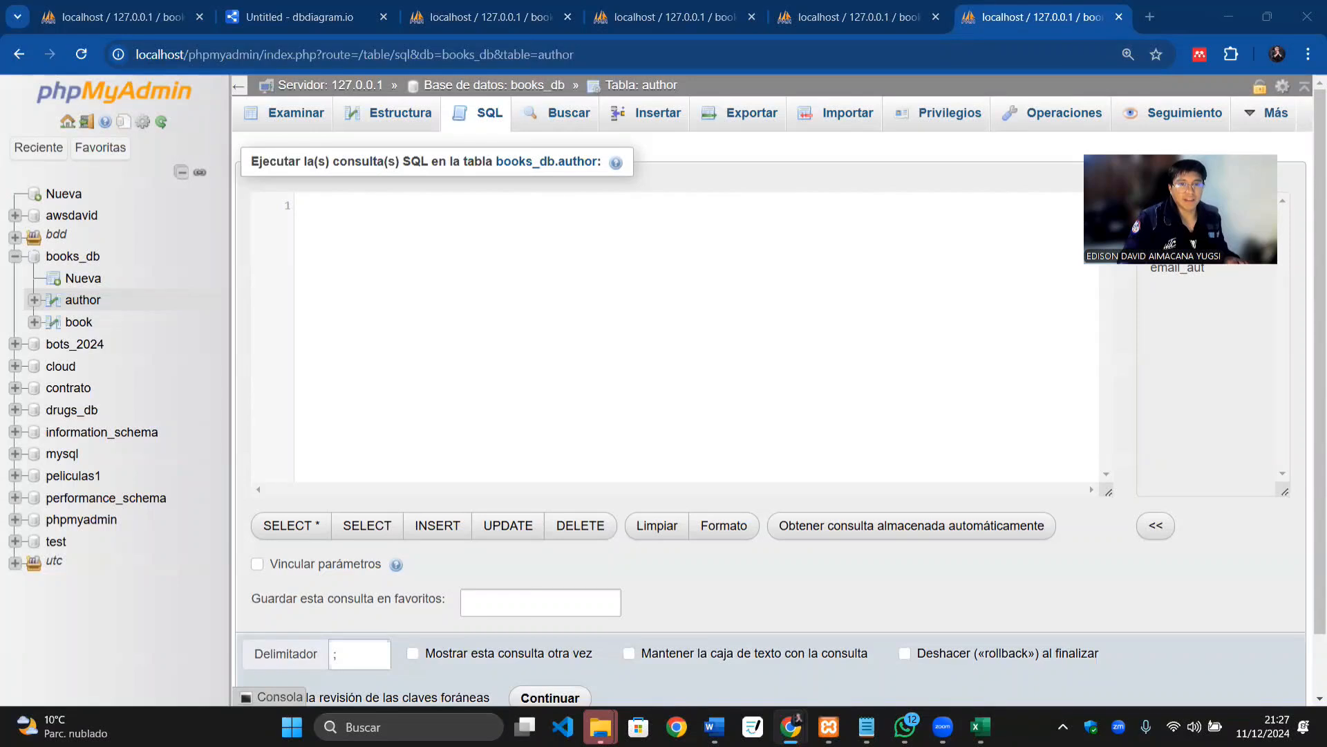
# Step: Start a new query in the author table's empty SQL editor with SELECT name_aut, last_name_aut
pyautogui.hotkey('alt', 'Tab')
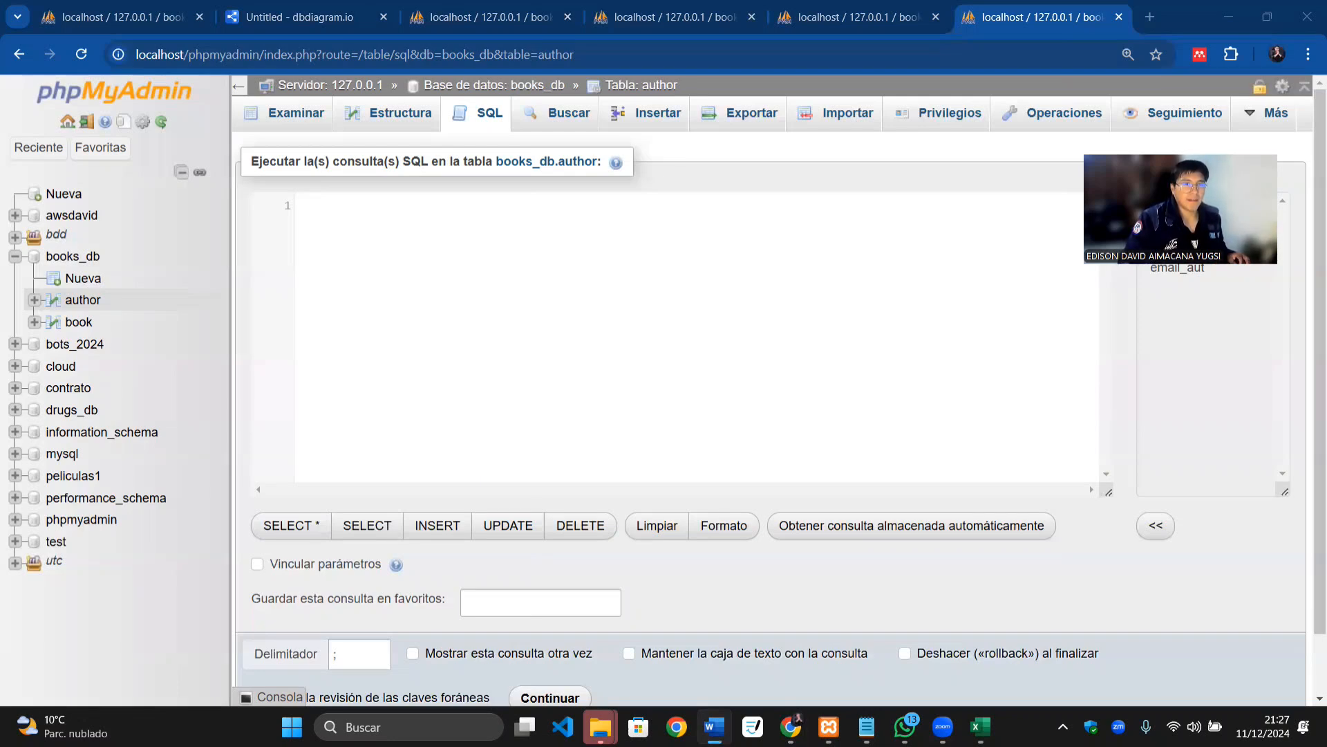
pyautogui.click(479, 255)
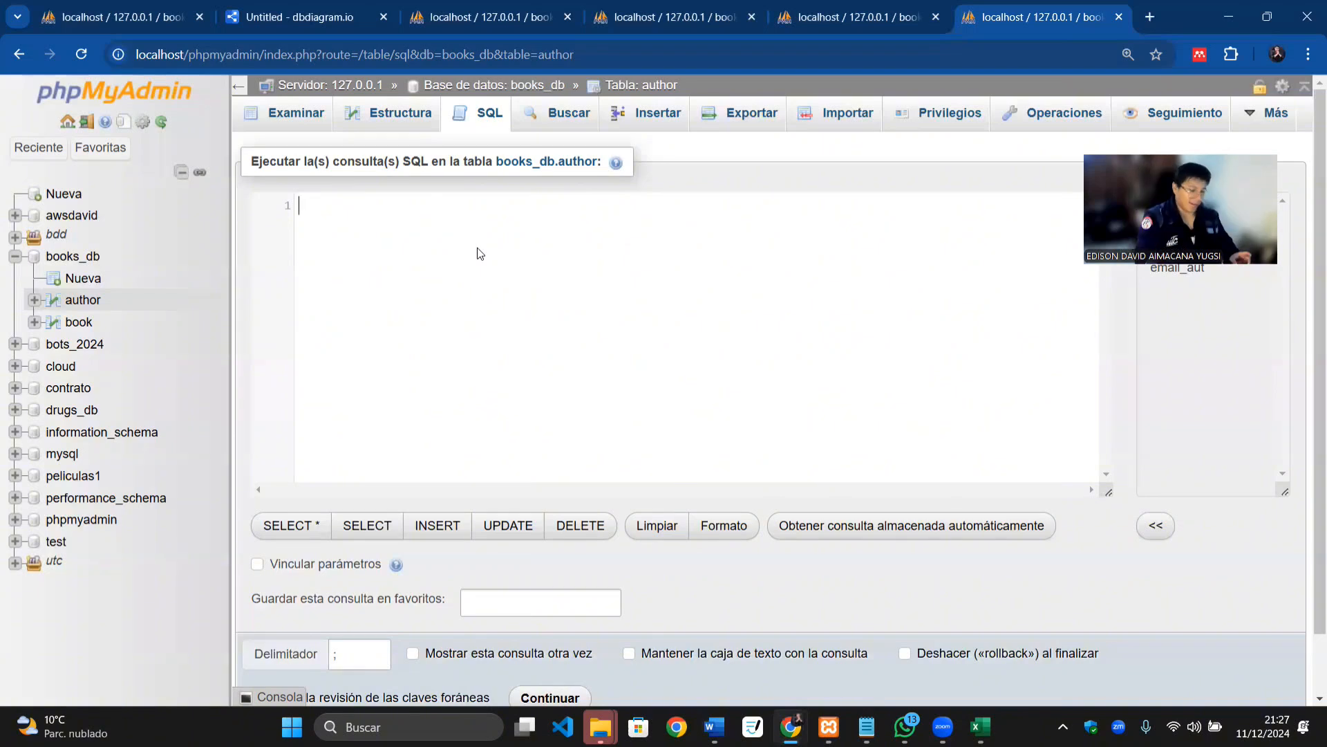
pyautogui.write('SELECT')
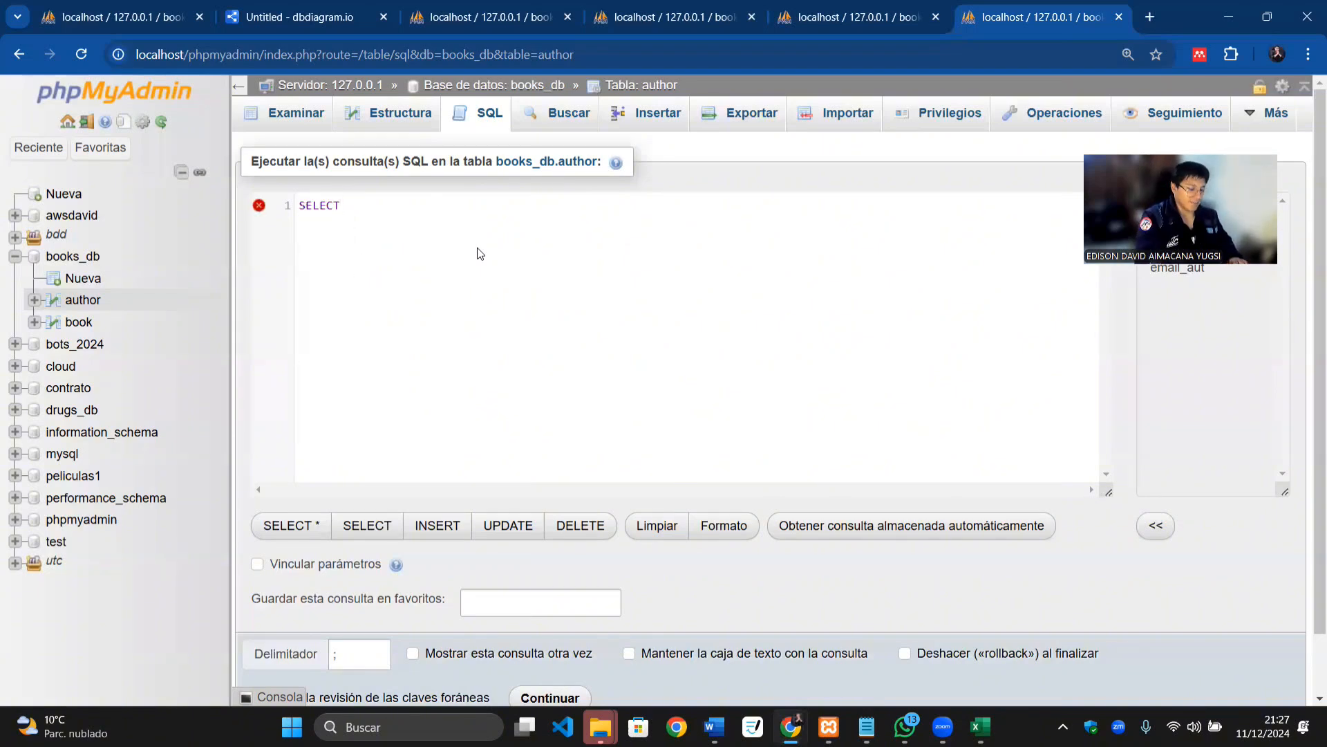
pyautogui.write(' name')
pyautogui.press('Return')
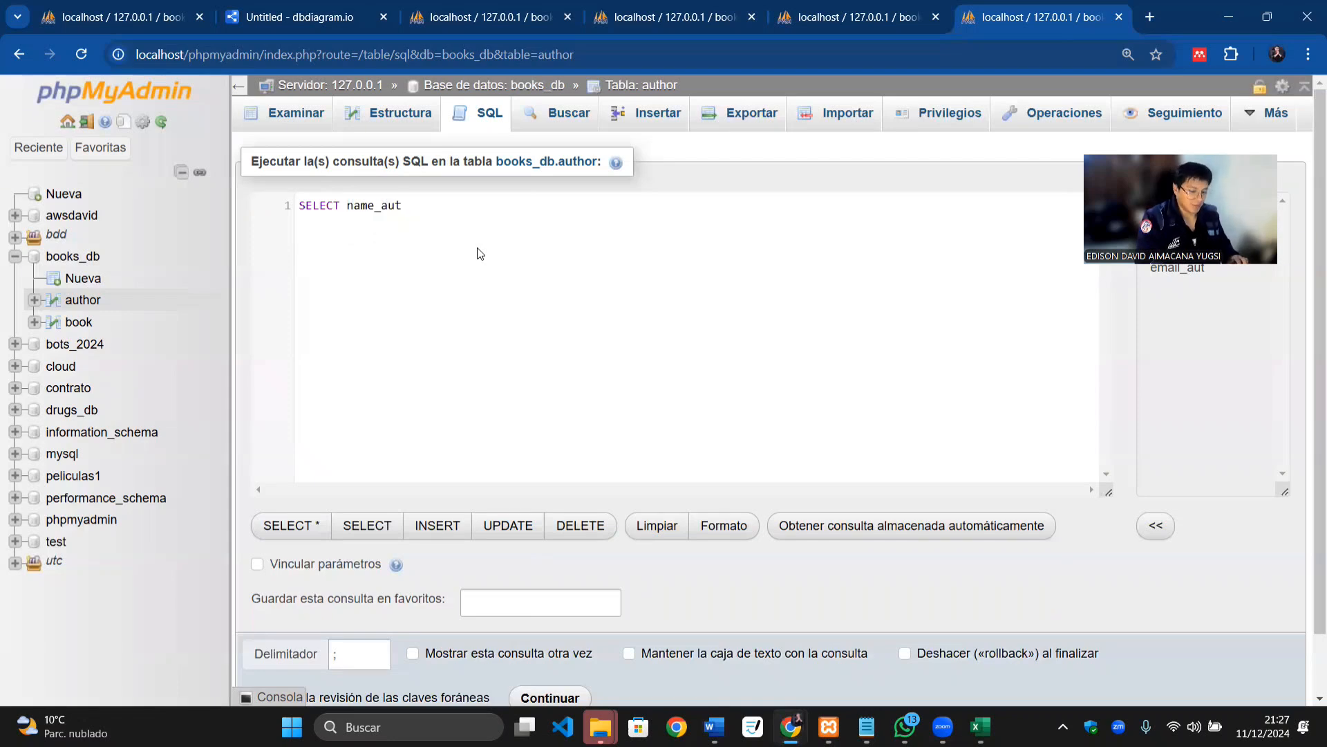
pyautogui.write(', last_name_aut')
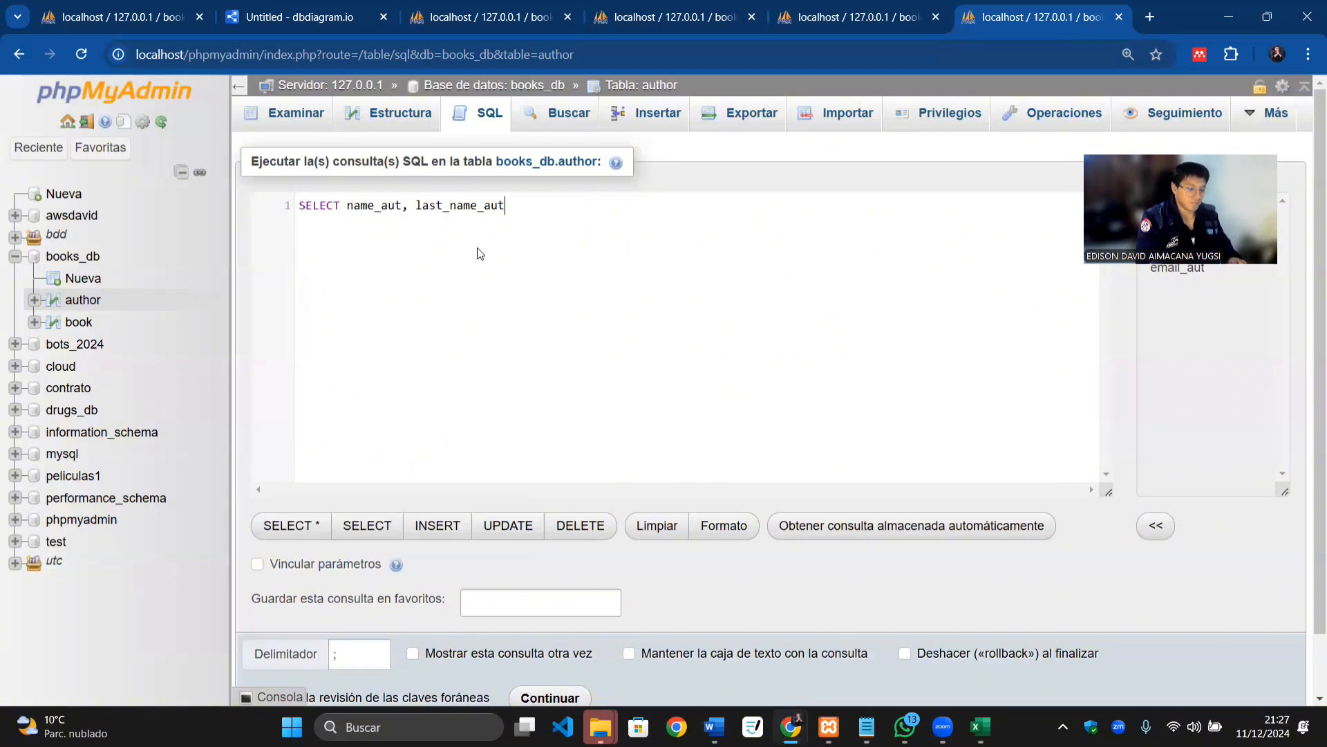
pyautogui.write(',')
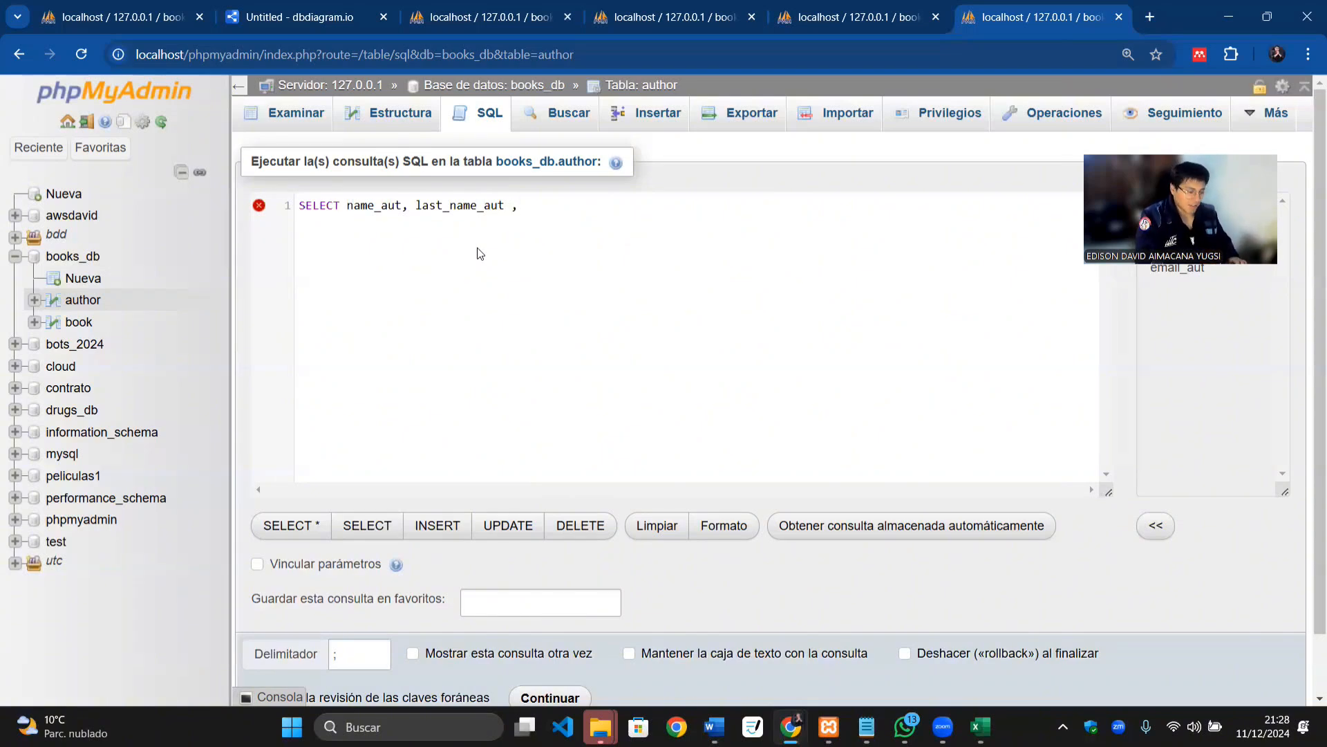
# Step: Add COUNT(*) AS BOOK_SALE as the third item of the SELECT list
pyautogui.write('COUNT')
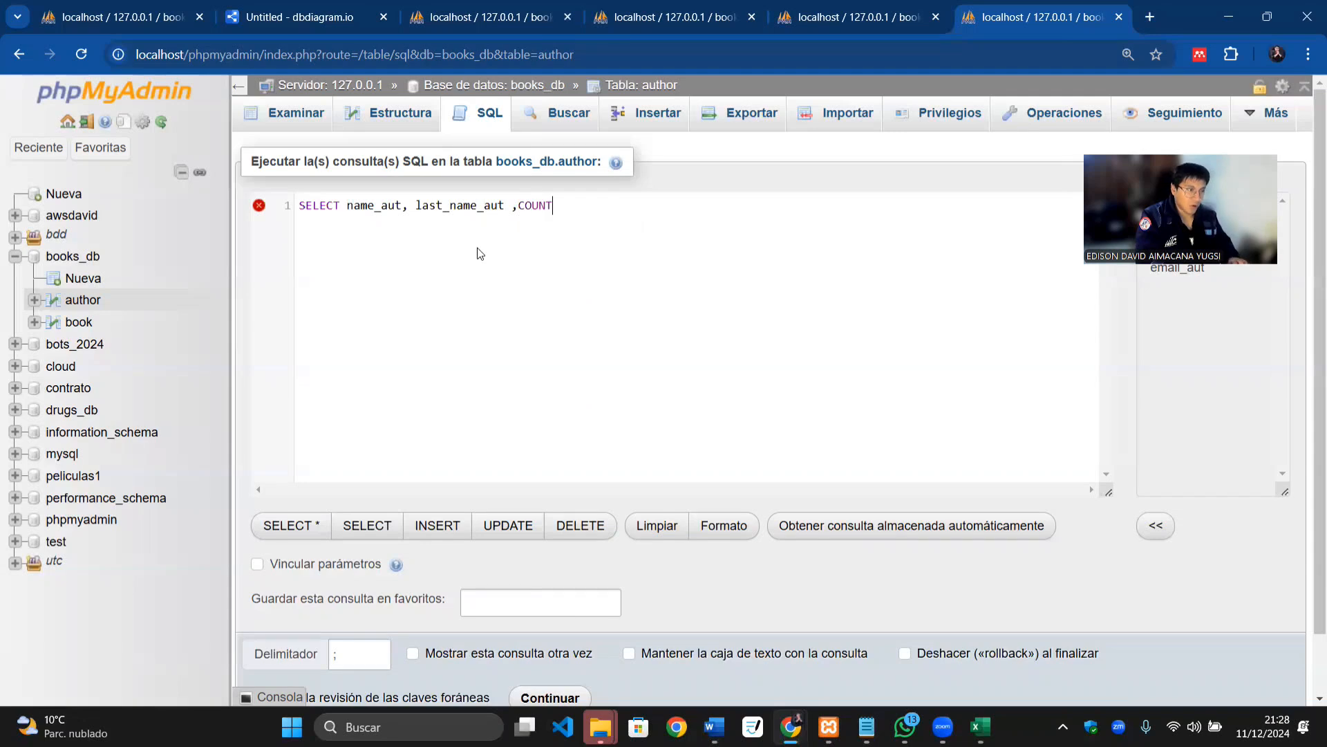
pyautogui.write('(')
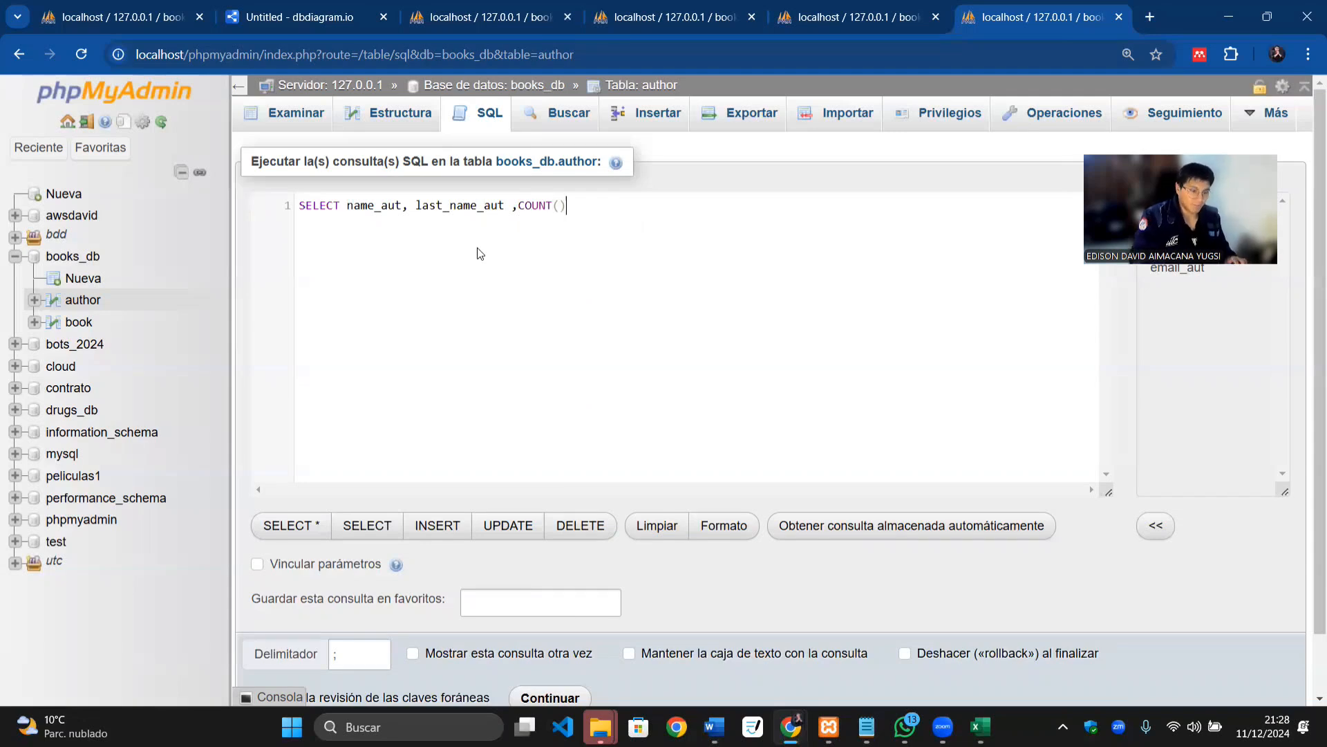
pyautogui.write('*')
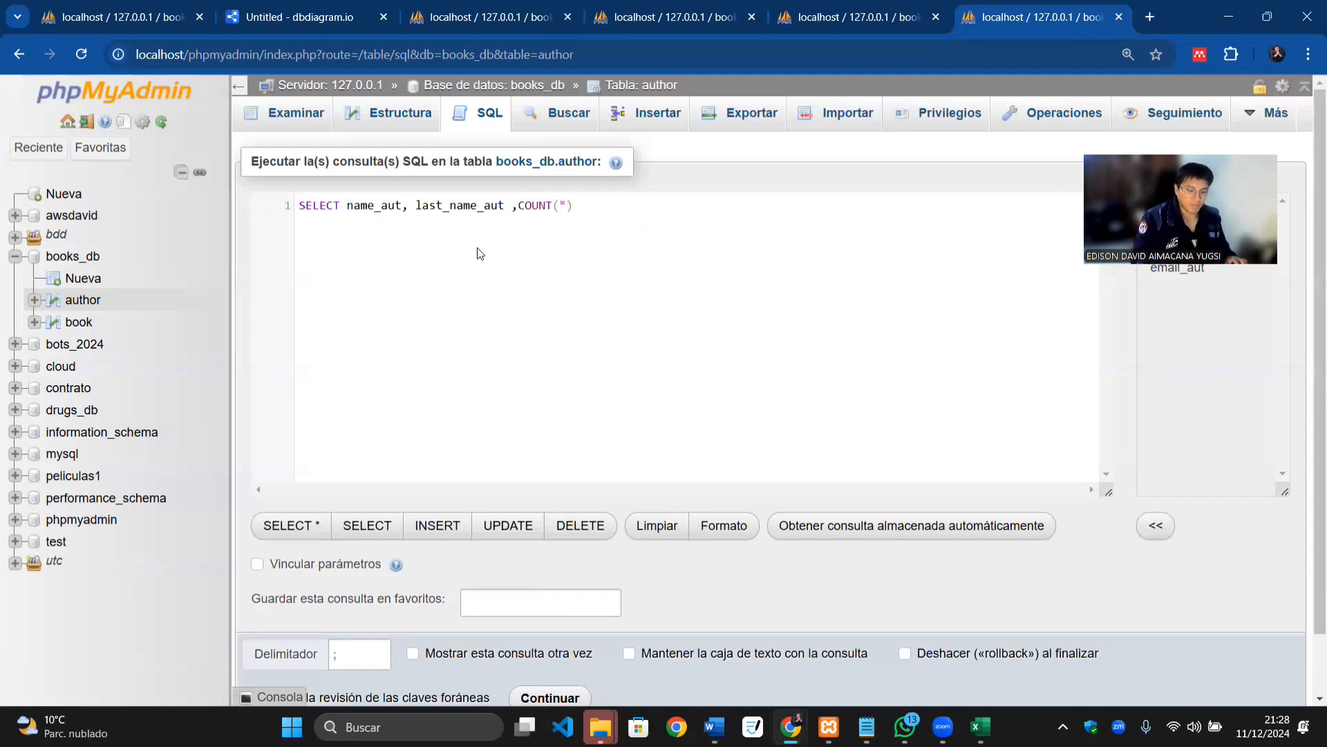
pyautogui.write(')')
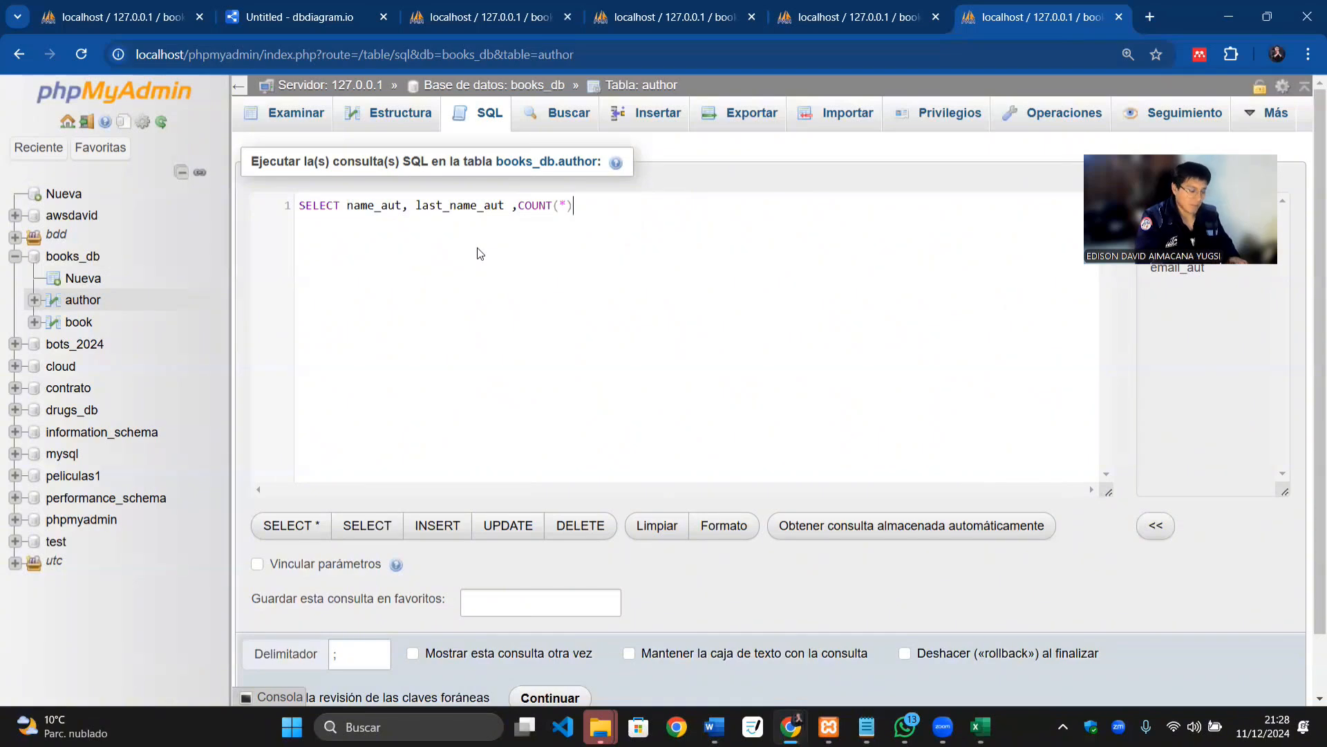
pyautogui.write(' AS')
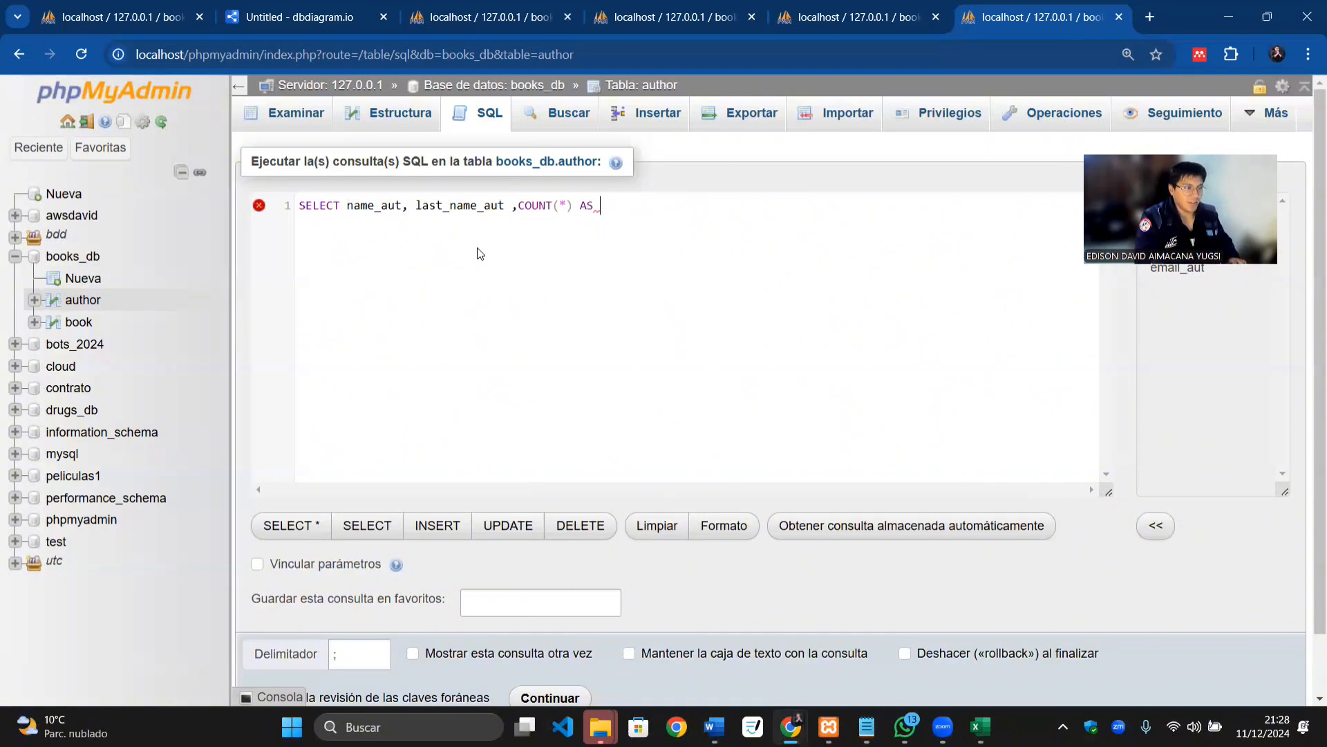
pyautogui.write(' BOOK')
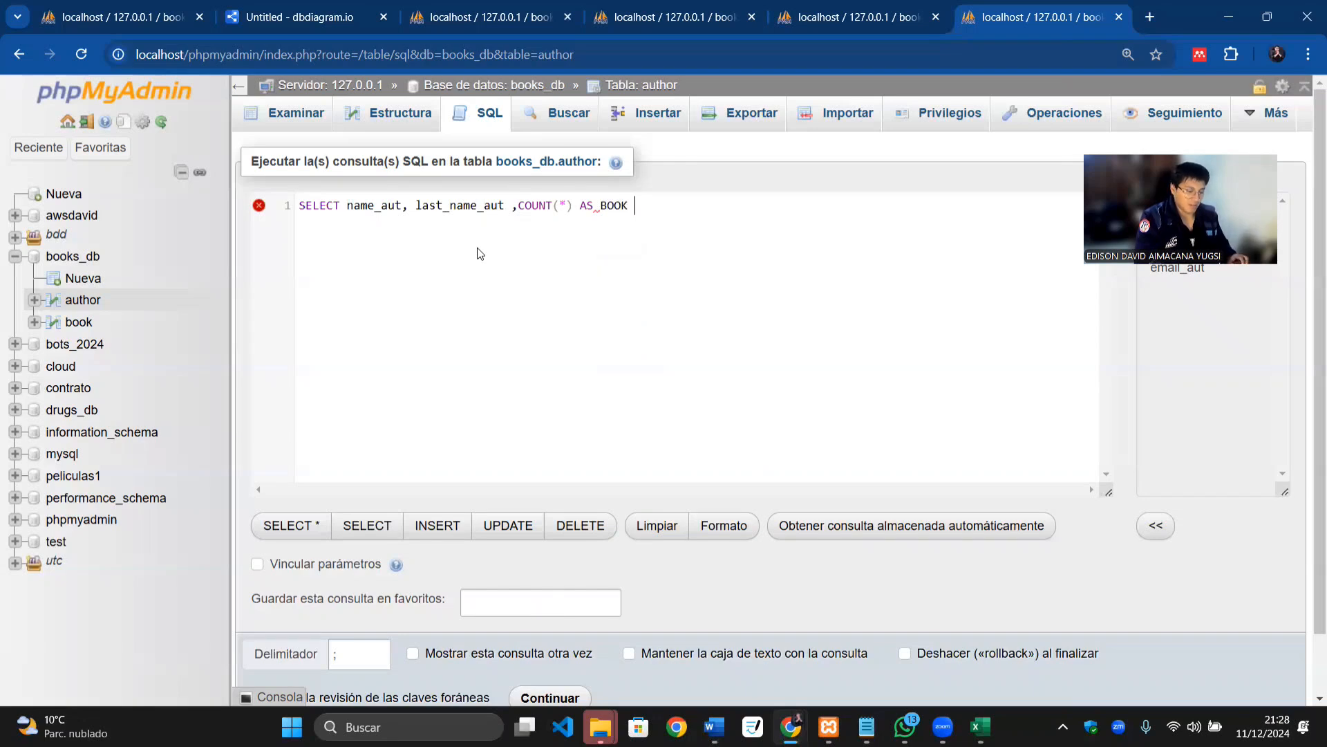
pyautogui.press('BackSpace')
pyautogui.write('-SALE')
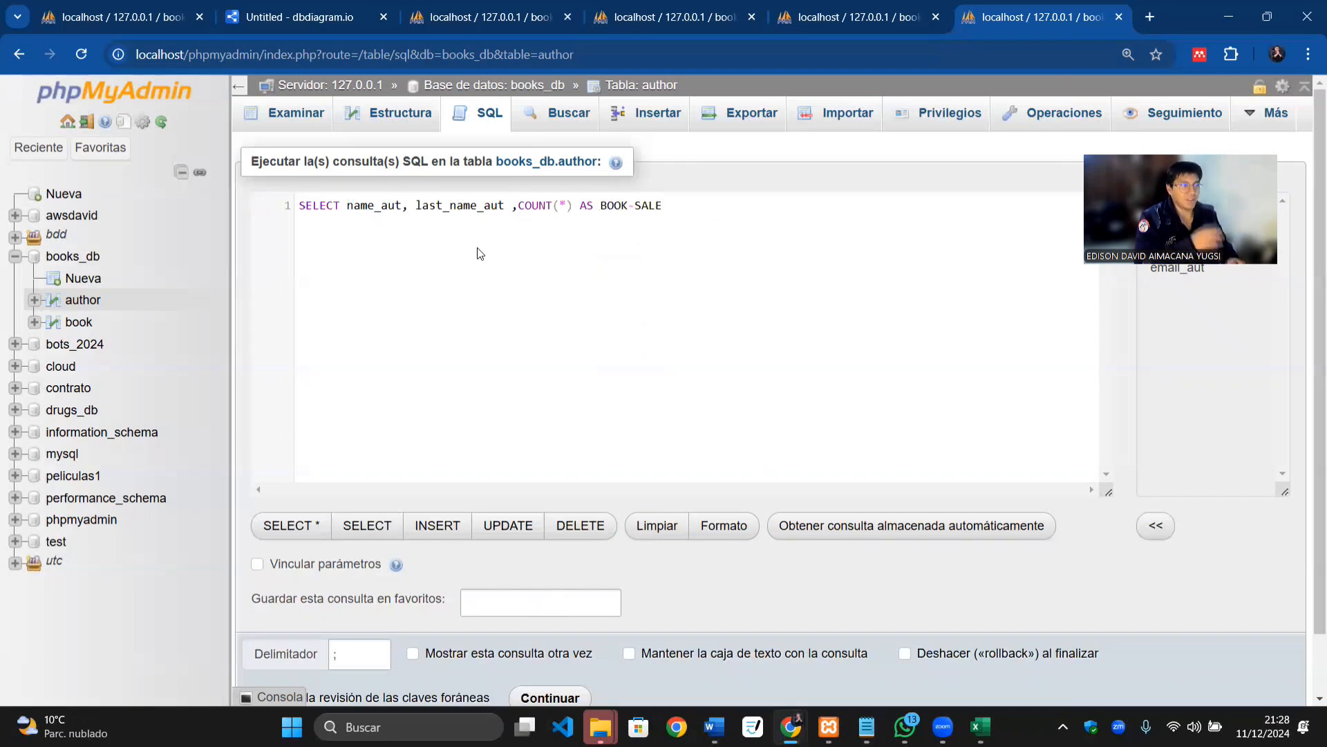
pyautogui.press('BackSpace')
pyautogui.press('BackSpace')
pyautogui.press('BackSpace')
pyautogui.press('BackSpace')
pyautogui.press('BackSpace')
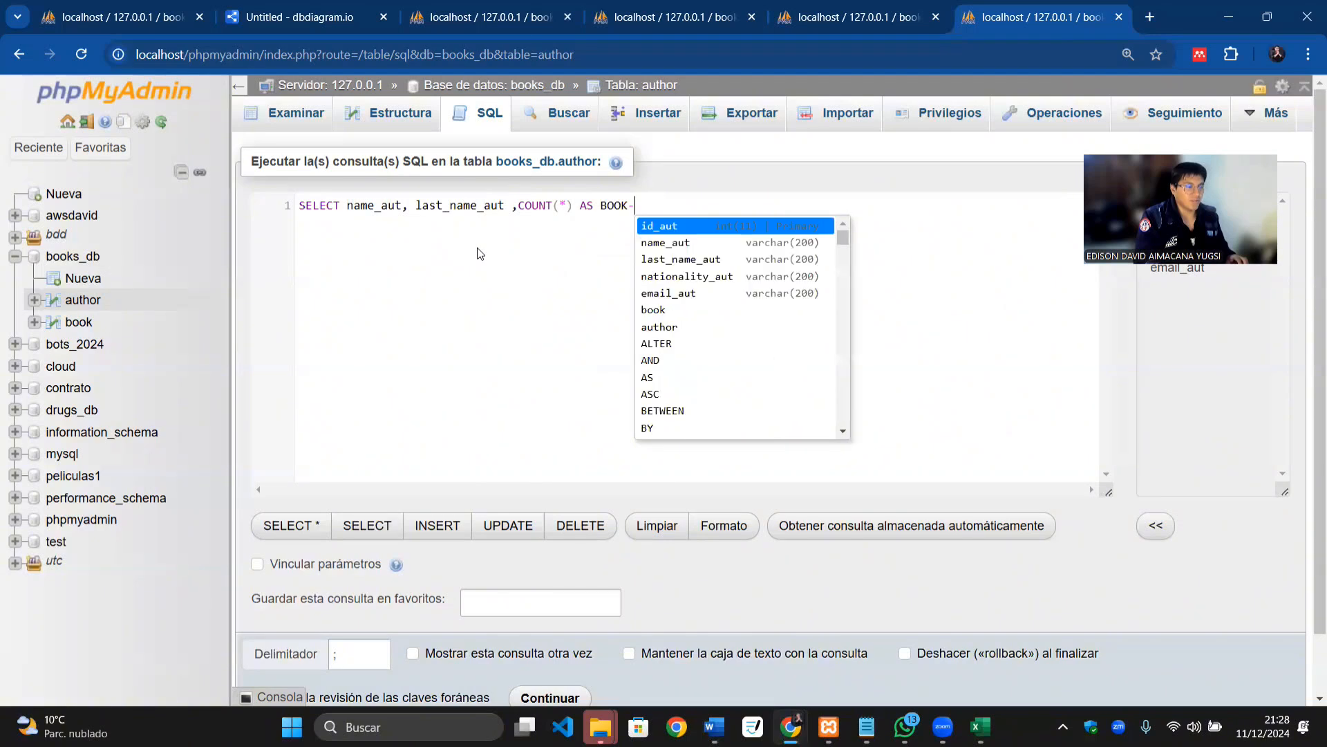
pyautogui.write('_SALE ')
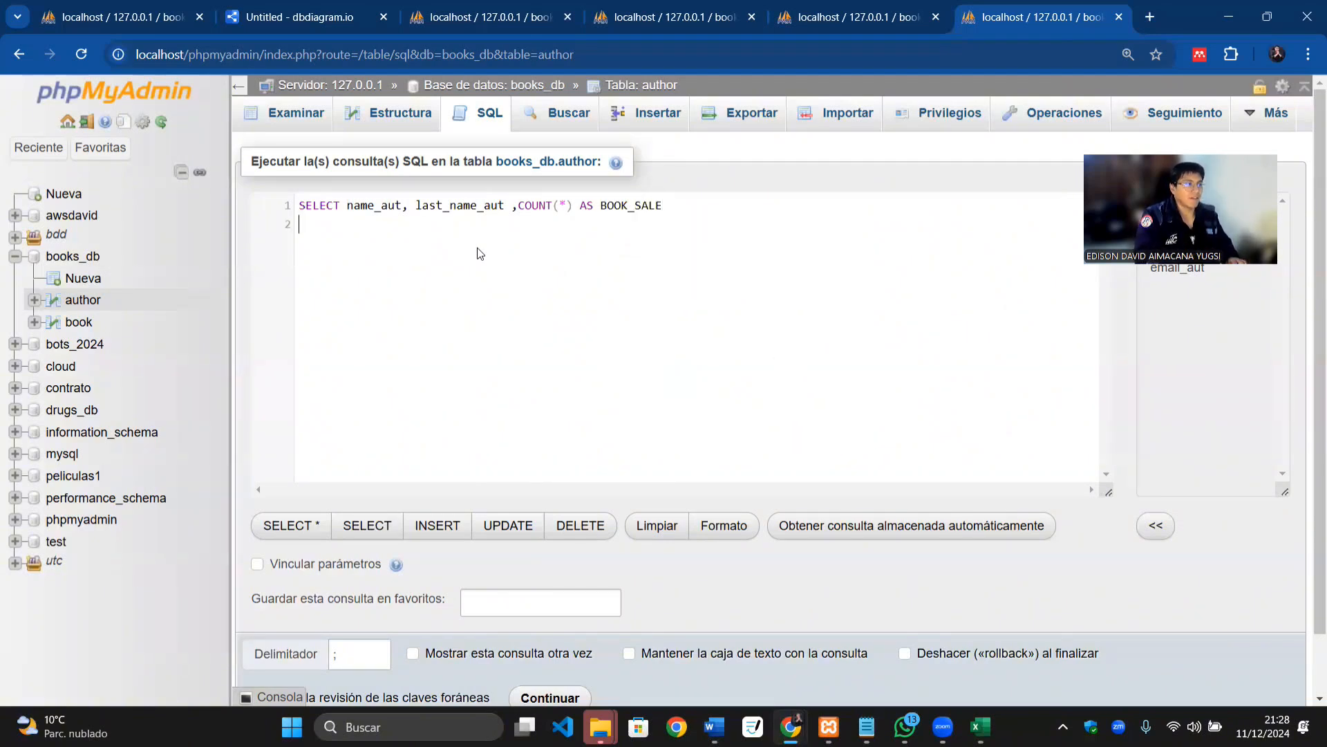
# Step: Add a FROM clause on the second line using the author table with the alias A
pyautogui.write('FROM ')
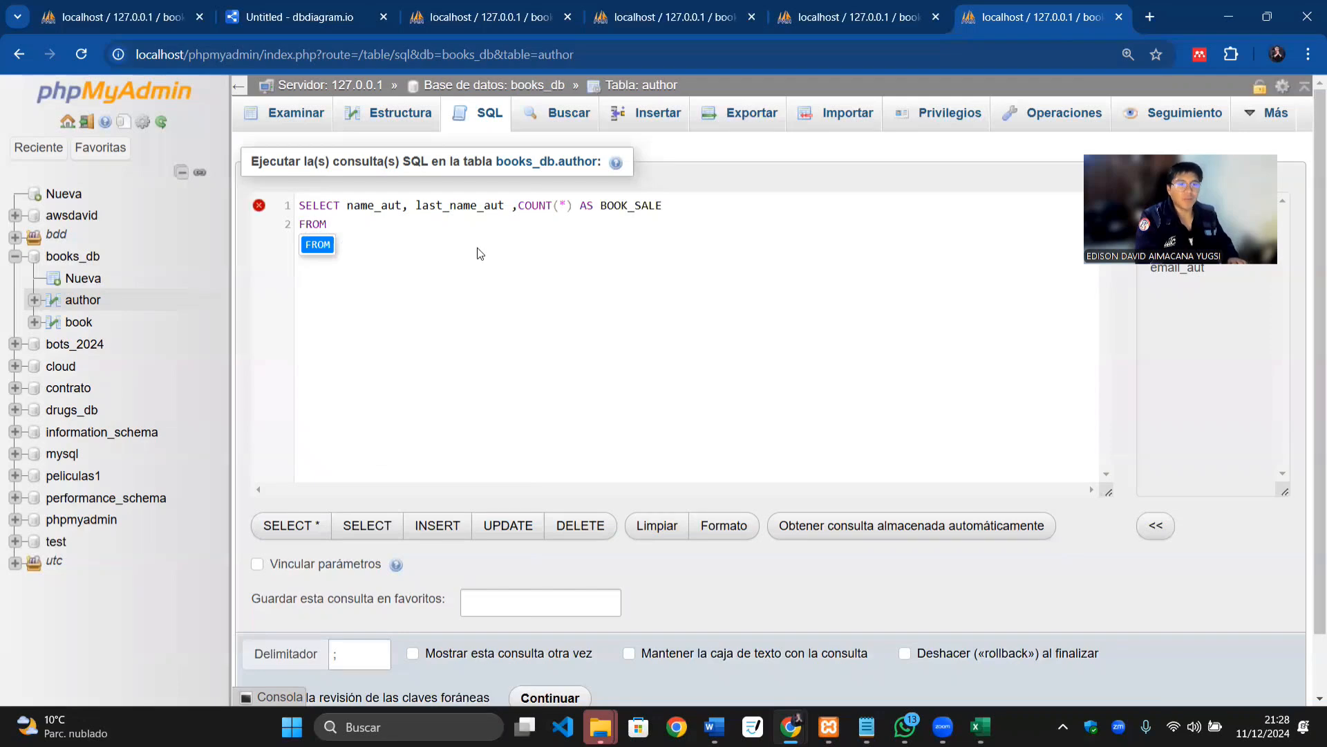
pyautogui.write('A')
pyautogui.press('Return')
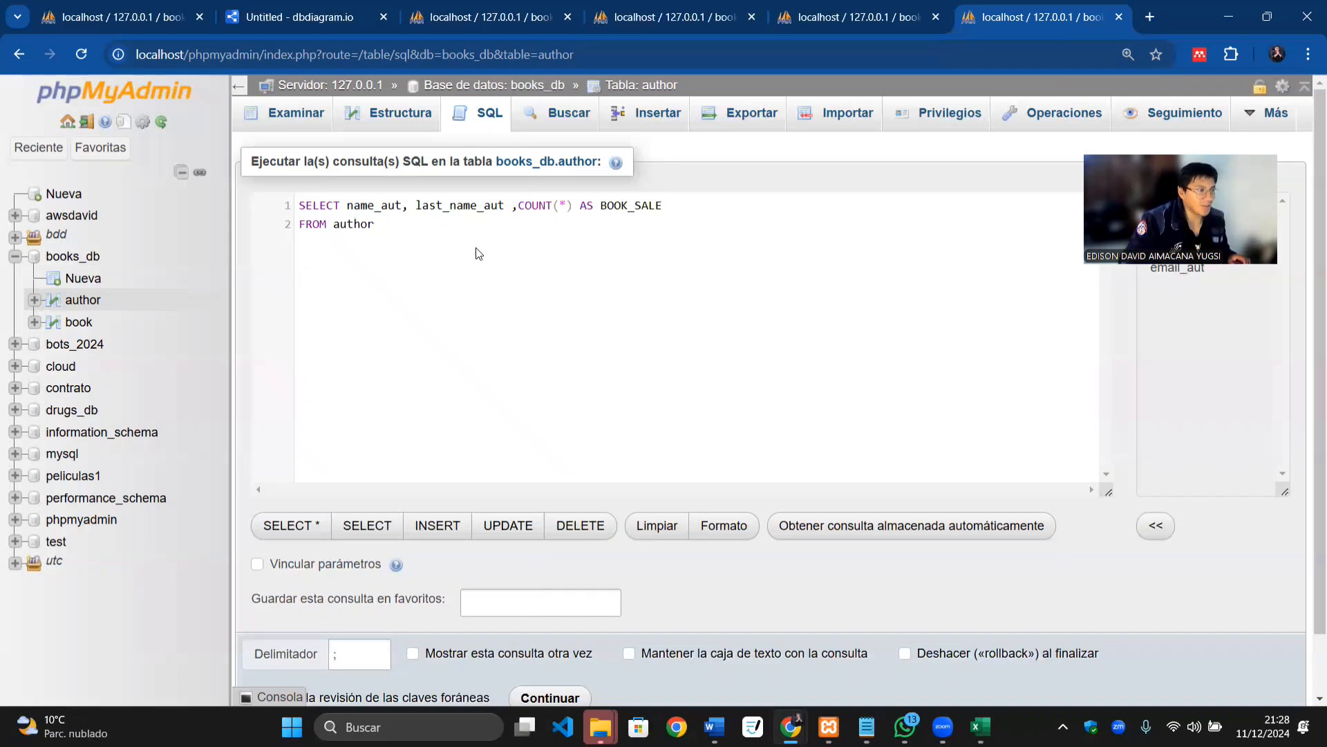
pyautogui.write('a')
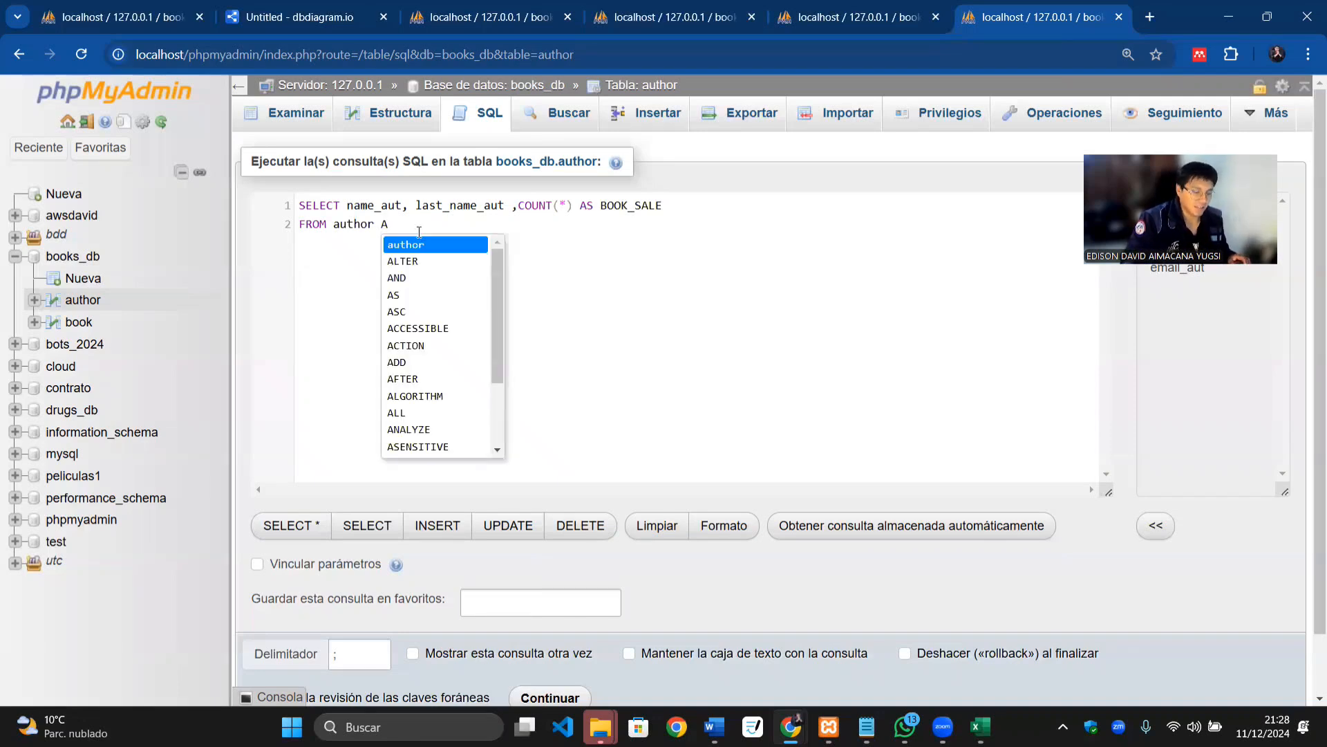
# Step: Change the author table's alias in the FROM clause to a lowercase a
pyautogui.press('BackSpace')
pyautogui.write('a')
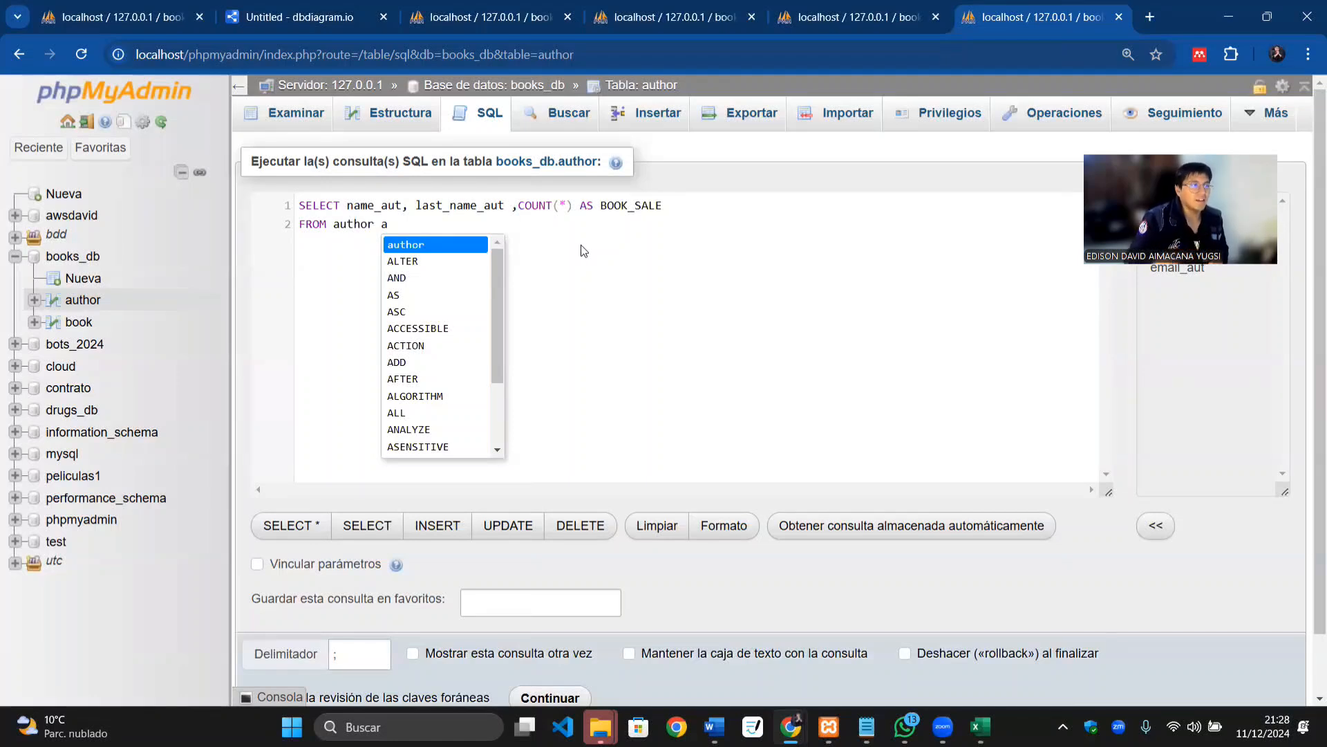
pyautogui.press('Escape')
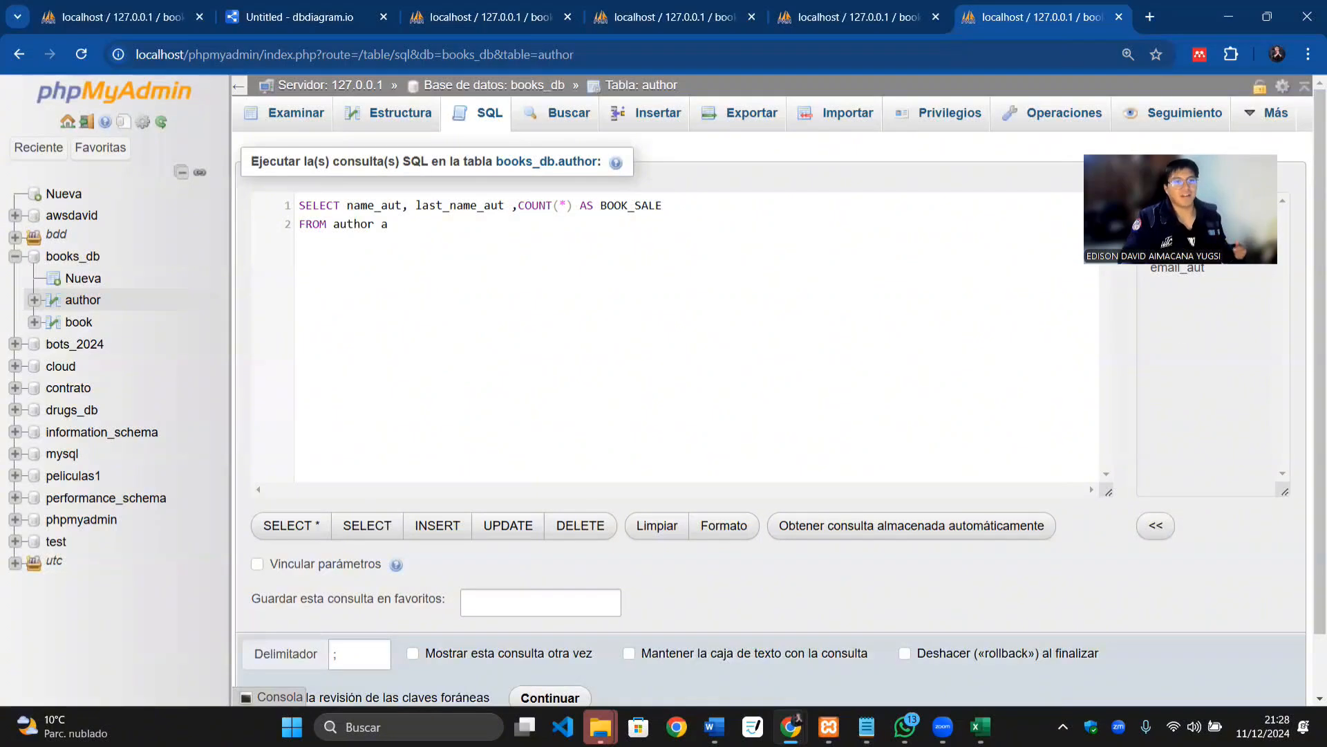
# Step: Qualify name_aut and last_name_aut in the SELECT list with the alias prefix a
pyautogui.click(348, 205)
pyautogui.write('a')
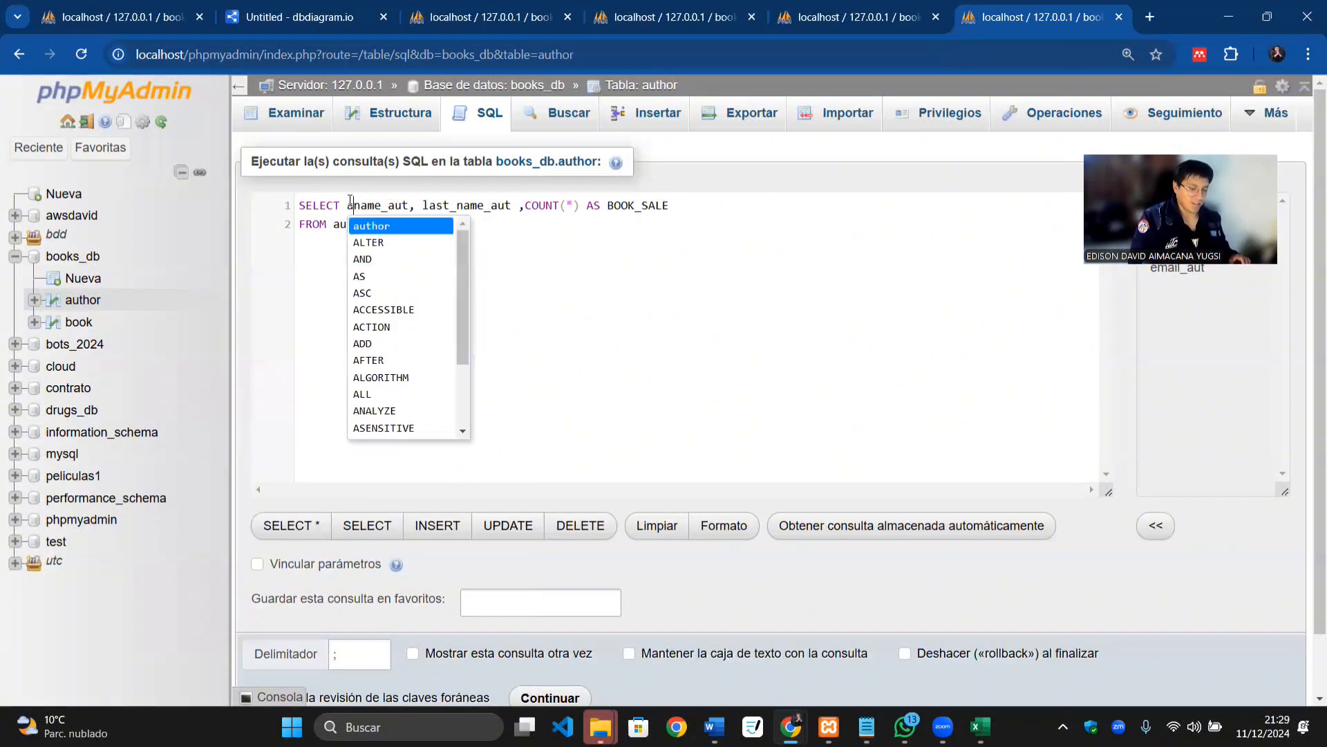
pyautogui.write('.')
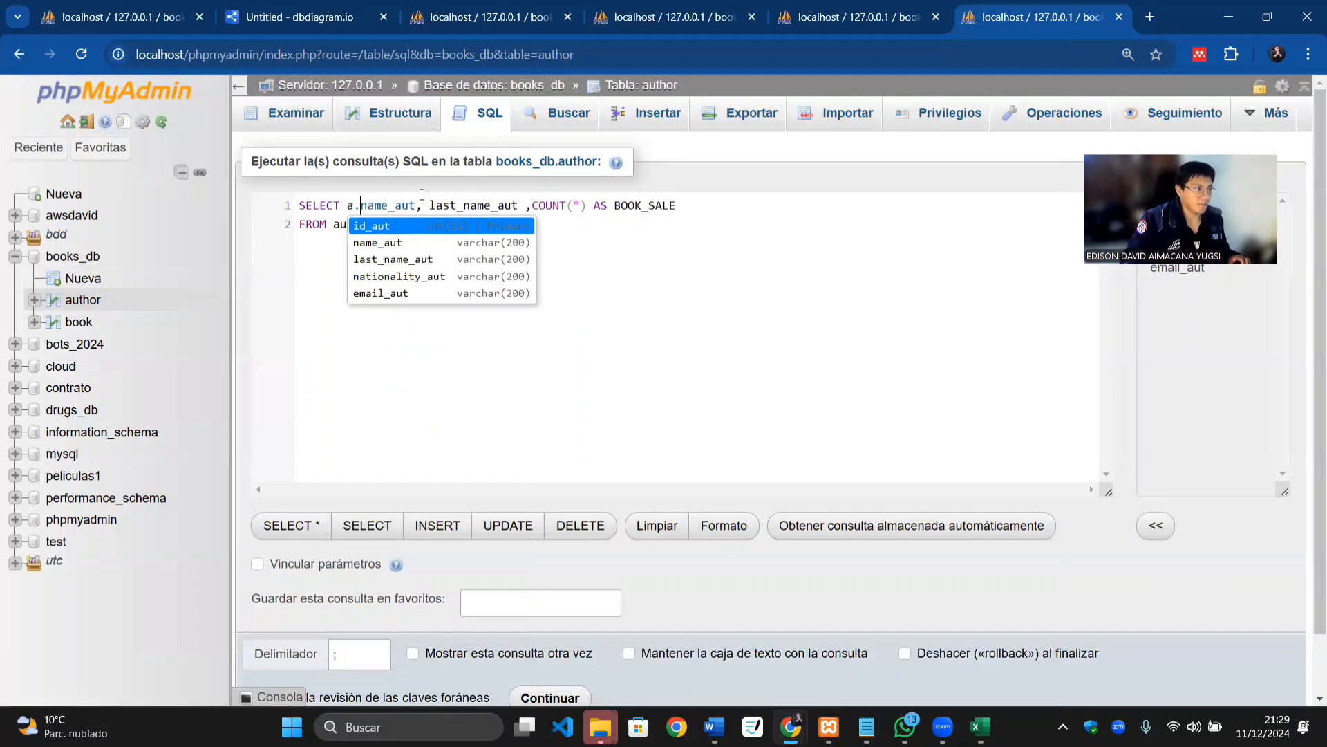
pyautogui.click(434, 206)
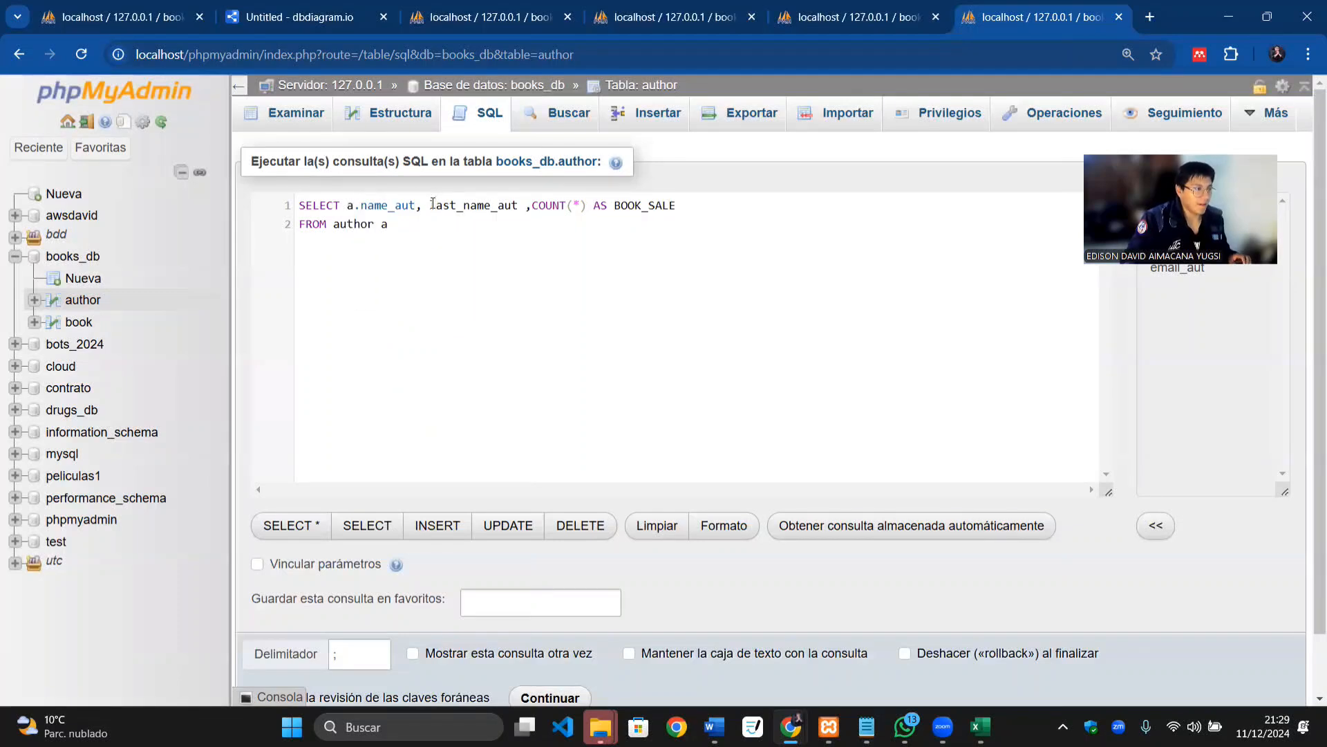
pyautogui.write('a.')
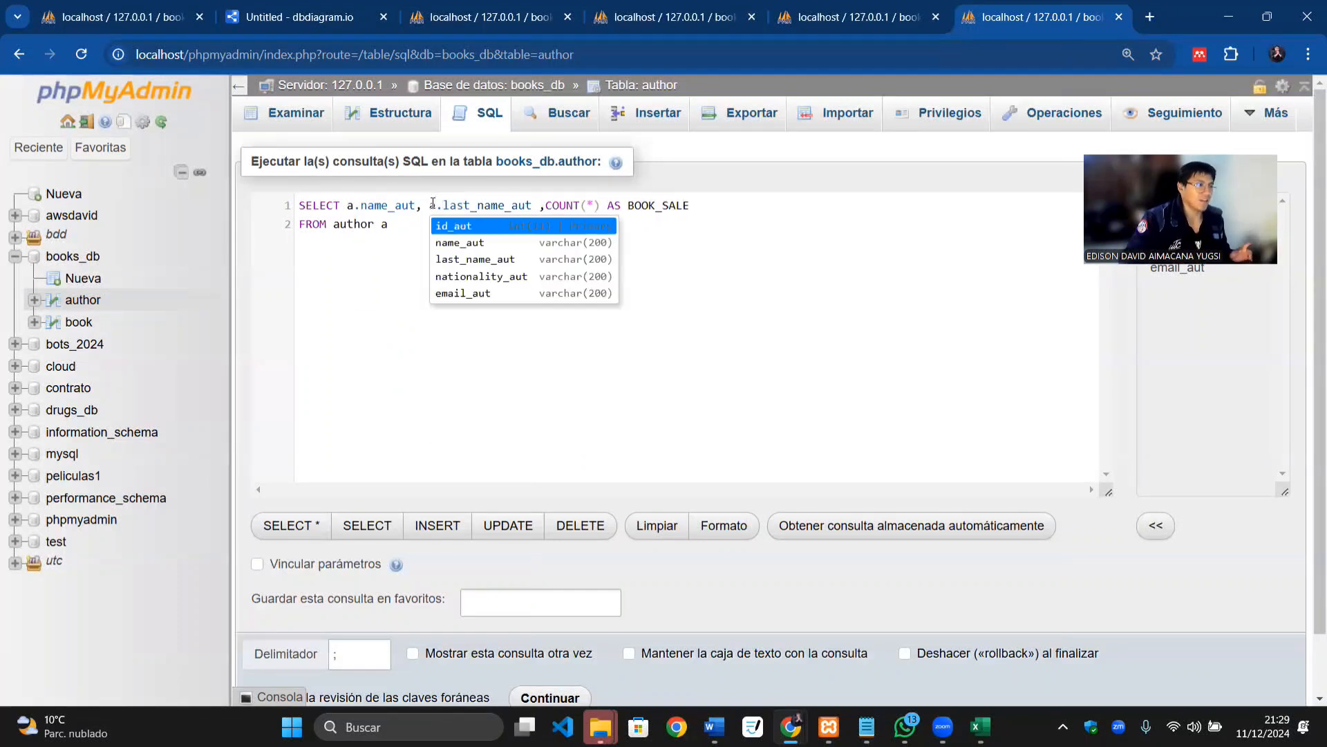
# Step: Add a third line to the query that joins the book table as b, ending with the keyword on
pyautogui.click(761, 240)
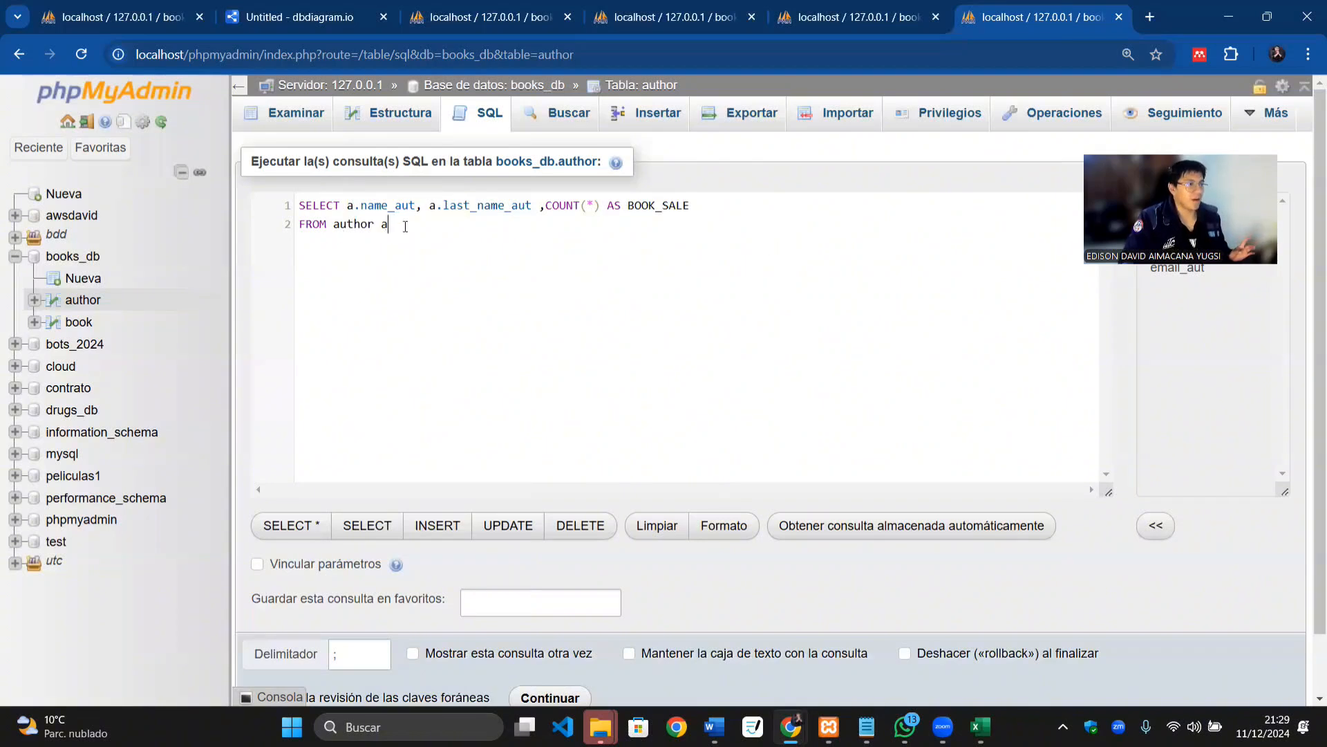
pyautogui.press('Return')
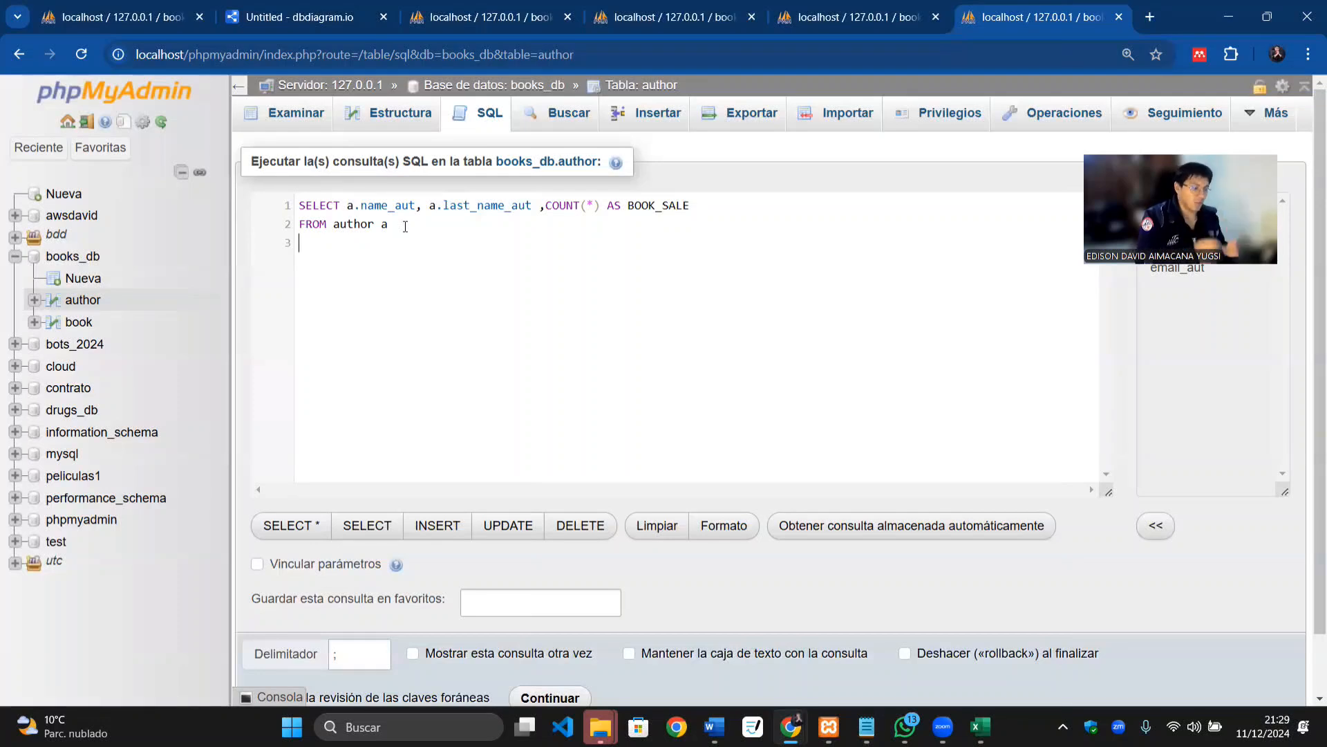
pyautogui.write('join')
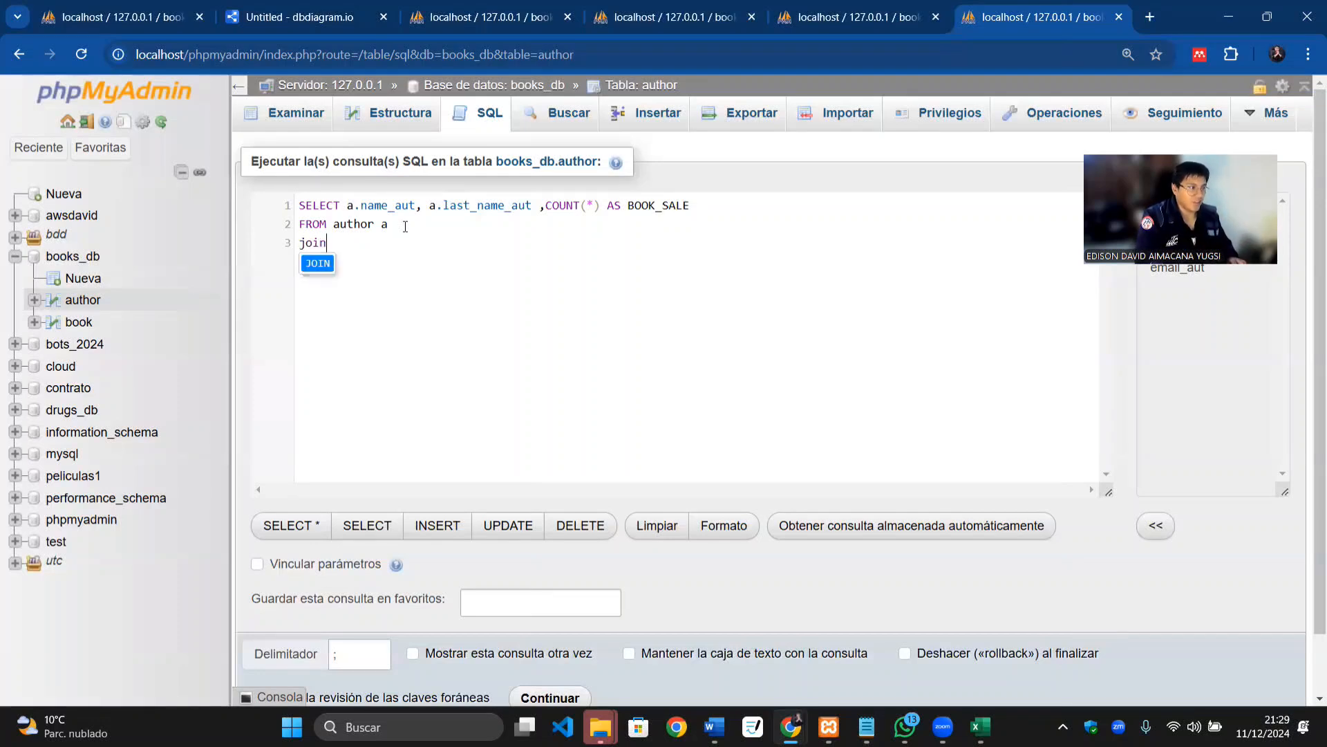
pyautogui.write(' a')
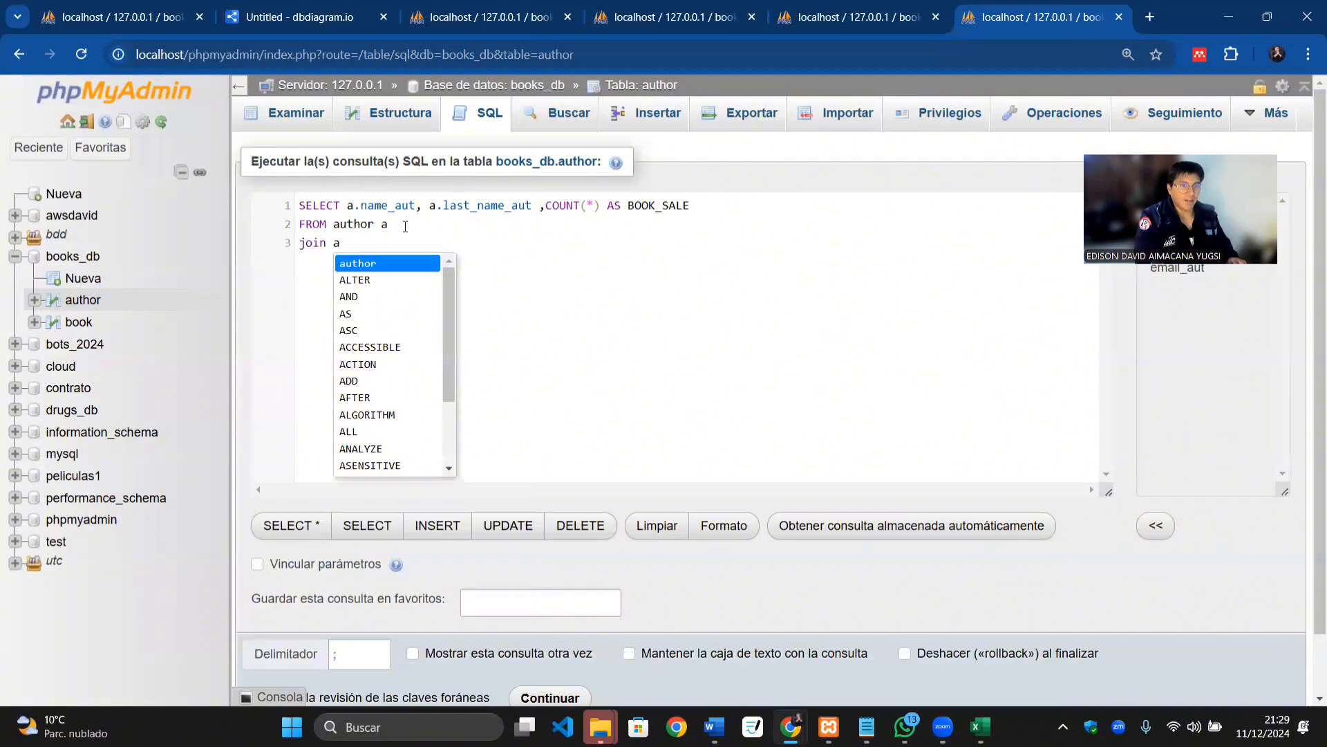
pyautogui.press('BackSpace')
pyautogui.write('b')
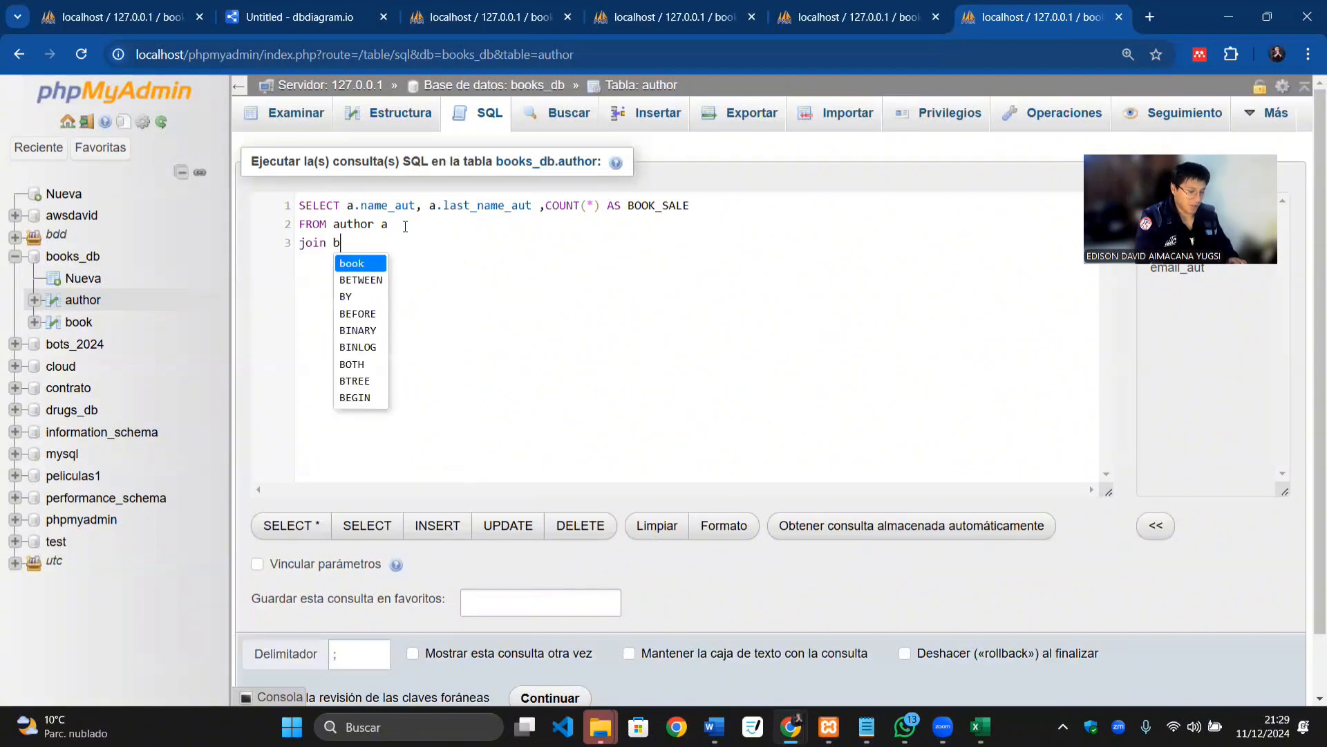
pyautogui.write('ook')
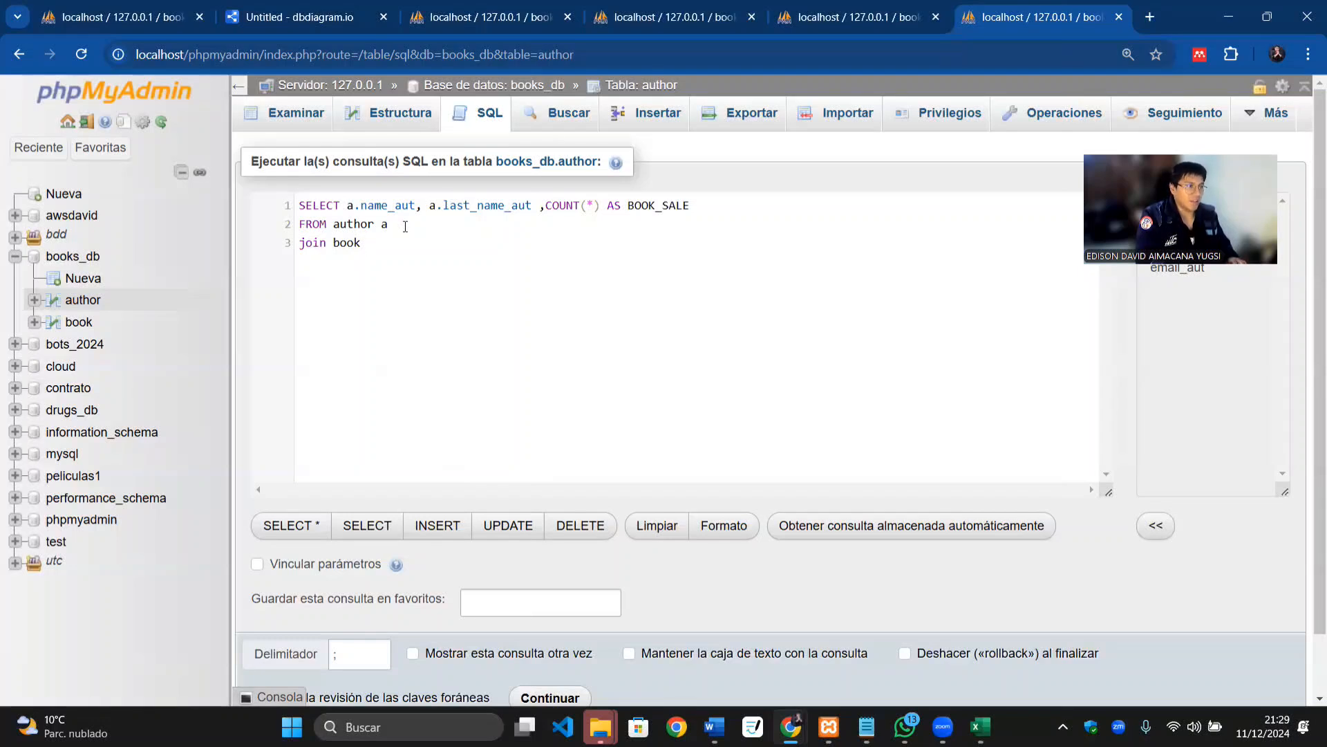
pyautogui.write('b')
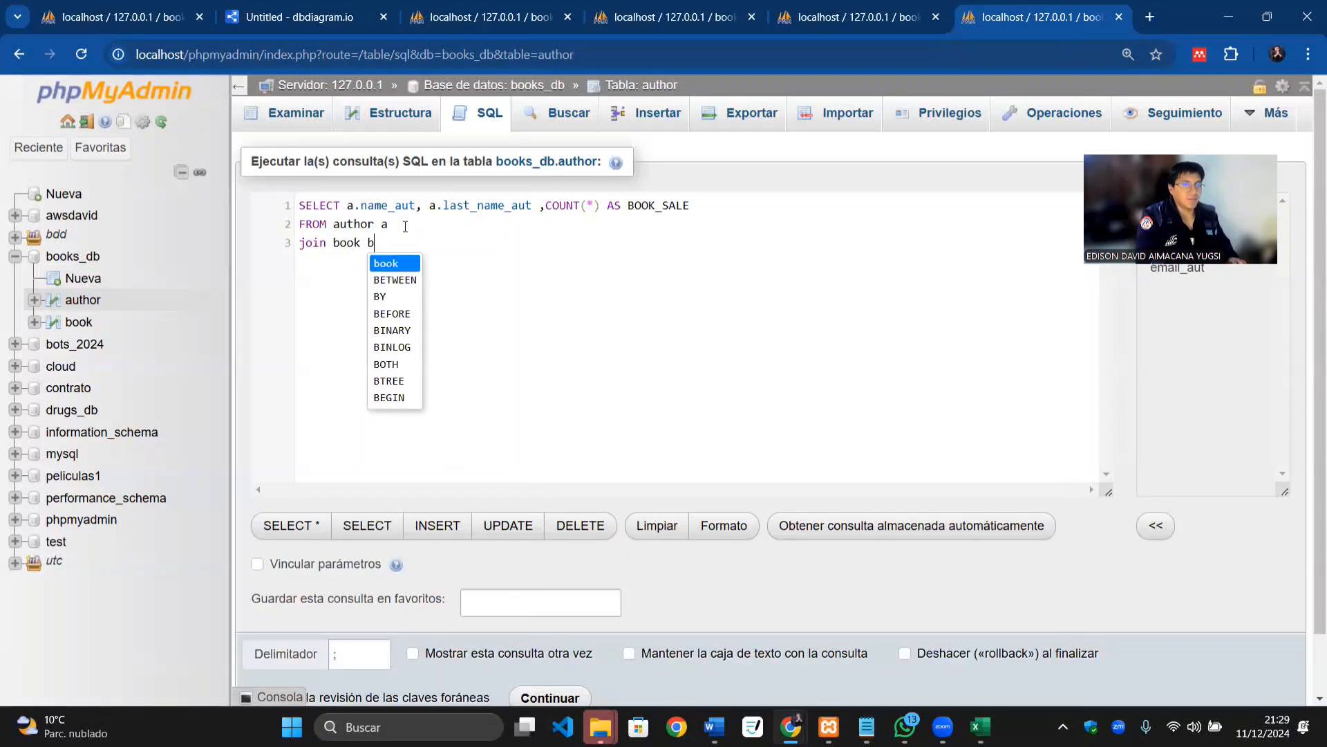
pyautogui.write(' on ')
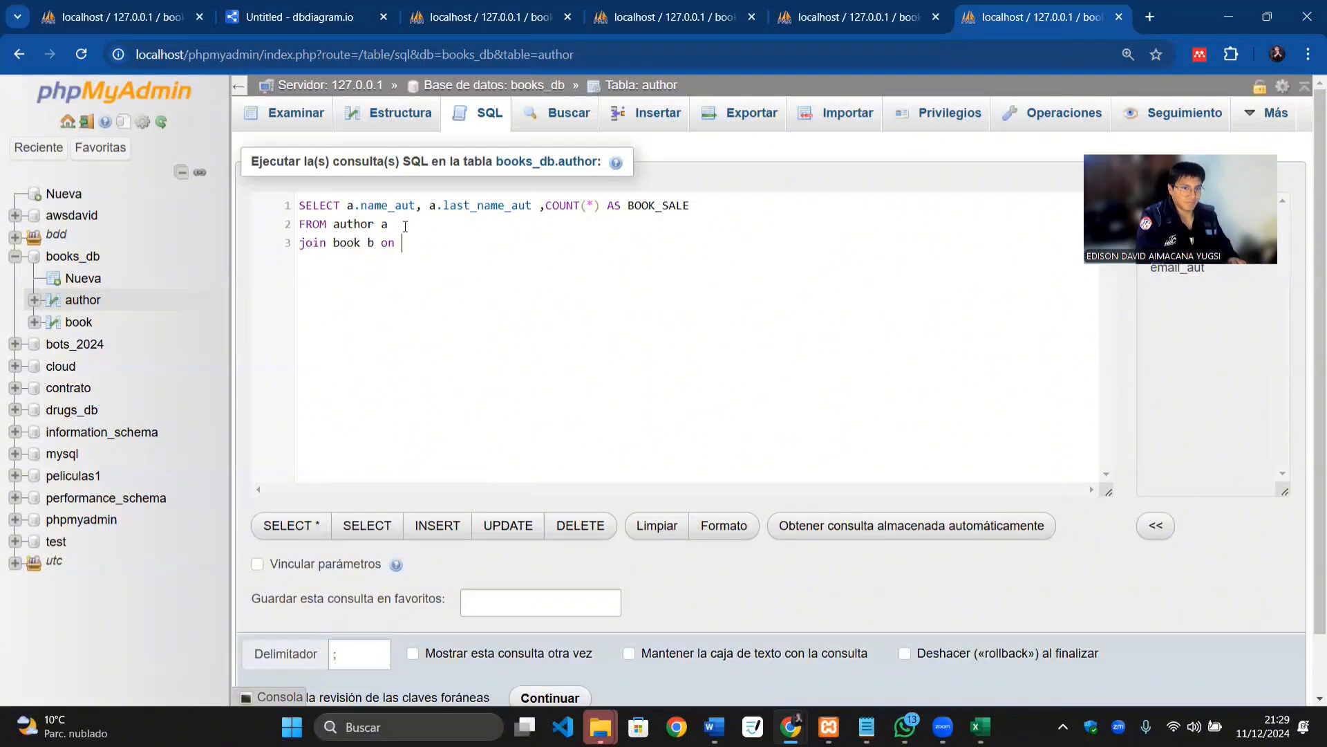
# Step: Enter the join condition a.id_aut=b.fkid_aut after the on keyword
pyautogui.write('a.id')
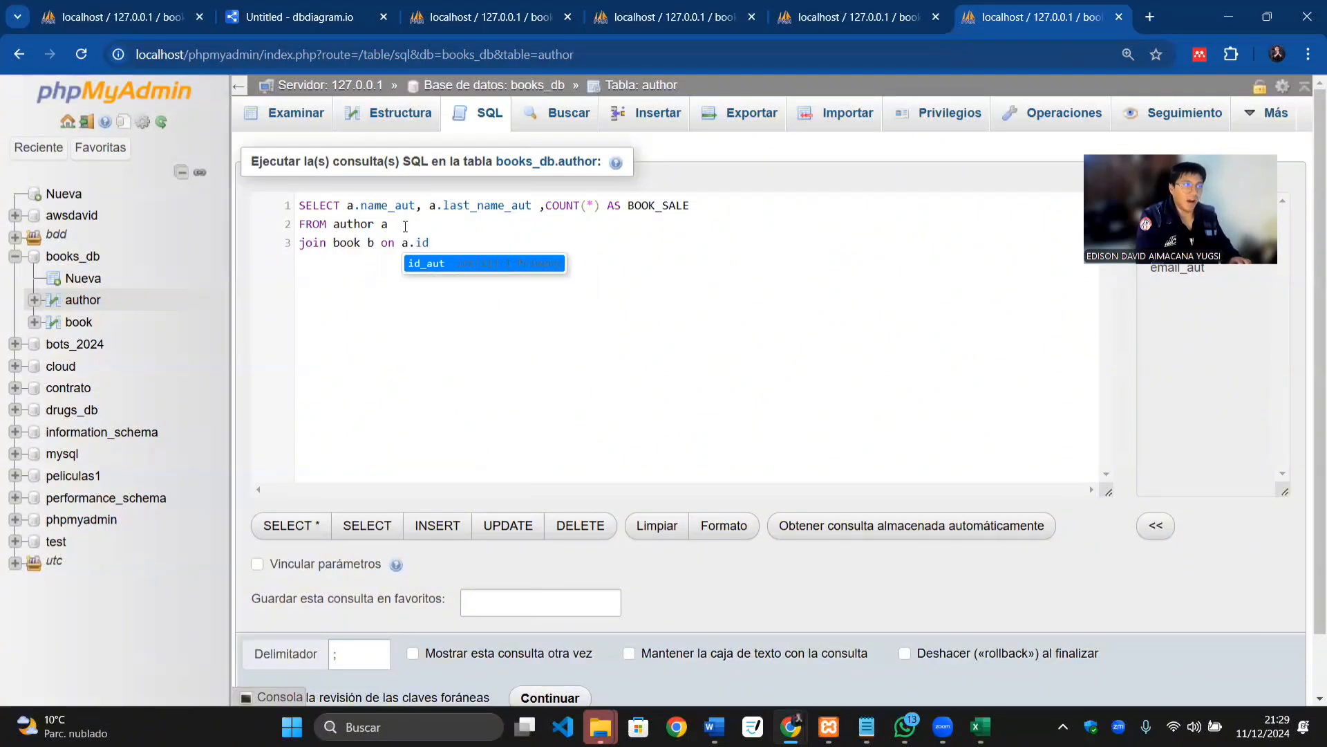
pyautogui.press('Return')
pyautogui.write('=')
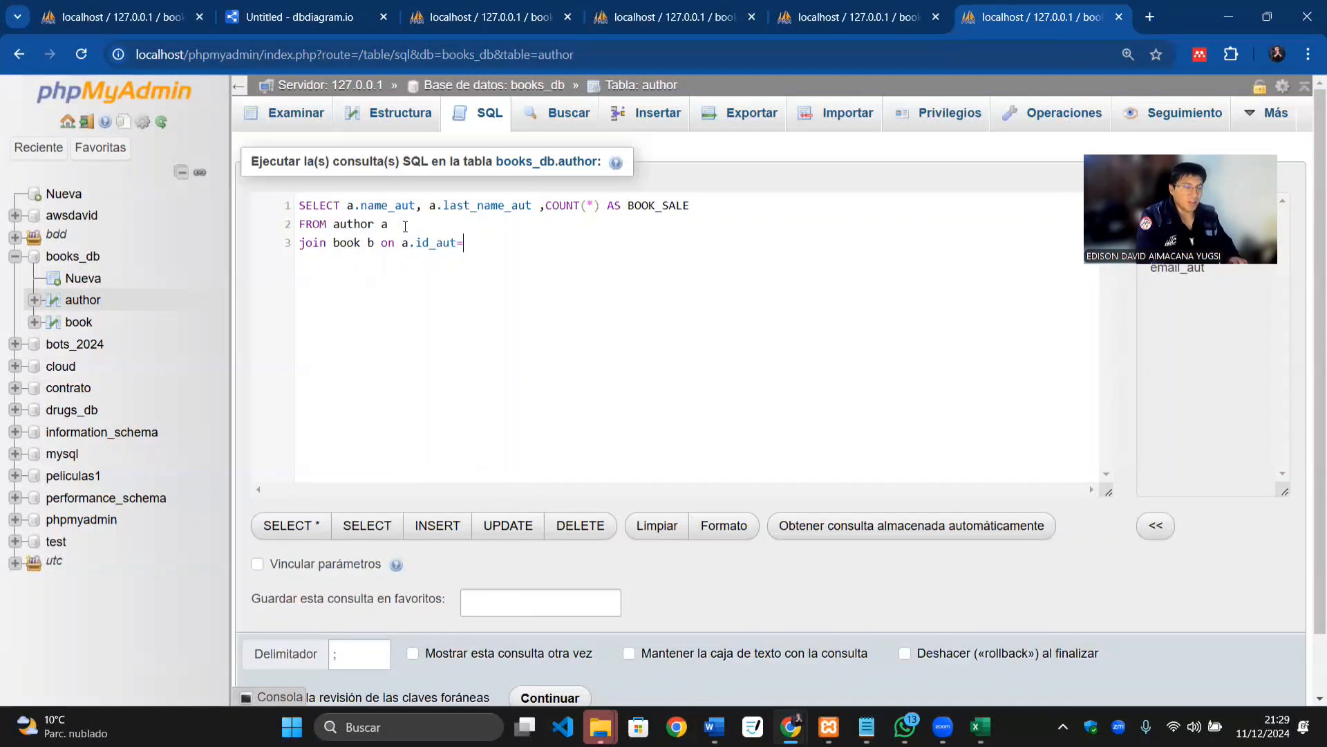
pyautogui.write('n')
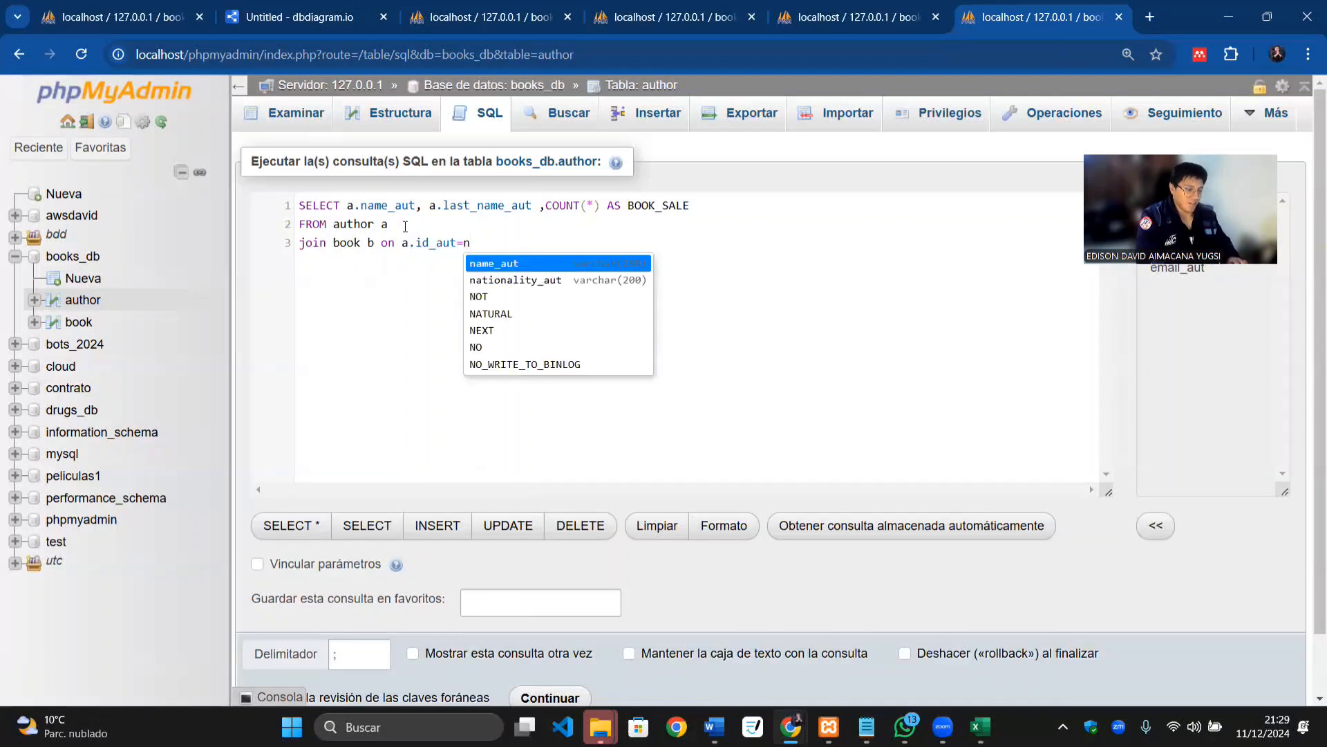
pyautogui.press('BackSpace')
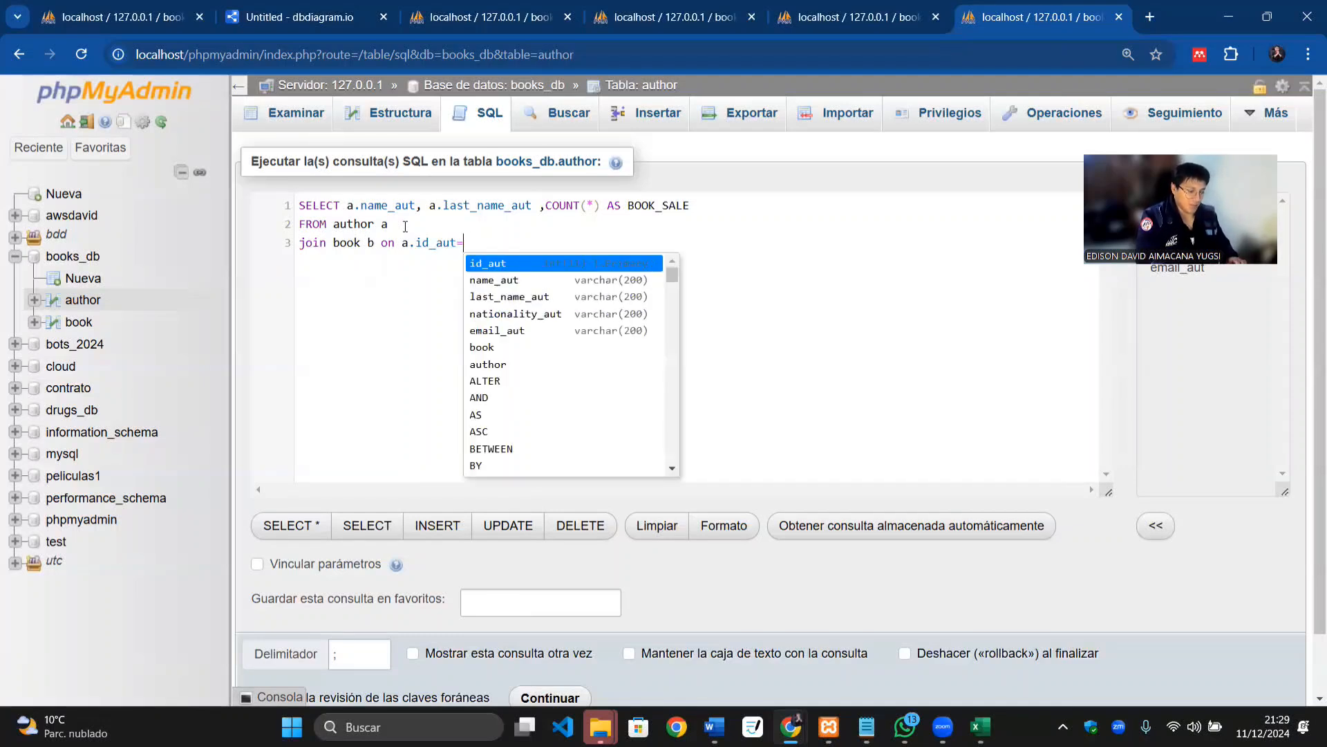
pyautogui.write('b.fk')
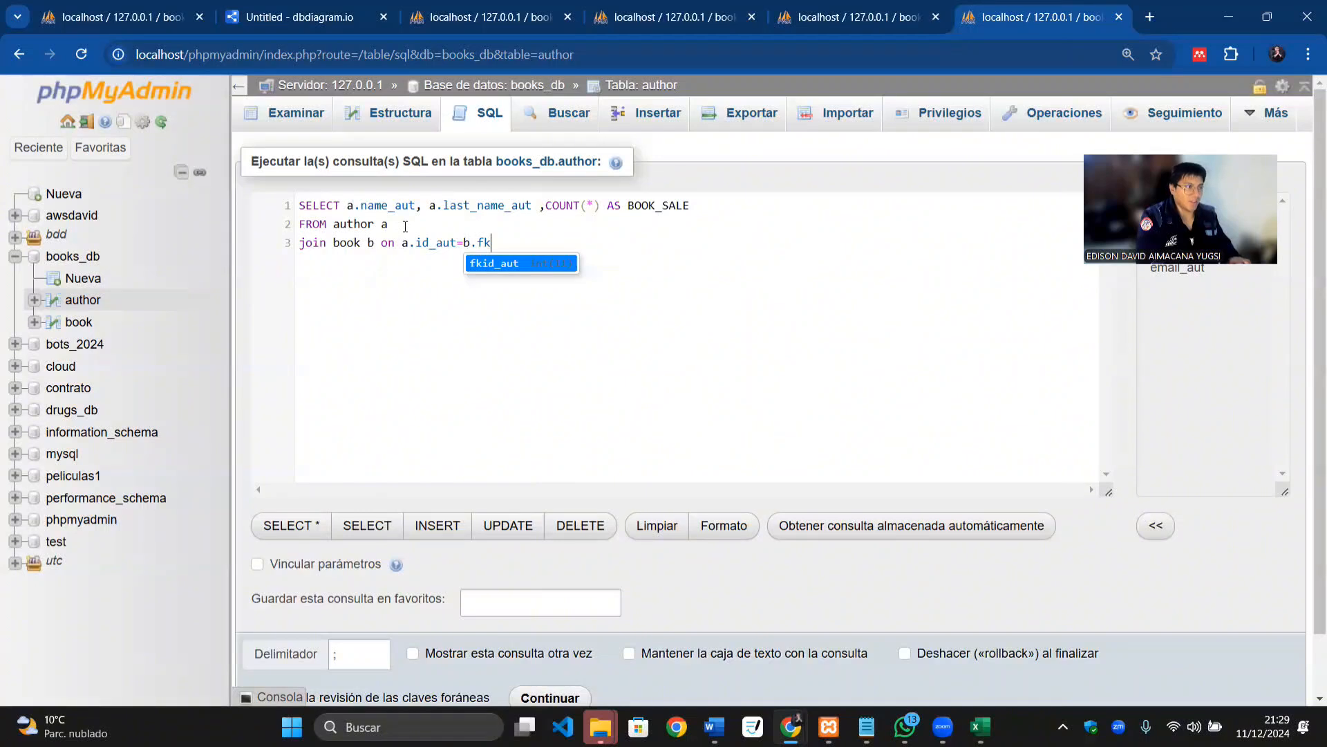
pyautogui.press('Return')
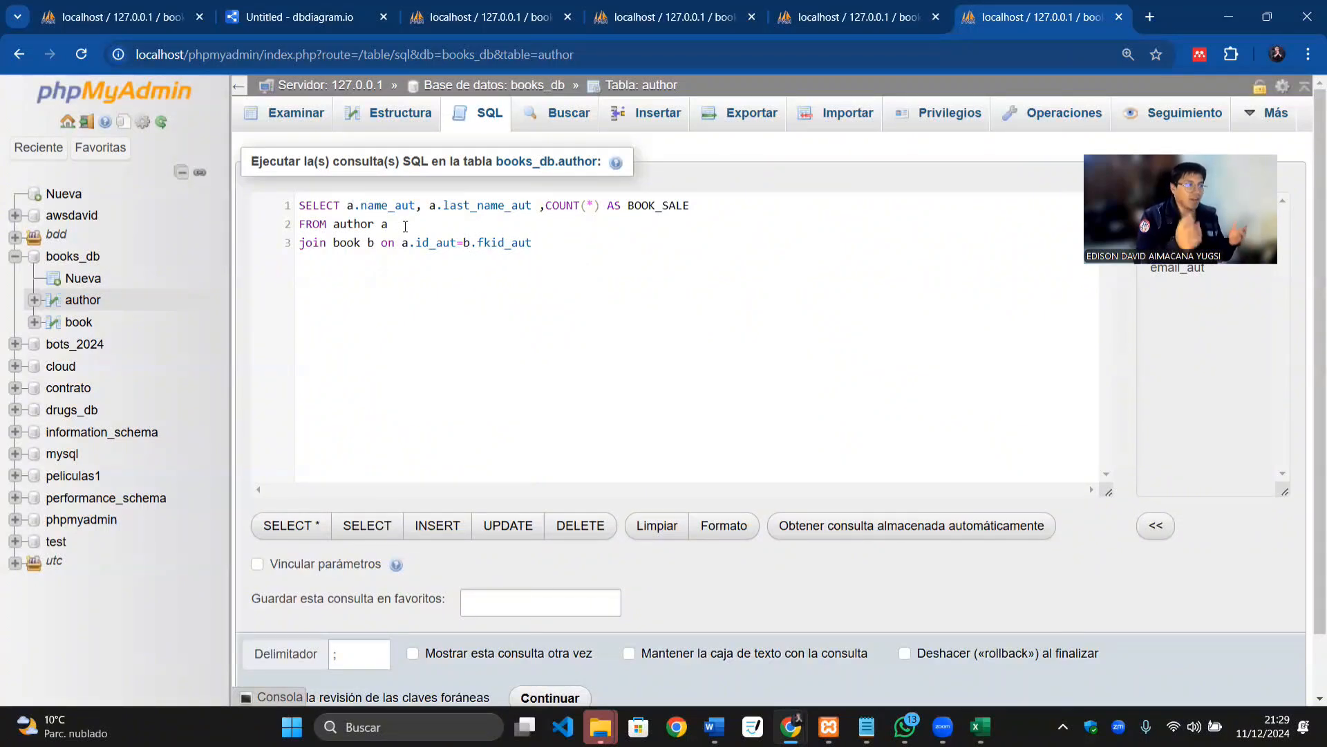
# Step: Start a WHERE clause on the column b.date_bok after the join condition
pyautogui.write('WHERE ')
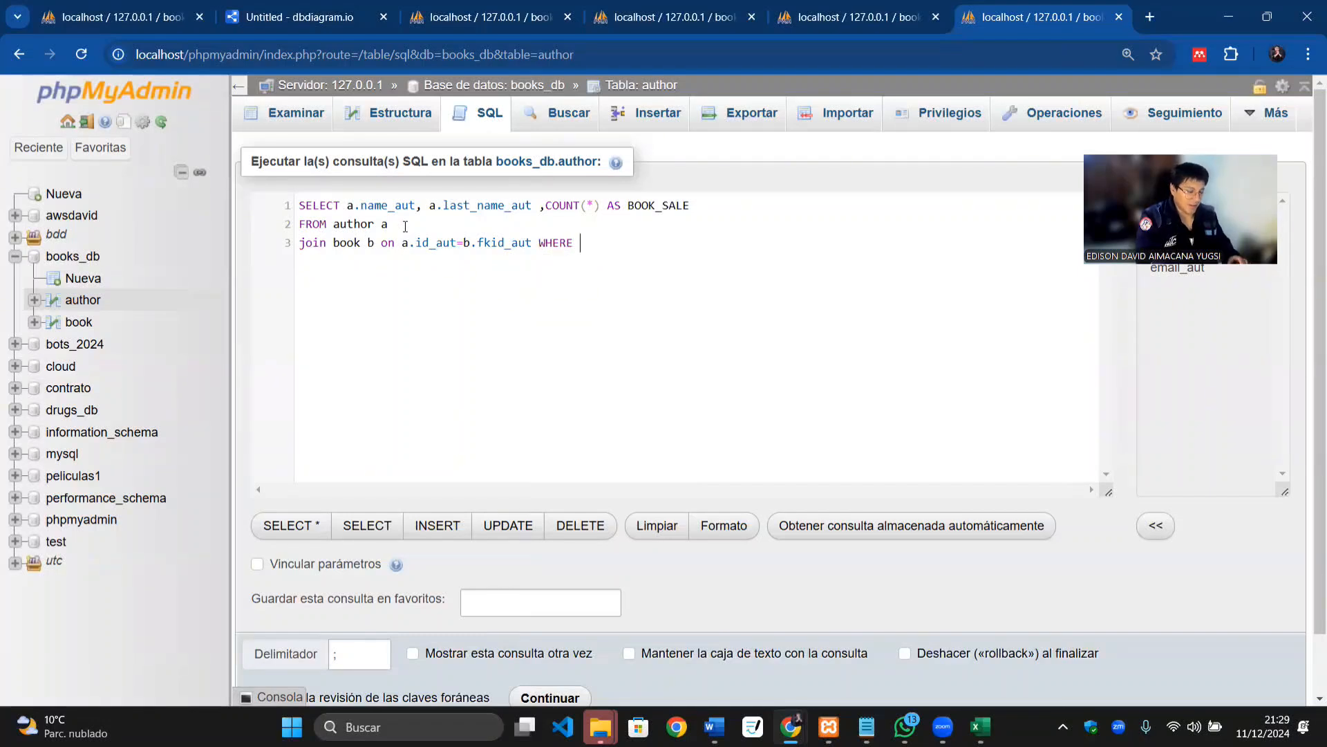
pyautogui.write('d')
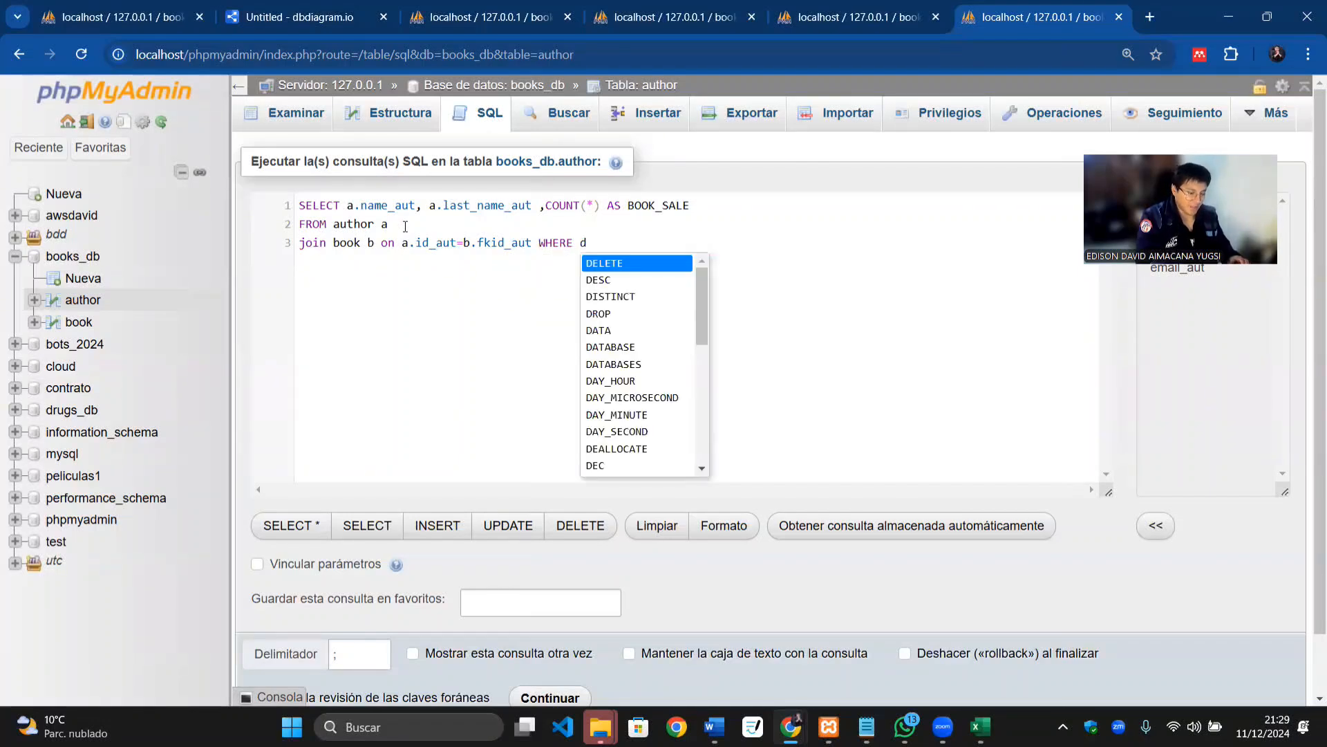
pyautogui.press('BackSpace')
pyautogui.write('b.date')
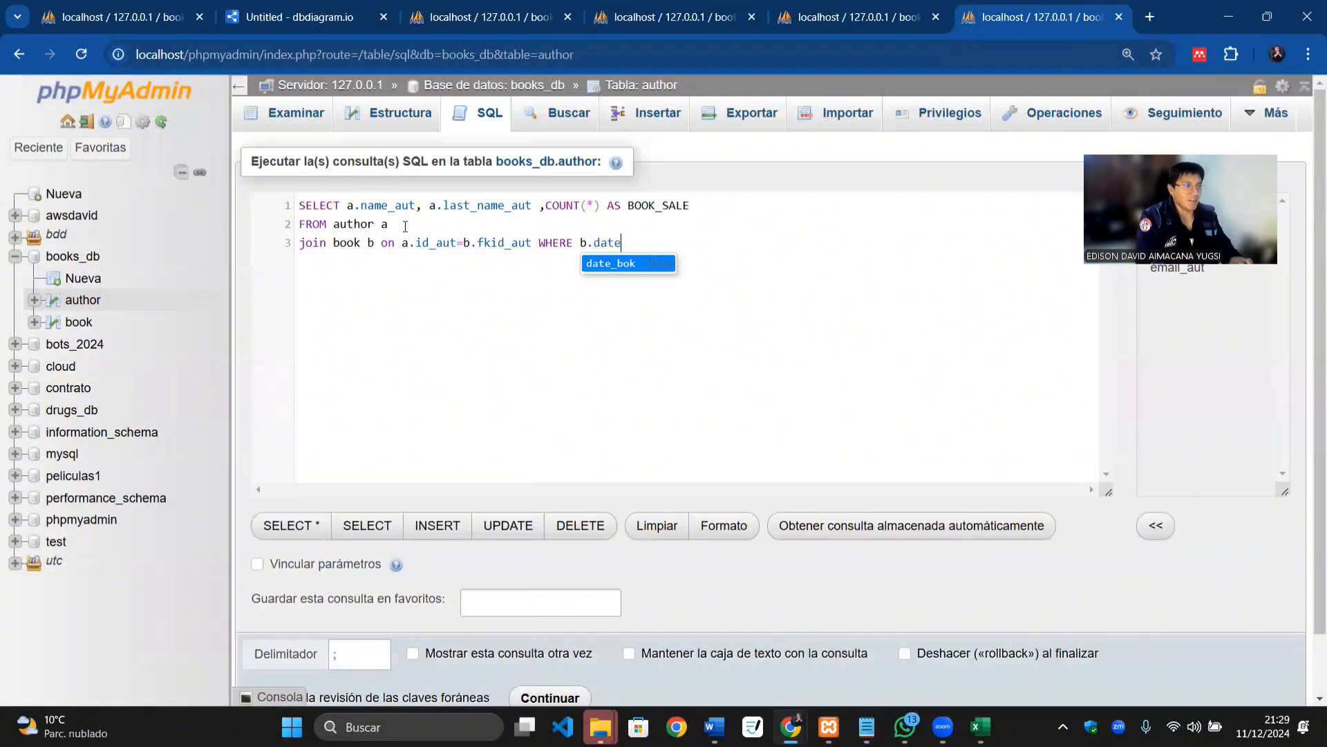
pyautogui.press('Return')
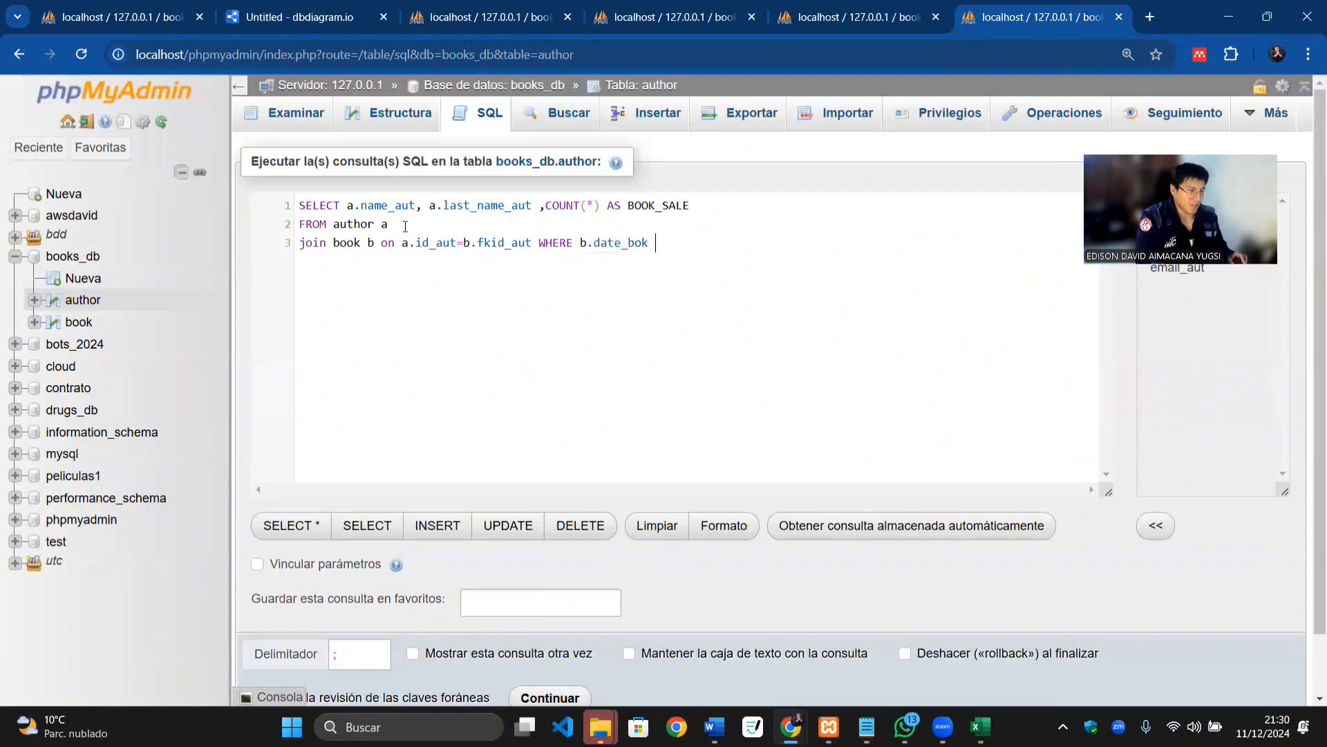
# Step: Complete the WHERE condition so that b.date_bok must be greater than '2024-11-01'
pyautogui.write('>')
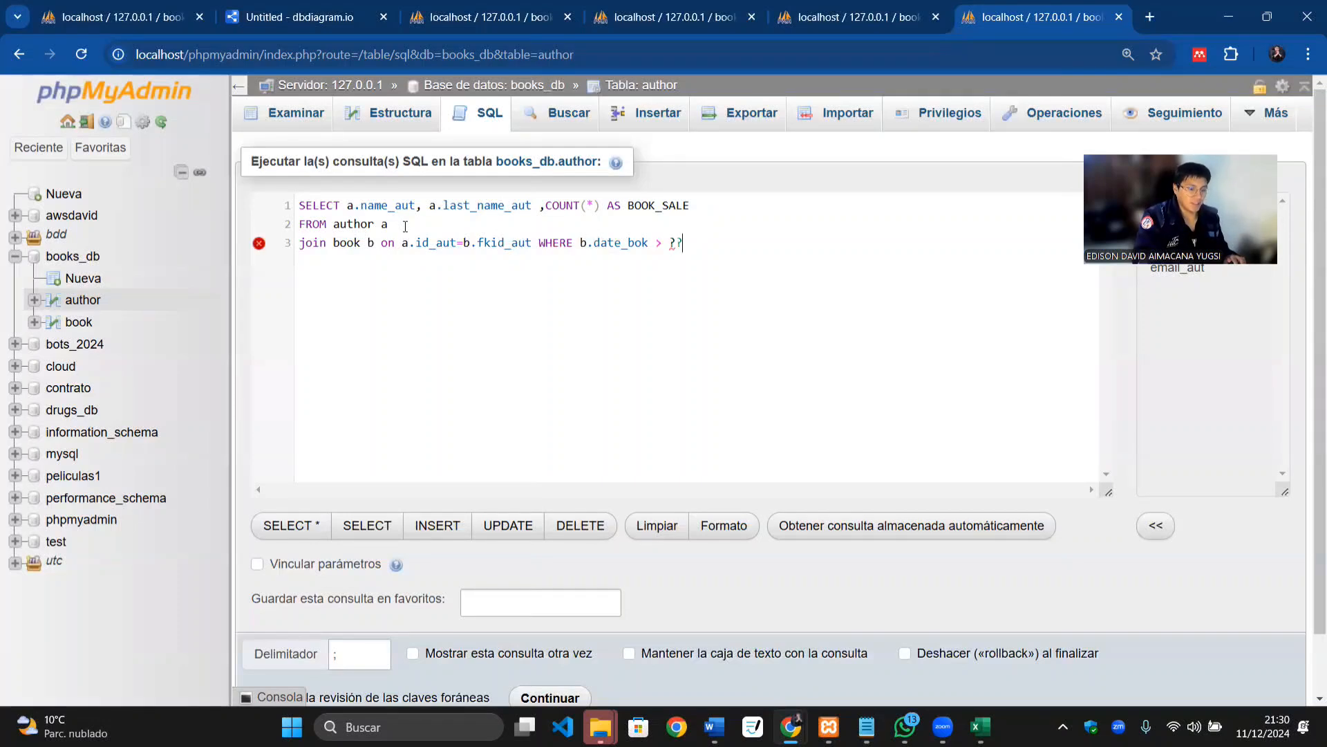
pyautogui.press('BackSpace')
pyautogui.press('BackSpace')
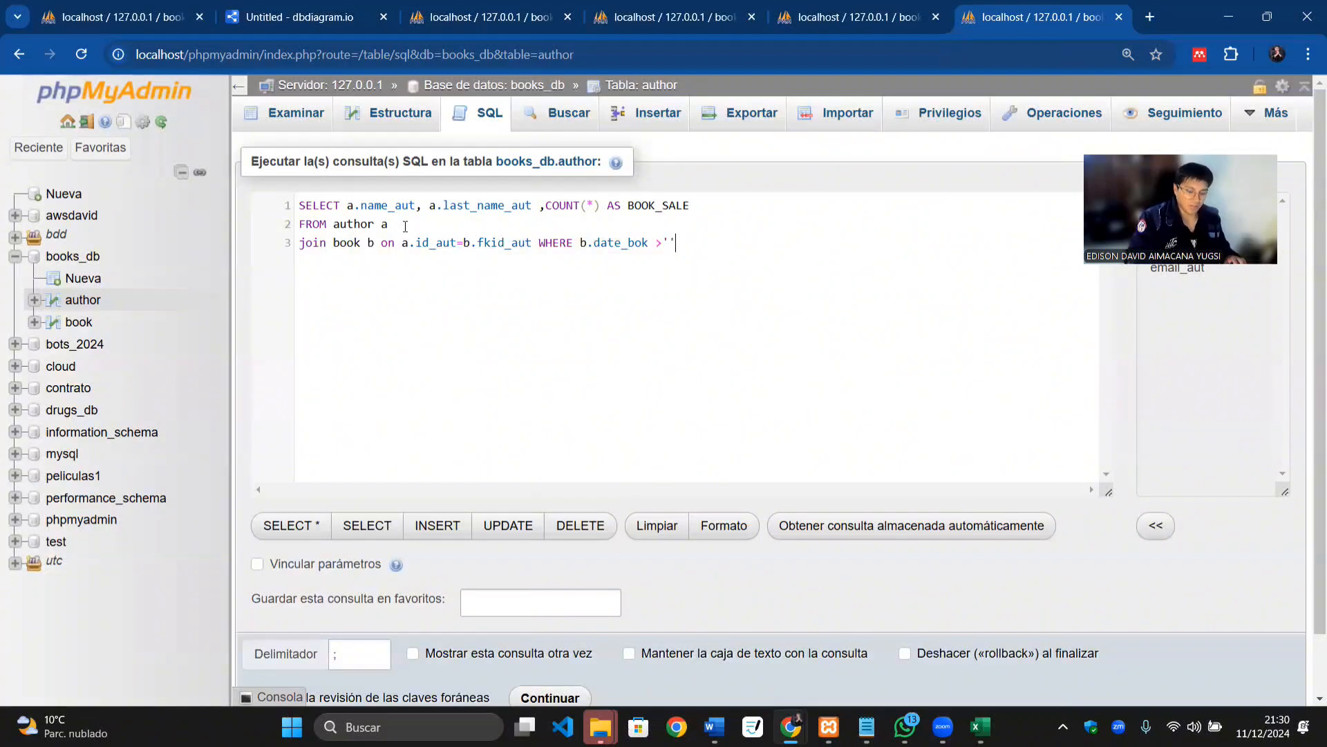
pyautogui.write('200')
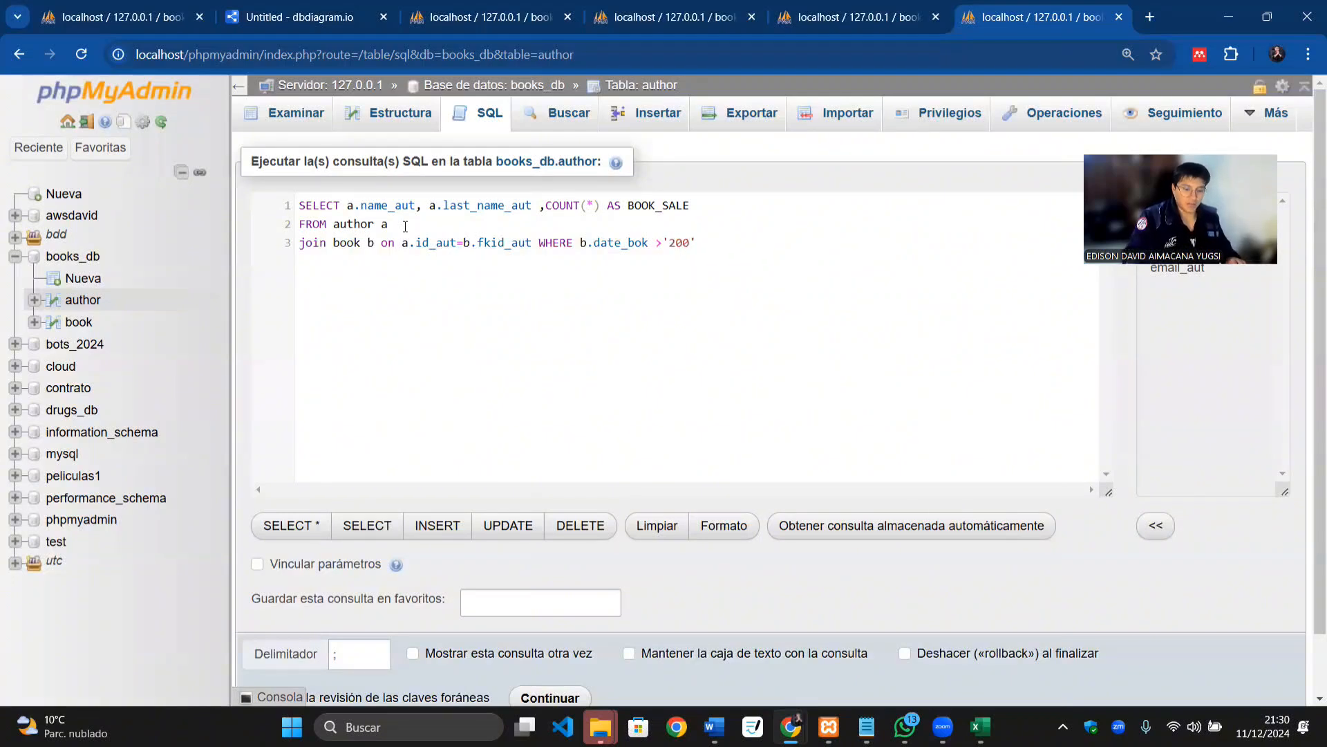
pyautogui.press('BackSpace')
pyautogui.write('24')
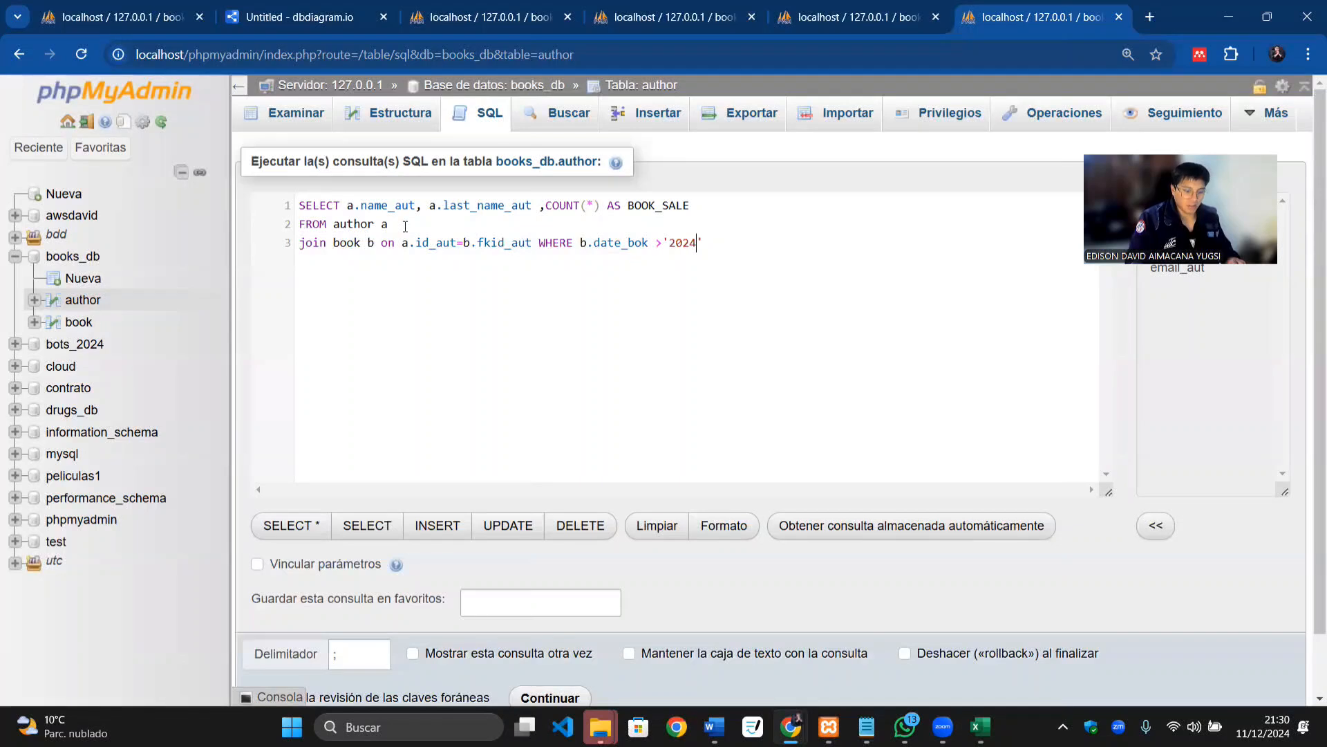
pyautogui.write('-')
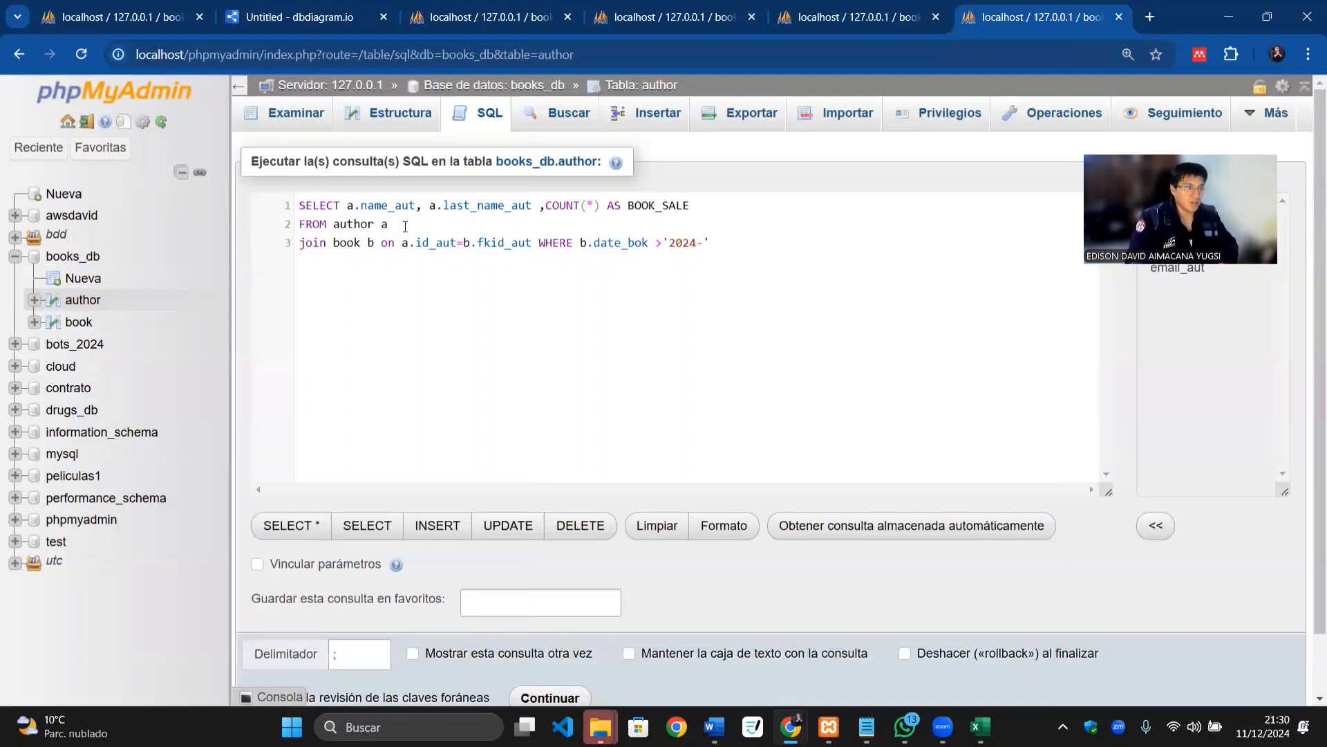
pyautogui.write('11-01')
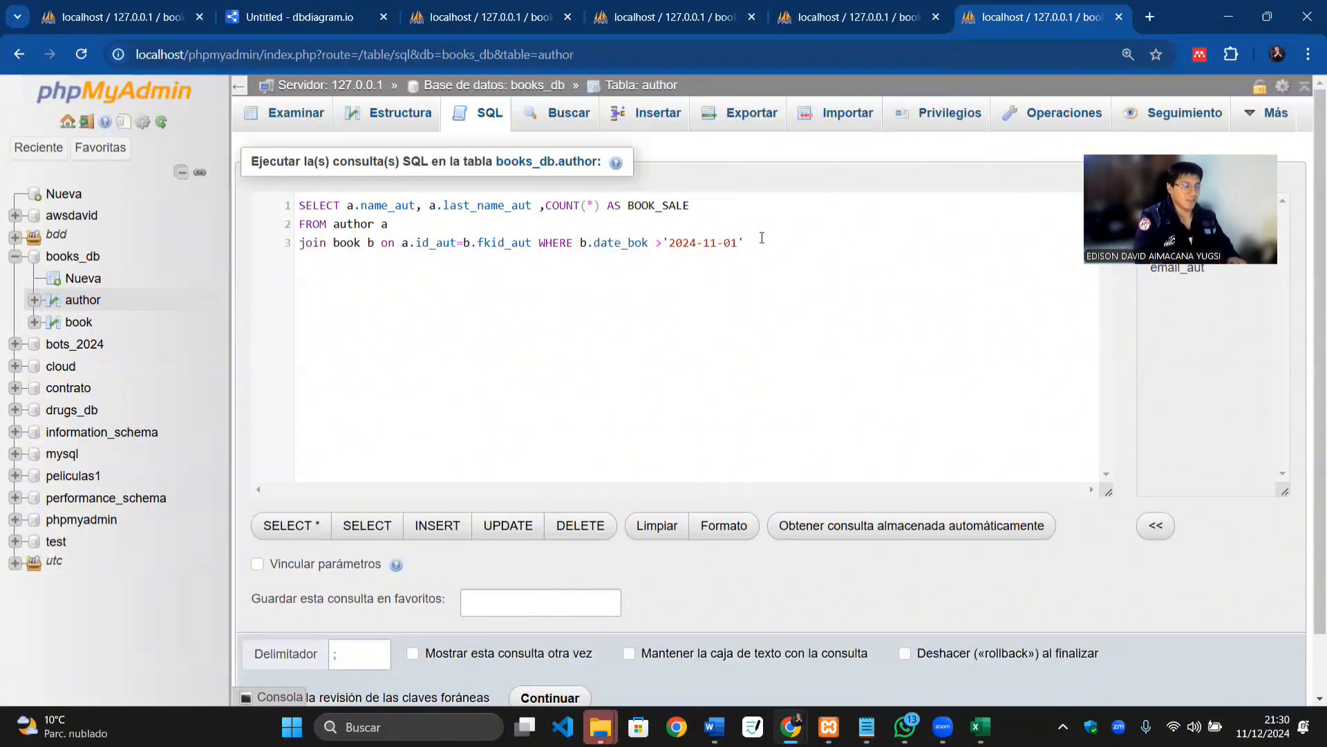
# Step: Append GROUP by a.id_aut after the date condition and end the query with a semicolon
pyautogui.write('gr')
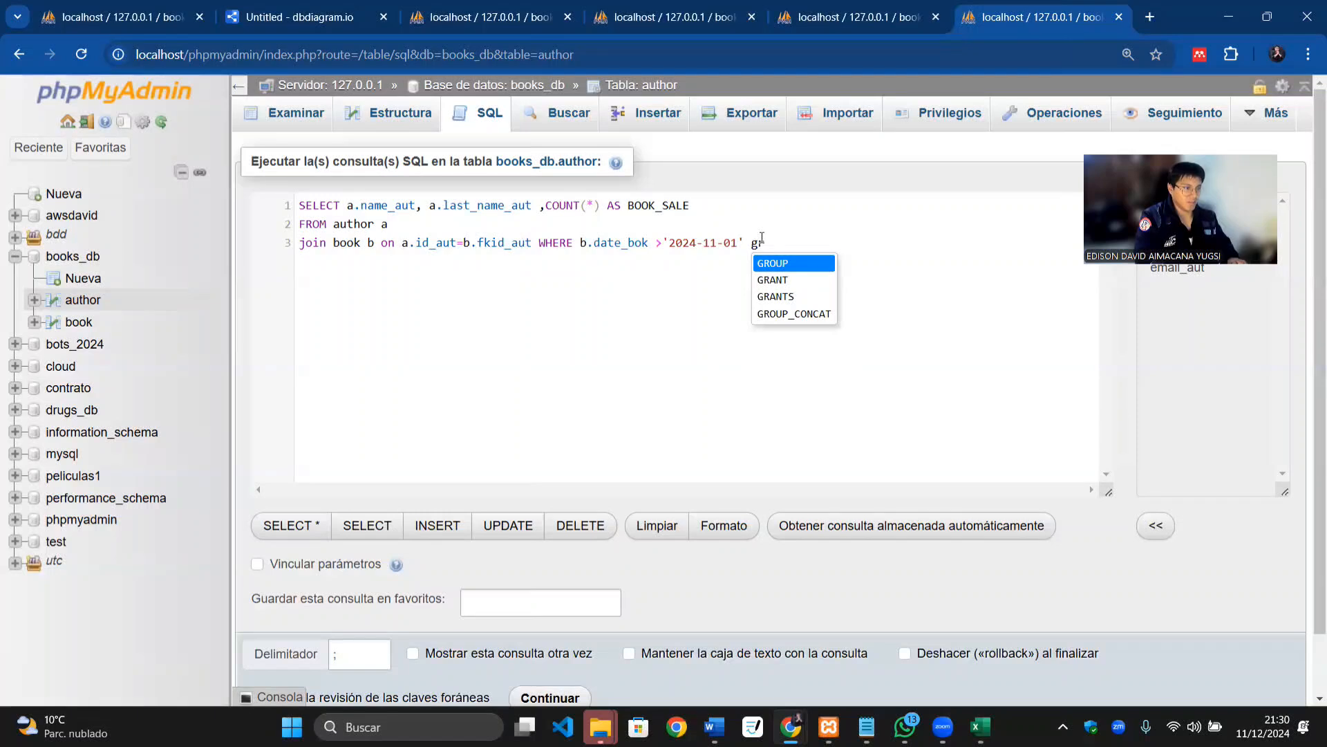
pyautogui.press('Return')
pyautogui.write('by')
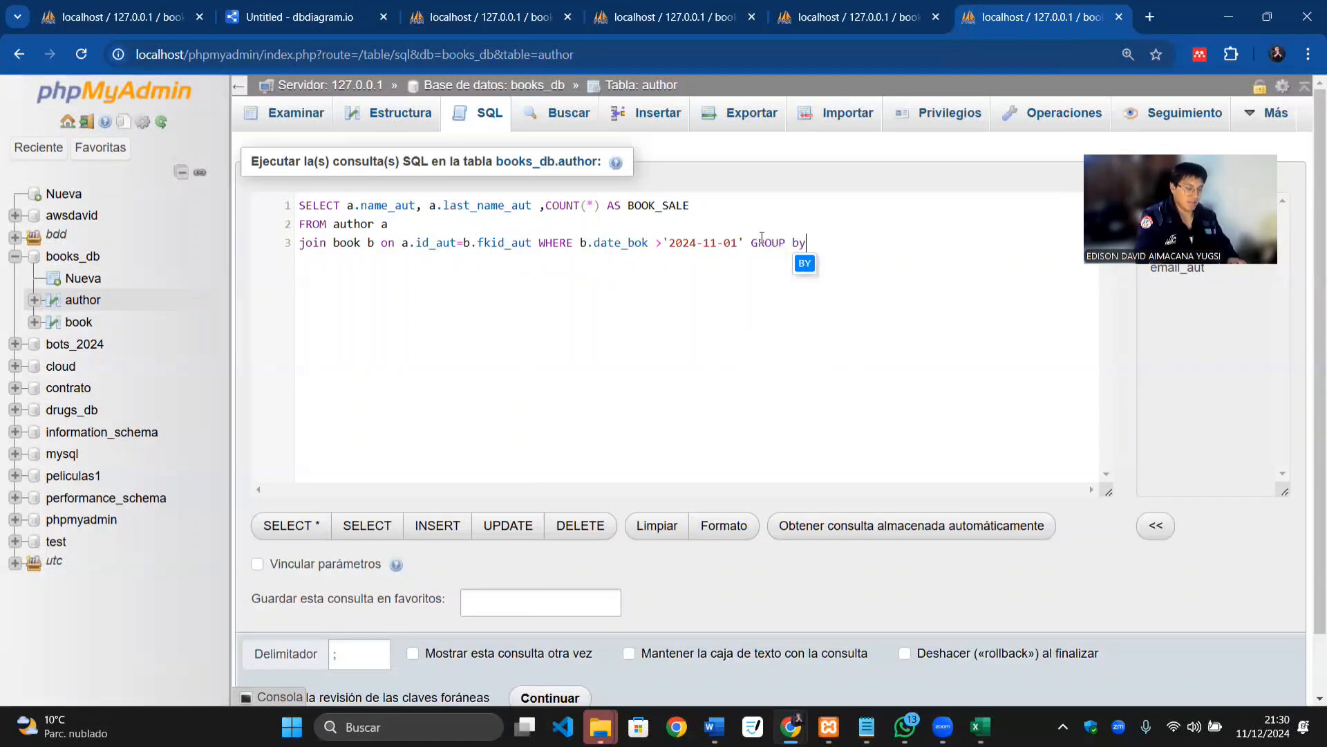
pyautogui.write(' a.id')
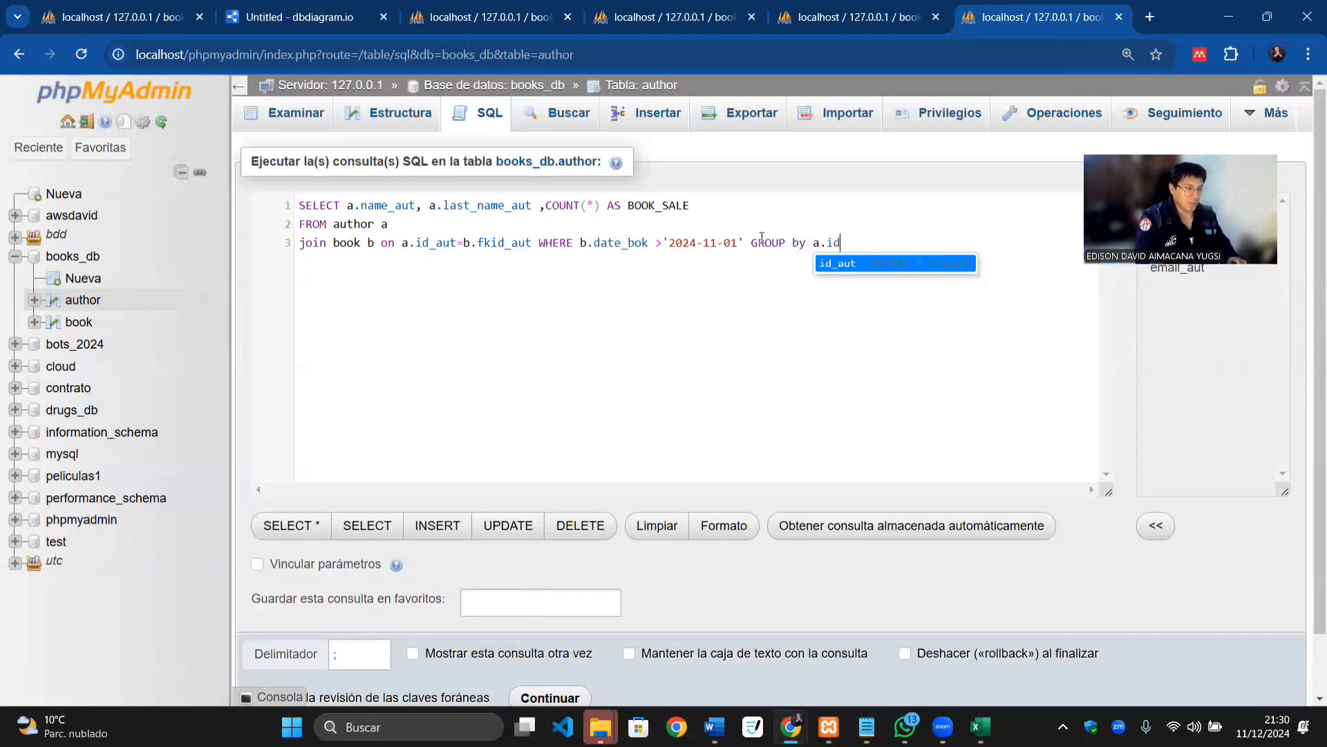
pyautogui.press('Return')
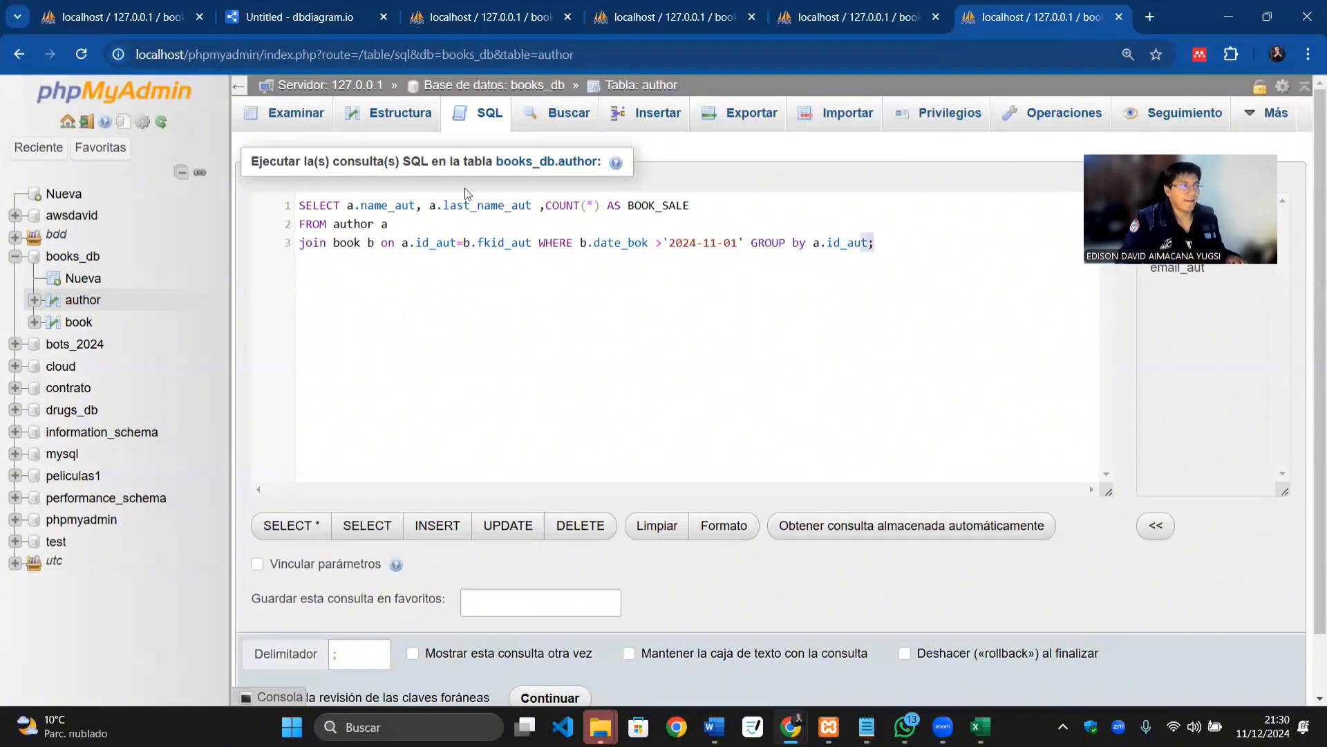
pyautogui.hotkey('ctrl', 'a')
pyautogui.click(446, 303)
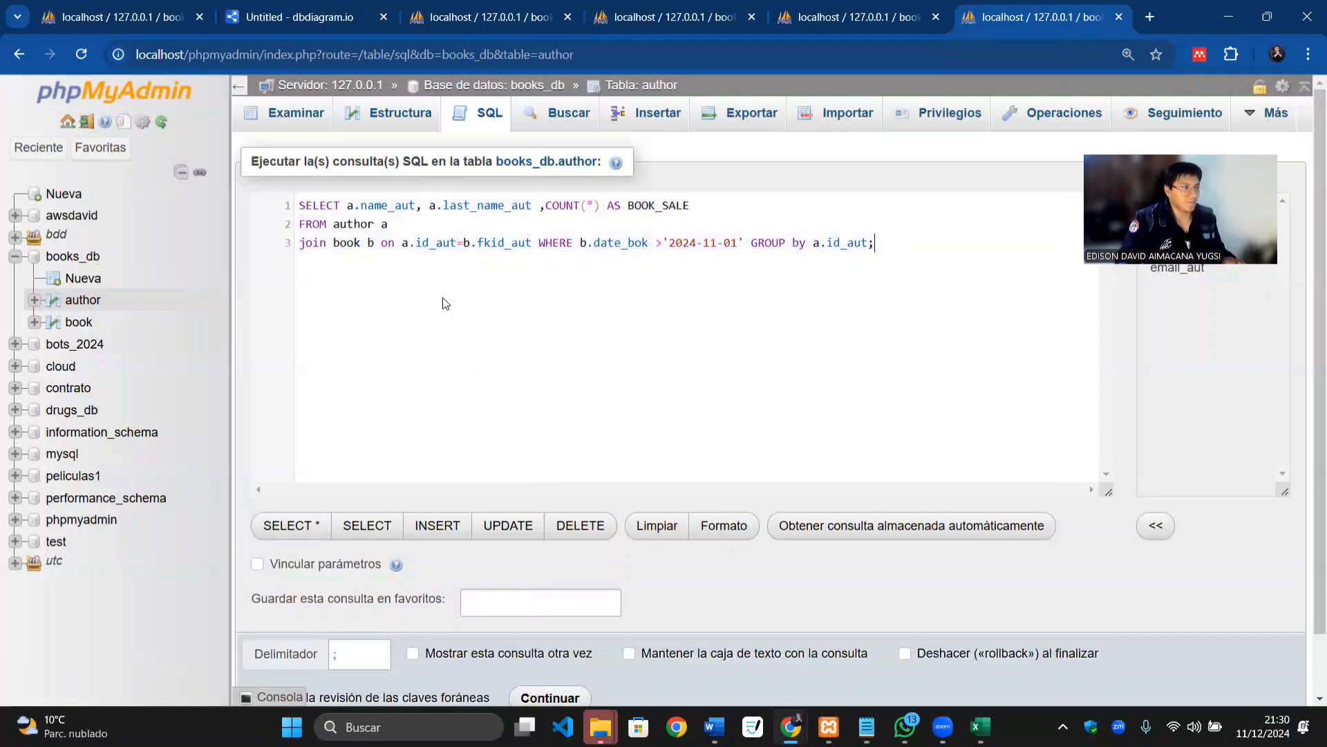
# Step: Execute the JOIN query that counts each author's books dated after 2024-11-01 and review its result
pyautogui.scroll(-1, 488, 325)
pyautogui.click(550, 623)
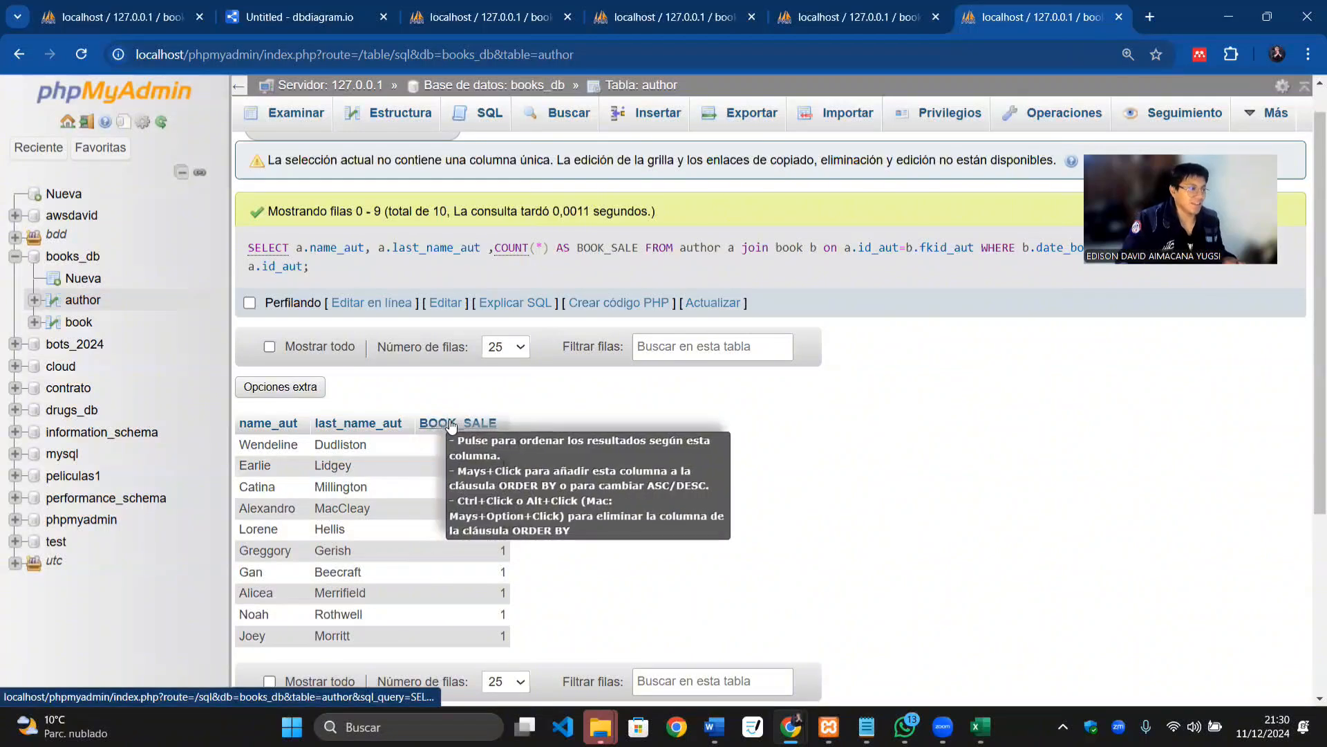
pyautogui.scroll(1, 877, 296)
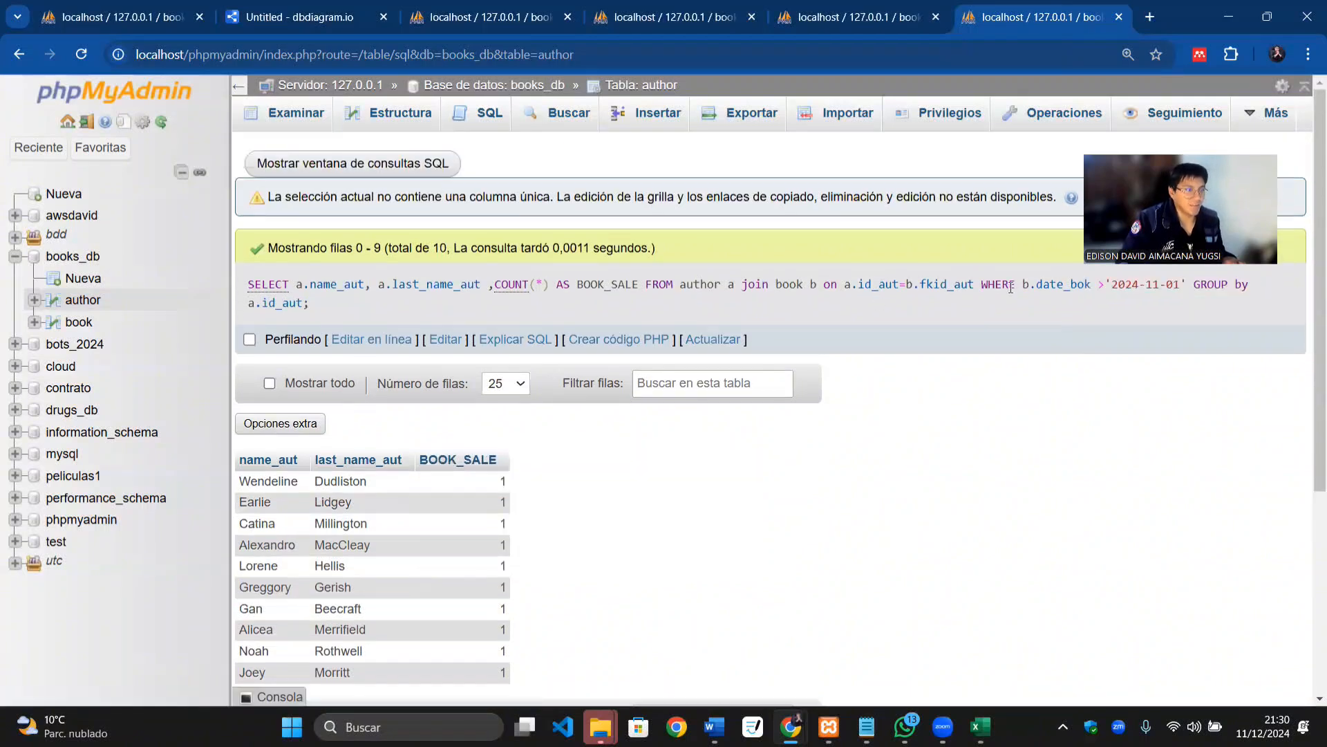
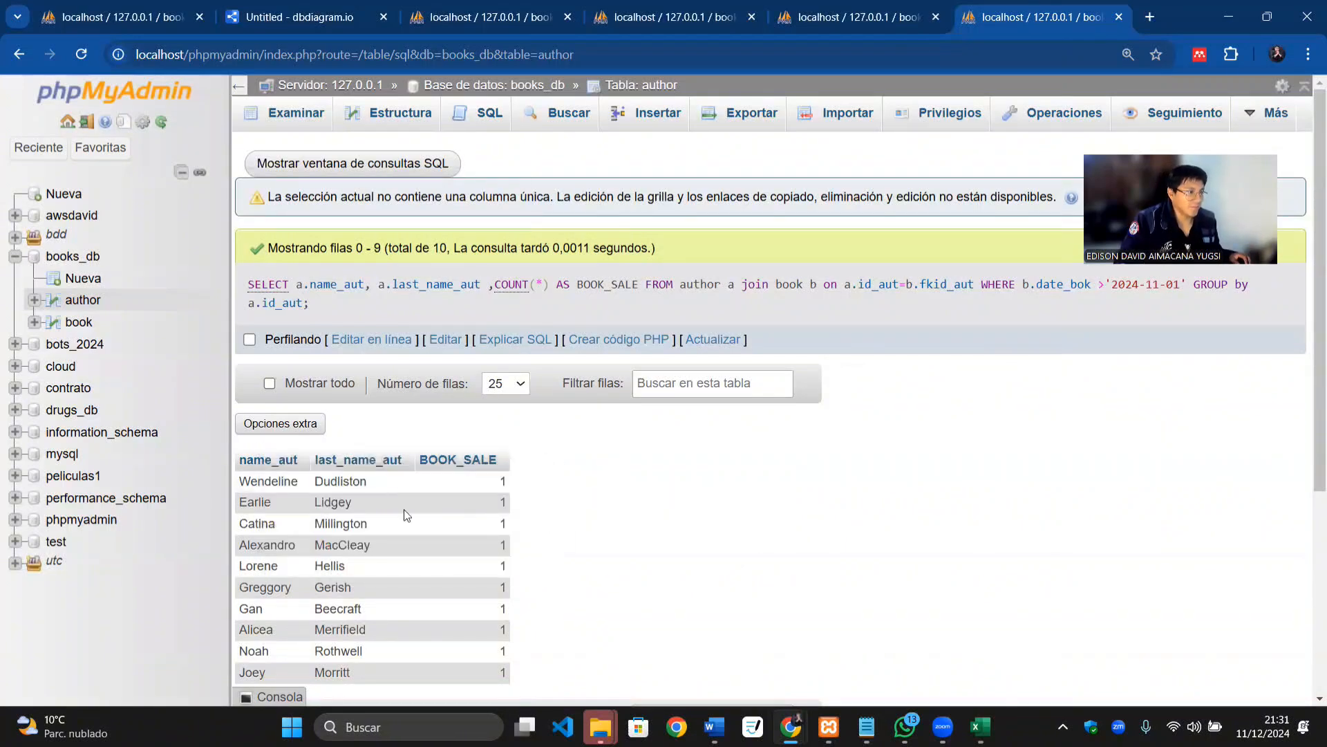
# Step: Copy the whole result table with the name_aut, last_name_aut and BOOK_SALE columns, including the headers
pyautogui.moveTo(239, 456); pyautogui.dragTo(359, 460)
pyautogui.click(560, 675)
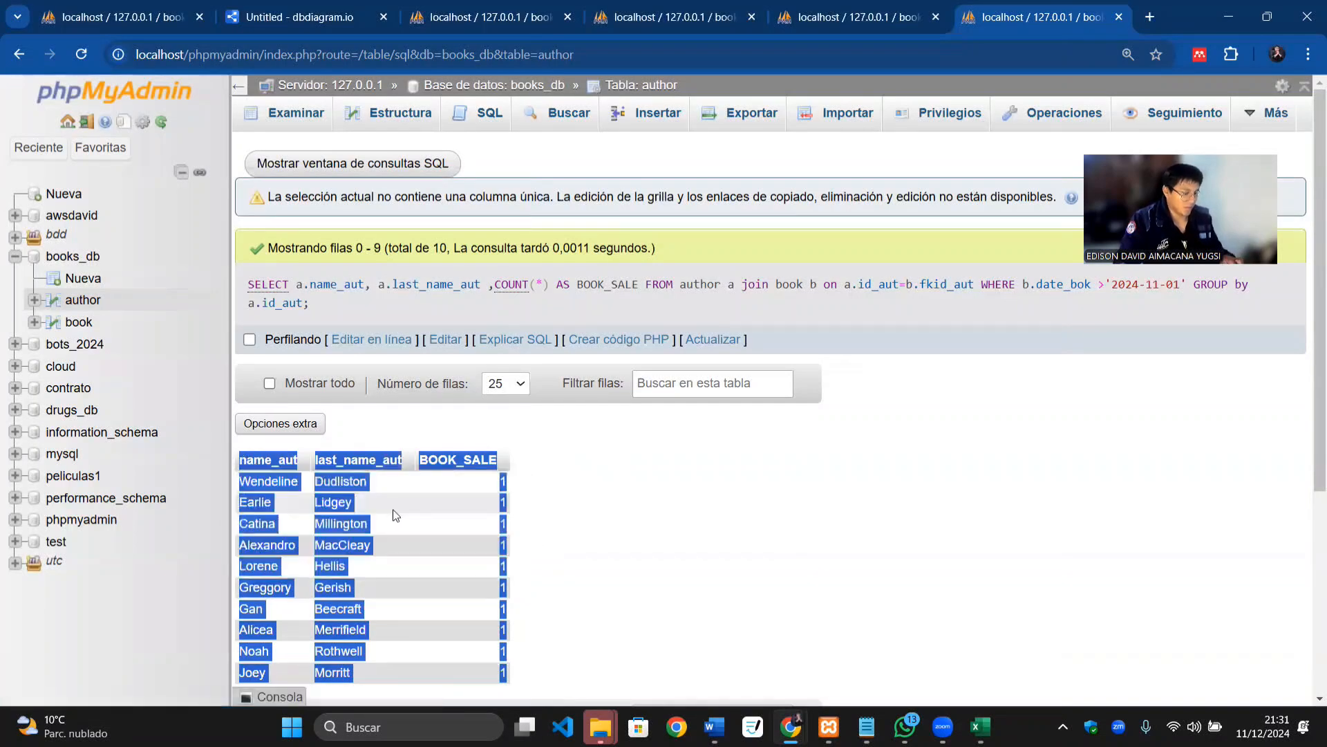
pyautogui.click(396, 515)
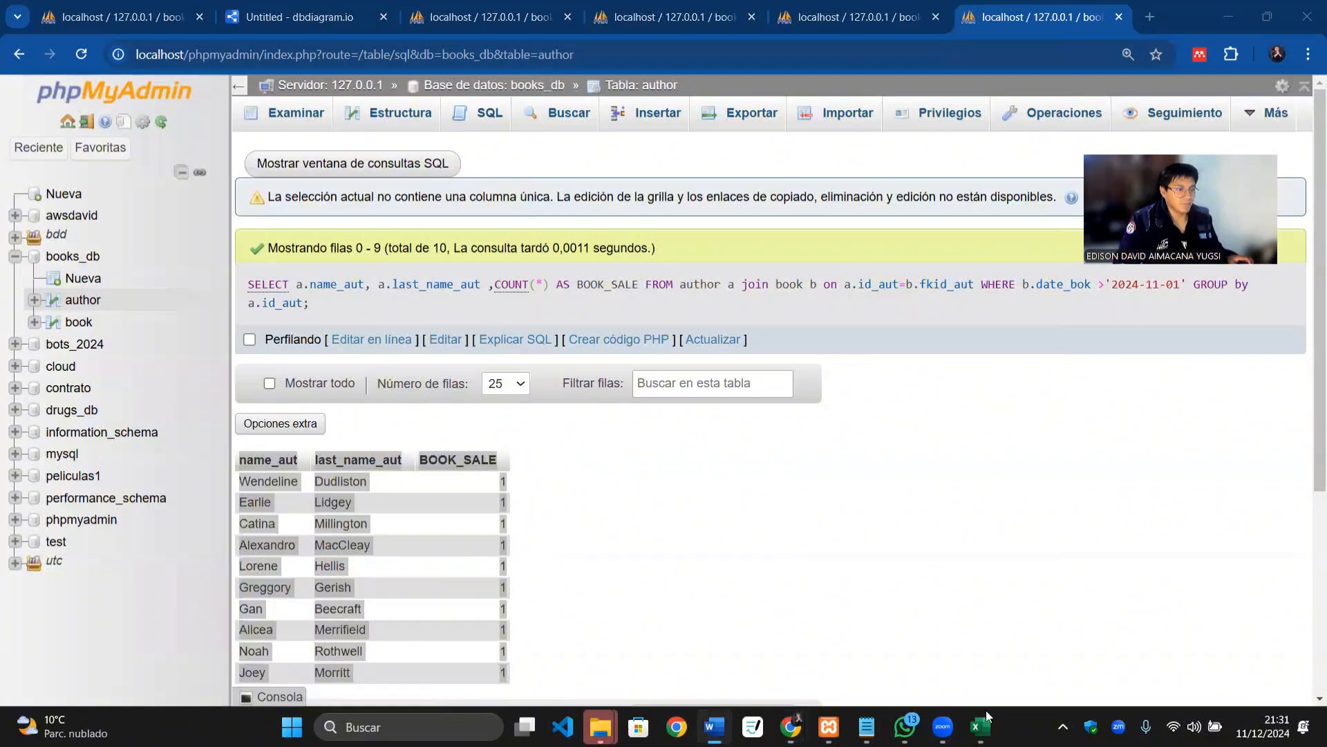
# Step: Switch to the books workbook in Excel and delete all existing contents of sheet Hoja4
pyautogui.click(981, 724)
pyautogui.click(431, 428)
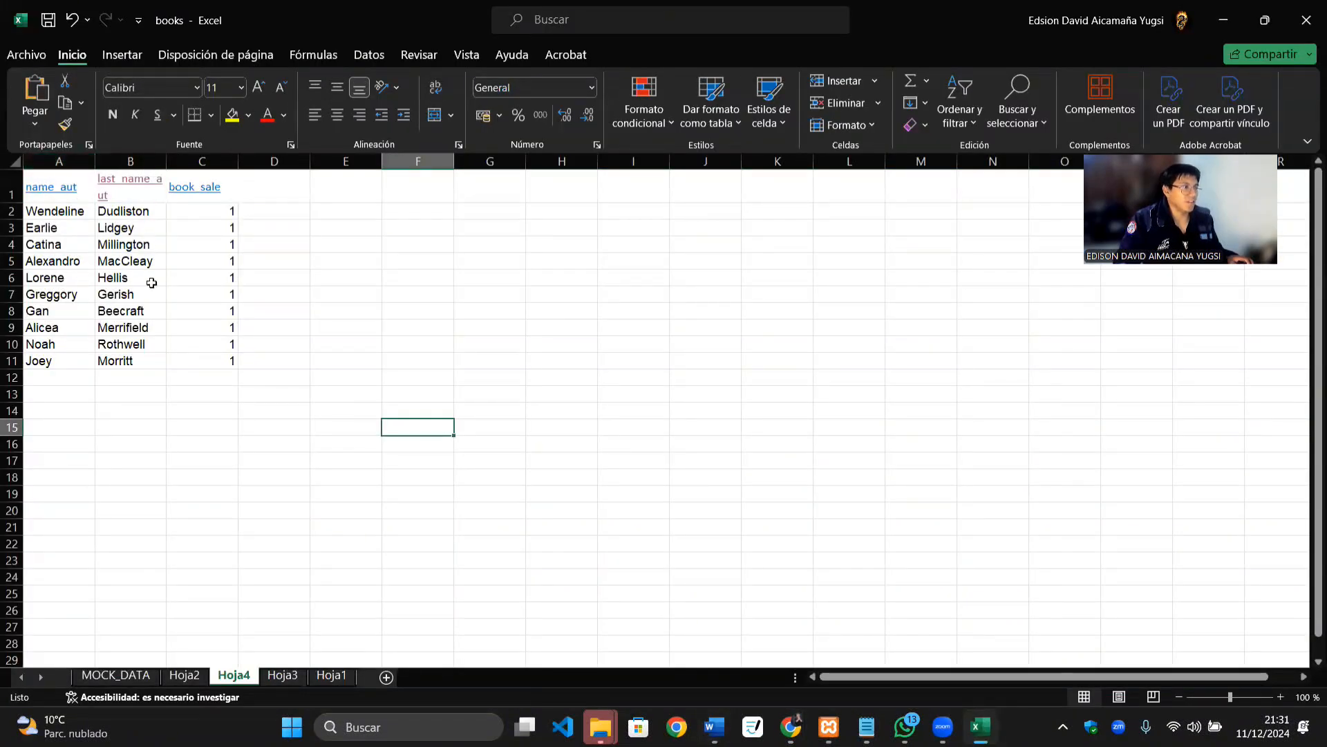
pyautogui.click(319, 324)
pyautogui.hotkey('ctrl', 'a')
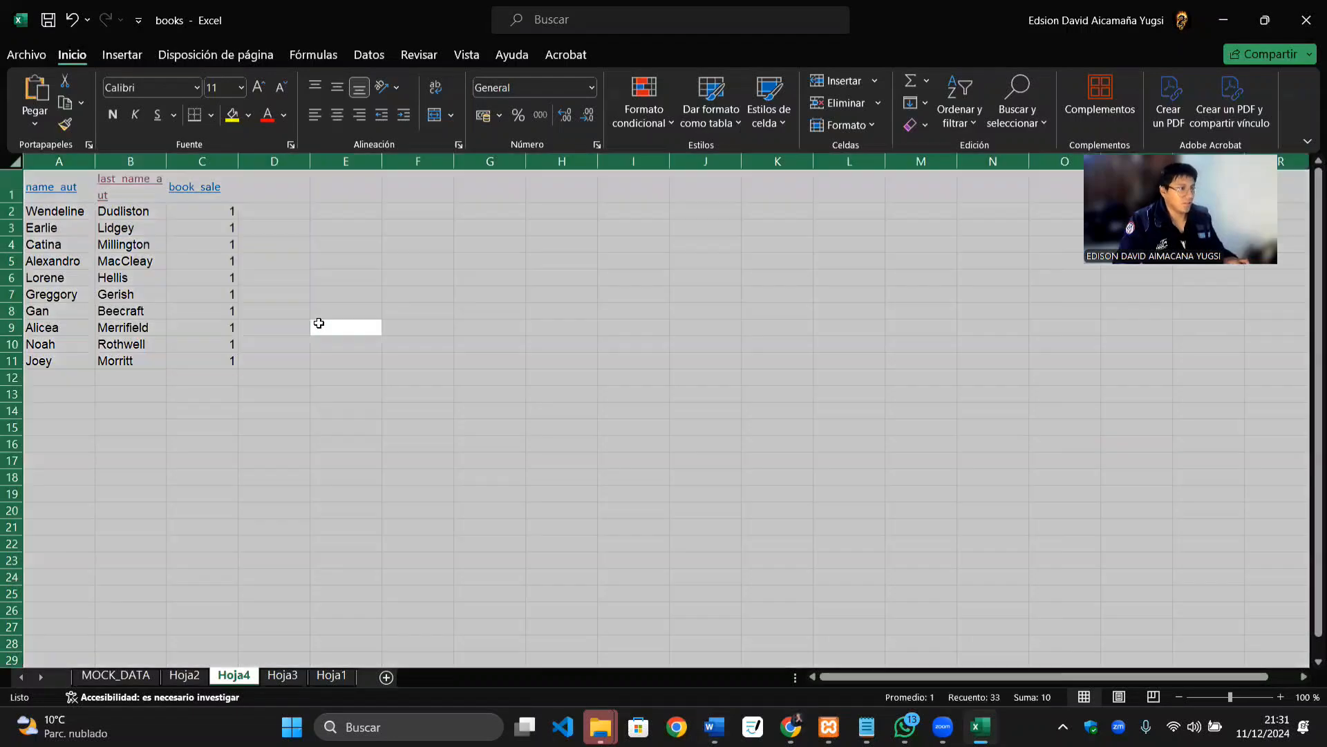
pyautogui.press('Delete')
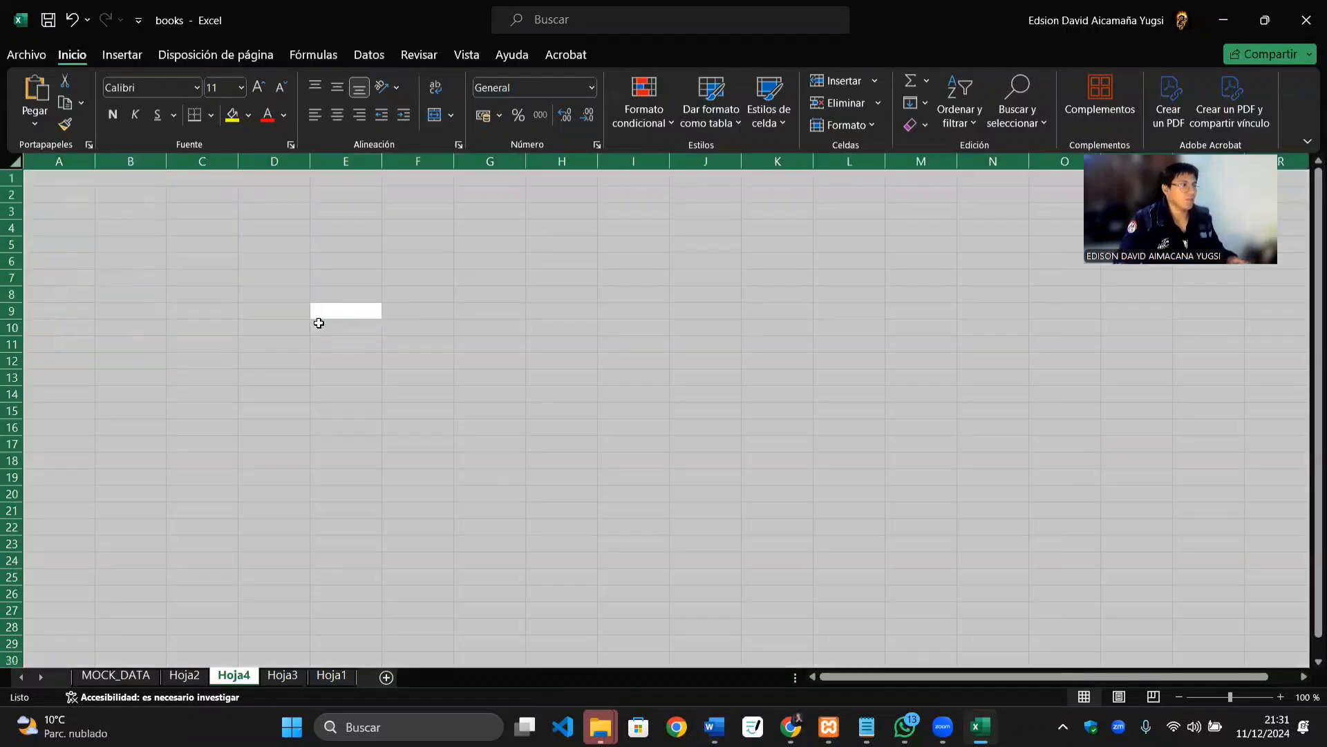
# Step: Paste the copied query results into sheet Hoja4 starting at cell A1
pyautogui.click(253, 296)
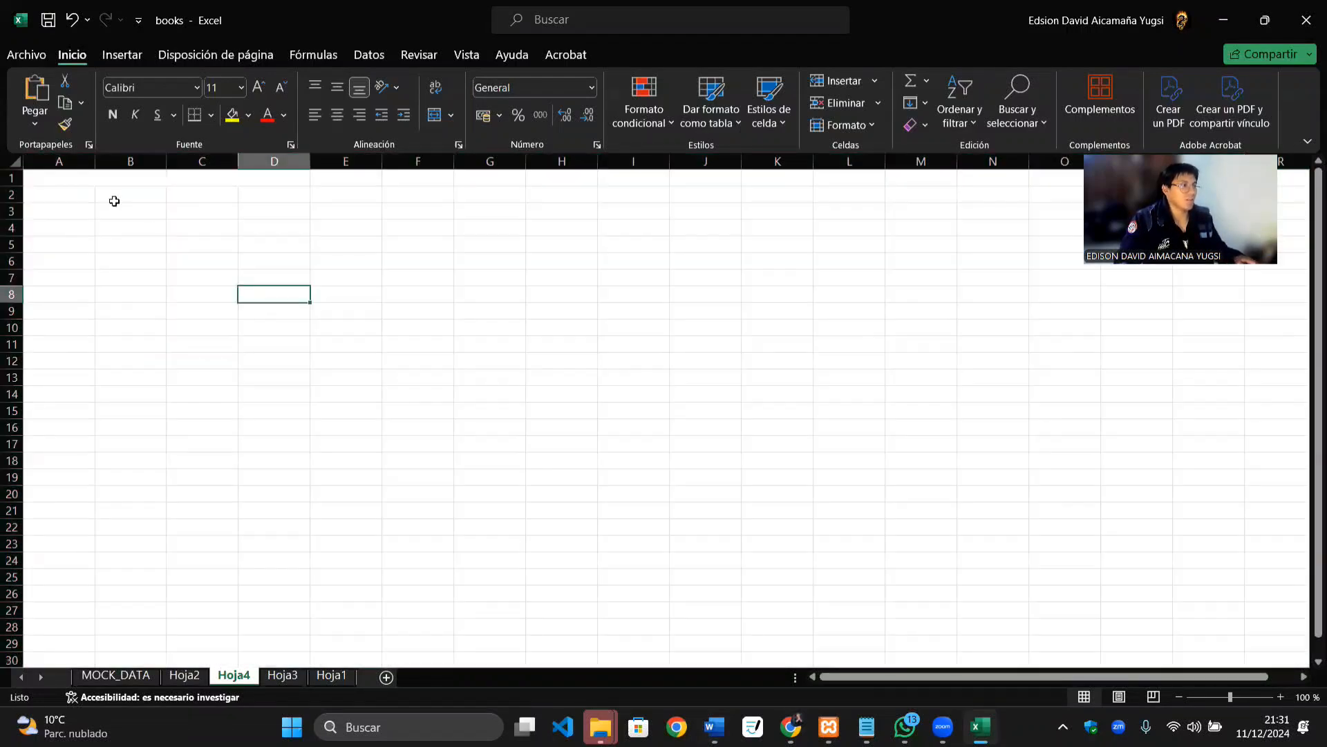
pyautogui.click(52, 201)
pyautogui.rightClick(55, 184)
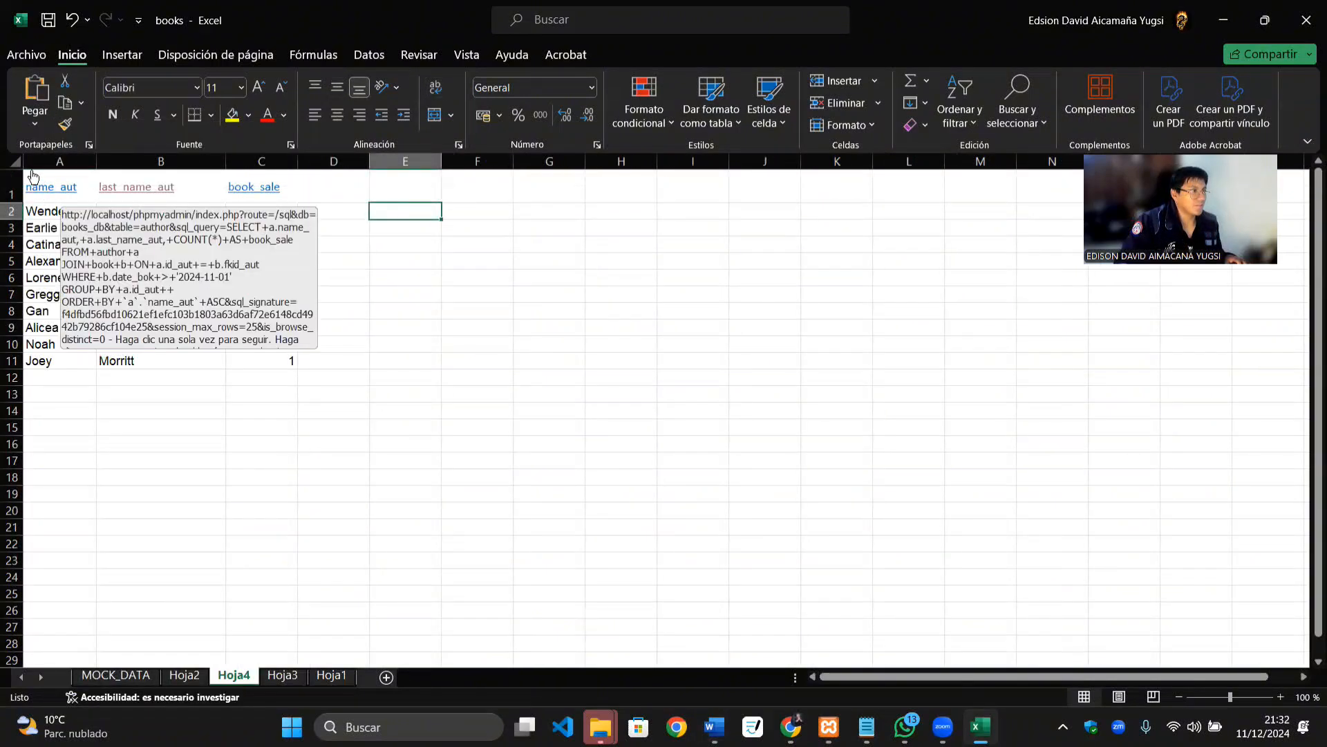
# Step: Format the range A1:C11 as a table with a light blue style, keeping the first row as headers
pyautogui.moveTo(31, 182); pyautogui.dragTo(283, 363)
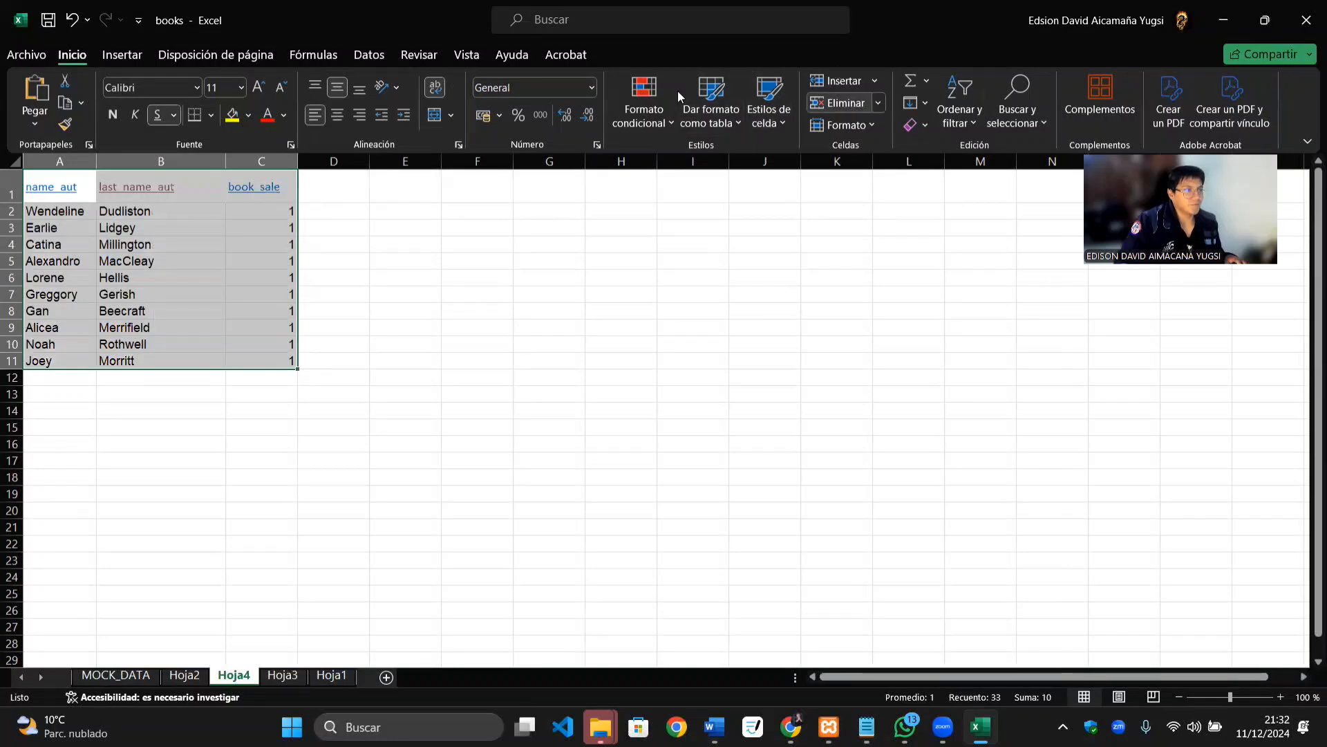
pyautogui.click(714, 102)
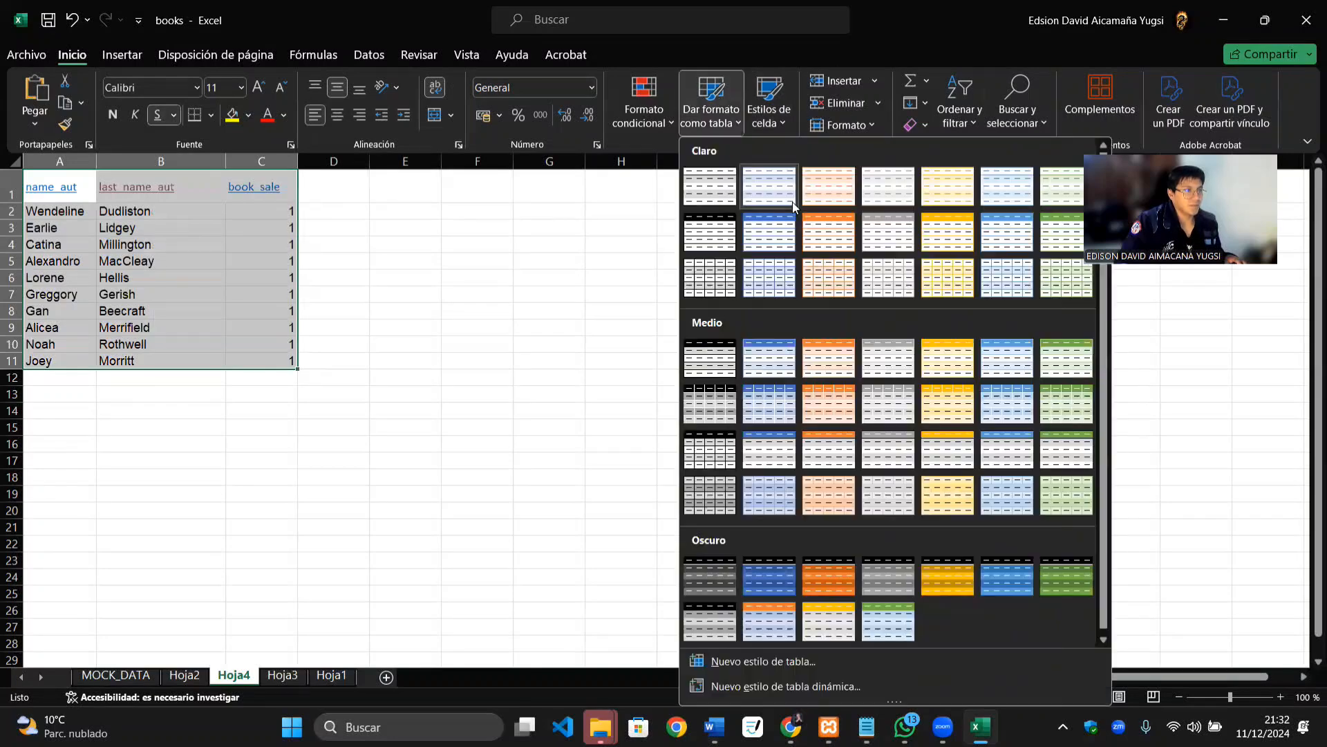
pyautogui.click(758, 224)
pyautogui.click(650, 419)
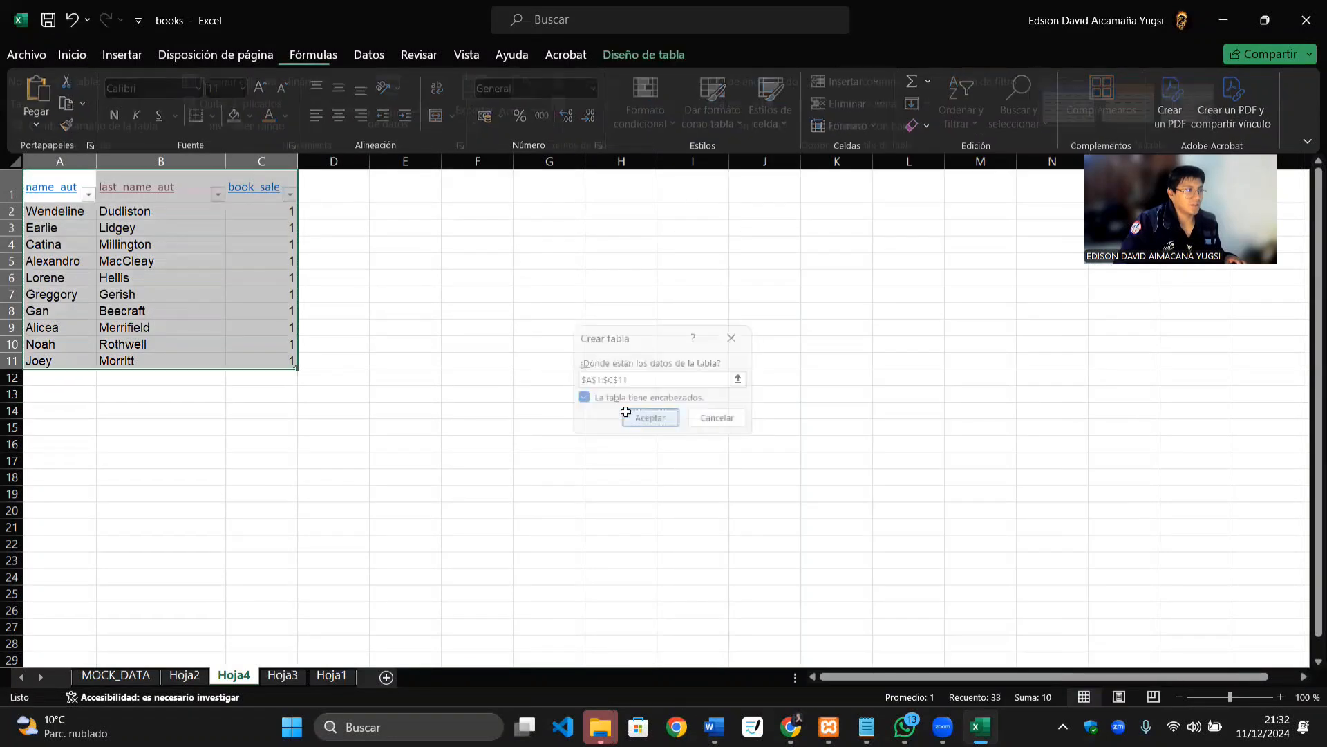
# Step: Insert the recommended clustered column chart of book_sale per author from the table
pyautogui.click(451, 294)
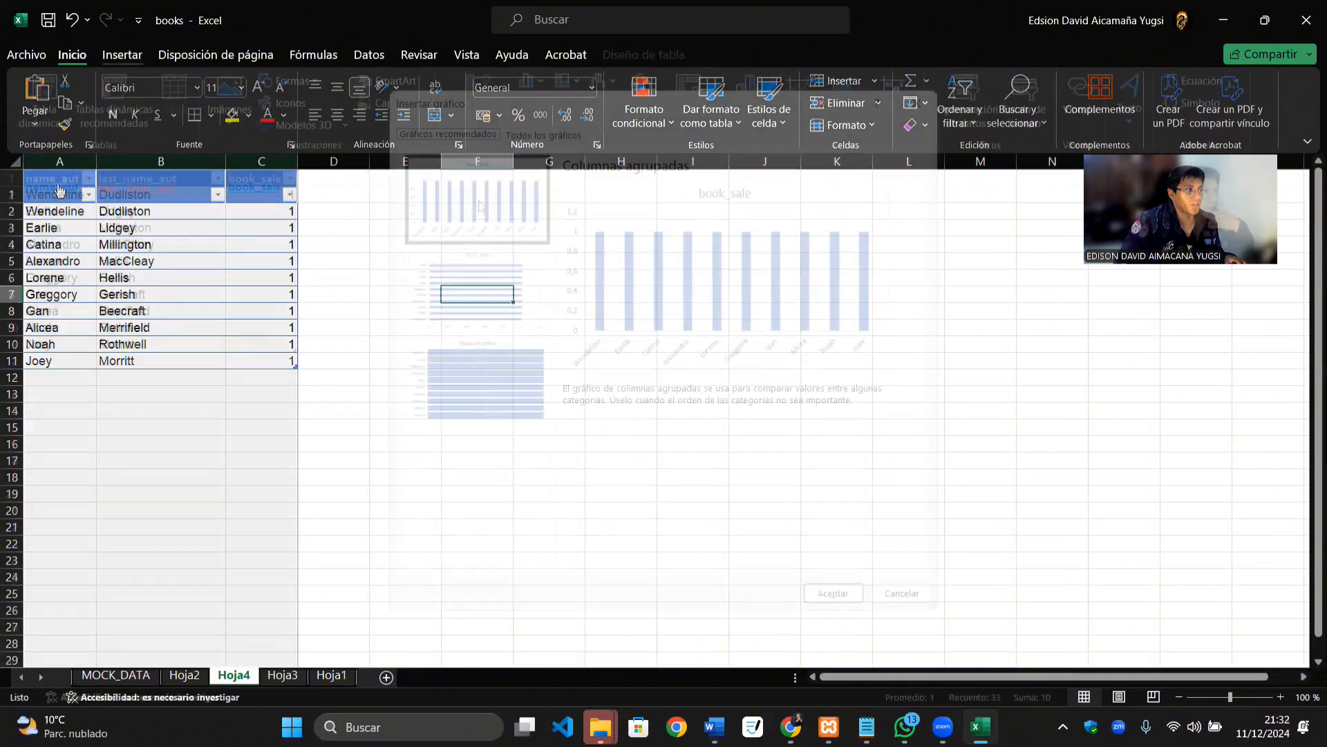
pyautogui.click(833, 589)
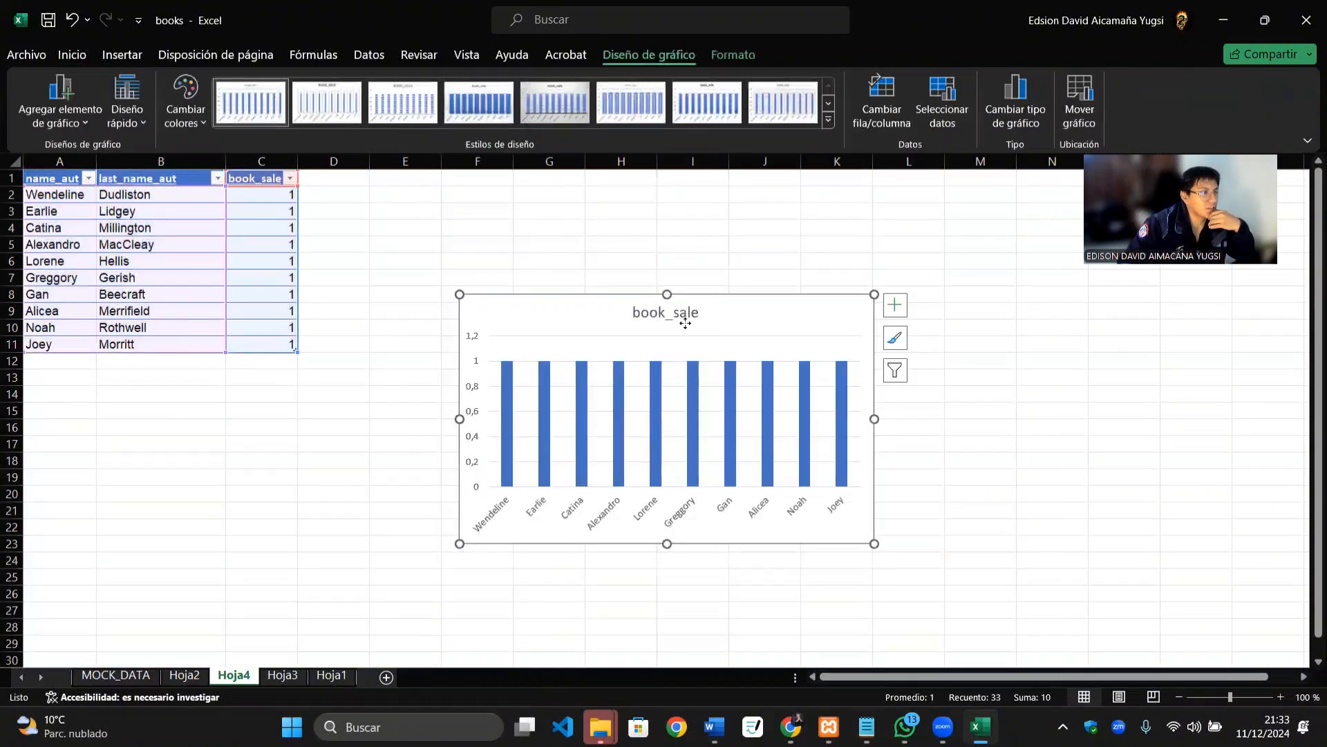
pyautogui.click(684, 329)
pyautogui.moveTo(676, 303); pyautogui.dragTo(679, 303)
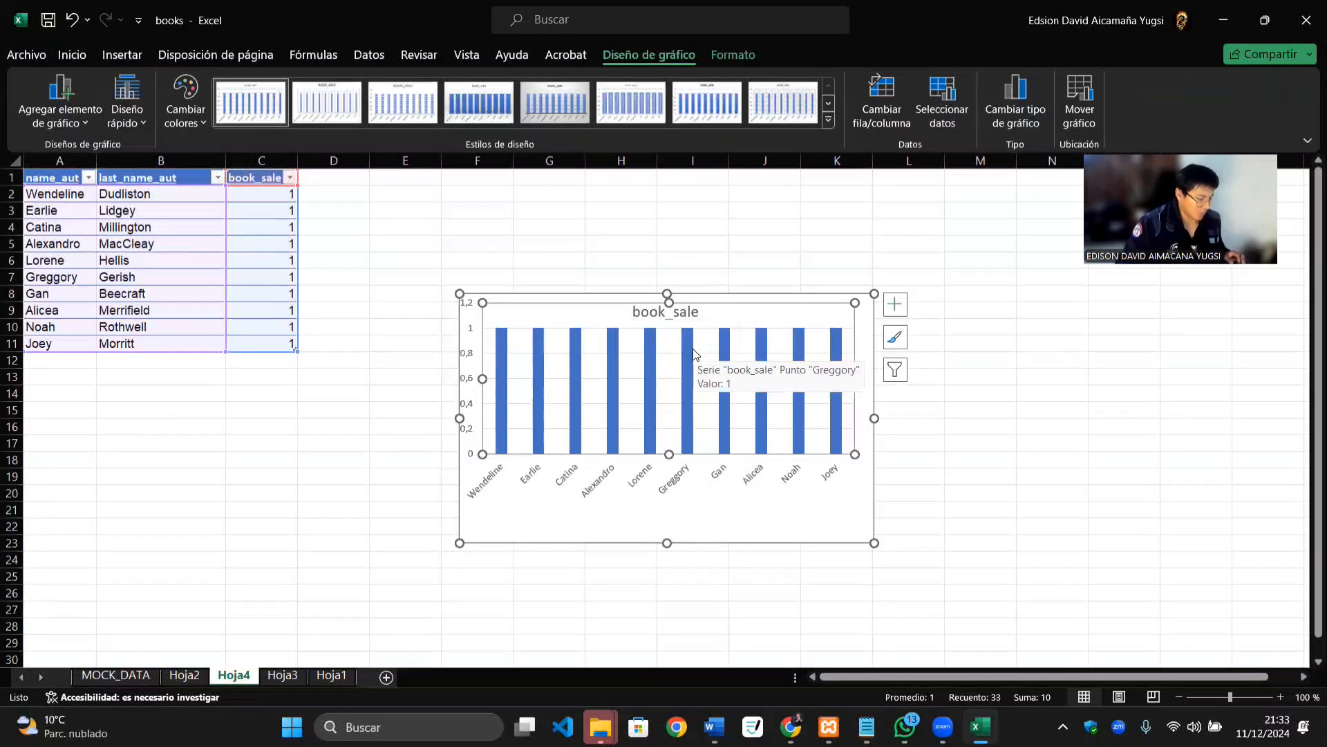
pyautogui.hotkey('ctrl', 'z')
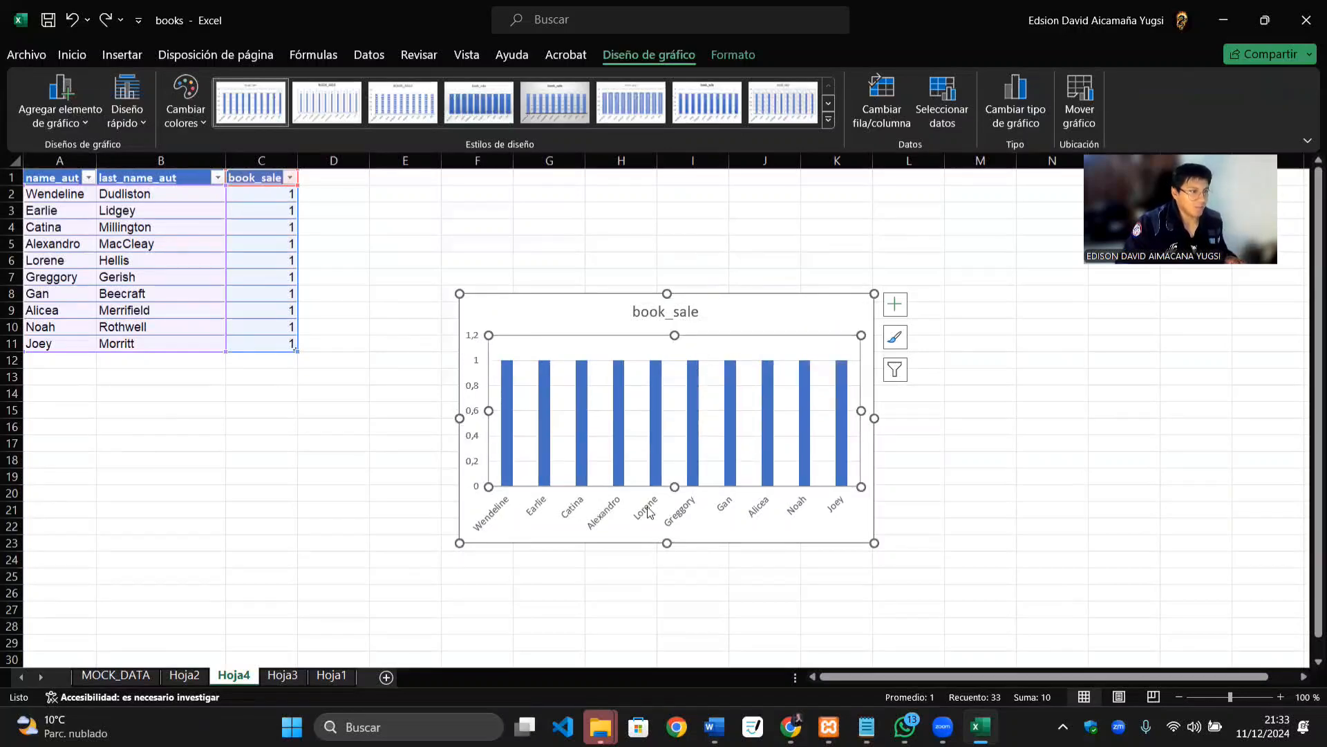
pyautogui.click(830, 227)
# Step: Change the chart title to "book_sale in November"
pyautogui.click(699, 312)
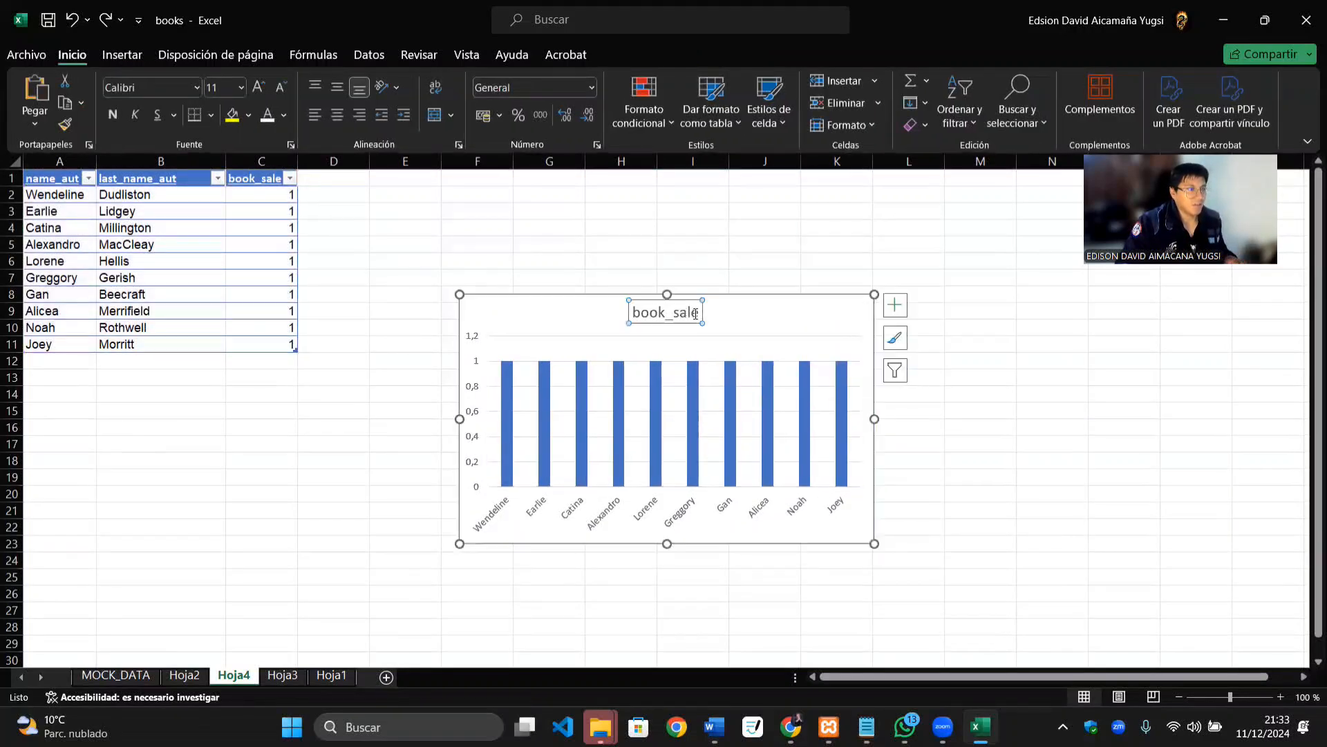
pyautogui.click(698, 313)
pyautogui.write('in V')
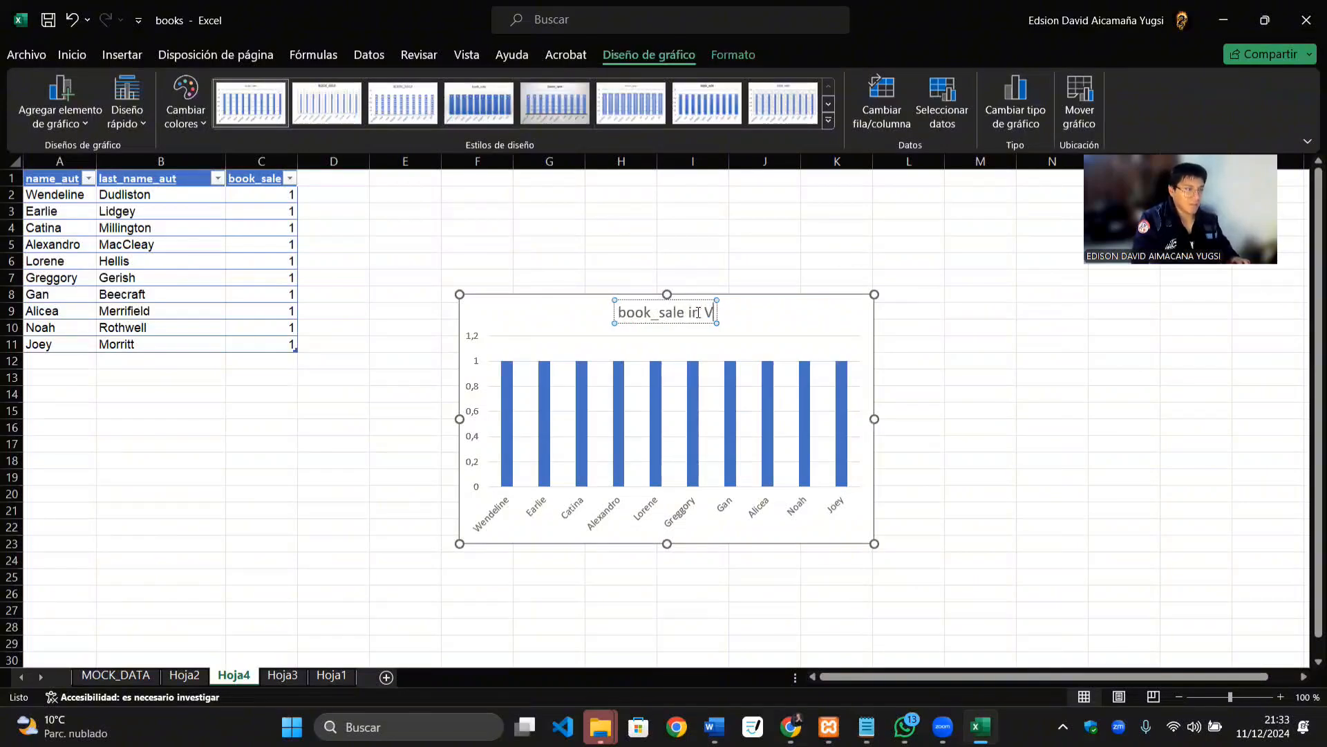
pyautogui.press('BackSpace')
pyautogui.write('Numbe')
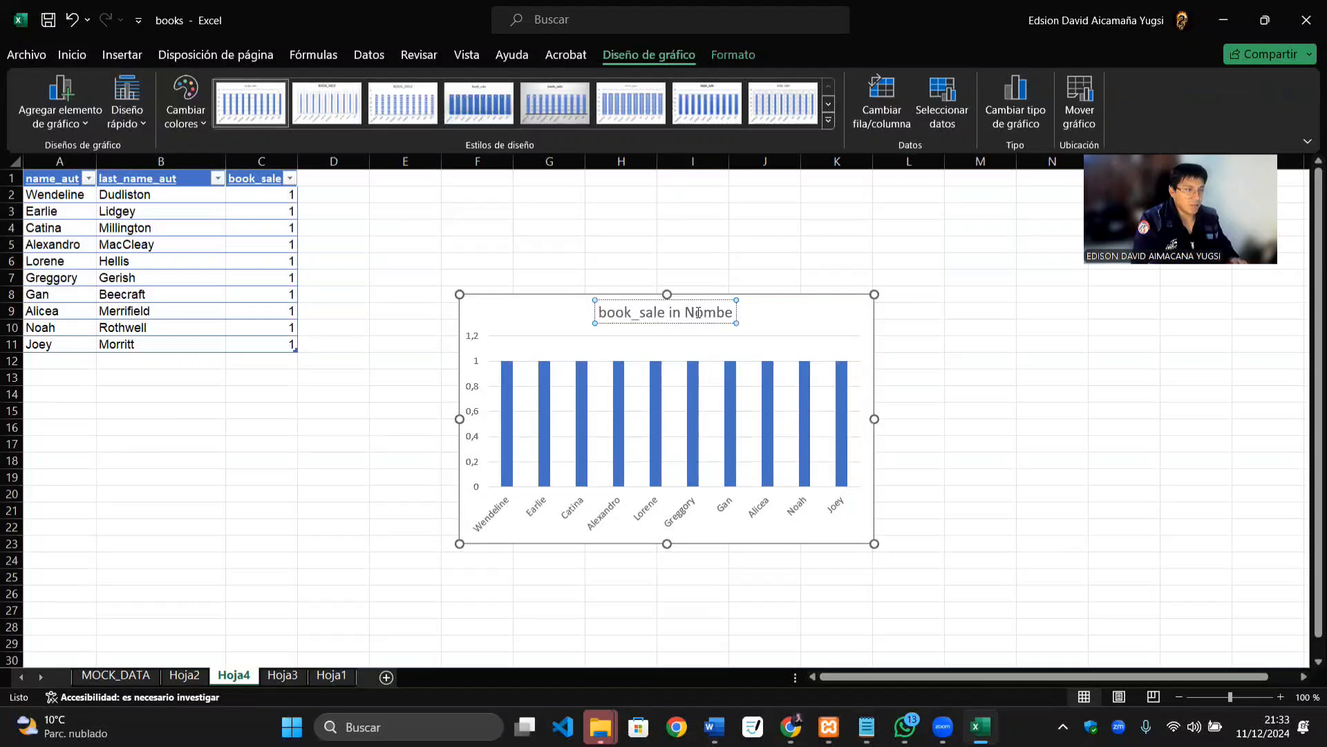
pyautogui.press('BackSpace')
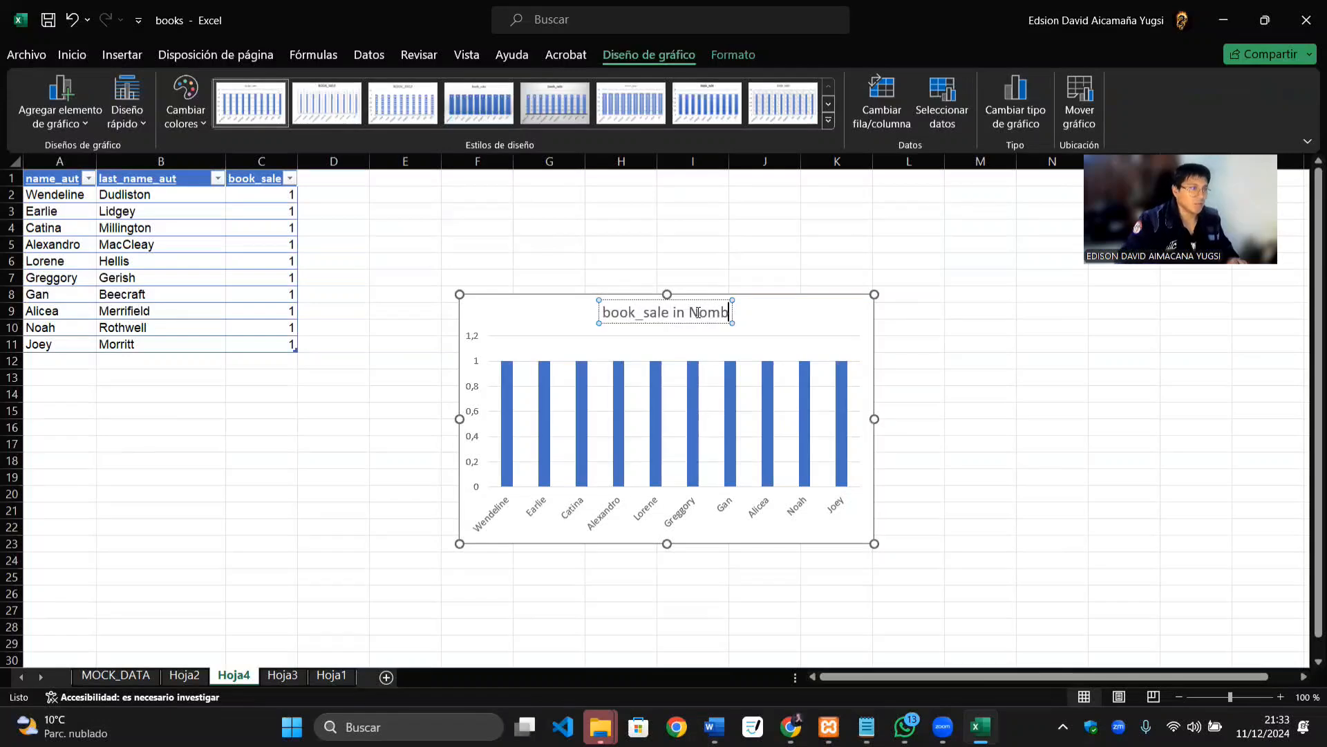
pyautogui.press('BackSpace')
pyautogui.press('BackSpace')
pyautogui.press('BackSpace')
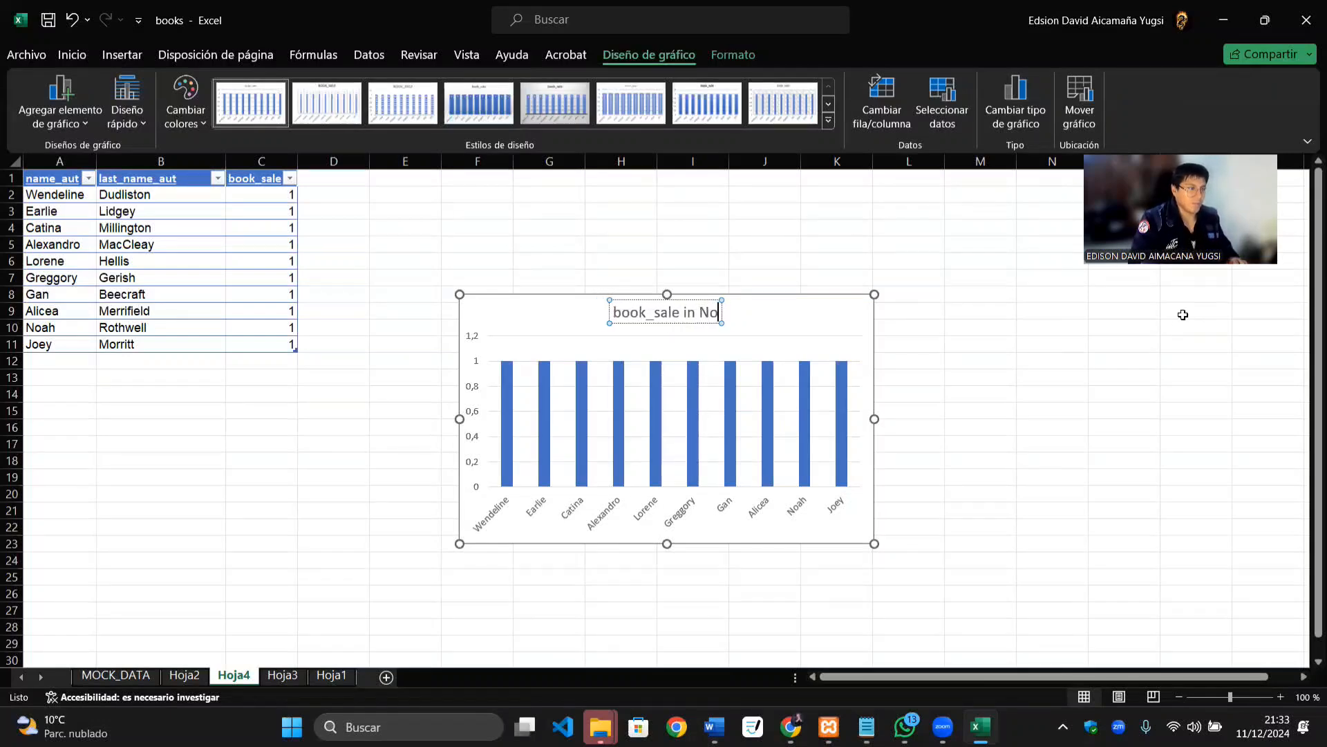
pyautogui.write('ovember')
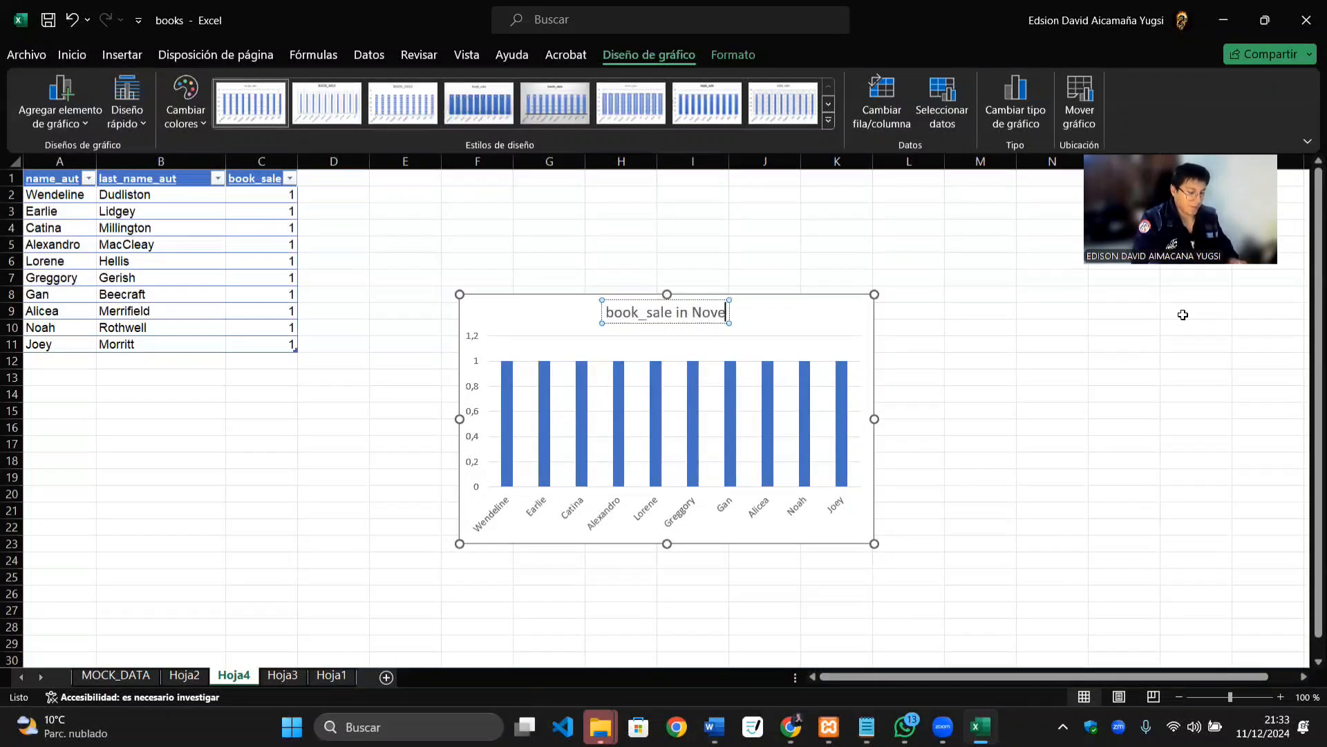
pyautogui.click(1050, 425)
# Step: Move the chart up beside the table so that it sits near the top of the sheet
pyautogui.click(815, 318)
pyautogui.moveTo(814, 313); pyautogui.dragTo(768, 201)
pyautogui.click(1019, 360)
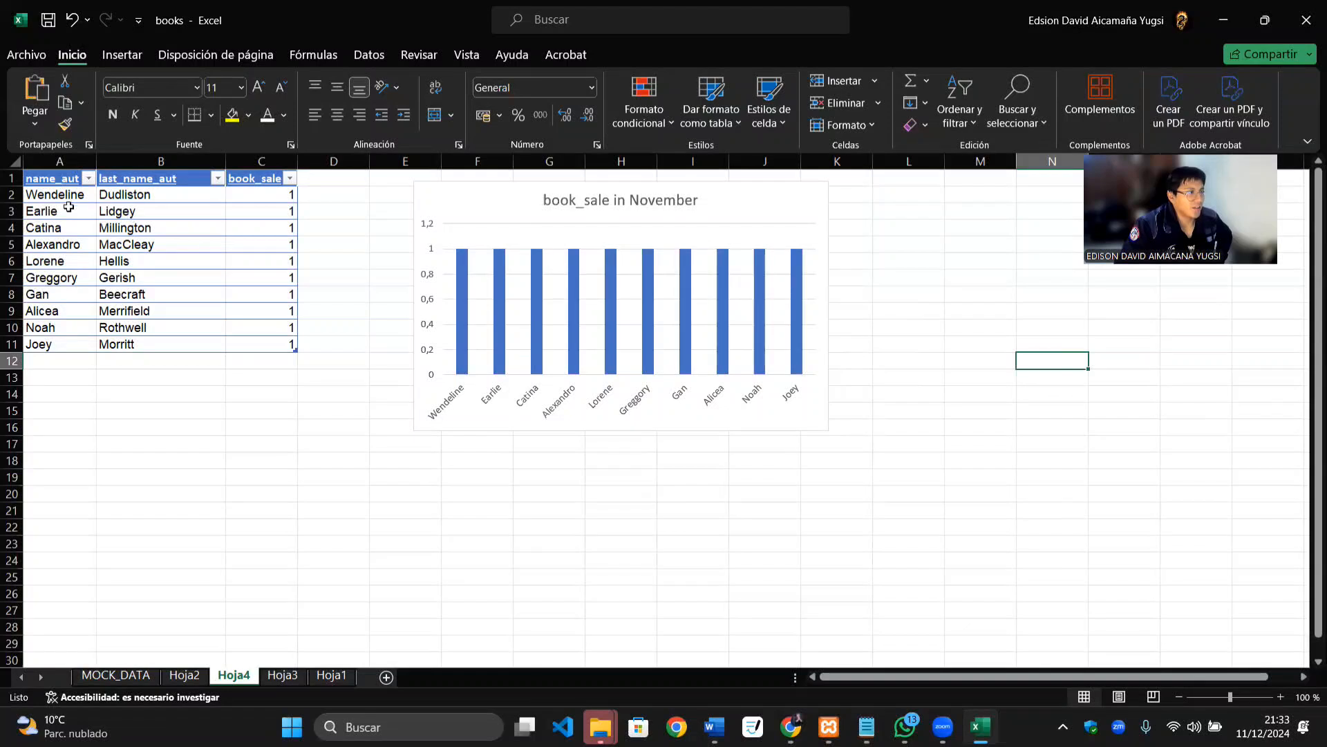
pyautogui.moveTo(61, 195); pyautogui.dragTo(64, 348)
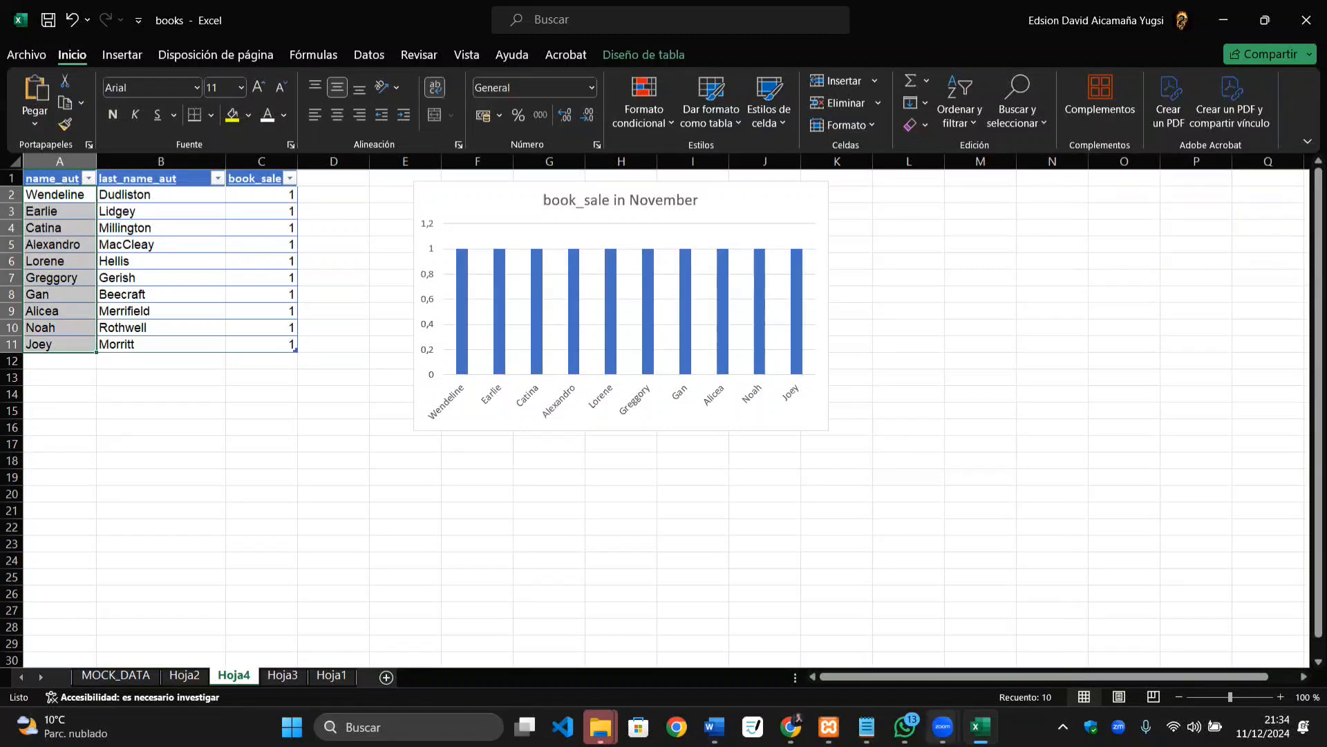
pyautogui.click(943, 727)
pyautogui.click(1021, 678)
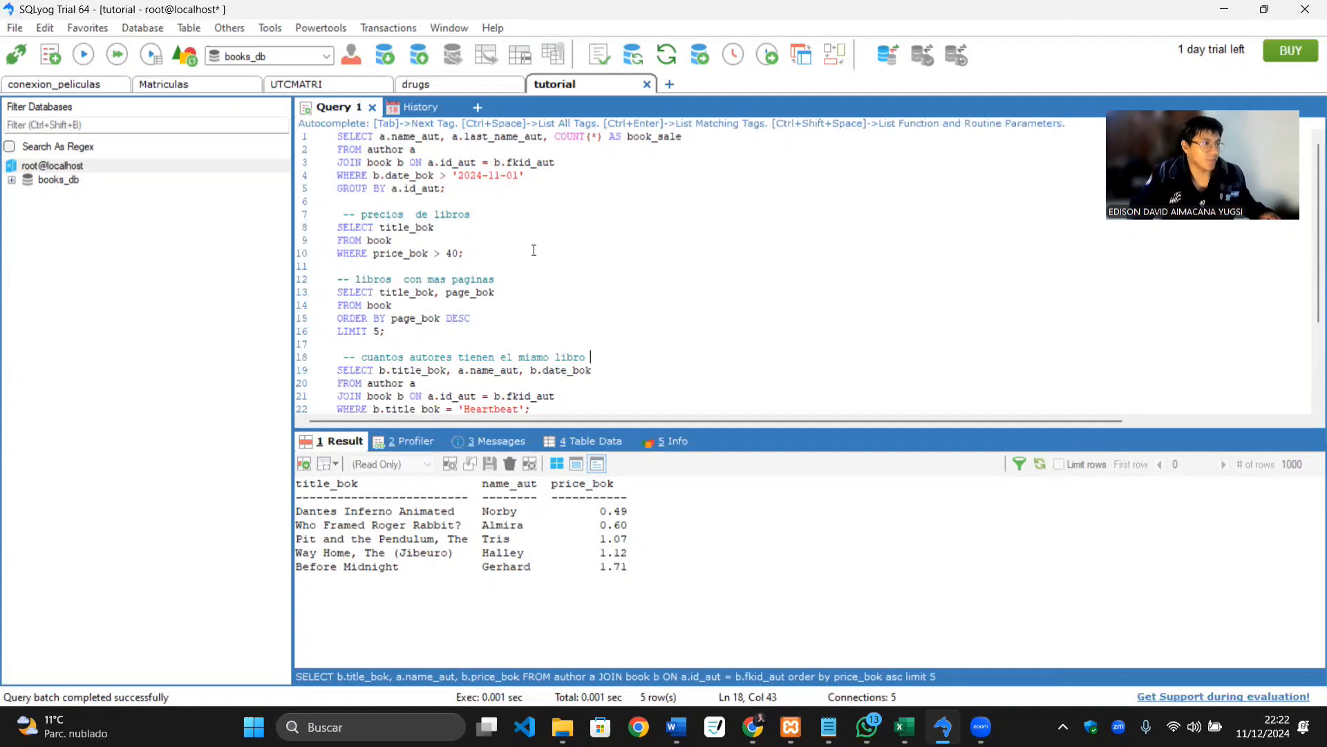
# Step: In SQLyog, execute only the "precios de libros" query that selects title_bok from book where price_bok > 40
pyautogui.keyDown('ctrl'); pyautogui.scroll(4, 533, 251); pyautogui.keyUp('ctrl')
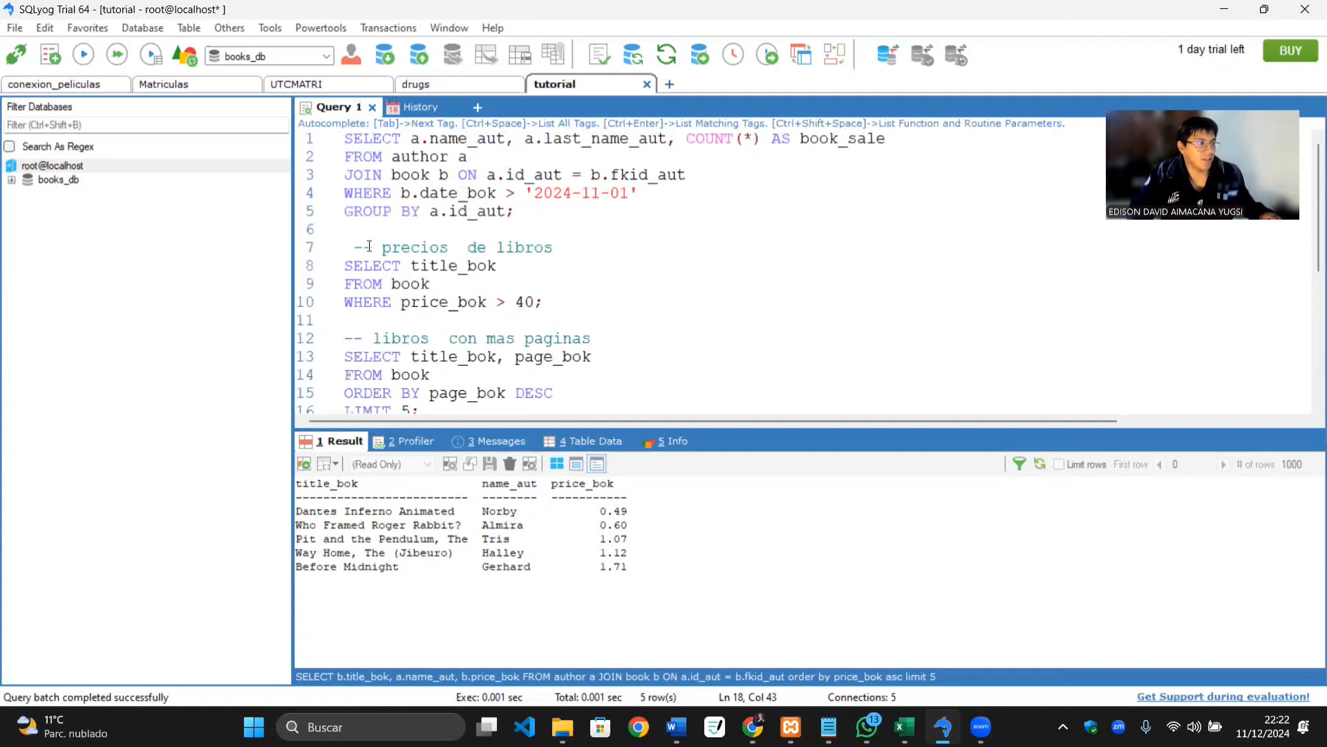
pyautogui.scroll(-1, 463, 262)
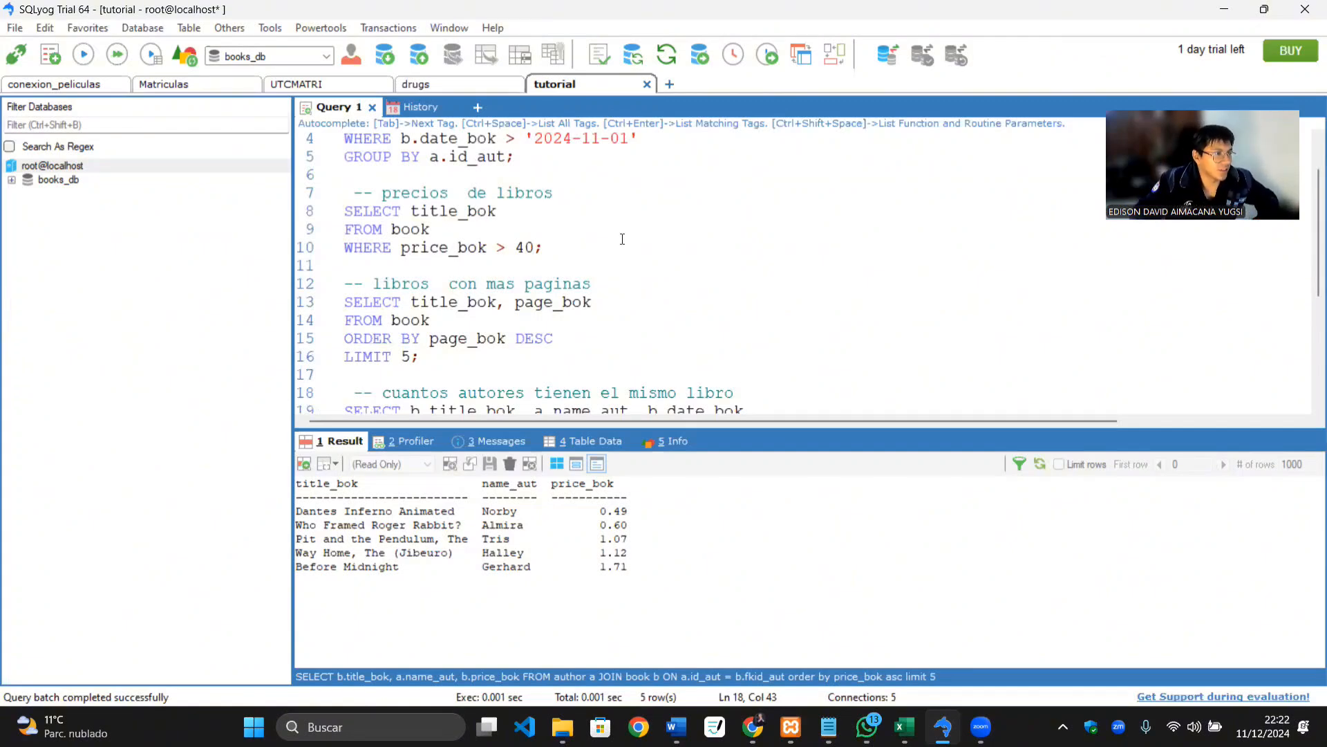
pyautogui.moveTo(563, 245); pyautogui.dragTo(340, 211)
pyautogui.click(83, 55)
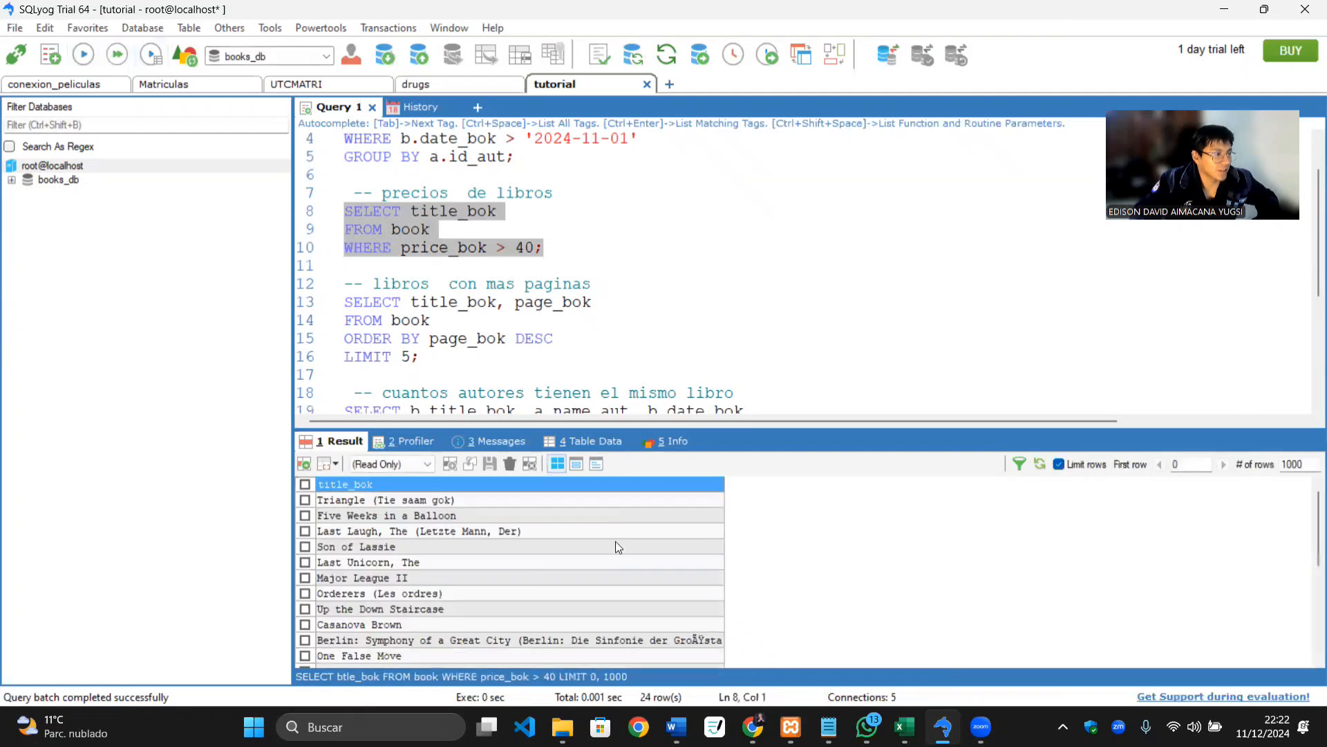
# Step: Show the result as text and examine the full list of book titles priced above 40
pyautogui.scroll(-1, 525, 560)
pyautogui.scroll(3, 494, 573)
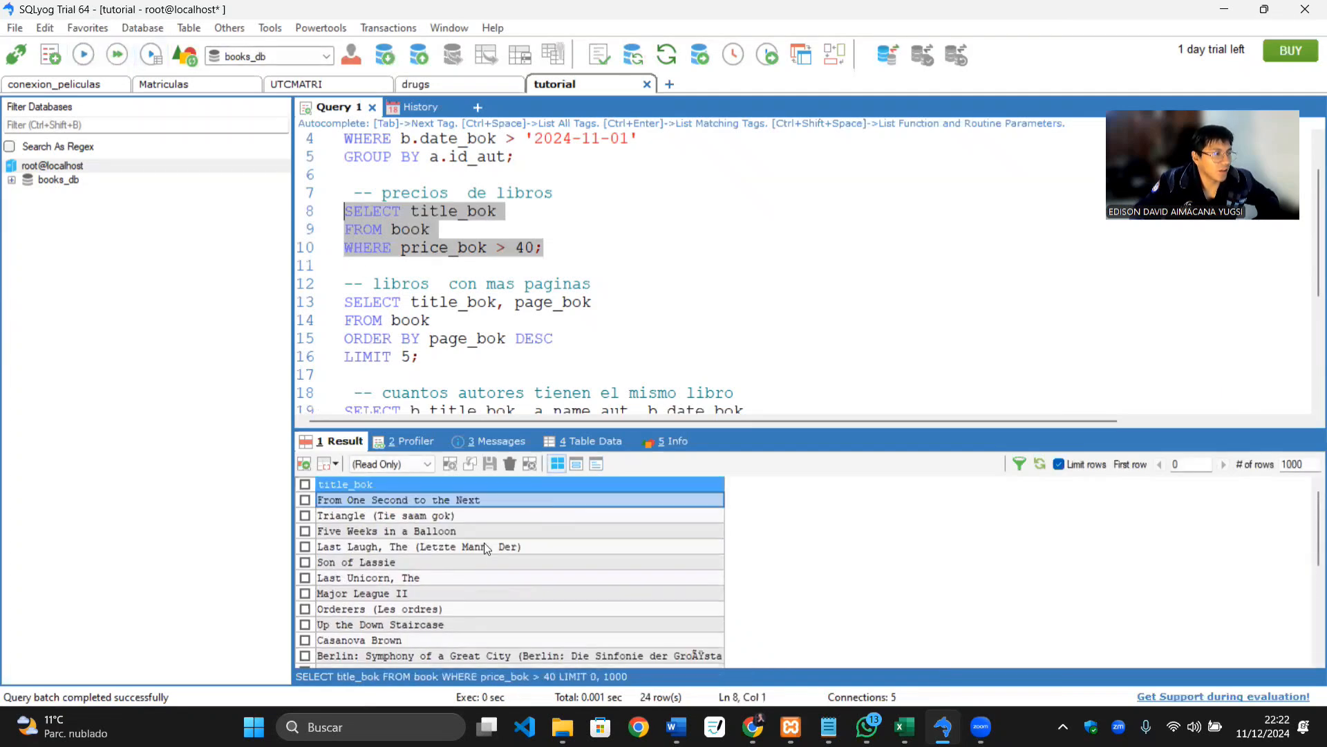
pyautogui.click(599, 466)
pyautogui.scroll(-4, 423, 544)
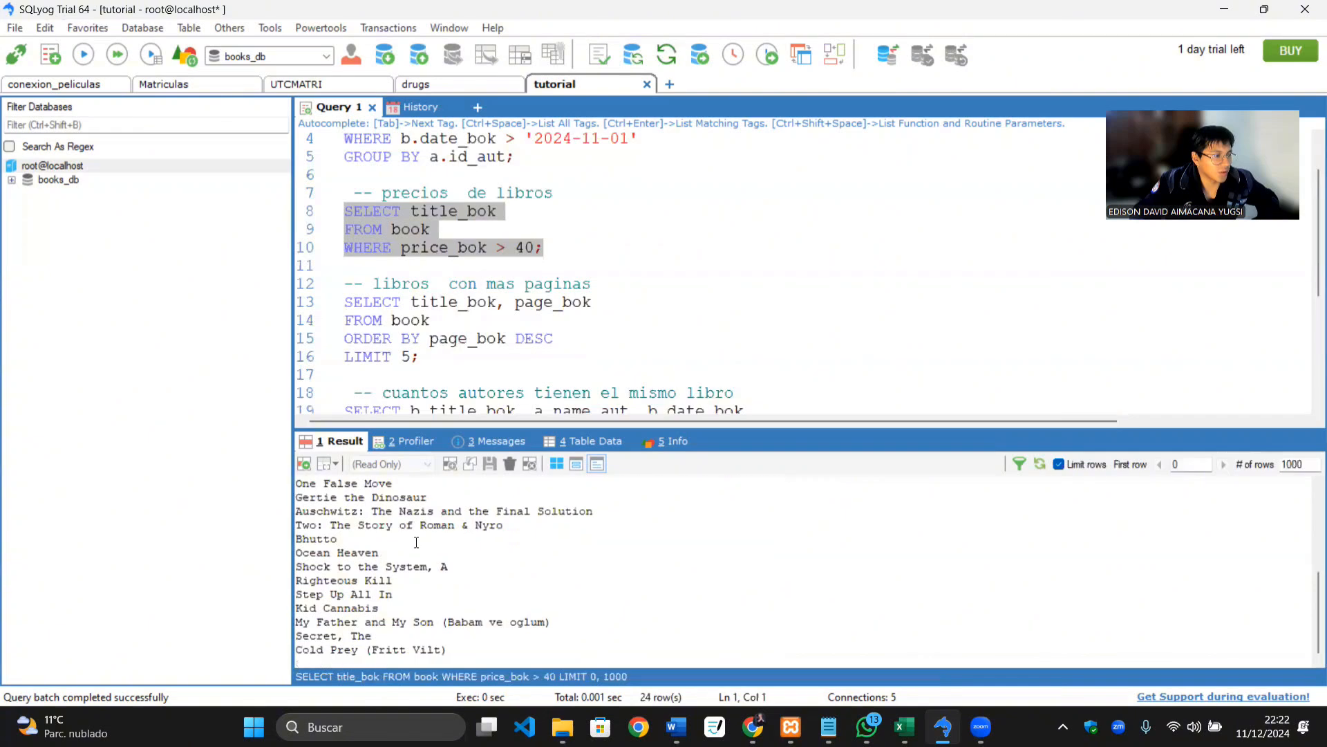
pyautogui.scroll(5, 423, 544)
pyautogui.scroll(1, 423, 544)
pyautogui.scroll(-4, 427, 541)
pyautogui.scroll(4, 428, 537)
# Step: Execute only the "libros con mas paginas" query, ordered by page_bok DESC with LIMIT 5, and show its result as text
pyautogui.click(588, 302)
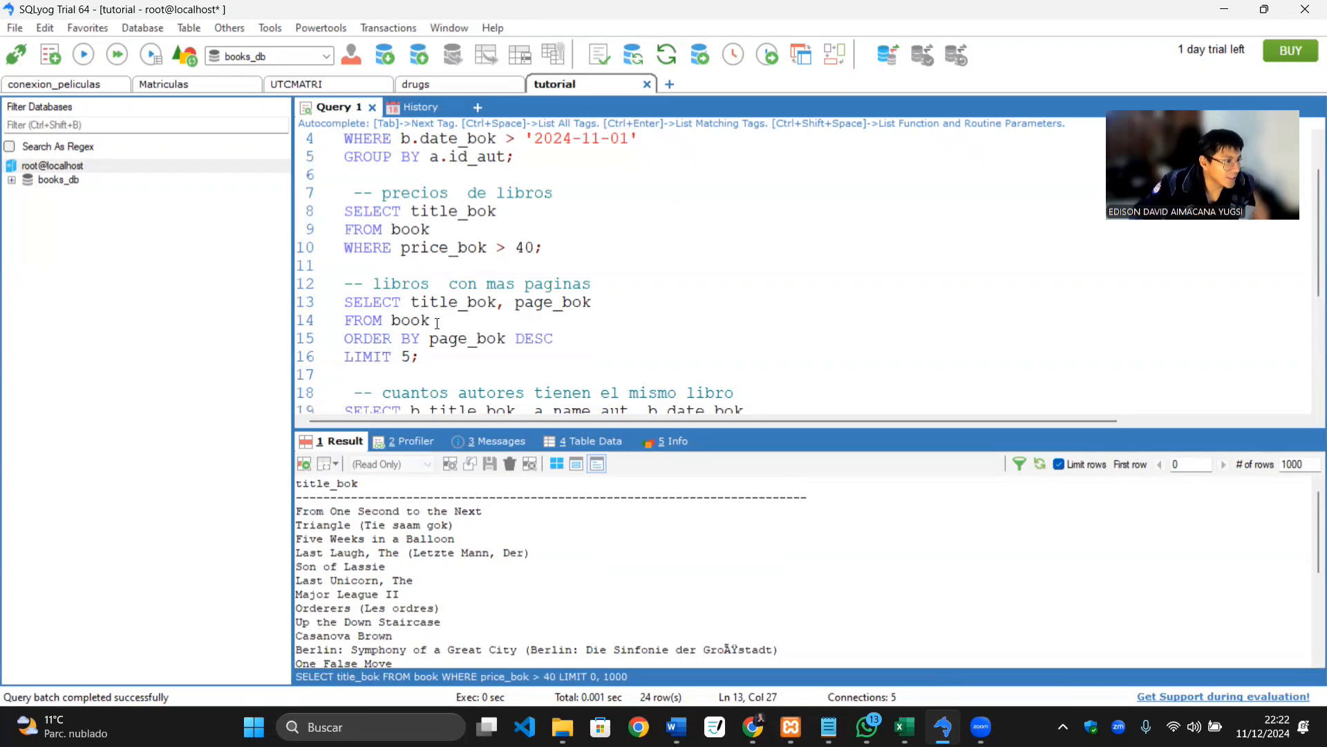
pyautogui.click(437, 359)
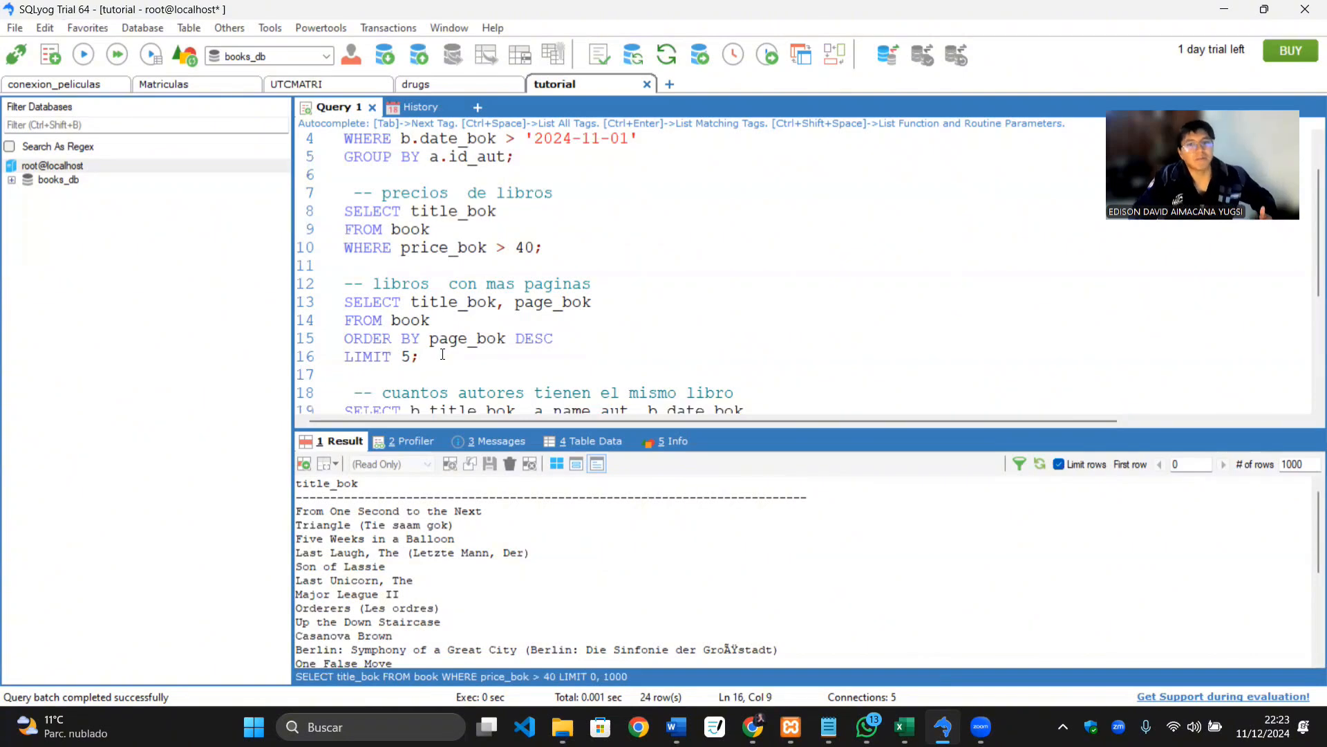
pyautogui.moveTo(443, 354); pyautogui.dragTo(345, 303)
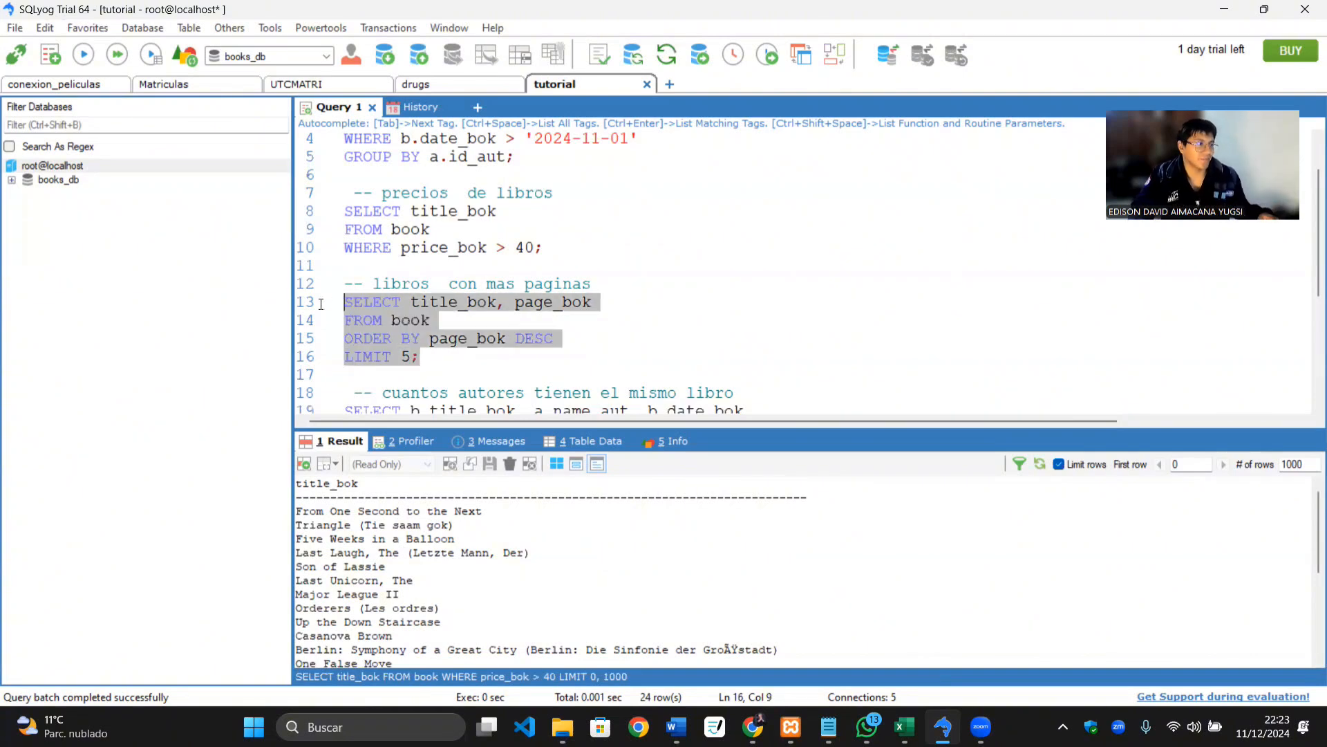
pyautogui.click(83, 54)
pyautogui.click(596, 464)
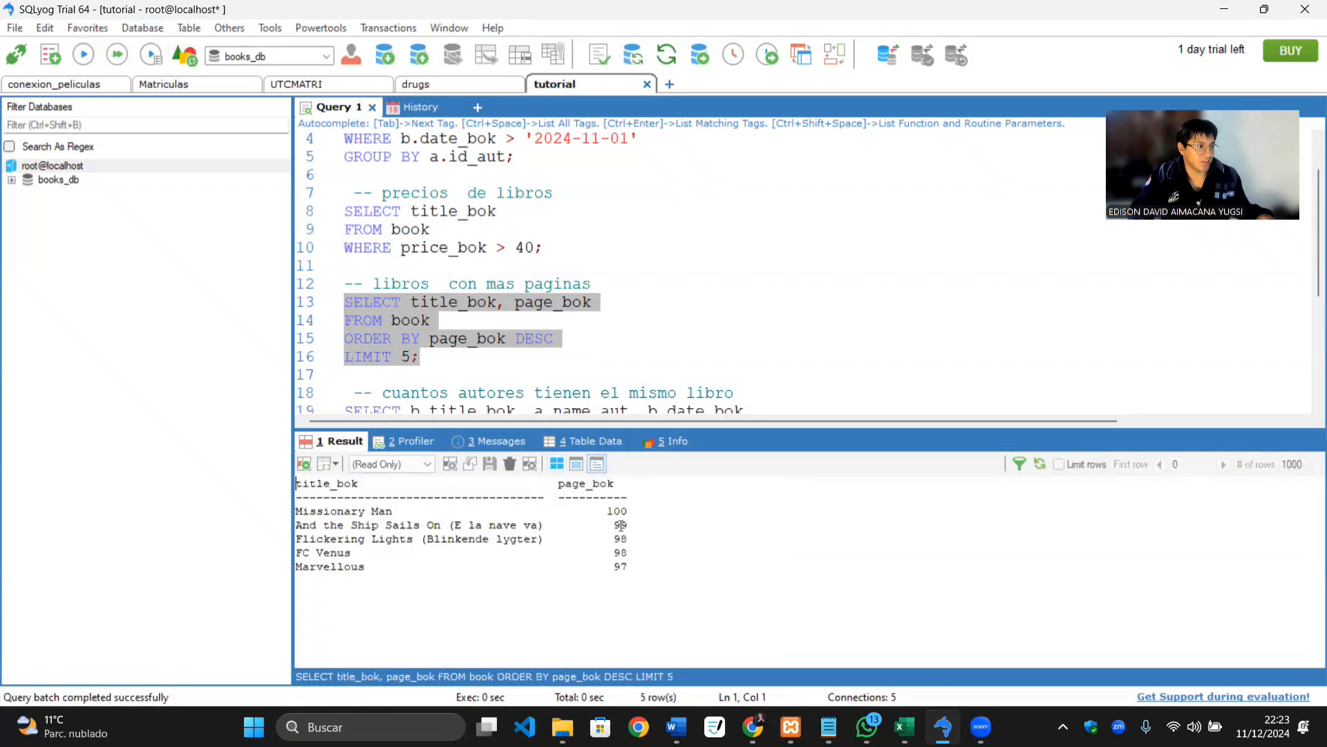
# Step: Copy the whole text result of the "libros con mas paginas" query, including the title_bok and page_bok headers
pyautogui.click(498, 374)
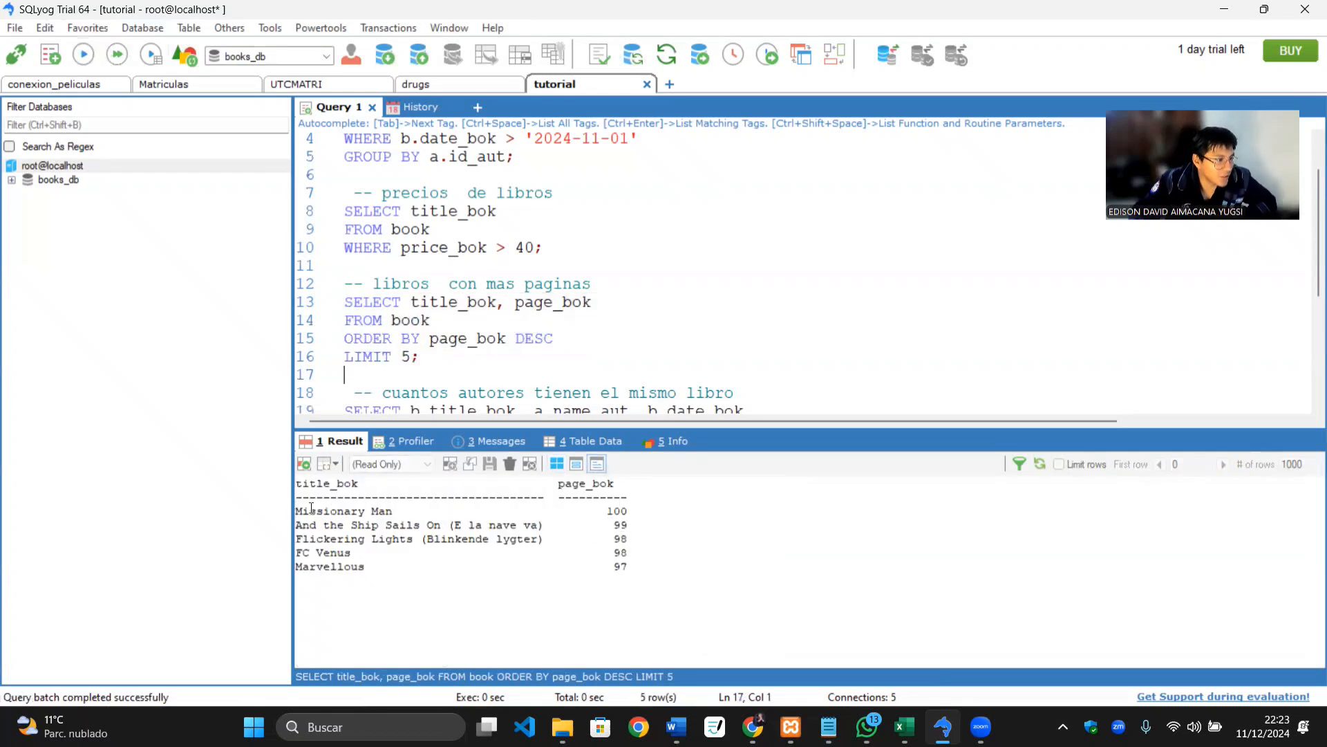
pyautogui.moveTo(311, 509); pyautogui.dragTo(557, 541)
pyautogui.click(599, 567)
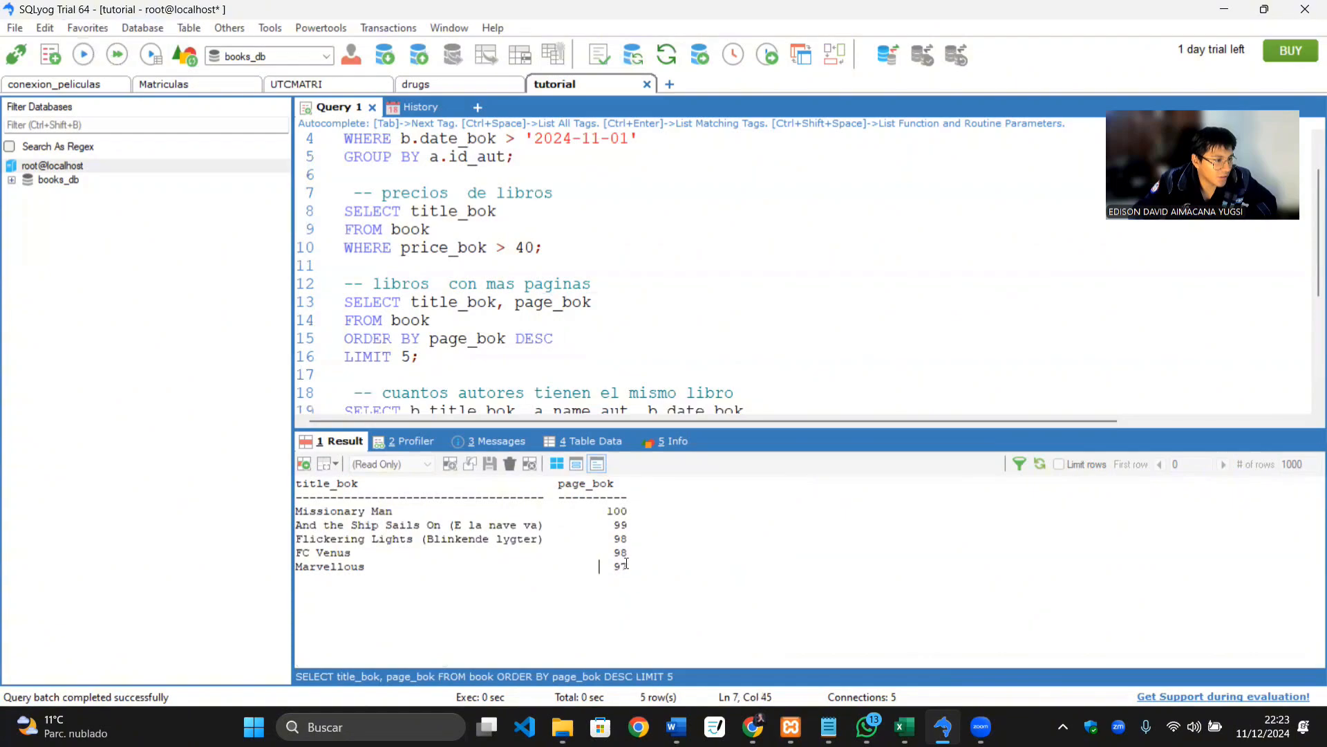
pyautogui.moveTo(628, 571); pyautogui.dragTo(290, 491)
pyautogui.hotkey('ctrl', 'c')
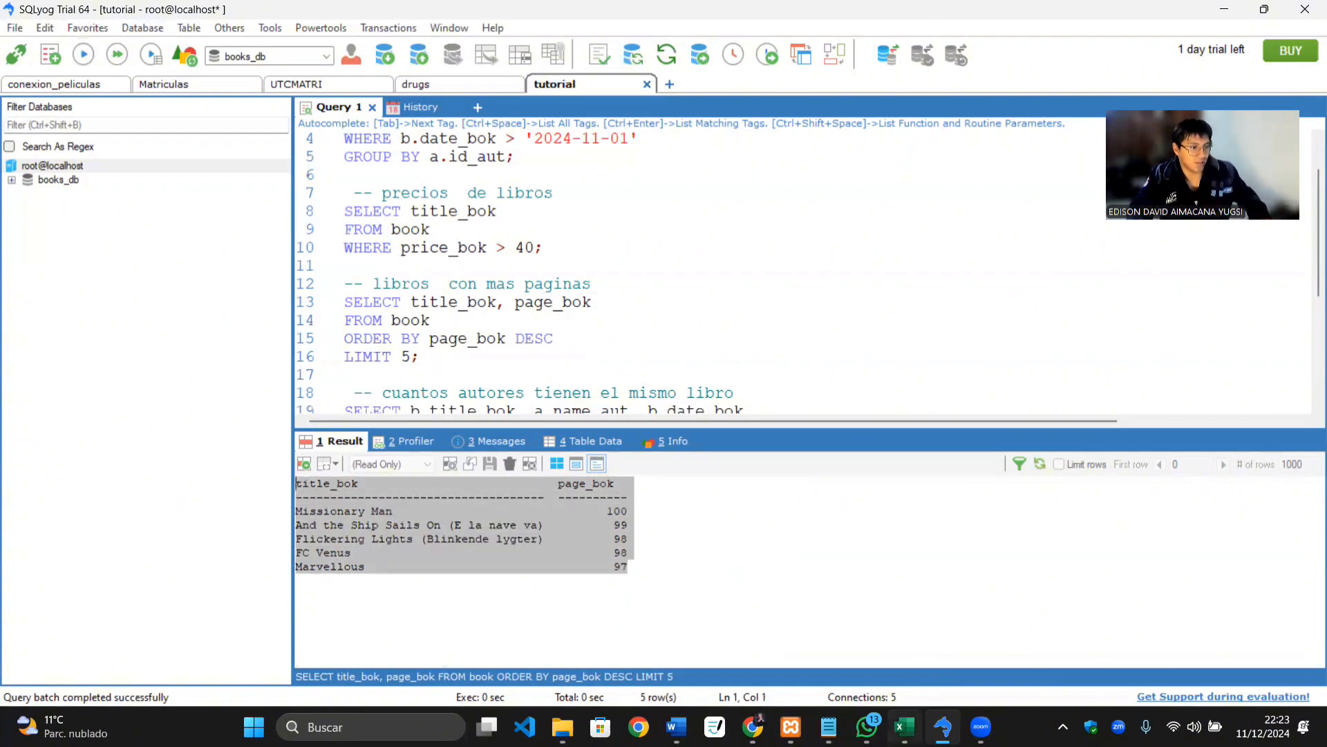
# Step: In Excel, try pasting the copied result at cell A19 of sheet Hoja4, and undo the paste
pyautogui.click(904, 726)
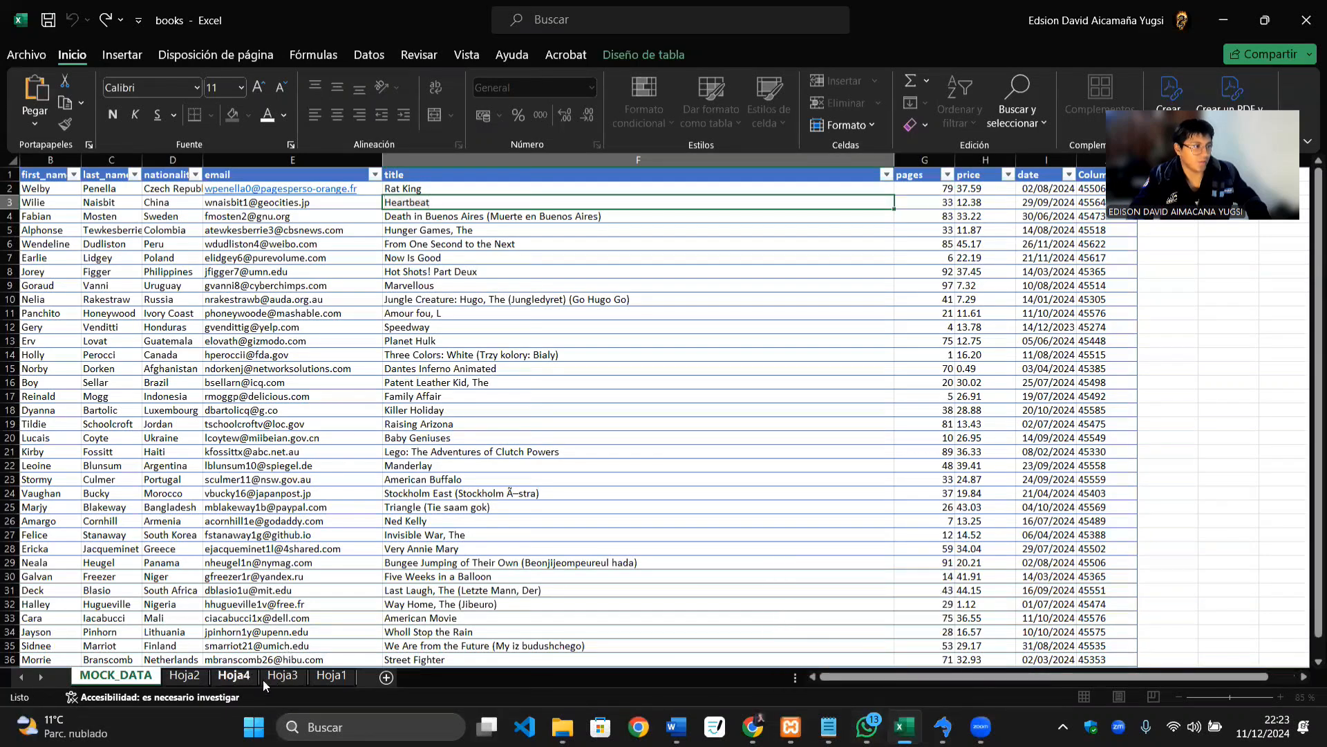
pyautogui.click(234, 676)
pyautogui.click(182, 462)
pyautogui.click(52, 477)
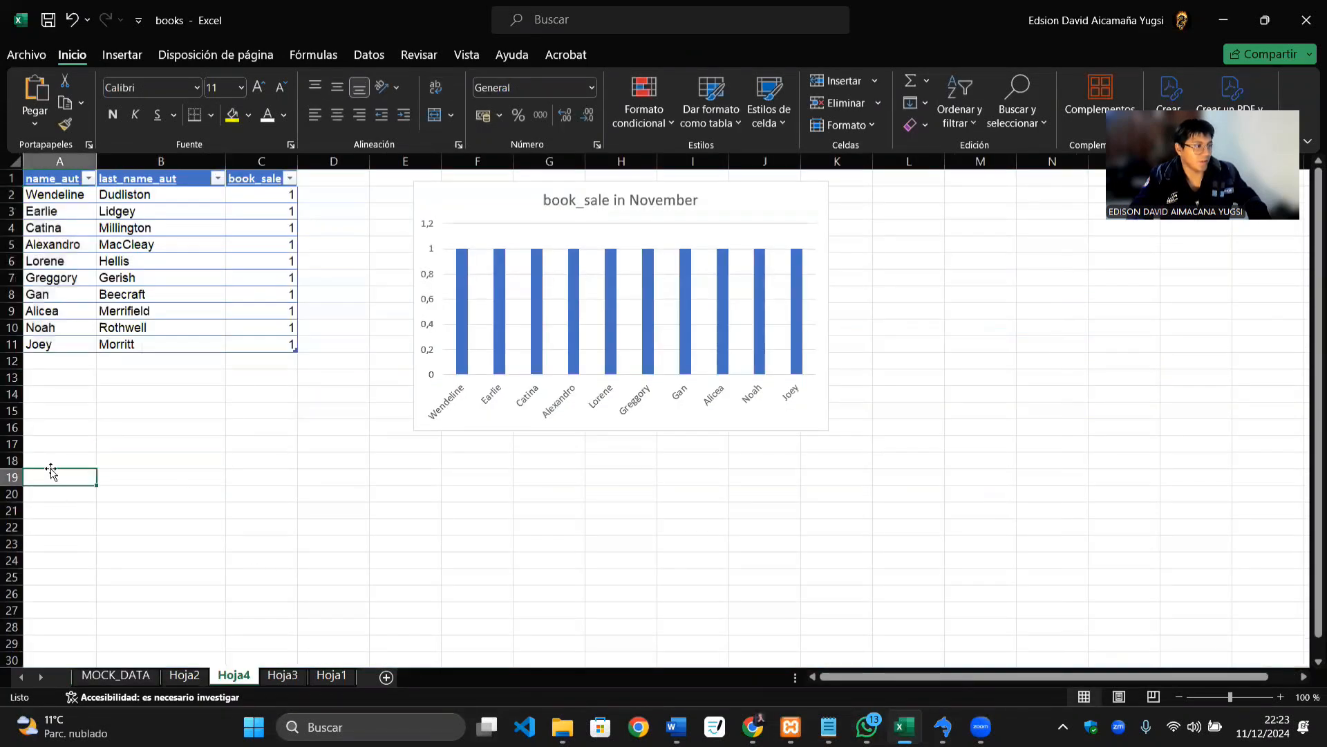
pyautogui.hotkey('ctrl', 'v')
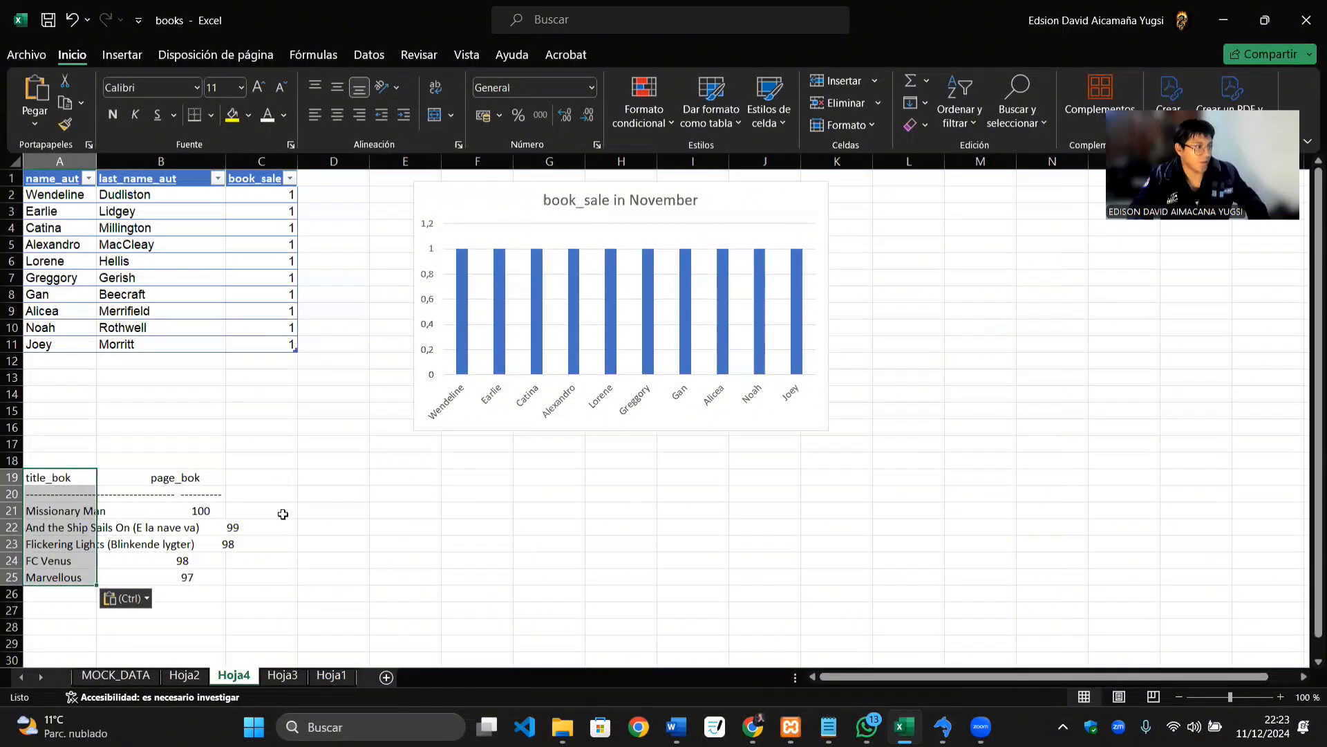
pyautogui.click(305, 510)
pyautogui.moveTo(51, 477); pyautogui.dragTo(205, 548)
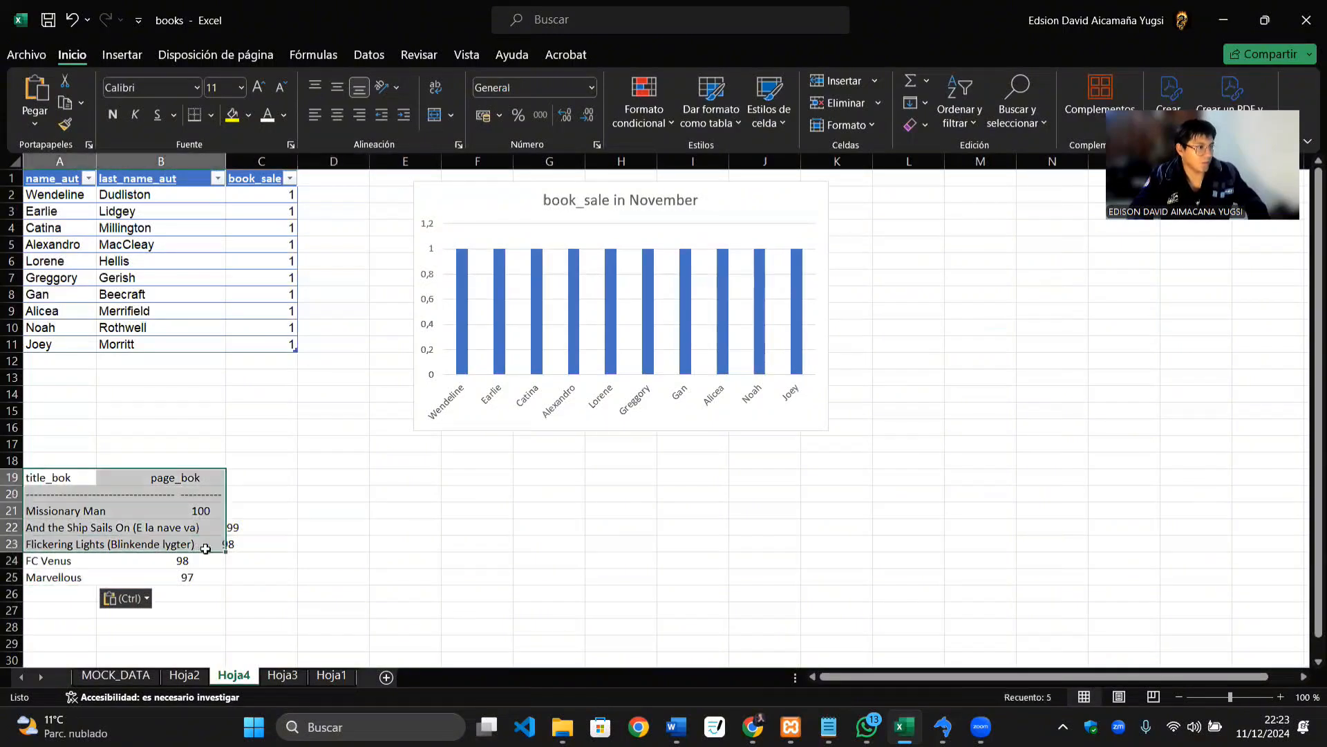
pyautogui.click(167, 500)
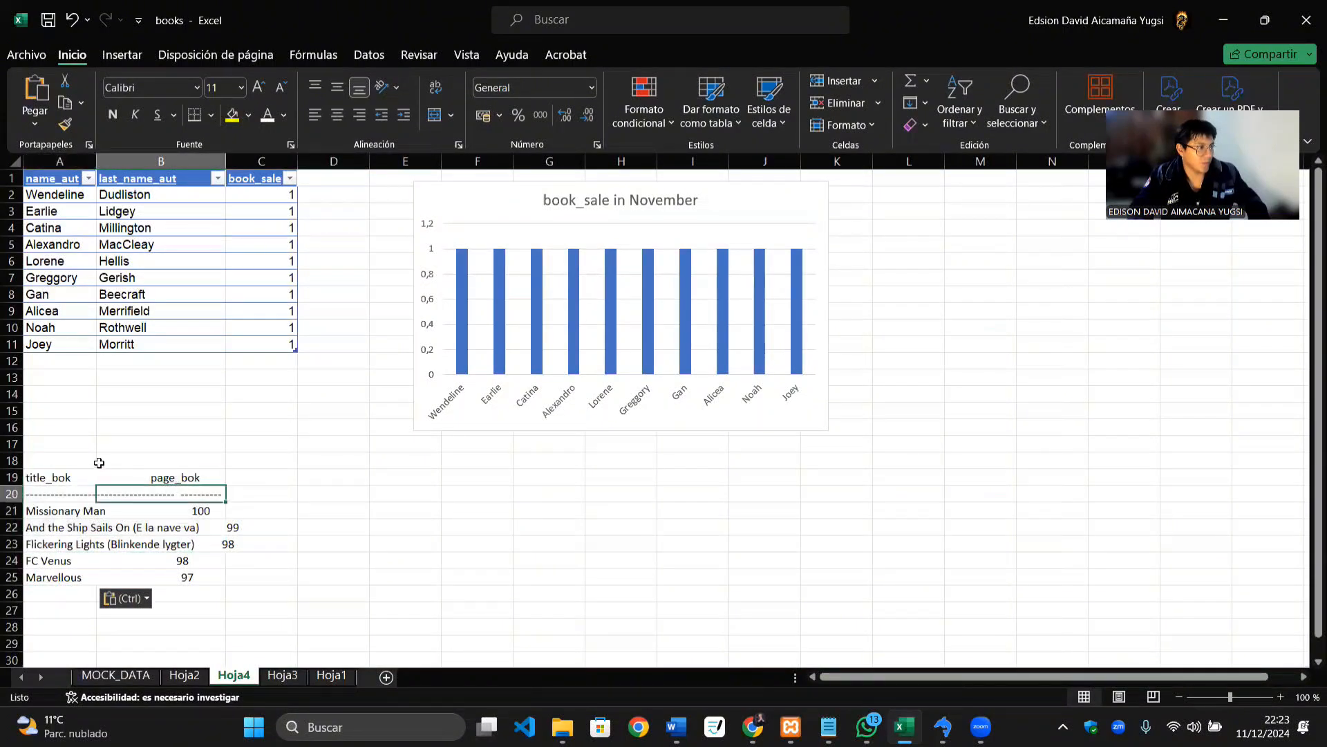
pyautogui.hotkey('ctrl', 'z')
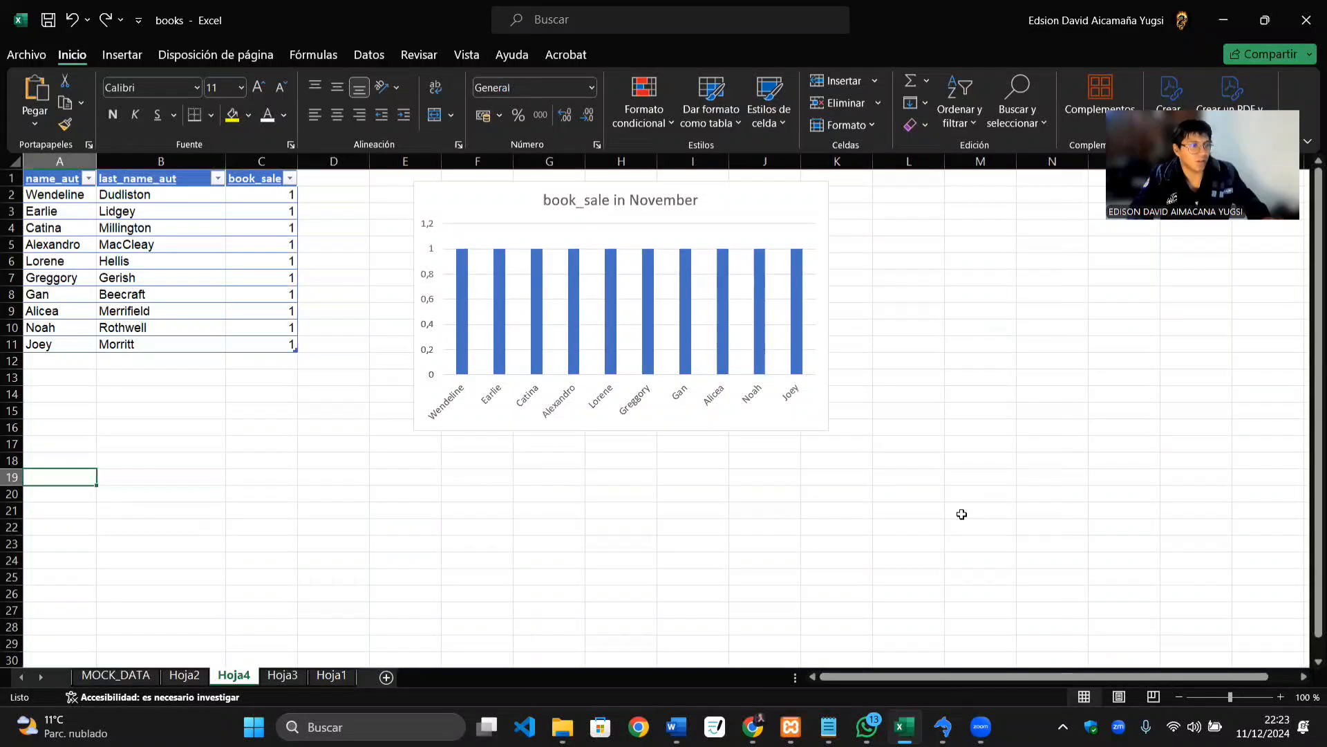
# Step: On sheet Hoja4 in Excel, move the "book_sale in November" chart below the author table, starting at about row 13
pyautogui.moveTo(923, 683); pyautogui.dragTo(949, 683)
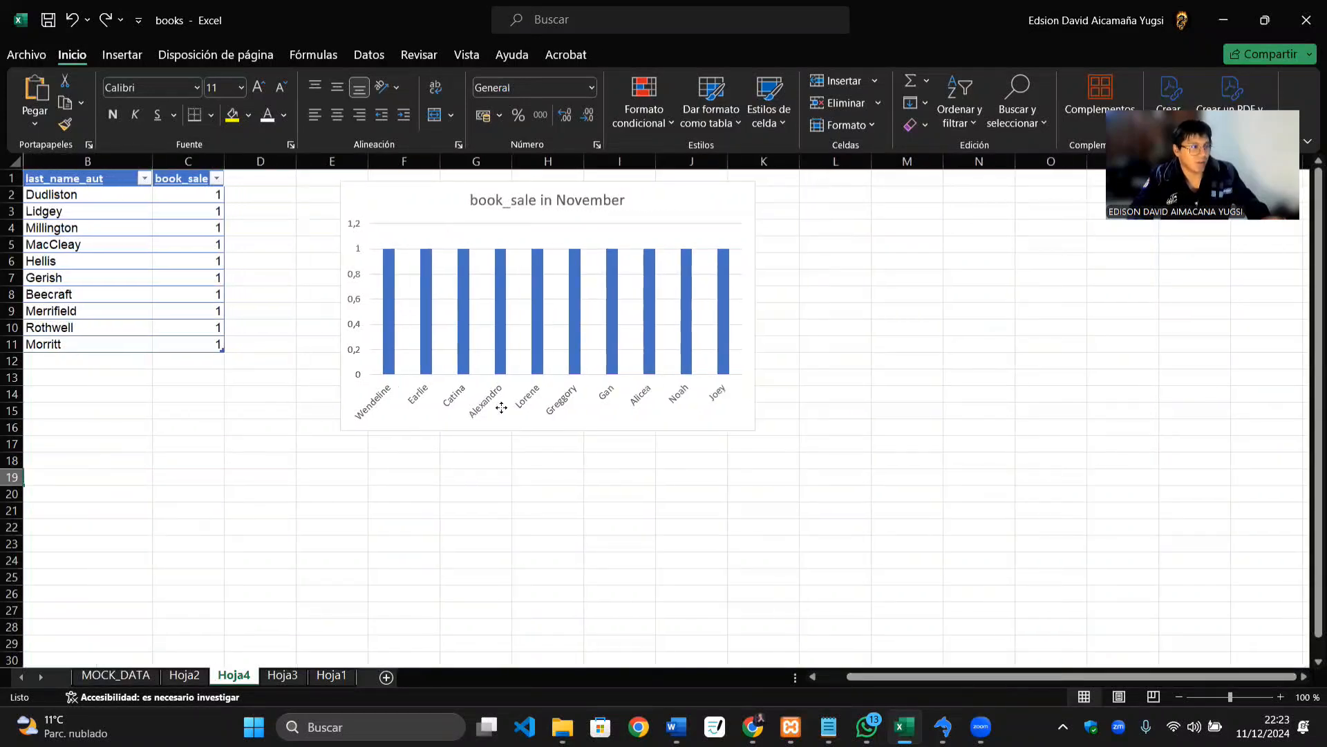
pyautogui.click(501, 408)
pyautogui.moveTo(438, 201); pyautogui.dragTo(139, 394)
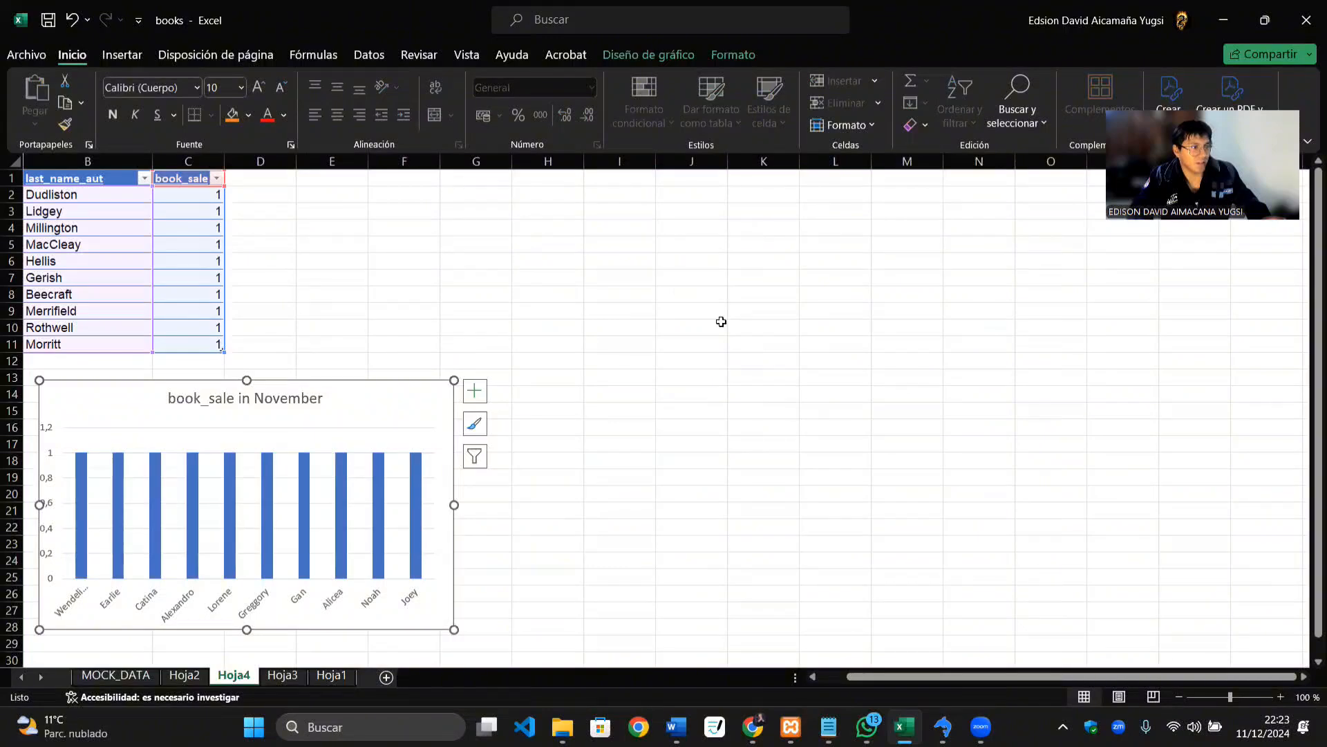
# Step: Paste the copied book result at cell I2 and fit column I to the width of its contents
pyautogui.click(623, 196)
pyautogui.hotkey('ctrl', 'v')
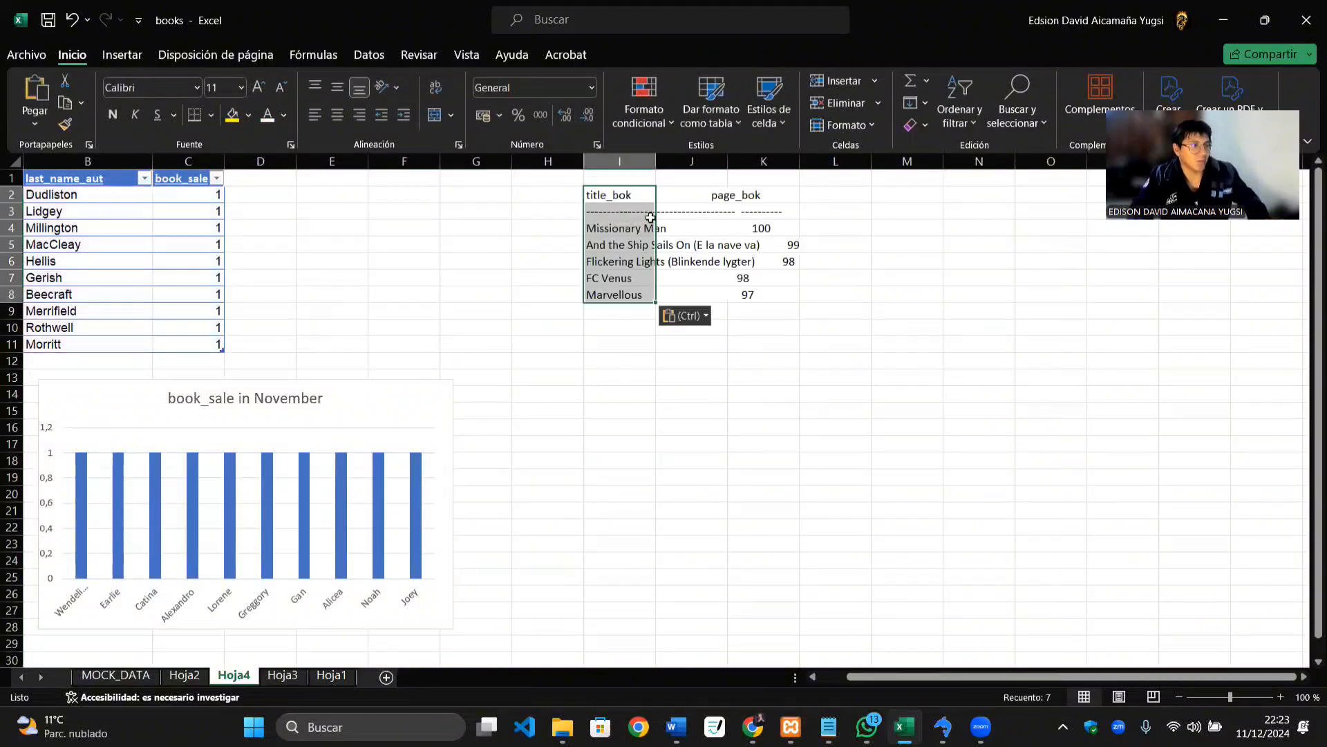
pyautogui.click(903, 286)
pyautogui.click(622, 210)
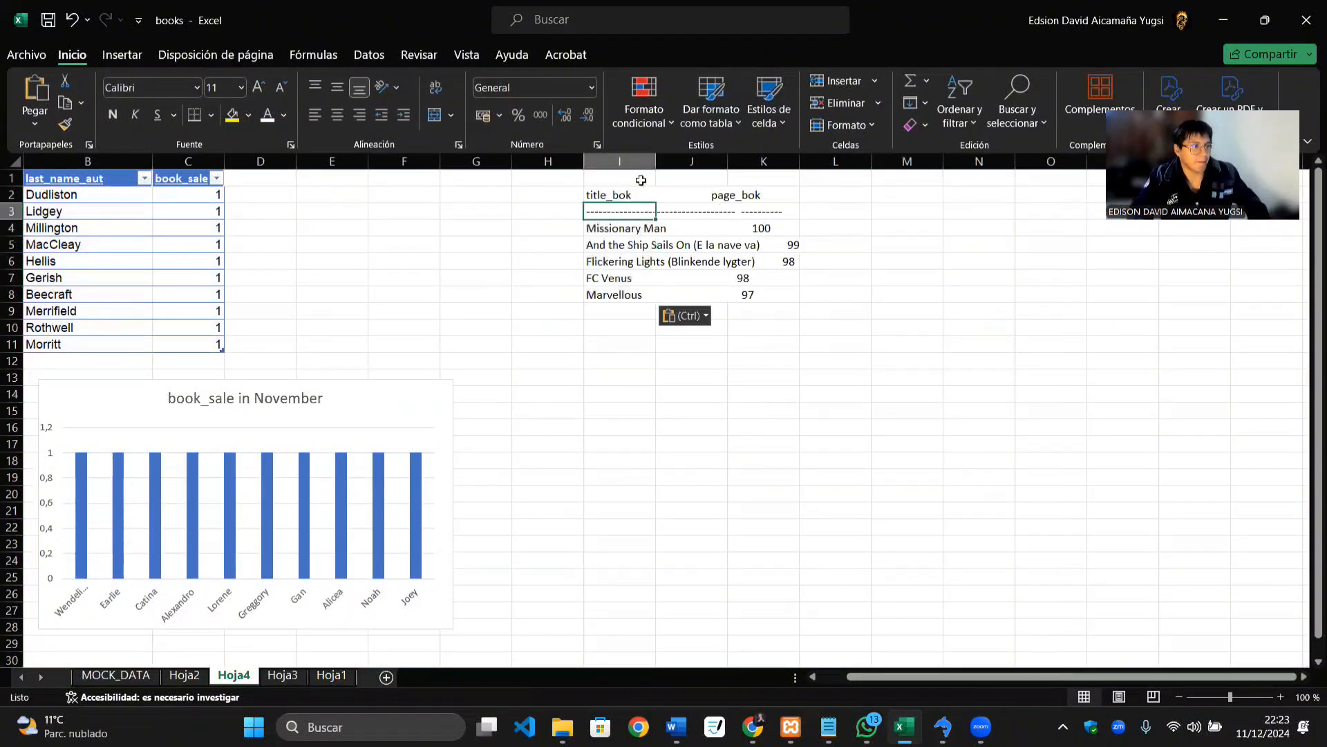
pyautogui.doubleClick(653, 159)
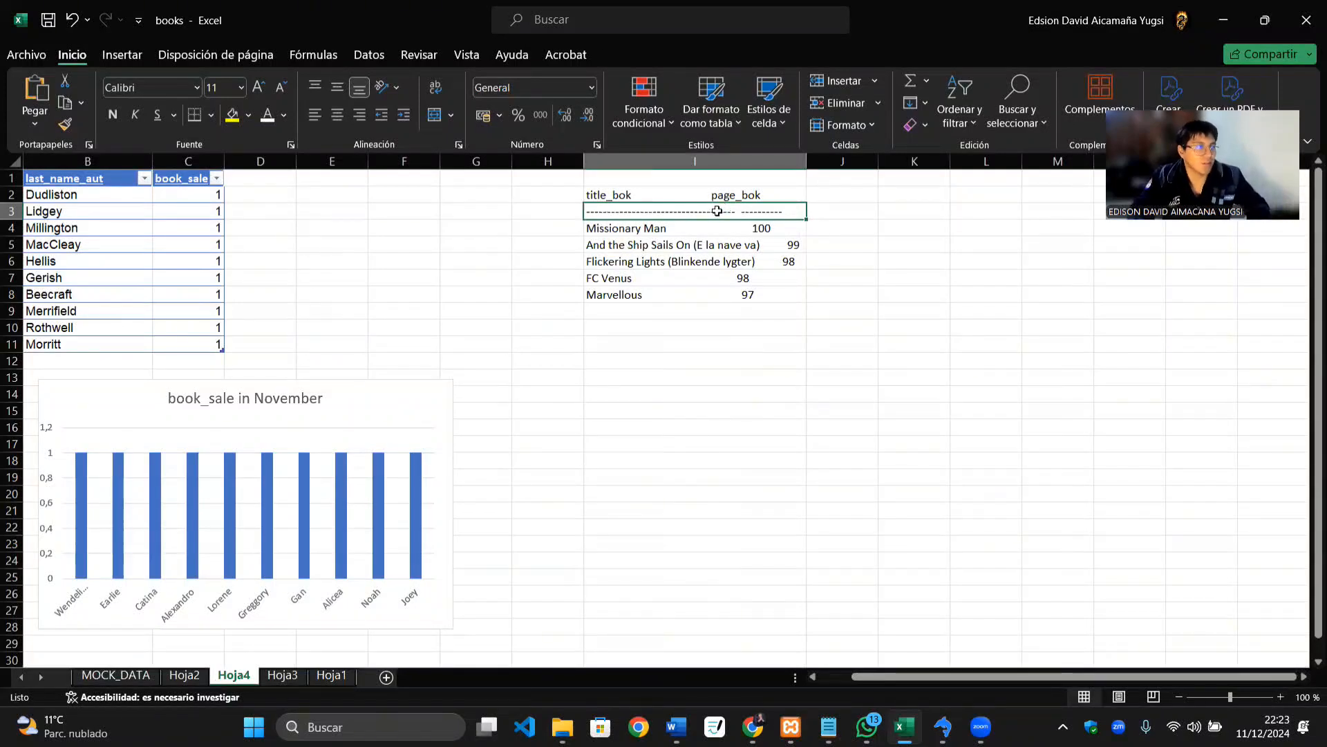
# Step: Clear the dashed separator in cell I3, and undo everything back to before the paste
pyautogui.press('Delete')
pyautogui.click(810, 278)
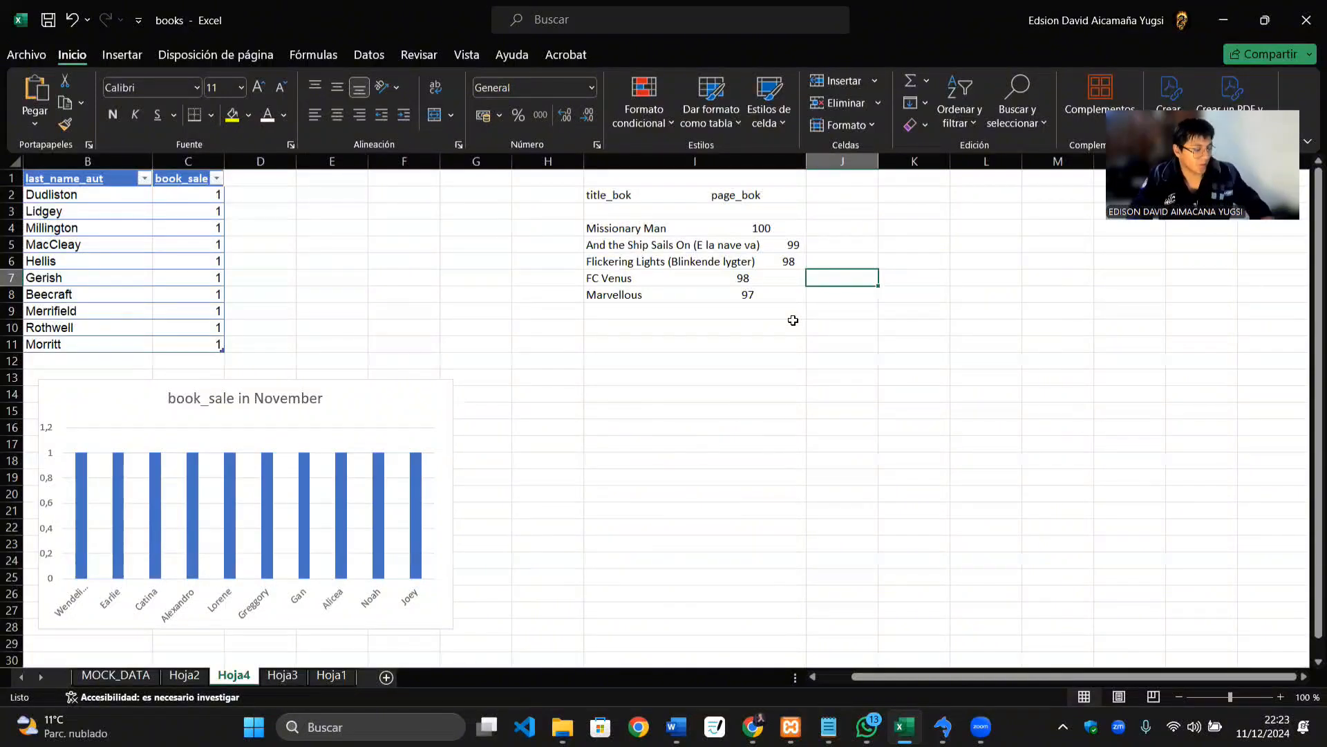
pyautogui.hotkey('ctrl', 'z')
pyautogui.hotkey('ctrl', 'z')
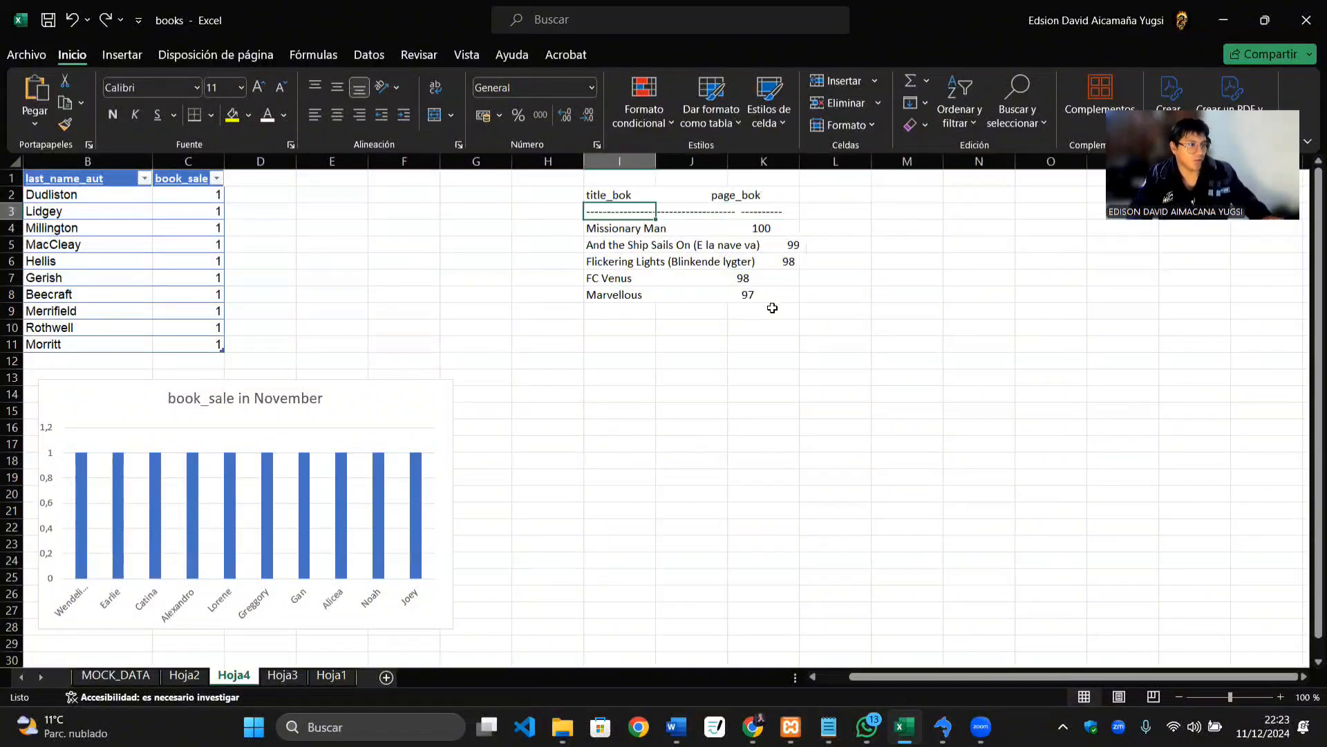
pyautogui.hotkey('ctrl', 'z')
# Step: Try pasting the copied result into the range I2:J6 despite the size mismatch, and undo the paste
pyautogui.rightClick(633, 189)
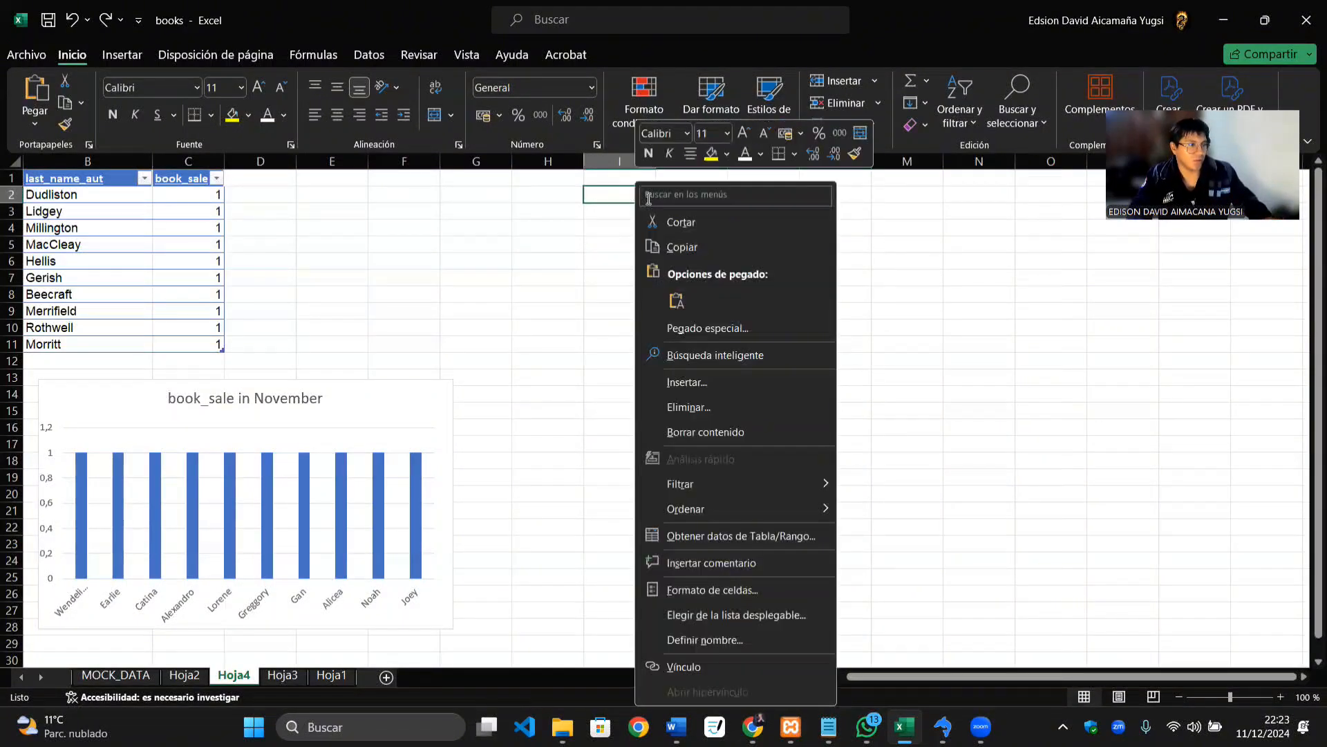
pyautogui.click(944, 267)
pyautogui.moveTo(627, 201); pyautogui.dragTo(706, 258)
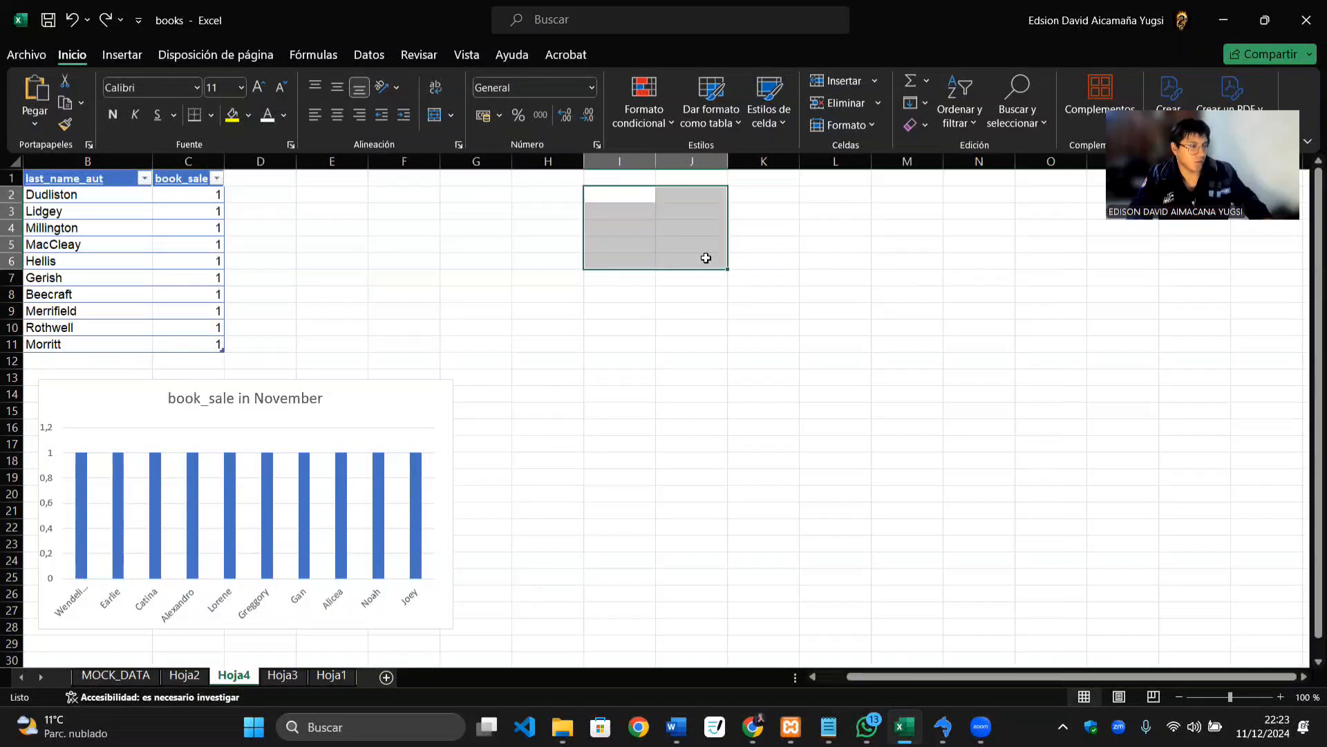
pyautogui.hotkey('ctrl', 'v')
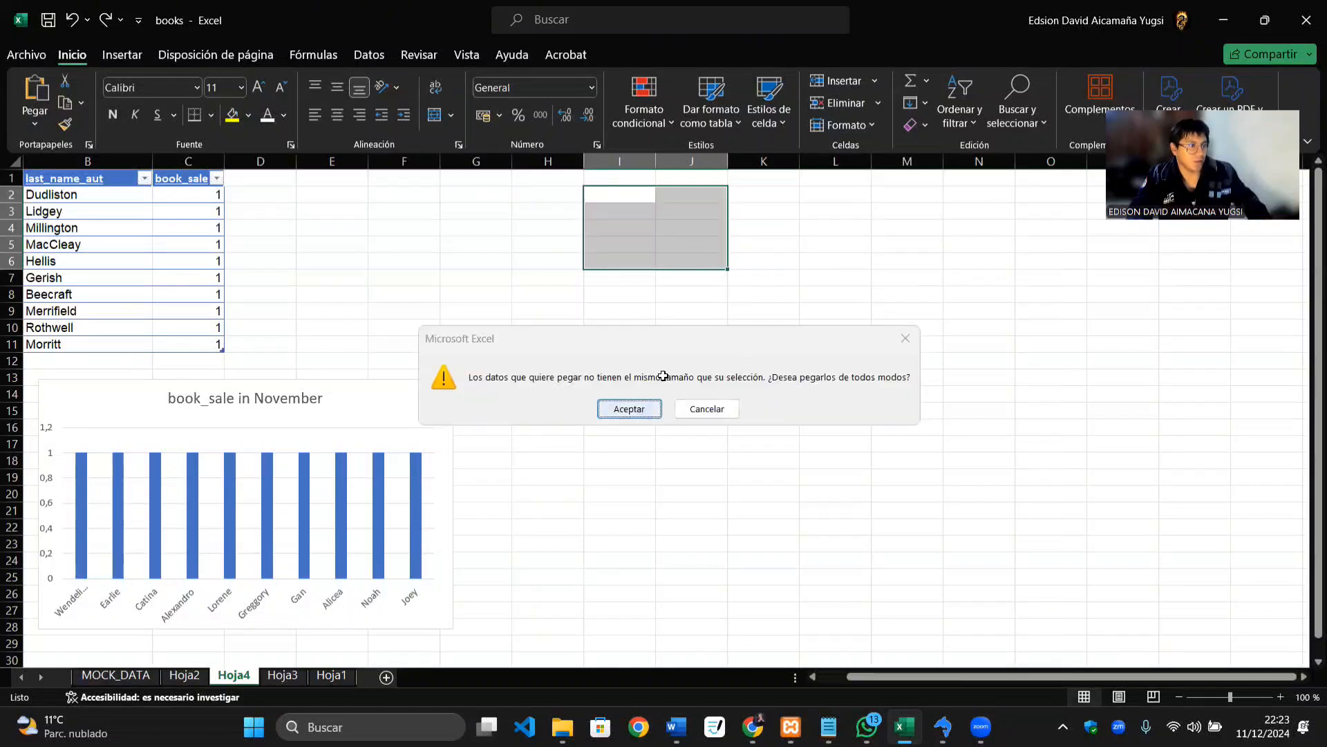
pyautogui.press('Return')
pyautogui.click(835, 343)
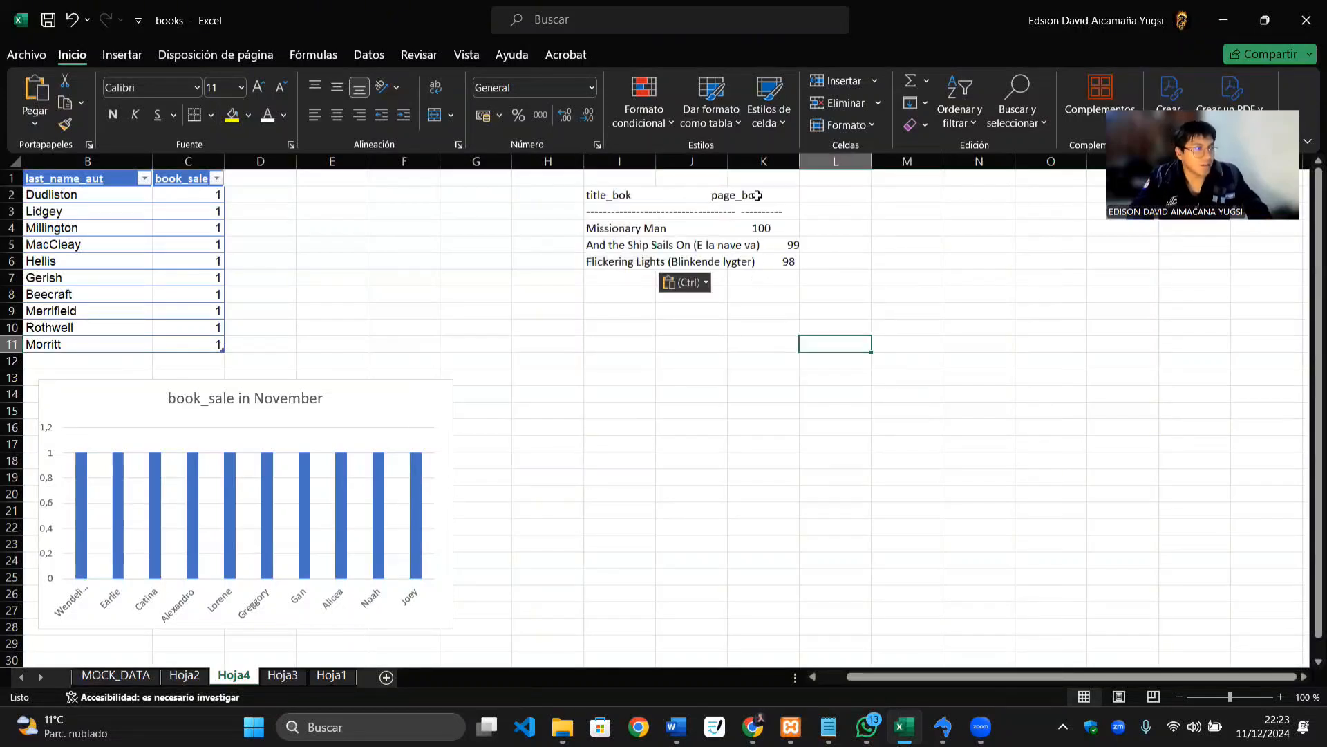
pyautogui.click(716, 196)
pyautogui.click(780, 196)
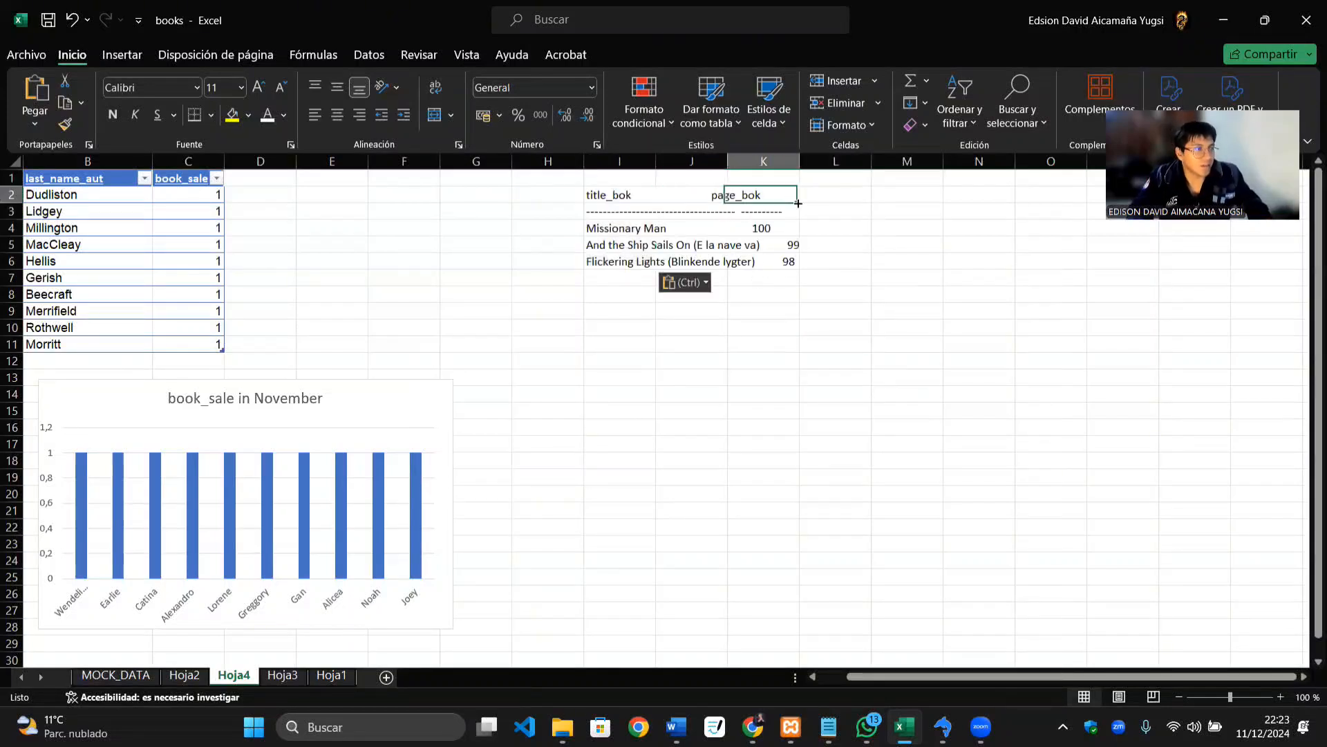
pyautogui.hotkey('ctrl', 'z')
pyautogui.click(903, 320)
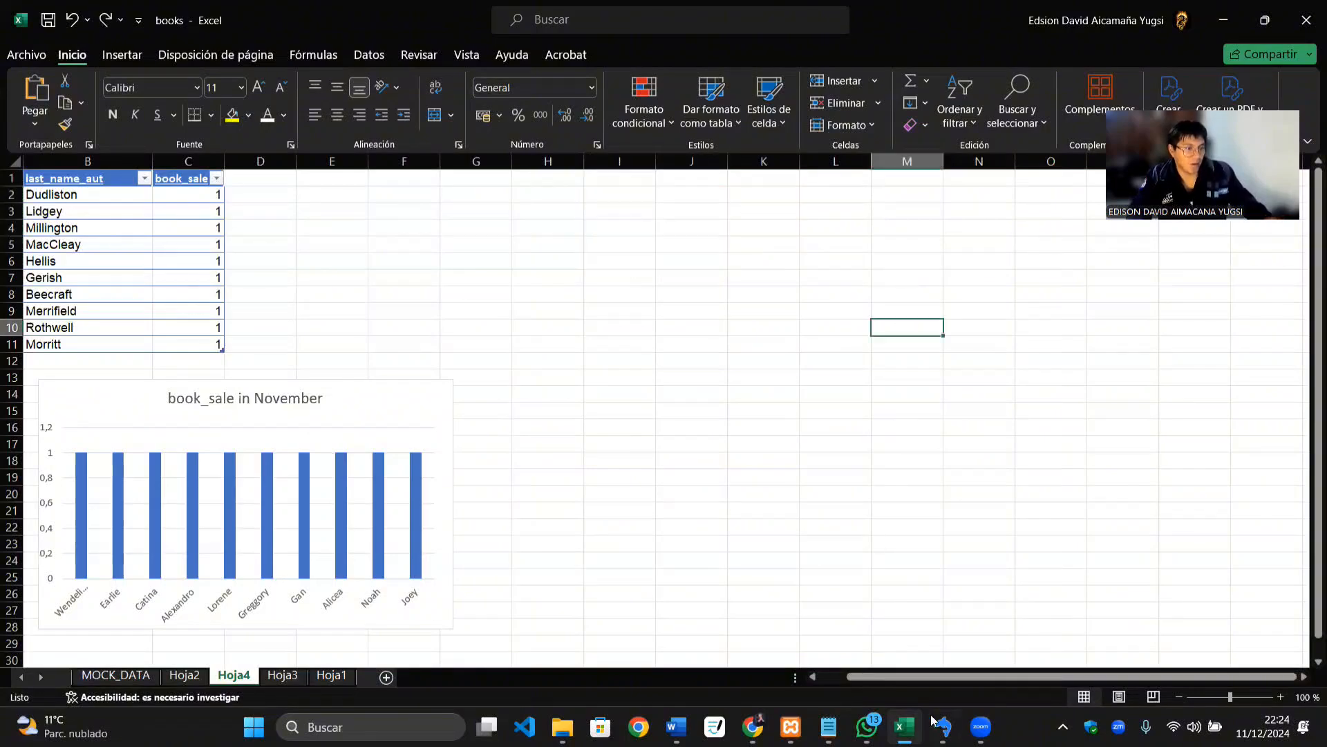
# Step: Switch to SQLyog and view the book page-count result as a form and as a grid
pyautogui.moveTo(944, 726)
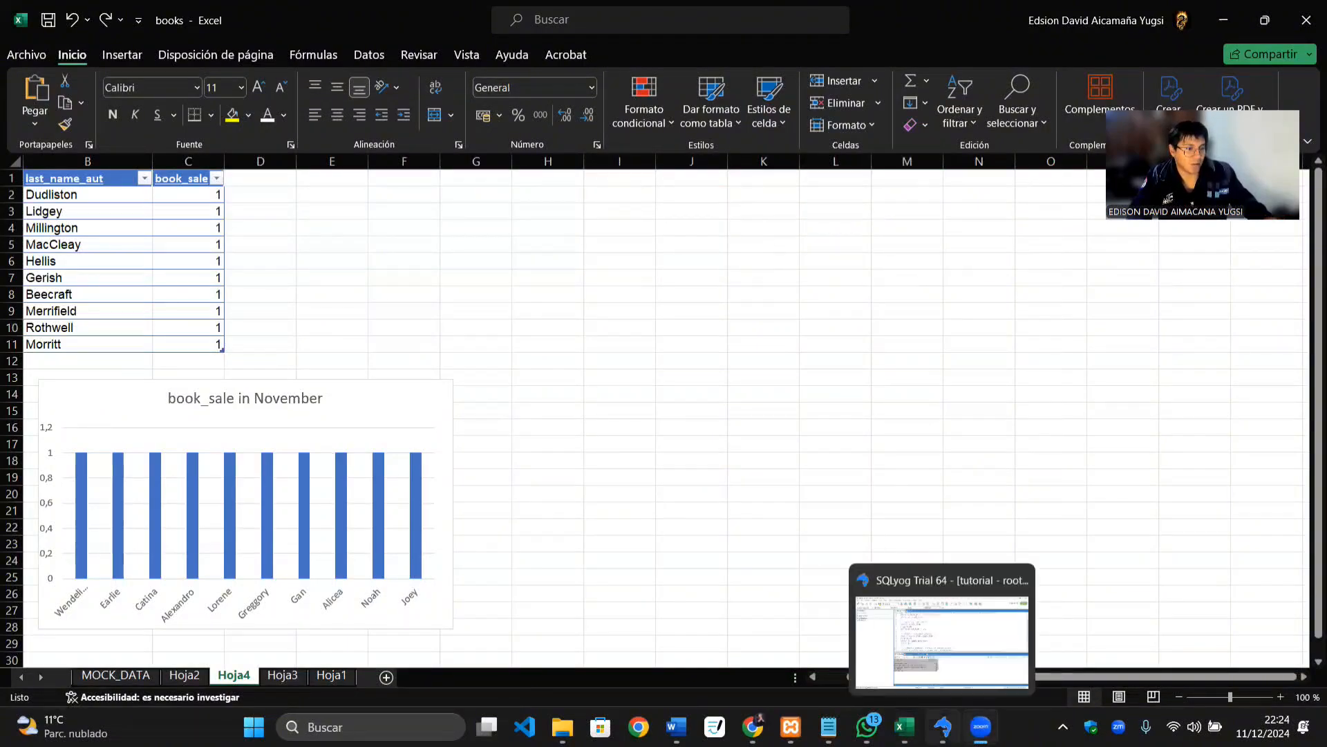
pyautogui.click(908, 674)
pyautogui.click(558, 552)
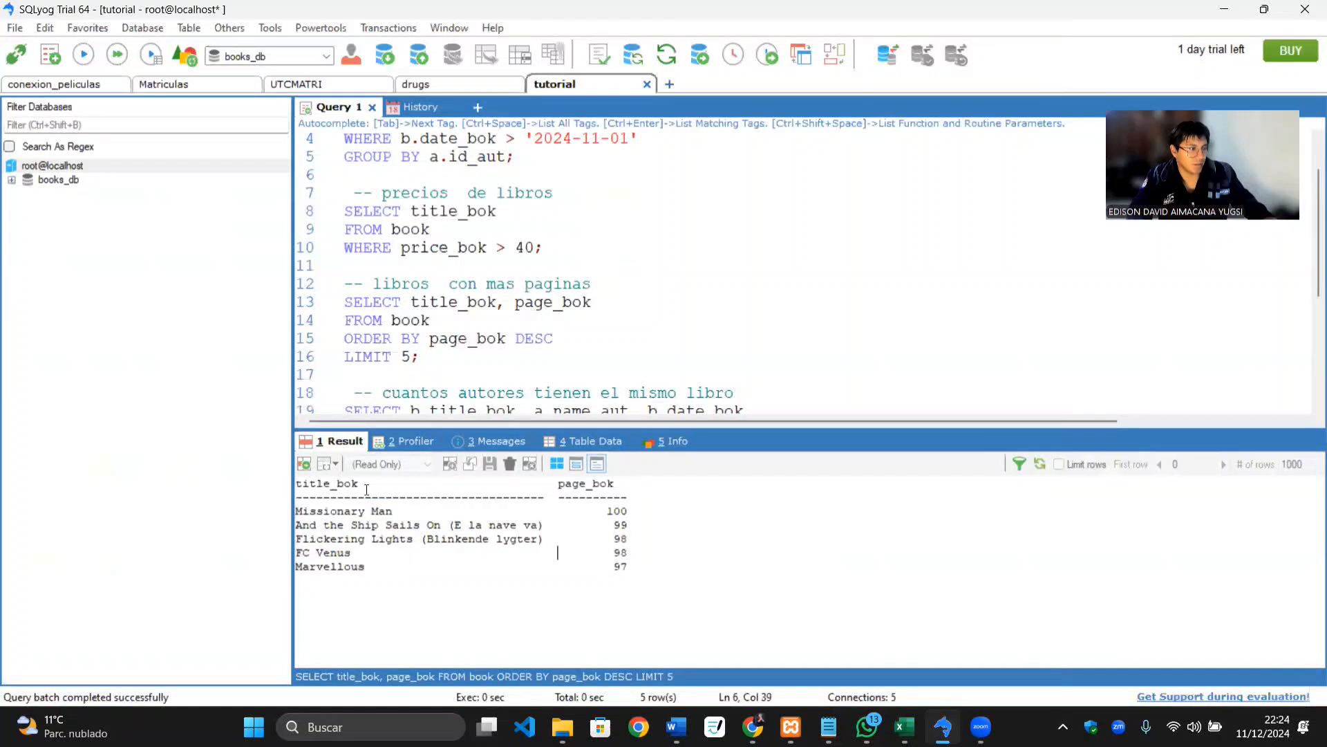
pyautogui.moveTo(301, 515); pyautogui.dragTo(378, 505)
pyautogui.click(660, 568)
pyautogui.click(578, 464)
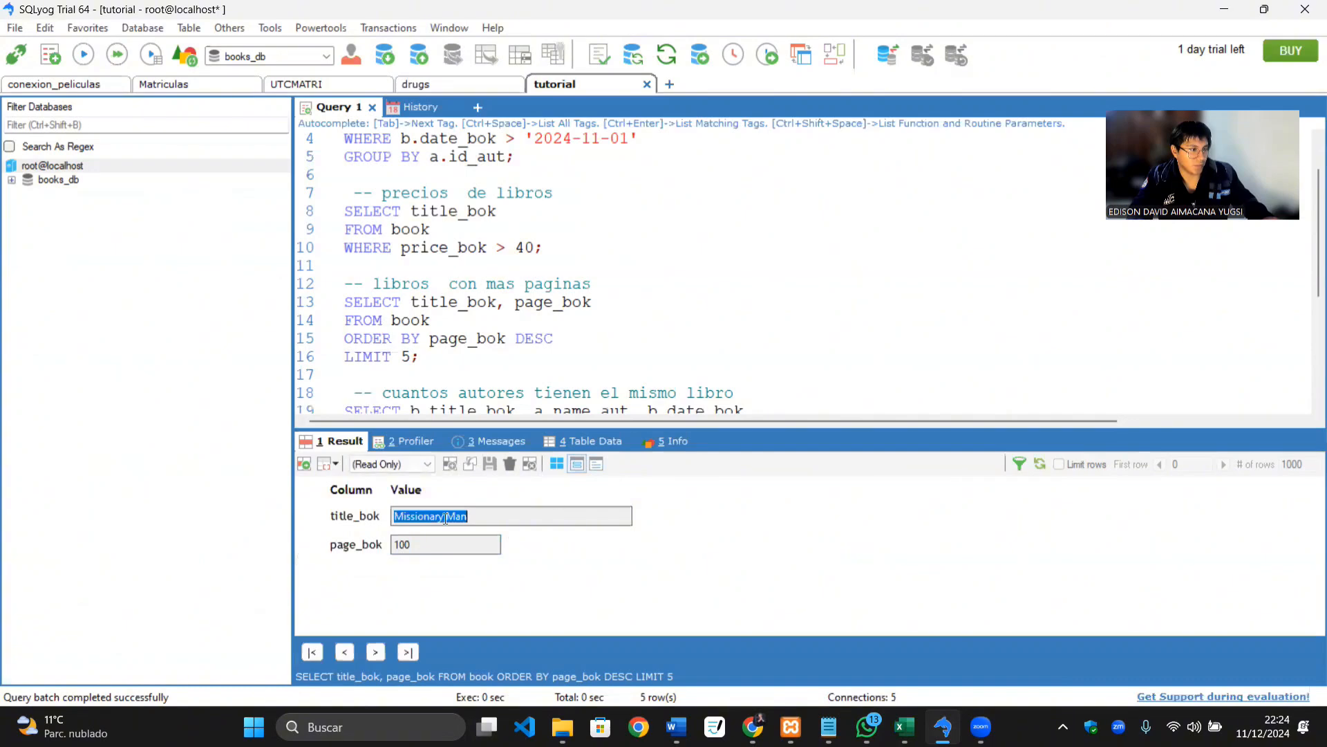
pyautogui.click(557, 471)
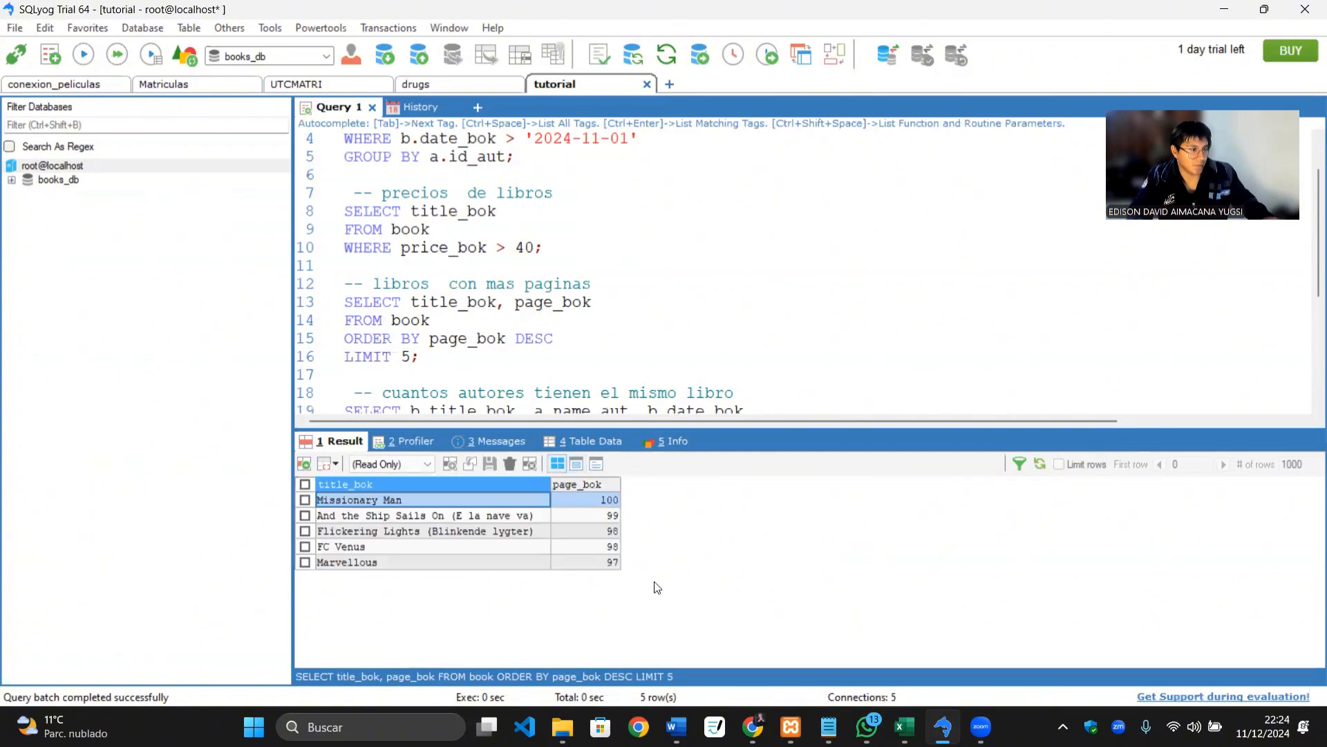
pyautogui.click(599, 560)
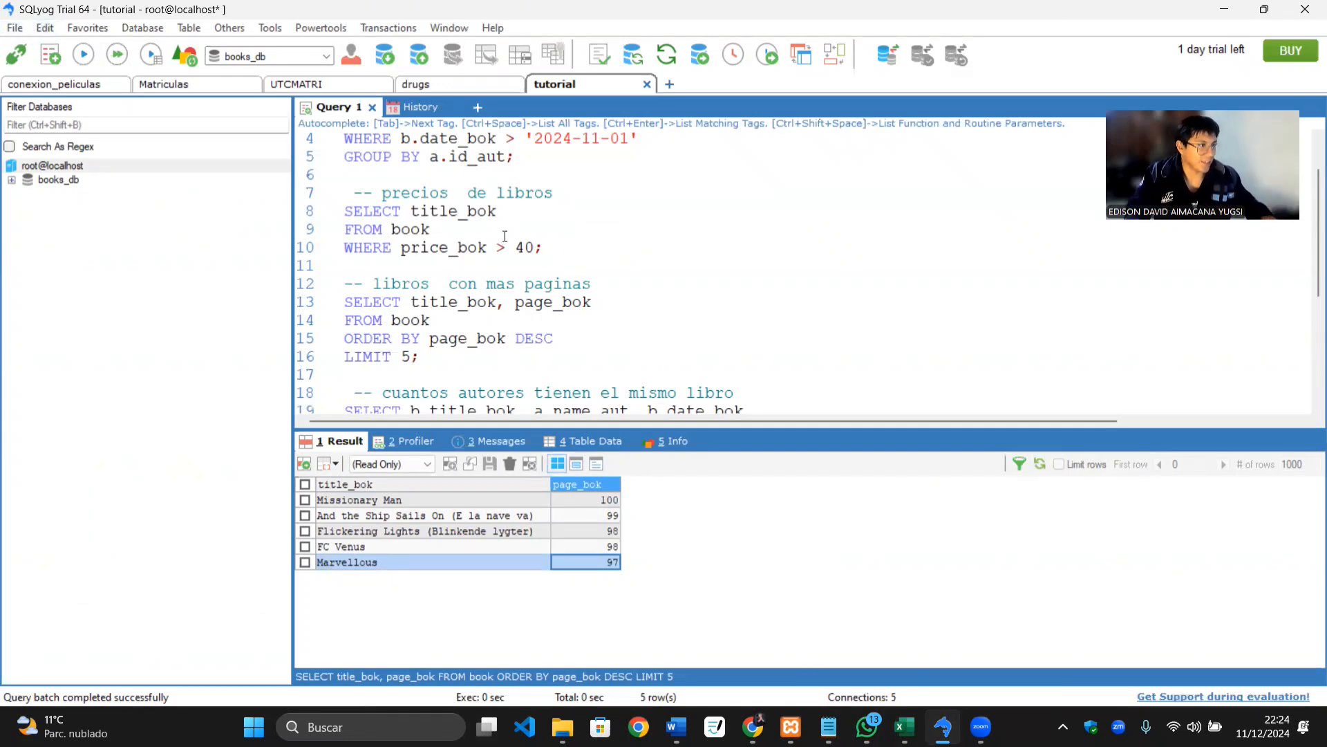
# Step: Copy the "libros con mas paginas" query and paste it over the default query in phpMyAdmin's SQL editor for the author table
pyautogui.moveTo(435, 360); pyautogui.dragTo(341, 310)
pyautogui.hotkey('ctrl', 'c')
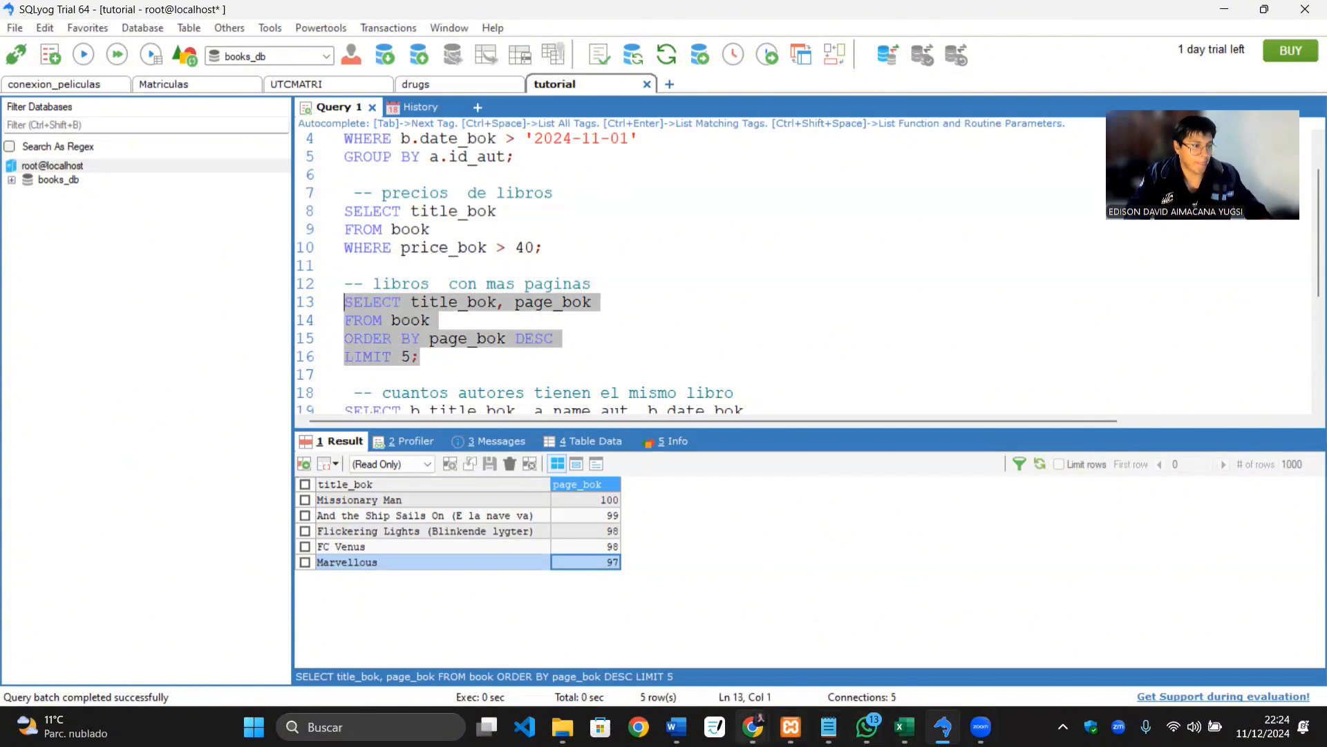
pyautogui.moveTo(753, 726)
pyautogui.click(767, 616)
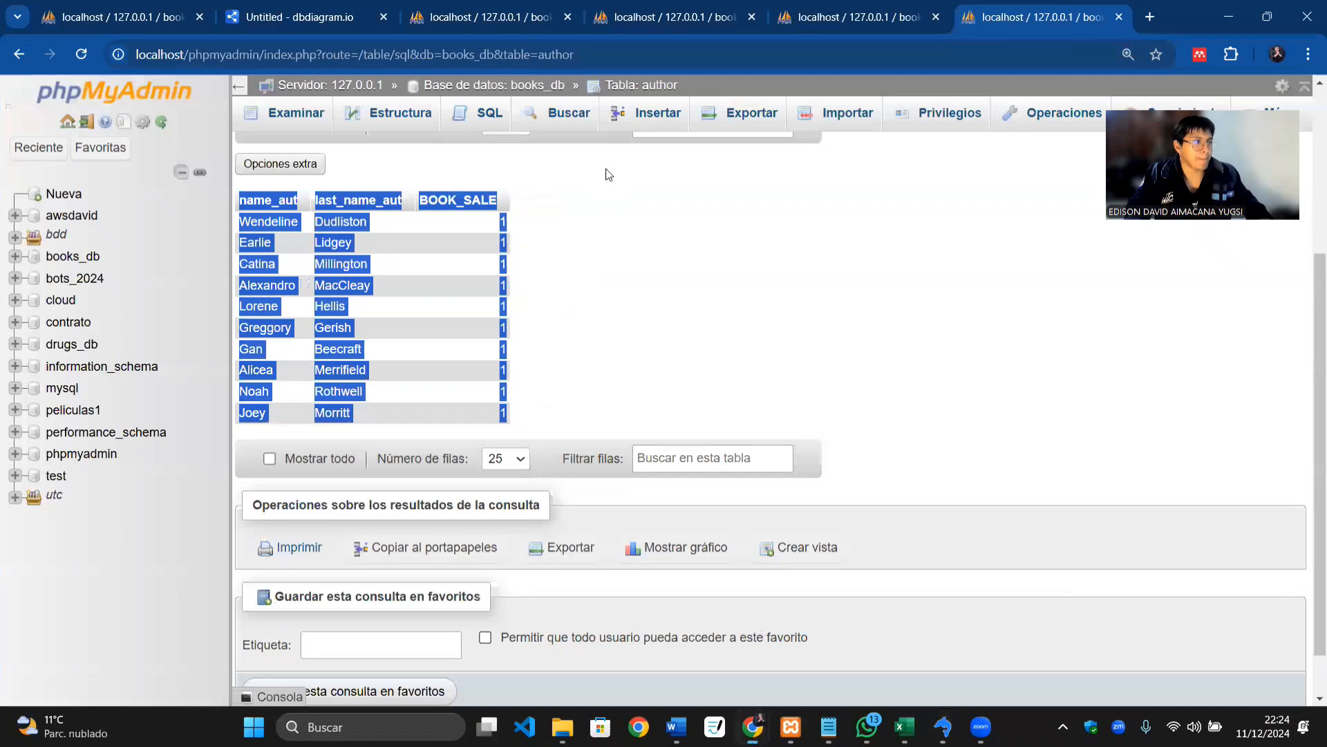
pyautogui.click(489, 112)
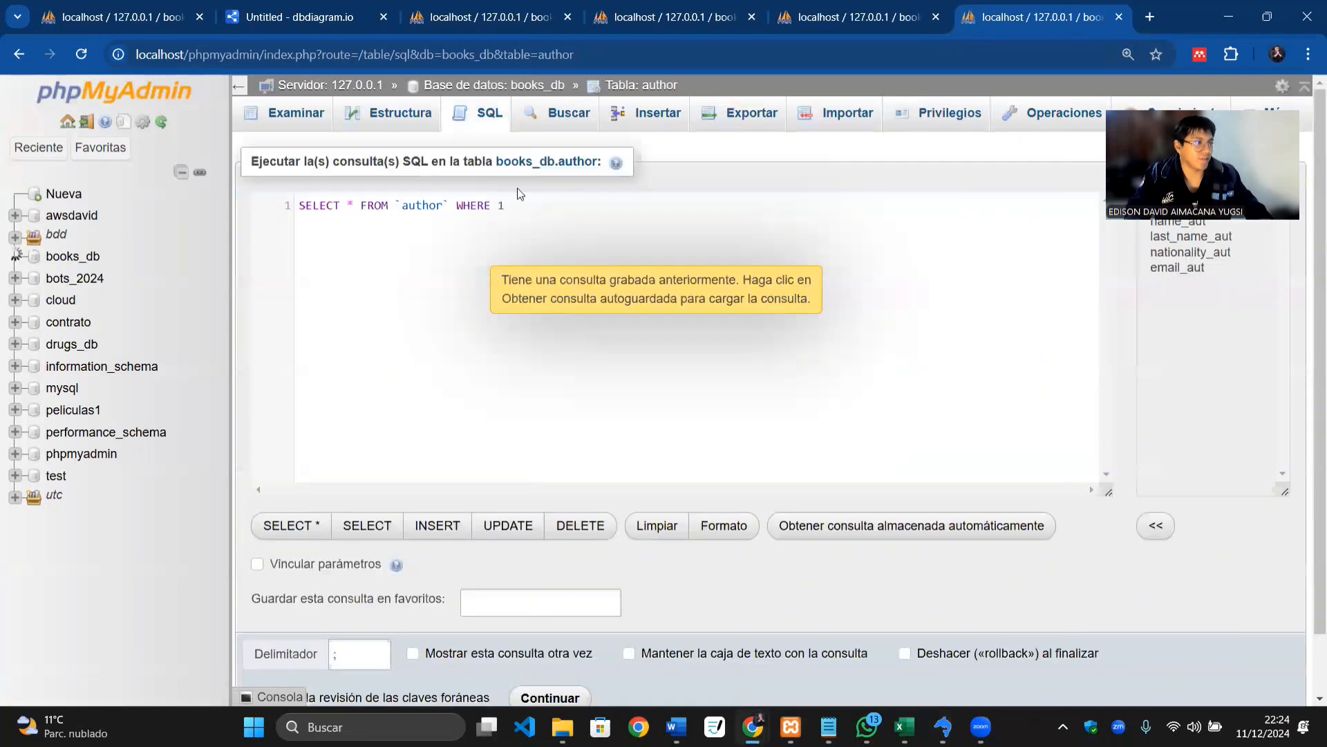
pyautogui.moveTo(508, 204); pyautogui.dragTo(232, 204)
pyautogui.hotkey('ctrl', 'v')
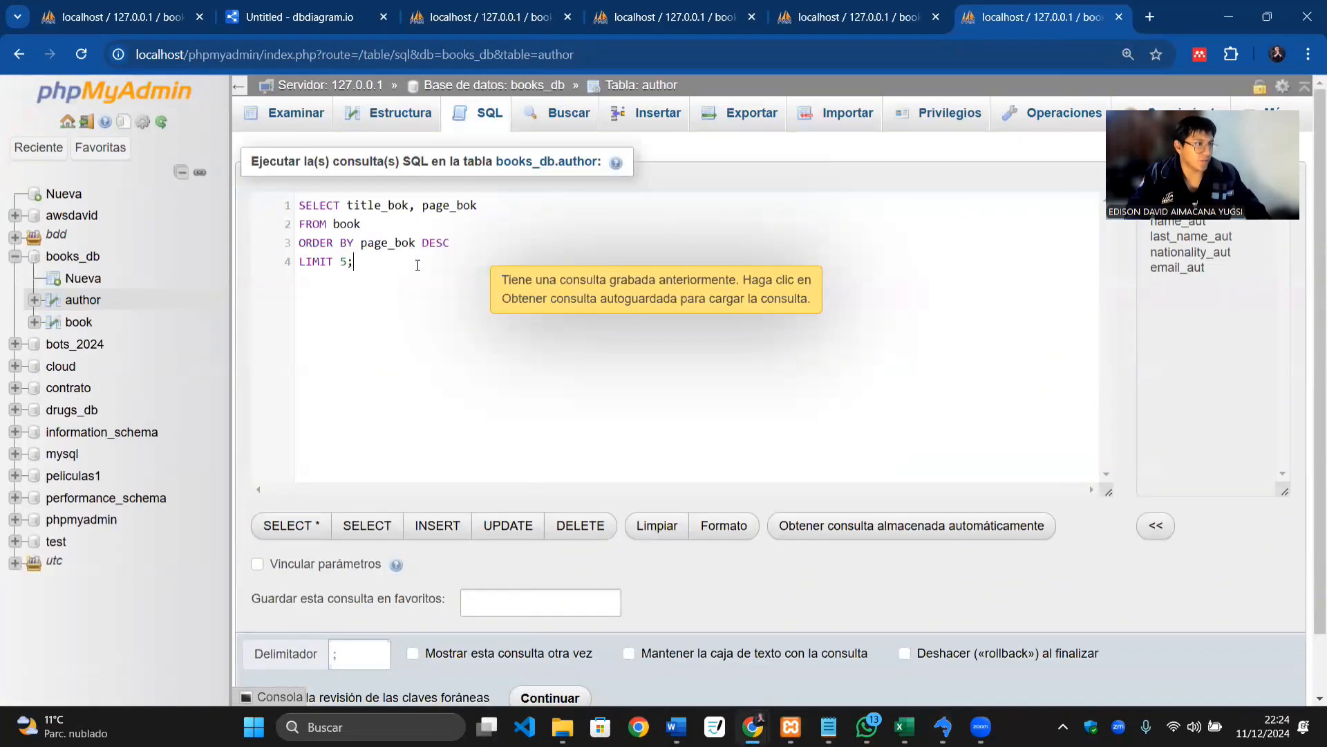
# Step: Run the pasted page-count query in phpMyAdmin and review the resulting book list
pyautogui.moveTo(411, 265); pyautogui.dragTo(298, 202)
pyautogui.scroll(-1, 470, 425)
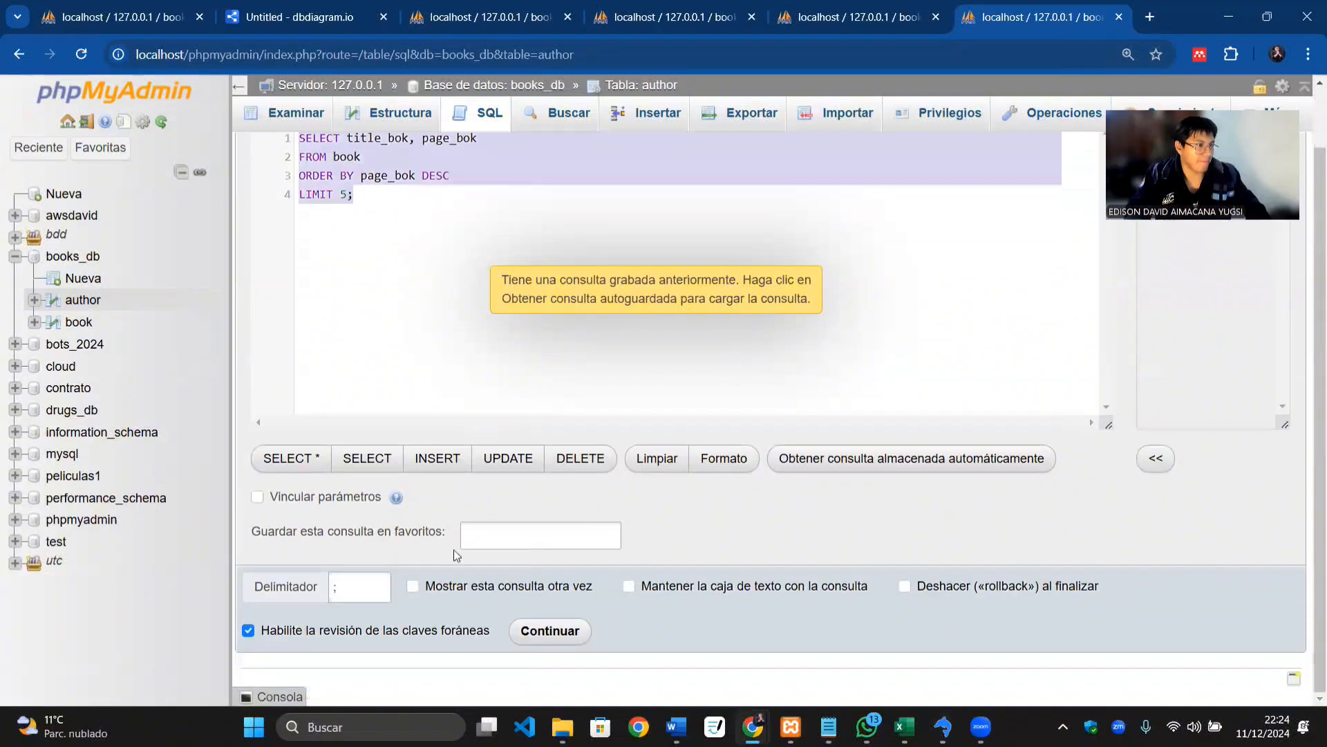
pyautogui.click(550, 631)
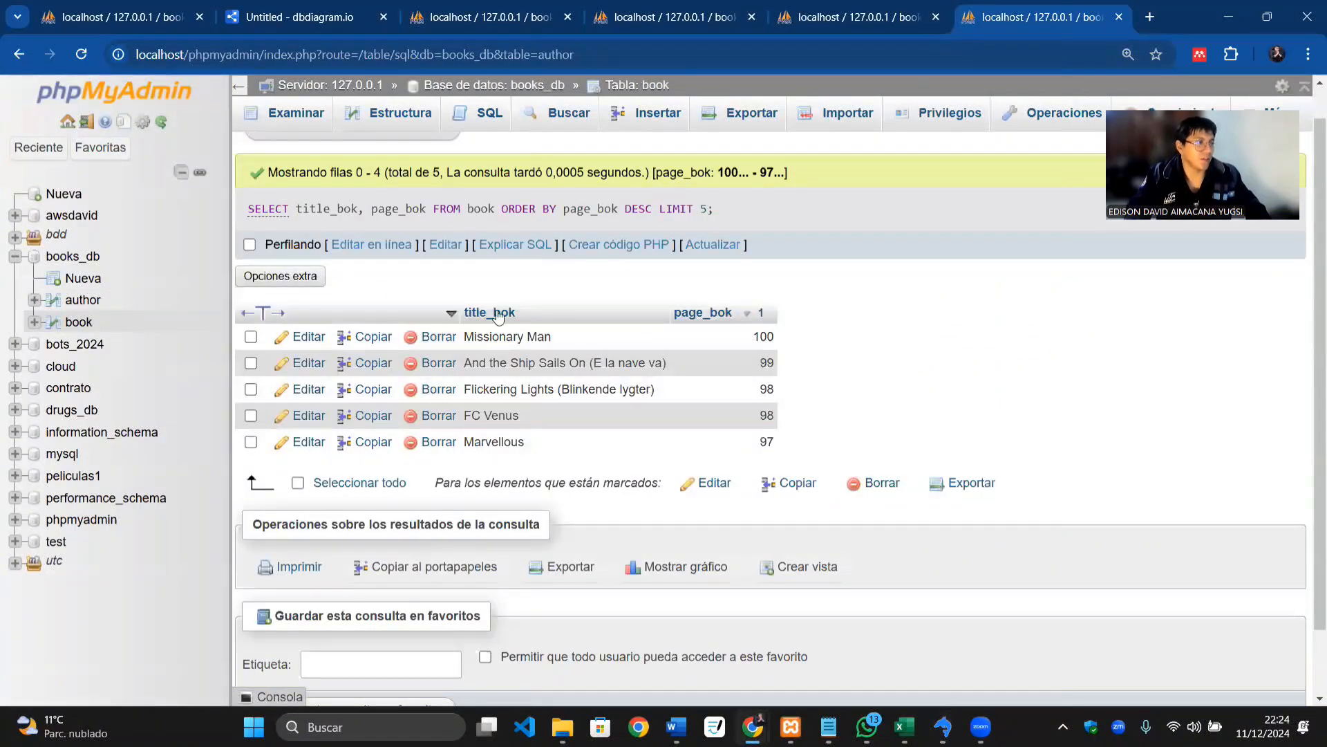
pyautogui.scroll(-1, 551, 426)
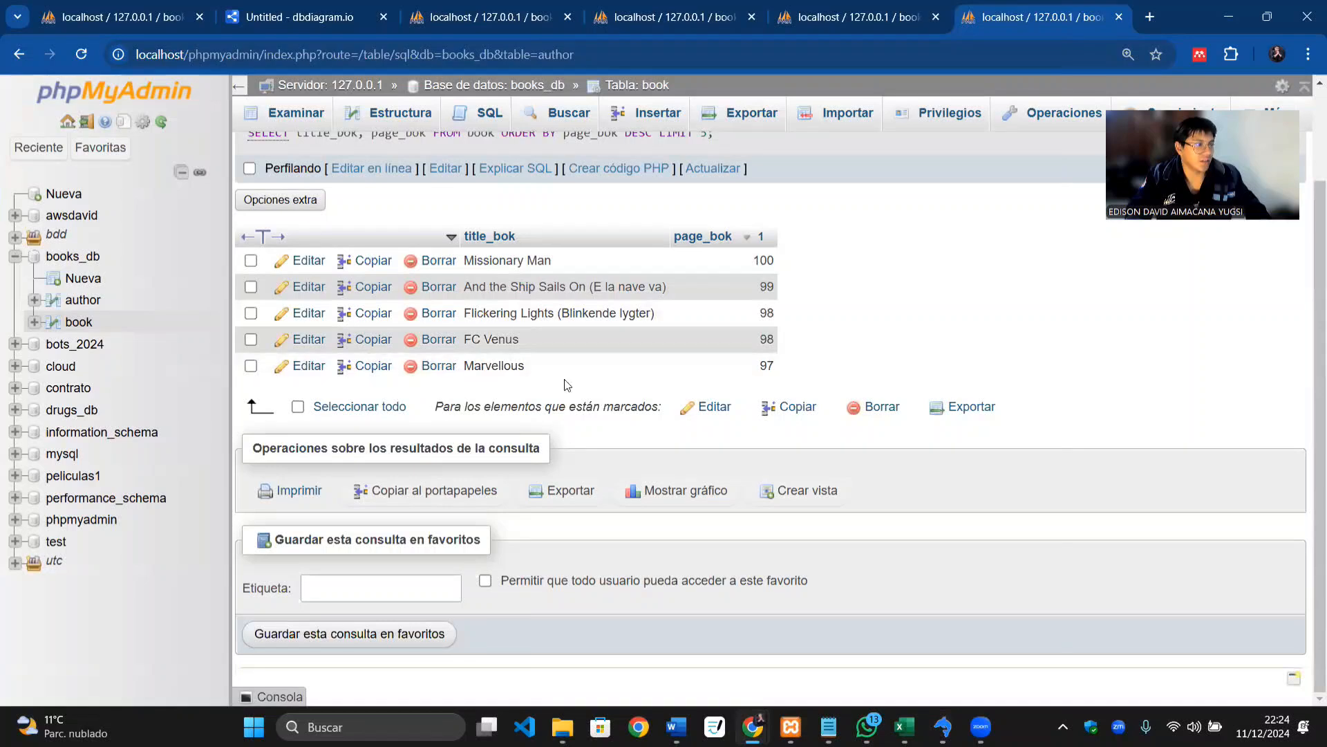
pyautogui.scroll(1, 581, 336)
pyautogui.scroll(1, 580, 336)
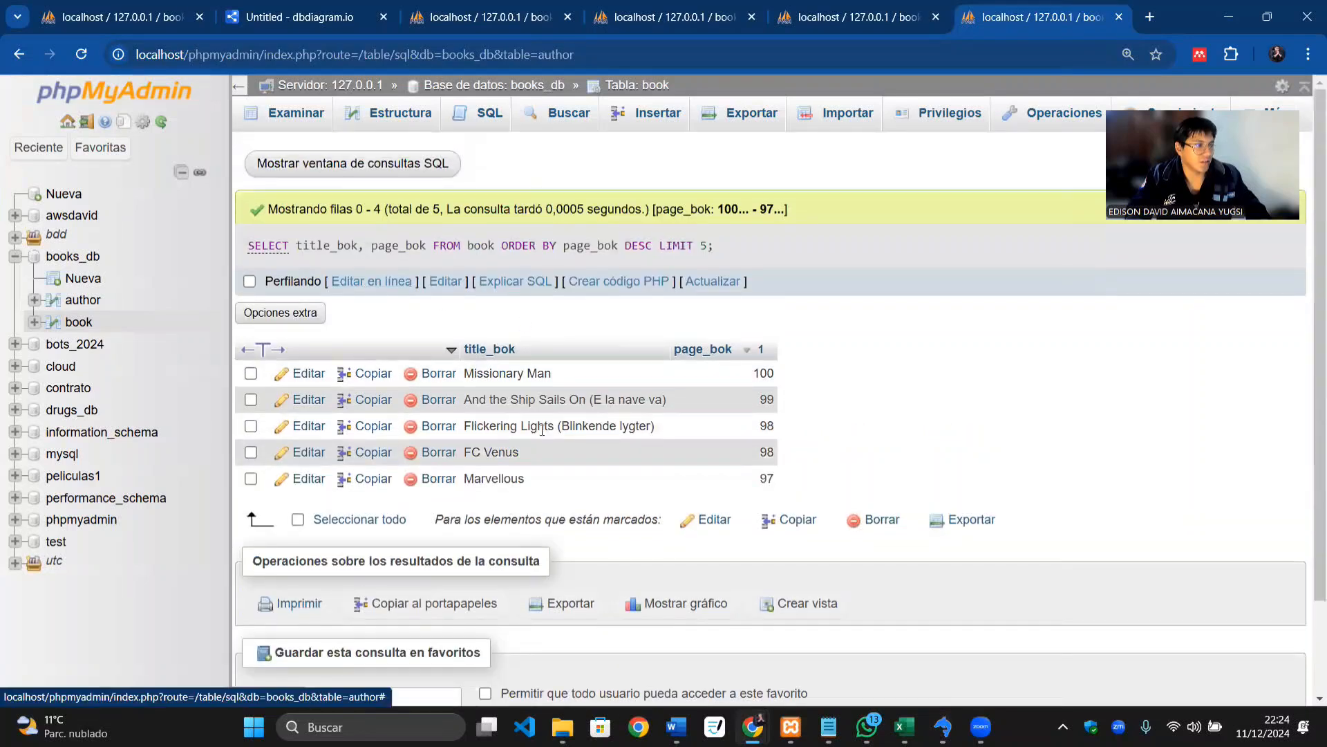
# Step: Copy the whole title_bok and page_bok result table in phpMyAdmin and switch to the books workbook in Excel
pyautogui.moveTo(777, 479); pyautogui.dragTo(728, 479)
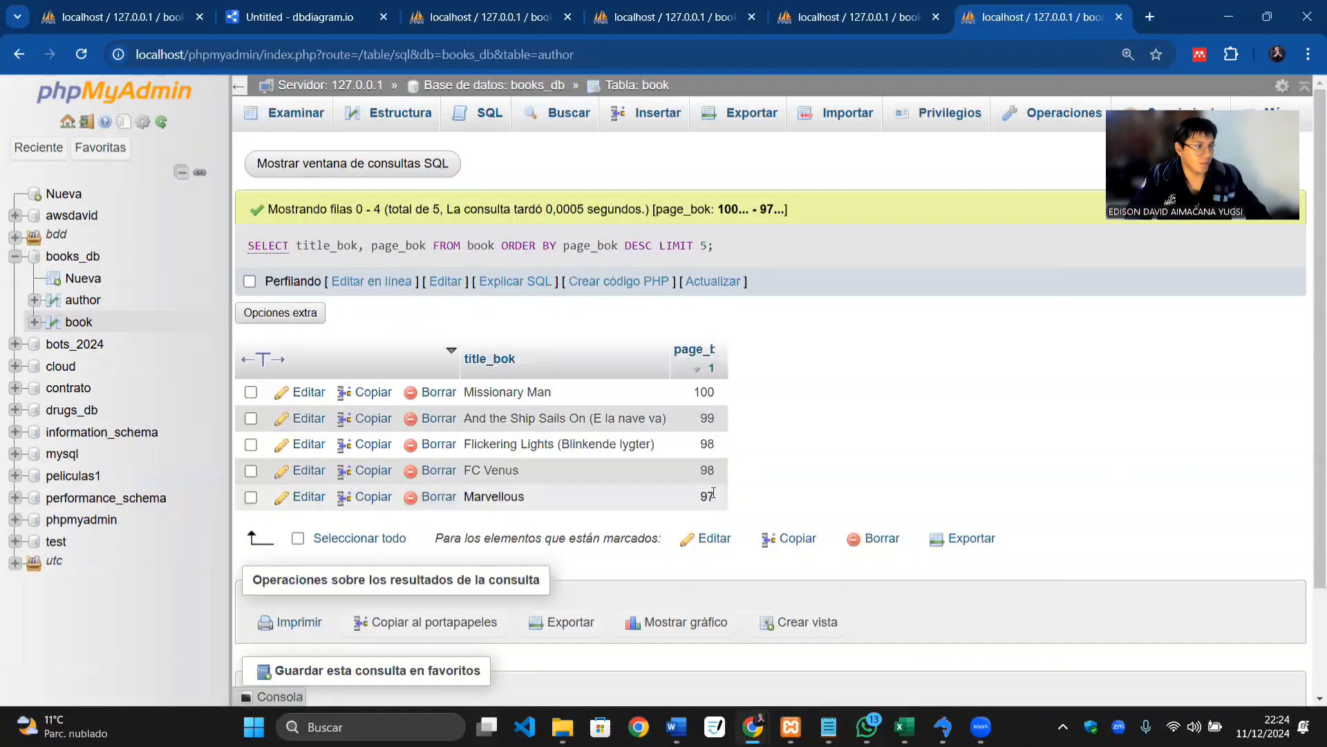
pyautogui.moveTo(715, 495); pyautogui.dragTo(460, 347)
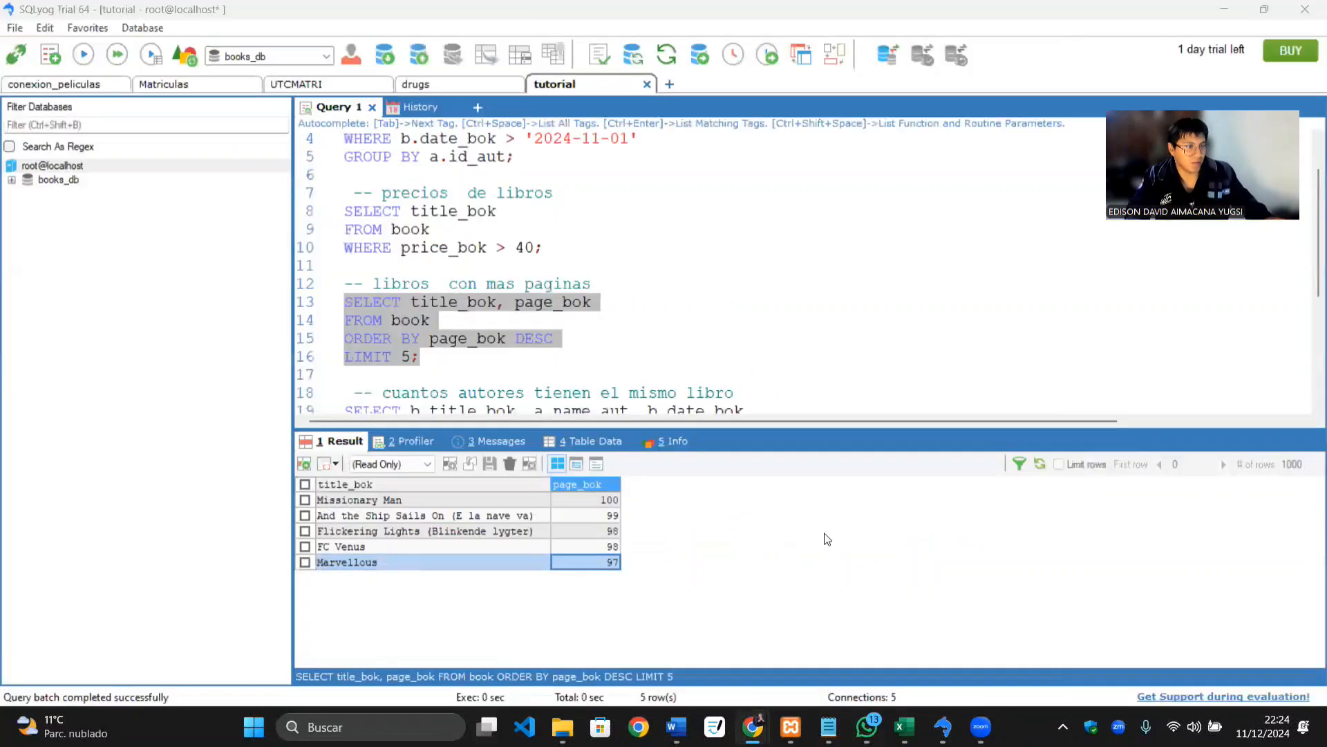
pyautogui.click(943, 727)
pyautogui.click(903, 727)
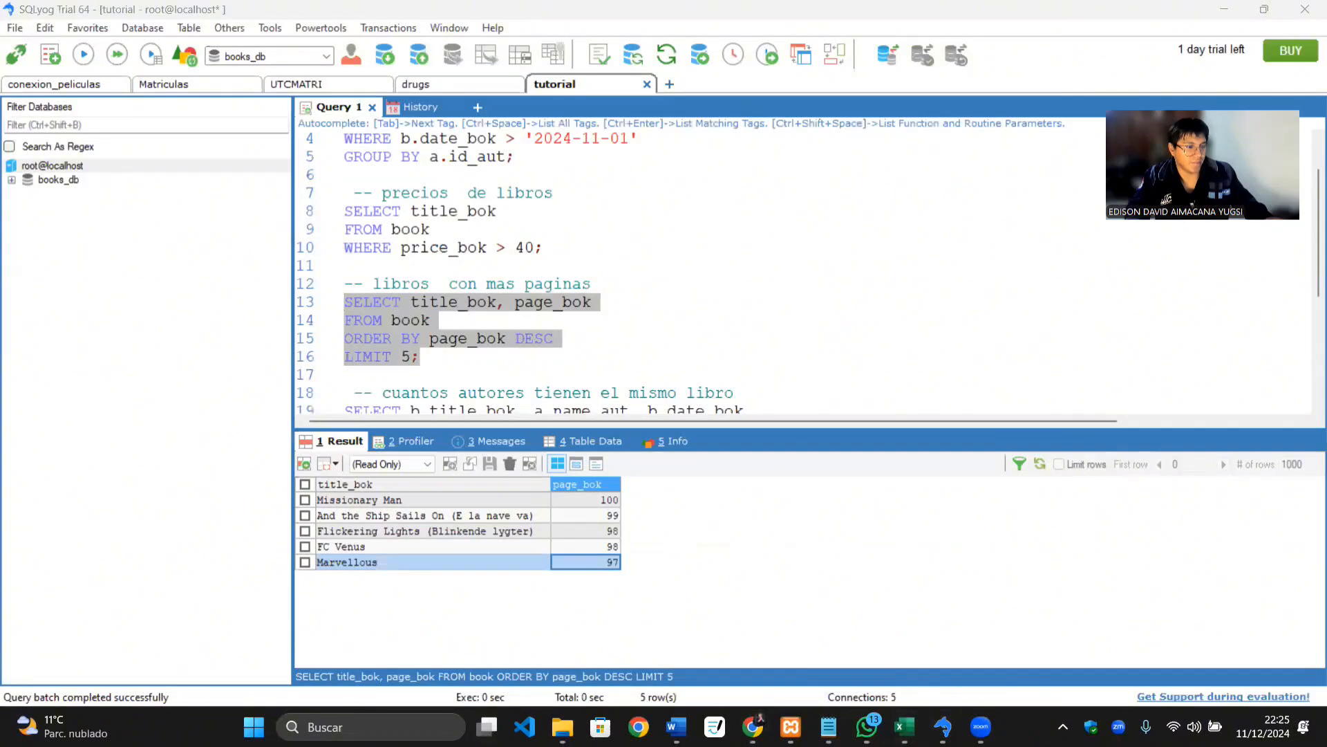
pyautogui.rightClick(903, 726)
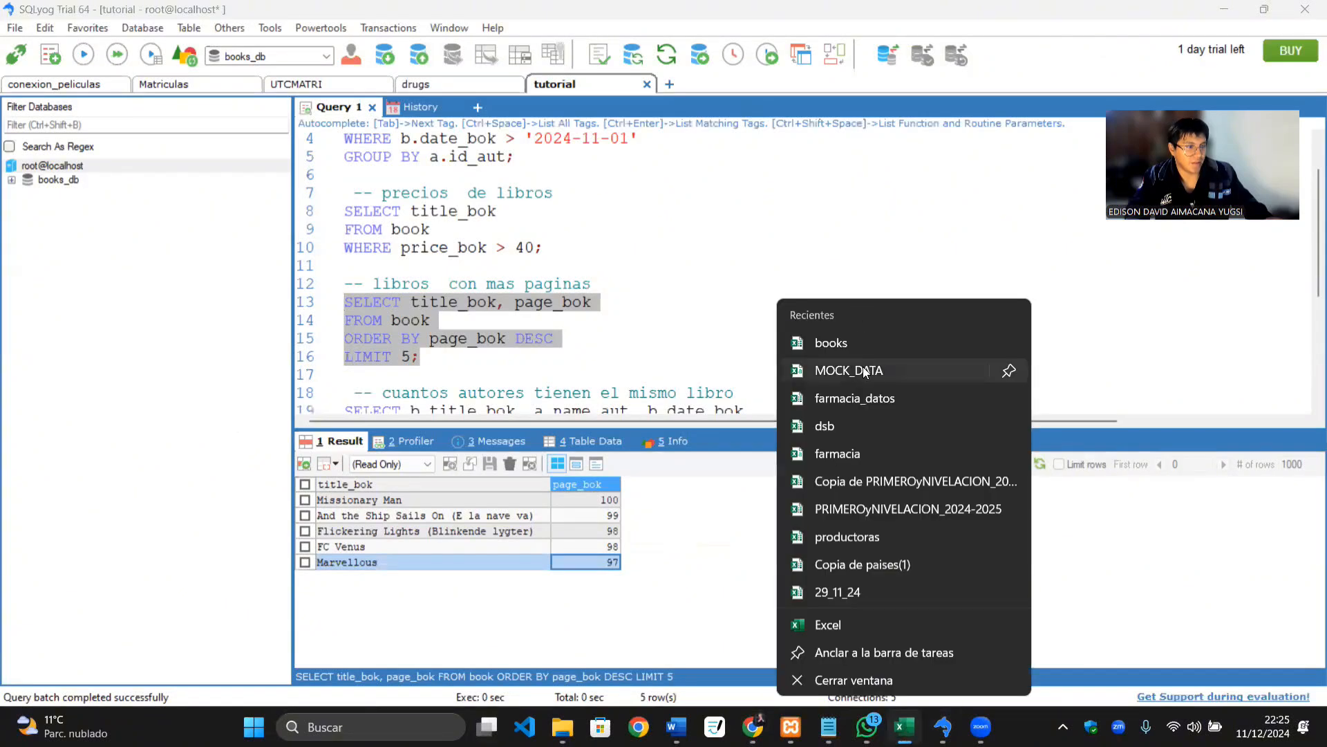
pyautogui.click(849, 347)
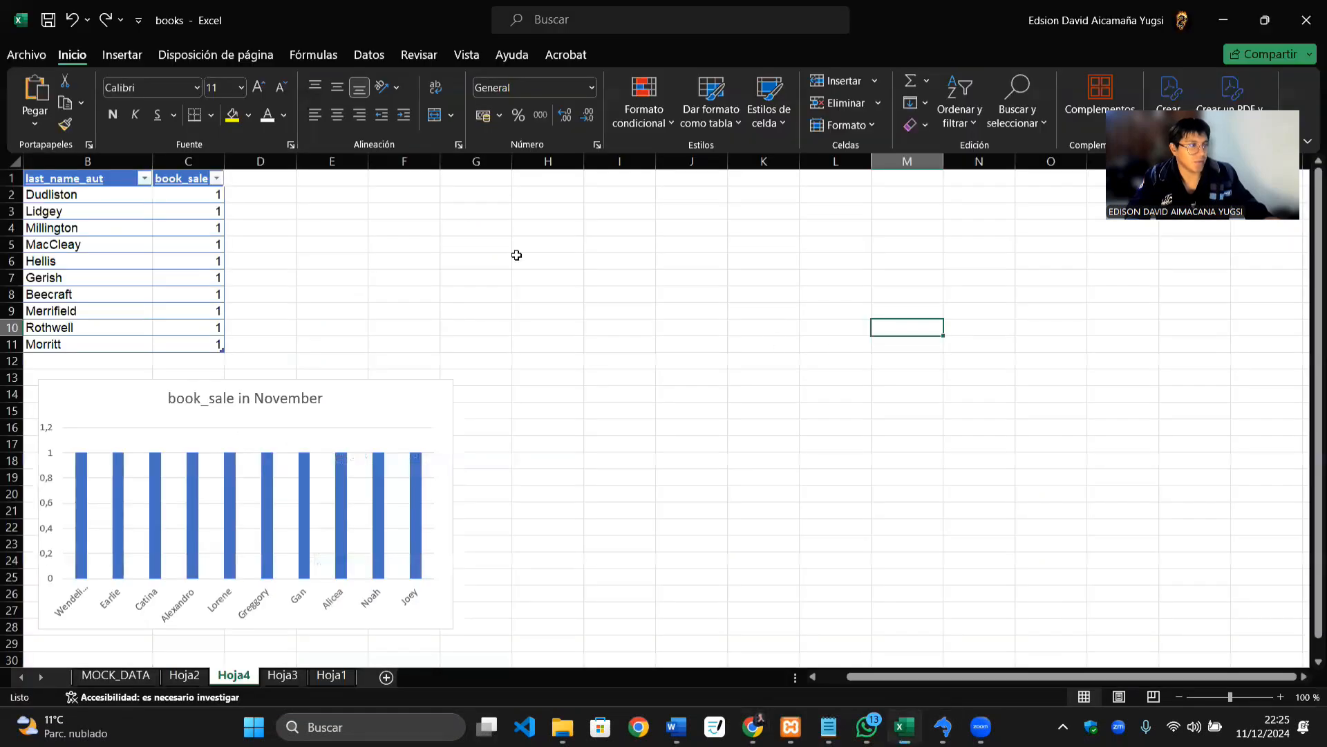
# Step: Paste the copied page-count result at cell H2 of sheet Hoja4
pyautogui.moveTo(516, 255); pyautogui.dragTo(515, 245)
pyautogui.click(520, 196)
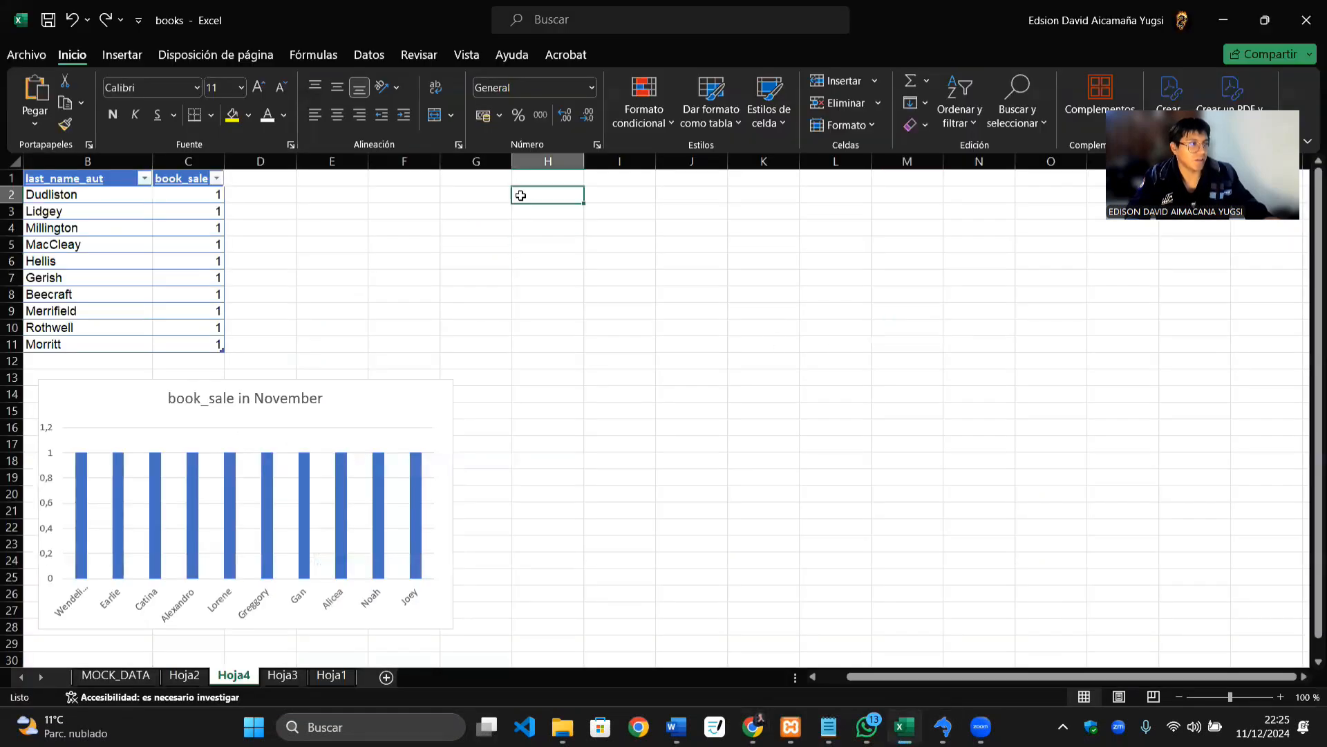
pyautogui.write('title_bok\tpage_bok_1 \tEditar\tCopiar\tBorrar\tMissionary Man\t100 \tEditar\tCopiar\tBorrar\tAnd the Ship Sails On (E la nave va)\t99 \tEditar\tCopiar\tBorrar\tFlickering Lights (Blinkende lygter)\t98 \tEditar\tCopiar\tBorrar\tFC Venus\t98 \tEditar\tCopiar\tBorrar\tMarvellous\t97')
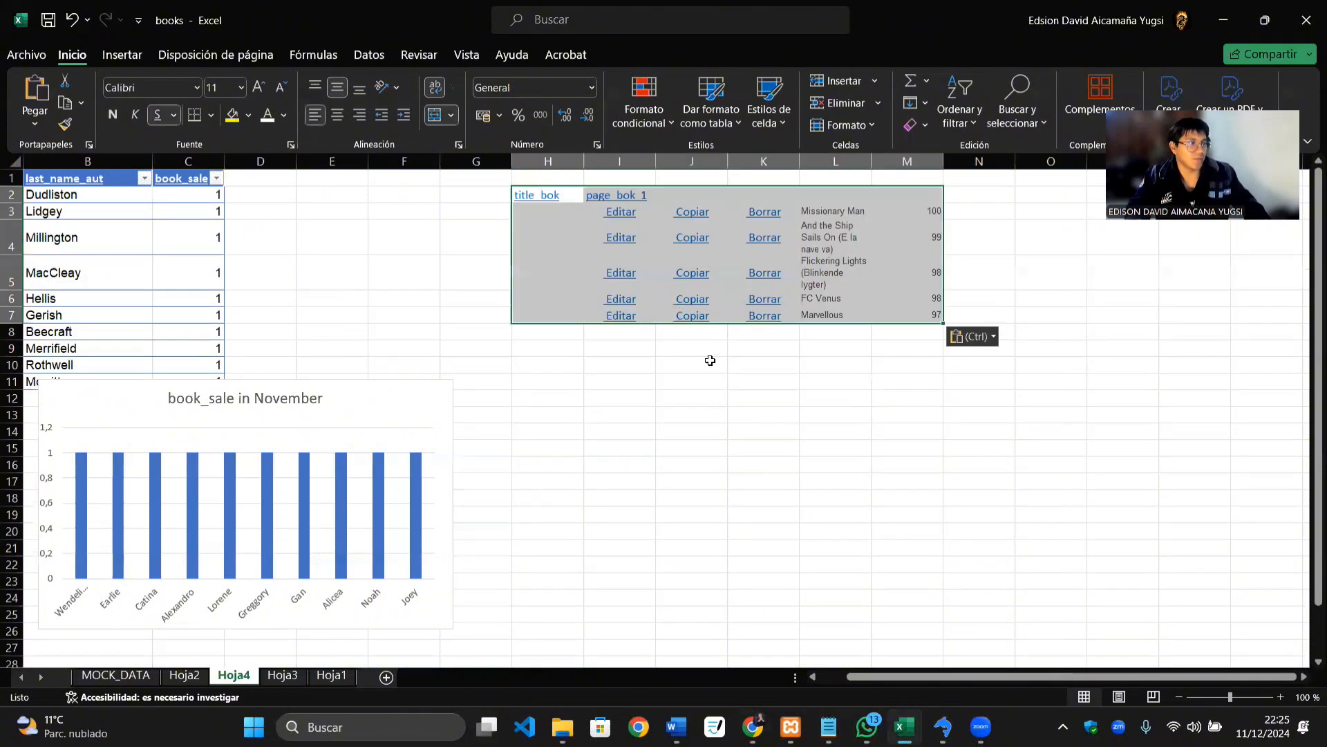
pyautogui.click(692, 380)
# Step: Clear the pasted Editar, Copiar and Borrar links from the range H3:K7
pyautogui.moveTo(764, 315); pyautogui.dragTo(538, 215)
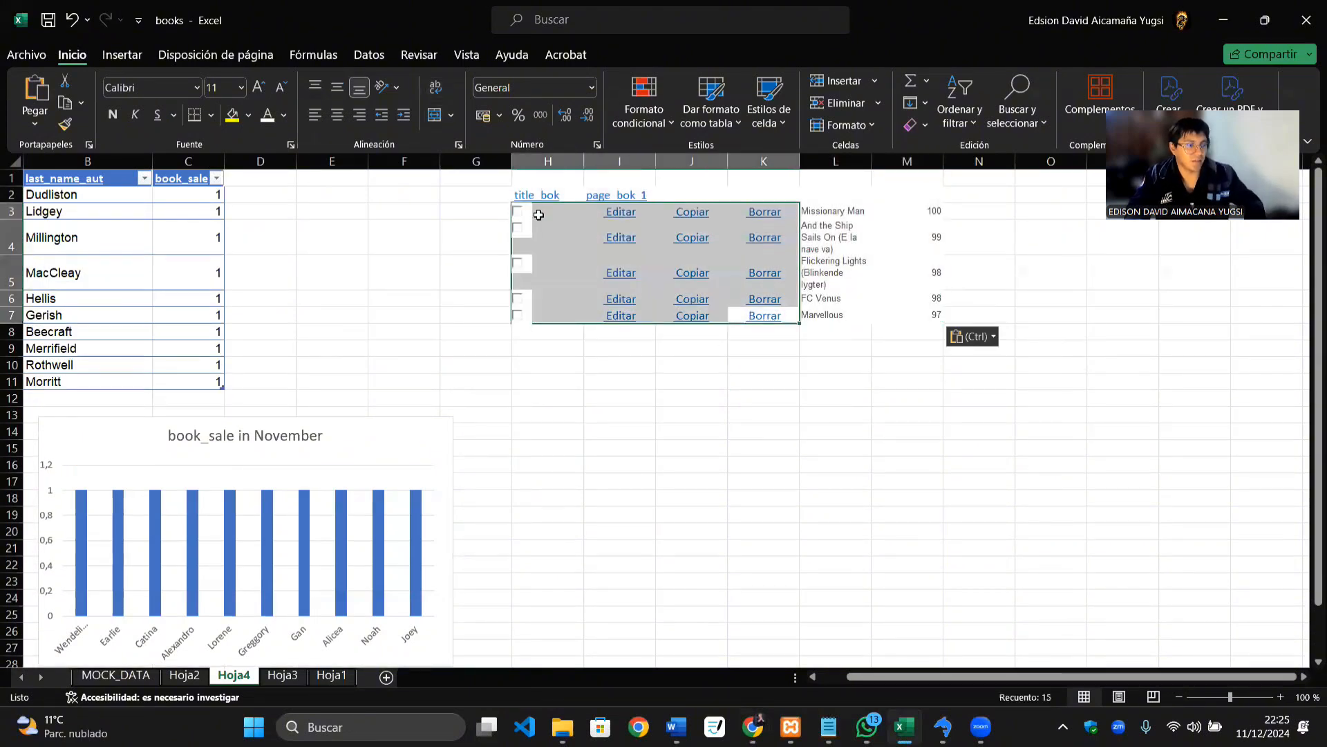
pyautogui.press('Delete')
pyautogui.click(689, 383)
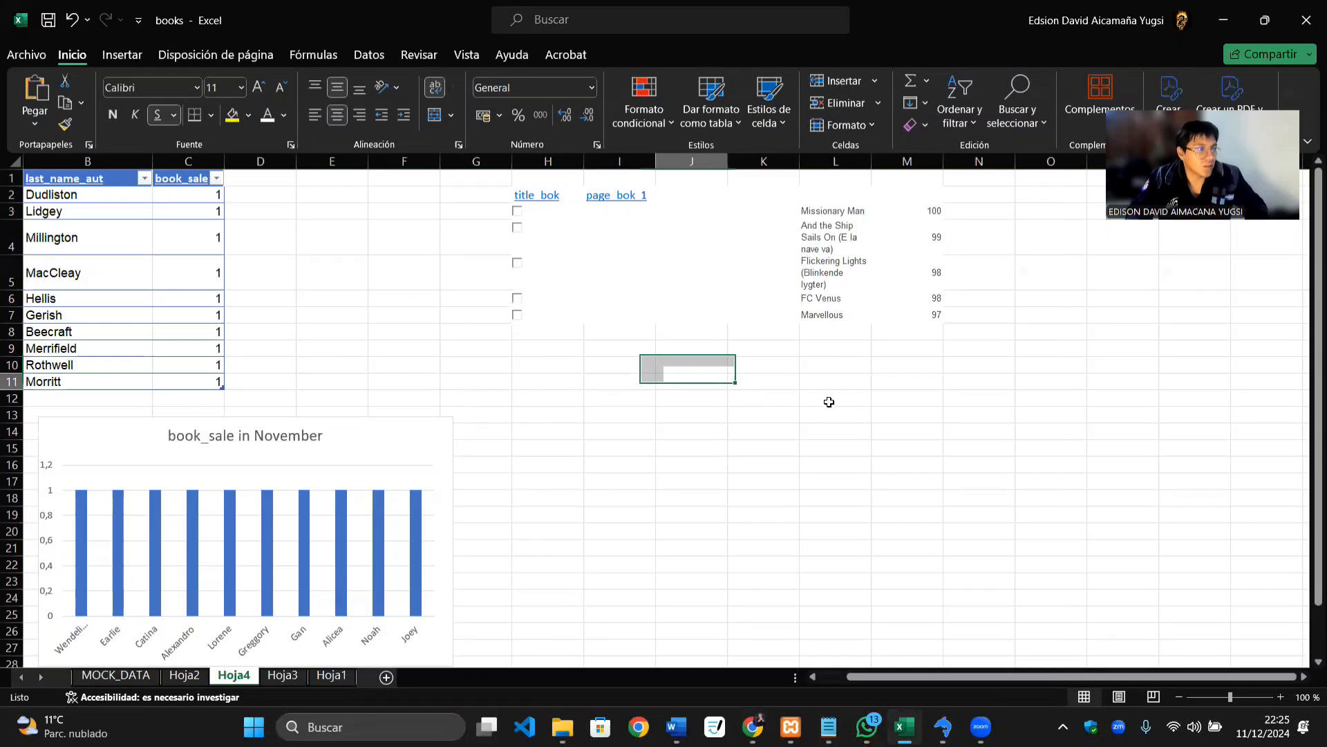
pyautogui.click(830, 273)
pyautogui.hotkey('alt', 'Tab')
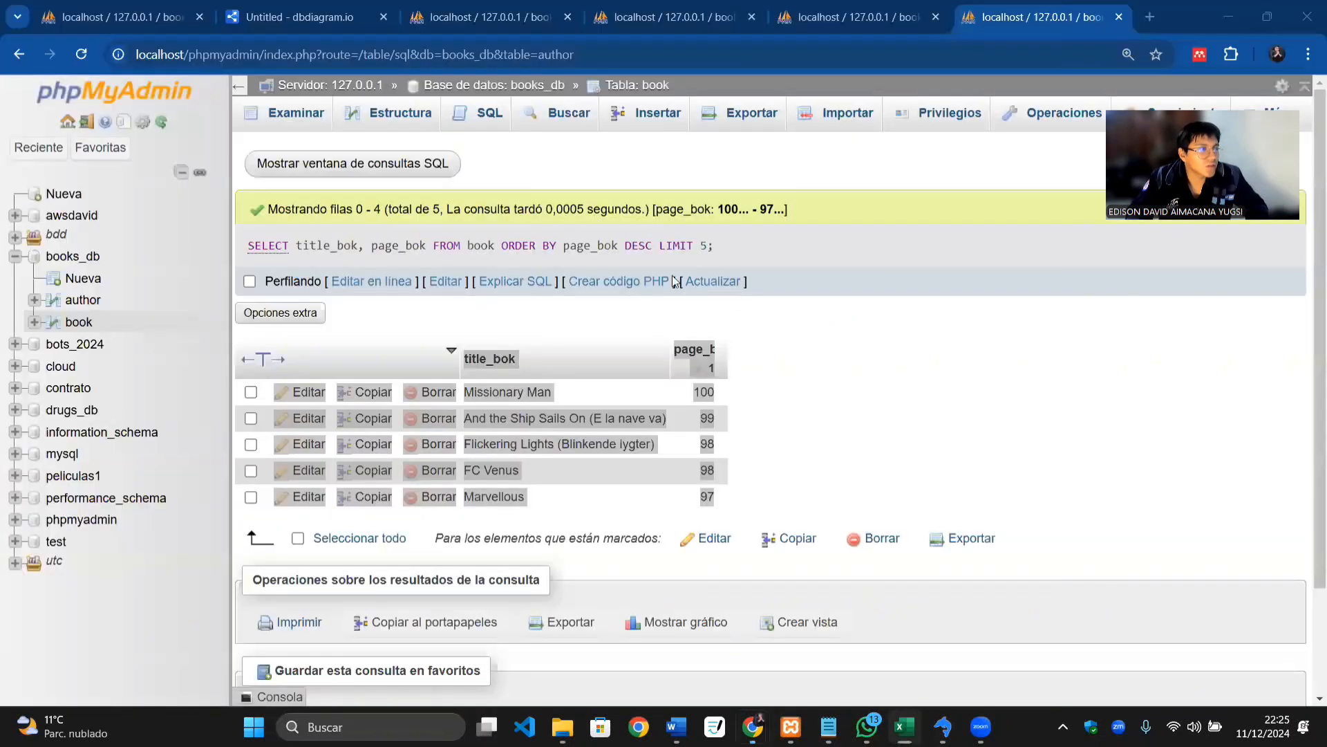
pyautogui.hotkey('alt', 'Tab')
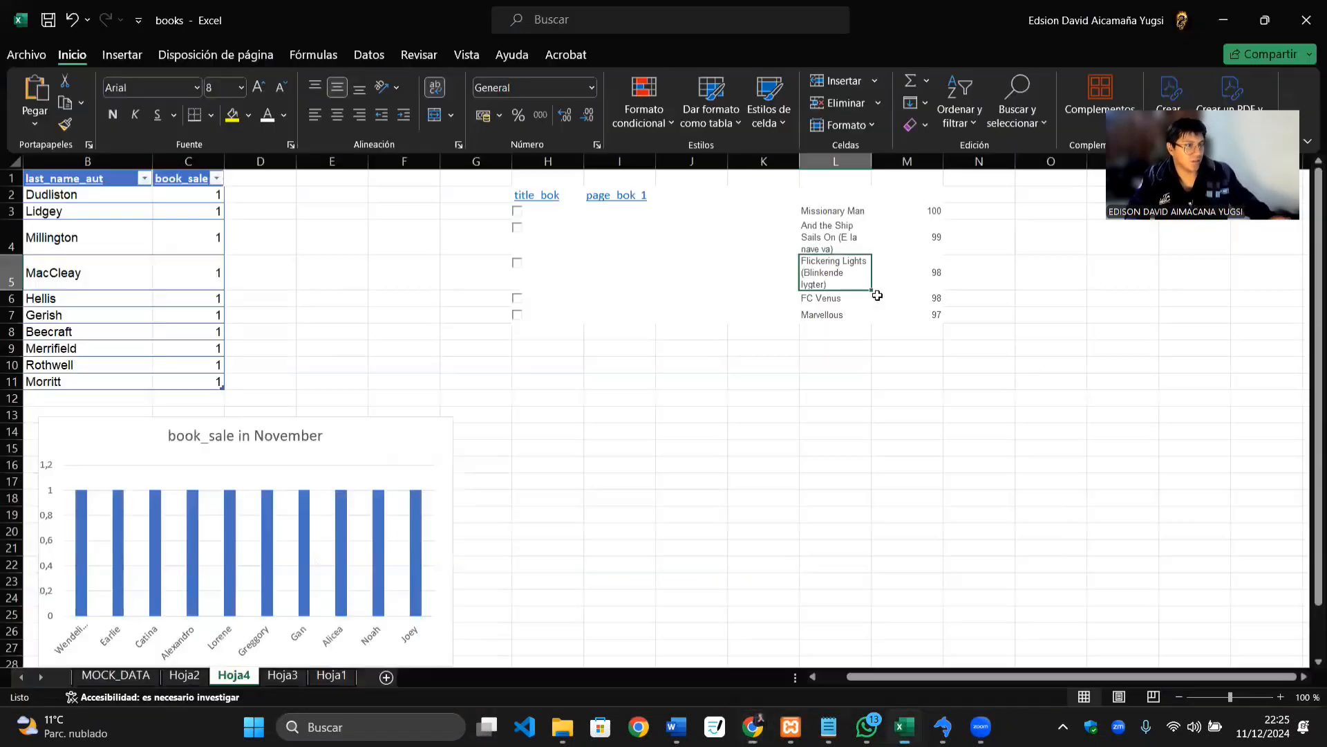
pyautogui.click(906, 415)
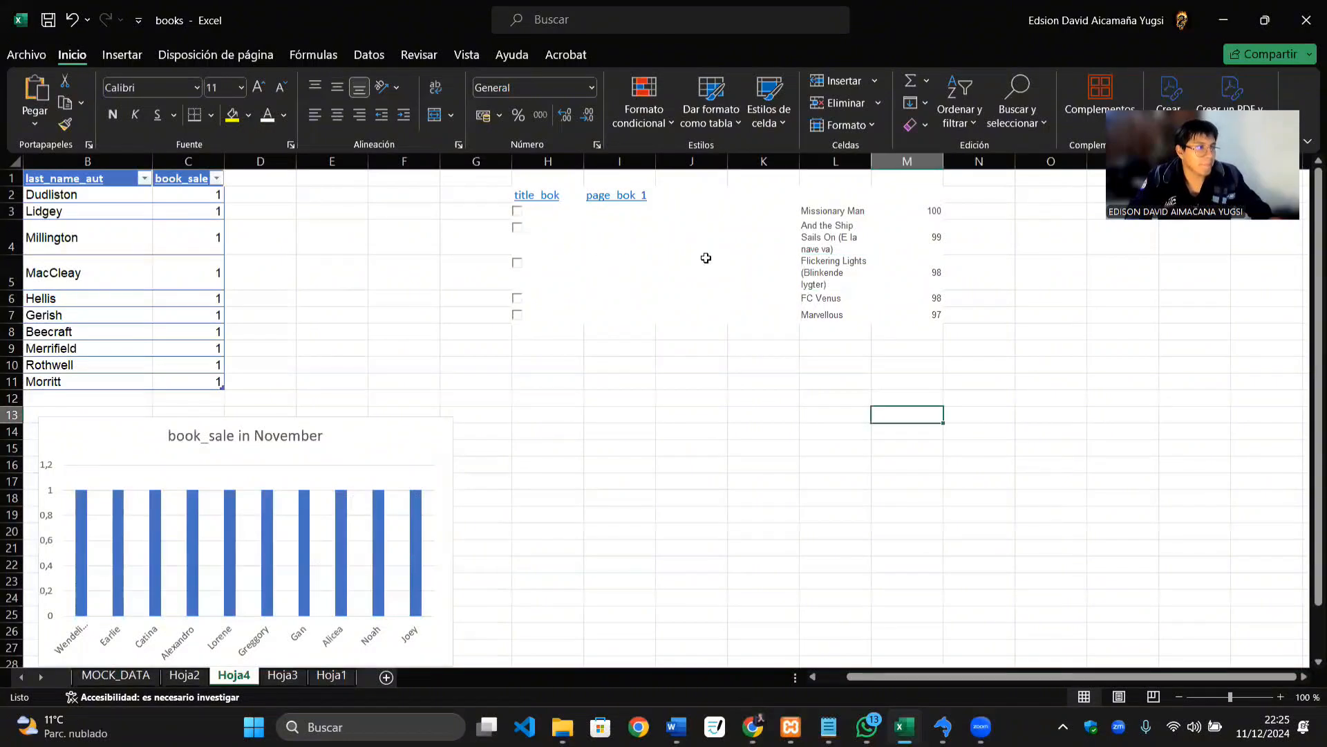
# Step: Move the titles and page counts from L3:M7 to I11:J15 and delete the cells G1:M8 above them
pyautogui.moveTo(834, 213); pyautogui.dragTo(928, 305)
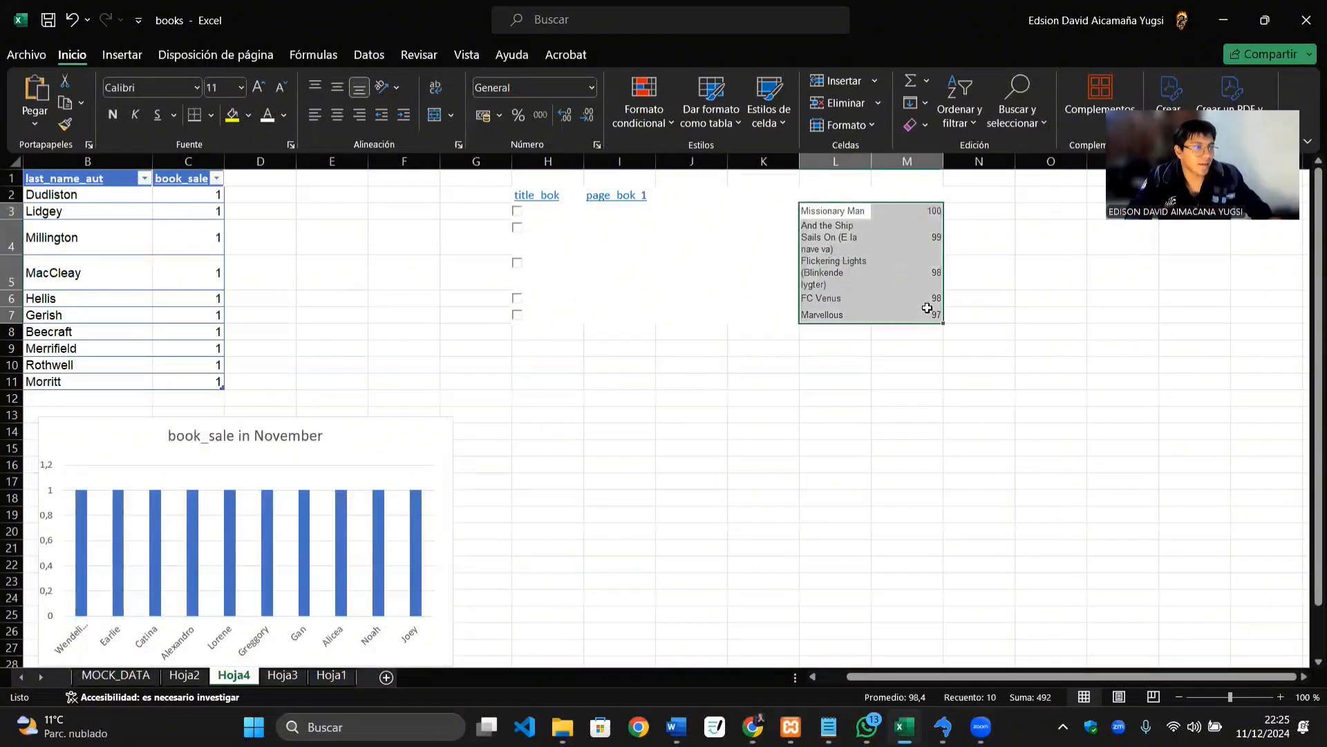
pyautogui.moveTo(903, 205); pyautogui.dragTo(719, 387)
pyautogui.click(906, 406)
pyautogui.moveTo(476, 179); pyautogui.dragTo(725, 287)
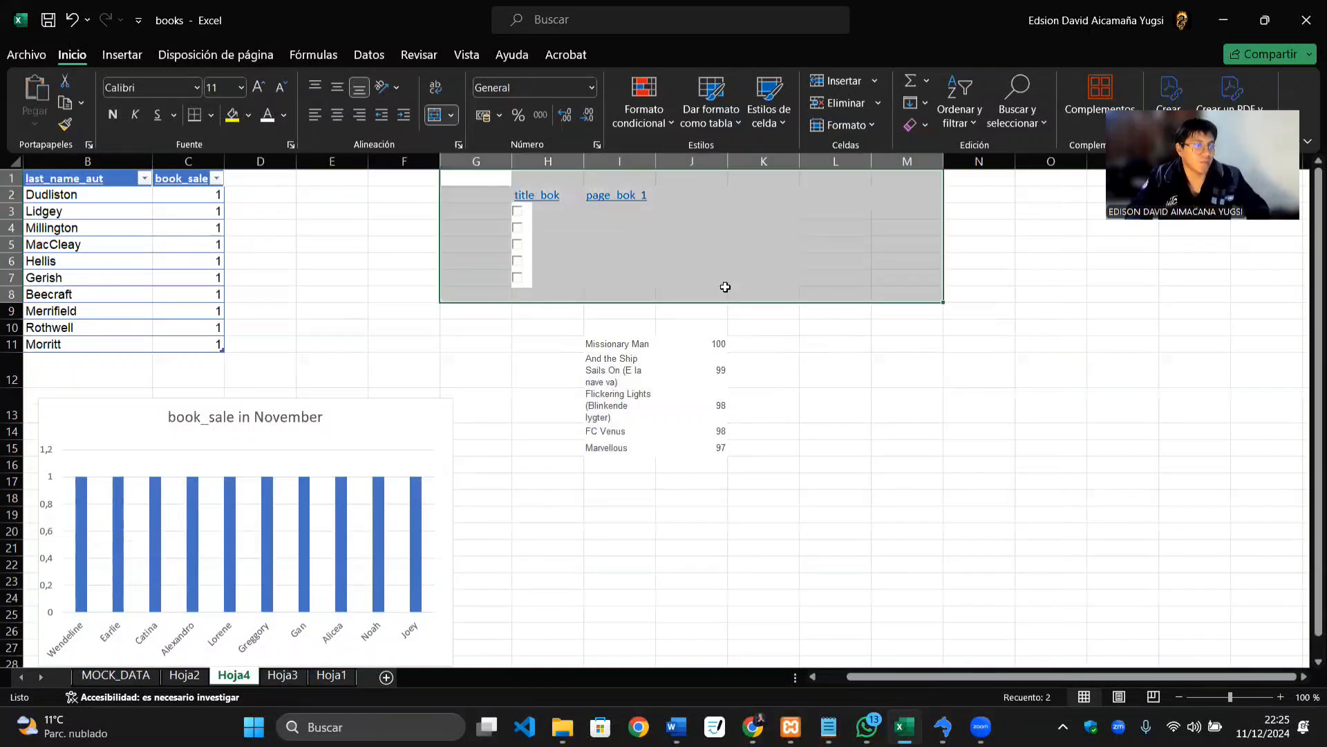
pyautogui.click(835, 104)
pyautogui.click(833, 414)
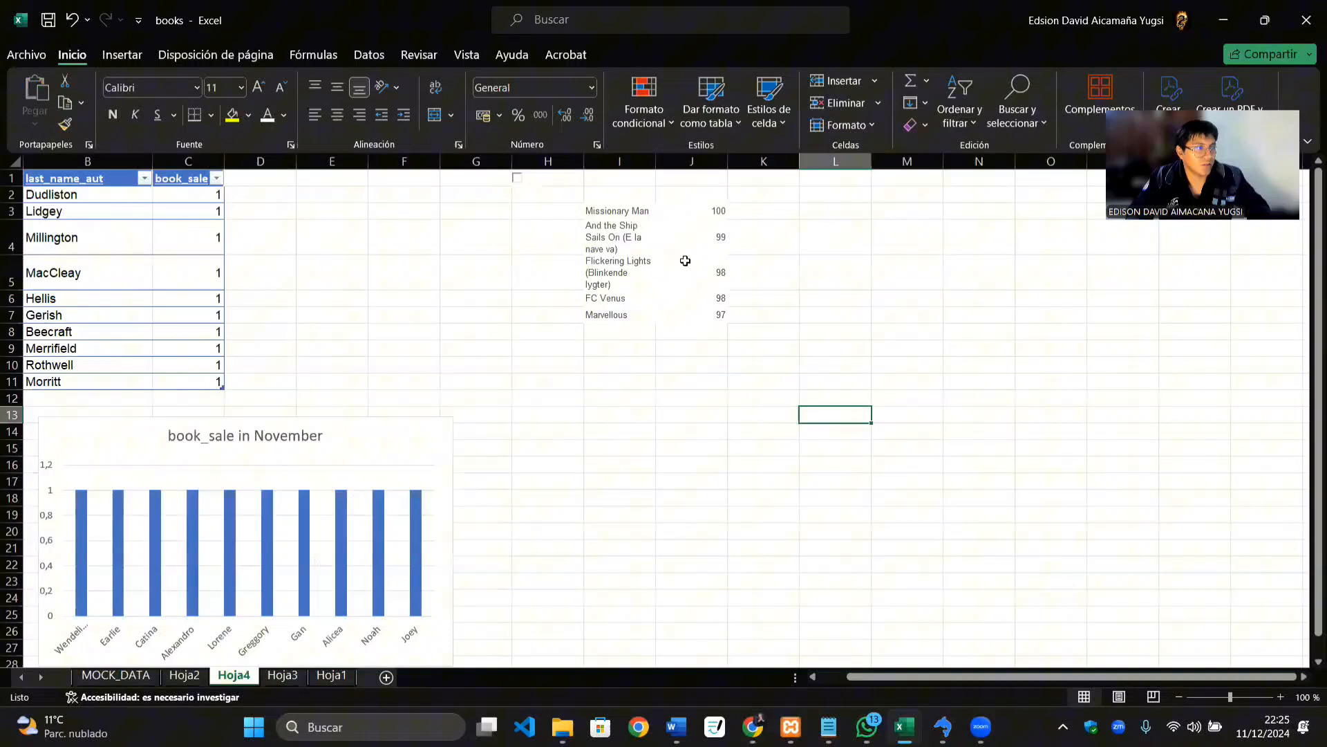
# Step: Try deleting the cells G1:I1 above the book data and undo the deletion
pyautogui.click(625, 196)
pyautogui.moveTo(495, 178); pyautogui.dragTo(639, 181)
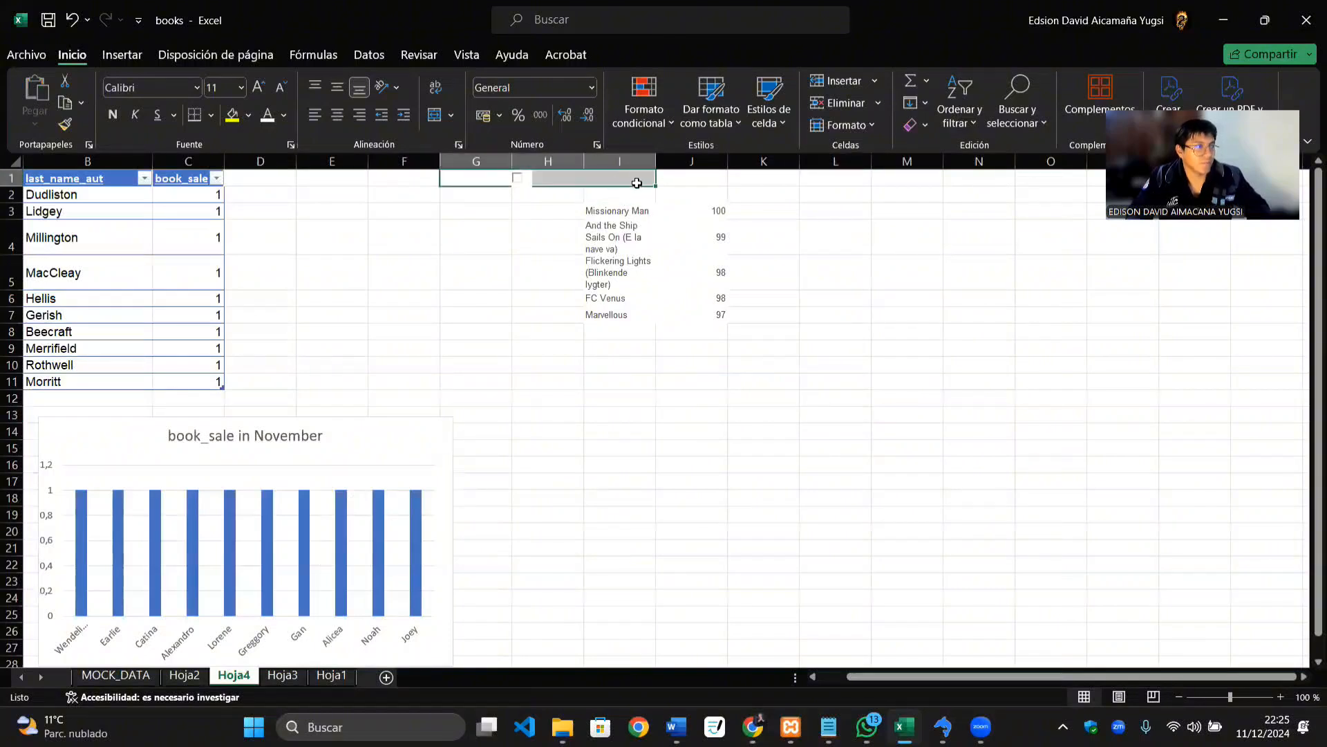
pyautogui.click(822, 103)
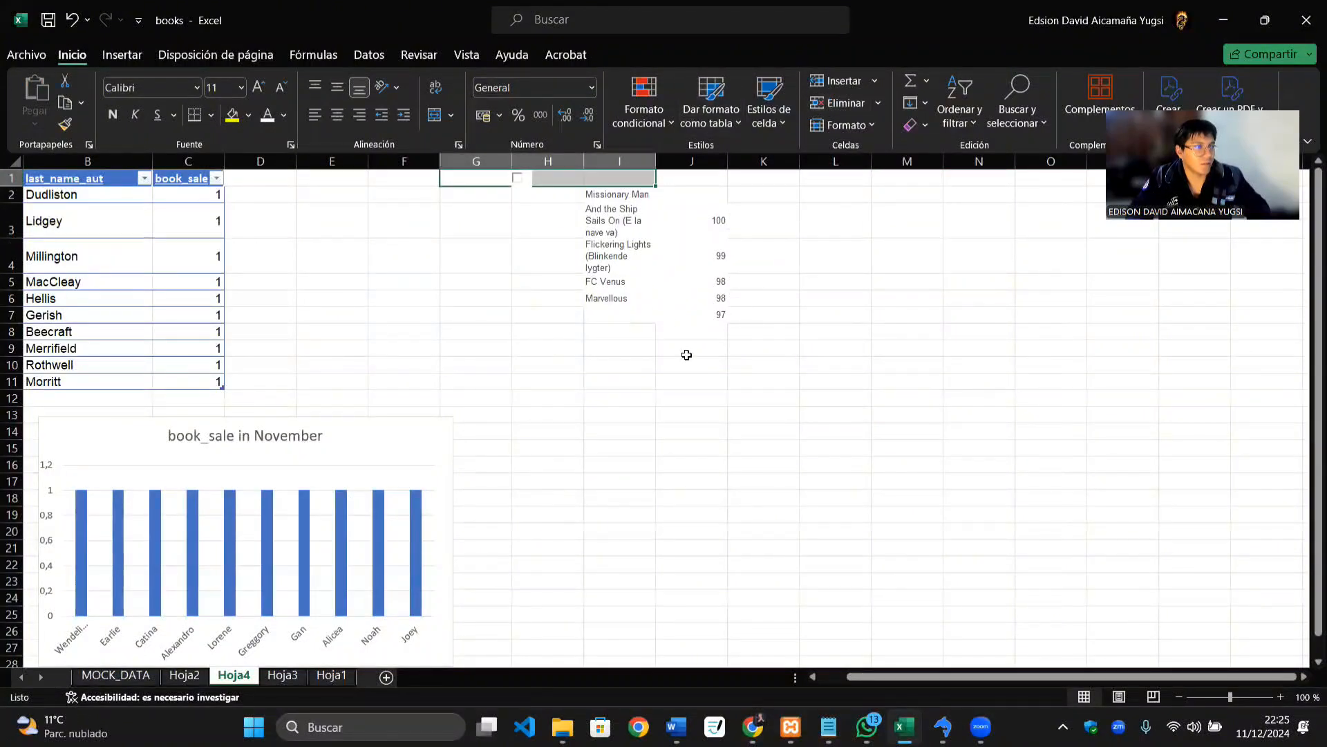
pyautogui.hotkey('ctrl', 'z')
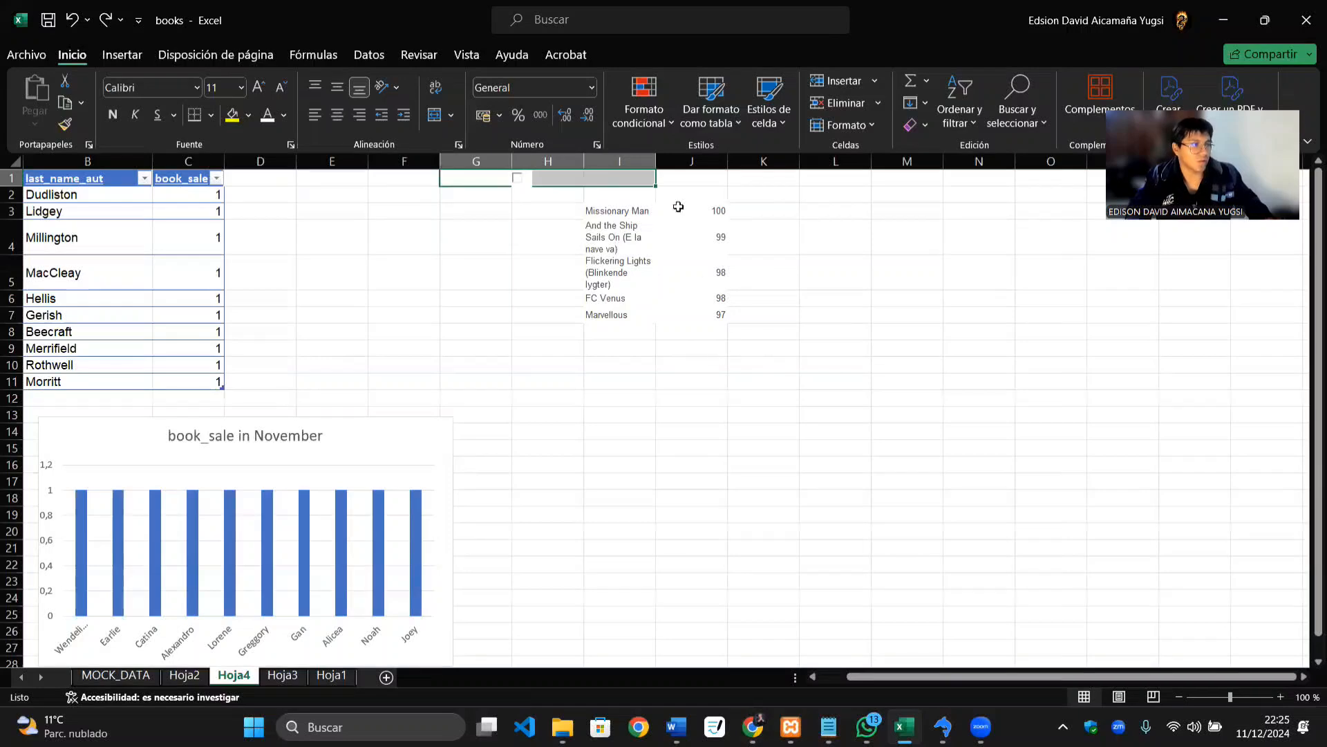
# Step: Enter the header "title" in cell I2 above the book titles
pyautogui.click(635, 195)
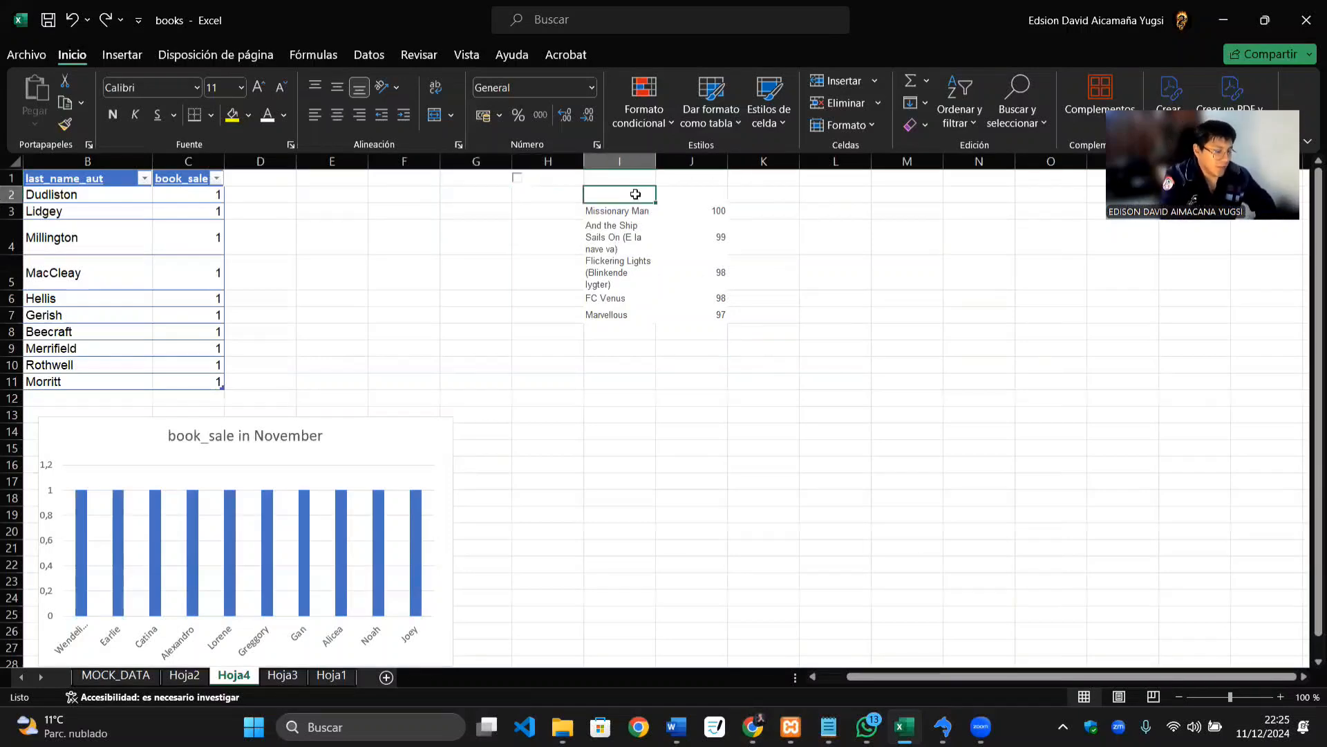
pyautogui.write('ti')
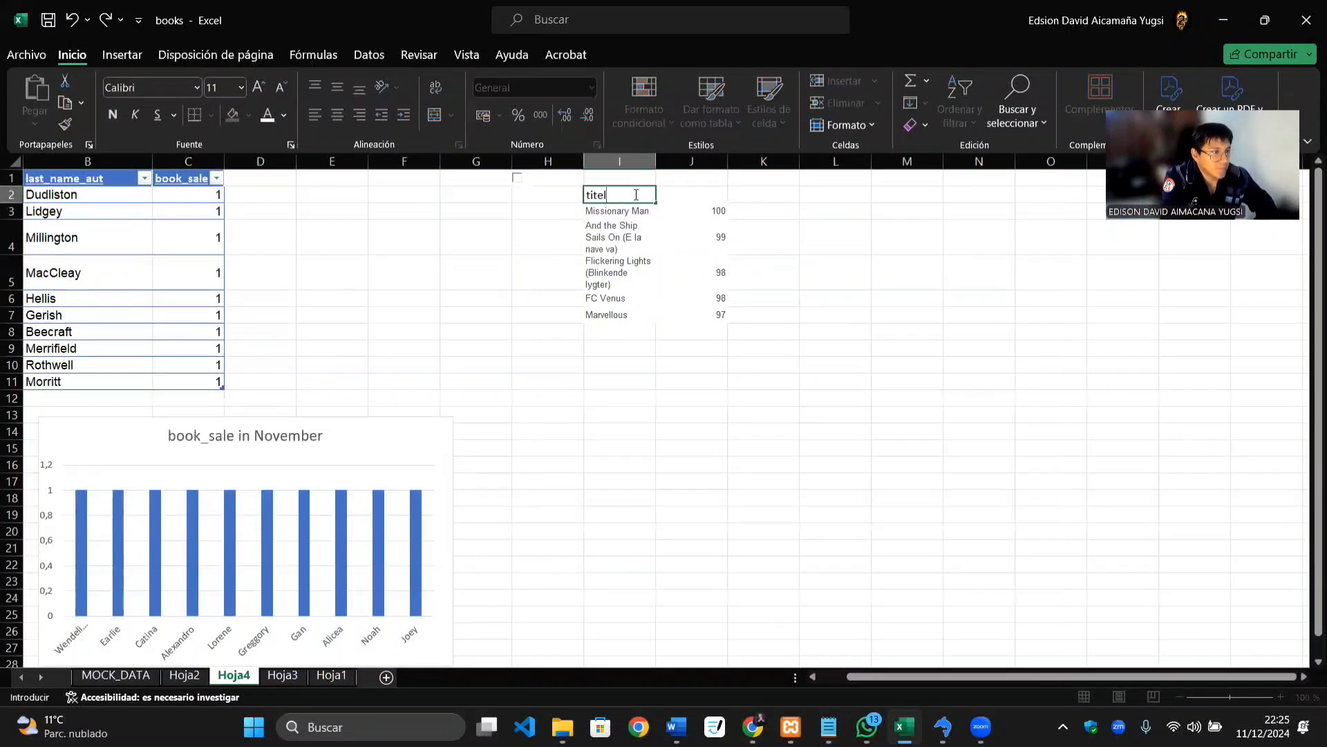
pyautogui.write('tel')
pyautogui.press('BackSpace')
pyautogui.press('BackSpace')
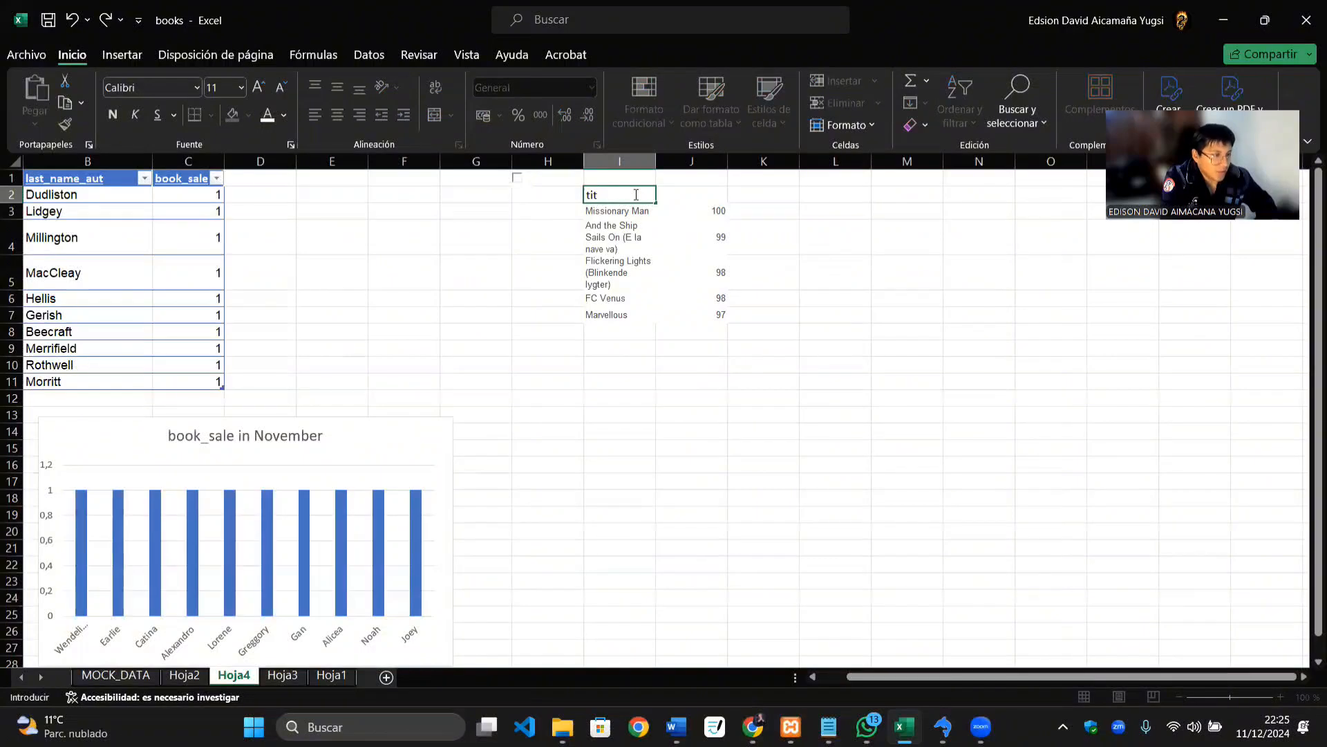
pyautogui.write('le')
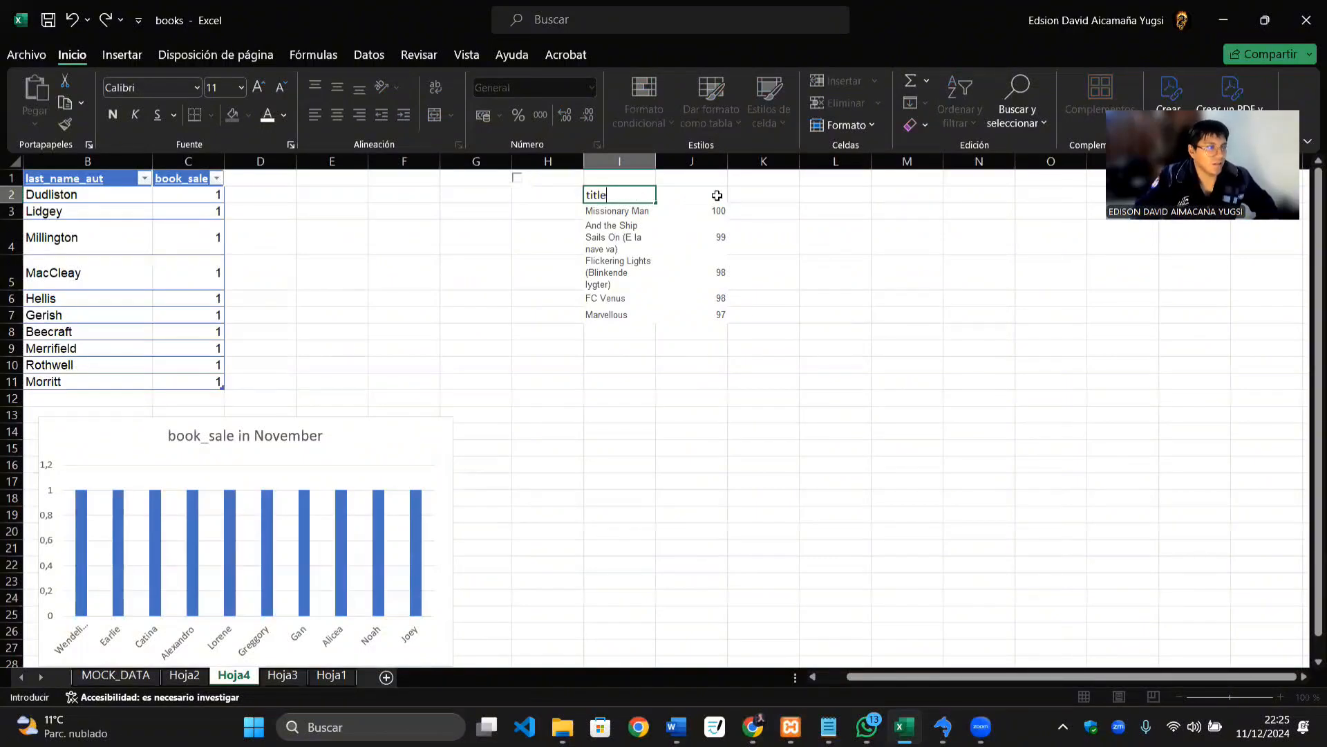
# Step: Enter the header "pages" in cell J2 above the page counts
pyautogui.click(717, 196)
pyautogui.click(711, 249)
pyautogui.click(693, 161)
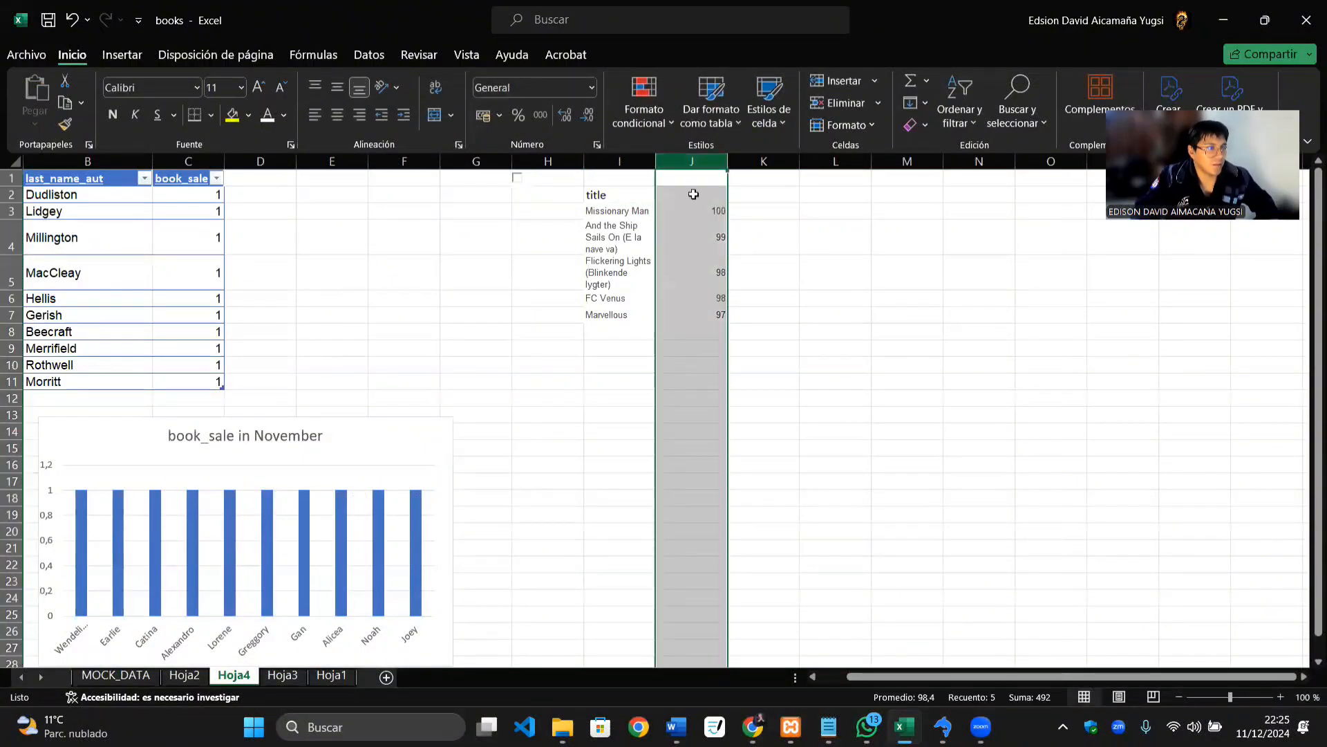
pyautogui.click(701, 196)
pyautogui.write('p')
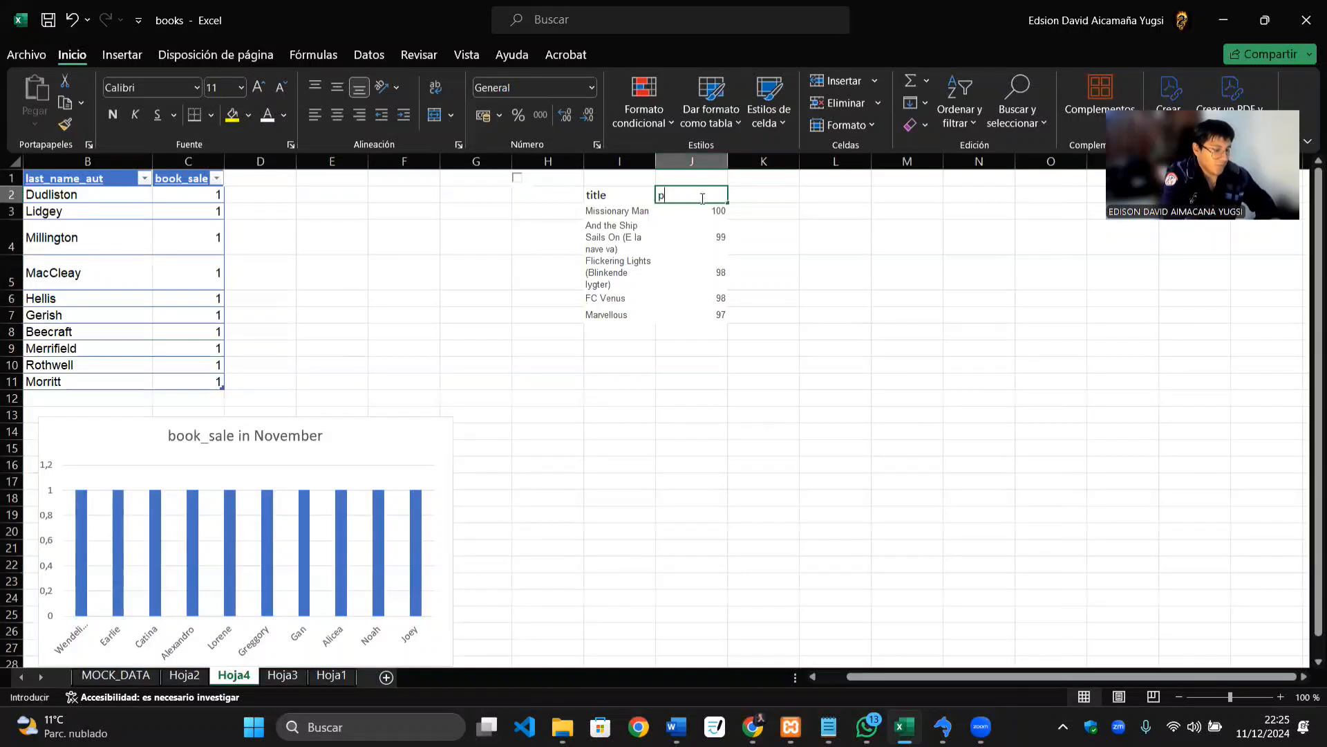
pyautogui.write('ages')
pyautogui.click(835, 273)
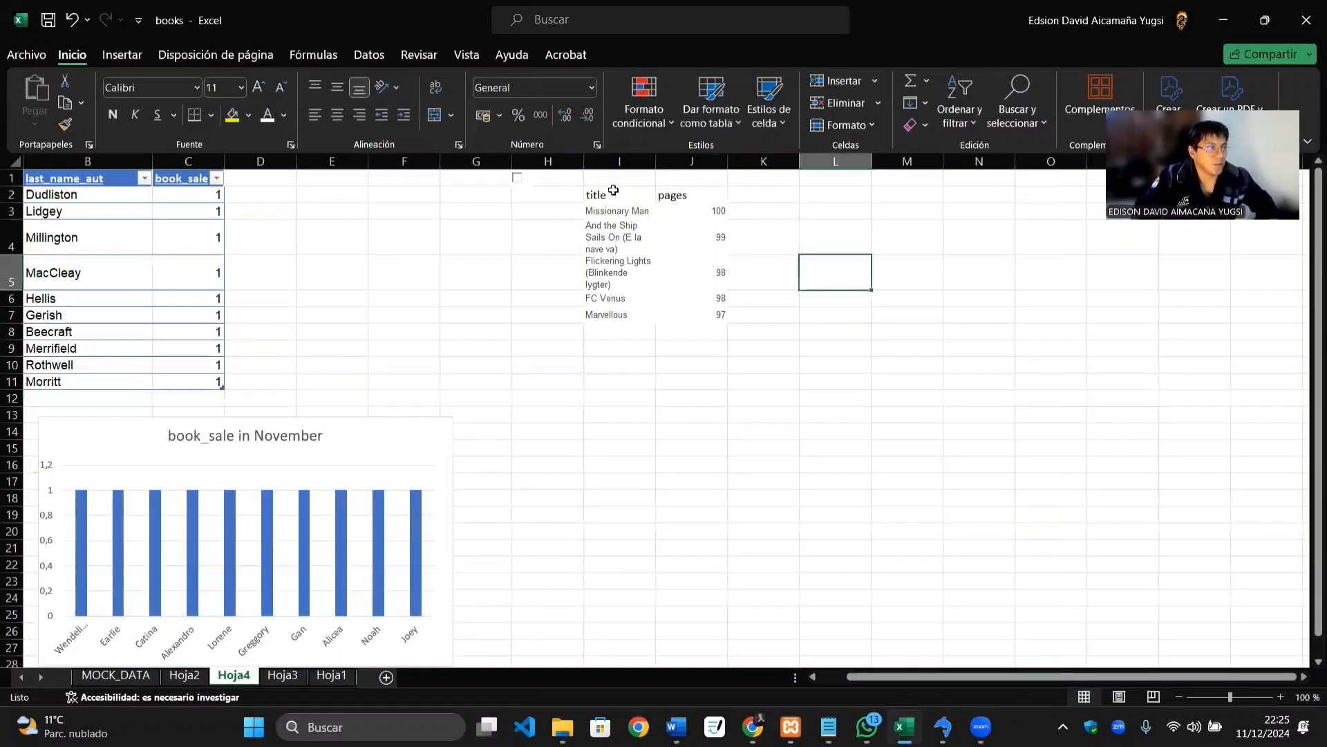
# Step: Format the range I2:J7 as a blue table with headers
pyautogui.moveTo(613, 190); pyautogui.dragTo(705, 312)
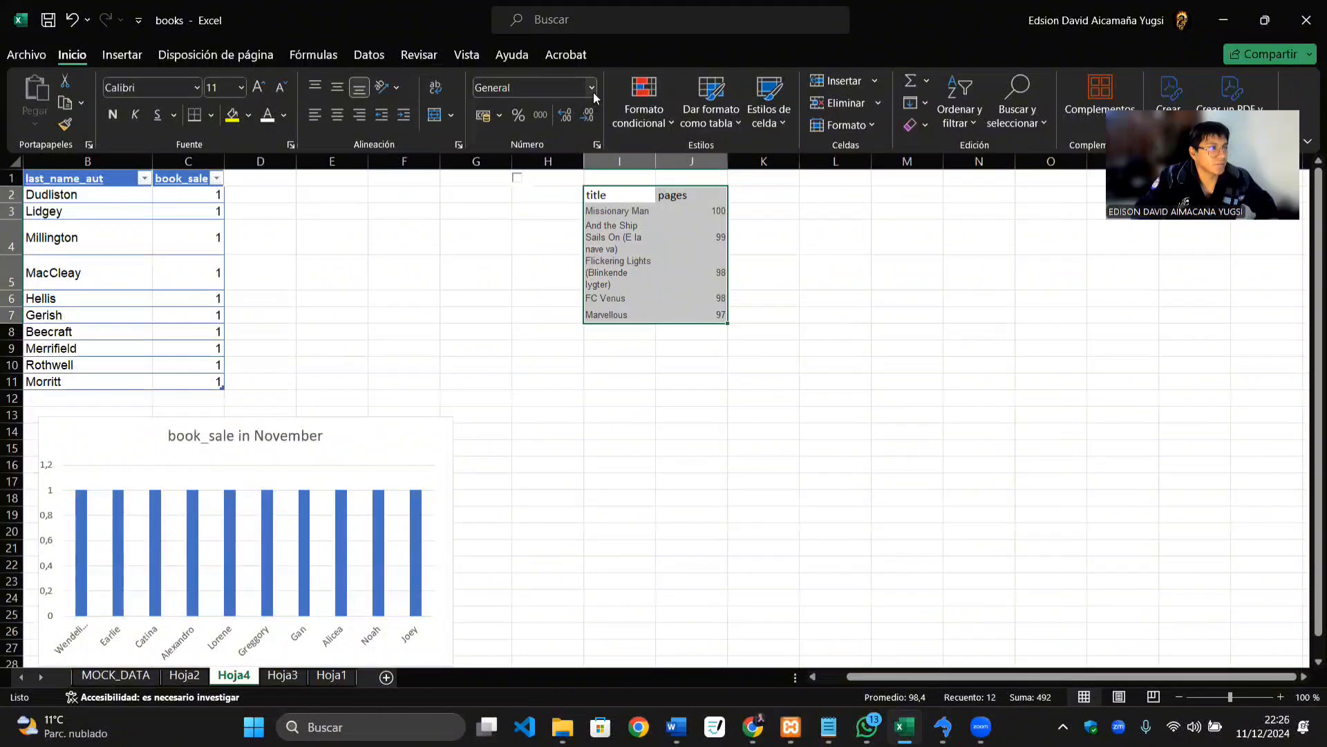
pyautogui.click(640, 104)
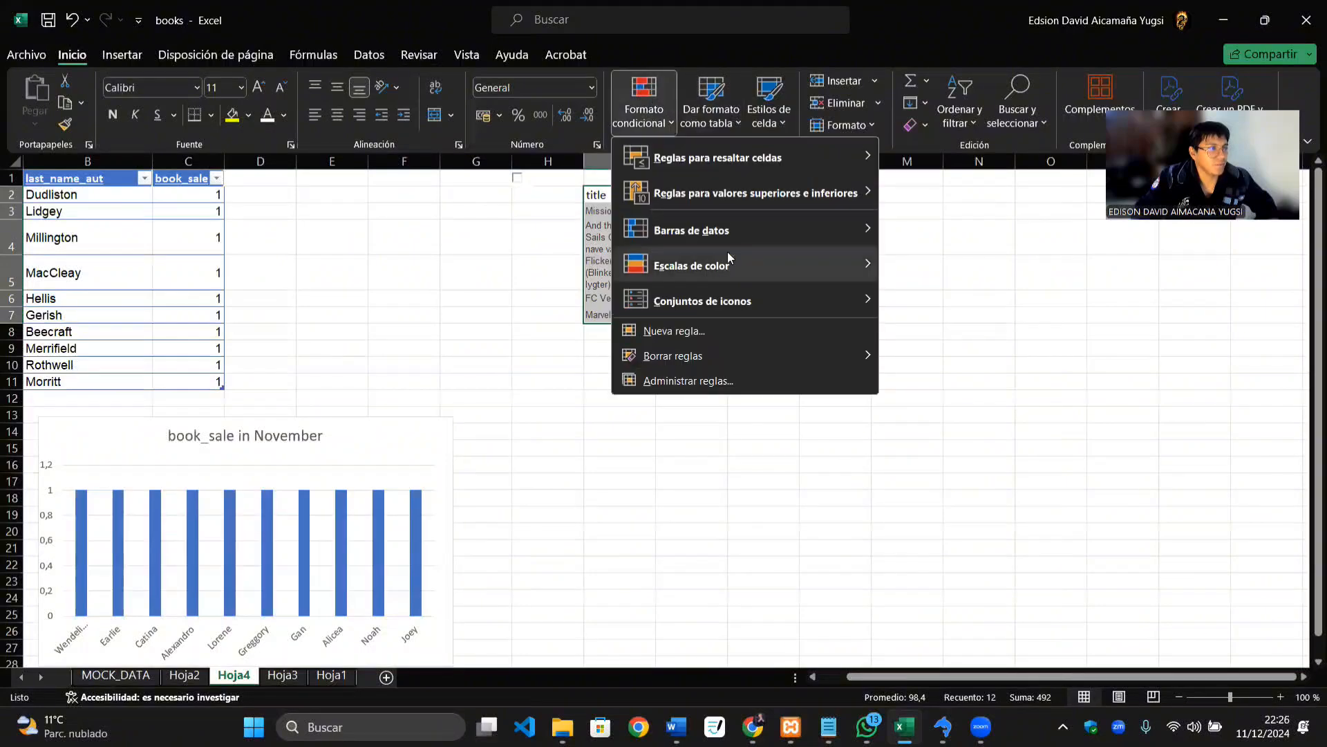
pyautogui.click(720, 107)
pyautogui.click(764, 233)
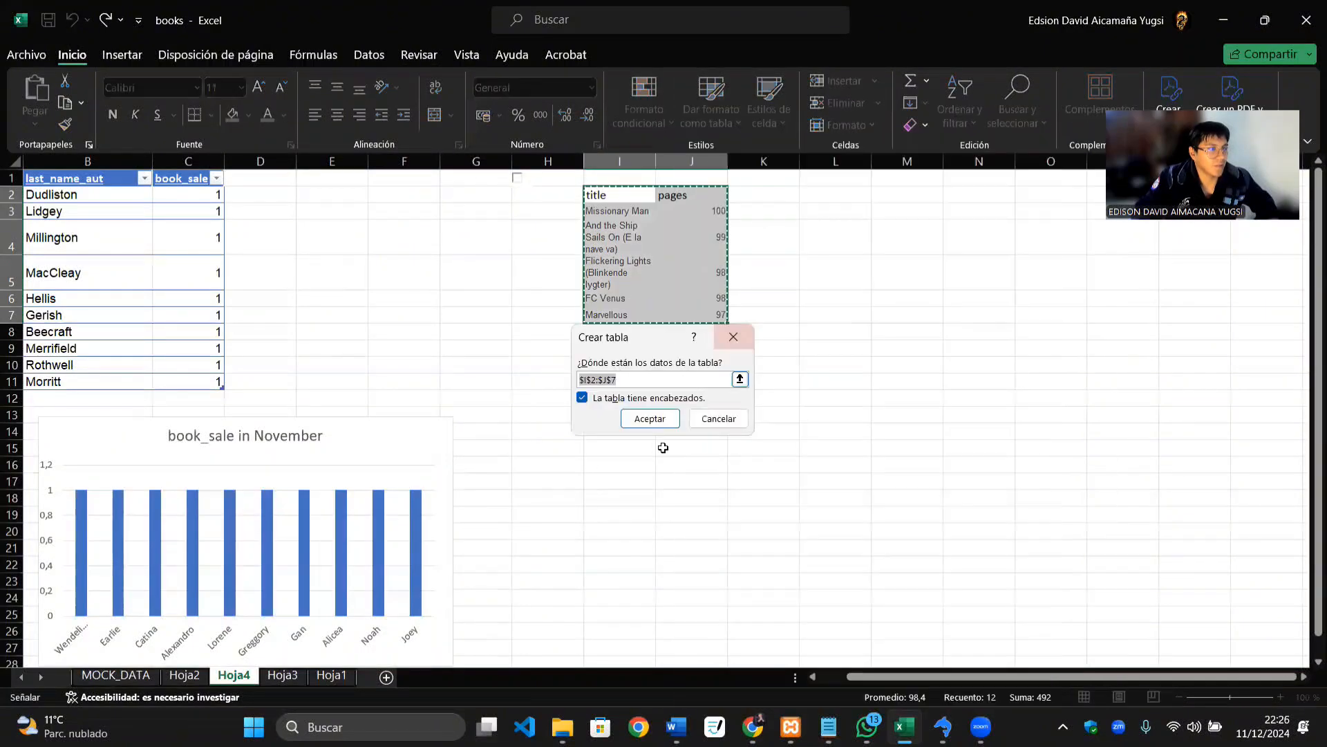
pyautogui.click(654, 418)
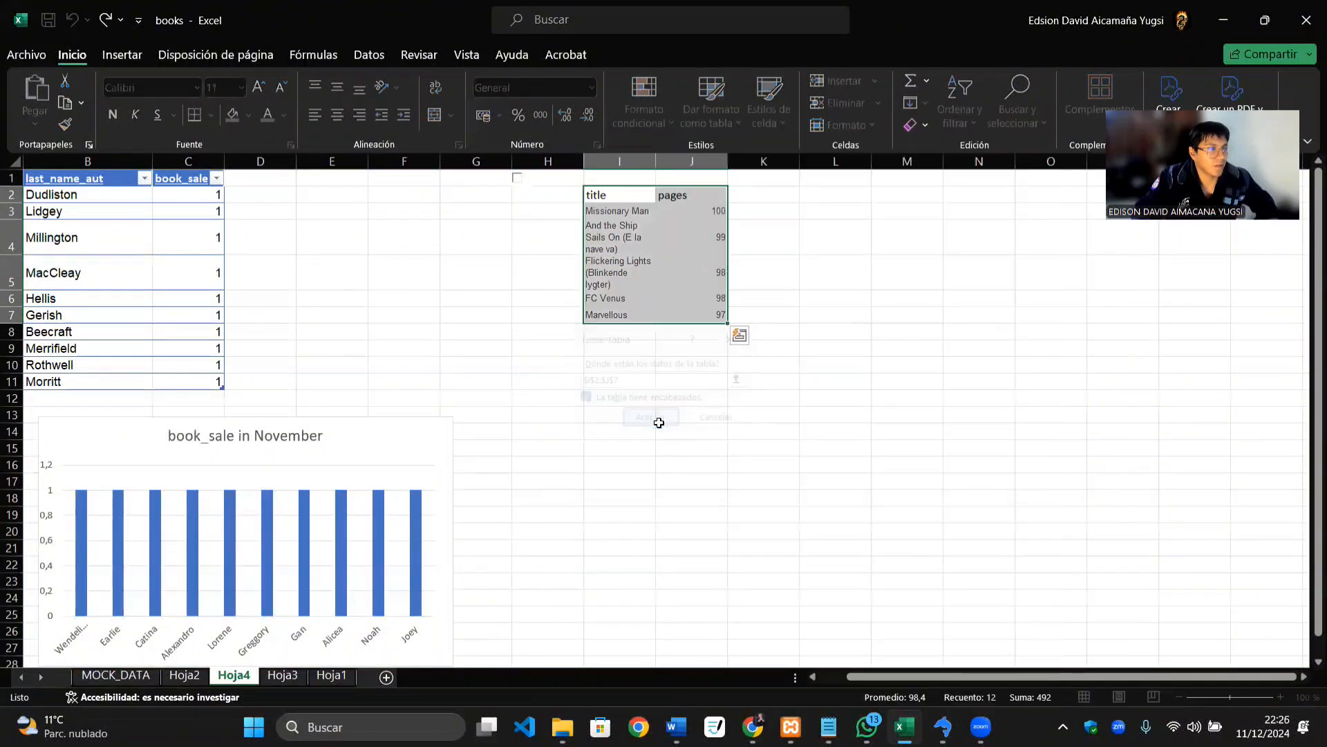
pyautogui.click(842, 266)
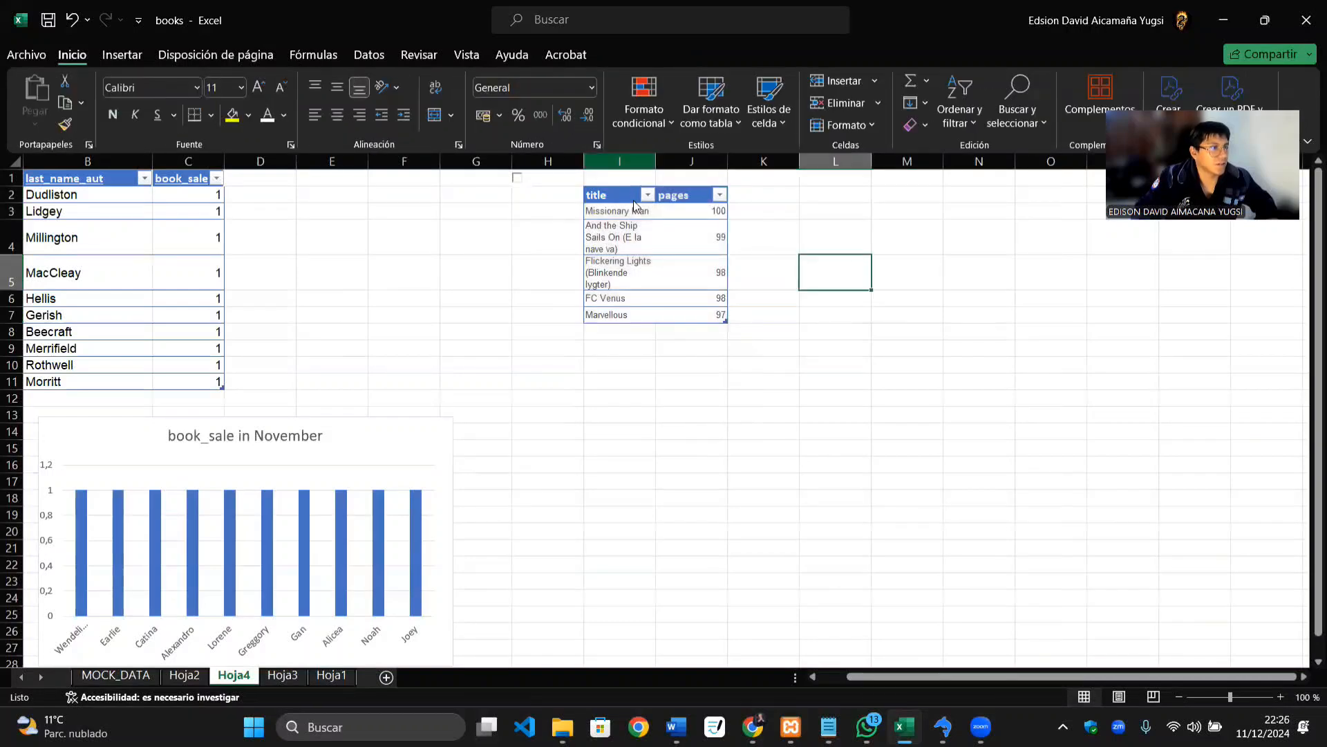
# Step: Insert the recommended pie chart for the title and pages table and move it below the table
pyautogui.click(142, 54)
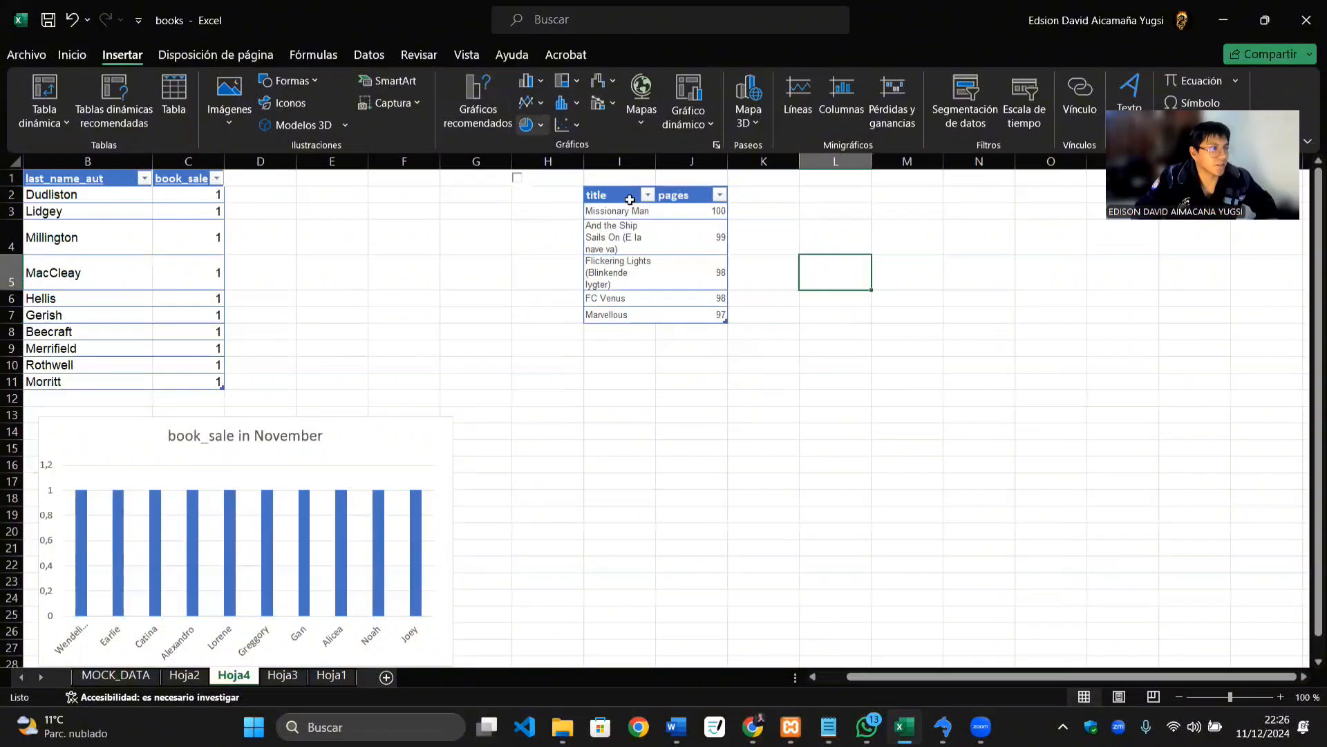
pyautogui.moveTo(629, 200); pyautogui.dragTo(701, 315)
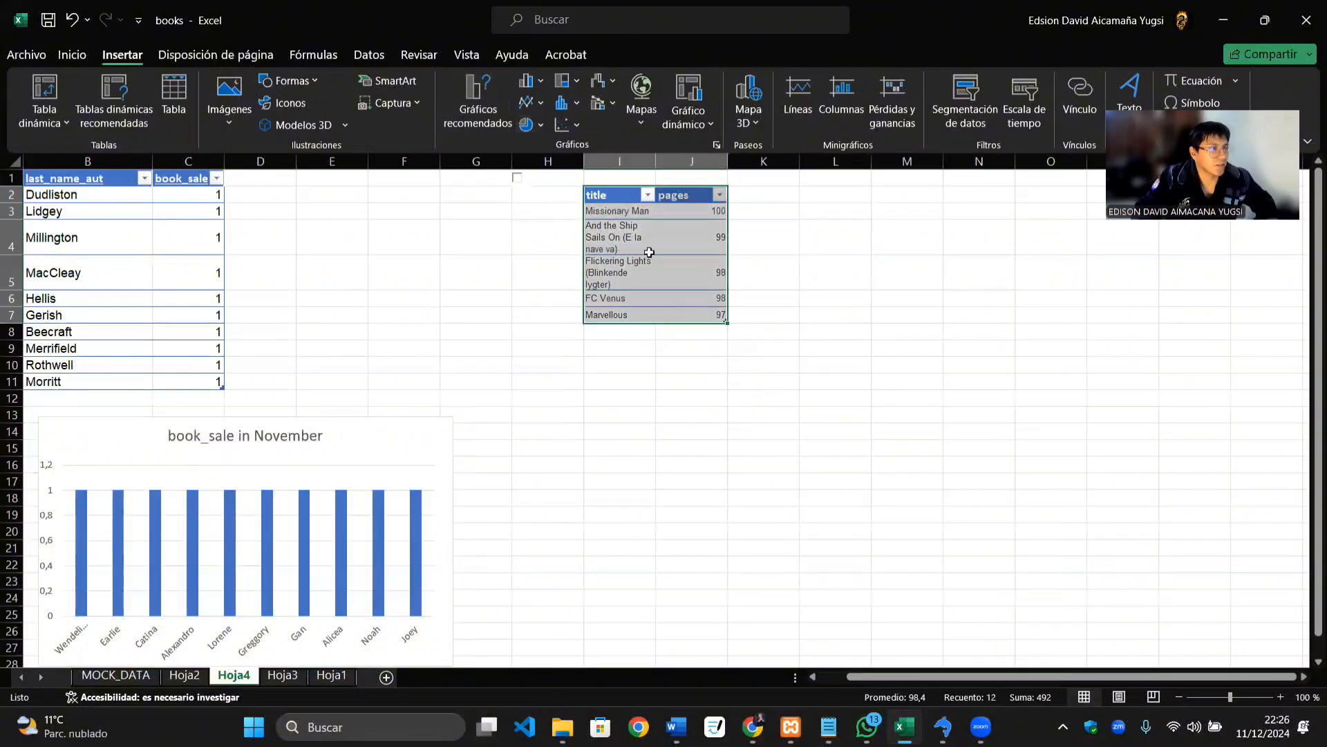
pyautogui.click(480, 95)
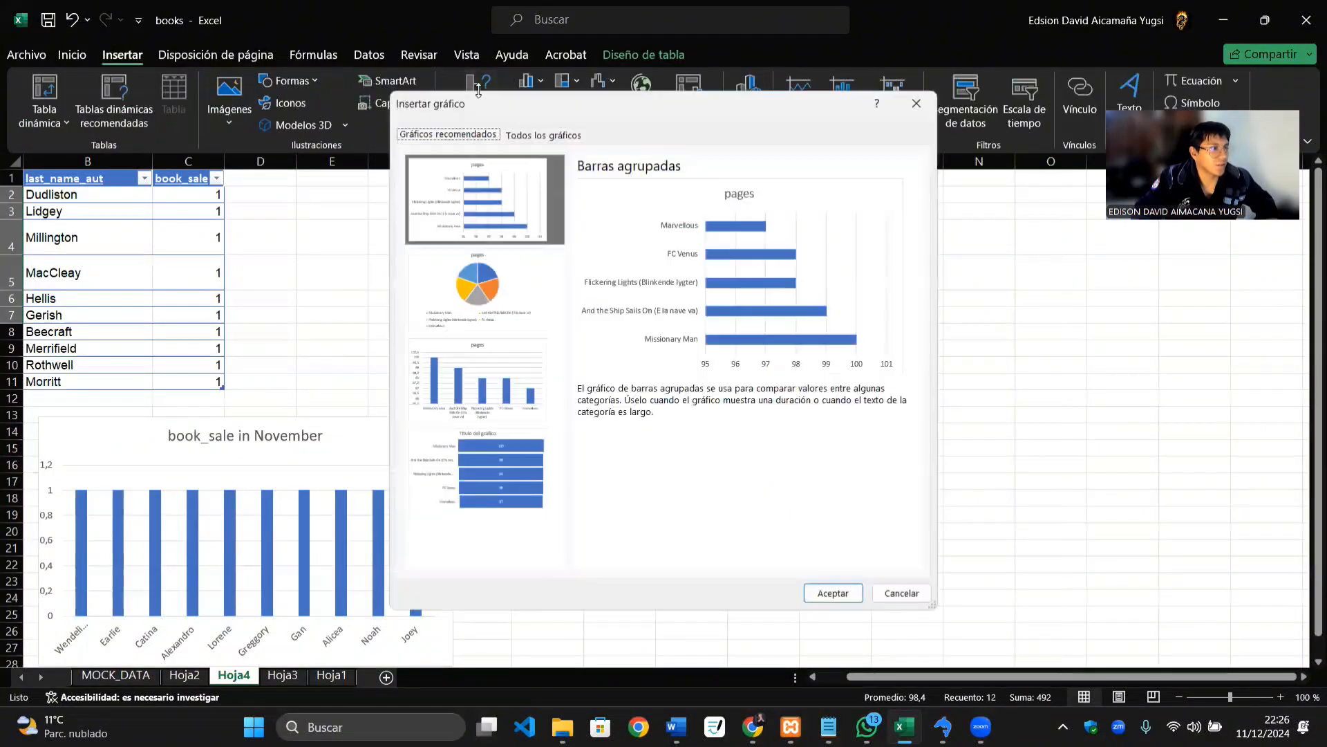
pyautogui.click(484, 294)
pyautogui.click(833, 592)
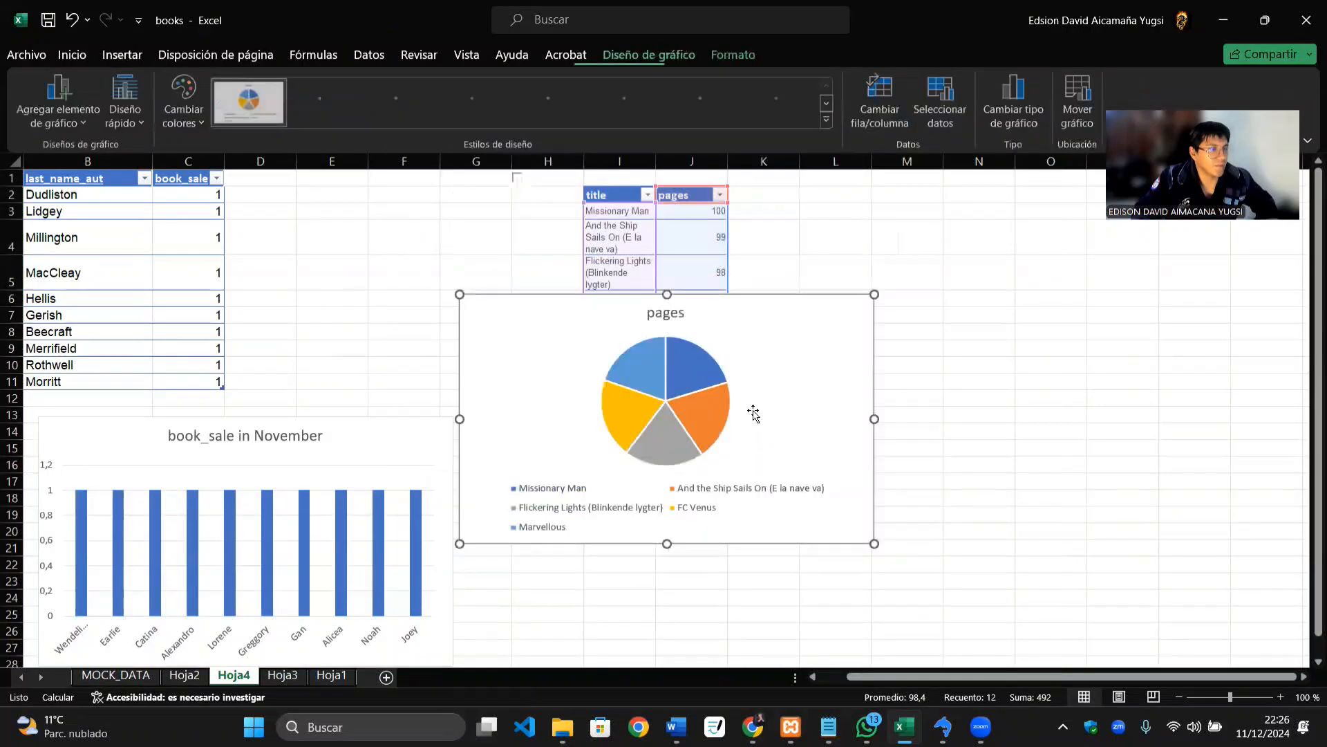
pyautogui.moveTo(826, 464); pyautogui.dragTo(874, 513)
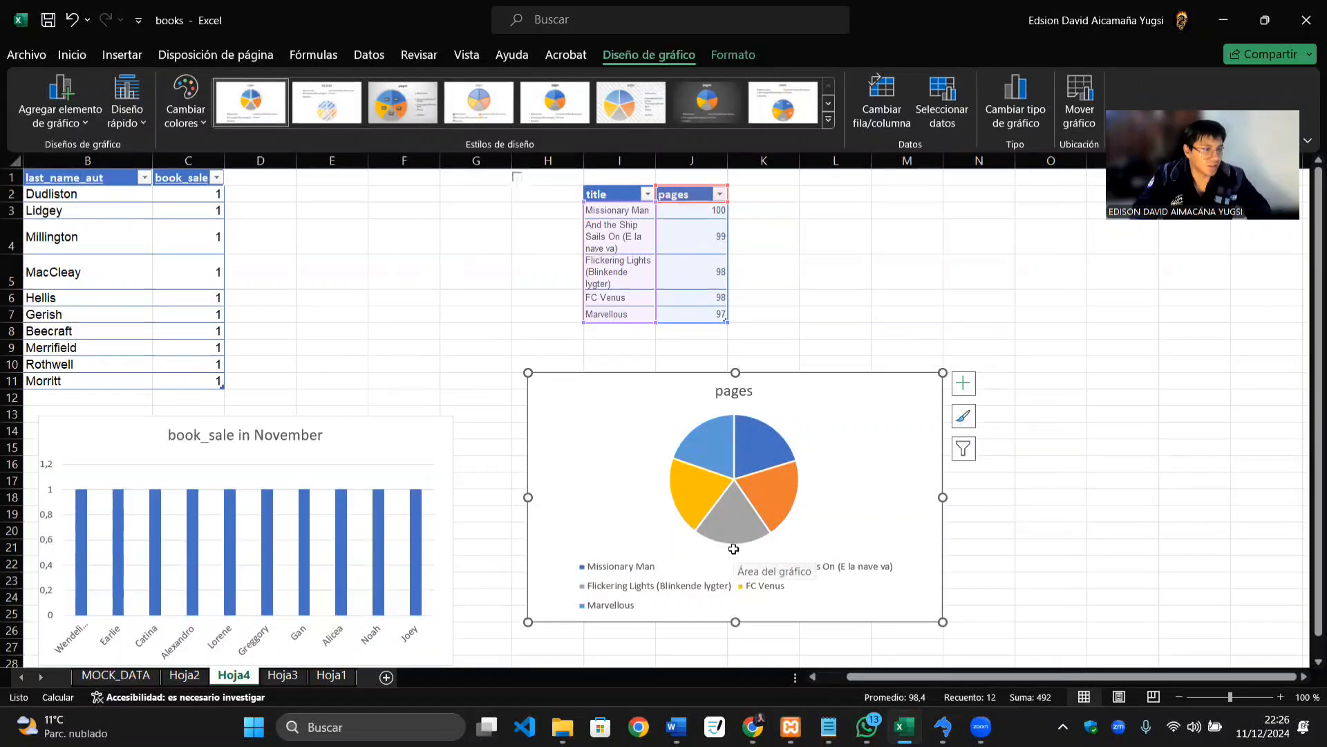
# Step: Replace the pages pie chart with the recommended clustered bar chart and place it below the title and pages table
pyautogui.press('Delete')
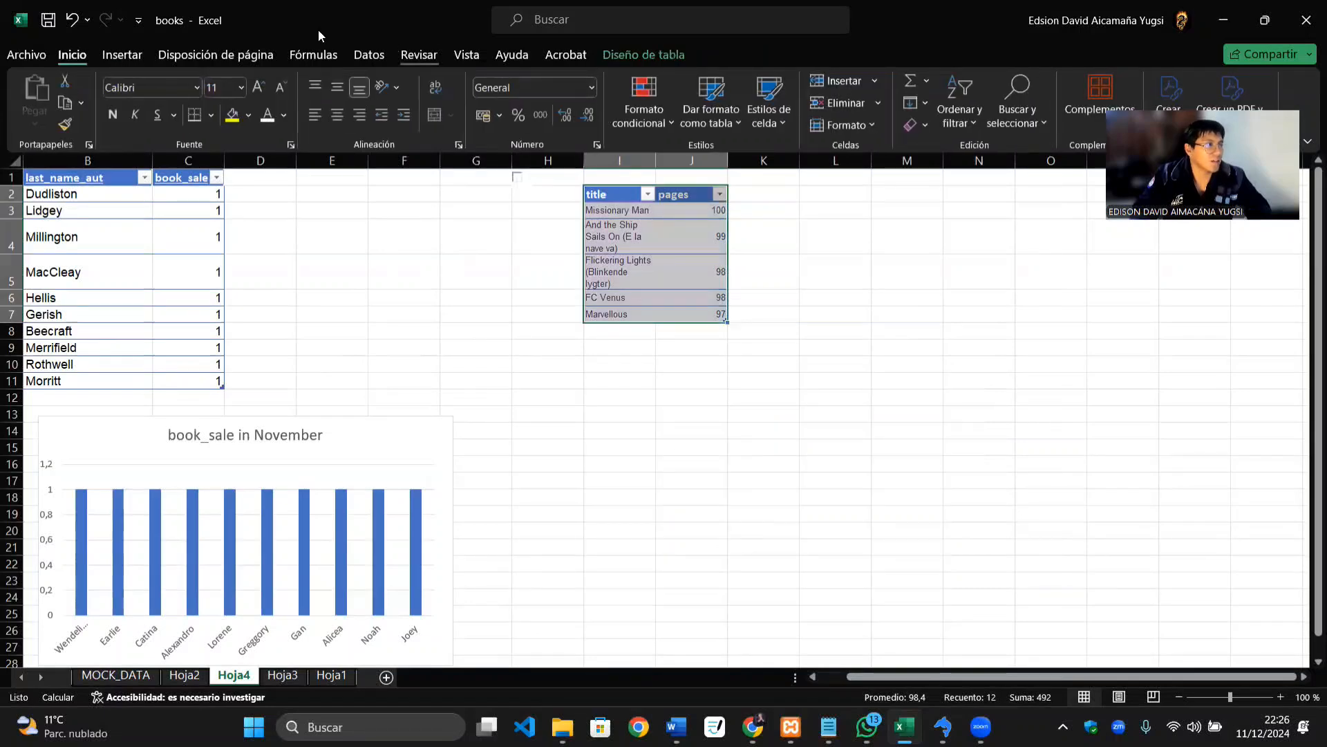
pyautogui.click(121, 55)
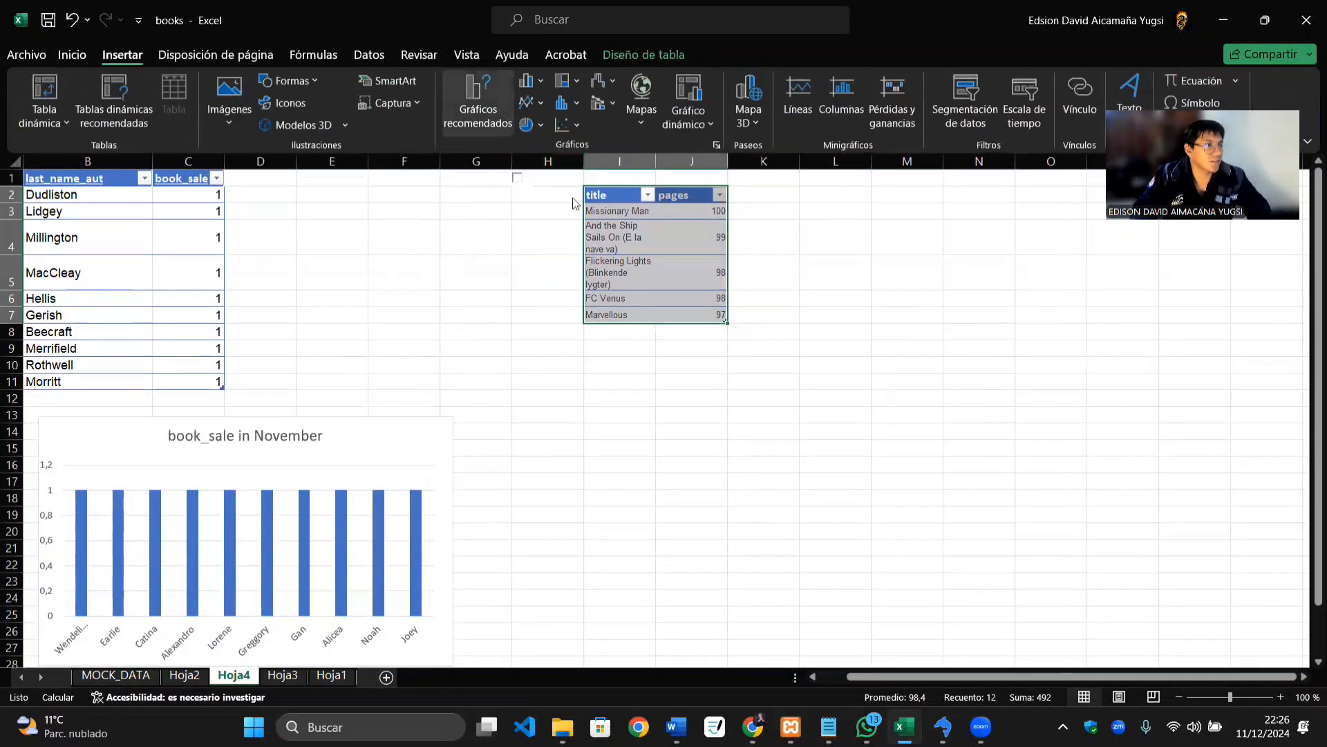
pyautogui.click(479, 96)
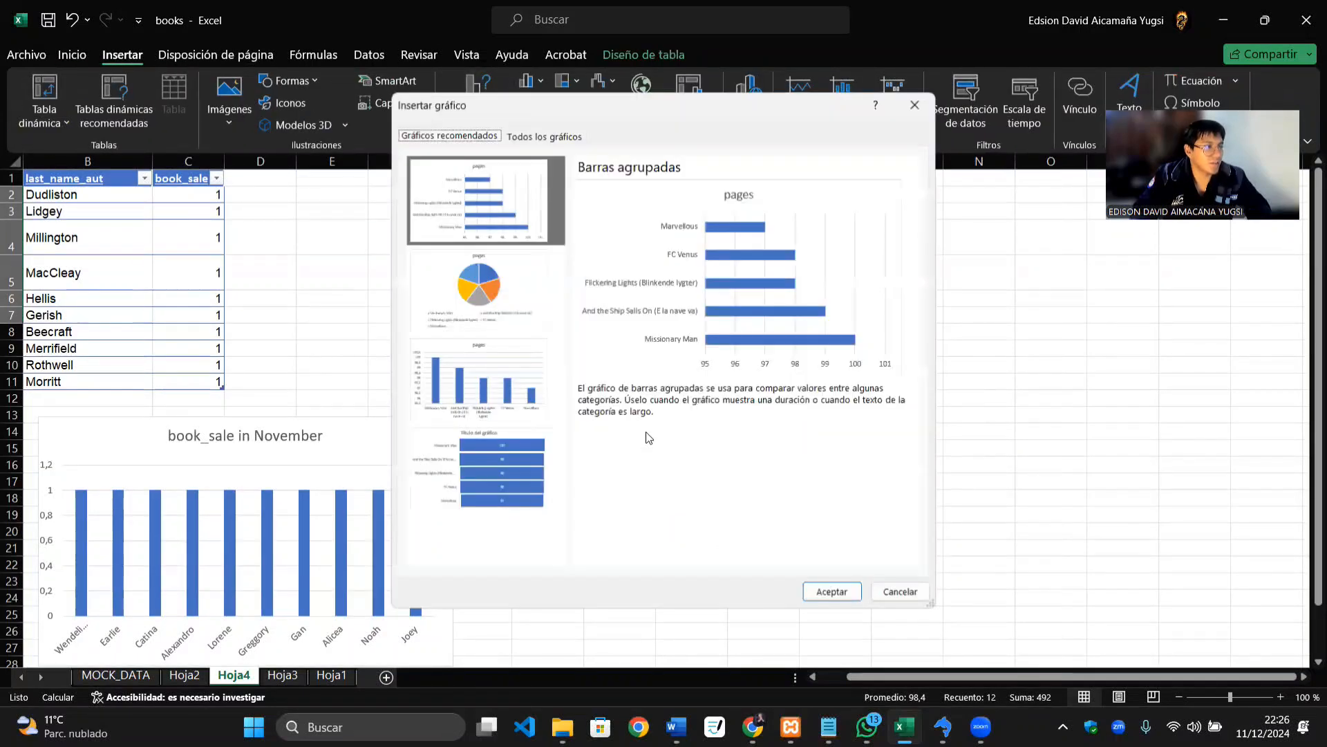
pyautogui.click(492, 200)
pyautogui.click(830, 596)
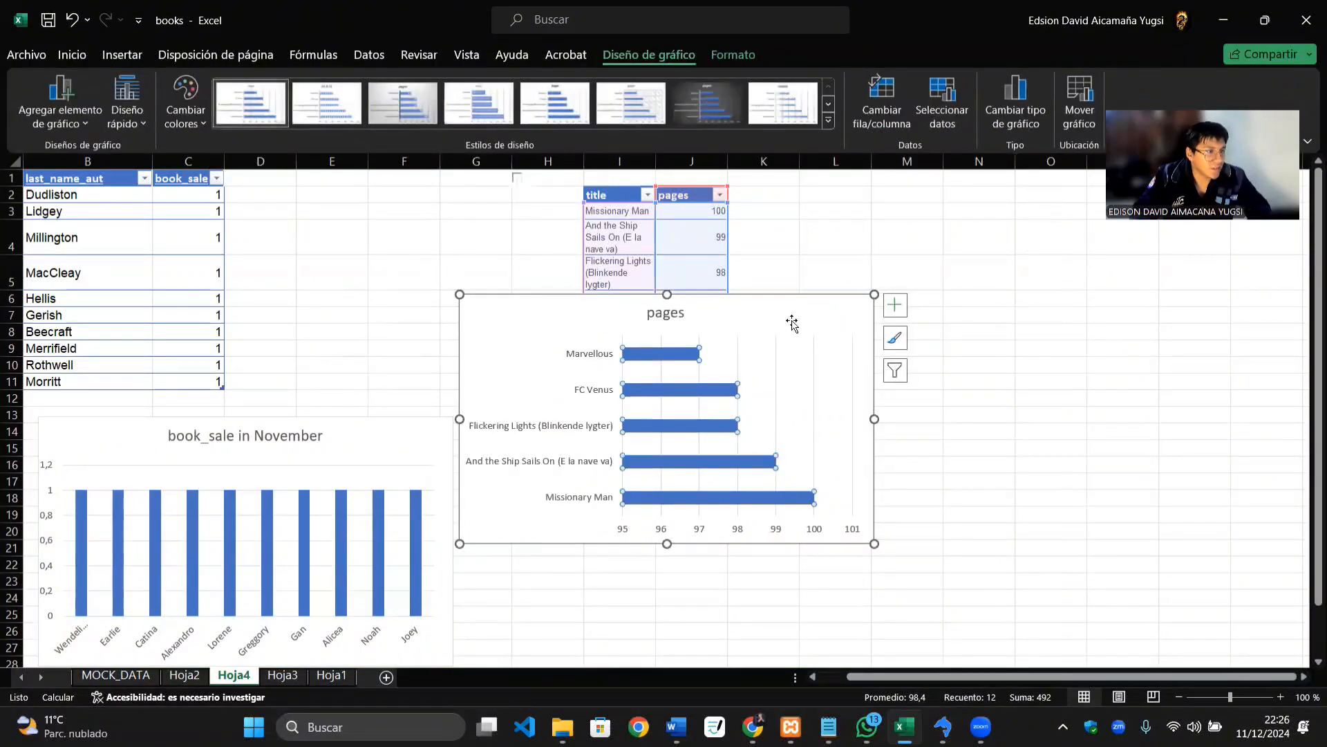
pyautogui.moveTo(801, 309); pyautogui.dragTo(865, 409)
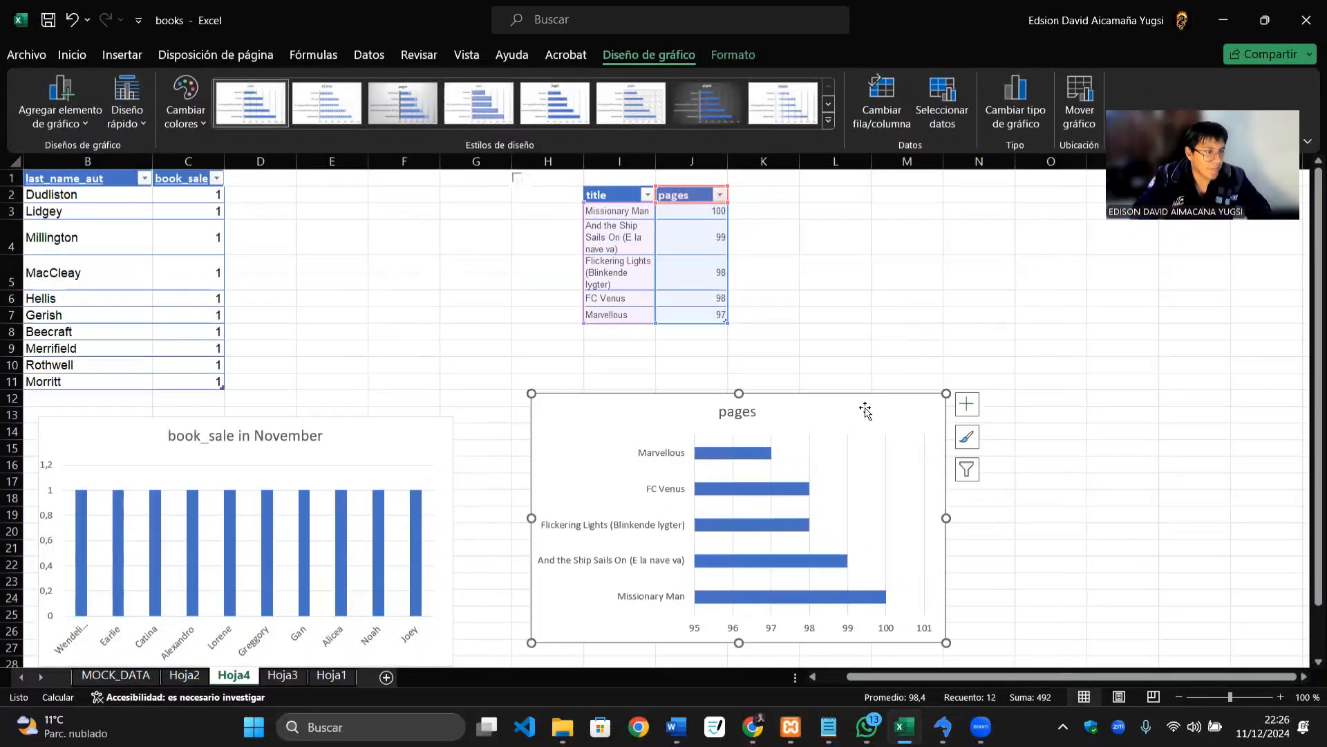
# Step: Examine the pages bar chart against its source table and the neighbouring book_sale chart on sheet Hoja4
pyautogui.scroll(-1, 865, 412)
pyautogui.scroll(-2, 830, 360)
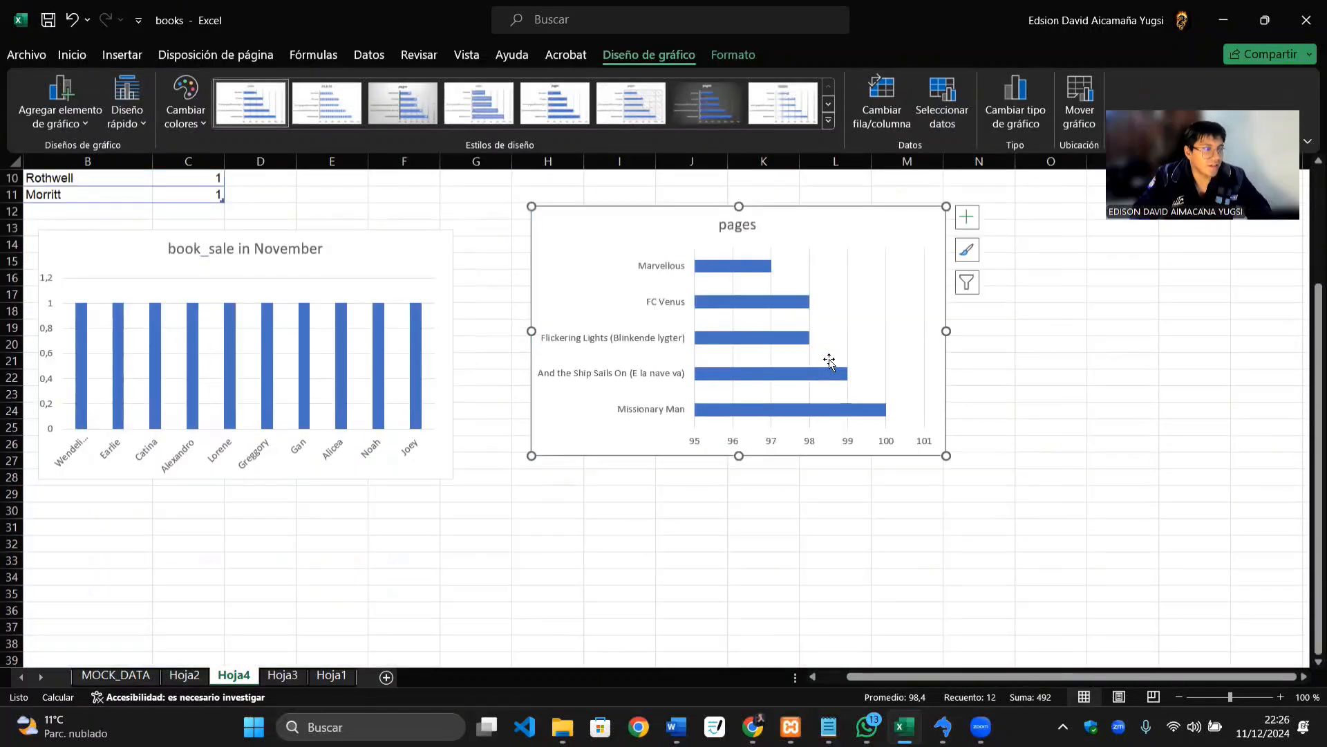
pyautogui.scroll(1, 836, 355)
pyautogui.click(852, 319)
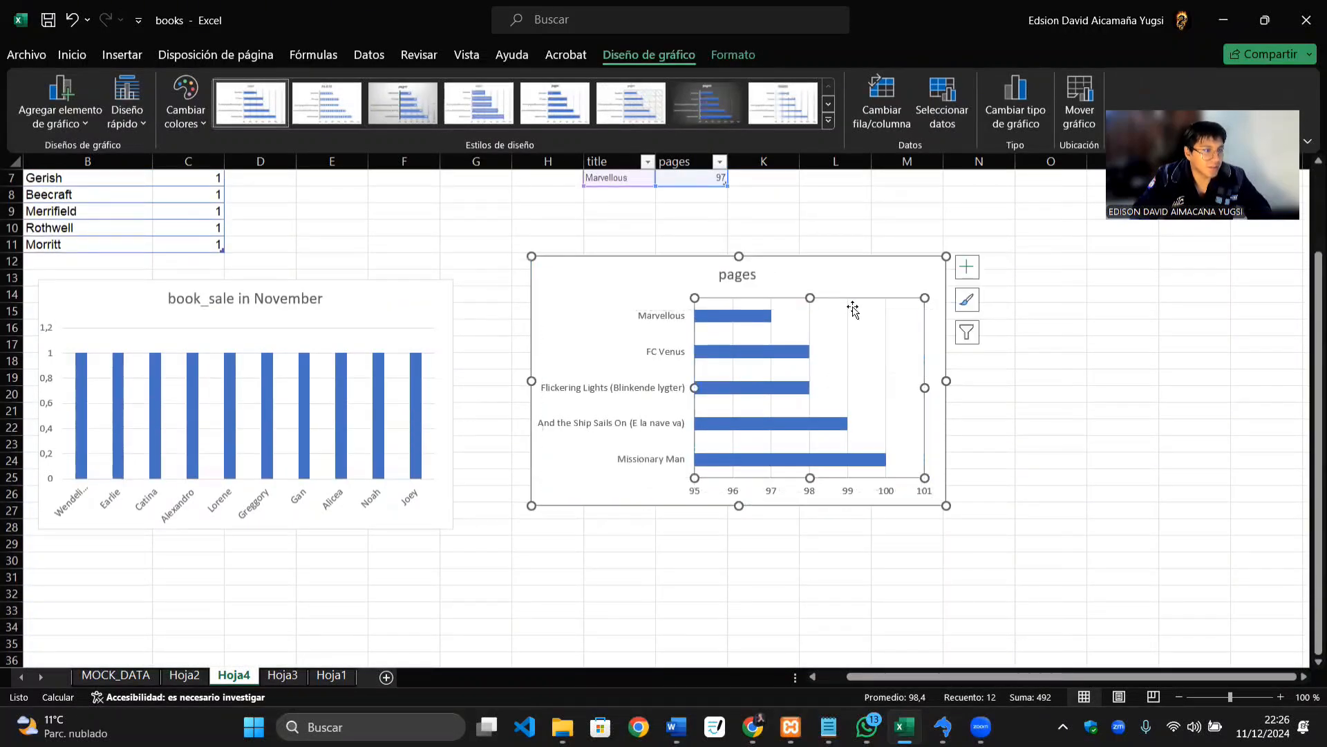
pyautogui.click(1106, 460)
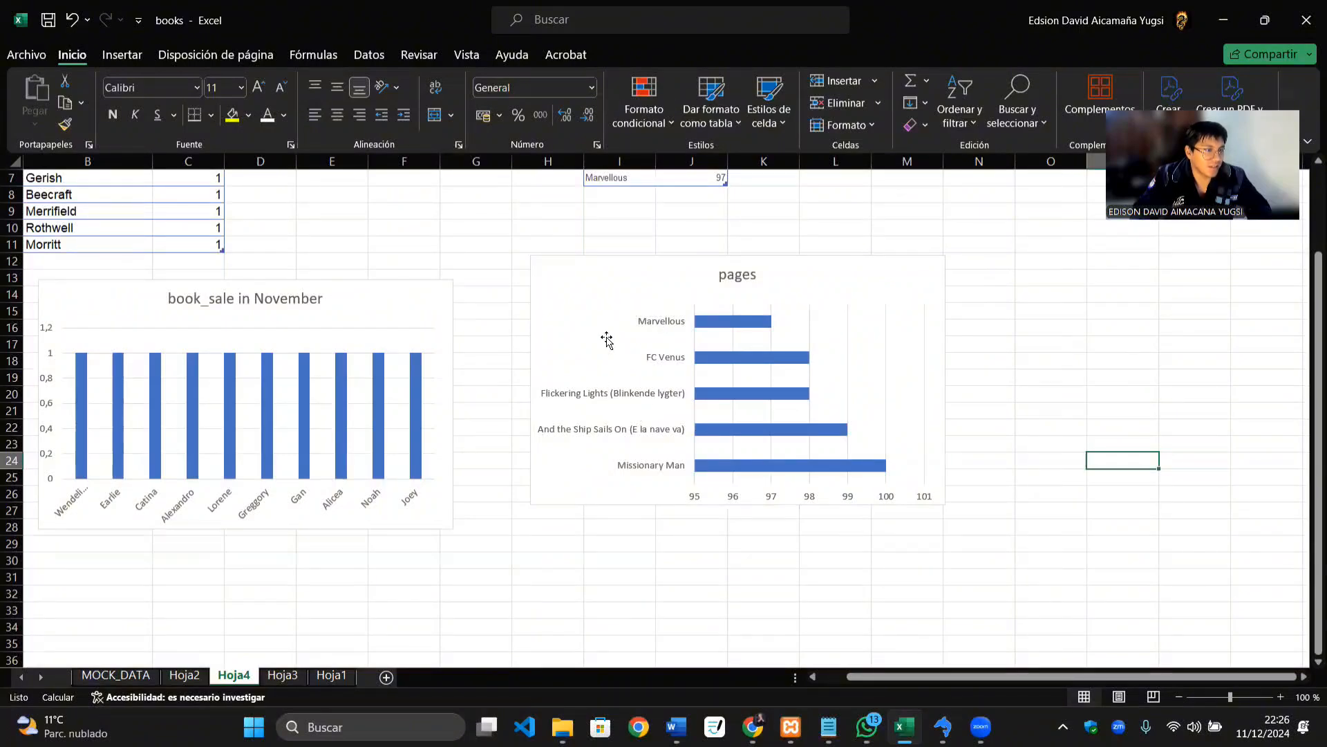
pyautogui.scroll(2, 641, 366)
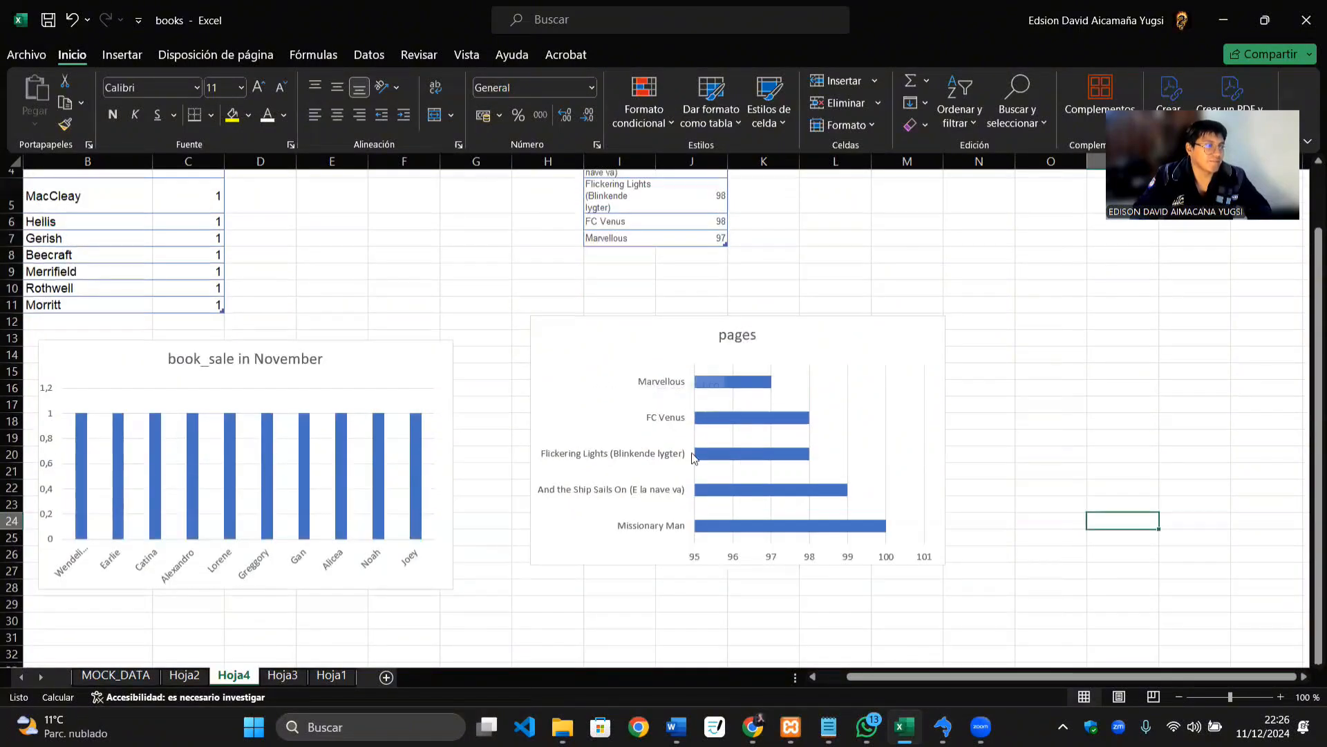
pyautogui.scroll(-1, 665, 394)
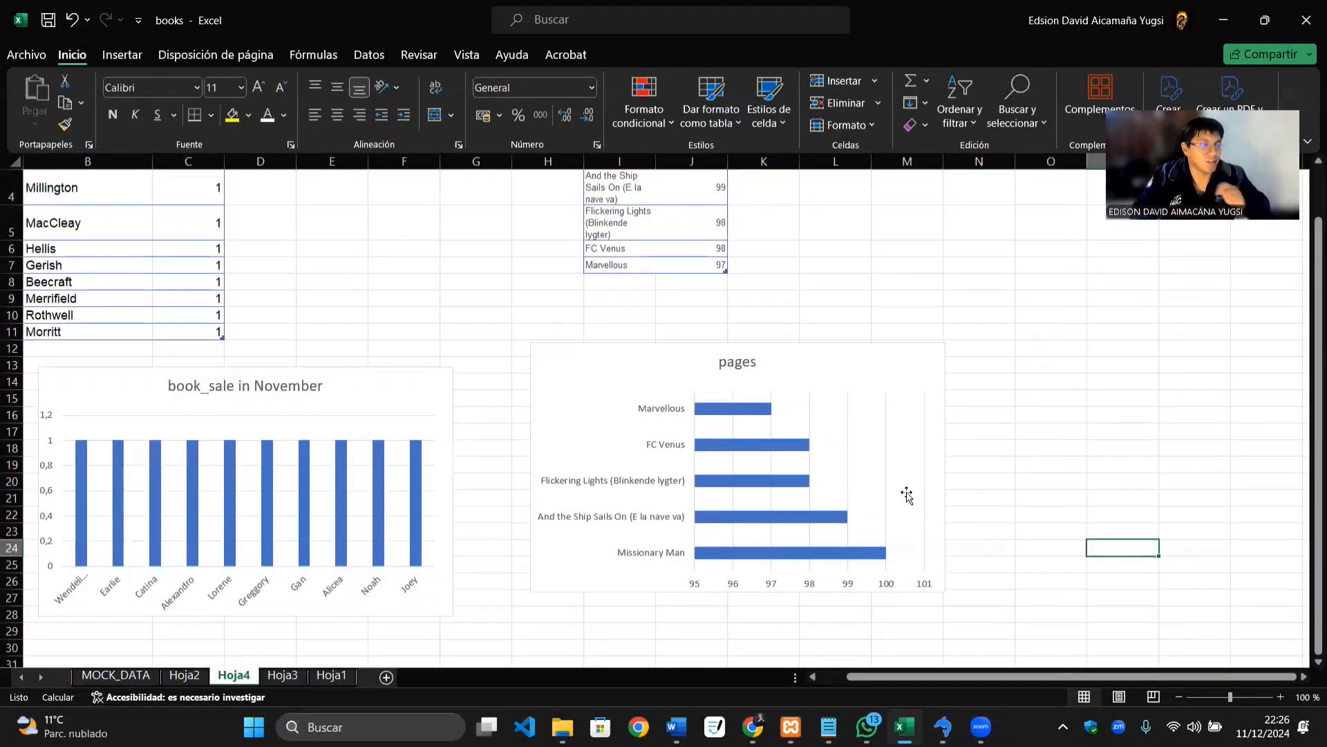
pyautogui.scroll(1, 834, 503)
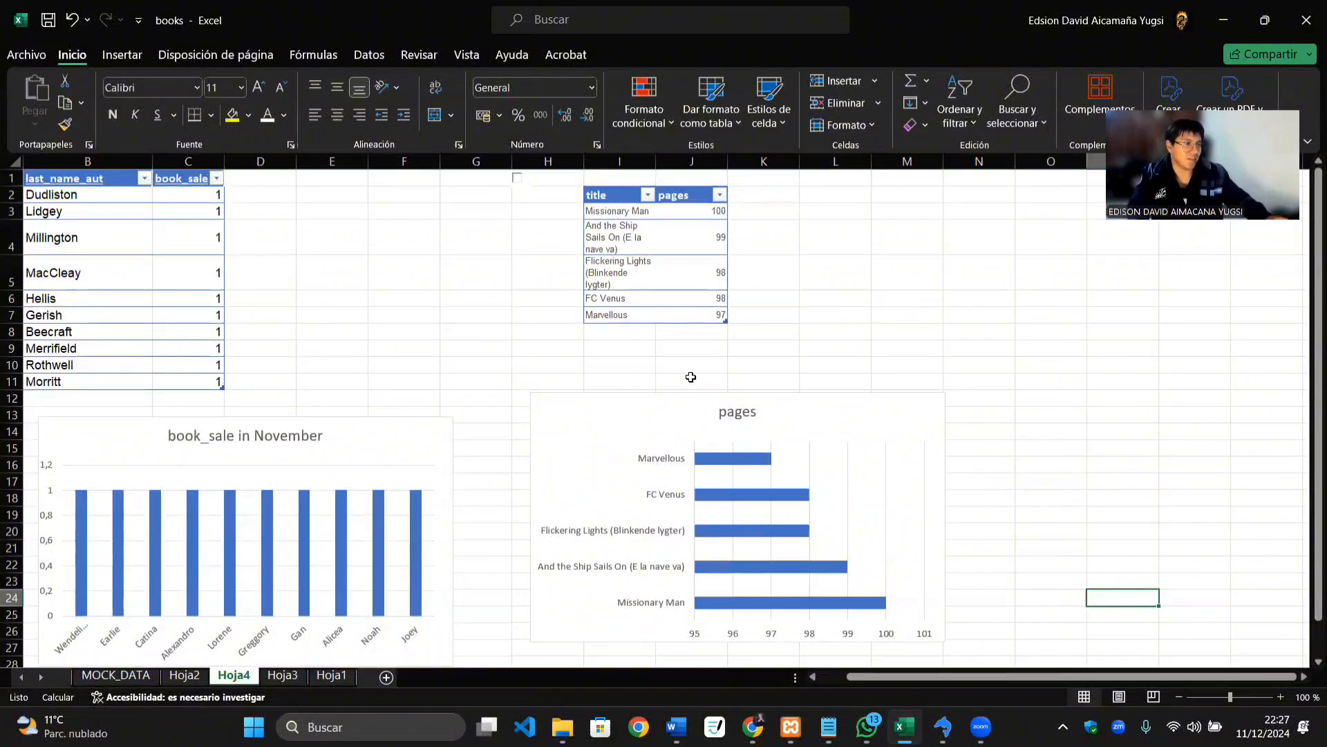
pyautogui.scroll(-2, 690, 387)
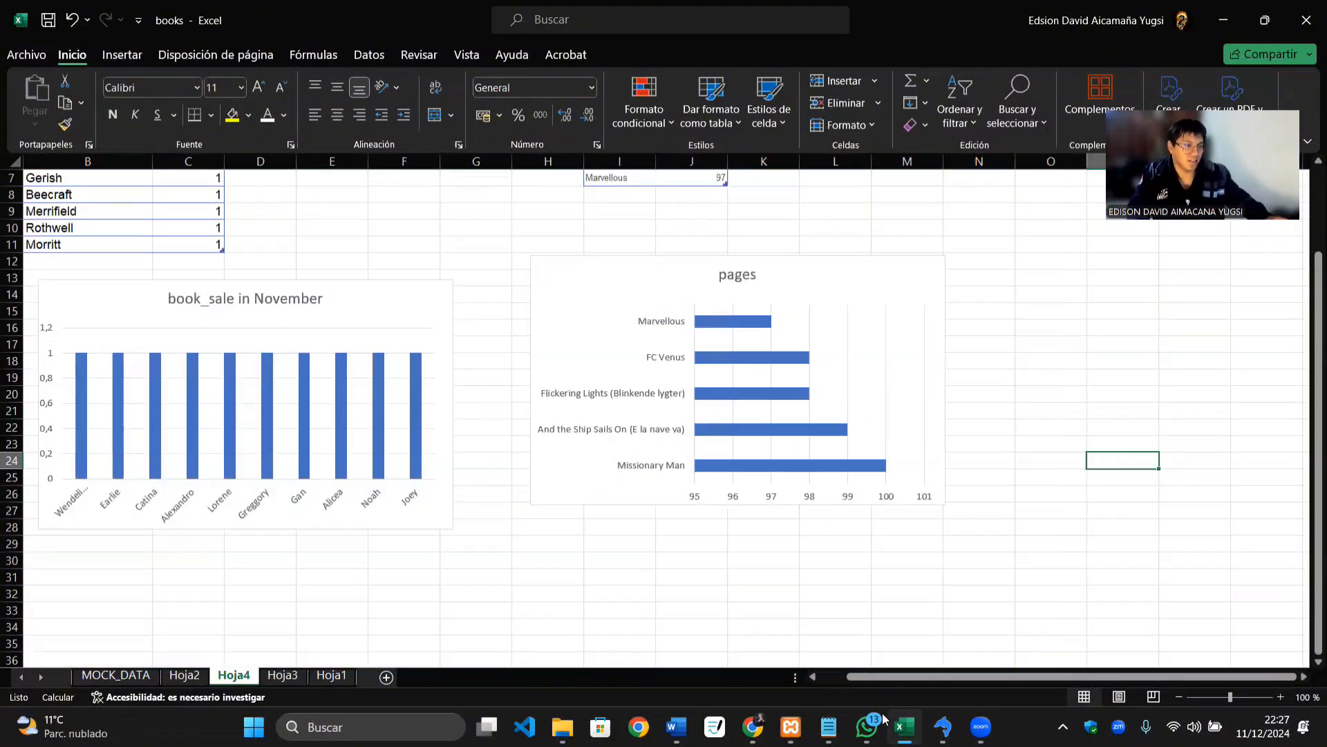
# Step: Switch to SQLyog and run only the query that joins author and book for the title 'Heartbeat'
pyautogui.click(944, 726)
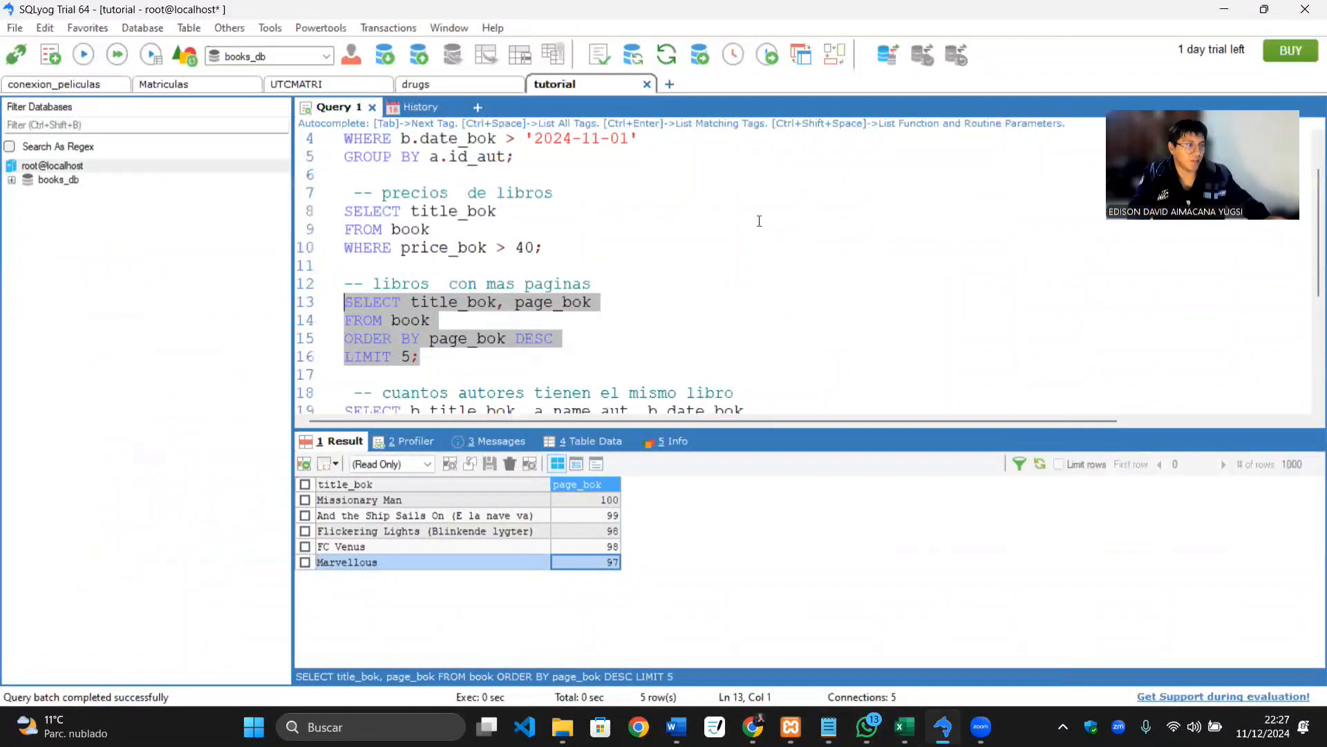
pyautogui.click(789, 282)
pyautogui.scroll(-3, 538, 311)
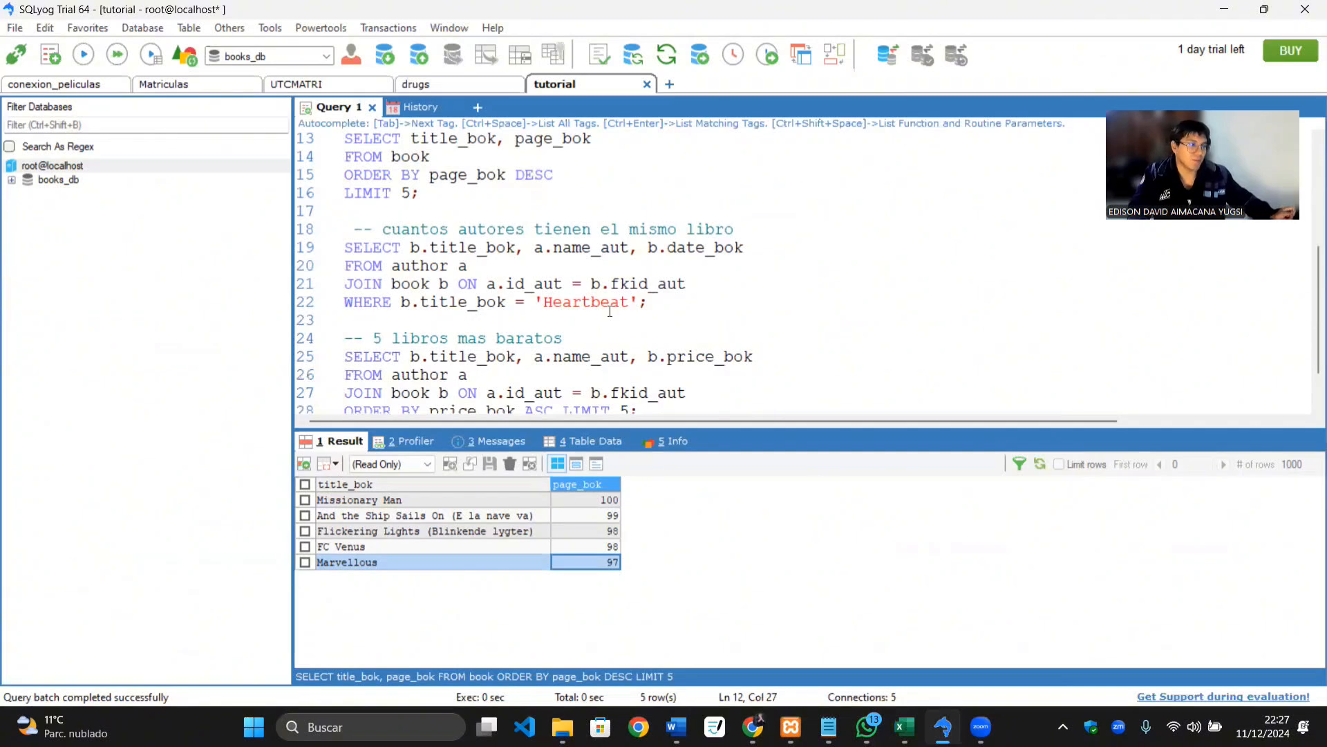
pyautogui.moveTo(655, 307); pyautogui.dragTo(344, 247)
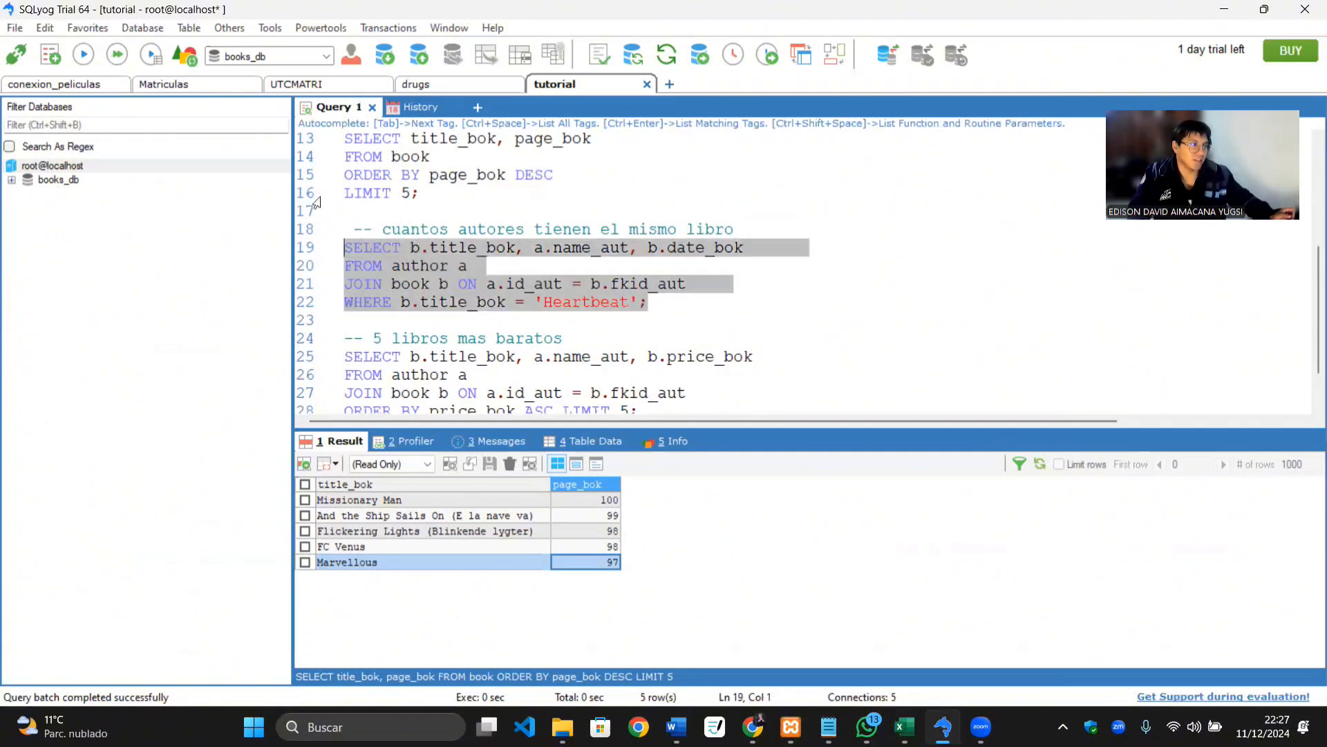
pyautogui.click(83, 54)
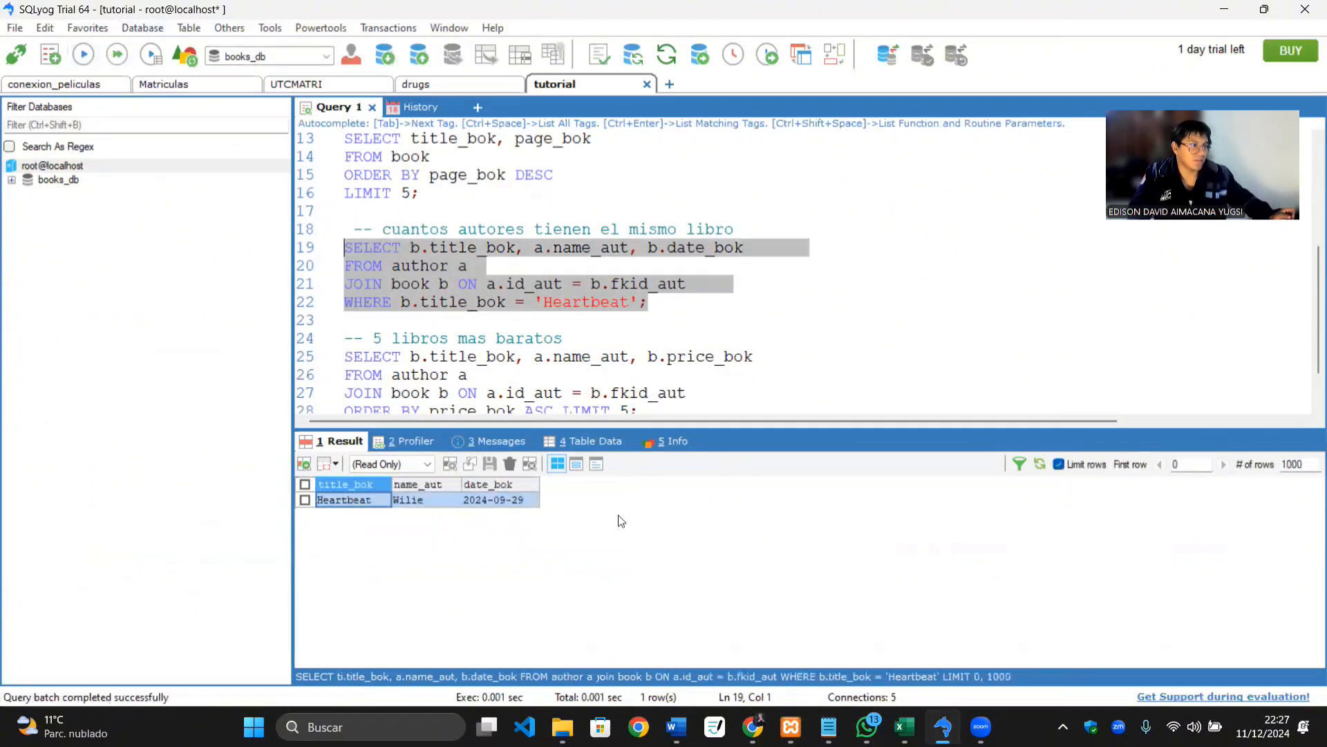
pyautogui.click(542, 541)
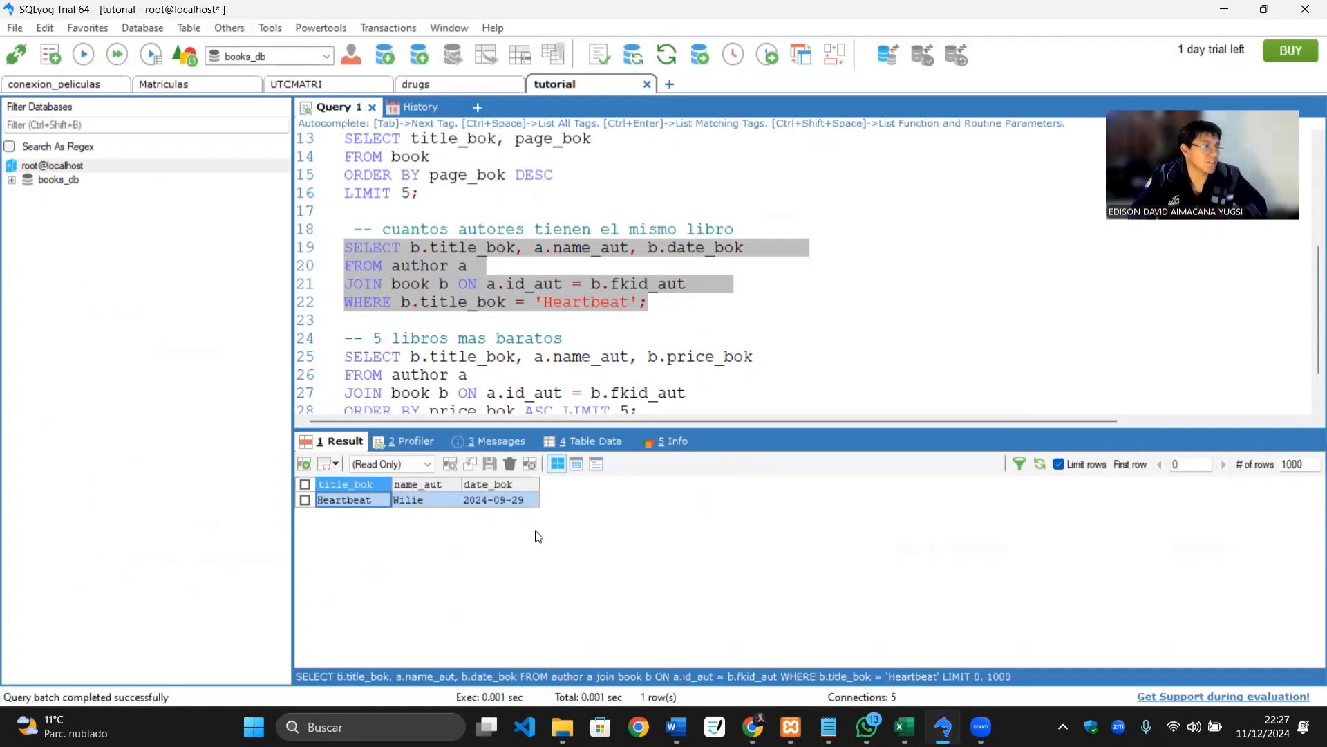
pyautogui.click(787, 298)
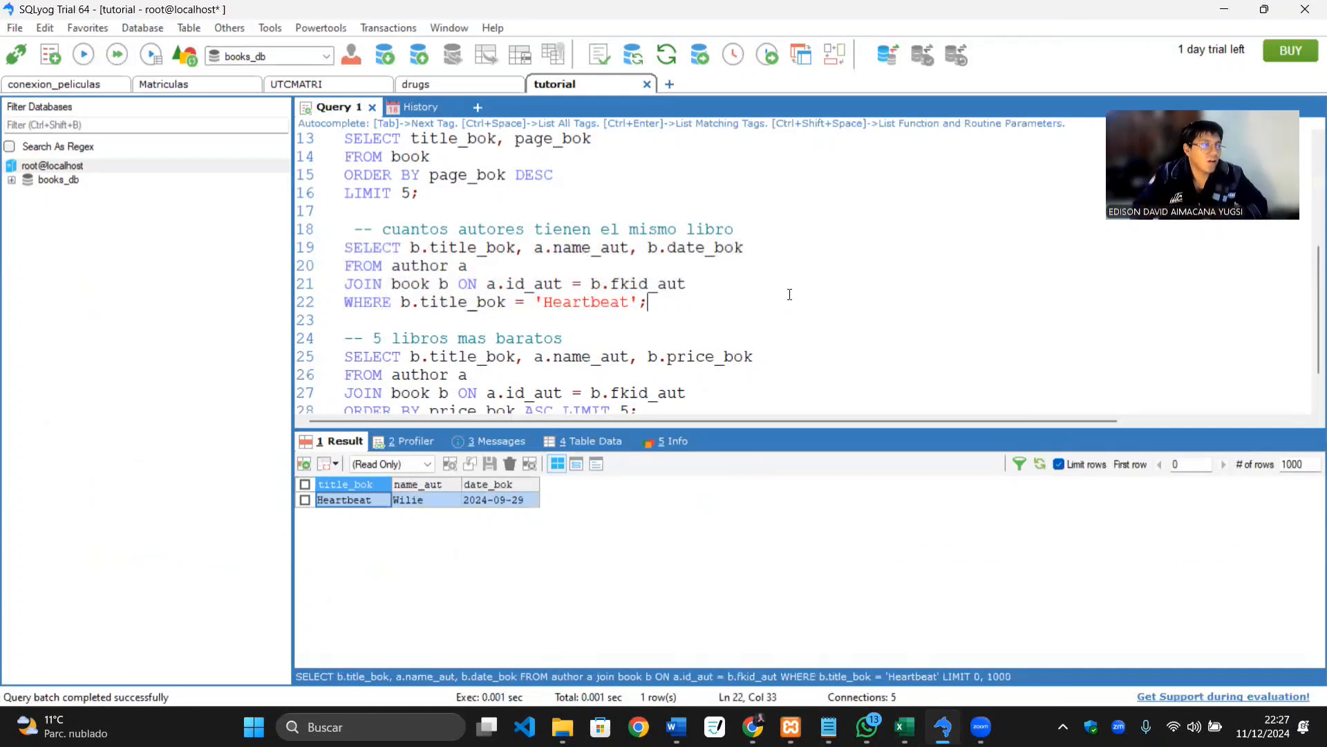
# Step: Run only the query for the five cheapest books with their authors and prices, and show the results in text view
pyautogui.scroll(-1, 784, 310)
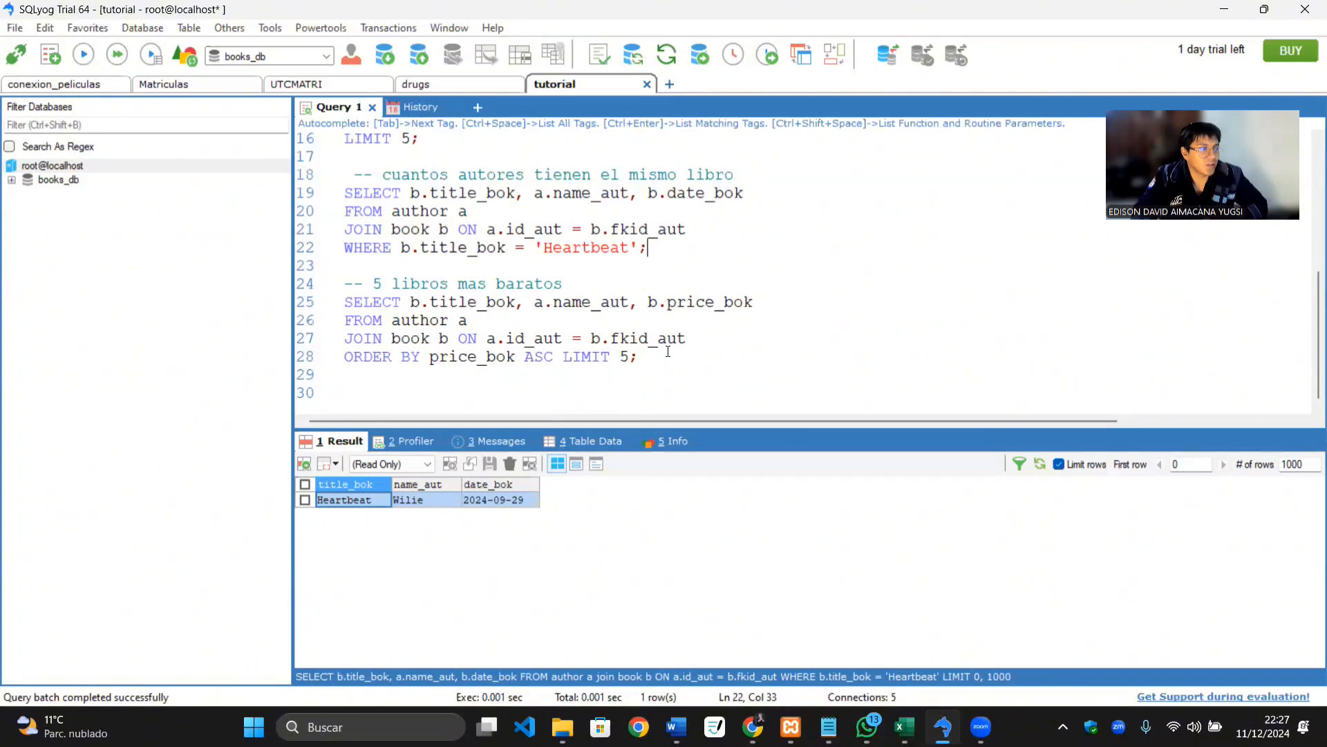
pyautogui.click(373, 283)
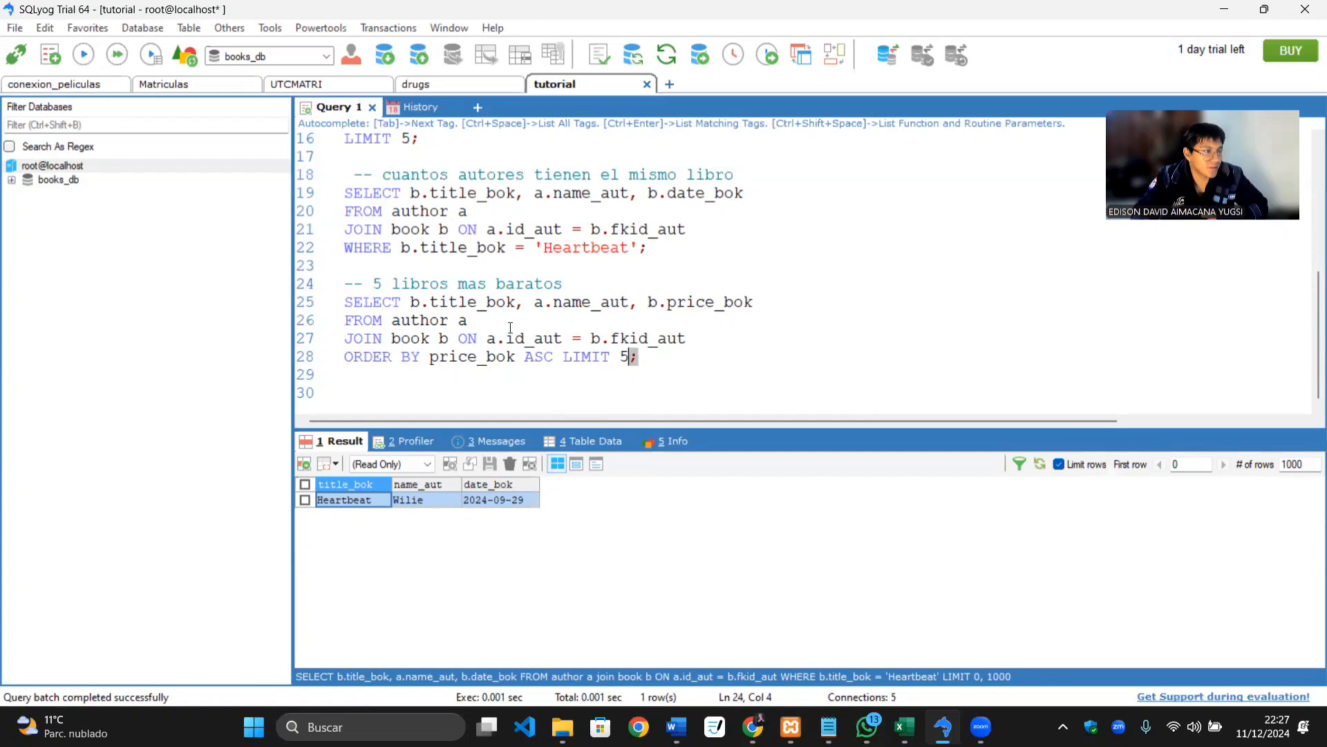
pyautogui.moveTo(637, 357); pyautogui.dragTo(344, 306)
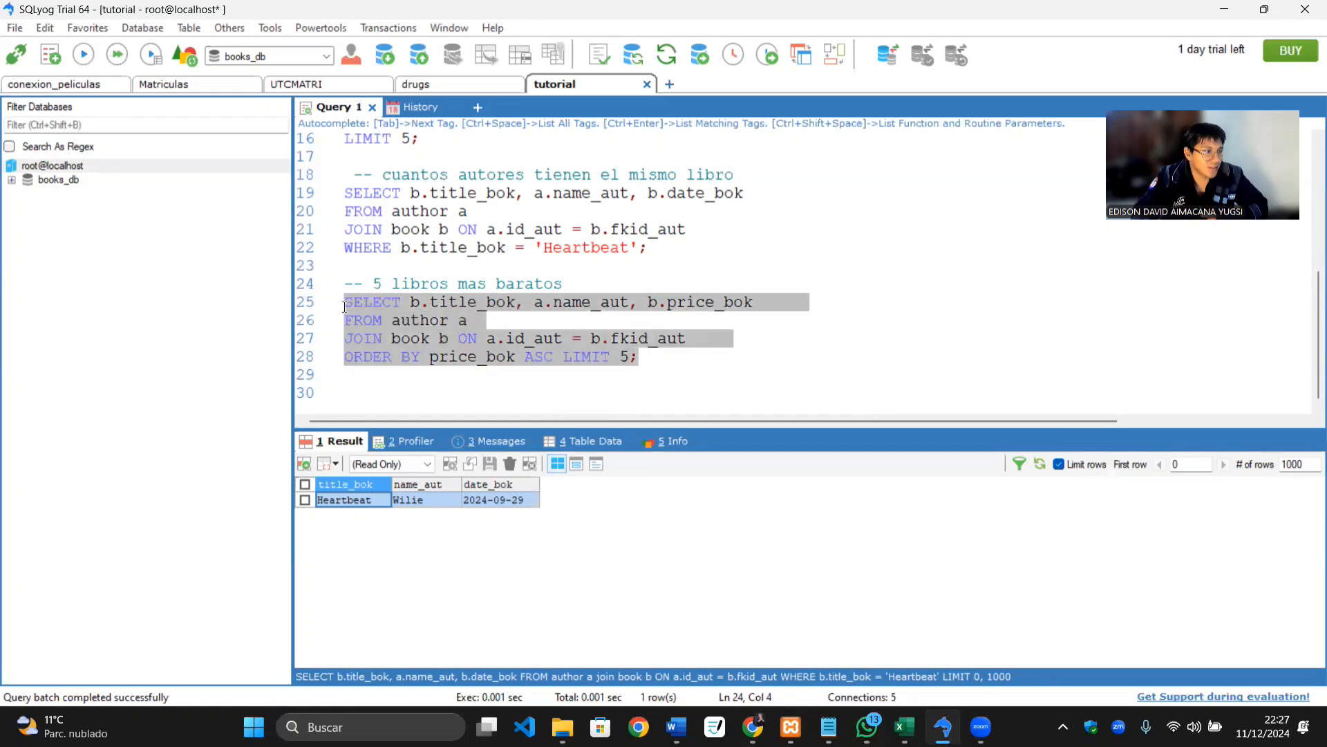
pyautogui.click(83, 55)
pyautogui.click(460, 587)
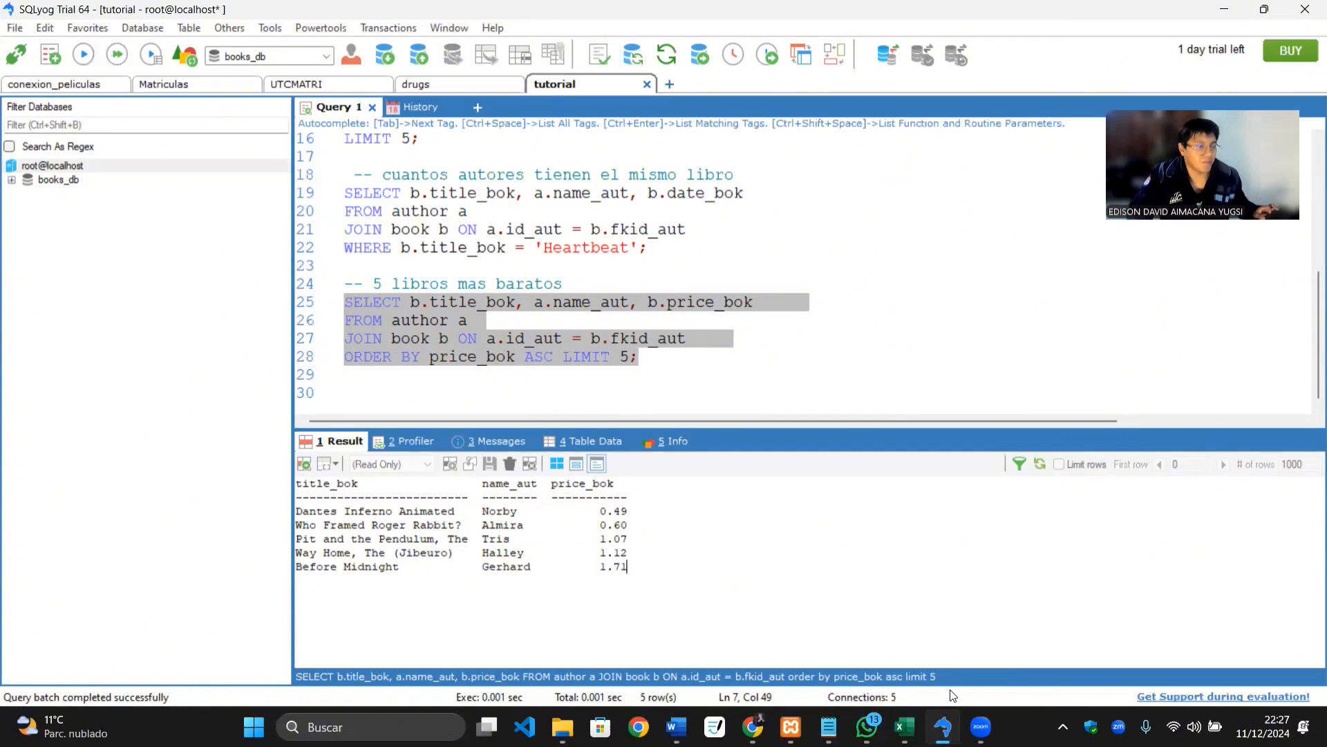
pyautogui.moveTo(790, 726)
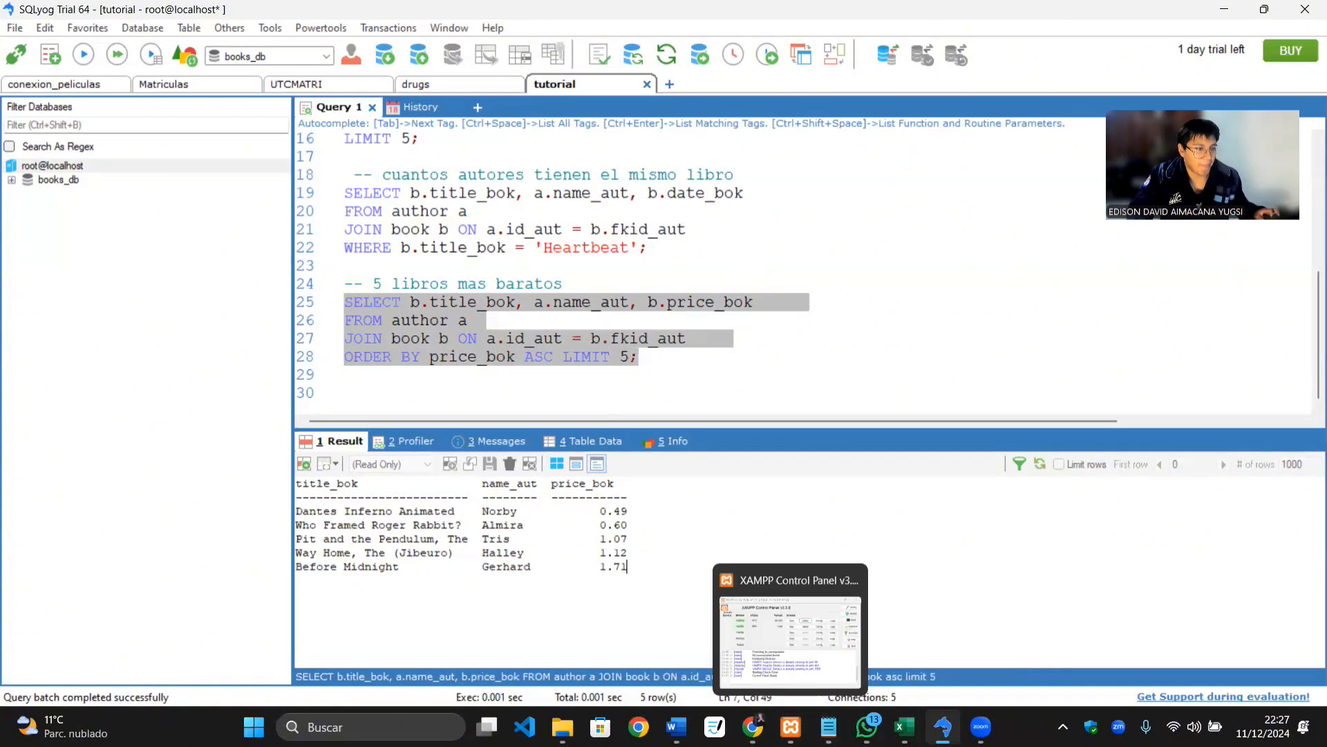
pyautogui.click(903, 726)
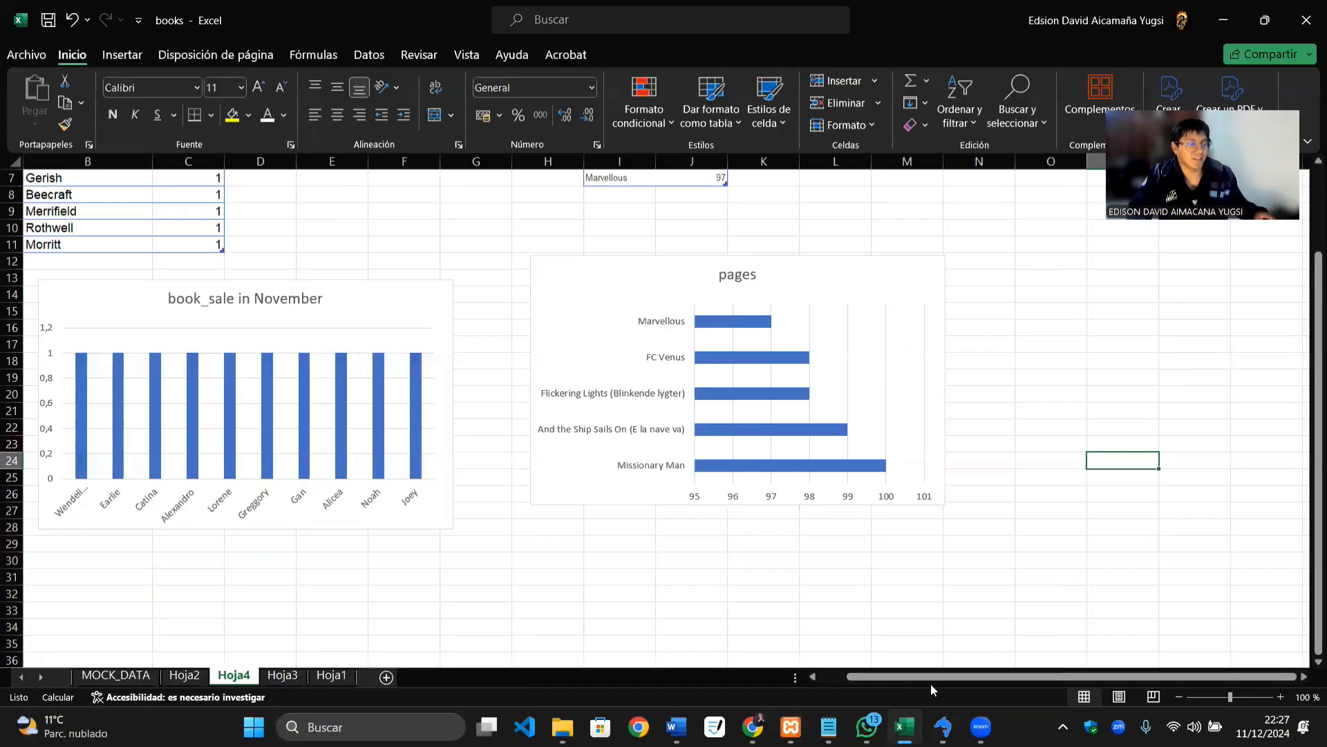
pyautogui.click(943, 726)
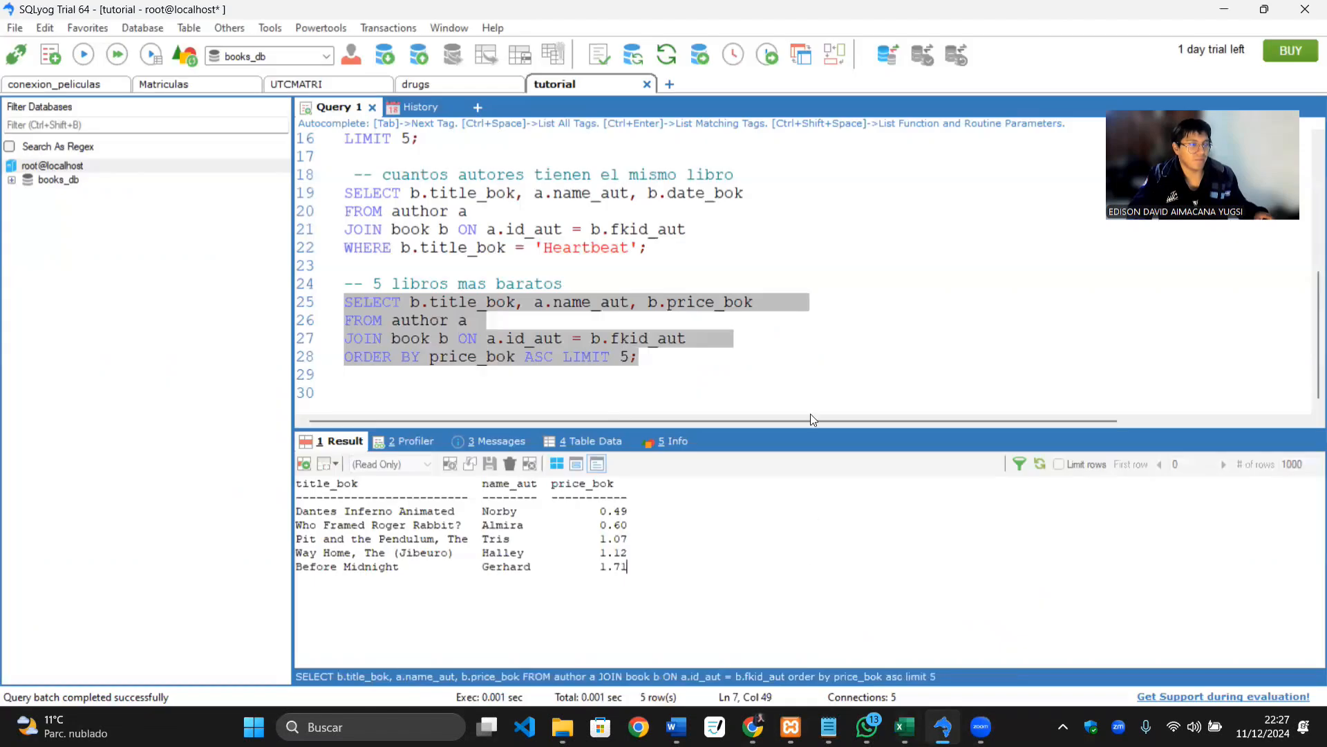